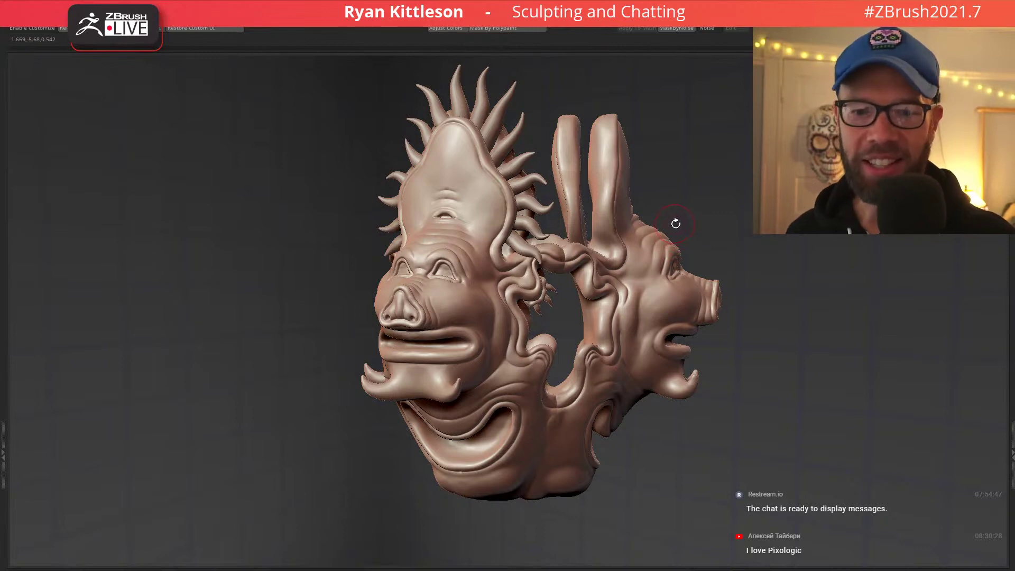
Examine the multi-headed pig-faced sculpture from several sides and compare it with the "worse and worse whole.jpg" reference drawing.
right_click_drag(526, 261, 550, 259)
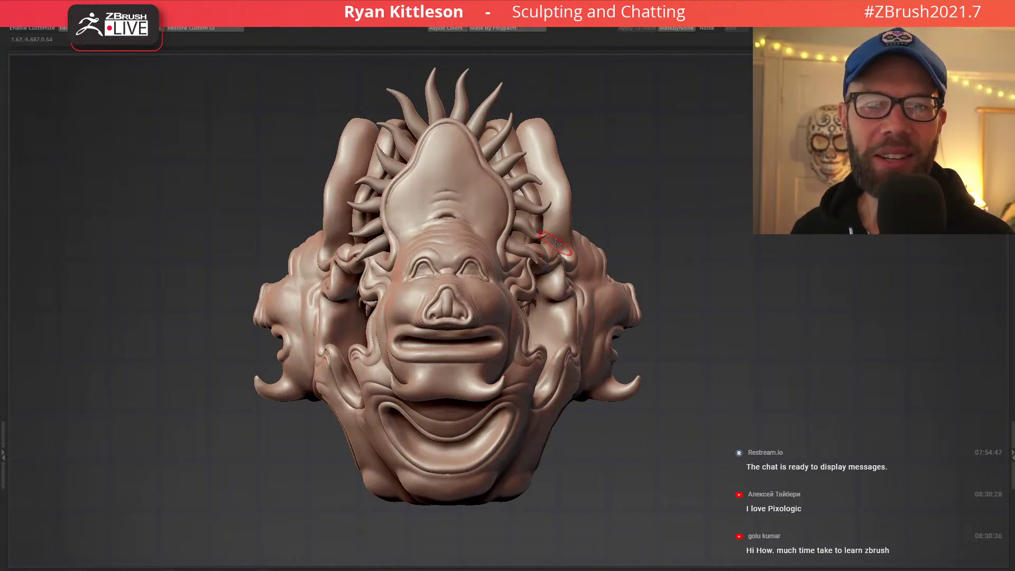
right_click_drag(515, 256, 503, 262)
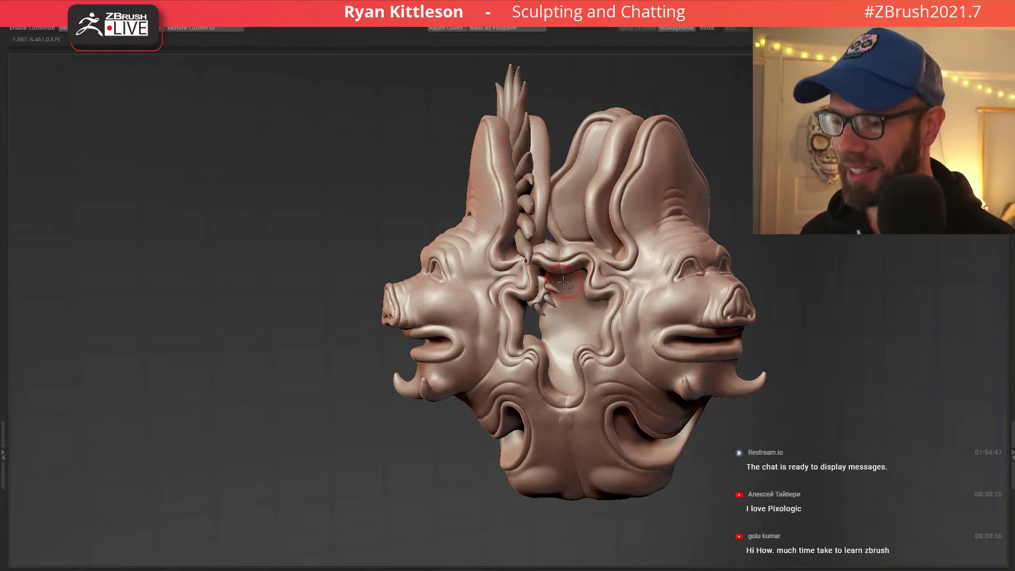
key("alt+Tab")
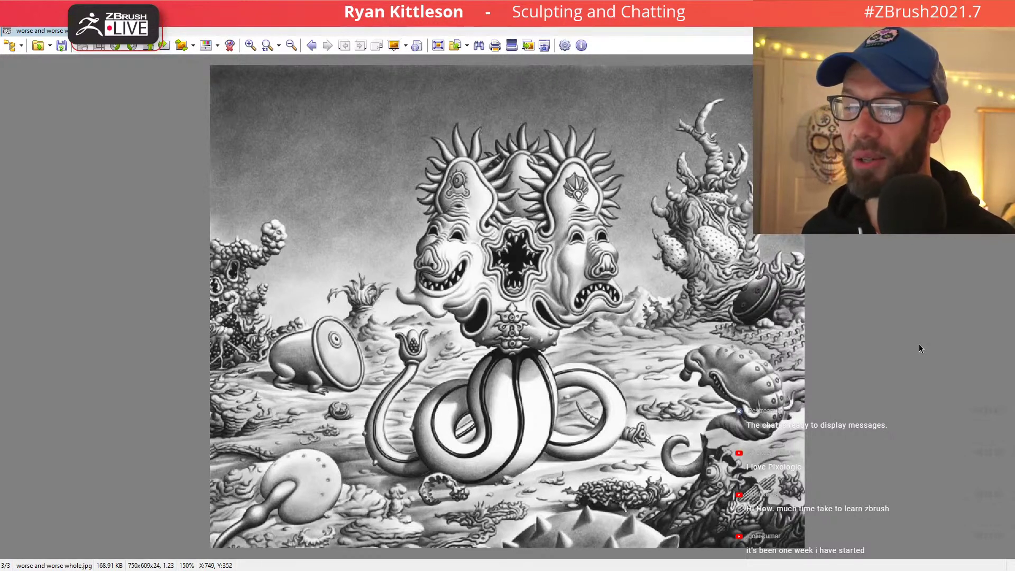
key("alt+Tab")
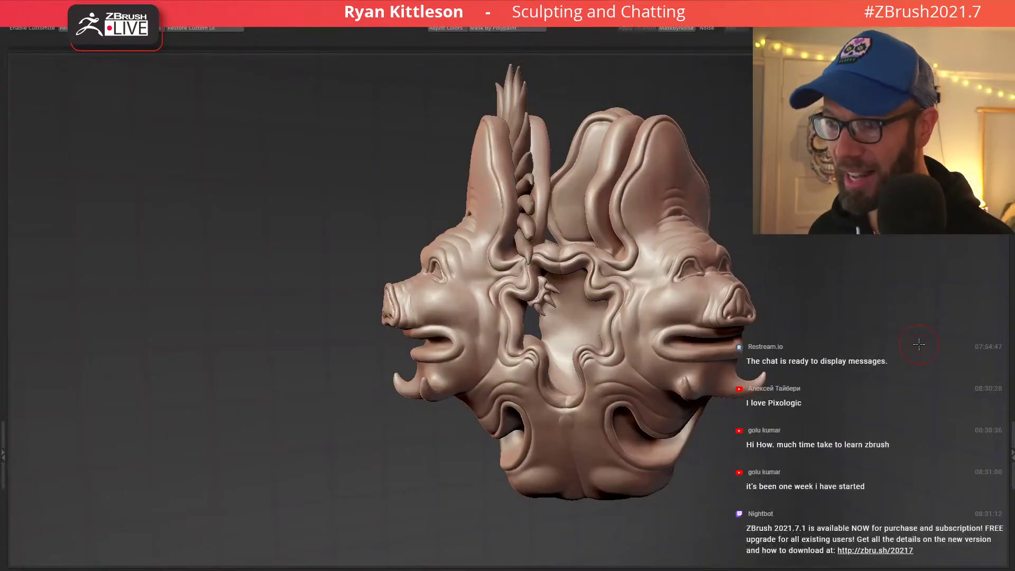
mouse_move(569, 225)
right_mouse_down()
mouse_move(631, 240)
mouse_move(591, 223)
mouse_move(592, 203)
right_mouse_up()
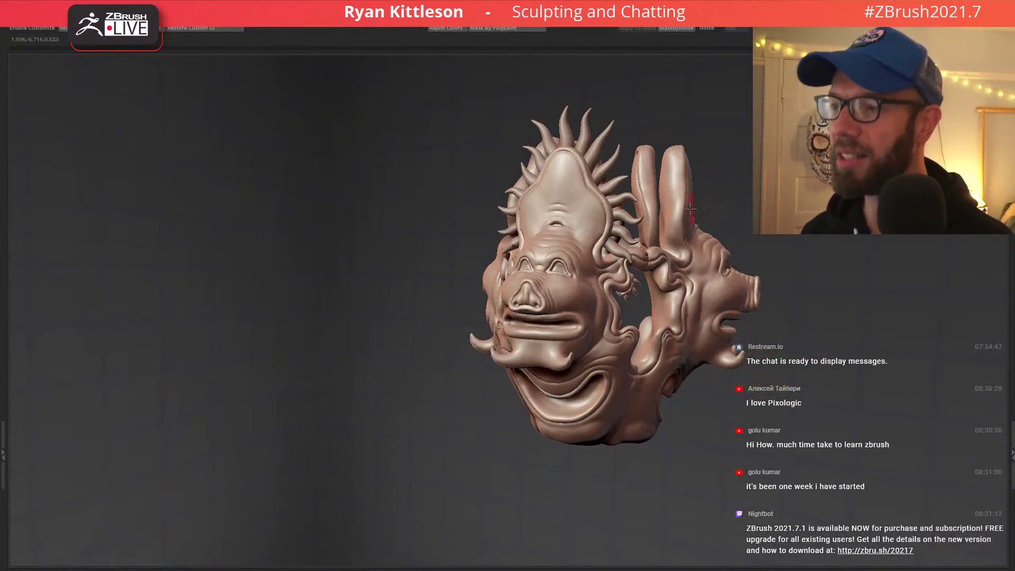
mouse_move(686, 232)
right_mouse_down("alt")
mouse_move(593, 219)
mouse_move(578, 195)
mouse_move(628, 200)
right_mouse_up("alt")
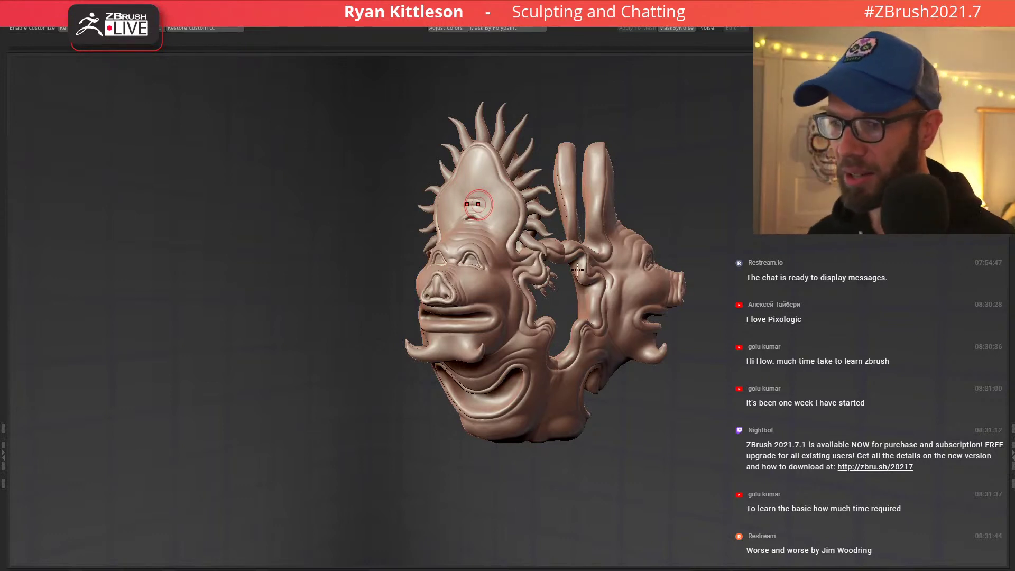
key("alt+Tab")
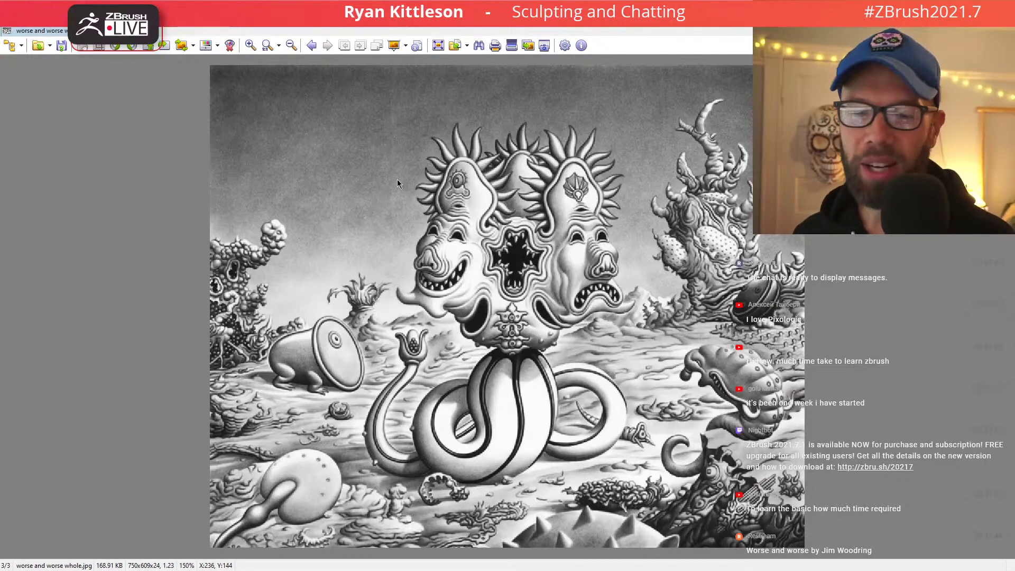
key("alt+Tab")
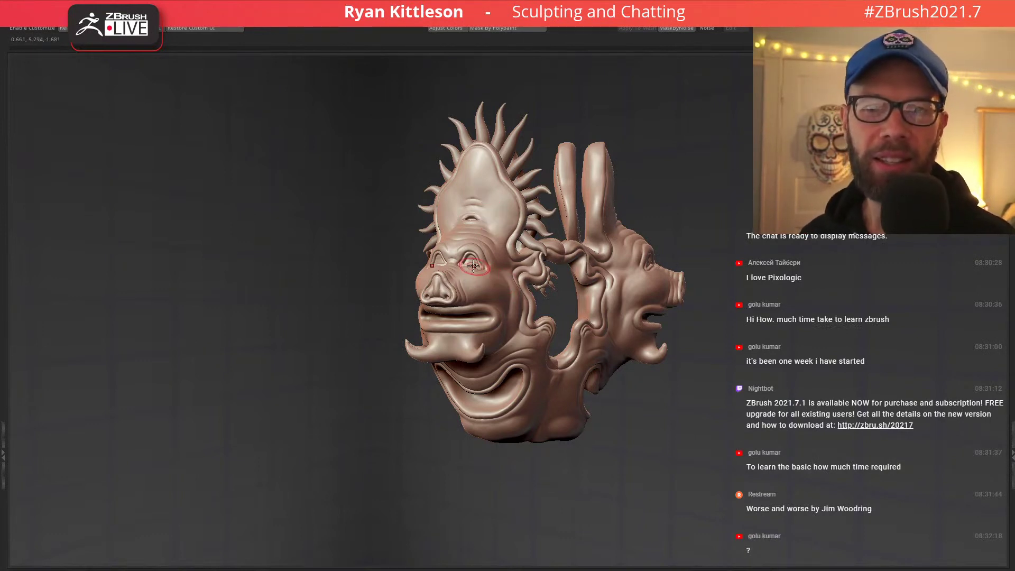
mouse_move(459, 257)
right_mouse_down()
mouse_move(490, 256)
mouse_move(476, 258)
right_mouse_up()
right_click_drag(578, 296, 556, 307)
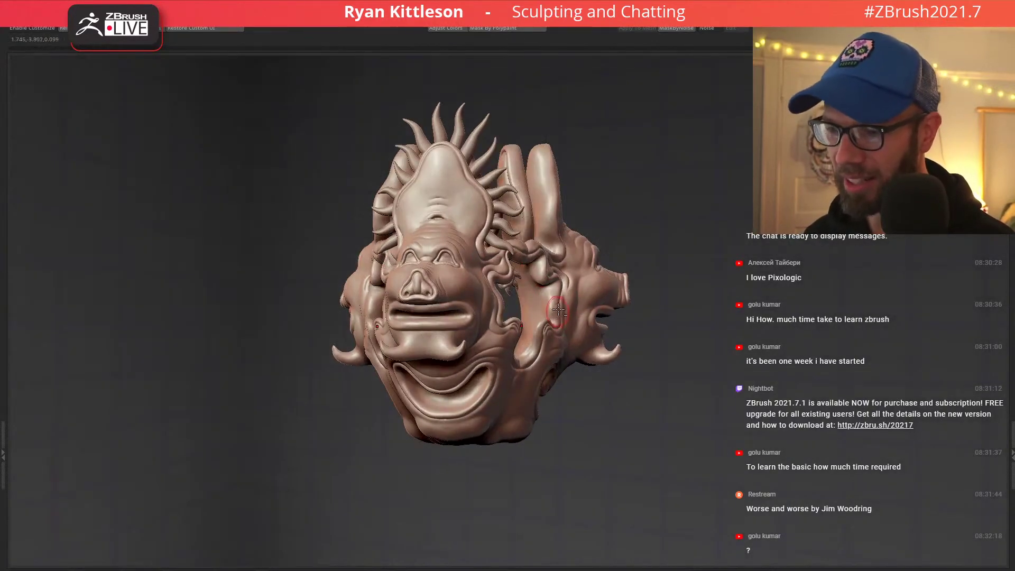
key("alt+Tab")
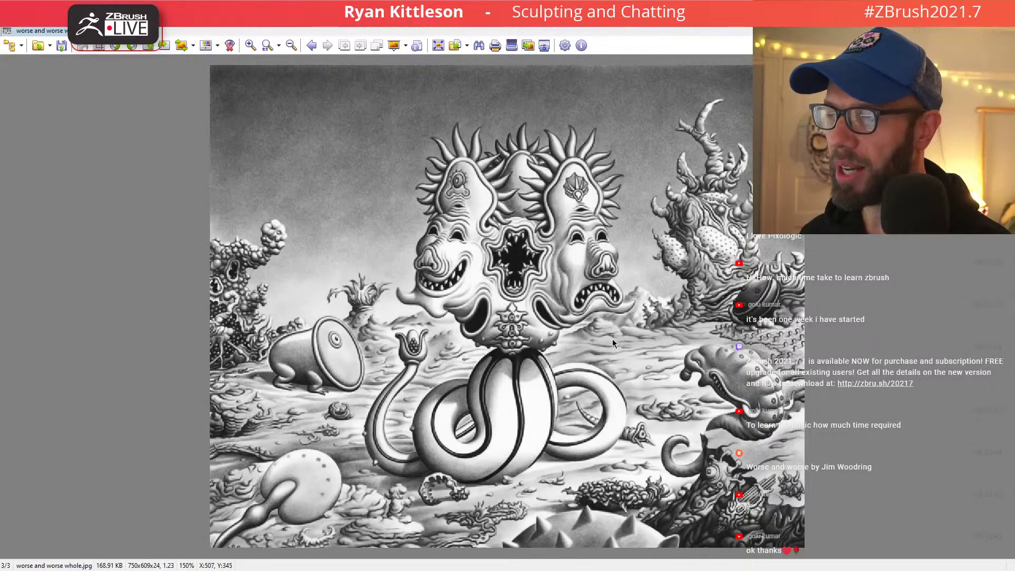
key("alt+Tab")
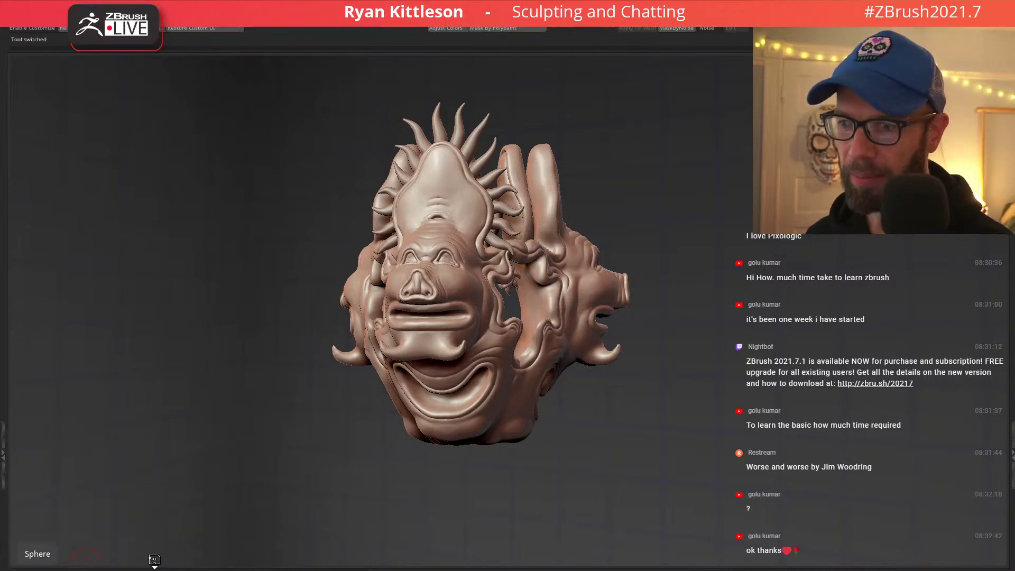
Convert the newly added sphere subtool into an adjustable Sphere 3D primitive.
key("w")
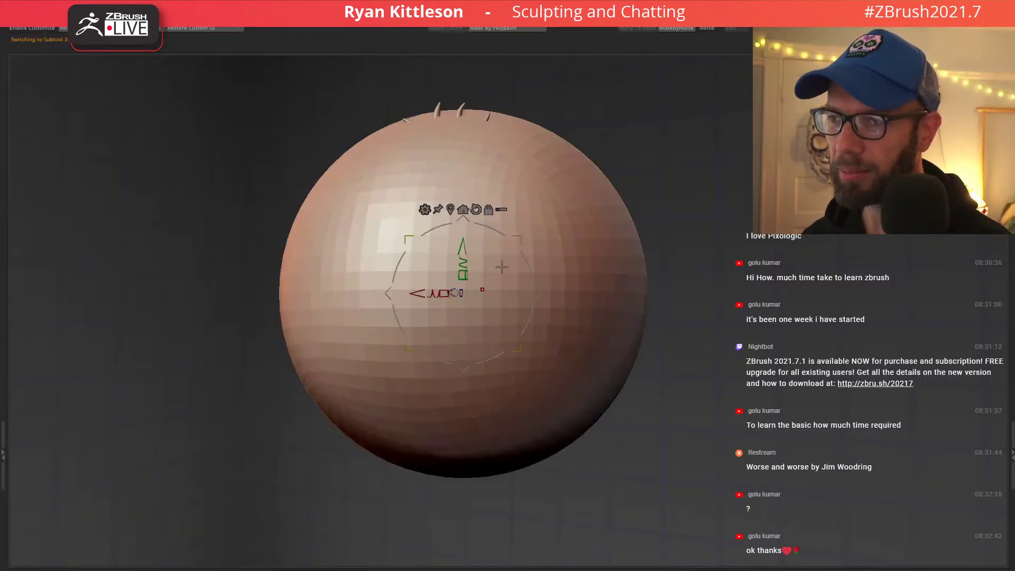
left_click(425, 210)
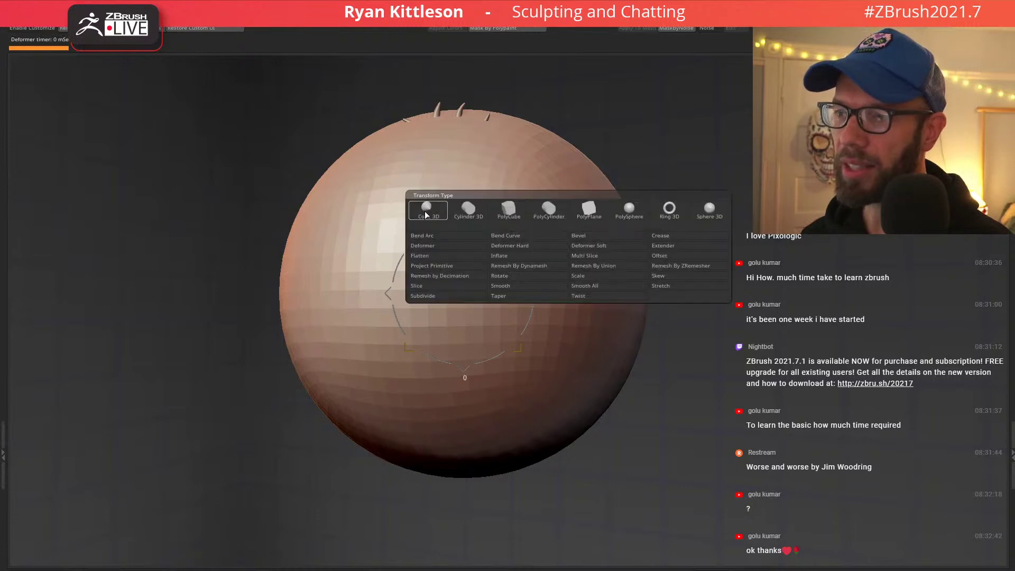
left_click(707, 213)
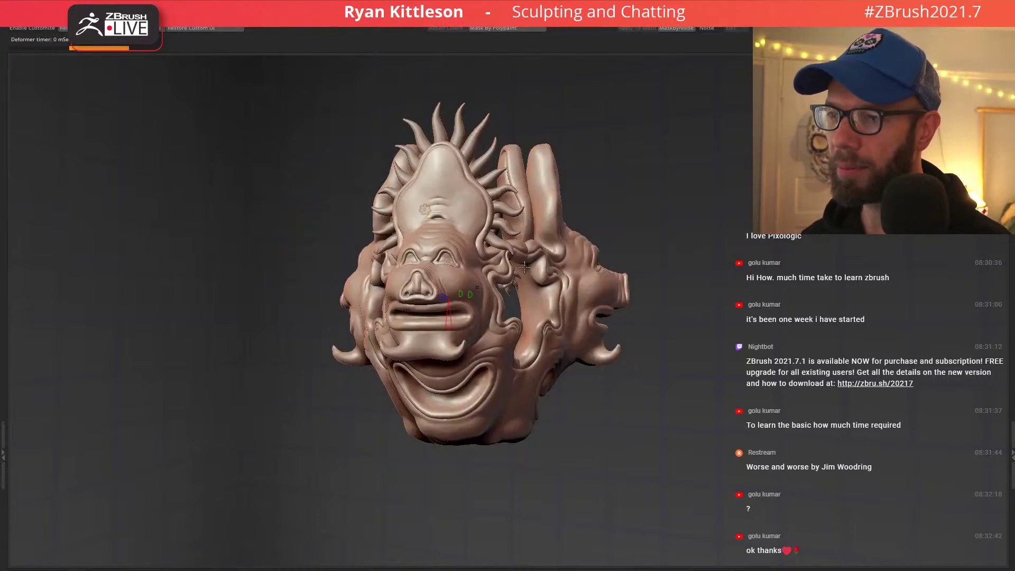
Isolate the Sphere 3D primitive and adjust its shape handles to close the flat cap at its pole.
right_click_drag(517, 279, 461, 288)
key("alt+shift+s")
key("f")
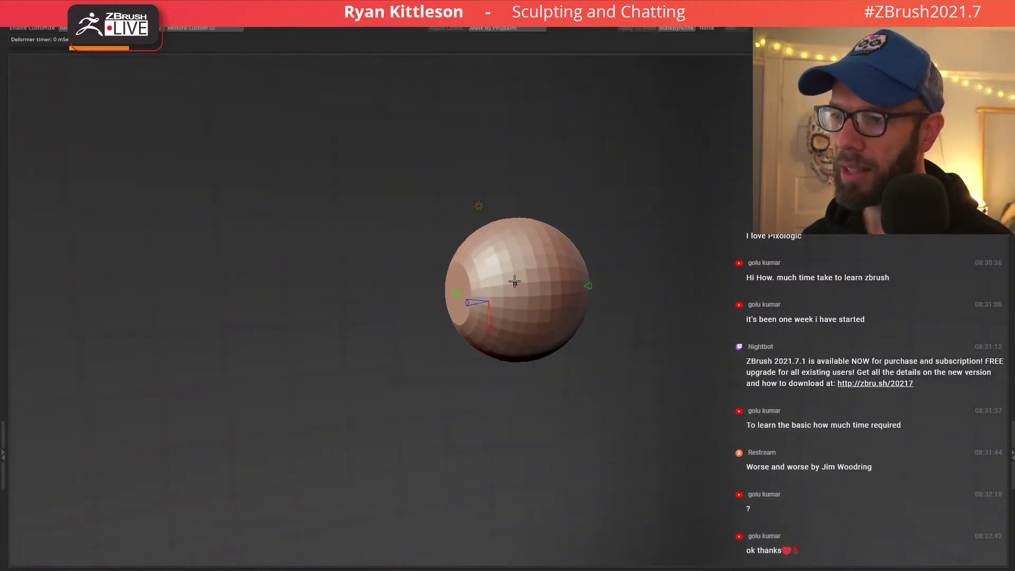
right_click_drag(631, 293, 614, 304)
left_click_drag(442, 259, 367, 272)
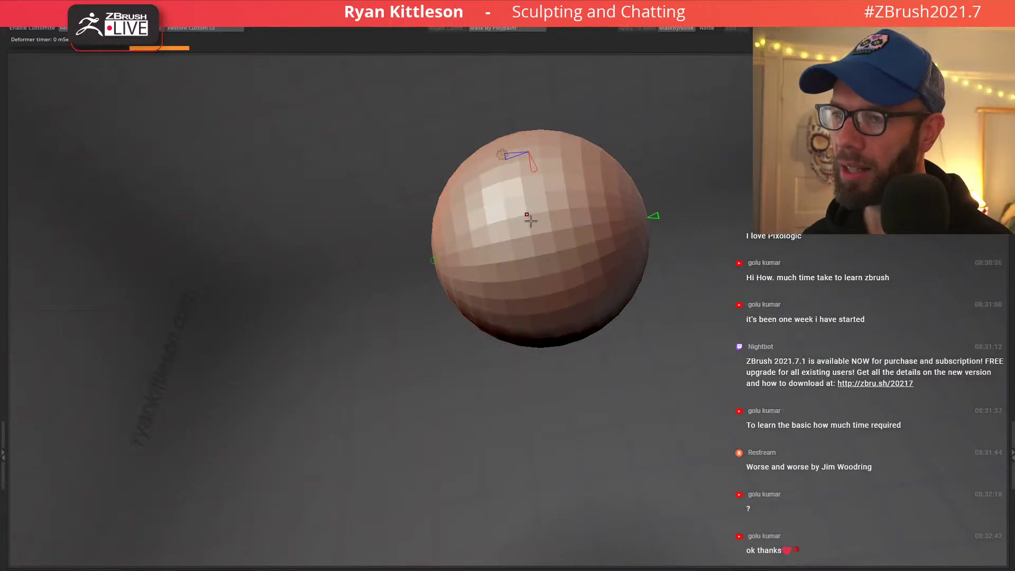
right_click_drag(521, 163, 476, 165)
mouse_move(592, 173)
left_mouse_down()
mouse_move(582, 174)
mouse_move(637, 192)
mouse_move(598, 177)
left_mouse_up()
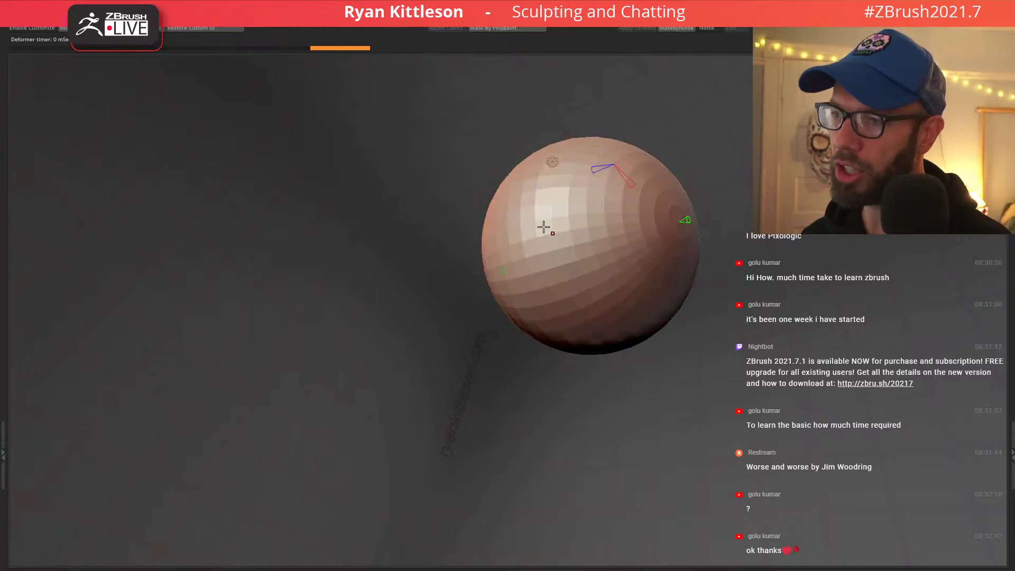
Return the sphere to Gizmo 3D transformation and show it together with the full sculpture between the heads.
left_click(553, 162)
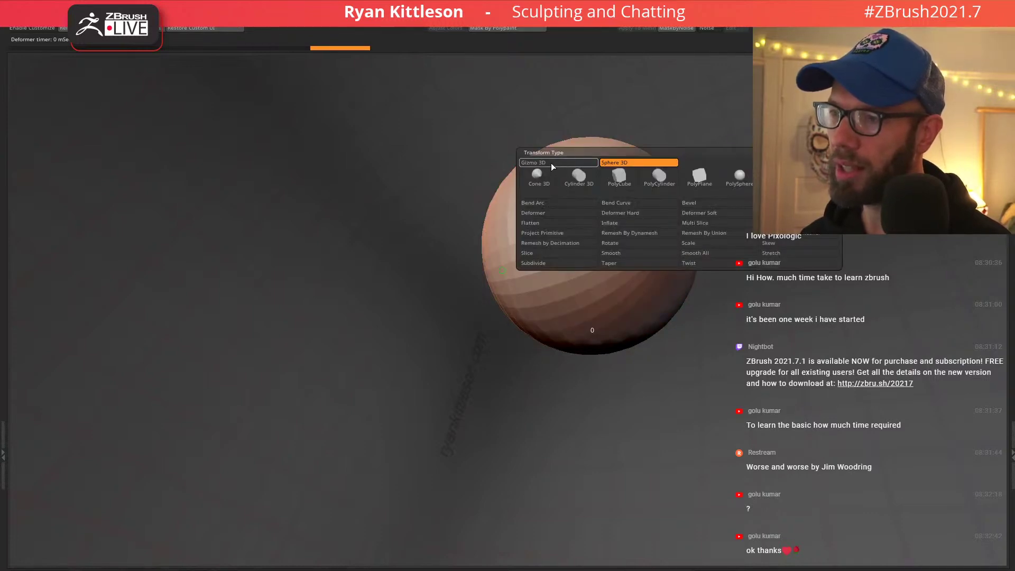
left_click(551, 164)
right_click_drag(574, 222, 575, 151)
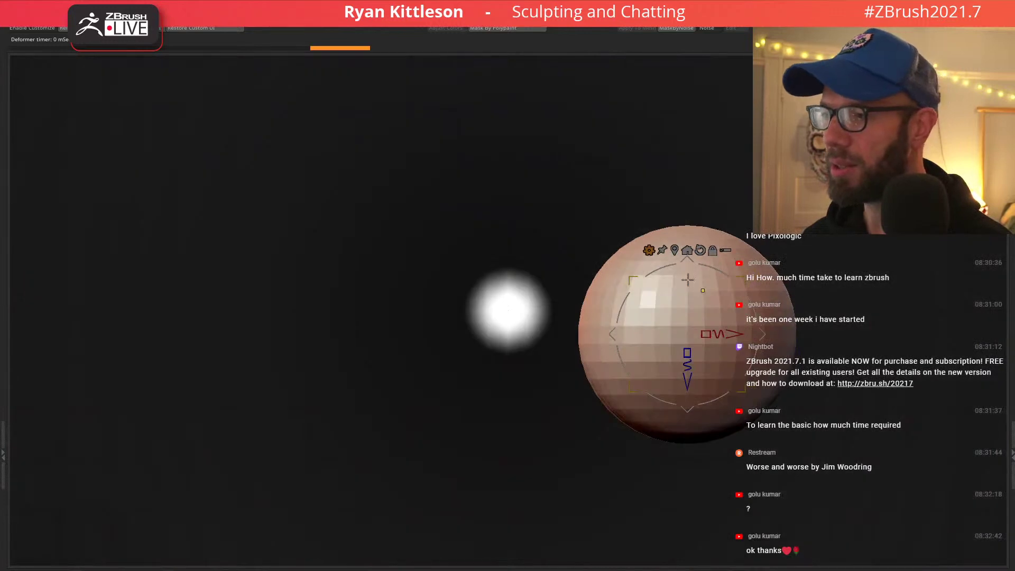
right_click_drag(688, 280, 704, 271, "ctrl")
right_click_drag(705, 271, 529, 248, "alt")
left_click_drag(550, 285, 519, 364)
right_click_drag(606, 167, 603, 302)
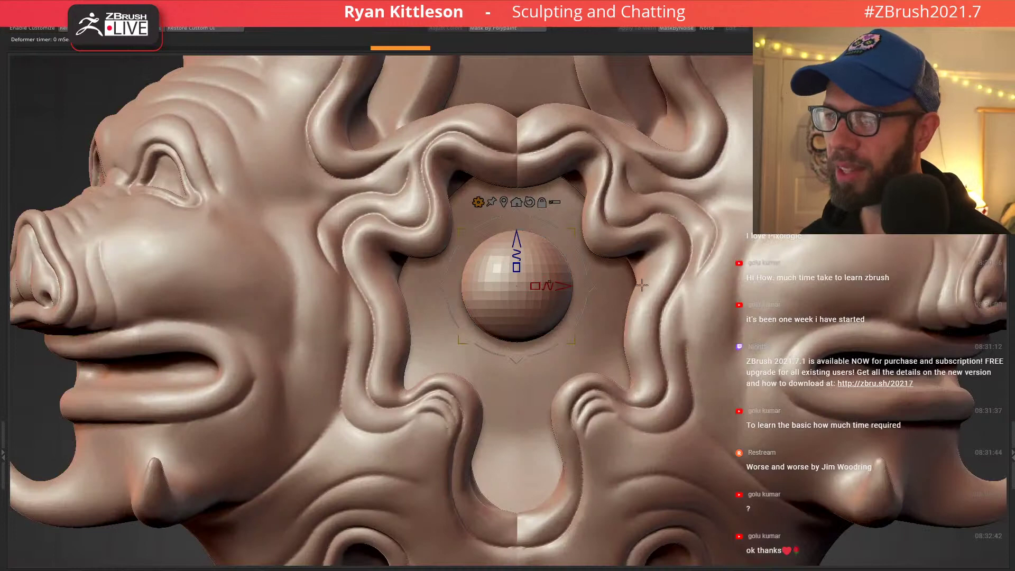
Place the sphere beneath the heads and scale it up uniformly to about 5 times its size.
key("f")
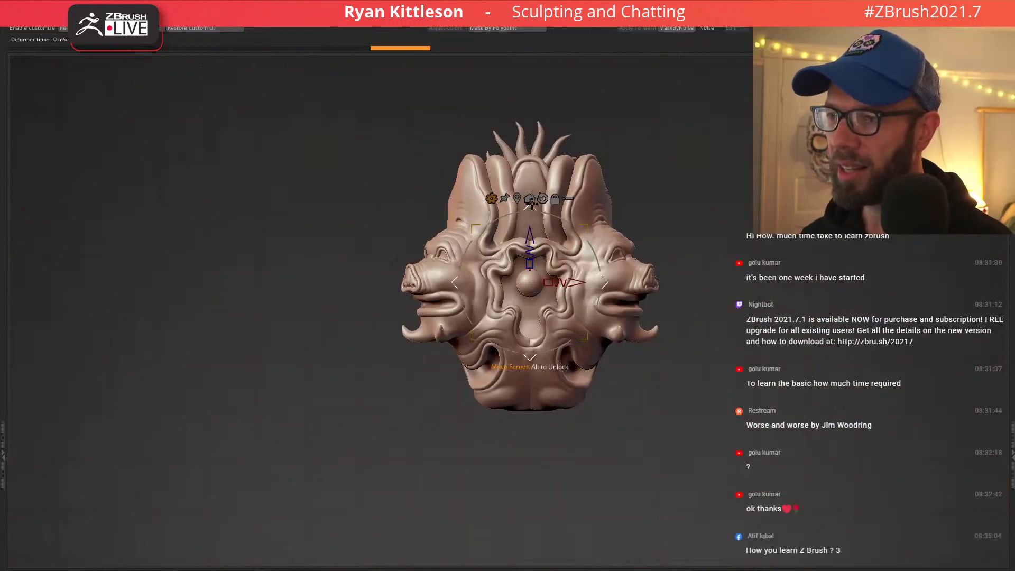
left_click_drag(652, 430, 657, 258, "alt")
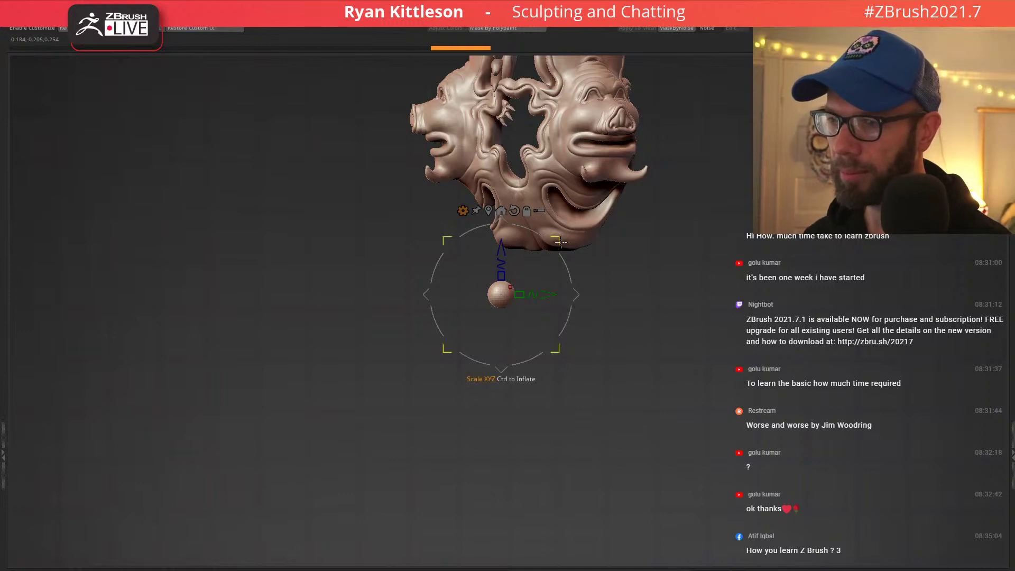
left_click_drag(560, 241, 611, 216)
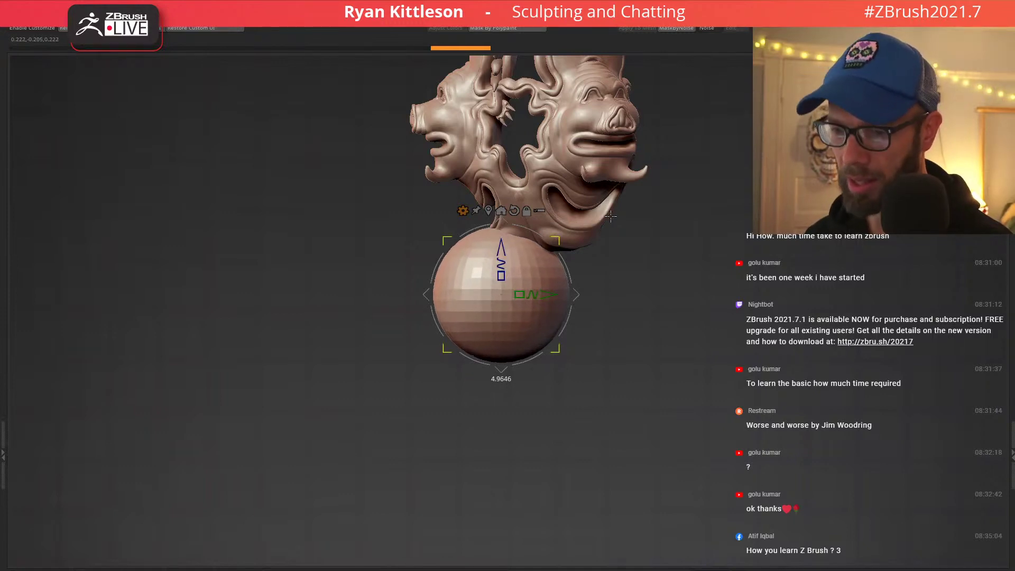
Overlay the model on the reference drawing and scale the sphere uniformly to about 0.94 to match the coiled body.
right_click_drag(617, 200, 592, 201, "ctrl")
mouse_move(592, 201)
right_mouse_down()
mouse_move(561, 205)
mouse_move(592, 208)
mouse_move(556, 220)
mouse_move(578, 228)
mouse_move(545, 287)
mouse_move(592, 278)
mouse_move(587, 332)
right_mouse_up()
key("ctrl+t")
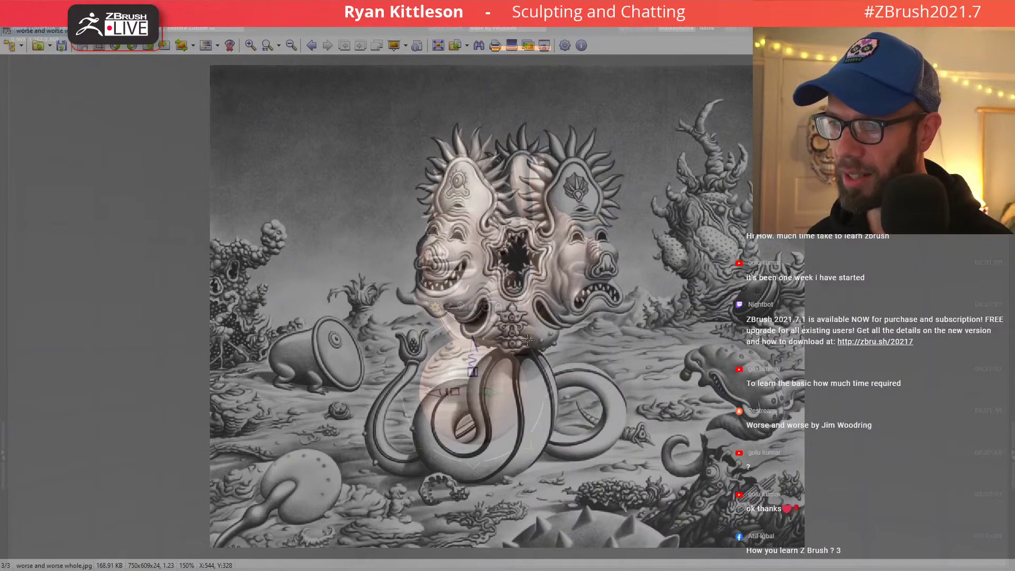
left_click_drag(531, 335, 524, 337)
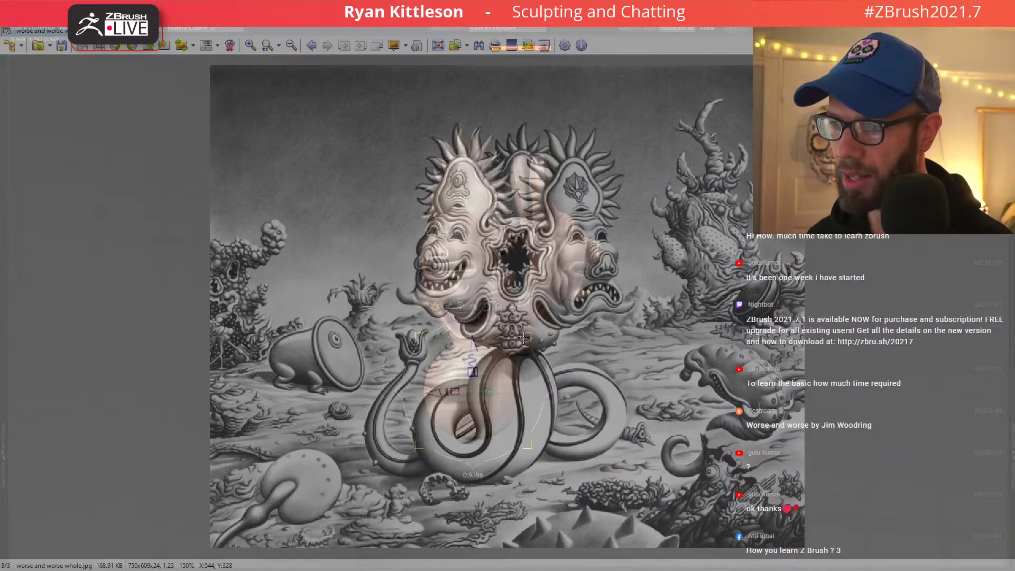
key("super+a")
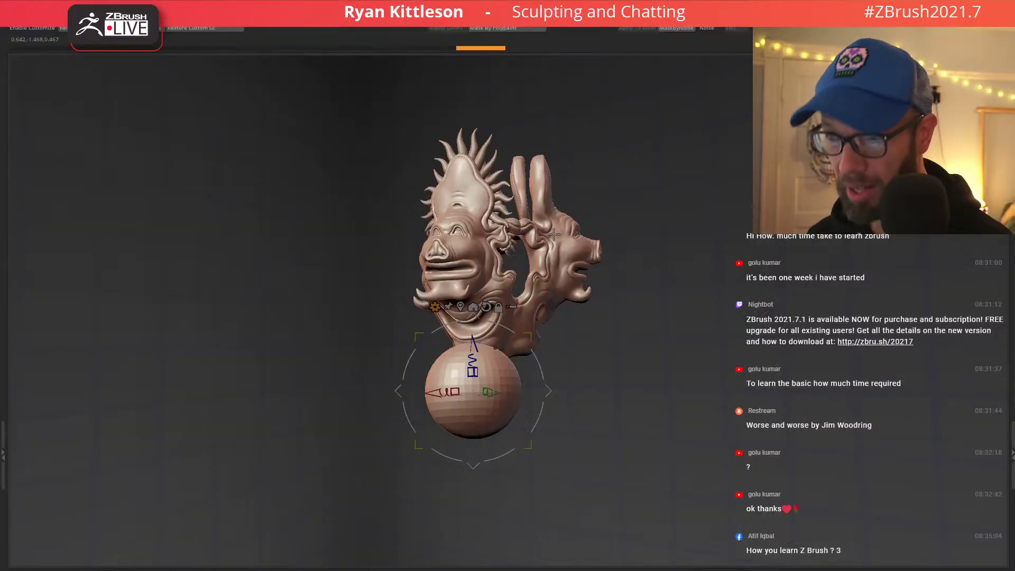
Move the sphere straight down along its vertical axis to leave a gap beneath the sculpture's chin.
right_click_drag(607, 338, 462, 203, "alt")
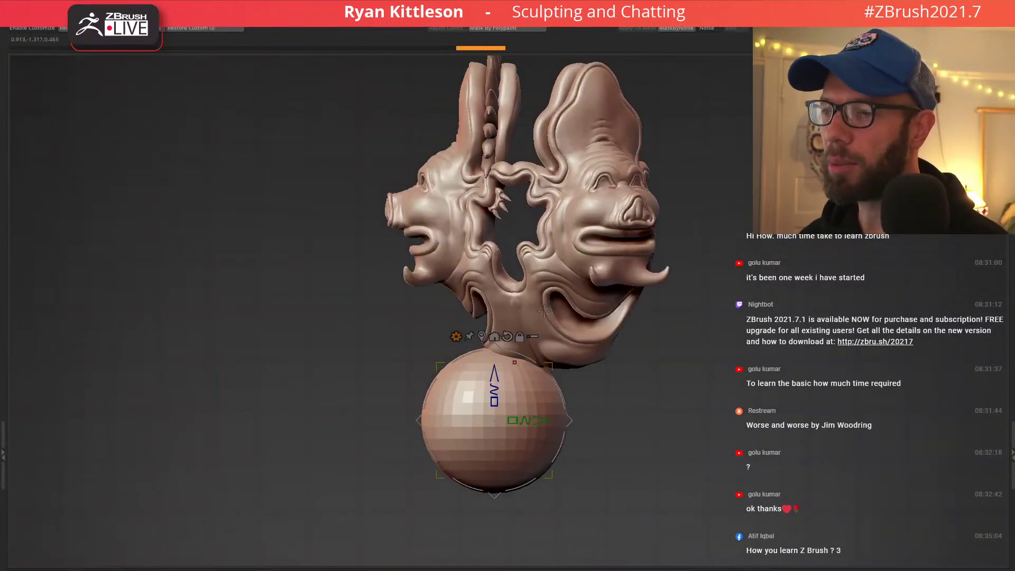
right_click_drag(559, 193, 530, 255)
right_click_drag(460, 279, 503, 323)
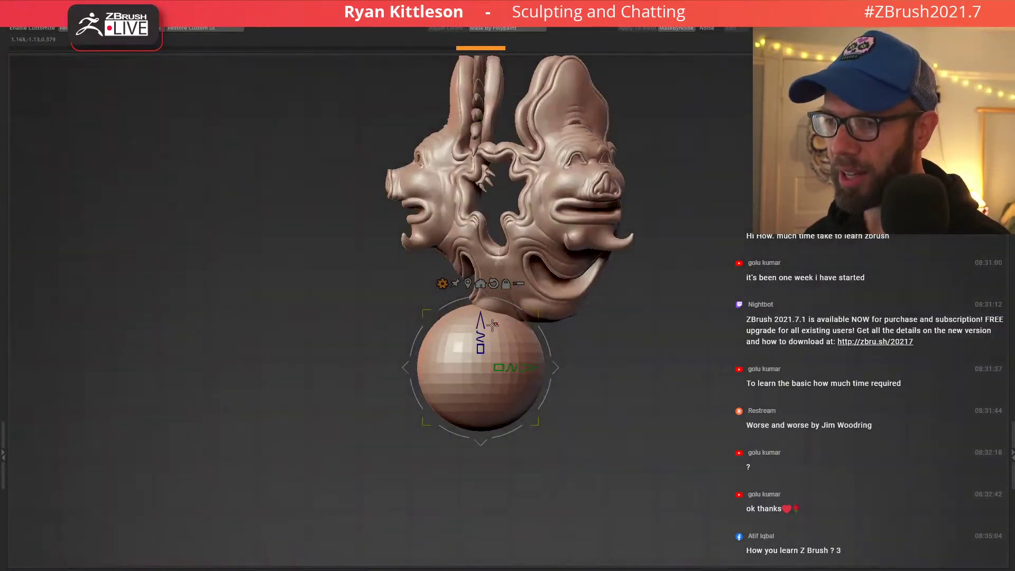
left_click_drag(481, 323, 481, 347)
right_click_drag(587, 344, 579, 258, "alt")
key("shift+f")
key("shift+f")
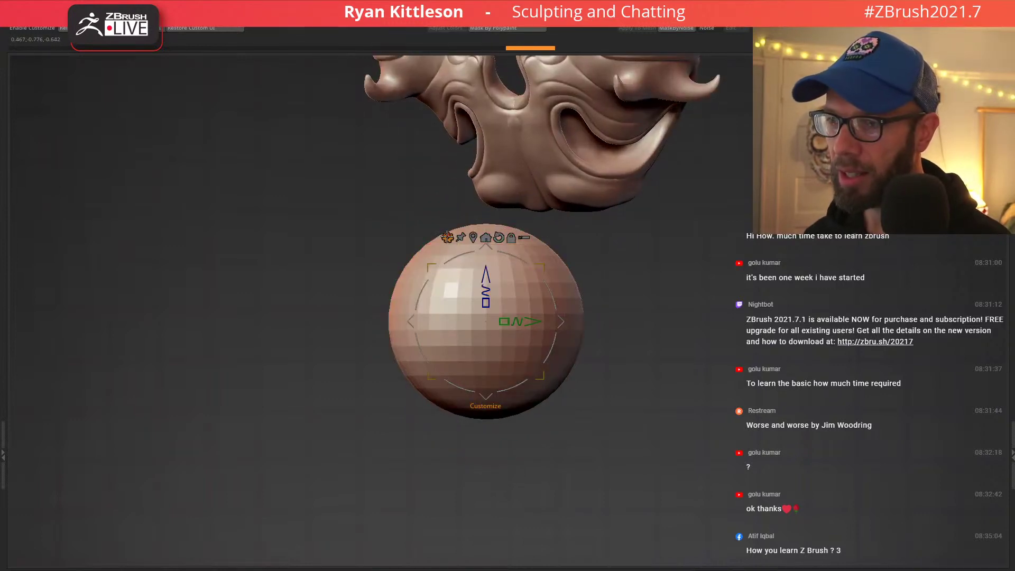
Stretch the sphere vertically into a long capsule with the Extender deformer.
left_click(447, 237)
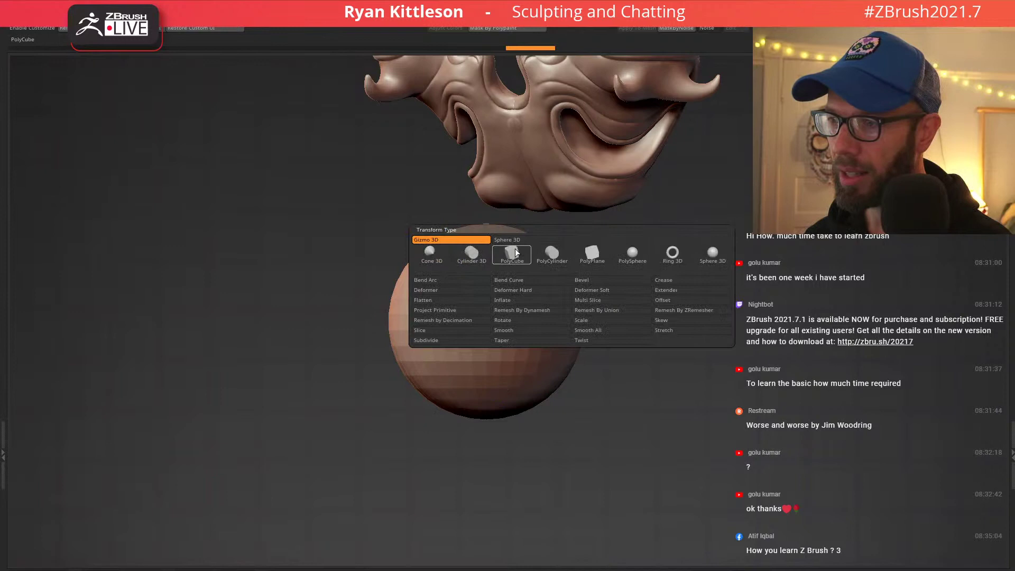
left_click(665, 290)
left_click_drag(486, 454, 487, 535)
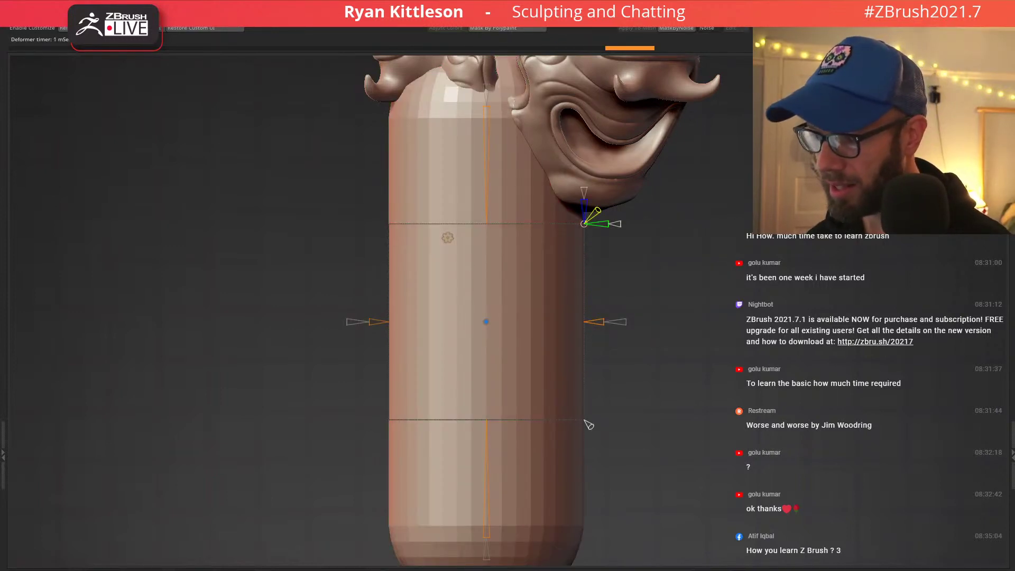
Mask the rounded lower end of the capsule, undoing the first masking attempt.
right_click_drag(562, 240, 564, 219, "ctrl")
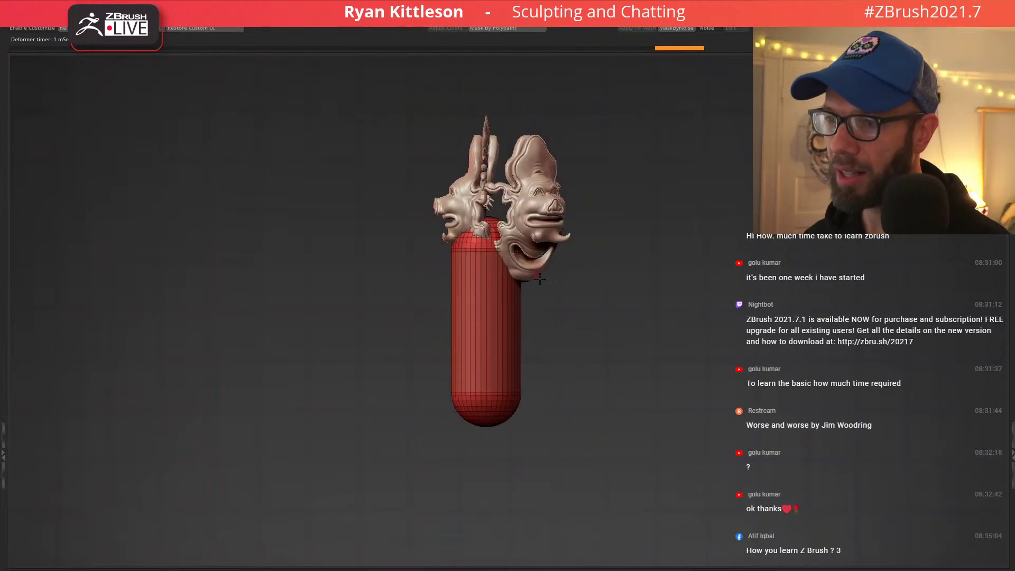
right_click_drag(541, 328, 541, 227, "ctrl")
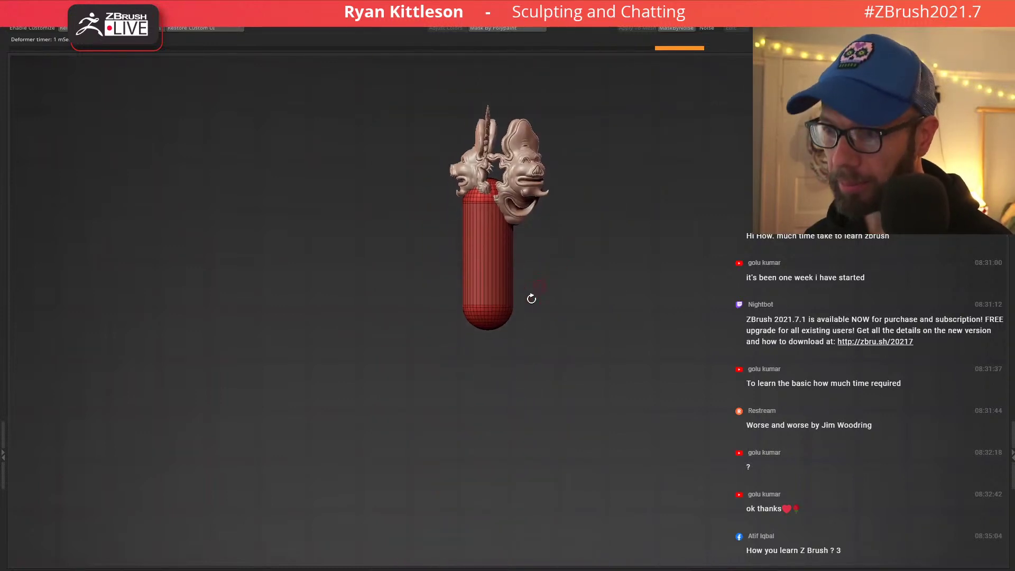
mouse_move(429, 365)
left_mouse_down("ctrl")
mouse_move(489, 351)
mouse_move(581, 303)
mouse_move(437, 297)
left_mouse_up("ctrl")
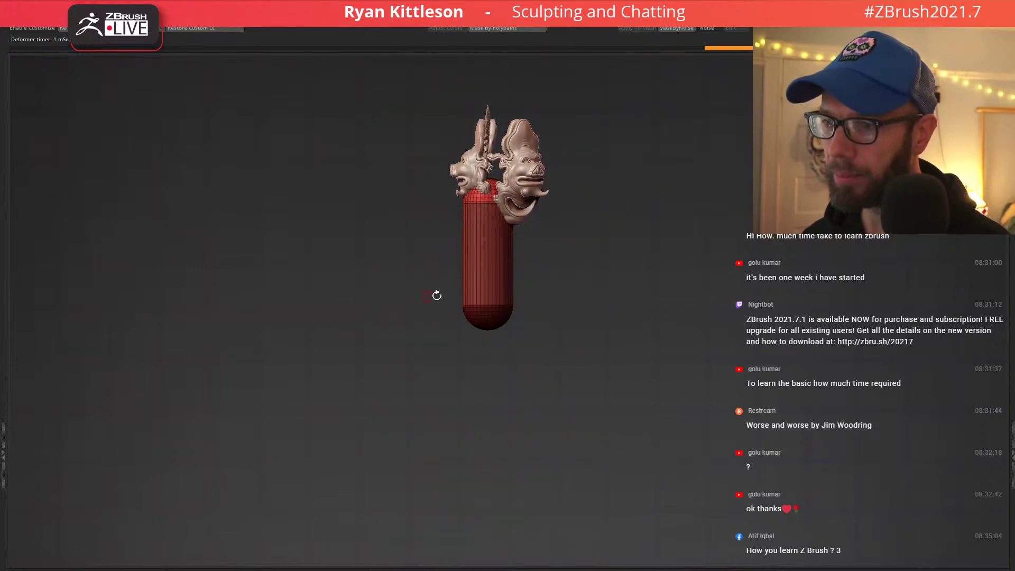
key("ctrl+z")
left_click_drag(421, 363, 567, 307, "ctrl")
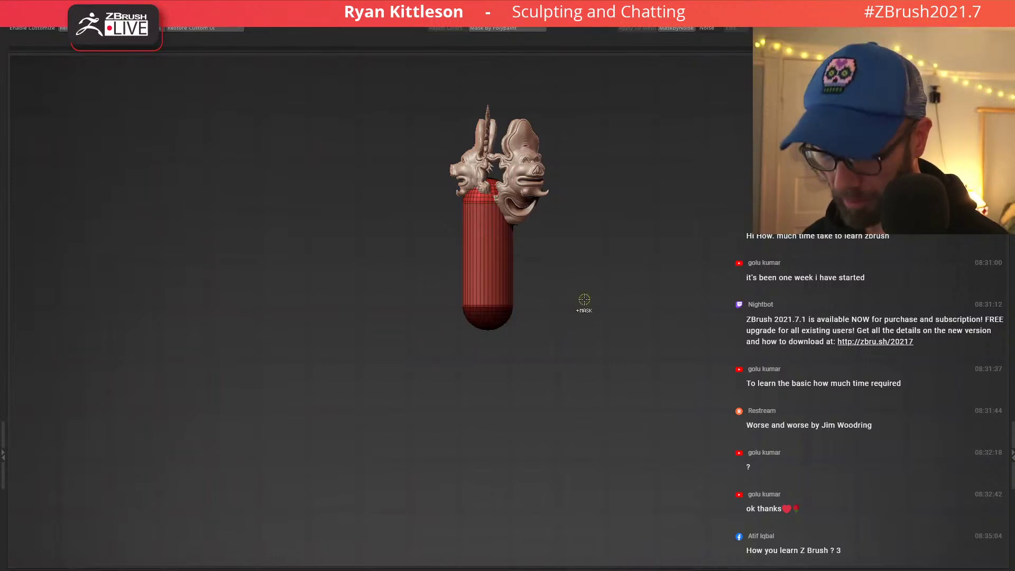
Stretch the capsule's lower end far downward along its vertical axis to lengthen the body.
key("ctrl+w")
key("w")
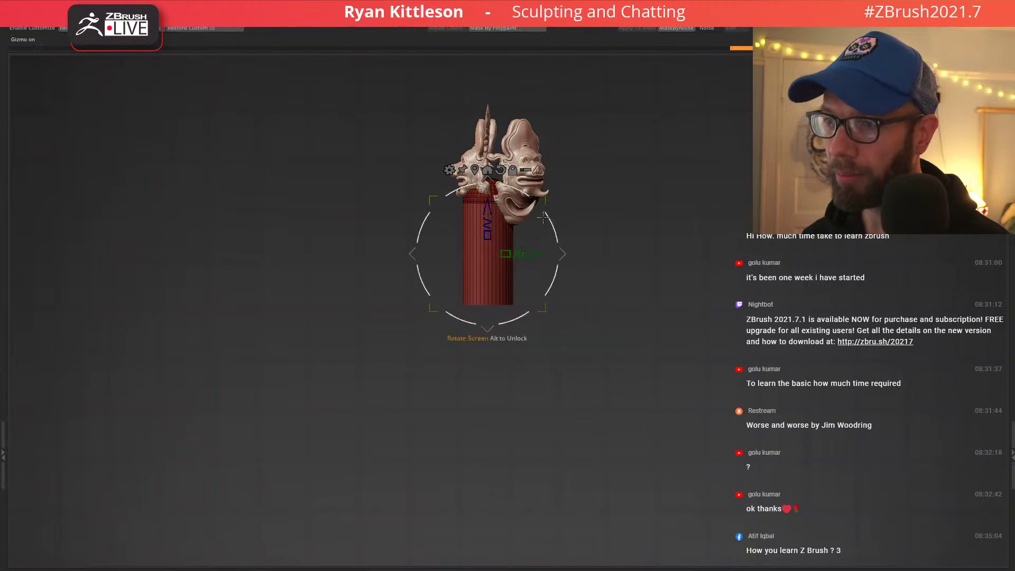
left_click_drag(485, 208, 486, 415)
left_click_drag(623, 358, 571, 212, "alt")
Scale down the body's lower end so the long body tapers to a narrow tip.
left_click_drag(601, 242, 496, 290)
right_click_drag(588, 240, 688, 311, "ctrl")
right_click_drag(652, 215, 708, 274, "ctrl")
left_click_drag(551, 284, 536, 287)
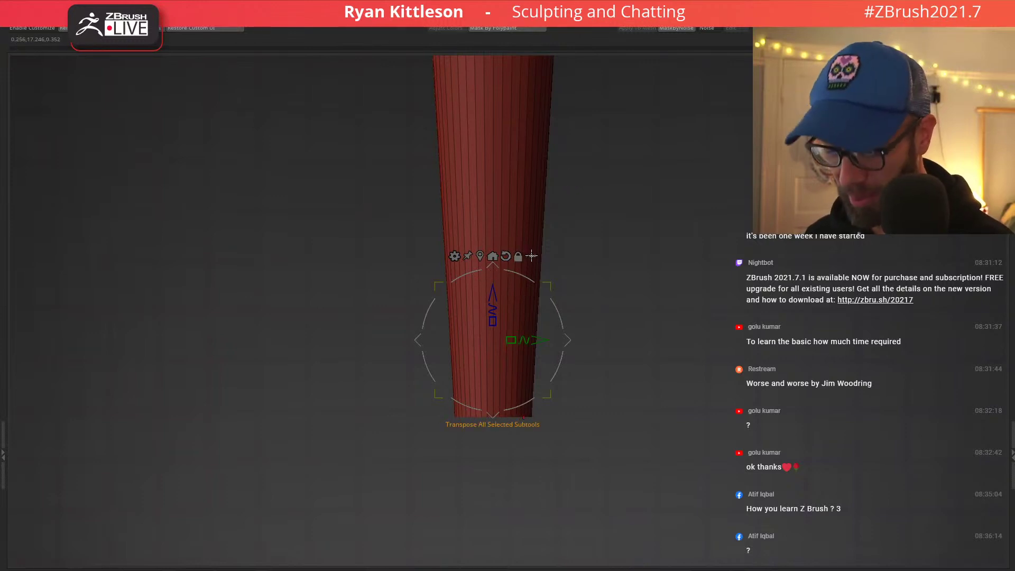
key("y")
key("y")
left_click_drag(547, 363, 537, 362)
right_click_drag(547, 296, 447, 192, "ctrl")
right_click_drag(550, 217, 469, 168, "ctrl")
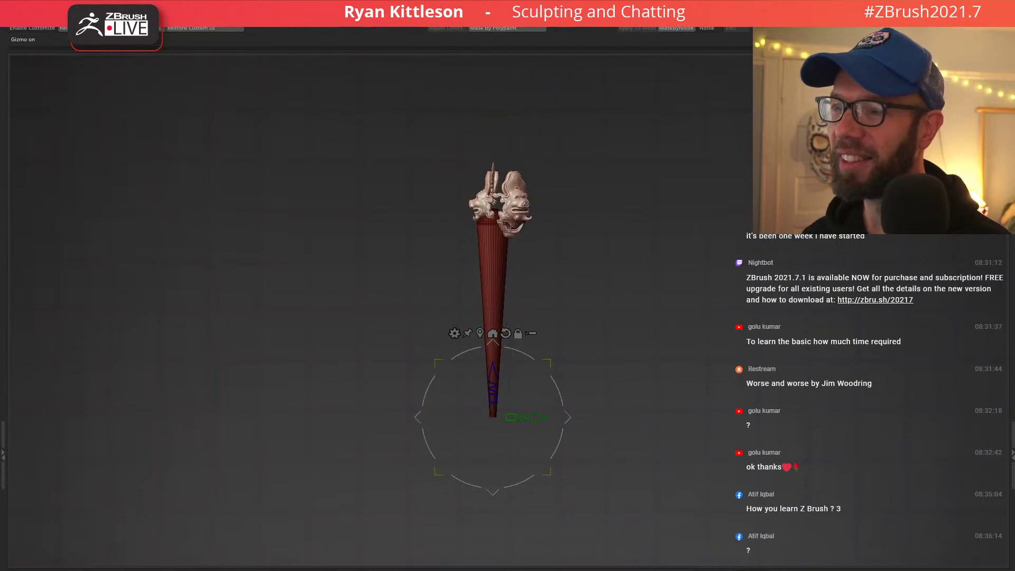
Show the tapered body's polygon edges for ZModeler editing and isolate it from the heads.
right_click_drag(505, 256, 543, 245)
key("shift+f")
key("q")
right_click_drag(505, 279, 524, 250, "ctrl")
key("shift+f")
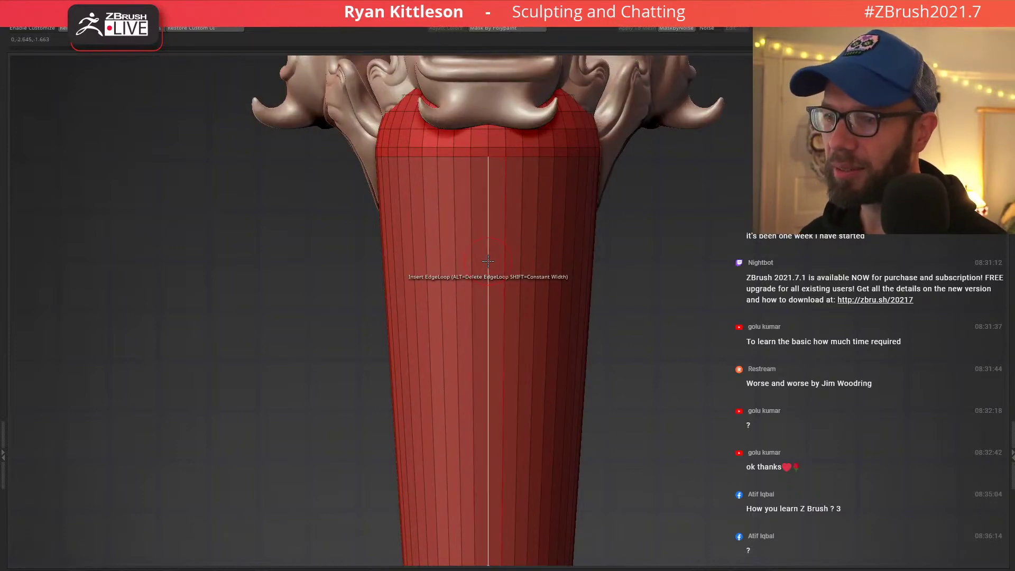
key("space")
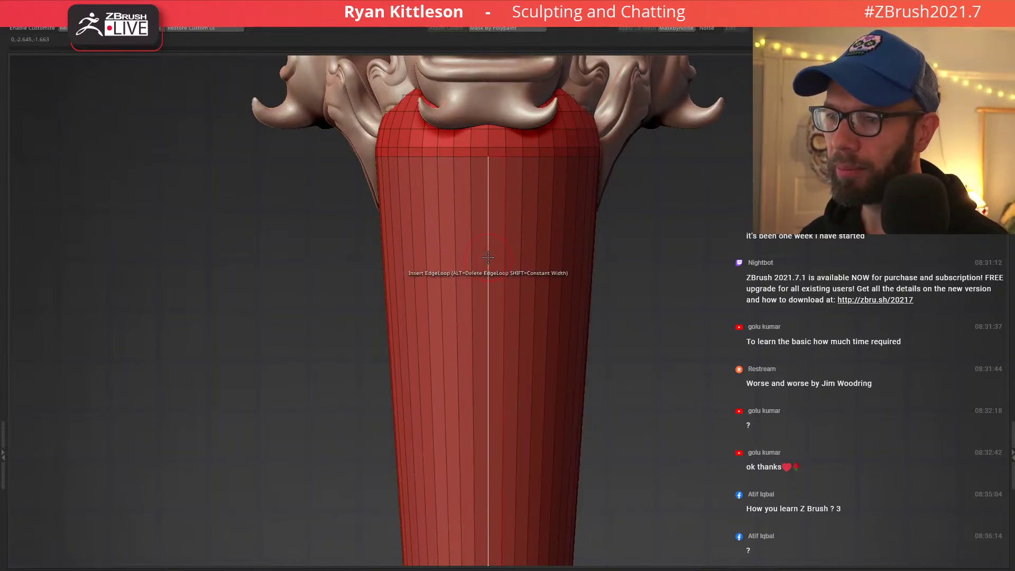
right_click_drag(498, 224, 498, 222)
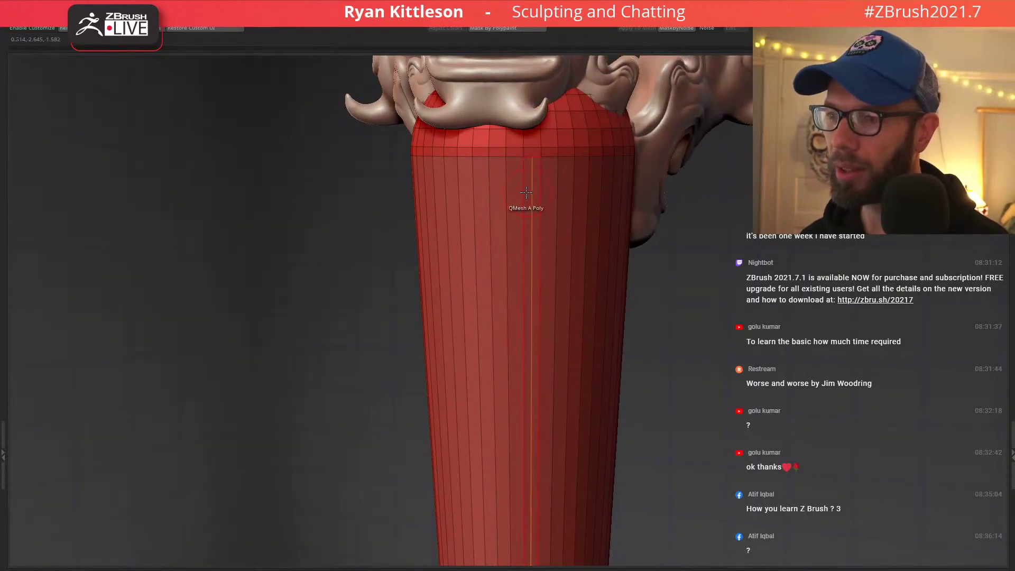
key("ctrl+z")
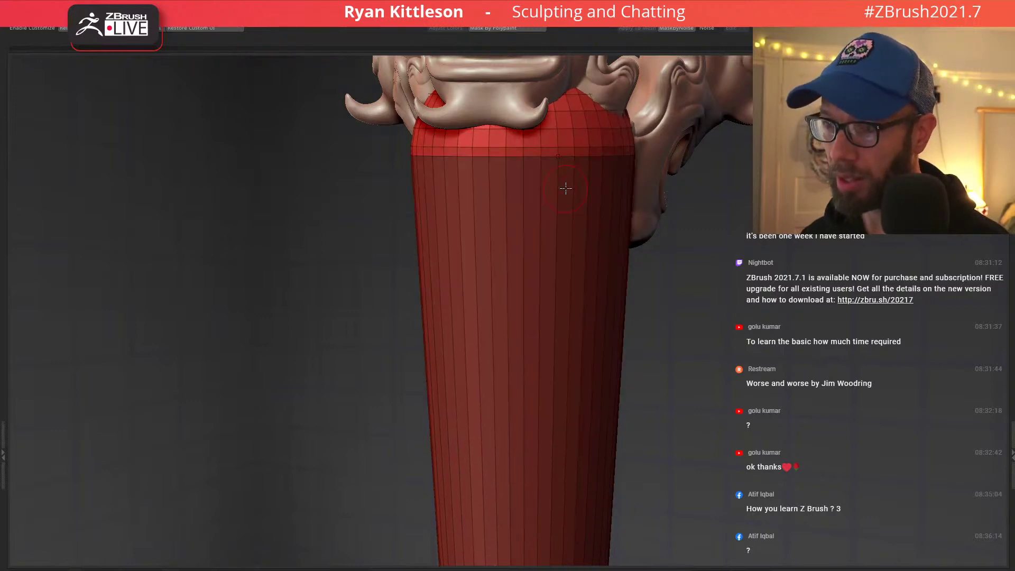
key("ctrl+z")
key("shift+s")
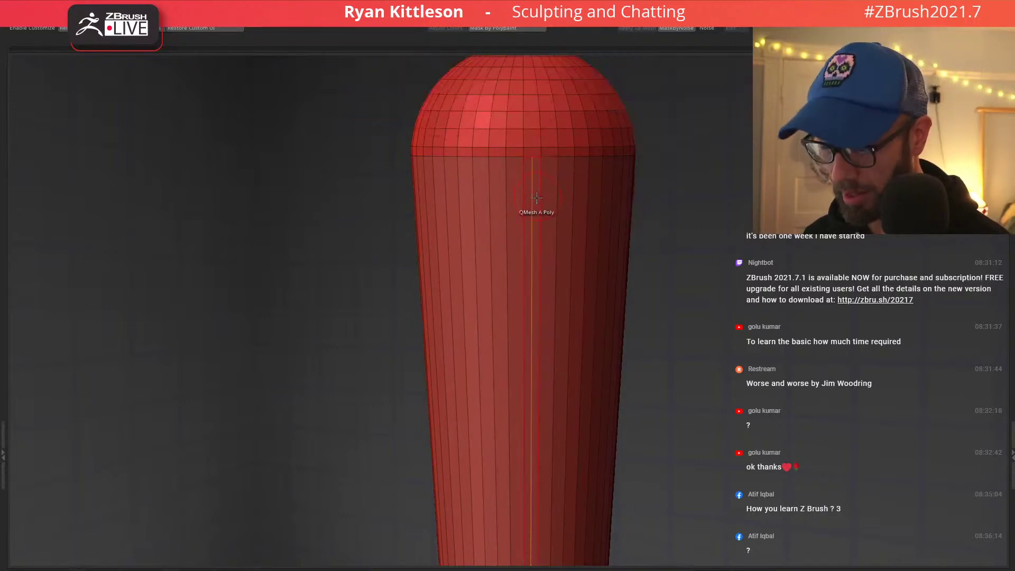
Delete the ring of triangles around the pole at the top of the body's rounded upper end.
right_click_drag(523, 159, 552, 323, "alt")
mouse_move(534, 235)
right_mouse_down()
mouse_move(554, 190)
mouse_move(706, 291)
right_mouse_up()
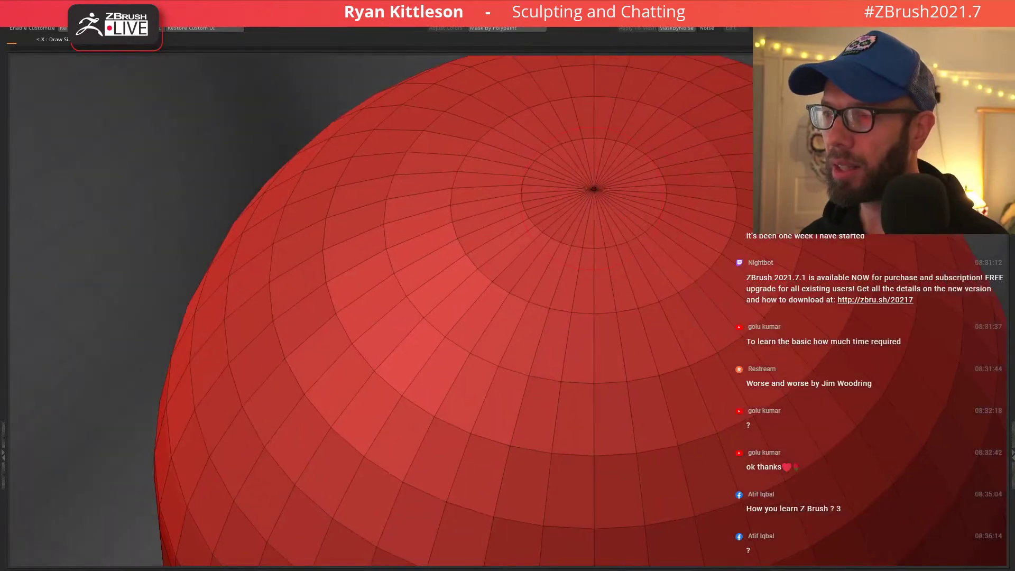
left_click(594, 193, "ctrl")
key("Delete")
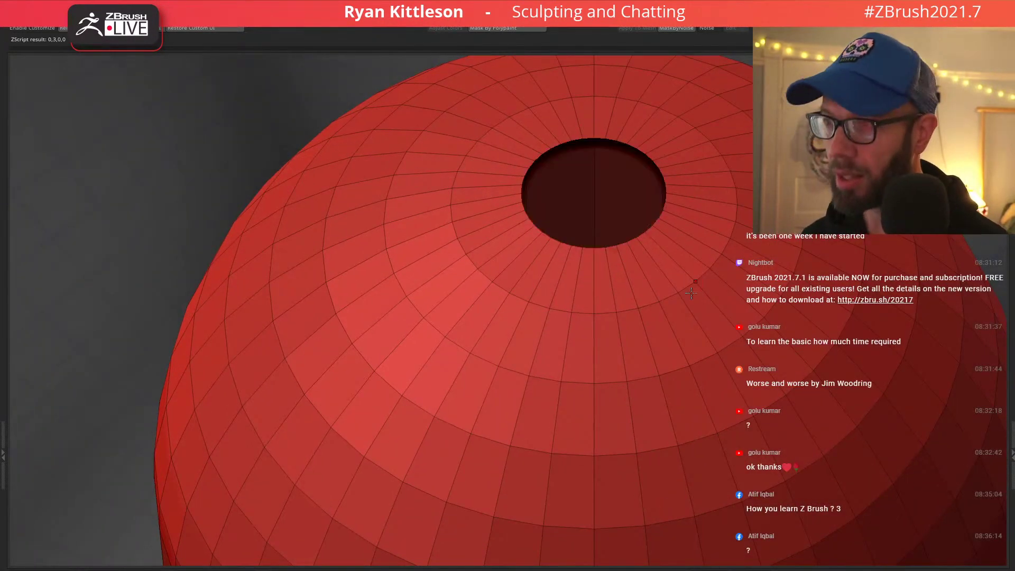
right_click_drag(704, 317, 606, 338, "ctrl")
right_click_drag(605, 339, 541, 214, "alt")
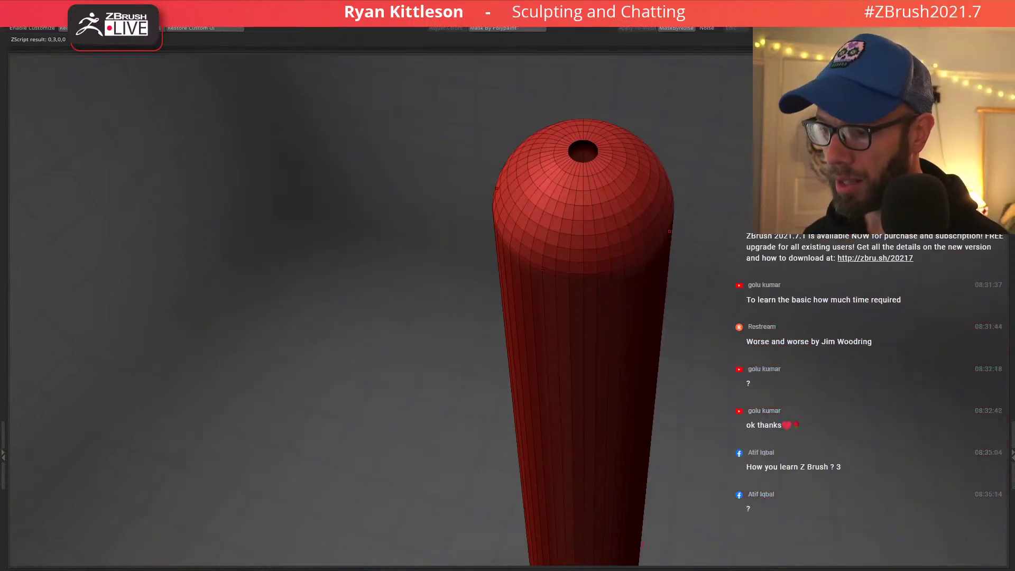
Mark radially repeated vertical strips of polygons on the body's rounded upper end with ZModeler.
right_click_drag(605, 395, 583, 224)
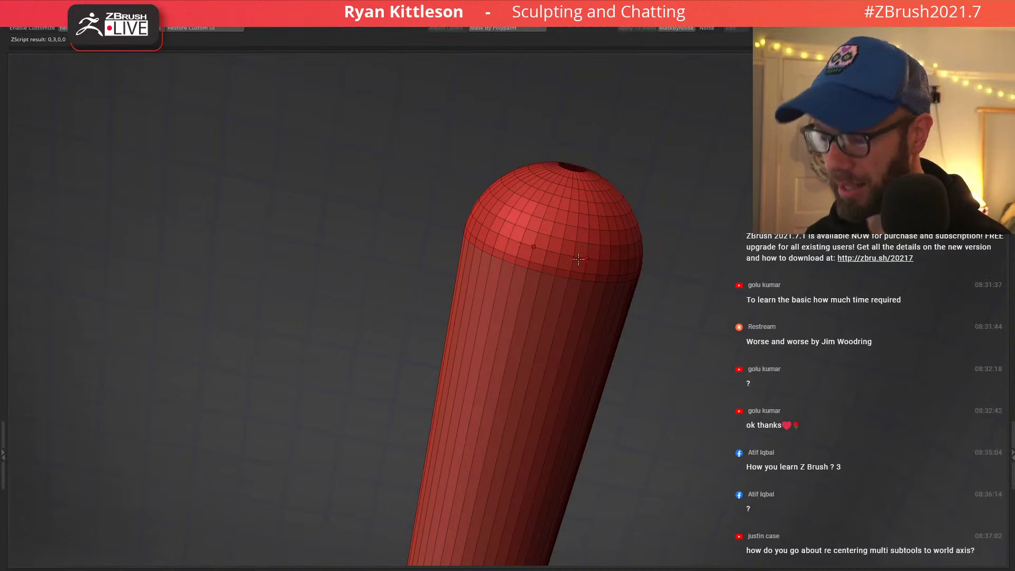
right_click_drag(578, 259, 596, 284)
right_click_drag(641, 261, 613, 501, "ctrl")
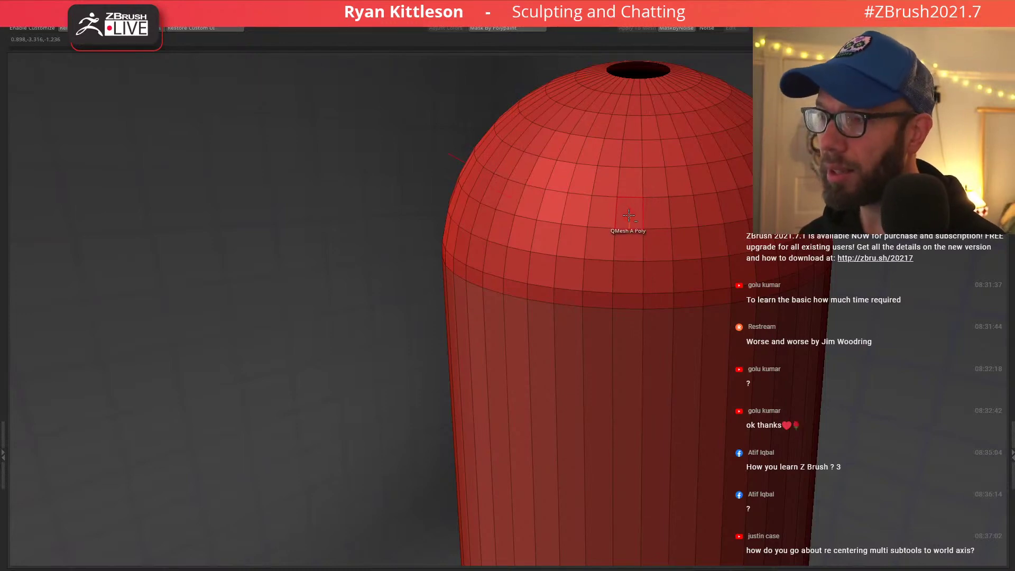
right_click_drag(634, 214, 541, 178)
right_click_drag(669, 170, 515, 166, "alt")
right_click_drag(517, 208, 312, 208, "alt")
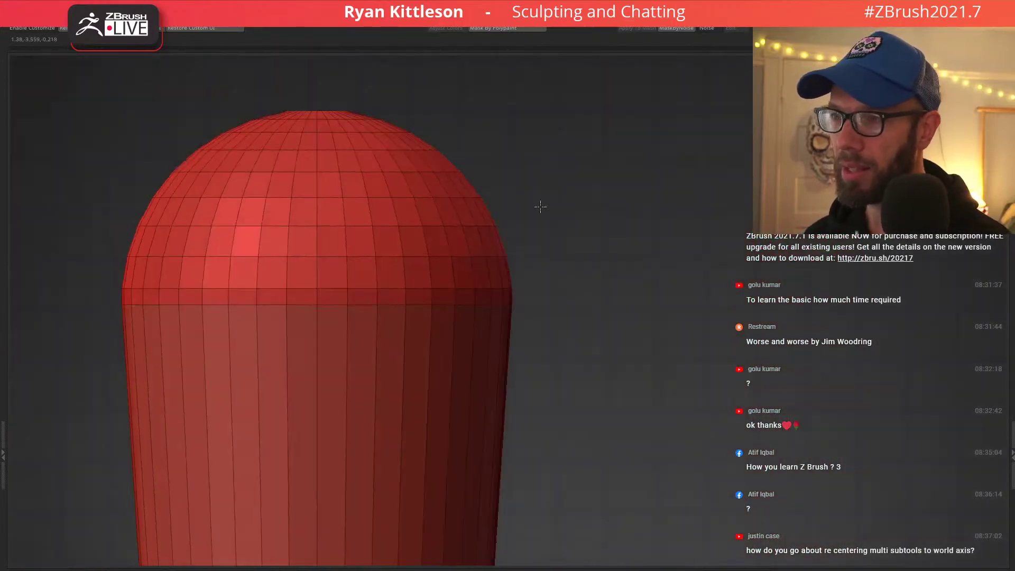
right_click_drag(434, 237, 390, 231, "alt")
right_click_drag(561, 229, 562, 227, "shift")
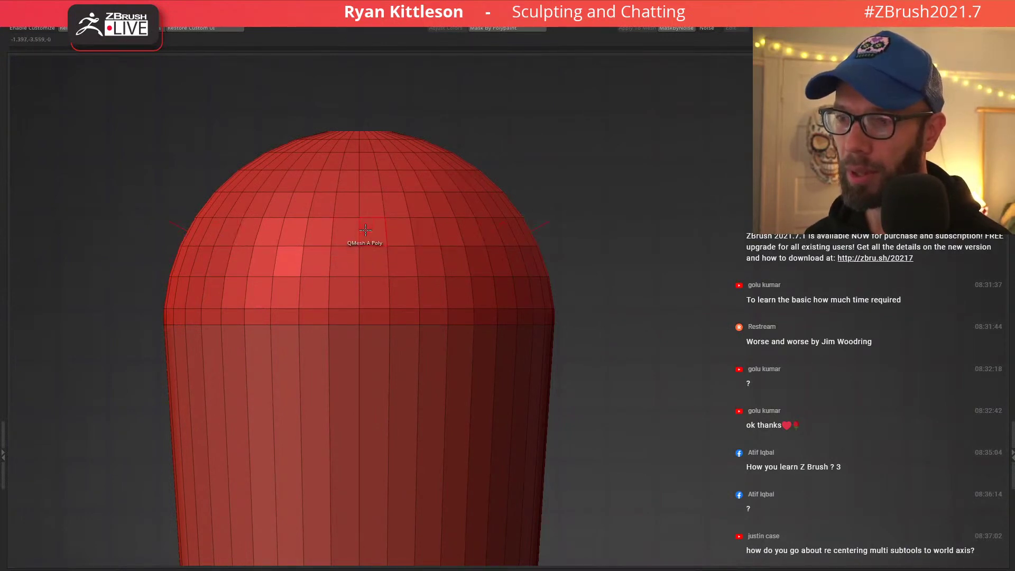
right_click_drag(370, 229, 368, 230)
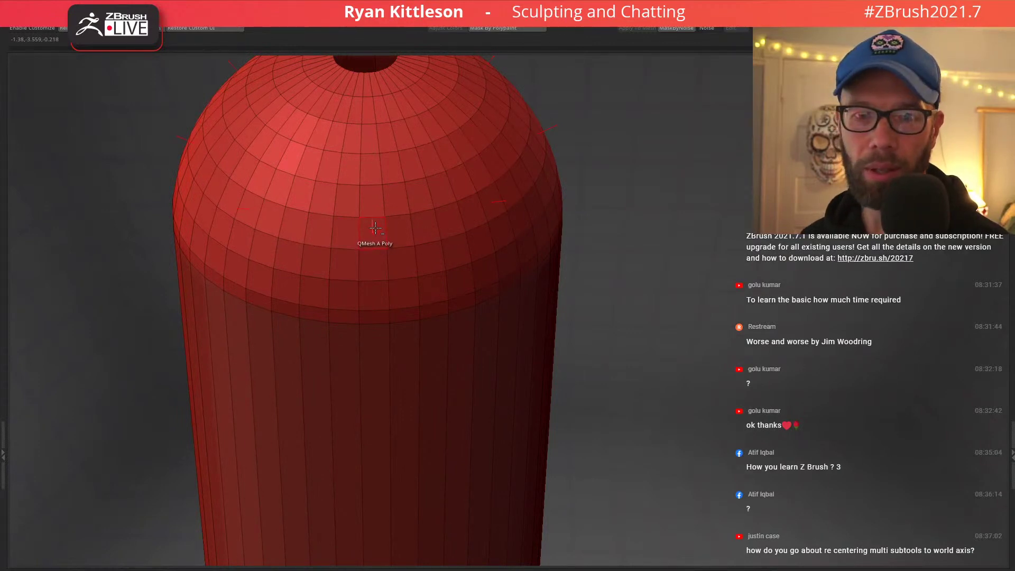
left_click_drag(375, 226, 371, 92)
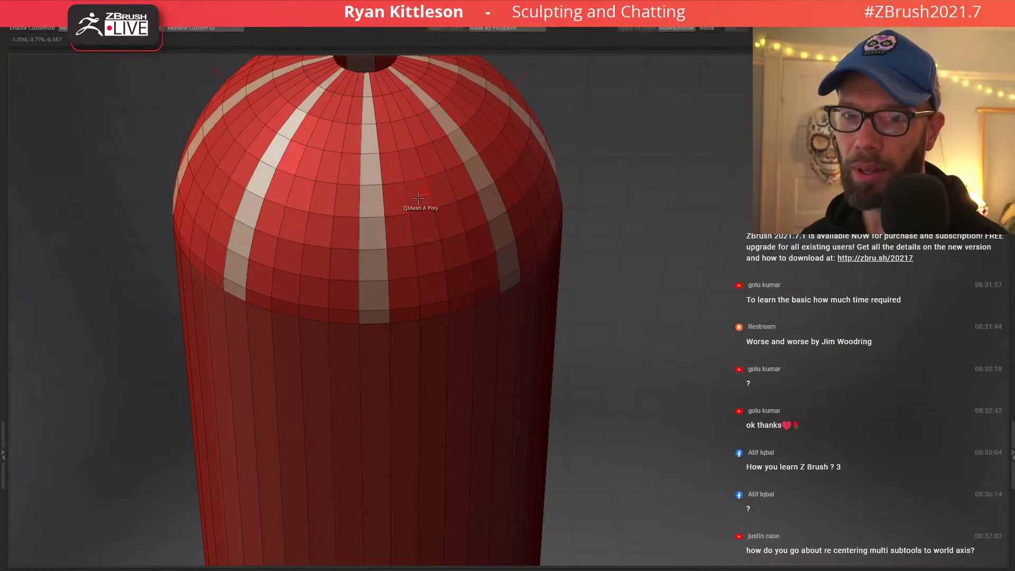
right_click_drag(472, 262, 461, 224, "ctrl")
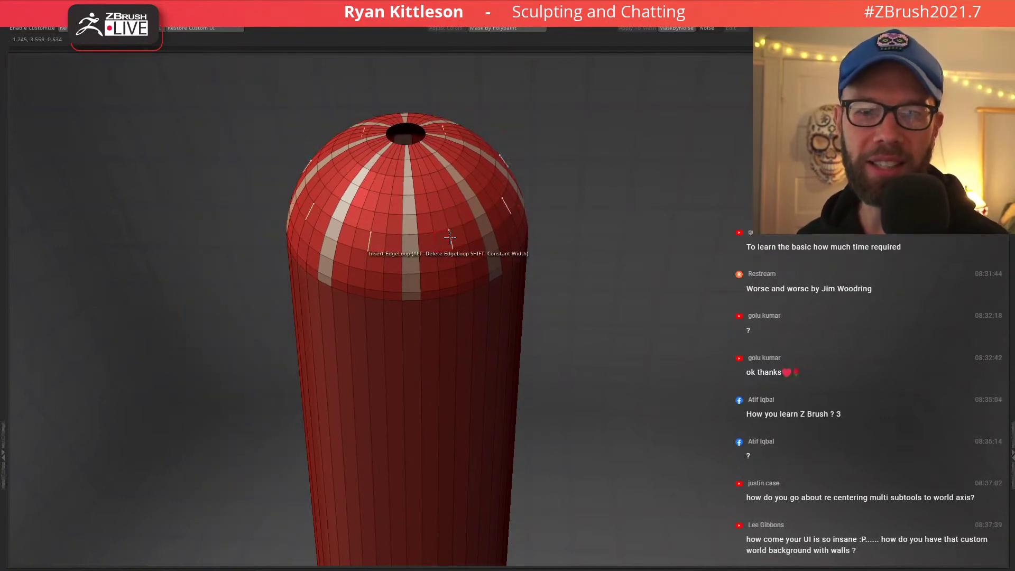
right_click_drag(405, 309, 398, 223, "alt")
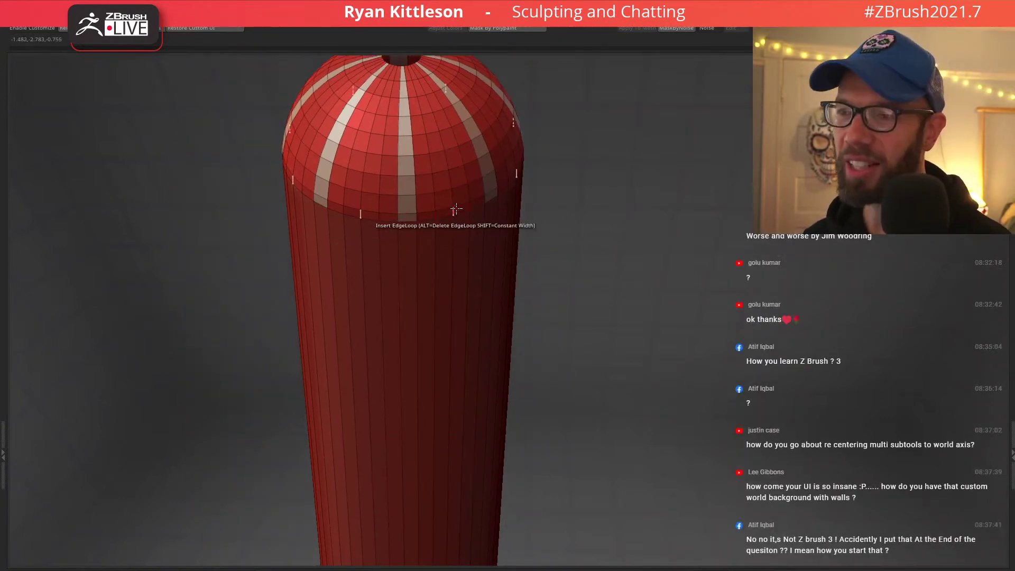
Bring the heads back into view without polygon edges and make the heads the active subtool.
key("w")
mouse_move(475, 224)
right_mouse_down("ctrl")
mouse_move(457, 192)
mouse_move(473, 262)
mouse_move(424, 219)
right_mouse_up("ctrl")
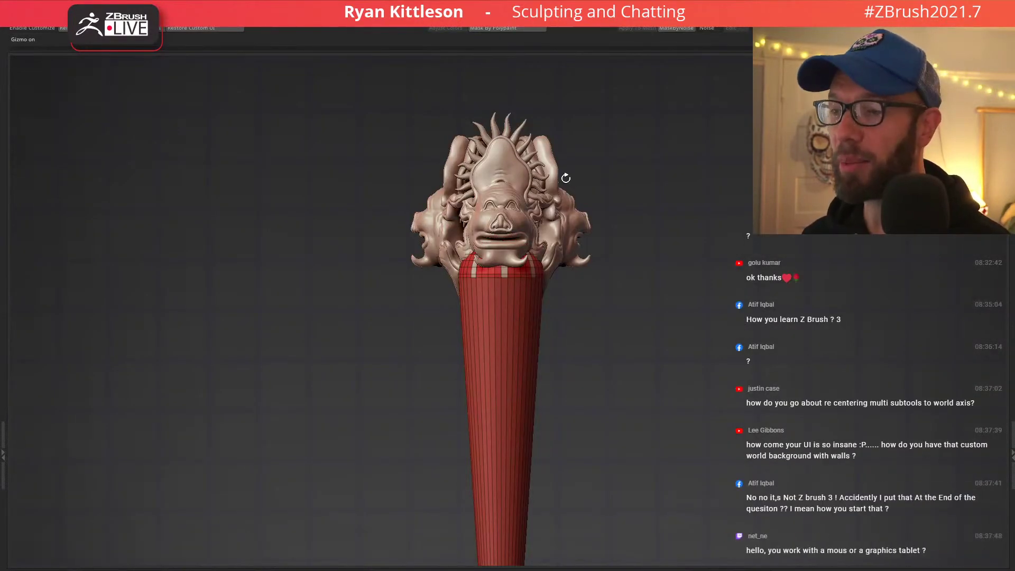
right_click_drag(505, 186, 478, 181)
key("shift+f")
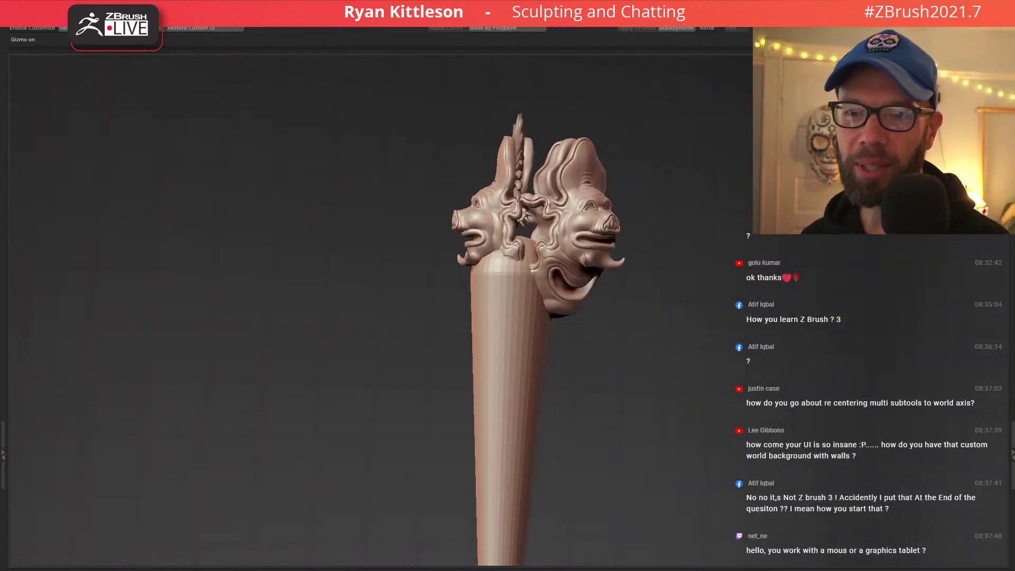
key("Down")
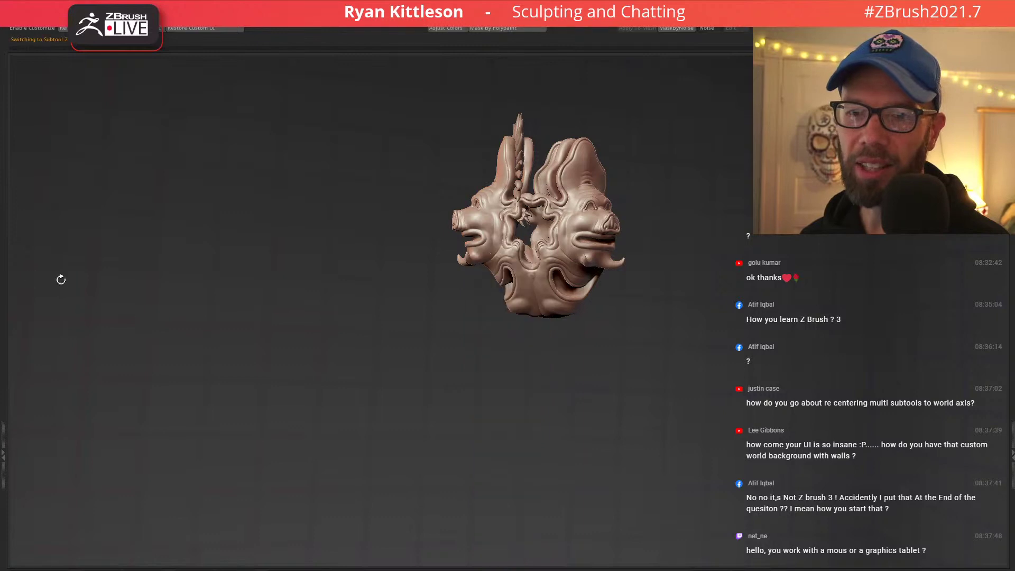
Turn on Transpose All Selected Subtools for the heads and check which subtools are selected.
mouse_move(566, 215)
right_mouse_down("ctrl")
mouse_move(616, 233)
mouse_move(586, 209)
mouse_move(603, 201)
mouse_move(530, 239)
mouse_move(476, 326)
mouse_move(489, 360)
right_mouse_up("ctrl")
right_click_drag(539, 258, 552, 390, "alt")
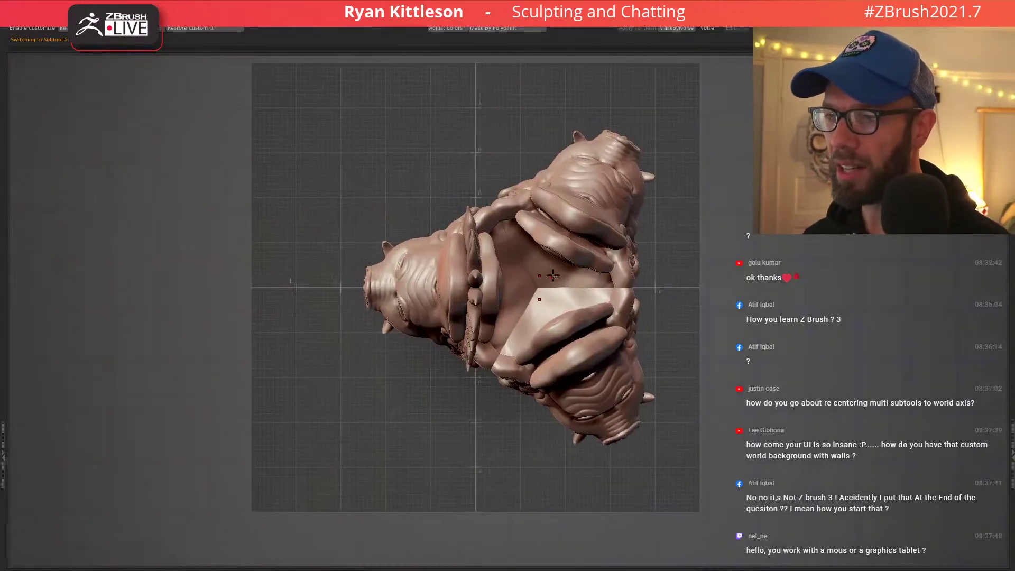
right_click_drag(547, 281, 572, 287, "ctrl")
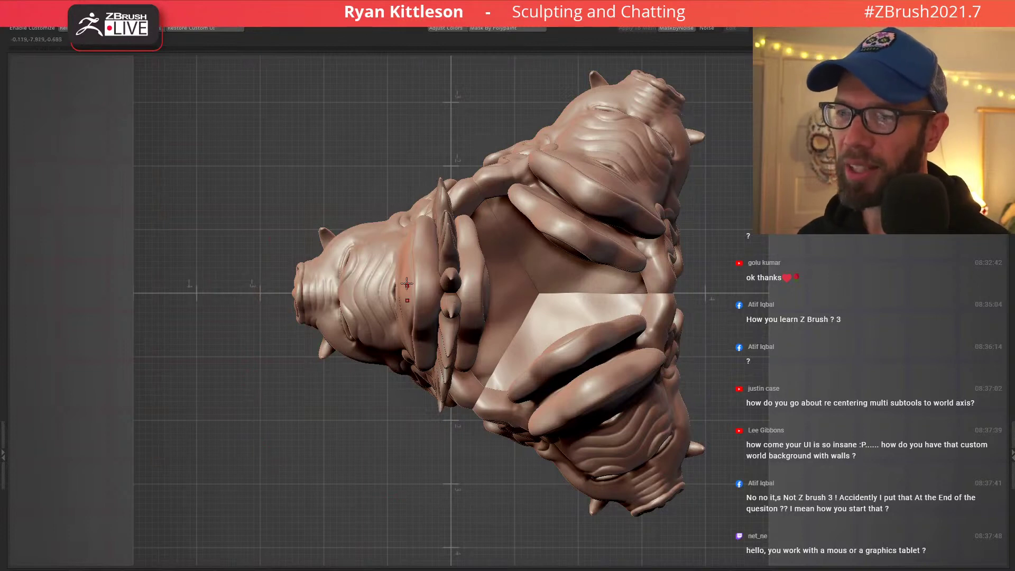
right_click_drag(494, 244, 510, 253, "ctrl")
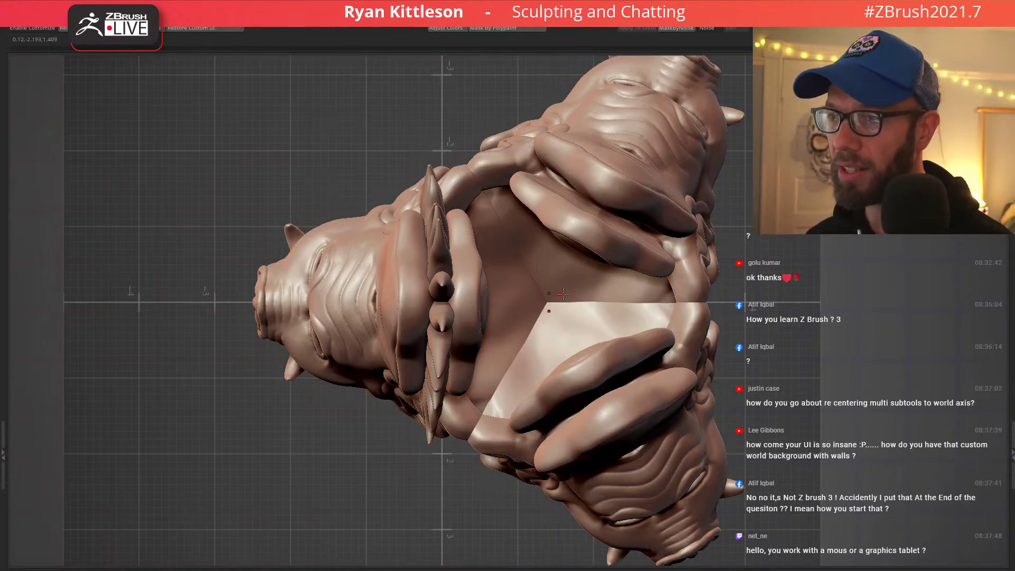
key("w")
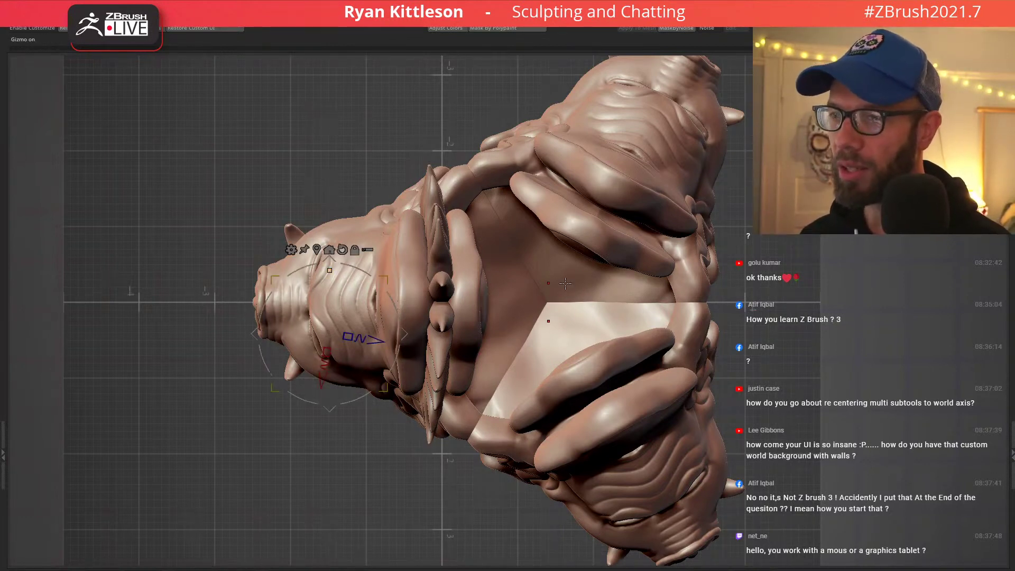
left_click(370, 248)
right_click_drag(544, 321, 476, 129)
right_click_drag(476, 130, 443, 266, "alt")
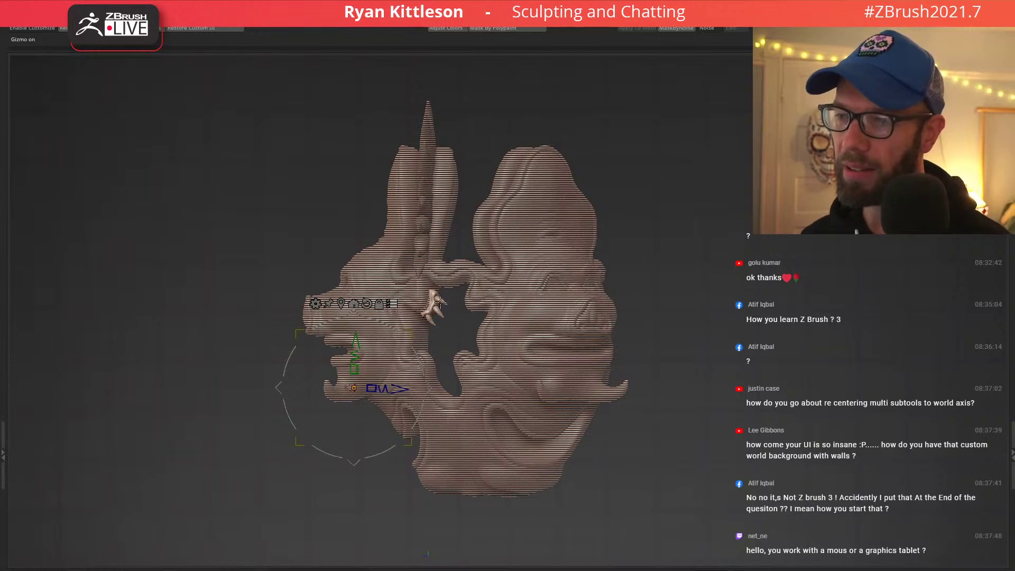
right_click_drag(482, 296, 517, 285)
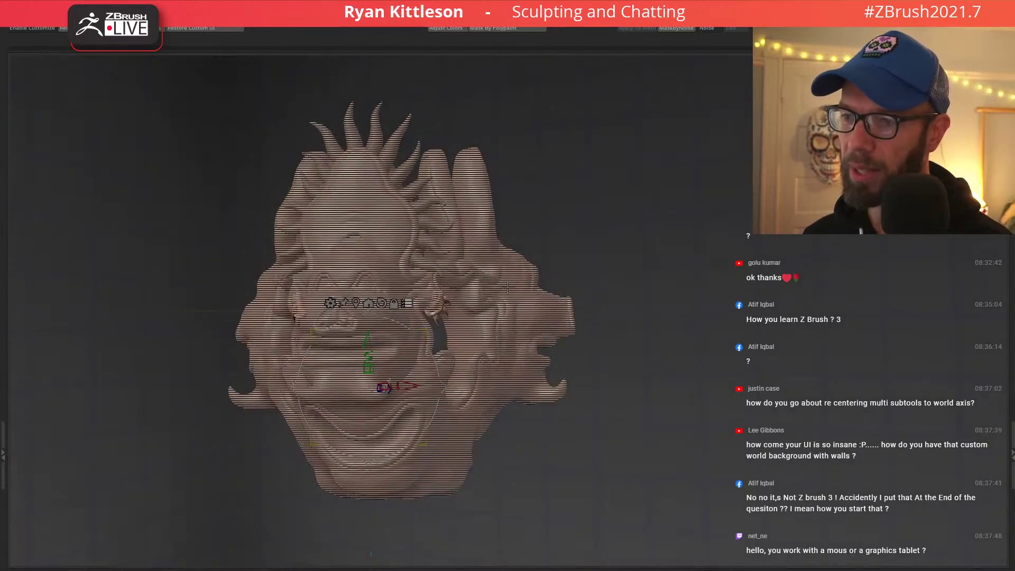
Make the small claw between the heads the active subtool and turn off Transpose All Selected Subtools.
left_click(447, 303, "ctrl+shift")
right_click_drag(448, 303, 431, 345)
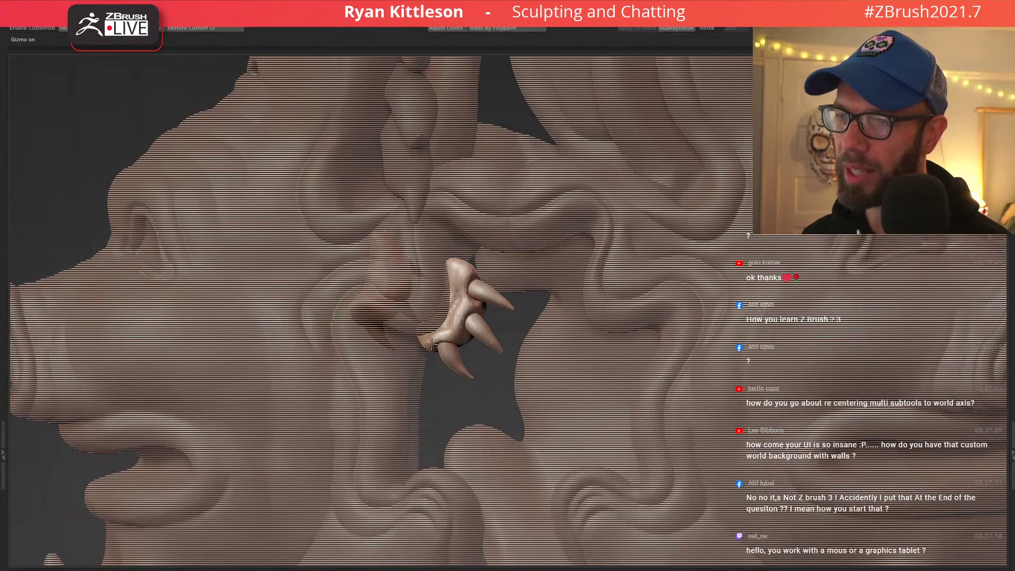
left_click(457, 283, "alt")
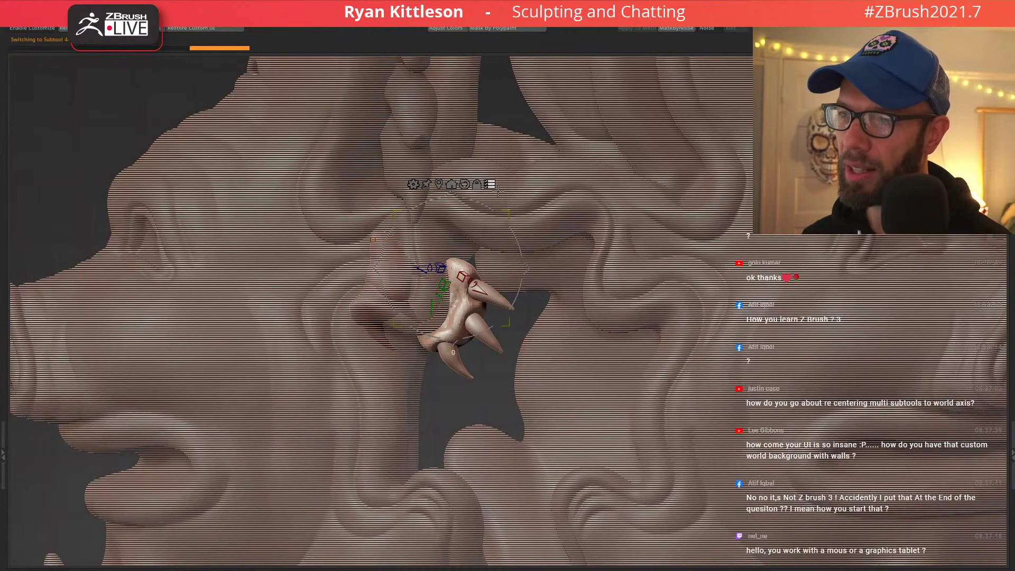
left_click(492, 185)
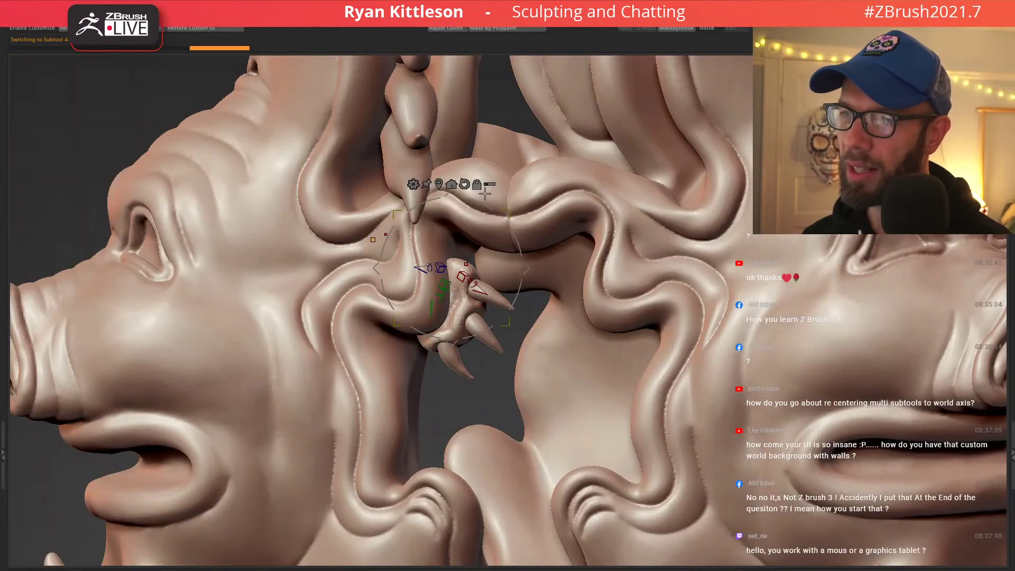
Try to home the gizmo for the claw subtool alone and frame it.
left_click(452, 185)
key("f")
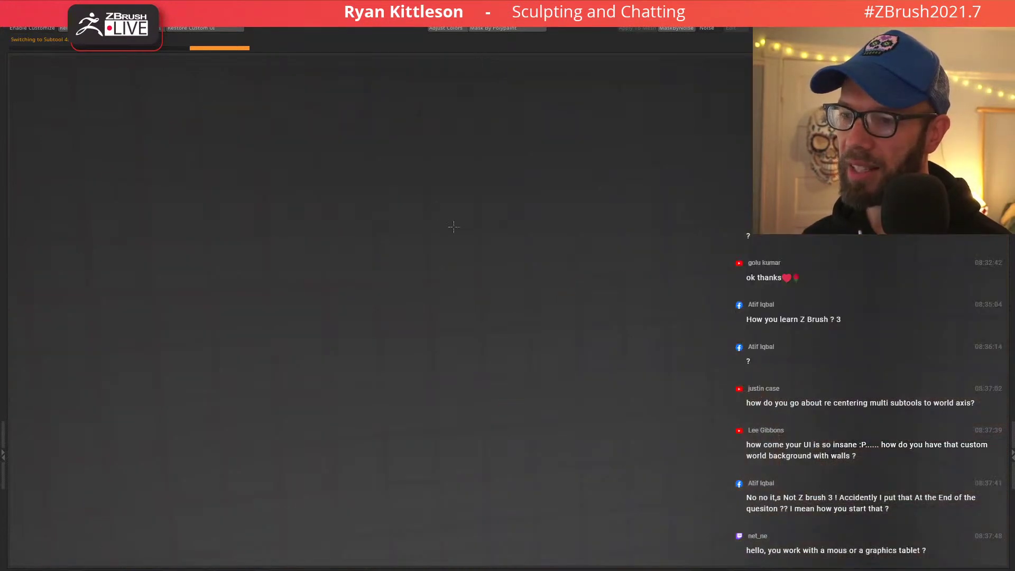
right_click_drag(502, 317, 493, 265, "alt")
key("ctrl+z")
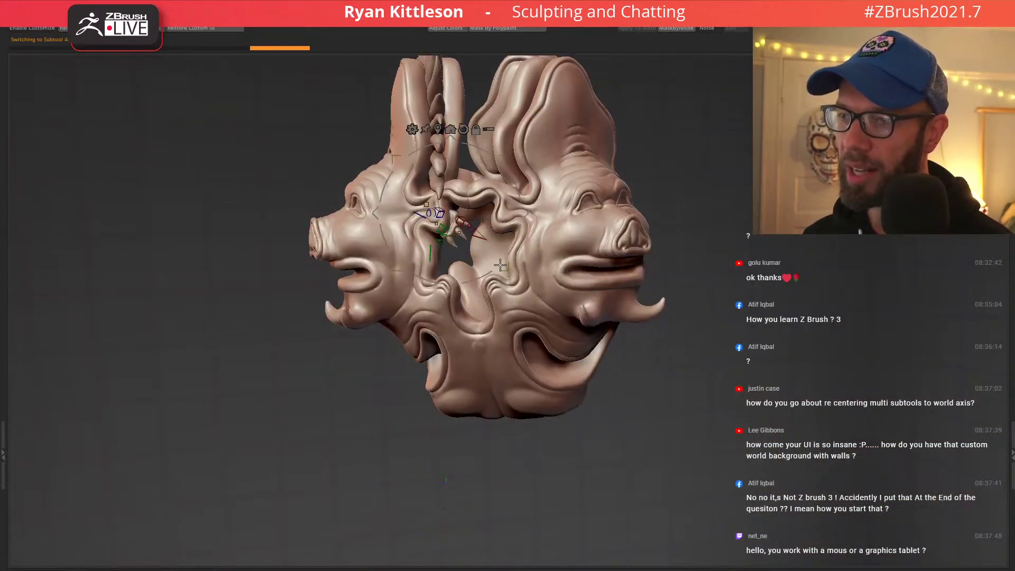
Turn on Transpose All Selected Subtools, select every visible subtool, and send the shared gizmo to its home position.
left_click(489, 129)
right_click_drag(384, 169, 442, 91, "ctrl")
left_click(453, 82, "ctrl+shift")
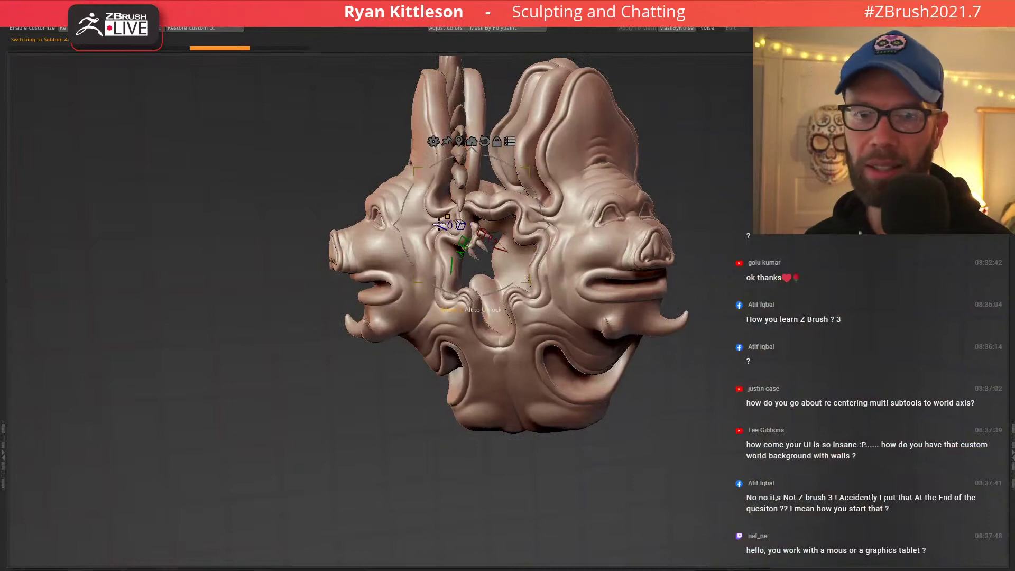
right_click_drag(541, 207, 518, 280, "alt")
left_click(471, 218)
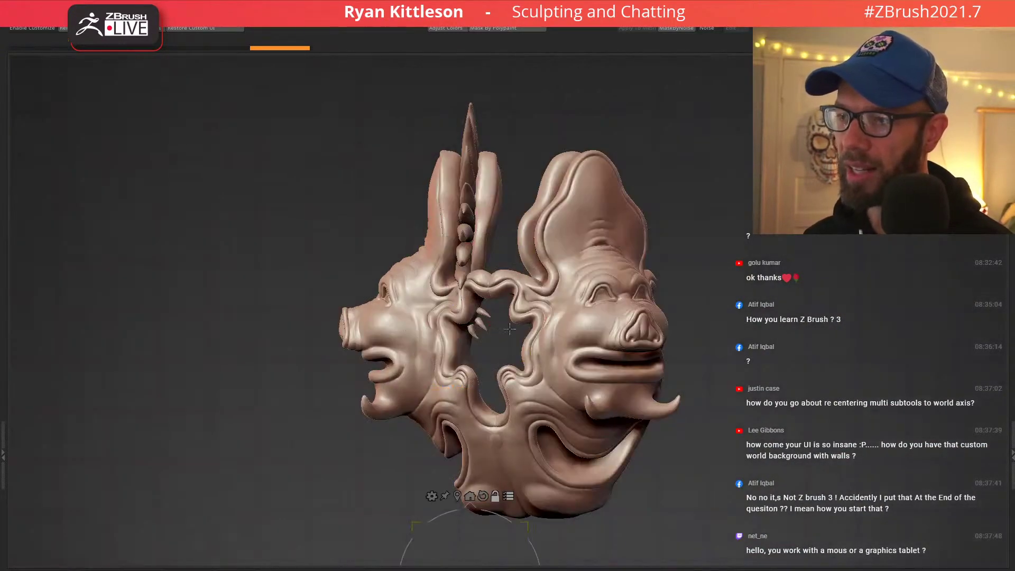
Undo the last gizmo homing and reset the shared gizmo's orientation to the world axes, checking the heads from above.
right_click_drag(509, 329, 541, 235, "alt")
key("ctrl+z")
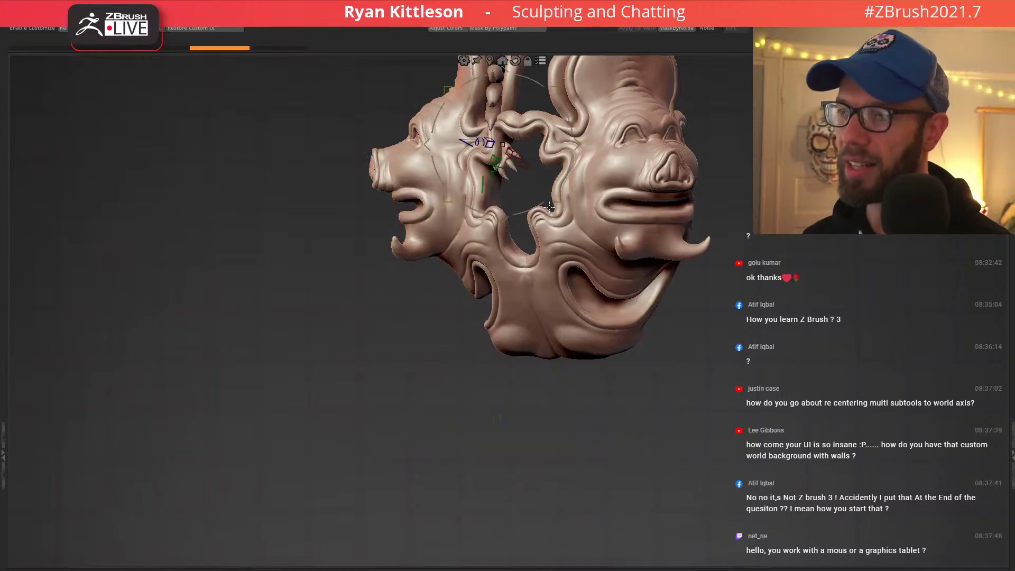
right_click_drag(510, 123, 514, 223)
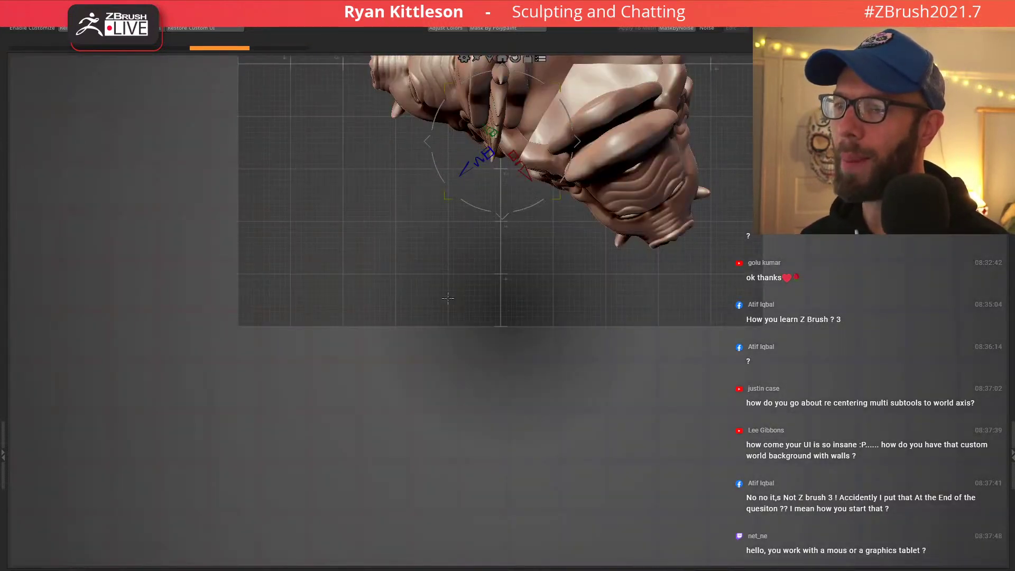
right_click_drag(448, 298, 409, 474, "alt")
left_click(476, 233, "alt")
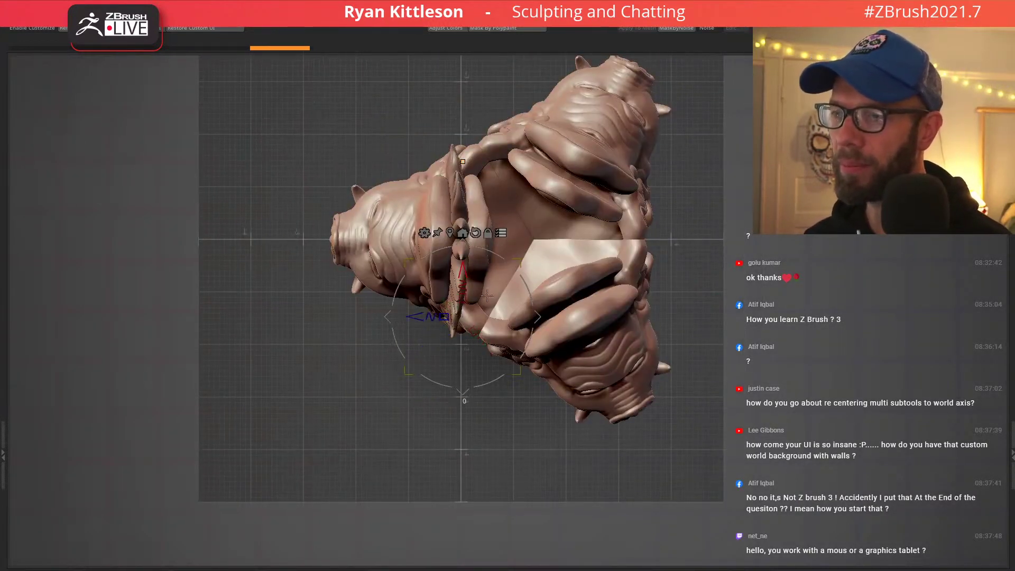
Try moving all selected subtools along the gizmo's blue axis, and undo each move.
right_click_drag(487, 295, 486, 268, "ctrl")
right_click_drag(477, 200, 474, 189)
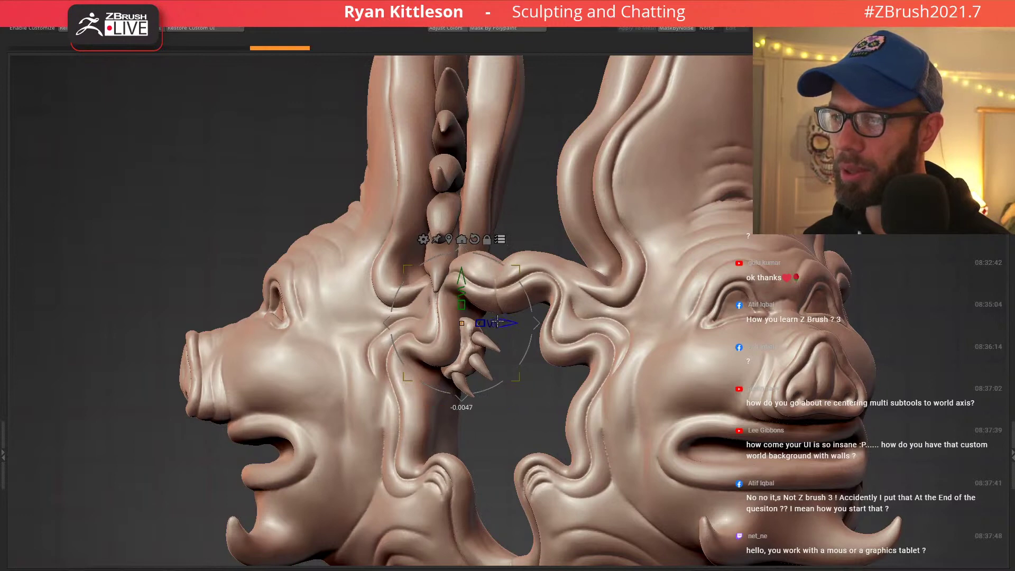
left_click_drag(505, 323, 466, 316)
right_click_drag(497, 281, 556, 152, "ctrl")
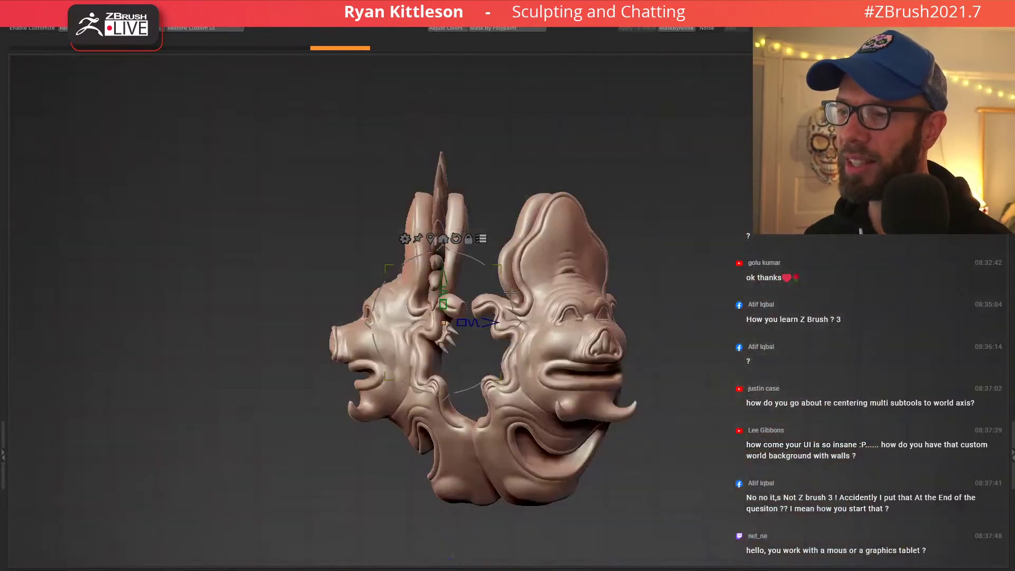
right_click_drag(513, 198, 530, 220, "shift")
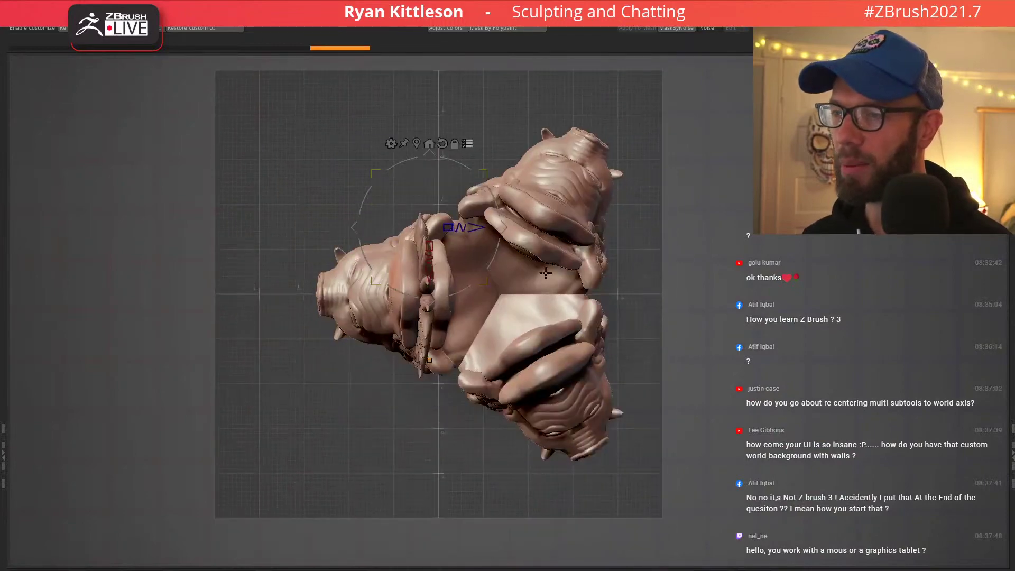
key("ctrl+z")
right_click_drag(543, 302, 534, 285, "ctrl")
key("ctrl+z")
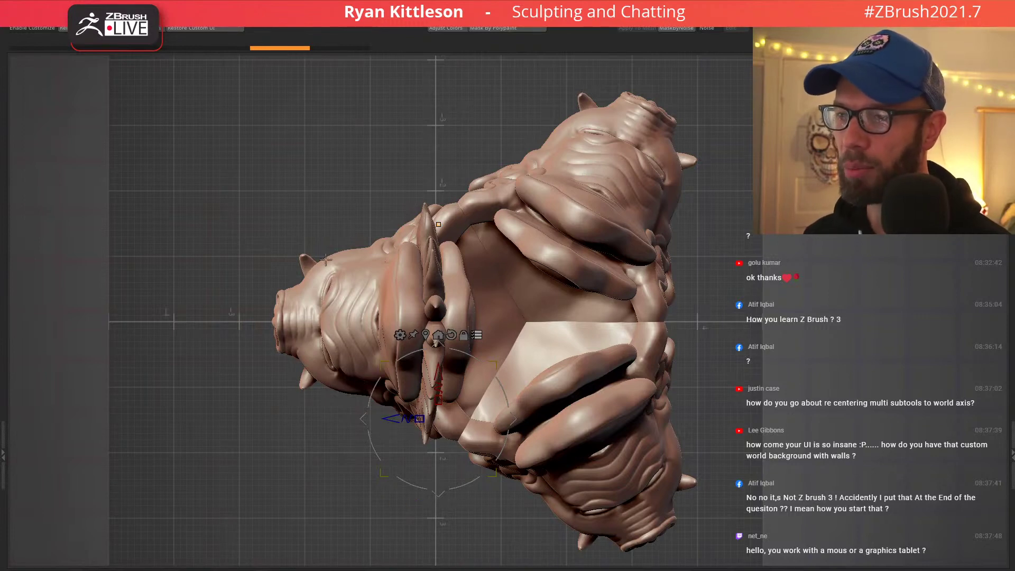
left_click_drag(391, 418, 344, 409)
key("ctrl+z")
key("ctrl+z")
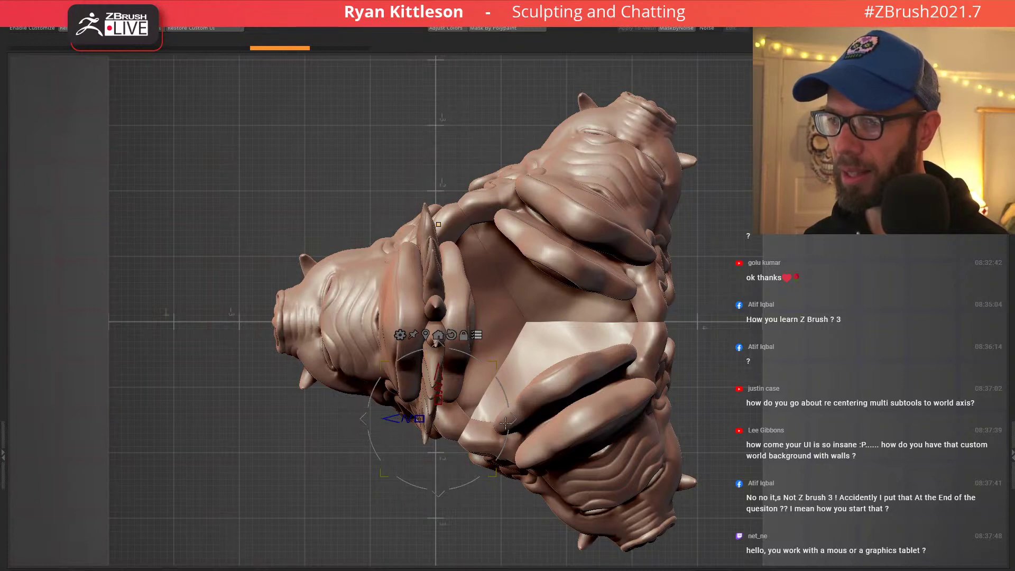
Place the gizmo pivot at the centre point between the three heads and move the selected subtools so the pivot meets the world origin.
left_click_drag(515, 418, 601, 322, "alt")
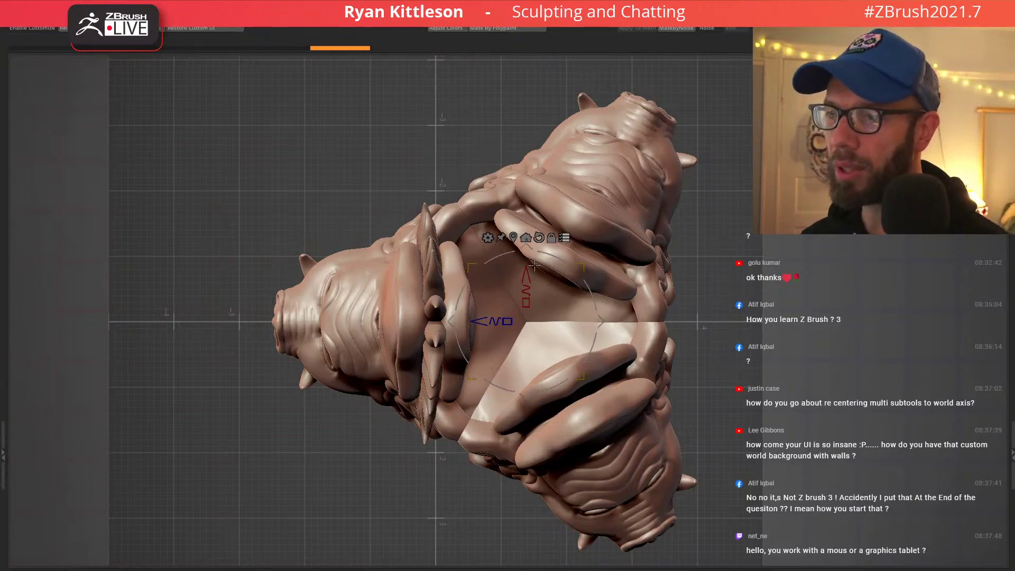
left_click_drag(528, 71, 528, 289)
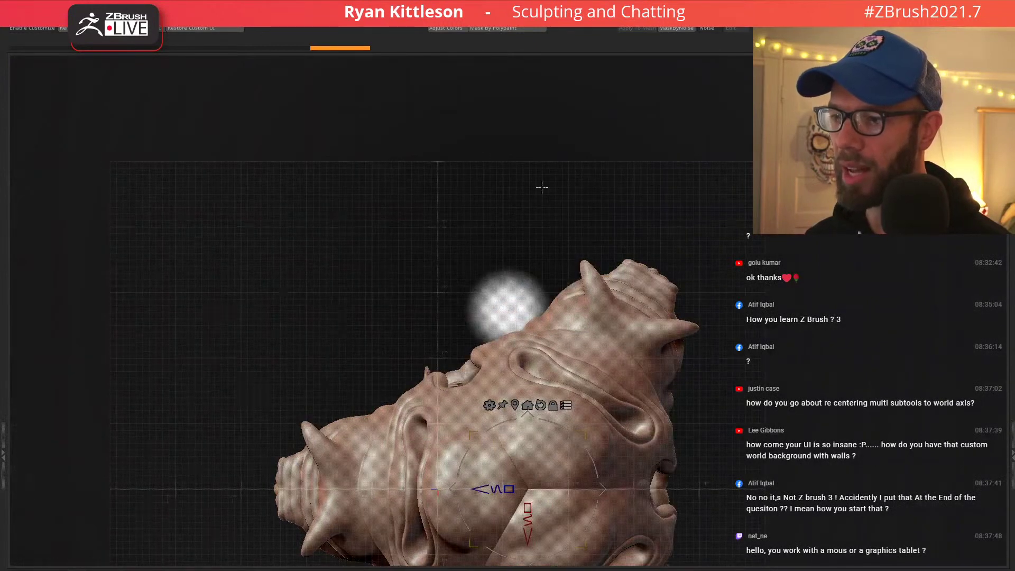
key("f")
right_click_drag(552, 236, 630, 344, "ctrl")
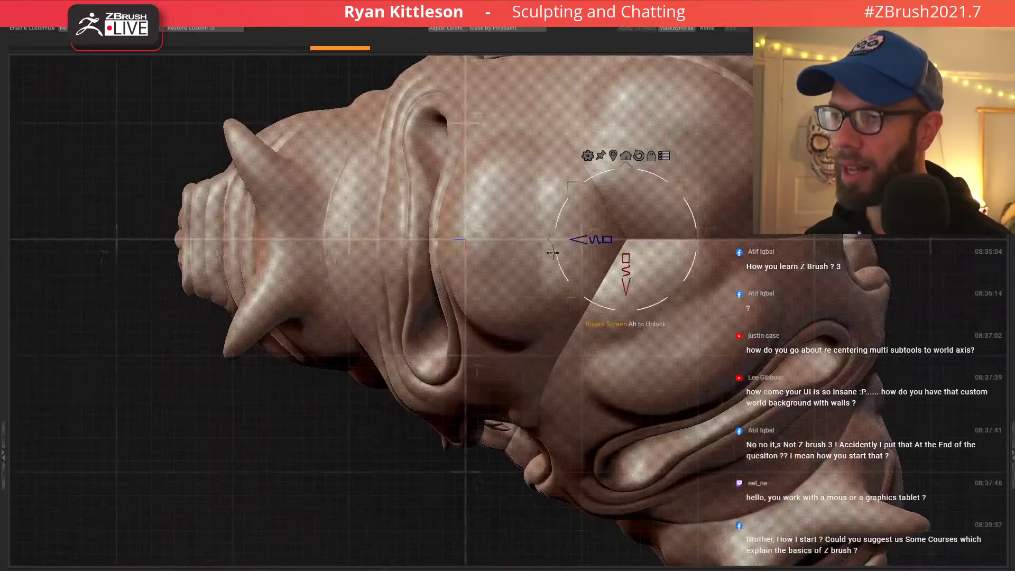
mouse_move(577, 240)
left_mouse_down()
mouse_move(526, 228)
mouse_move(421, 233)
left_mouse_up()
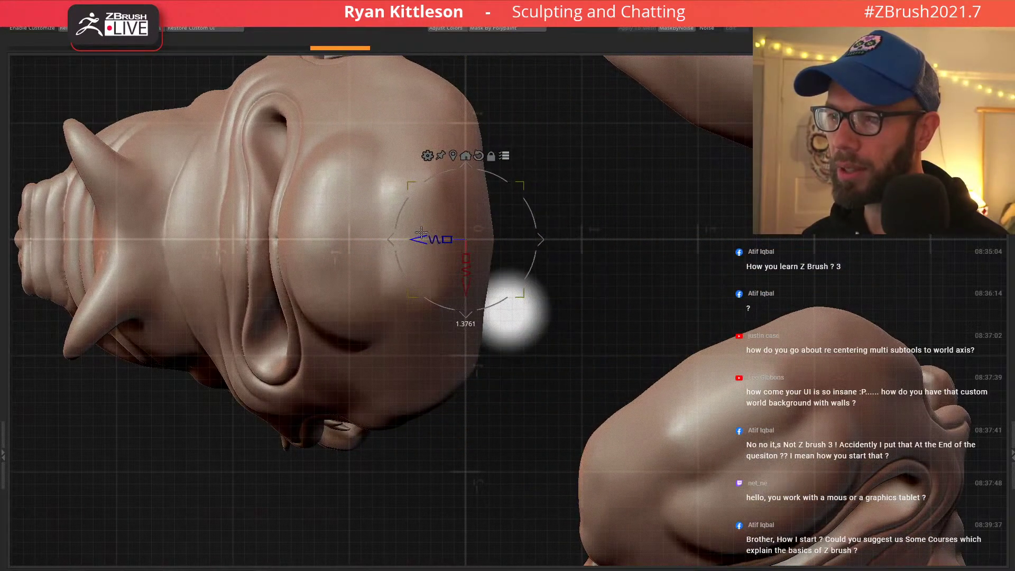
Turn off Transpose All Selected Subtools, return to Draw mode, and make the head the active subtool.
left_click(505, 157)
right_click_drag(344, 72, 415, 291, "ctrl")
right_click_drag(416, 290, 392, 278)
key("q")
left_click(383, 277, "alt")
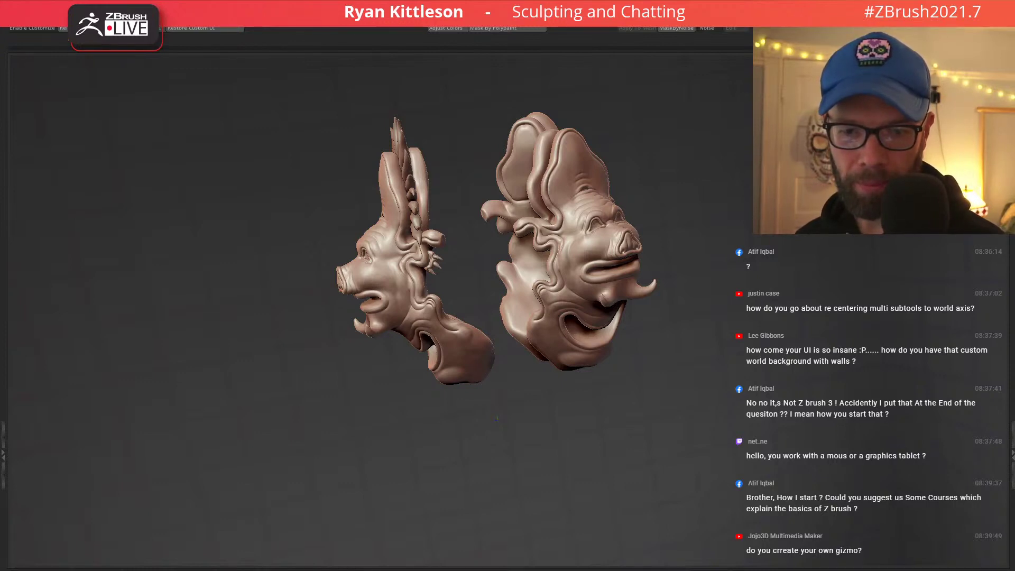
Restore the full interface and adjust the ArrayMesh Z Amount until the three heads join together again.
key("Tab")
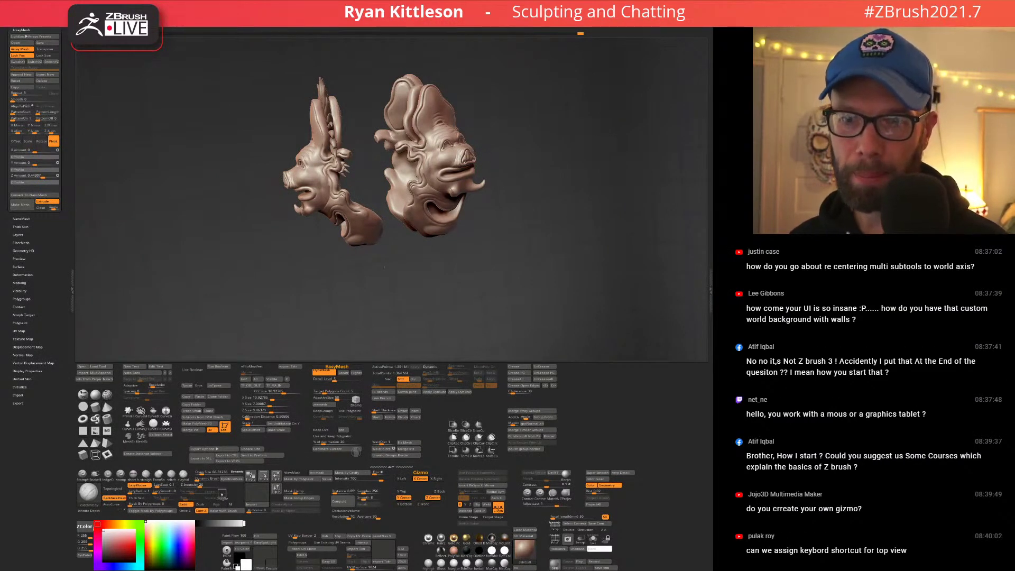
scroll(29, 72, "up", 2)
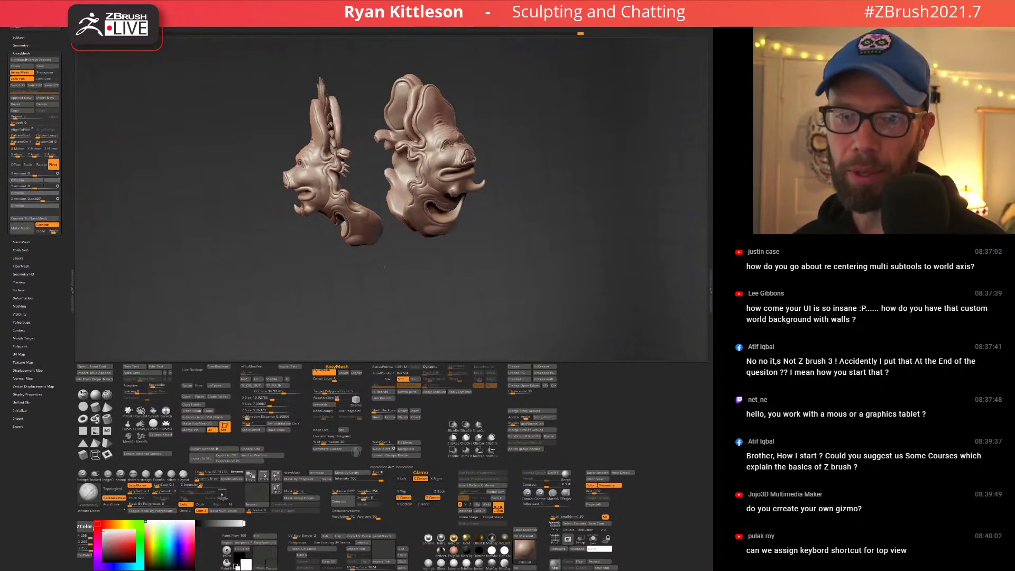
mouse_move(42, 201)
left_mouse_down()
mouse_move(1, 201)
mouse_move(40, 199)
left_mouse_up()
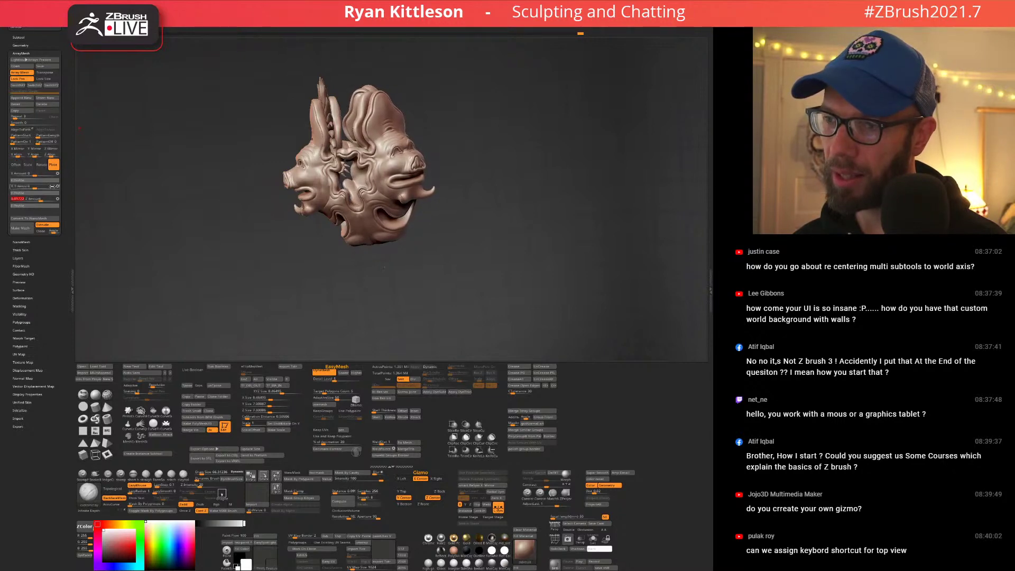
Examine the rejoined heads from the front, sides and above, including the gap and claw between them.
left_click_drag(303, 106, 335, 170)
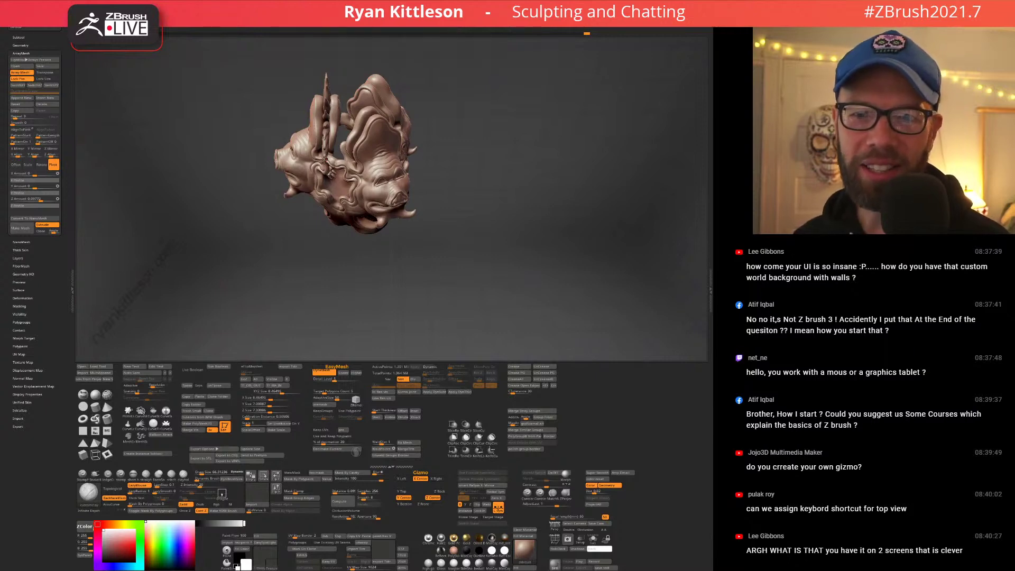
mouse_move(326, 205)
right_mouse_down()
mouse_move(348, 177)
mouse_move(375, 190)
mouse_move(404, 172)
right_mouse_up()
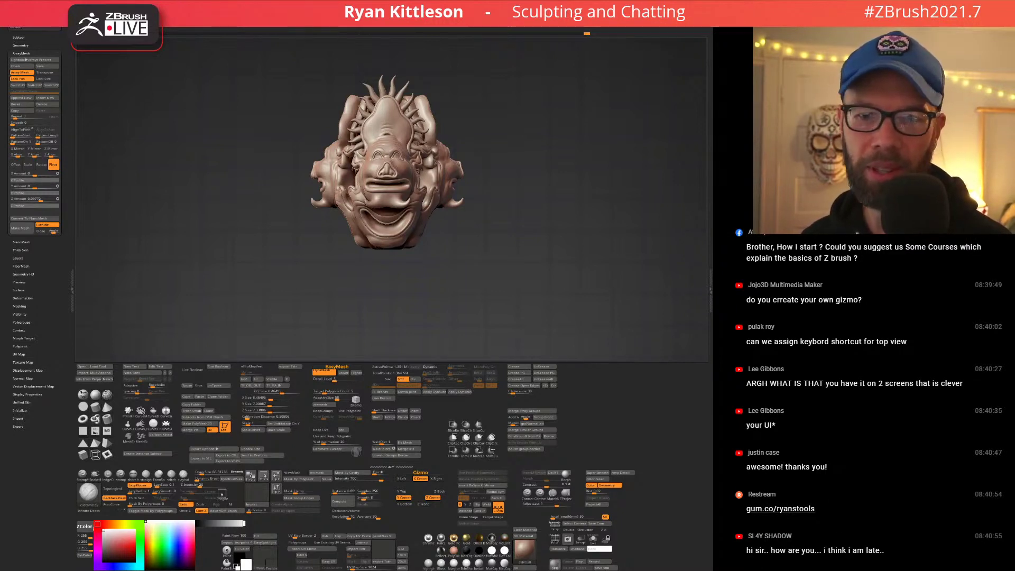
left_click_drag(560, 233, 500, 232)
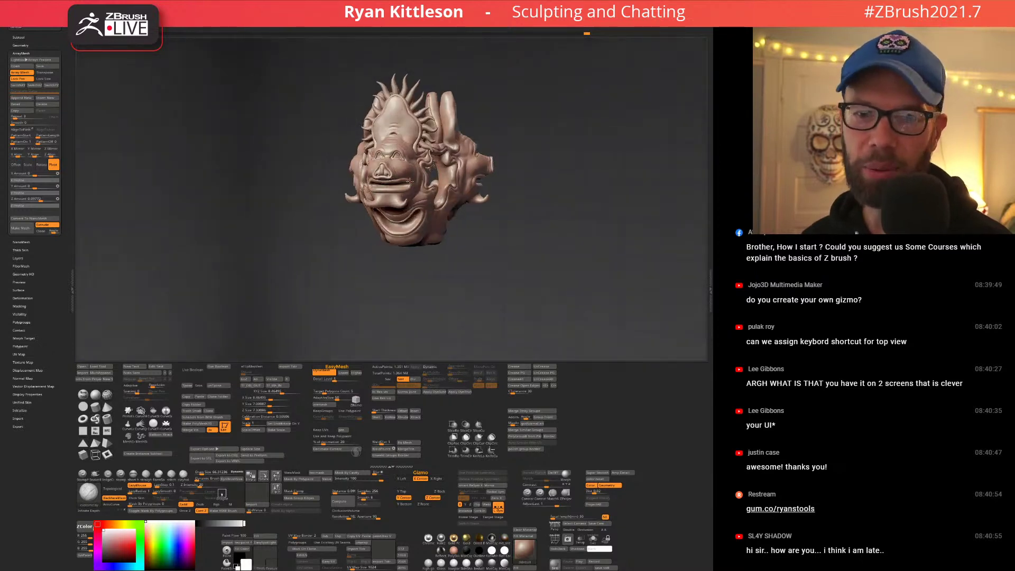
left_click_drag(409, 181, 360, 172)
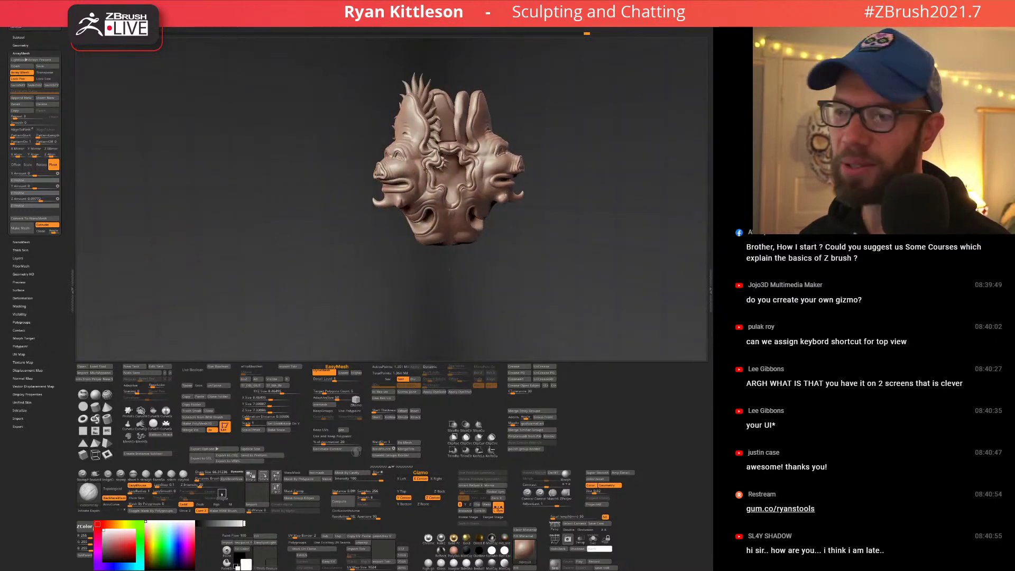
right_click_drag(432, 169, 386, 181, "alt")
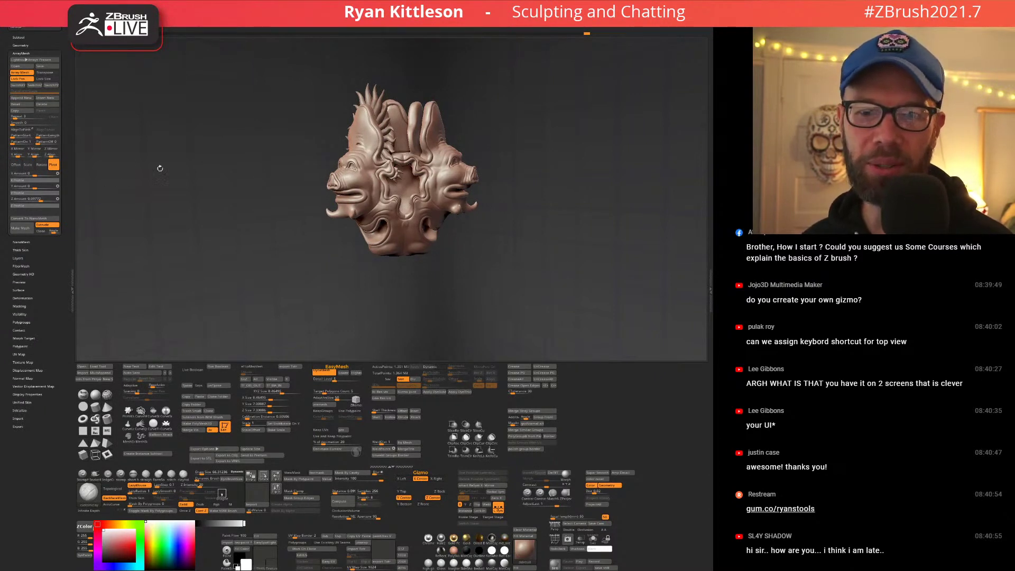
mouse_move(392, 180)
right_mouse_down("ctrl")
mouse_move(423, 182)
mouse_move(444, 161)
right_mouse_up("ctrl")
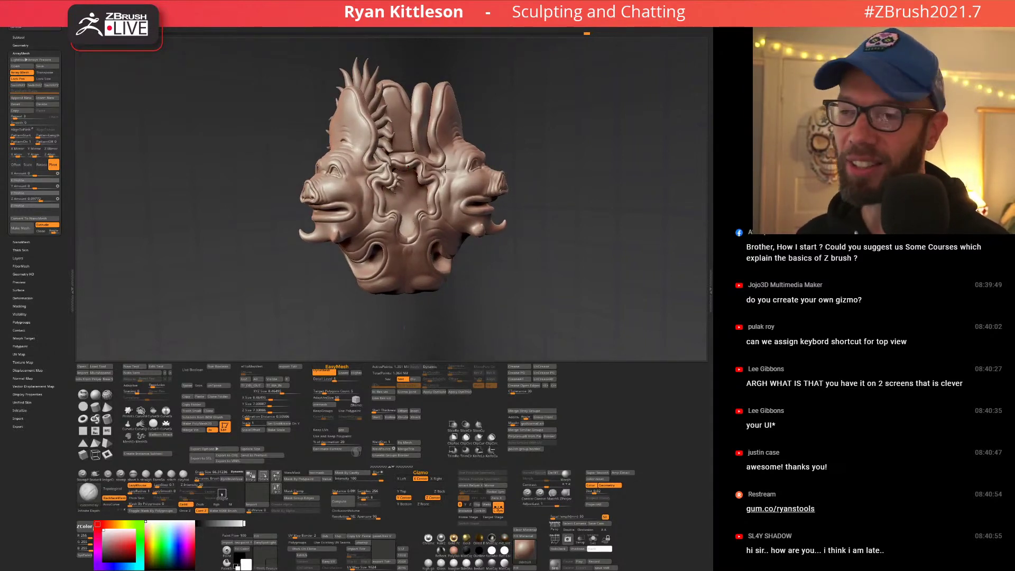
right_click_drag(444, 169, 258, 174)
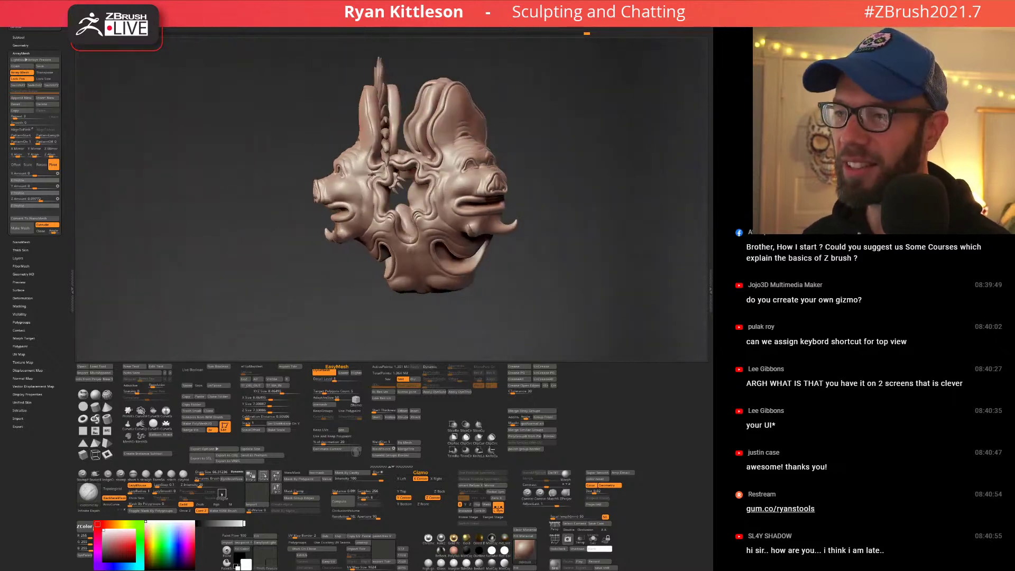
mouse_move(372, 174)
right_mouse_down()
mouse_move(390, 175)
mouse_move(413, 153)
right_mouse_up()
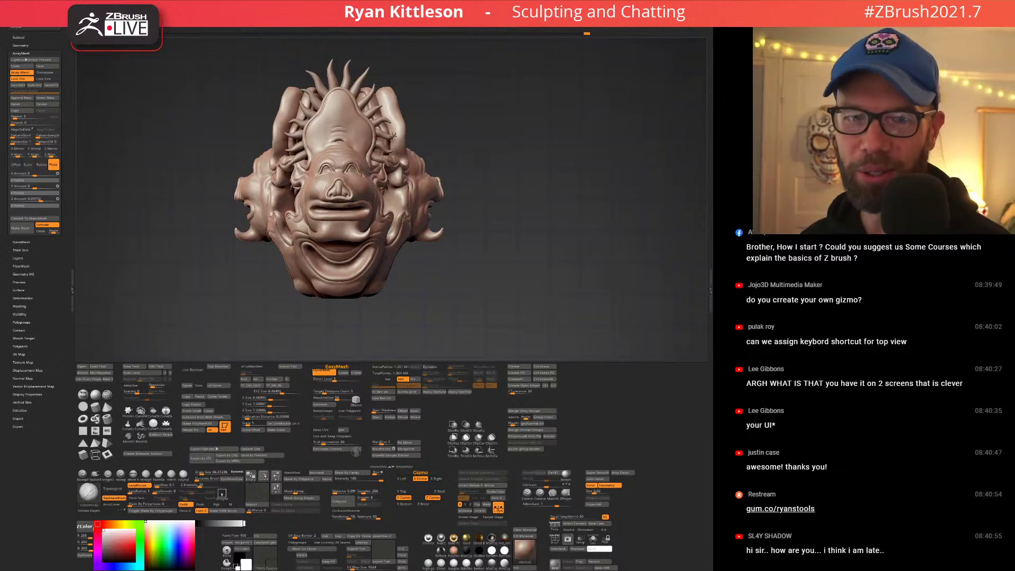
mouse_move(392, 204)
right_mouse_down()
mouse_move(432, 195)
mouse_move(364, 177)
mouse_move(370, 222)
mouse_move(423, 150)
right_mouse_up()
key("w")
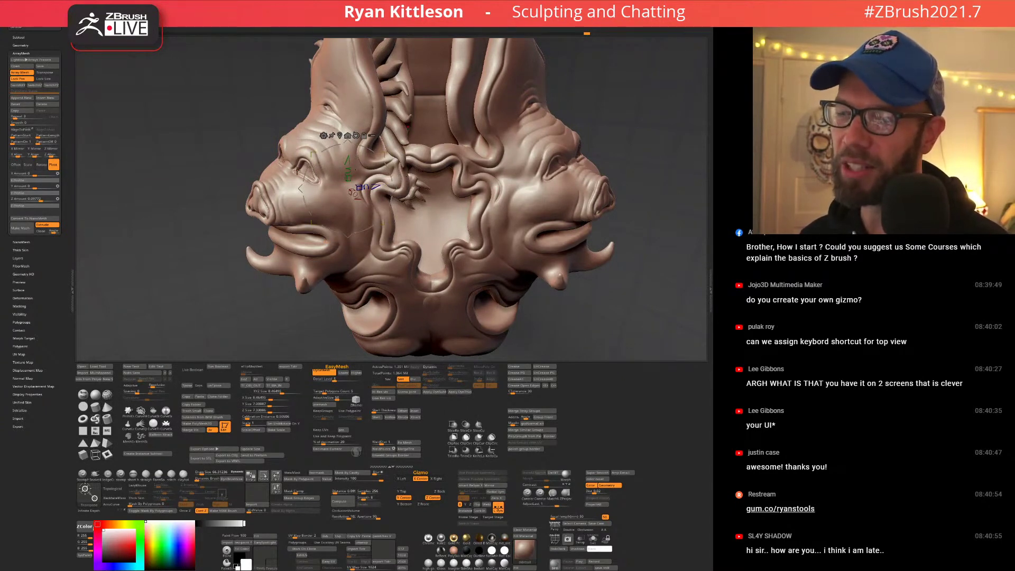
right_click_drag(295, 168, 351, 158)
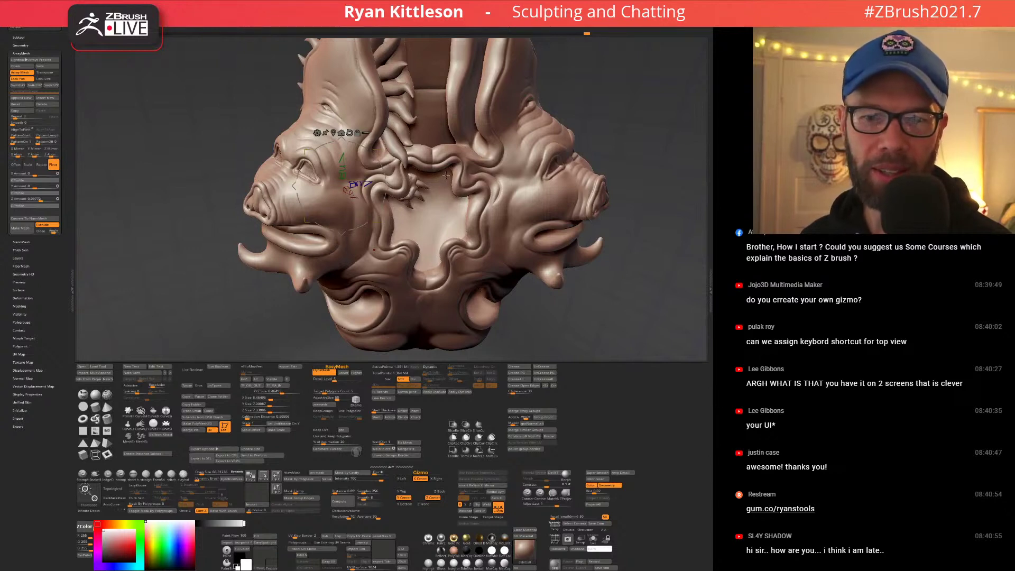
right_click_drag(451, 193, 440, 186, "ctrl")
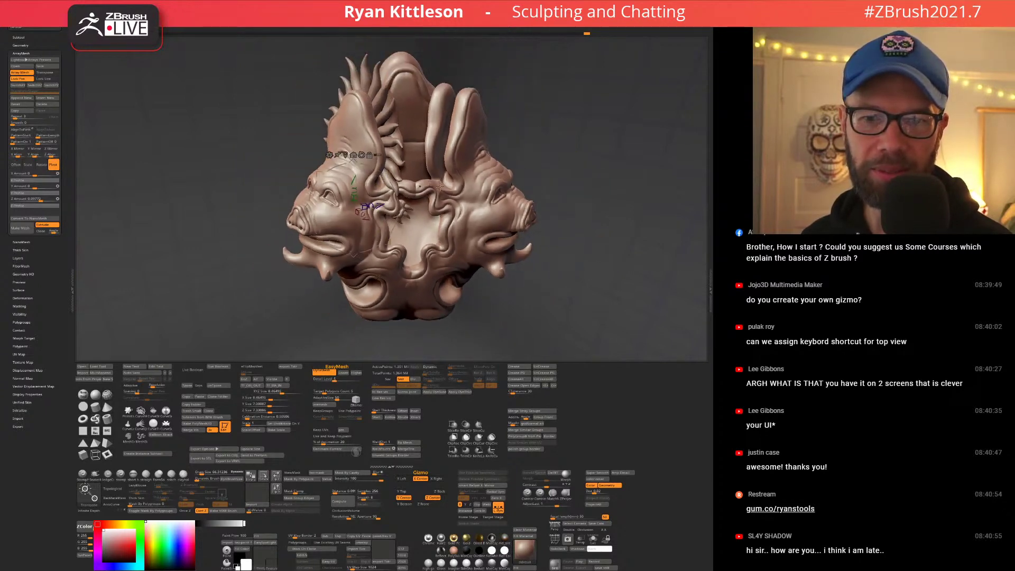
mouse_move(413, 226)
right_mouse_down()
mouse_move(426, 196)
mouse_move(382, 177)
mouse_move(334, 175)
right_mouse_up()
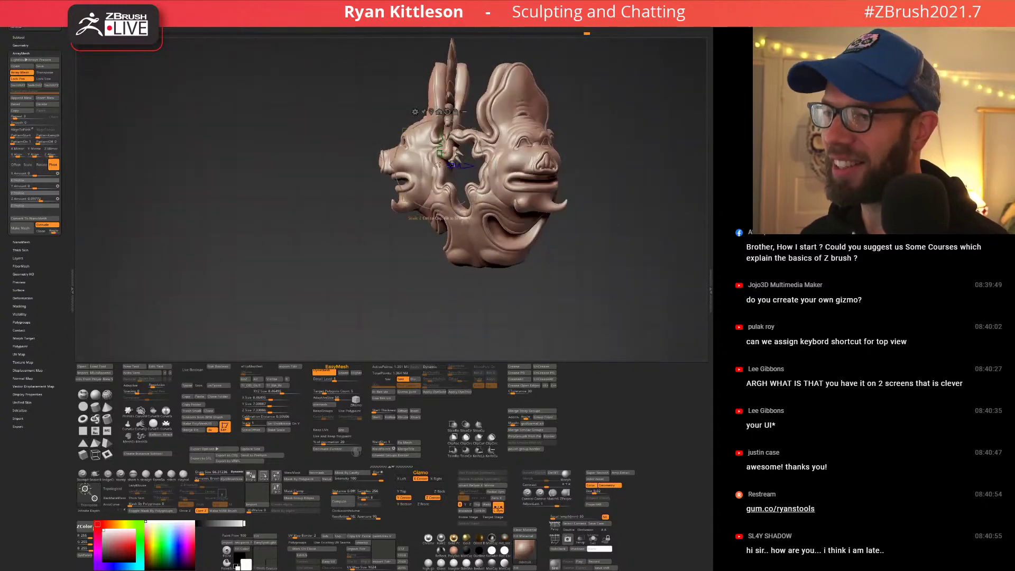
right_click_drag(552, 180, 454, 171, "alt")
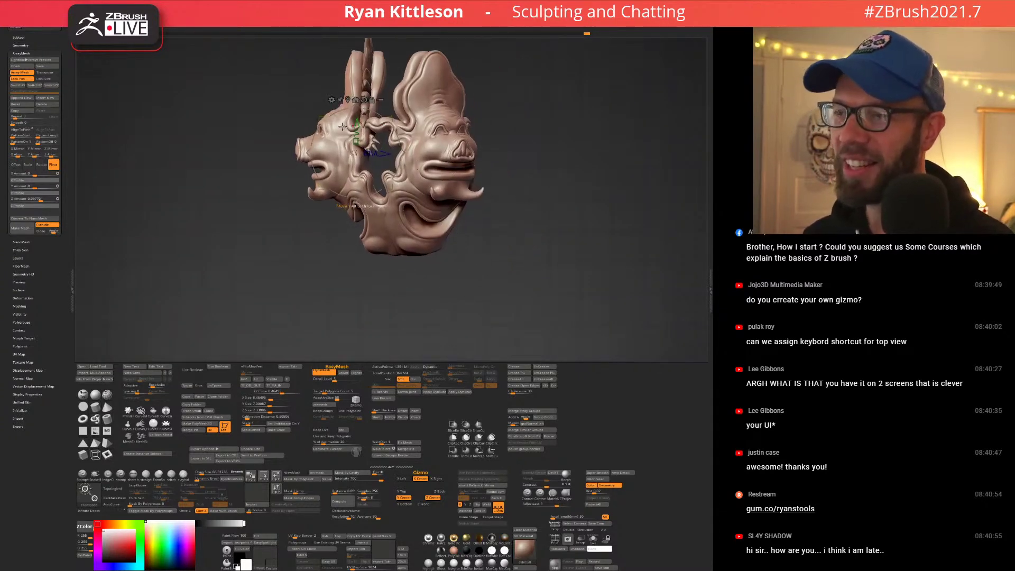
right_click_drag(357, 123, 380, 140)
key("q")
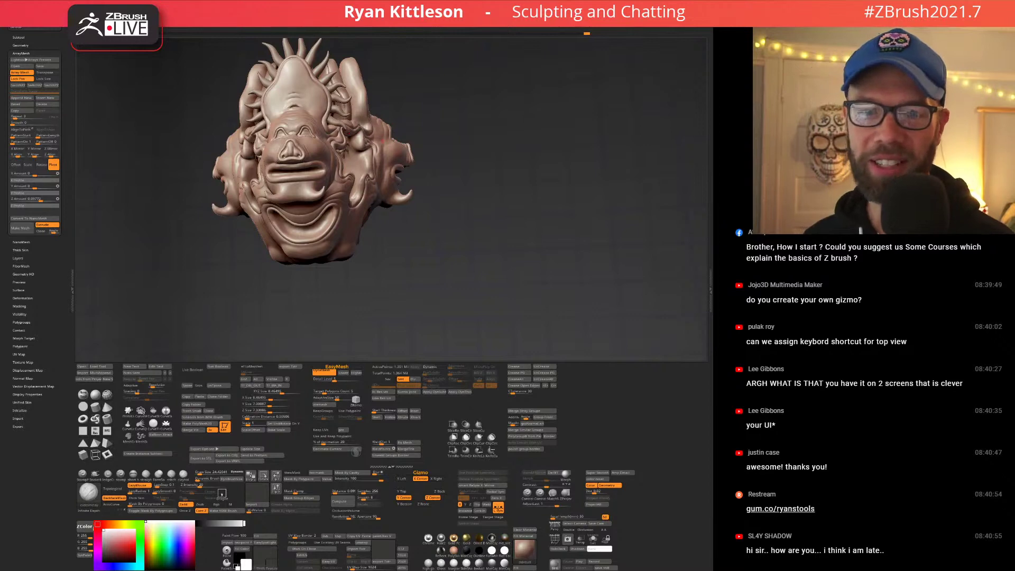
right_click_drag(358, 163, 214, 213)
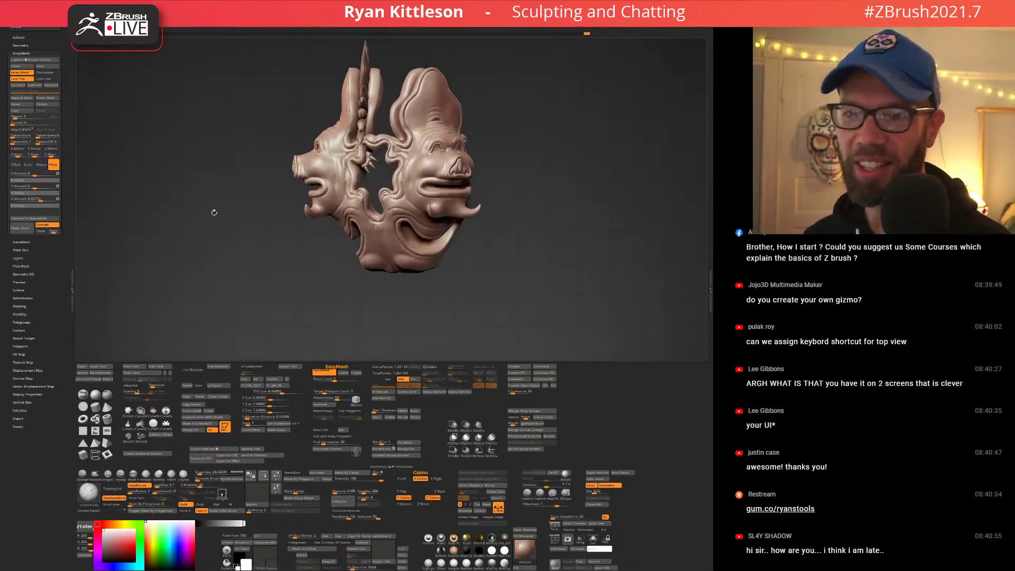
Make the long tapered capsule subtool beneath the heads visible and active.
left_click(24, 37)
left_click(56, 76)
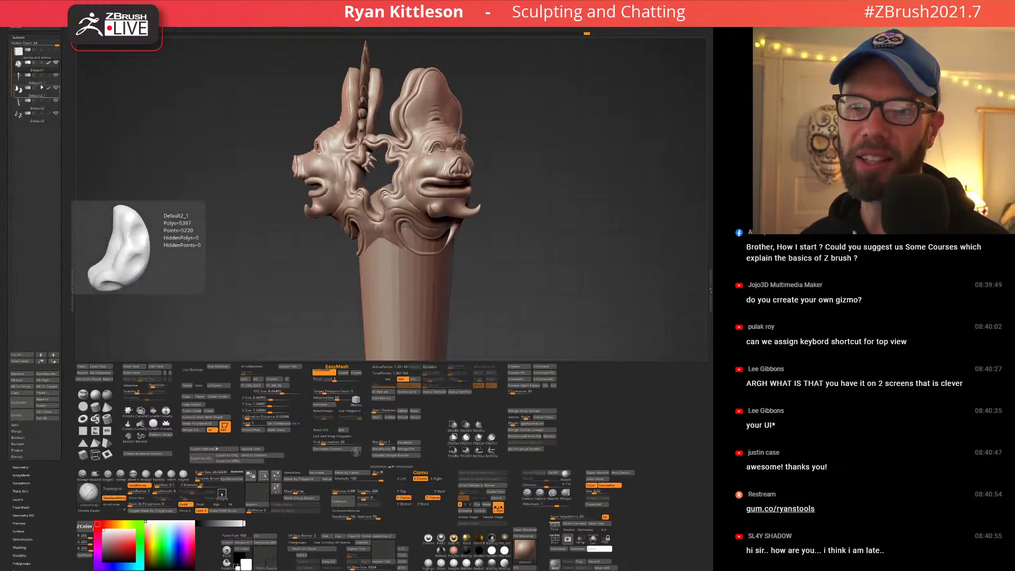
left_click(37, 80)
Move the tapered capsule straight down until its rounded upper end sits just below the heads, and return to Draw mode.
mouse_move(384, 242)
right_mouse_down("alt")
mouse_move(377, 170)
mouse_move(392, 153)
right_mouse_up("alt")
key("w")
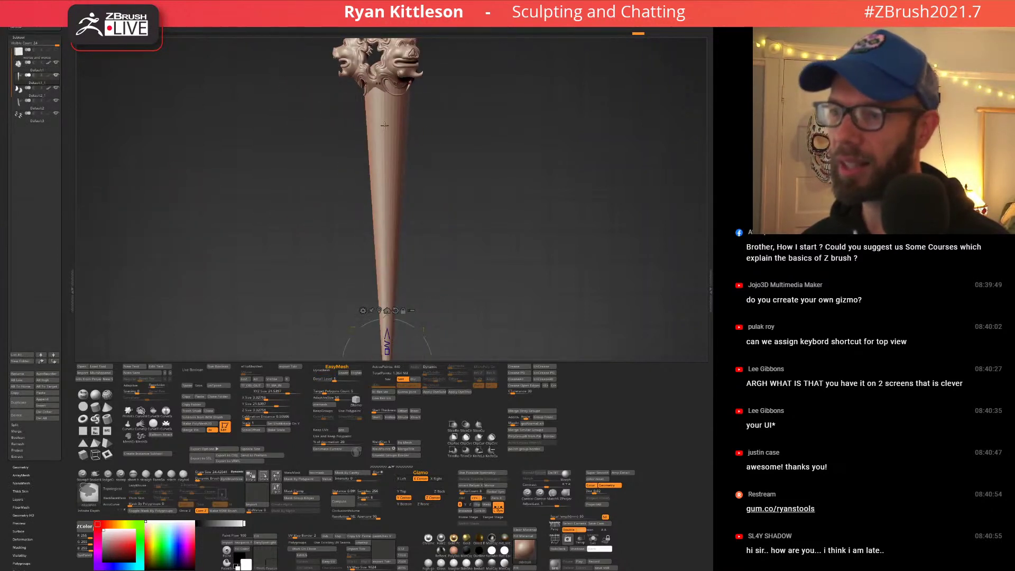
right_click_drag(386, 216, 388, 196, "ctrl")
left_click_drag(384, 248, 384, 281)
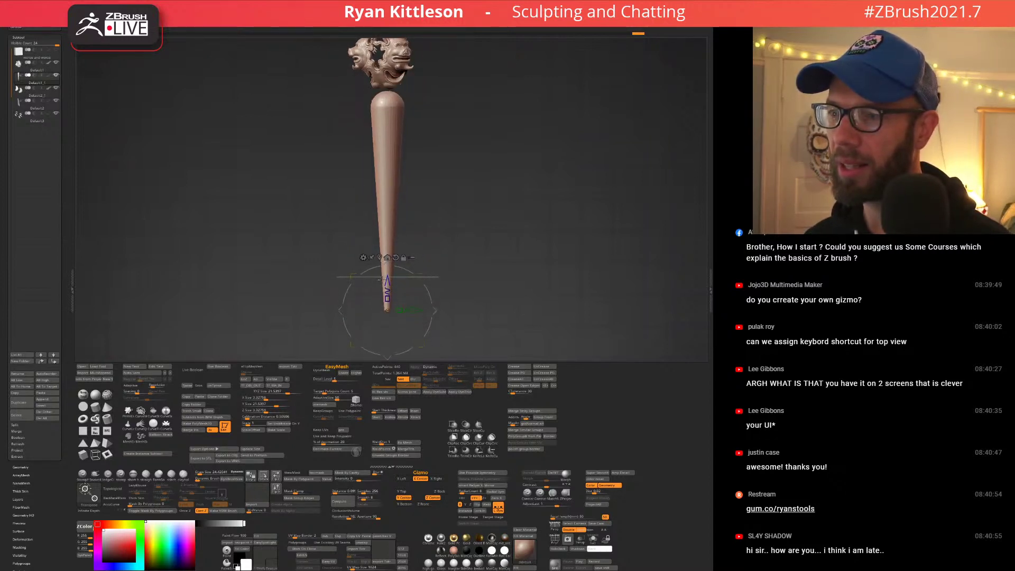
left_click_drag(396, 164, 425, 138)
key("q")
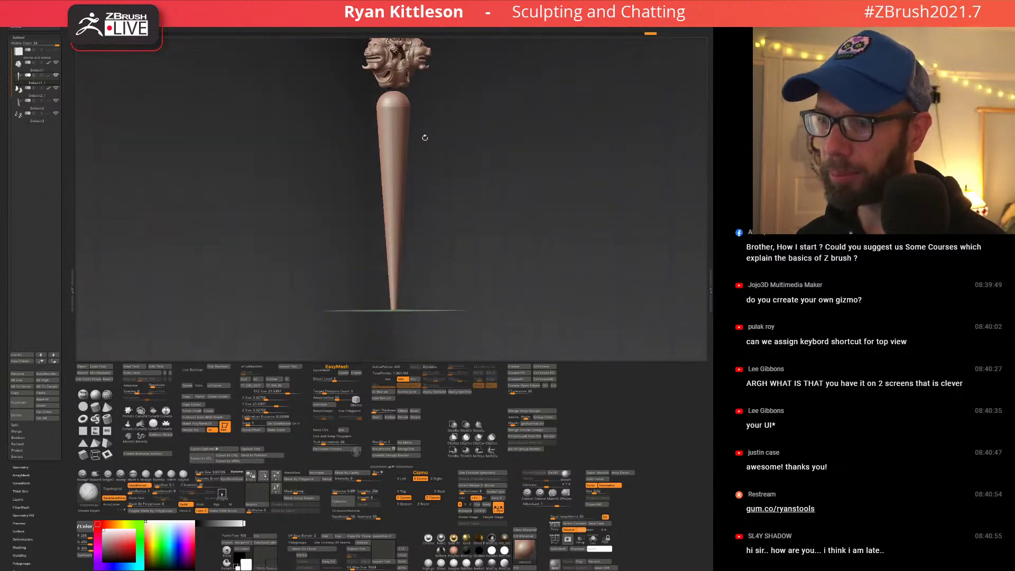
Show the polyframe and use ZModeler to assign the upper rings of the capsule's domed end to the light stripe polygroup.
mouse_move(393, 115)
right_mouse_down()
mouse_move(458, 140)
mouse_move(373, 115)
mouse_move(357, 151)
mouse_move(373, 171)
mouse_move(365, 245)
right_mouse_up()
key("shift+f")
key("b")
key("z")
key("m")
left_click(358, 157, "alt")
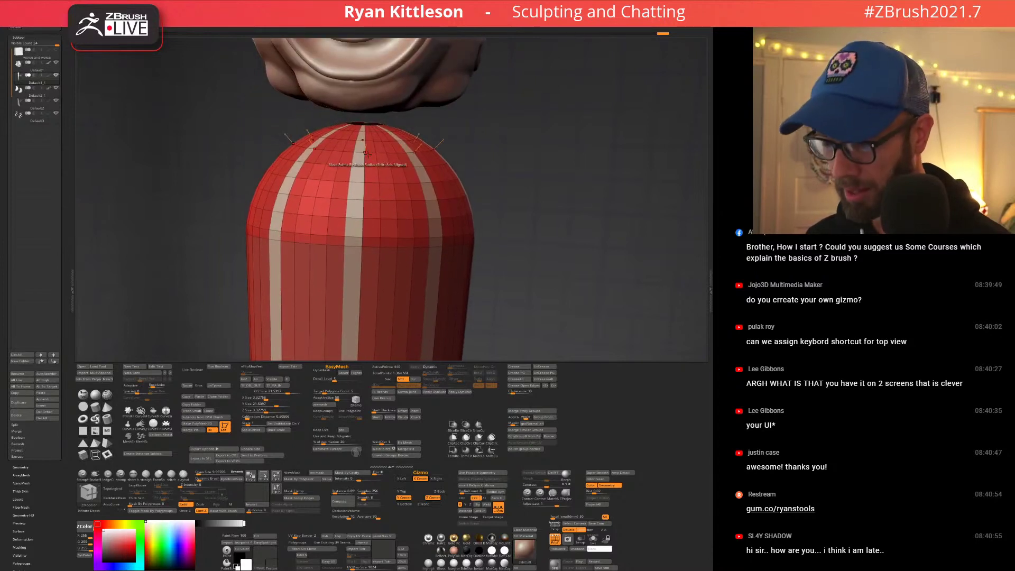
right_click_drag(375, 144, 333, 142)
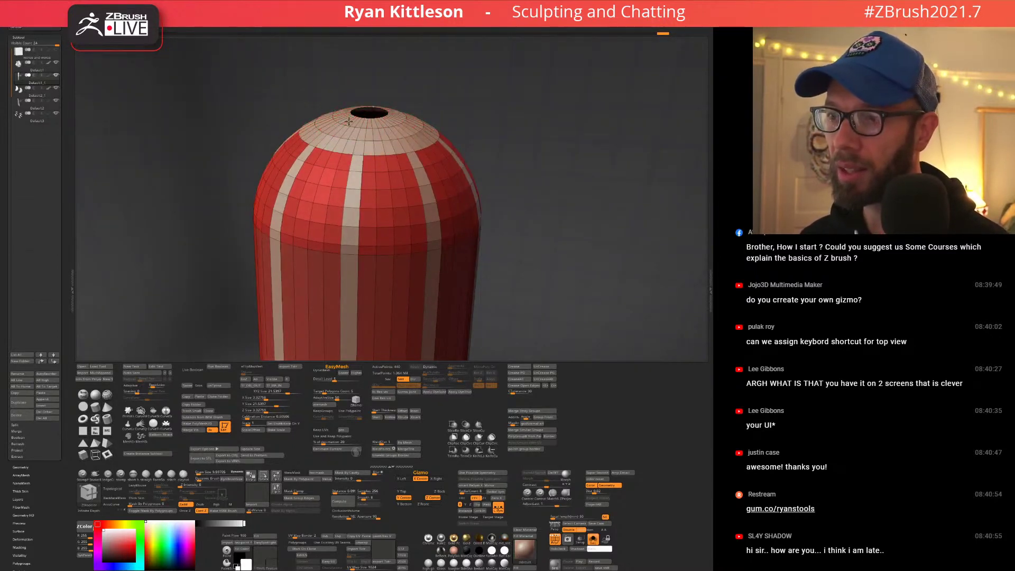
mouse_move(389, 188)
right_mouse_down("ctrl")
mouse_move(366, 184)
mouse_move(378, 216)
mouse_move(408, 193)
mouse_move(447, 186)
mouse_move(385, 173)
mouse_move(319, 145)
mouse_move(310, 125)
mouse_move(279, 123)
right_mouse_up("ctrl")
key("b")
key("m")
key("v")
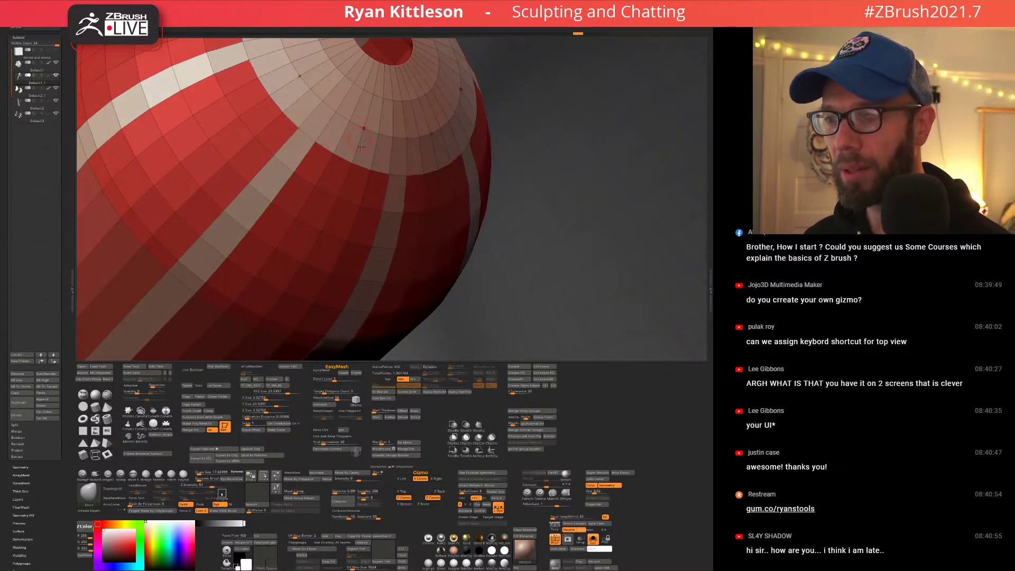
right_click_drag(341, 126, 312, 162)
Extend the light polygroup with ZModeler into the corner polygons where the stripes meet the cap, repeated around the capsule.
key("b")
key("z")
key("m")
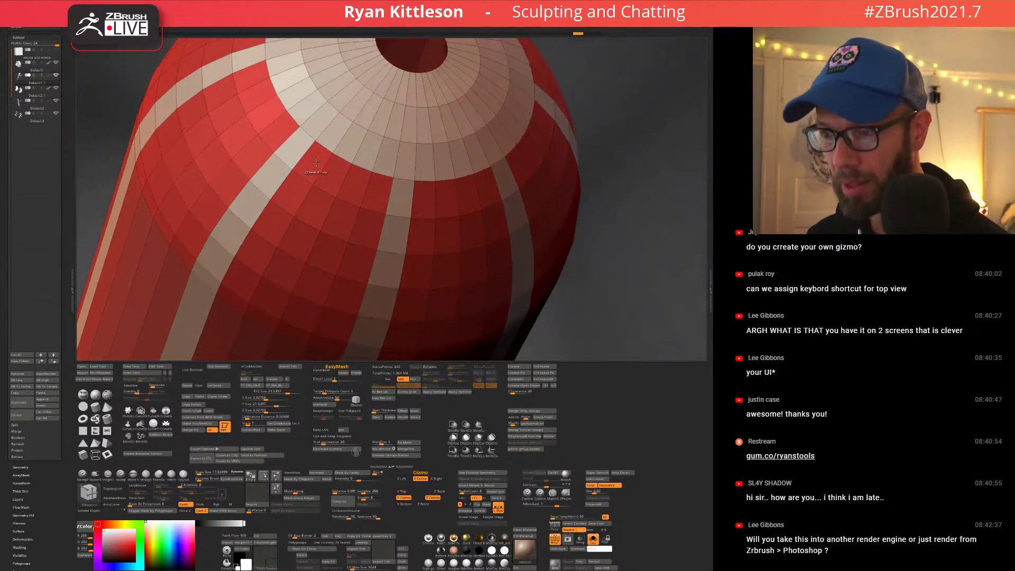
key("ctrl+z")
key("ctrl+shift+z")
left_click(315, 163, "alt")
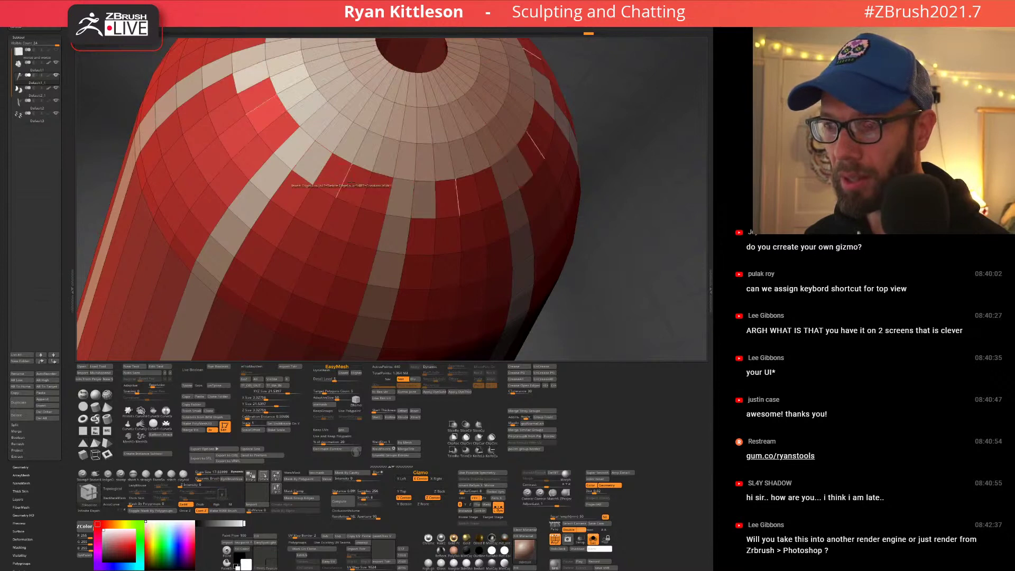
left_click(377, 194, "alt")
Reshape the stepped panel tops into rounded arches around the dome with the Move brush, and check them with the polyframe toggled.
mouse_move(297, 179)
right_mouse_down()
mouse_move(318, 181)
mouse_move(314, 147)
right_mouse_up()
key("b")
key("m")
key("v")
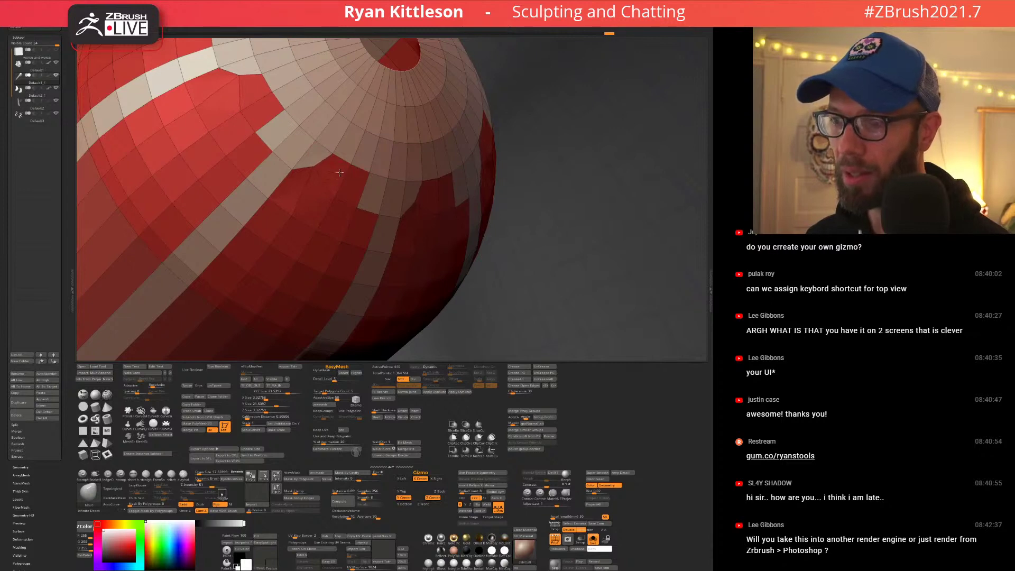
right_click_drag(314, 146, 382, 147)
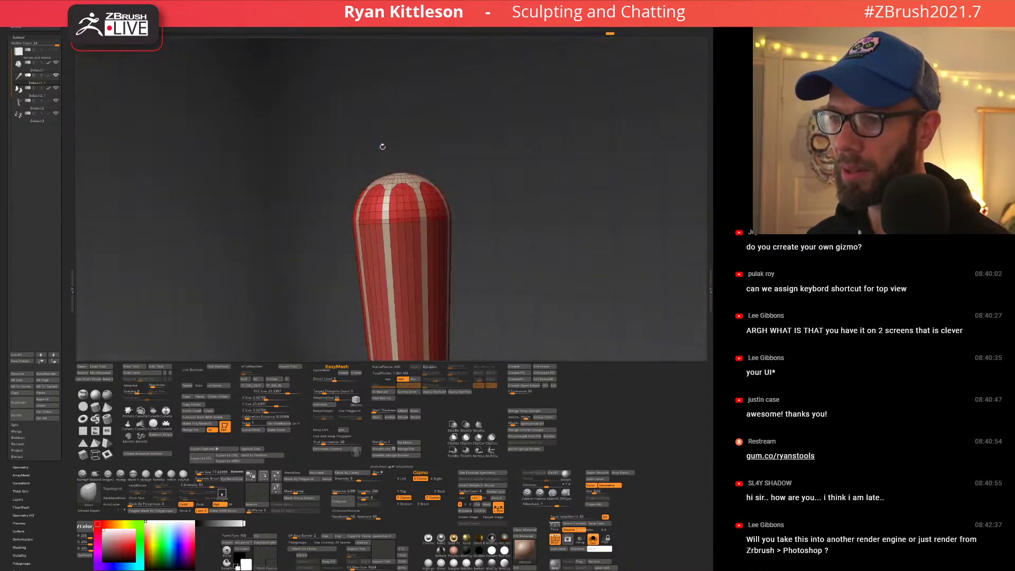
key("shift+f")
mouse_move(392, 199)
right_mouse_down("ctrl")
mouse_move(391, 185)
mouse_move(418, 208)
mouse_move(390, 146)
mouse_move(395, 164)
mouse_move(400, 148)
mouse_move(410, 156)
mouse_move(373, 171)
mouse_move(398, 178)
mouse_move(381, 170)
right_mouse_up("ctrl")
key("shift+f")
key("shift+f")
key("shift+f")
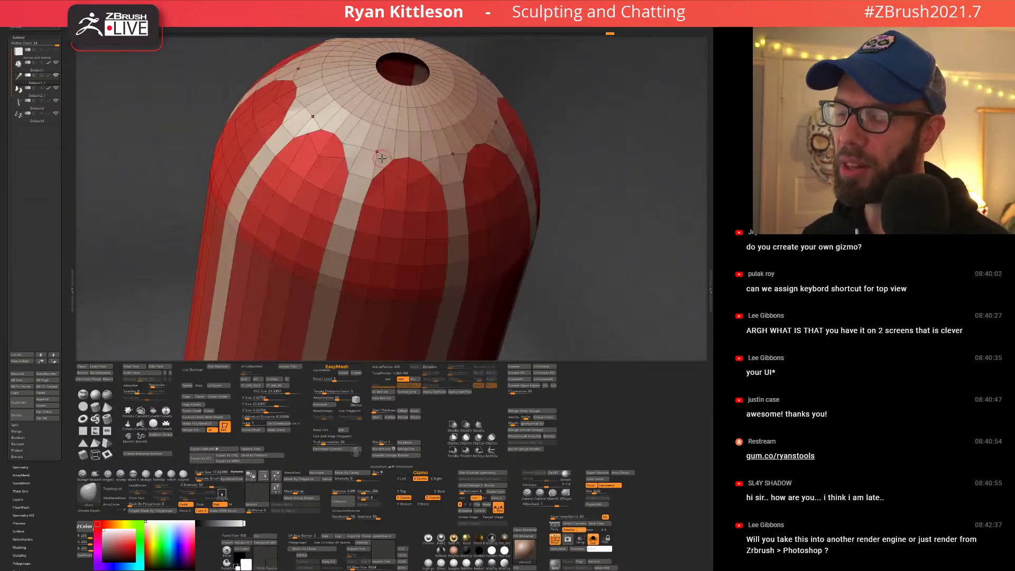
Refine the curves of the arched panel tops with a smaller Move brush by nudging the points along their borders.
mouse_move(383, 160)
right_mouse_down()
mouse_move(390, 173)
mouse_move(393, 154)
mouse_move(387, 170)
right_mouse_up()
right_click_drag(502, 169, 496, 174)
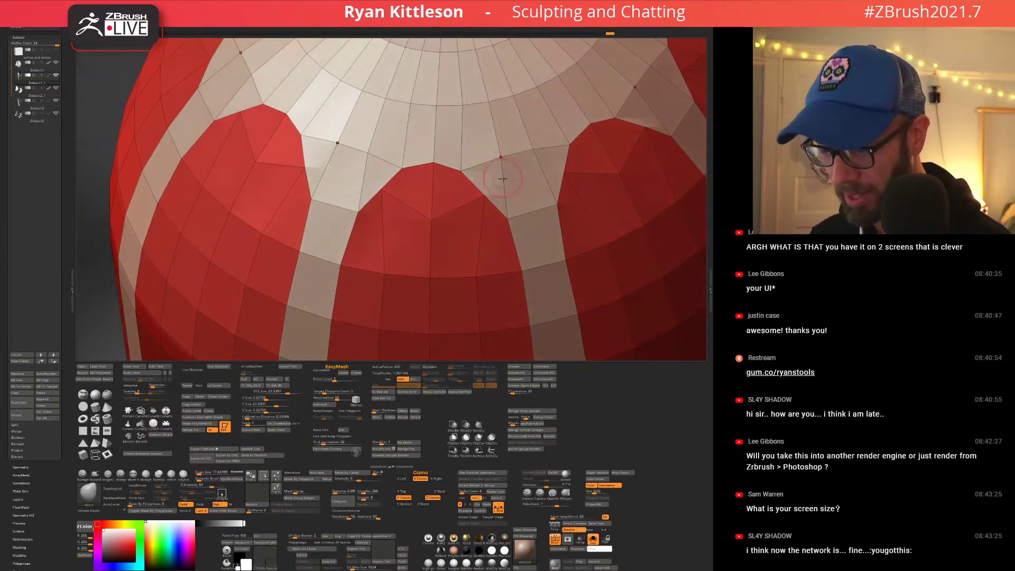
key("bracketleft")
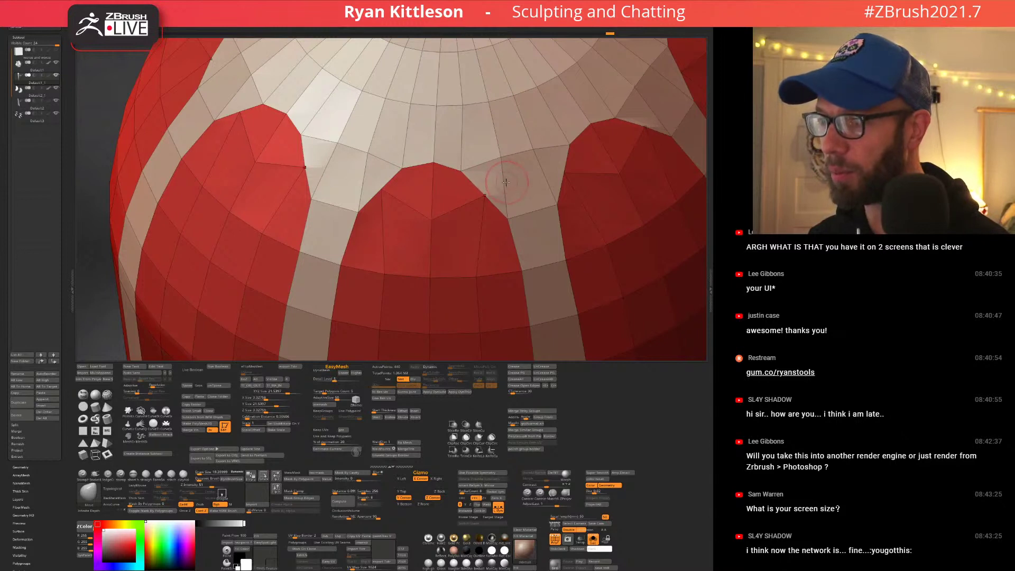
mouse_move(506, 182)
right_mouse_down()
mouse_move(486, 192)
mouse_move(516, 183)
right_mouse_up()
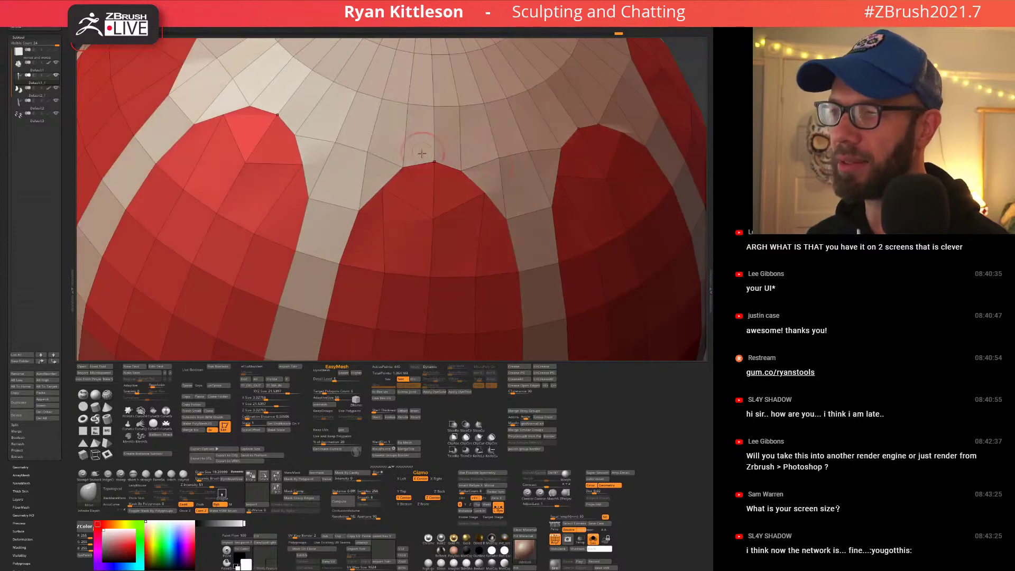
right_click_drag(393, 186, 389, 190)
left_click_drag(388, 191, 387, 187)
right_click_drag(420, 153, 425, 160)
mouse_move(412, 163)
right_mouse_down()
mouse_move(426, 140)
mouse_move(454, 196)
mouse_move(436, 190)
mouse_move(523, 192)
mouse_move(449, 122)
mouse_move(472, 150)
mouse_move(492, 132)
right_mouse_up()
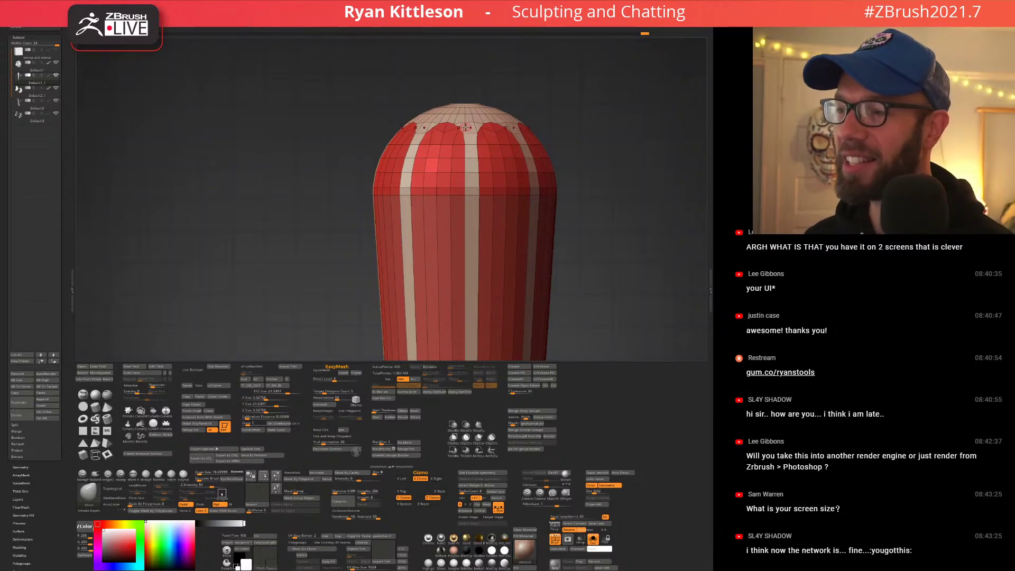
Examine the arched panels and stripes from the side and above, and along the capsule down to its tapered tip.
right_click_drag(457, 113, 467, 125)
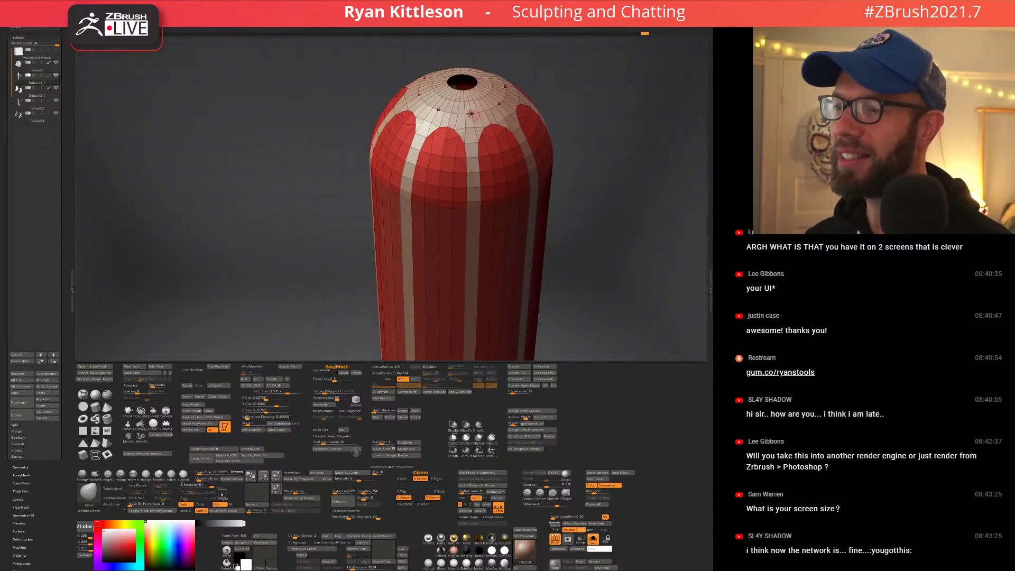
scroll(470, 113, "up", 5)
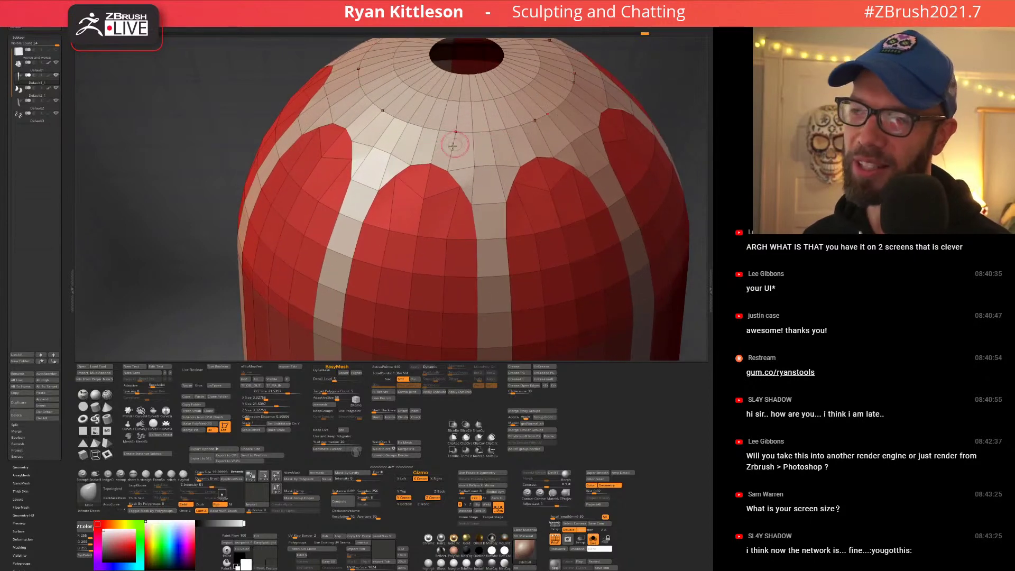
scroll(453, 146, "down", 4)
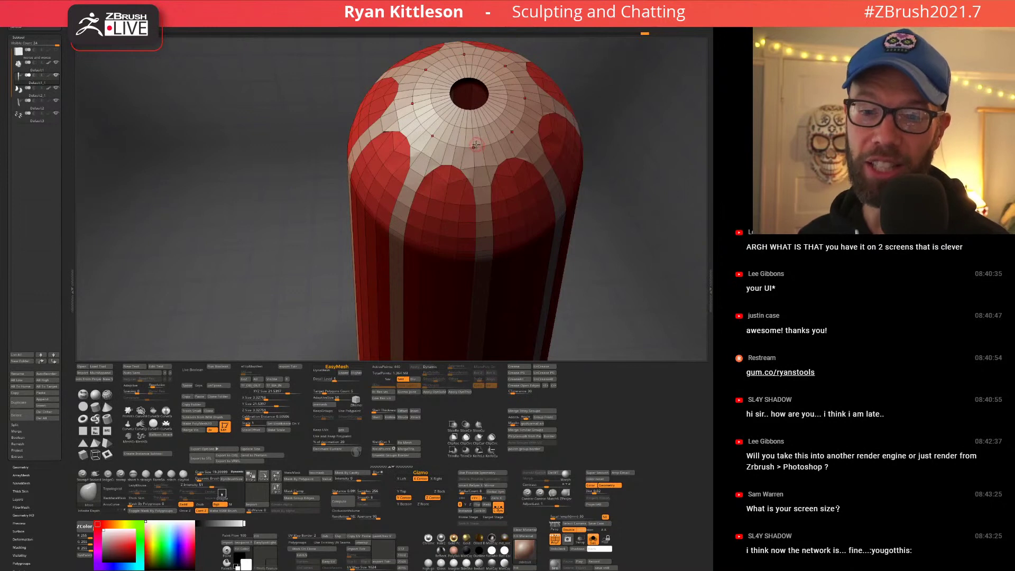
right_click_drag(473, 158, 478, 135)
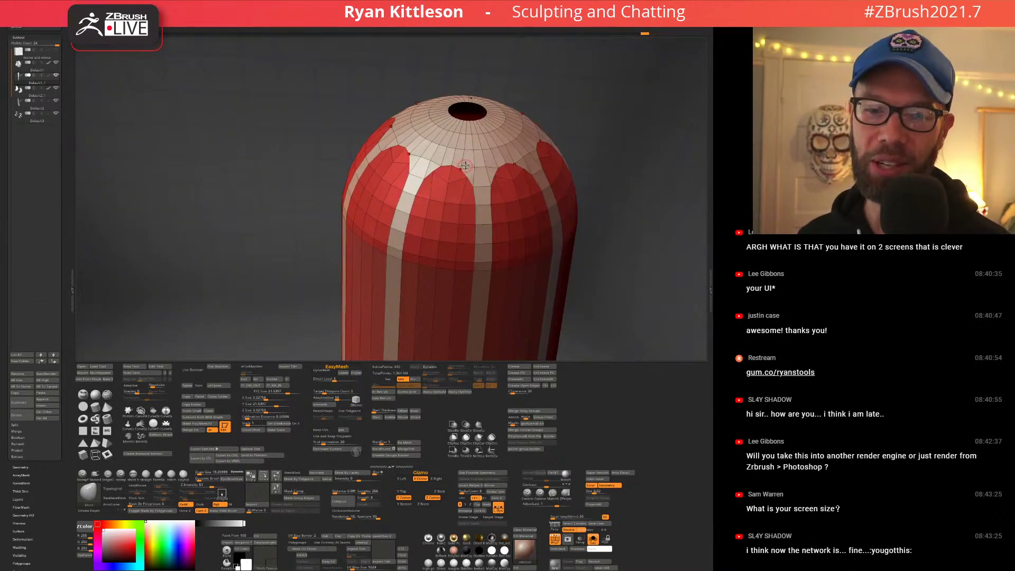
right_click_drag(463, 159, 426, 122)
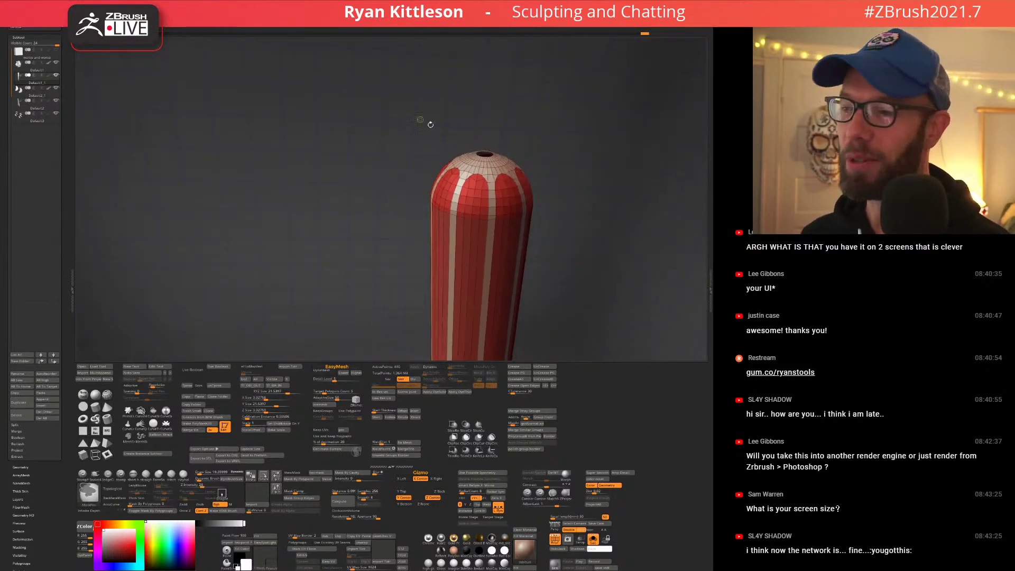
right_click_drag(472, 207, 422, 110, "alt")
right_click_drag(438, 235, 407, 165, "alt")
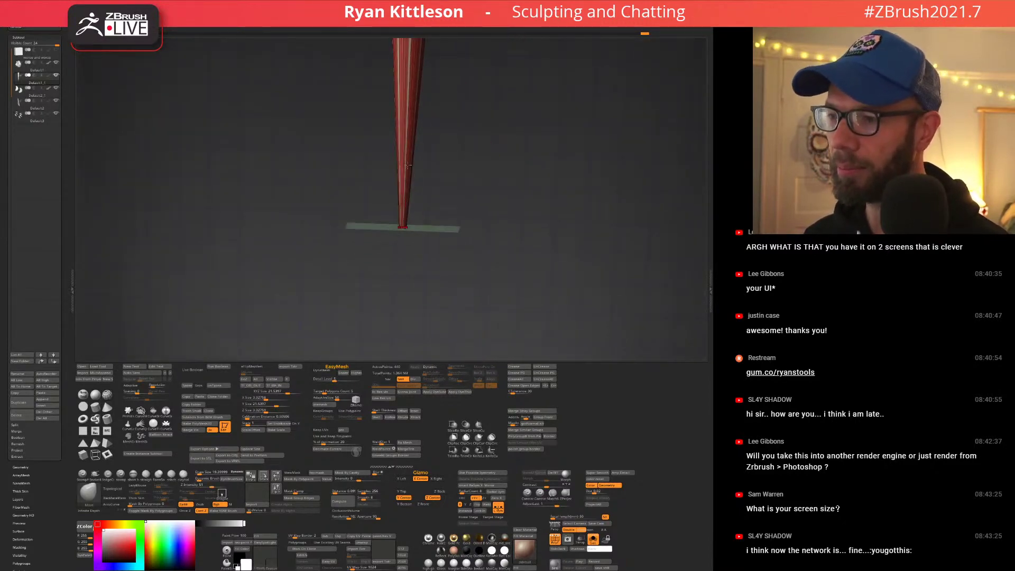
right_click_drag(389, 58, 381, 183, "alt")
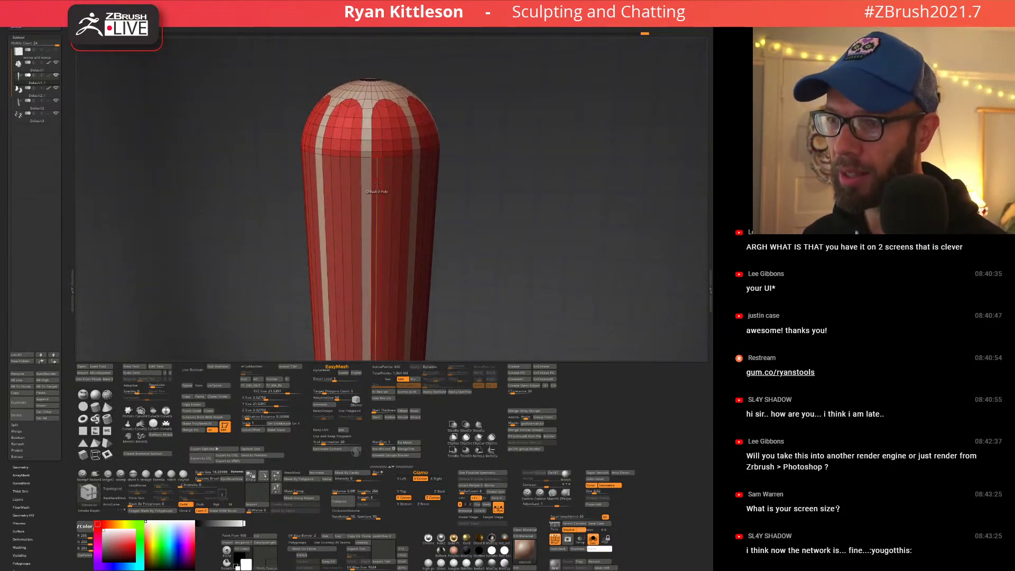
right_click_drag(377, 180, 373, 193, "ctrl")
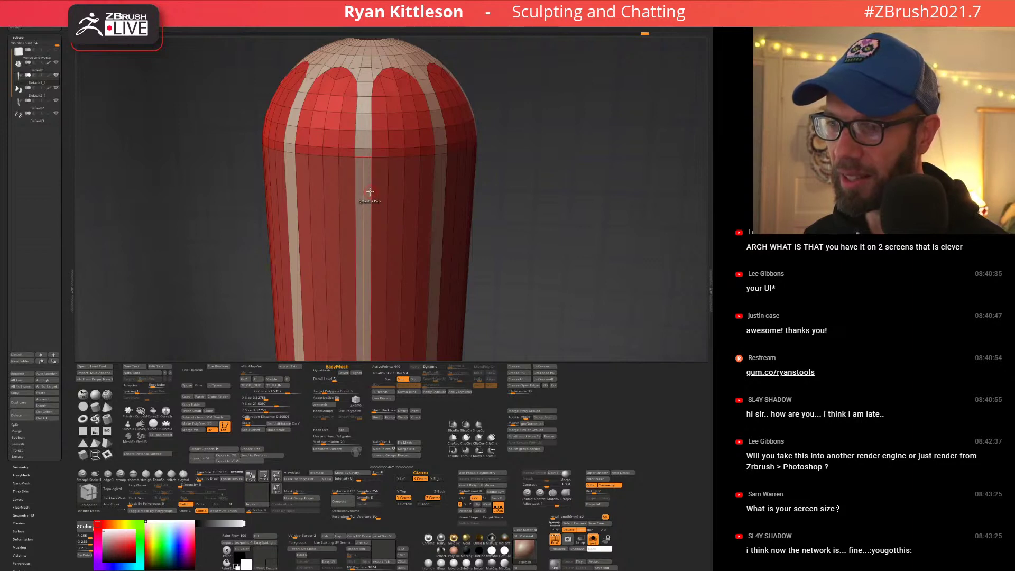
right_click_drag(372, 195, 349, 160)
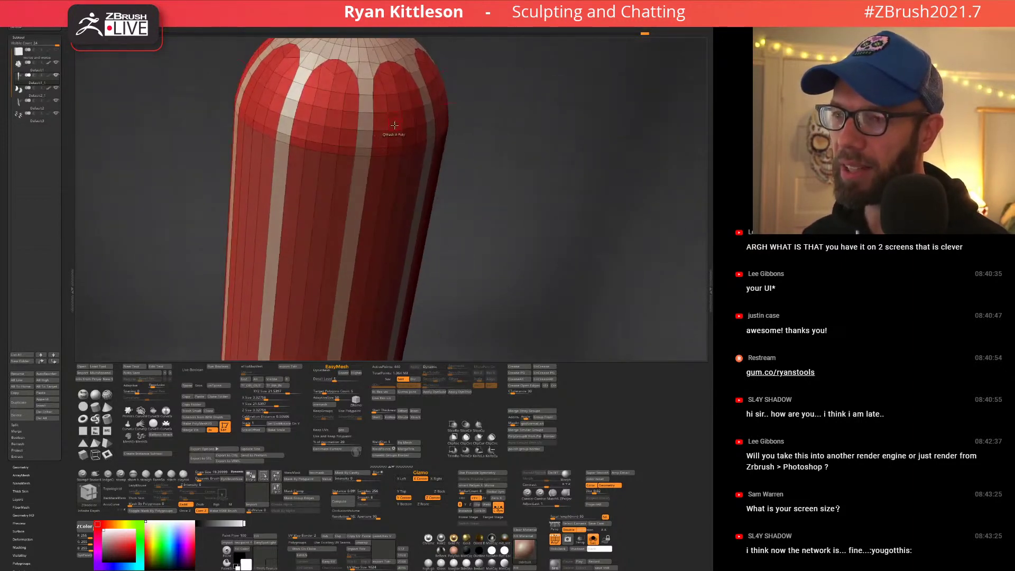
Isolate the red panels to give them a new polygroup, and show the whole capsule again.
left_click(344, 157, "ctrl+shift")
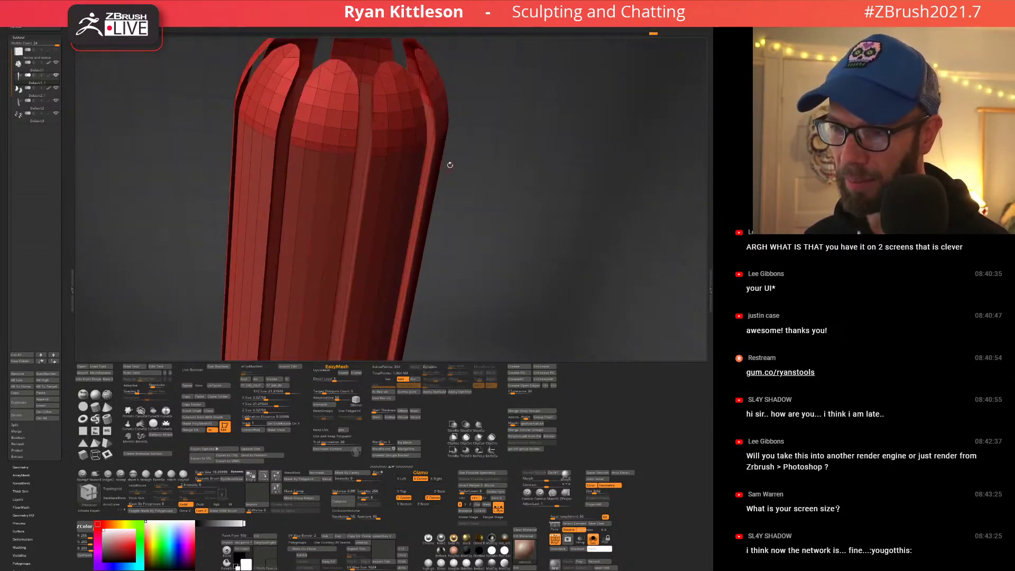
key("ctrl+w")
left_click(484, 171, "ctrl+shift")
mouse_move(366, 175)
right_mouse_down()
mouse_move(374, 197)
mouse_move(380, 162)
right_mouse_up()
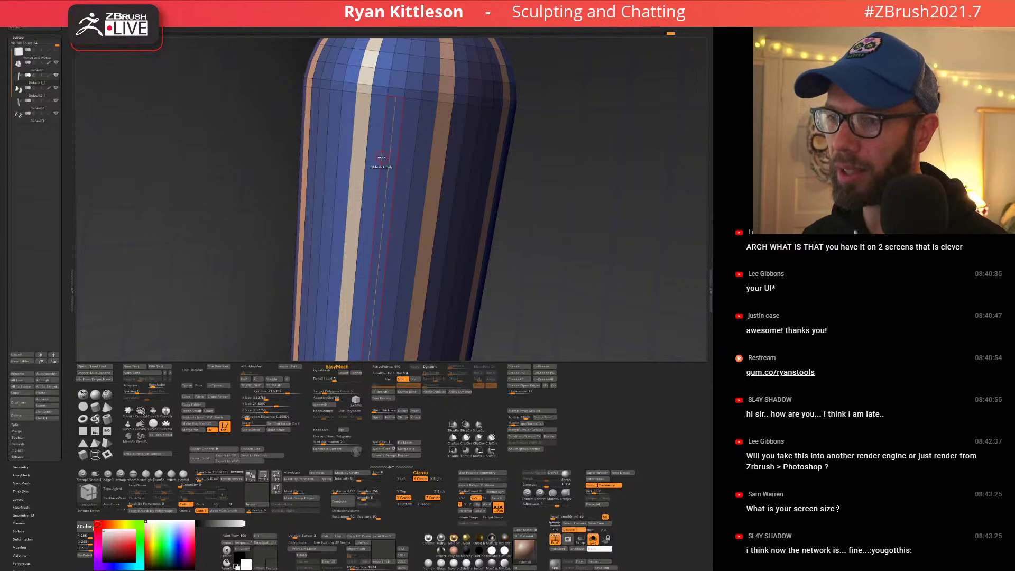
Set ZModeler's edge Insert action to Multiple EdgeLoops with existing polygroups kept, and its polygon action to Do Nothing.
key("space")
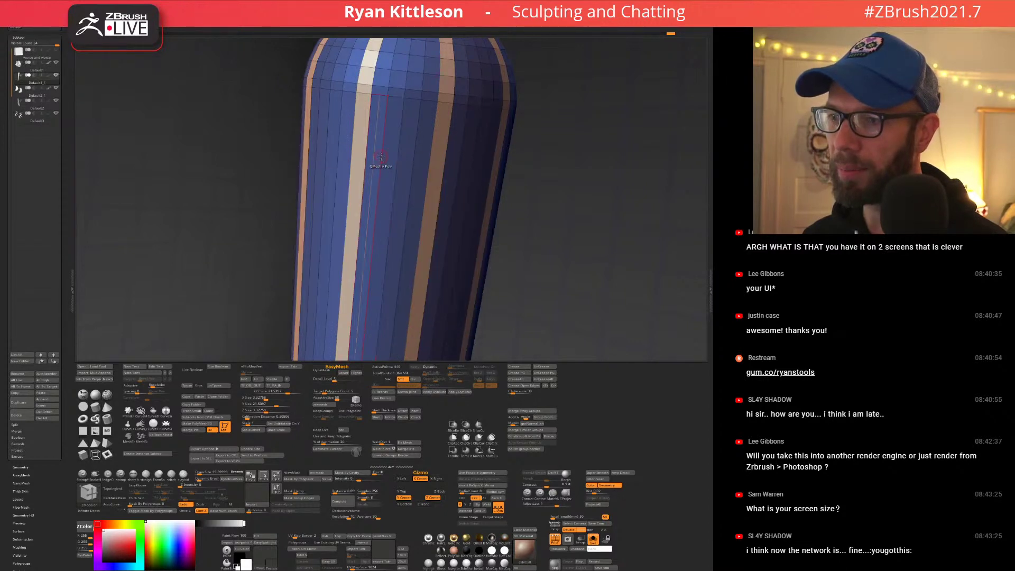
key("space")
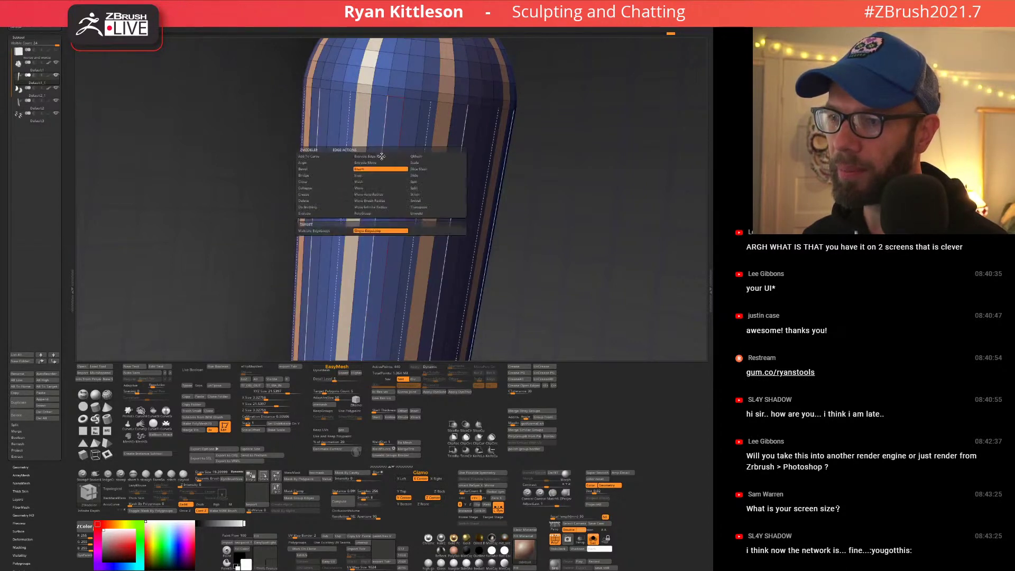
left_click(329, 232)
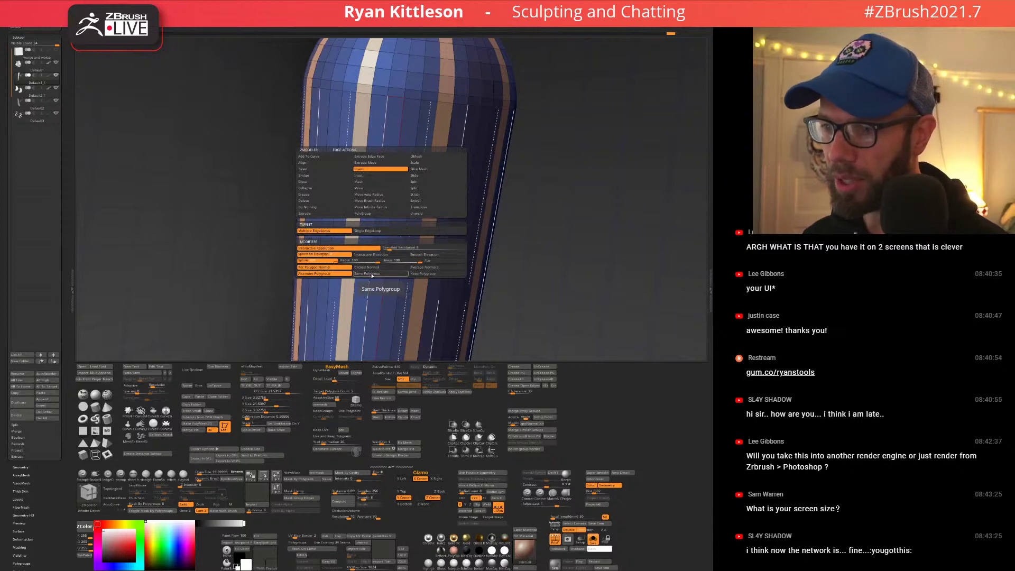
left_click(423, 274)
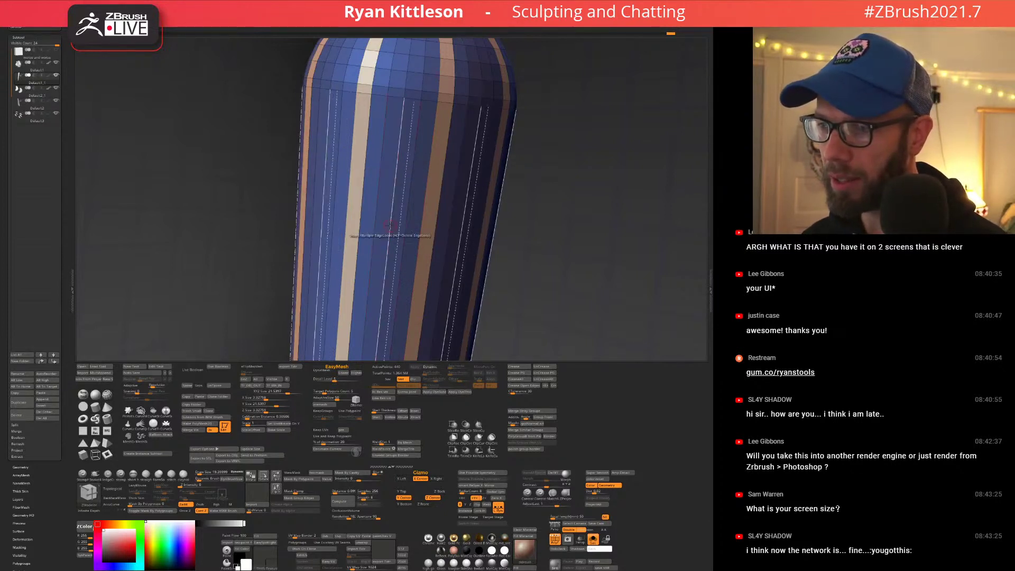
left_click(392, 219, "ctrl+shift")
left_click(393, 218, "ctrl+shift")
right_click_drag(395, 225, 396, 232)
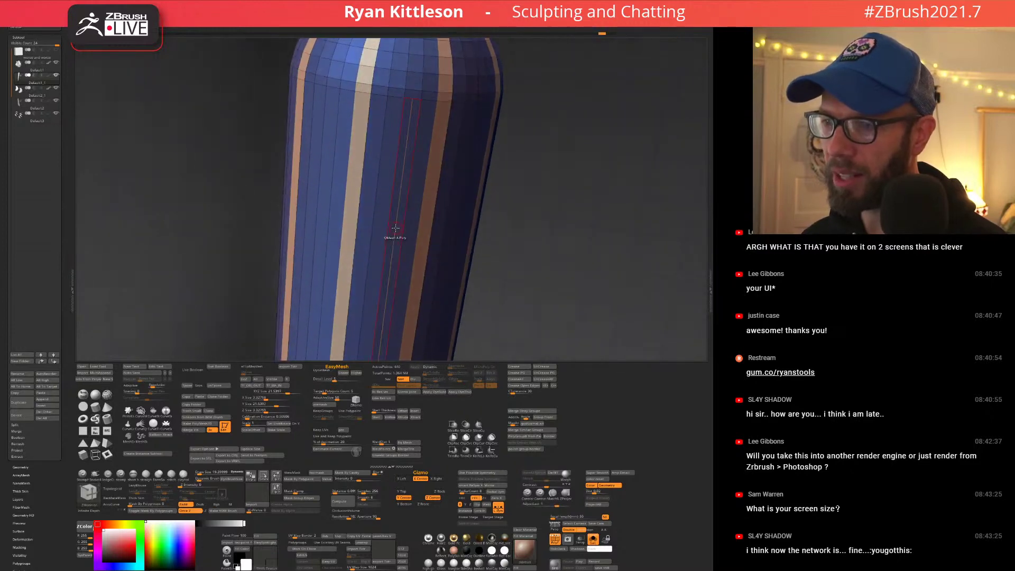
key("space")
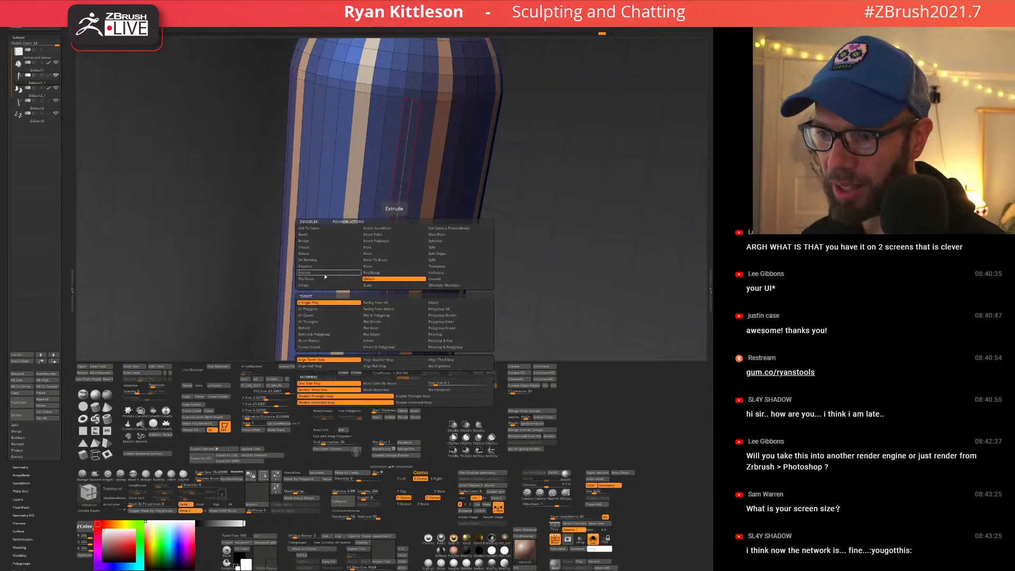
left_click(308, 261)
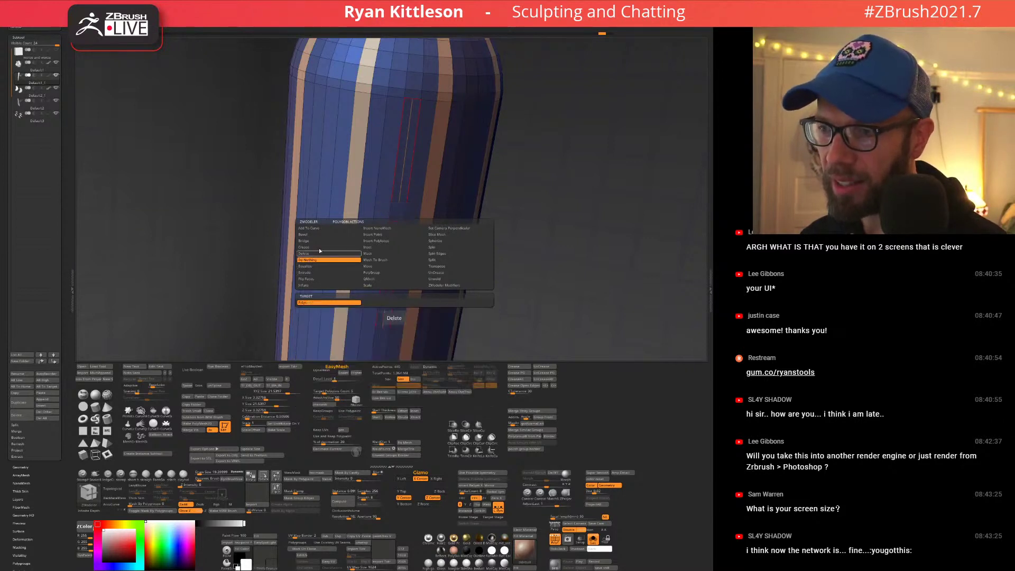
Undo the inserted vertical edge loops and insert closely spaced horizontal edge loops along the capsule's body instead.
key("ctrl+z")
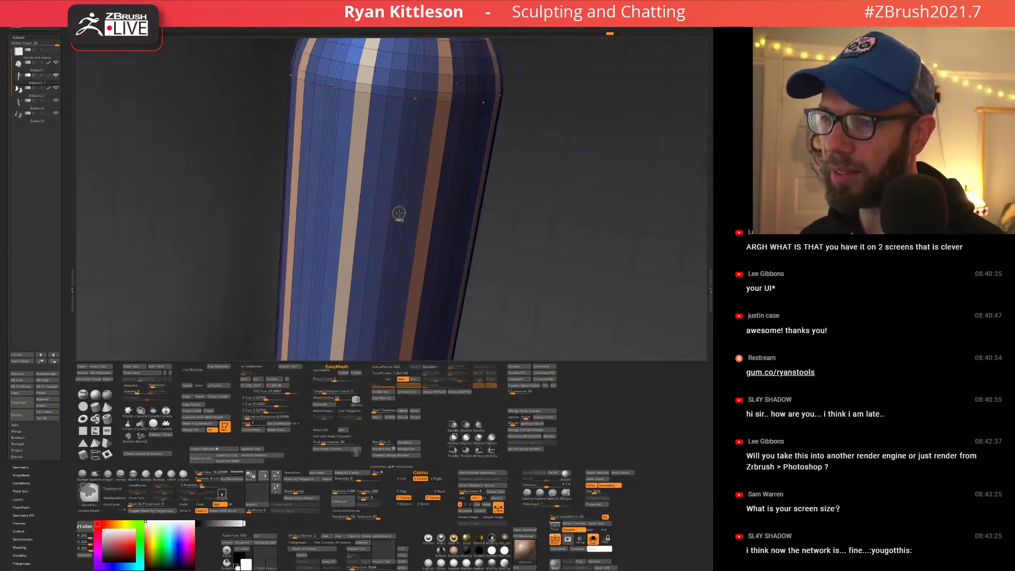
key("ctrl+z")
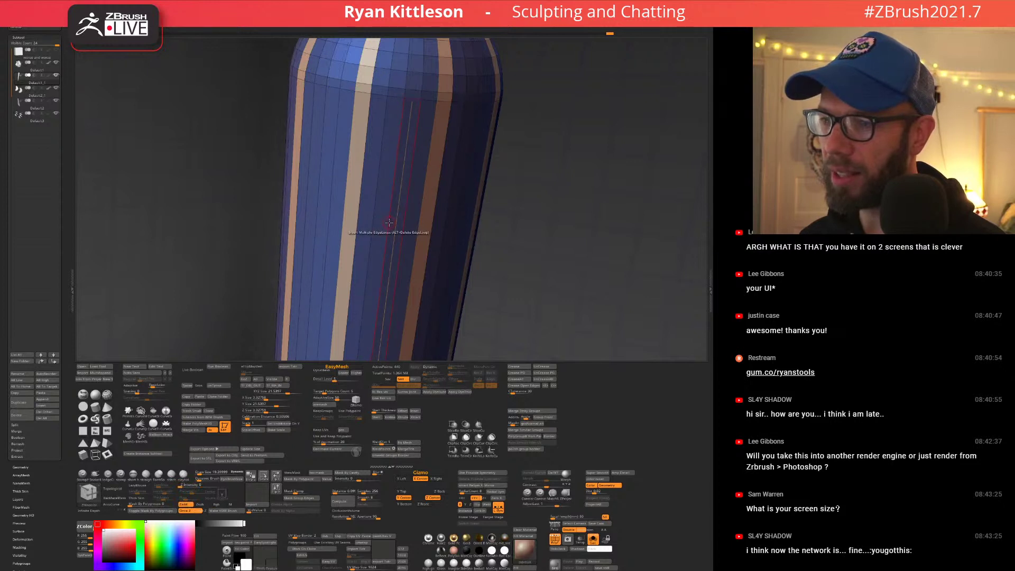
key("ctrl+z")
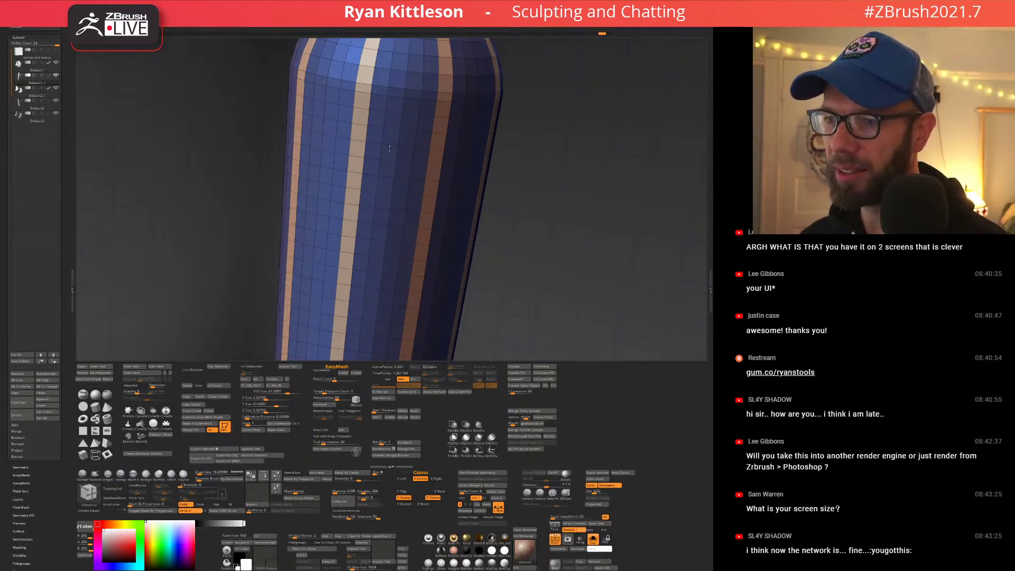
Align the capsule to a straight side view and mask its domed upper end.
right_click_drag(424, 157, 329, 93, "ctrl")
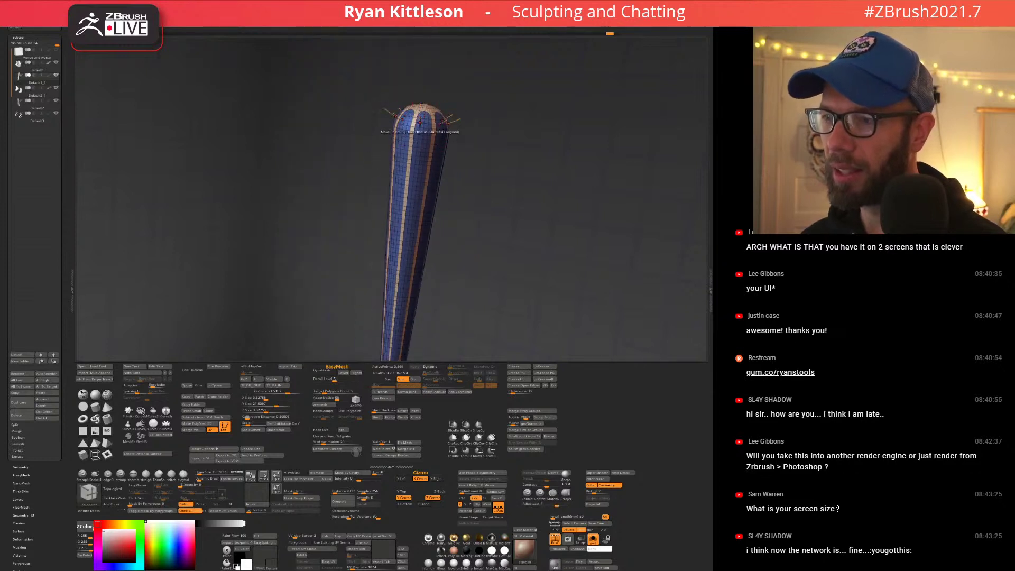
right_click_drag(419, 122, 413, 98, "shift")
left_click_drag(390, 72, 503, 120, "ctrl")
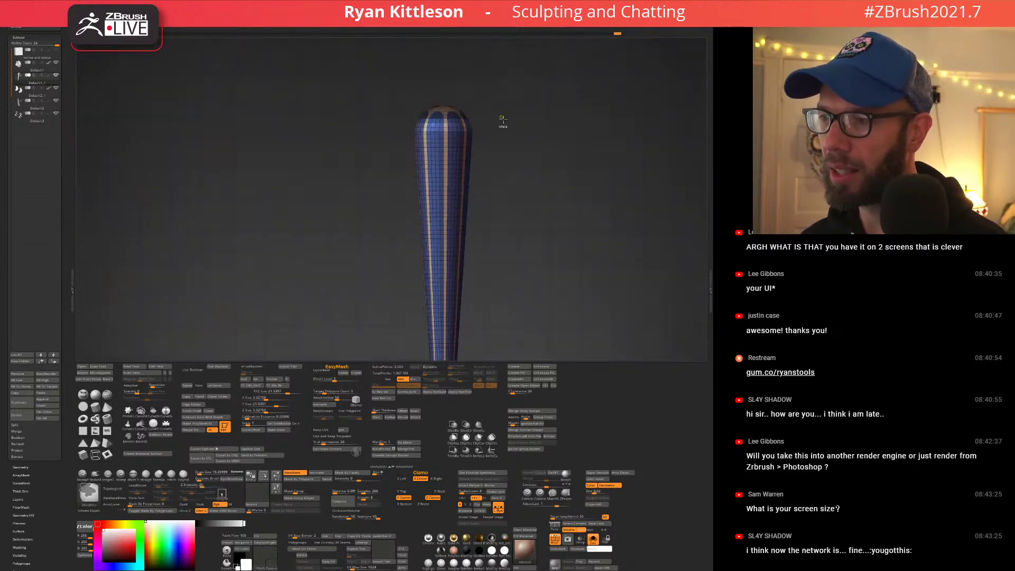
Mask the capsule's upper tip, assign the masked area to a polygroup, and turn the polyframe display off.
mouse_move(425, 204)
right_mouse_down("alt")
mouse_move(400, 125)
mouse_move(401, 188)
right_mouse_up("alt")
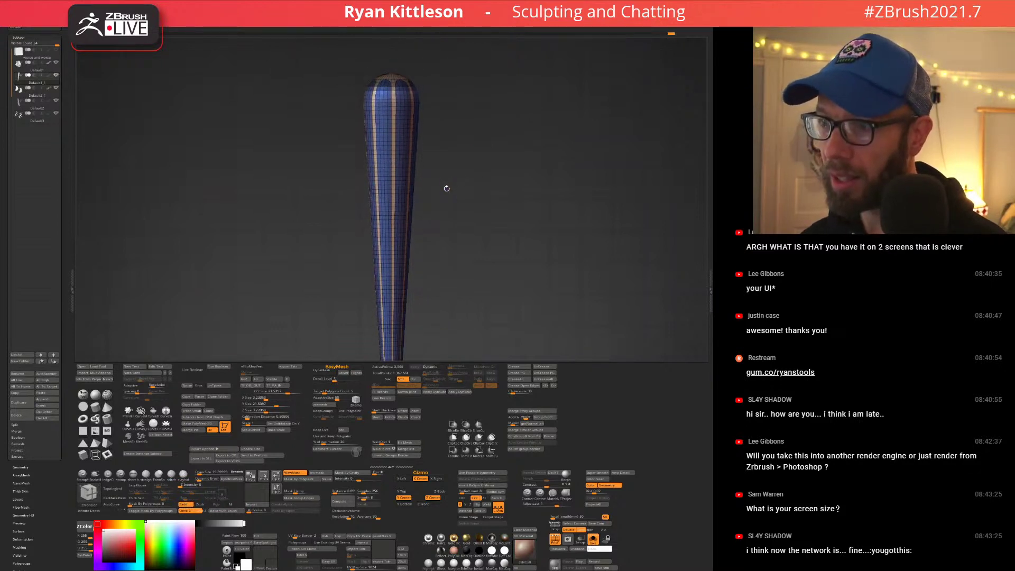
key("ctrl")
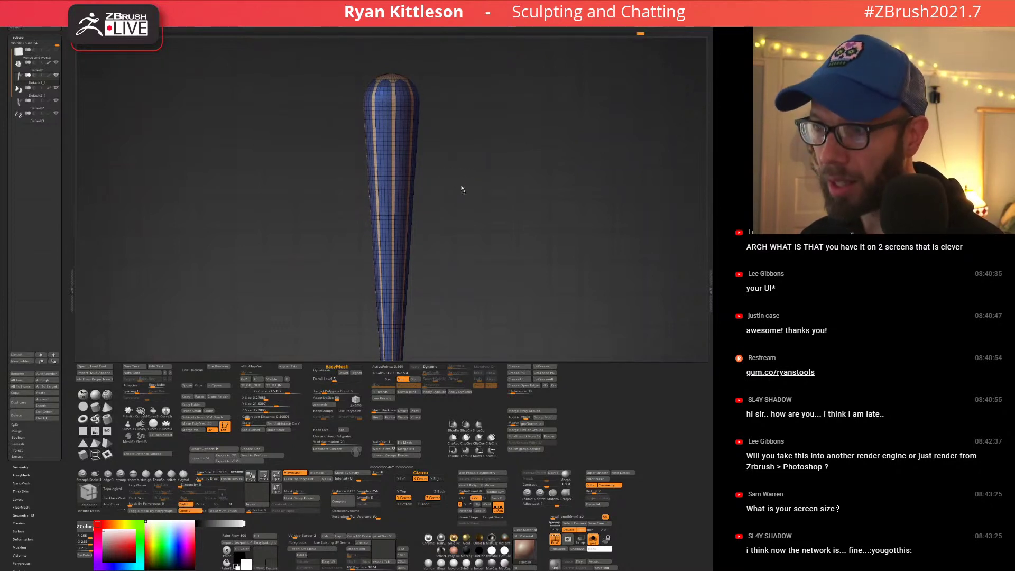
key("ctrl")
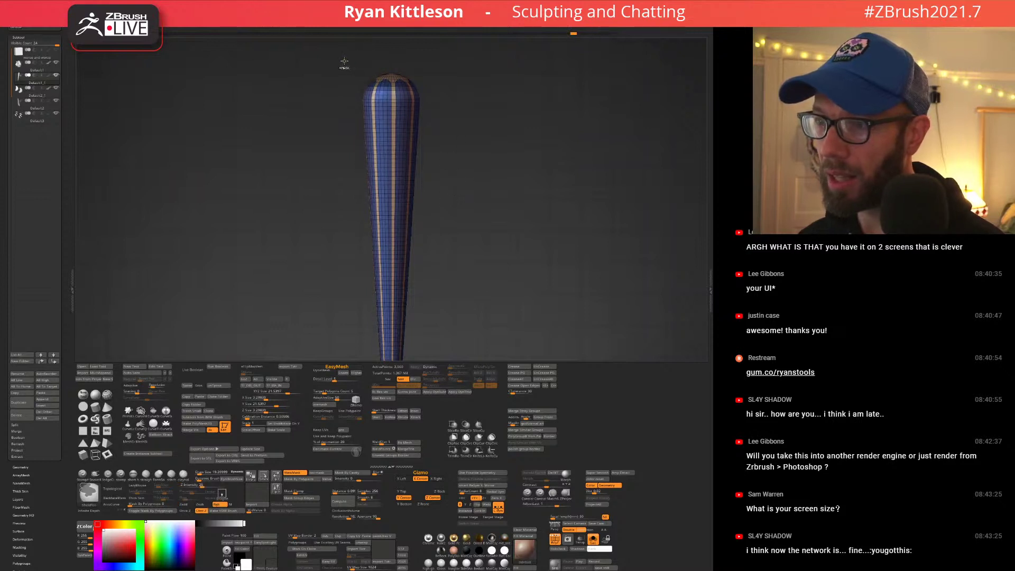
left_click_drag(345, 55, 454, 83, "ctrl")
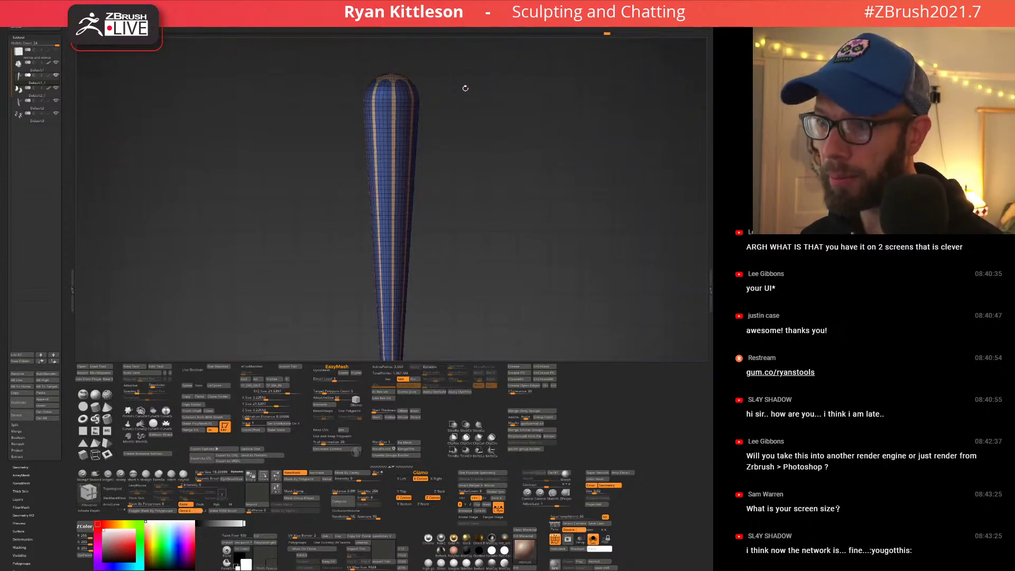
key("ctrl+w")
mouse_move(399, 107)
right_mouse_down()
mouse_move(405, 121)
mouse_move(410, 110)
right_mouse_up()
key("shift+f")
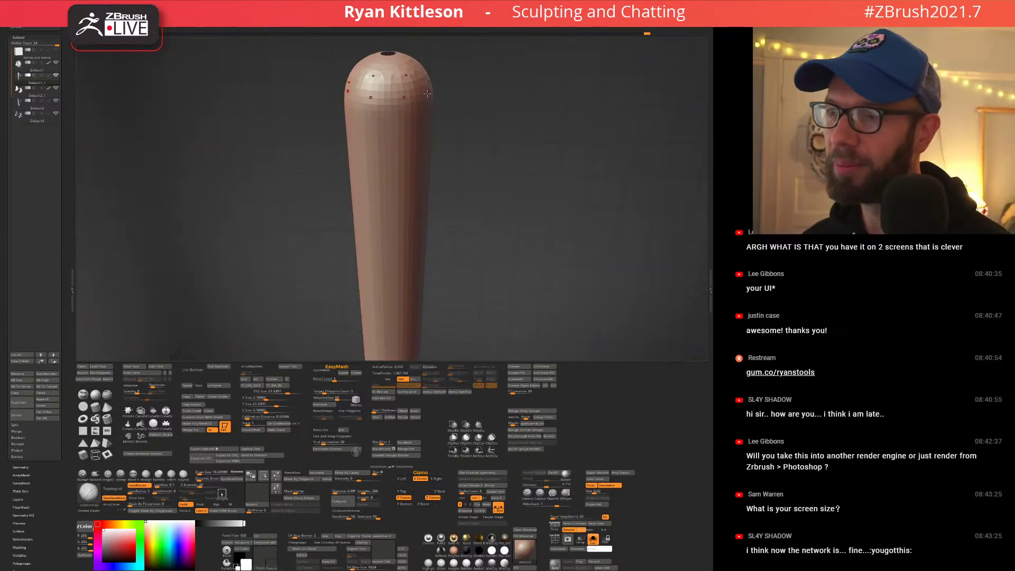
Display the capsule's polygroup wireframe at its arched upper end and select the ZModeler brush.
mouse_move(427, 94)
right_mouse_down()
mouse_move(417, 108)
mouse_move(351, 81)
mouse_move(429, 150)
mouse_move(420, 132)
mouse_move(415, 159)
mouse_move(429, 149)
mouse_move(415, 147)
mouse_move(412, 161)
mouse_move(388, 148)
right_mouse_up()
key("shift+f")
key("shift+f")
key("shift+f")
key("shift+f")
key("shift+f")
key("b")
key("z")
key("m")
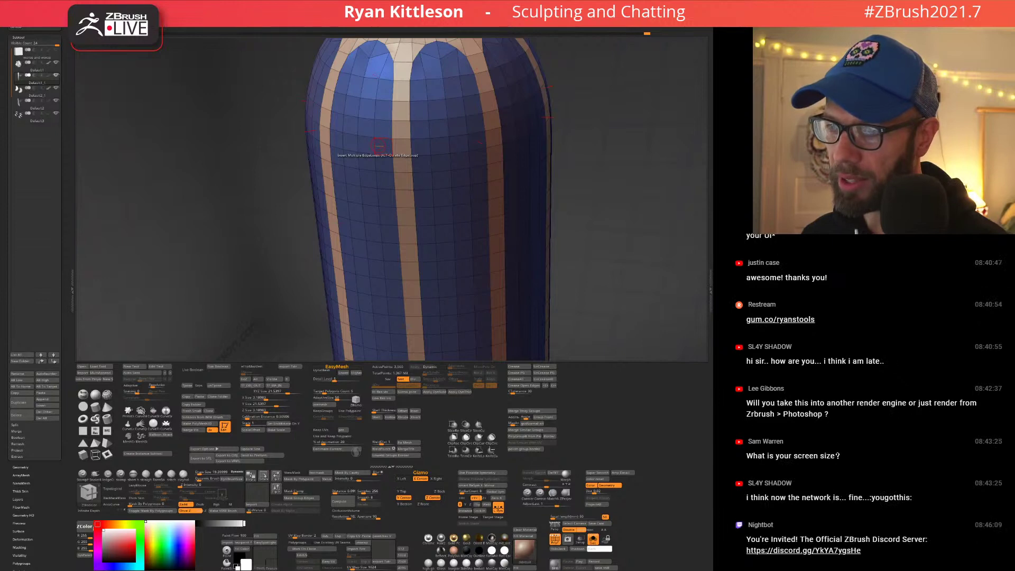
Isolate the blue panels, clear their mask, and show the whole capsule again.
right_click_drag(370, 188, 394, 158)
left_click(366, 163, "ctrl+shift")
key("Delete")
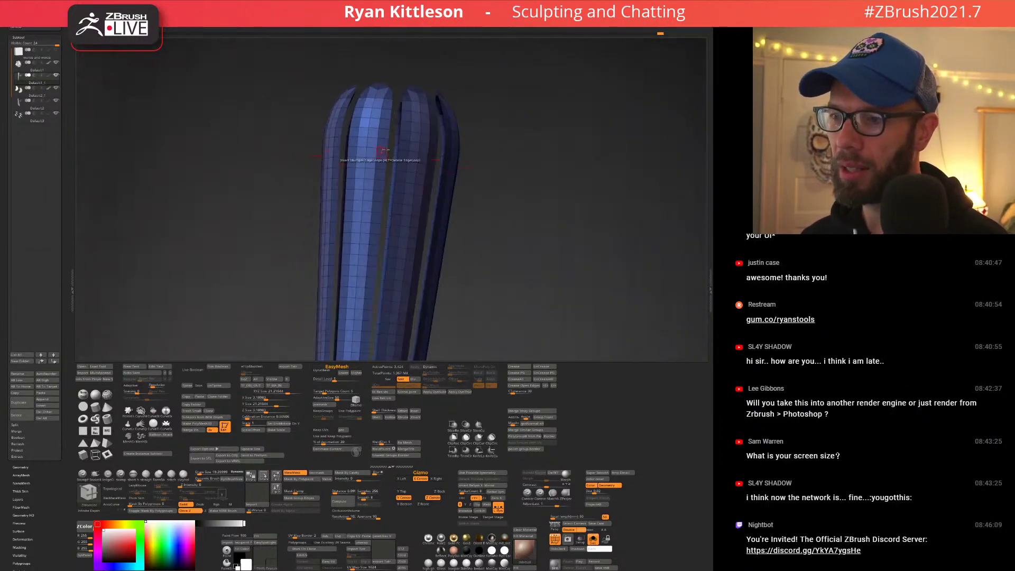
key("w")
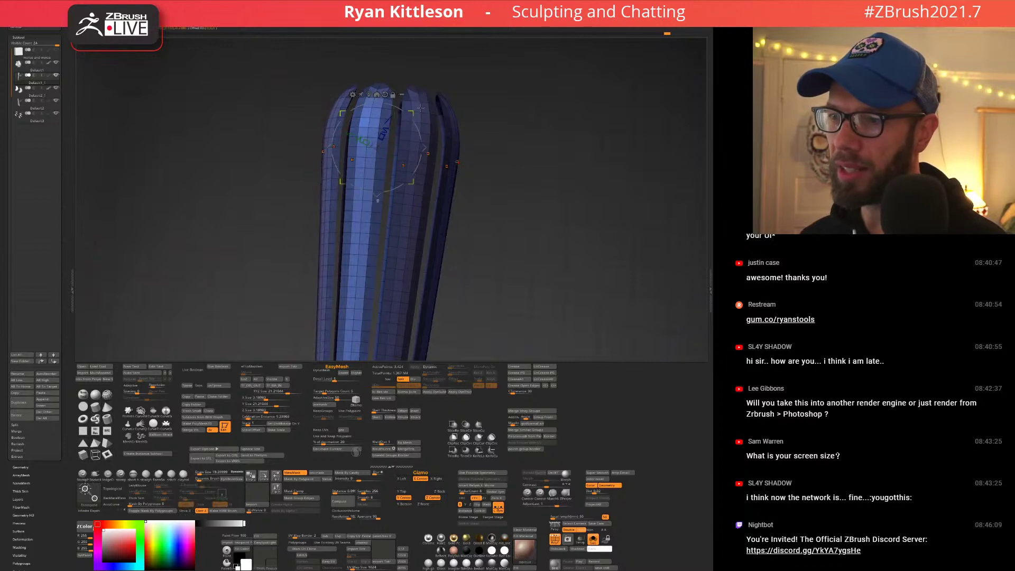
left_click_drag(470, 130, 491, 141, "ctrl")
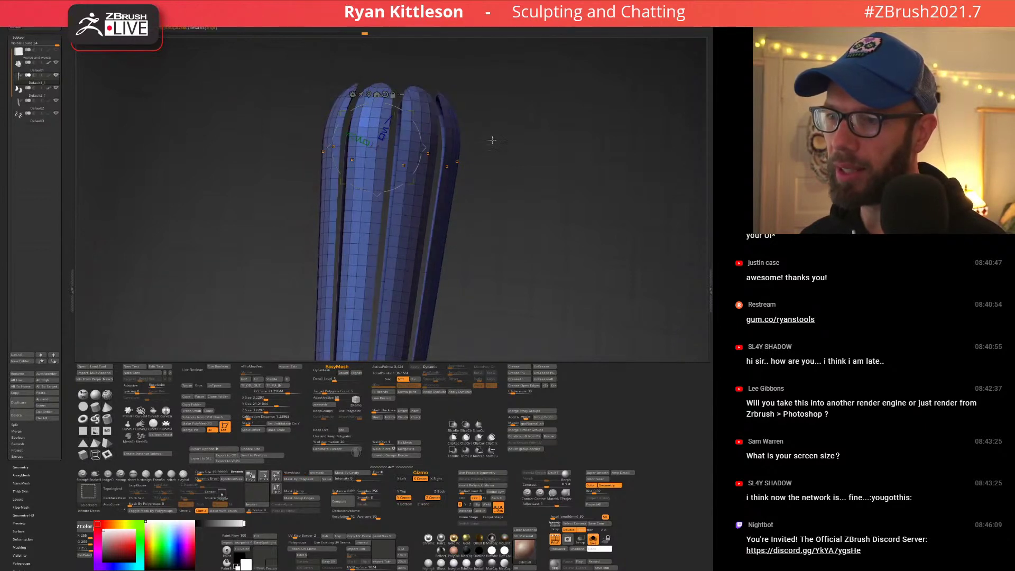
left_click(479, 137, "ctrl+shift")
Return to Draw mode with the polygroup wireframe displayed and save the project.
key("q")
key("shift+f")
mouse_move(400, 127)
right_mouse_down()
mouse_move(398, 143)
mouse_move(426, 151)
mouse_move(407, 146)
mouse_move(417, 157)
mouse_move(415, 131)
mouse_move(449, 139)
right_mouse_up()
key("shift+f")
key("ctrl+s")
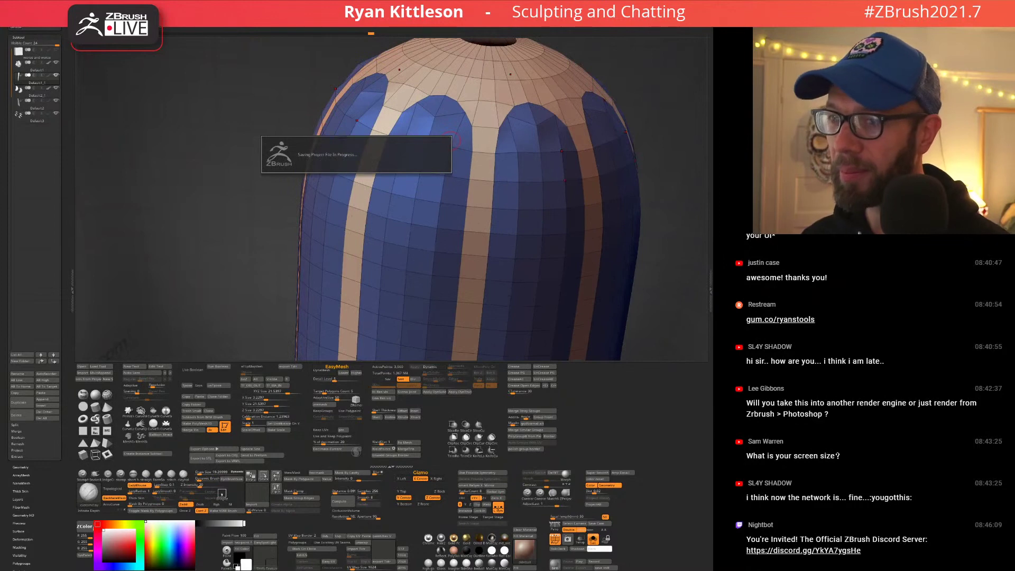
Select ZModeler again, duplicate the capsule subtool, and isolate the tan dome and strips on the copy.
right_click_drag(338, 135, 433, 150)
key("b")
key("z")
key("m")
key("space")
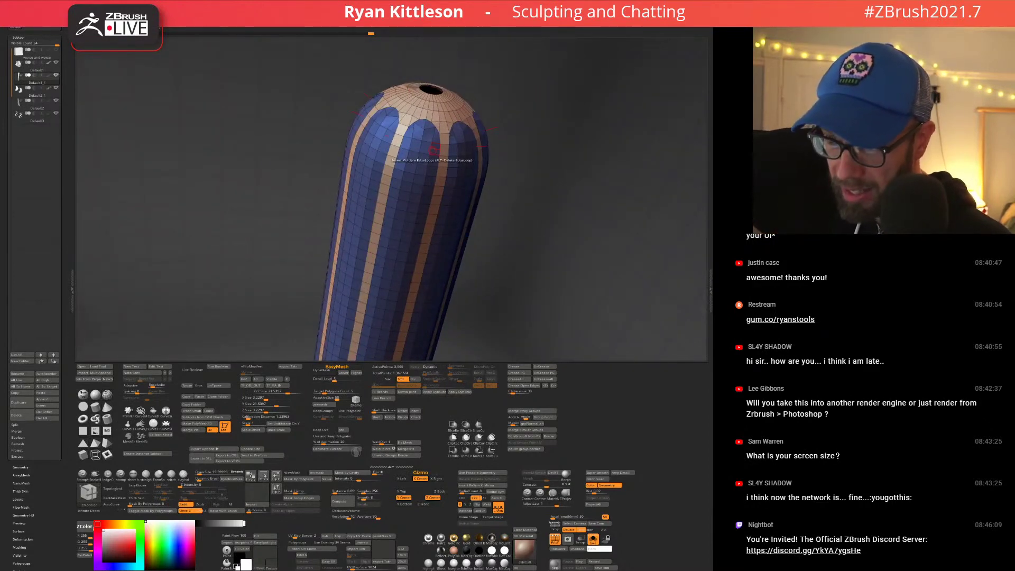
right_click_drag(433, 149, 455, 121)
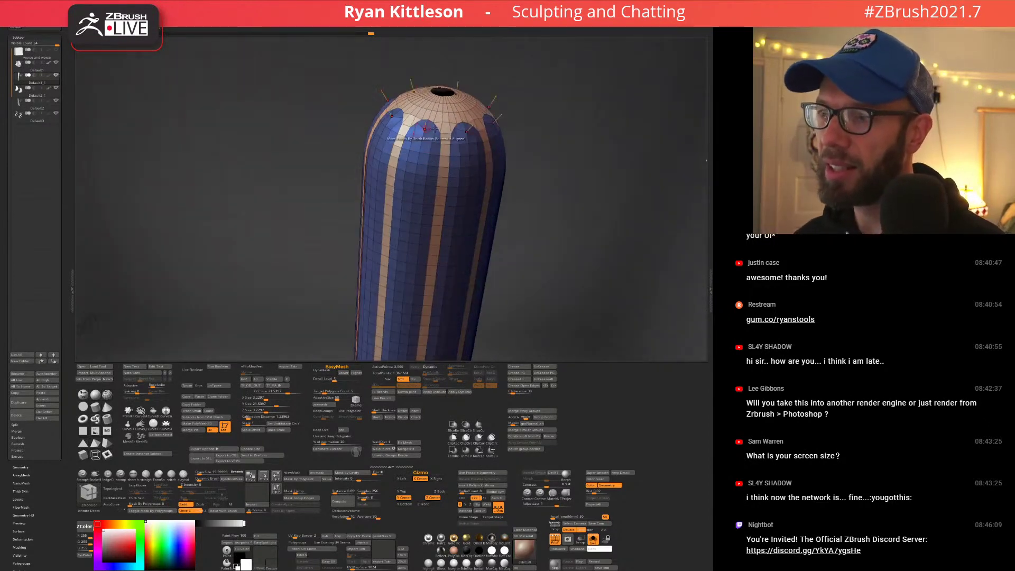
key("ctrl+shift+d")
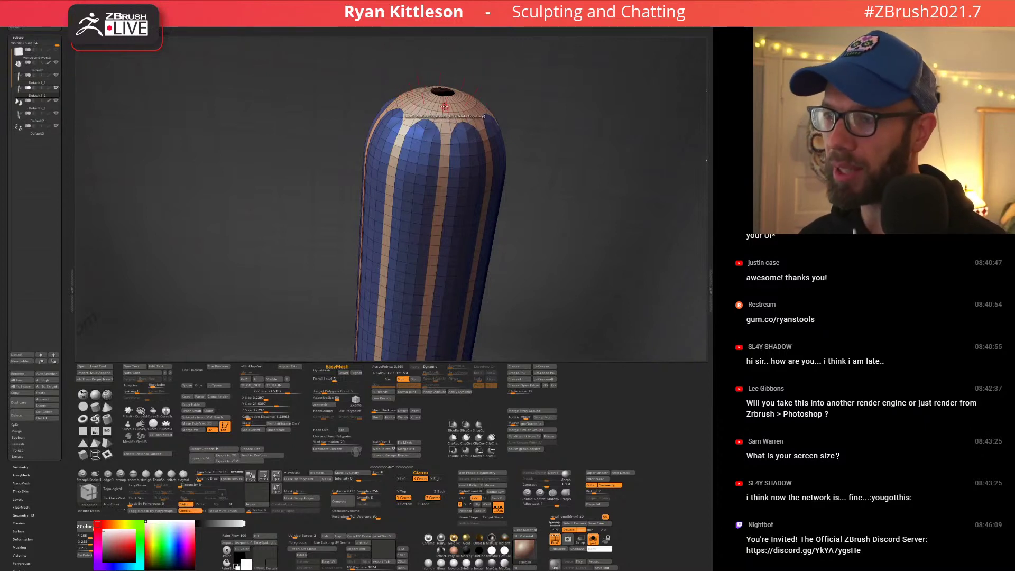
left_click(444, 110, "ctrl+shift")
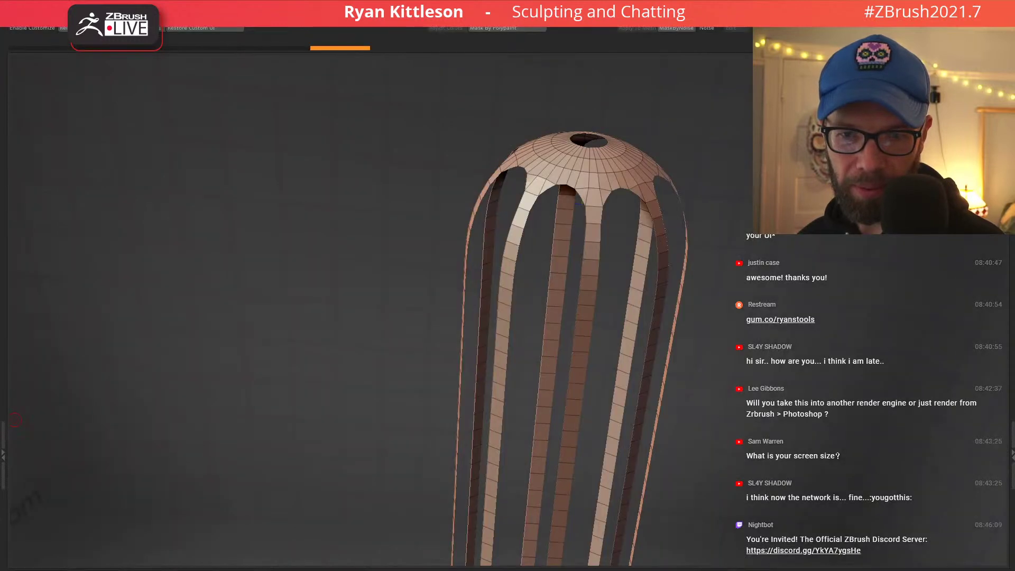
Extrude the isolated dome and strips into a thick ribbed frame with ZModeler's Extrude action targeting All Polygons.
right_click_drag(574, 278, 621, 277)
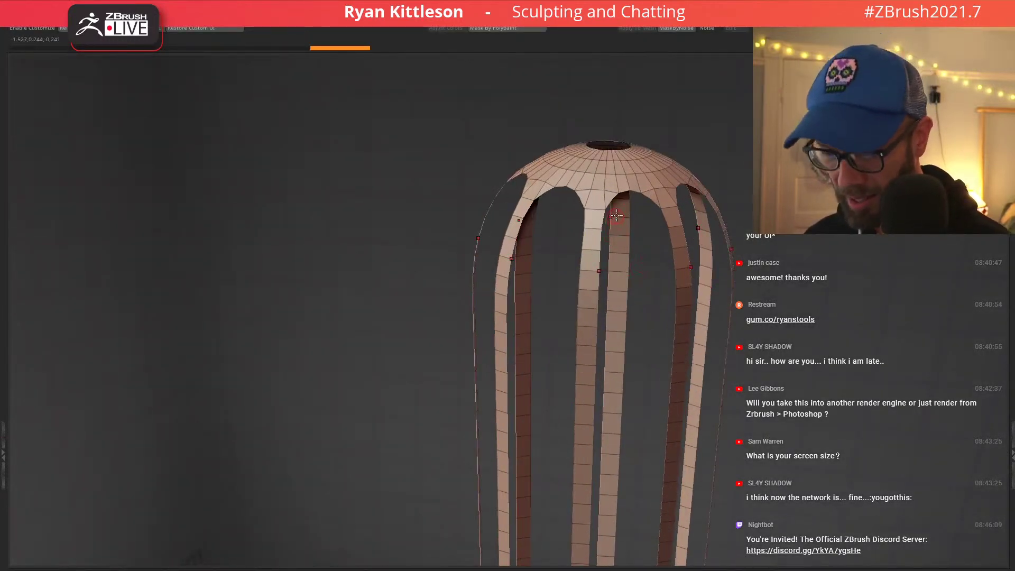
right_click_drag(604, 188, 594, 222, "ctrl")
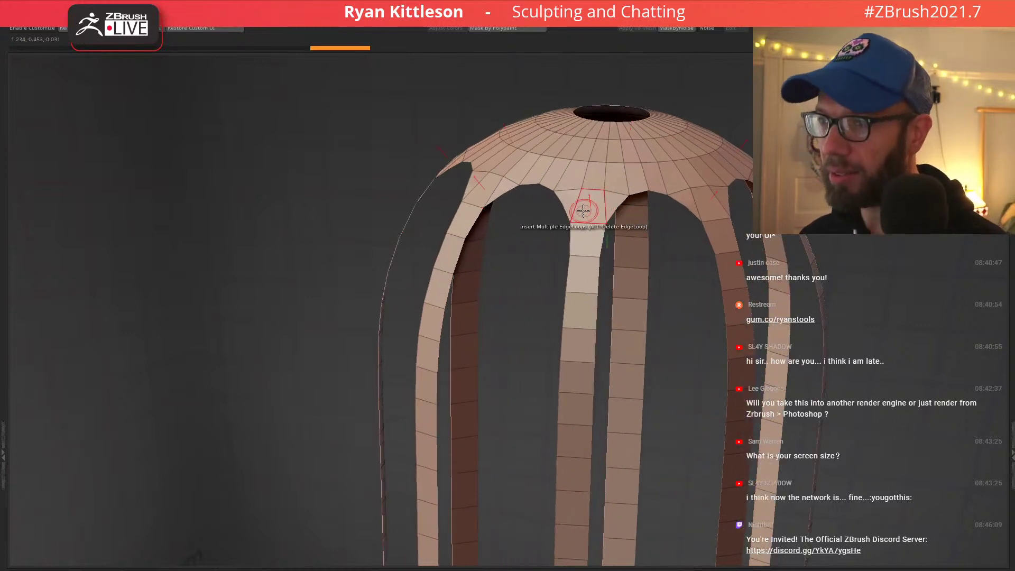
key("space")
left_click(450, 275)
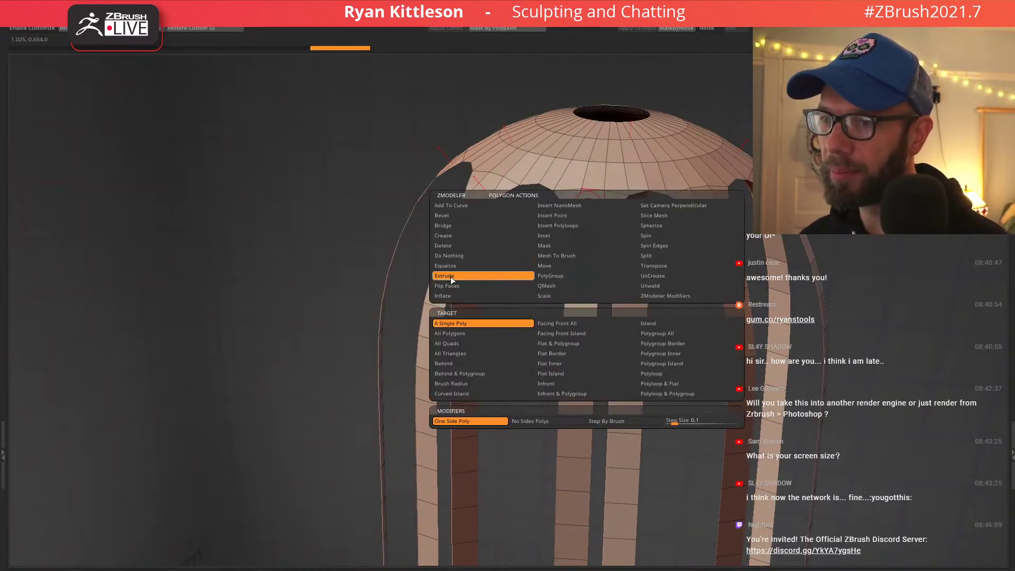
key("space")
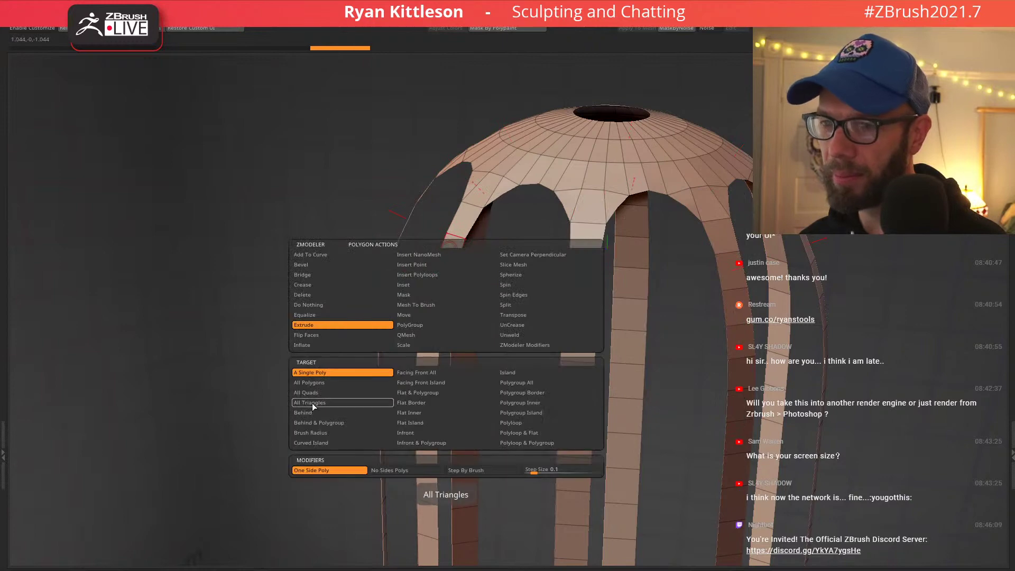
left_click(312, 383)
right_click_drag(455, 249, 569, 254)
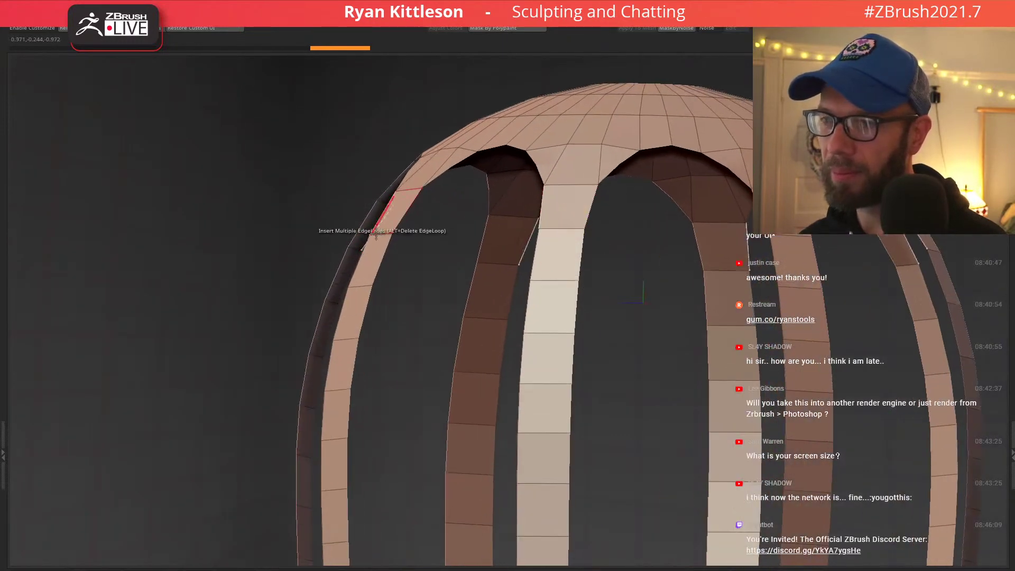
left_click_drag(364, 278, 343, 242)
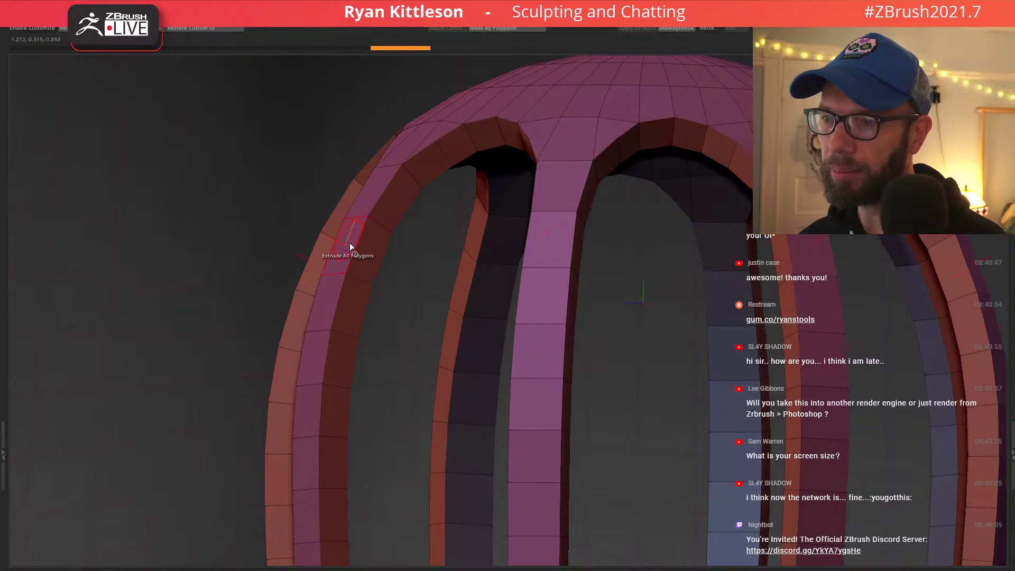
Turn on Dynamic Subdivision for the ribbed frame and the inner capsule, with the polyframe off and the heads shown.
key("d")
key("shift+f")
left_click(465, 267, "ctrl+shift")
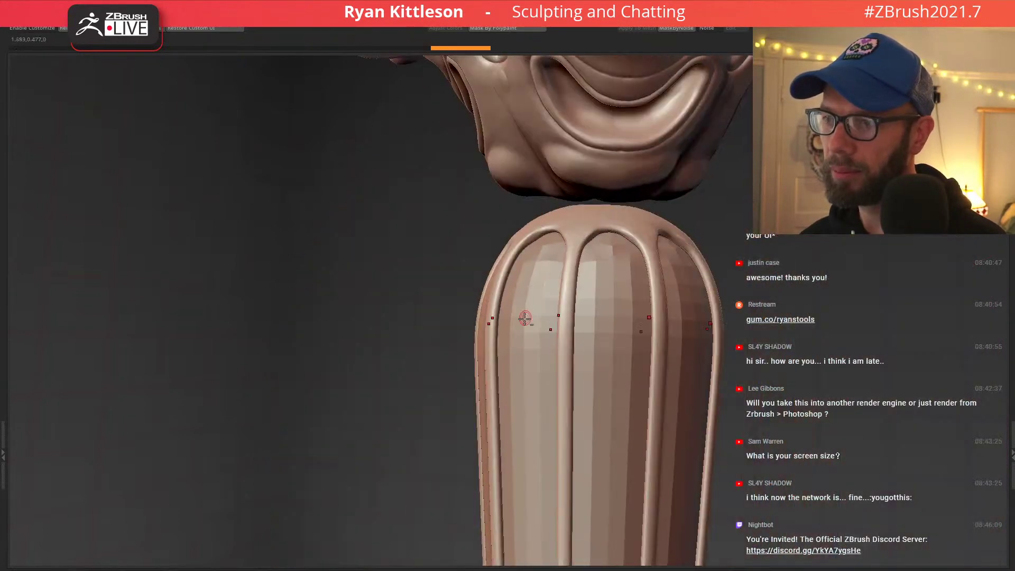
left_click(522, 323, "alt")
key("d")
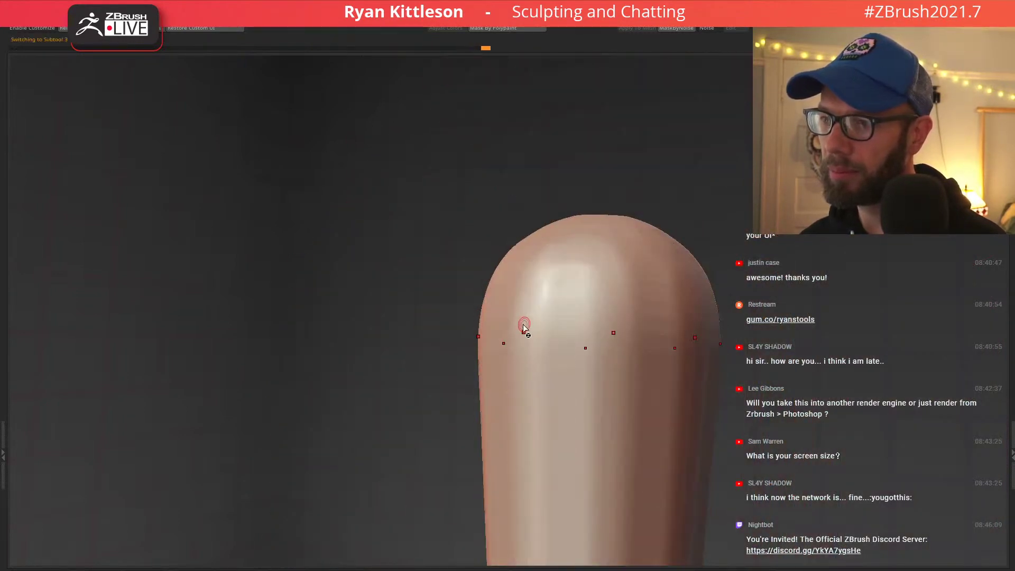
right_click_drag(608, 320, 592, 279, "ctrl")
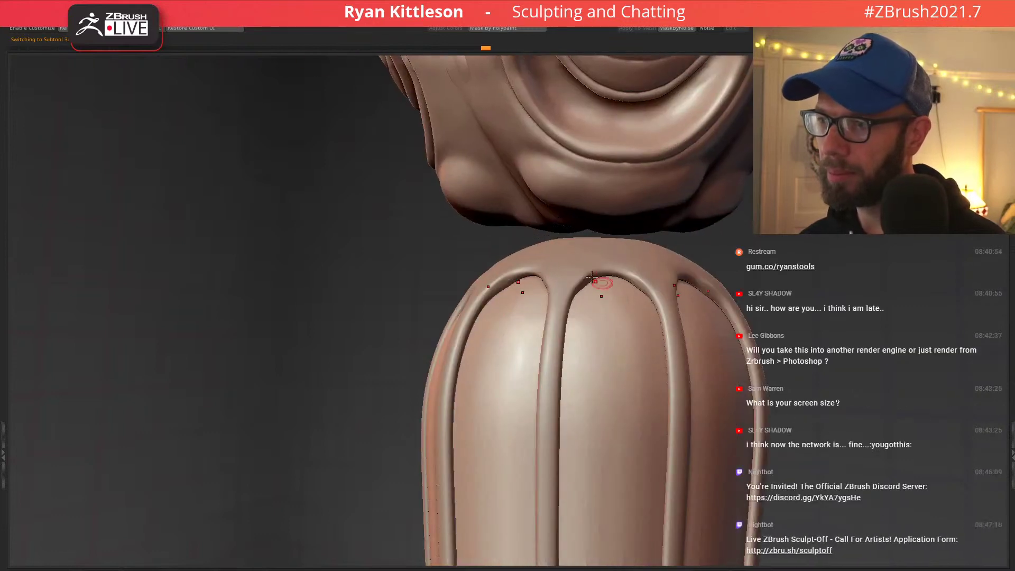
Compare the ribbed frame with Dynamic Subdivision off and on, viewing it beneath the heads from several angles.
left_click(568, 265, "alt")
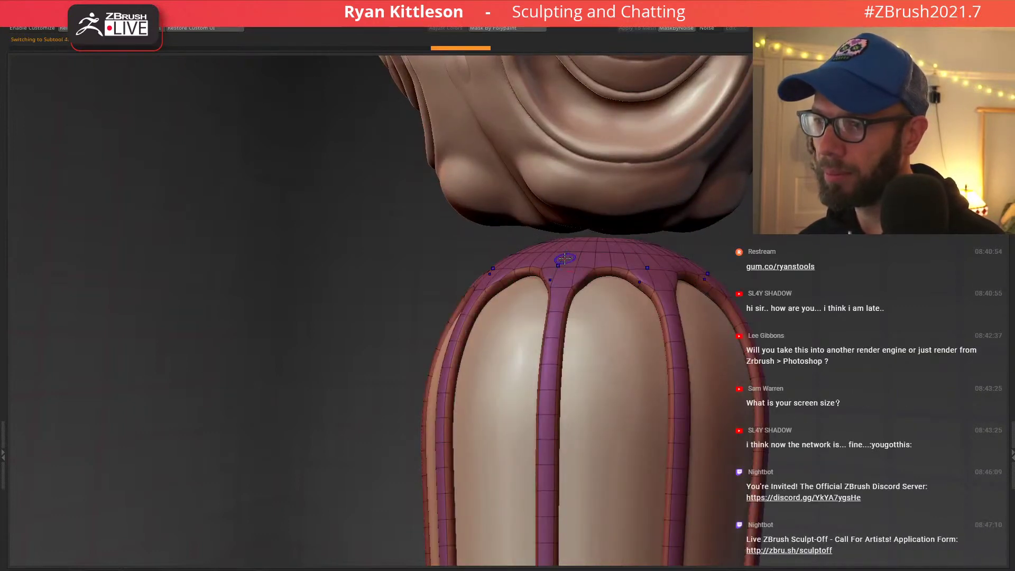
key("shift+d")
mouse_move(583, 262)
right_mouse_down()
mouse_move(561, 261)
mouse_move(587, 270)
mouse_move(596, 301)
mouse_move(580, 290)
right_mouse_up()
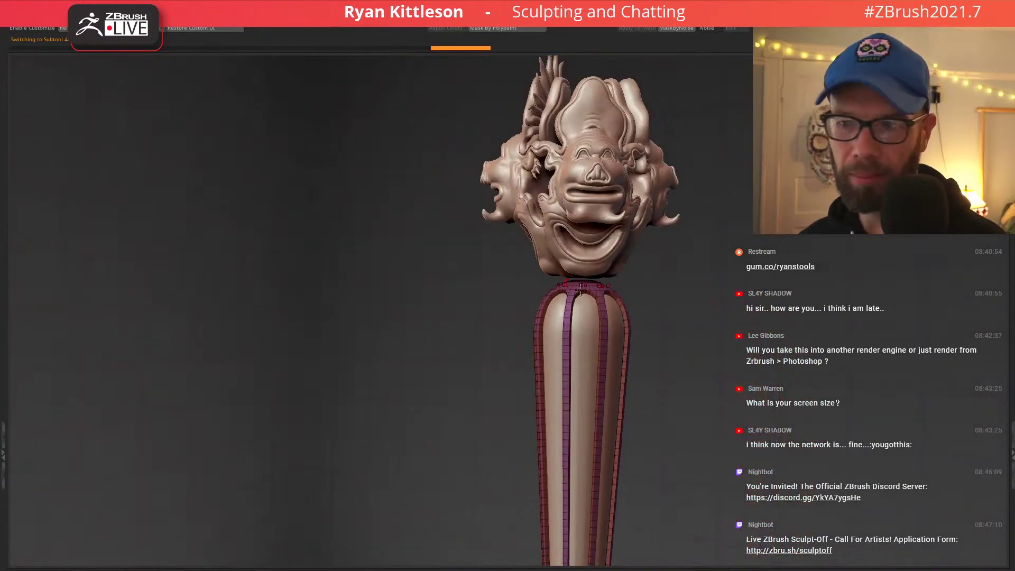
right_click_drag(589, 329, 561, 263, "alt")
key("d")
key("shift+f")
right_click_drag(600, 324, 496, 285, "ctrl")
right_click_drag(496, 285, 472, 261, "alt")
mouse_move(532, 288)
right_mouse_down()
mouse_move(576, 302)
mouse_move(693, 373)
right_mouse_up()
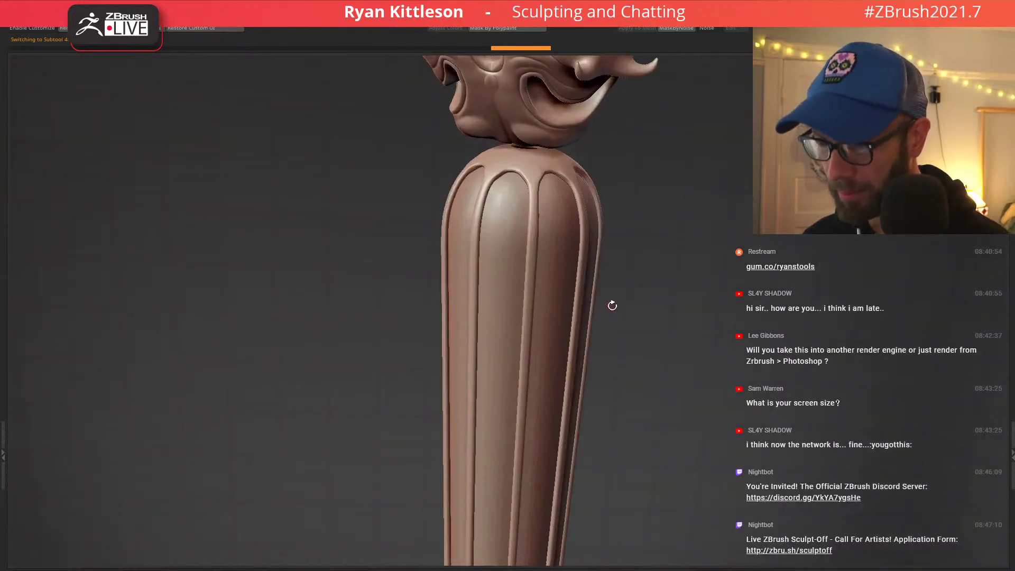
Switch to the image viewer to compare the ribbed body with the reference drawing "worse and worse whole.jpg".
key("alt+Tab")
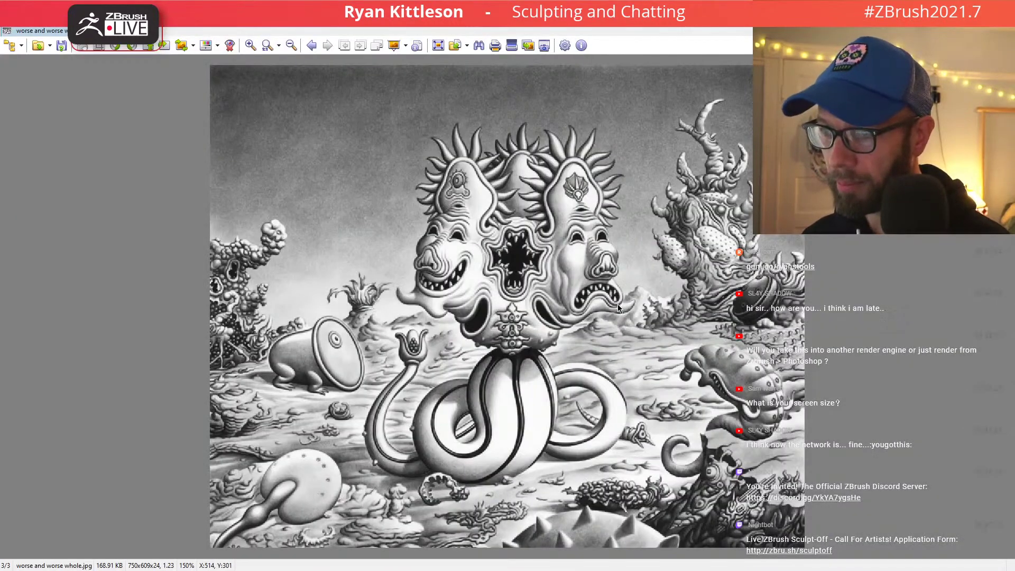
key("alt+Tab")
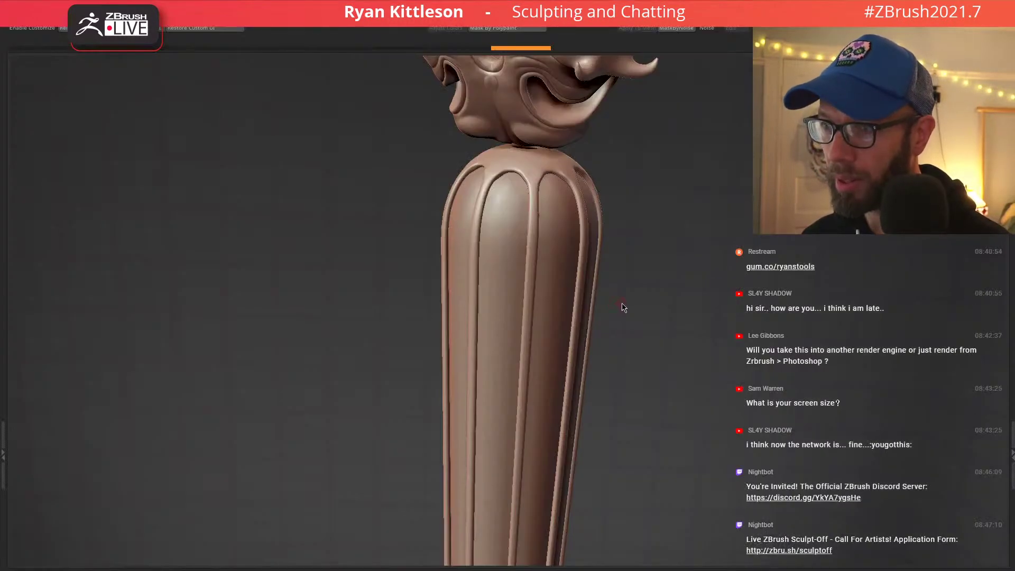
key("alt+Tab")
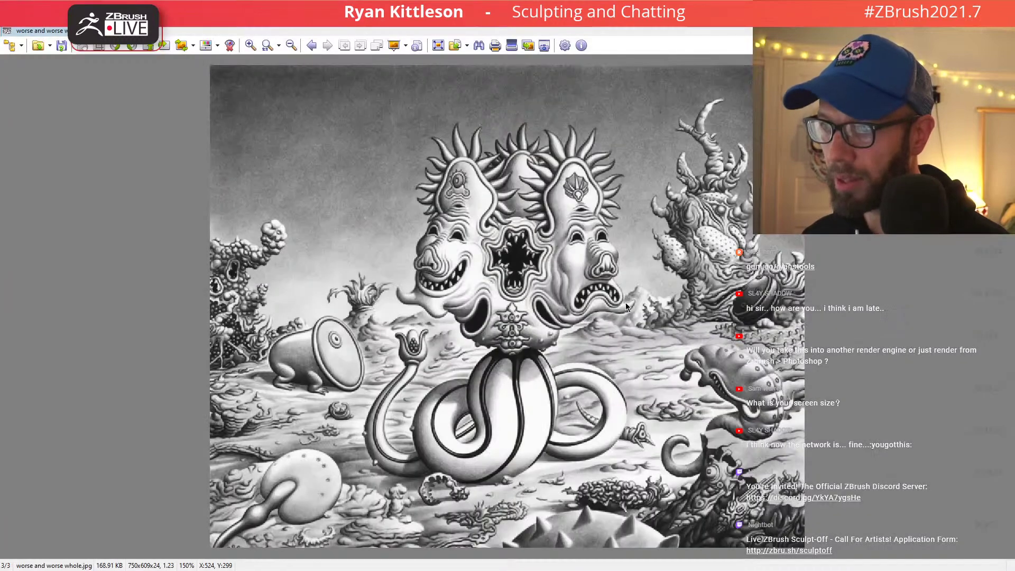
key("alt+Tab")
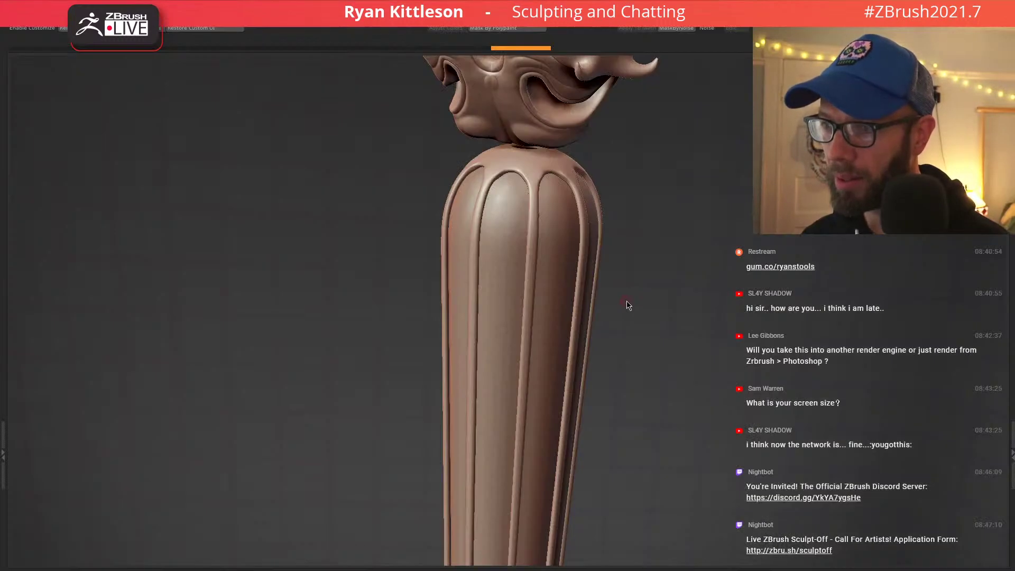
key("alt+Tab")
key("alt+Tab")
key("alt+Tab")
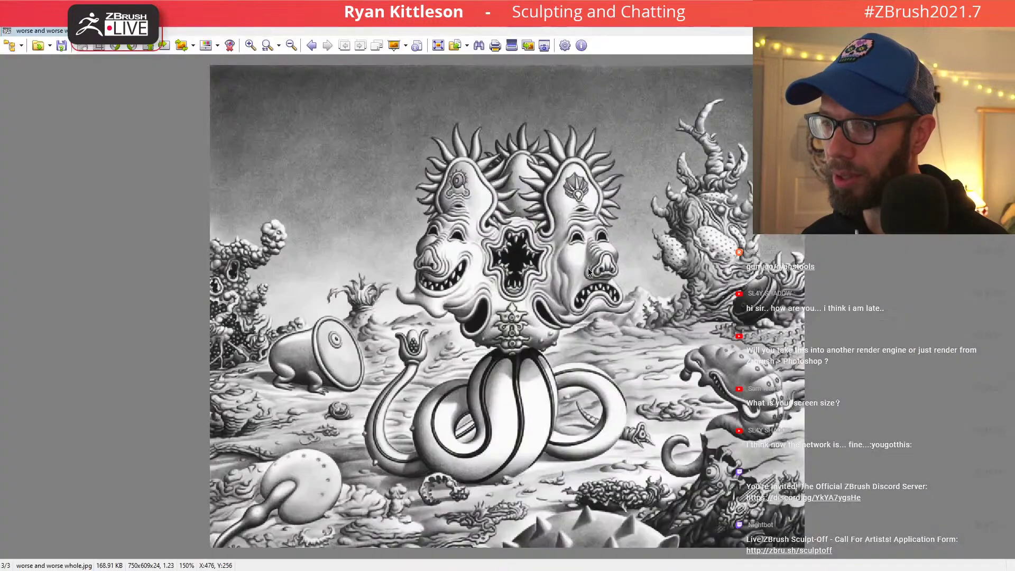
key("alt+Tab")
Examine the ribbed frame's unsmoothed polygons and polygroups around the arches, and restore its smooth preview.
right_click_drag(525, 206, 592, 217)
key("shift+f")
key("shift+d")
right_click_drag(538, 191, 633, 213)
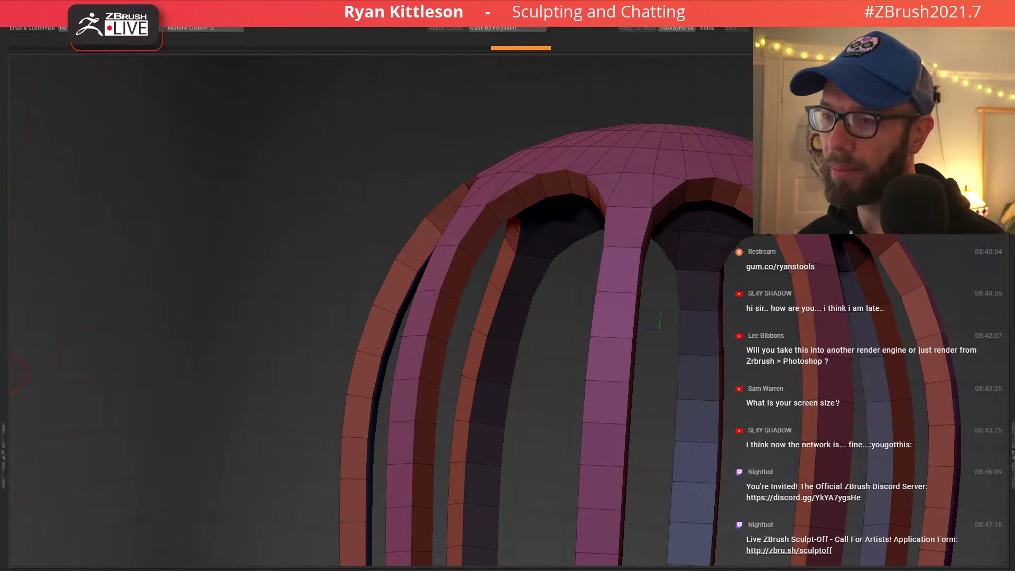
right_click_drag(553, 218, 587, 175, "ctrl")
key("d")
key("shift+f")
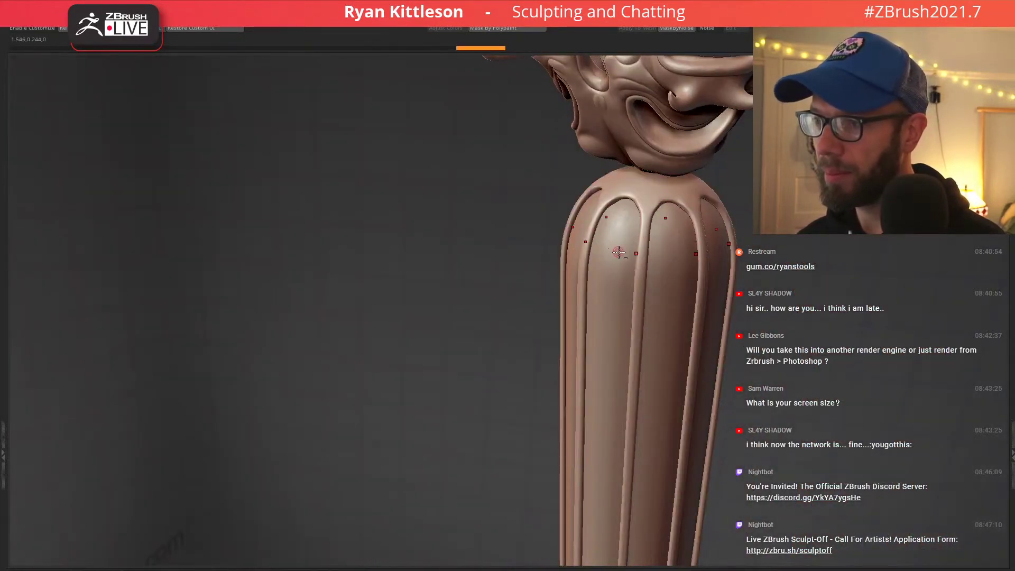
Select the ribbed frame and examine its polygroups around the arches, isolated and with Dynamic Subdivision off and on.
left_click(618, 253, "alt")
right_click_drag(622, 251, 782, 325, "ctrl")
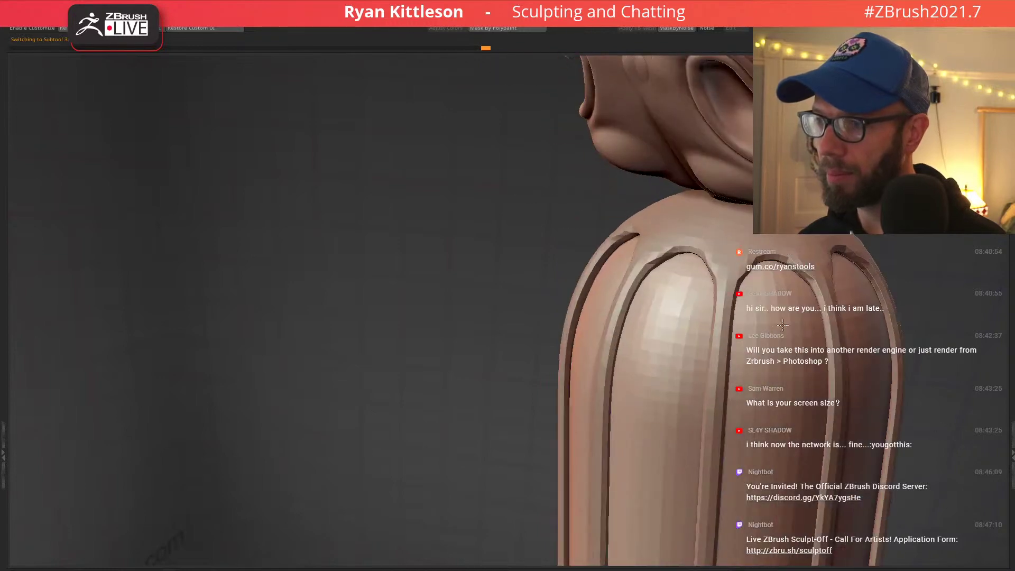
left_click(690, 232, "alt")
right_click_drag(691, 233, 741, 285, "ctrl")
key("shift+f")
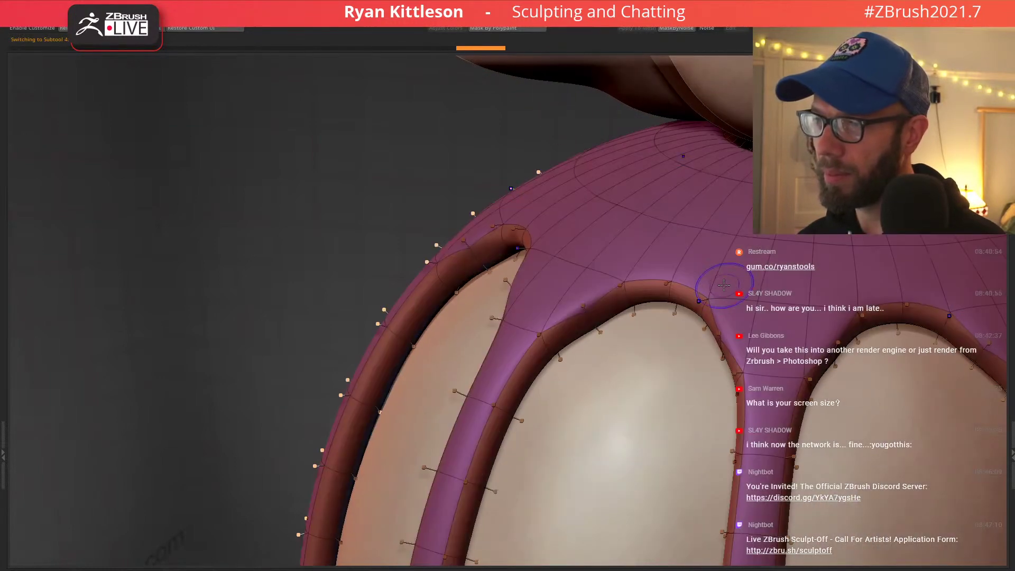
key("shift+d")
mouse_move(614, 294)
right_mouse_down()
mouse_move(601, 283)
mouse_move(594, 318)
mouse_move(582, 320)
mouse_move(602, 313)
mouse_move(585, 308)
mouse_move(547, 354)
mouse_move(585, 323)
mouse_move(616, 318)
mouse_move(550, 290)
right_mouse_up()
key("d")
left_click(575, 350)
key("shift+f")
key("shift+d")
key("shift+f")
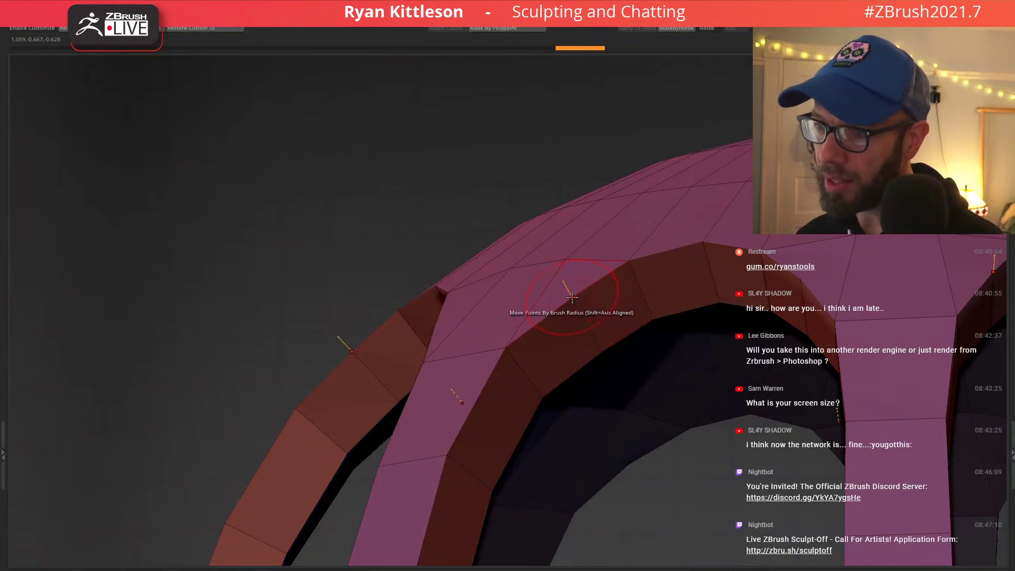
Undo the ribbed frame's recent edits back to the thin shell before its polygons were extruded.
key("space")
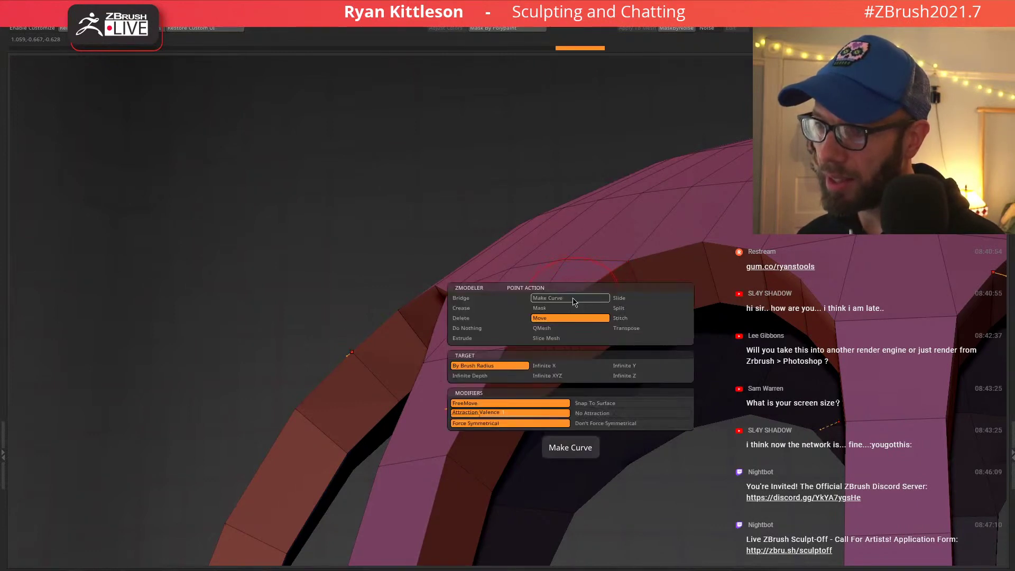
left_click(627, 319)
key("ctrl+z")
key("ctrl+z")
key("ctrl+z")
key("ctrl+z")
key("ctrl+z")
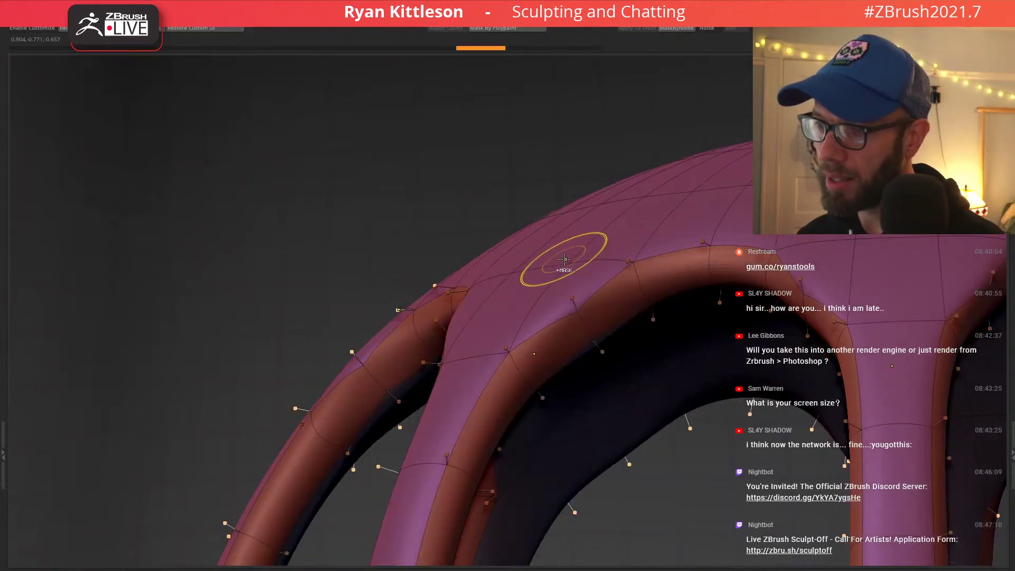
key("ctrl+z")
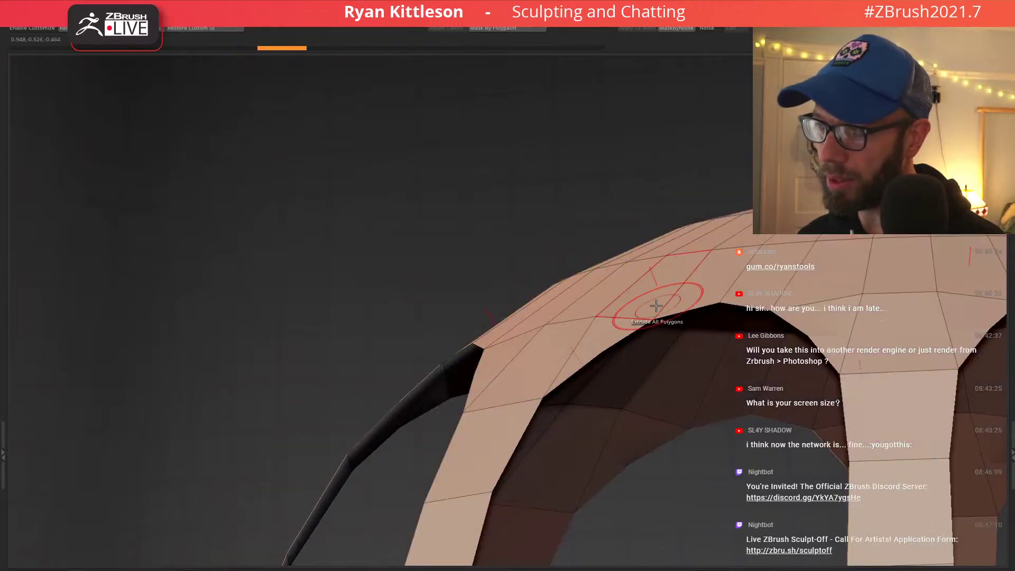
Turn on Dynamic Subdivision for the thin frame shell and give its ribs volume with Dynamic Thickness.
key("d")
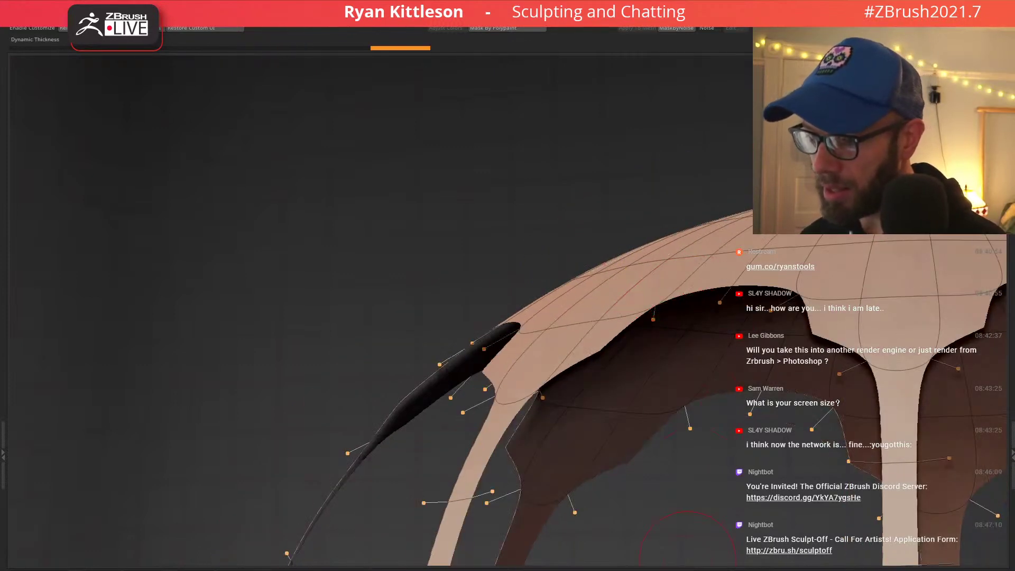
key("ctrl+shift+z")
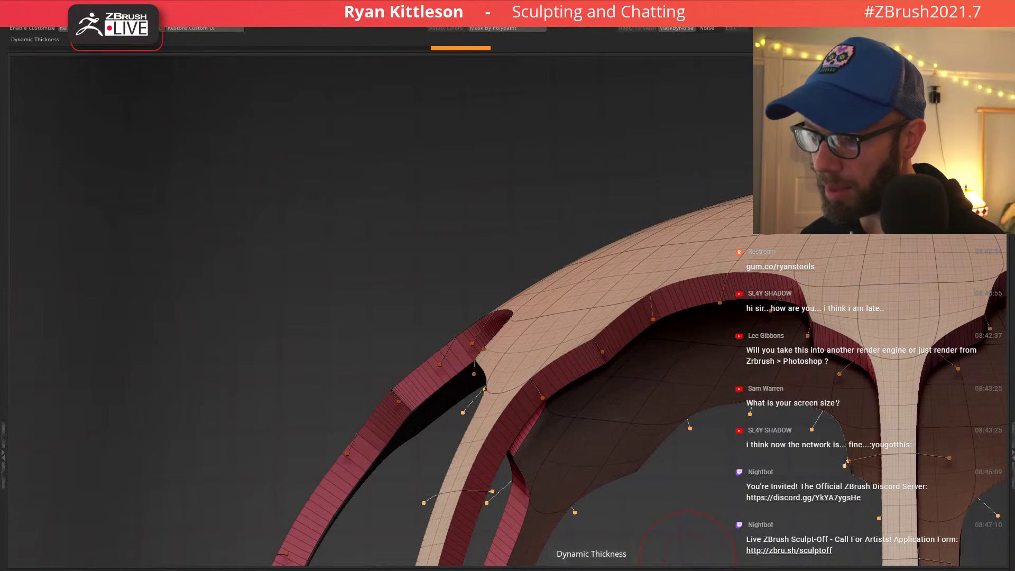
left_click_drag(591, 570, 594, 570)
right_click_drag(624, 275, 621, 351)
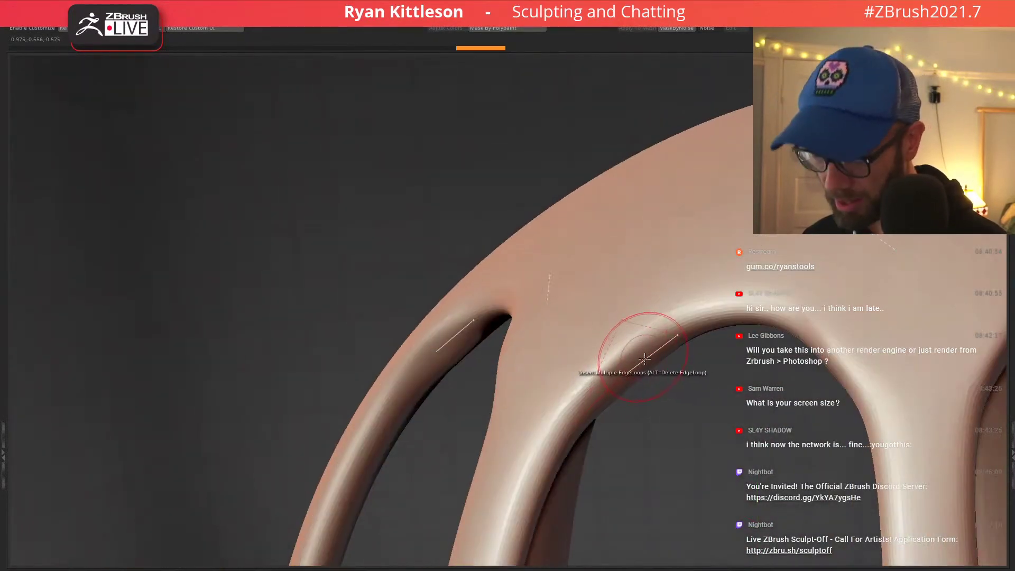
Set the ZModeler point action to Stitch, join two neighbouring points on an arch's rim, and show the polyframe.
key("space")
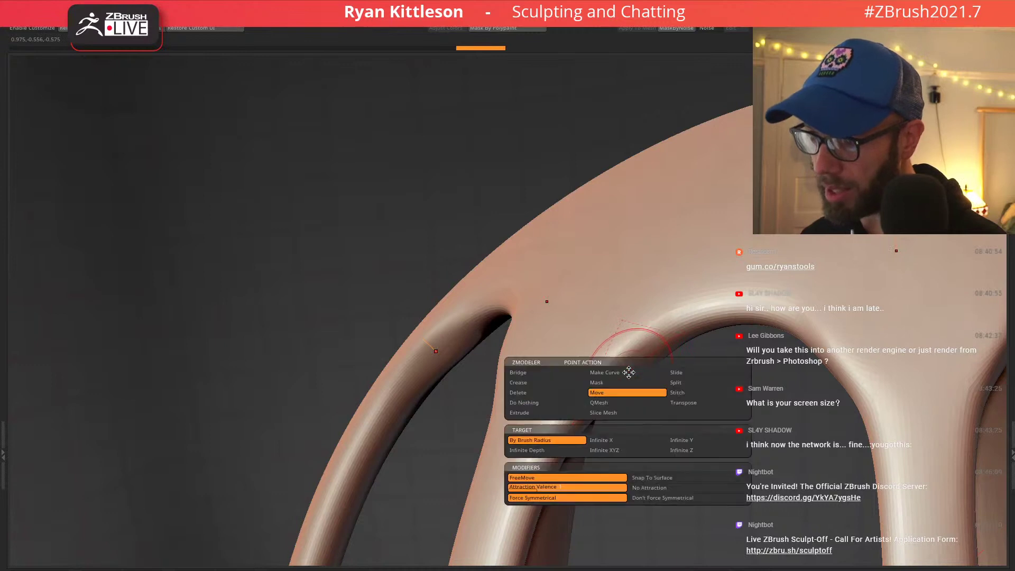
left_click(689, 394)
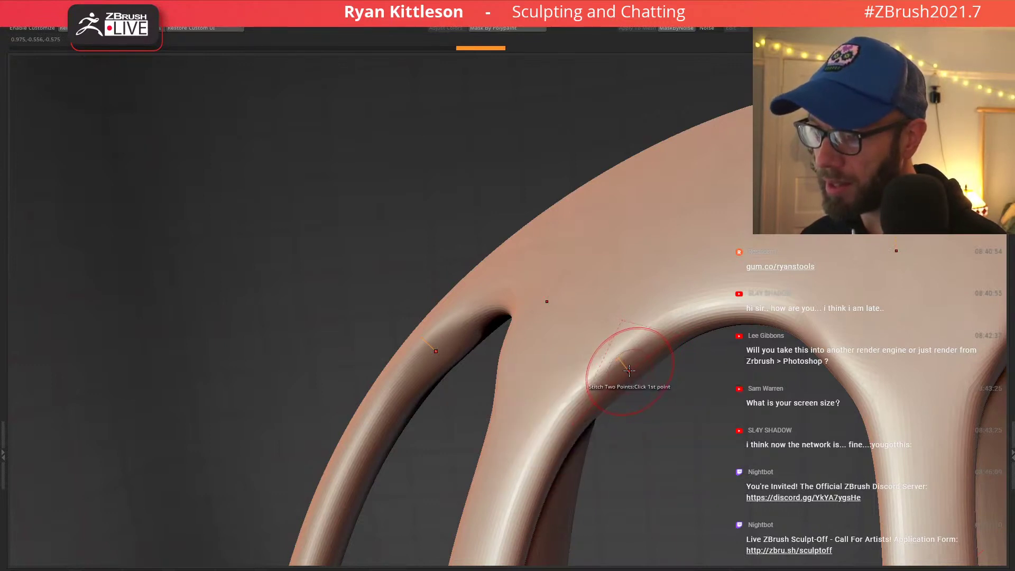
left_click(629, 371)
left_click(573, 422)
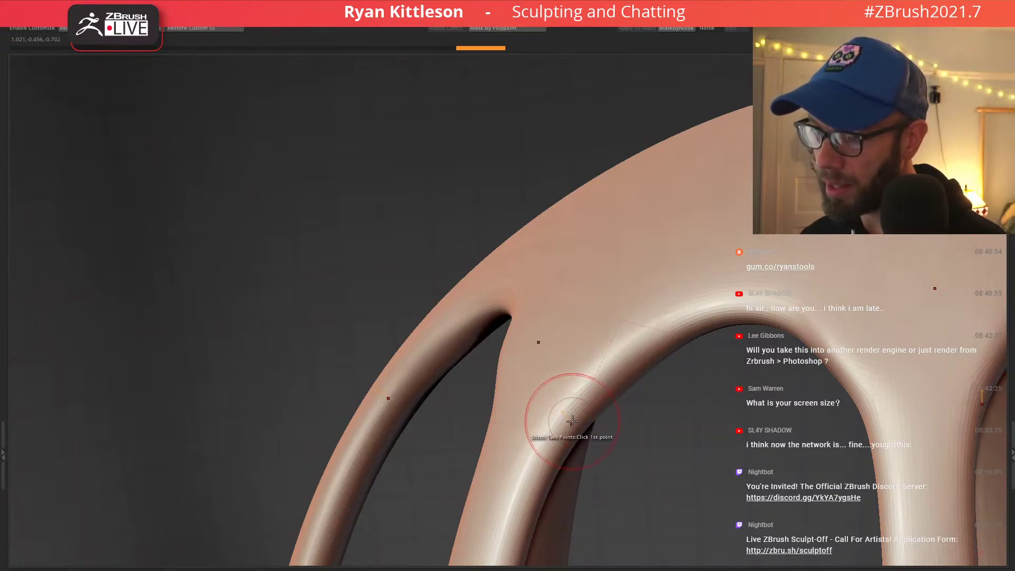
right_click_drag(624, 346, 707, 261)
key("shift+f")
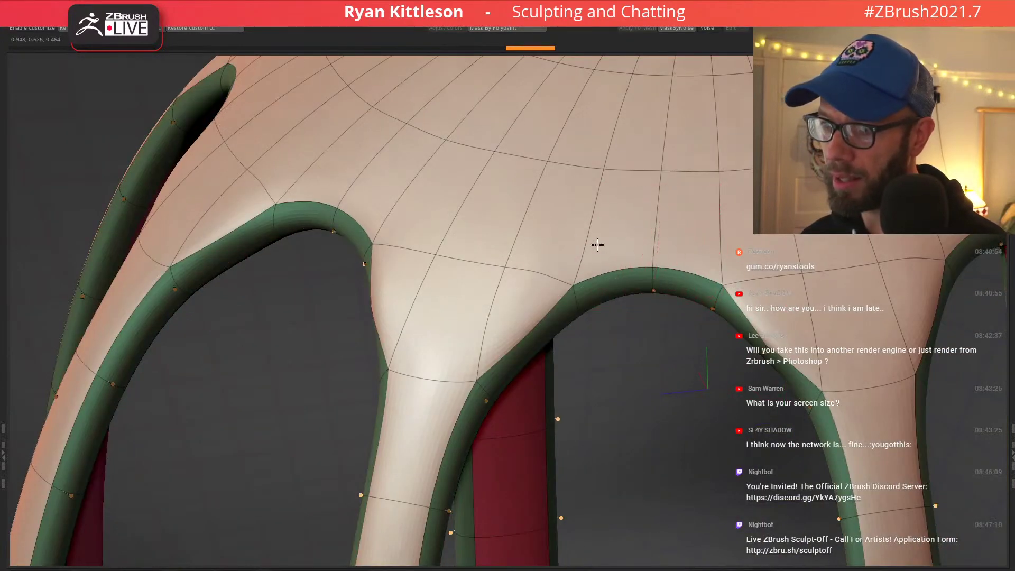
Stitch two neighbouring rim points on the opposite side of the arches, discarding the stray edge loops.
right_click_drag(597, 244, 721, 288)
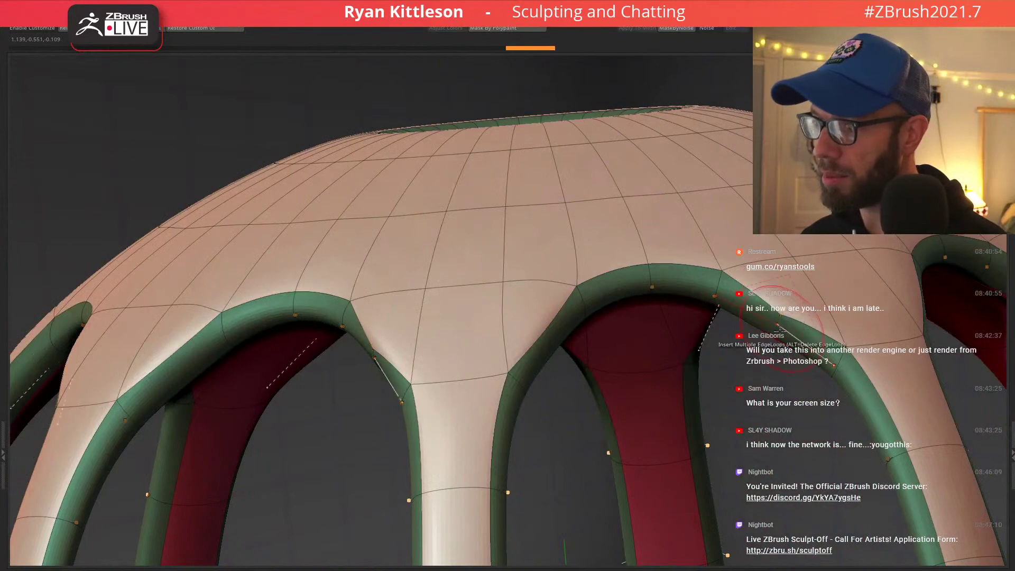
left_click_drag(780, 328, 817, 364)
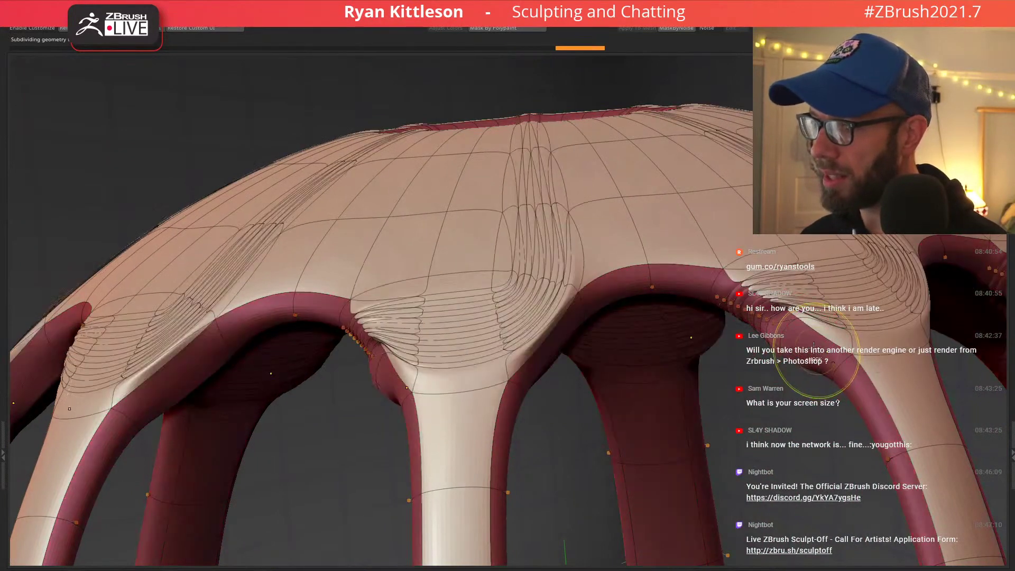
key("ctrl+z")
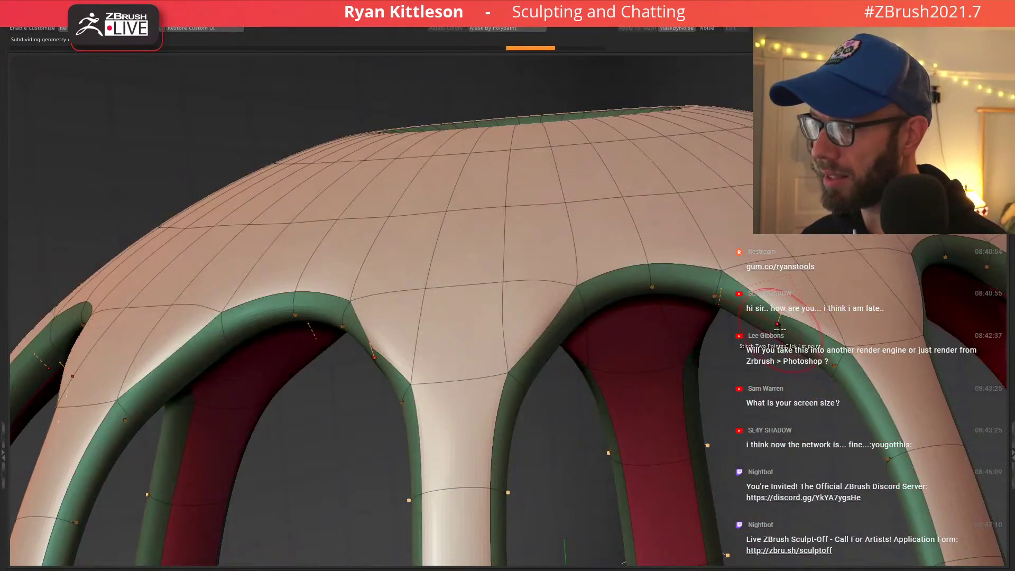
left_click(832, 365)
Examine the frame's smoothed arches and ribs from several angles with the polyframe hidden.
mouse_move(791, 302)
right_mouse_down("ctrl")
mouse_move(777, 267)
mouse_move(740, 334)
right_mouse_up("ctrl")
key("d")
key("shift+f")
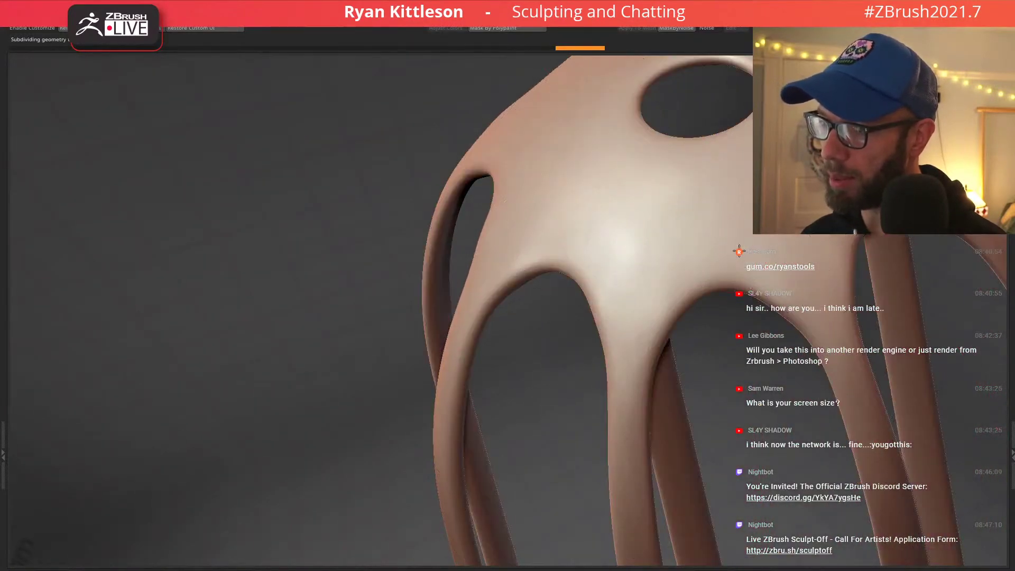
right_click_drag(739, 251, 771, 256)
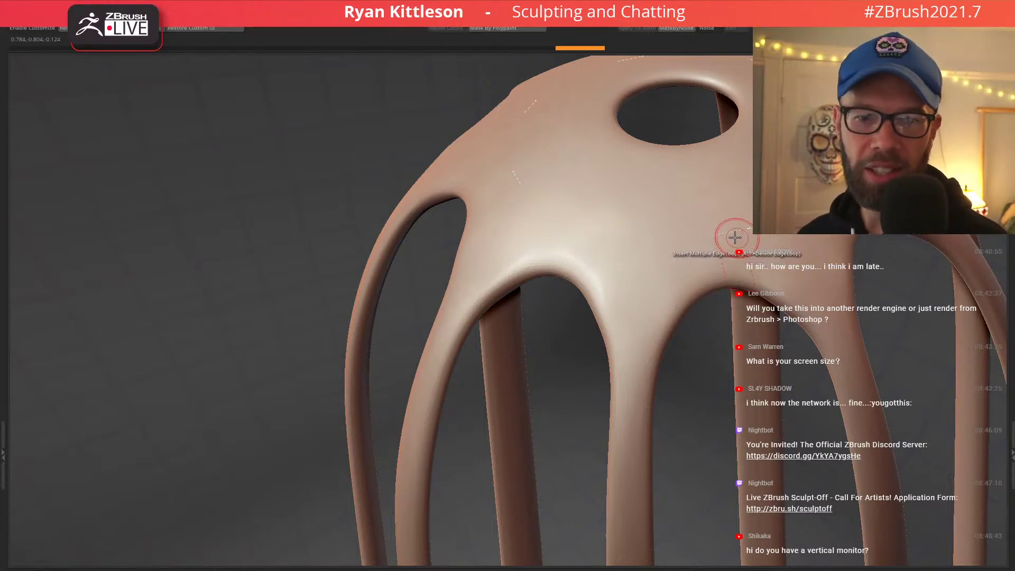
mouse_move(744, 237)
right_mouse_down()
mouse_move(766, 255)
mouse_move(727, 274)
mouse_move(689, 261)
mouse_move(695, 233)
mouse_move(729, 312)
mouse_move(707, 272)
mouse_move(762, 283)
mouse_move(658, 262)
right_mouse_up()
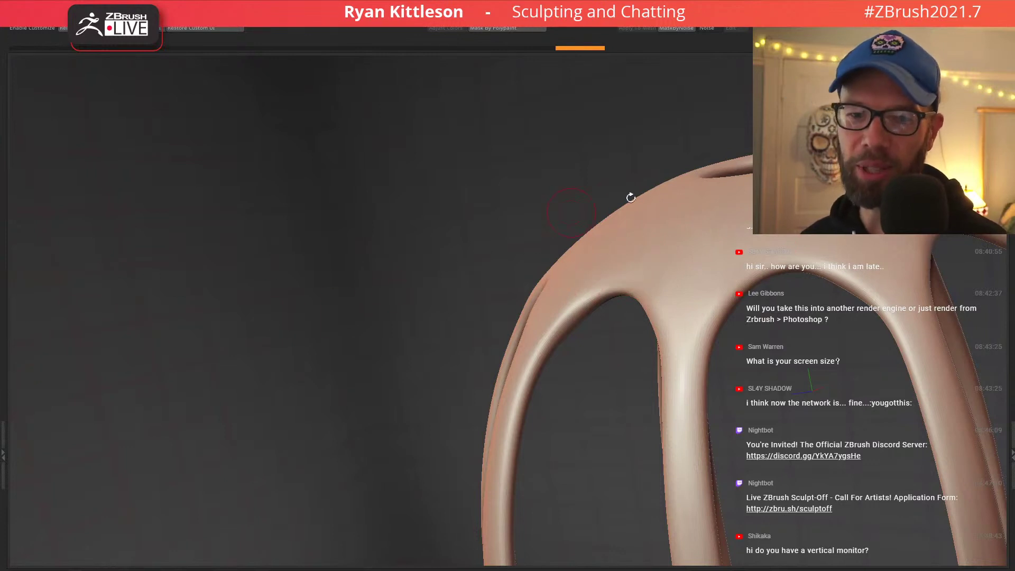
right_click_drag(707, 253, 689, 234, "ctrl")
mouse_move(718, 303)
right_mouse_down("alt")
mouse_move(614, 255)
mouse_move(625, 220)
right_mouse_up("alt")
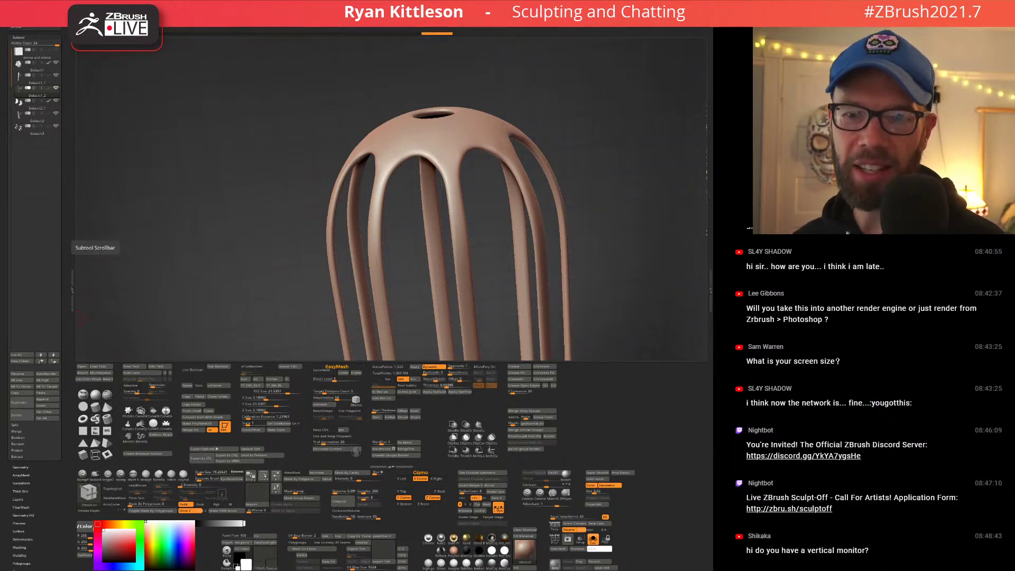
Adjust the frame's Dynamic Thickness Offset and thickness against the inner capsule, with the heads shown.
scroll(15, 256, "up", 5)
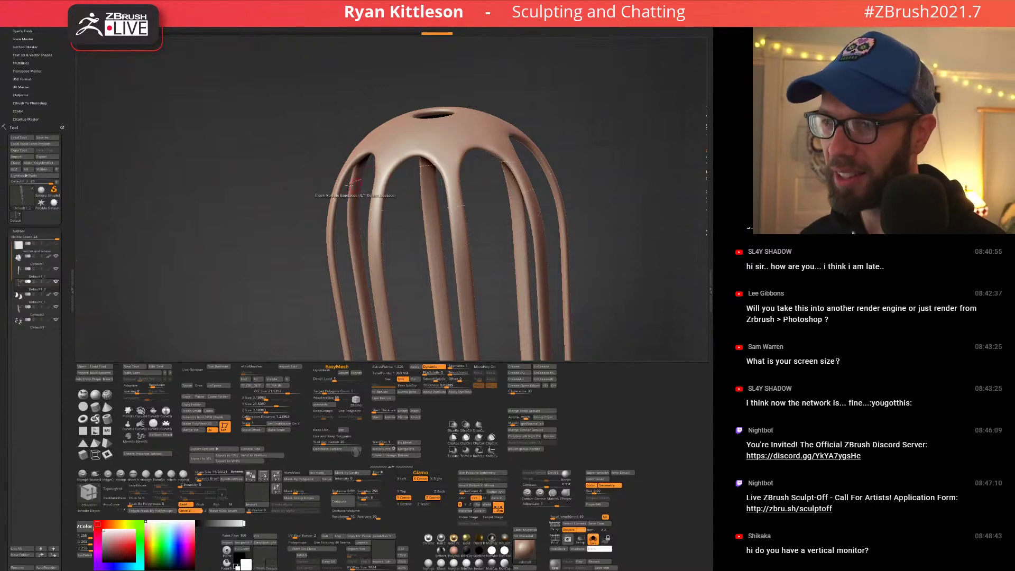
right_click_drag(351, 168, 448, 346)
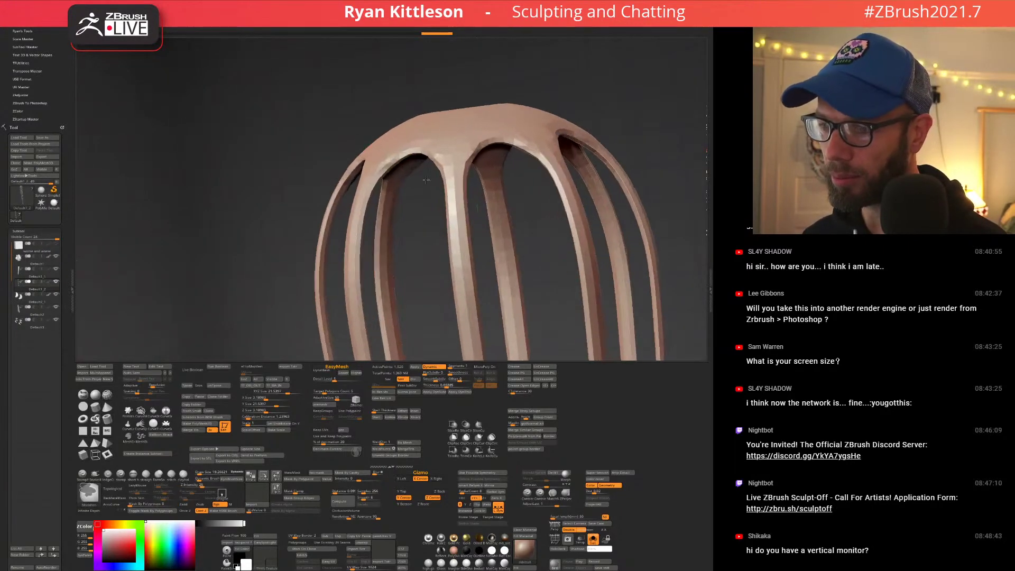
left_click_drag(459, 380, 480, 381)
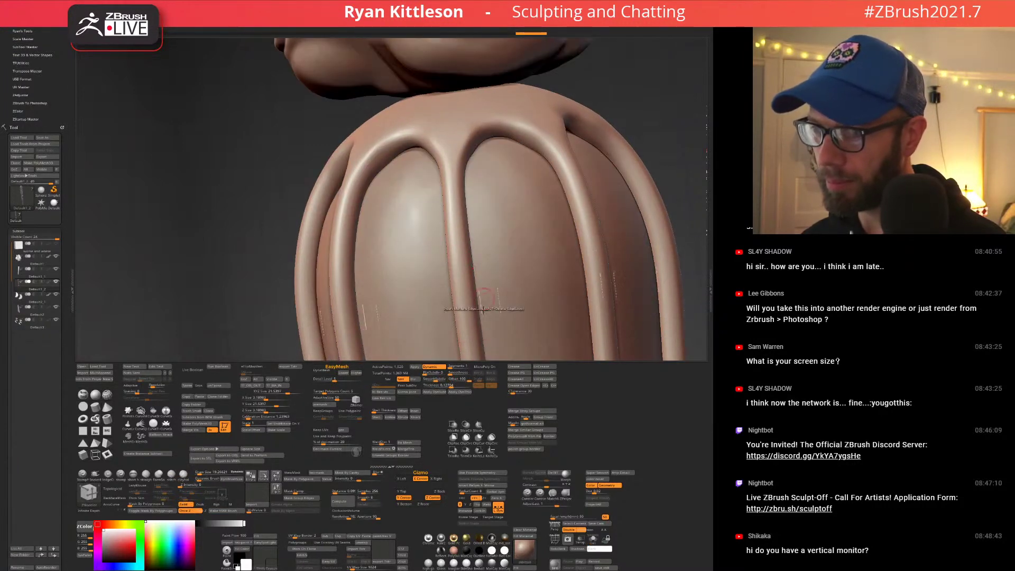
left_click(460, 380)
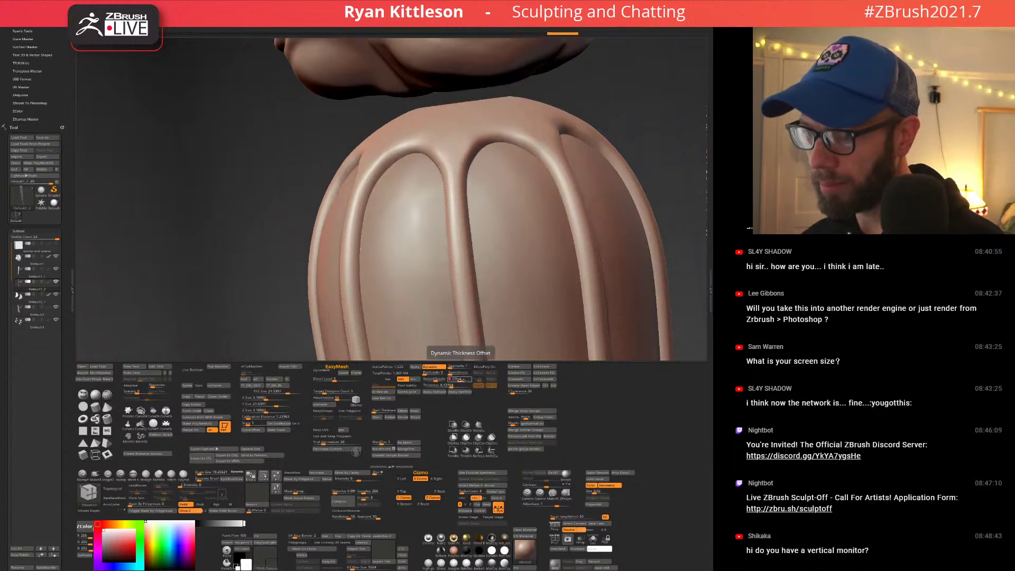
left_click_drag(460, 380, 447, 387)
right_click_drag(442, 208, 443, 207)
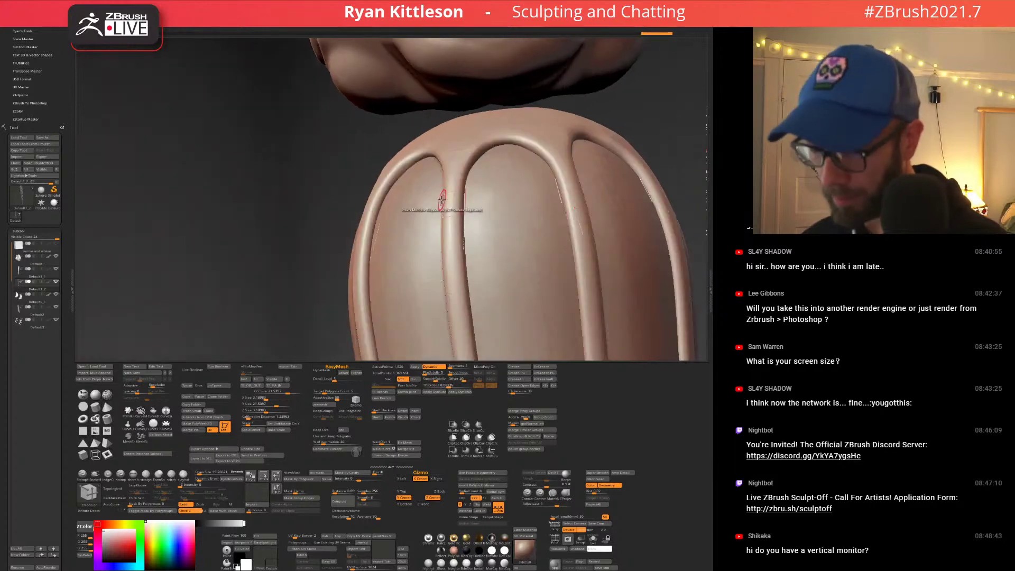
left_click_drag(449, 387, 451, 387)
mouse_move(480, 192)
right_mouse_down()
mouse_move(451, 182)
mouse_move(461, 201)
mouse_move(372, 149)
mouse_move(391, 164)
right_mouse_up()
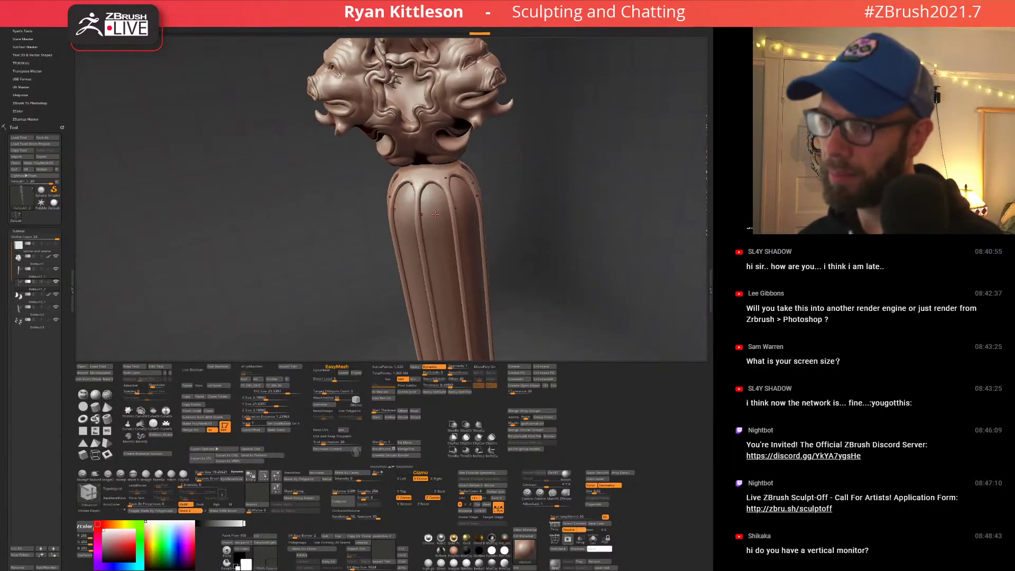
Select and isolate the inner capsule, showing its polygroups with the polyframe on and Dynamic Subdivision off.
left_click(436, 216, "alt")
key("1")
key("alt+s")
key("shift+f")
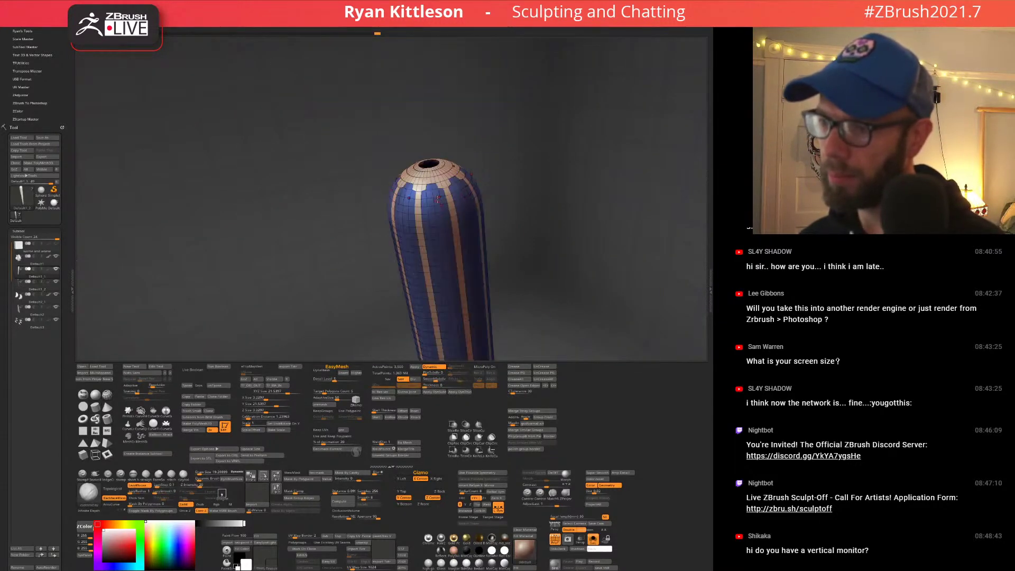
key("alt+s")
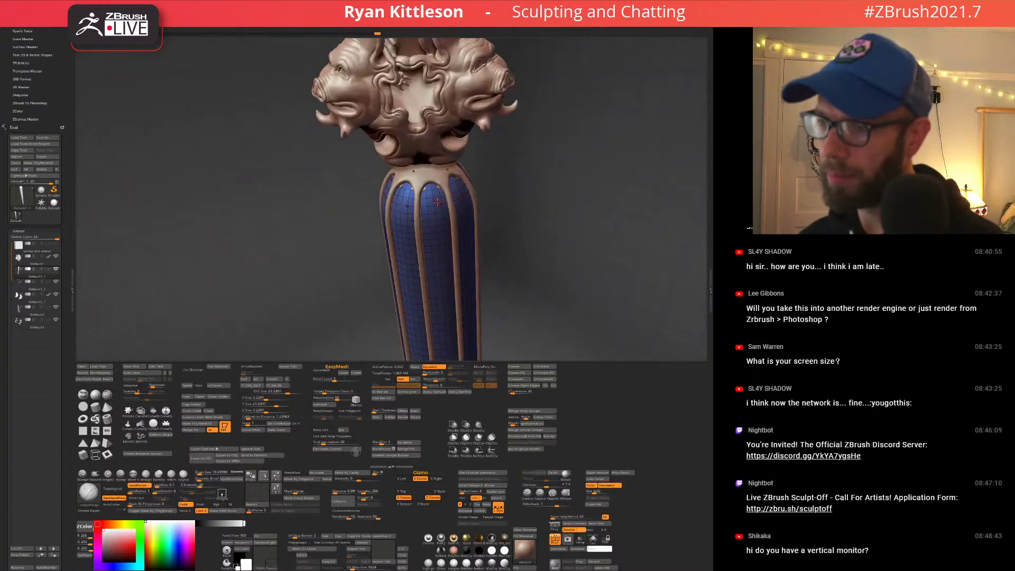
key("alt+s")
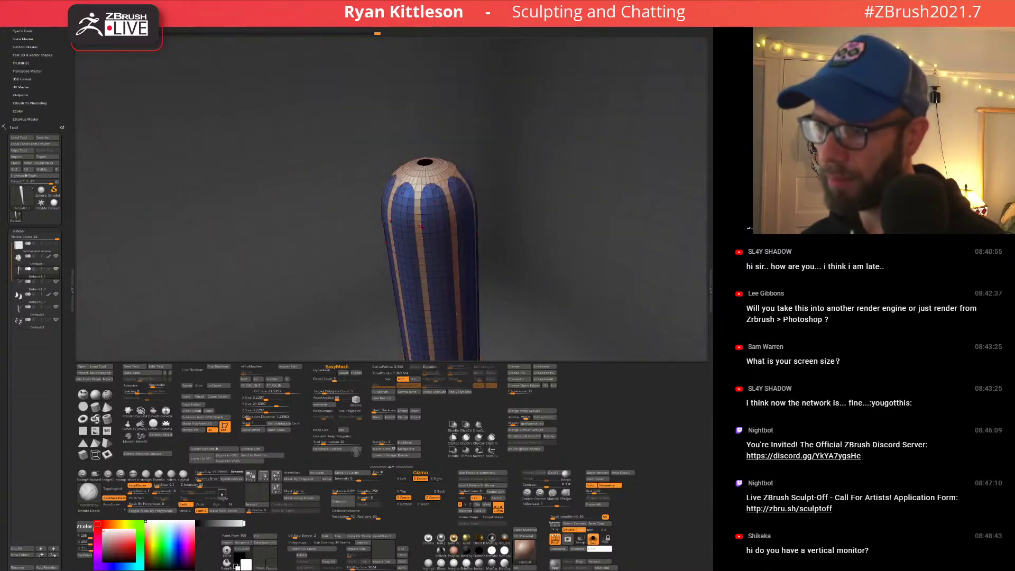
mouse_move(436, 205)
right_mouse_down("ctrl")
mouse_move(455, 213)
mouse_move(447, 219)
mouse_move(432, 185)
right_mouse_up("ctrl")
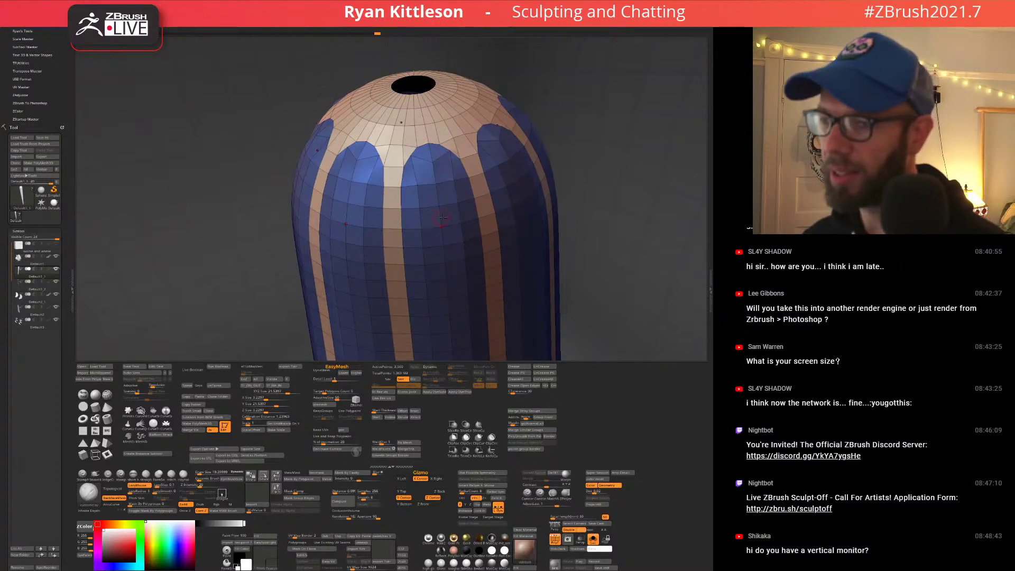
mouse_move(443, 218)
right_mouse_down("ctrl")
mouse_move(390, 182)
mouse_move(423, 186)
mouse_move(412, 204)
mouse_move(432, 241)
mouse_move(464, 246)
mouse_move(438, 221)
right_mouse_up("ctrl")
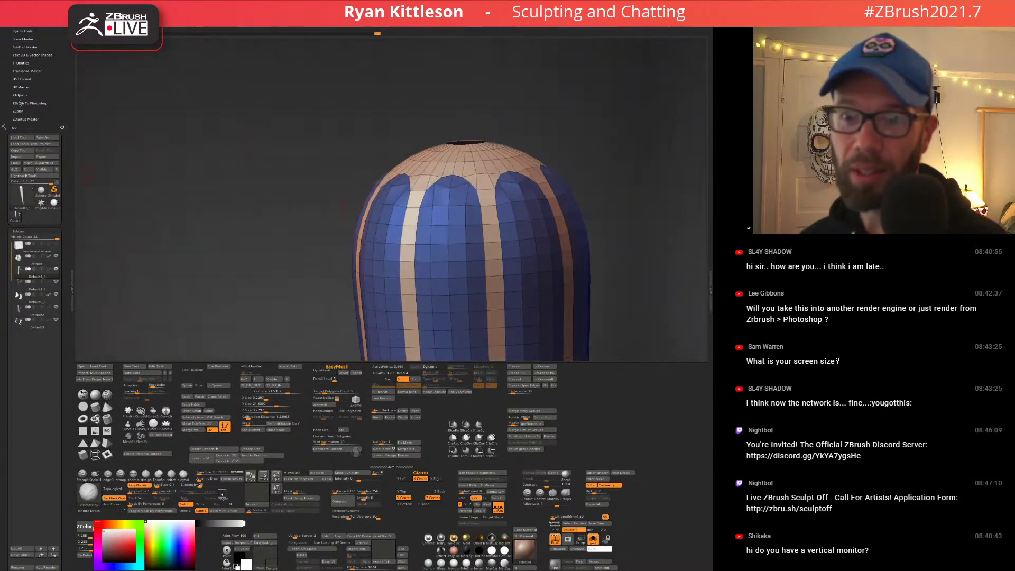
Insert edge loops around the inner capsule's polygroups, following the arched panels and the ribs between them.
scroll(16, 259, "down", 6)
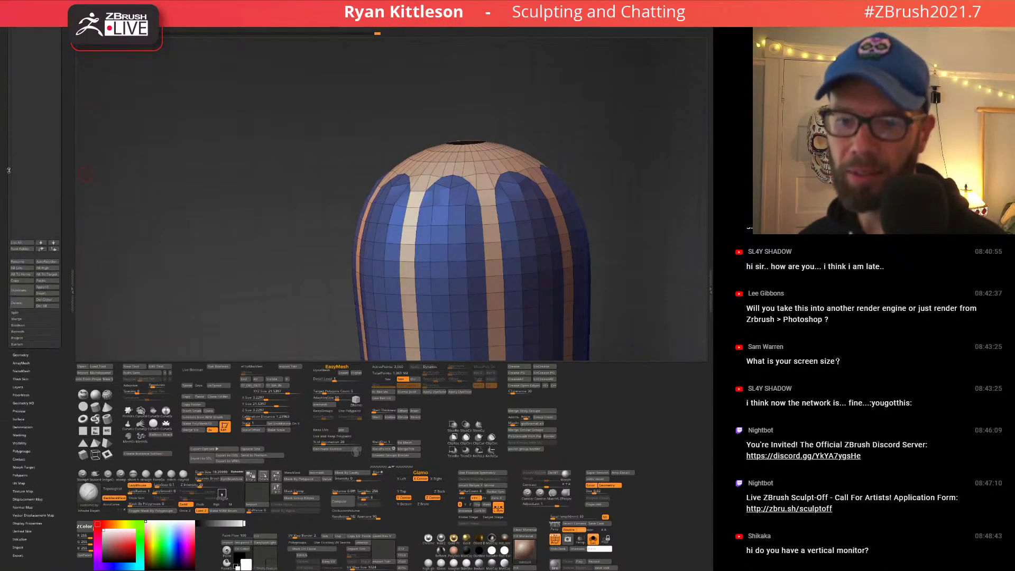
left_click(20, 343)
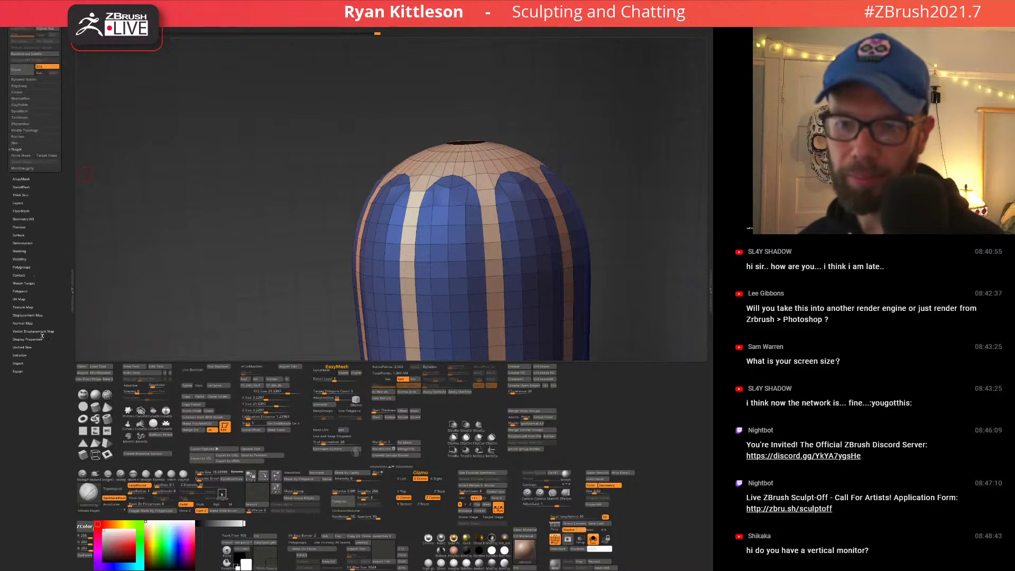
left_click(19, 85)
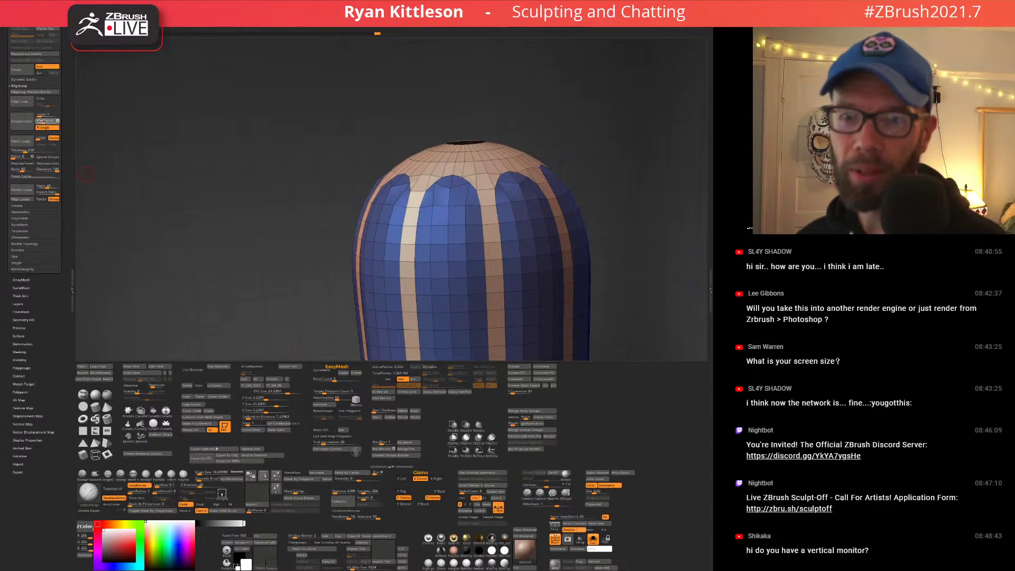
left_click(30, 127)
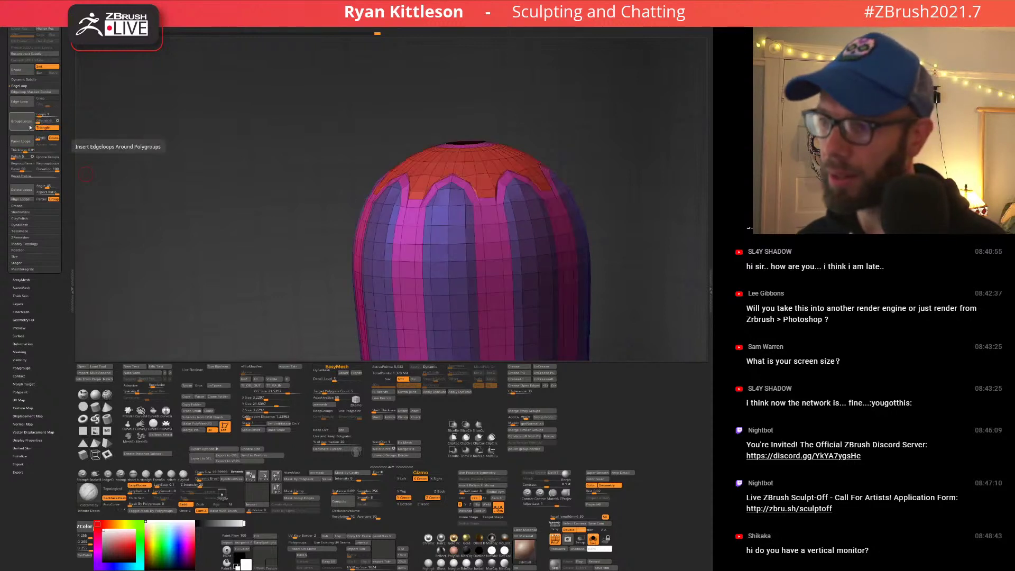
Undo the polygroup edge loops and set the ZModeler brush to Inset with Polygroup All as the target.
key("ctrl+z")
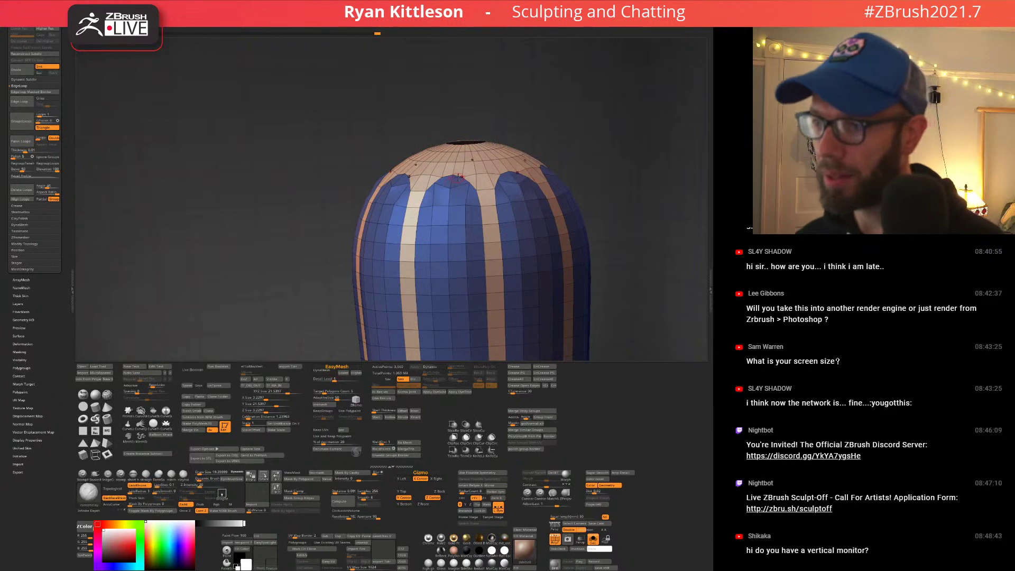
right_click_drag(458, 176, 458, 194)
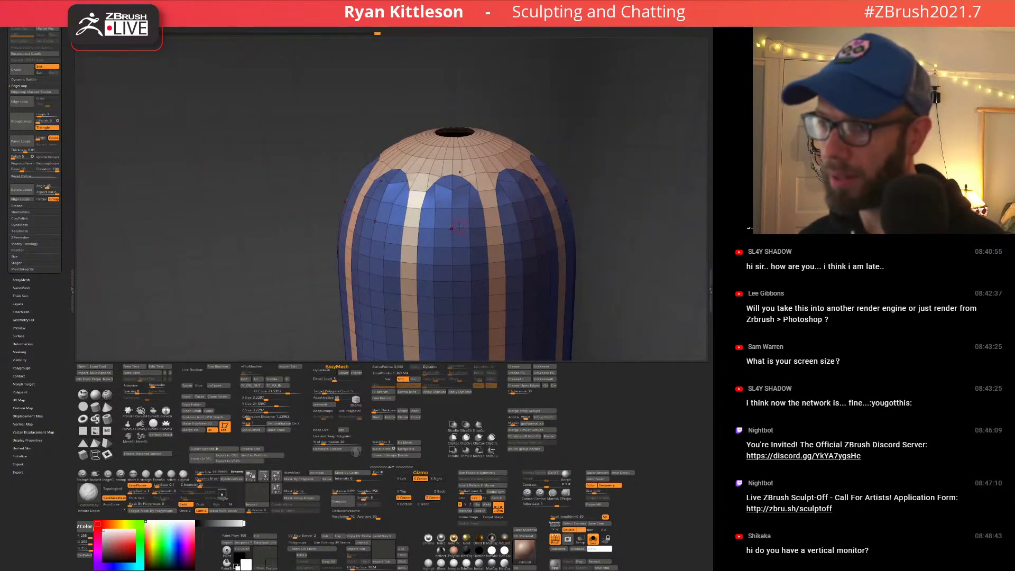
key("b")
key("z")
key("m")
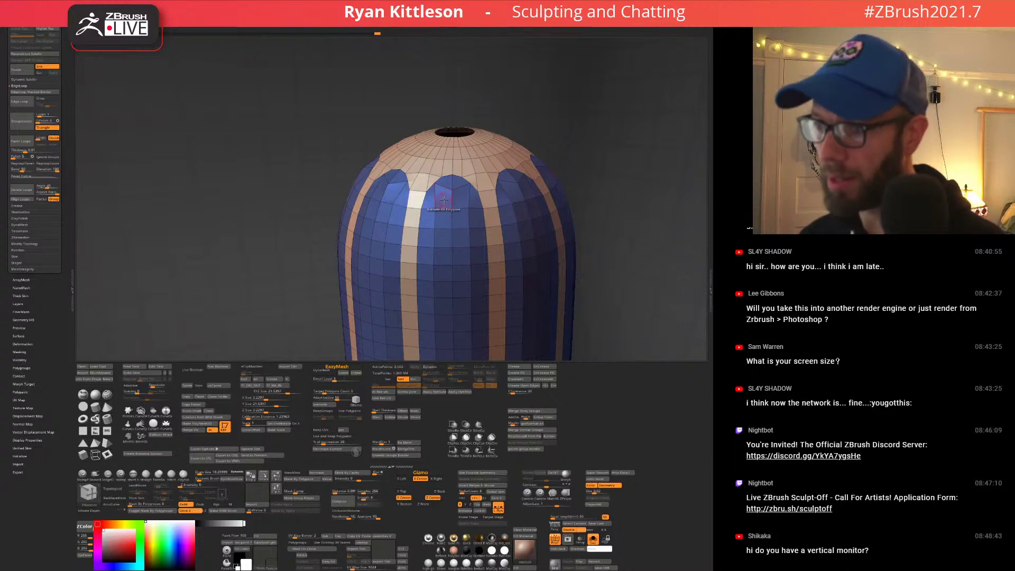
key("space")
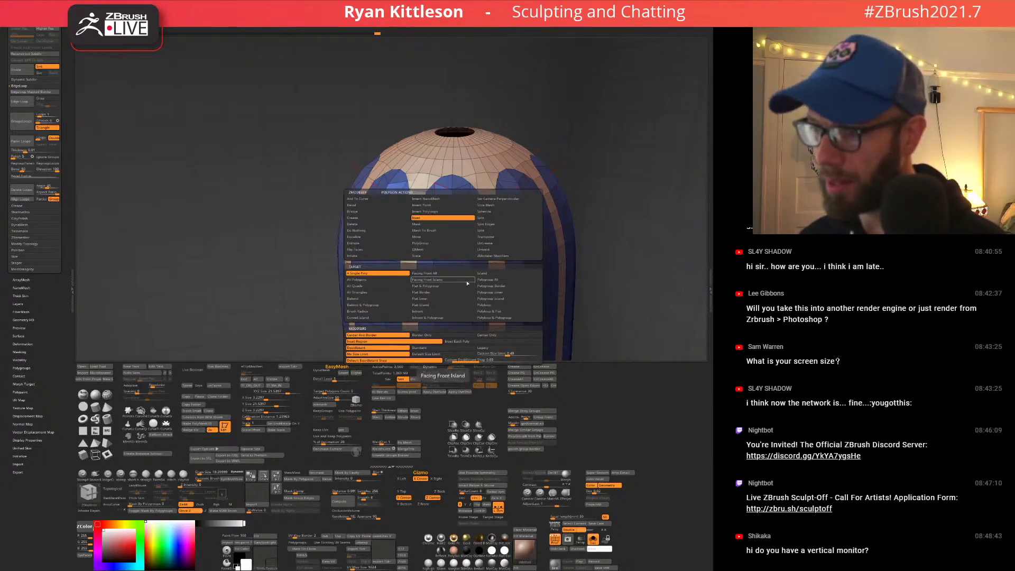
left_click(508, 279)
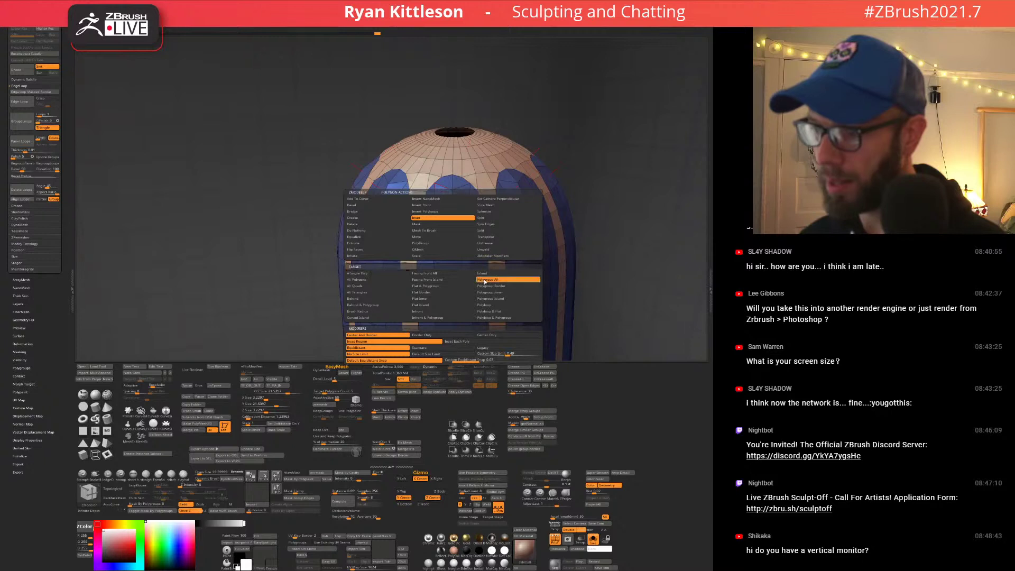
Try the polygroup inset on the inner capsule and compare it with the earlier mesh states.
left_click(445, 341)
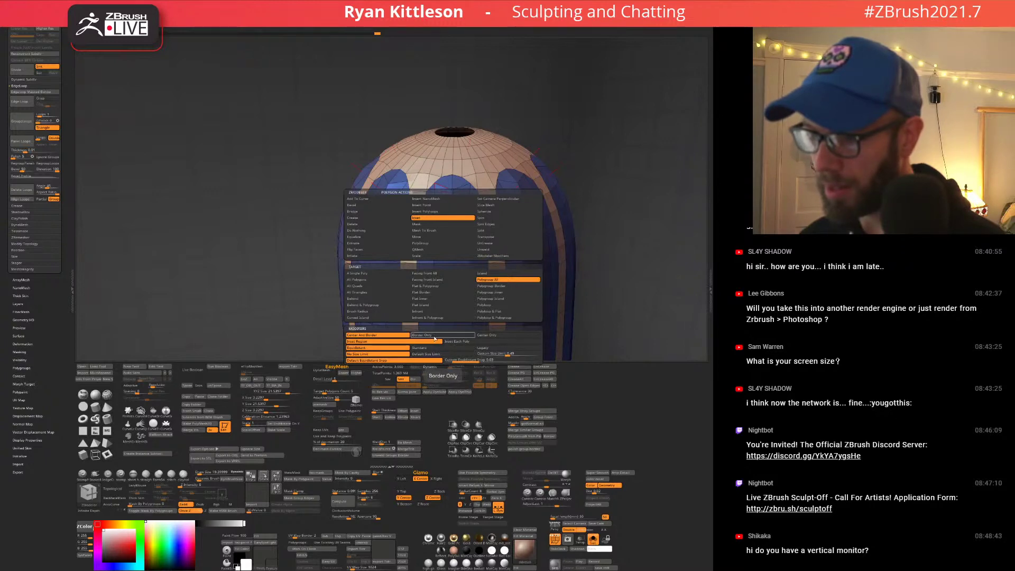
key("ctrl+z")
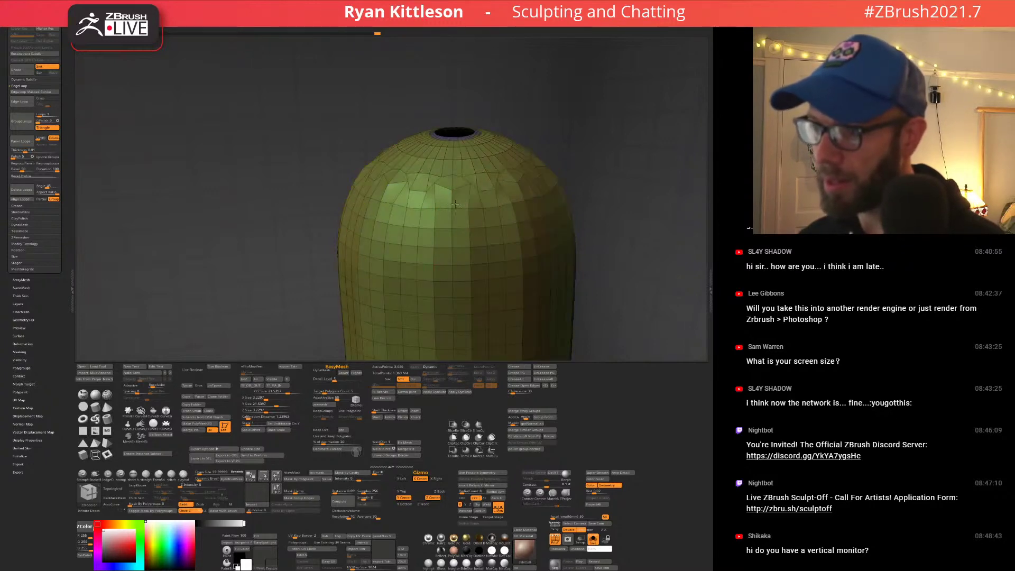
key("ctrl+shift+z")
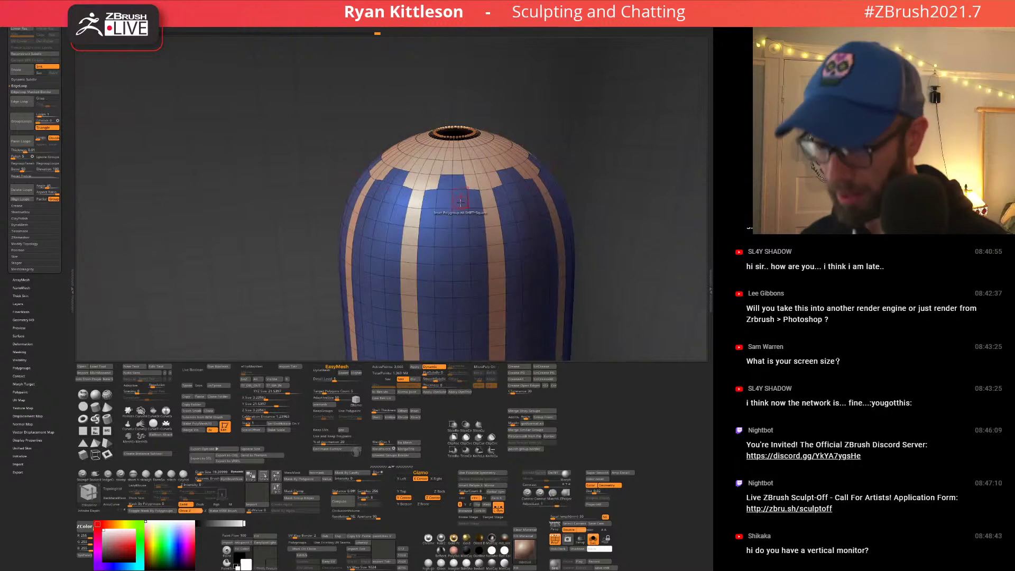
key("shift")
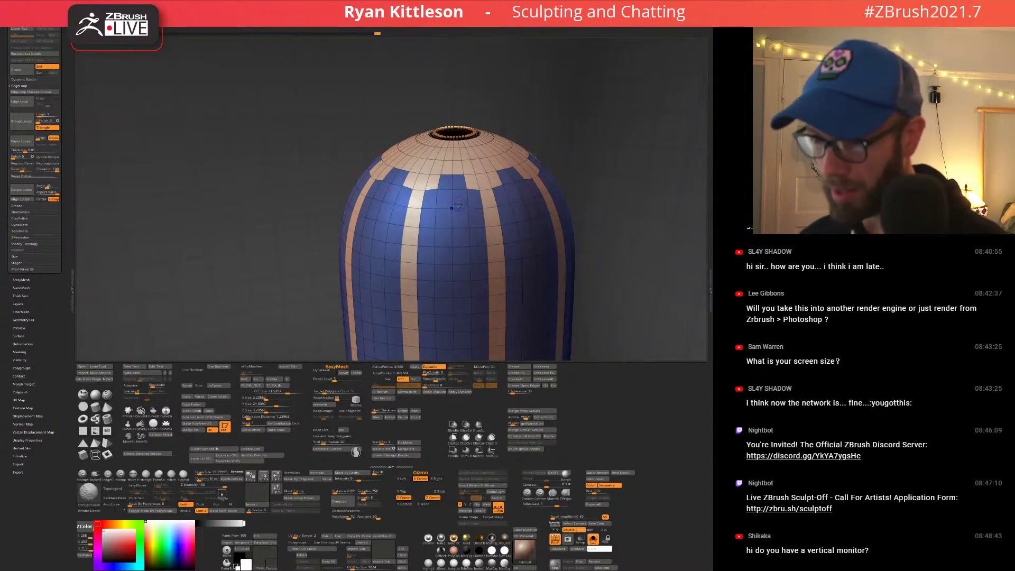
key("shift+d")
key("ctrl+z")
key("ctrl+z")
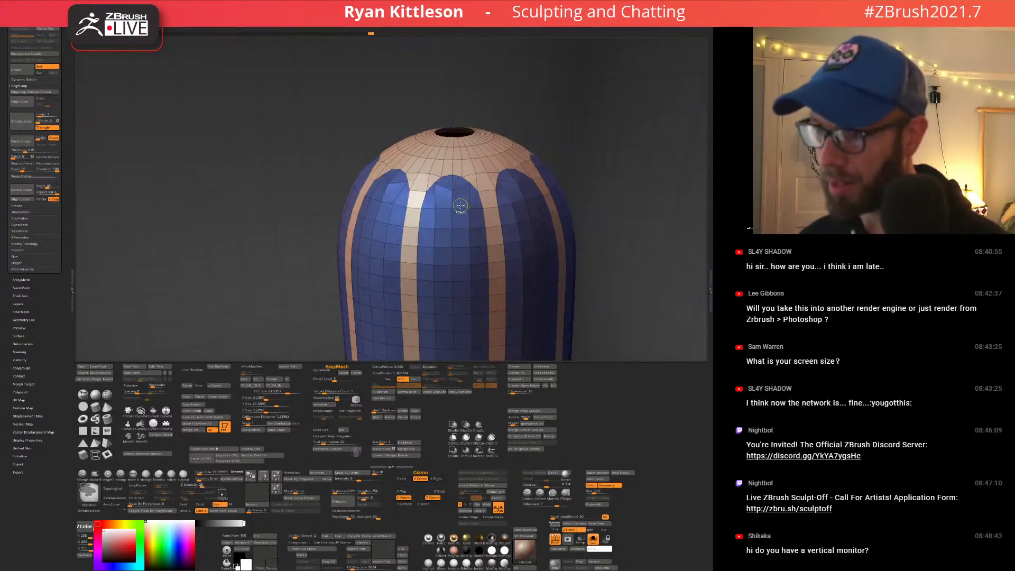
key("ctrl+w")
key("ctrl+z")
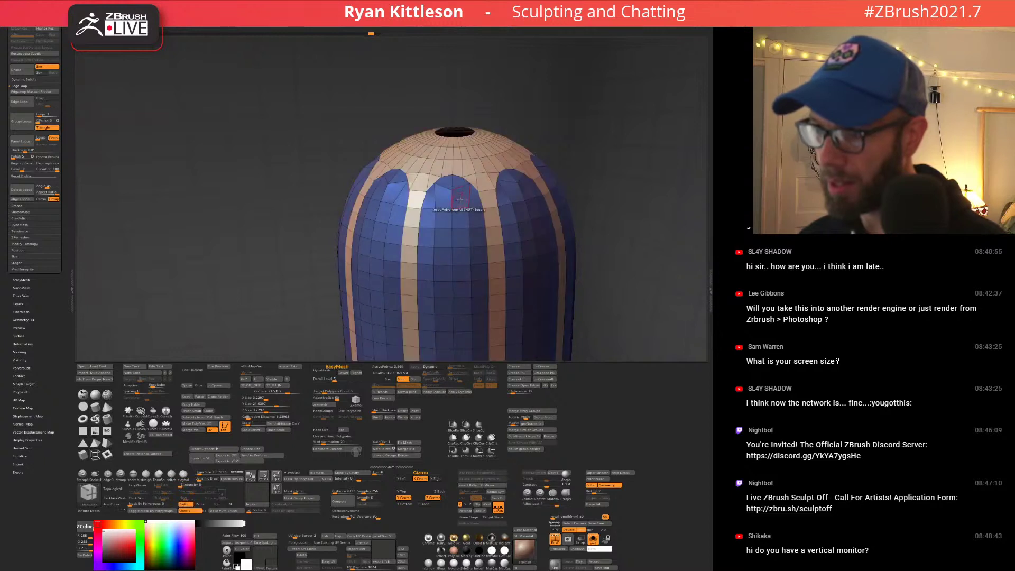
Switch the Inset modifier to Standard and test it on the capsule's polygroups, keeping Polygroup All as the target.
key("space")
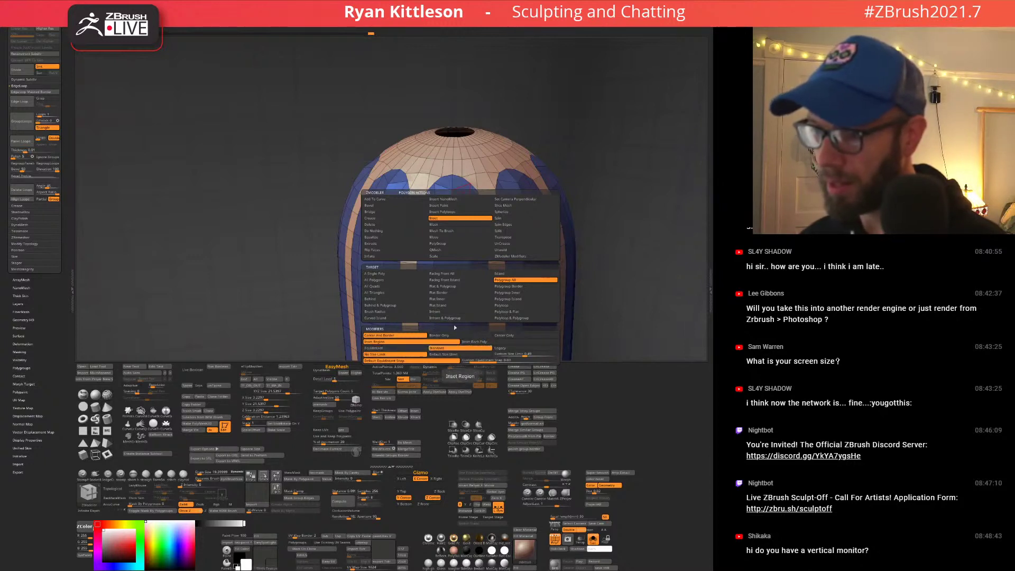
left_click(457, 350)
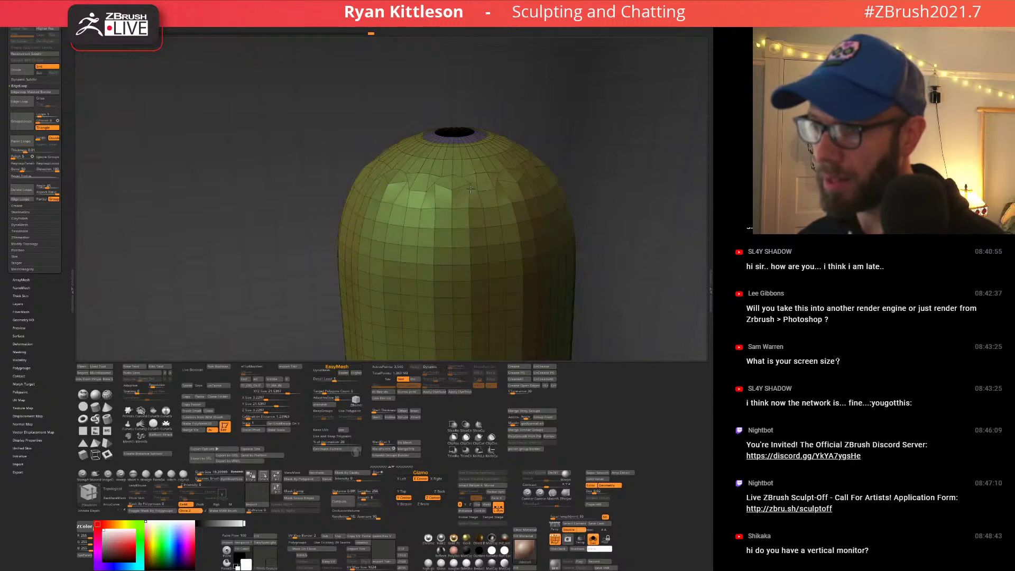
key("space")
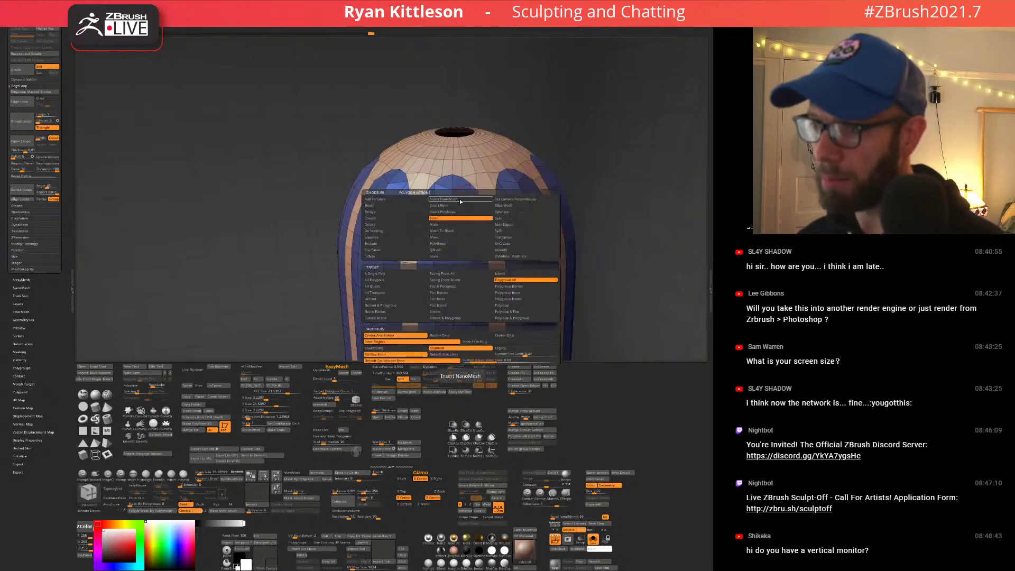
left_click(513, 283)
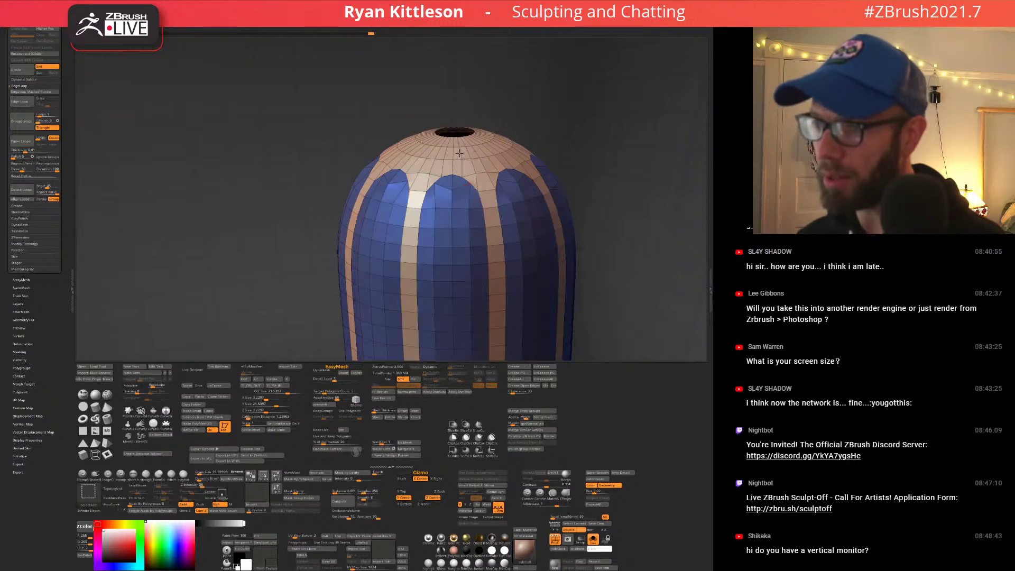
Isolate the capsule's cap and ribs, assign them a new polygroup, and show the whole capsule again.
left_click(459, 152, "ctrl+shift")
key("ctrl+w")
left_click(552, 126, "ctrl+shift")
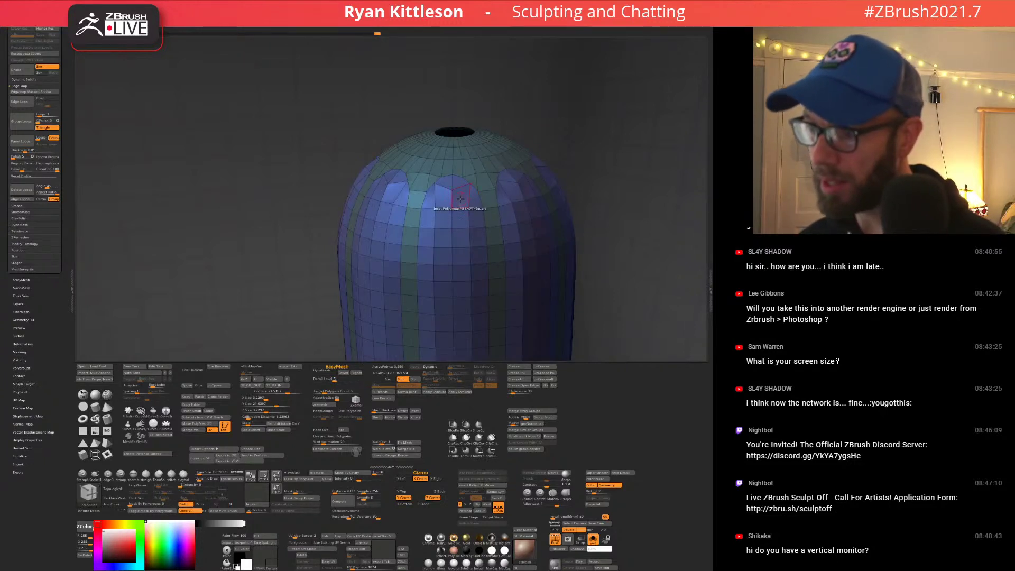
key("ctrl+z")
key("ctrl+z")
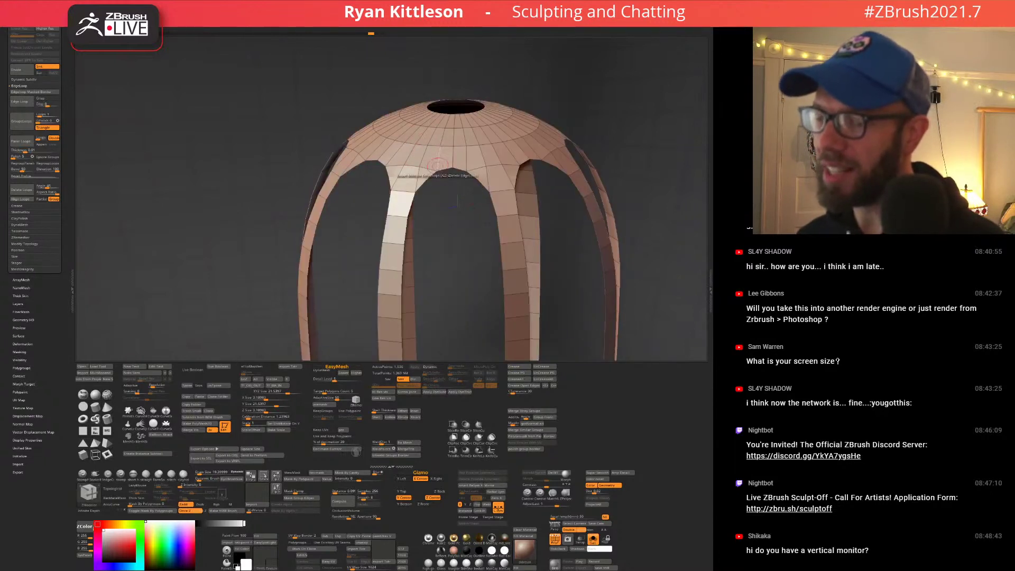
key("ctrl+shift+z")
key("ctrl+shift+z")
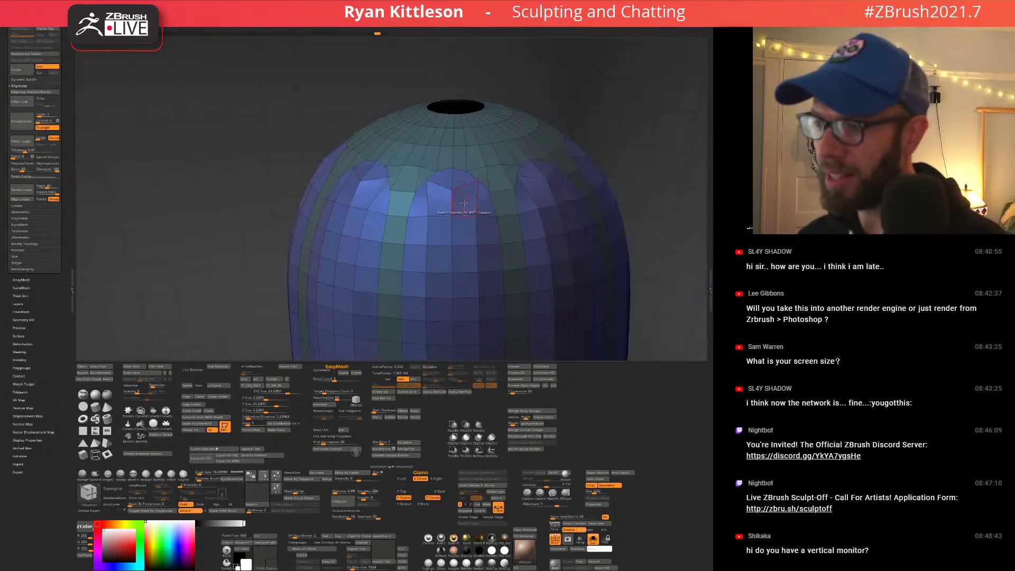
Try insetting all the arched panels on the regrouped capsule.
left_click_drag(466, 204, 462, 206)
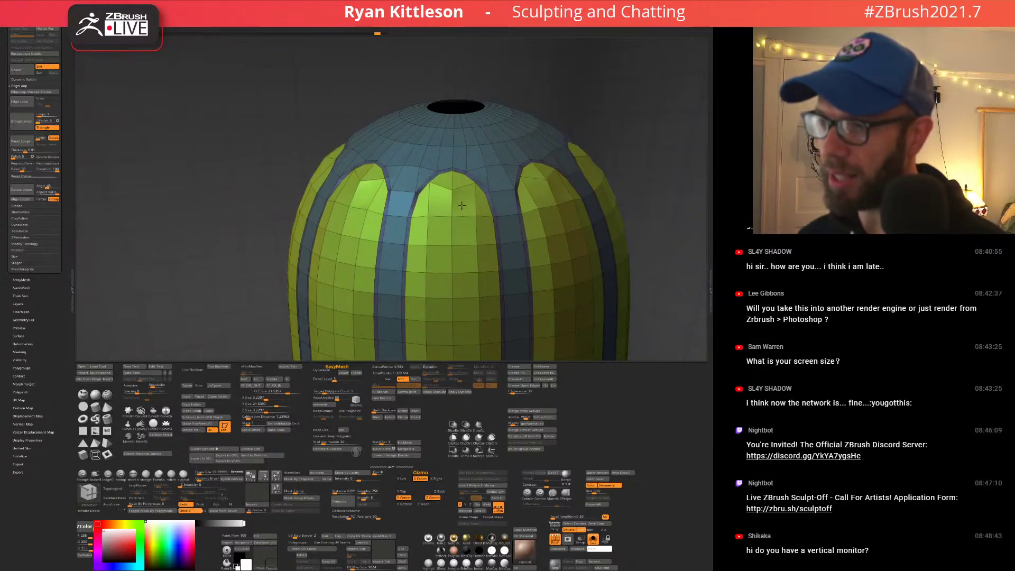
left_click(513, 189)
key("ctrl+z")
right_click_drag(481, 189, 482, 241, "ctrl")
key("ctrl+z")
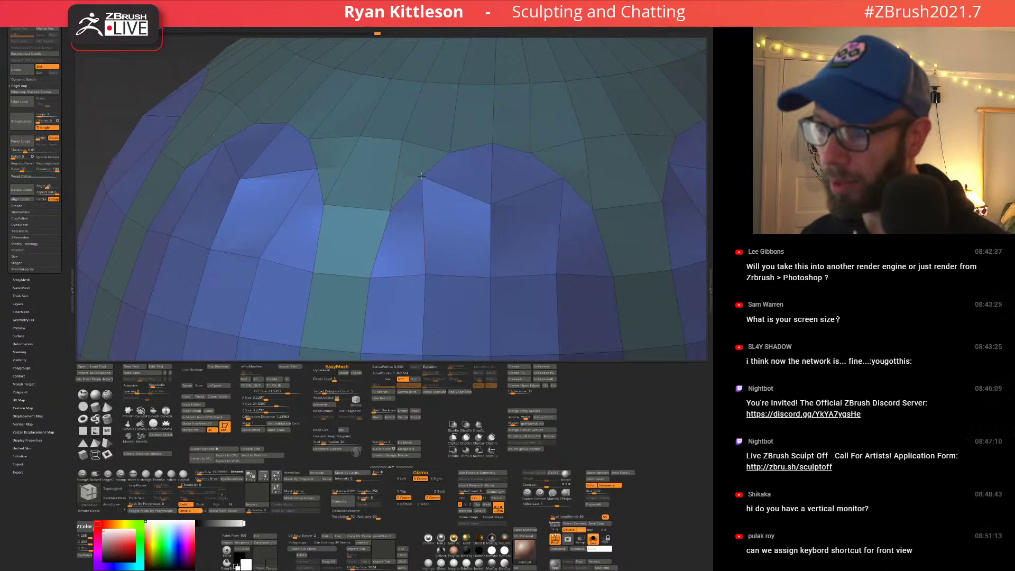
Merge the stray points inside both shoulders of each panel's arch into the neighbouring points on the arch outline.
left_click_drag(422, 176, 389, 211)
left_click(324, 204)
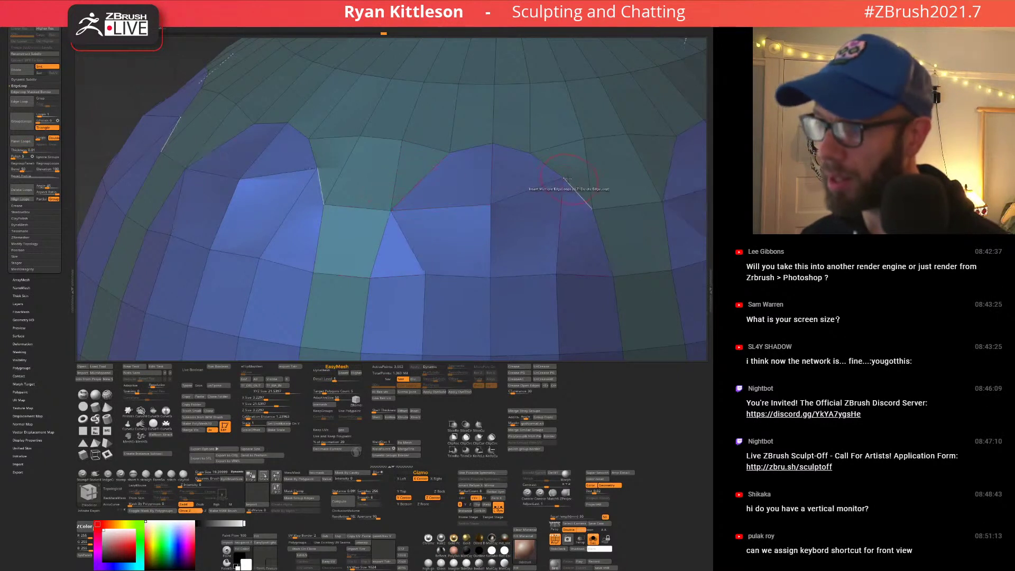
left_click(592, 211)
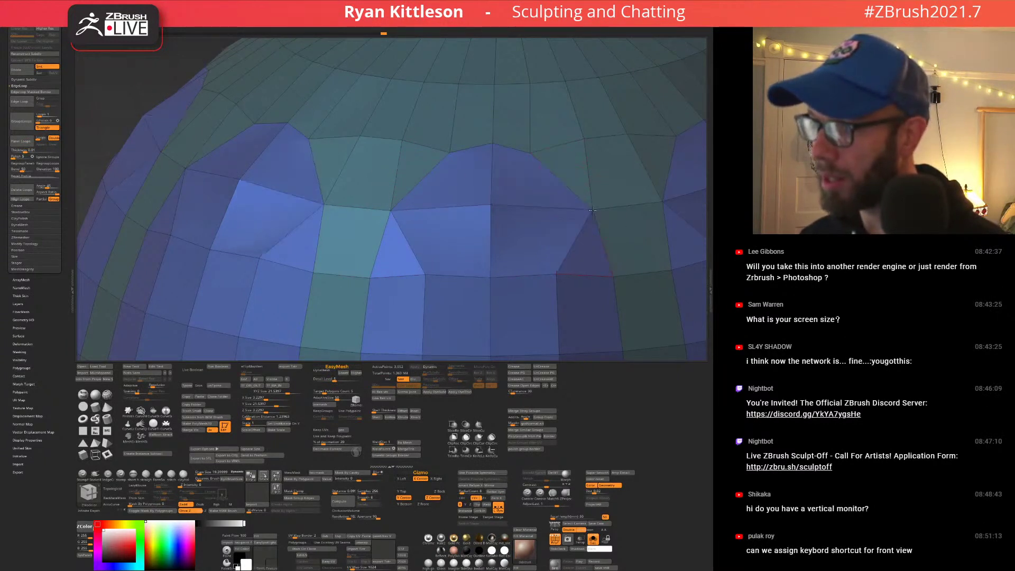
right_click_drag(534, 210, 487, 220, "ctrl")
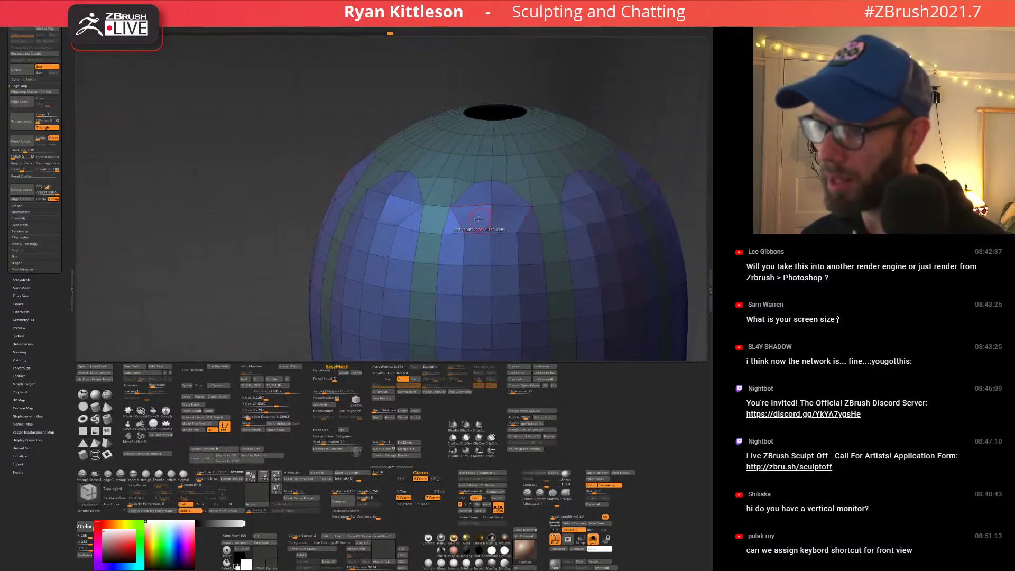
Inset all the arched panels to form a narrow border band, checking the result with Dynamic Subdivision and the polyframe toggled.
left_click_drag(476, 217, 471, 222)
key("d")
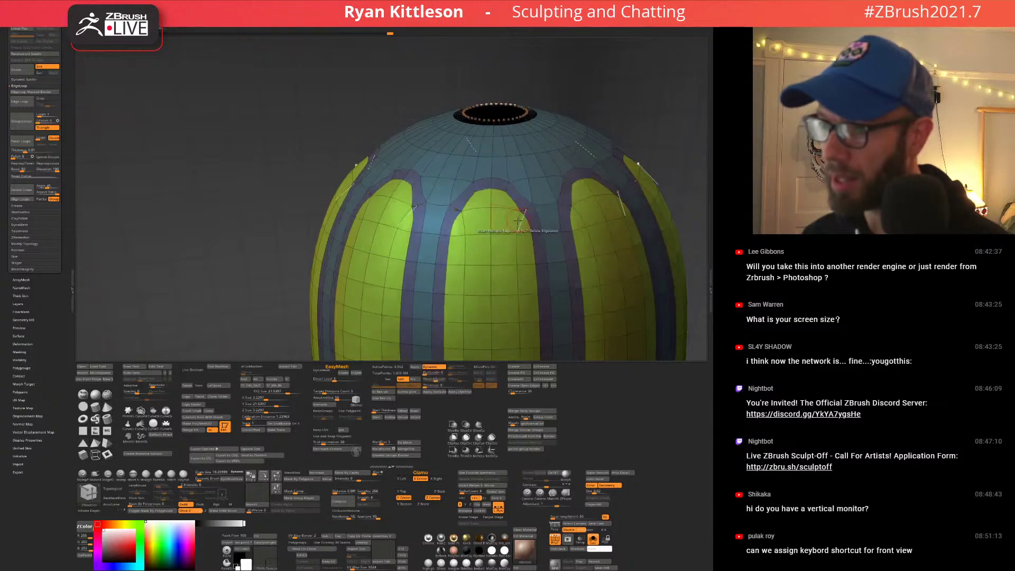
key("shift+d")
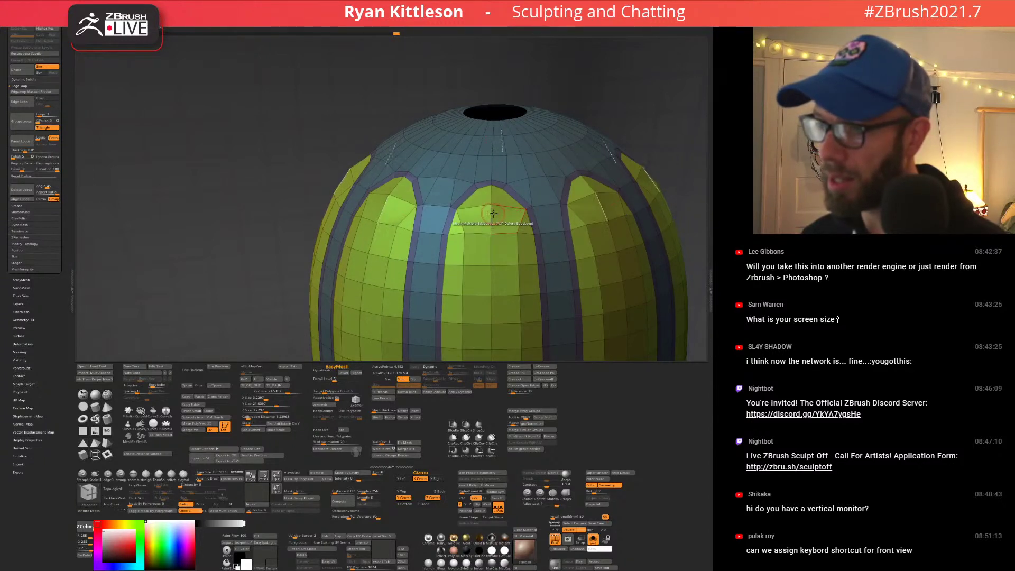
scroll(509, 217, "down", 5)
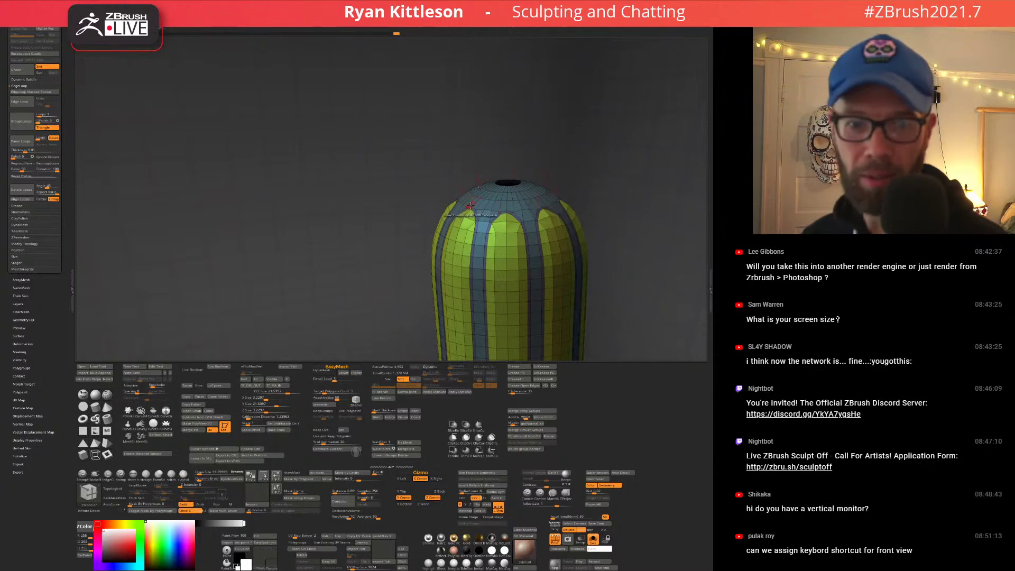
key("shift+f")
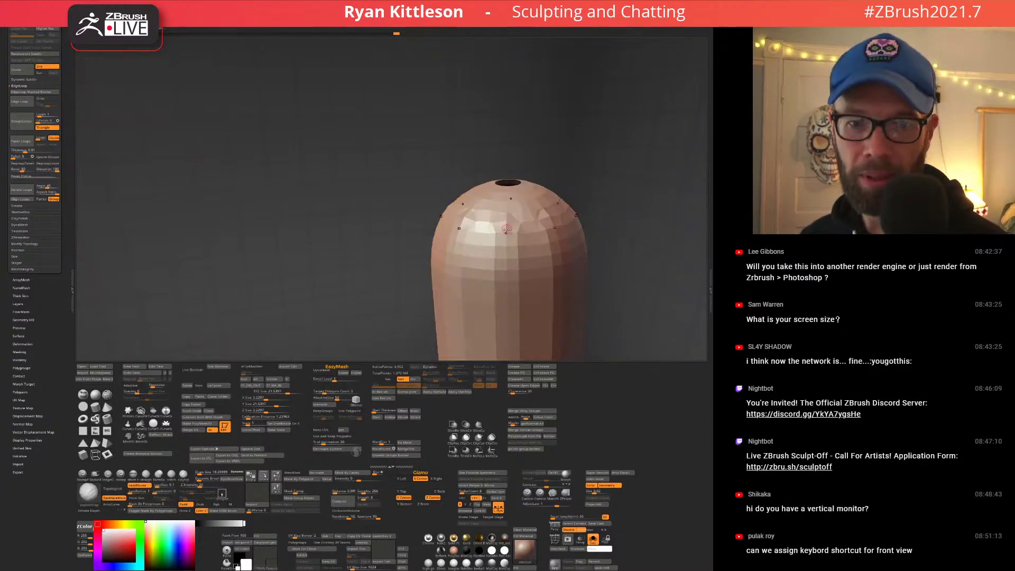
right_click_drag(507, 230, 464, 220, "ctrl")
Turn on Dynamic Subdivision, isolate the arched panels' polygroup, and expand the panels slightly outward with the Gizmo.
key("d")
key("shift+f")
key("alt+s")
key("w")
key("alt+s")
key("q")
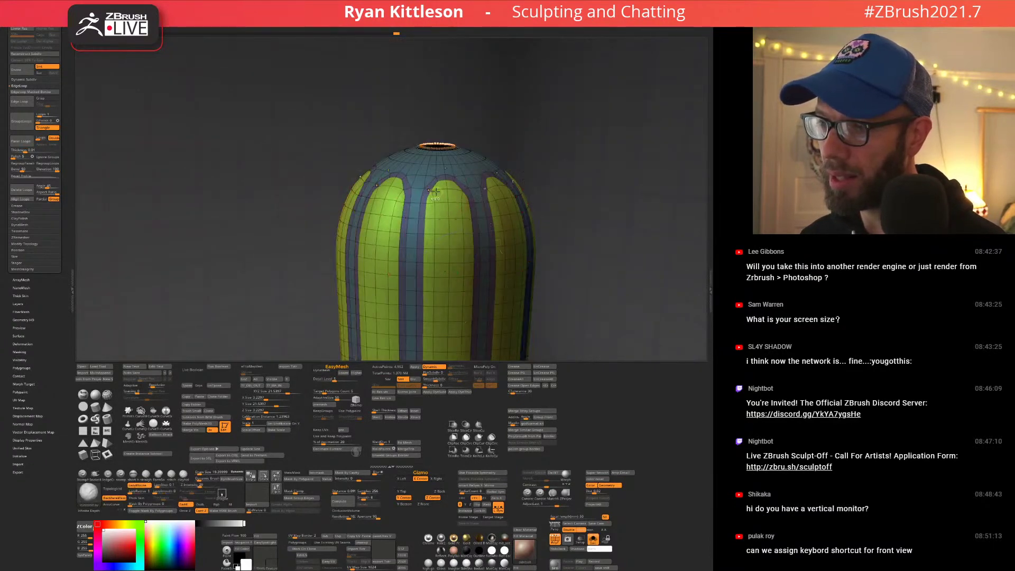
left_click(435, 192, "ctrl+shift")
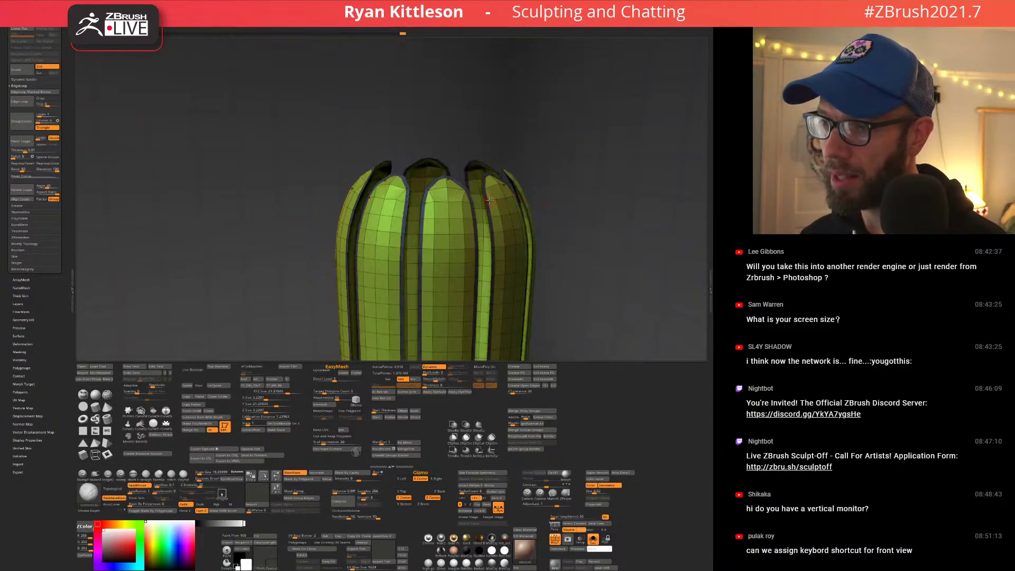
key("w")
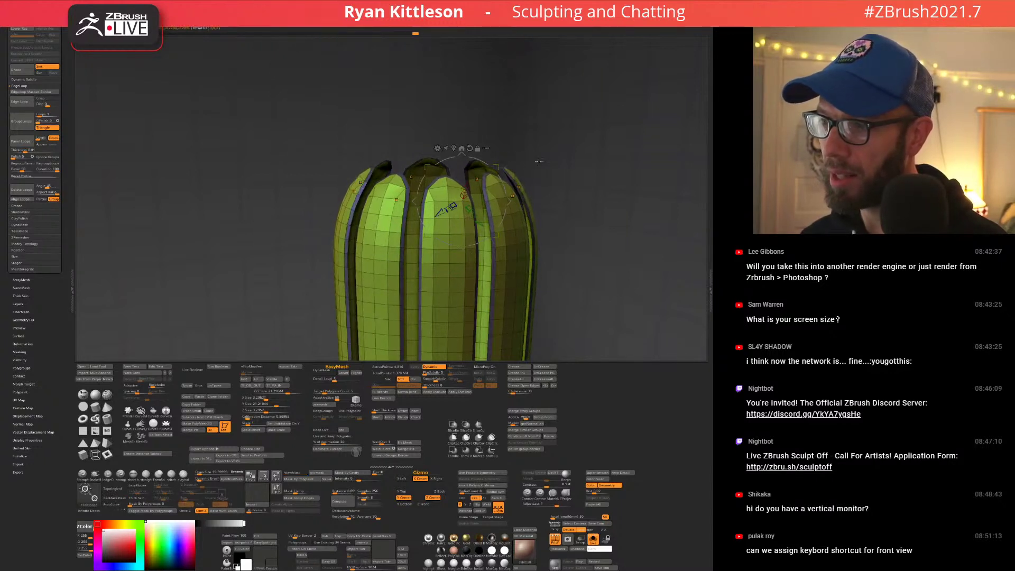
Examine the panels within the ribbed frame and below the heads from near and far, with the polyframe hidden.
key("shift+f")
key("q")
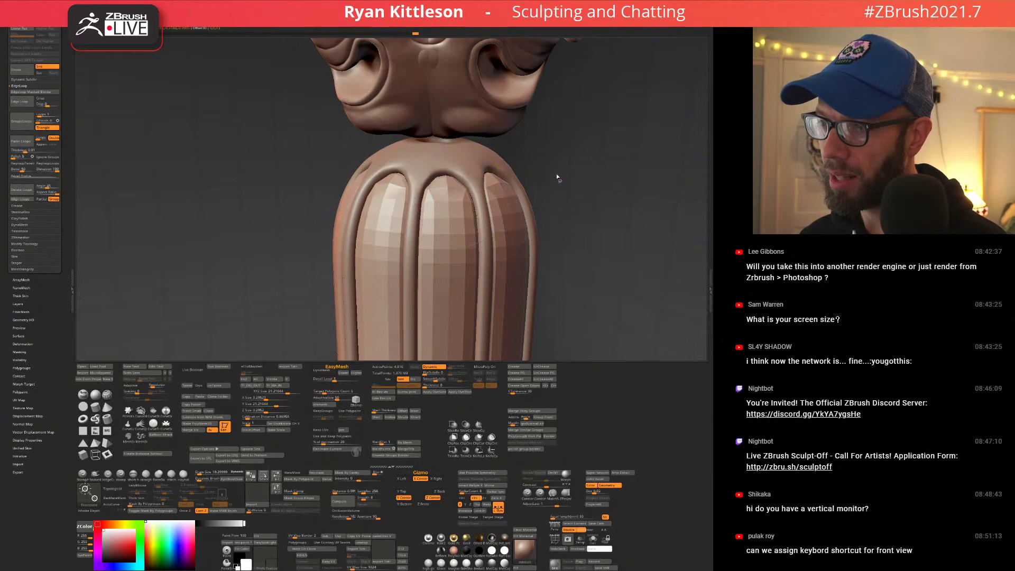
left_click_drag(529, 188, 486, 206)
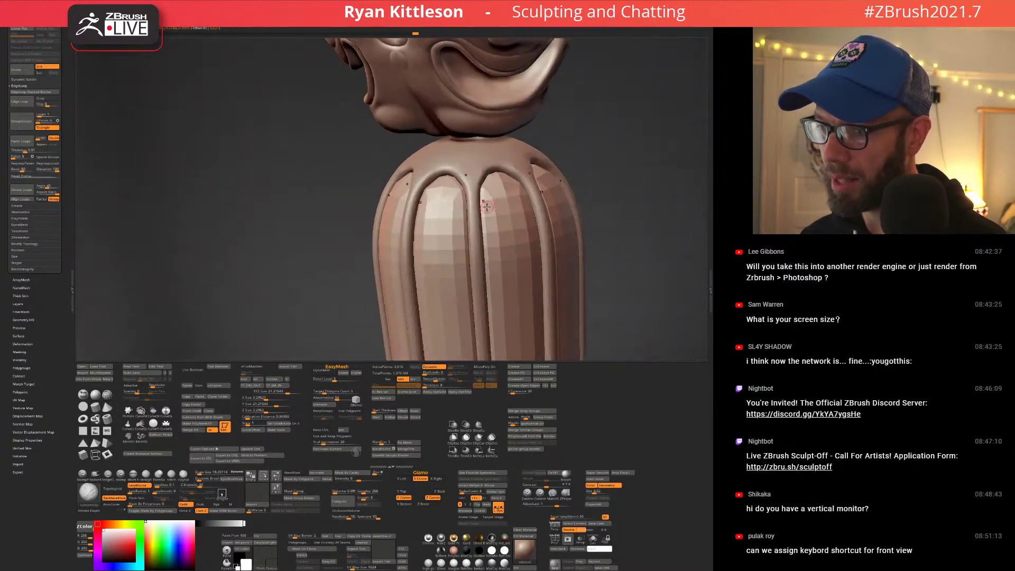
right_click_drag(523, 322, 531, 259, "ctrl")
left_click(522, 229, "ctrl+shift")
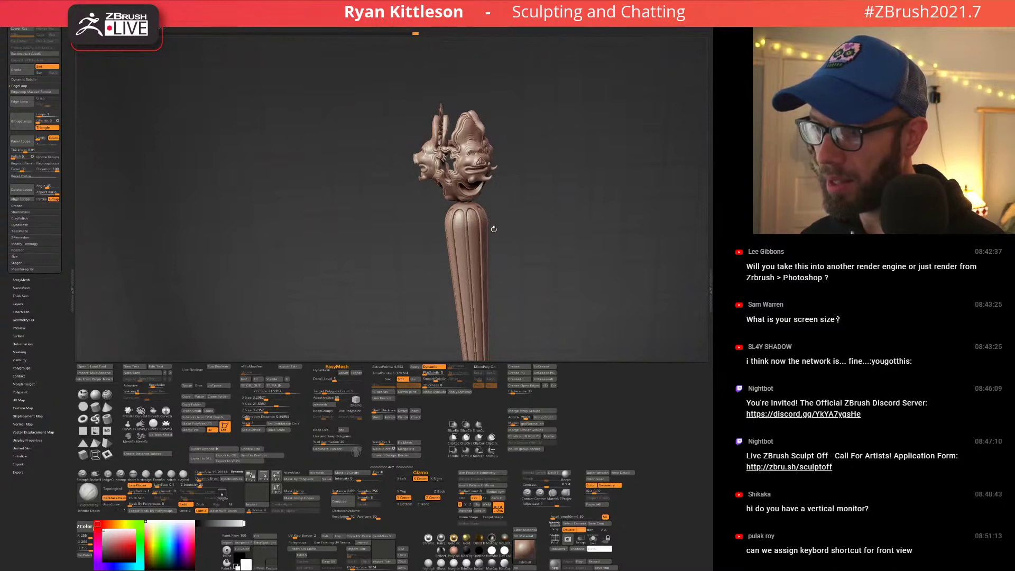
mouse_move(494, 229)
right_mouse_down("ctrl")
mouse_move(489, 177)
mouse_move(489, 220)
right_mouse_up("ctrl")
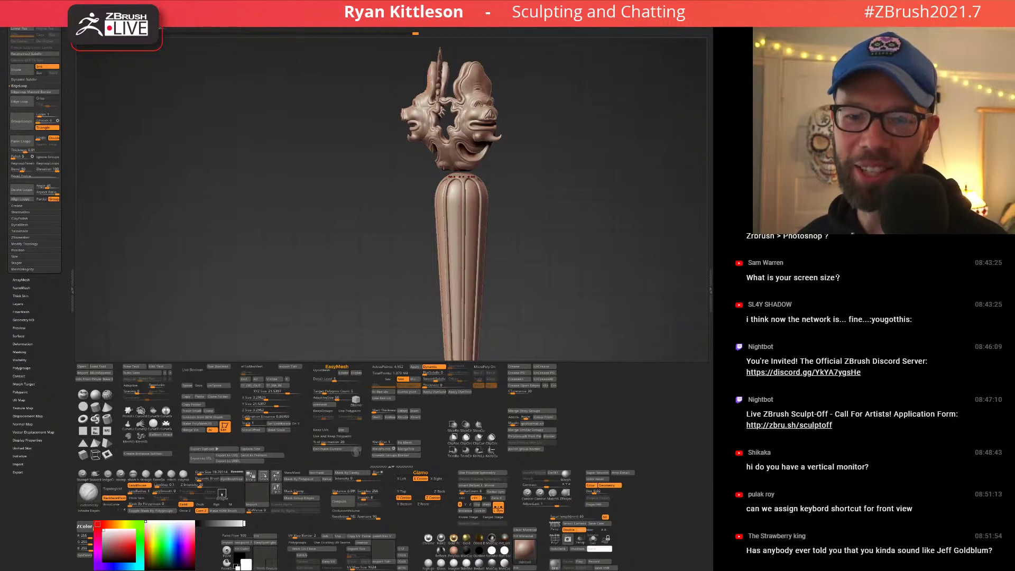
right_click_drag(477, 182, 472, 194, "ctrl")
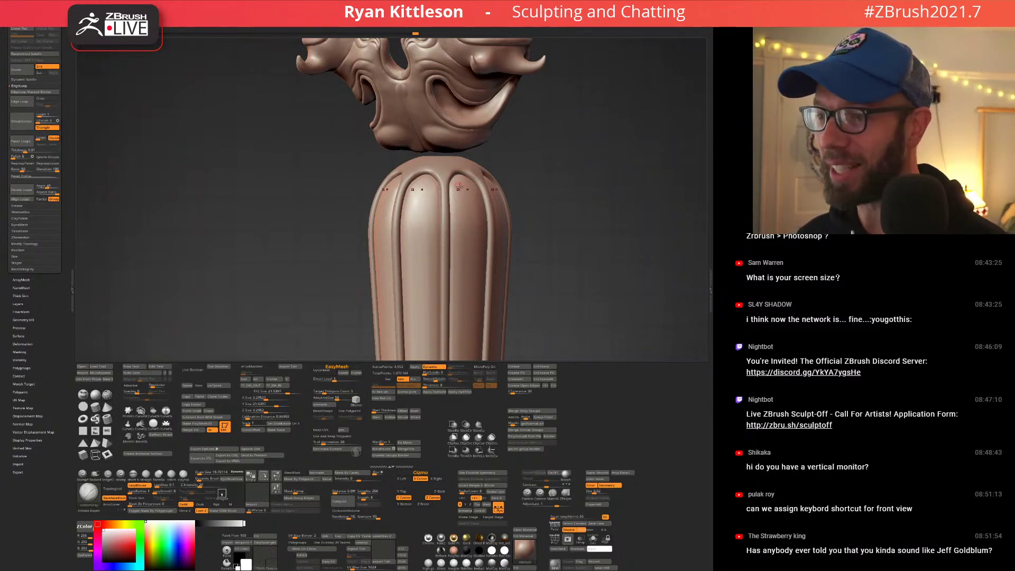
Isolate the arched panels with their border bands and examine the polygon layout at the tops of the arches.
right_click_drag(459, 187, 411, 194, "ctrl")
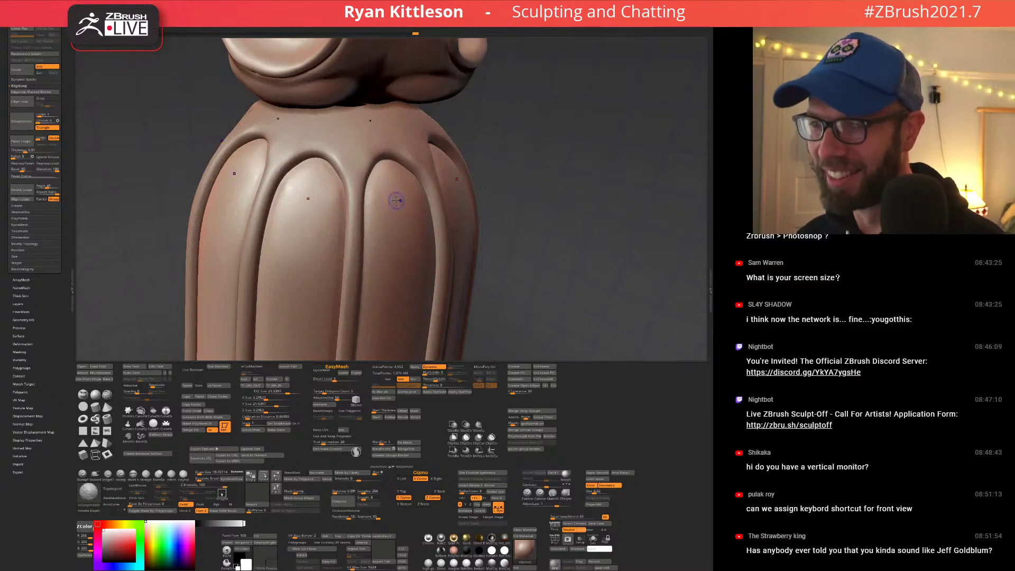
left_click(396, 198, "ctrl+shift")
key("shift+f")
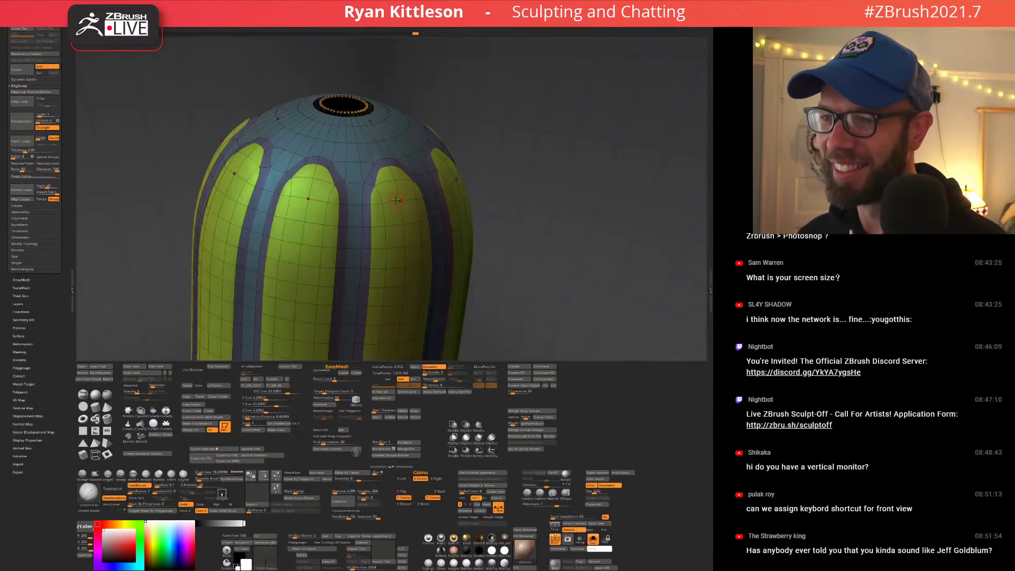
left_click(442, 195, "ctrl+shift")
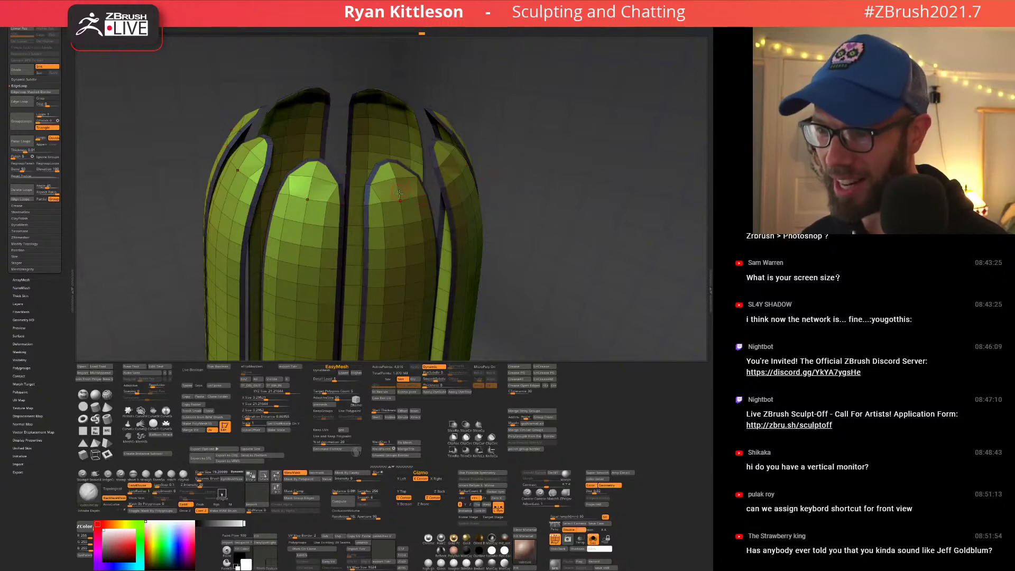
scroll(399, 193, "up", 10)
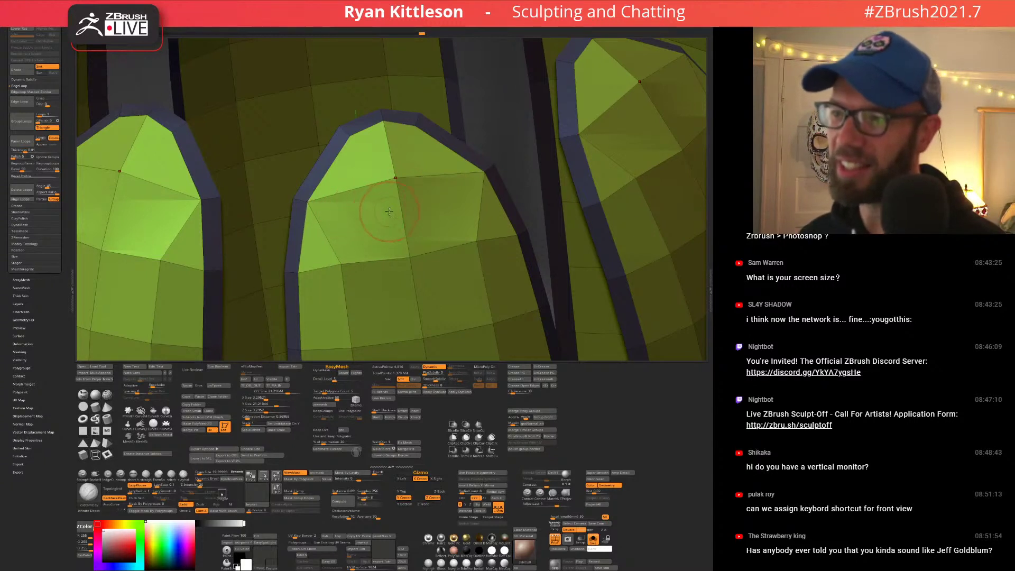
right_click_drag(364, 203, 362, 201)
Try to slice an isolated panel from its arch shoulder to the row below with ZModeler's Slice Mesh point action.
key("b")
key("z")
key("m")
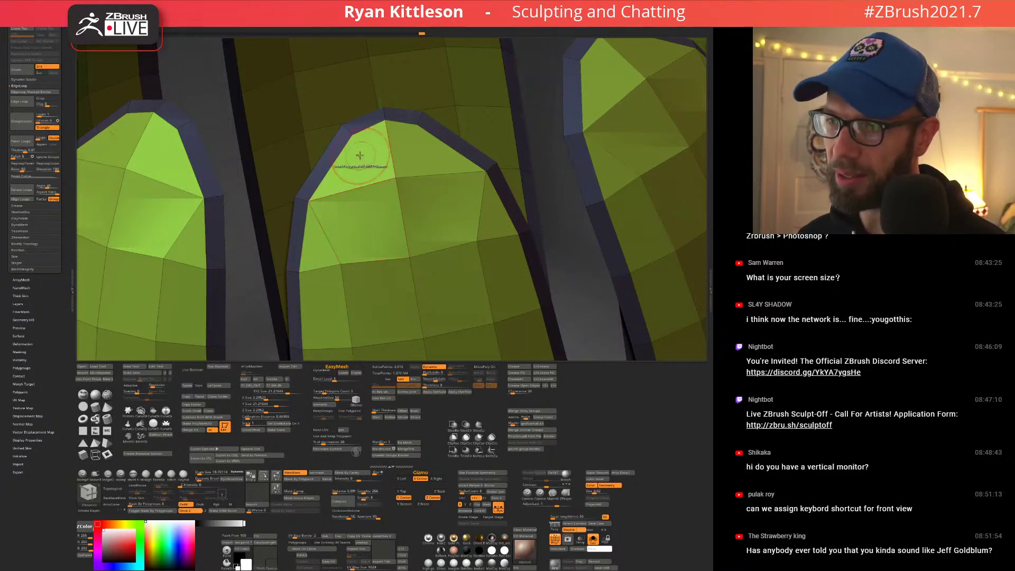
key("space")
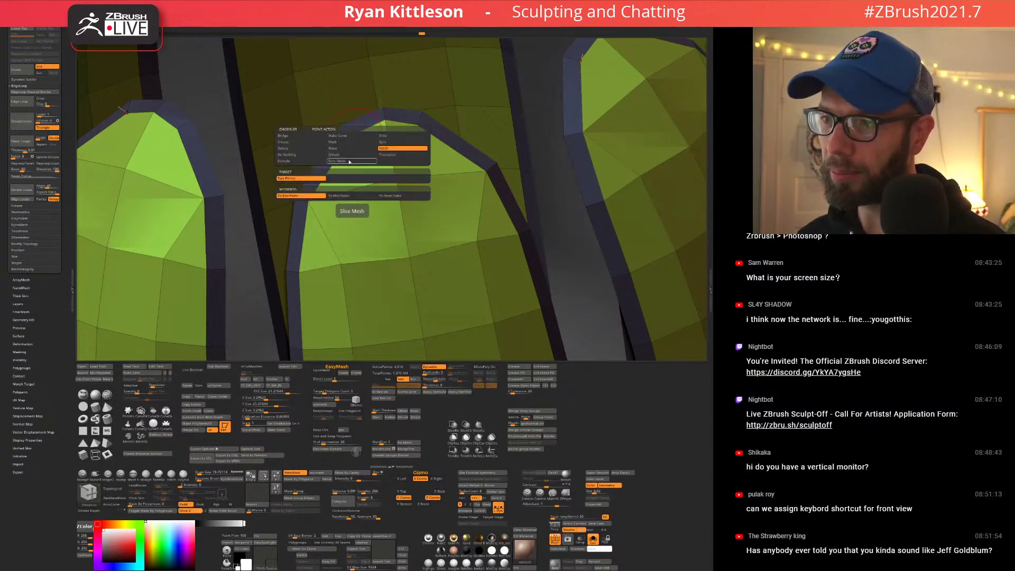
left_click(349, 161)
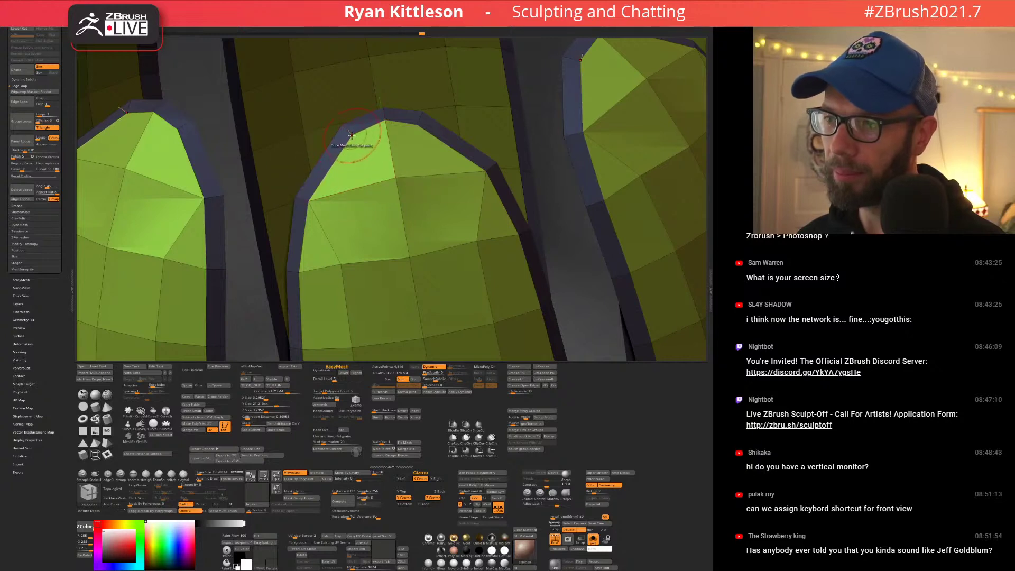
left_click(352, 135)
left_click(341, 264)
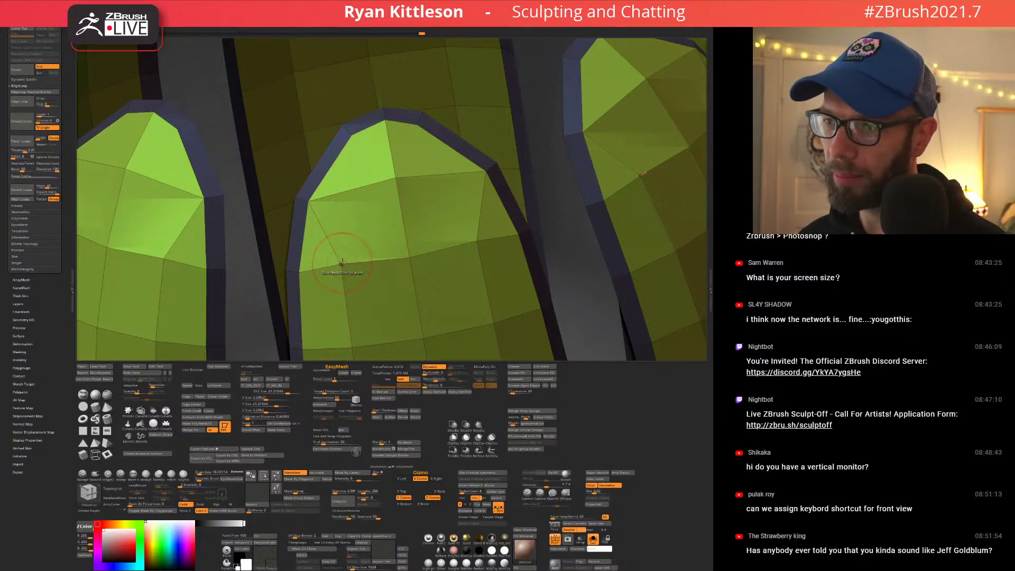
Unhide the rest of the mesh, turn Dynamic Subdivision off, and slice from the panel's arch shoulder down to the row below.
right_click_drag(363, 244, 407, 229, "ctrl")
left_click(582, 209, "ctrl+shift")
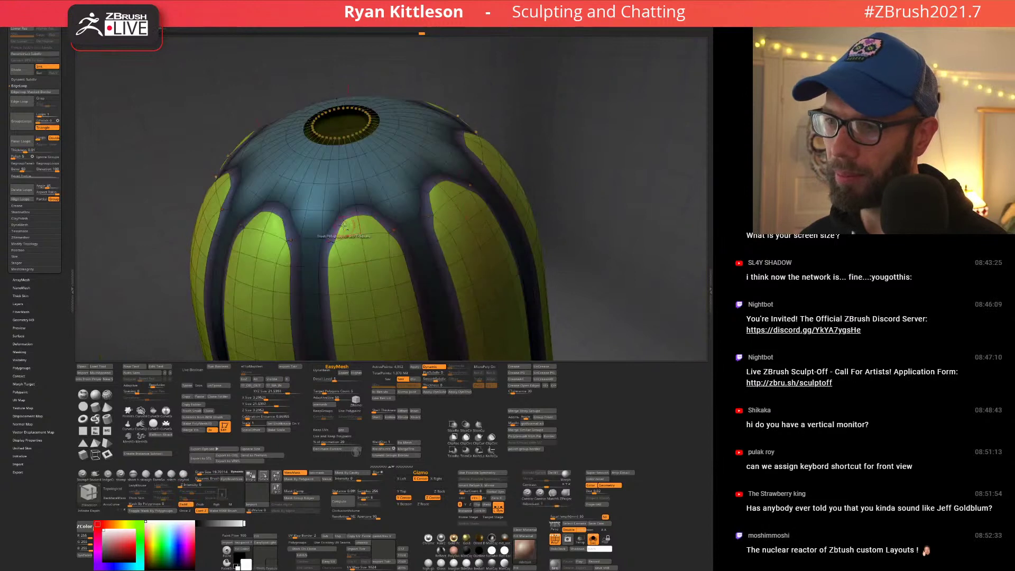
right_click_drag(344, 226, 373, 232, "ctrl")
key("ctrl+h")
key("shift+d")
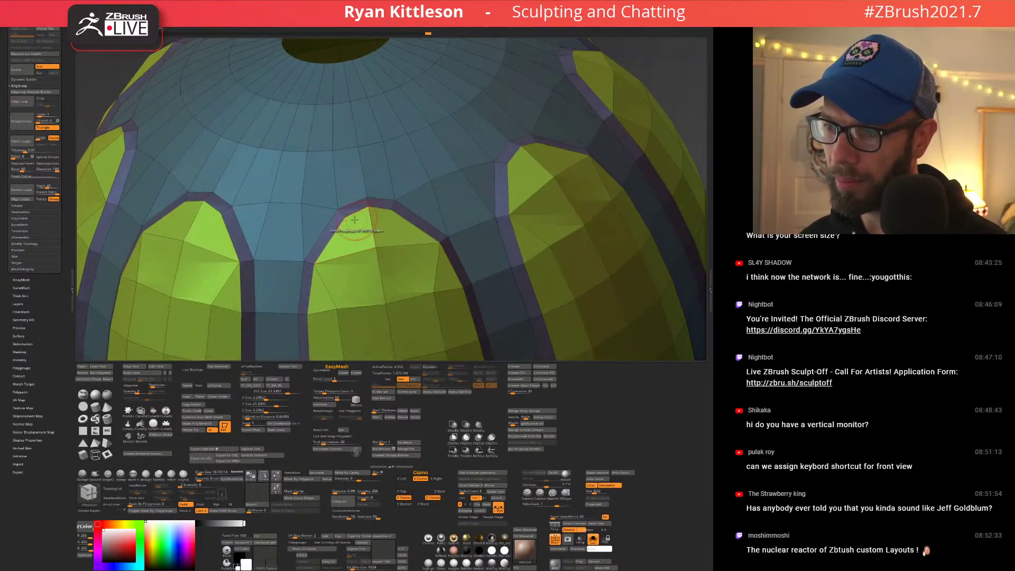
left_click(348, 219)
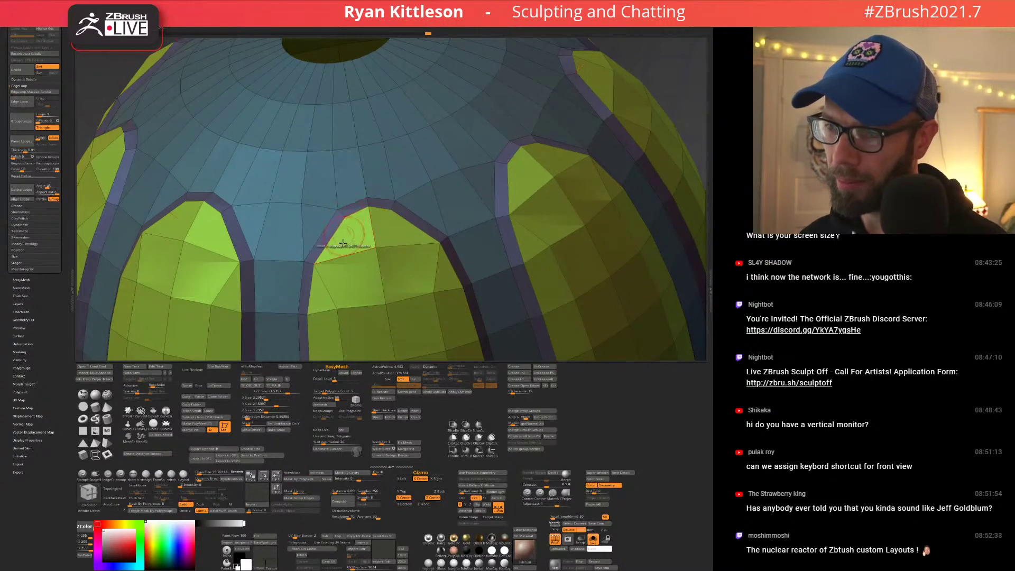
left_click(336, 309)
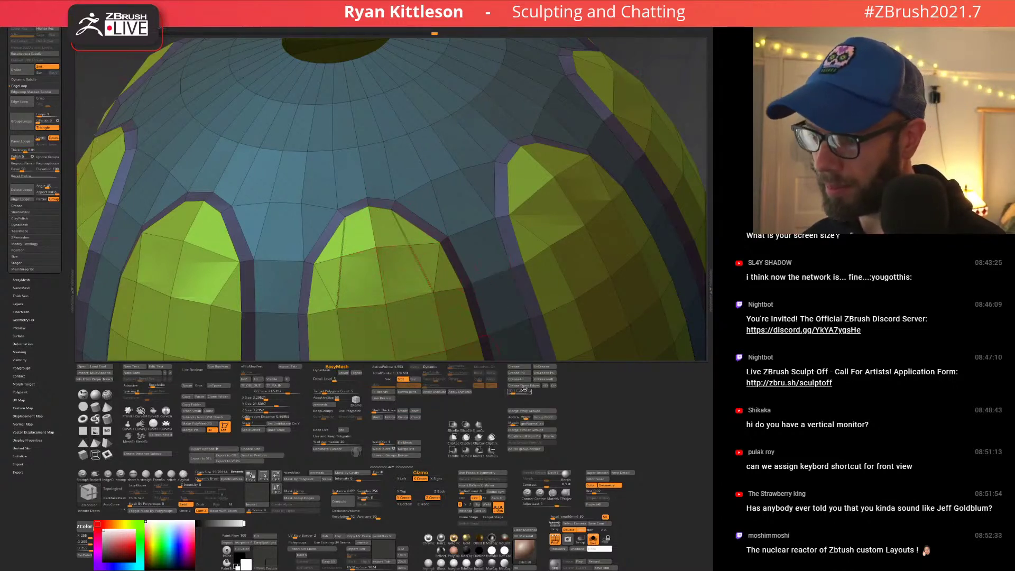
Try removing the side polygons below the panels' arch shoulders with a ZModeler polygon action, undoing the resulting deletions.
left_click(541, 379)
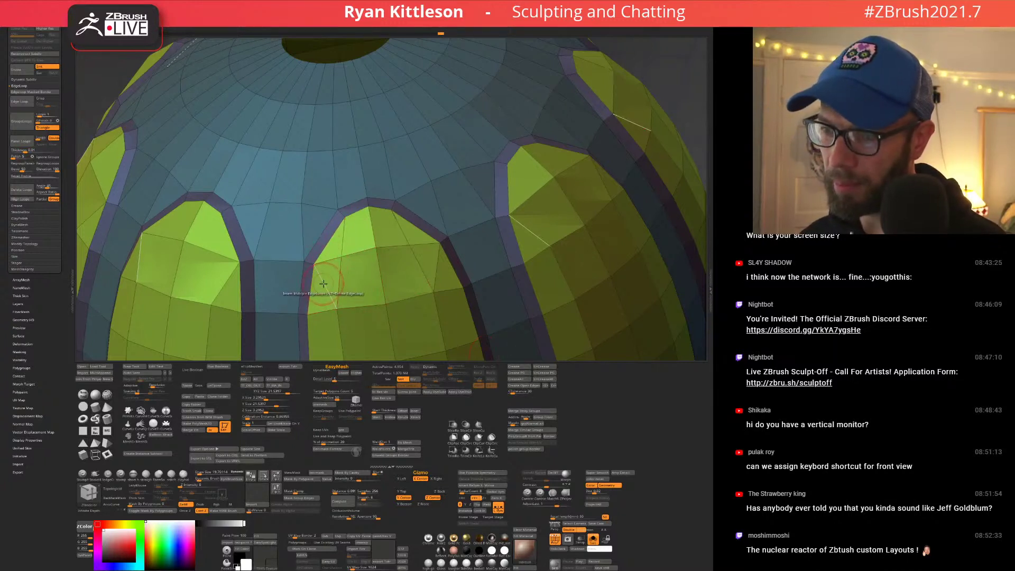
key("space")
left_click(250, 331)
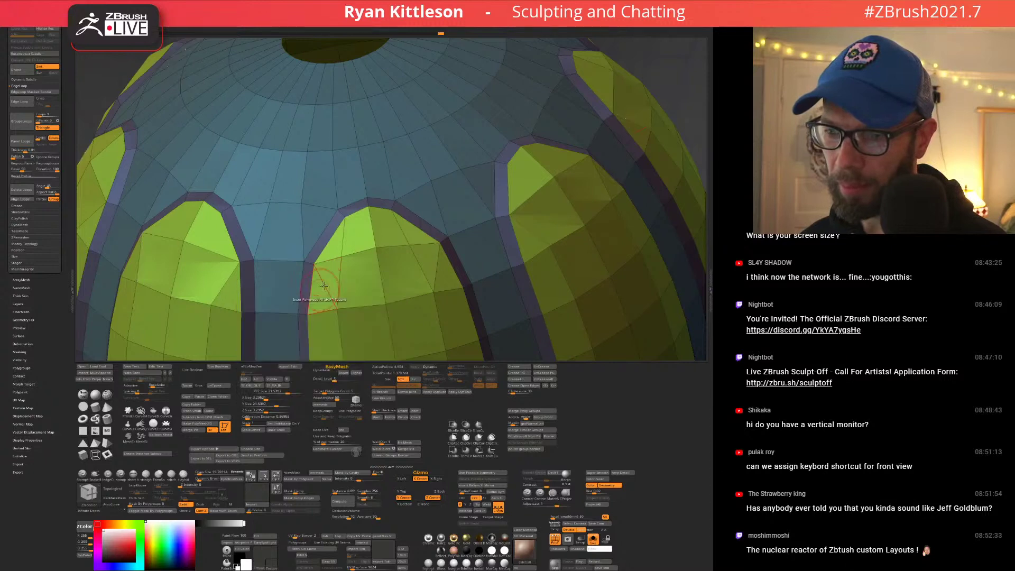
left_click(324, 285)
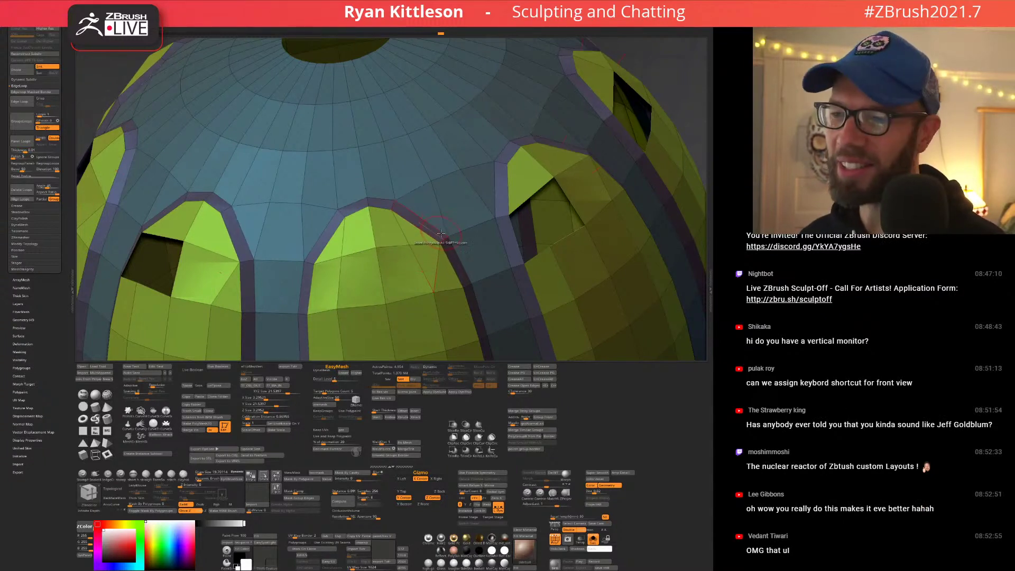
left_click(435, 262)
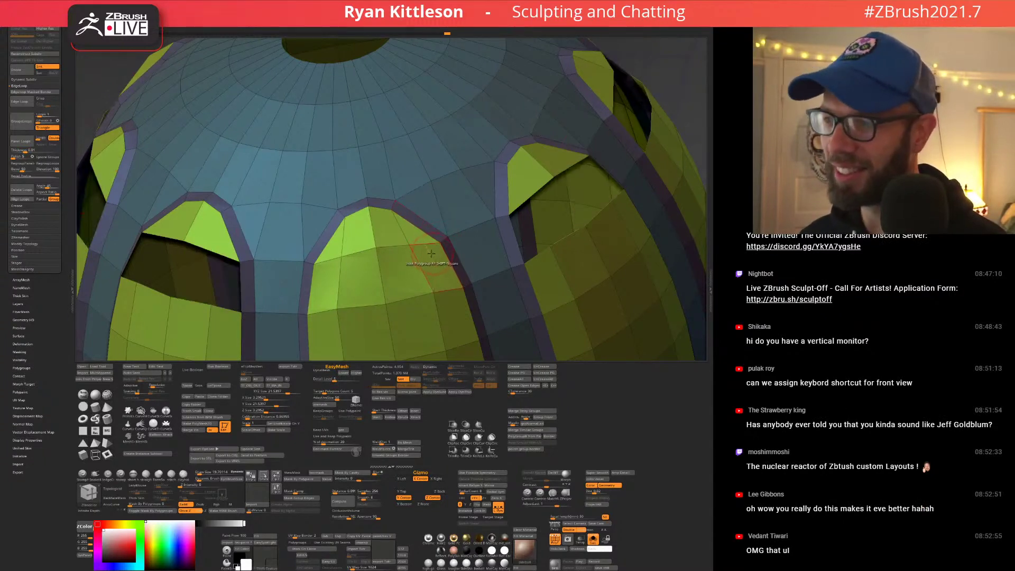
key("ctrl+z")
key("ctrl+z")
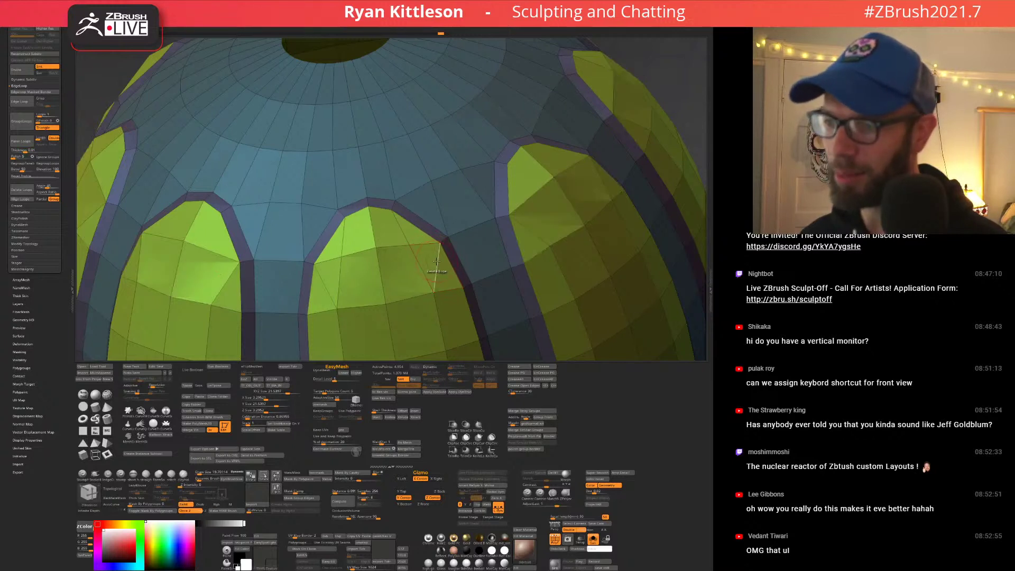
left_click(325, 286)
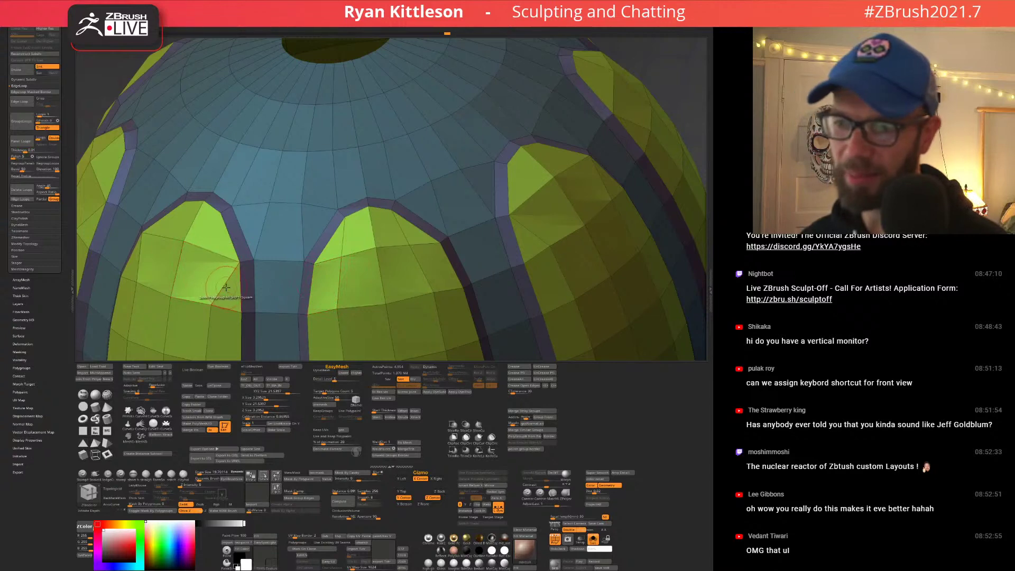
Compare the arch tops of the panels with Dynamic Subdivision on and off while the polyframe is shown.
right_click_drag(228, 281, 233, 252)
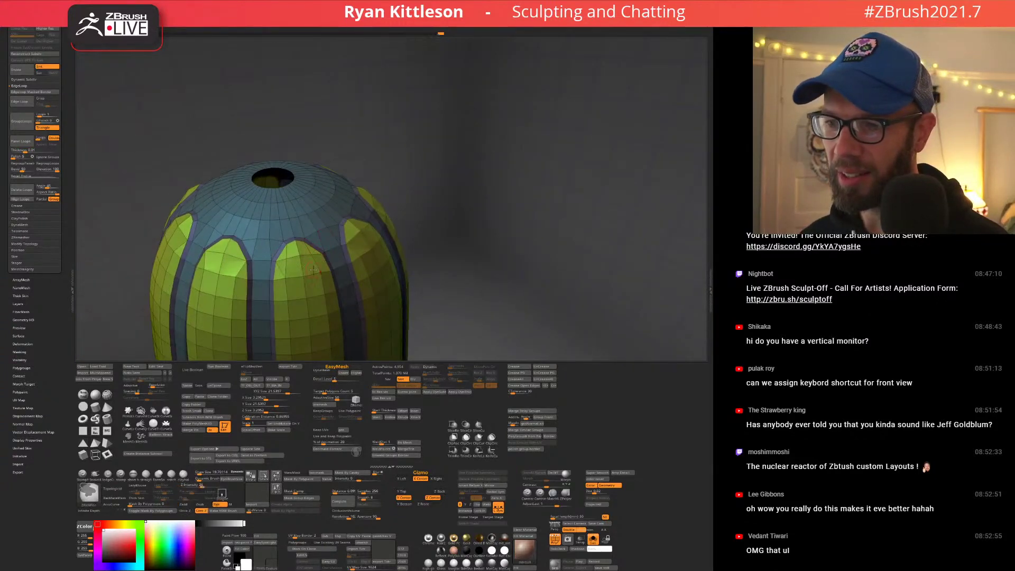
right_click_drag(313, 254, 309, 268)
key("d")
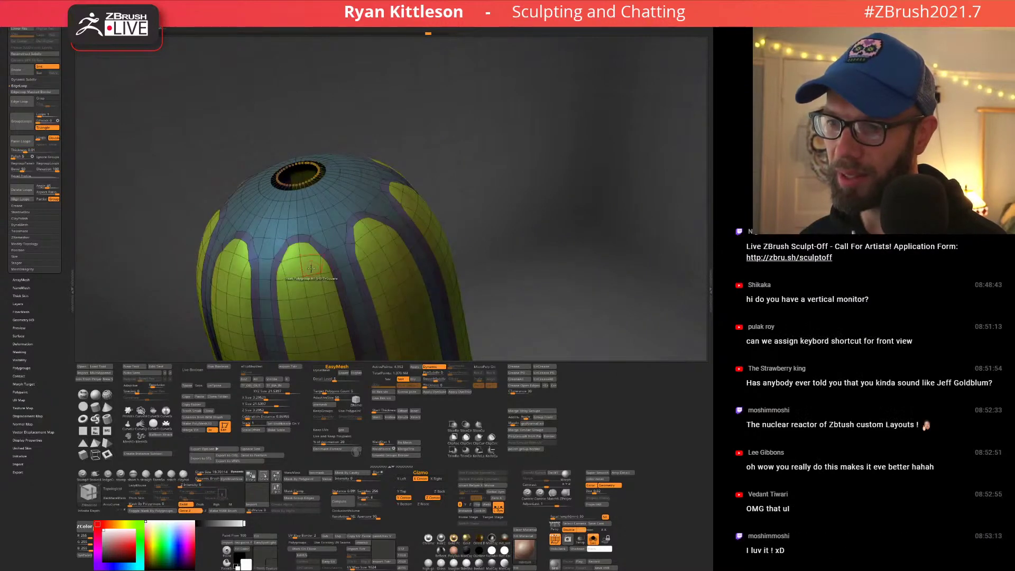
key("x")
right_click_drag(310, 260, 315, 252, "ctrl")
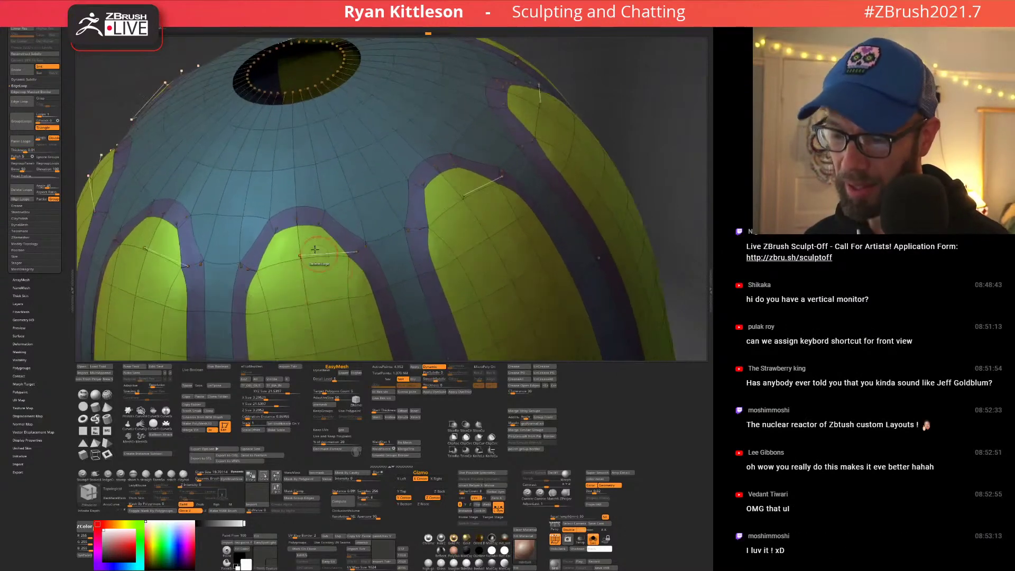
key("shift+d")
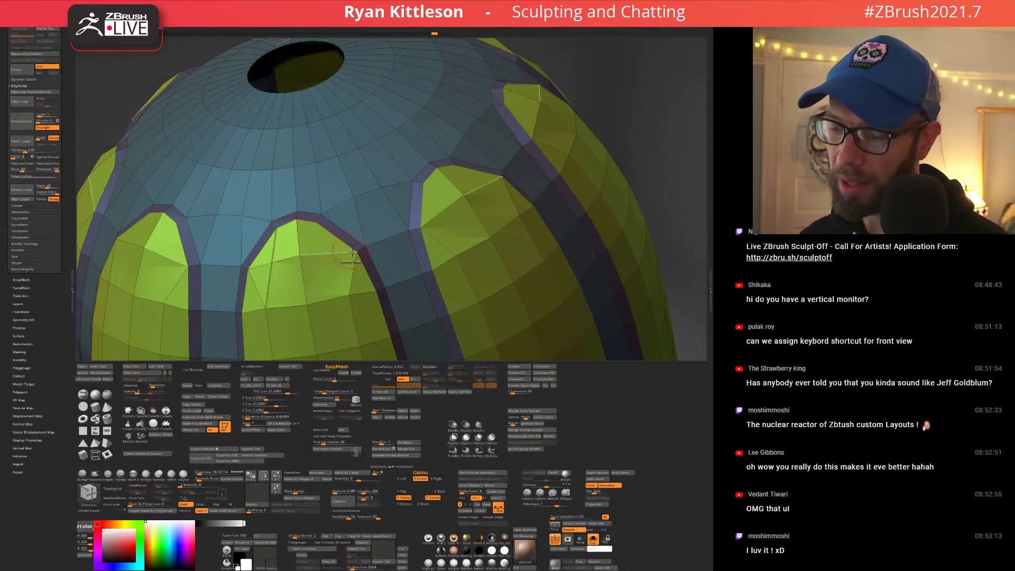
right_click_drag(365, 244, 327, 262, "ctrl")
key("d")
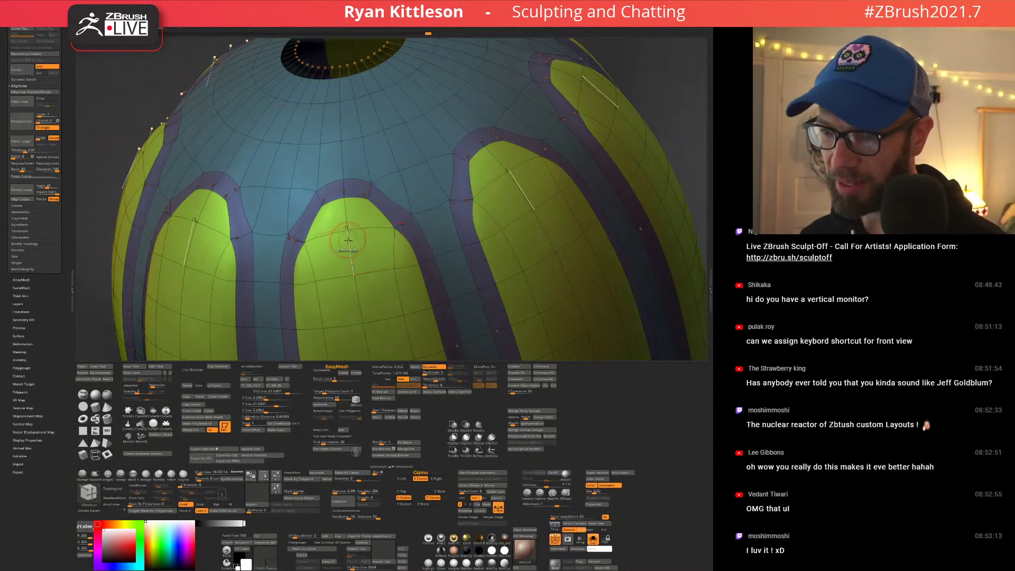
Check the smoothed panels together with the ribbed frame and heads, with Dynamic Subdivision on and the polyframe hidden.
right_click_drag(359, 244, 355, 238)
key("shift+d")
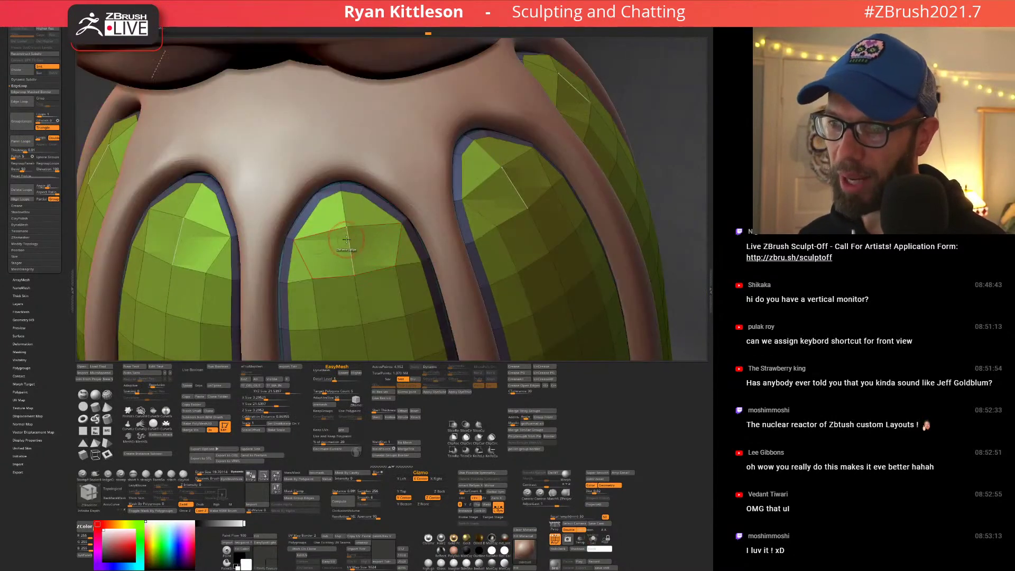
key("shift+f")
key("d")
right_click_drag(402, 264, 421, 255, "ctrl")
key("2")
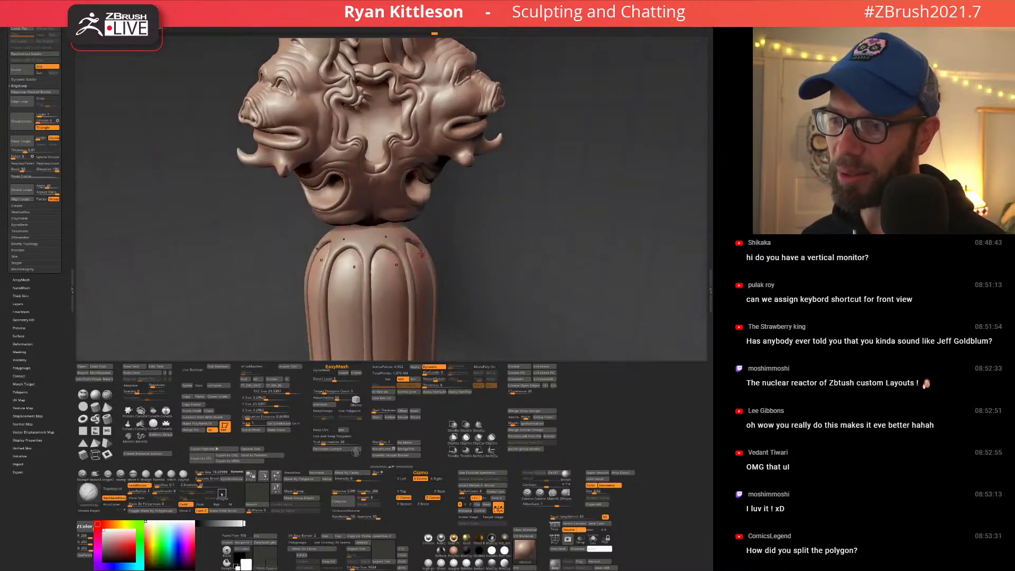
key("w")
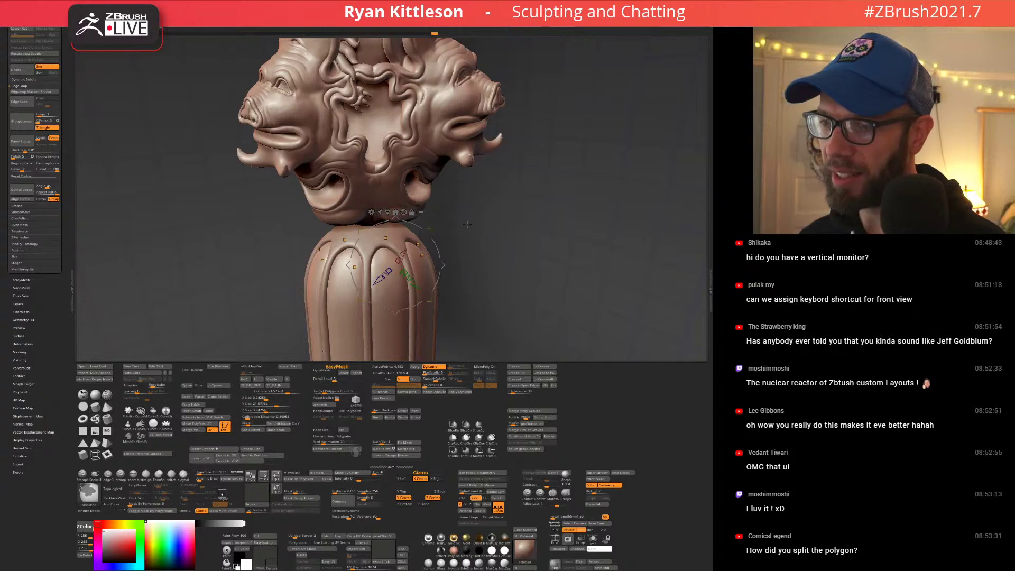
key("q")
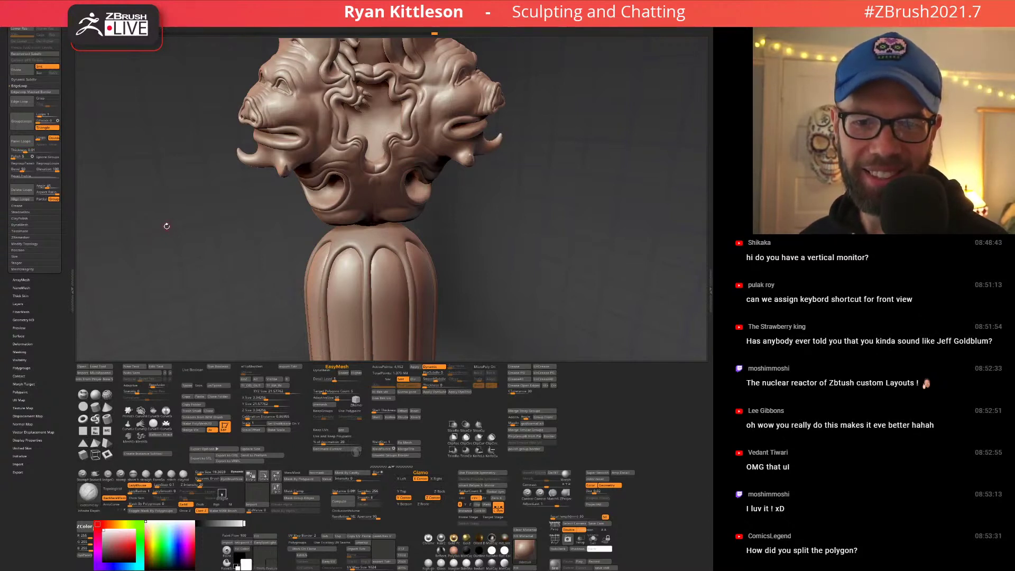
Bring up ZModeler's point actions with Slice Mesh chosen over the polyframed arched panels.
mouse_move(367, 237)
right_mouse_down()
mouse_move(385, 275)
mouse_move(374, 221)
right_mouse_up()
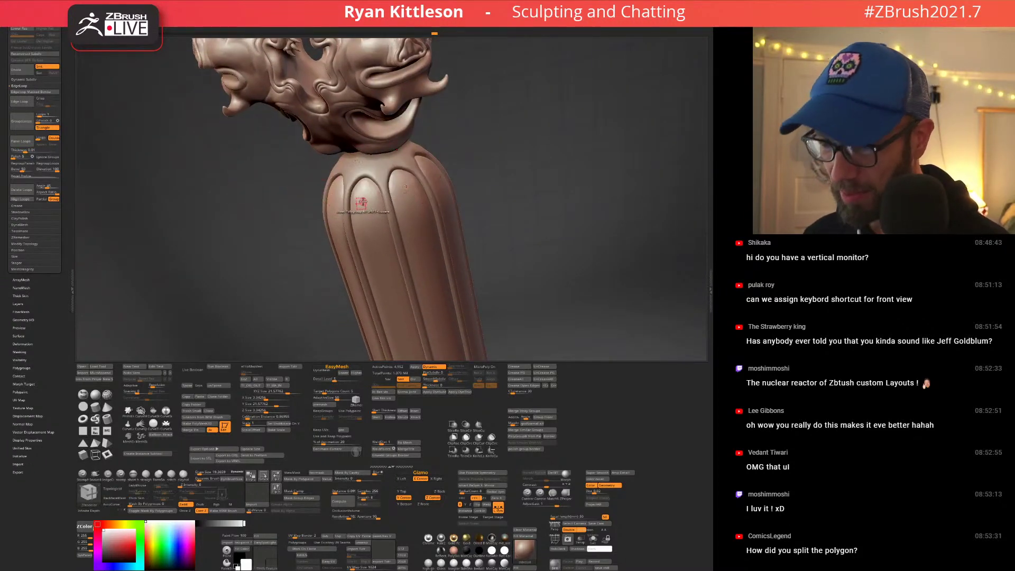
key("shift+f")
right_click_drag(379, 214, 382, 195, "ctrl")
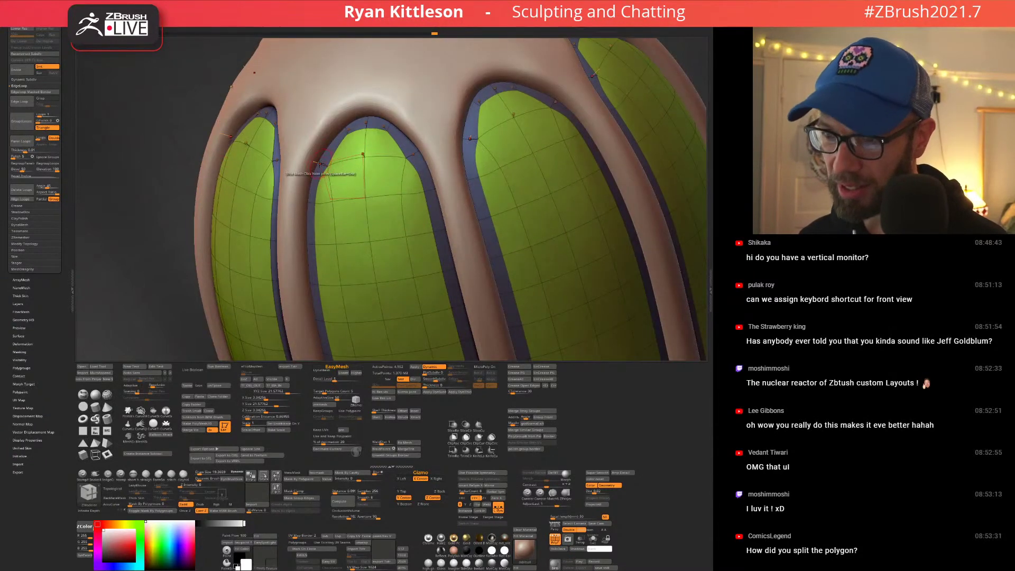
key("space")
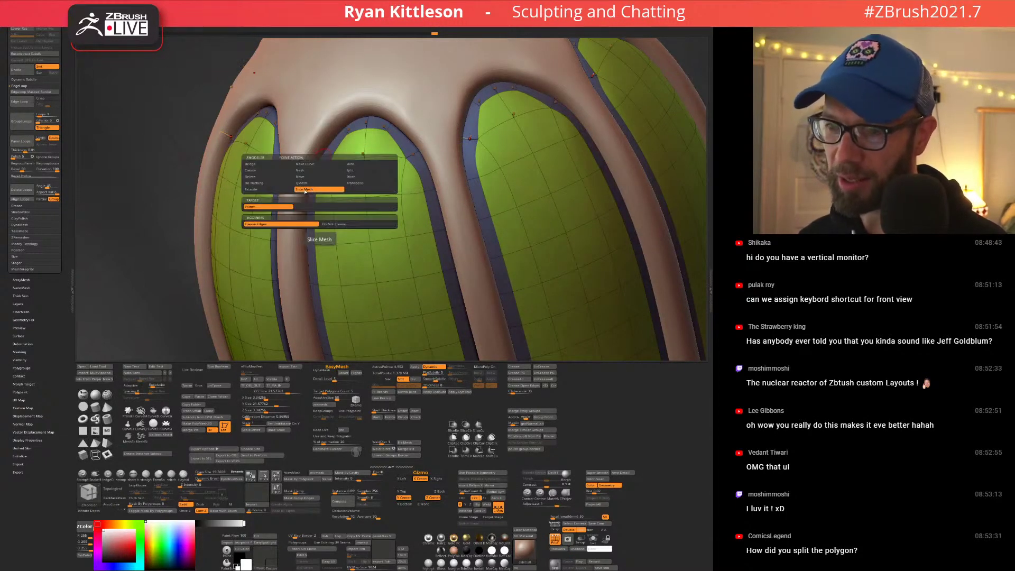
Examine the arched panels and the full length of the lower body with and without the polyframe.
mouse_move(344, 190)
right_mouse_down()
mouse_move(355, 171)
mouse_move(374, 167)
mouse_move(433, 218)
mouse_move(456, 217)
mouse_move(417, 230)
mouse_move(501, 250)
mouse_move(418, 197)
right_mouse_up()
key("shift+f")
key("s")
key("shift+f")
key("s")
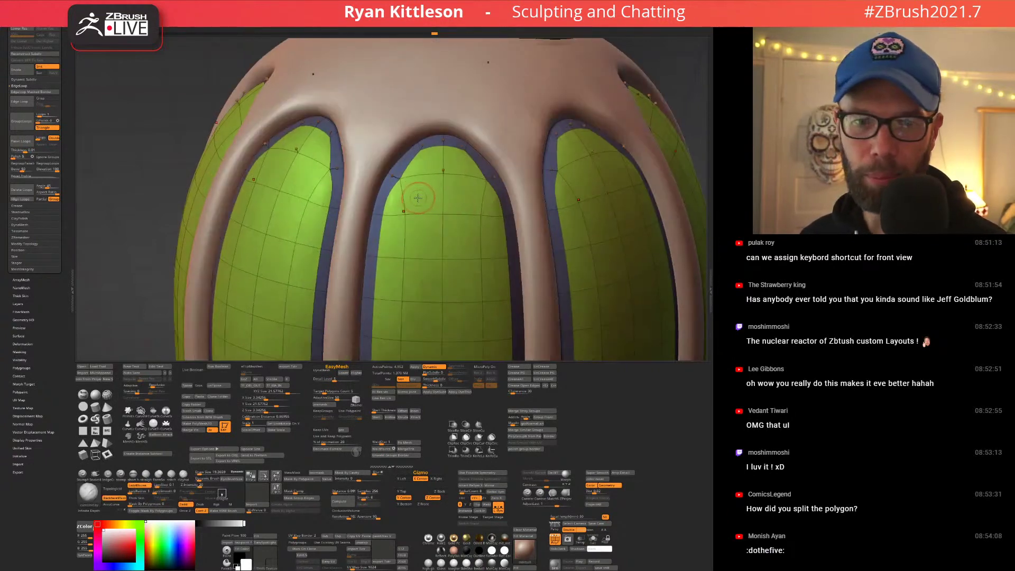
mouse_move(418, 198)
right_mouse_down("ctrl")
mouse_move(447, 215)
mouse_move(447, 196)
mouse_move(404, 146)
right_mouse_up("ctrl")
key("shift+f")
right_click_drag(455, 190, 382, 153, "ctrl")
right_click_drag(381, 152, 412, 161)
right_click_drag(413, 161, 492, 206)
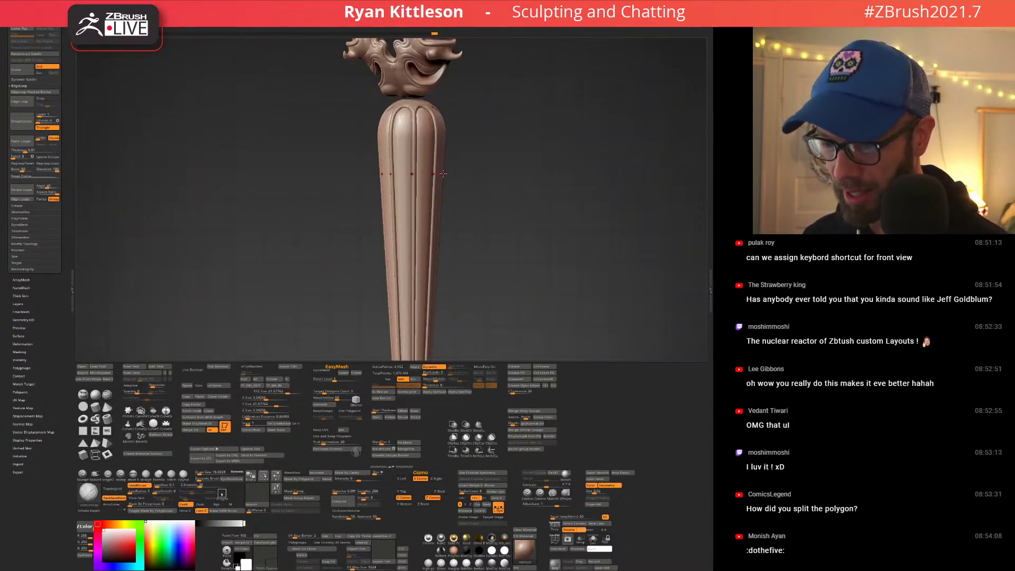
Isolate the ribbed frame, turn its smooth subdivision all the way down, and apply its dynamic thickness to the mesh.
left_click(414, 105, "alt")
key("alt+s")
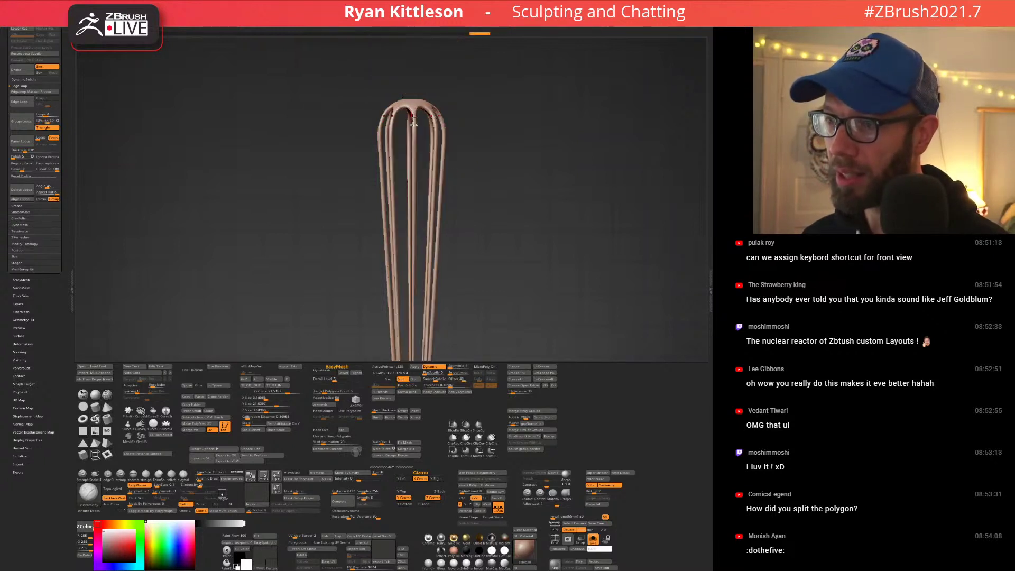
key("f")
left_click_drag(428, 379, 418, 379)
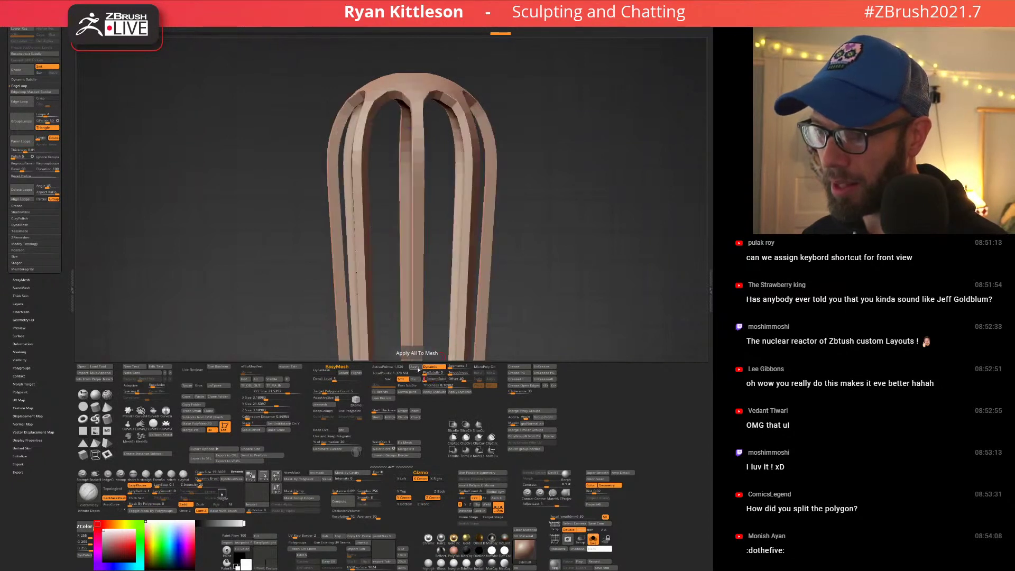
left_click(417, 367)
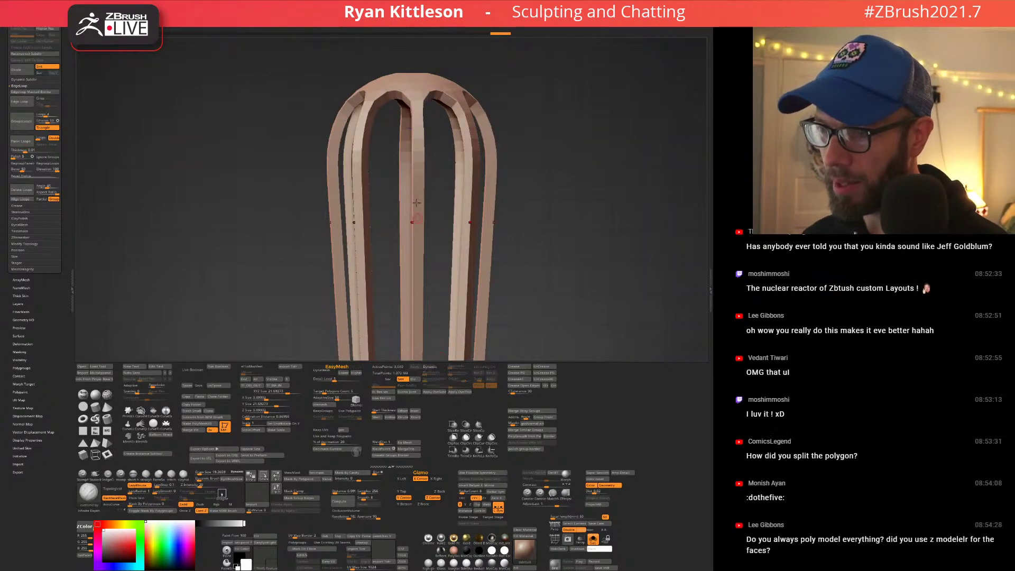
Show all subtools again, turn on Dynamic Subdivision for the ribbed frame, and remove its extra dynamic thickness.
key("alt+s")
key("d")
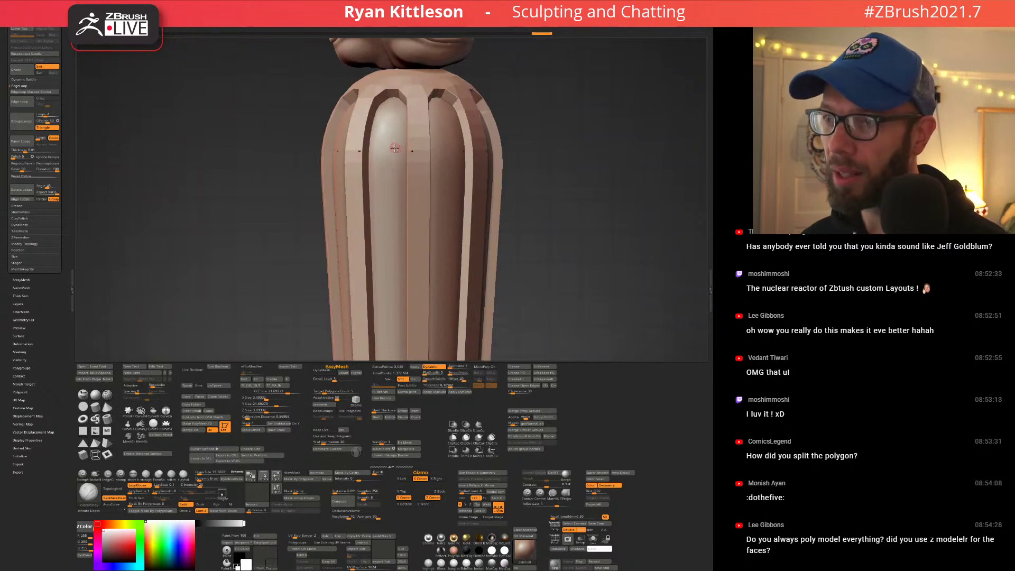
left_click_drag(447, 386, 406, 390)
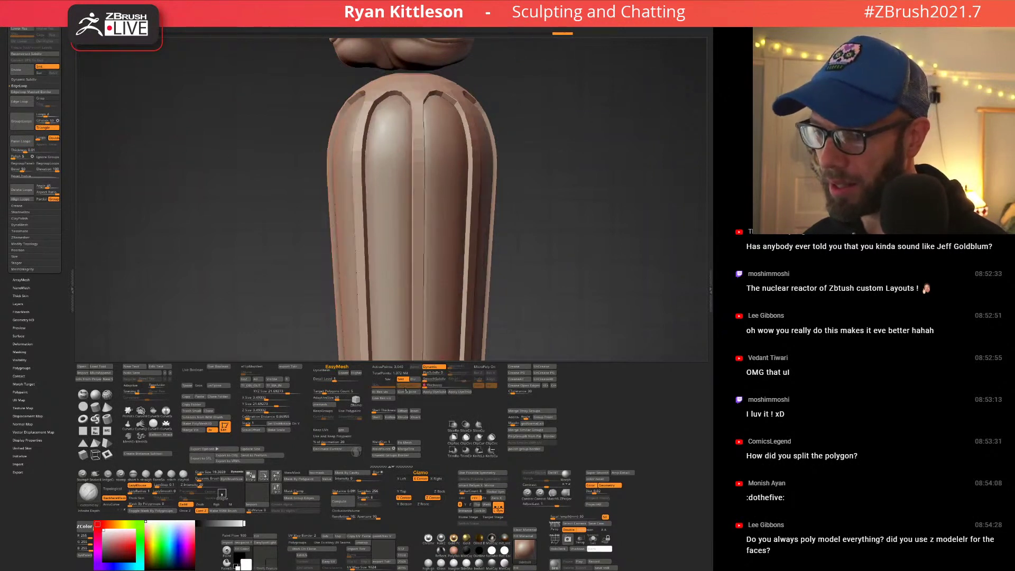
Merge the arched panels and the ribbed frame into one subtool and smooth the result with Dynamic Subdivision.
left_click(380, 141, "alt")
key("shift+d")
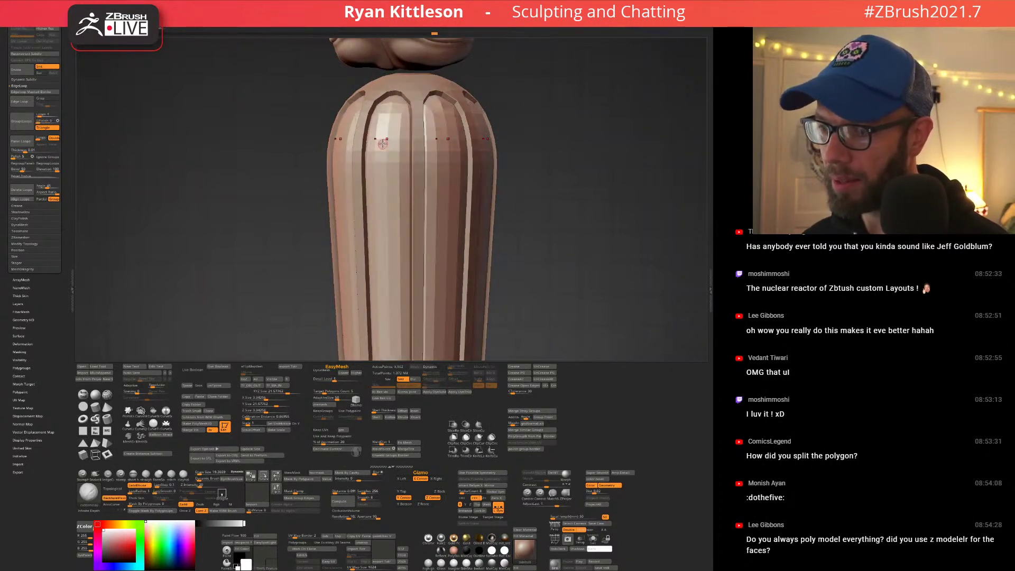
left_click(23, 16)
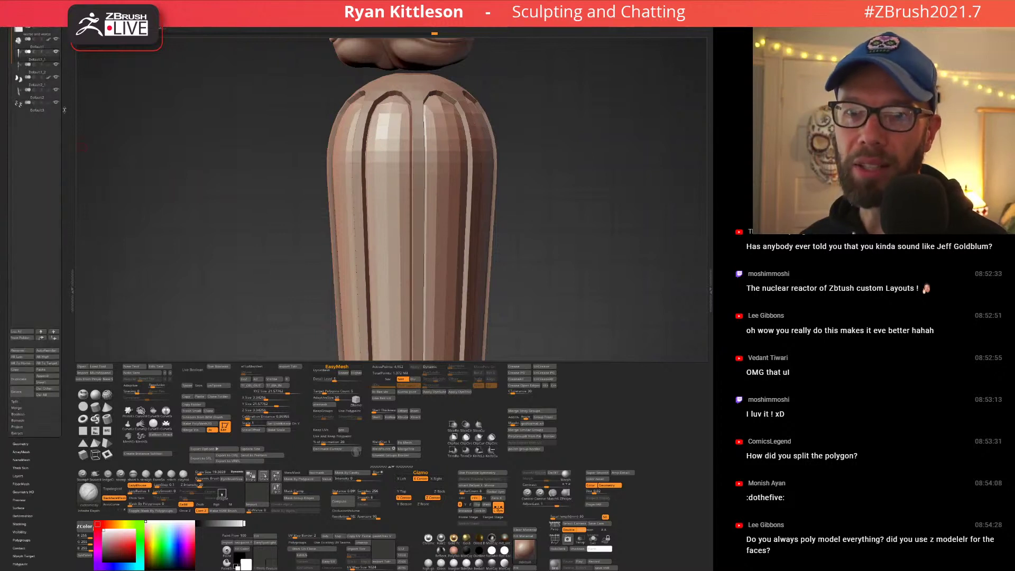
mouse_move(26, 64)
key("ctrl+e")
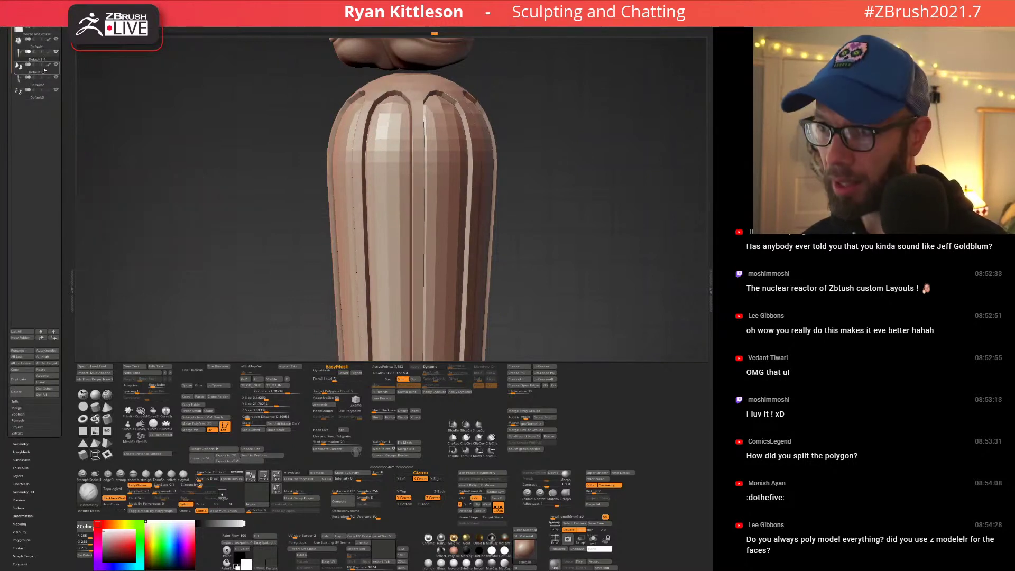
key("d")
Centre the transform gizmo on the merged ribbed lower body and reset the gizmo's orientation.
right_click_drag(365, 150, 371, 94, "ctrl")
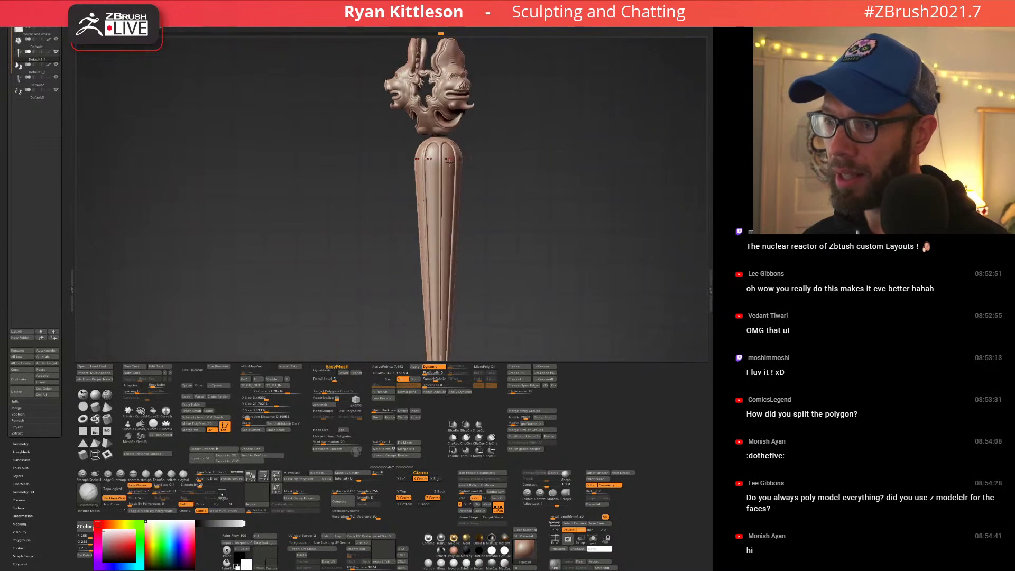
mouse_move(426, 170)
right_mouse_down("ctrl")
mouse_move(434, 151)
mouse_move(414, 137)
mouse_move(404, 143)
mouse_move(414, 190)
right_mouse_up("ctrl")
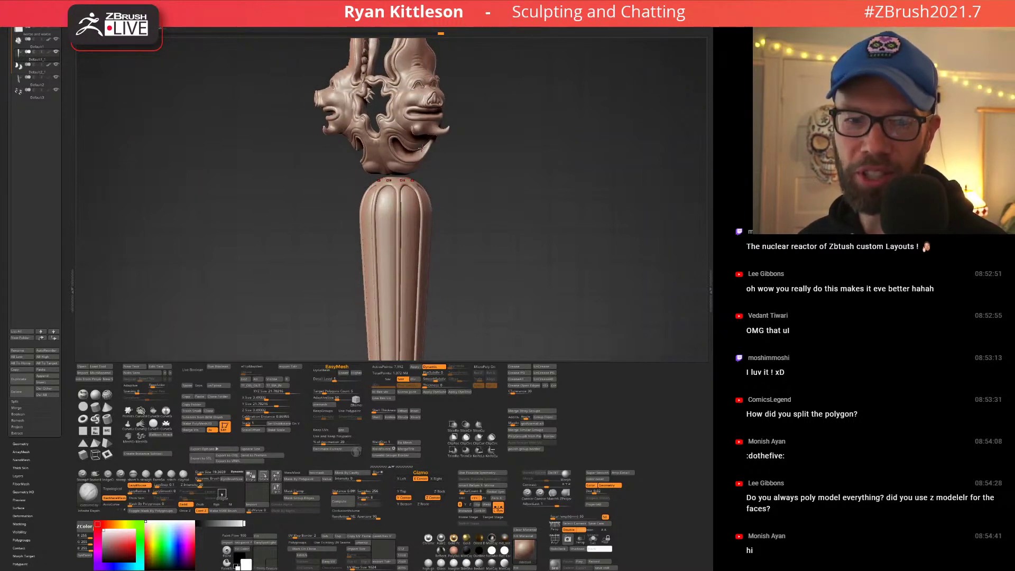
mouse_move(417, 159)
right_mouse_down()
mouse_move(405, 158)
mouse_move(431, 163)
right_mouse_up()
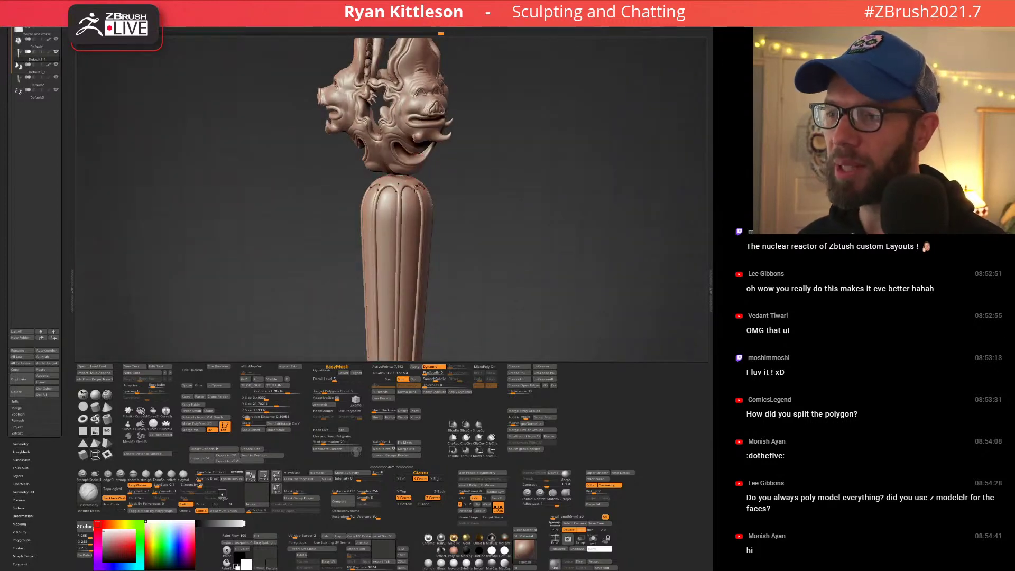
right_click_drag(417, 186, 418, 156)
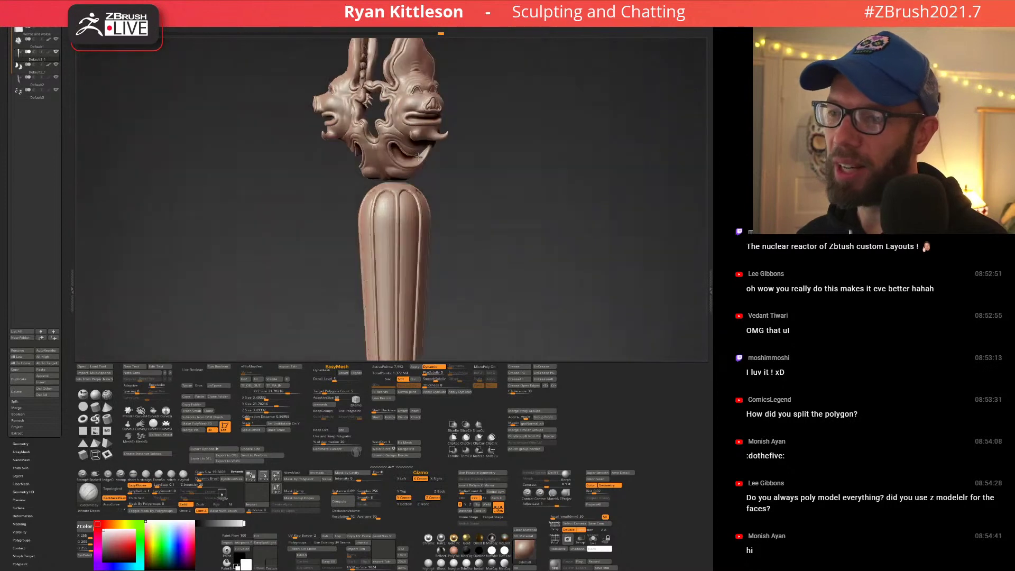
mouse_move(398, 211)
right_mouse_down("alt")
mouse_move(382, 174)
mouse_move(315, 153)
mouse_move(395, 195)
right_mouse_up("alt")
mouse_move(386, 136)
right_mouse_down()
mouse_move(404, 122)
mouse_move(392, 72)
mouse_move(408, 88)
right_mouse_up()
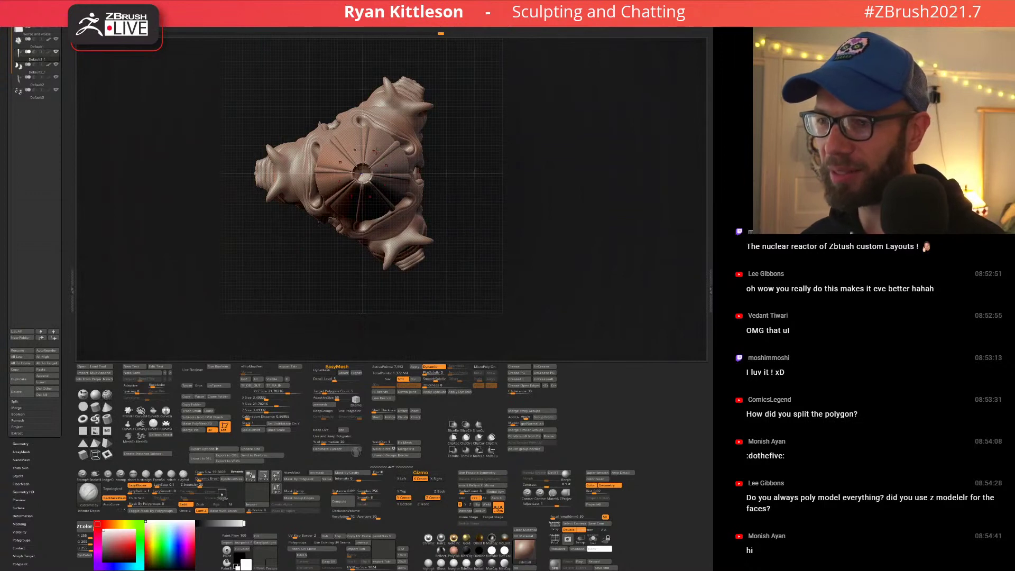
key("w")
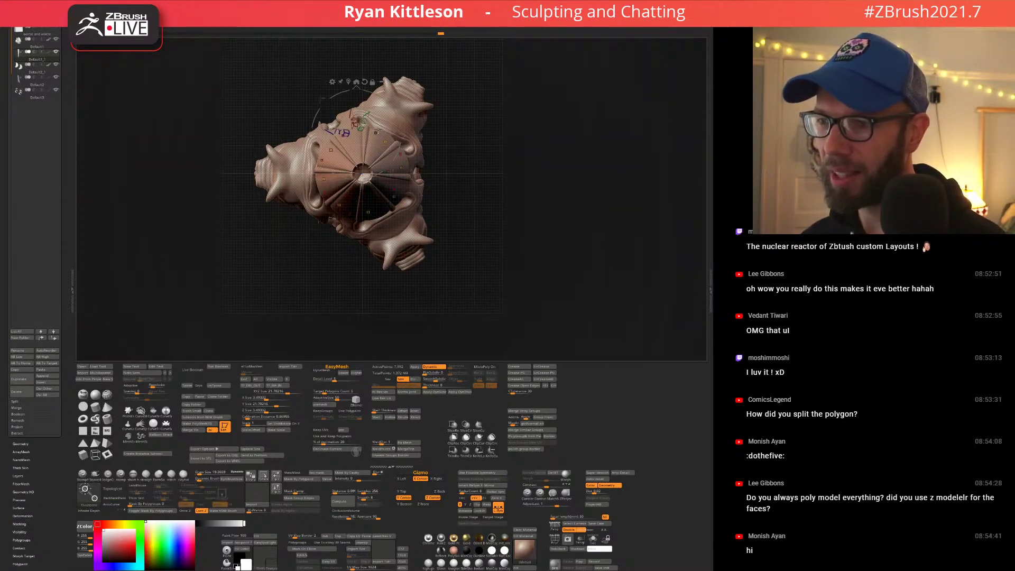
right_click_drag(378, 129, 400, 170)
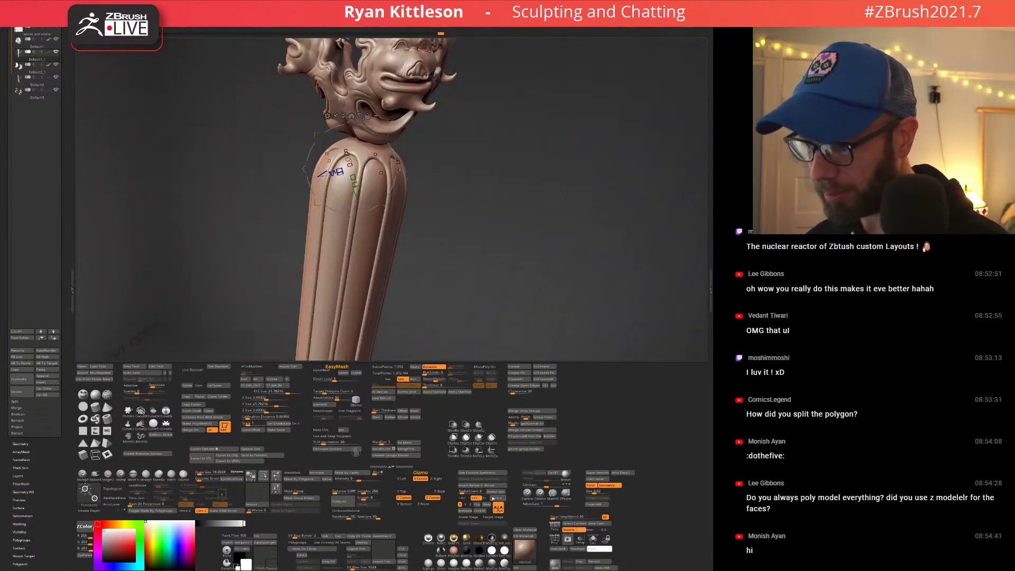
left_click(496, 492)
mouse_move(379, 249)
right_mouse_down("ctrl")
mouse_move(369, 183)
mouse_move(385, 191)
mouse_move(380, 162)
right_mouse_up("ctrl")
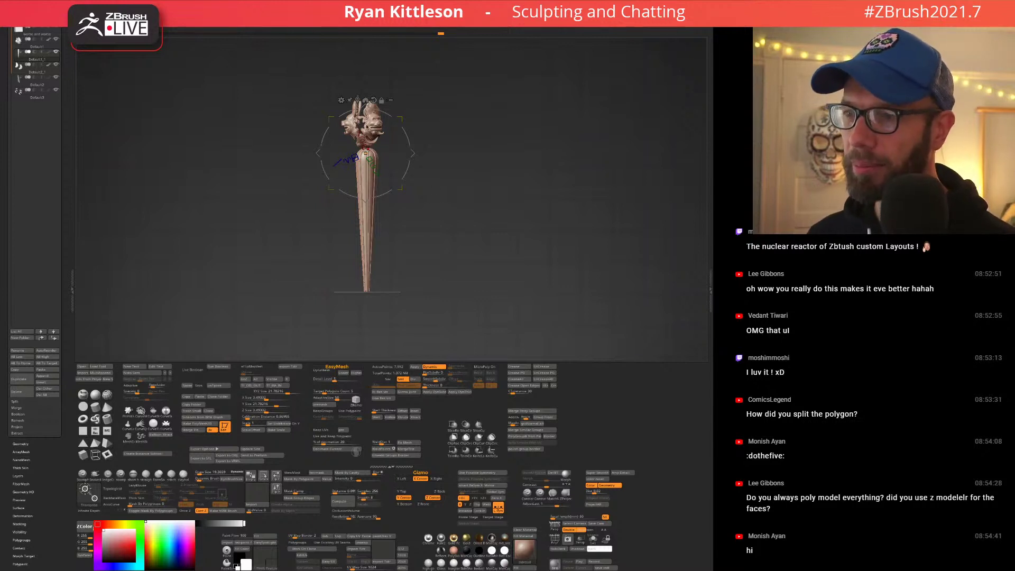
left_click(357, 100)
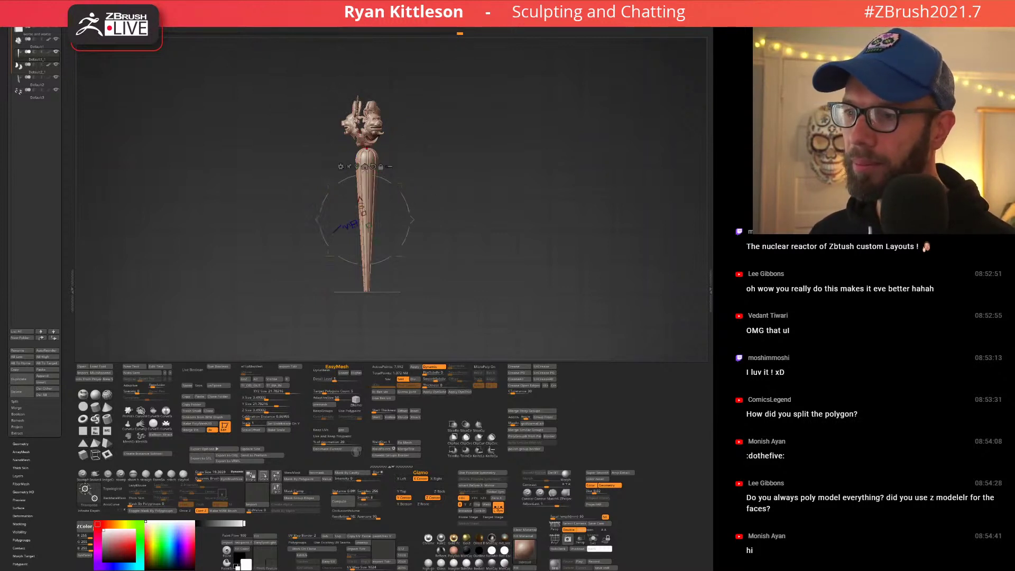
left_click(373, 166)
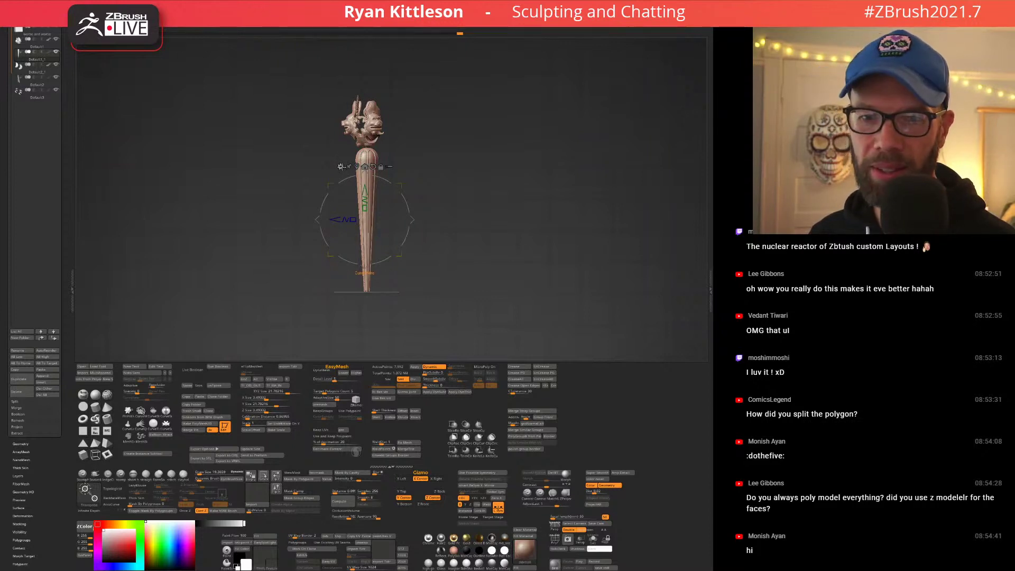
Apply the Bend Curve deformer along the full length of the ribbed lower body.
left_click(341, 167)
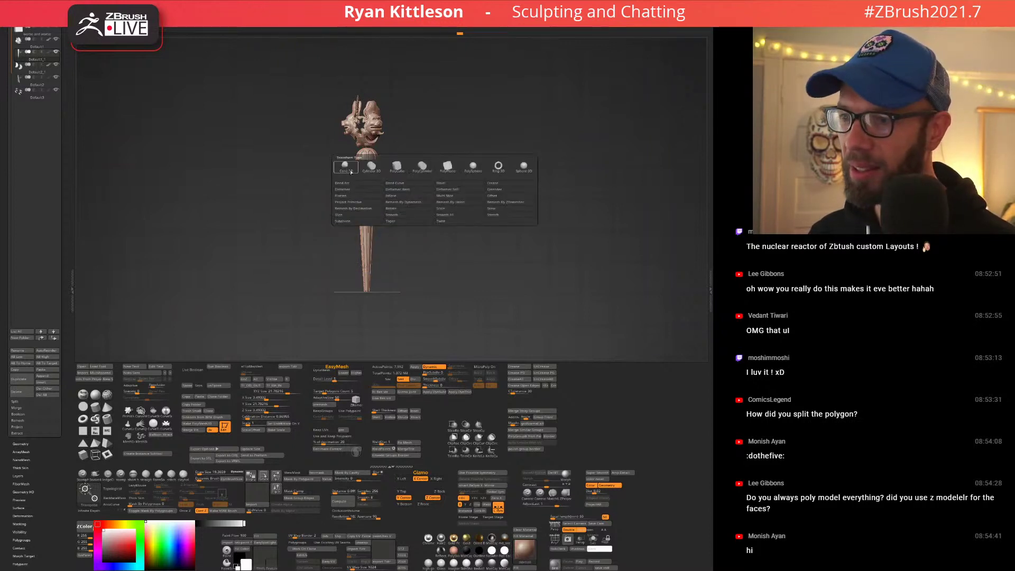
left_click(400, 184)
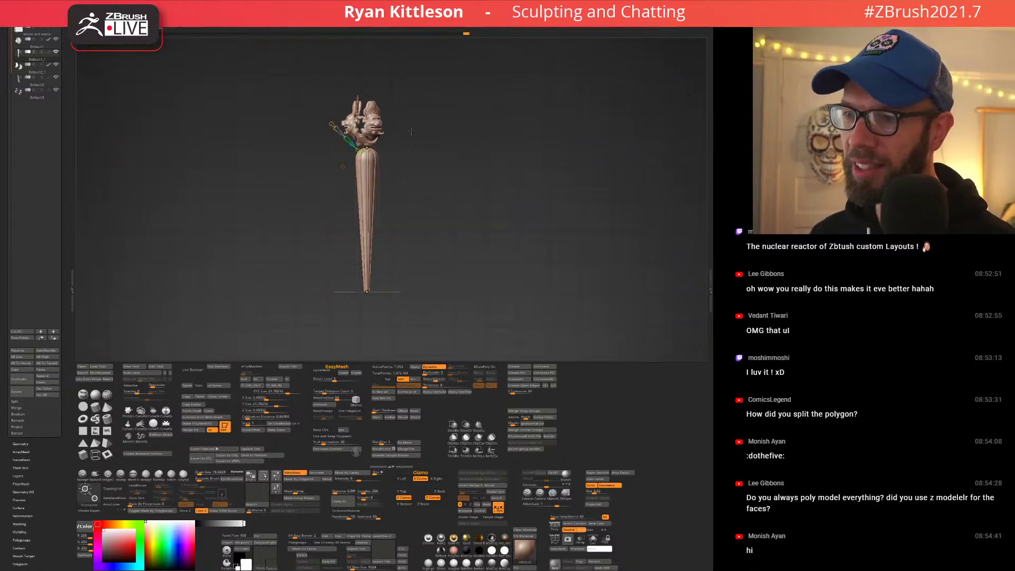
right_click_drag(411, 131, 433, 124, "ctrl")
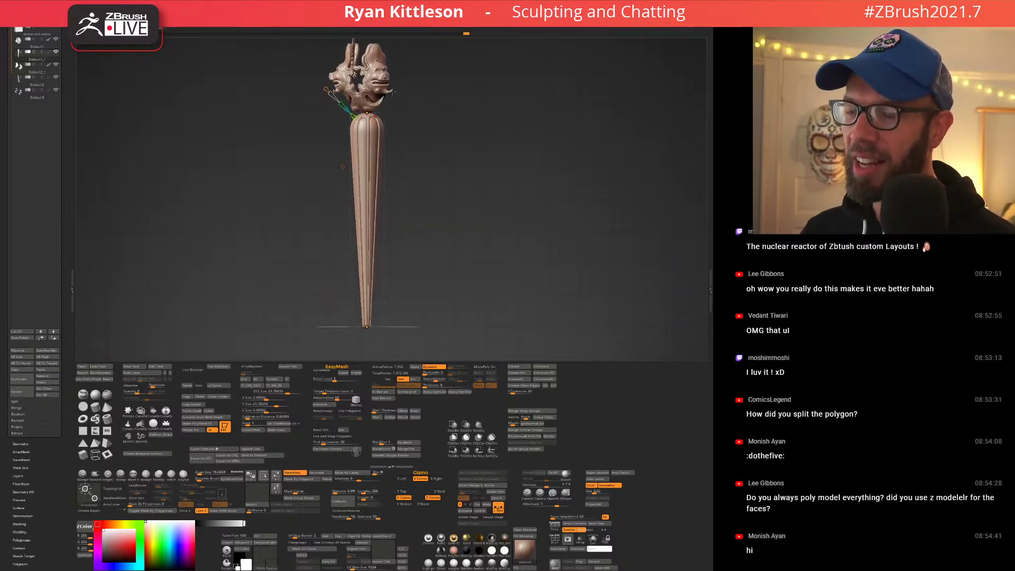
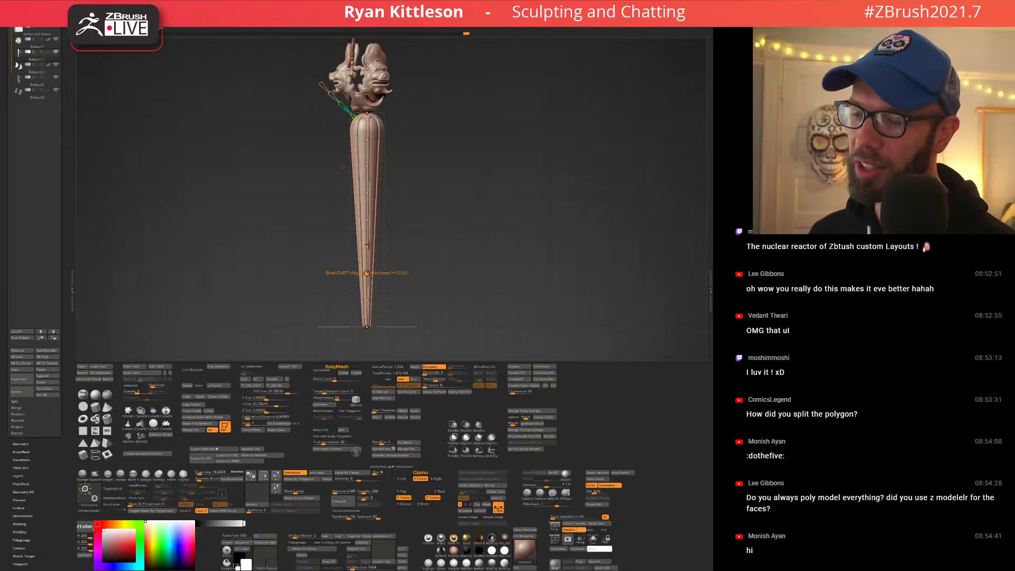
mouse_move(441, 161)
left_mouse_down()
mouse_move(470, 163)
mouse_move(433, 164)
mouse_move(431, 154)
left_mouse_up()
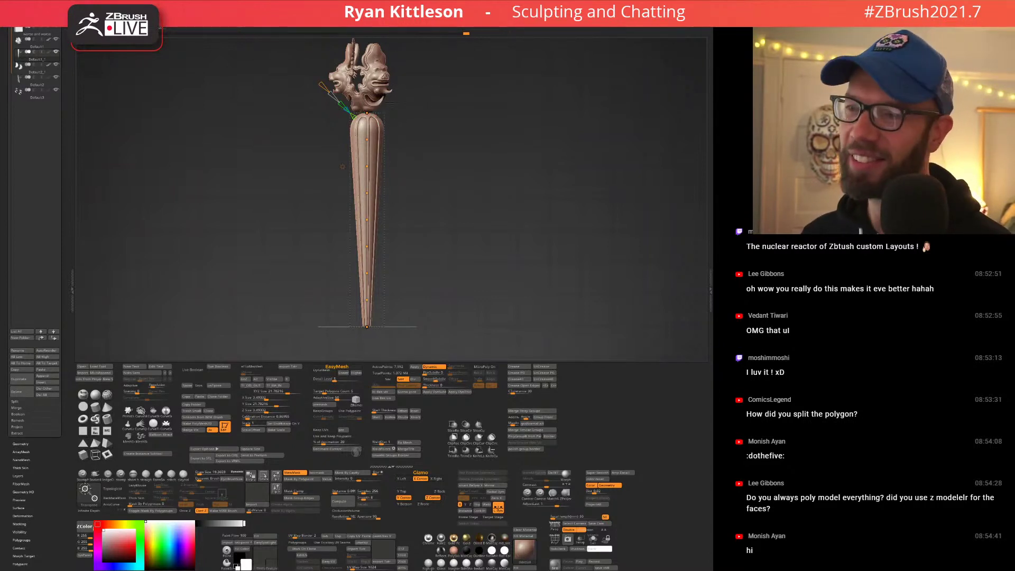
mouse_move(391, 102)
left_mouse_down()
mouse_move(406, 108)
mouse_move(391, 101)
left_mouse_up()
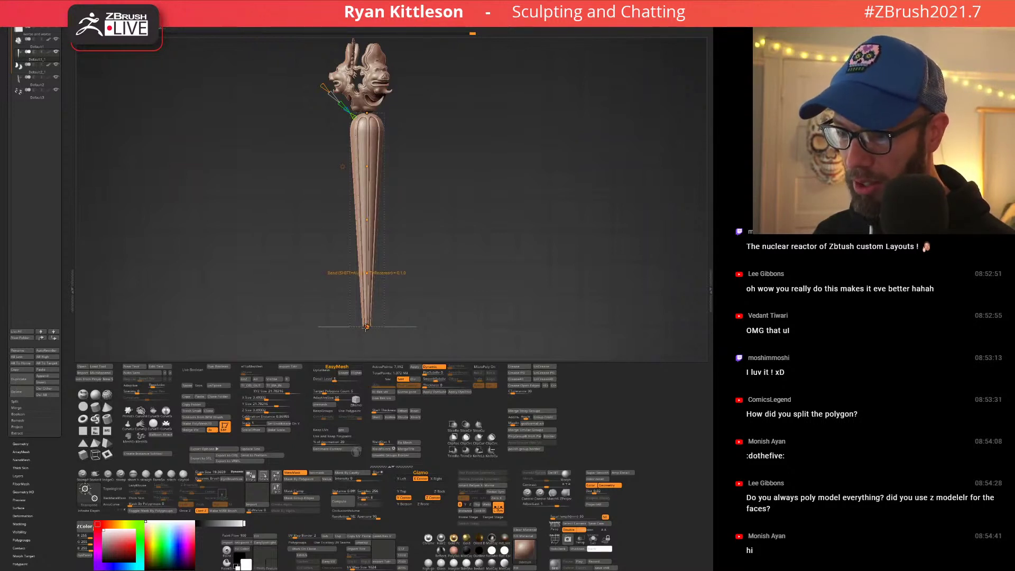
Try curling the tapered tip up beside the heads and folding the middle of the lower body back across itself.
left_click_drag(367, 327, 300, 107)
left_click_drag(358, 246, 288, 178)
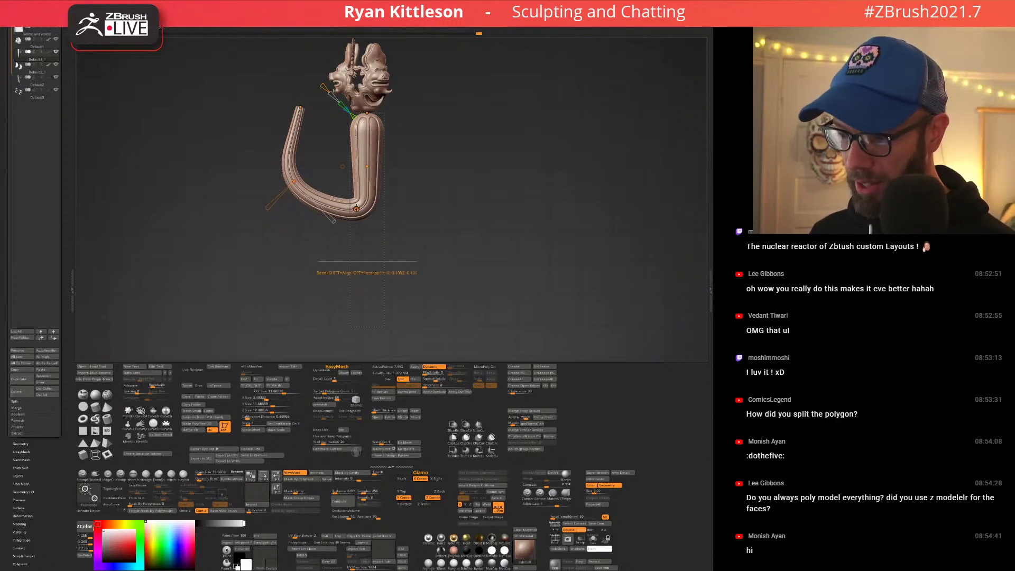
mouse_move(351, 199)
left_mouse_down()
mouse_move(339, 167)
mouse_move(350, 190)
mouse_move(334, 196)
left_mouse_up()
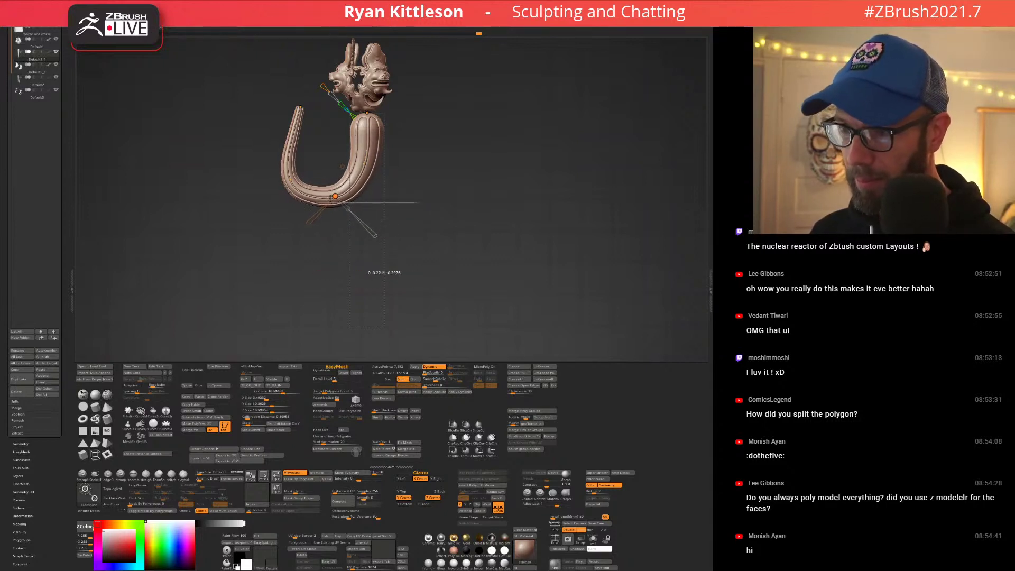
left_click(371, 150)
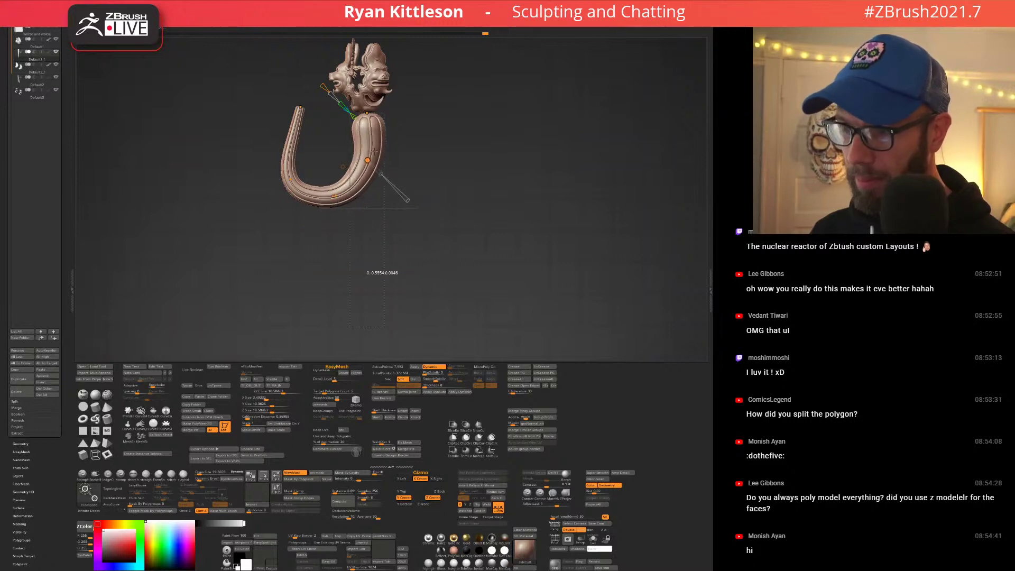
left_click_drag(371, 152, 366, 161)
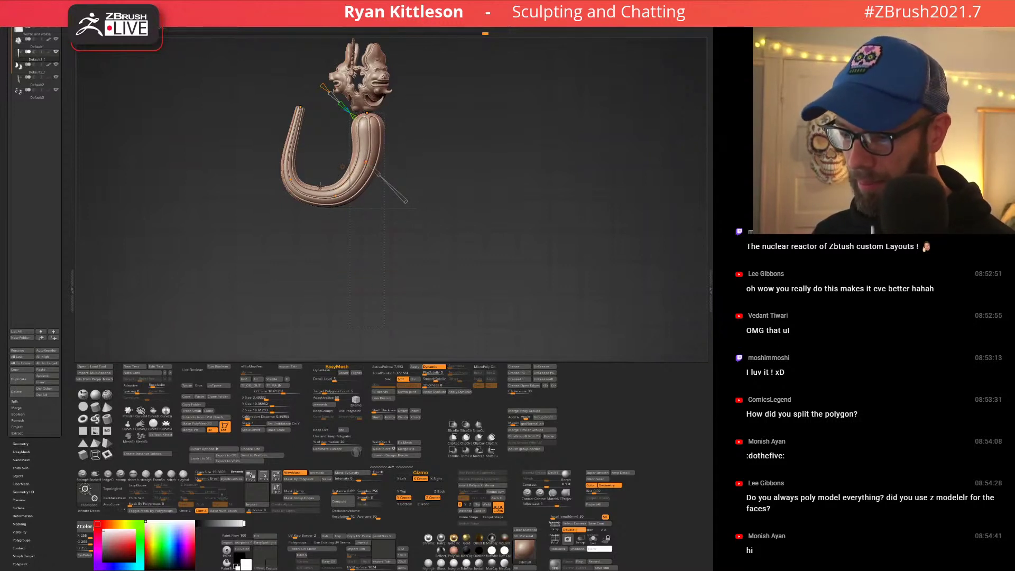
left_click_drag(290, 178, 459, 173)
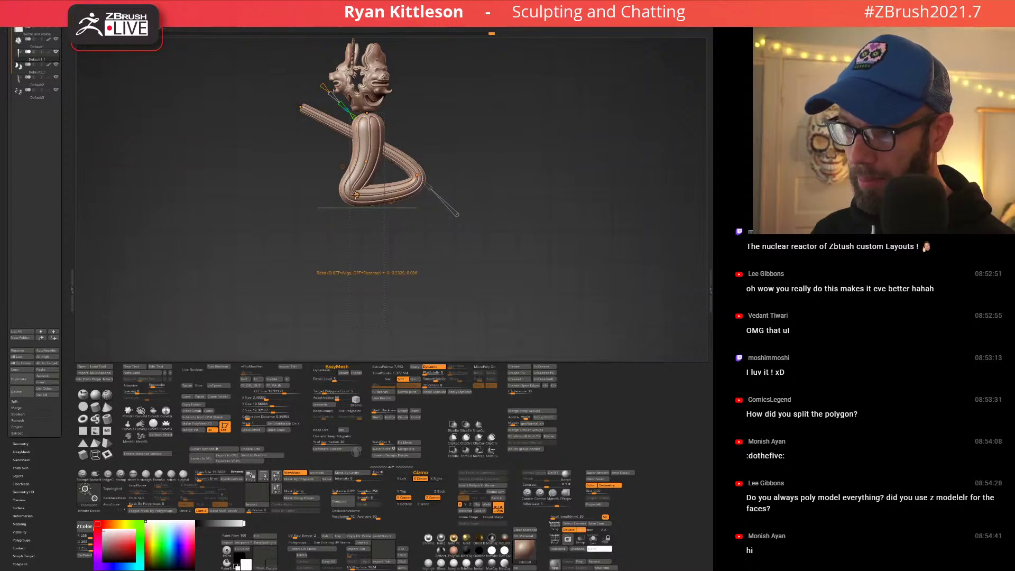
left_click_drag(357, 196, 323, 134)
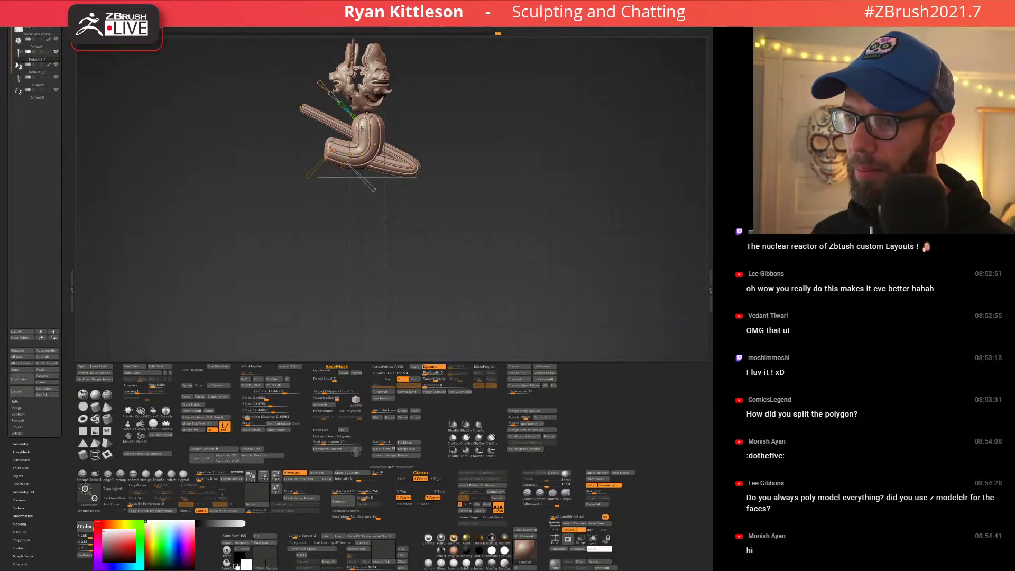
Undo the bend curve edits back to the straight lower body.
key("ctrl+z")
key("ctrl+z")
key("ctrl+z")
key("ctrl+z")
key("ctrl+z")
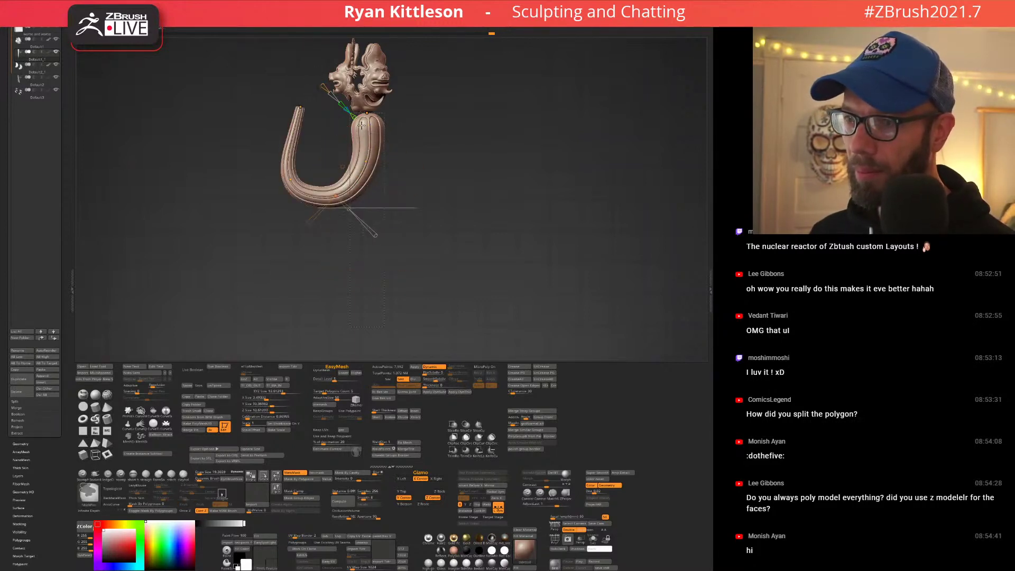
key("ctrl+z")
key("ctrl+z")
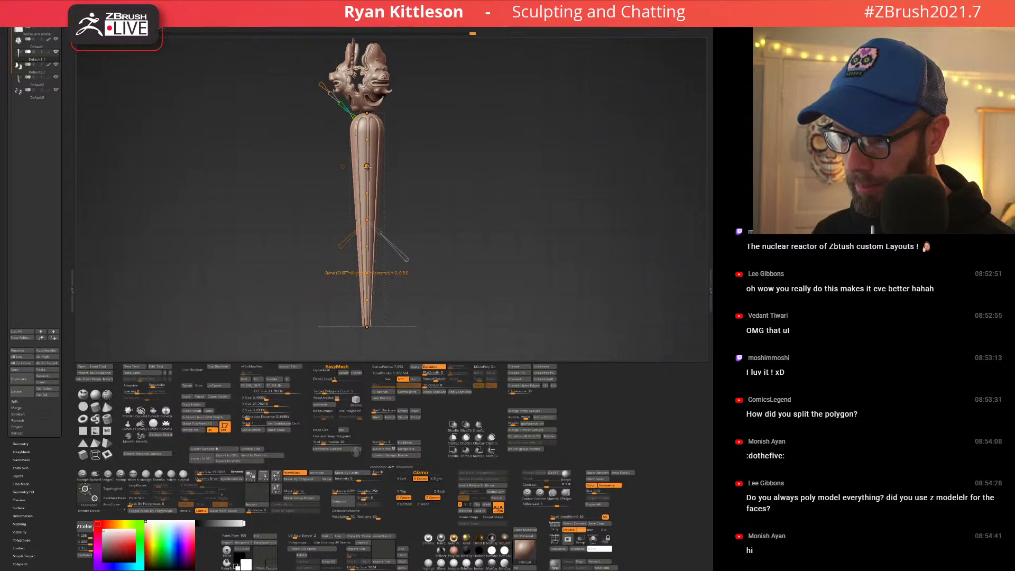
Bend the lower body into a loop beneath the heads on one side and a second loop on the opposite side.
mouse_move(367, 166)
left_mouse_down()
mouse_move(374, 173)
mouse_move(357, 191)
mouse_move(346, 187)
mouse_move(359, 219)
mouse_move(346, 221)
mouse_move(373, 222)
mouse_move(401, 197)
left_mouse_up()
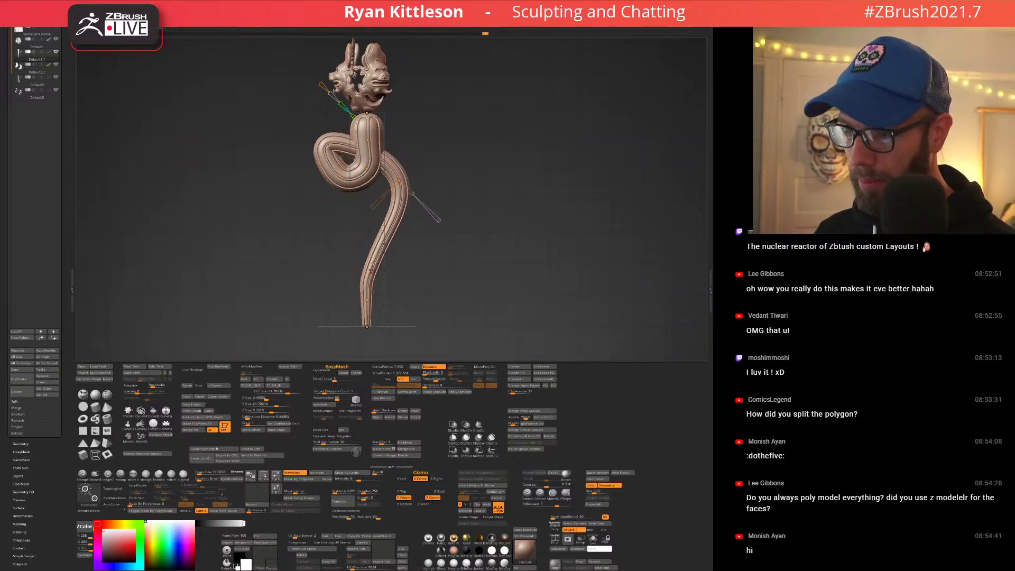
left_click_drag(374, 263, 421, 159)
left_click_drag(446, 106, 440, 99)
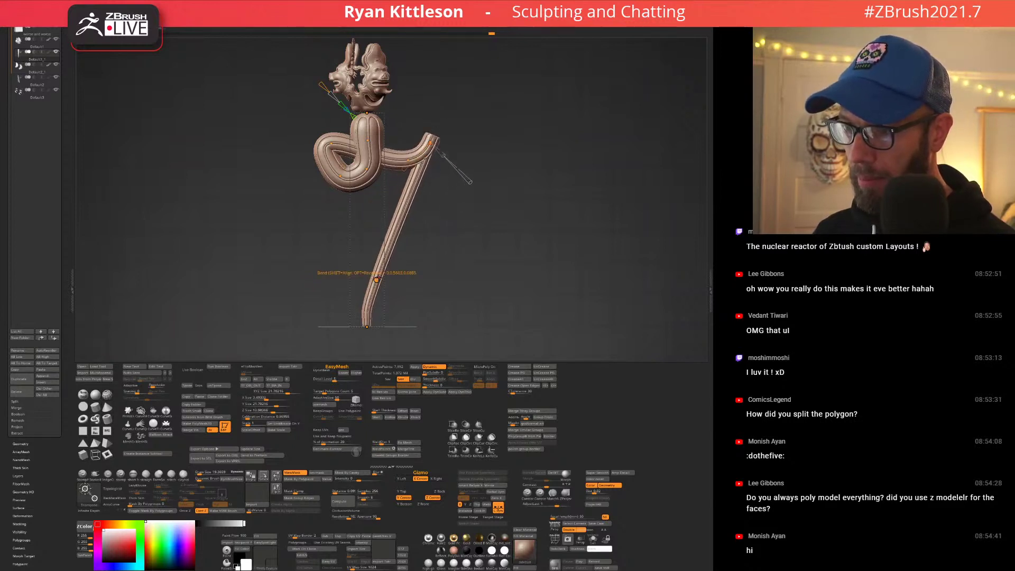
left_click_drag(377, 279, 403, 89)
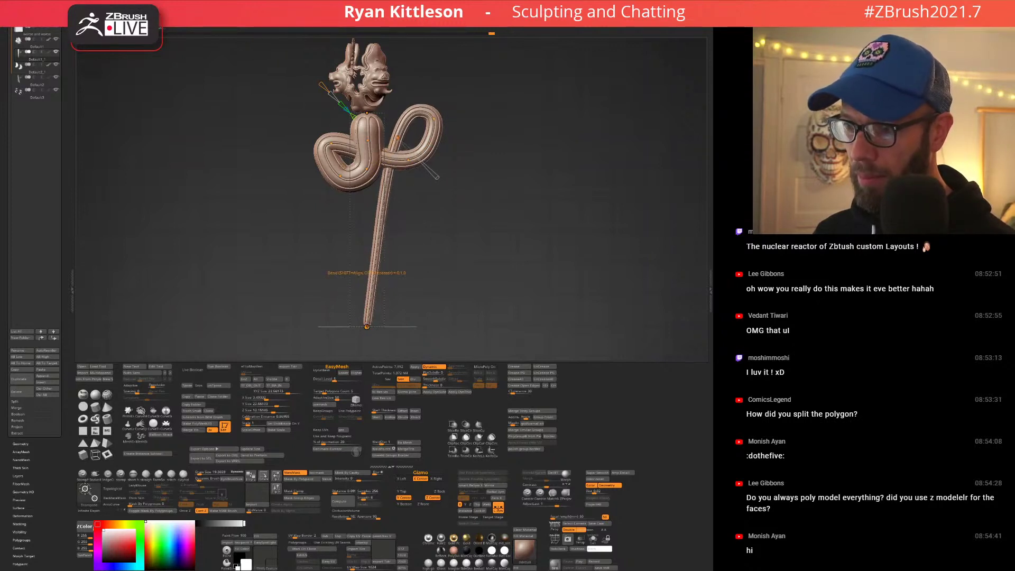
Run the tapered end of the lower body back behind the loops and up the opposite side of the heads as an upright tail.
left_click_drag(367, 326, 296, 108)
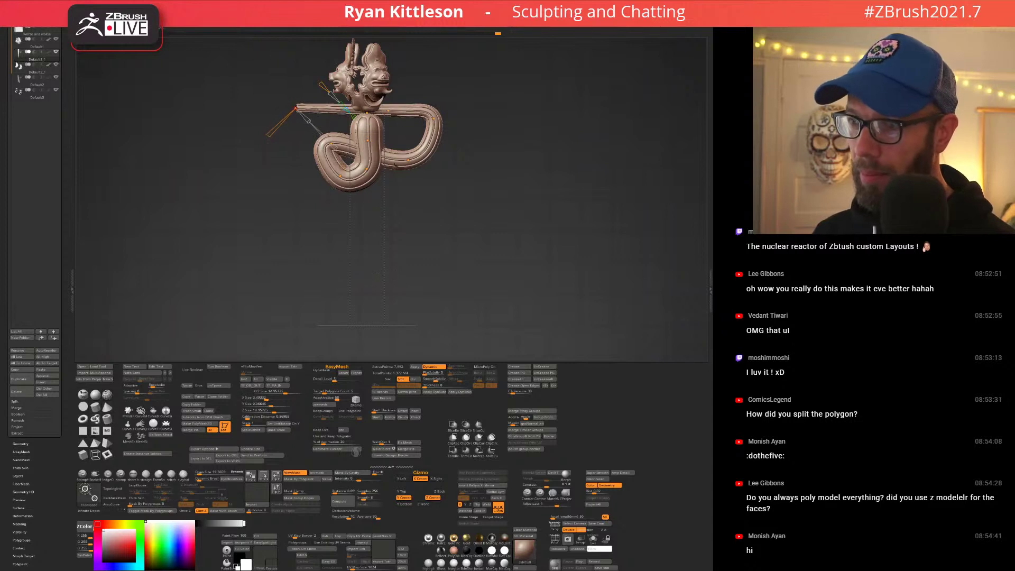
left_click_drag(340, 175, 331, 176)
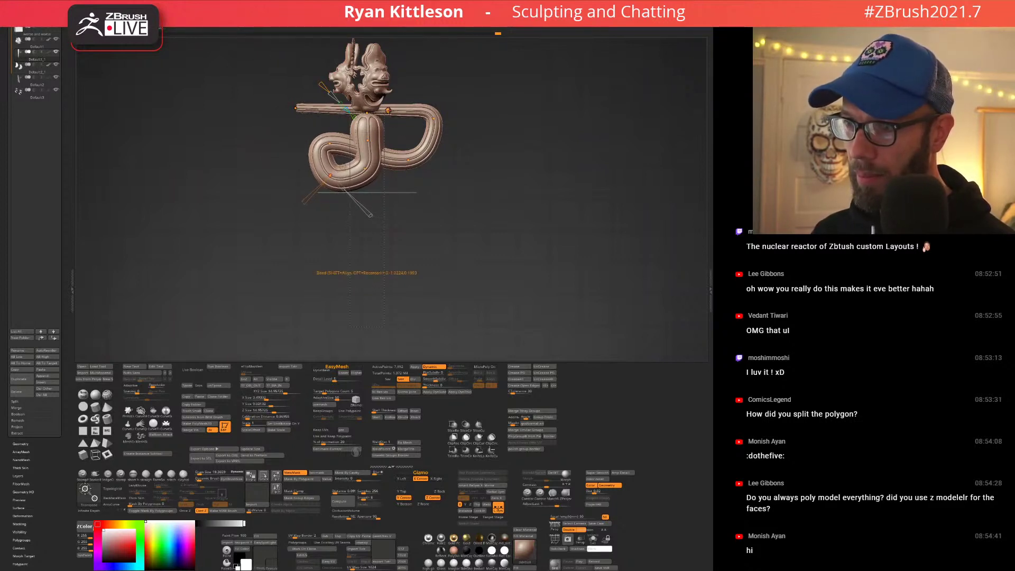
left_click_drag(389, 110, 307, 186)
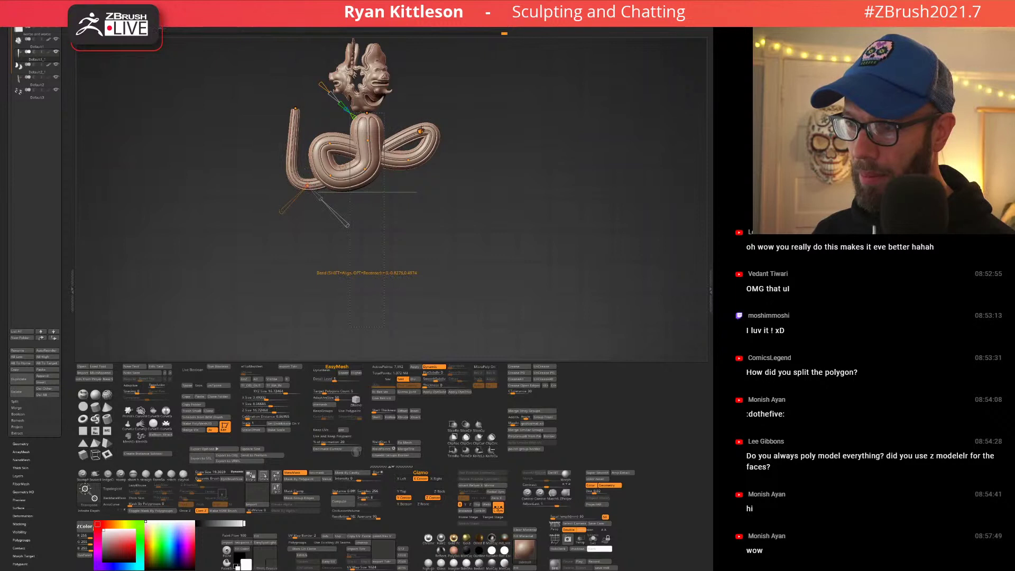
Reshape the two loops so the body crosses lower beneath the heads, and bow the upright tail outward into a smooth curve.
left_click_drag(421, 131, 376, 126)
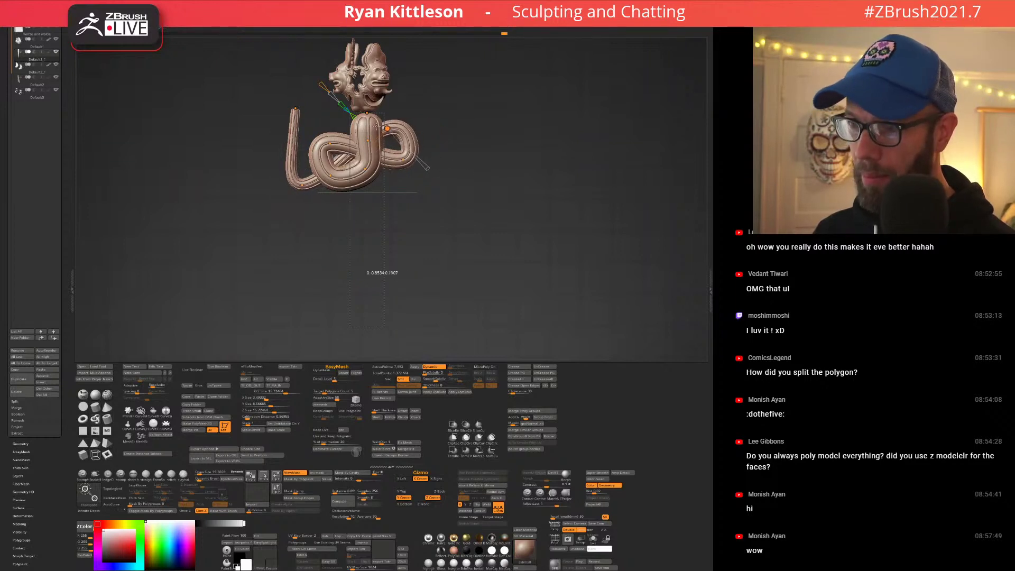
left_click_drag(404, 163, 359, 186)
left_click_drag(428, 162, 422, 179)
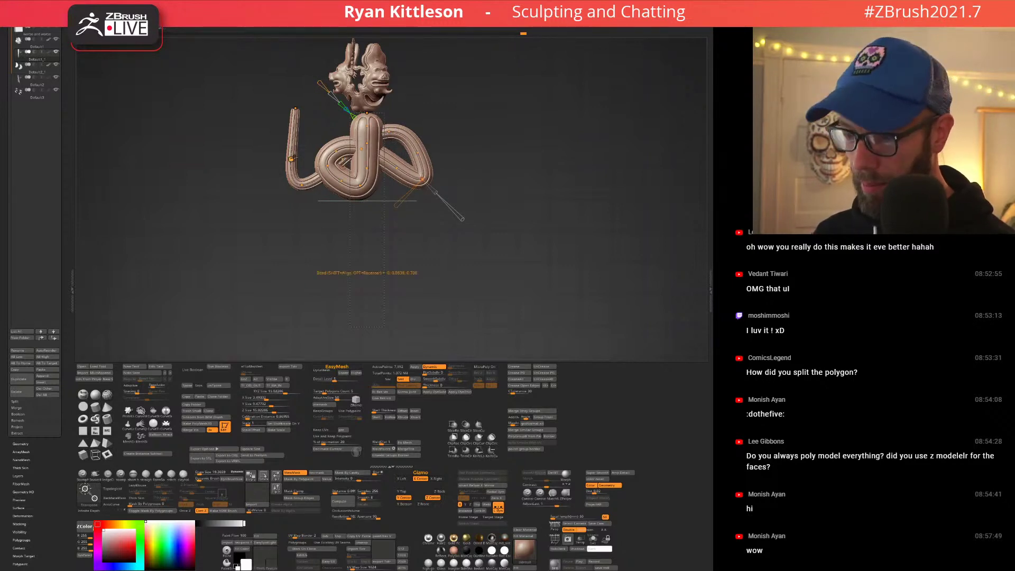
left_click(287, 157)
left_click_drag(288, 157, 284, 147)
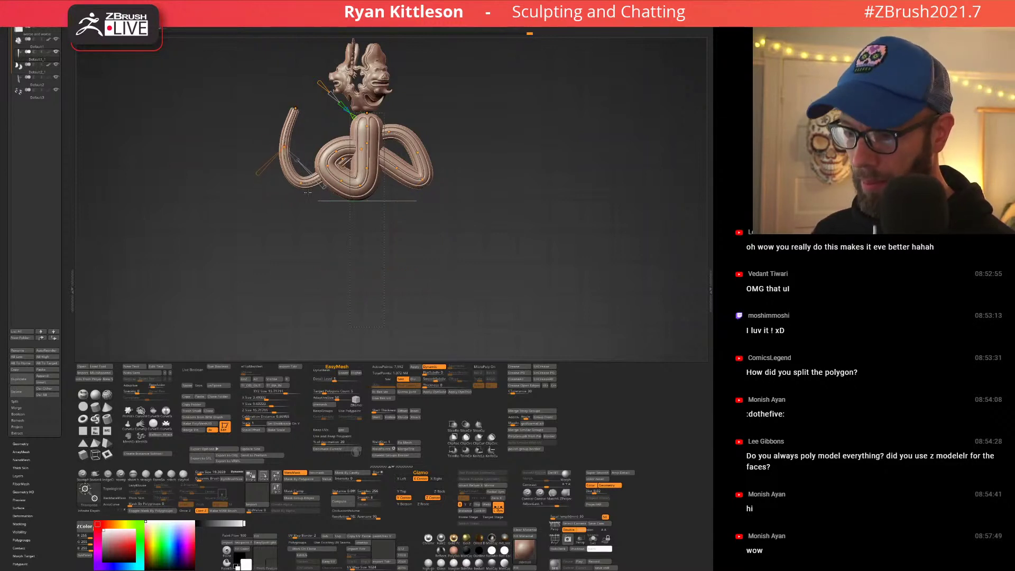
Widen the loop on the side opposite the tail and round out its outer and lower bends.
left_click_drag(389, 131, 436, 152)
mouse_move(404, 162)
right_mouse_down("alt")
mouse_move(421, 188)
mouse_move(436, 189)
right_mouse_up("alt")
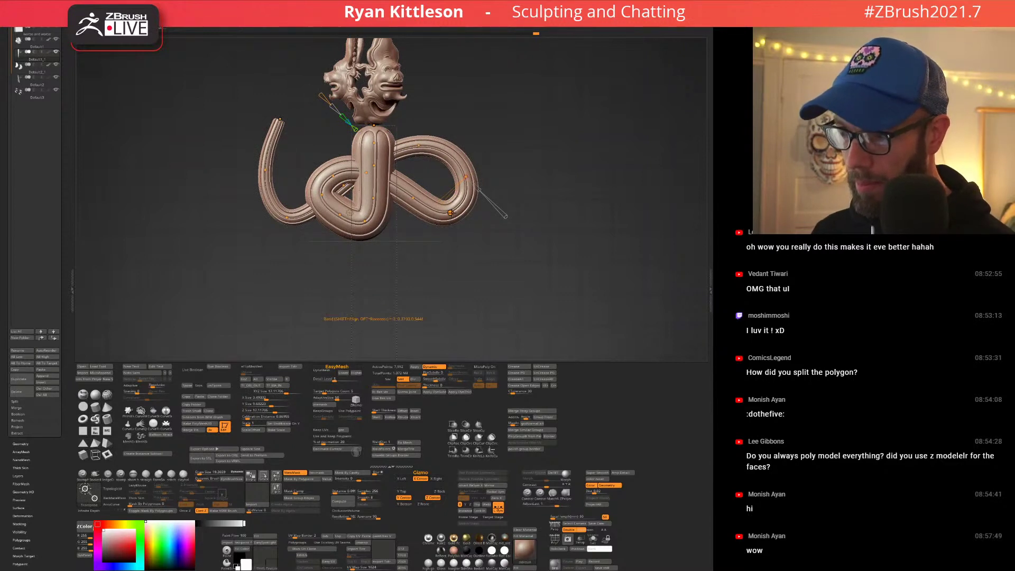
left_click(449, 212)
left_click_drag(449, 212, 446, 205)
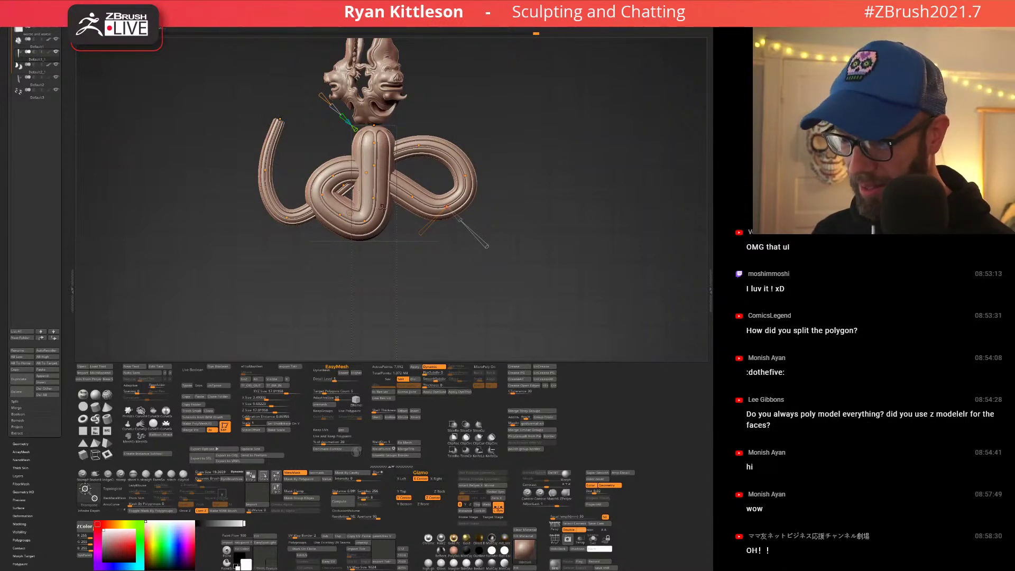
Round the front loop beneath the heads into an even coil and tighten the loop on the side opposite the tail.
left_click(362, 215)
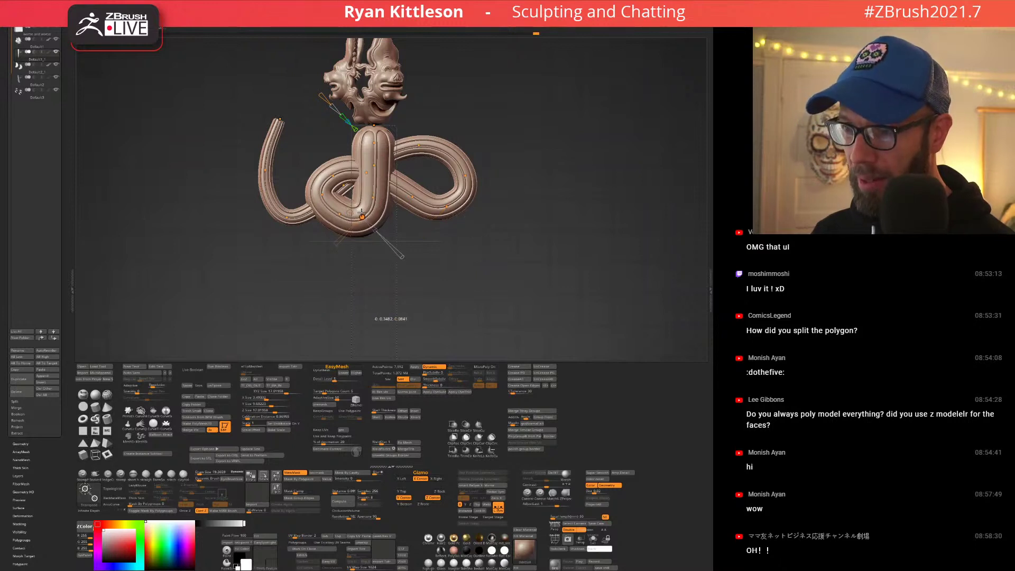
left_click_drag(340, 213, 333, 171)
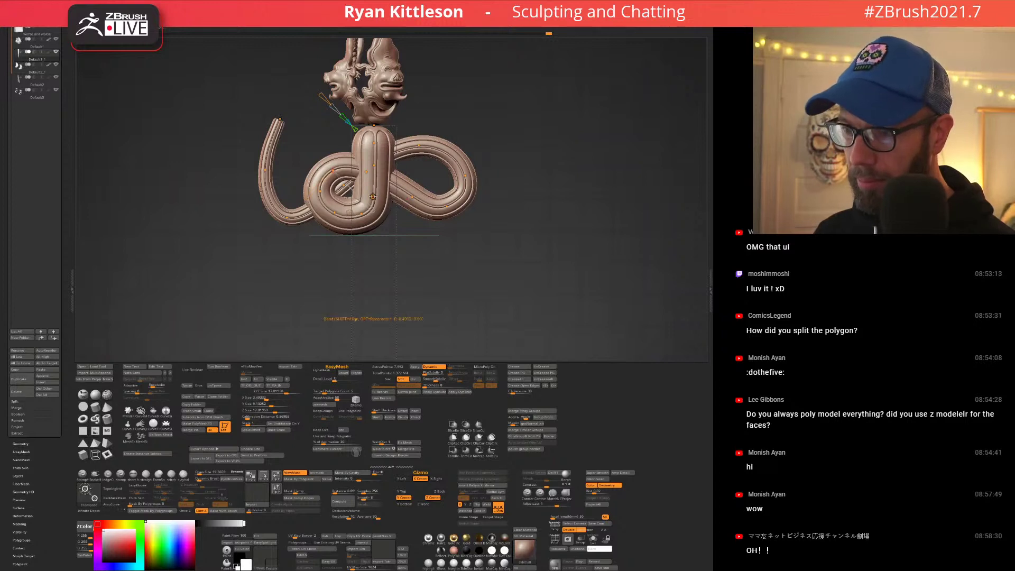
left_click_drag(373, 197, 380, 189)
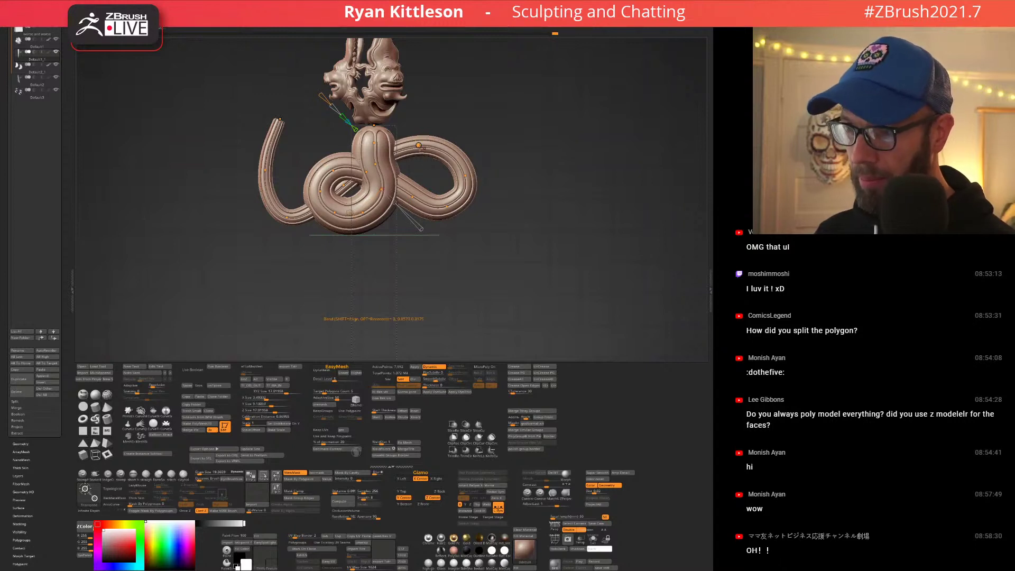
left_click_drag(419, 145, 411, 198)
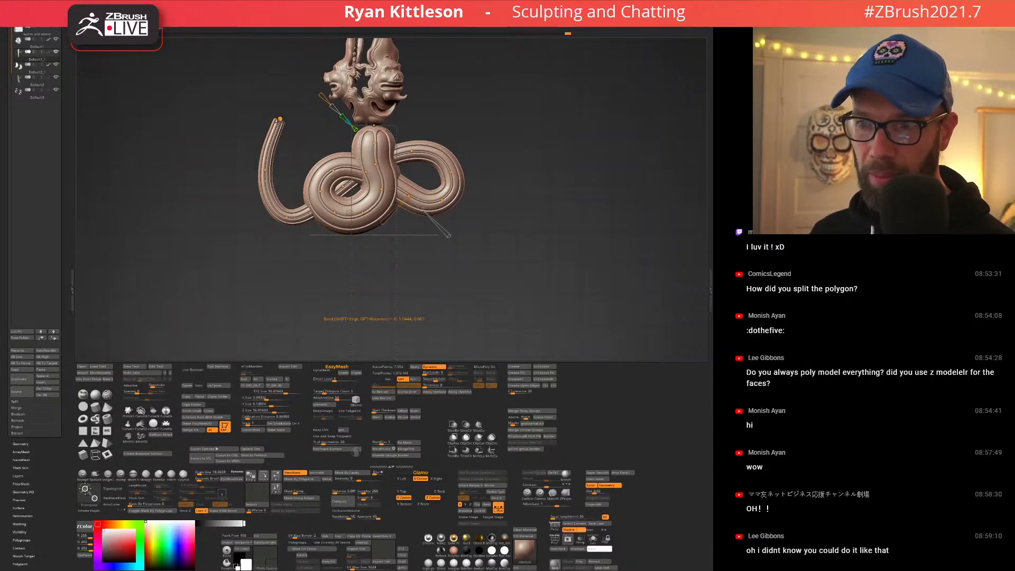
Pull the tail's tip, middle and base inward so it curves closely around the front coil.
left_click_drag(279, 119, 314, 123)
left_click_drag(270, 171, 285, 168)
left_click_drag(289, 217, 302, 217)
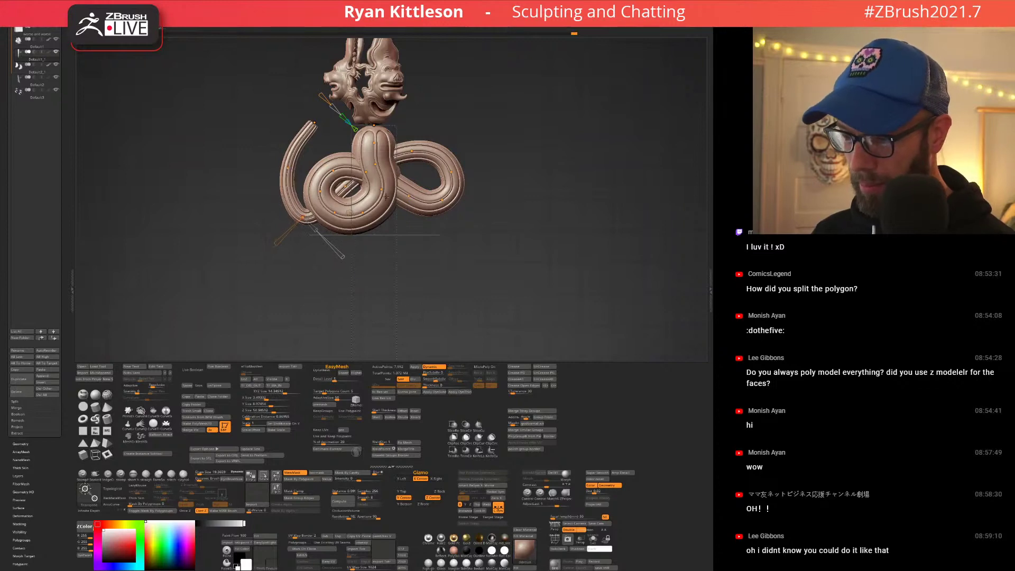
Offset the overlapping coils in depth from side views, moving the front section of the body away from the sections crossing behind it.
right_click_drag(374, 202, 476, 206)
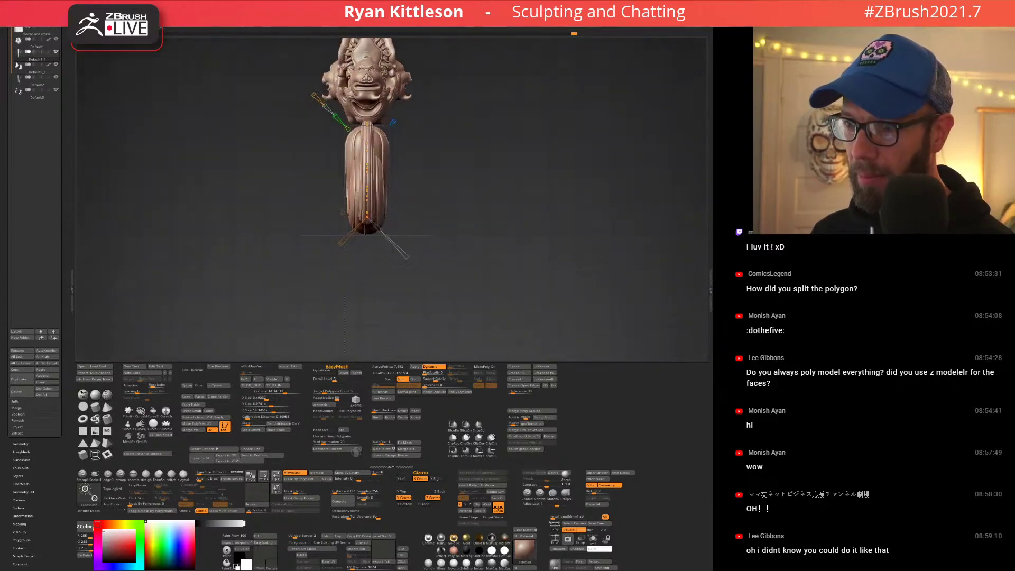
right_click_drag(425, 173, 369, 165)
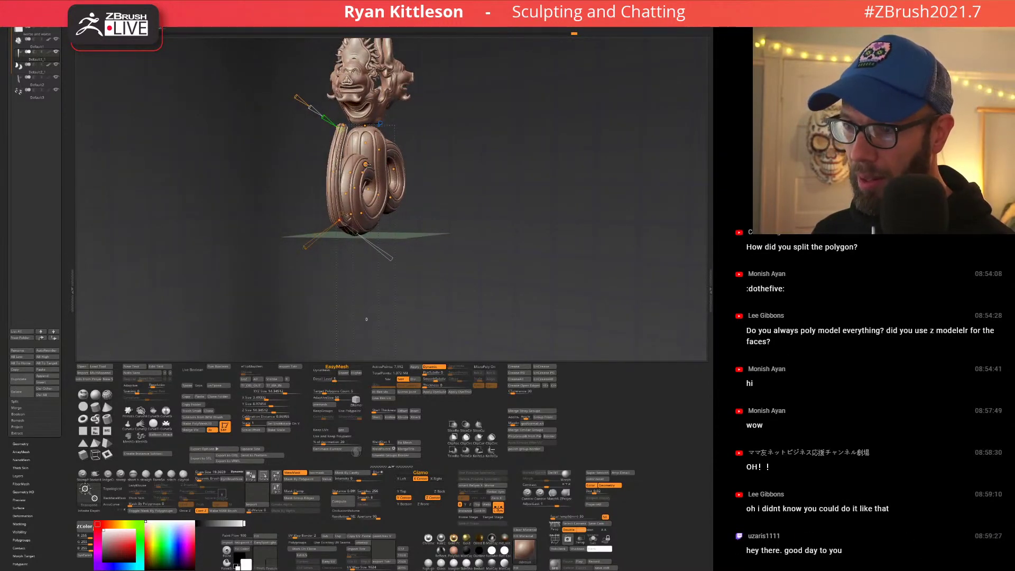
left_click_drag(366, 164, 382, 196)
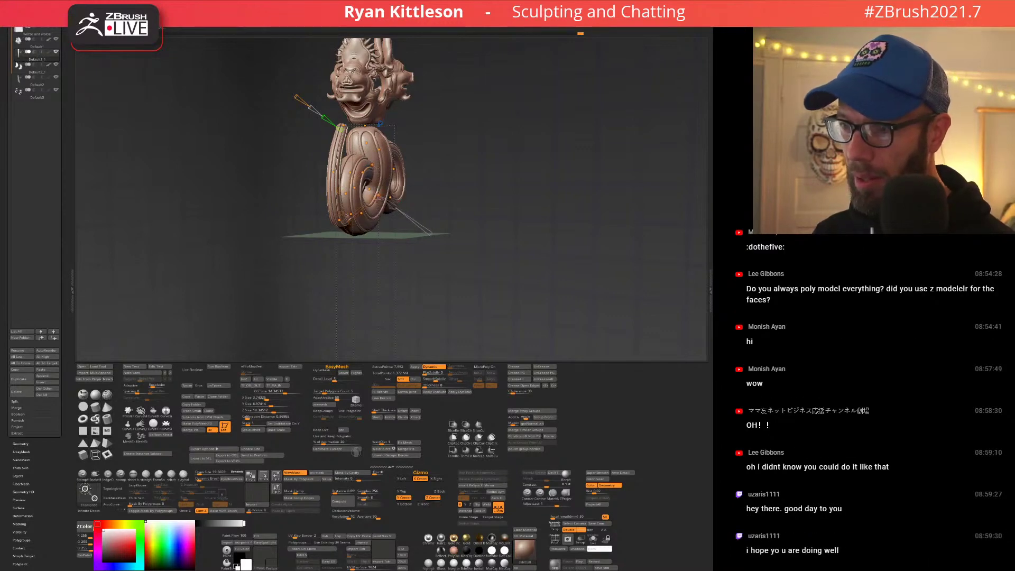
right_click_drag(398, 199, 326, 204)
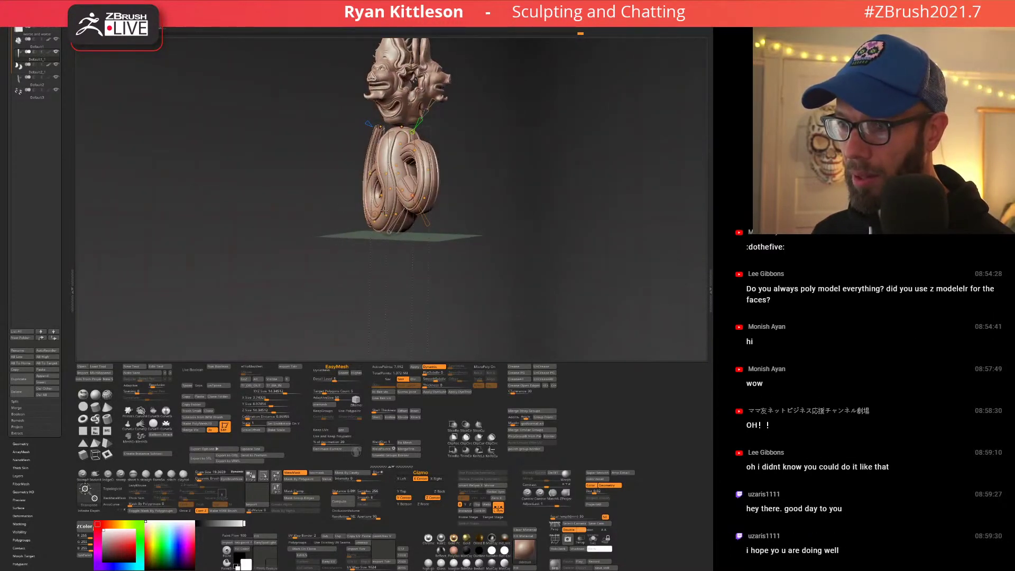
left_click_drag(395, 214, 385, 214)
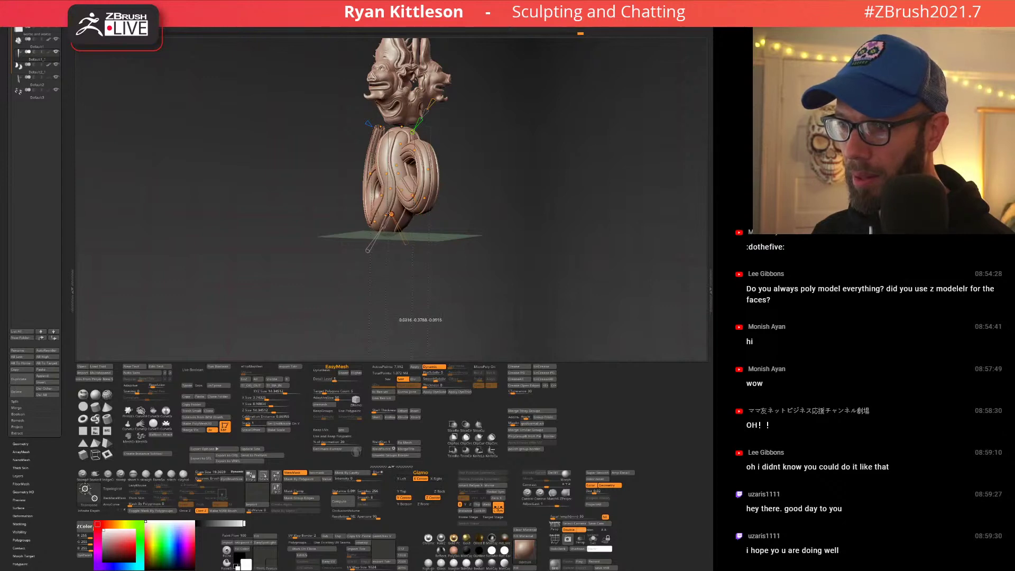
right_click_drag(390, 214, 399, 184)
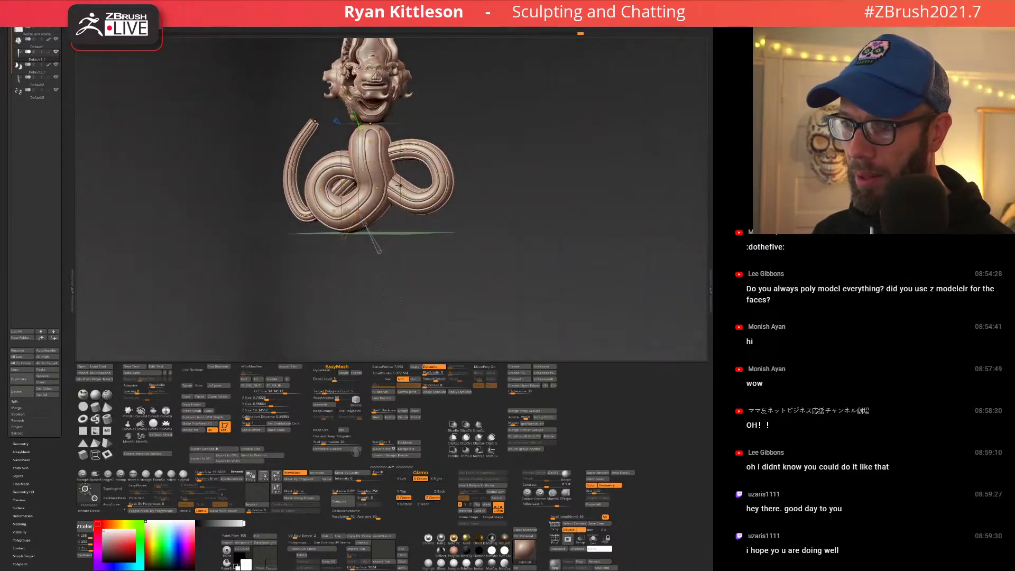
left_click_drag(399, 185, 377, 187)
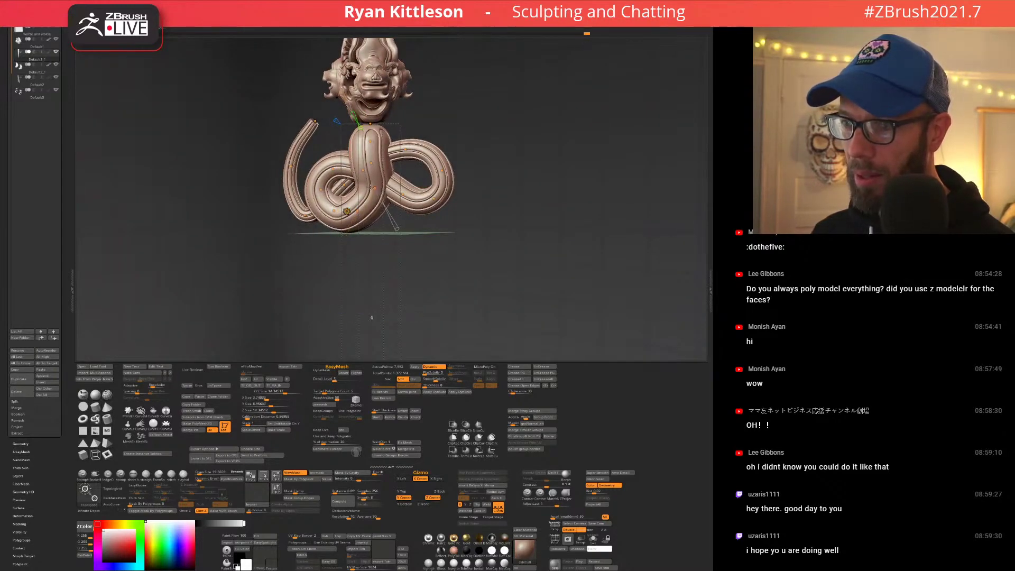
right_click_drag(370, 188, 383, 188)
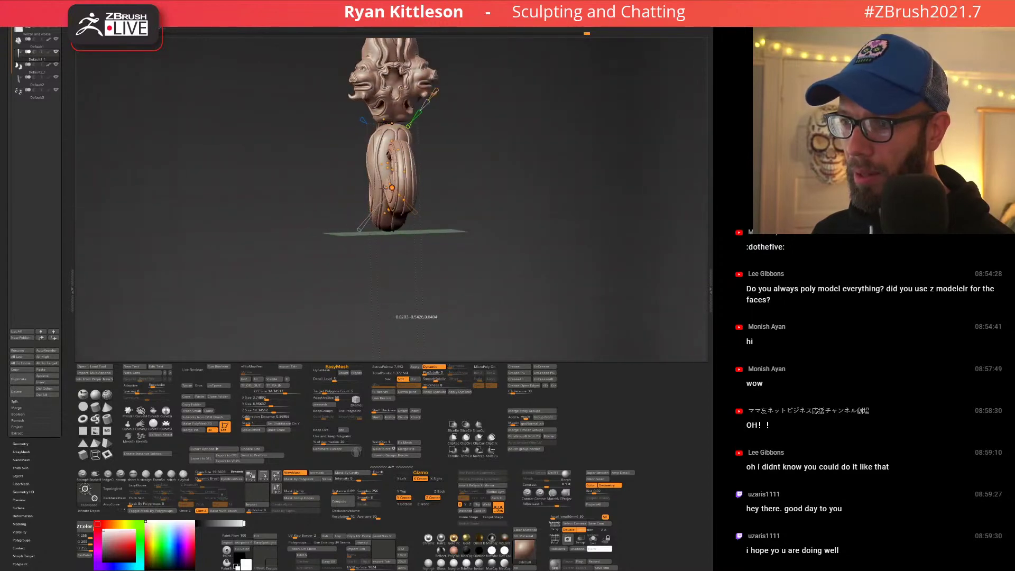
left_click_drag(382, 188, 382, 188)
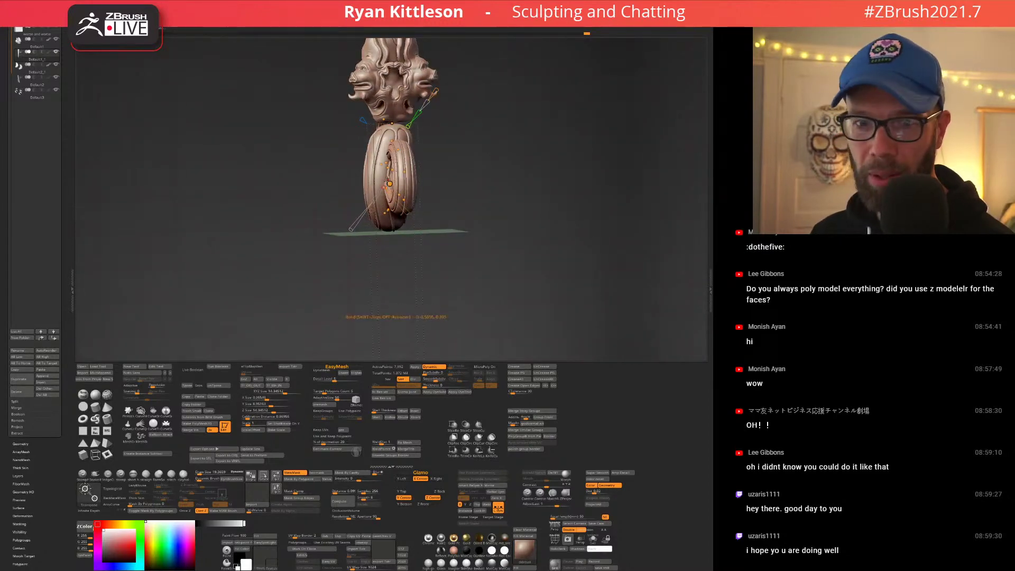
right_click_drag(380, 189, 423, 161)
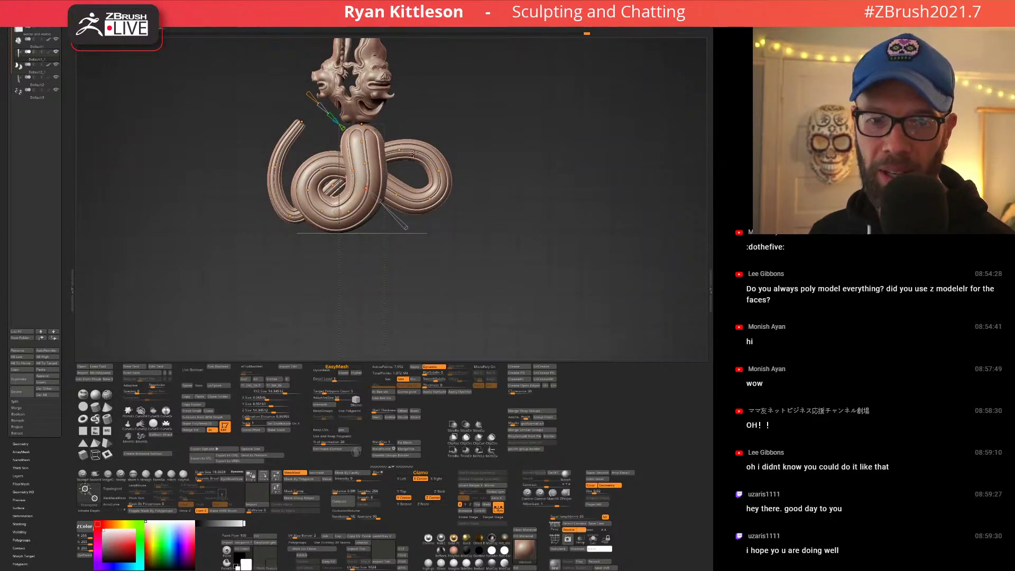
right_click_drag(355, 177, 288, 147)
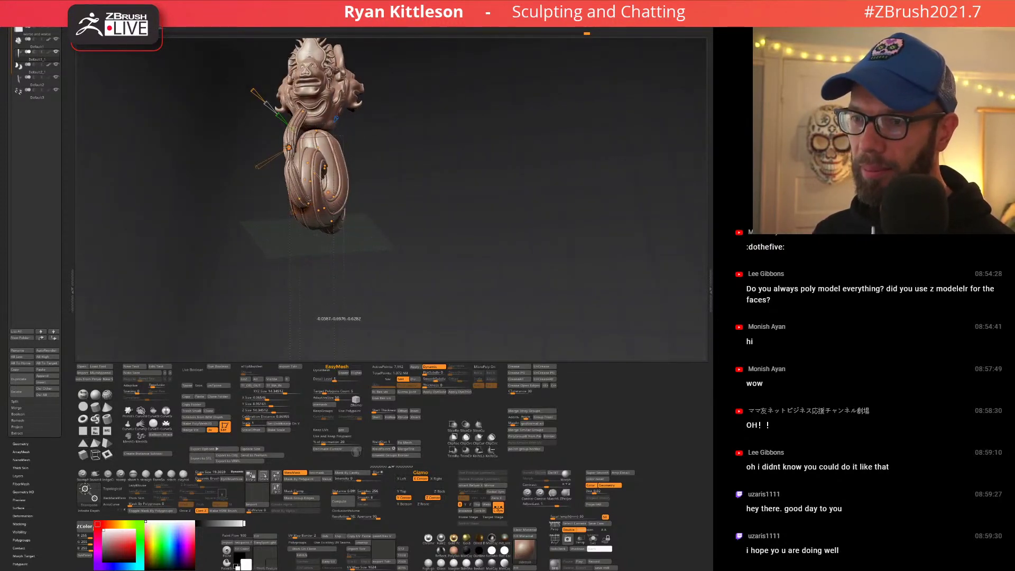
Reposition the bend-curve points along the snake body's free tail end to curve the tail around the coil.
left_click_drag(277, 146, 252, 152)
right_click_drag(301, 199, 291, 198)
mouse_move(286, 200)
left_mouse_down()
mouse_move(264, 201)
mouse_move(280, 199)
left_mouse_up()
right_click_drag(296, 194, 258, 171)
left_click_drag(249, 172, 214, 172)
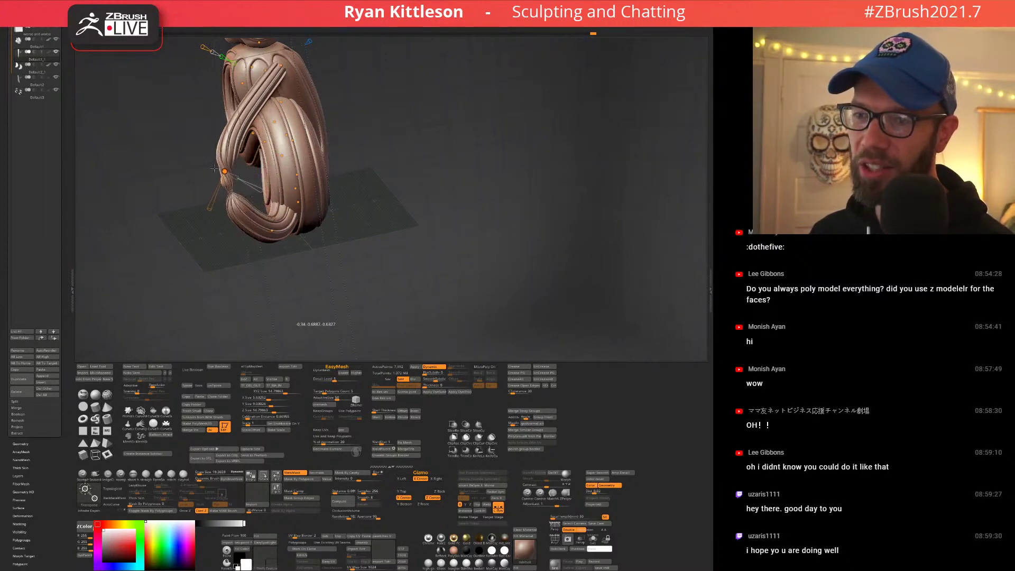
right_click_drag(214, 168, 335, 174)
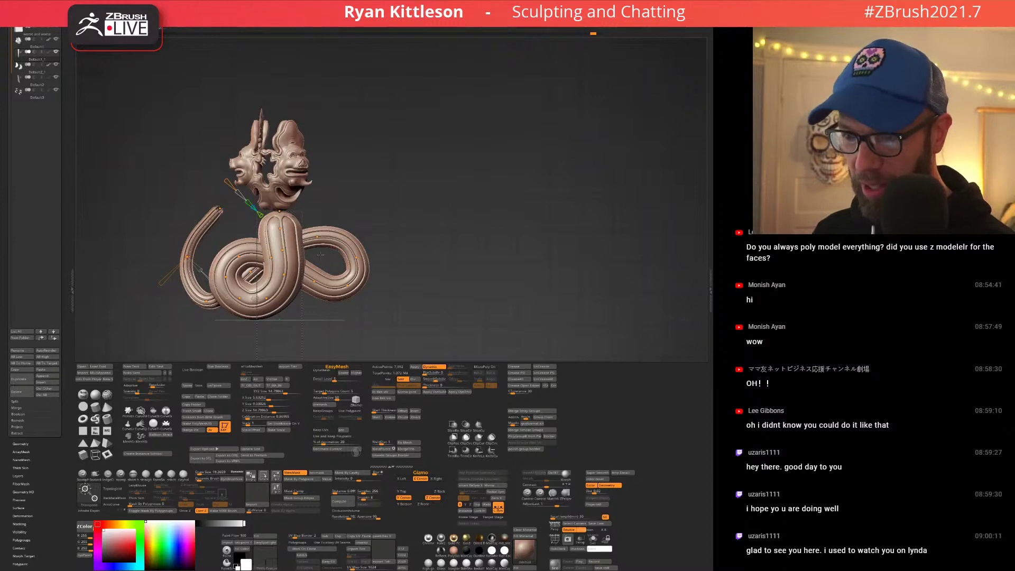
Move the bend-curve points where the tail meets the front coil to reshape that coil.
right_click_drag(320, 255, 263, 250)
mouse_move(316, 268)
right_mouse_down()
mouse_move(222, 247)
mouse_move(243, 287)
right_mouse_up()
left_click_drag(242, 287, 231, 283)
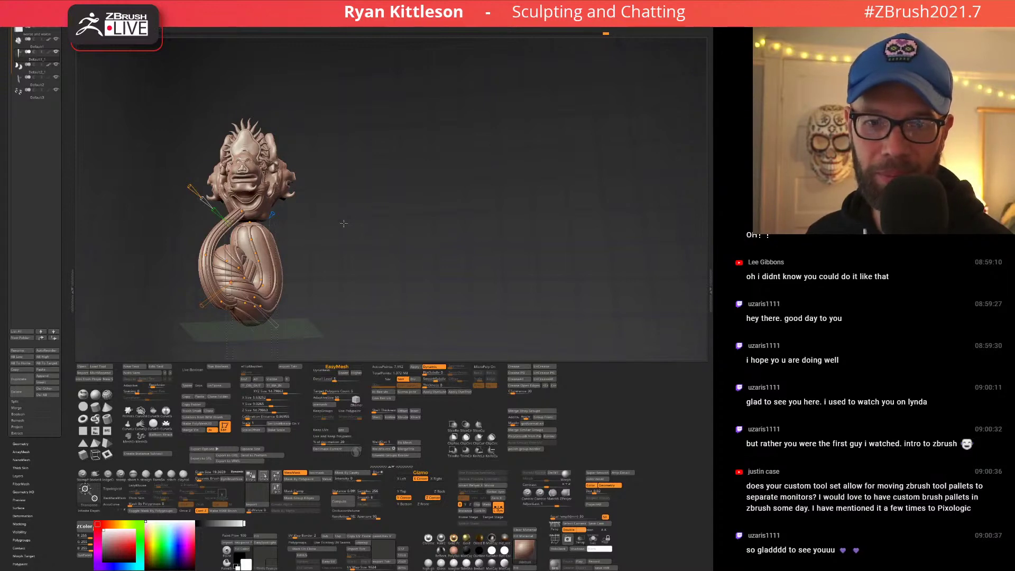
mouse_move(343, 223)
left_mouse_down()
mouse_move(335, 213)
mouse_move(327, 229)
mouse_move(346, 156)
mouse_move(328, 234)
mouse_move(339, 236)
mouse_move(316, 234)
mouse_move(320, 216)
left_mouse_up()
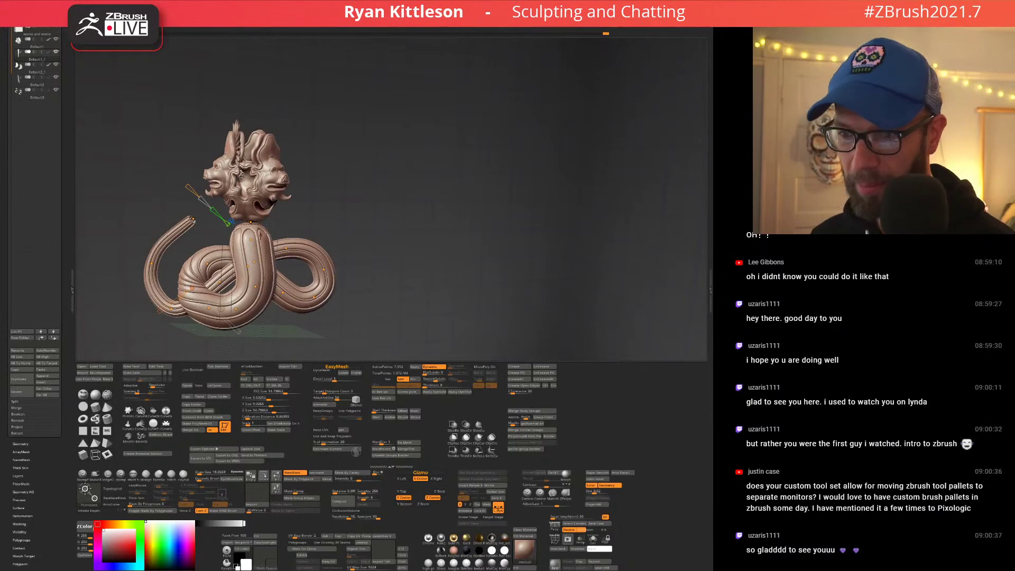
mouse_move(261, 235)
right_mouse_down("alt")
mouse_move(342, 172)
mouse_move(317, 217)
mouse_move(366, 215)
mouse_move(338, 210)
mouse_move(324, 149)
mouse_move(337, 229)
mouse_move(365, 225)
right_mouse_up("alt")
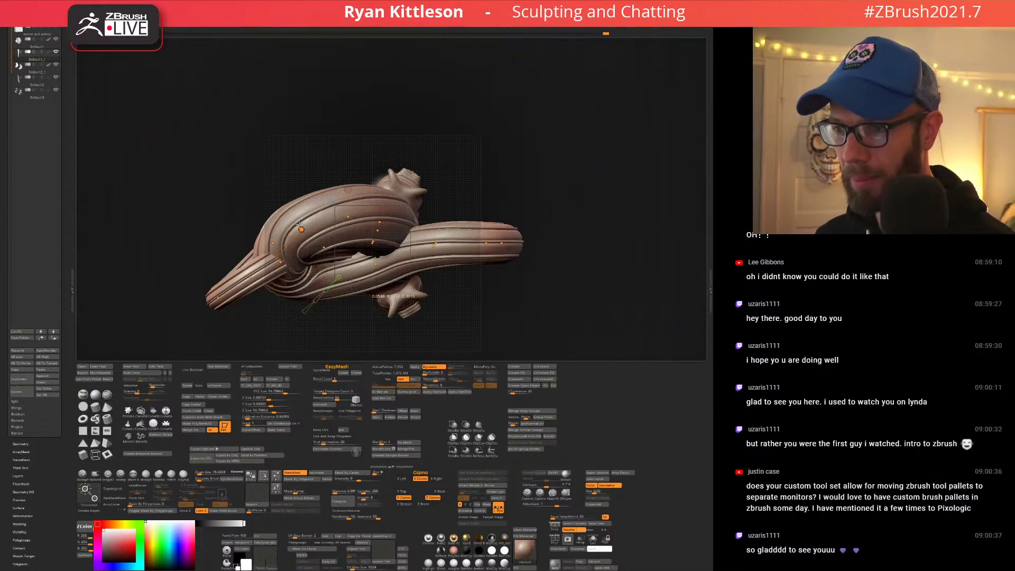
mouse_move(358, 189)
right_mouse_down()
mouse_move(358, 257)
mouse_move(412, 204)
mouse_move(415, 173)
right_mouse_up()
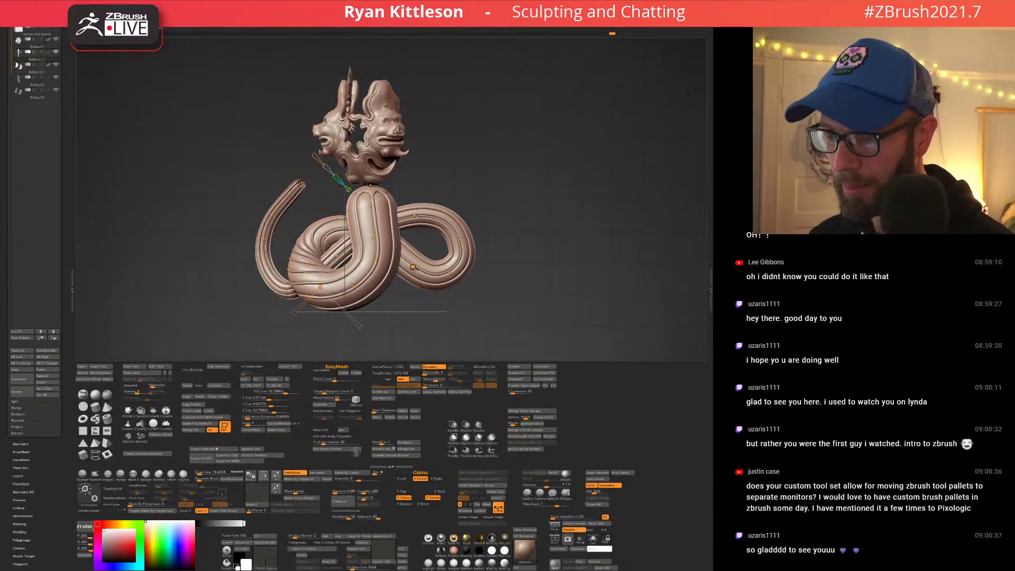
Adjust the bend-curve point on the underside crossing between the front coil and the tail section.
mouse_move(333, 243)
right_mouse_down()
mouse_move(355, 241)
mouse_move(356, 187)
mouse_move(380, 190)
right_mouse_up()
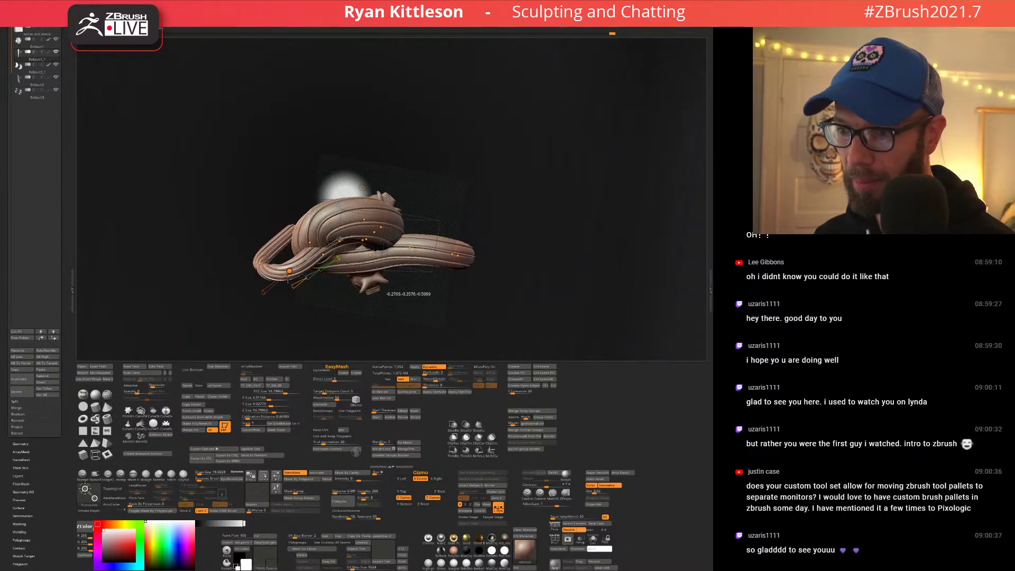
right_click_drag(362, 188, 321, 184)
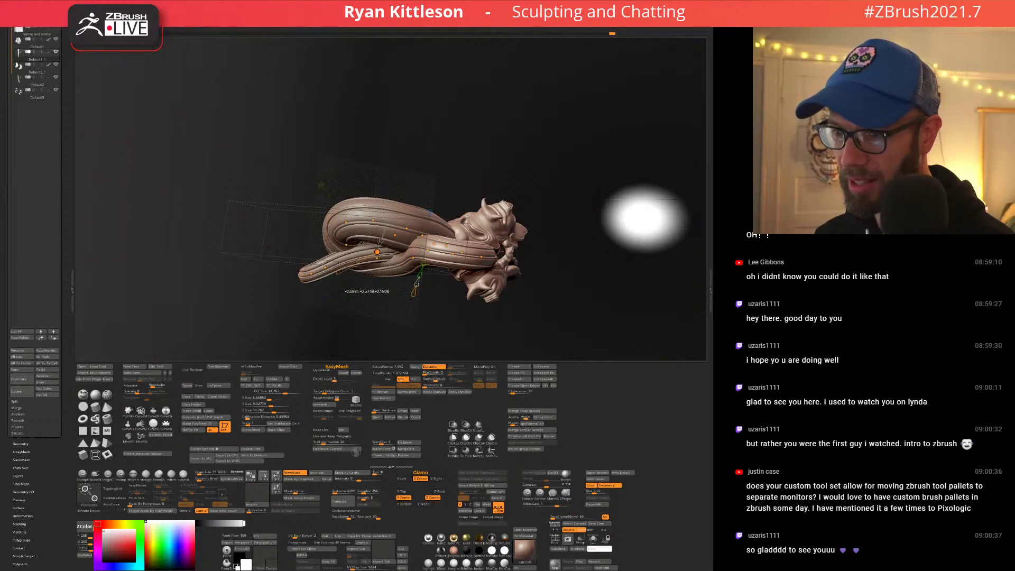
left_click_drag(378, 253, 377, 251)
mouse_move(377, 252)
right_mouse_down()
mouse_move(381, 227)
mouse_move(353, 154)
mouse_move(376, 214)
mouse_move(492, 216)
right_mouse_up()
left_click_drag(310, 208, 343, 201)
right_click_drag(435, 167, 415, 161)
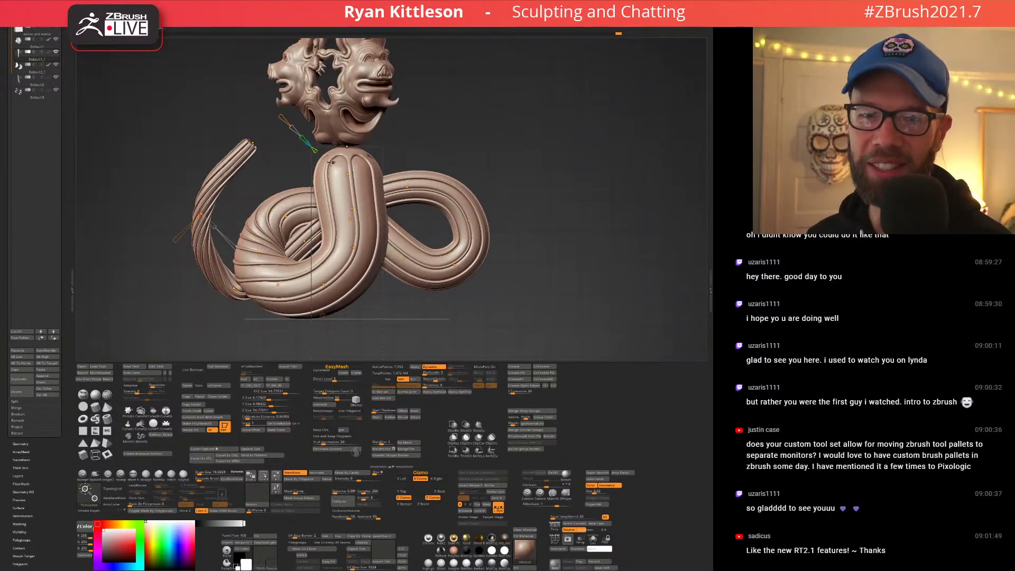
right_click_drag(358, 150, 406, 148, "alt")
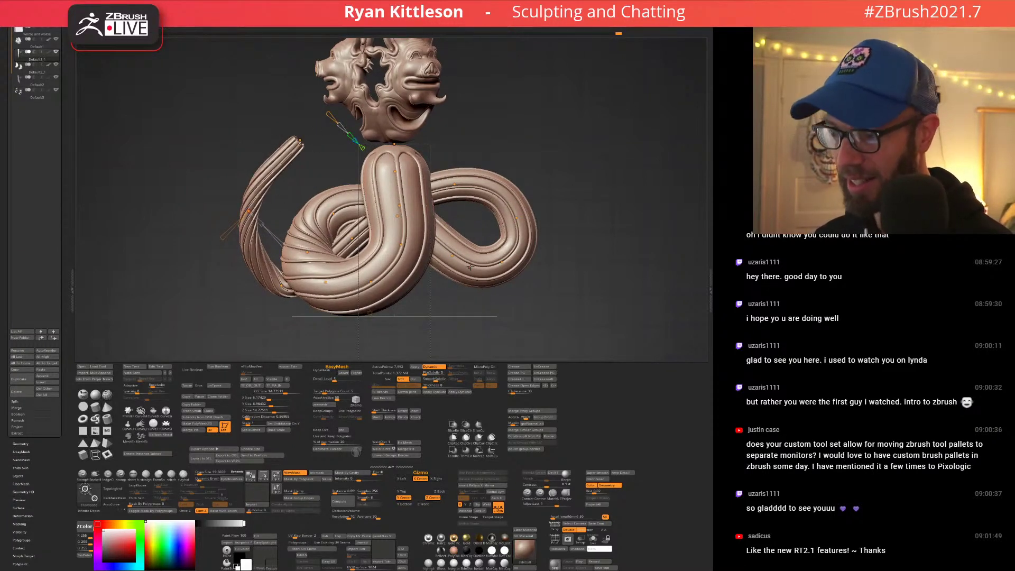
Reshape the rear loop of the body by moving its lower, outer and upper bend-curve points.
left_click_drag(452, 256, 448, 264)
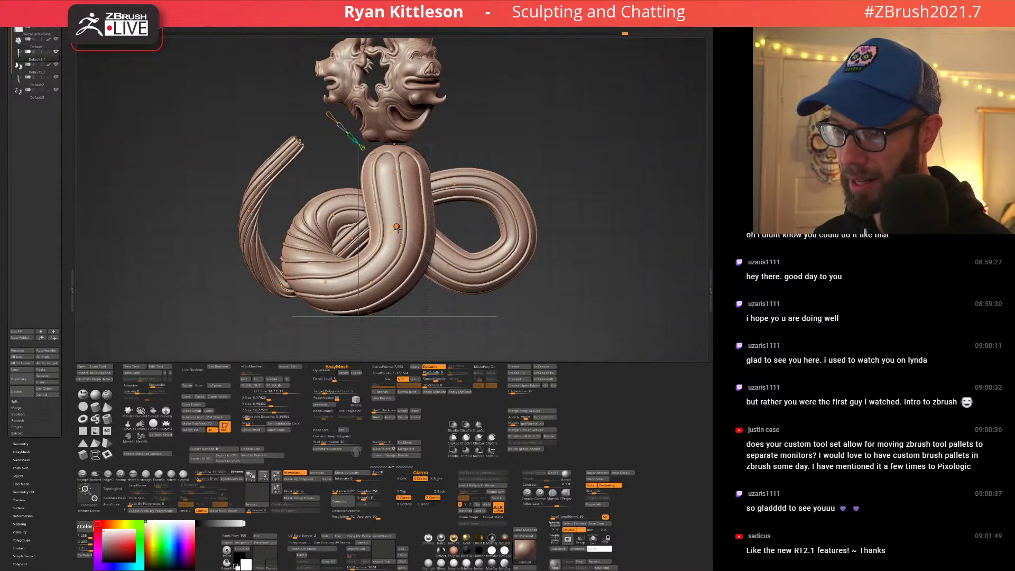
left_click_drag(398, 230, 403, 227)
left_click_drag(501, 264, 485, 312)
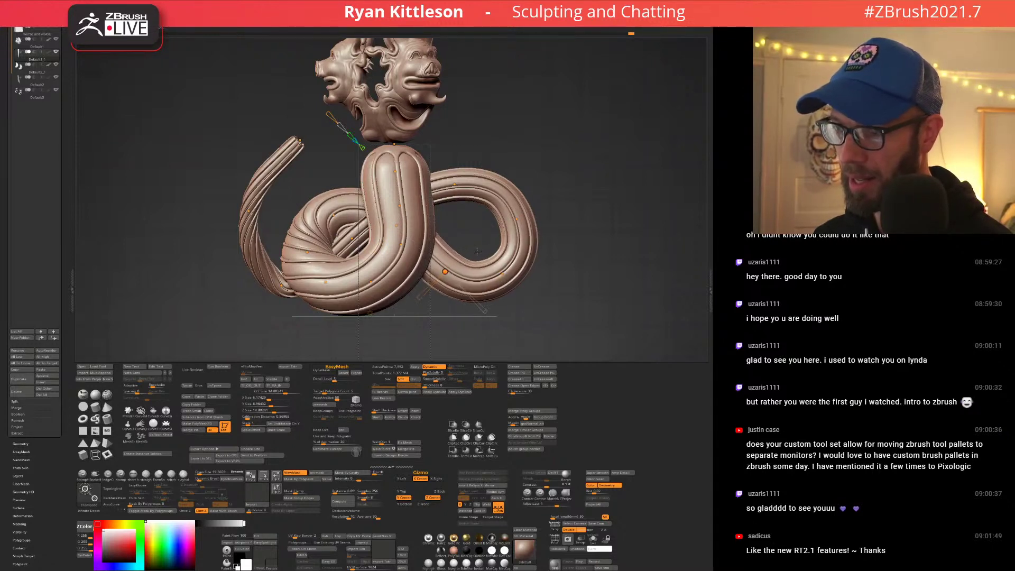
left_click_drag(515, 222, 554, 266)
left_click_drag(454, 185, 451, 191)
left_click_drag(577, 181, 463, 186)
right_click_drag(464, 186, 505, 221)
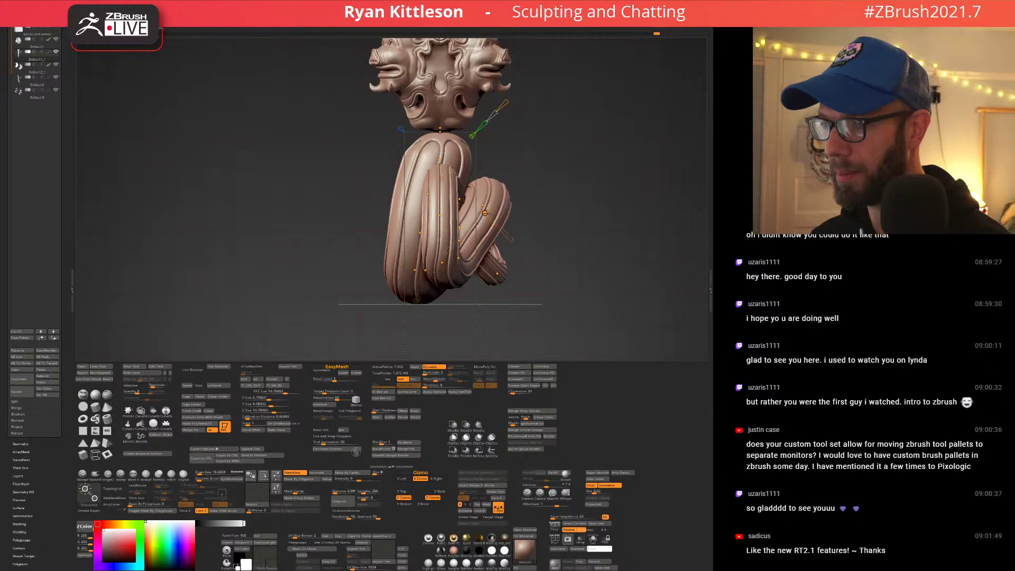
Adjust the bend-curve points of the body's rear loop from the underside to refine its sideways path.
right_click_drag(478, 238, 487, 154)
left_click_drag(450, 158, 459, 157)
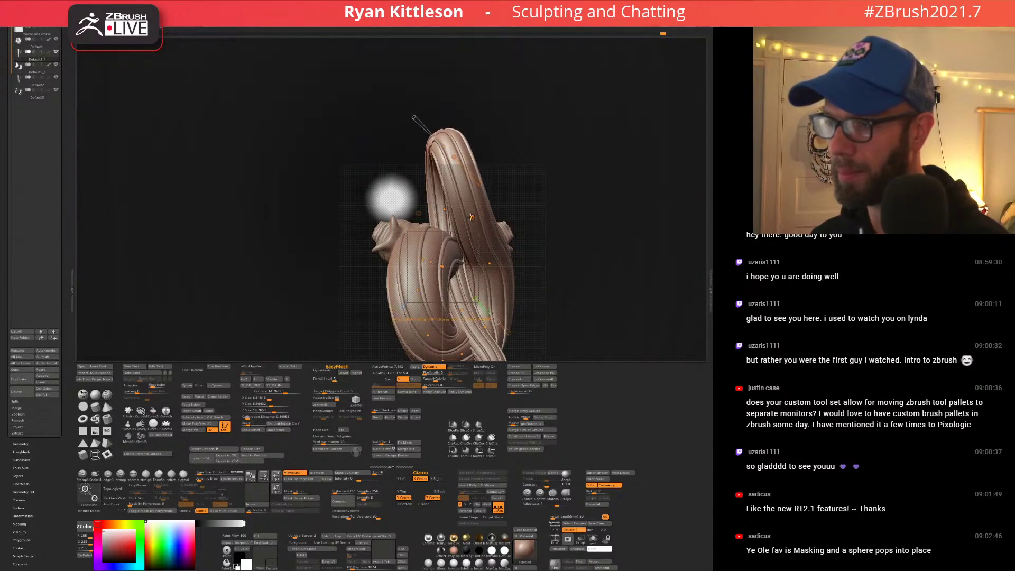
left_click_drag(472, 217, 453, 209)
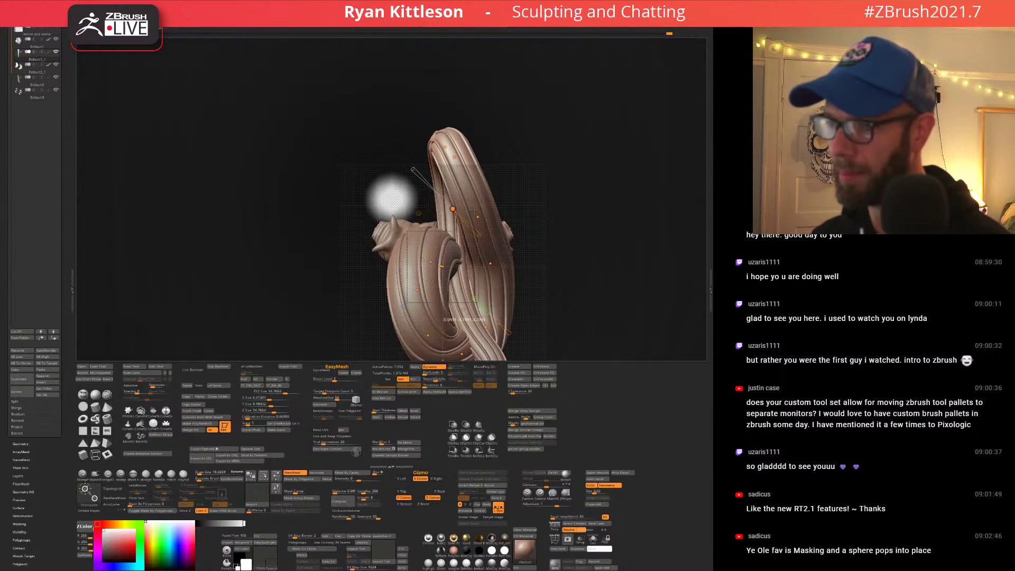
left_click_drag(464, 310, 475, 309)
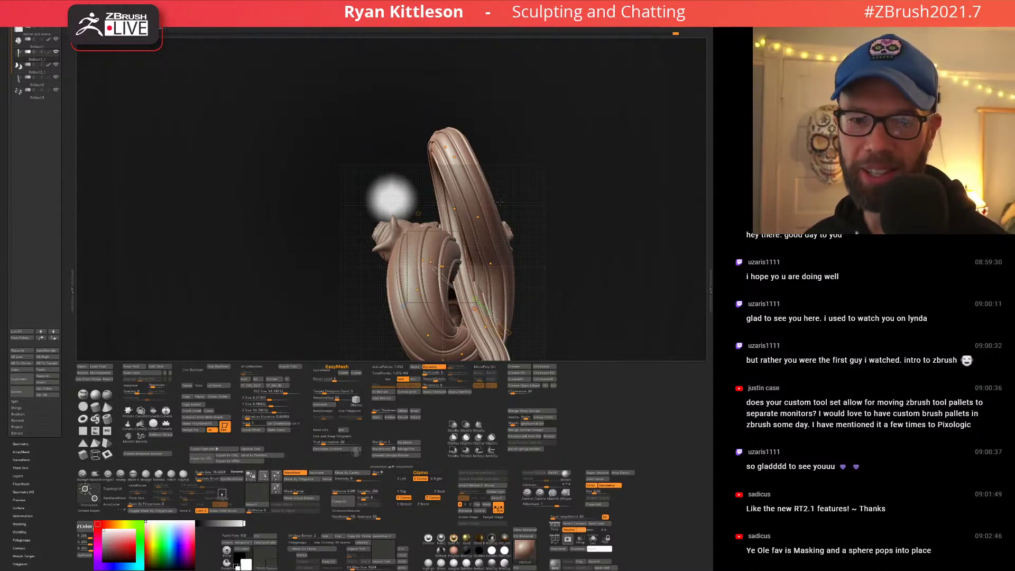
mouse_move(500, 202)
left_mouse_down()
mouse_move(481, 244)
mouse_move(502, 220)
mouse_move(479, 242)
mouse_move(455, 161)
mouse_move(456, 243)
left_mouse_up()
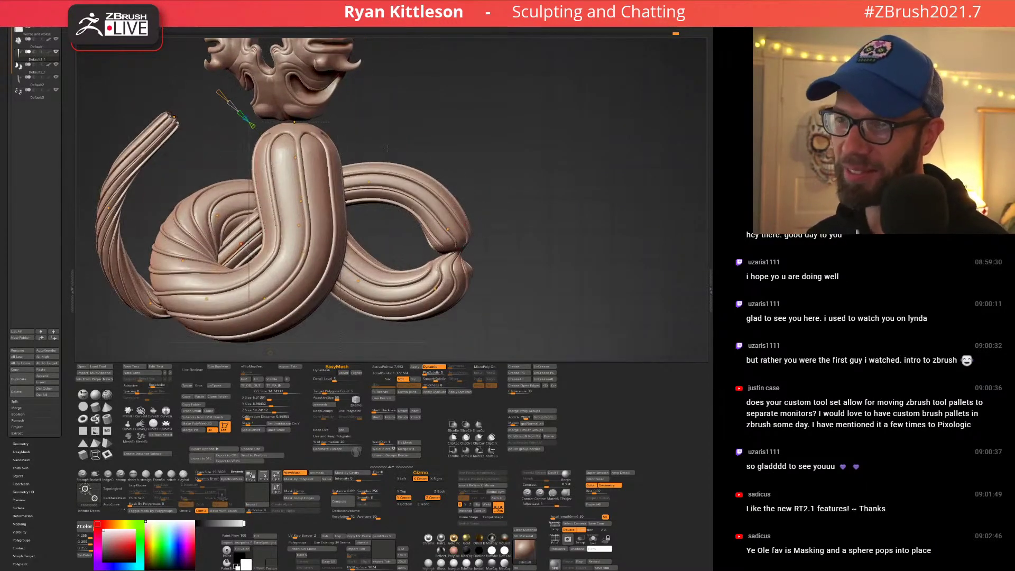
Make the head mesh active in draw mode and mask a small spot on the side face's cheek.
left_click_drag(360, 85, 401, 142, "alt")
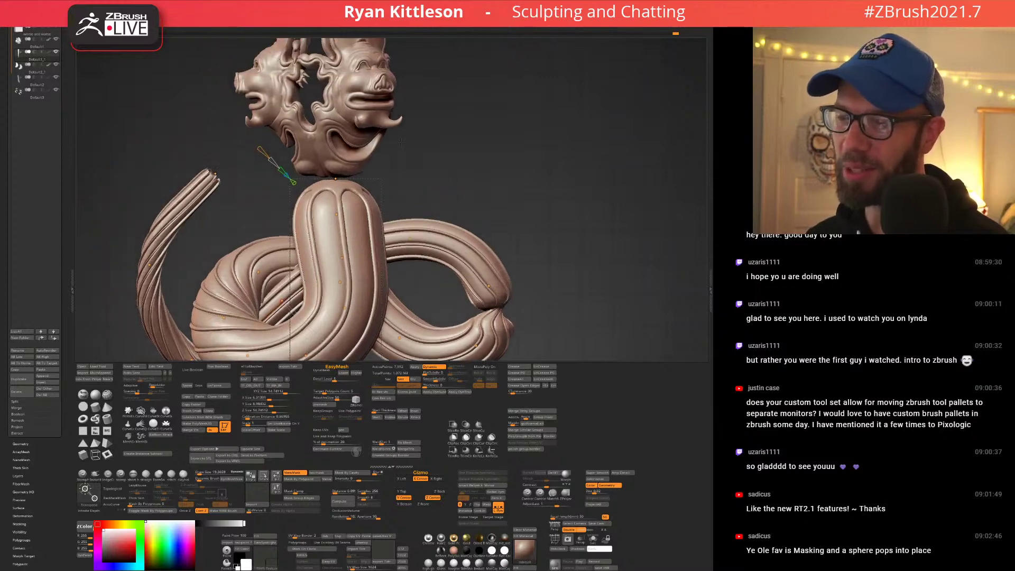
left_click(371, 115, "alt")
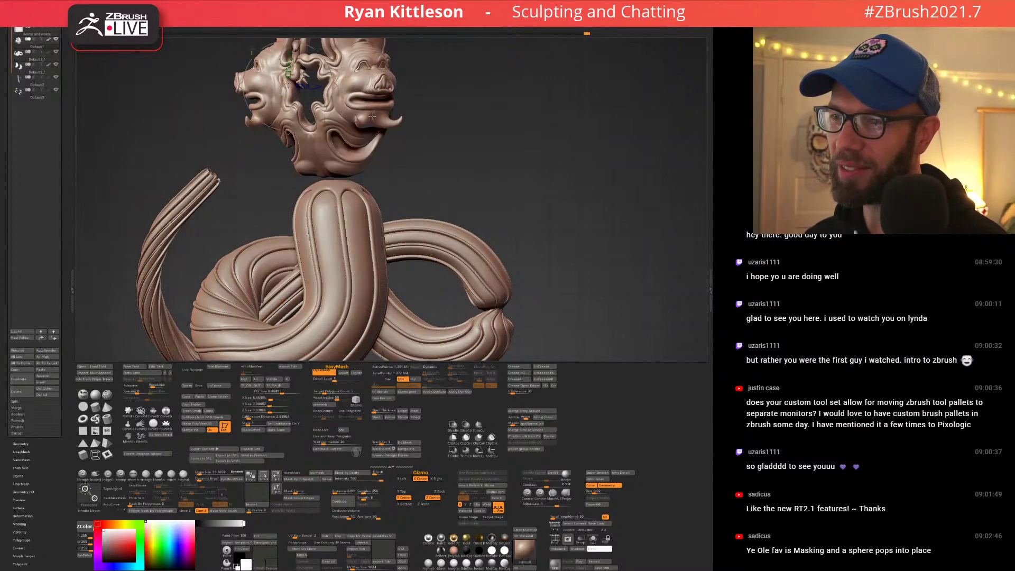
key("q")
right_click_drag(370, 110, 294, 153)
key("alt+s")
key("ctrl")
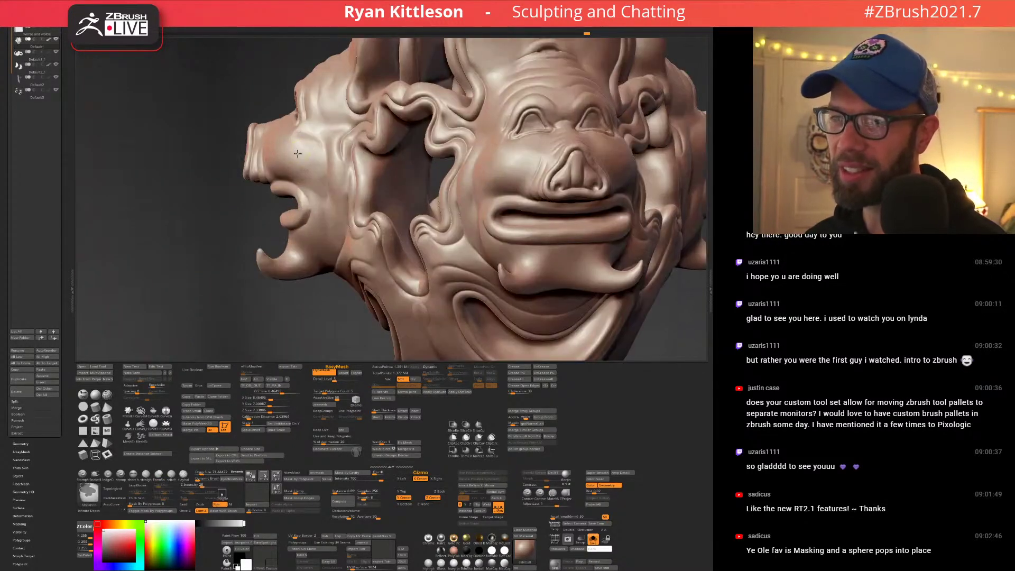
left_click_drag(297, 154, 296, 154, "ctrl")
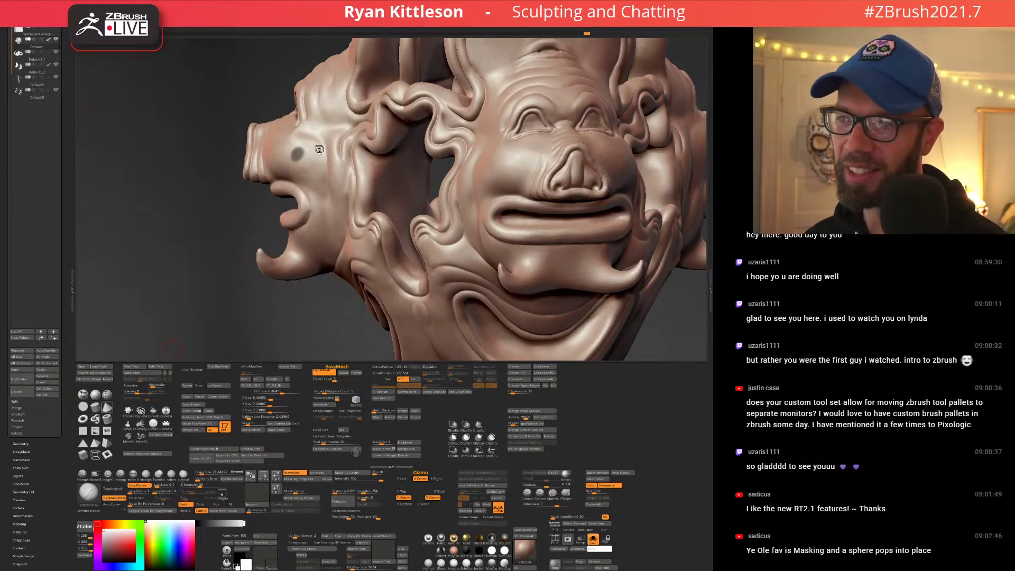
Delete the cone inserted over the head.
right_click_drag(338, 177, 381, 116)
right_click_drag(455, 169, 411, 133)
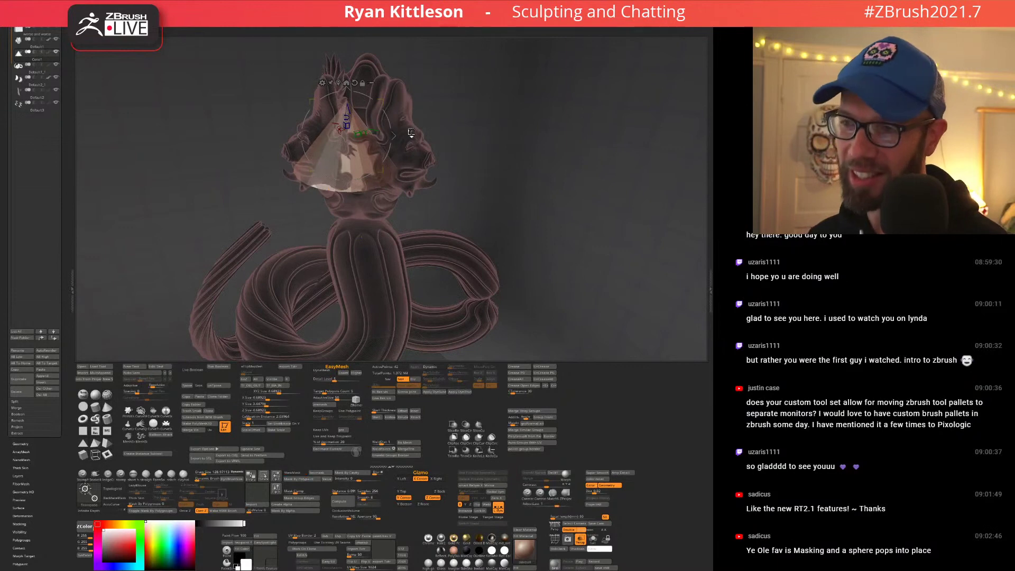
key("Delete")
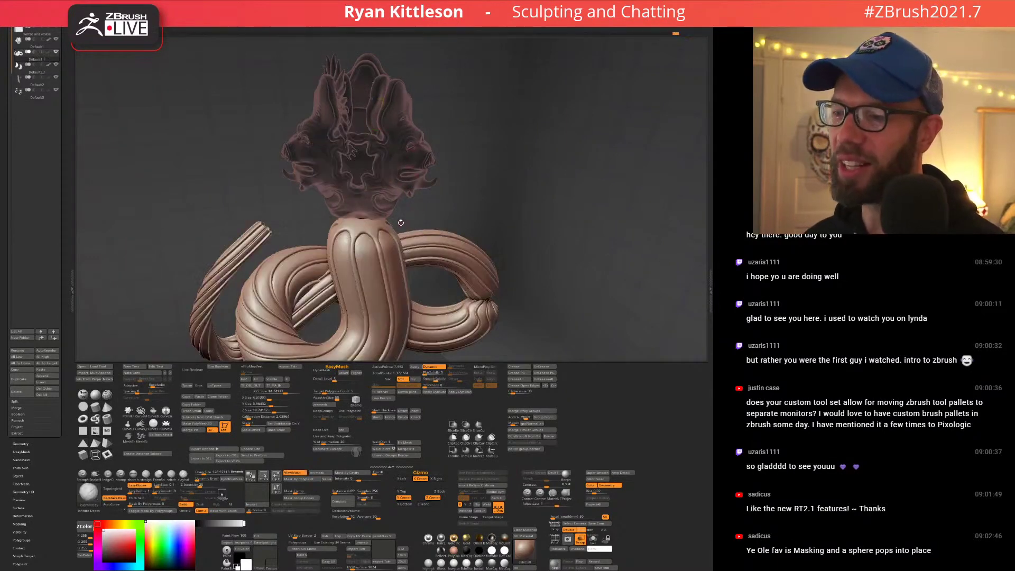
Apply the Bend Curve deformer to the coiled snake body again.
right_click_drag(401, 223, 488, 219)
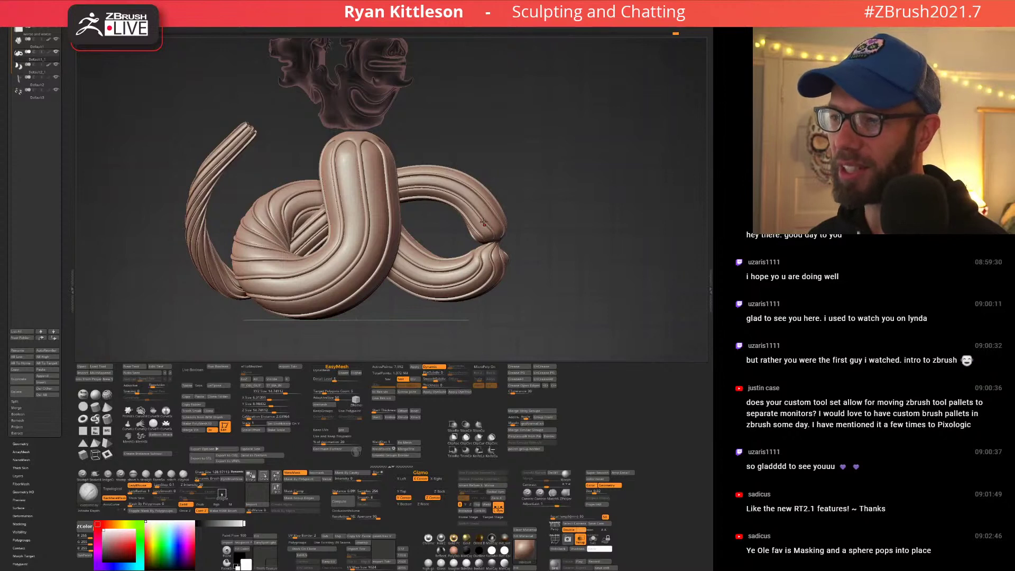
key("w")
left_click(332, 321)
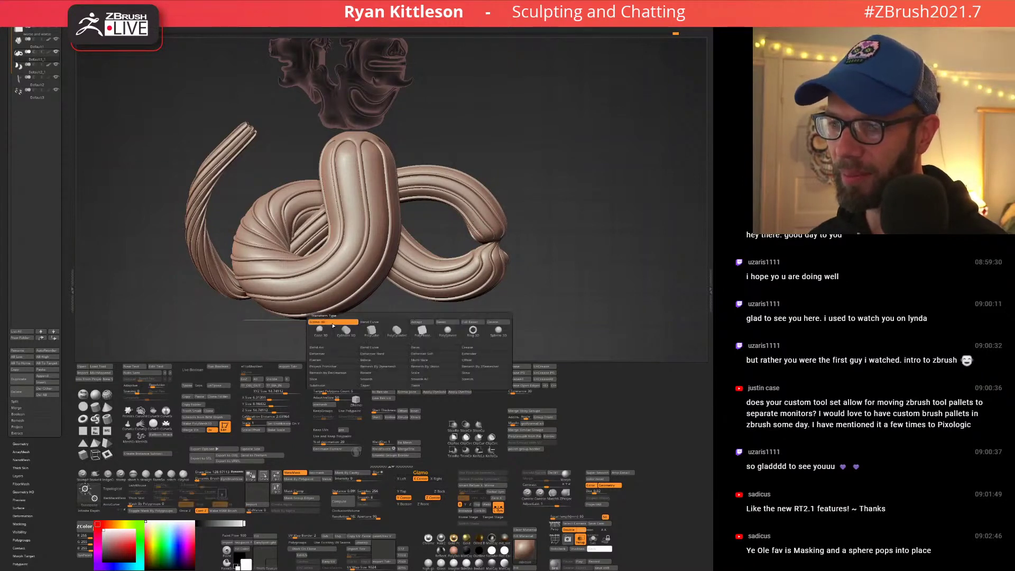
left_click(371, 350)
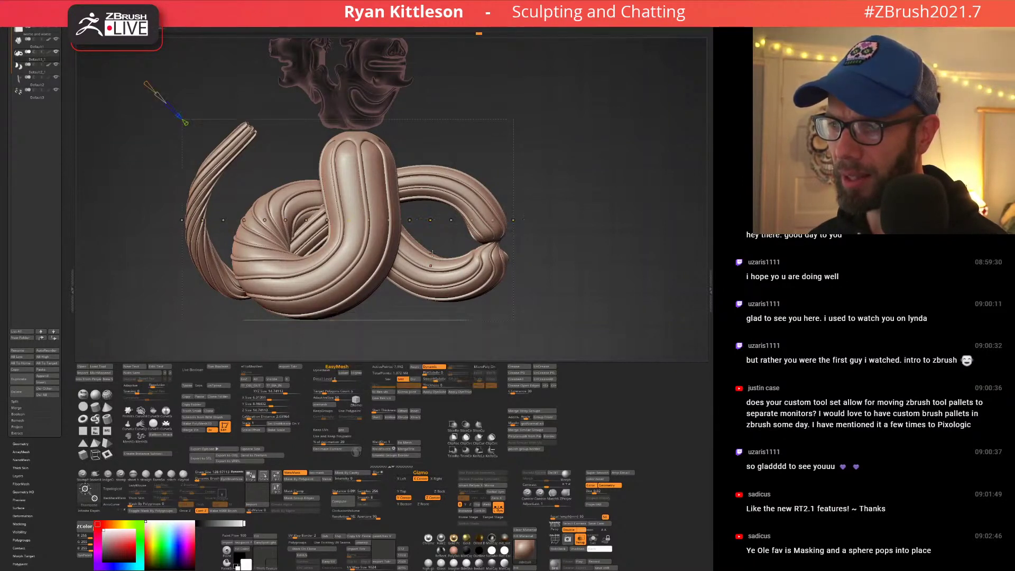
left_click_drag(431, 211, 425, 207)
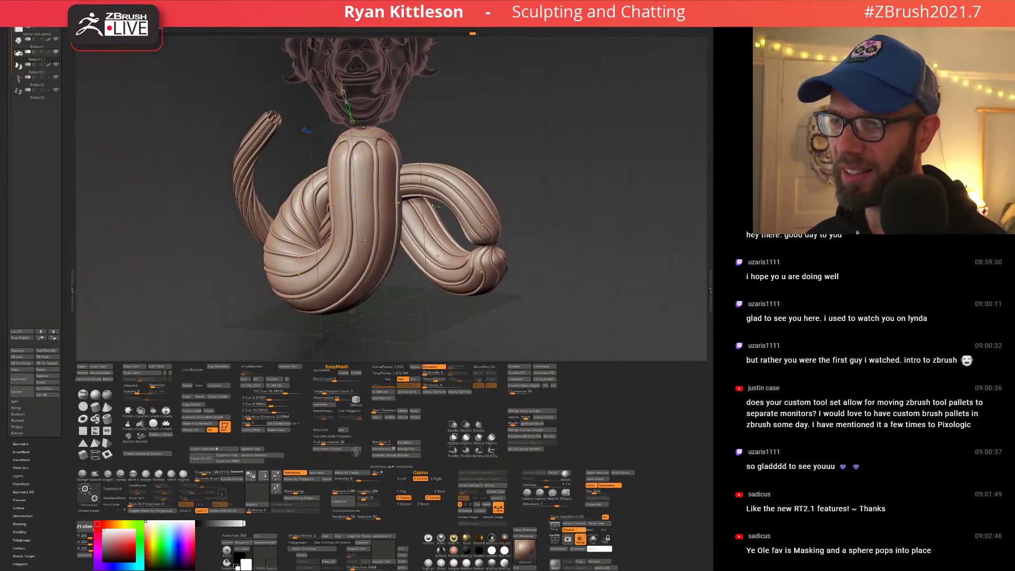
Adjust a bend-curve point on the coiled body from the underside and undo an unwanted change.
mouse_move(441, 206)
right_mouse_down()
mouse_move(501, 207)
mouse_move(503, 223)
mouse_move(475, 176)
right_mouse_up()
right_click_drag(459, 189, 464, 172, "shift")
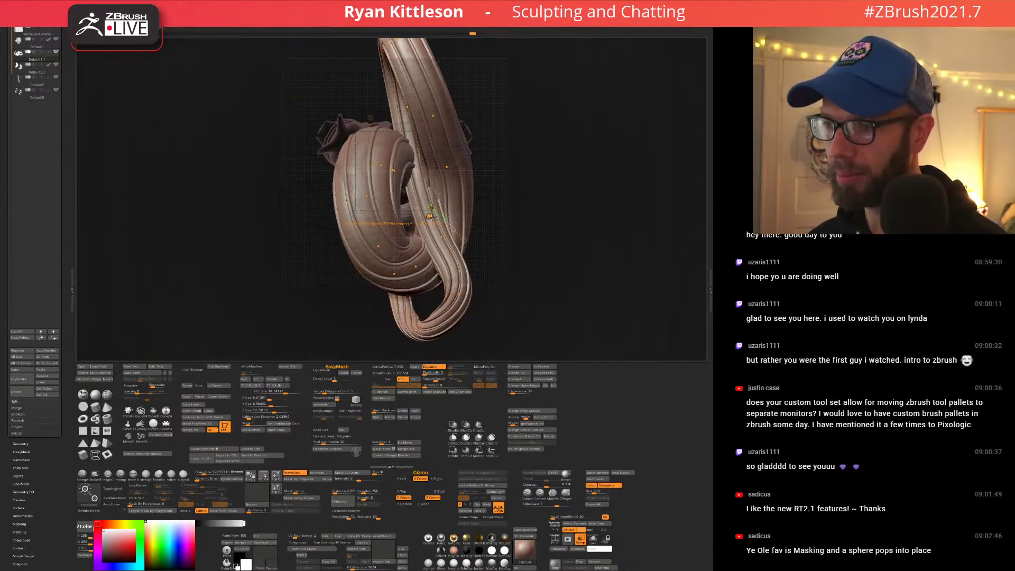
right_click_drag(429, 216, 468, 164, "shift")
key("ctrl+z")
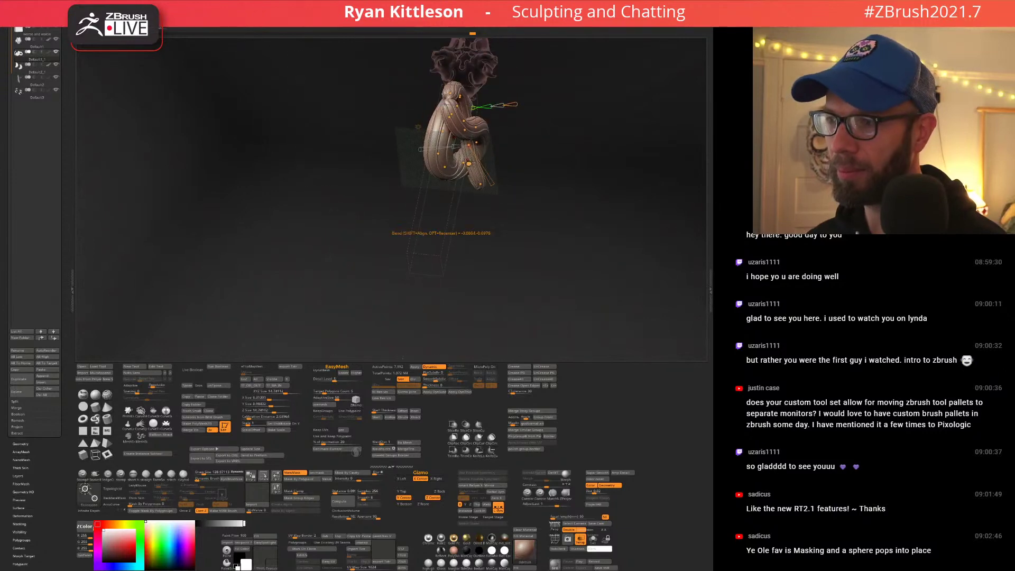
left_click_drag(468, 164, 470, 144)
mouse_move(470, 148)
right_mouse_down()
mouse_move(480, 116)
mouse_move(484, 162)
right_mouse_up()
left_click_drag(489, 175, 505, 236)
right_click_drag(505, 235, 403, 203, "ctrl")
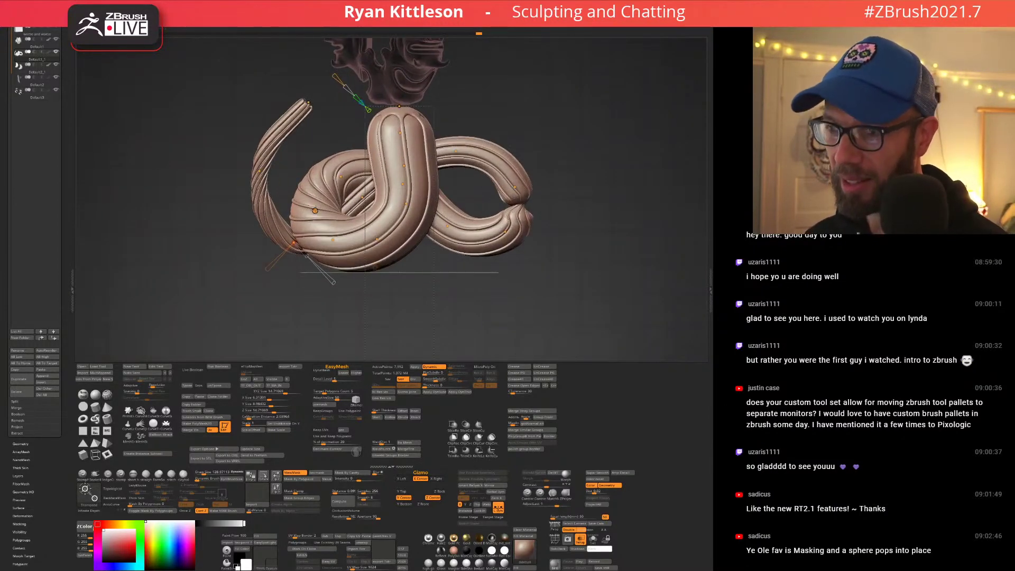
Pull the front coil's outer bend-curve point inward to tighten the coil beside the tail.
left_click_drag(324, 210, 332, 200)
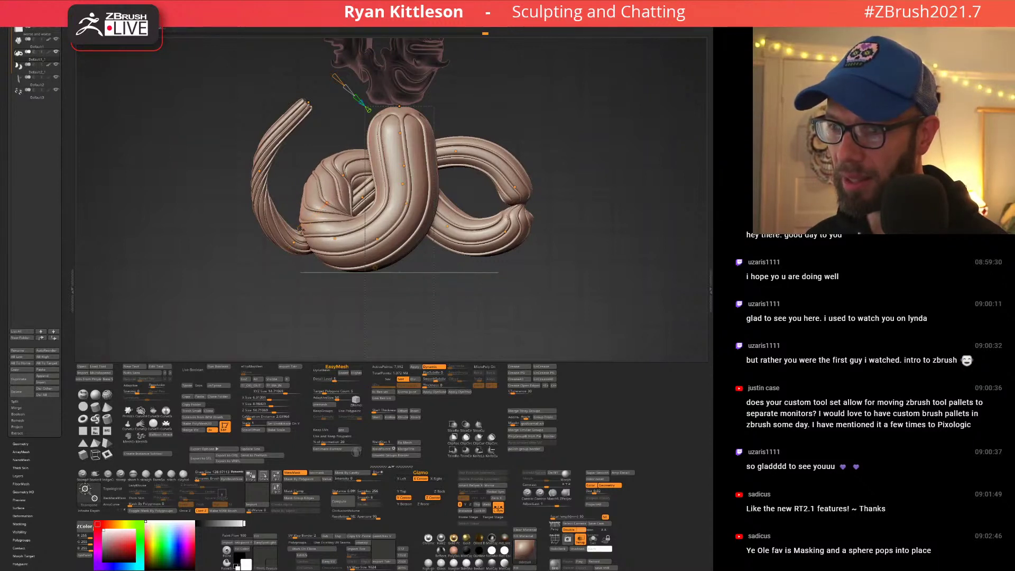
left_click_drag(294, 233, 336, 204)
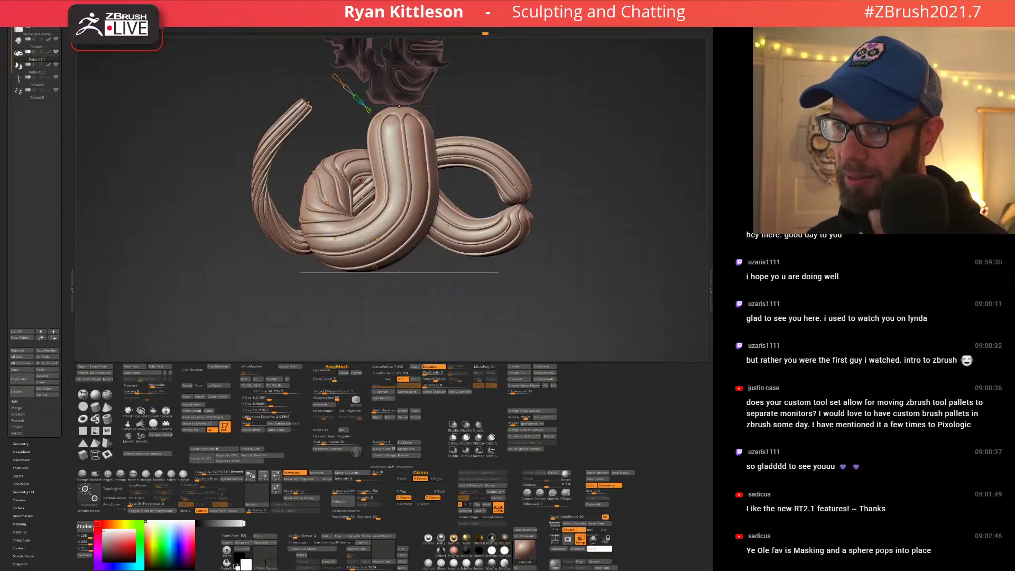
Try moving the front coil's upper bend-curve point from an elevated view, and undo the change.
right_click_drag(351, 213, 370, 253)
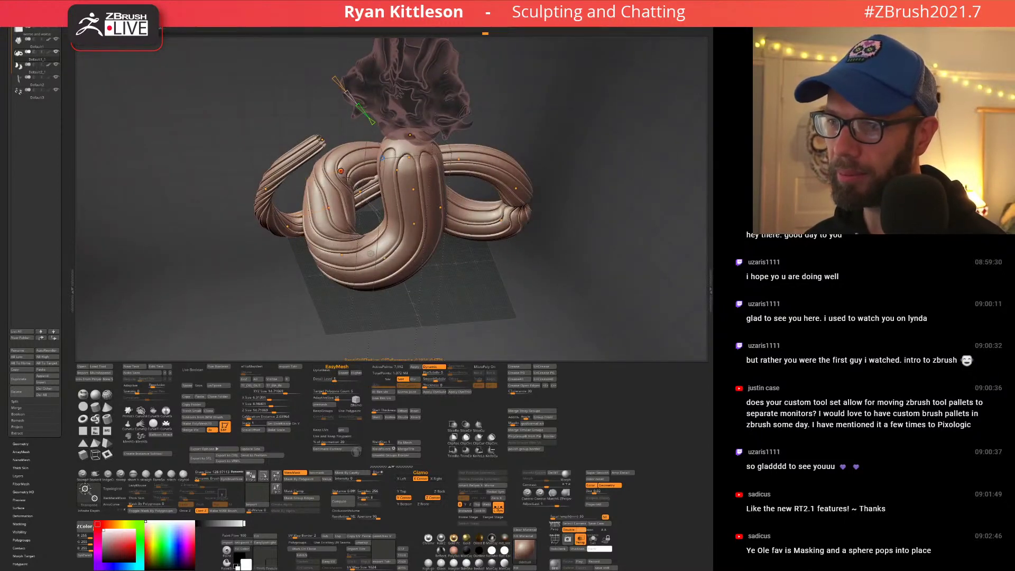
mouse_move(301, 180)
left_mouse_down()
mouse_move(344, 175)
mouse_move(317, 177)
left_mouse_up()
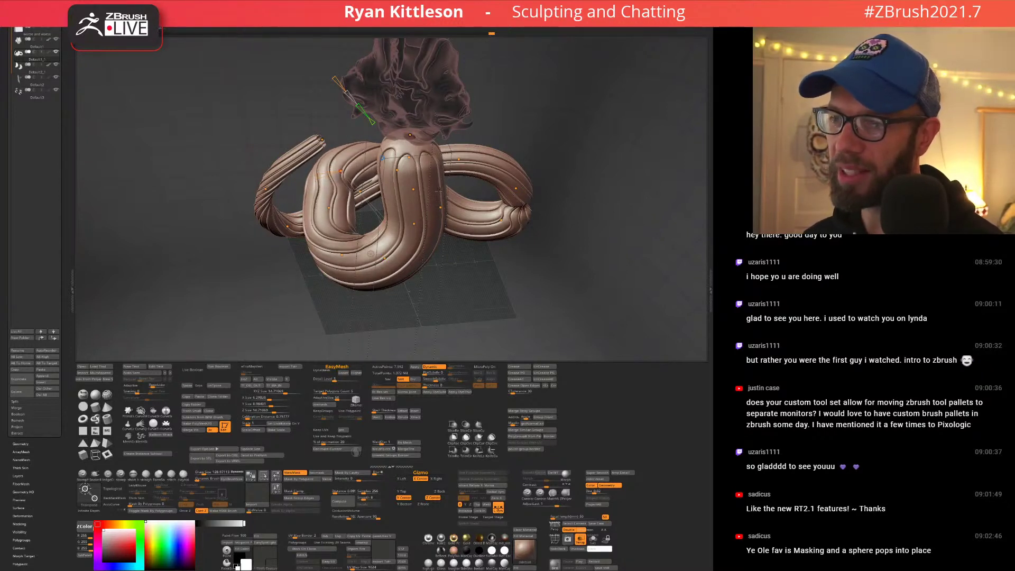
key("ctrl+z")
Move the bend-curve points at the outer fold of the side loop to reshape the body's turn.
mouse_move(447, 227)
right_mouse_down()
mouse_move(463, 188)
mouse_move(446, 163)
right_mouse_up()
right_click_drag(494, 185, 520, 197)
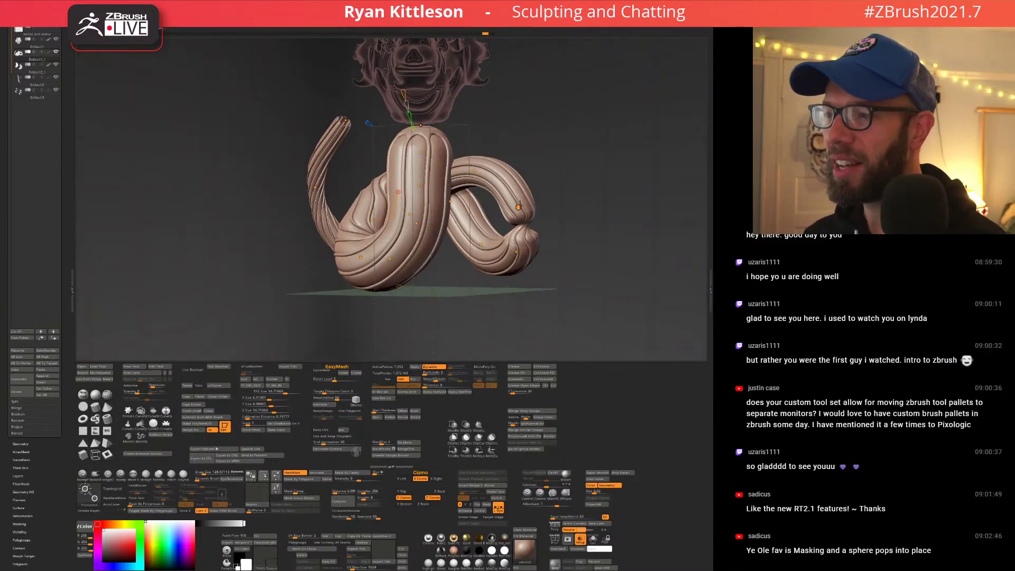
left_click_drag(522, 222, 518, 225)
right_click_drag(491, 241, 509, 231)
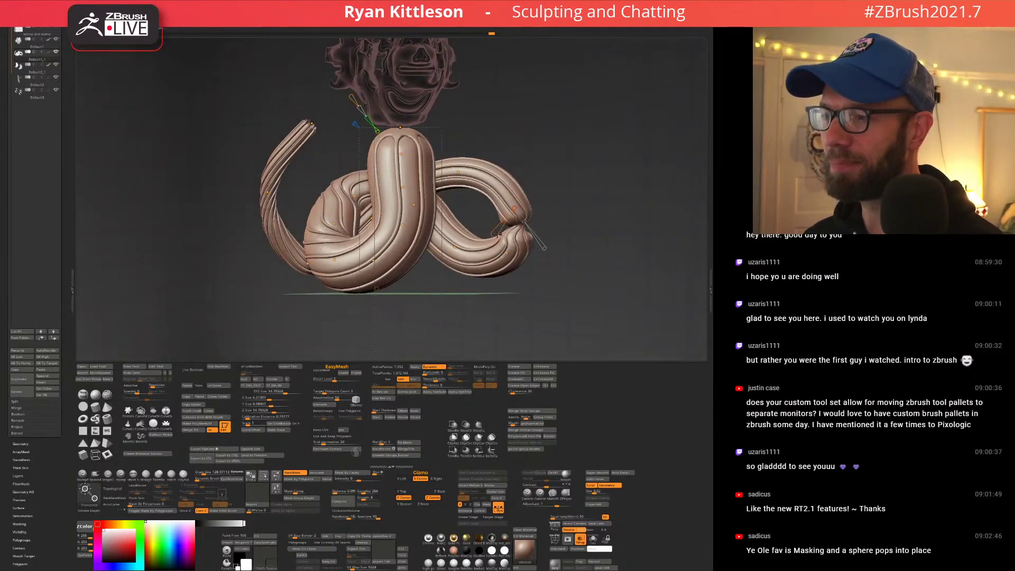
left_click_drag(497, 236, 544, 205)
right_click_drag(523, 203, 458, 153)
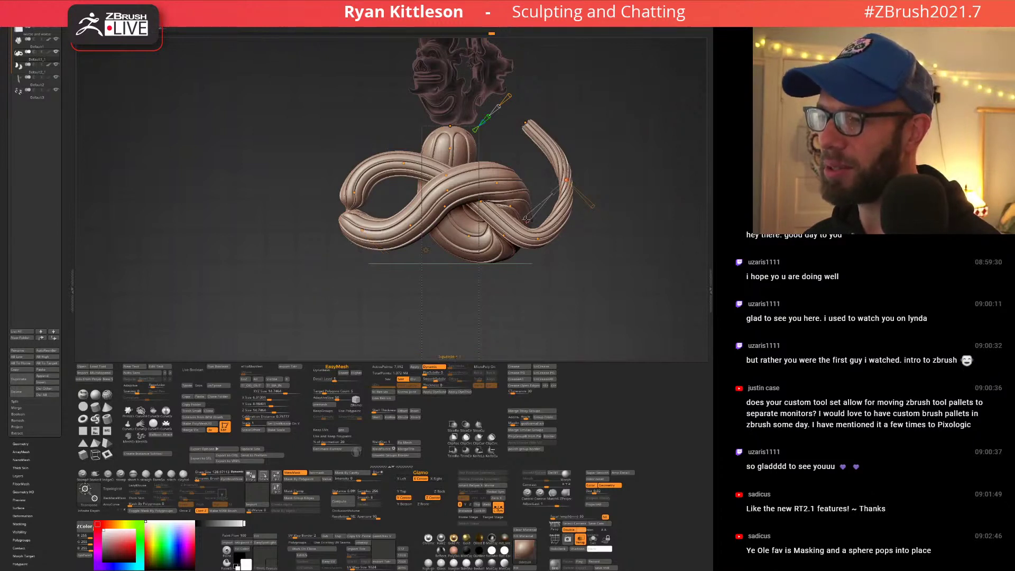
Try changing the tail's twist with the bend-curve handles at its tip and middle, and undo the last change.
left_click_drag(593, 206, 610, 223)
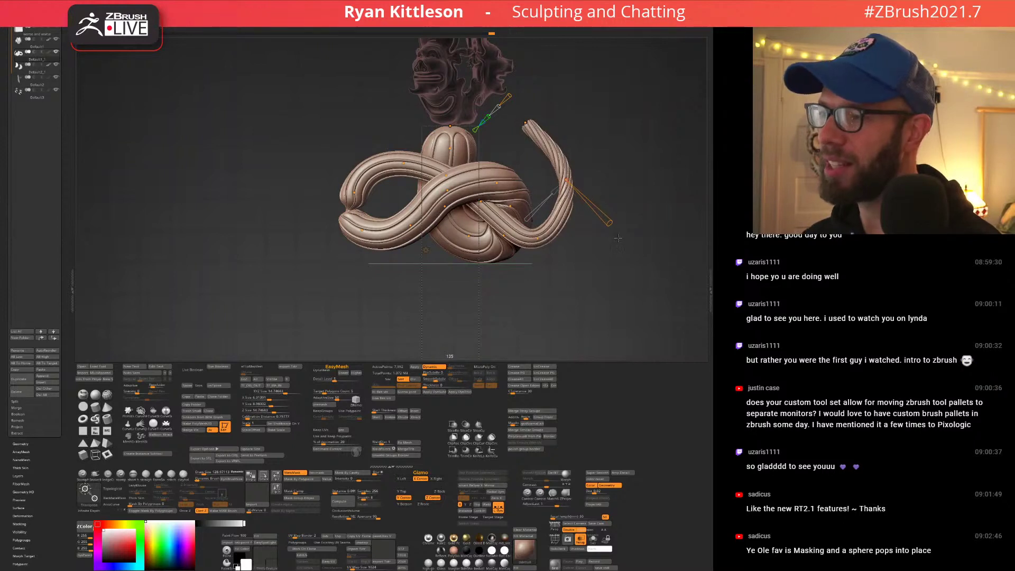
left_click(526, 123)
left_click_drag(552, 151, 579, 179)
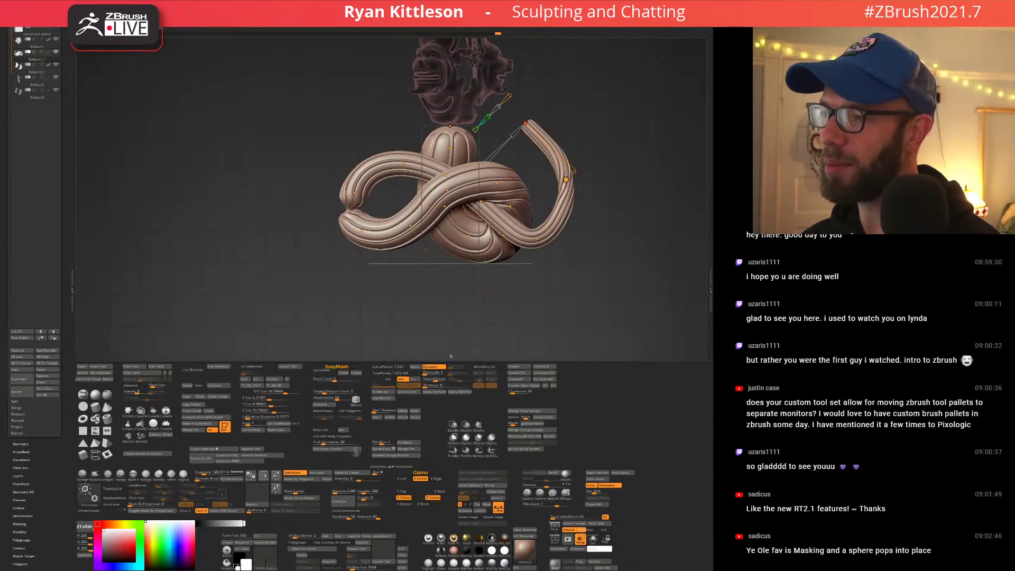
left_click(566, 181)
mouse_move(616, 227)
left_mouse_down()
mouse_move(643, 227)
mouse_move(608, 231)
mouse_move(619, 256)
mouse_move(574, 195)
mouse_move(603, 245)
left_mouse_up()
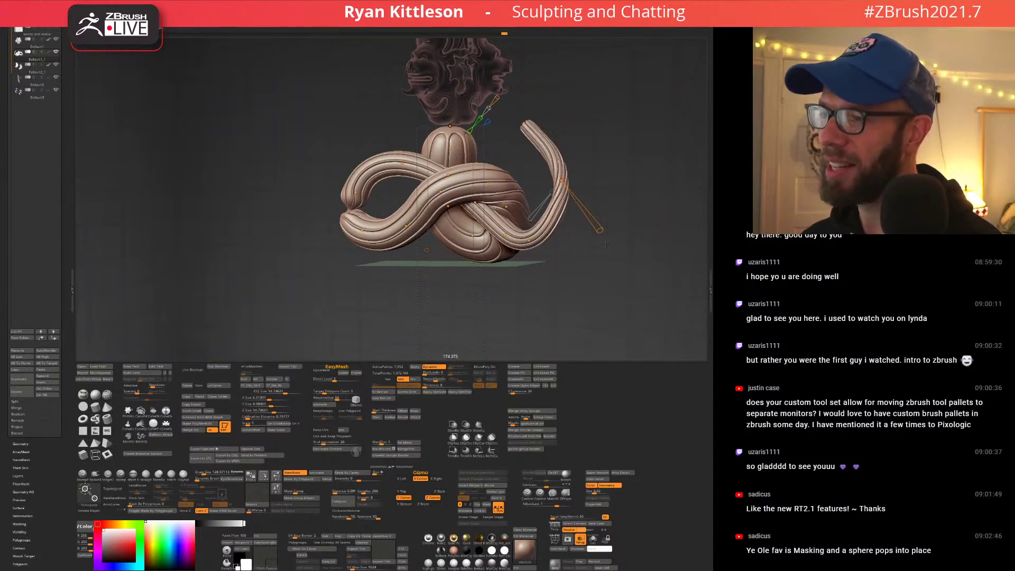
key("ctrl+z")
left_click_drag(477, 146, 485, 145)
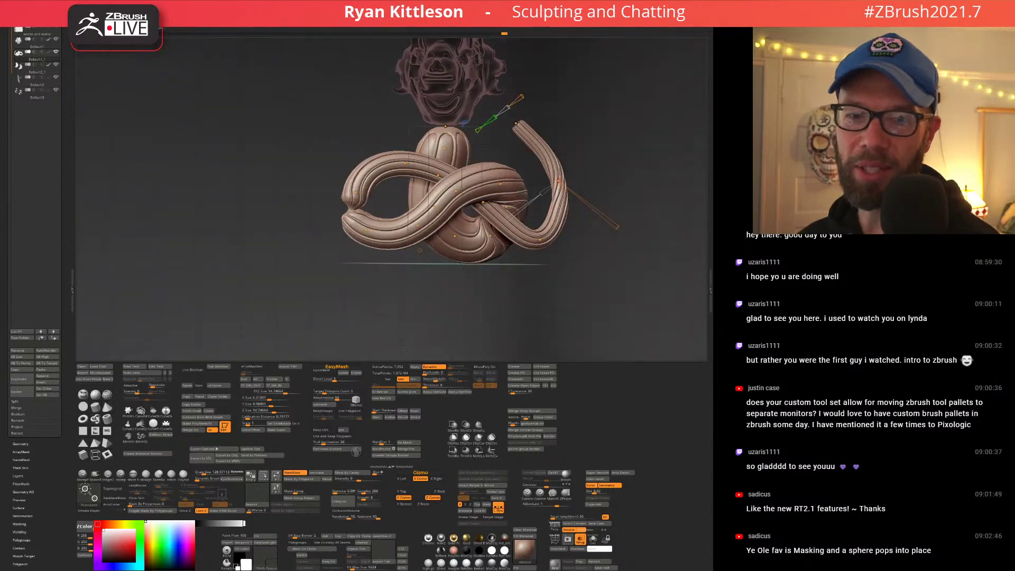
Leave the deformer and undo the accumulated bends until the snake body is a straight tapered form.
key("q")
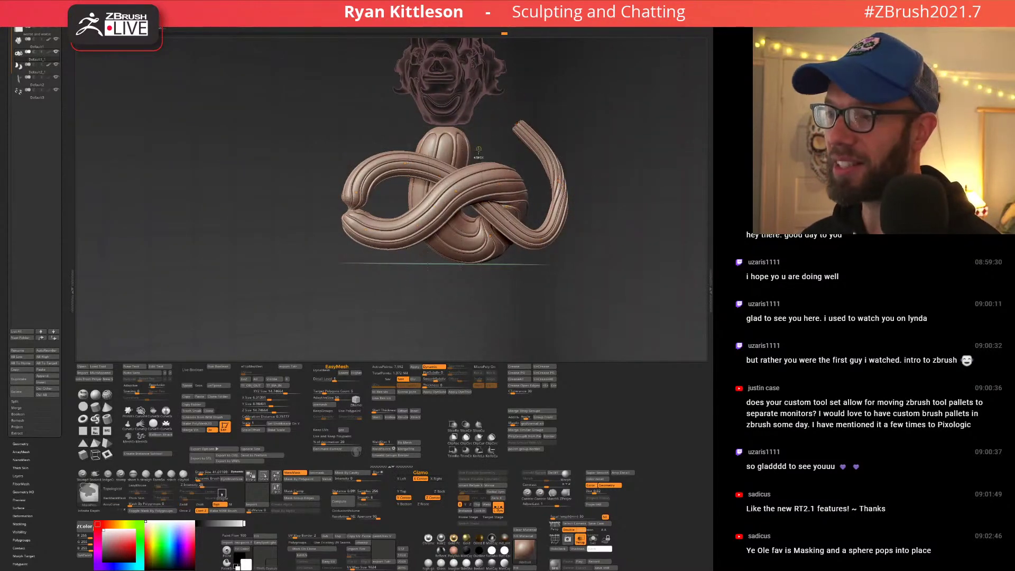
key("ctrl+z")
key("ctrl+z")
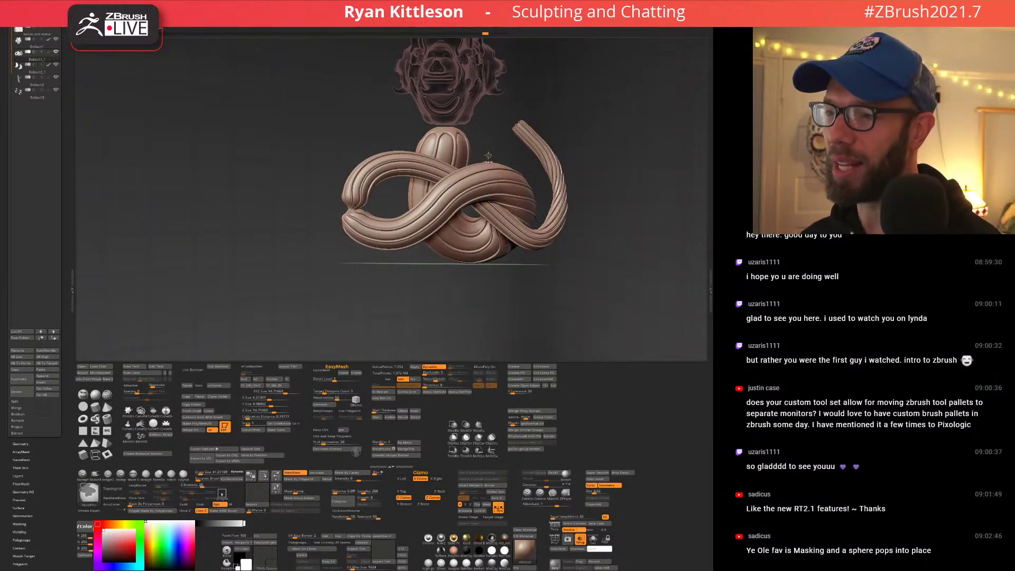
key("ctrl+z")
key("ctrl+z")
key("ctrl+z")
key("ctrl+z")
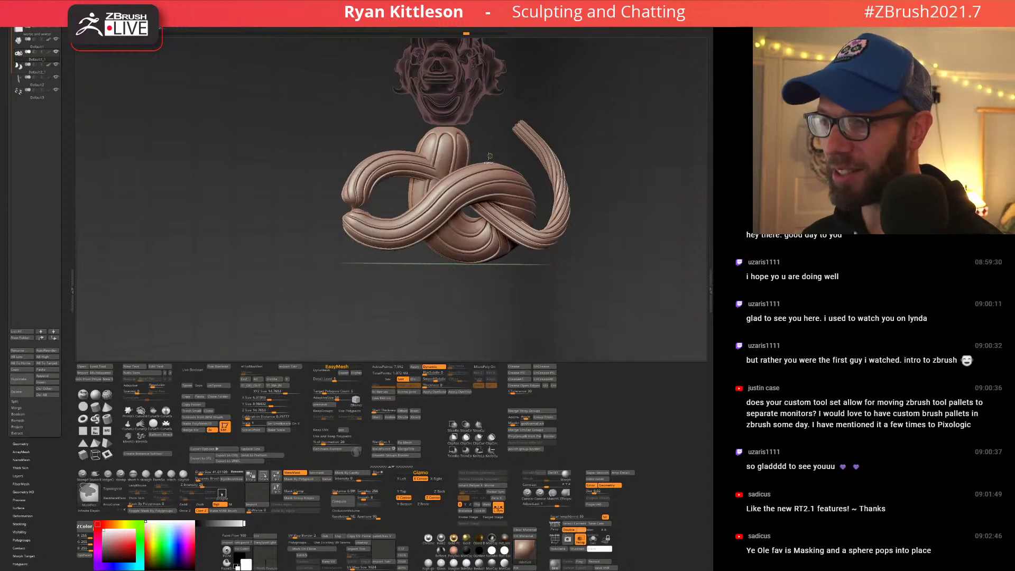
key("ctrl+z")
key("ctrl+z")
key("ctrl+z")
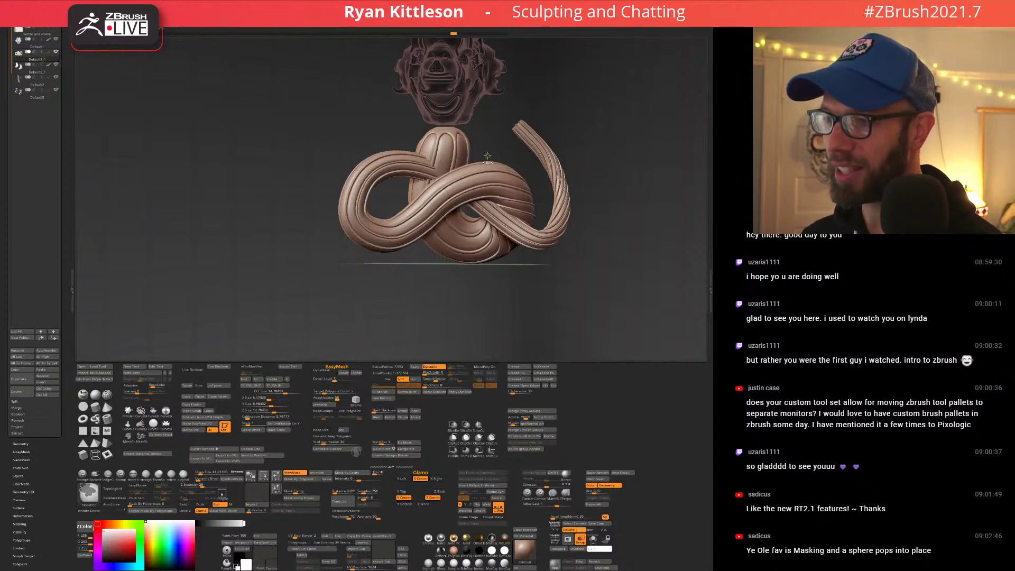
key("ctrl+z")
key("ctrl+z")
key("ctrl+z")
key("ctrl+z")
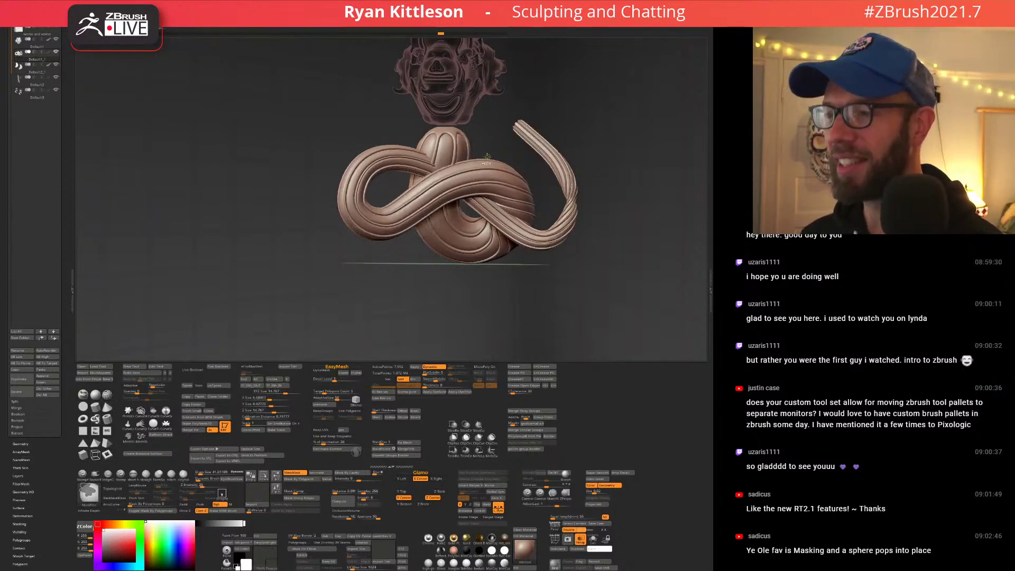
key("ctrl+z")
key("ctrl+z")
key("ctrl+z")
key("ctrl+z")
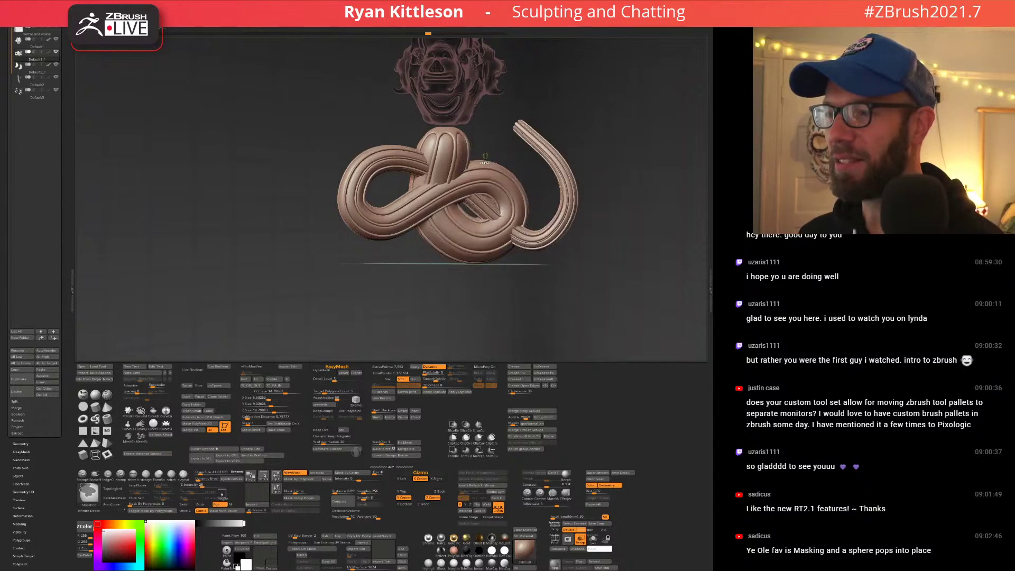
key("ctrl+z")
key("ctrl+z")
key("ctrl+z")
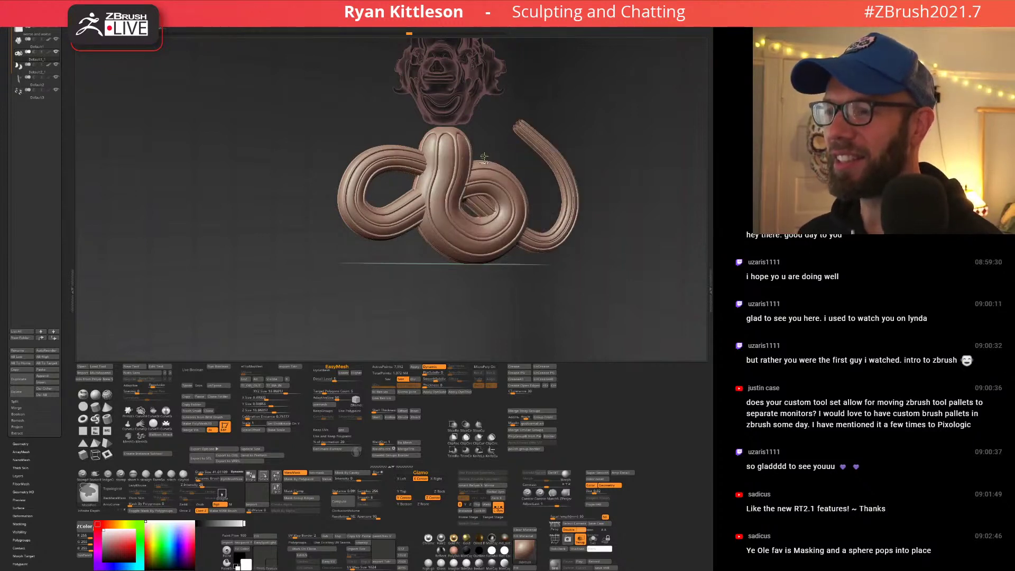
key("ctrl+z")
key("ctrl+z")
key("ctrl+z")
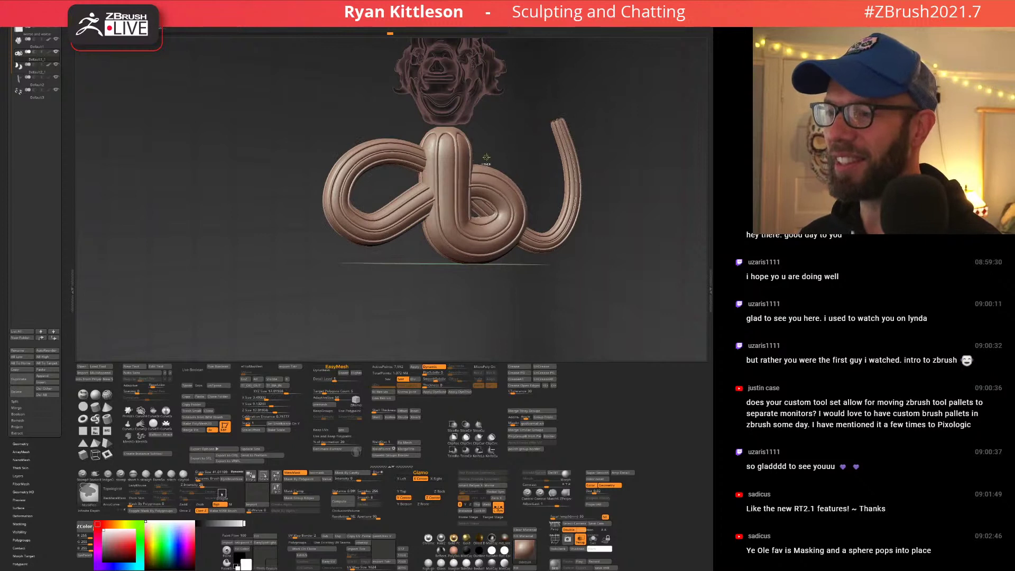
key("ctrl+z")
key("ctrl+z")
key("ctrl+z")
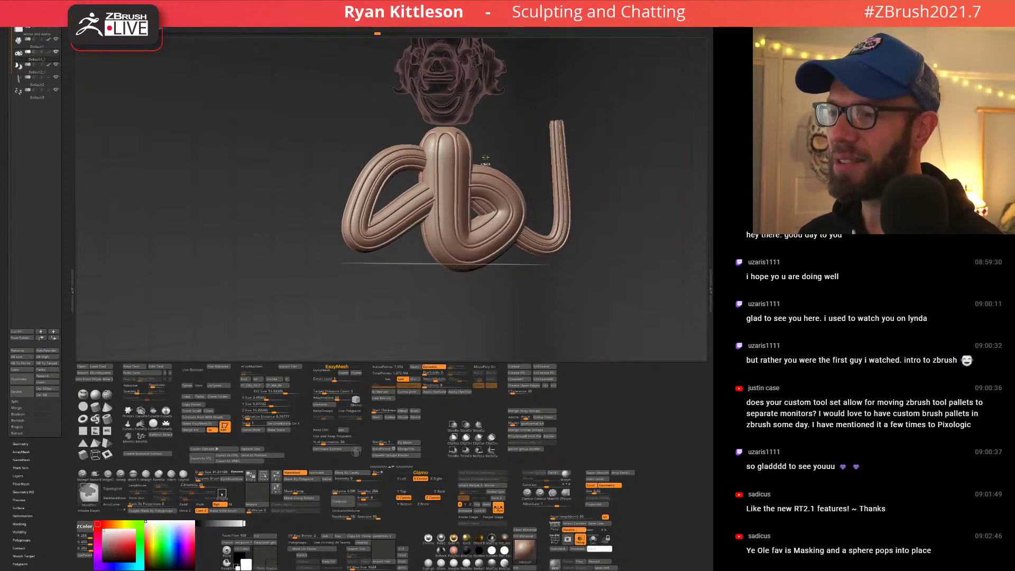
key("ctrl+z")
key("ctrl+z")
key("ctrl+z")
key("ctrl+z")
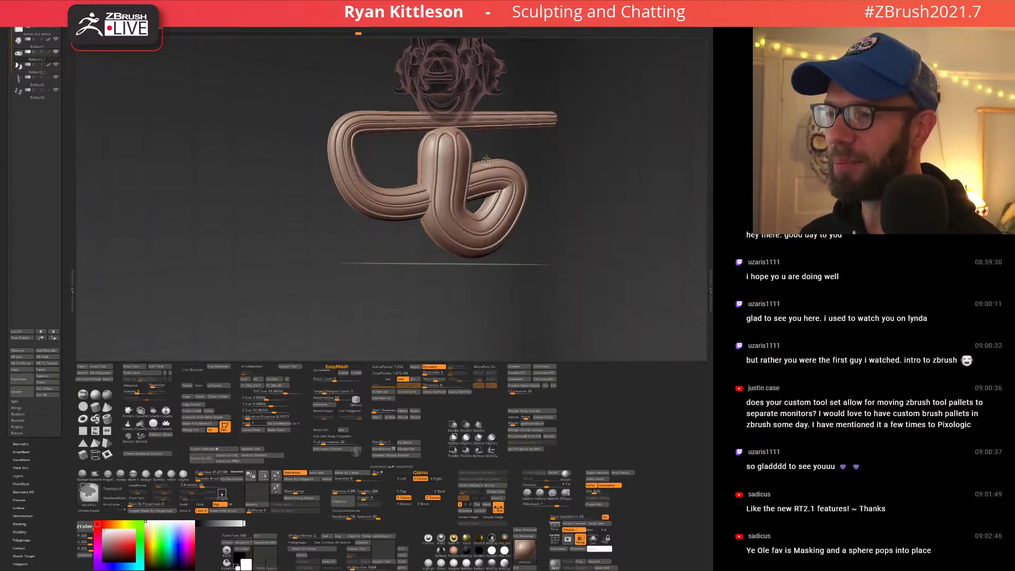
key("ctrl+z")
key("ctrl+z")
key("ctrl+z")
key("ctrl+z")
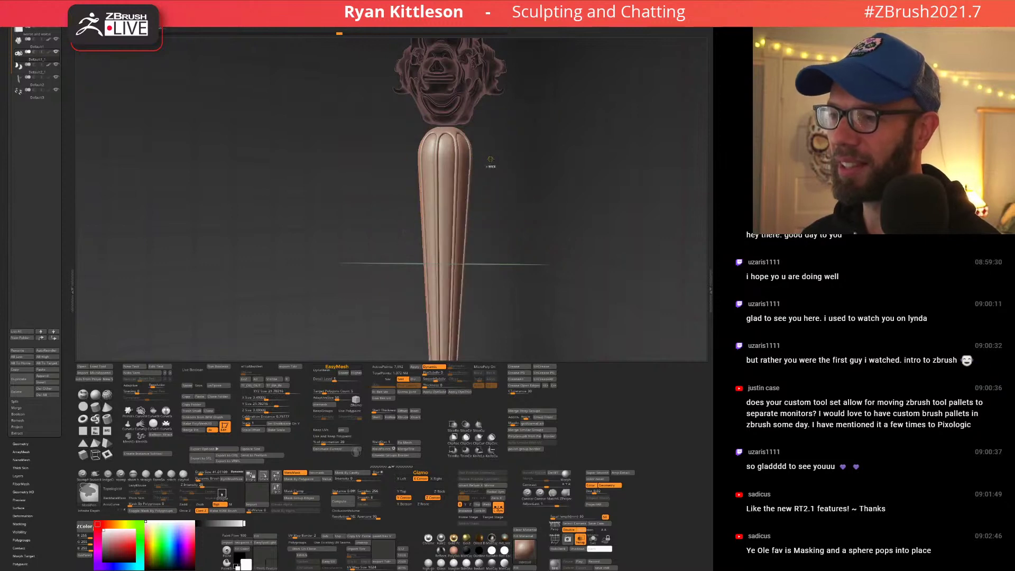
Examine the straight body's domed upper end with and without its polygroup wireframe.
left_click_drag(489, 160, 458, 117, "alt")
left_click_drag(518, 154, 474, 153)
left_click_drag(416, 136, 444, 154, "shift")
key("w")
key("shift+f")
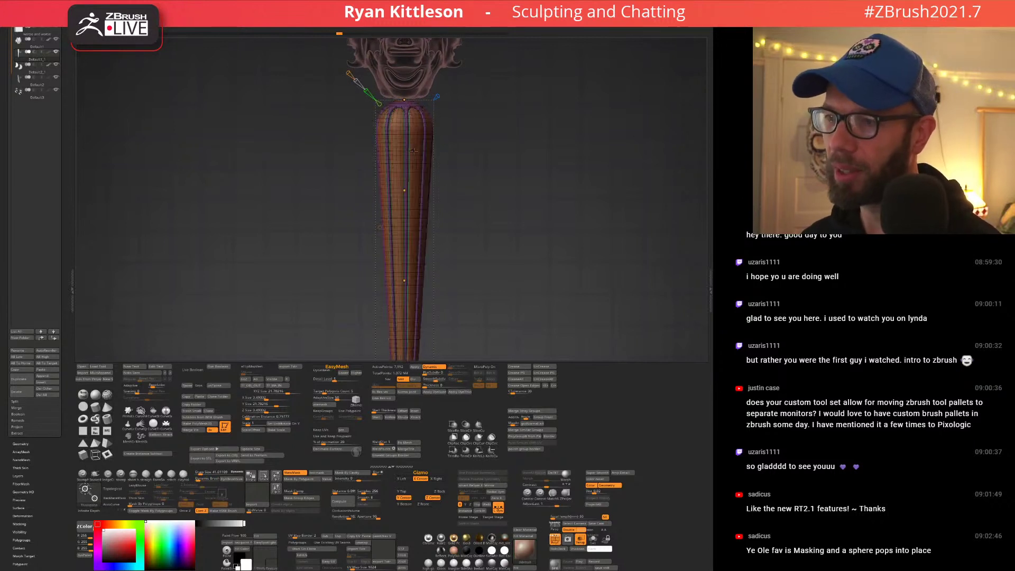
key("shift+f")
key("q")
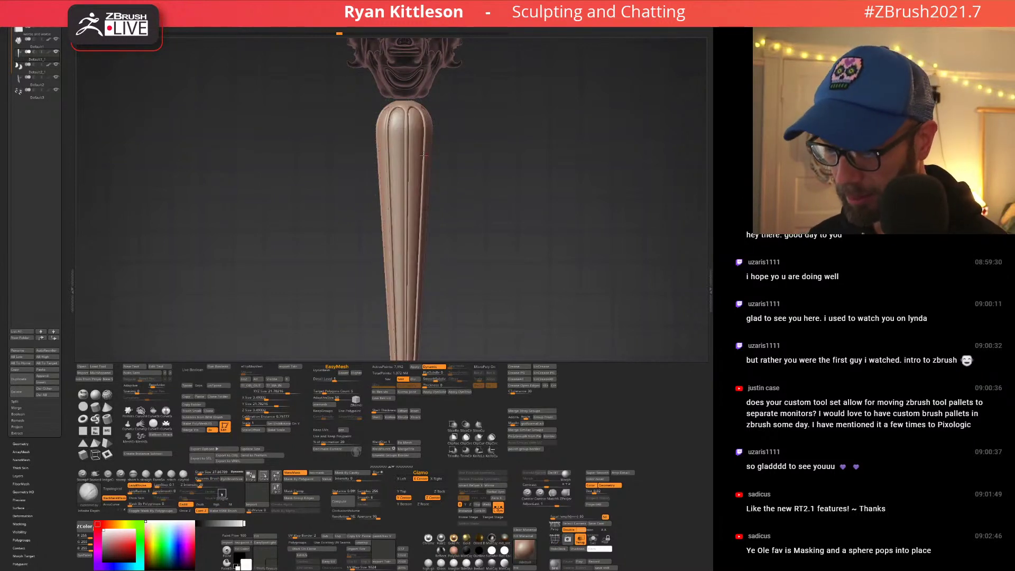
left_click_drag(424, 155, 428, 126)
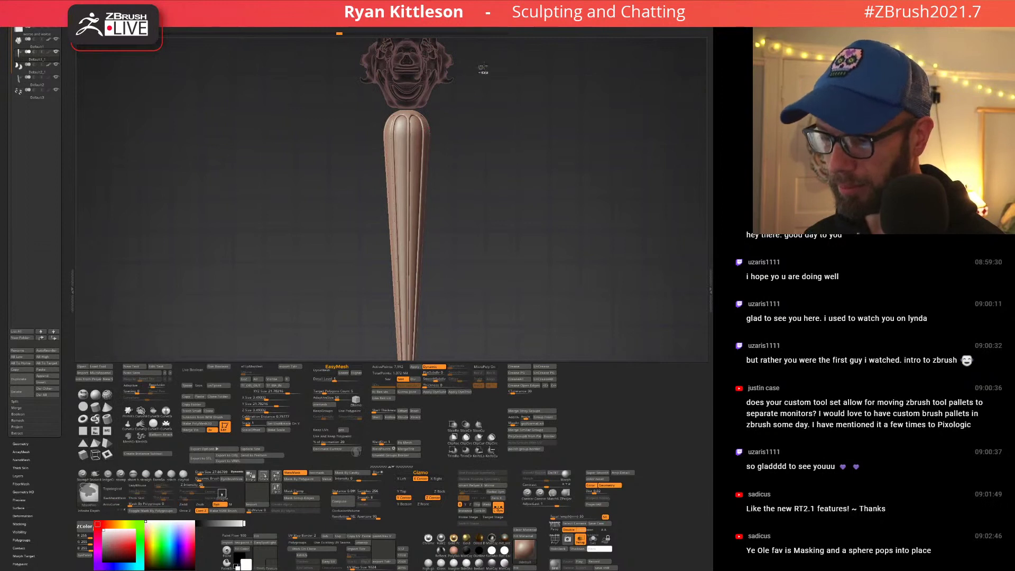
Try rotating the lower body about 75 degrees against a masked upper end, then undo the rotation and clear the mask.
mouse_move(483, 61)
left_mouse_down("ctrl")
mouse_move(351, 106)
mouse_move(339, 152)
left_mouse_up("ctrl")
left_click(342, 170)
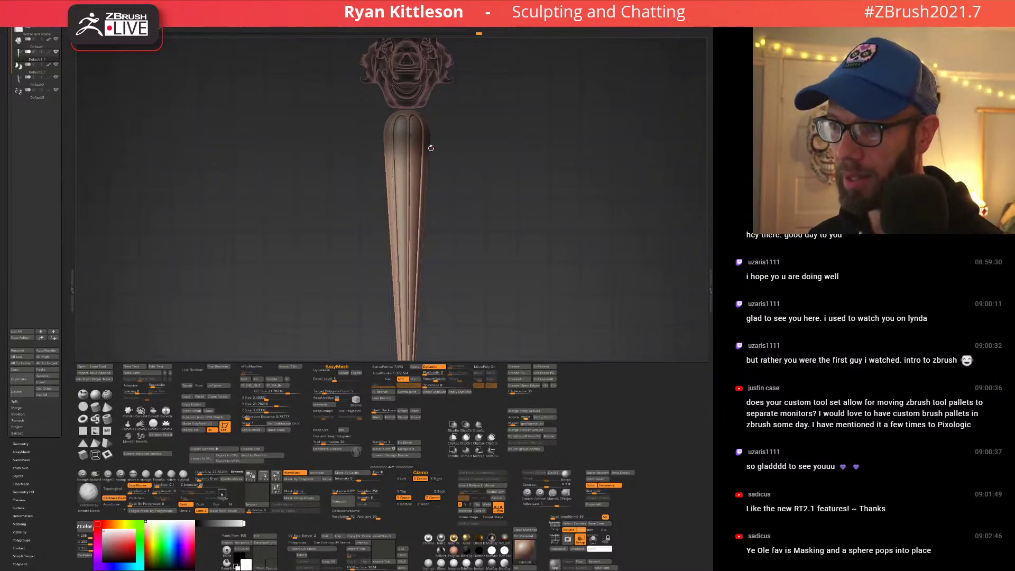
key("w")
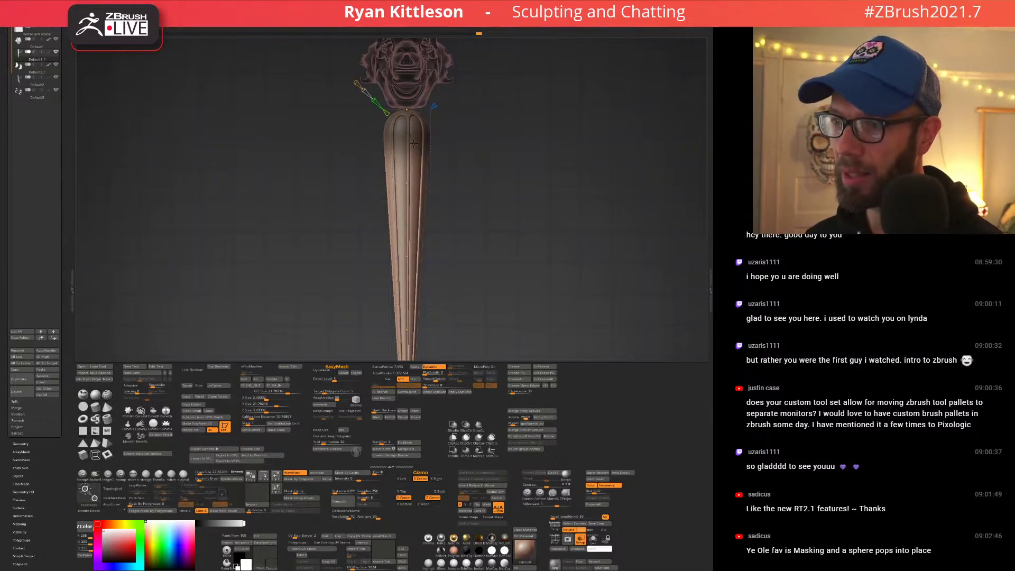
left_click(383, 204)
left_click(383, 204)
left_click(383, 204)
left_click(383, 205)
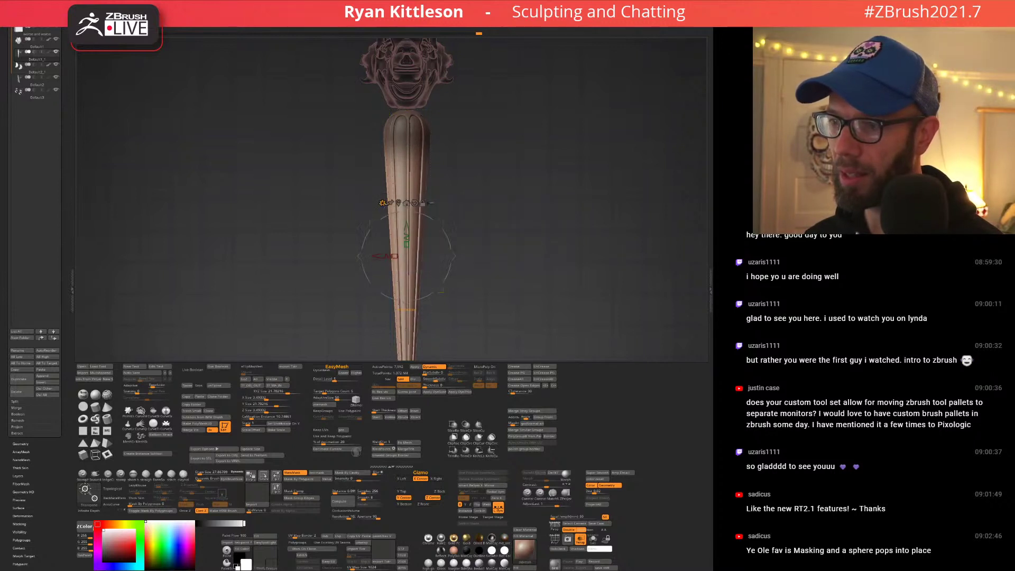
left_click(407, 203)
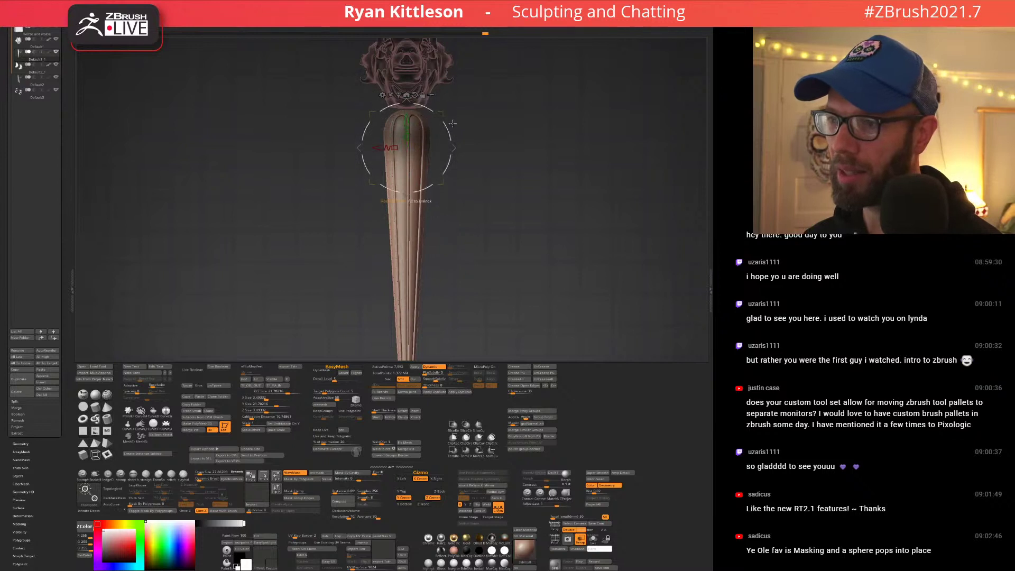
left_click_drag(450, 138, 430, 185)
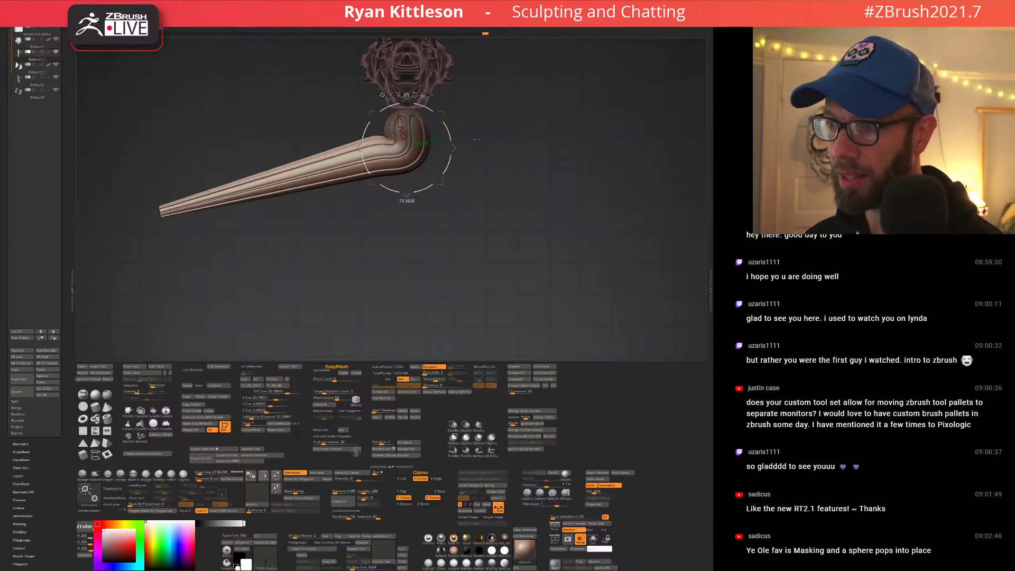
key("ctrl+z")
key("q")
right_click_drag(461, 123, 456, 154, "ctrl")
left_click_drag(492, 138, 506, 153, "ctrl")
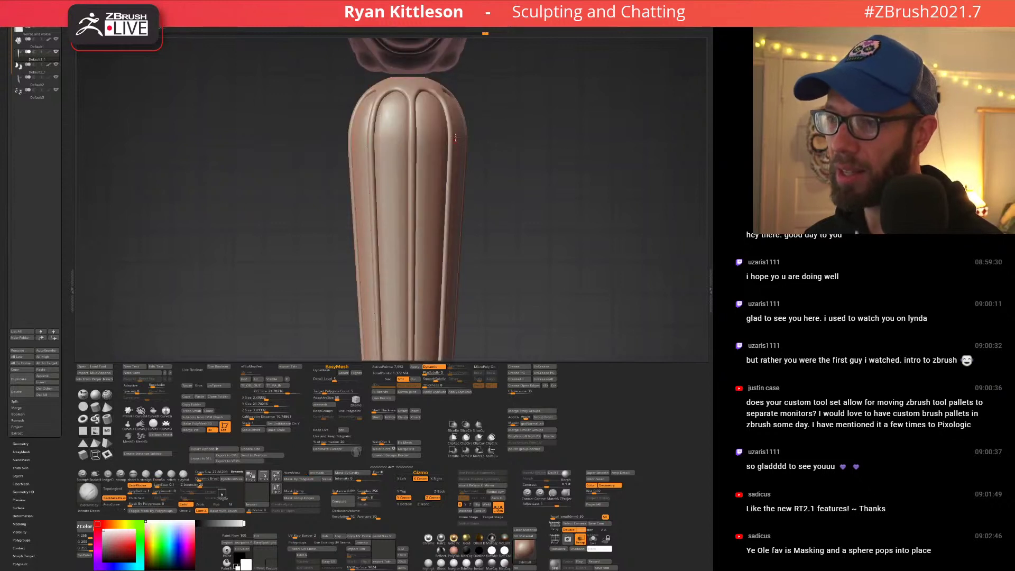
Regroup the body's groove strips by isolating their polygroup and growing the visible area, then show the whole body unmasked.
key("shift+f")
left_click(413, 90, "ctrl+shift")
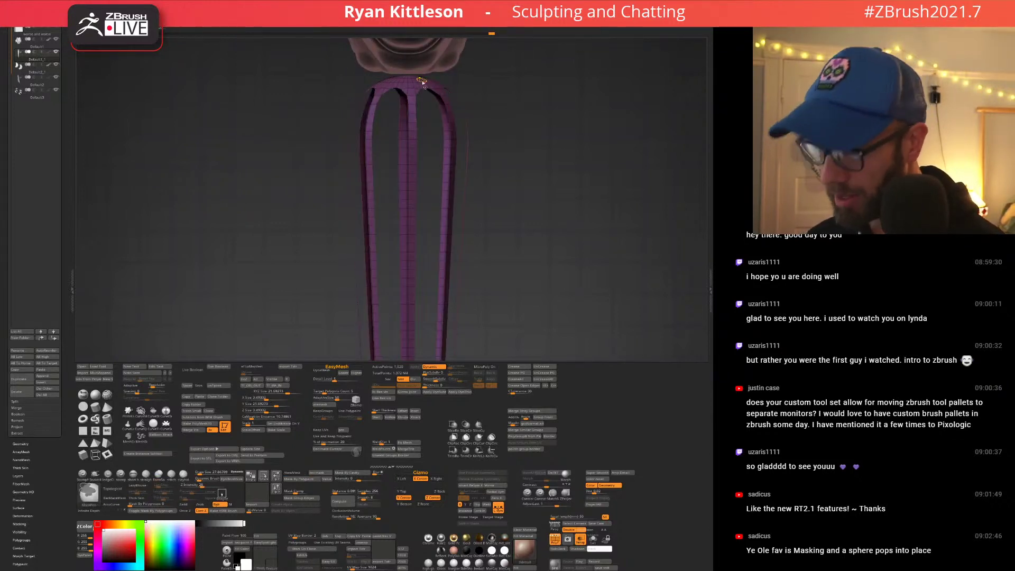
key("ctrl+shift+x")
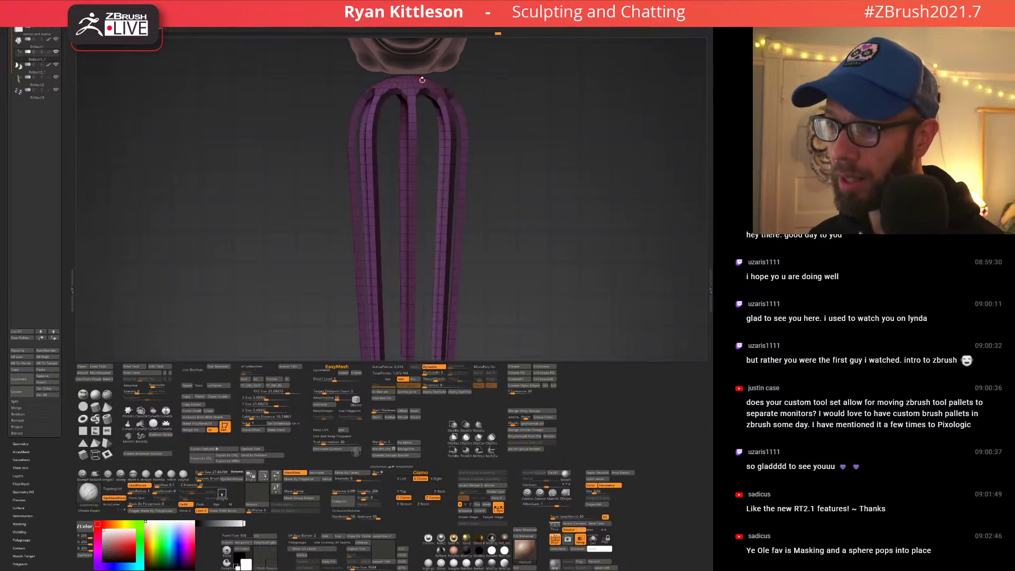
left_click(555, 158, "ctrl+shift")
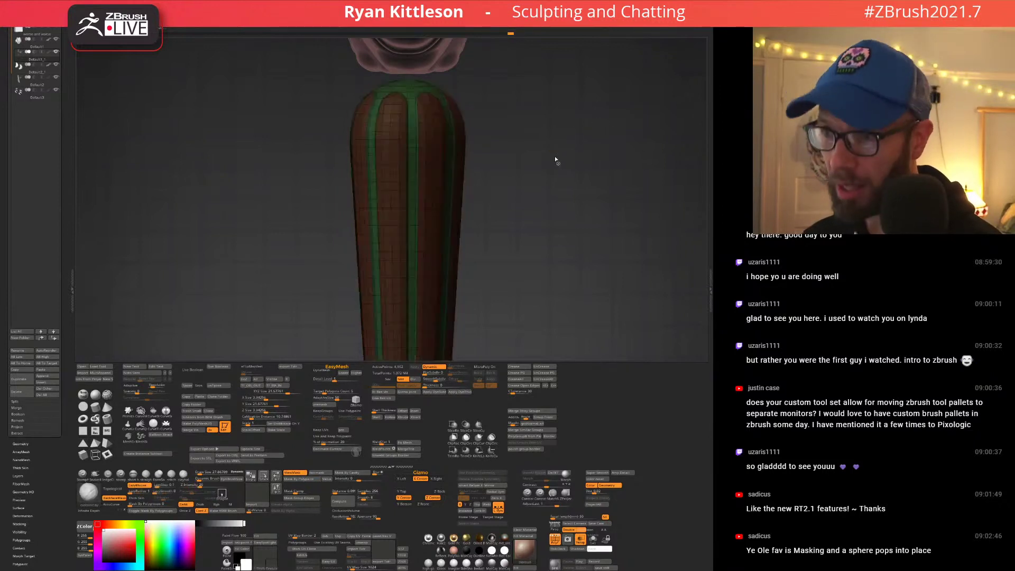
left_click(556, 158, "ctrl")
right_click_drag(436, 124, 430, 129)
Examine the new groove and rib polygroups on the body with the wireframe display on and off.
key("shift+f")
mouse_move(469, 160)
right_mouse_down("ctrl")
mouse_move(469, 127)
mouse_move(482, 160)
right_mouse_up("ctrl")
key("shift+f")
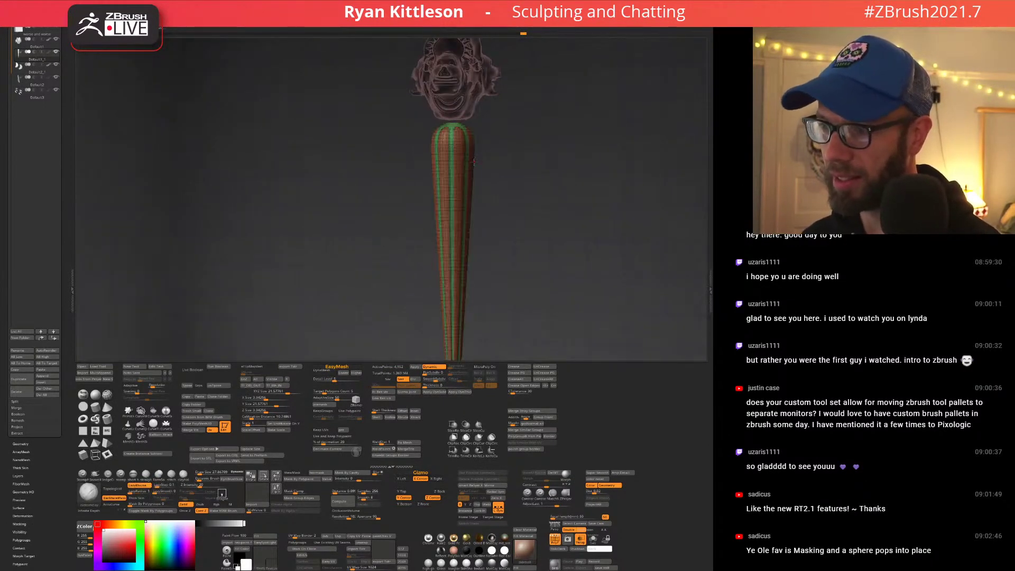
key("shift+f")
right_click_drag(480, 156, 513, 158, "ctrl")
key("shift+f")
key("shift+f")
key("shift+f")
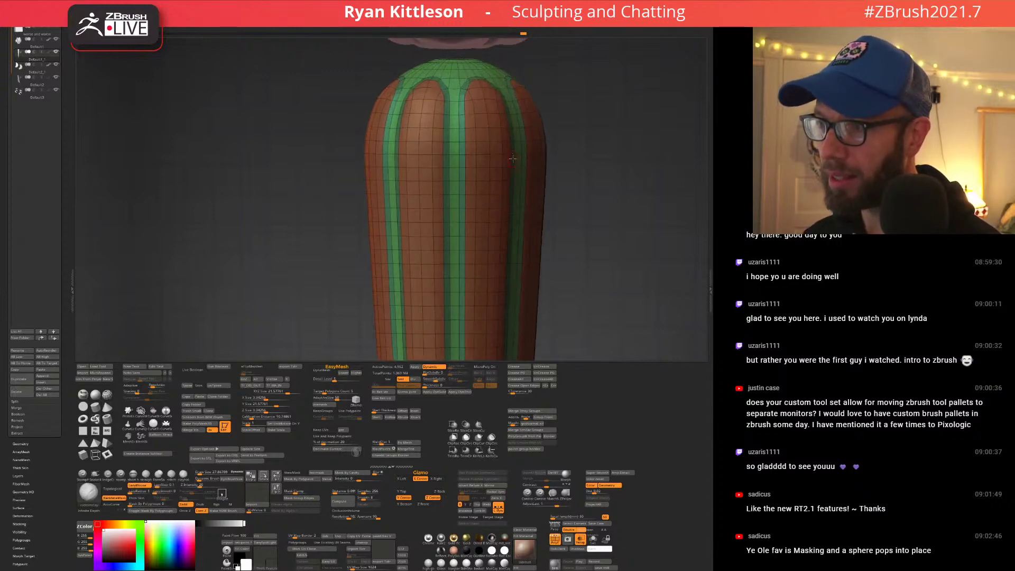
Turn off Dynamic Subdivision on the body to display its base polygons around the domed upper end.
right_click_drag(477, 122, 538, 144)
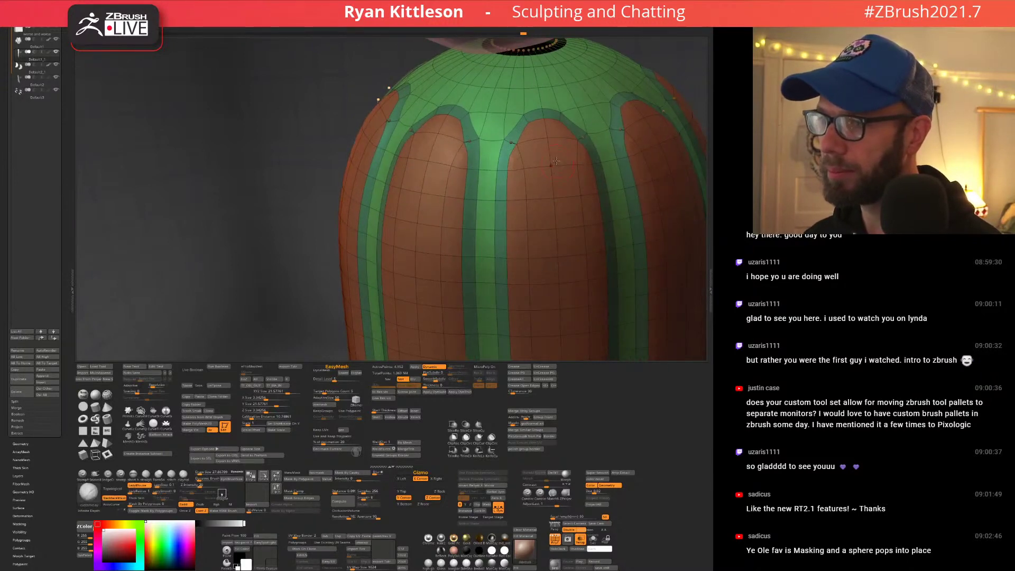
key("shift+d")
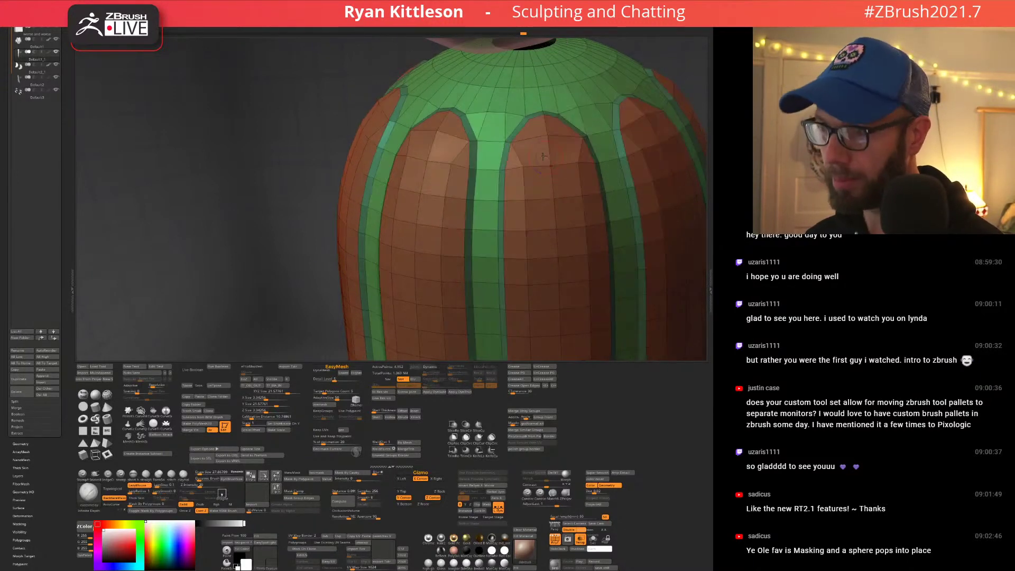
right_click_drag(511, 144, 497, 126)
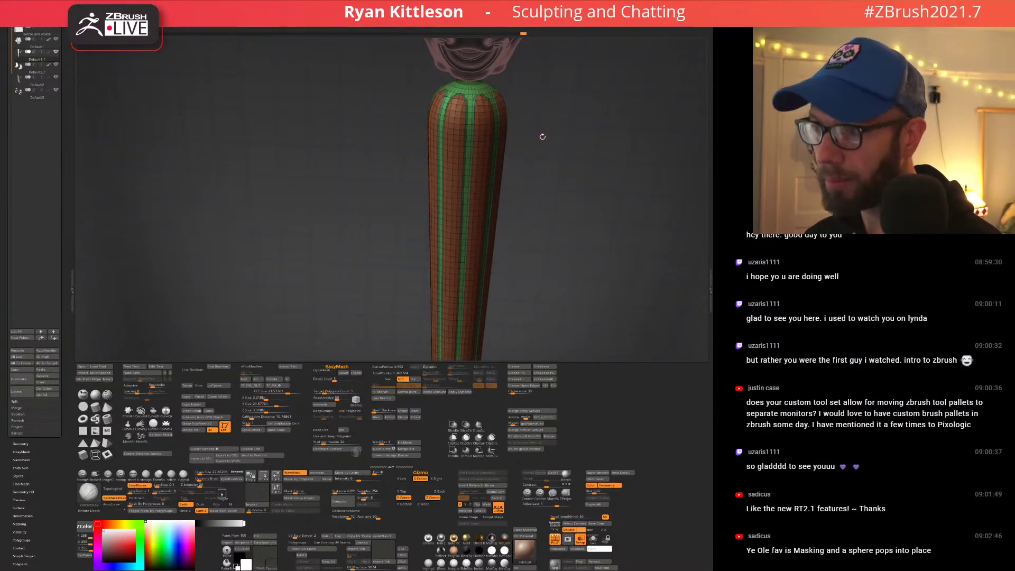
Redo the body's edits up to the latest history state and display the gizmo at its upper end.
key("ctrl+shift+z")
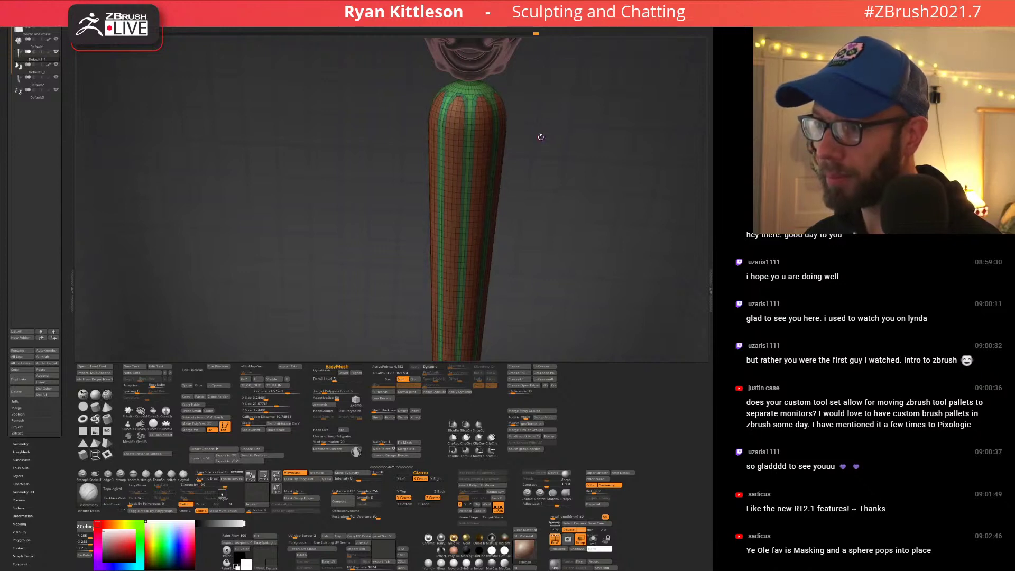
key("ctrl+shift+z")
right_click_drag(521, 136, 459, 130)
key("ctrl+h")
key("shift+f")
key("shift+f")
key("w")
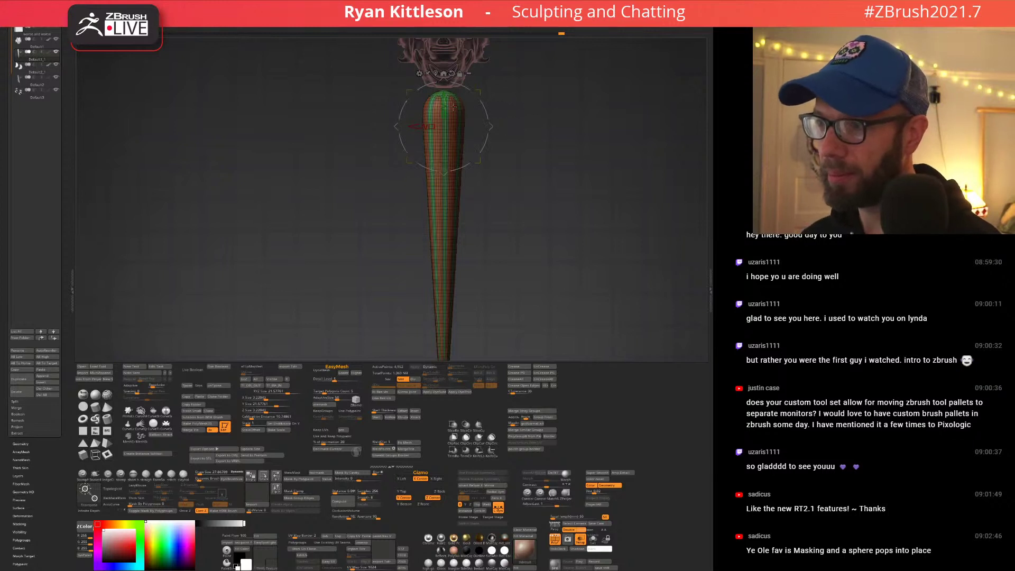
Examine the tapered body beneath the head at several distances, with its polygroup wireframe on and off.
right_click_drag(453, 107, 468, 120, "ctrl")
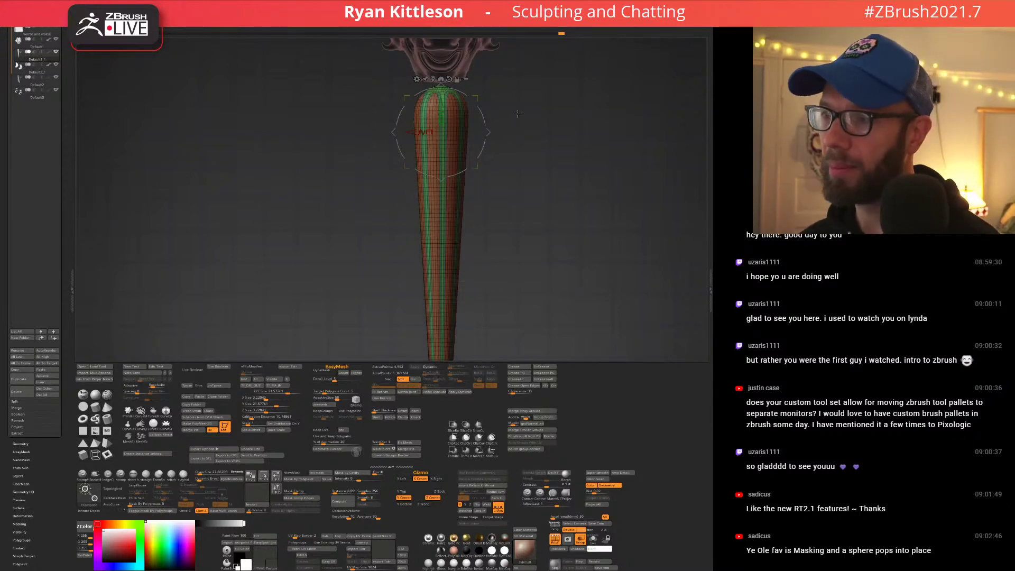
right_click_drag(518, 114, 513, 133, "ctrl")
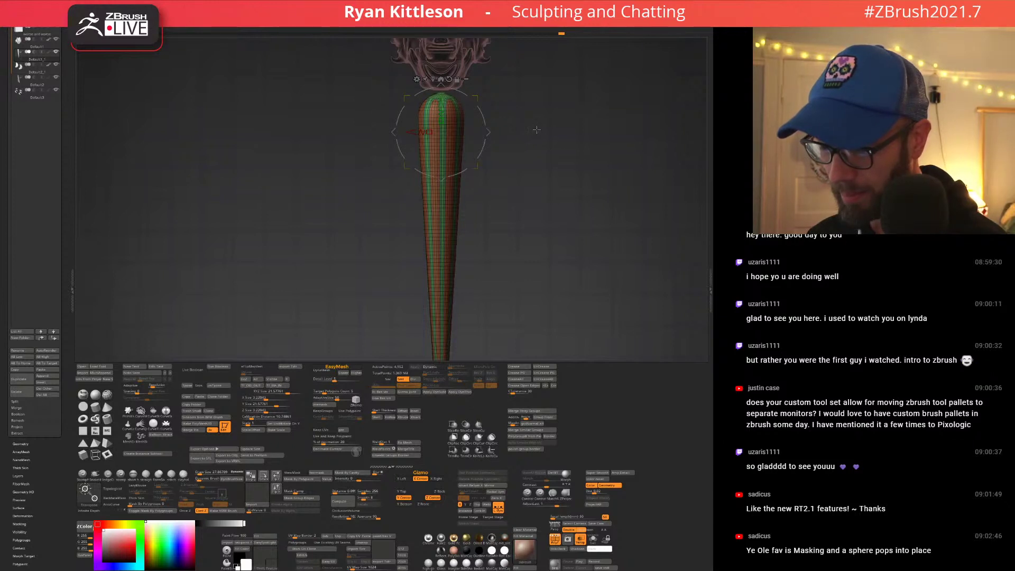
right_click_drag(539, 131, 518, 119, "ctrl")
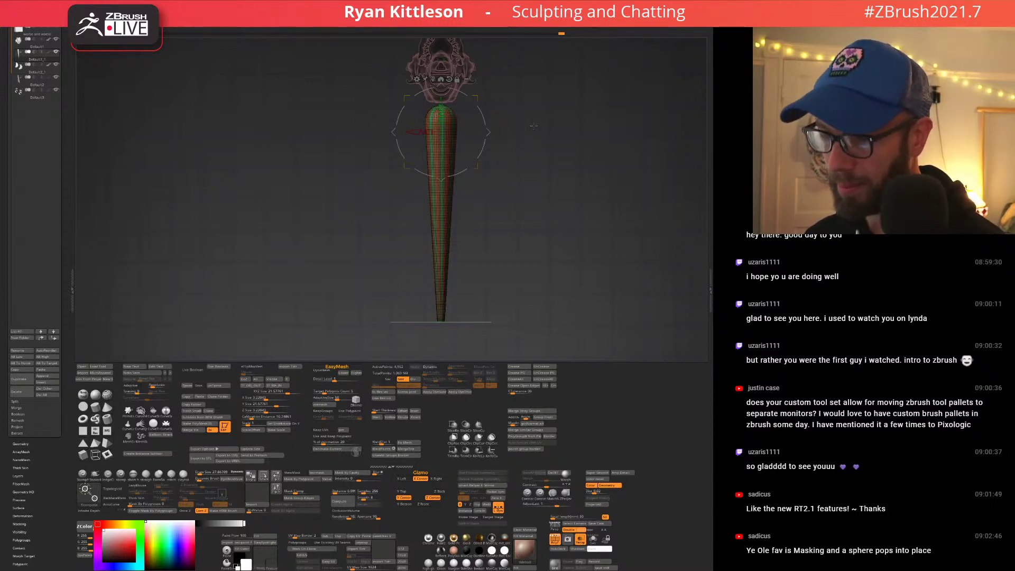
key("shift+f")
key("shift+f")
left_click_drag(533, 126, 333, 144, "alt")
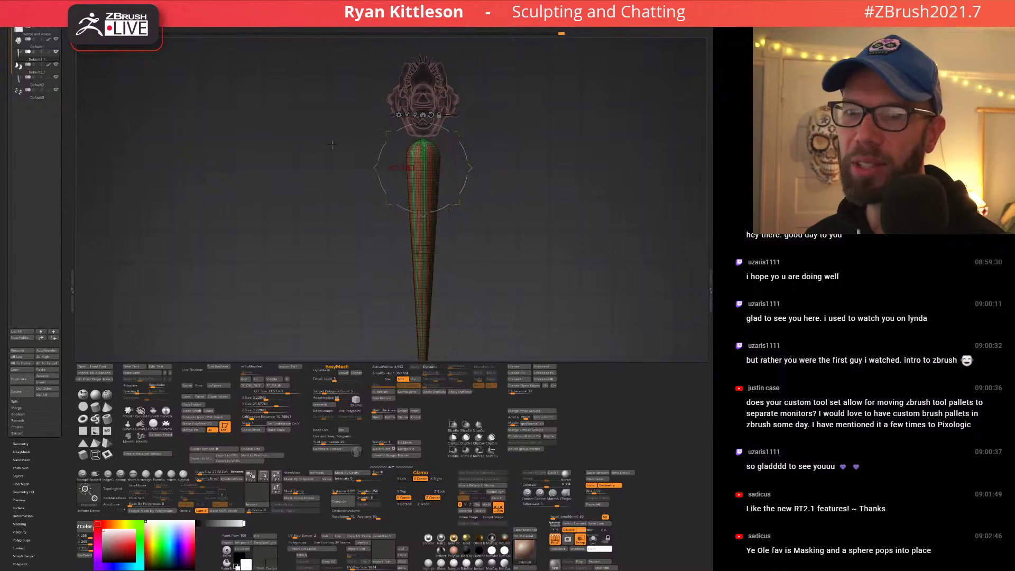
key("shift+f")
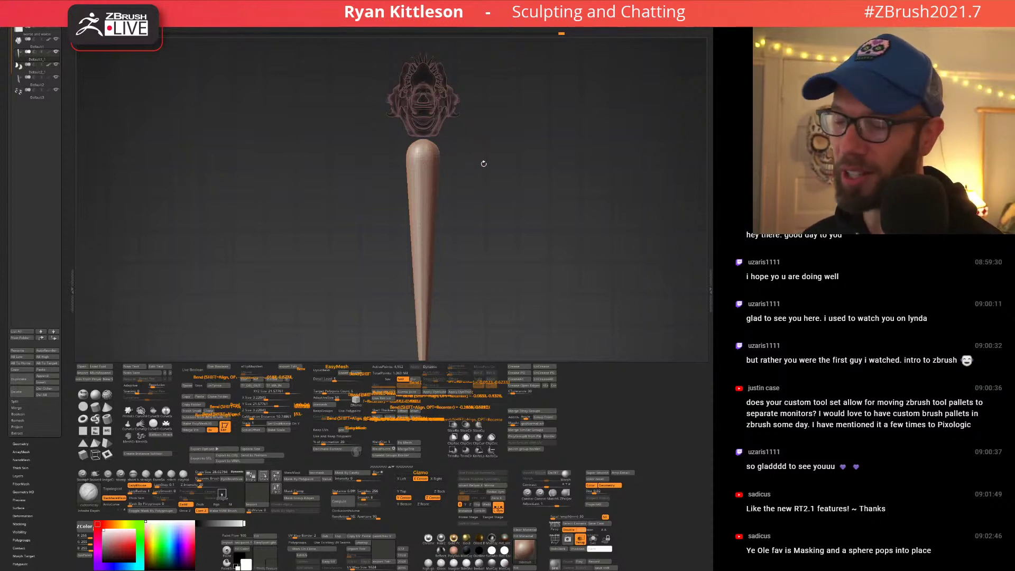
left_click_drag(451, 168, 426, 169, "alt")
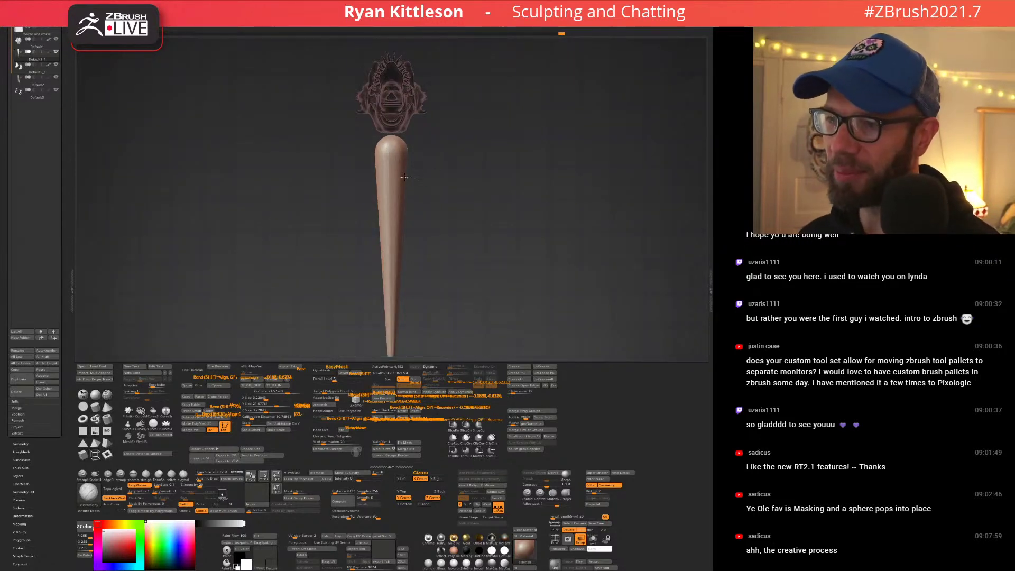
left_click_drag(412, 178, 413, 197, "alt")
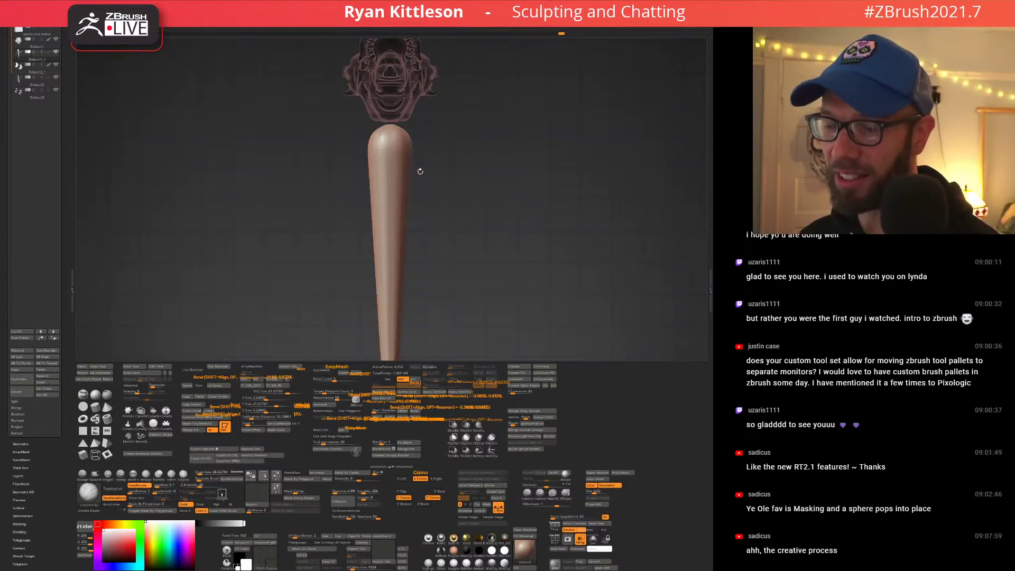
mouse_move(405, 170)
right_mouse_down("ctrl")
mouse_move(398, 150)
mouse_move(401, 162)
right_mouse_up("ctrl")
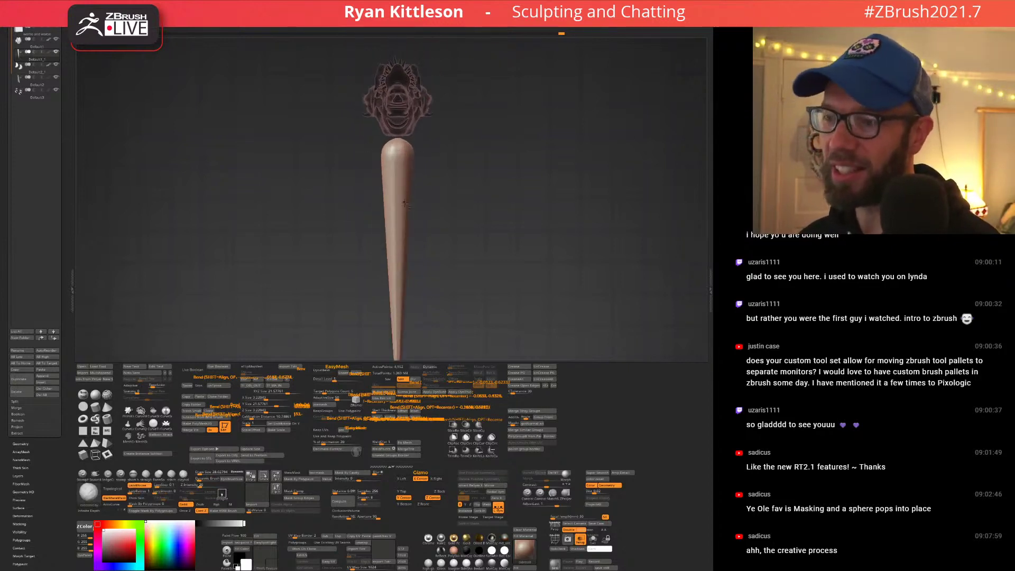
right_click_drag(404, 204, 414, 151)
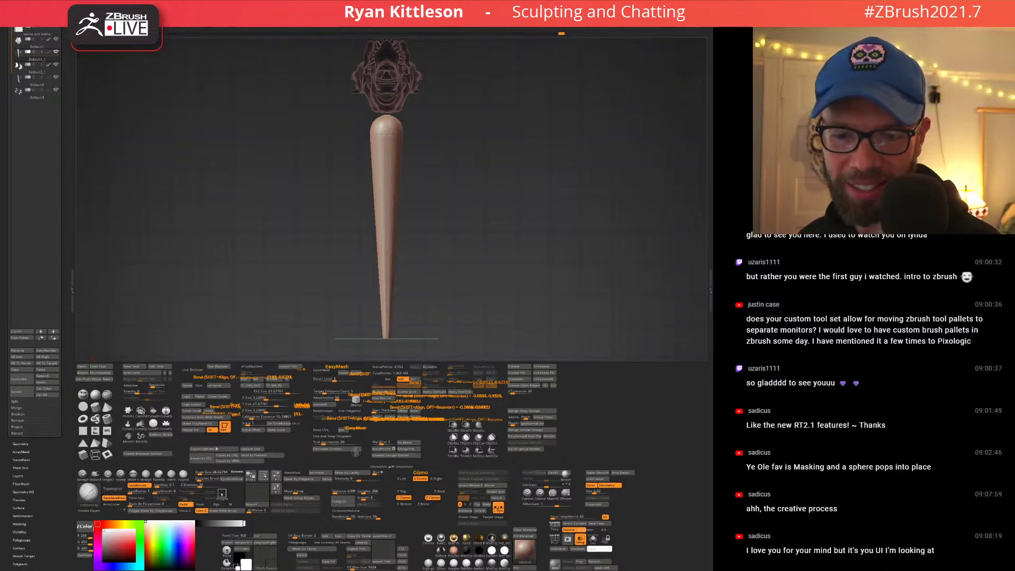
Hide the interface panels and overlay the model on the reference painting worse and worse whole.jpg.
key("Tab")
right_click_drag(532, 245, 499, 283, "ctrl")
key("shift+f")
key("shift+f")
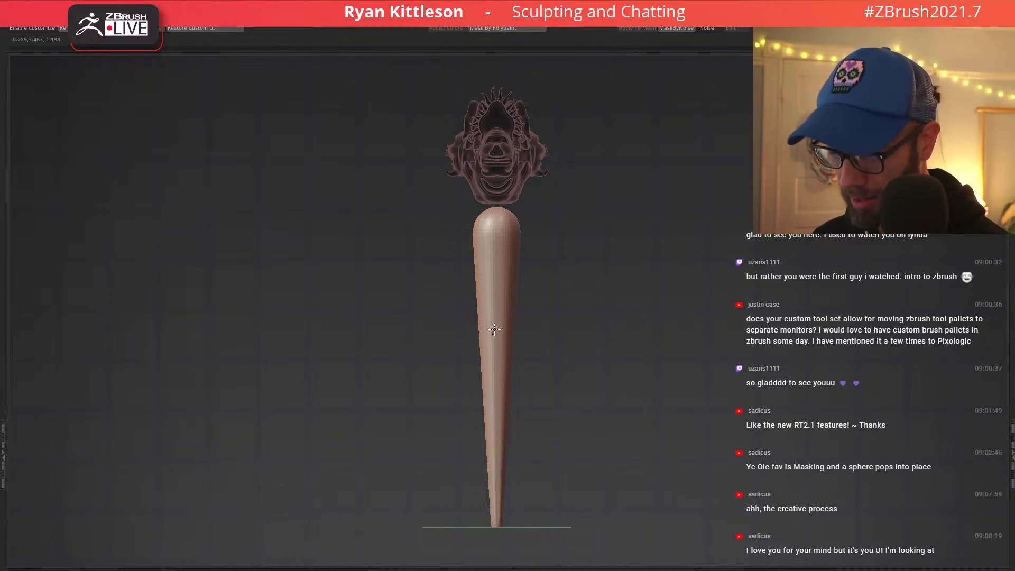
key("alt+Tab")
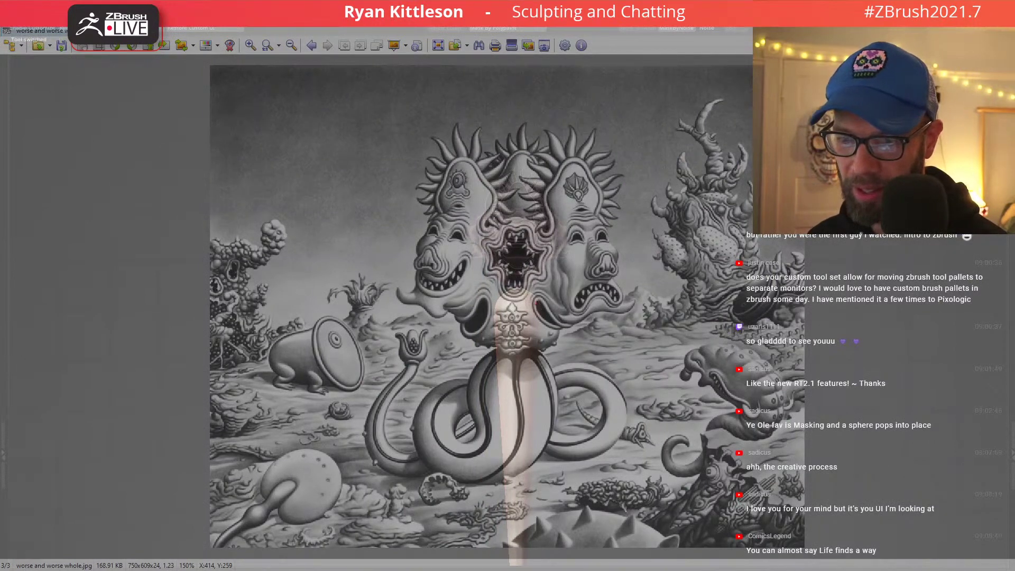
Enlarge the flat plane to span the painting's lower half and raise it over the painted snake coils.
left_click(528, 303, "alt")
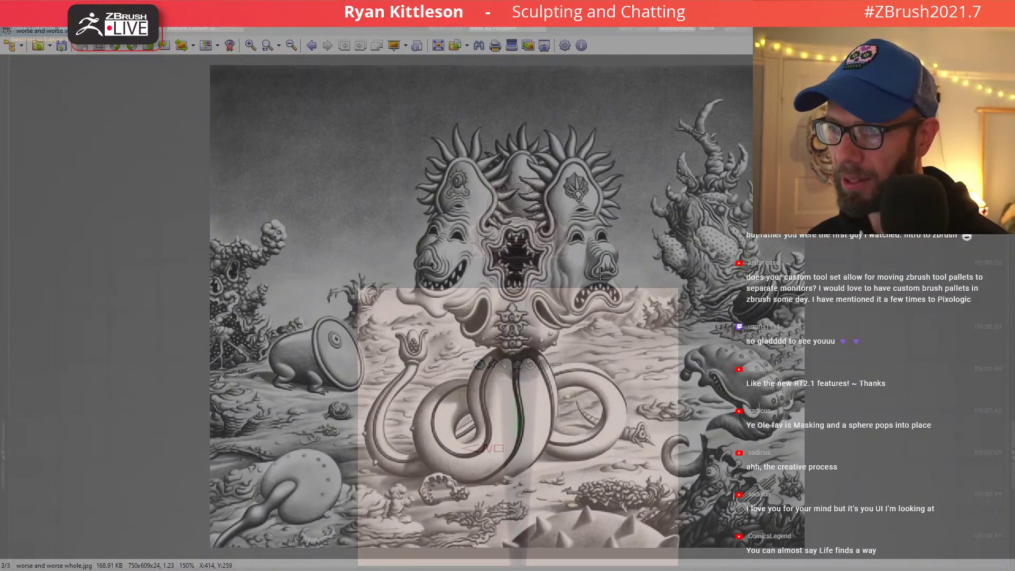
mouse_move(518, 244)
right_mouse_down("ctrl")
mouse_move(538, 255)
mouse_move(556, 294)
mouse_move(558, 338)
mouse_move(563, 329)
right_mouse_up("ctrl")
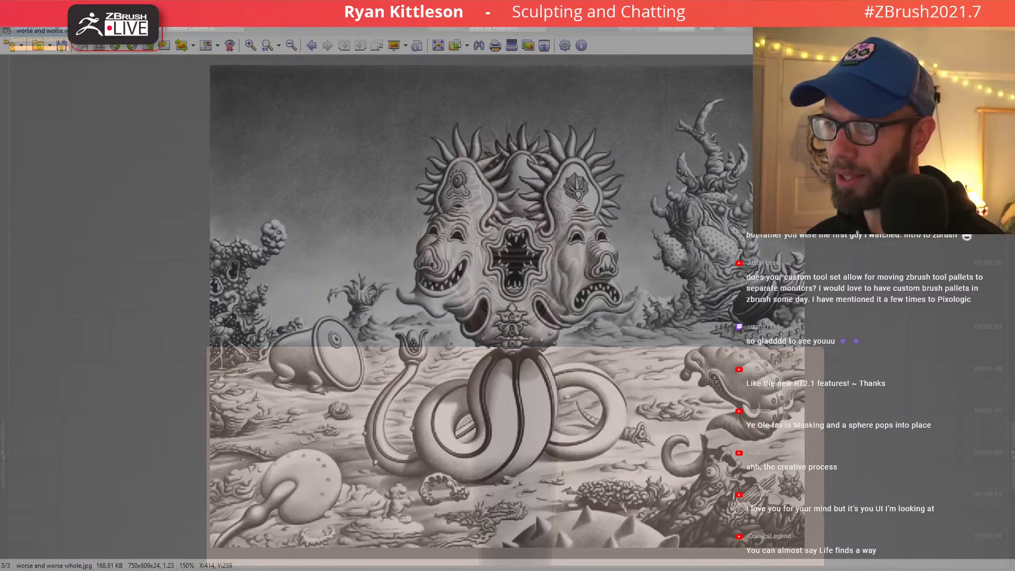
left_click(643, 312, "ctrl")
mouse_move(654, 319)
right_mouse_down("alt")
mouse_move(639, 333)
mouse_move(649, 337)
right_mouse_up("alt")
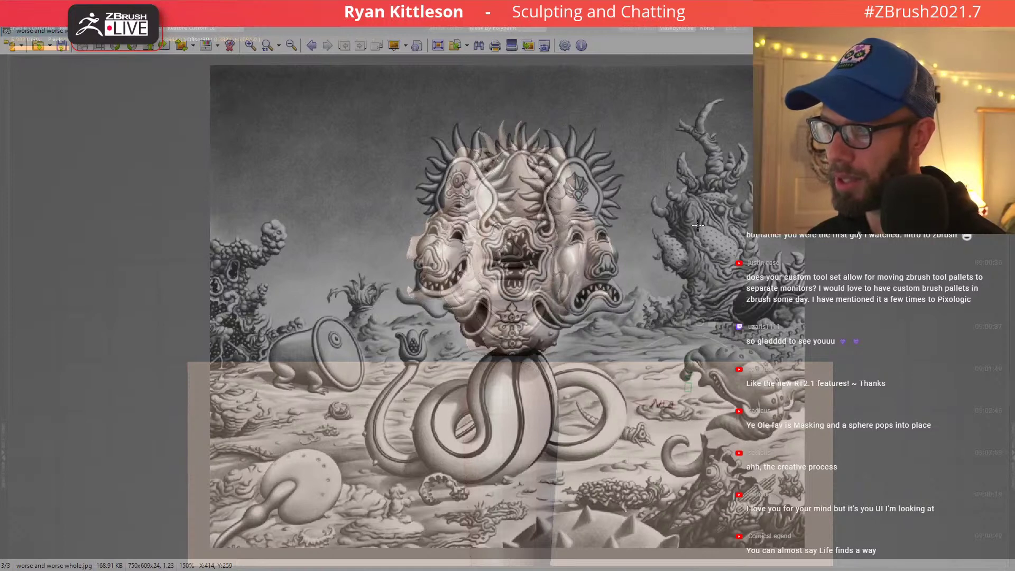
left_click_drag(682, 448, 681, 391)
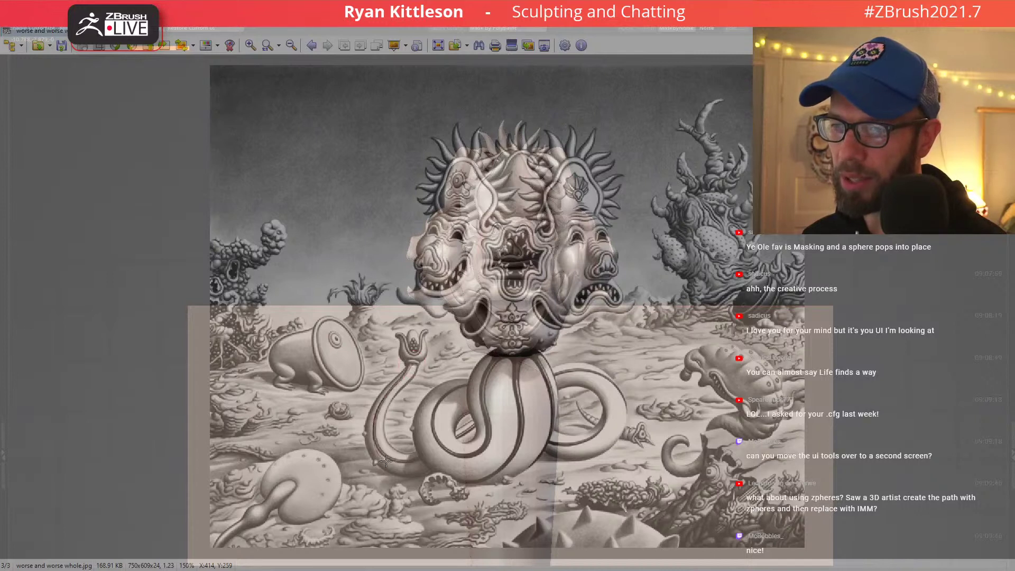
Trace the painted snake with a tube stroke from the tail through the coils to the neck, and hide the straight body.
mouse_move(386, 461)
left_mouse_down()
mouse_move(427, 467)
mouse_move(562, 378)
mouse_move(609, 399)
mouse_move(598, 447)
mouse_move(549, 444)
mouse_move(503, 402)
mouse_move(446, 400)
mouse_move(437, 447)
mouse_move(485, 461)
mouse_move(513, 413)
mouse_move(514, 349)
left_mouse_up()
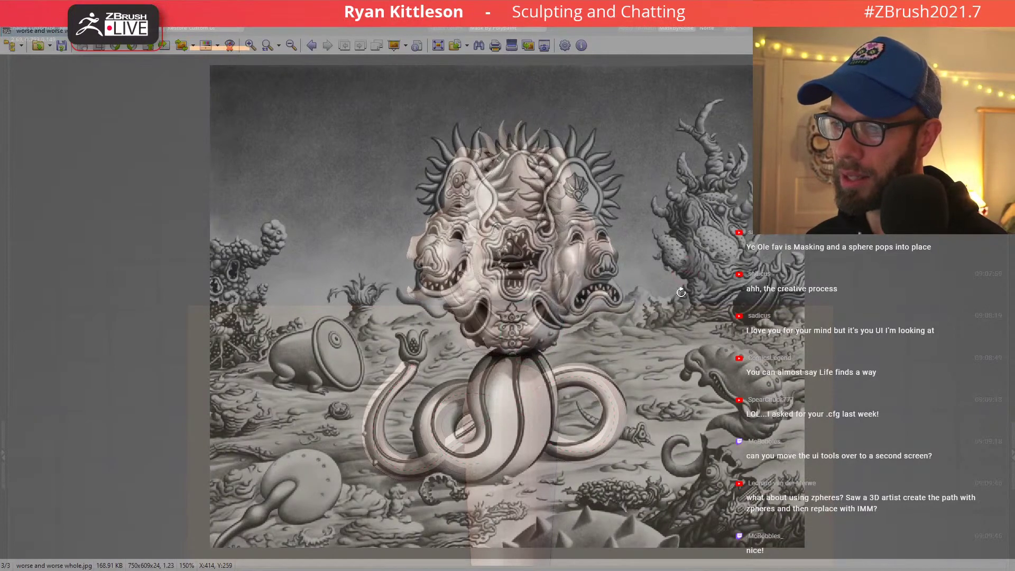
left_click(508, 523, "ctrl+alt+shift")
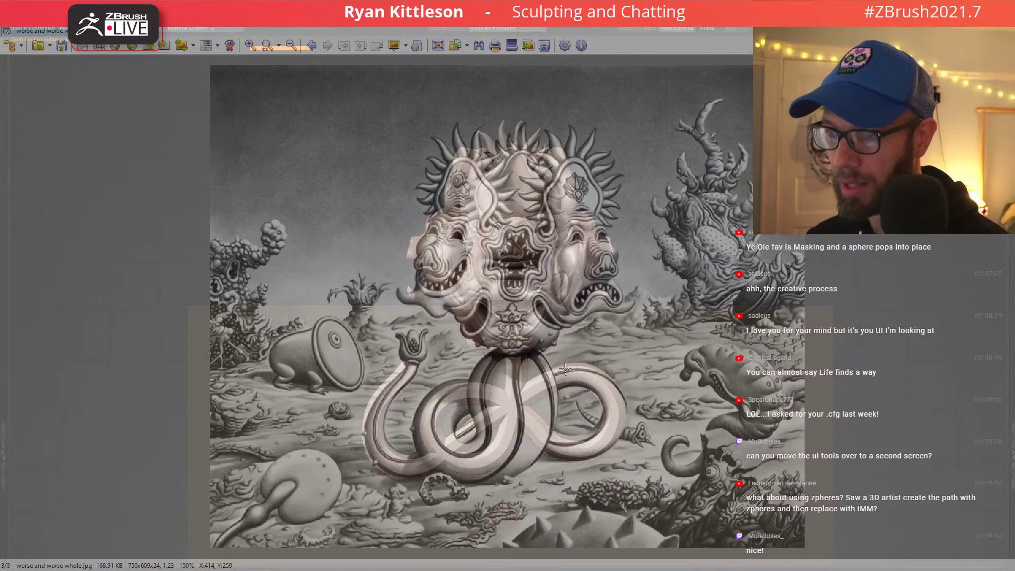
key("space")
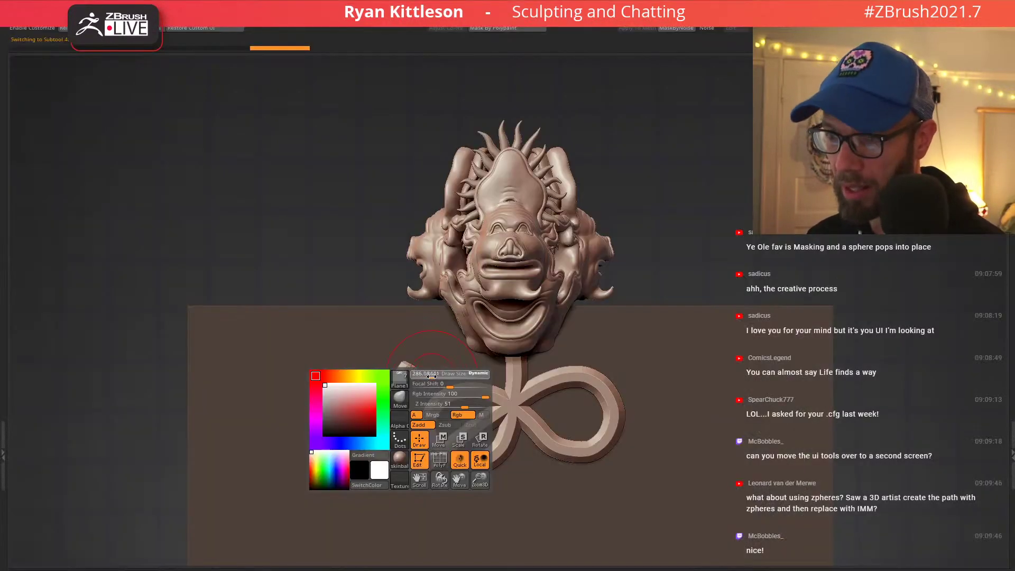
left_click(709, 396, "alt")
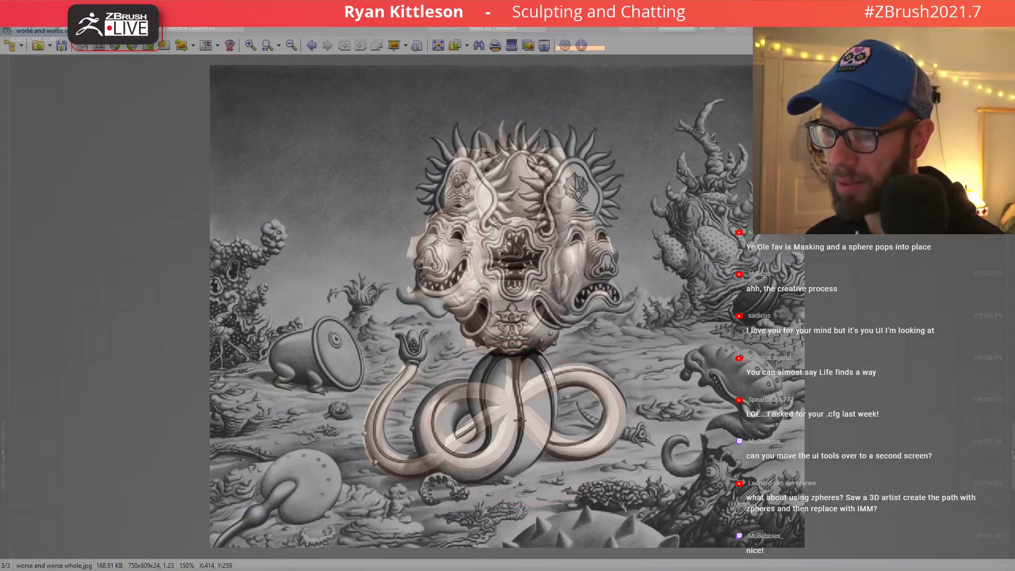
Display the traced tube's polygon wireframe and turn off the painting overlay.
key("shift+f")
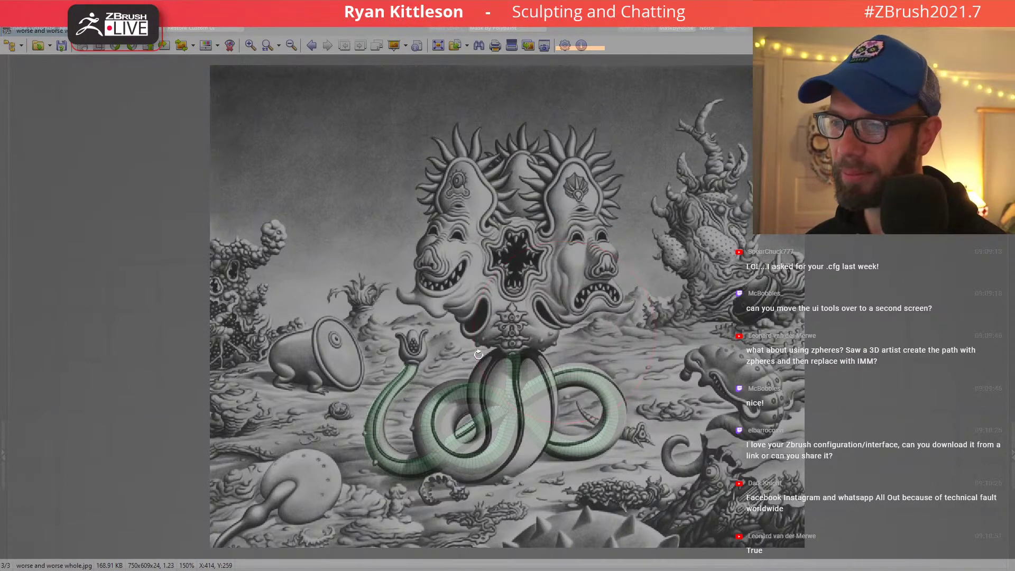
key("shift+s")
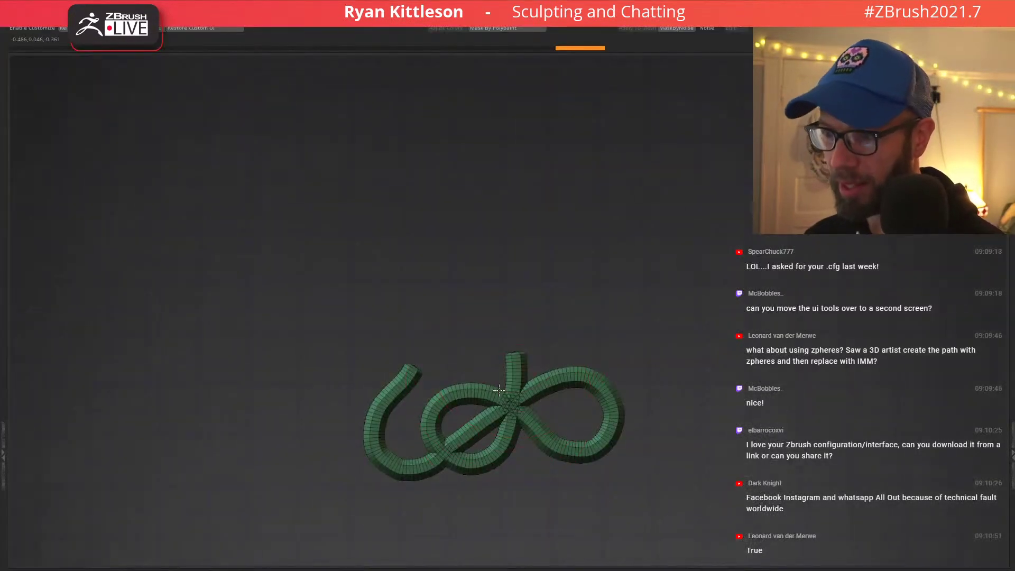
right_click_drag(498, 390, 552, 260, "shift")
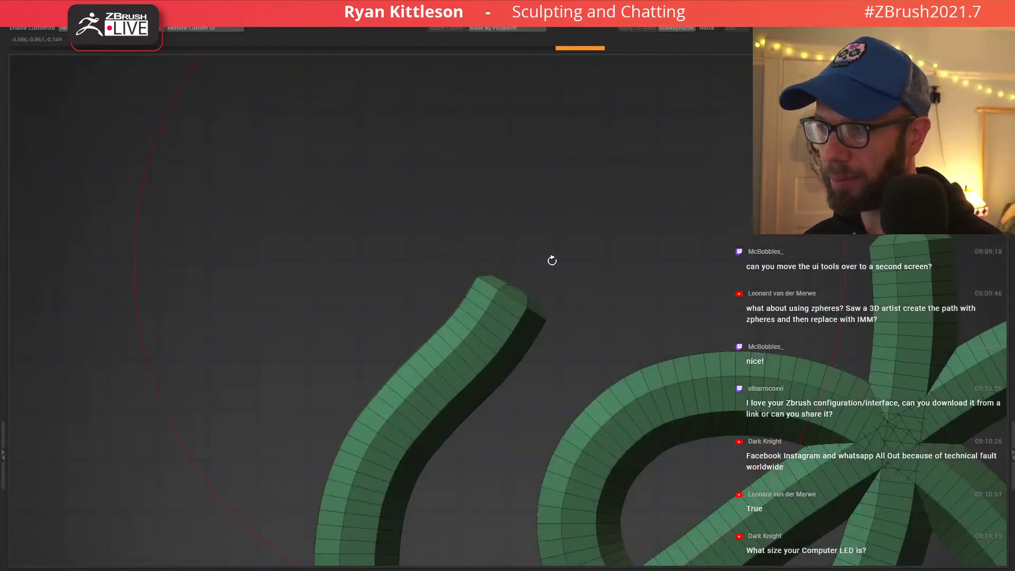
Delete the end-cap polygons at the neck and tail ends of the coiled tube.
right_click_drag(748, 263, 266, 271, "alt")
right_click_drag(437, 249, 483, 288, "ctrl")
right_click_drag(476, 214, 446, 284)
key("space")
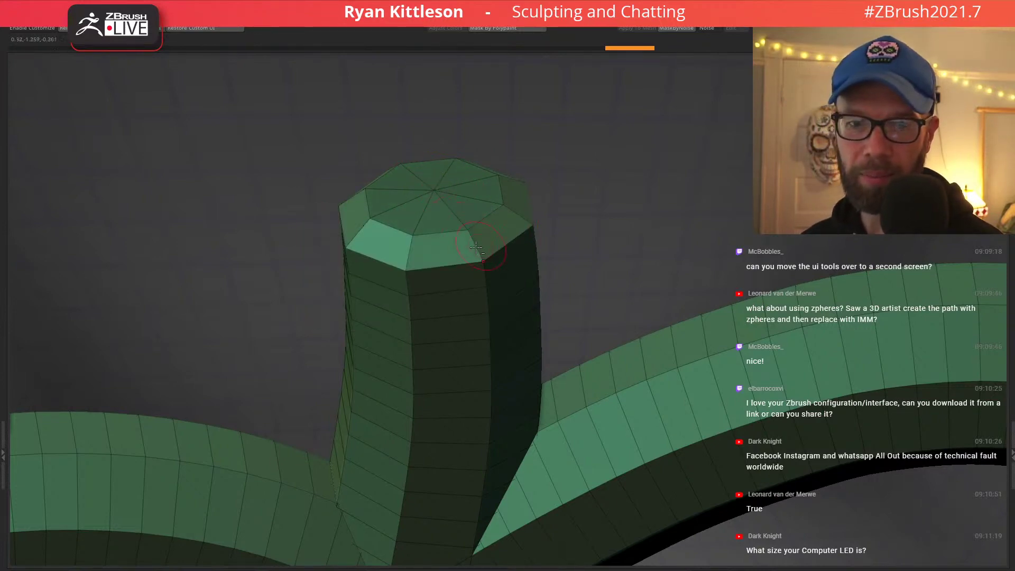
right_click_drag(493, 254, 559, 222, "ctrl")
right_click_drag(271, 251, 396, 344)
left_click(315, 213)
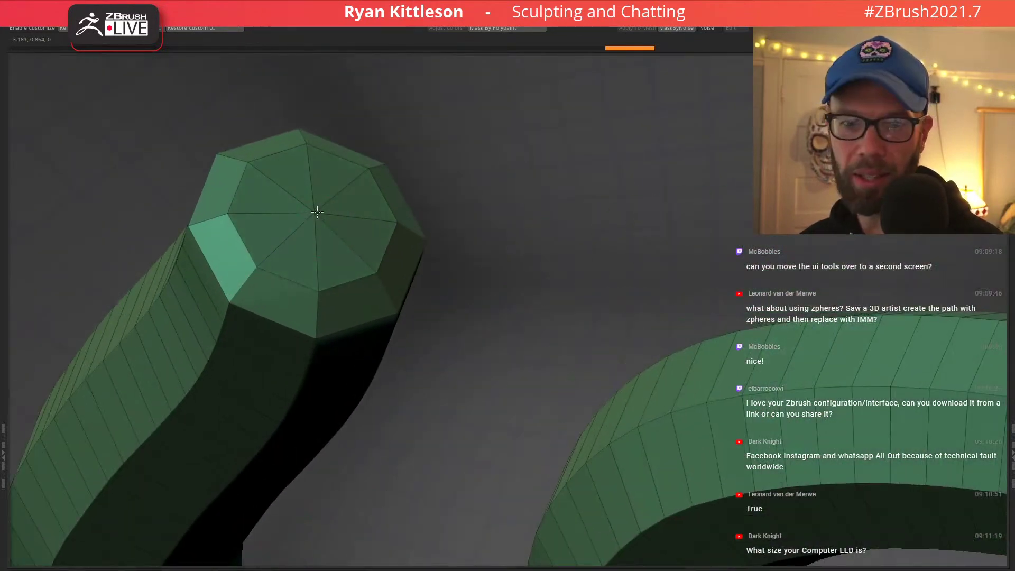
key("ctrl+h")
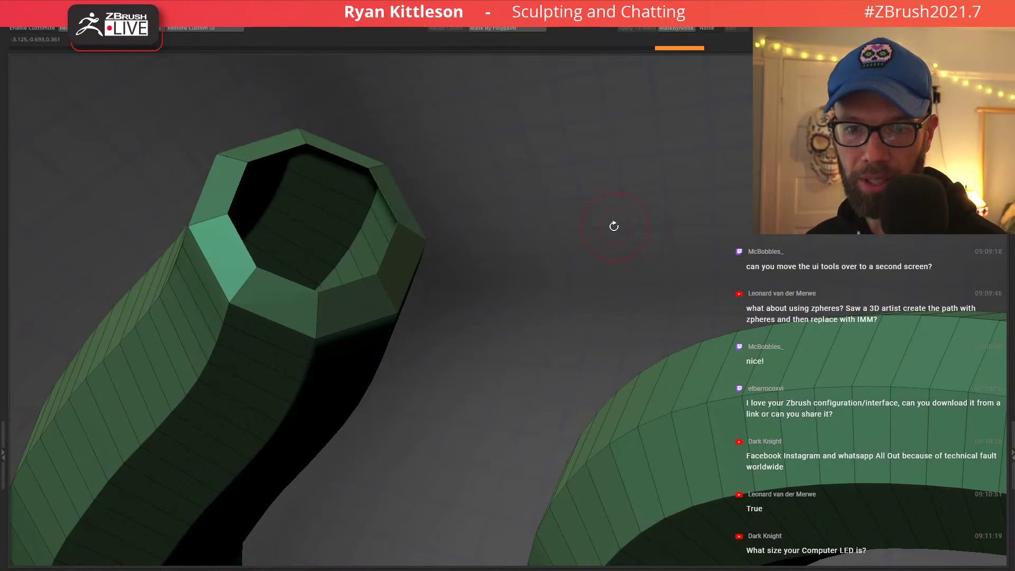
key("f")
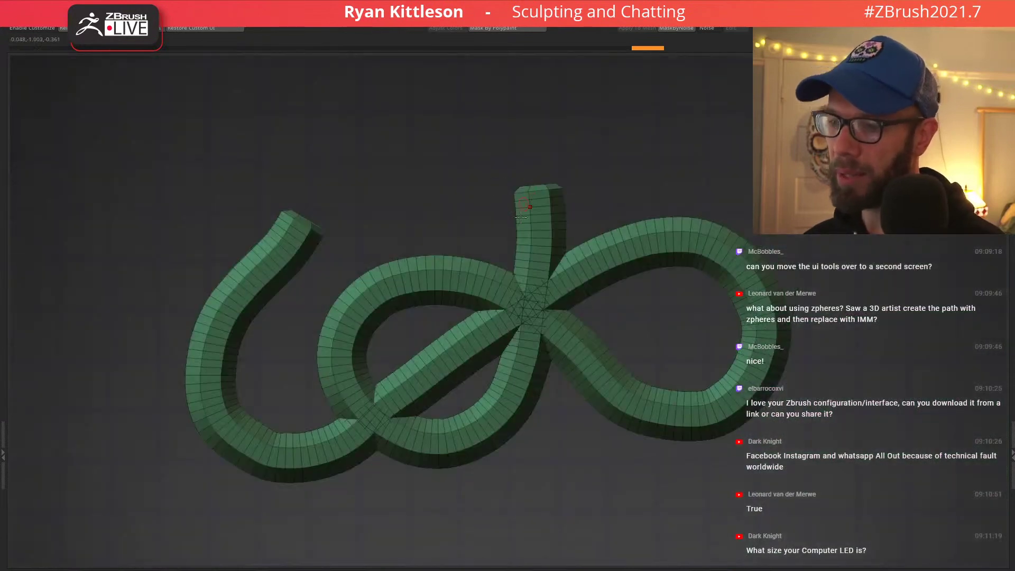
Pull the tube's overlapping coils apart in depth with the Move brush, working from the side.
right_click_drag(519, 202, 592, 244, "ctrl")
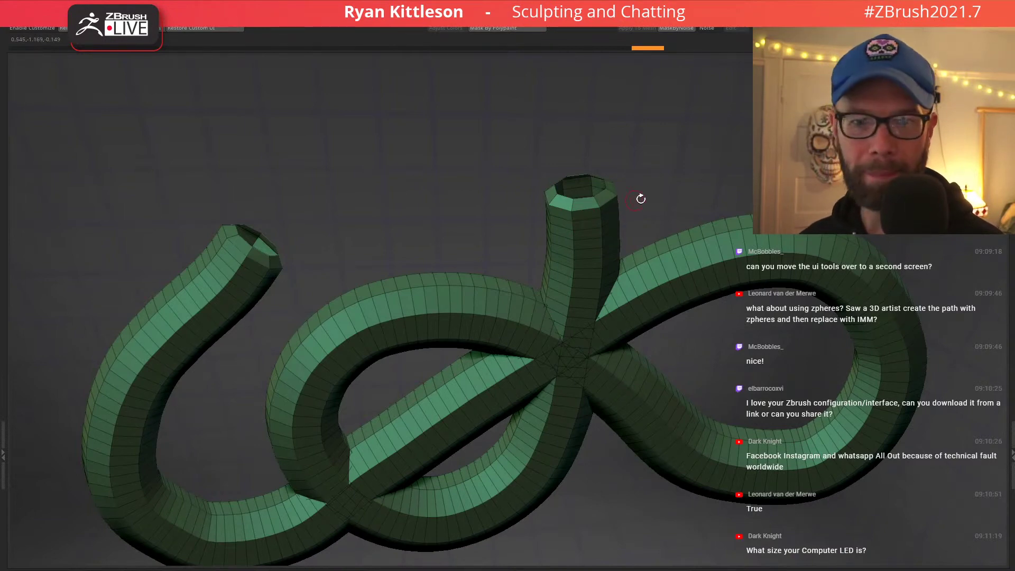
right_click_drag(582, 263, 580, 198)
right_click_drag(515, 269, 473, 218, "ctrl")
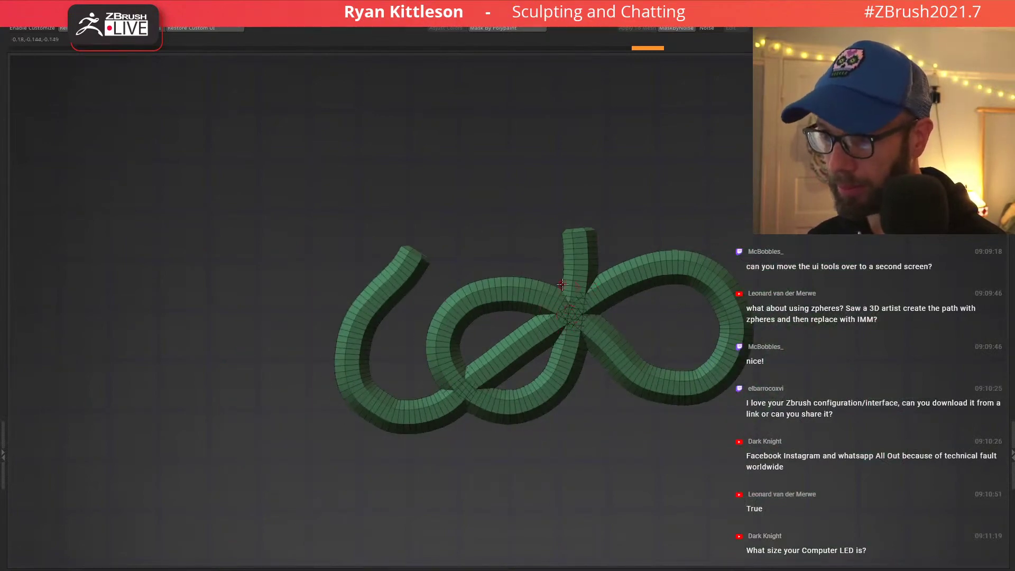
mouse_move(580, 296)
right_mouse_down()
mouse_move(614, 273)
mouse_move(625, 282)
mouse_move(558, 239)
mouse_move(506, 263)
mouse_move(550, 265)
mouse_move(442, 287)
mouse_move(464, 319)
mouse_move(494, 217)
right_mouse_up()
right_click(603, 268)
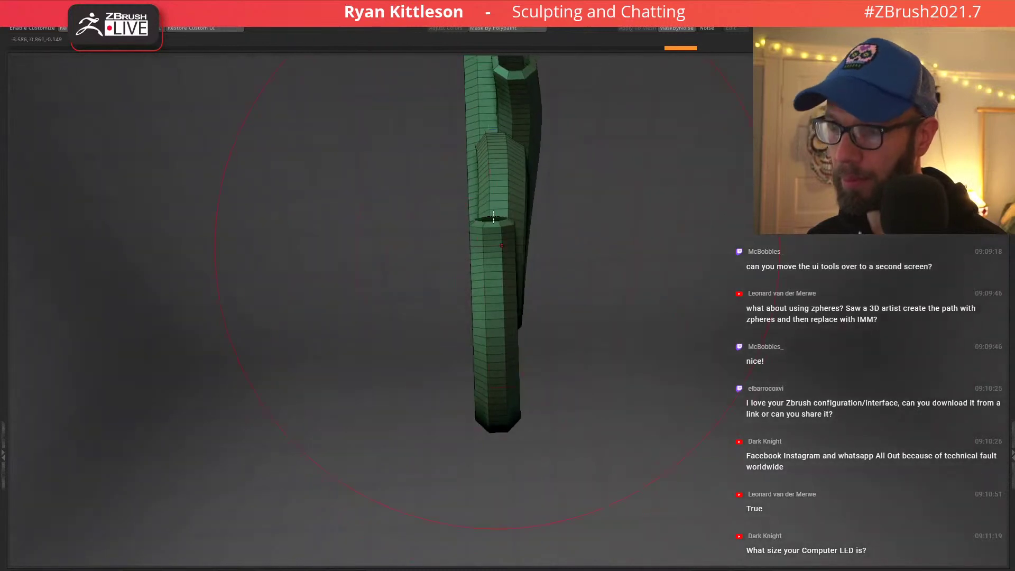
right_click_drag(489, 150, 501, 54)
right_click_drag(386, 211, 471, 277)
left_click_drag(411, 282, 353, 252)
right_click_drag(354, 251, 412, 195)
left_click_drag(411, 194, 433, 196)
left_click_drag(383, 237, 321, 237)
left_click_drag(321, 272, 325, 288)
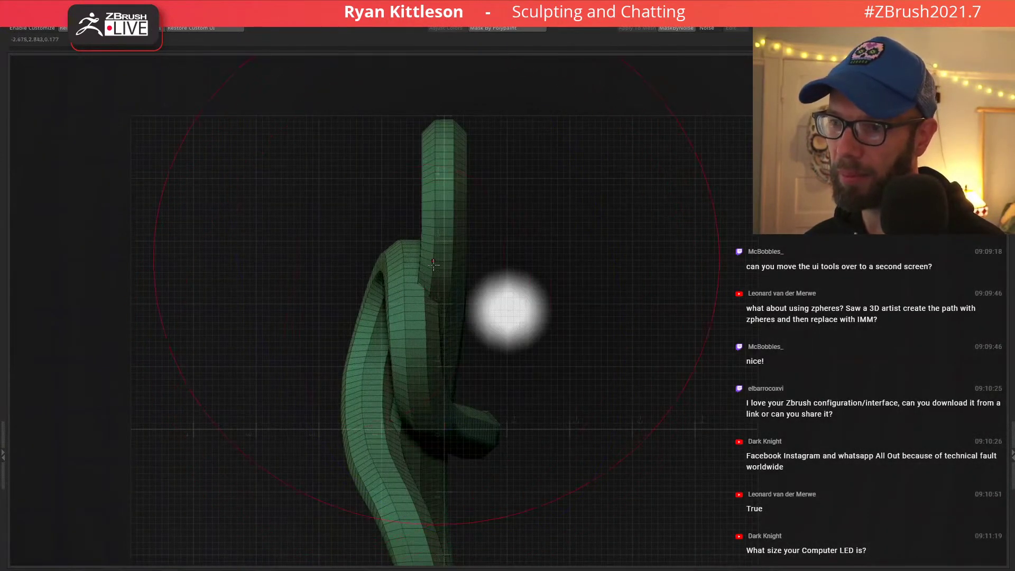
Move the crossing section of the outer coil clear of its neighbour from a view along the tube's height, undoing the first pull.
right_click_drag(442, 296, 553, 255)
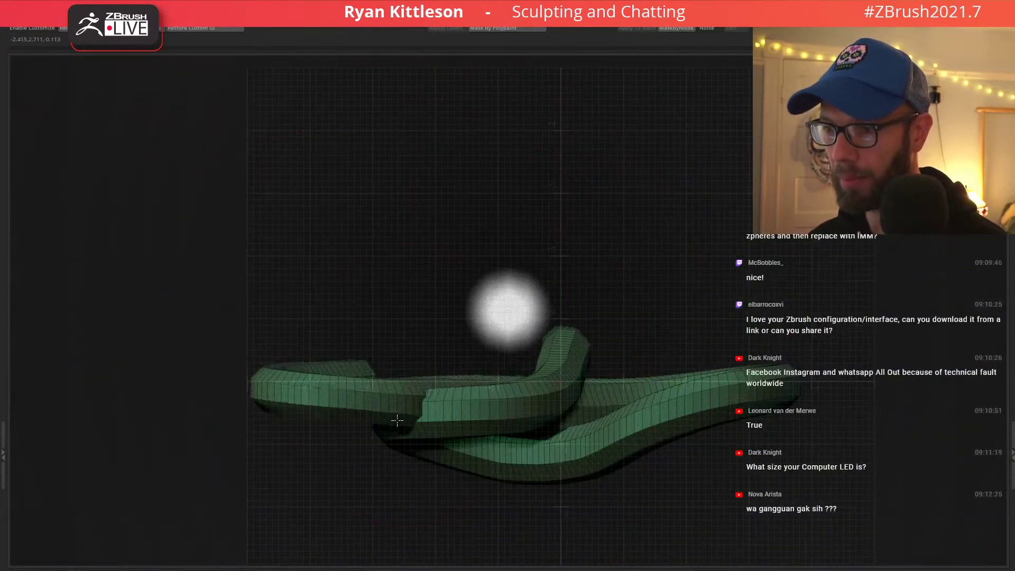
left_click_drag(393, 499, 390, 547)
key("ctrl+z")
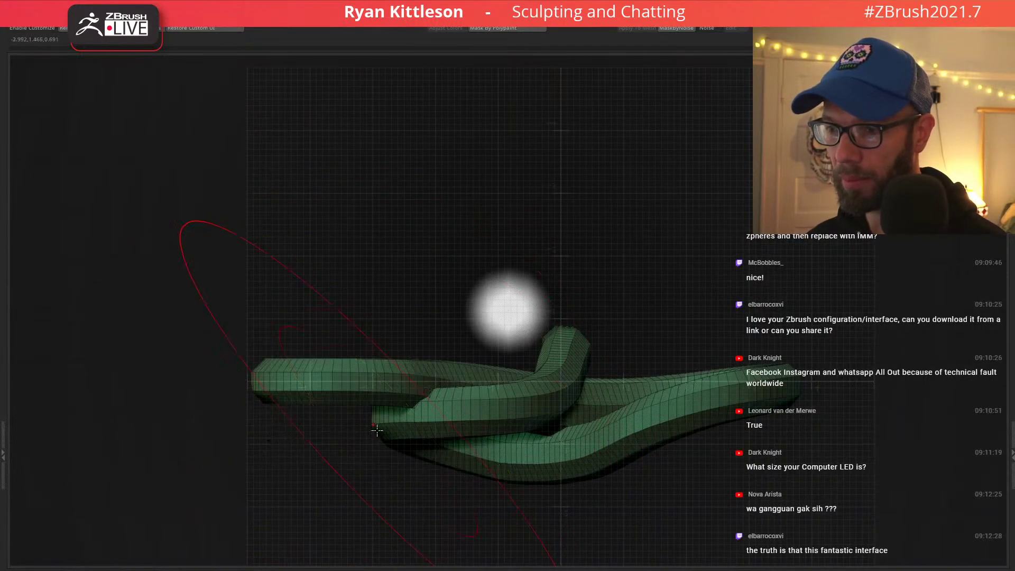
mouse_move(398, 373)
left_mouse_down()
mouse_move(400, 421)
mouse_move(417, 455)
left_mouse_up()
mouse_move(374, 423)
right_mouse_down()
mouse_move(397, 402)
mouse_move(333, 391)
mouse_move(340, 331)
mouse_move(362, 317)
mouse_move(413, 318)
mouse_move(375, 325)
right_mouse_up()
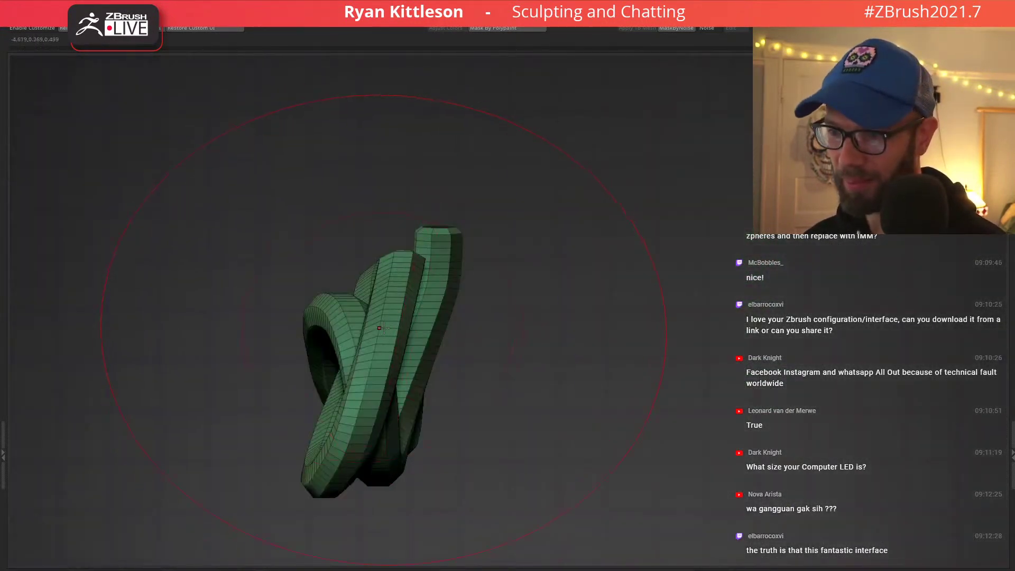
Bend the large loop's overlapping strand toward the neck in depth with a smaller Move brush, working from the side.
key("space")
mouse_move(372, 319)
left_mouse_down()
mouse_move(376, 346)
mouse_move(399, 313)
left_mouse_up()
mouse_move(357, 406)
left_mouse_down()
mouse_move(378, 401)
mouse_move(399, 370)
left_mouse_up()
left_click_drag(413, 312, 417, 312)
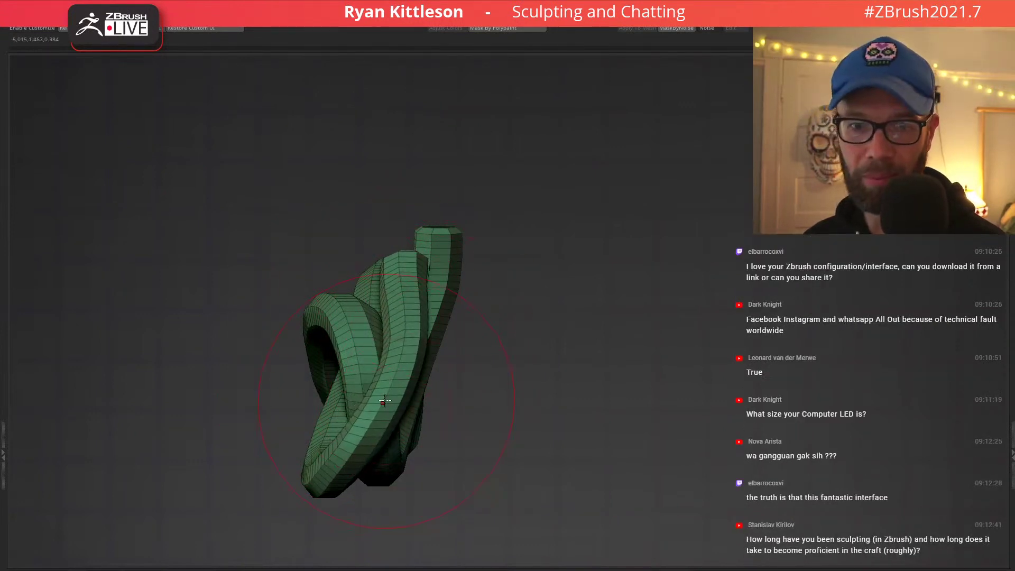
Check the coil crossings from several angles and pull the upper part of the same strand further toward the neck in side profile.
right_click_drag(384, 397, 379, 290)
right_click_drag(399, 362, 423, 210, "alt")
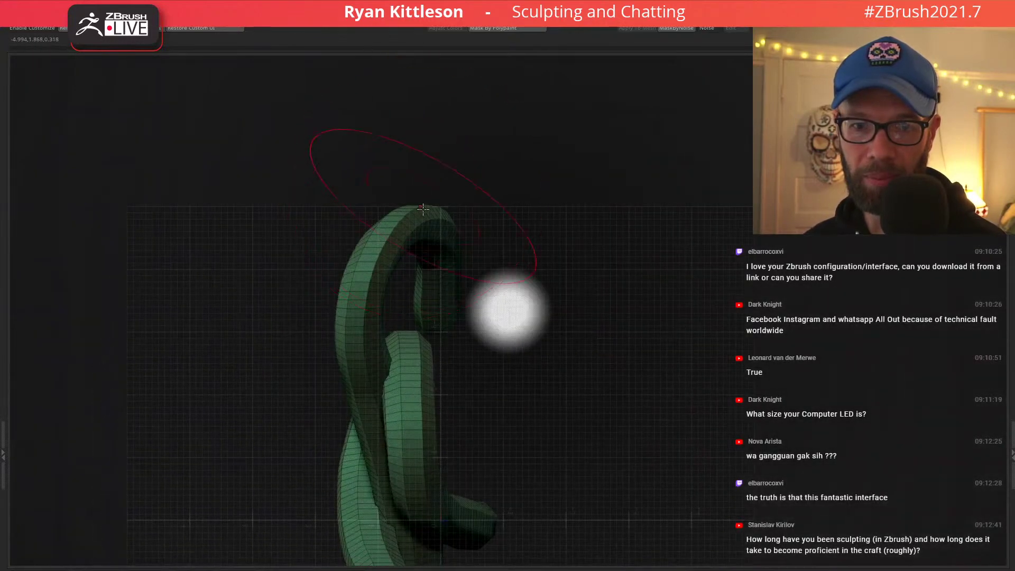
right_click_drag(408, 407, 428, 259)
right_click_drag(465, 152, 424, 369, "alt")
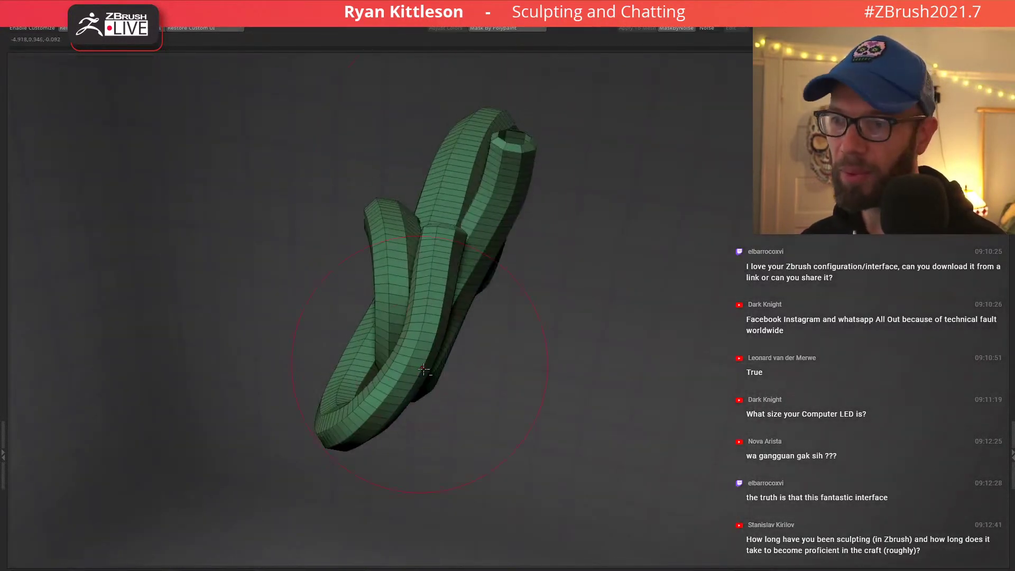
right_click_drag(470, 267, 485, 245, "shift")
left_click_drag(451, 228, 477, 231)
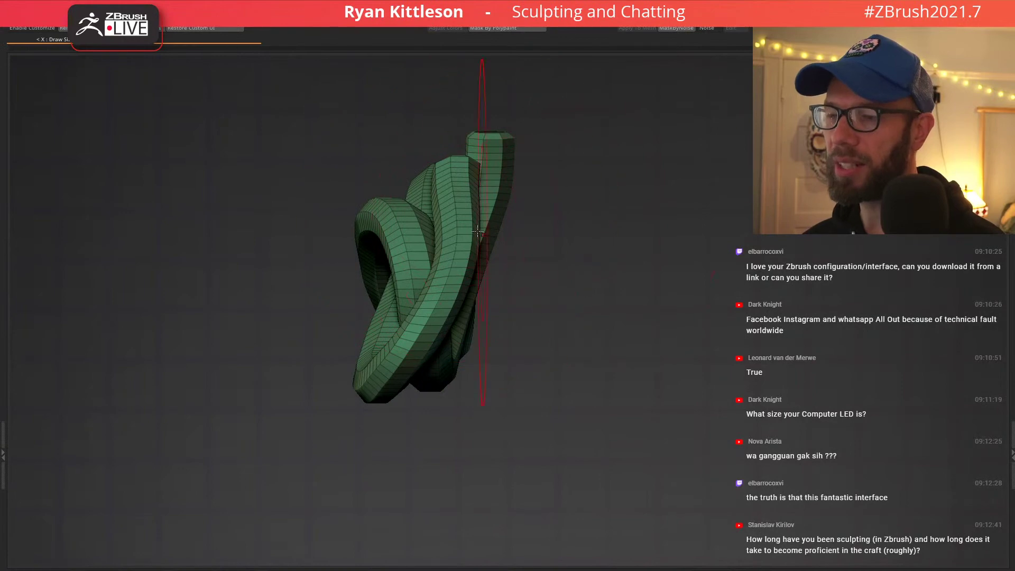
Reposition the neck end and the strand beneath it in depth with the Move brush, working from opposite sides.
mouse_move(468, 214)
right_mouse_down()
mouse_move(535, 218)
mouse_move(522, 222)
right_mouse_up()
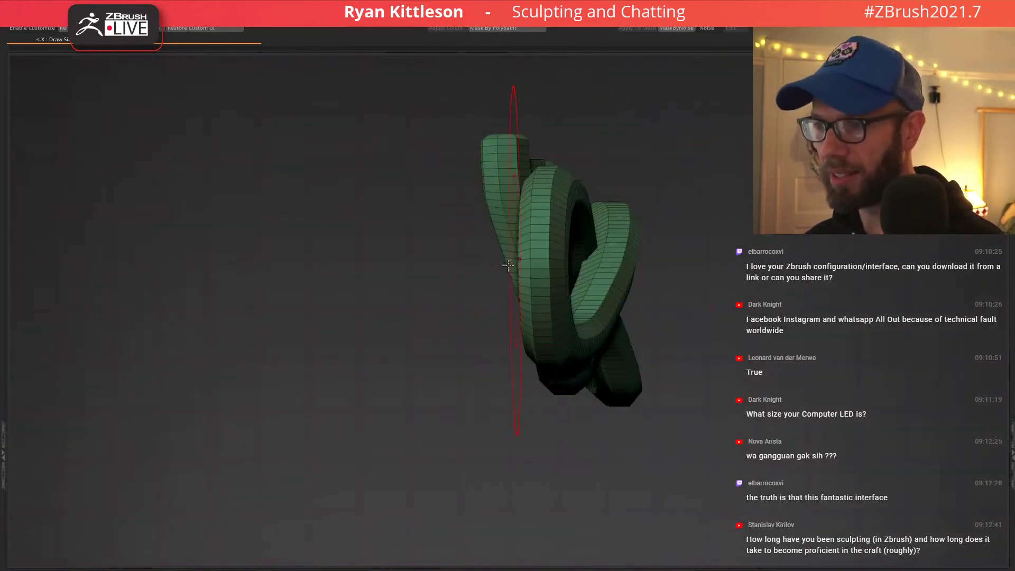
mouse_move(508, 265)
right_mouse_down()
mouse_move(528, 263)
mouse_move(519, 265)
right_mouse_up()
mouse_move(519, 264)
left_mouse_down()
mouse_move(484, 272)
mouse_move(498, 303)
left_mouse_up()
mouse_move(496, 268)
right_mouse_down()
mouse_move(571, 243)
mouse_move(614, 247)
right_mouse_up()
mouse_move(475, 226)
right_mouse_down()
mouse_move(511, 140)
mouse_move(540, 216)
right_mouse_up()
left_click_drag(534, 152, 551, 151)
left_click_drag(490, 139, 472, 149)
mouse_move(483, 213)
left_mouse_down()
mouse_move(472, 215)
mouse_move(482, 243)
left_mouse_up()
Try to spread the overlapping strands in depth from a view along the tube's height, and undo the last four pulls.
right_click_drag(495, 178, 539, 136)
mouse_move(446, 153)
right_mouse_down()
mouse_move(429, 210)
mouse_move(392, 233)
right_mouse_up()
mouse_move(309, 234)
left_mouse_down()
mouse_move(308, 198)
mouse_move(327, 188)
mouse_move(292, 201)
left_mouse_up()
left_click_drag(294, 258, 288, 282)
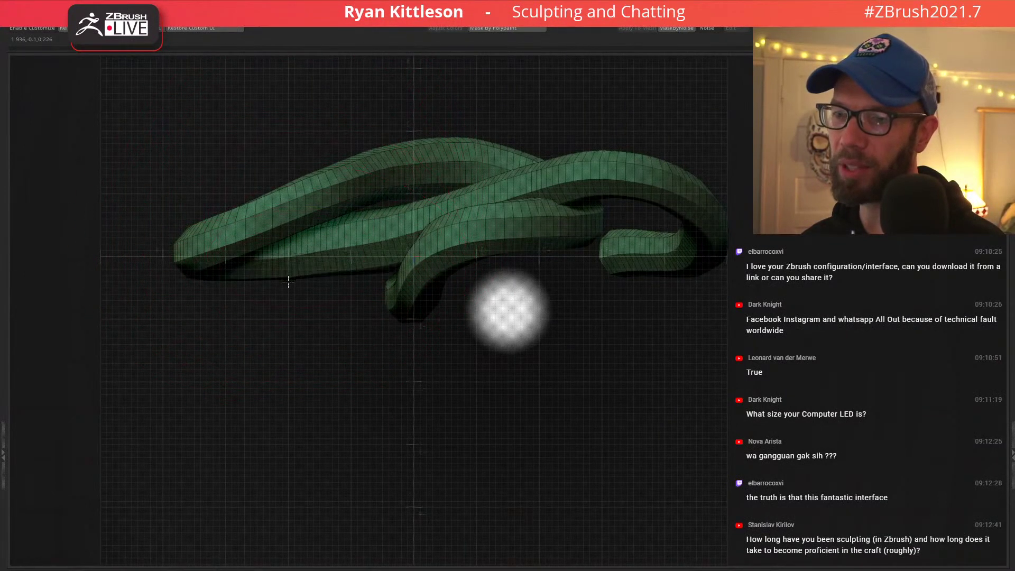
mouse_move(328, 247)
left_mouse_down()
mouse_move(326, 256)
mouse_move(278, 263)
left_mouse_up()
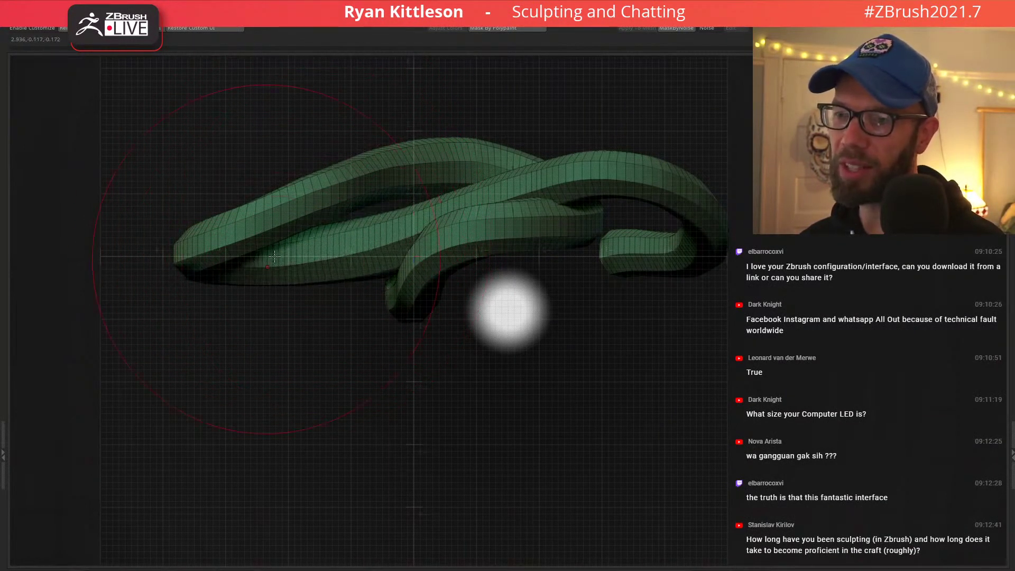
left_click_drag(457, 202, 456, 186)
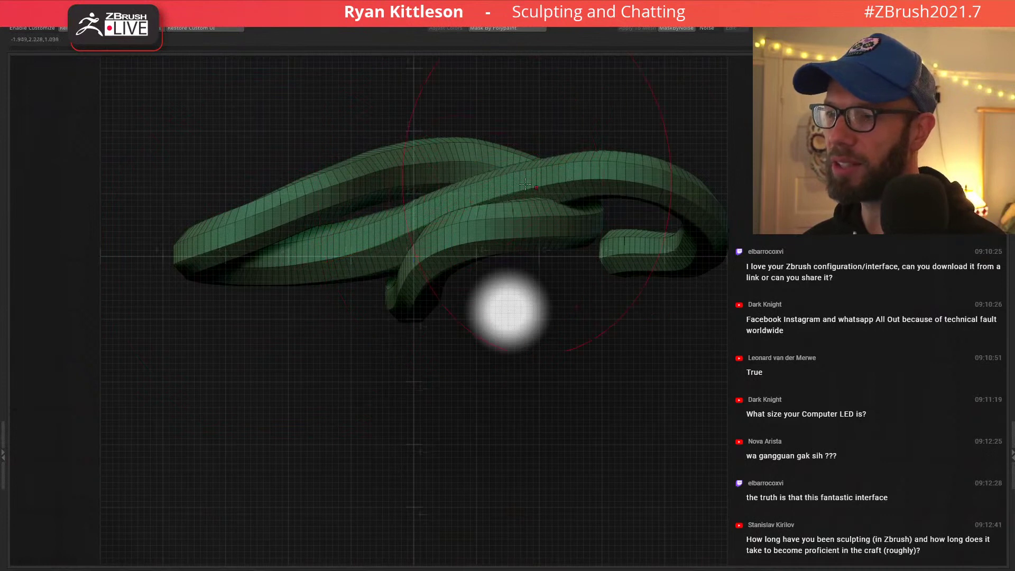
right_click_drag(525, 184, 524, 244)
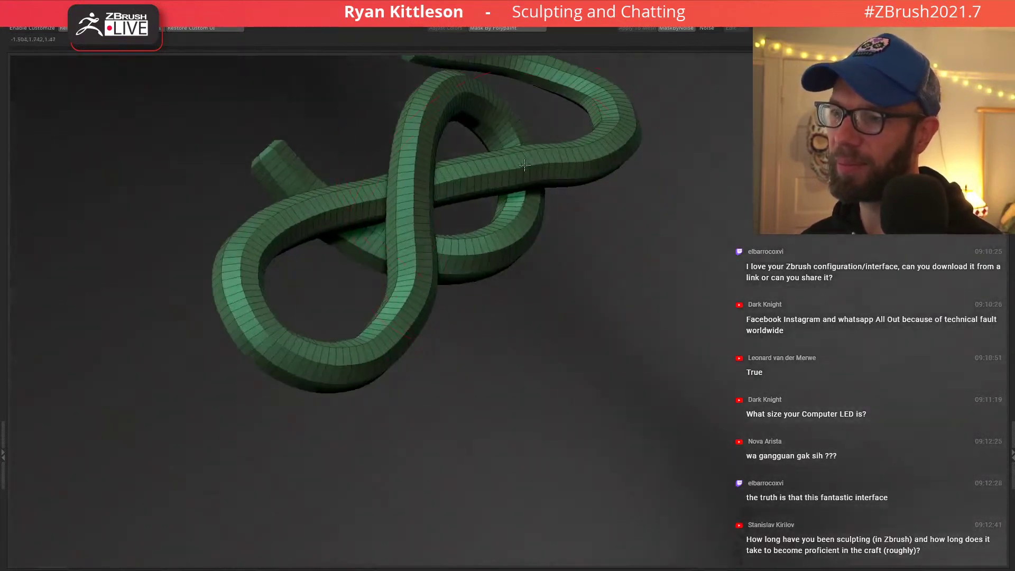
right_click_drag(525, 165, 497, 284)
key("ctrl+z")
key("ctrl+z")
key("ctrl+z")
key("ctrl+z")
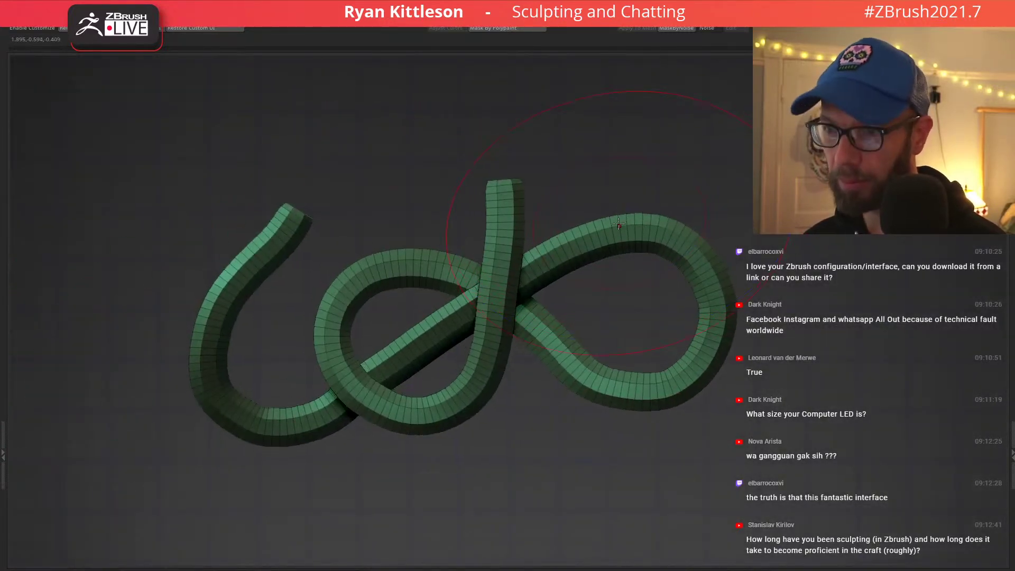
Examine the coiled tube and the surrounding background from front, side and overhead views.
key("w")
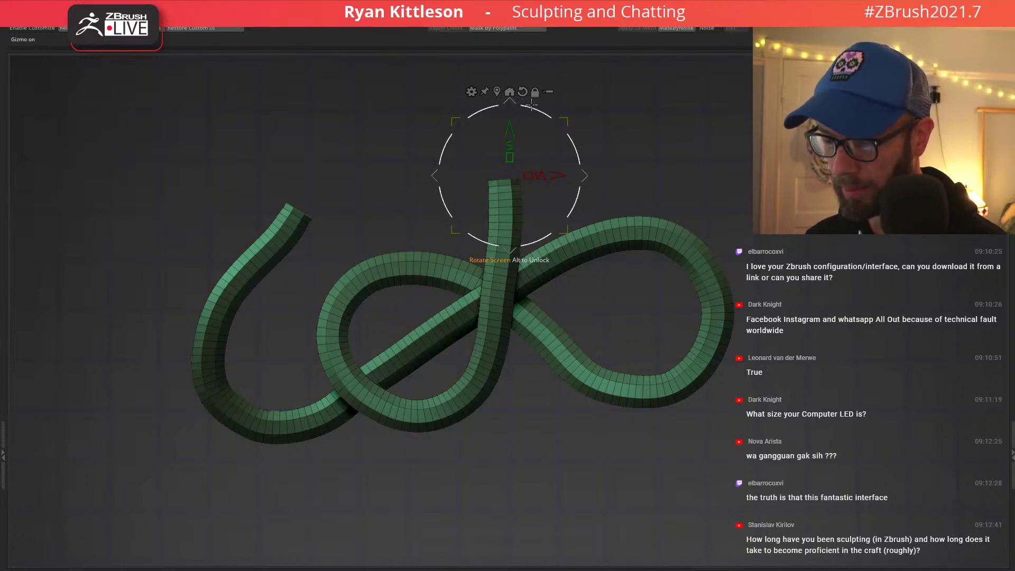
left_click_drag(534, 104, 469, 197)
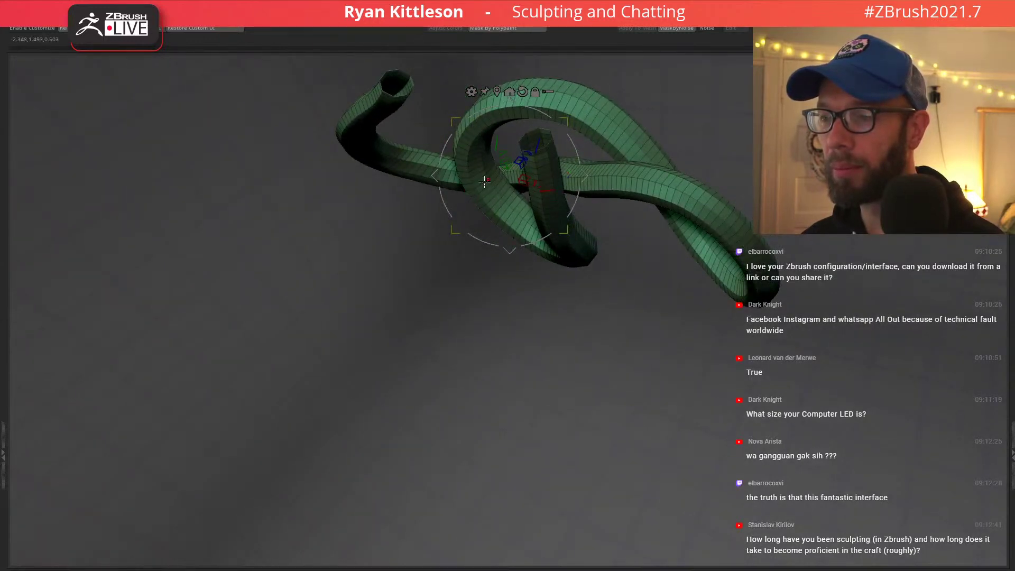
right_click_drag(520, 183, 509, 212)
right_click_drag(412, 150, 521, 115, "ctrl")
right_click_drag(494, 174, 500, 108, "ctrl")
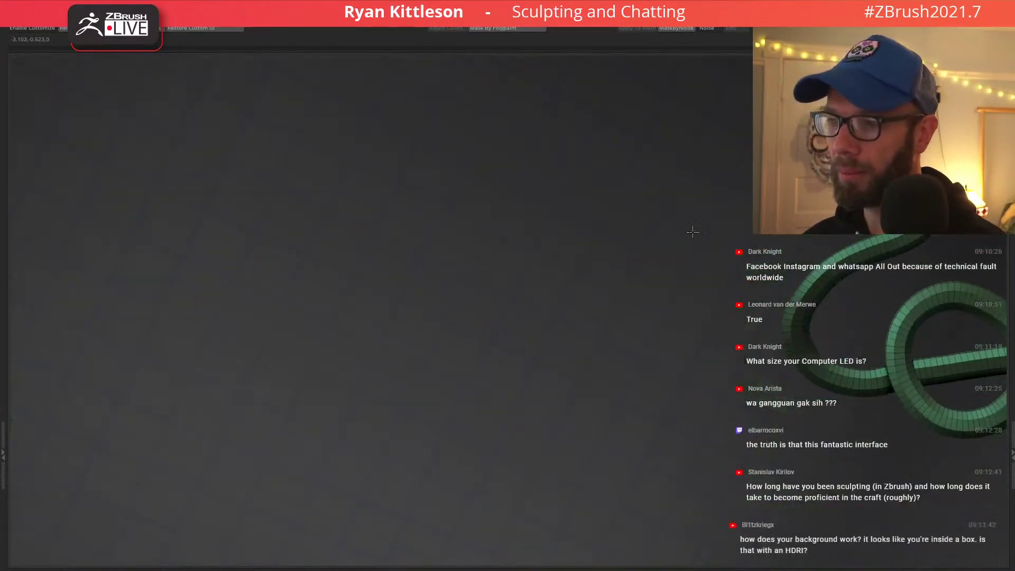
key("f")
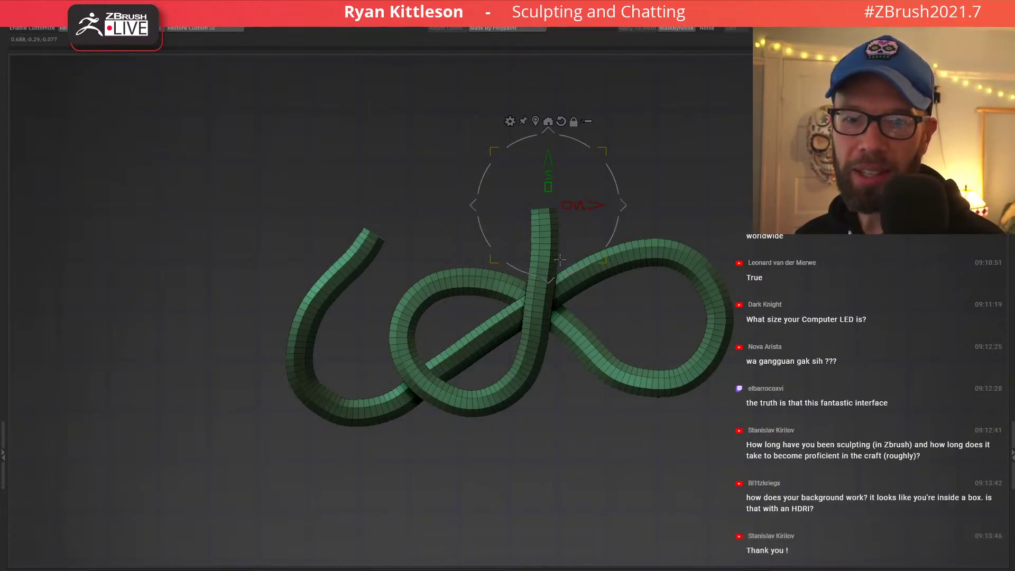
left_click_drag(537, 311, 560, 319)
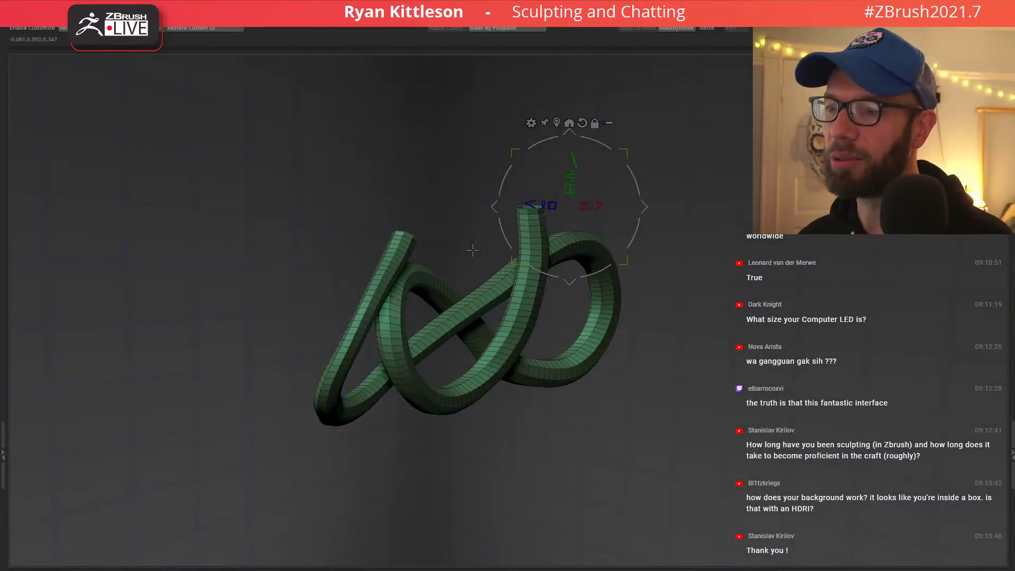
left_click_drag(485, 273, 638, 214)
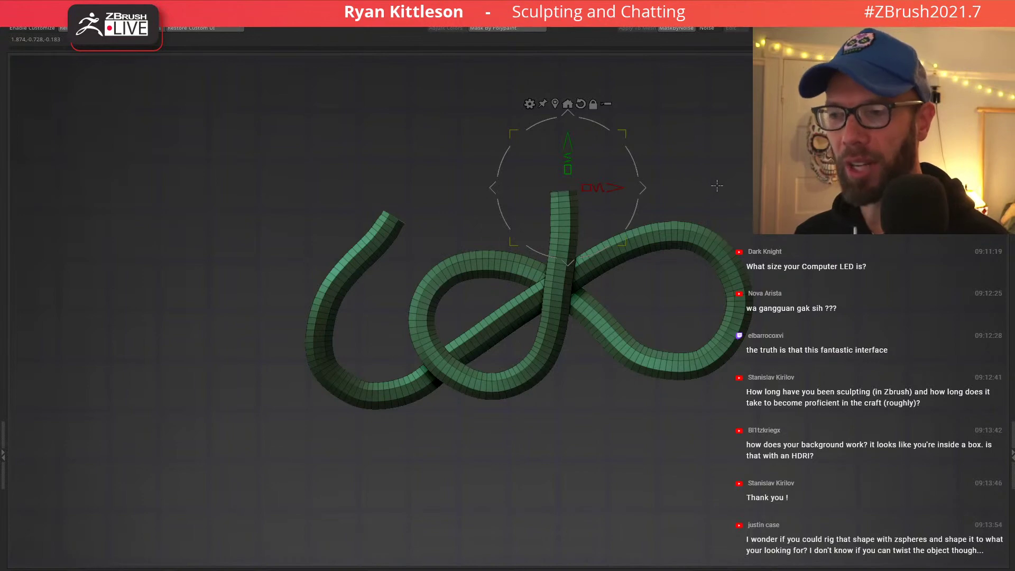
left_click_drag(669, 183, 623, 383)
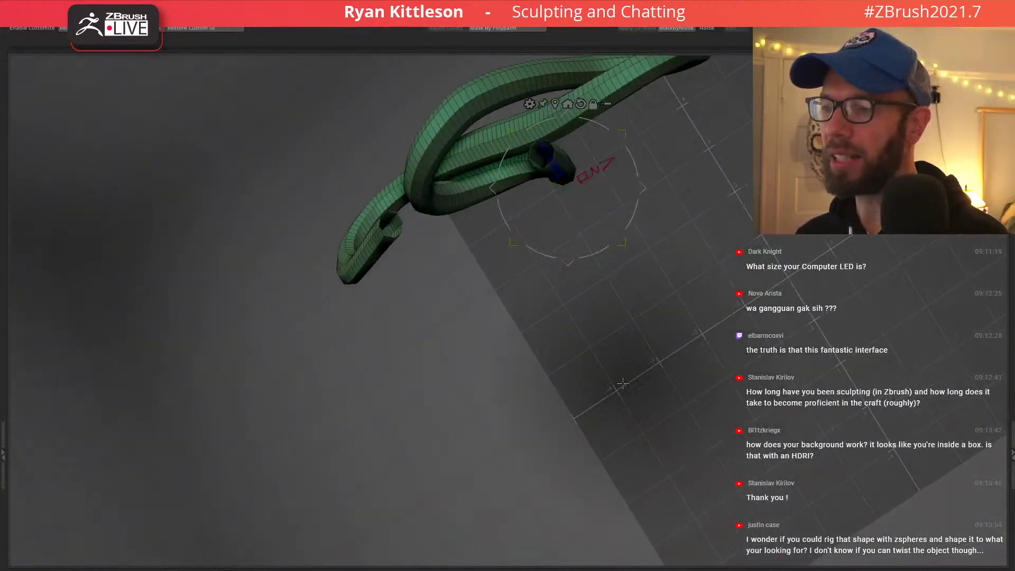
left_click_drag(633, 421, 433, 284)
left_click_drag(564, 162, 468, 369)
left_click_drag(570, 294, 522, 255)
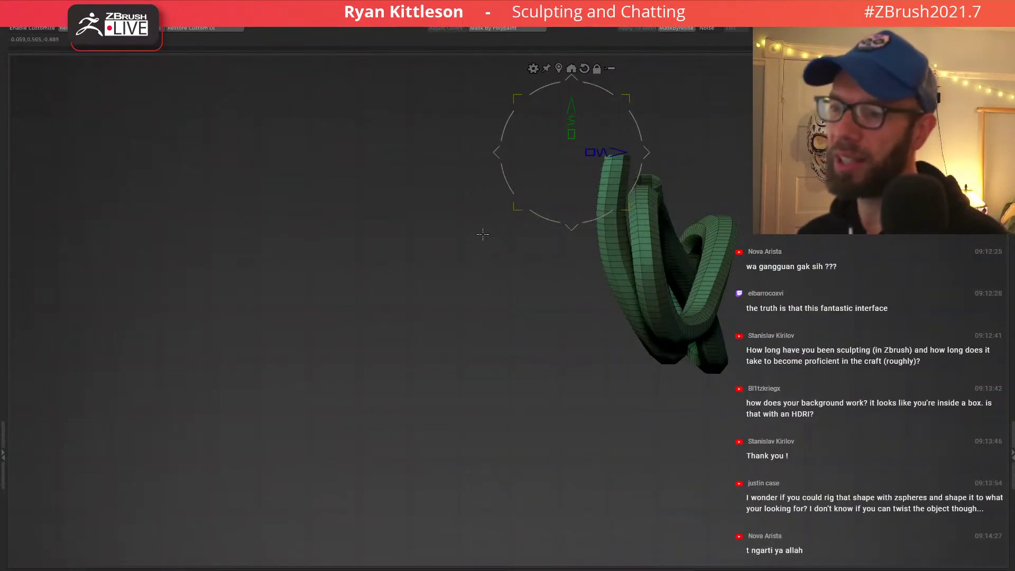
left_click_drag(483, 234, 546, 213)
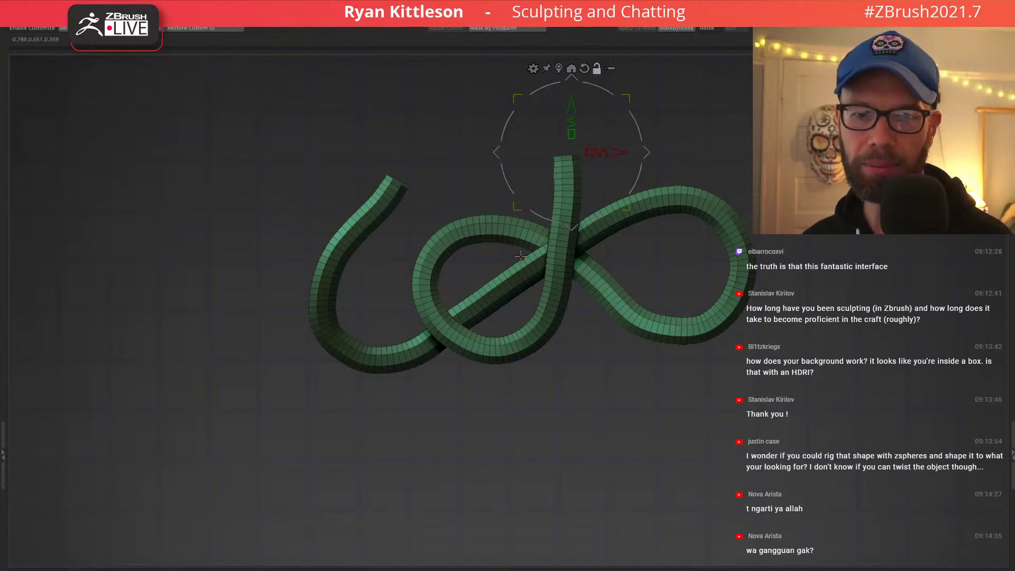
left_click_drag(545, 214, 566, 266)
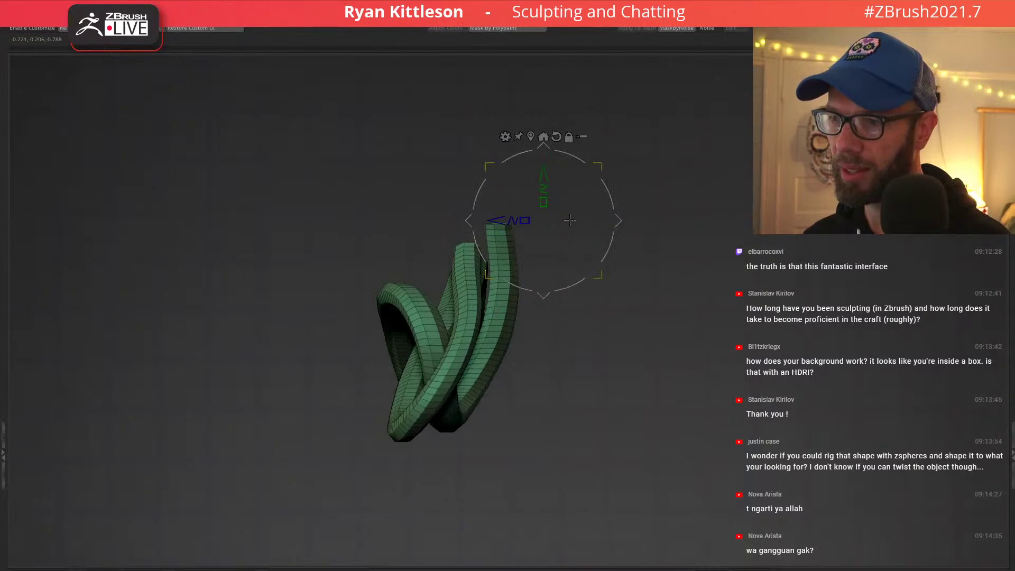
Skew the tube in depth from the side with a vertical TransPose line anchored at the neck end, and return to sculpting.
key("y")
mouse_move(494, 230)
left_mouse_down("shift")
mouse_move(495, 478)
mouse_move(561, 470)
left_mouse_up("shift")
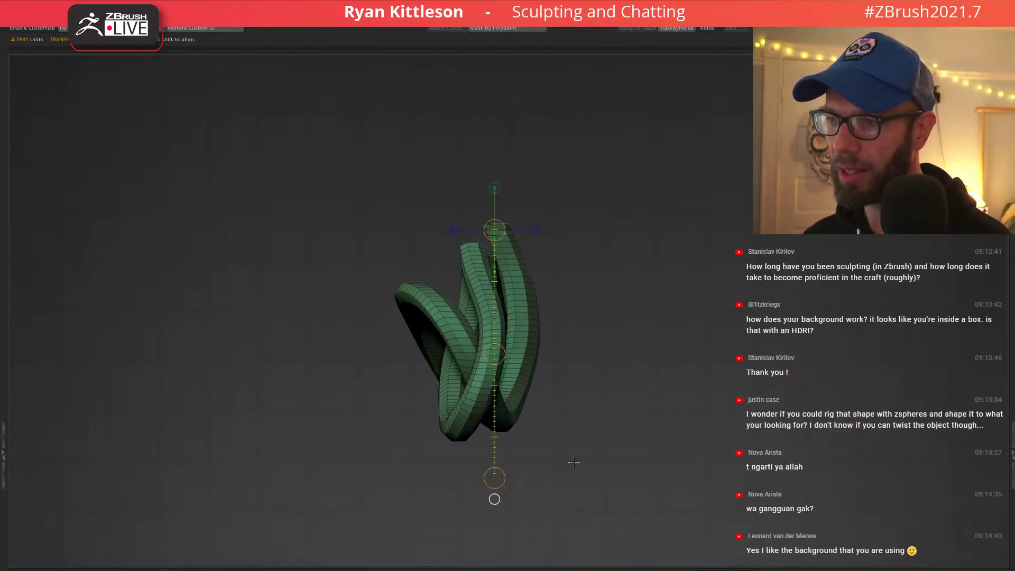
key("q")
left_click_drag(547, 303, 506, 304)
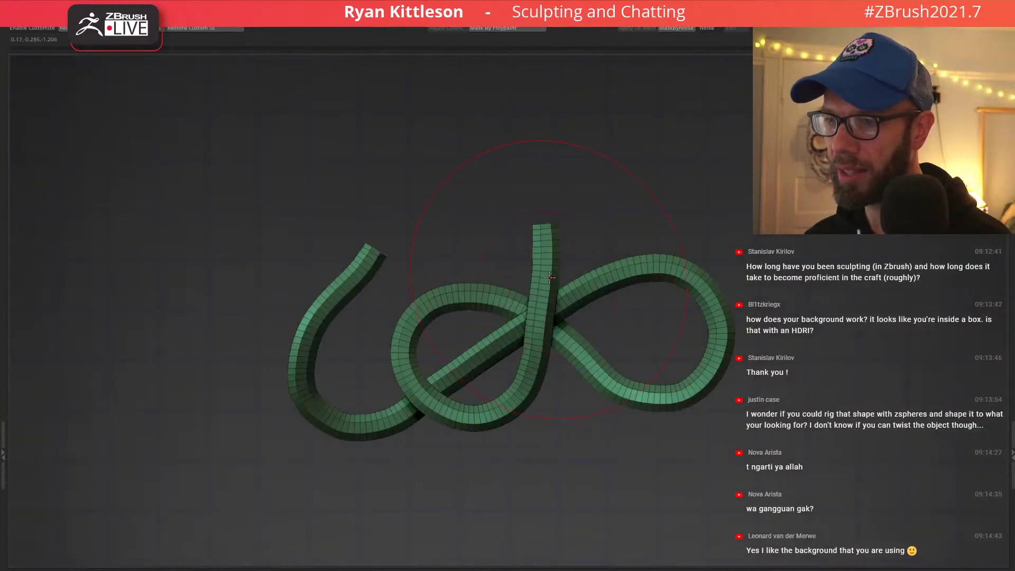
left_click_drag(563, 273, 597, 248)
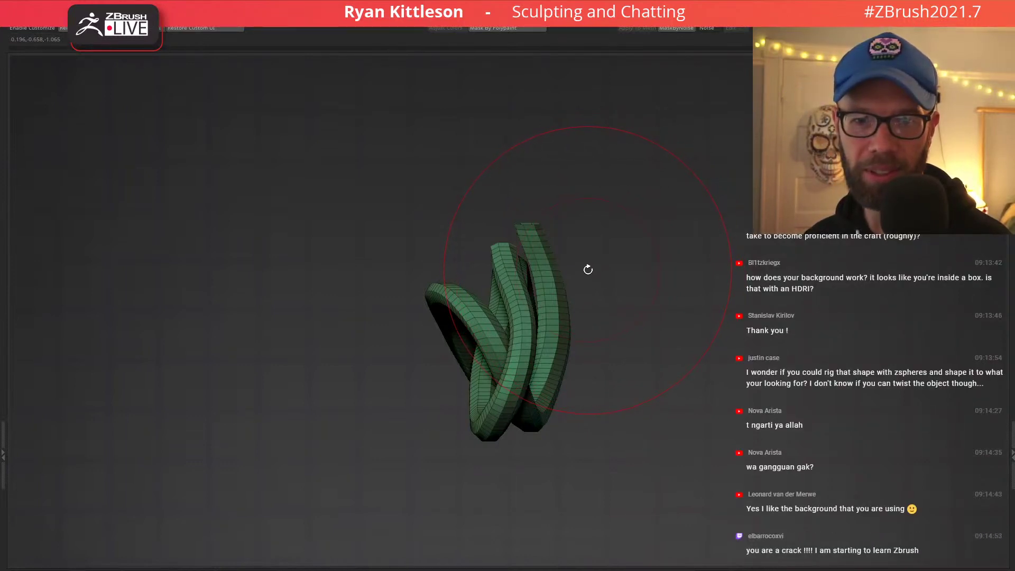
left_click_drag(584, 265, 529, 284)
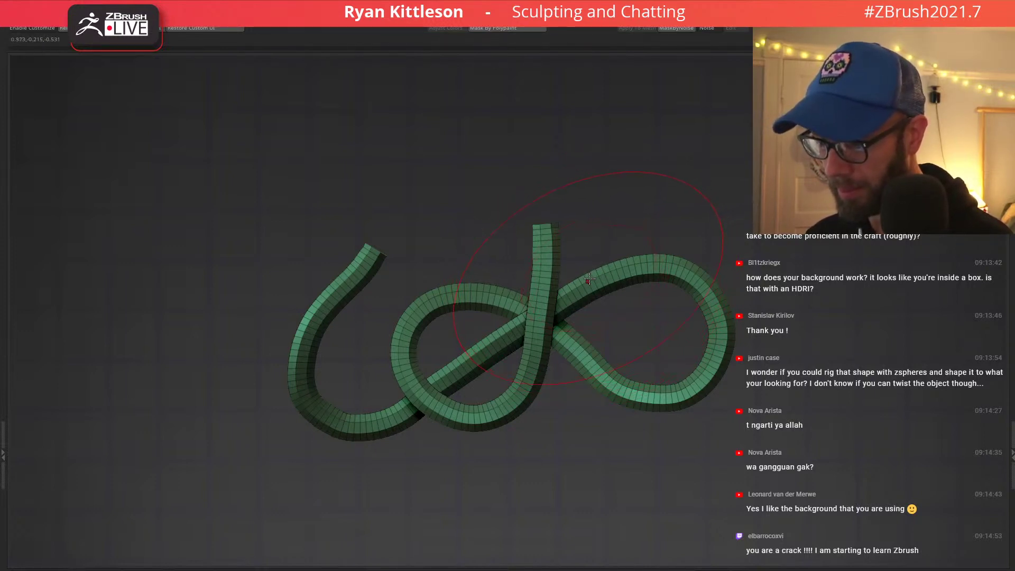
Reshape the middle loop from the front with the Move brush, shifting its outer curve inward and the neck strand toward the large loop.
right_click_drag(562, 311, 551, 240, "alt")
key("space")
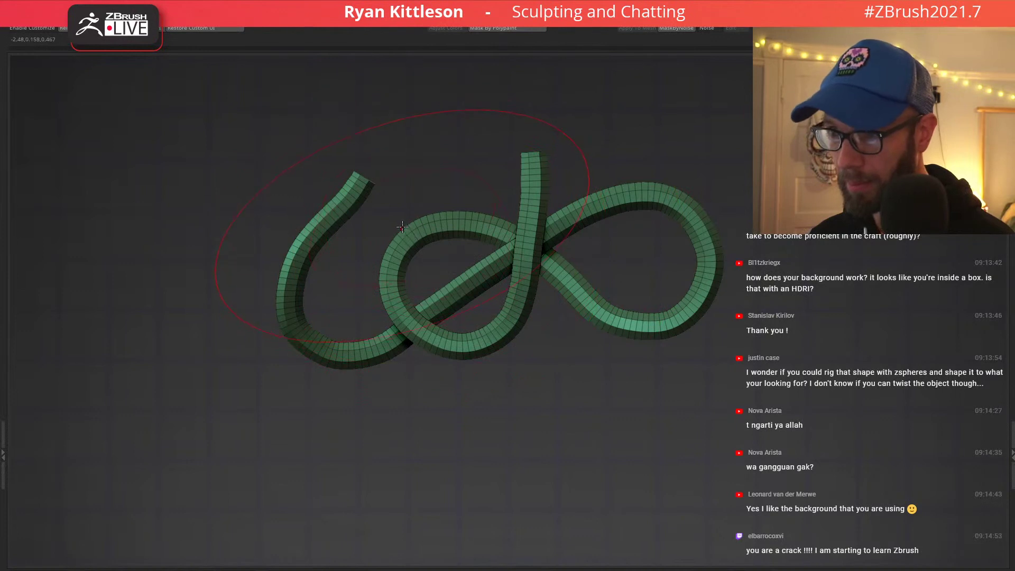
left_click_drag(401, 230, 410, 263)
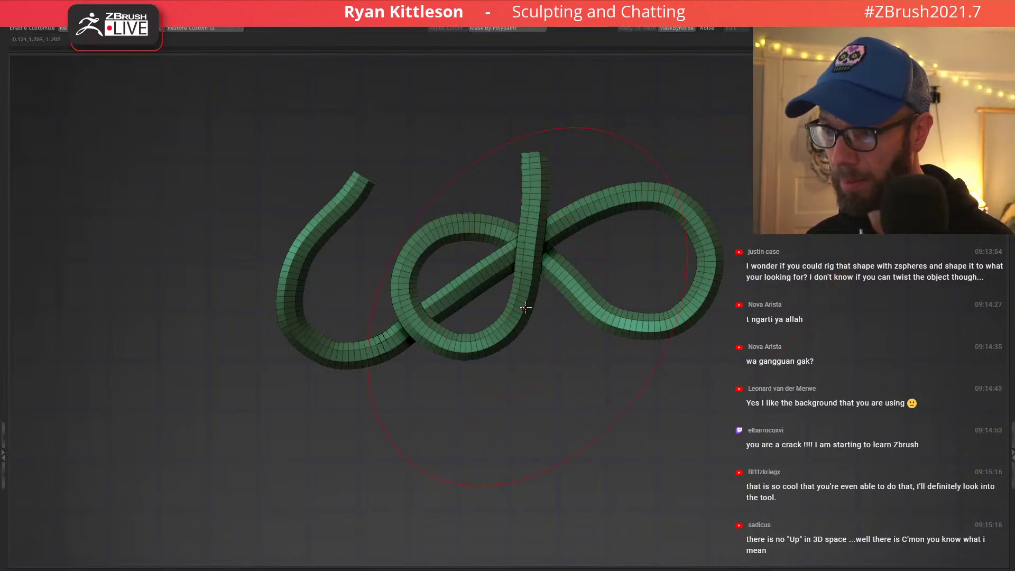
left_click_drag(523, 300, 572, 303)
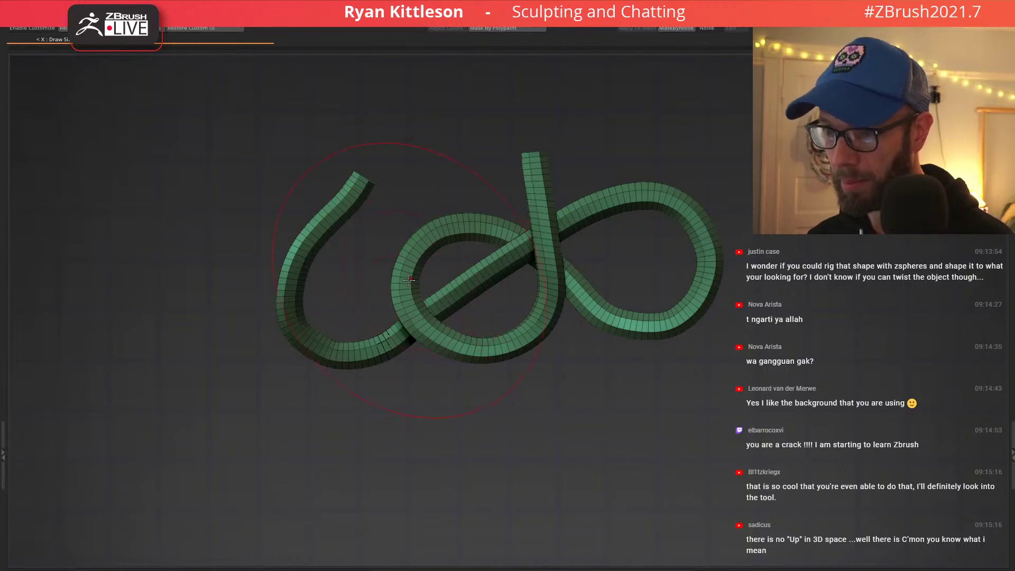
left_click_drag(404, 275, 409, 276)
left_click_drag(427, 236, 432, 242)
Show the hidden head again and compare the coiled body with the painting overlay.
key("alt+s")
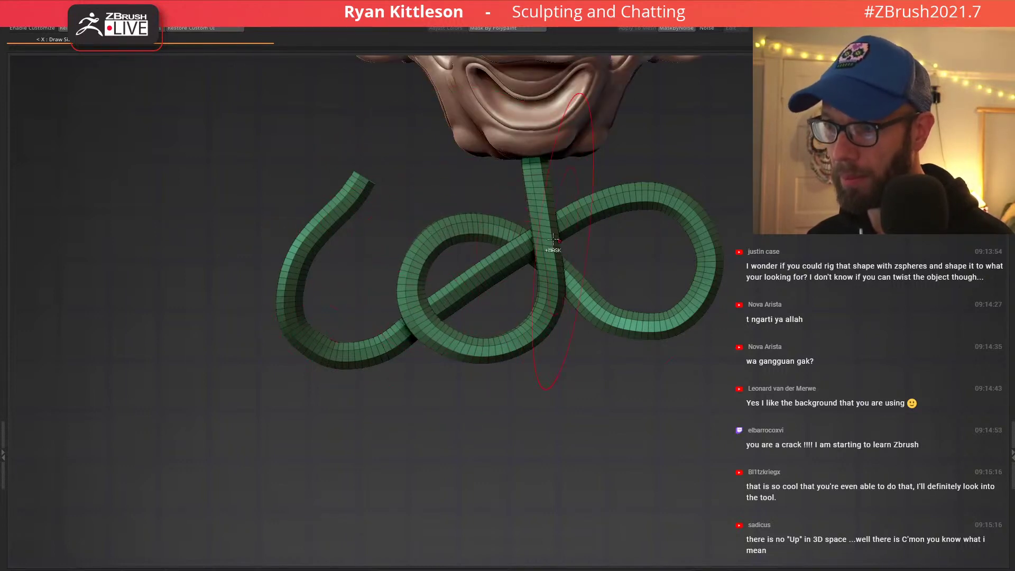
right_click_drag(553, 240, 489, 193, "ctrl")
right_click_drag(497, 268, 558, 392)
key("alt+t")
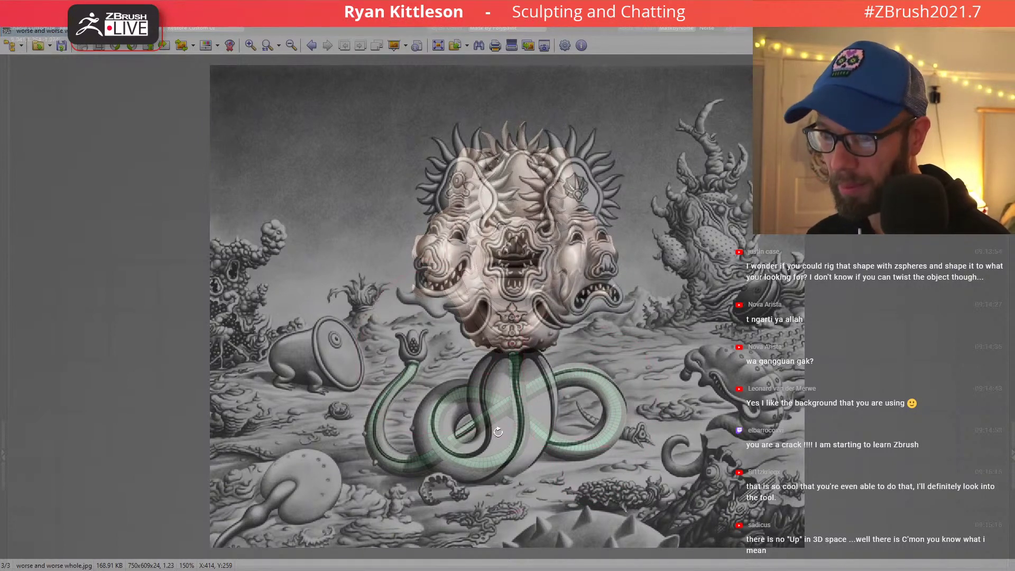
key("shift+s")
mouse_move(509, 400)
right_mouse_down()
mouse_move(563, 402)
mouse_move(533, 430)
mouse_move(536, 416)
mouse_move(471, 415)
mouse_move(476, 439)
mouse_move(547, 364)
mouse_move(544, 334)
right_mouse_up()
Try to smooth the whole coiled tube with the Smooth All deformer.
key("w")
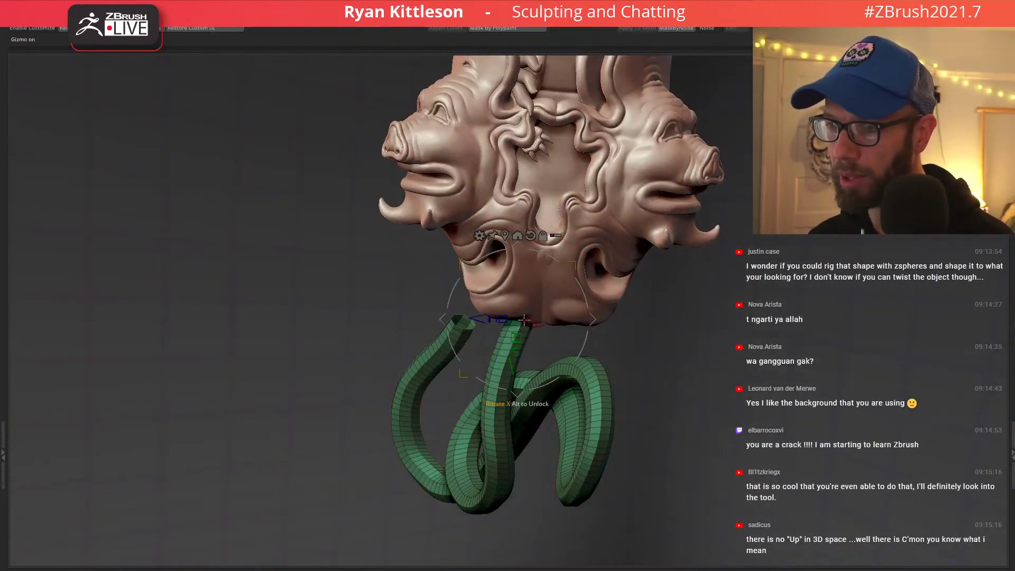
left_click(479, 236)
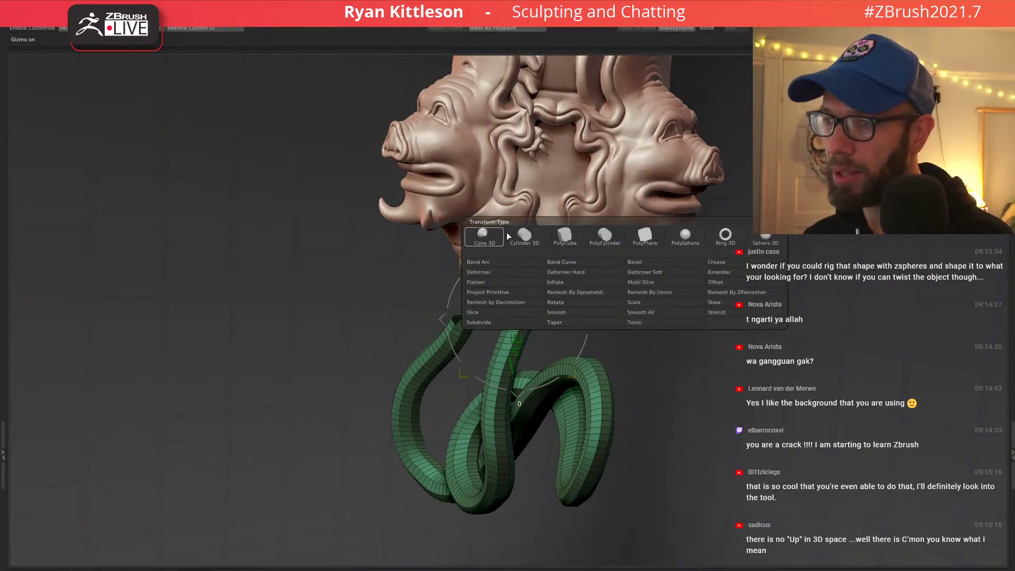
left_click(656, 312)
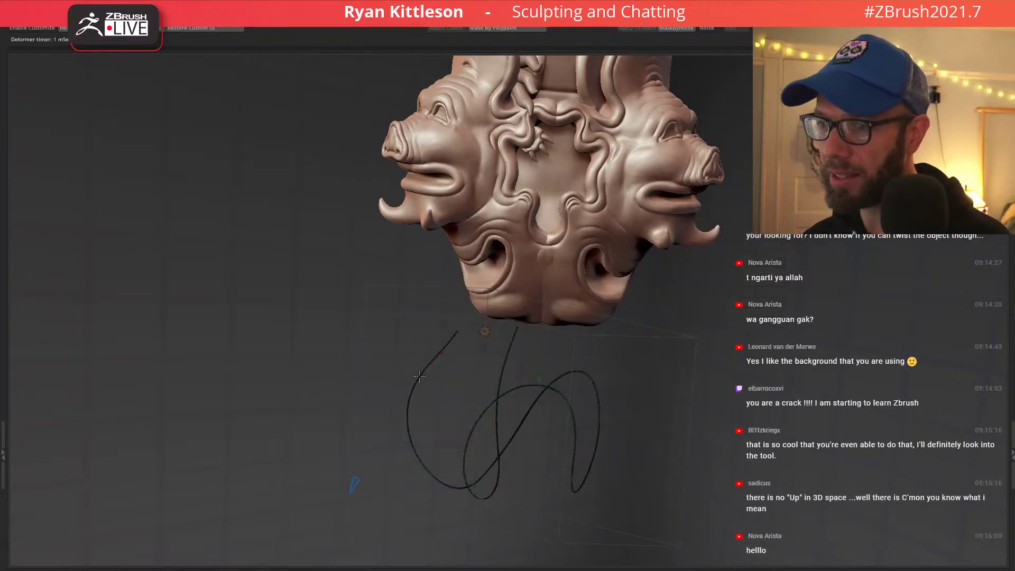
left_click_drag(357, 479, 357, 480)
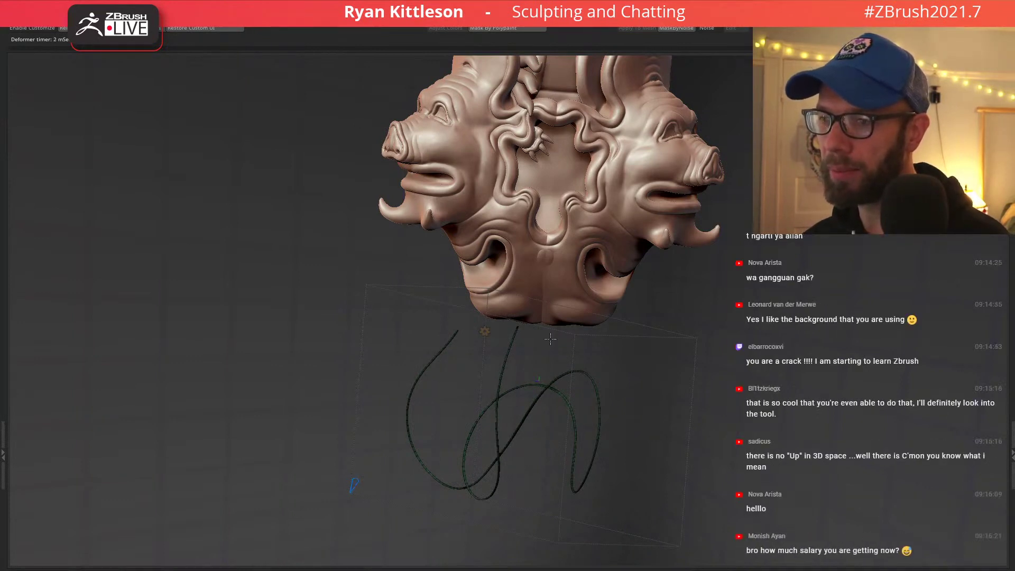
left_click_drag(496, 361, 521, 349)
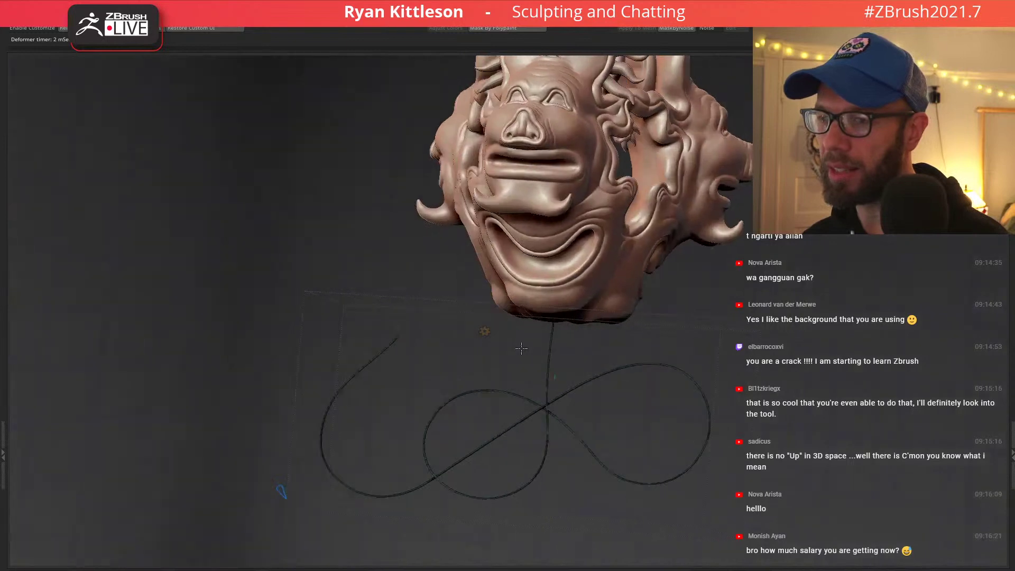
left_click(485, 332)
left_click(484, 329)
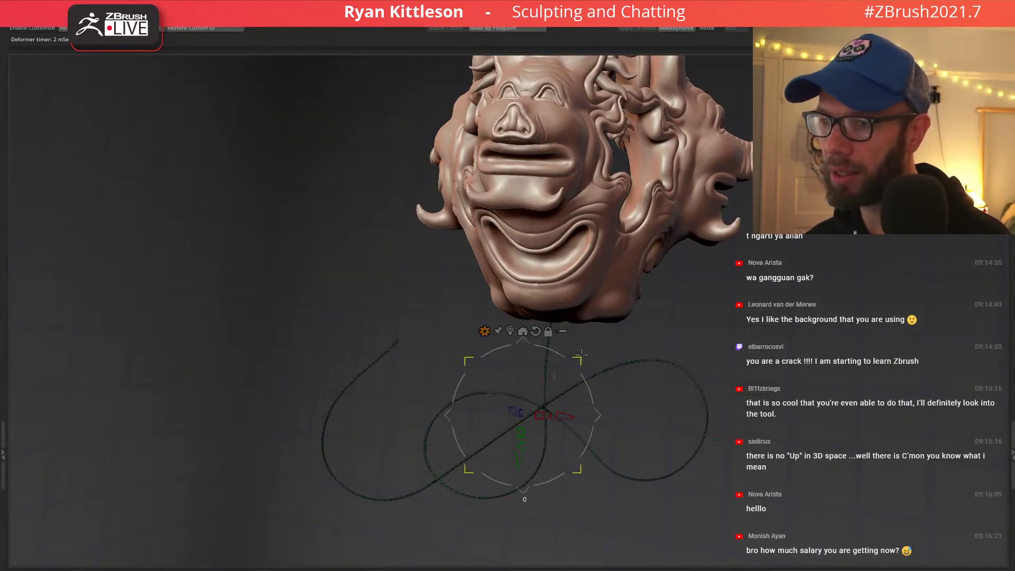
left_click_drag(618, 334, 679, 305)
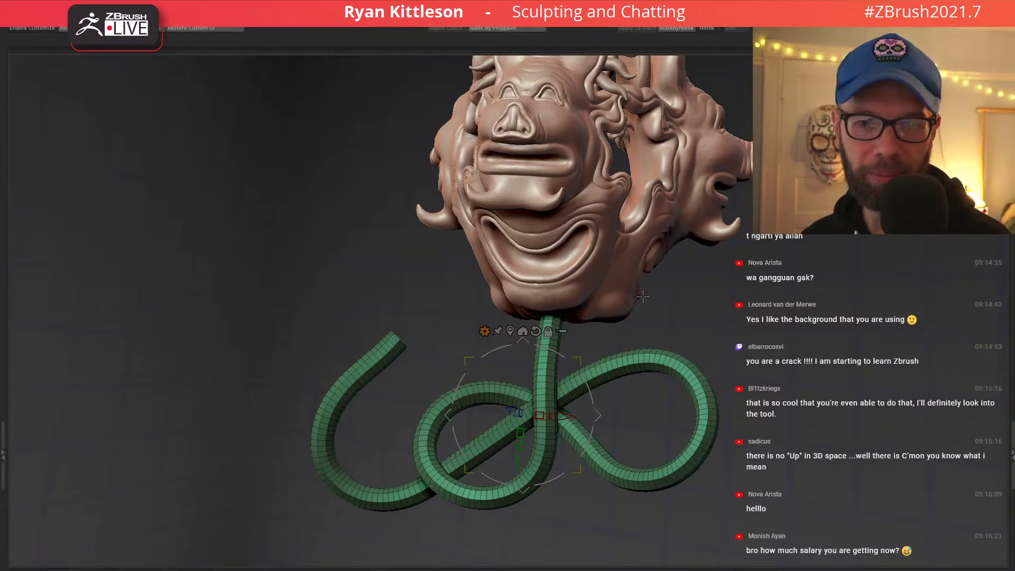
Mask the coils while leaving the neck end free, rotate the neck upright beneath the head, clear the mask and return to sculpting.
mouse_move(643, 297)
left_mouse_down()
mouse_move(584, 349)
mouse_move(582, 330)
mouse_move(515, 341)
mouse_move(592, 329)
left_mouse_up()
key("q")
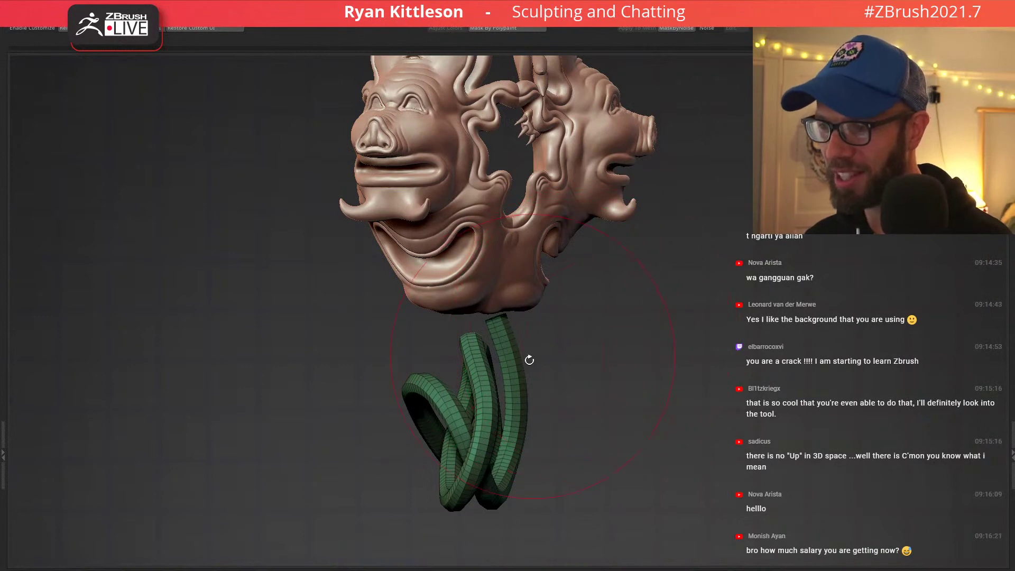
key("w")
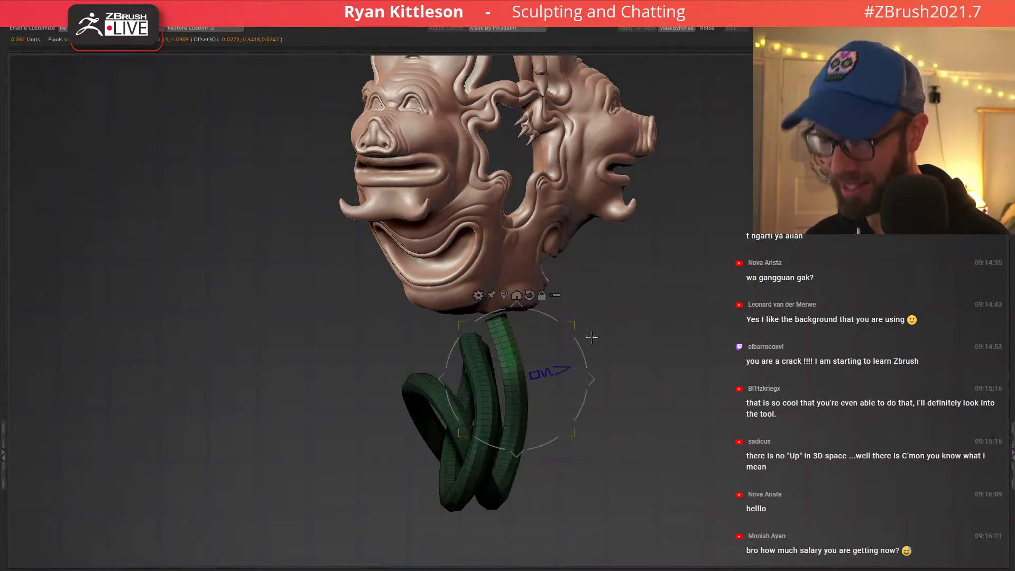
left_click_drag(592, 338, 577, 373)
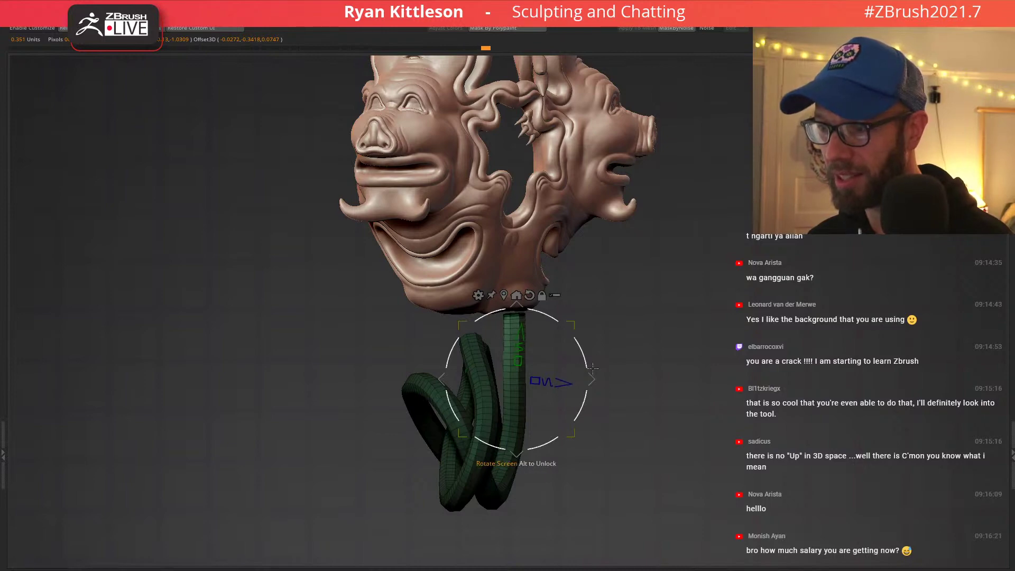
mouse_move(627, 341)
left_mouse_down()
mouse_move(616, 361)
mouse_move(611, 340)
left_mouse_up()
mouse_move(597, 334)
left_mouse_down()
mouse_move(506, 406)
mouse_move(464, 424)
mouse_move(465, 401)
mouse_move(555, 367)
mouse_move(460, 360)
left_mouse_up()
key("q")
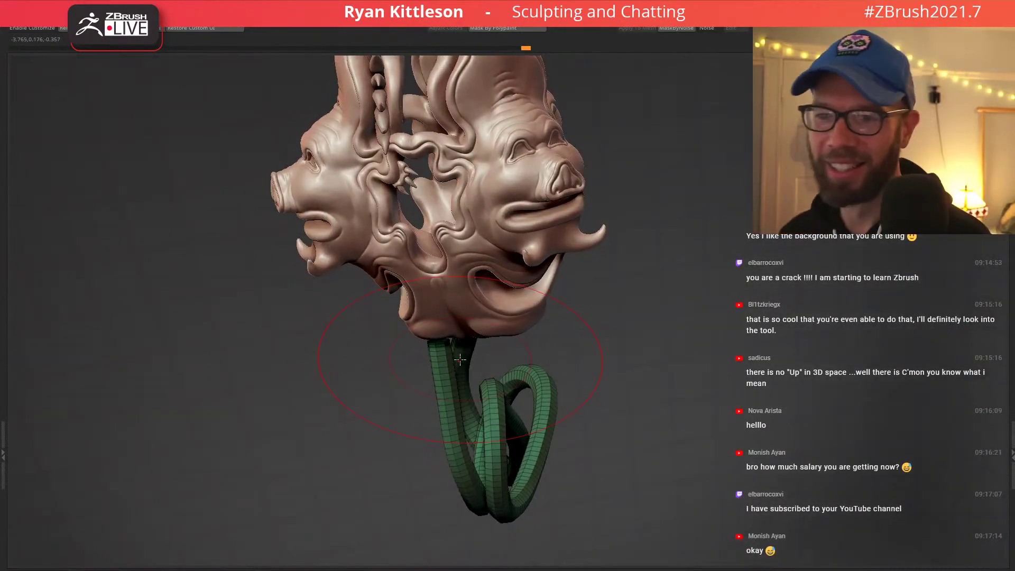
Move the whole tube in depth along the gizmo's Z axis to centre the neck beneath the head.
left_click_drag(484, 367, 497, 345)
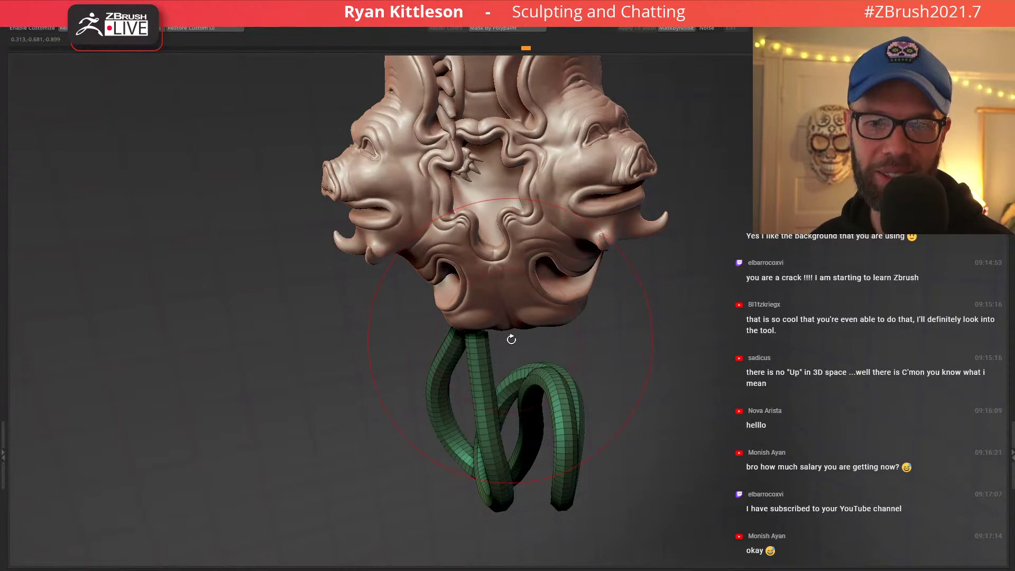
right_click_drag(521, 394, 528, 288)
key("w")
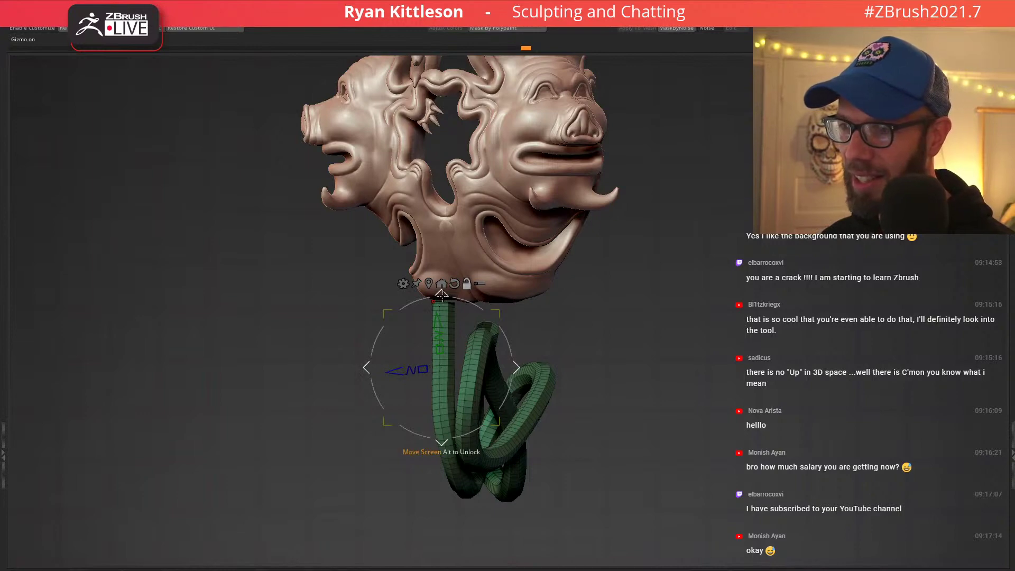
left_click_drag(399, 371, 443, 373)
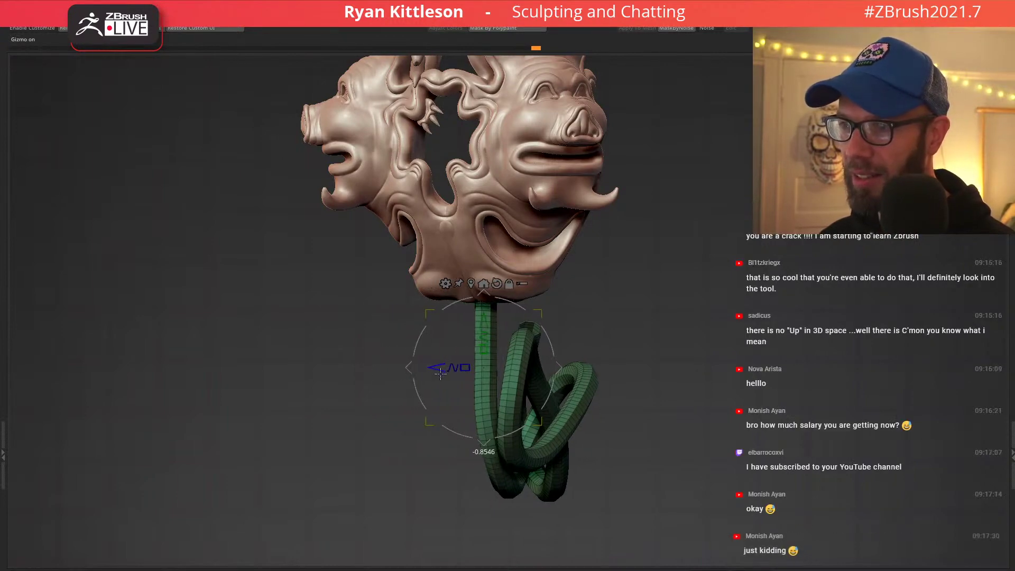
left_click_drag(585, 284, 575, 326)
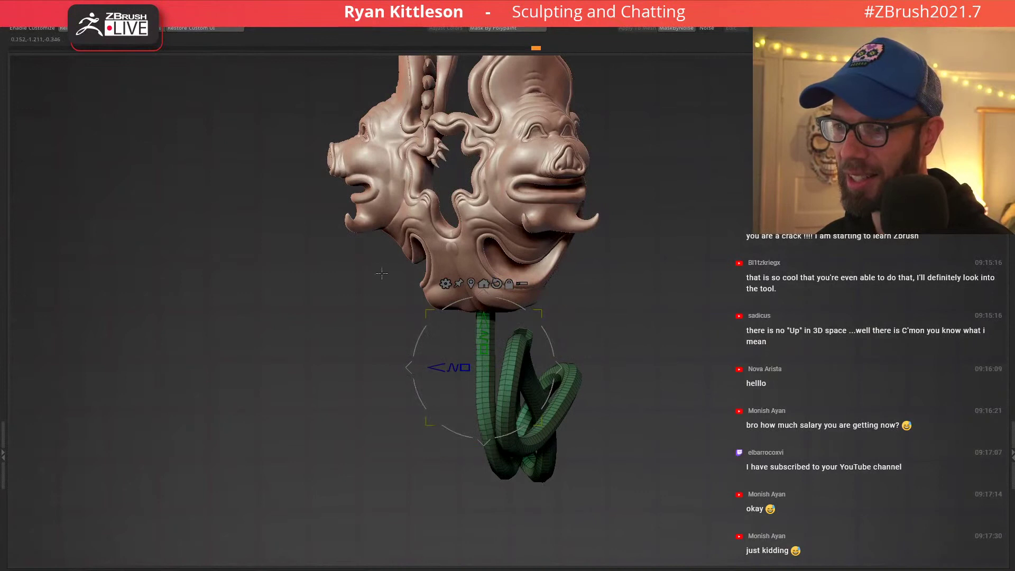
Isolate the top of the neck with a mask, reset the gizmo orientation and shift the coils in depth beneath the head.
left_click(486, 381)
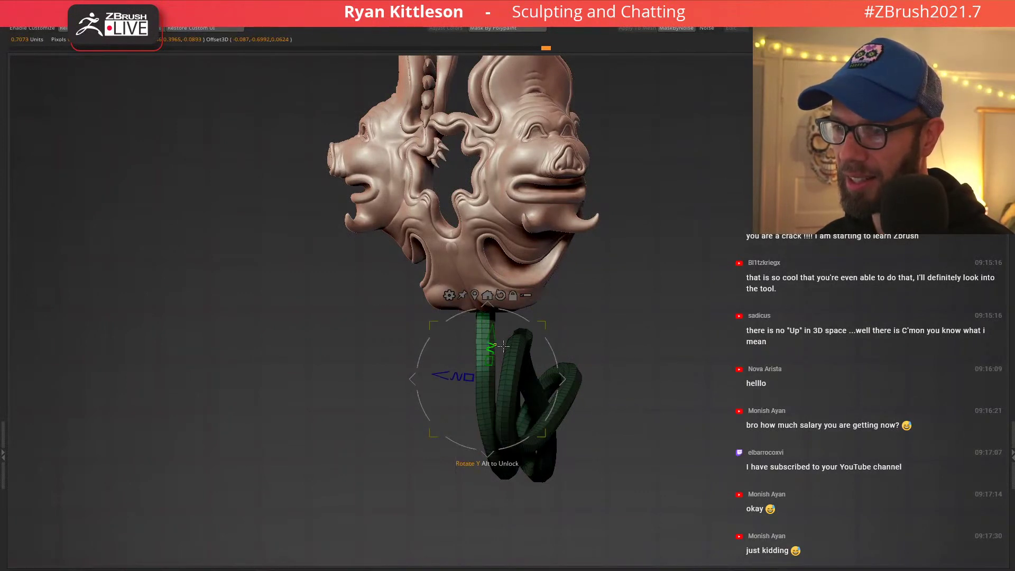
left_click(501, 296)
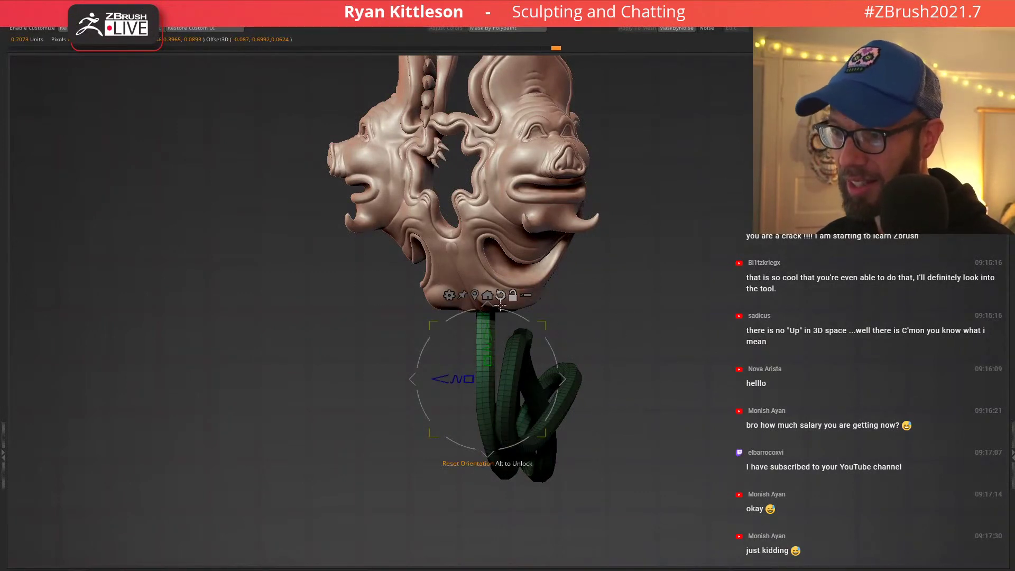
left_click_drag(441, 376, 419, 372)
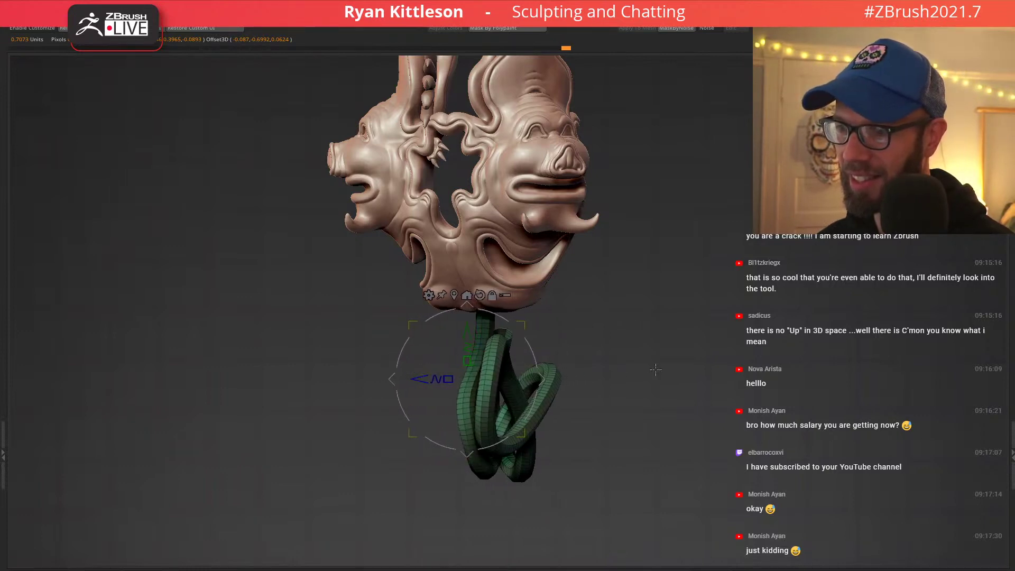
left_click_drag(658, 370, 521, 360)
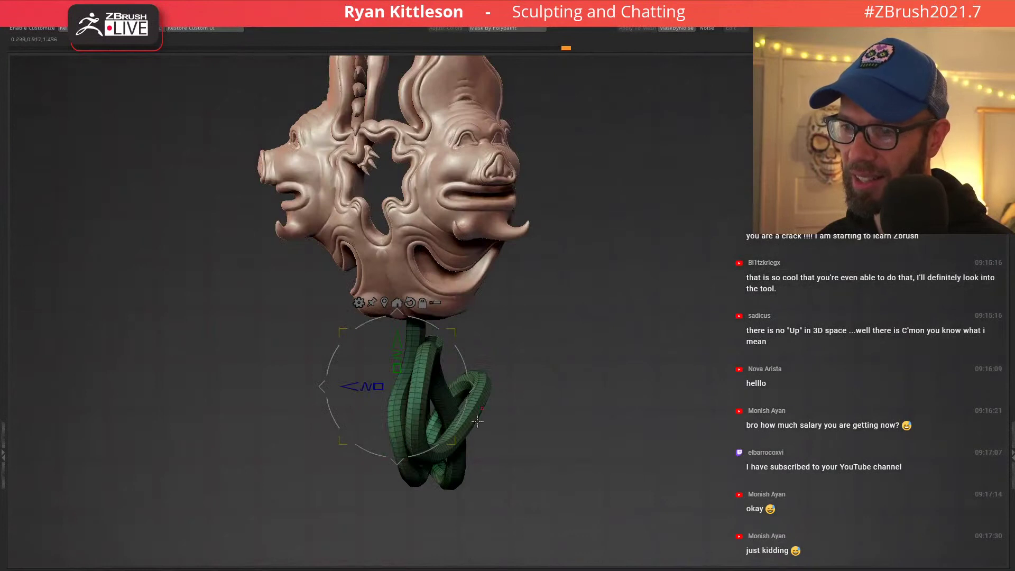
Bow the outer coil outward from the side with the Move brush, and shift the coils in depth with the gizmo.
key("q")
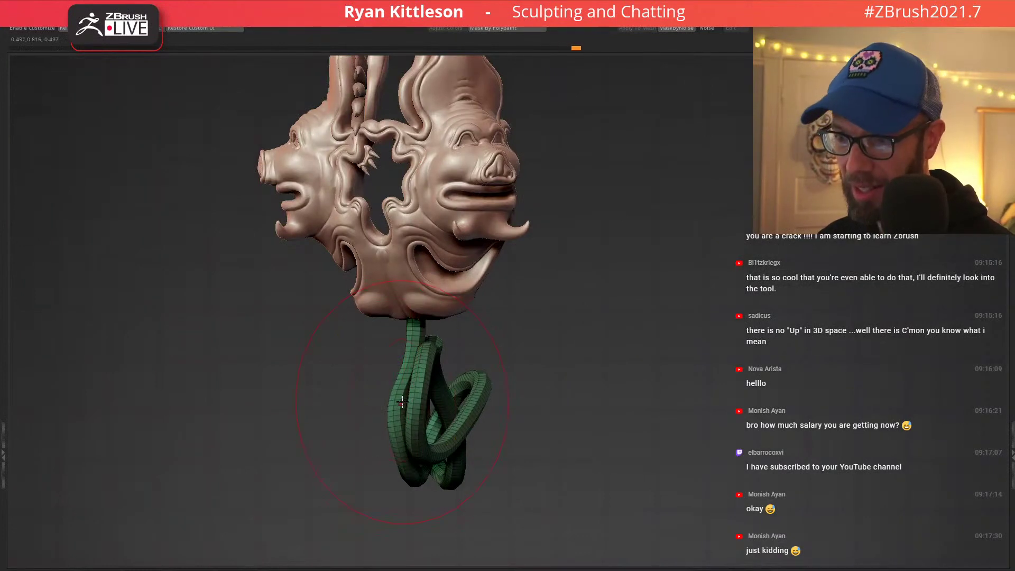
key("space")
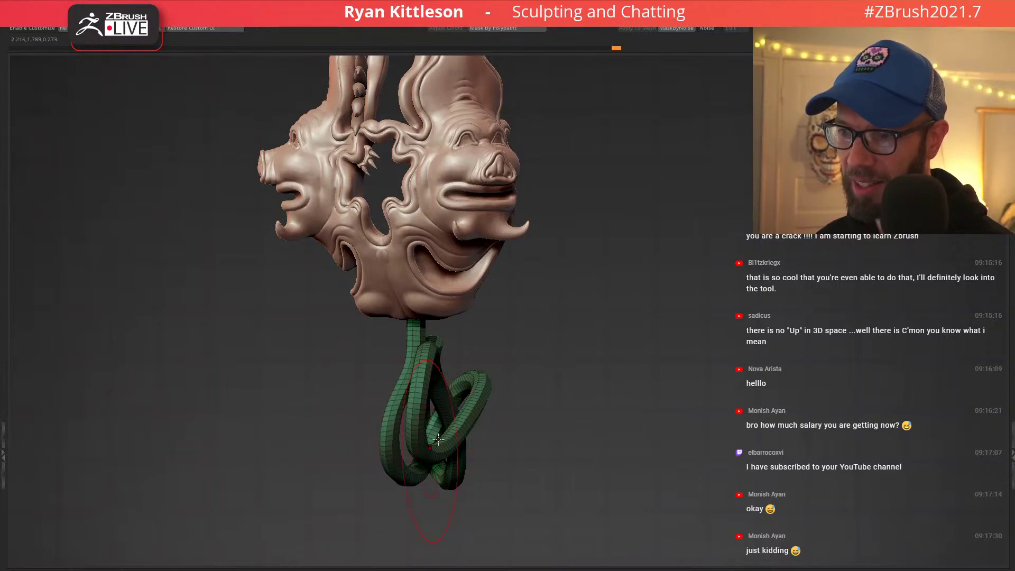
key("w")
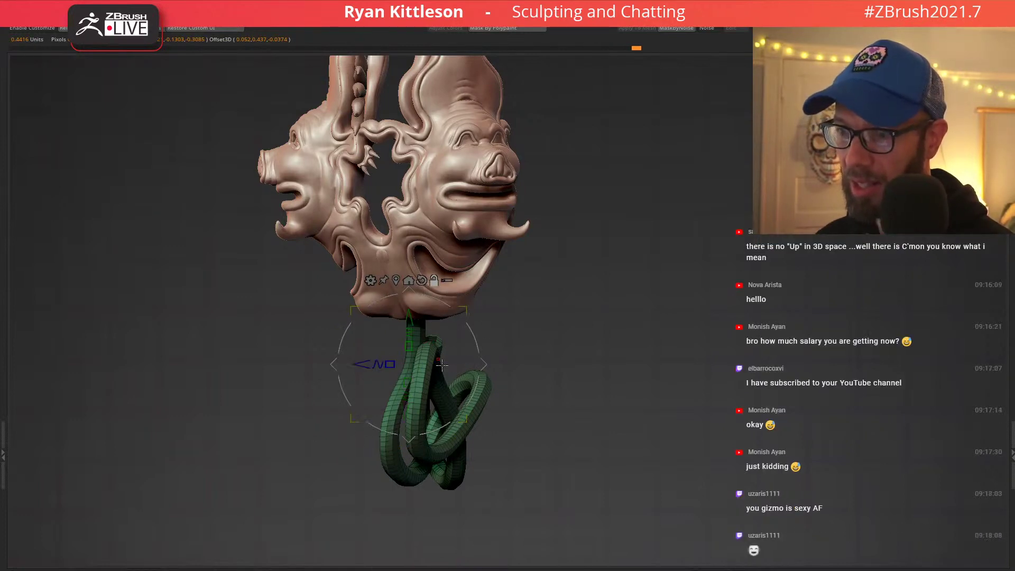
mouse_move(361, 364)
left_mouse_down()
mouse_move(336, 354)
mouse_move(516, 360)
mouse_move(351, 370)
mouse_move(364, 374)
left_mouse_up()
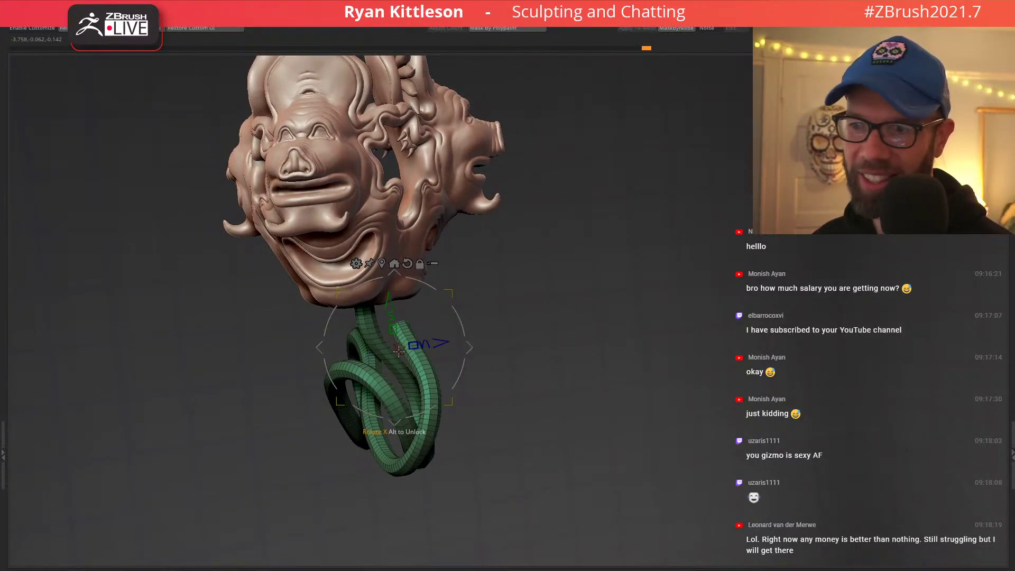
mouse_move(399, 351)
left_mouse_down()
mouse_move(404, 400)
mouse_move(394, 386)
left_mouse_up()
Spread the coils apart in depth with a resized Move brush, pulling the outermost coil well away from the neck.
key("q")
key("space")
left_click_drag(339, 412, 369, 421)
left_click_drag(324, 338, 288, 331)
left_click_drag(297, 384, 287, 387)
mouse_move(366, 487)
left_mouse_down()
mouse_move(354, 493)
mouse_move(354, 480)
mouse_move(338, 477)
left_mouse_up()
Bow the strand leading from the neck into a wide rounded arc from below, and nudge the neighbouring strand with the Move brush.
right_click_drag(390, 402, 393, 223)
key("o")
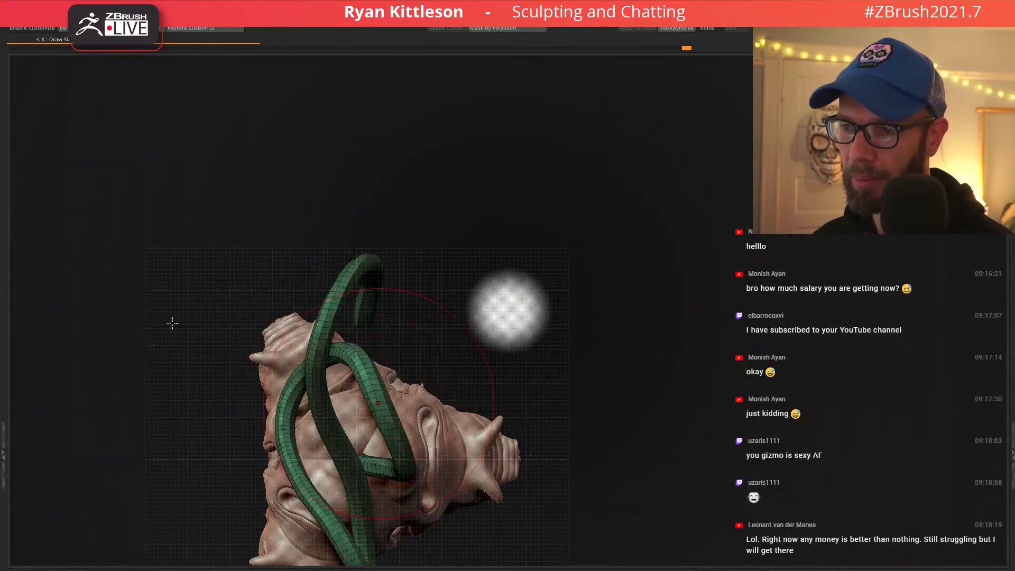
left_click_drag(378, 404, 422, 451)
left_click_drag(385, 381, 396, 374)
right_click_drag(434, 373, 463, 210, "alt")
left_click_drag(374, 367, 365, 371)
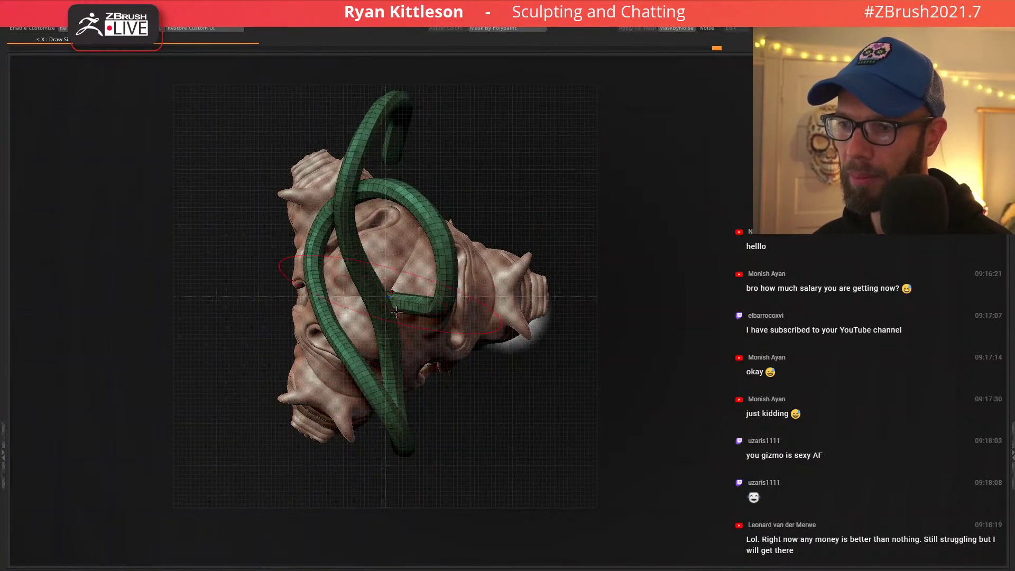
right_click_drag(401, 377, 503, 324)
Resize the Move brush and round out the coils from the side, pushing the outermost curve farther out.
right_click_drag(450, 186, 460, 344)
key("s")
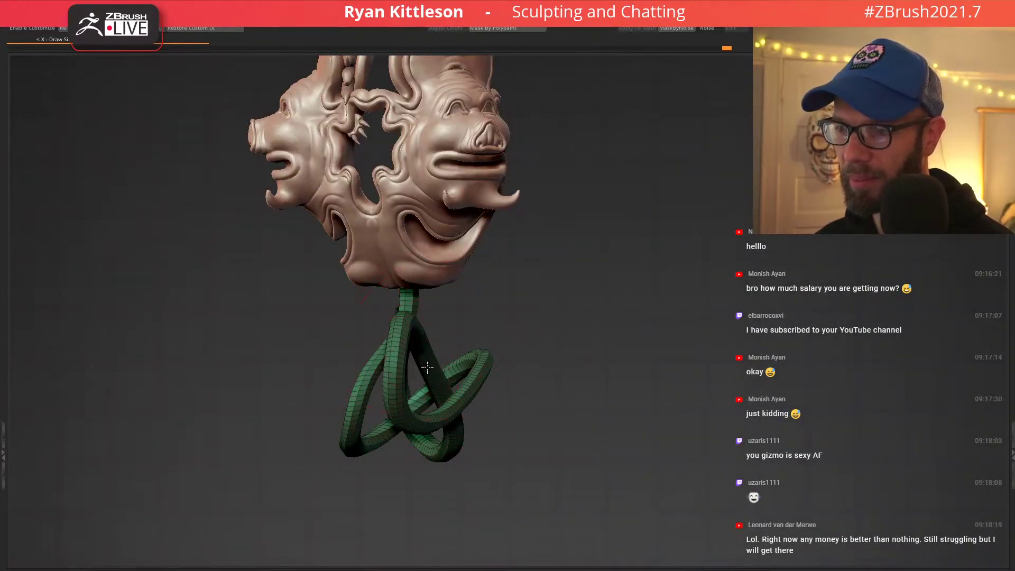
left_click_drag(462, 398, 471, 401)
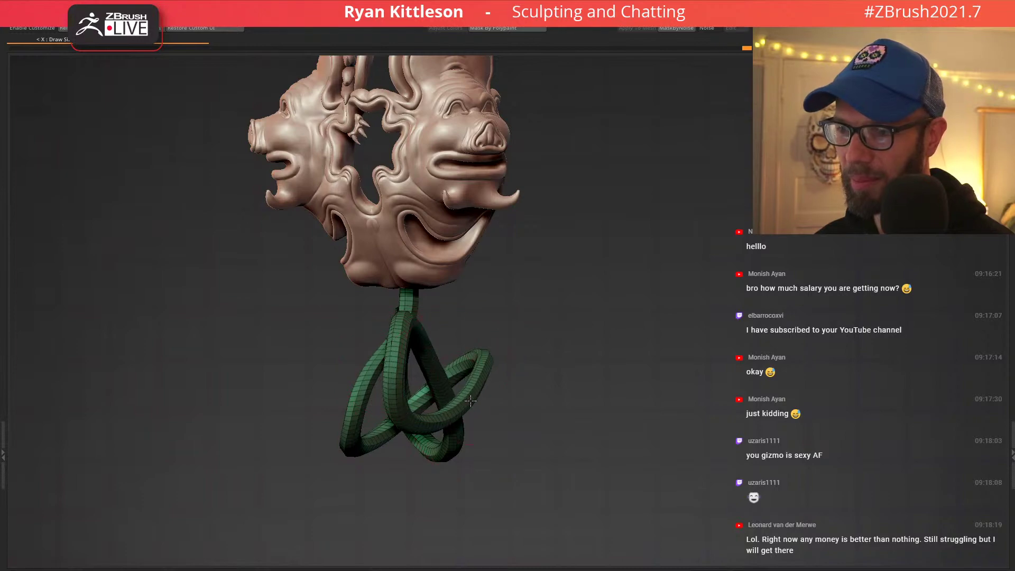
mouse_move(410, 338)
right_mouse_down()
mouse_move(486, 323)
mouse_move(462, 317)
mouse_move(420, 243)
mouse_move(425, 348)
right_mouse_up()
left_click_drag(352, 417, 331, 411)
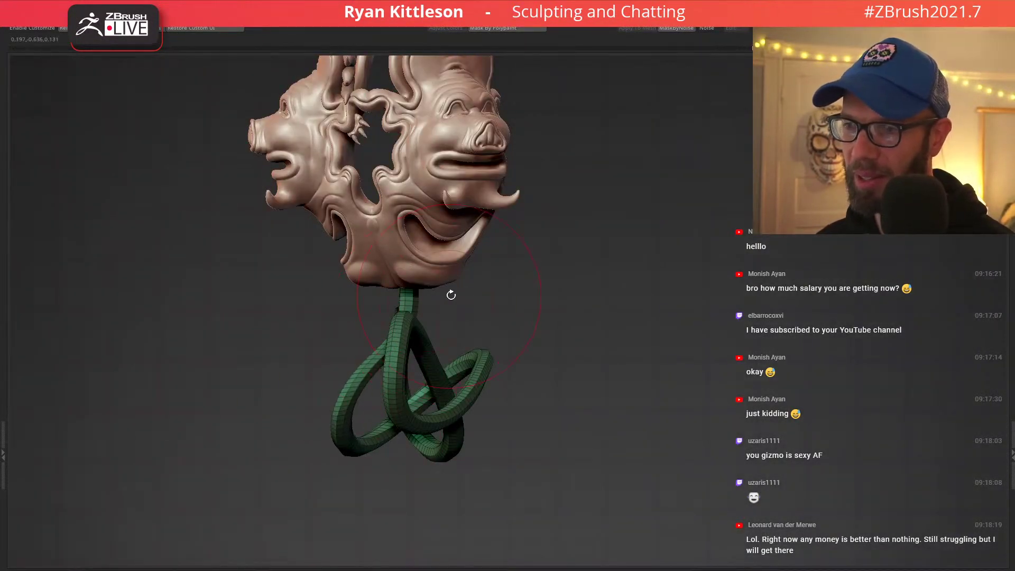
Even out the long outer strand's curve from below with Move brush strokes along its middle, lower part and crossing.
right_click_drag(451, 374, 376, 263)
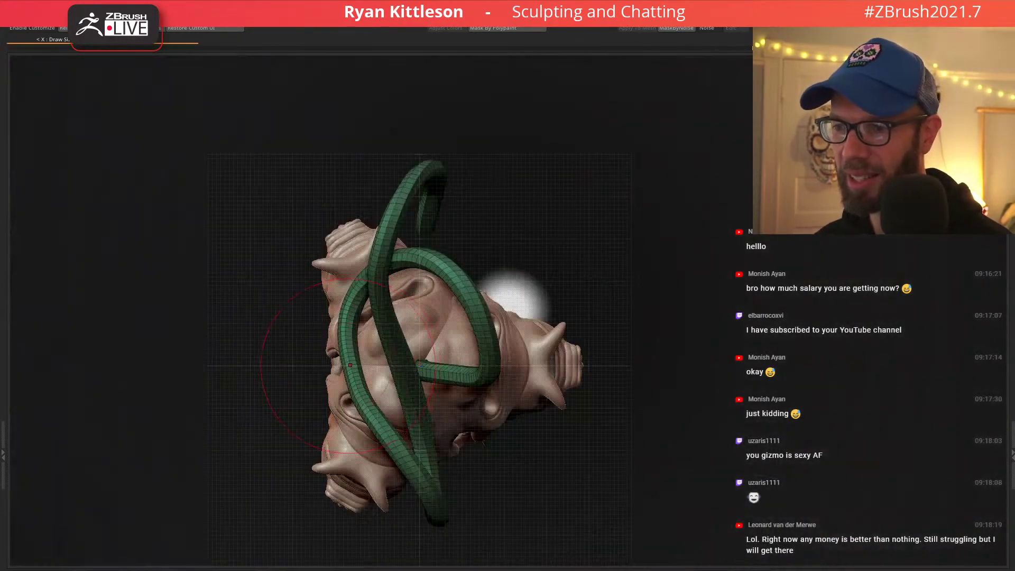
left_click_drag(355, 364, 348, 365)
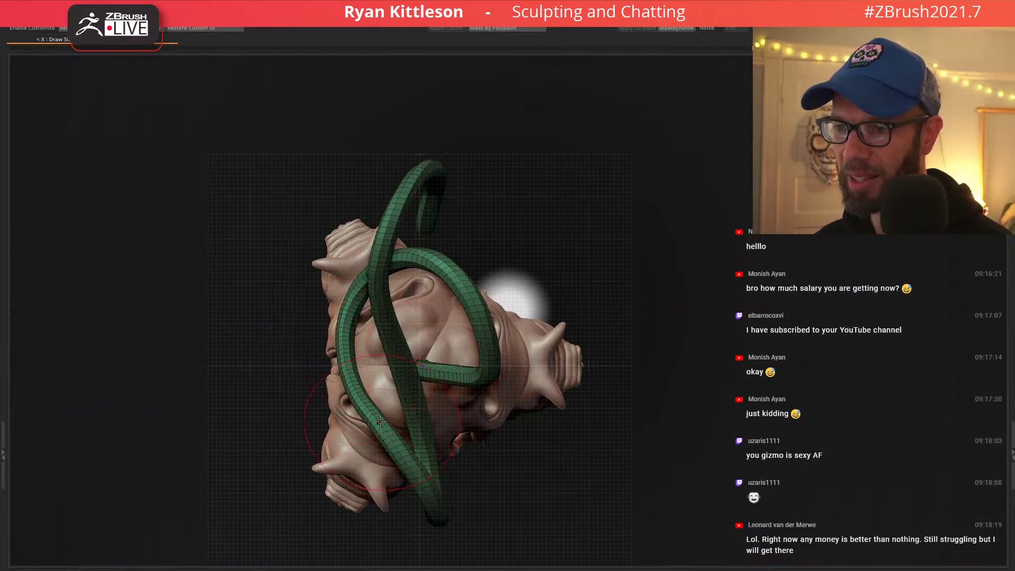
left_click_drag(380, 422, 372, 425)
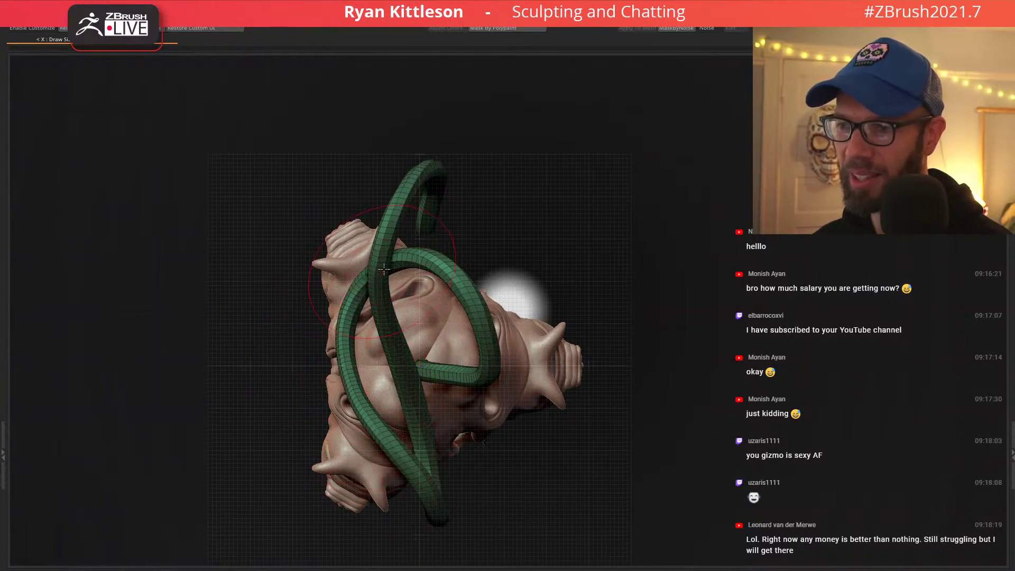
left_click_drag(375, 278, 380, 278)
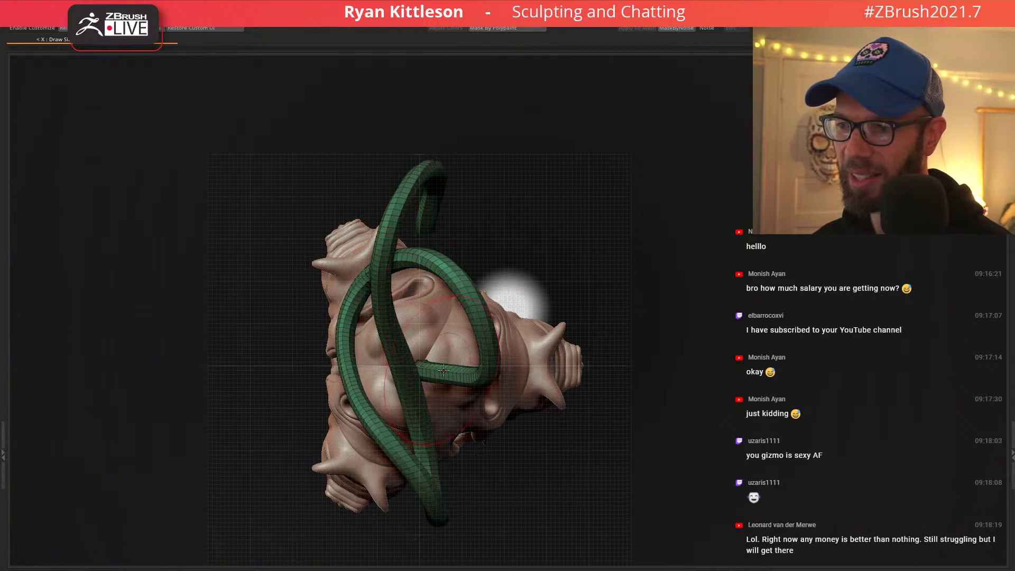
Bend the neck strand near the crossing and pull the middle loop's curve outward from the front with the Move brush.
right_click_drag(452, 358, 402, 352, "shift")
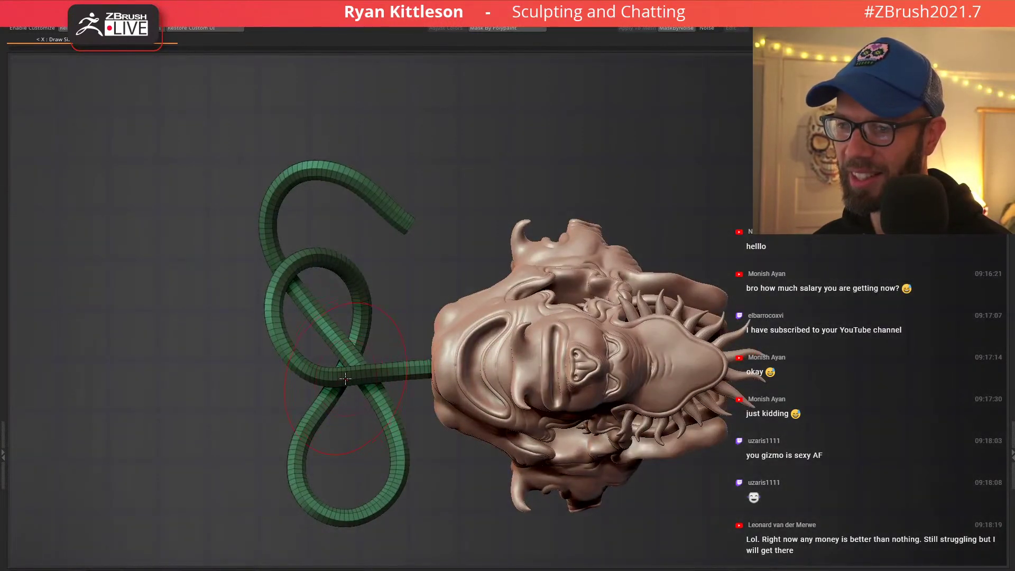
left_click_drag(396, 370, 403, 362)
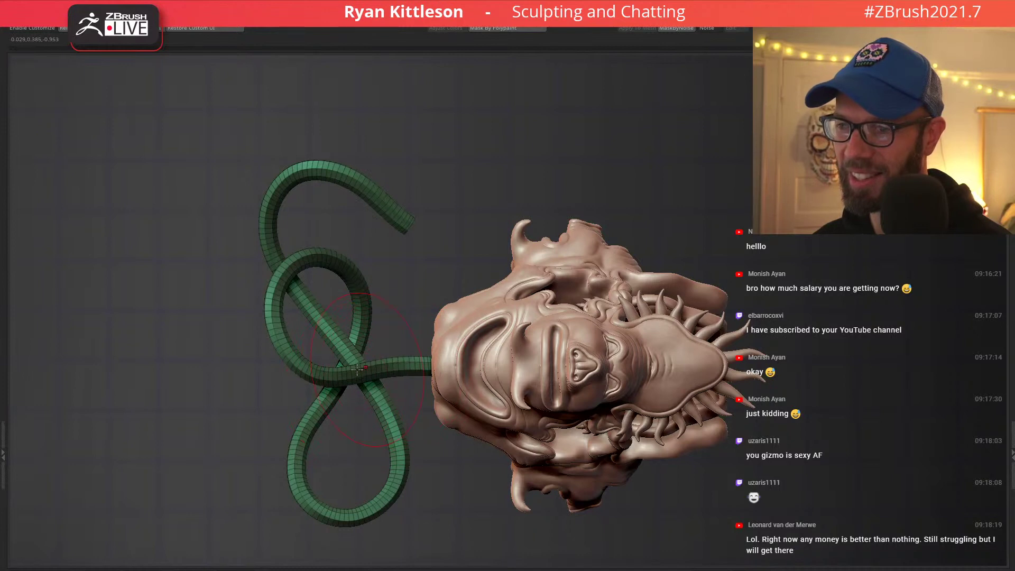
mouse_move(294, 354)
left_mouse_down()
mouse_move(275, 341)
mouse_move(273, 293)
left_mouse_up()
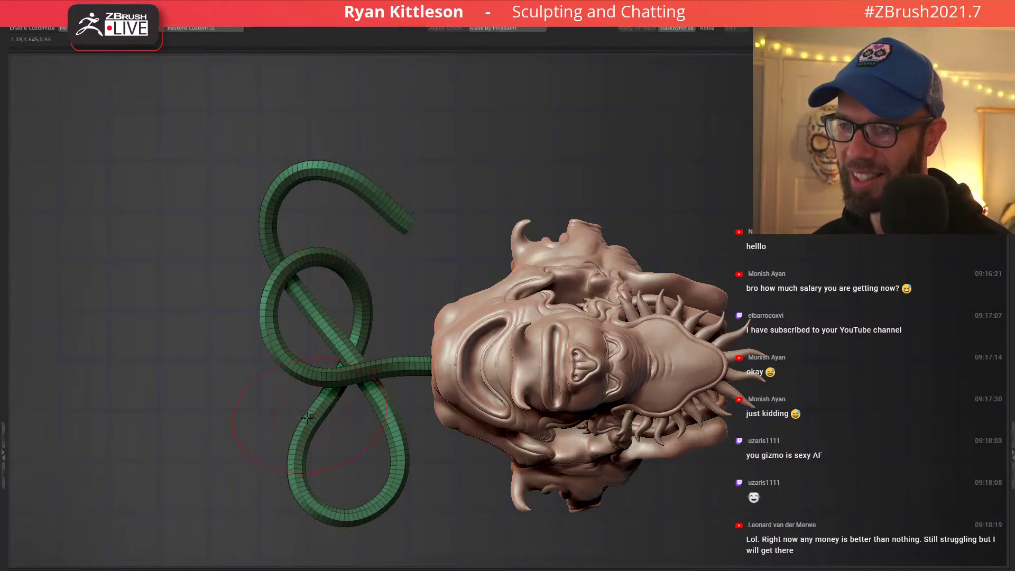
Widen the loop opposite the tail end by pulling its lower strand outward with the Move brush.
left_click_drag(307, 427, 289, 480)
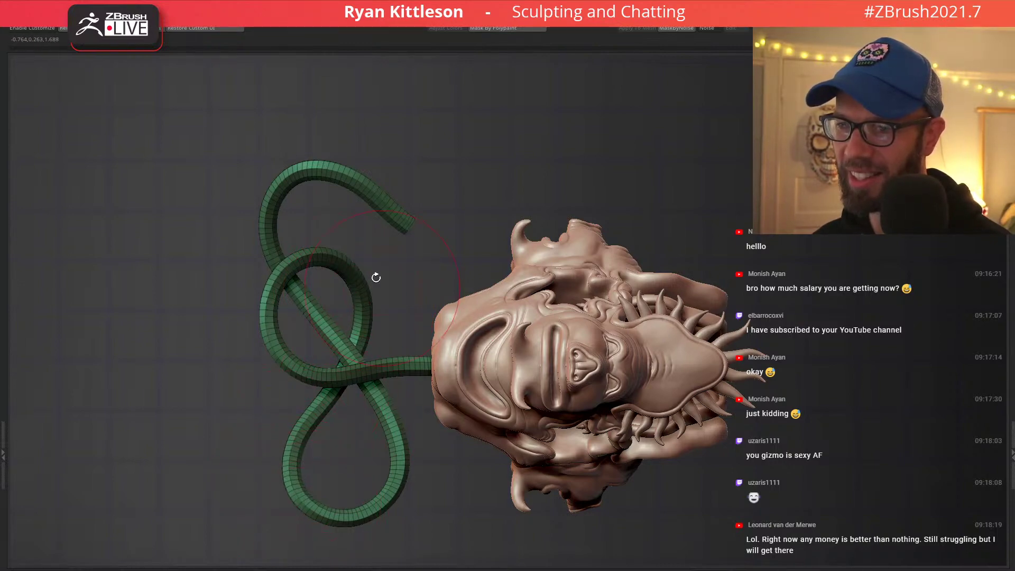
left_click_drag(376, 278, 412, 336)
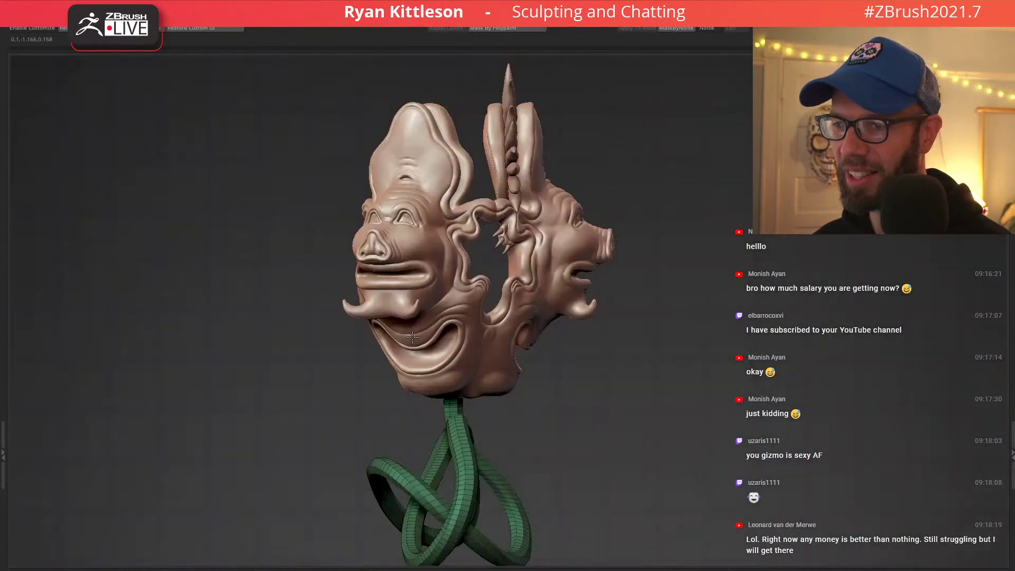
mouse_move(457, 445)
right_mouse_down("alt")
mouse_move(433, 406)
mouse_move(417, 279)
mouse_move(421, 292)
mouse_move(402, 301)
mouse_move(331, 290)
mouse_move(476, 357)
mouse_move(461, 289)
right_mouse_up("alt")
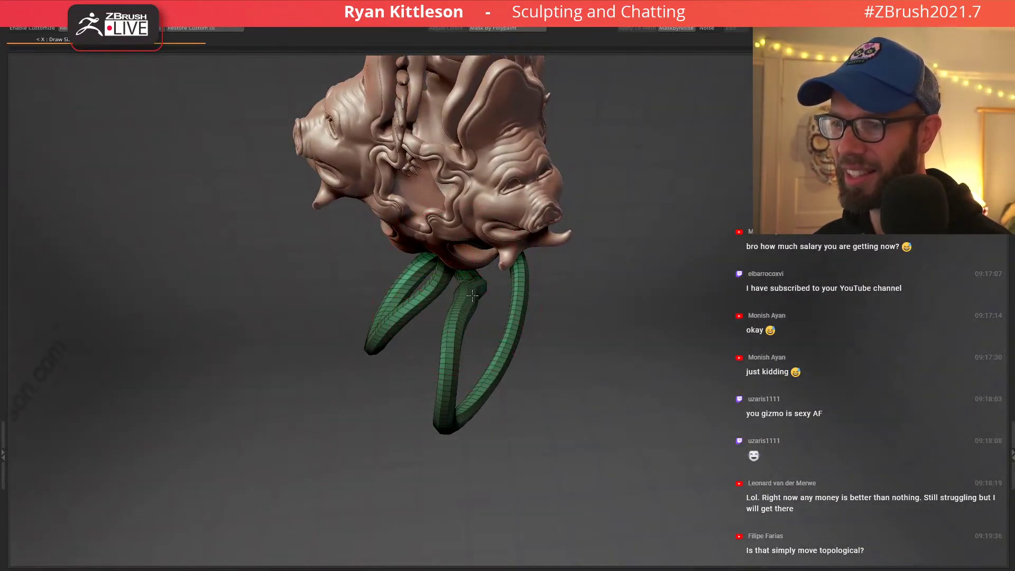
left_click_drag(472, 296, 471, 294)
key("ctrl+z")
key("bracketright")
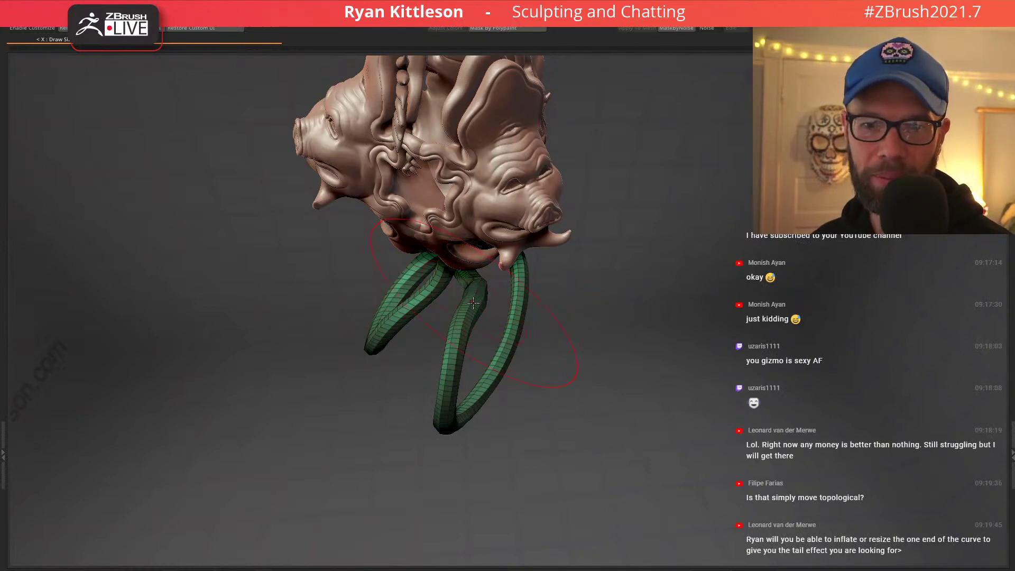
Examine the snake body's coils from below, behind, the side and the front, comparing them with the reference painting.
right_click_drag(478, 310, 477, 256)
right_click_drag(496, 290, 563, 303)
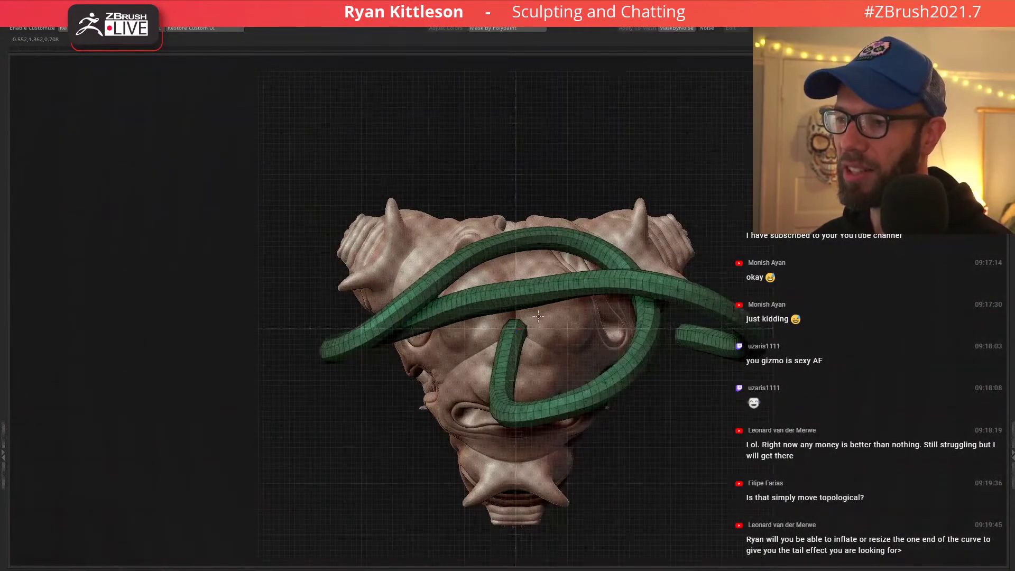
key("f")
left_click_drag(462, 311, 462, 316)
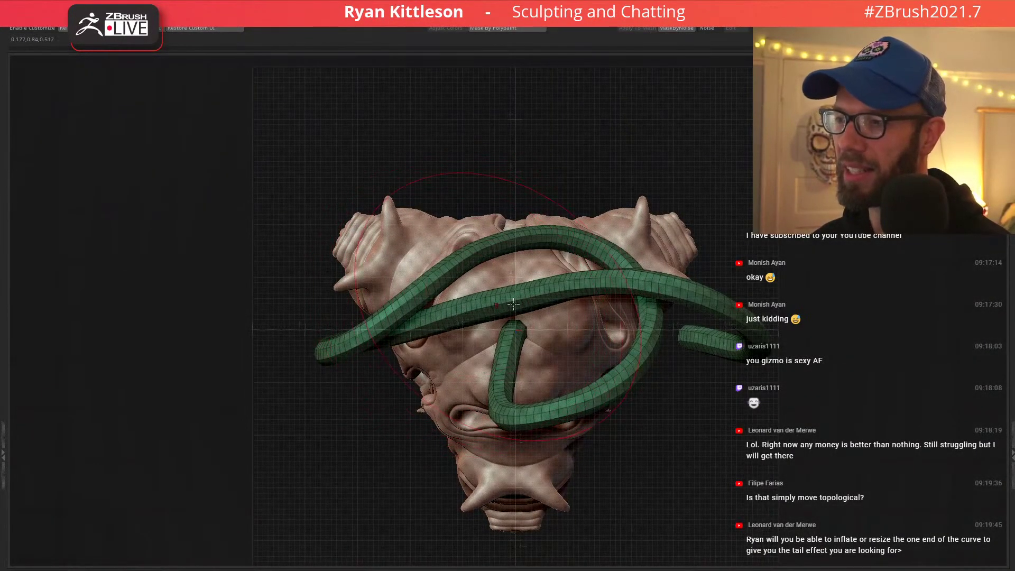
right_click_drag(513, 304, 572, 339)
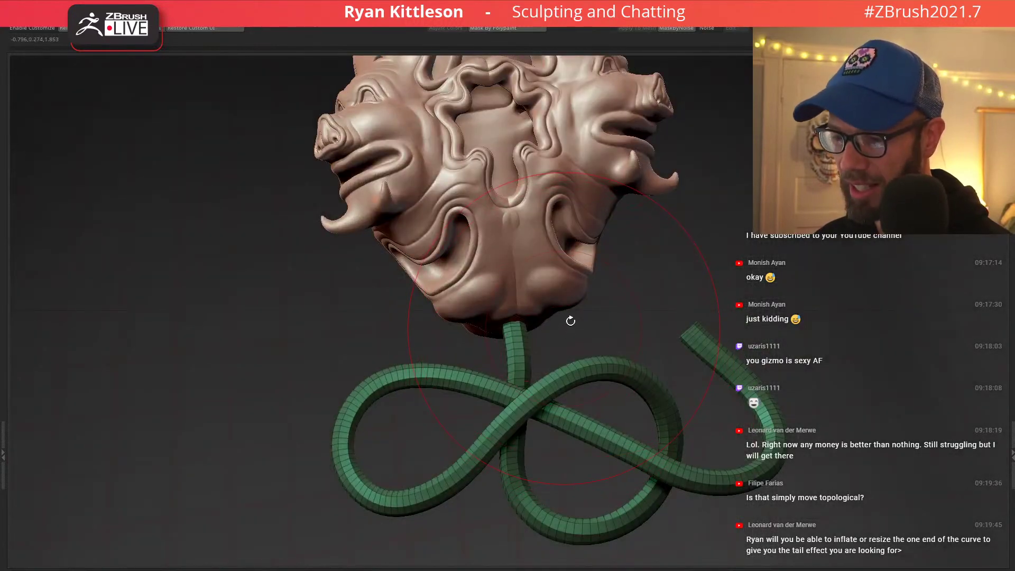
key("alt+Tab")
key("alt+Tab")
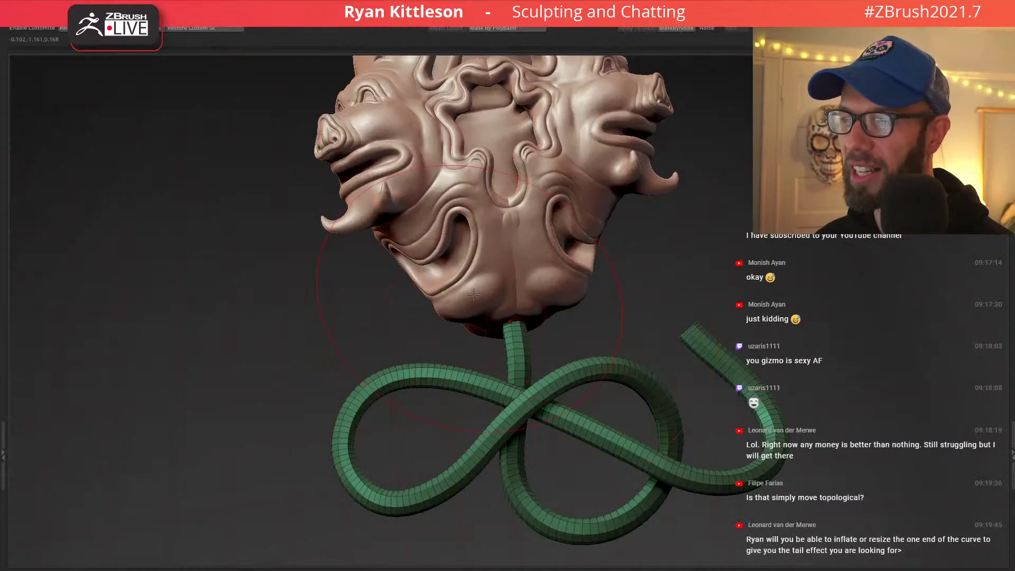
right_click_drag(502, 321, 554, 295)
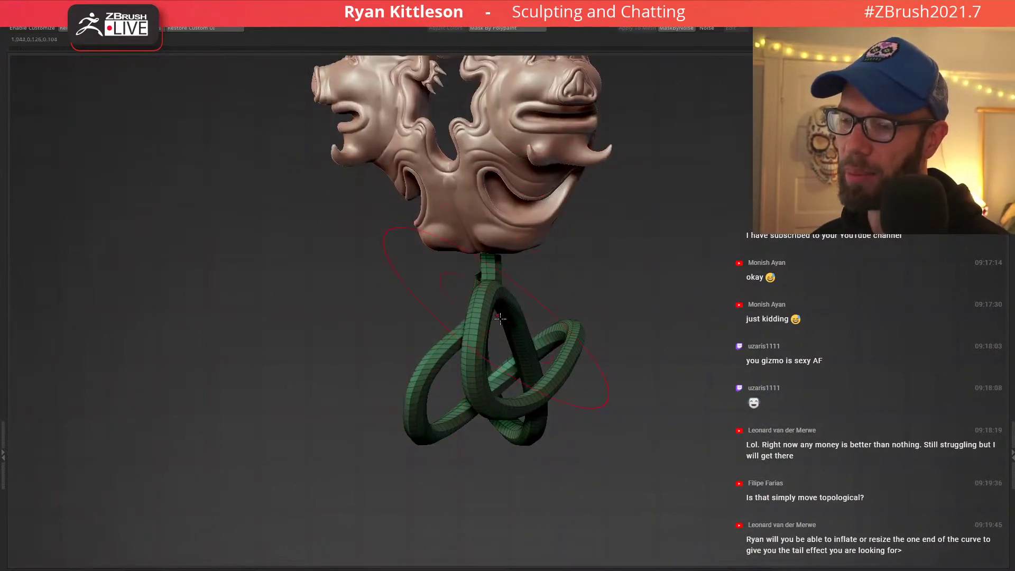
mouse_move(472, 315)
right_mouse_down()
mouse_move(523, 284)
mouse_move(496, 311)
mouse_move(563, 316)
right_mouse_up()
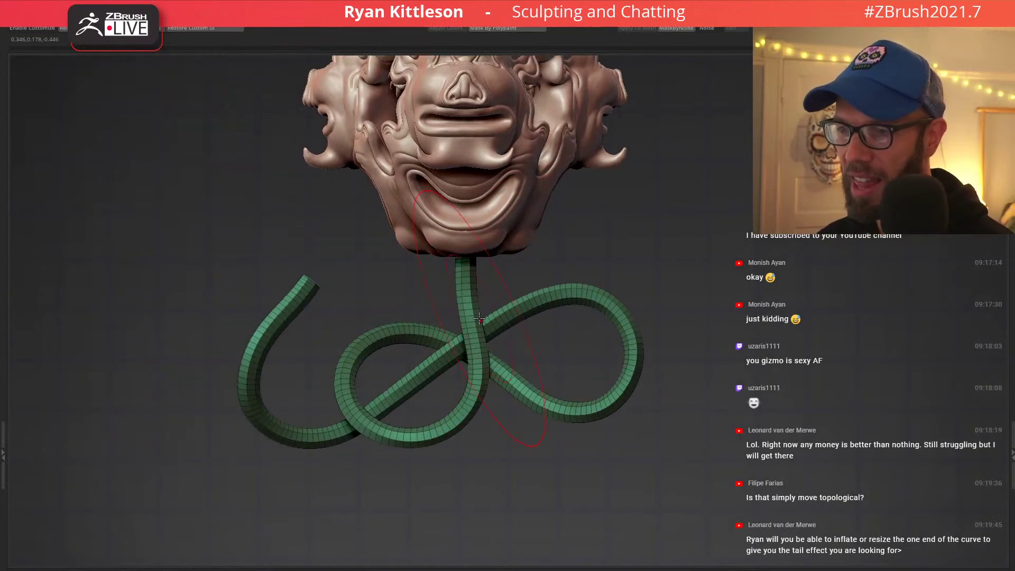
right_click_drag(480, 300, 518, 302)
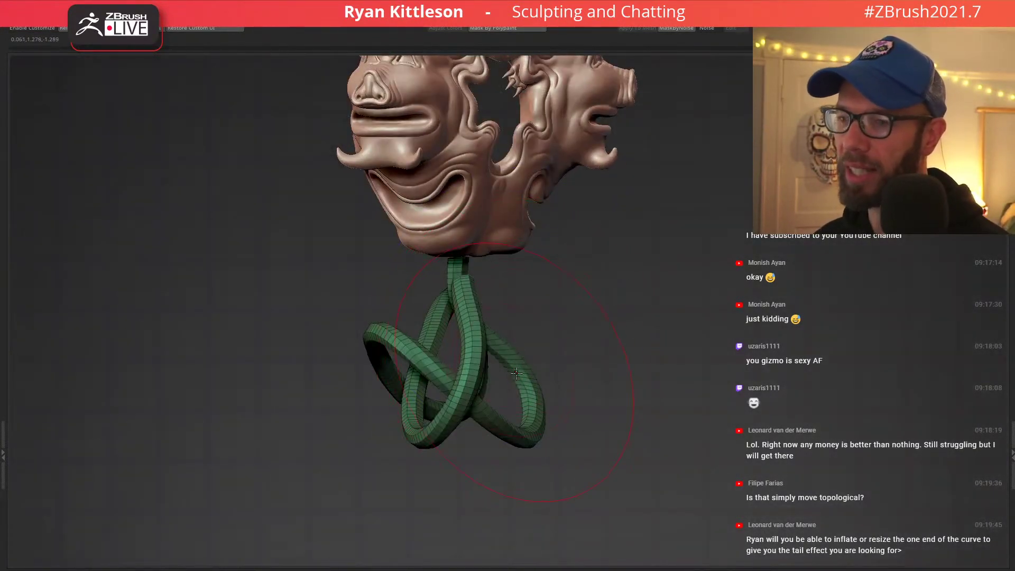
key("alt+Tab")
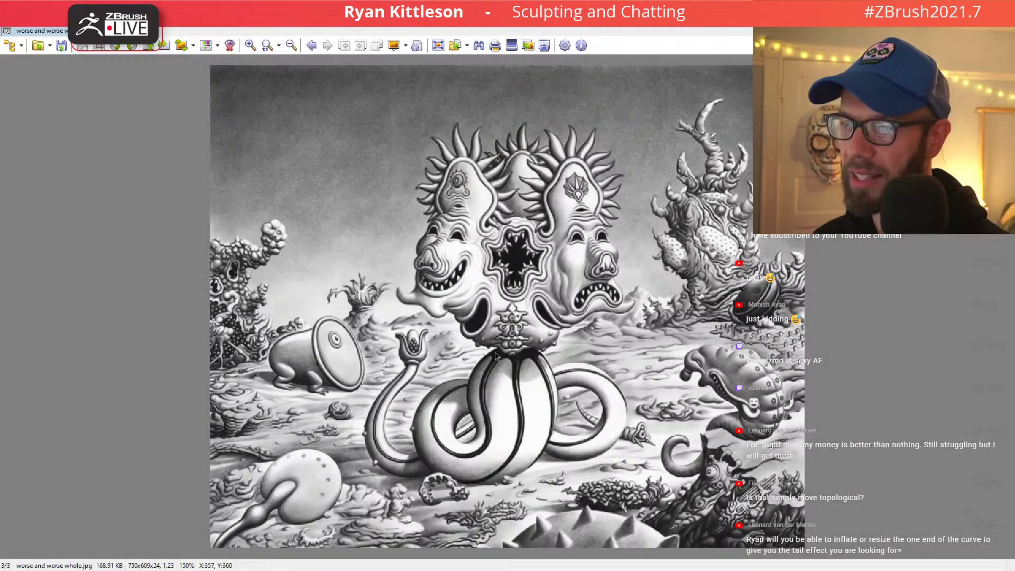
key("alt+Tab")
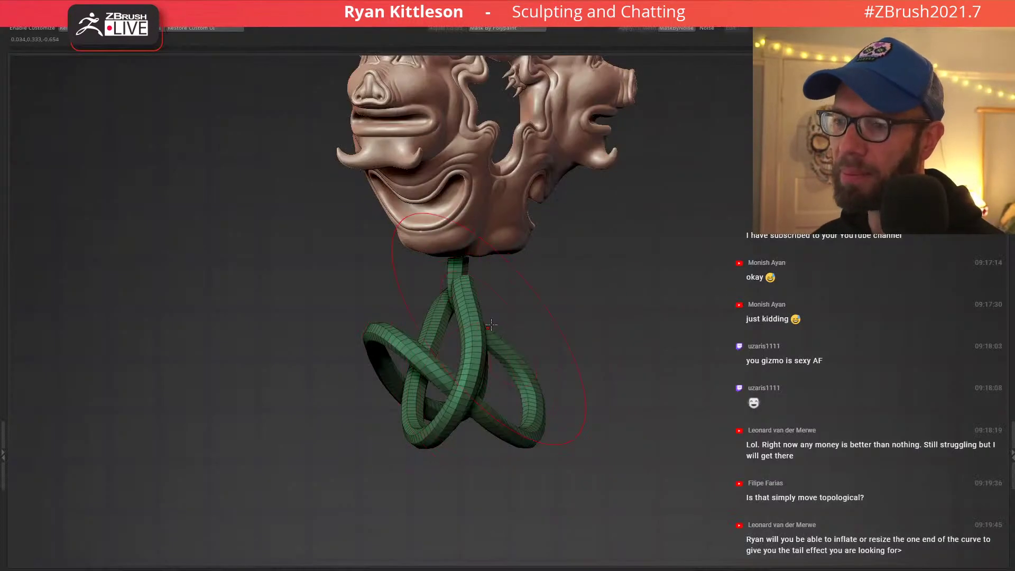
right_click_drag(485, 328, 477, 345, "ctrl")
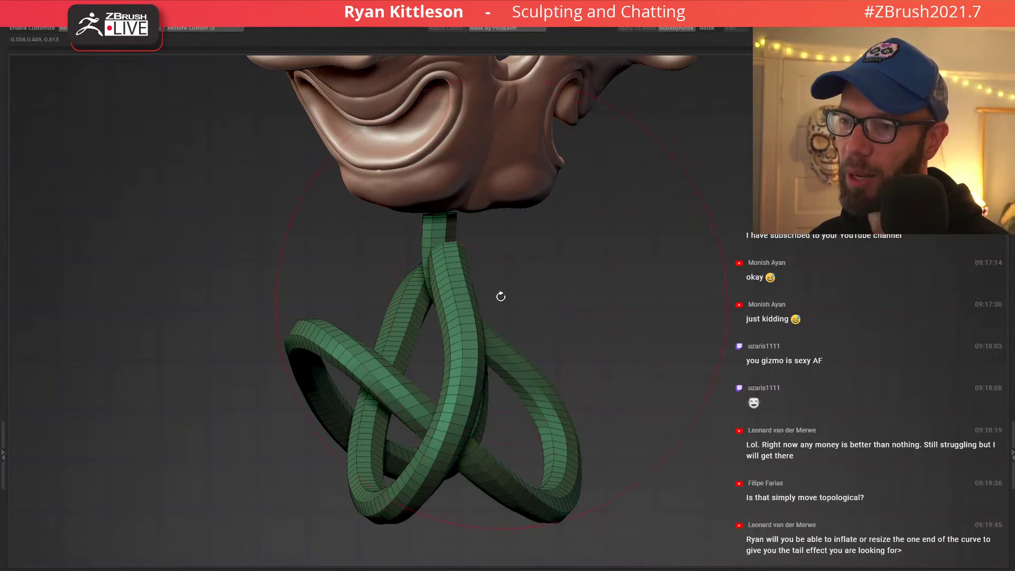
right_click_drag(537, 338, 451, 327)
key("alt+Tab")
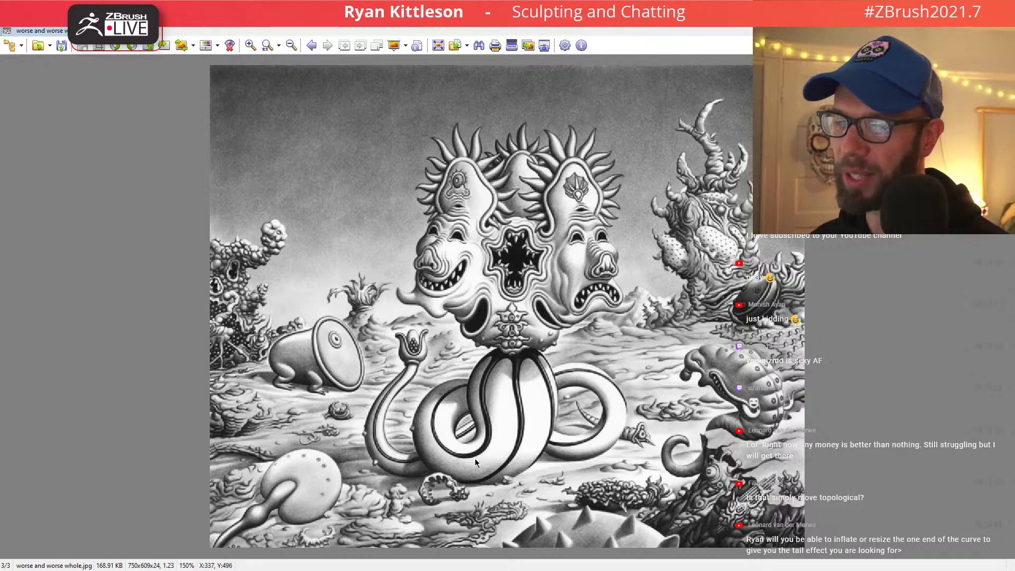
Lower the top of the loop opposite the tail end and reshape its bottom curve from the front with the Move brush.
mouse_move(545, 383)
left_mouse_down()
mouse_move(570, 338)
mouse_move(553, 337)
mouse_move(557, 376)
mouse_move(544, 351)
mouse_move(551, 301)
mouse_move(507, 286)
mouse_move(589, 279)
mouse_move(623, 281)
mouse_move(634, 293)
mouse_move(566, 278)
left_mouse_up()
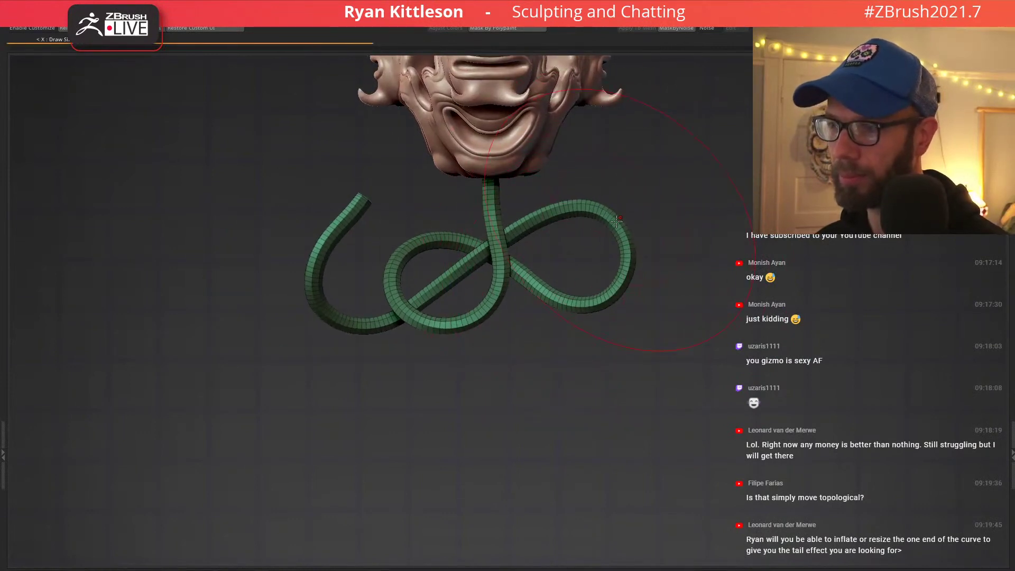
mouse_move(617, 221)
left_mouse_down()
mouse_move(566, 224)
mouse_move(617, 286)
mouse_move(616, 307)
mouse_move(603, 243)
left_mouse_up()
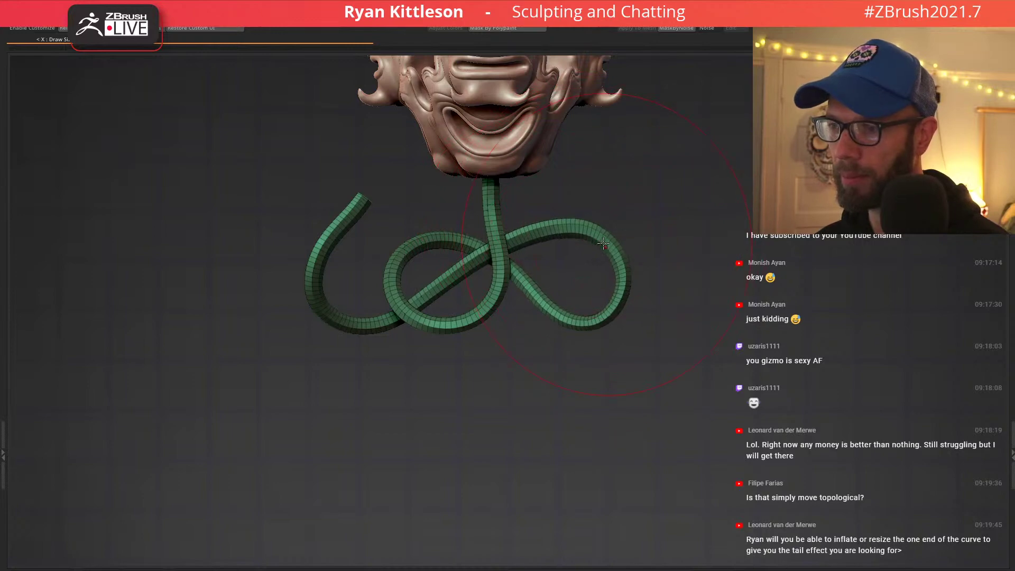
left_click_drag(588, 321, 562, 330)
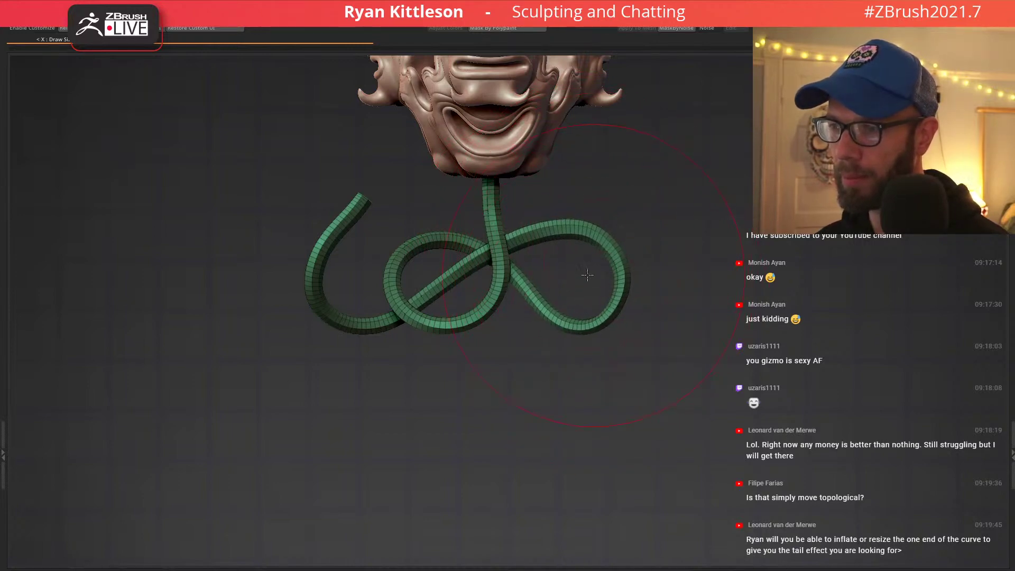
Bow the arc leading from the neck outward from below and round the rear strand into a wider, fuller curve with Move brush strokes.
left_click_drag(588, 274, 595, 144)
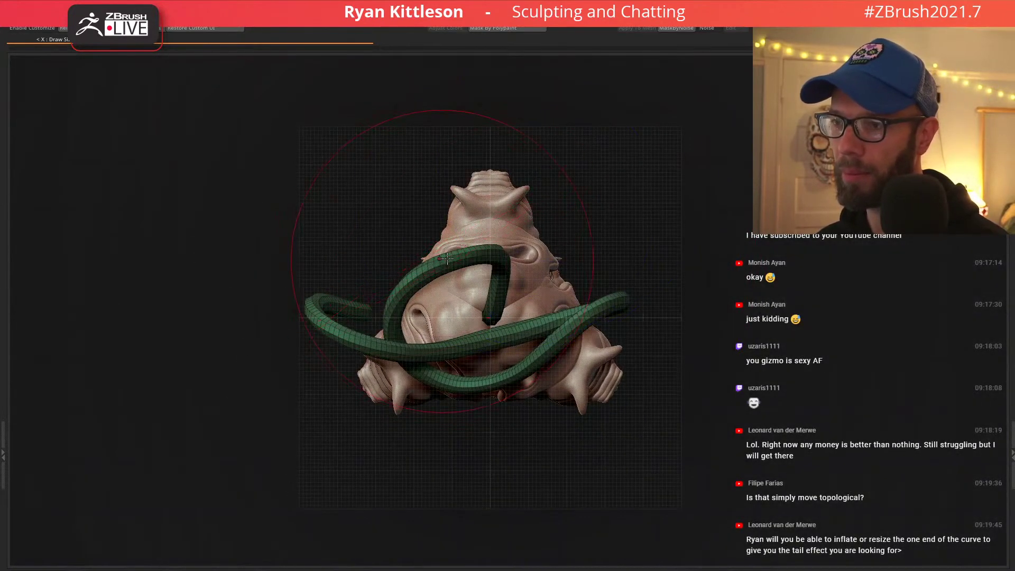
left_click_drag(447, 260, 436, 234)
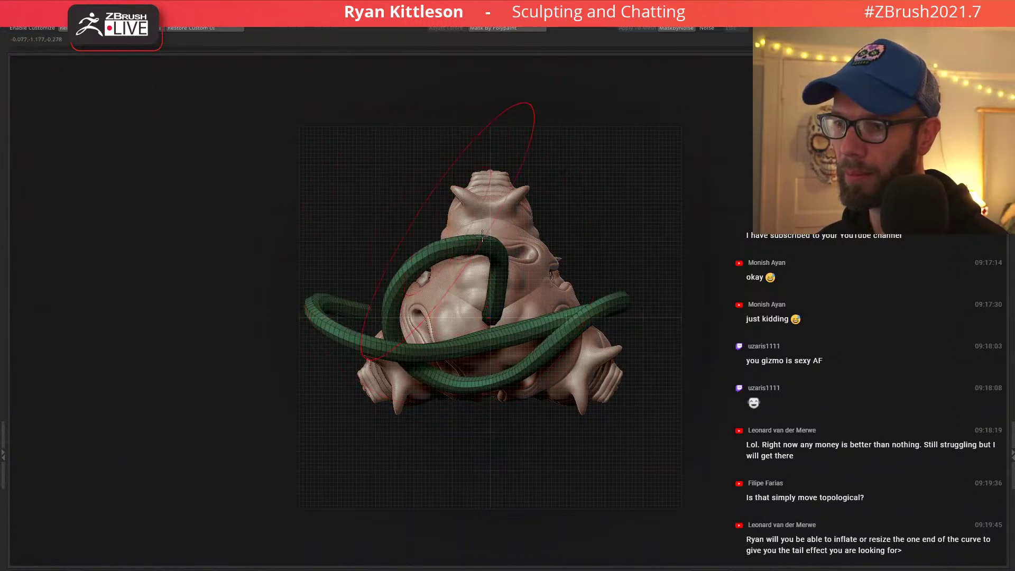
mouse_move(560, 346)
left_mouse_down()
mouse_move(570, 356)
mouse_move(607, 330)
left_mouse_up()
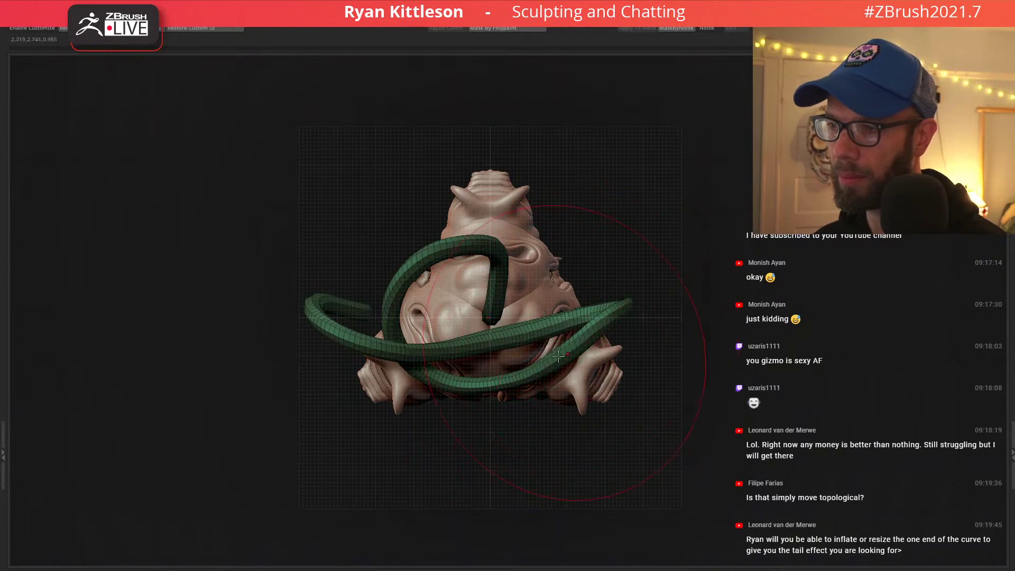
left_click_drag(532, 368, 526, 382)
mouse_move(459, 379)
left_mouse_down()
mouse_move(446, 389)
mouse_move(505, 401)
left_mouse_up()
left_click_drag(549, 377, 556, 382)
left_click_drag(586, 343, 601, 349)
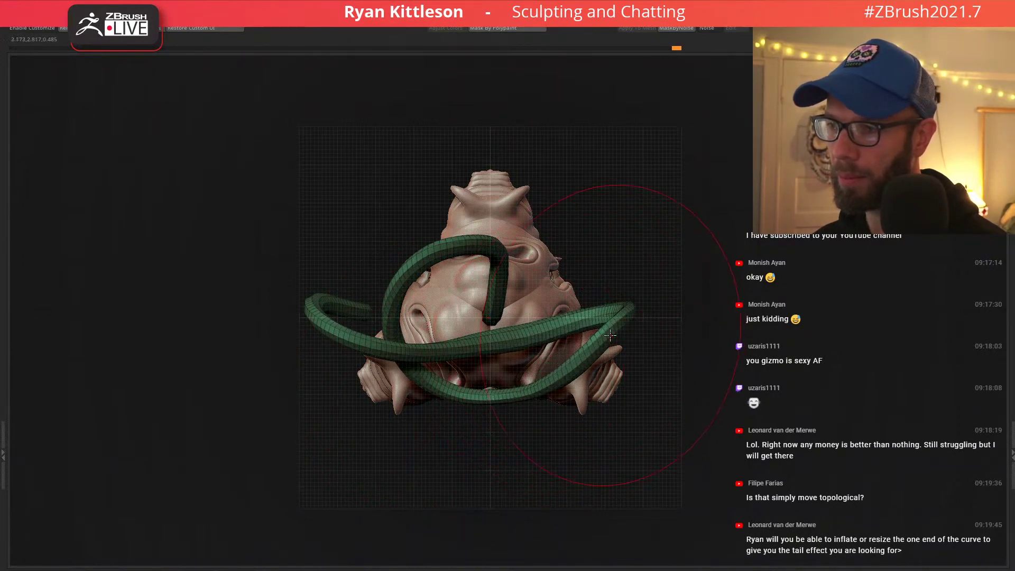
Resize the Move brush and push the crest of the neck arc slightly farther out from below.
right_click_drag(575, 325, 562, 217)
key("s")
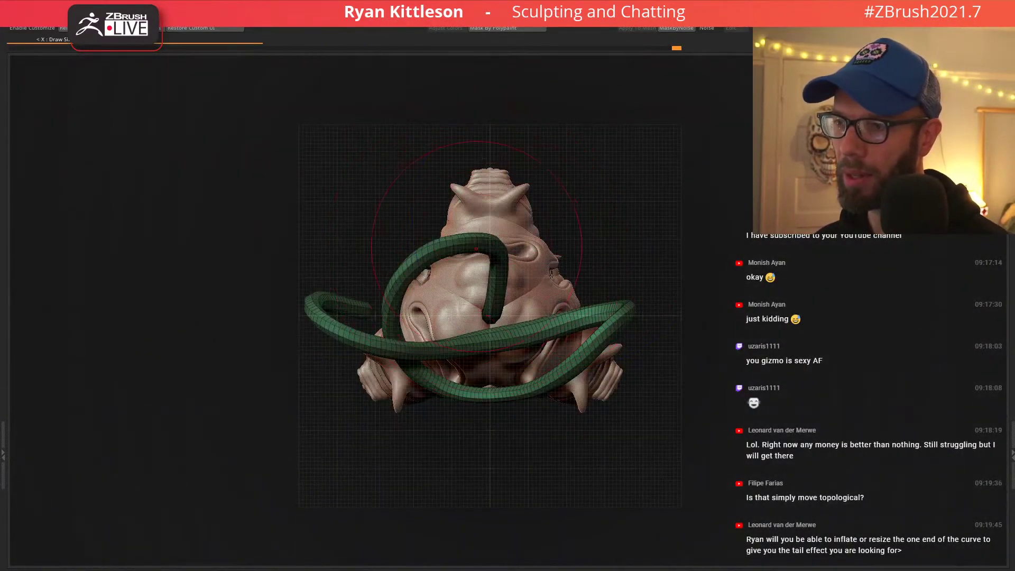
left_click_drag(455, 241, 453, 235)
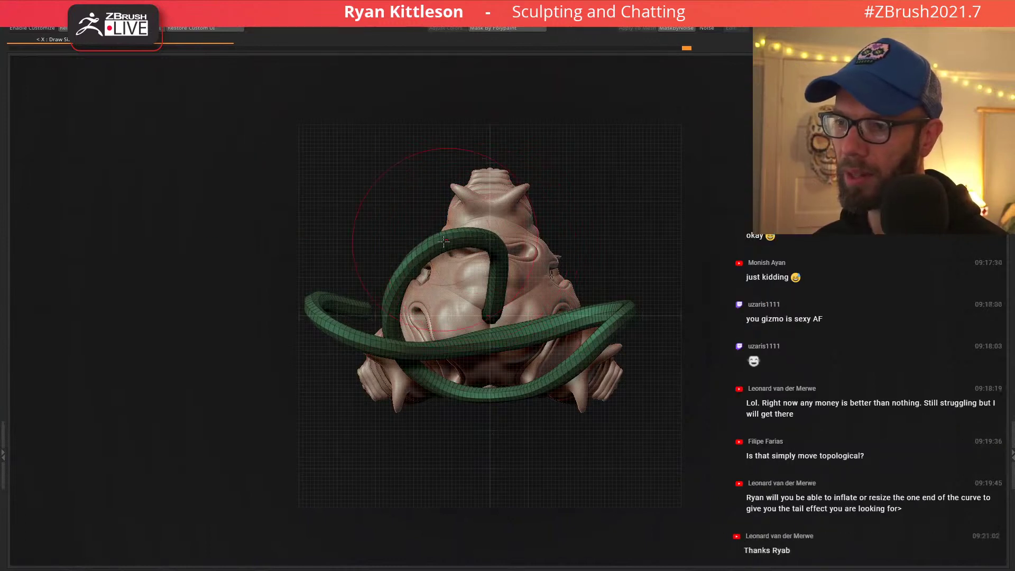
Push the middle of the rear strand farther outward from below with the Move brush, undoing a misplaced stroke.
right_click_drag(462, 231, 453, 283)
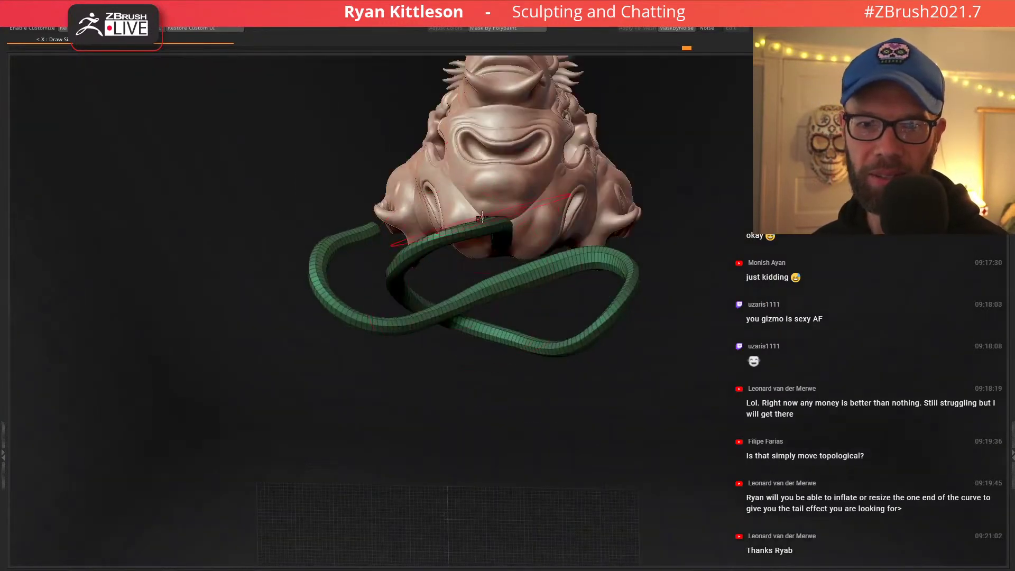
right_click_drag(491, 210, 466, 204)
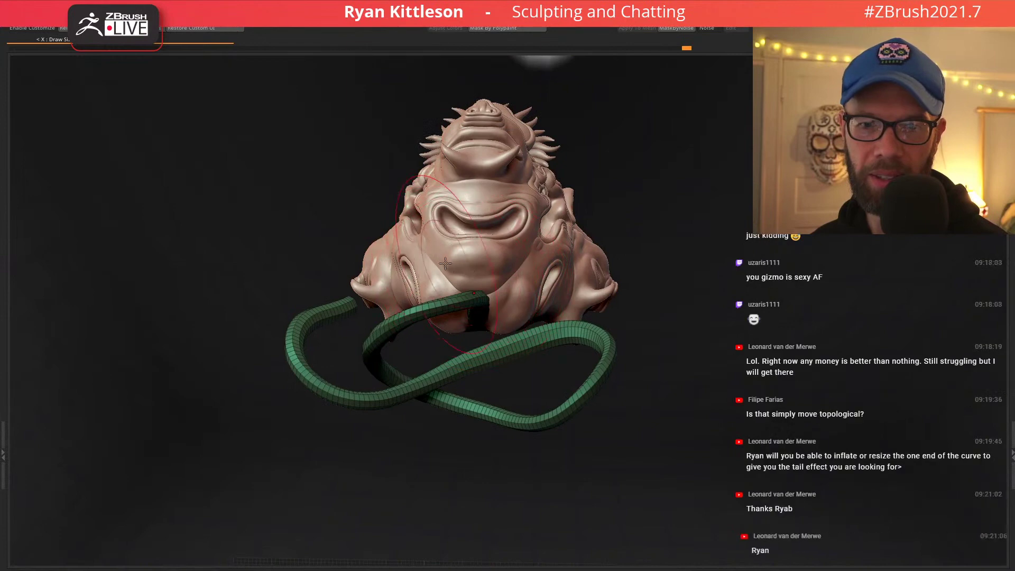
right_click_drag(444, 249, 506, 242)
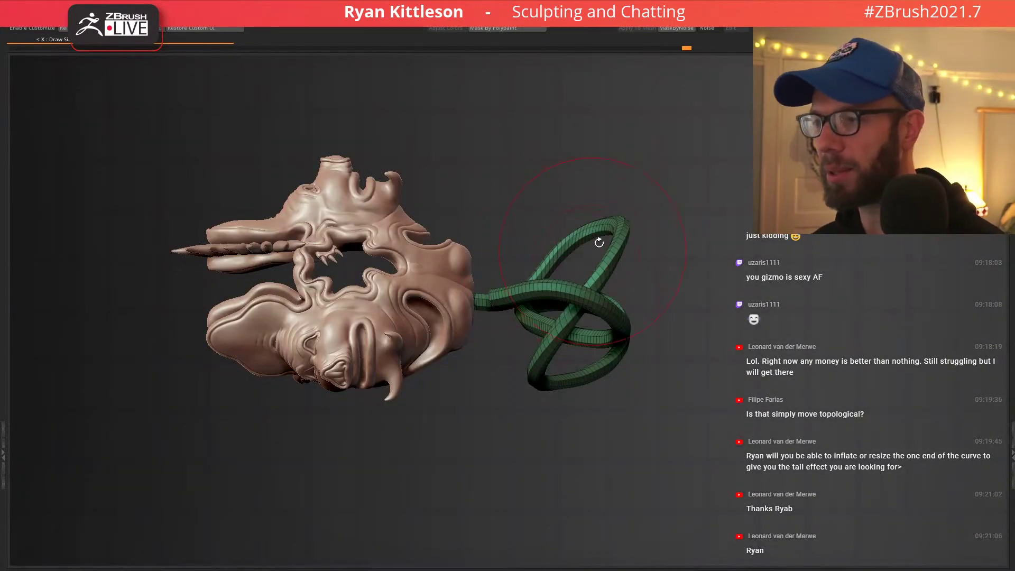
mouse_move(599, 242)
right_mouse_down()
mouse_move(540, 363)
mouse_move(572, 277)
mouse_move(561, 277)
right_mouse_up()
mouse_move(498, 301)
right_mouse_down()
mouse_move(517, 208)
mouse_move(497, 253)
mouse_move(494, 320)
right_mouse_up()
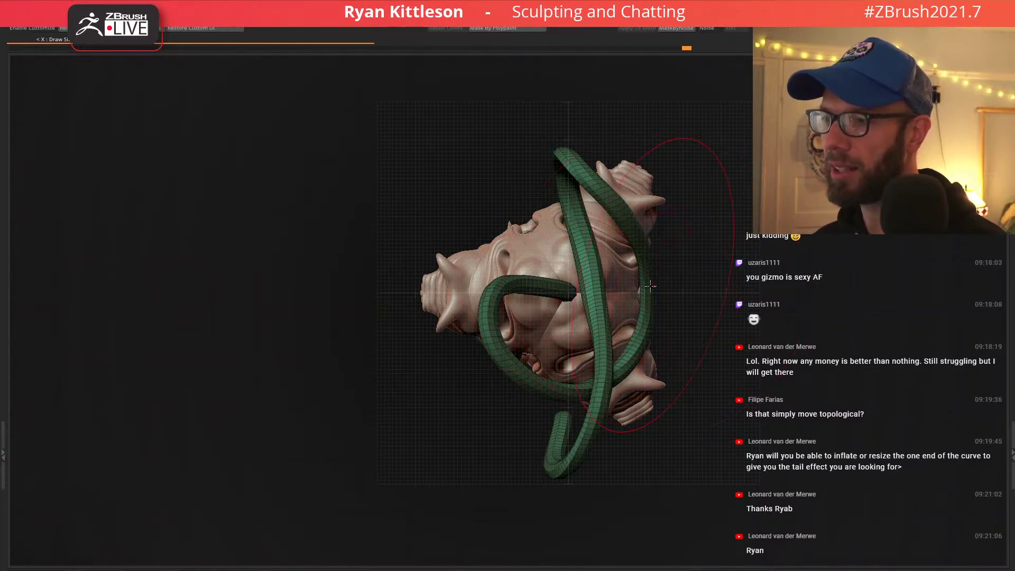
mouse_move(651, 286)
left_mouse_down()
mouse_move(693, 284)
mouse_move(648, 270)
left_mouse_up()
key("ctrl+z")
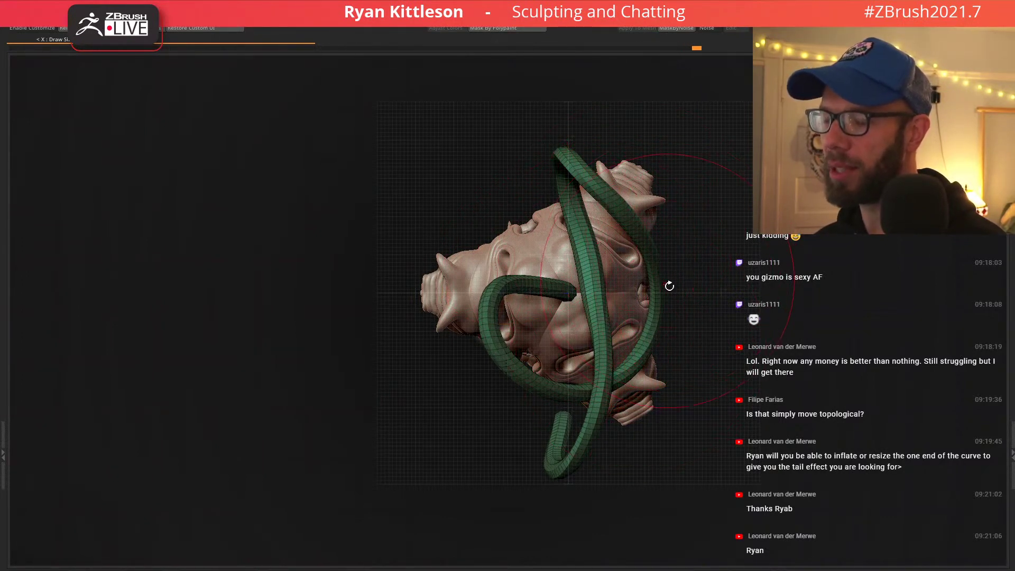
left_click_drag(658, 297, 670, 297)
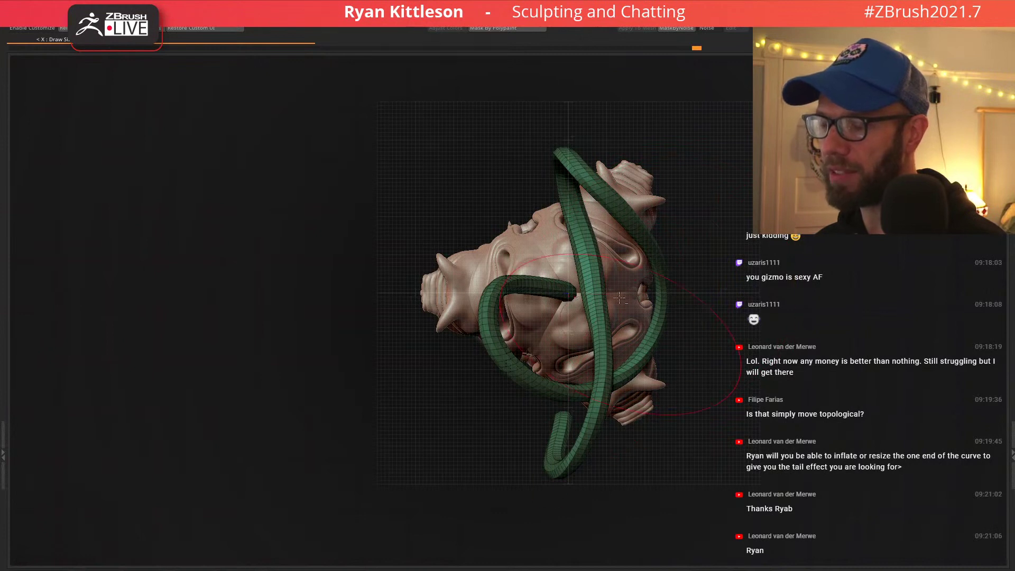
Resize the Move brush and smooth the diagonal strand crossing behind the neck from the front with short strokes.
right_click_drag(619, 298, 600, 193, "alt")
mouse_move(599, 154)
right_mouse_down()
mouse_move(551, 252)
mouse_move(510, 264)
mouse_move(607, 242)
right_mouse_up()
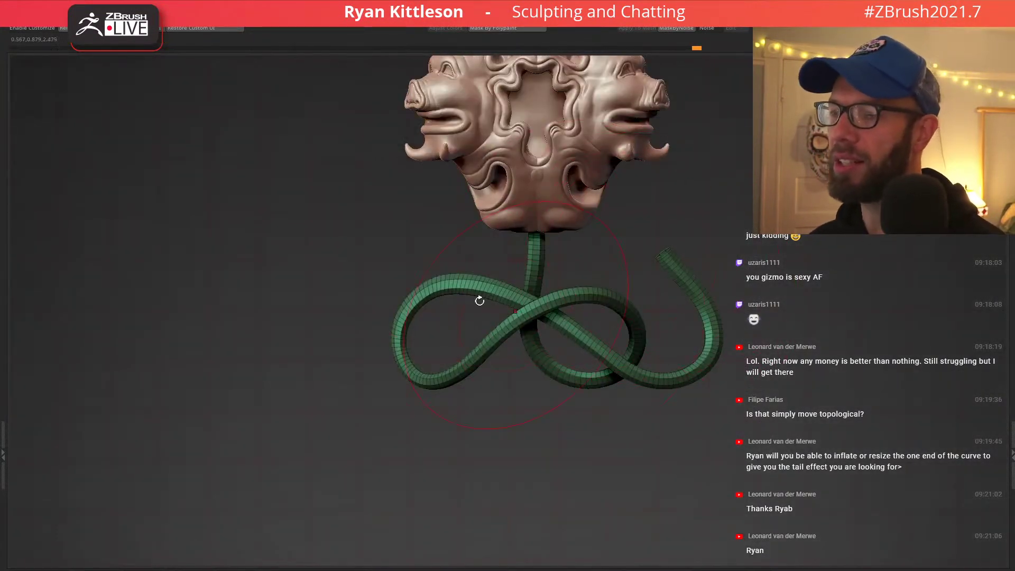
mouse_move(480, 300)
right_mouse_down()
mouse_move(377, 293)
mouse_move(429, 271)
mouse_move(534, 257)
right_mouse_up()
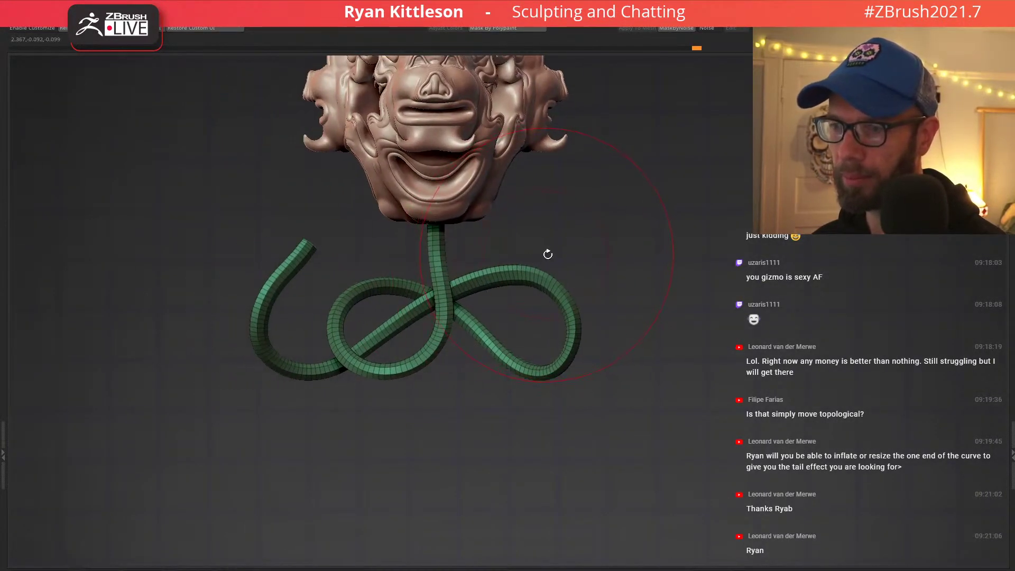
mouse_move(559, 293)
right_mouse_down()
mouse_move(595, 506)
mouse_move(593, 276)
mouse_move(606, 183)
mouse_move(533, 293)
right_mouse_up()
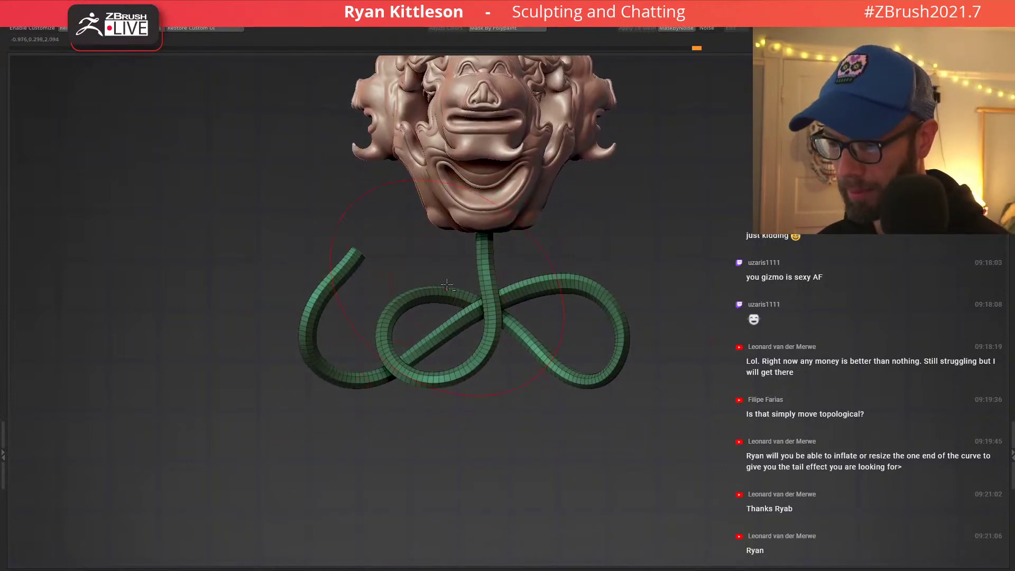
right_click_drag(447, 285, 506, 306)
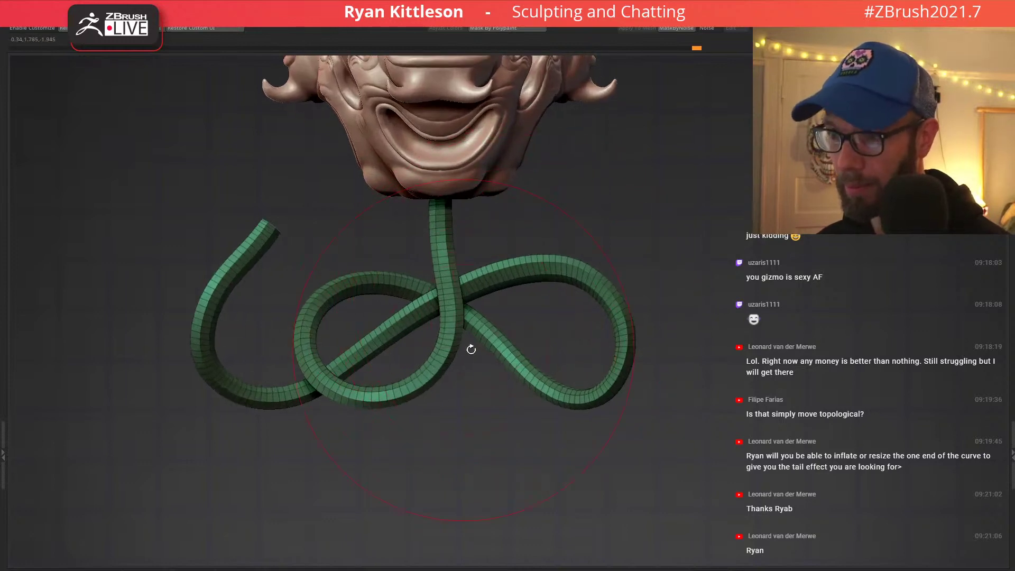
key("s")
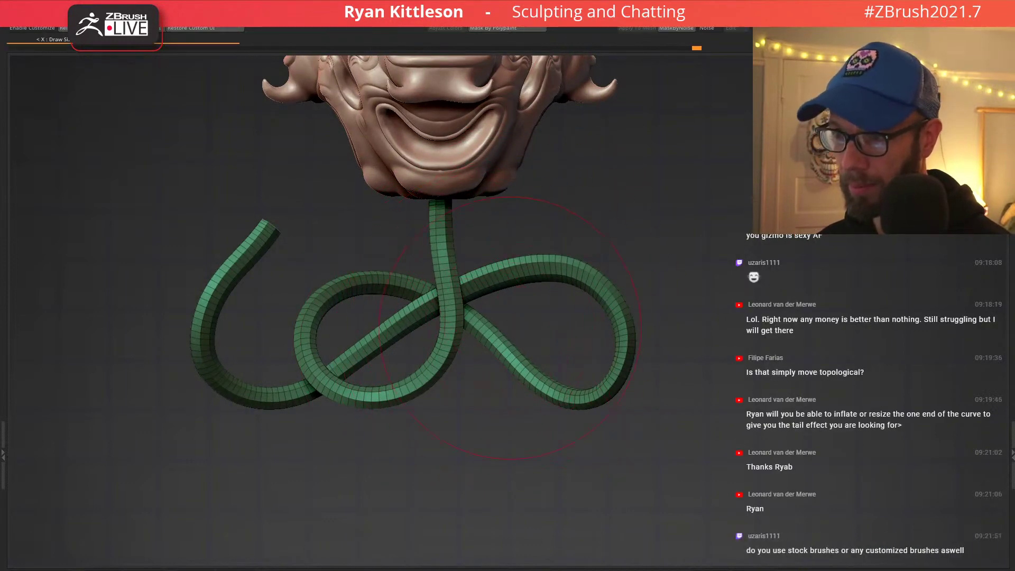
left_click_drag(429, 303, 372, 360)
left_click_drag(474, 282, 482, 289)
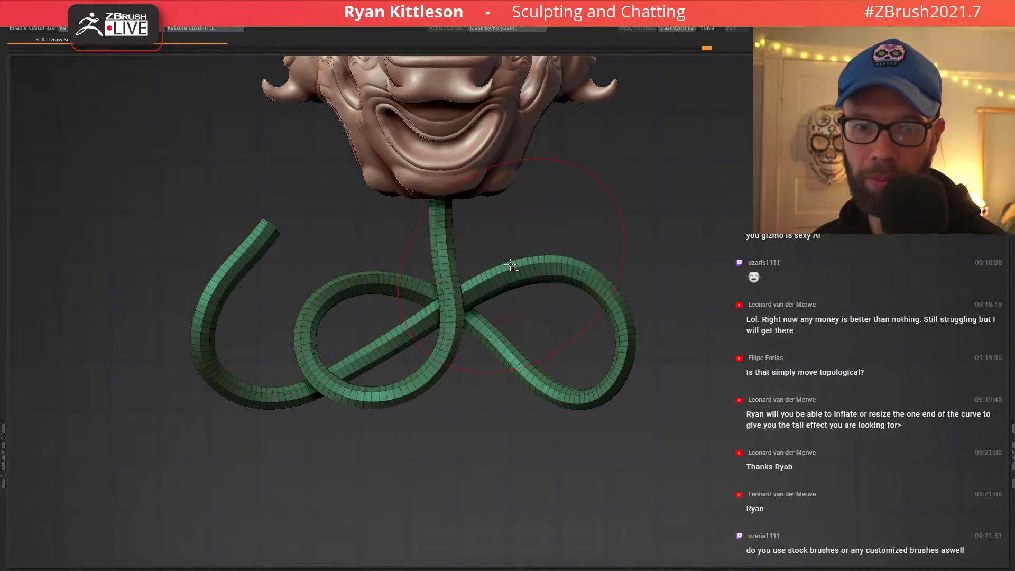
right_click_drag(511, 265, 510, 267, "ctrl")
right_click_drag(447, 293, 426, 331, "ctrl")
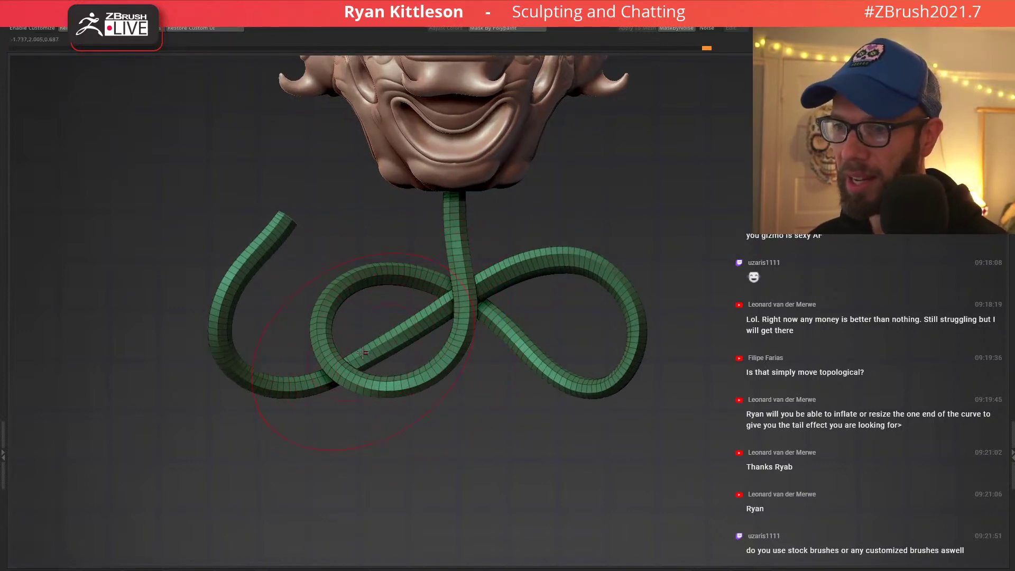
left_click_drag(363, 353, 366, 357)
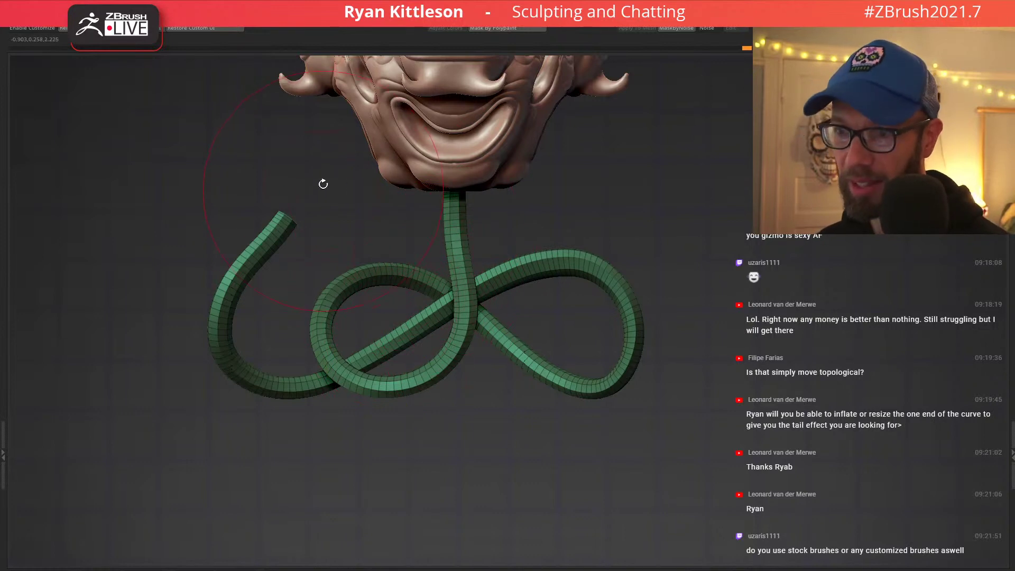
Mask the body up to the tail tip and rotate the tip about 24° with the gizmo so it curls upright.
key("w")
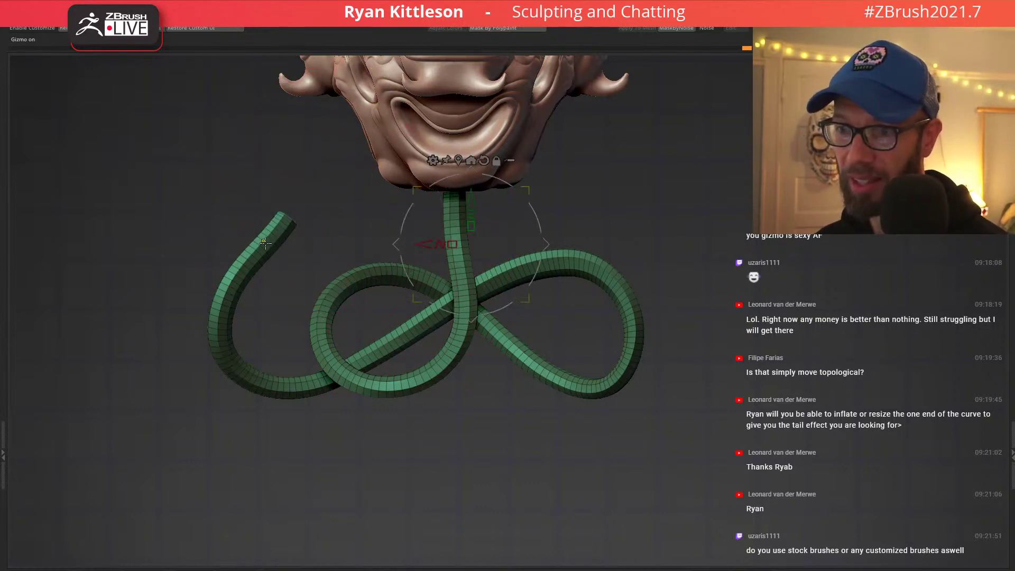
left_click(264, 243, "ctrl")
left_click(374, 219, "ctrl")
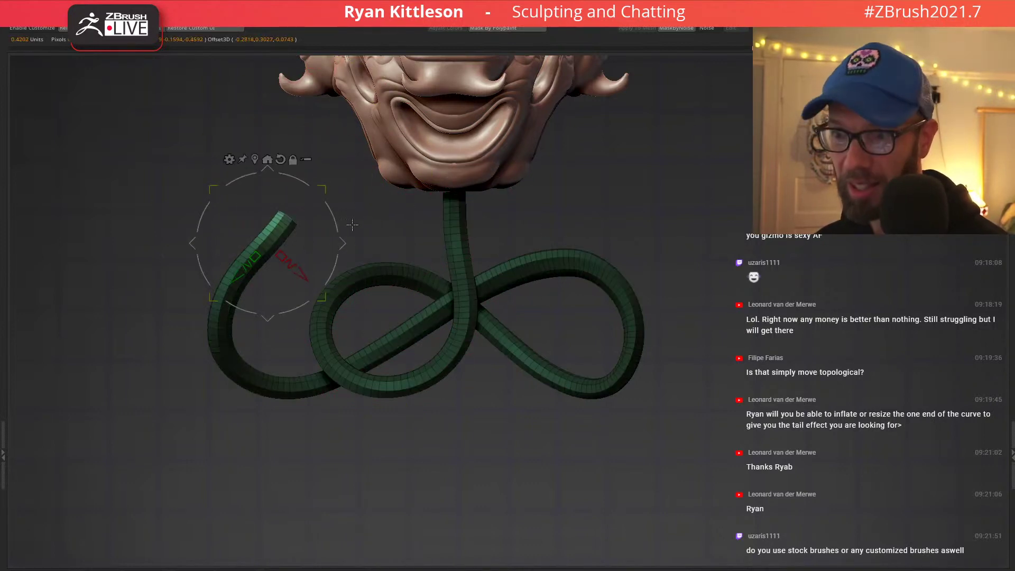
left_click_drag(352, 225, 334, 189)
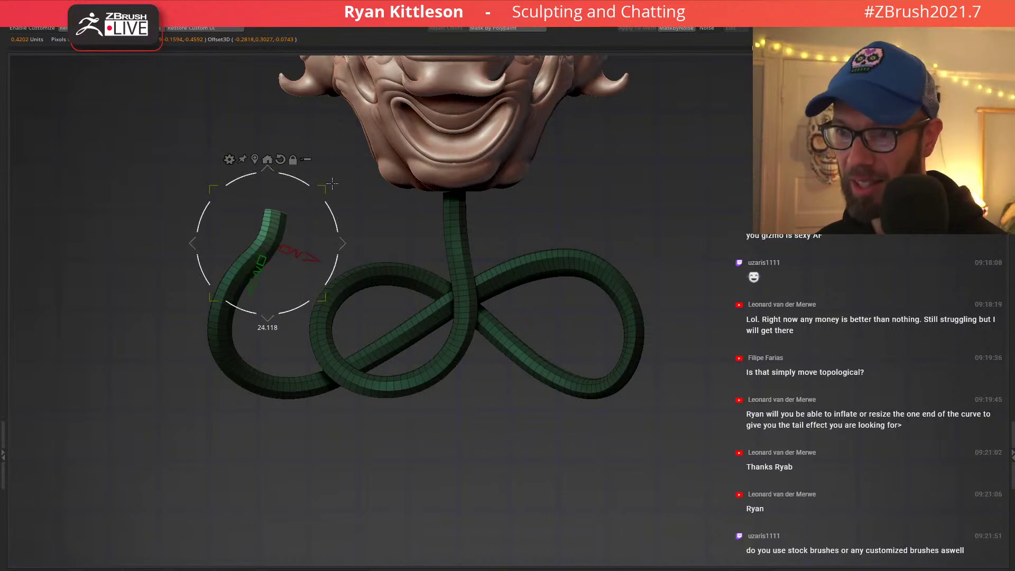
left_click_drag(323, 173, 370, 199)
key("q")
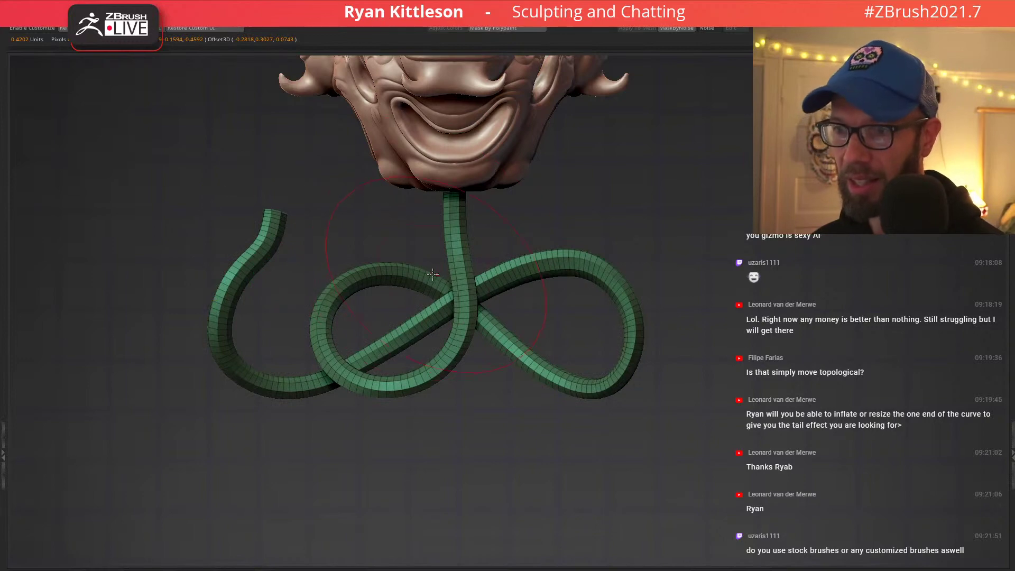
Push the rear arc near the loop opposite the tail outward from below with the Move brush, rounding it into a fuller curve.
right_click_drag(386, 266, 410, 278)
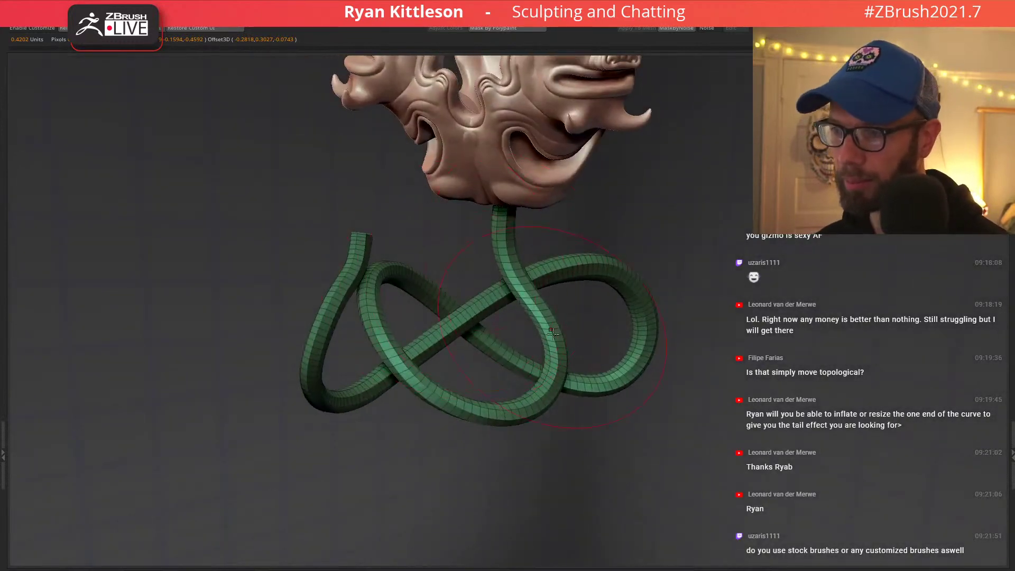
right_click_drag(574, 344, 635, 312, "ctrl")
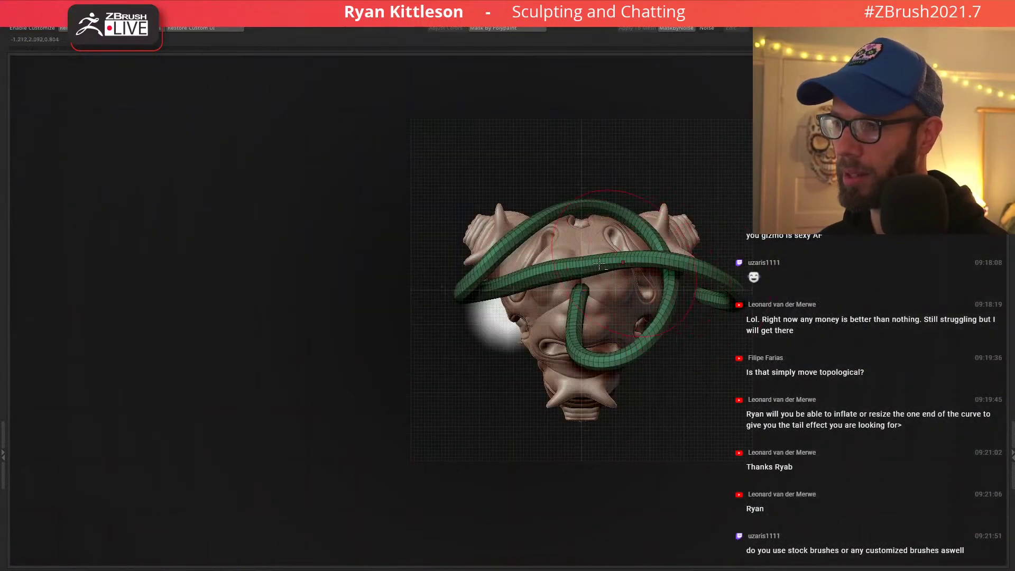
right_click_drag(599, 263, 490, 304, "alt")
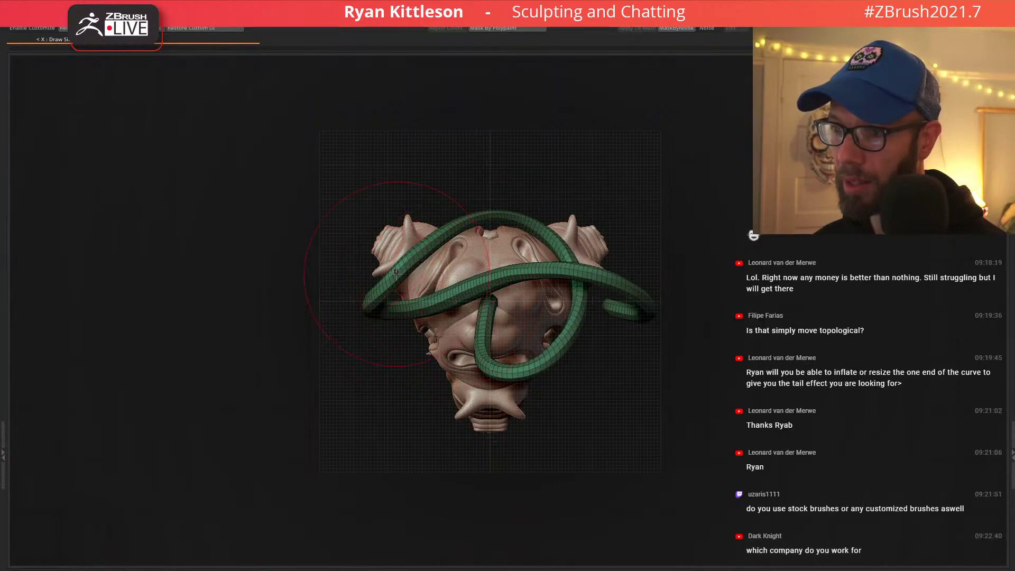
left_click_drag(396, 273, 390, 274)
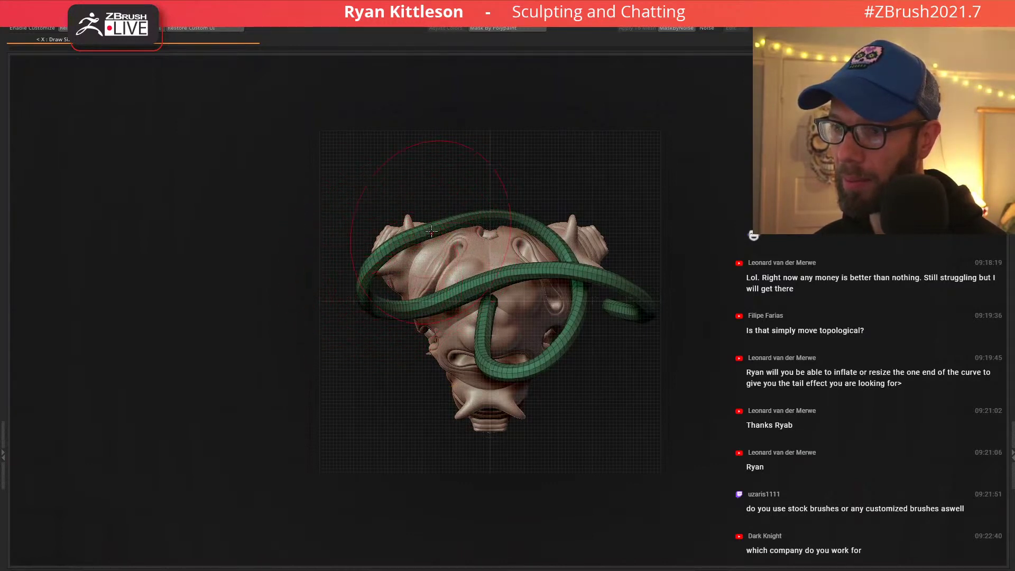
left_click_drag(432, 231, 391, 242)
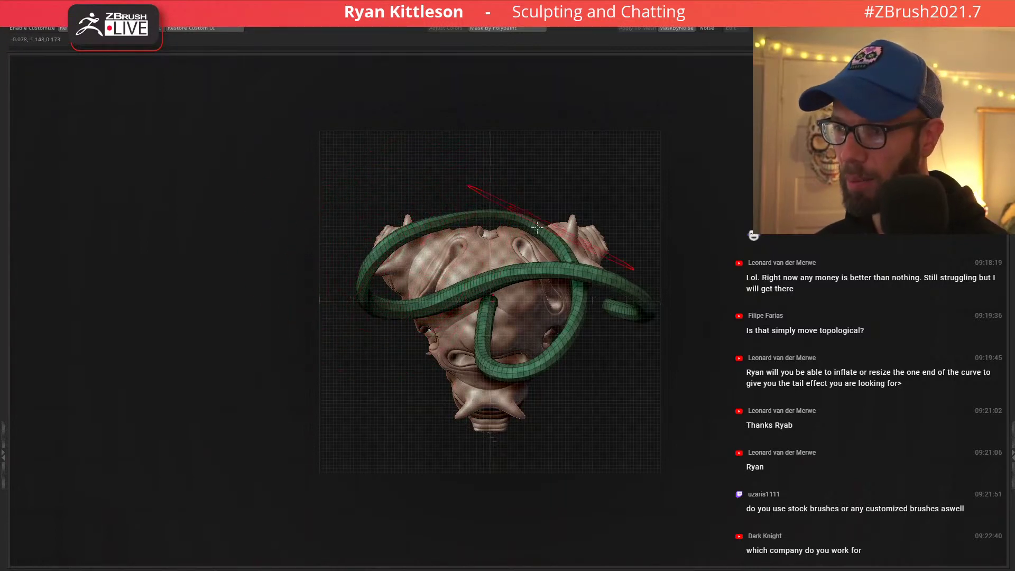
Resize the Move brush and even out the rear arc and the long strand crossing beneath the head with small strokes from below.
right_click_drag(508, 227, 421, 293, "ctrl")
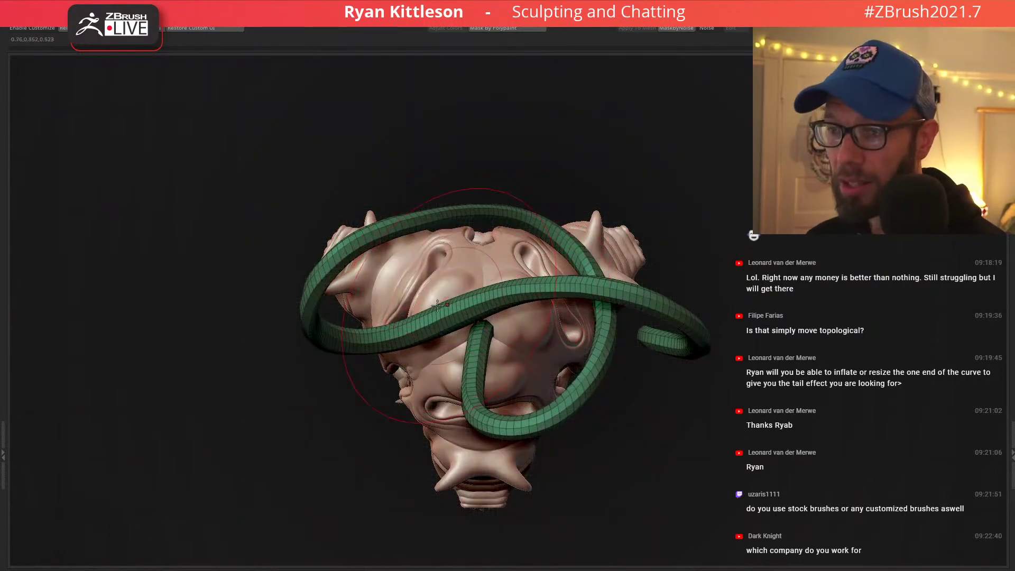
key("f")
key("s")
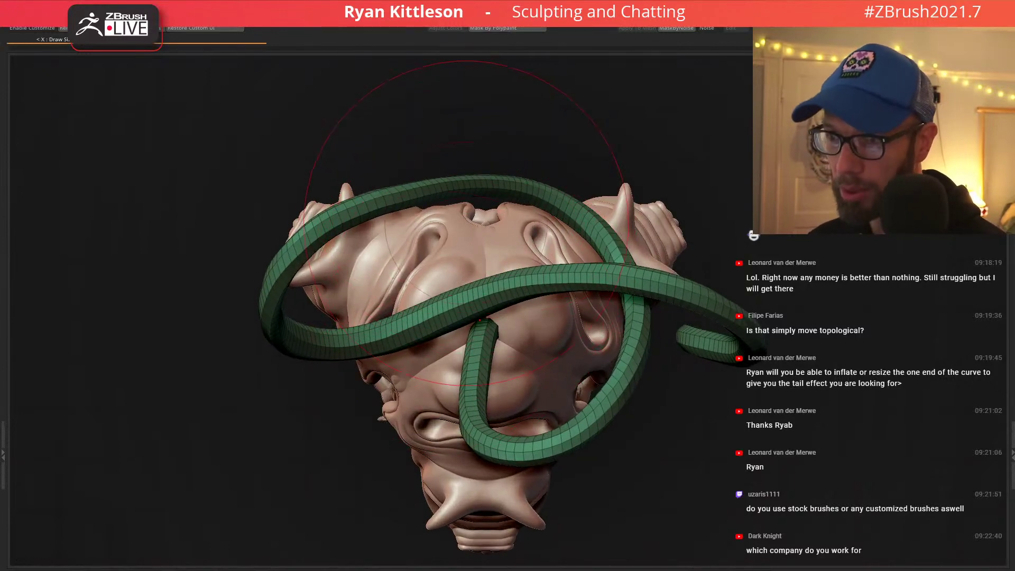
left_click_drag(405, 197, 406, 190)
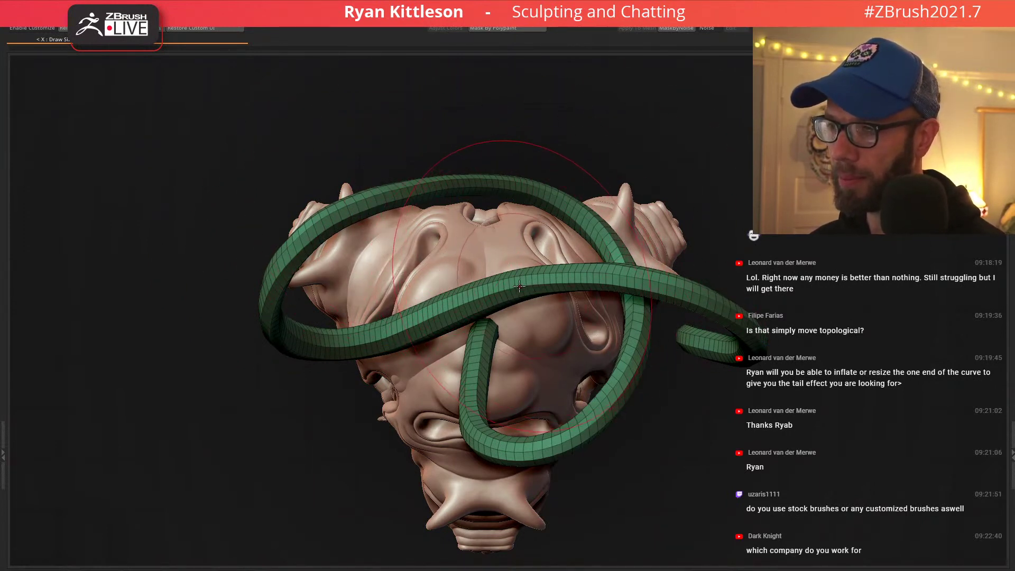
left_click_drag(519, 288, 517, 282)
left_click_drag(460, 303, 460, 300)
left_click_drag(411, 335, 413, 330)
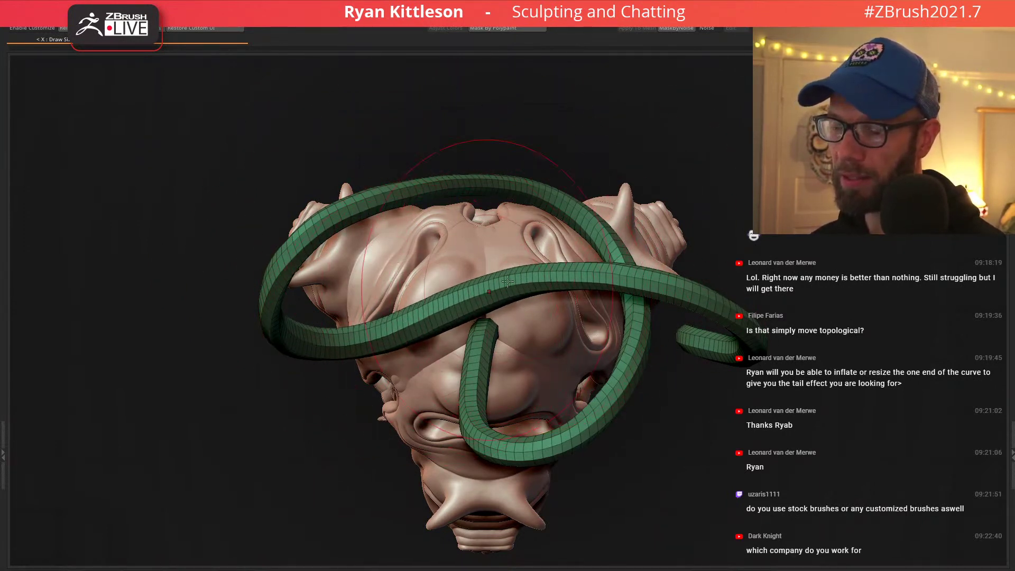
left_click_drag(591, 279, 593, 271)
left_click_drag(659, 287, 660, 284)
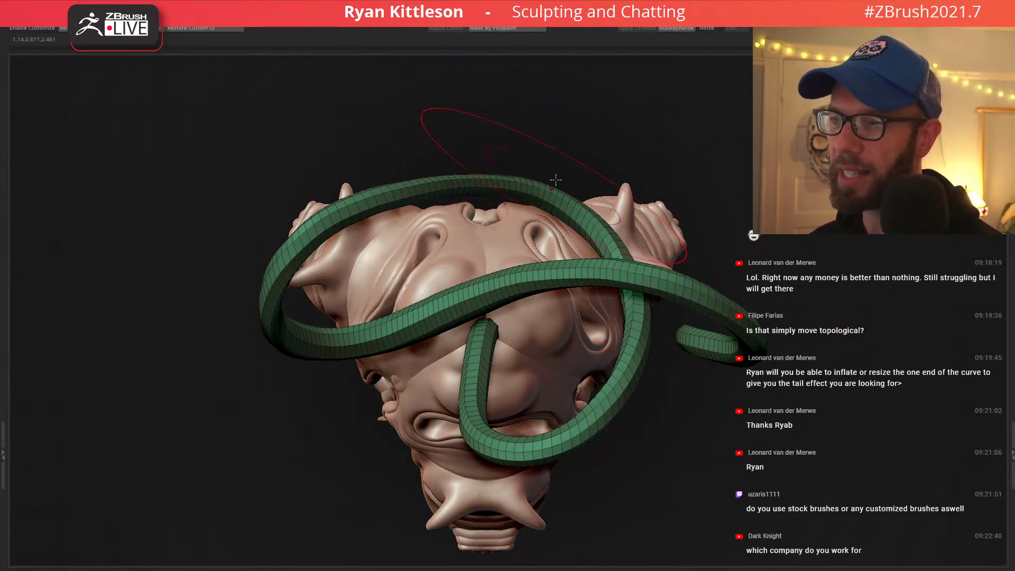
Nudge the bottom corner of the loop opposite the tail inward from the front, and its outer side outward from below, with the Move brush.
mouse_move(457, 132)
left_mouse_down()
mouse_move(462, 256)
mouse_move(320, 189)
left_mouse_up()
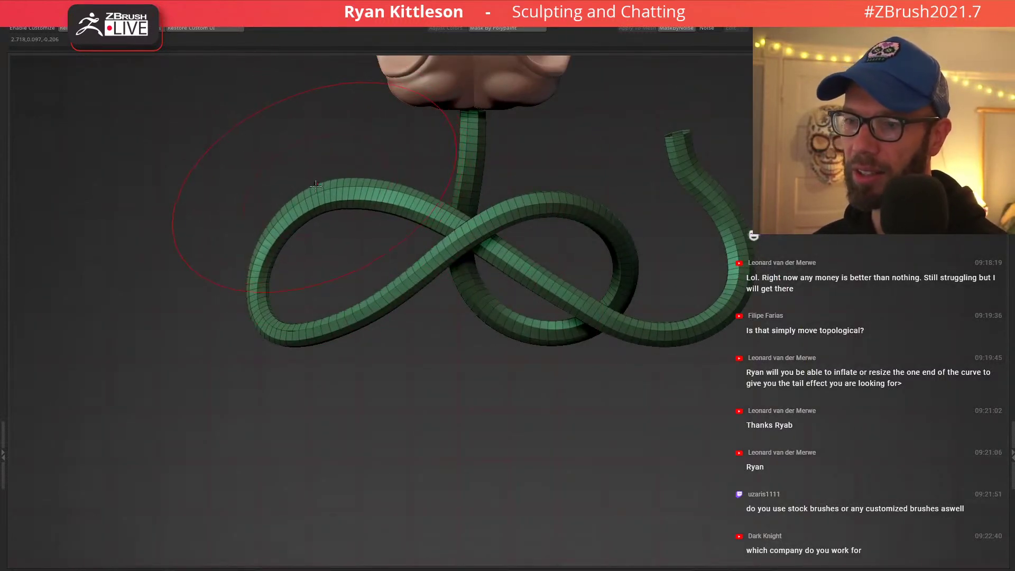
left_click_drag(412, 238, 676, 306)
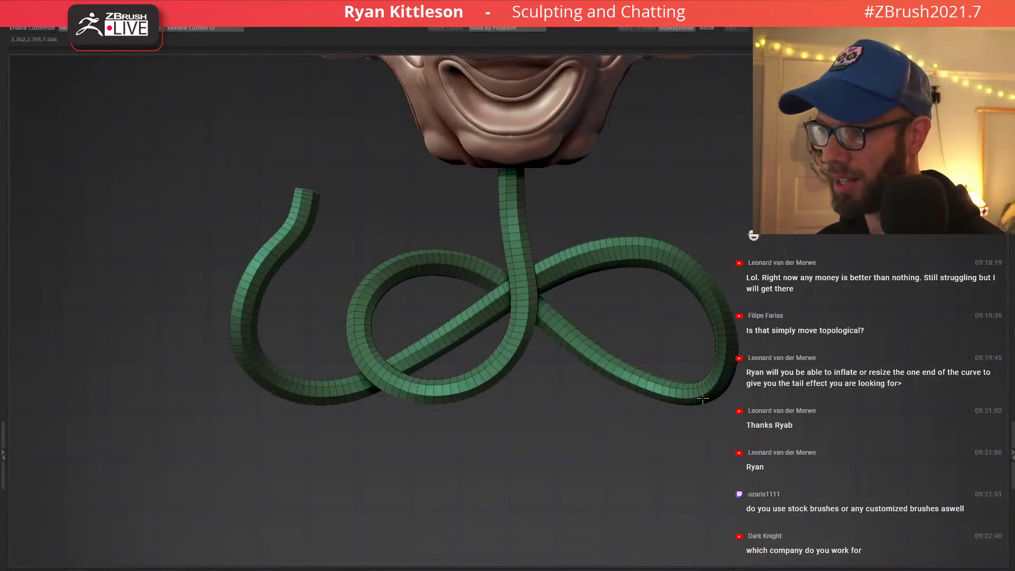
mouse_move(703, 399)
left_mouse_down()
mouse_move(632, 379)
mouse_move(679, 389)
left_mouse_up()
mouse_move(728, 337)
left_mouse_down()
mouse_move(591, 211)
mouse_move(595, 222)
left_mouse_up()
key("s")
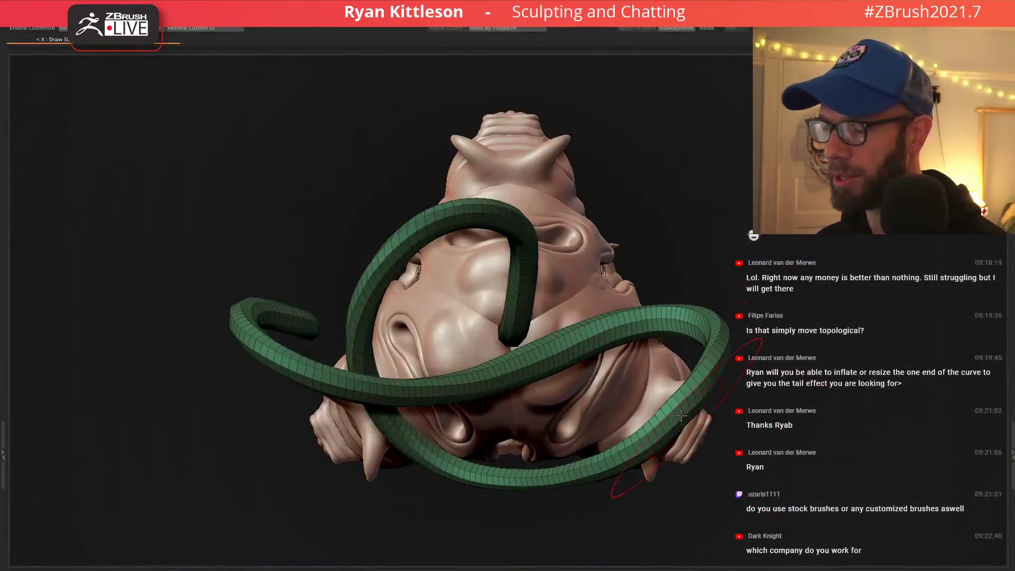
left_click_drag(674, 410, 685, 407)
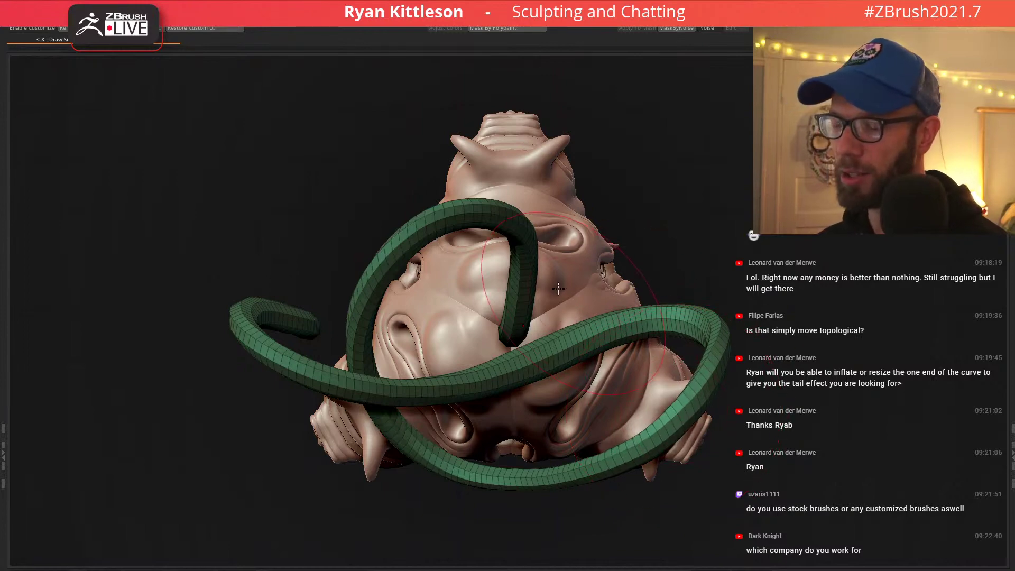
Isolate the snake body in a flat white material without the wireframe and examine its silhouette from several sides.
right_click_drag(549, 286, 540, 348)
right_click_drag(442, 224, 493, 317)
right_click_drag(561, 317, 524, 307)
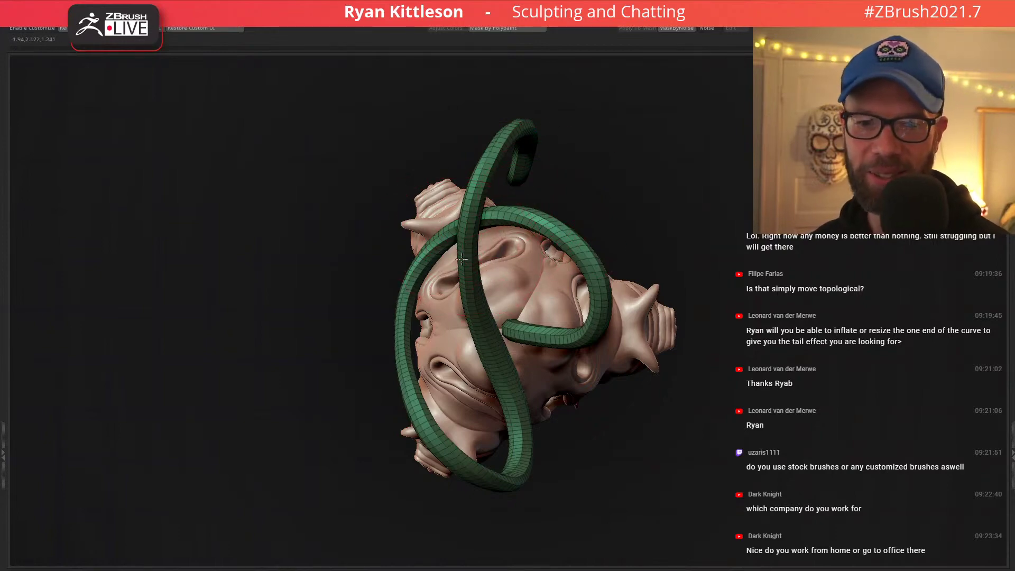
right_click_drag(461, 259, 519, 263)
mouse_move(532, 259)
left_mouse_down()
mouse_move(464, 256)
mouse_move(668, 555)
left_mouse_up()
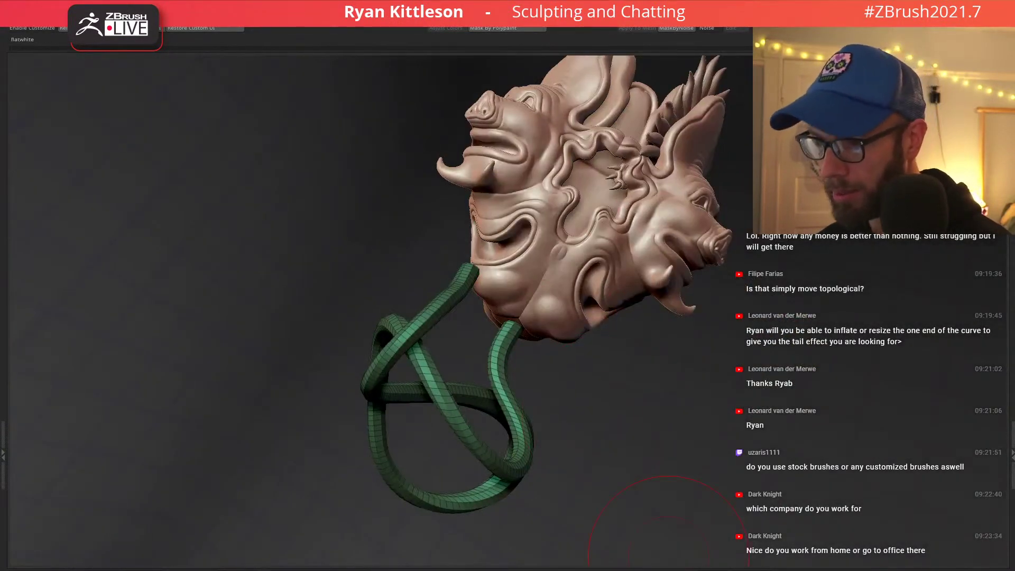
left_click(668, 558)
key("shift+f")
key("alt+s")
left_click_drag(576, 333, 578, 176)
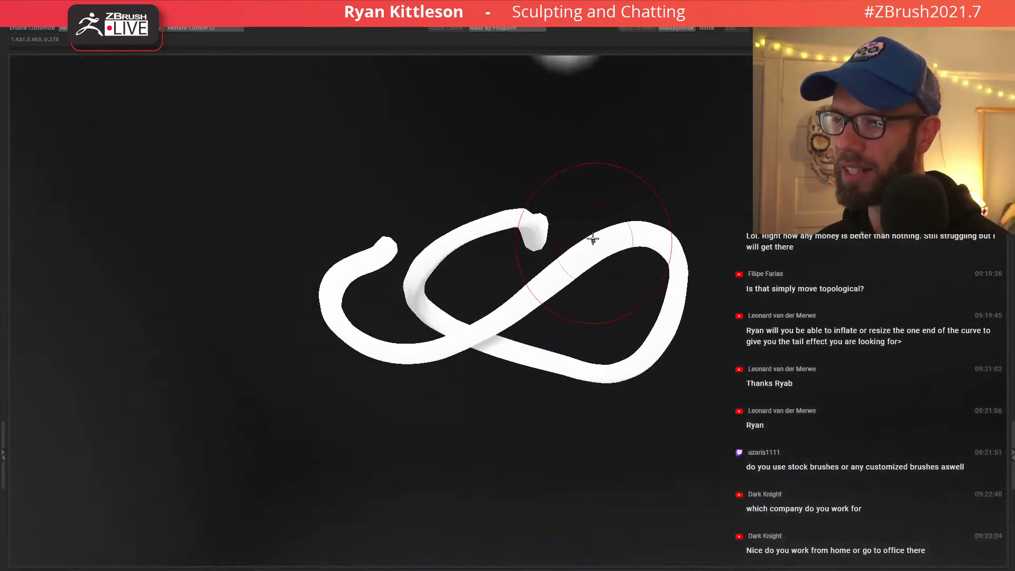
left_click_drag(593, 239, 555, 245)
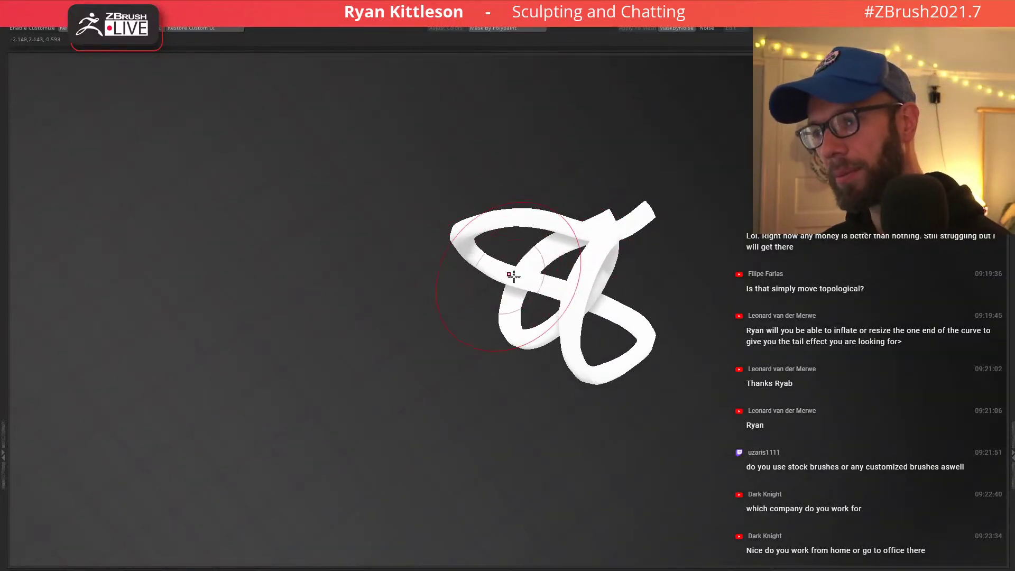
left_click_drag(470, 242, 459, 219)
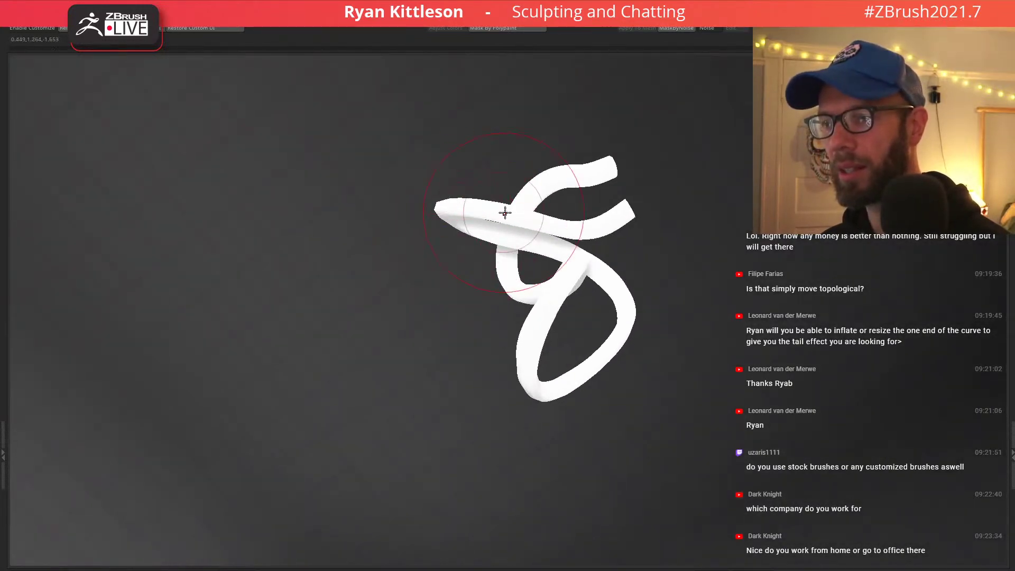
mouse_move(508, 241)
left_mouse_down()
mouse_move(585, 244)
mouse_move(560, 285)
mouse_move(553, 209)
mouse_move(528, 265)
mouse_move(458, 272)
mouse_move(607, 276)
mouse_move(503, 264)
left_mouse_up()
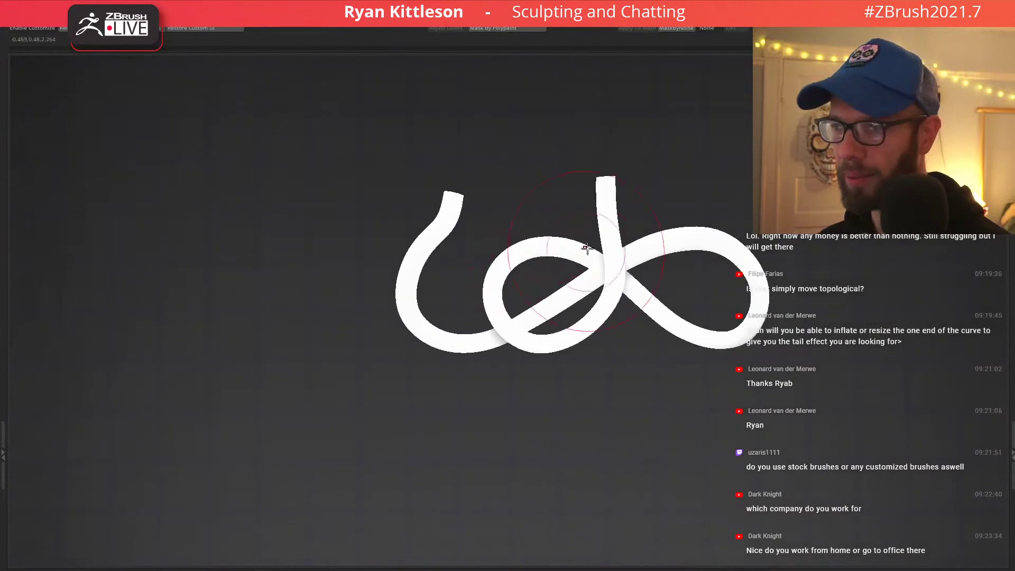
Bring the head back into view with a shaded light gray material and frame the whole model from the front.
key("ctrl+z")
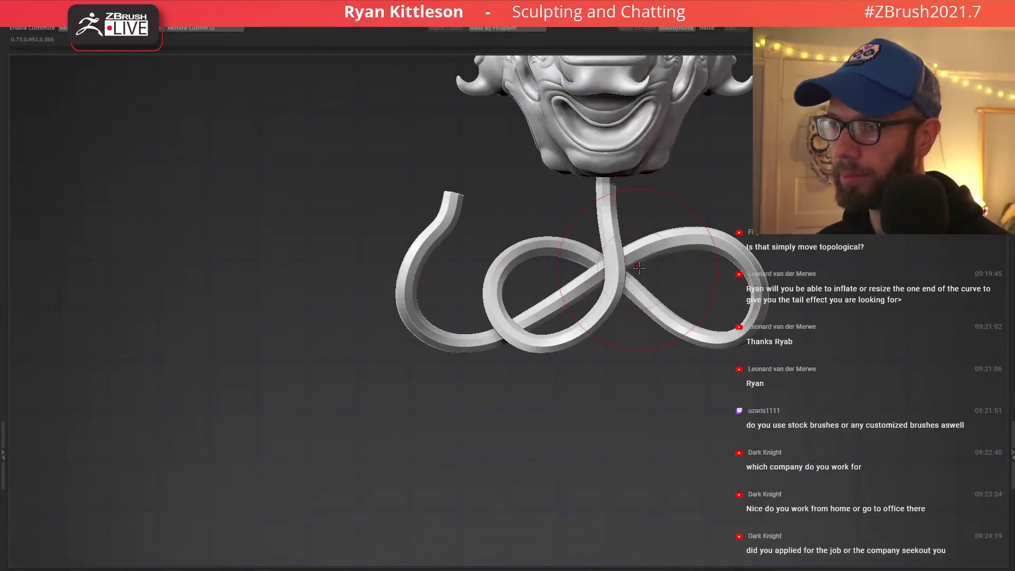
left_click_drag(492, 388, 382, 563, "alt")
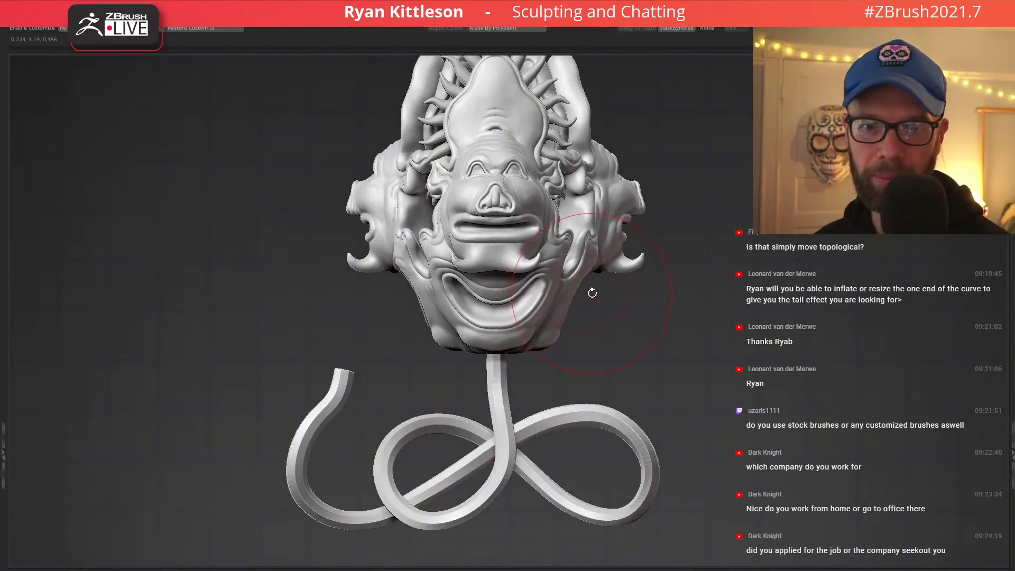
left_click_drag(603, 308, 596, 298)
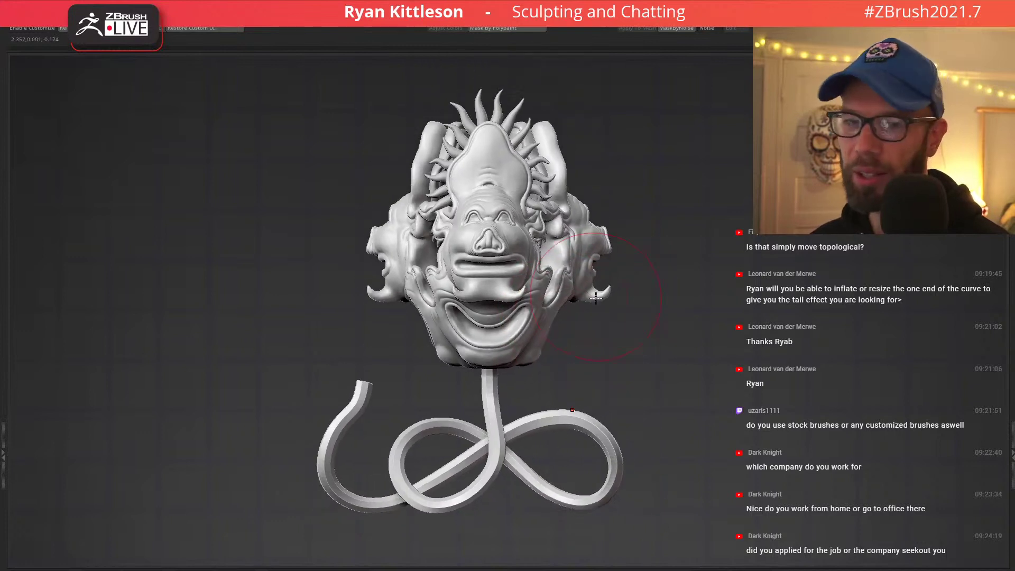
Subdivide the snake body, drop it back to a lower subdivision level, and isolate it from the head.
left_click_drag(537, 336, 561, 291, "alt")
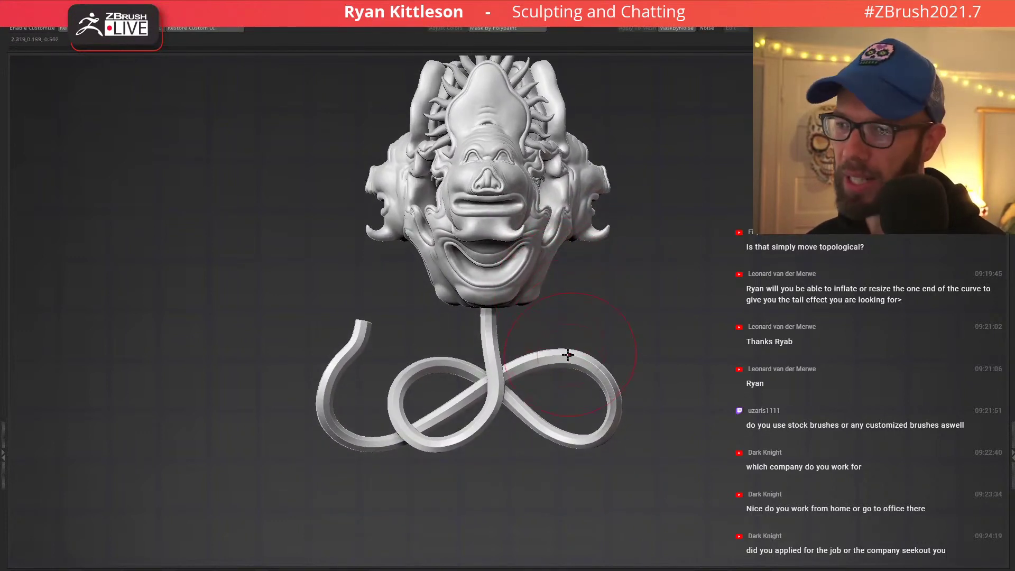
key("ctrl+d")
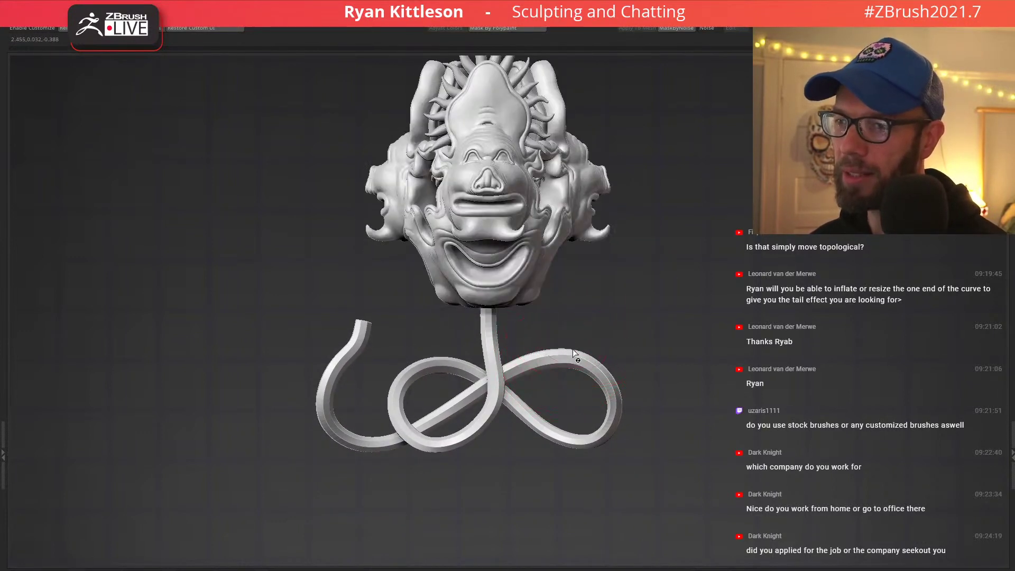
key("ctrl+d")
key("shift+d")
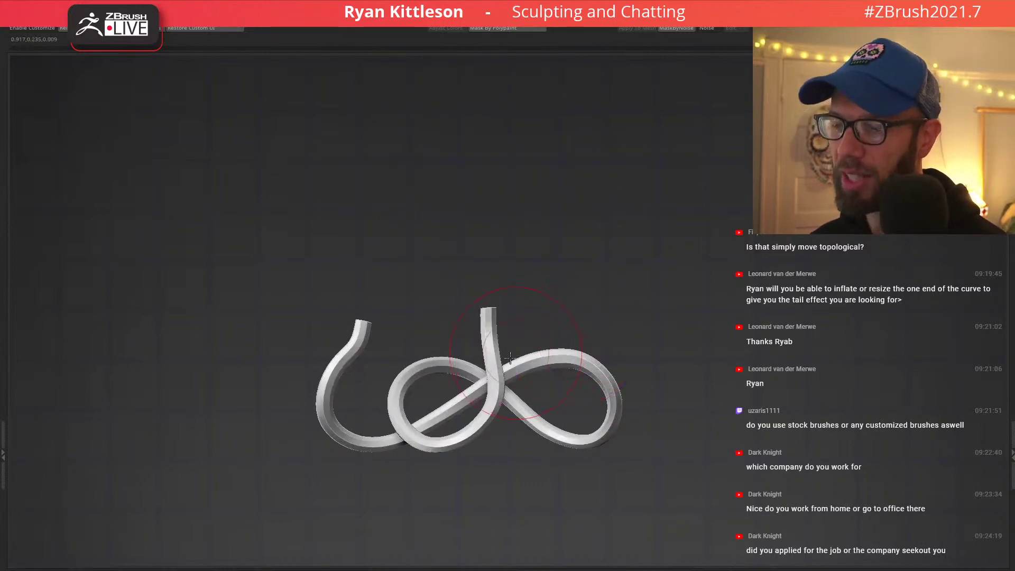
mouse_move(510, 358)
right_mouse_down()
mouse_move(560, 333)
mouse_move(537, 331)
mouse_move(537, 309)
mouse_move(499, 284)
mouse_move(453, 315)
right_mouse_up()
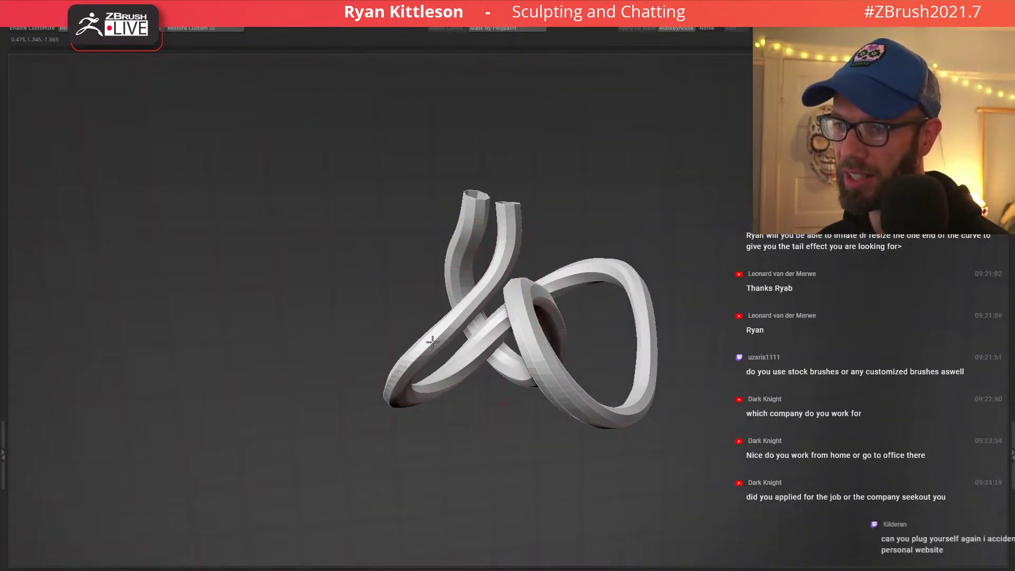
Resize the Move brush and nudge the upper corner and outer side of the body's rear arc from the tail side.
right_click_drag(487, 307, 471, 330)
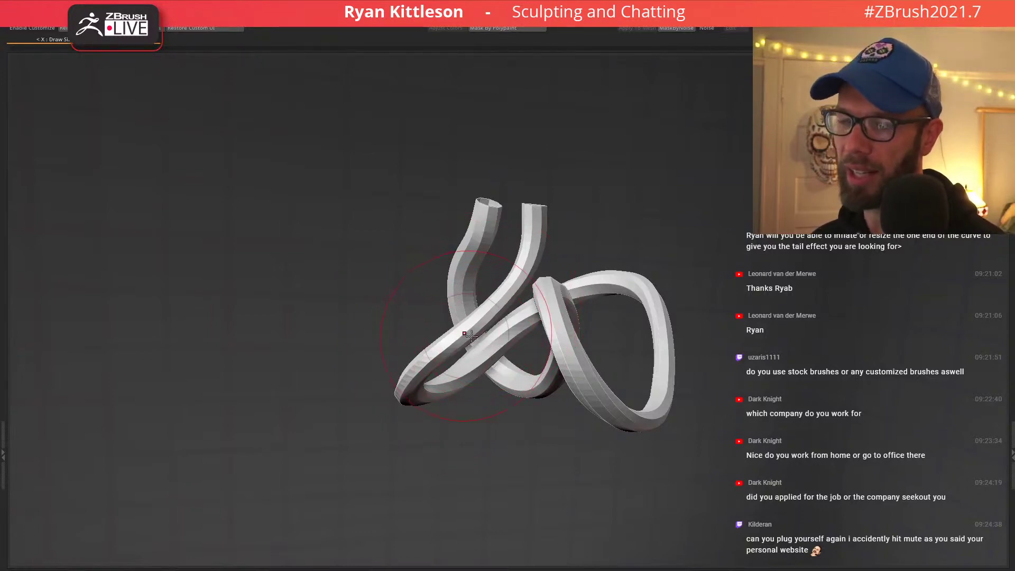
right_click_drag(500, 308, 504, 320)
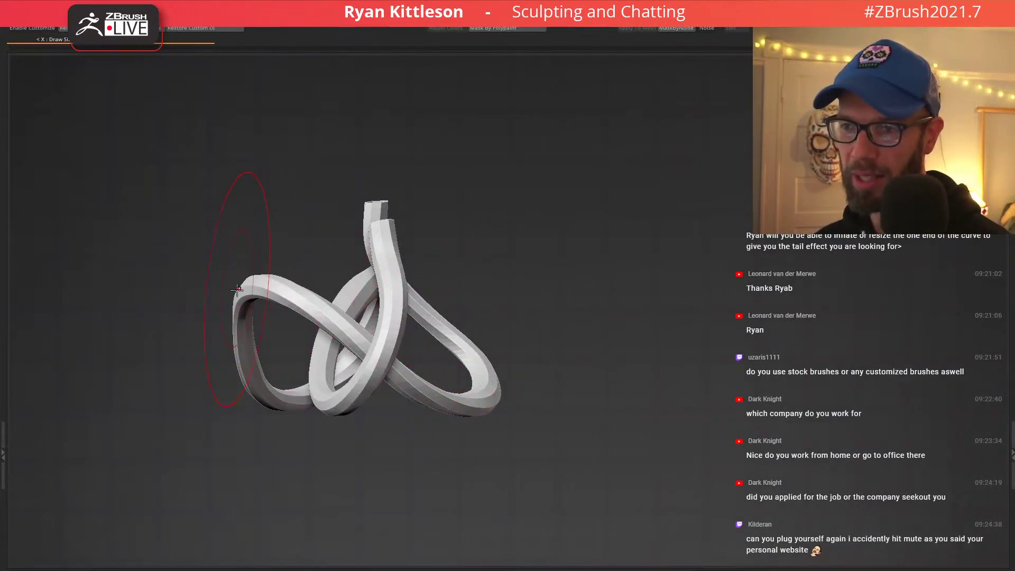
mouse_move(237, 290)
right_mouse_down()
mouse_move(247, 291)
mouse_move(249, 219)
mouse_move(259, 307)
mouse_move(242, 291)
right_mouse_up()
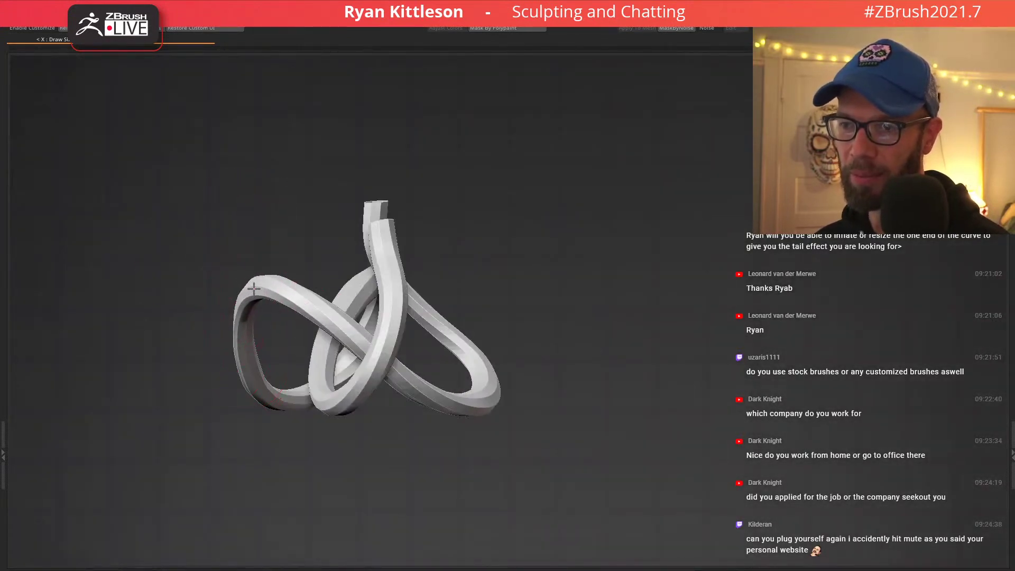
left_click_drag(247, 292, 244, 294)
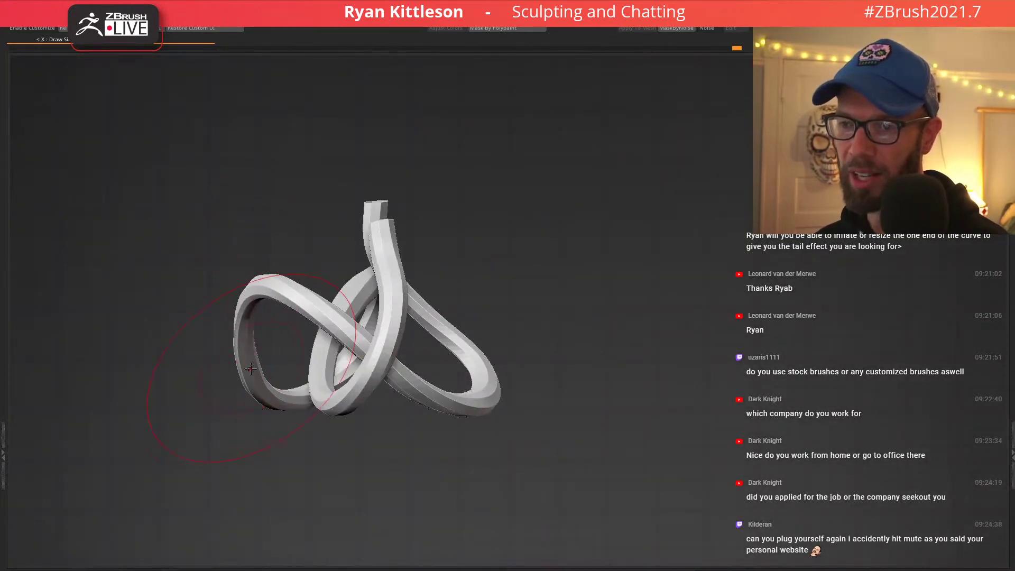
left_click_drag(247, 367, 242, 368)
right_click_drag(285, 339, 310, 288)
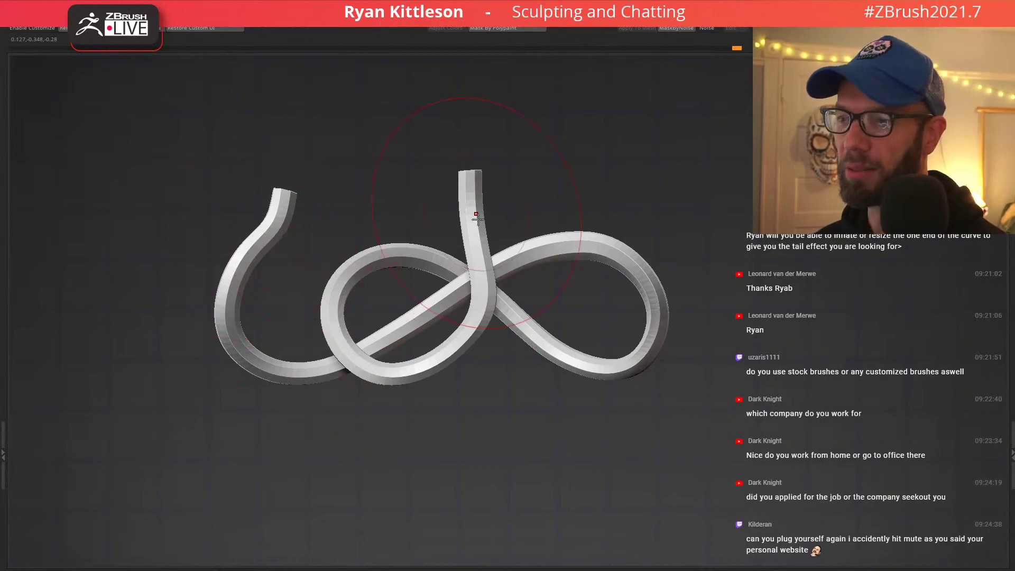
Even out the outer side of the loop opposite the tail from above with small Move brush strokes.
right_click_drag(446, 204, 497, 308)
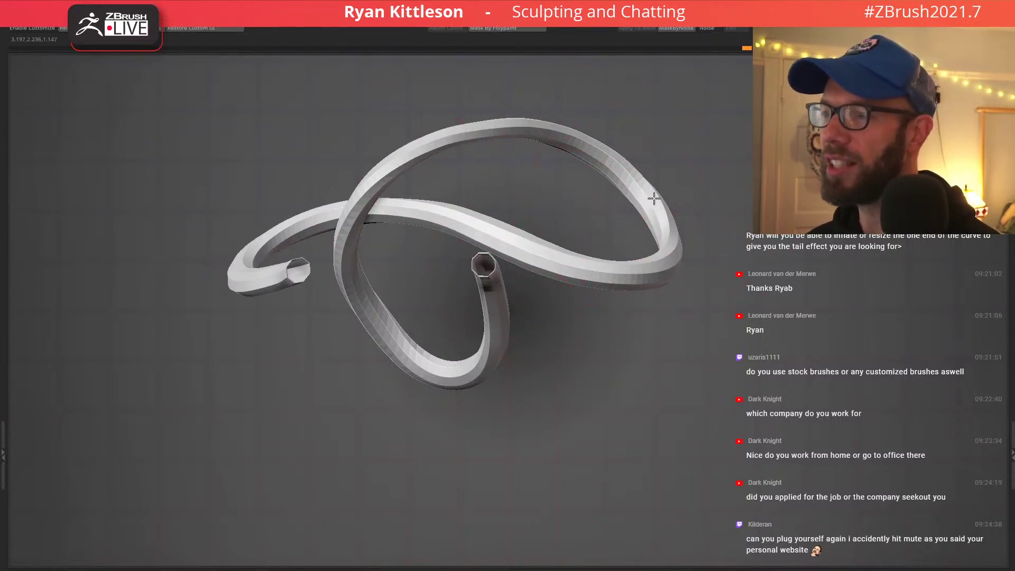
left_click_drag(655, 199, 654, 198)
left_click_drag(663, 270, 661, 271)
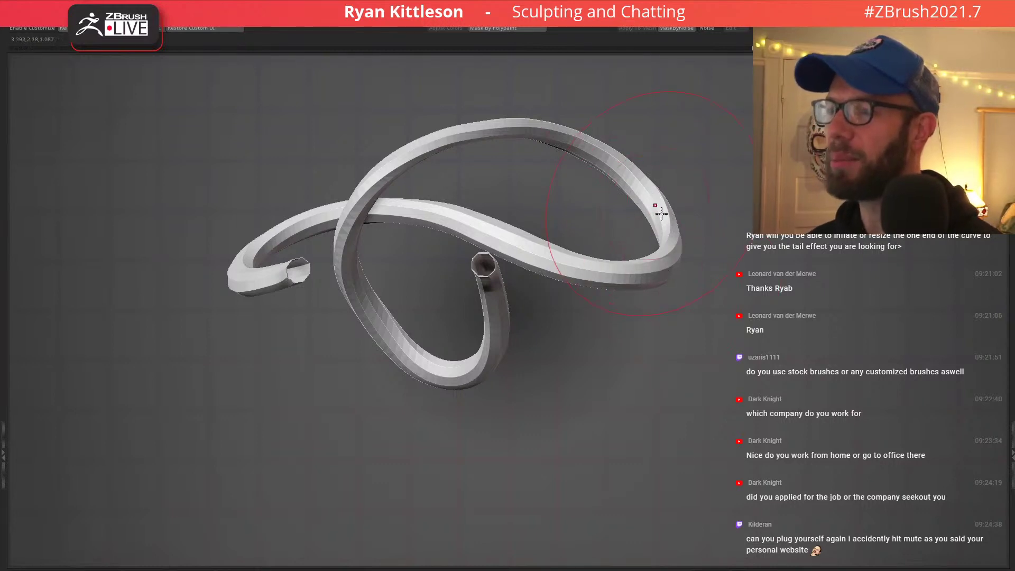
left_click_drag(635, 188, 641, 187)
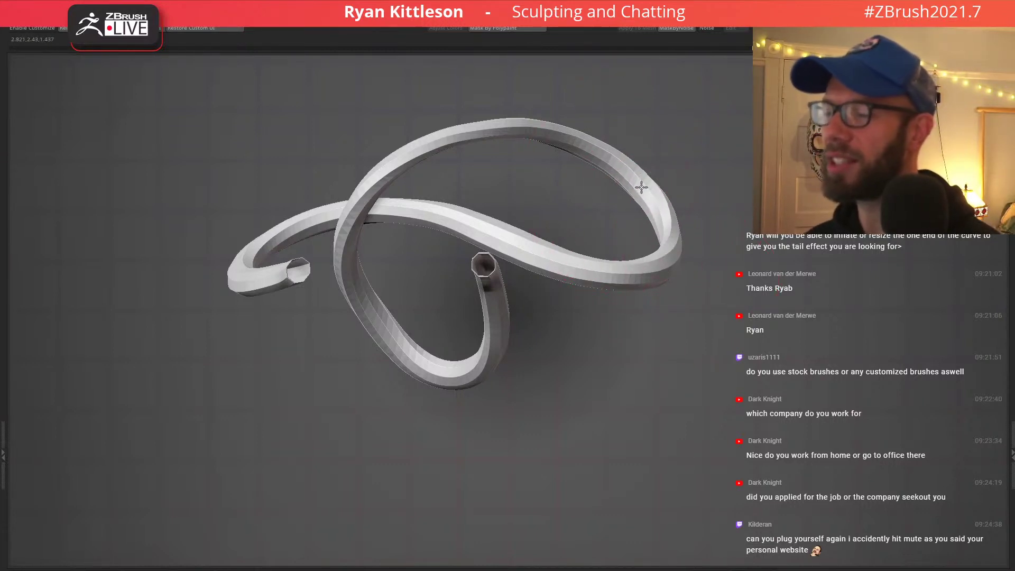
Smooth the top of the rear arc from below with the Move brush and touch up its curve from above.
left_click_drag(562, 365, 564, 341)
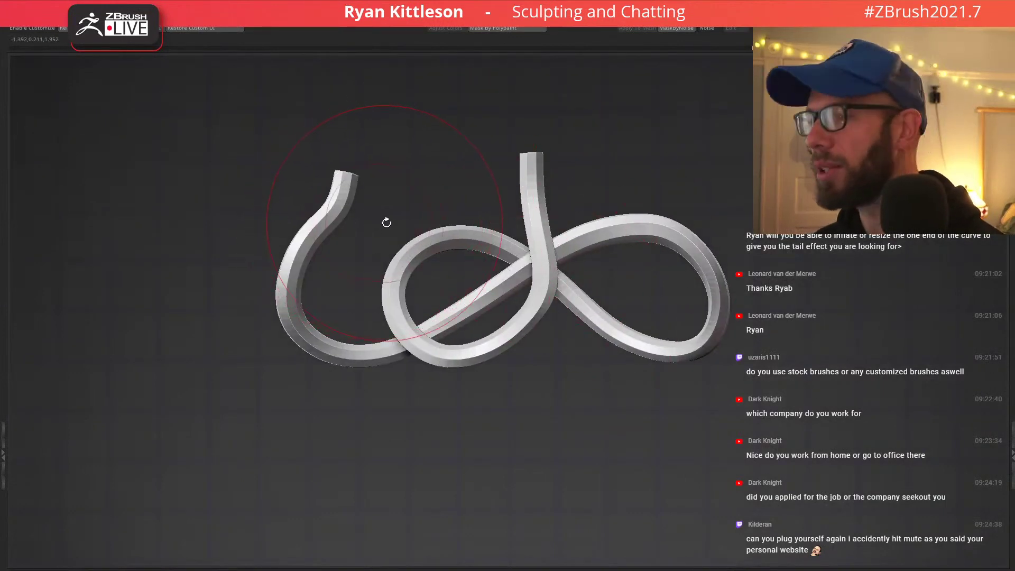
left_click_drag(405, 255, 598, 276)
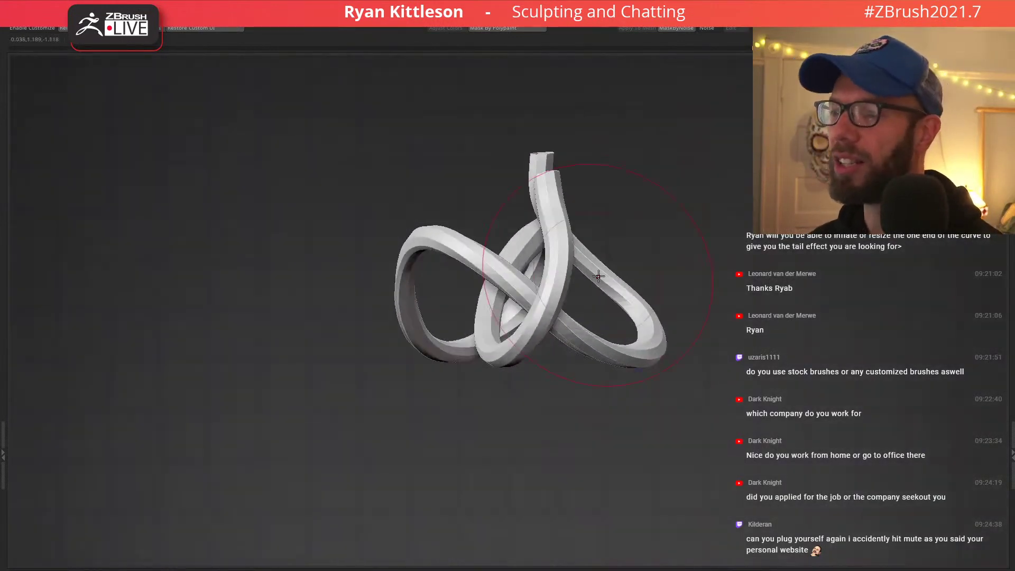
mouse_move(494, 312)
left_mouse_down()
mouse_move(532, 264)
mouse_move(479, 322)
mouse_move(467, 179)
mouse_move(388, 270)
left_mouse_up()
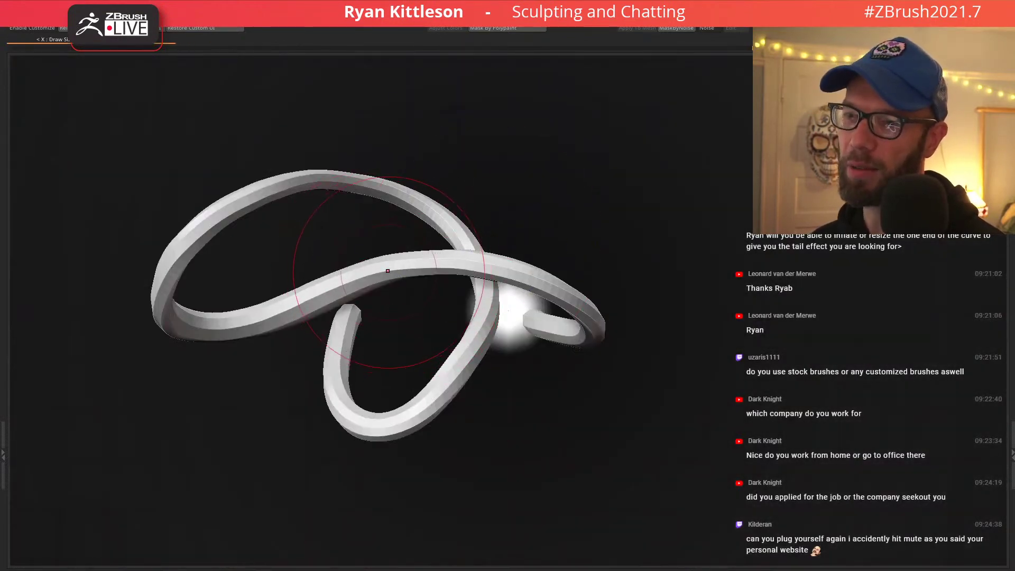
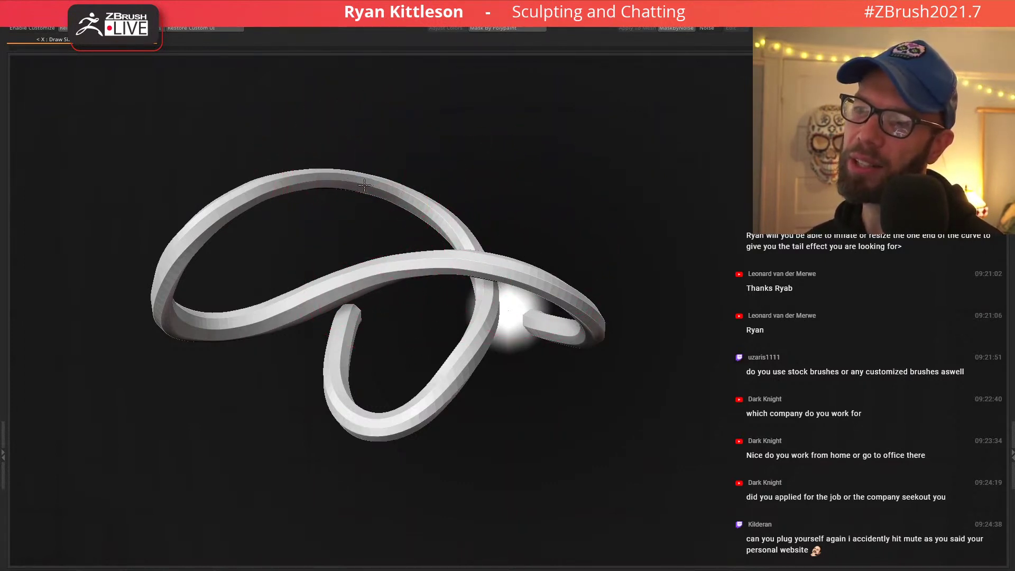
left_click_drag(394, 219, 439, 244)
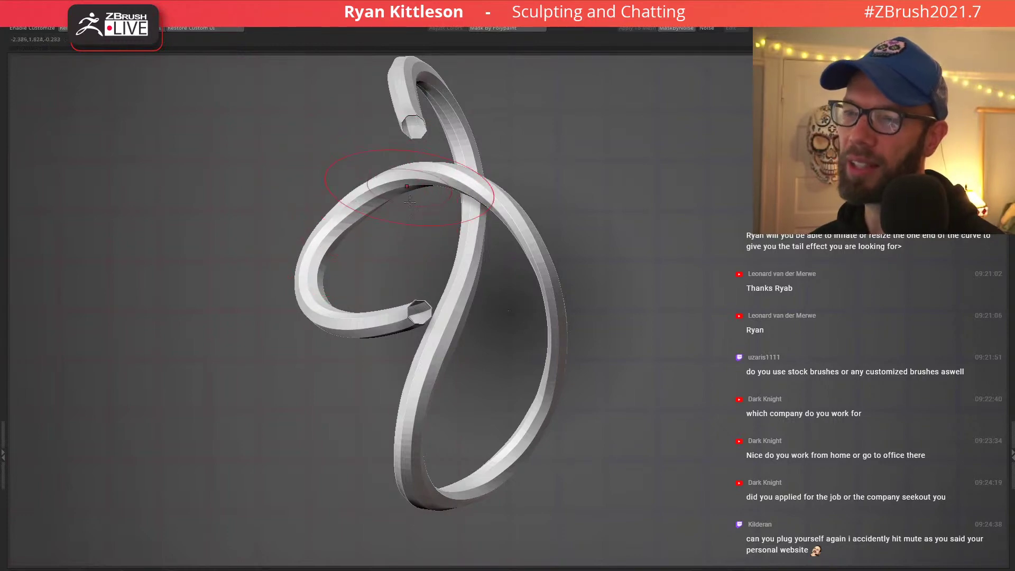
mouse_move(504, 337)
left_mouse_down()
mouse_move(487, 278)
mouse_move(500, 252)
mouse_move(505, 333)
left_mouse_up()
Close in on the tail and ease the bend below its tip with a resized Move brush.
right_click_drag(506, 334, 497, 240, "alt")
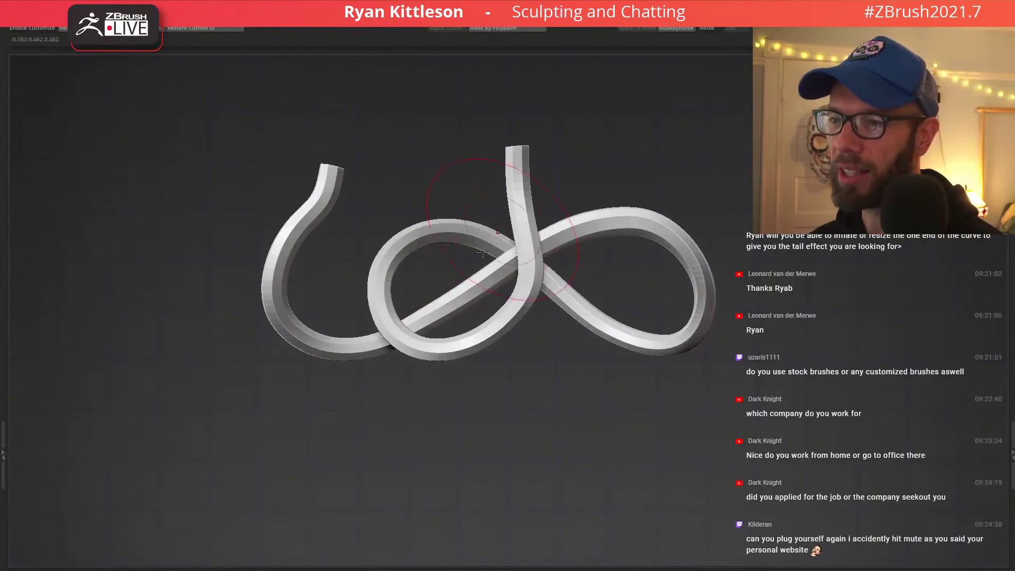
right_click_drag(382, 222, 489, 239, "ctrl")
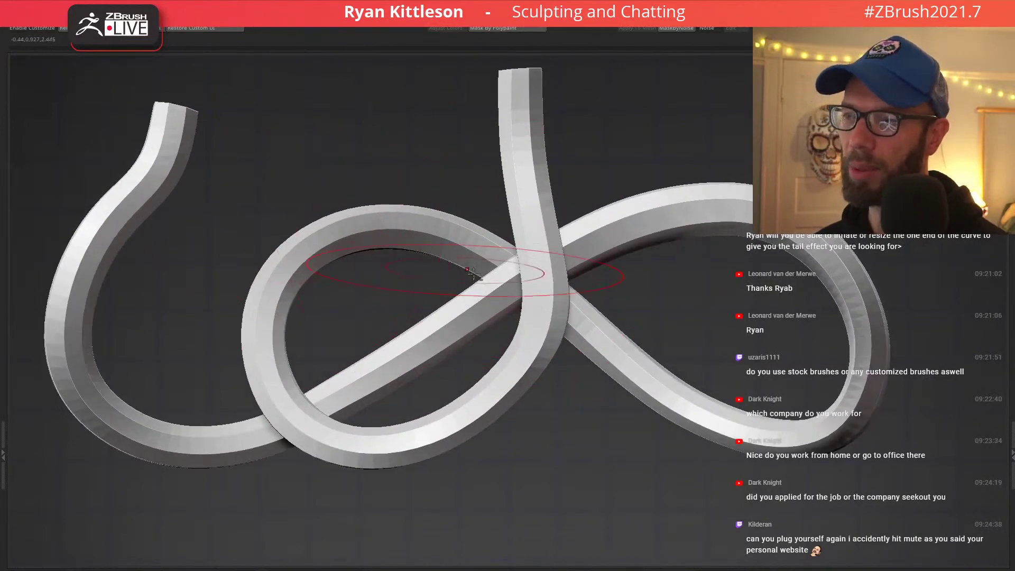
right_click_drag(439, 270, 399, 276, "ctrl")
right_click_drag(316, 244, 436, 231, "alt")
mouse_move(345, 190)
right_mouse_down()
mouse_move(407, 195)
mouse_move(367, 185)
mouse_move(370, 169)
right_mouse_up()
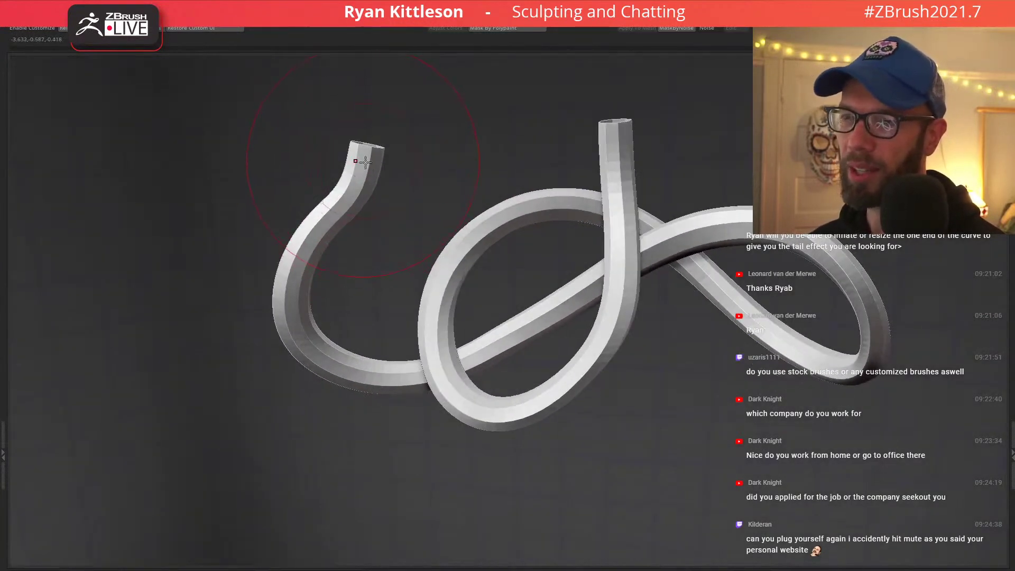
key("w")
key("q")
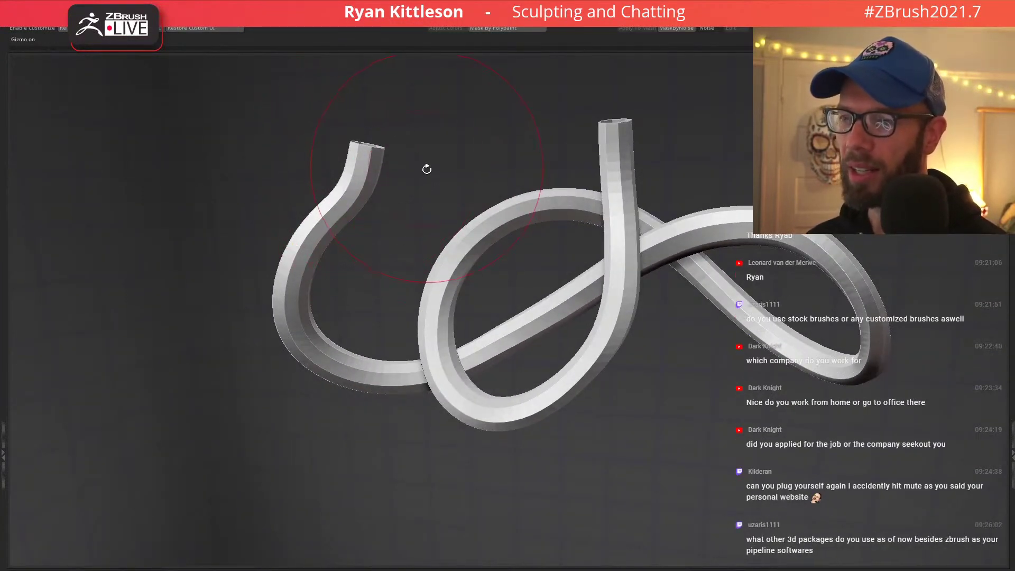
right_click_drag(427, 169, 426, 203)
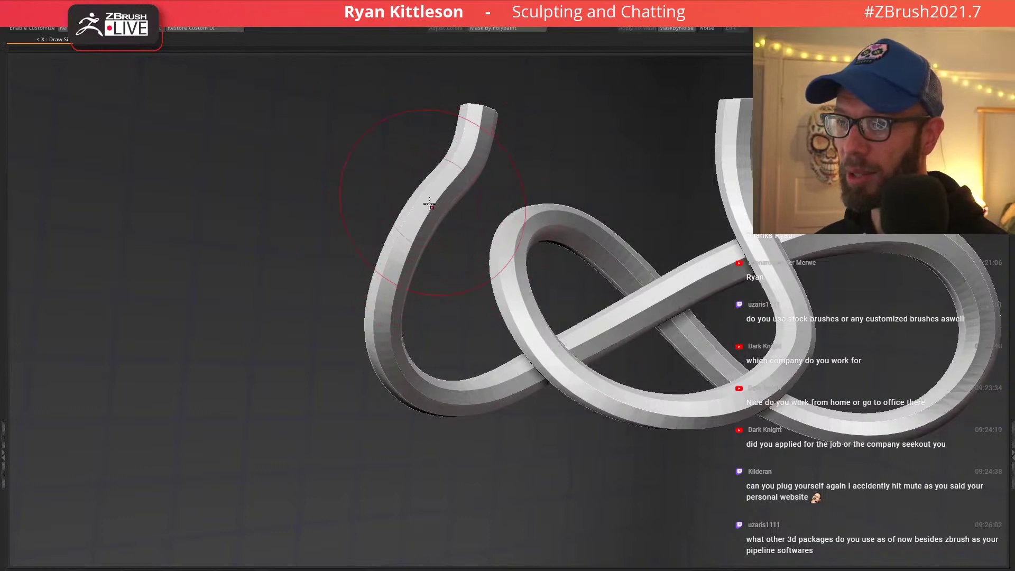
right_click_drag(430, 204, 452, 198)
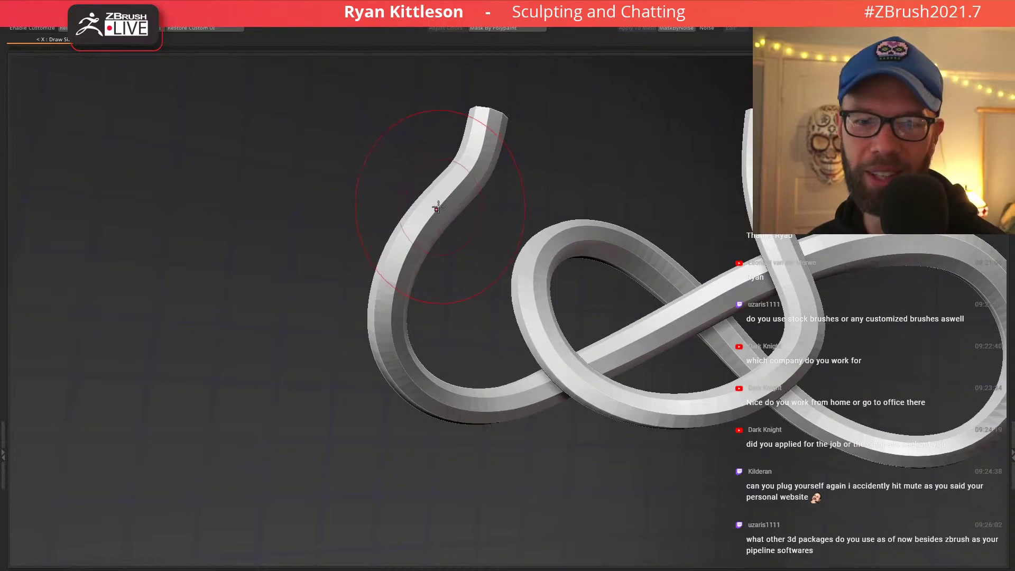
mouse_move(448, 200)
right_mouse_down()
mouse_move(469, 206)
mouse_move(425, 199)
mouse_move(462, 210)
right_mouse_up()
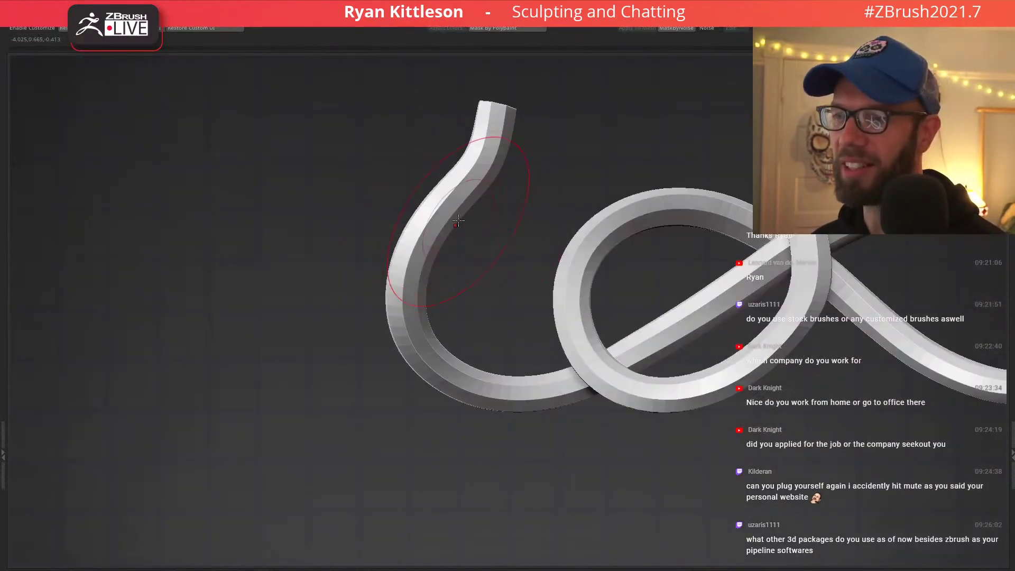
key("[")
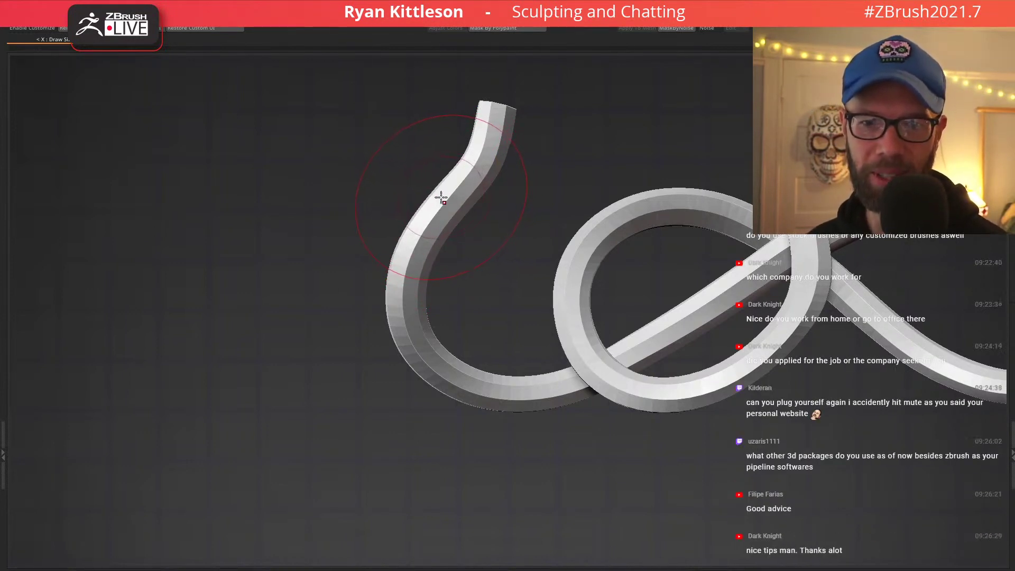
Examine the tail bend and the coils from the side and front, and bring the head back into view.
right_click_drag(446, 197, 458, 203)
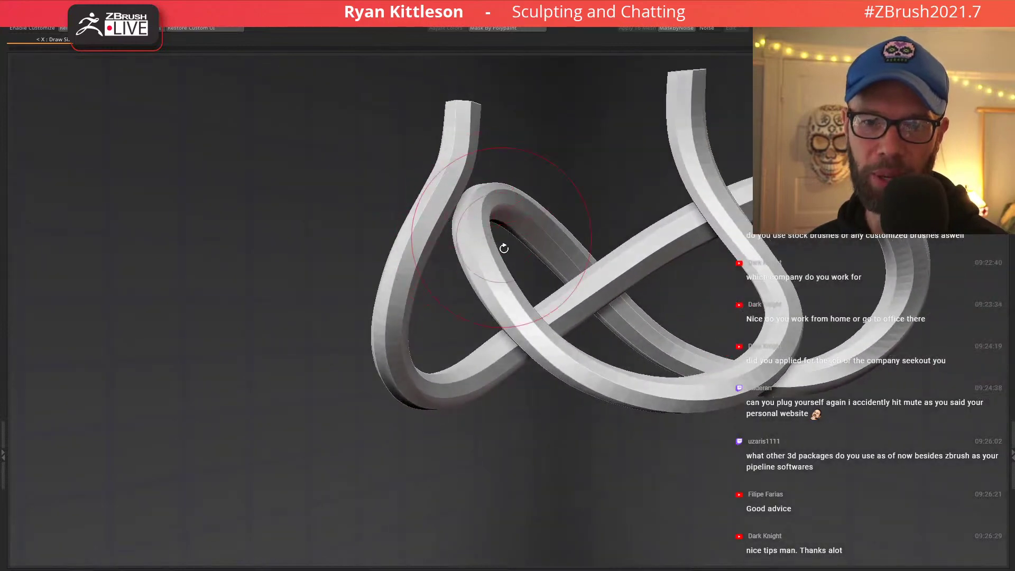
right_click_drag(504, 248, 433, 239)
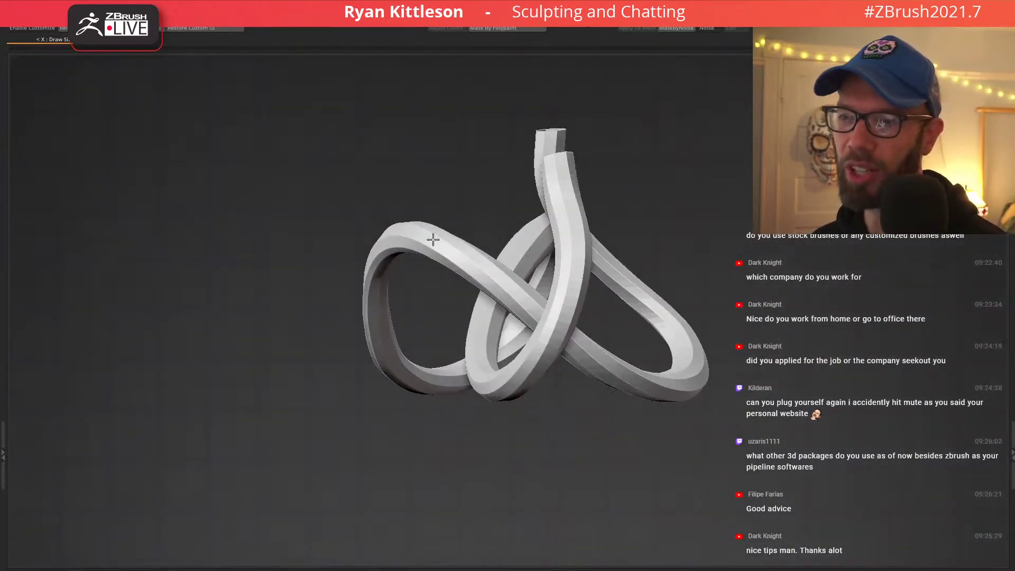
right_click_drag(543, 225, 487, 223)
mouse_move(239, 219)
right_mouse_down("ctrl")
mouse_move(248, 238)
mouse_move(308, 256)
mouse_move(288, 248)
right_mouse_up("ctrl")
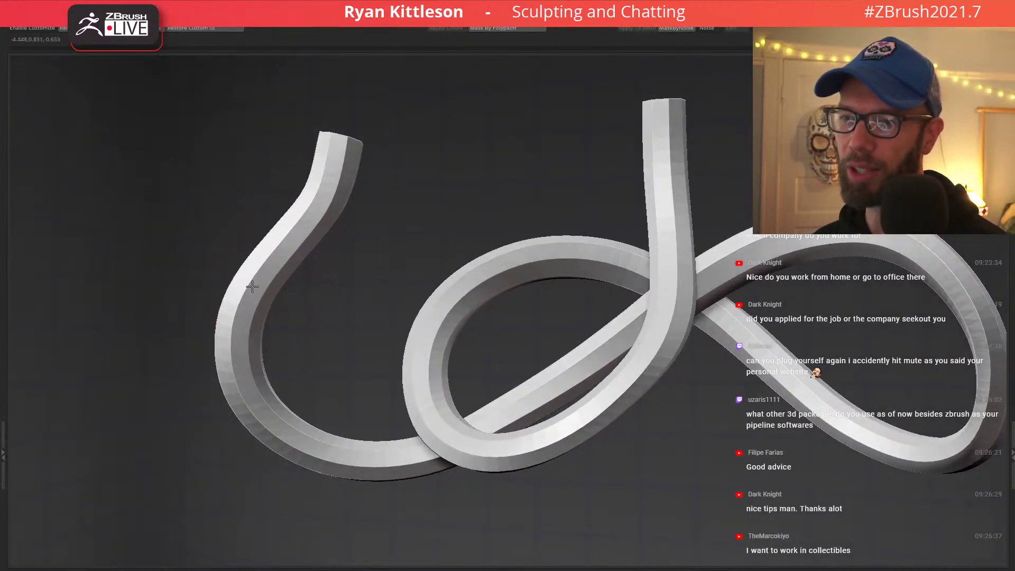
right_click_drag(280, 245, 363, 247)
mouse_move(437, 272)
right_mouse_down("ctrl")
mouse_move(460, 277)
mouse_move(410, 274)
mouse_move(562, 275)
mouse_move(557, 284)
mouse_move(474, 154)
mouse_move(520, 205)
mouse_move(479, 248)
mouse_move(390, 163)
mouse_move(404, 154)
mouse_move(401, 186)
mouse_move(345, 260)
mouse_move(481, 267)
mouse_move(487, 251)
mouse_move(487, 332)
right_mouse_up("ctrl")
right_click_drag(568, 318, 539, 368, "ctrl")
right_click_drag(582, 339, 577, 312, "ctrl")
Apply the Smooth All deformer to the whole snake body, adjusting its handle until the tube collapses to a thin curve.
key("w")
left_click(306, 206)
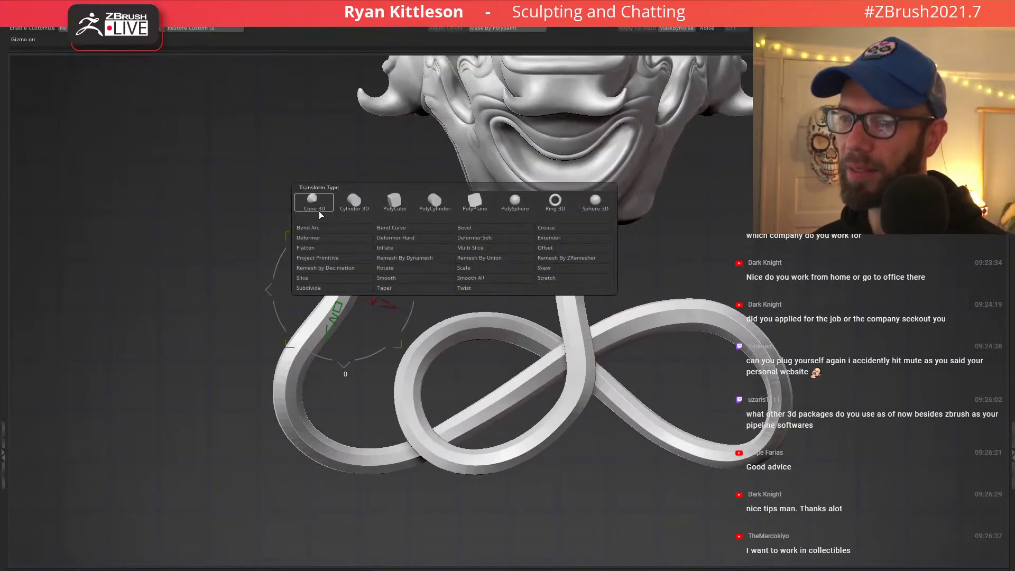
left_click(486, 280)
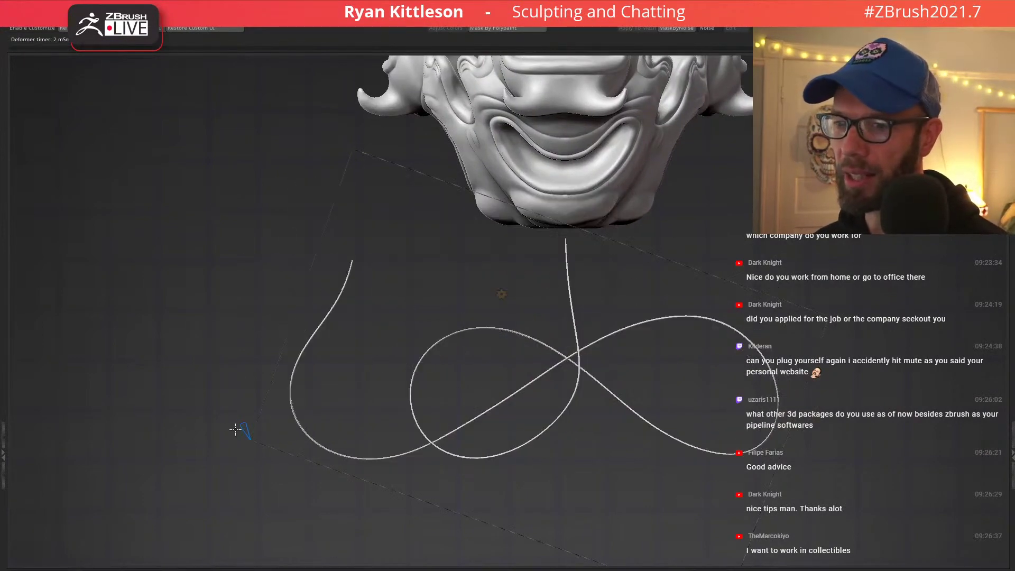
mouse_move(244, 424)
left_mouse_down()
mouse_move(249, 432)
mouse_move(248, 424)
left_mouse_up()
left_click_drag(248, 423, 249, 422)
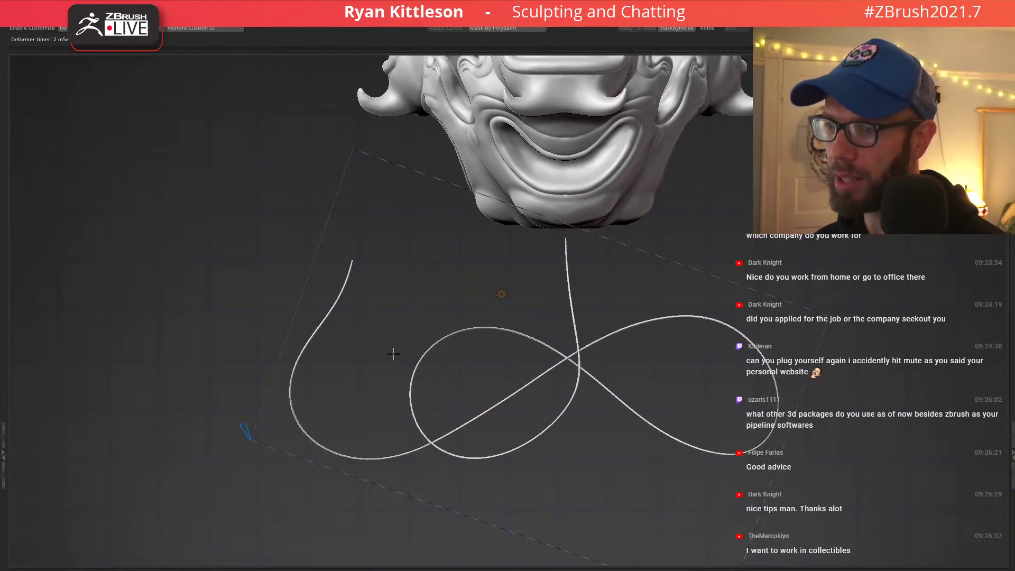
left_click(502, 294)
left_click(499, 297)
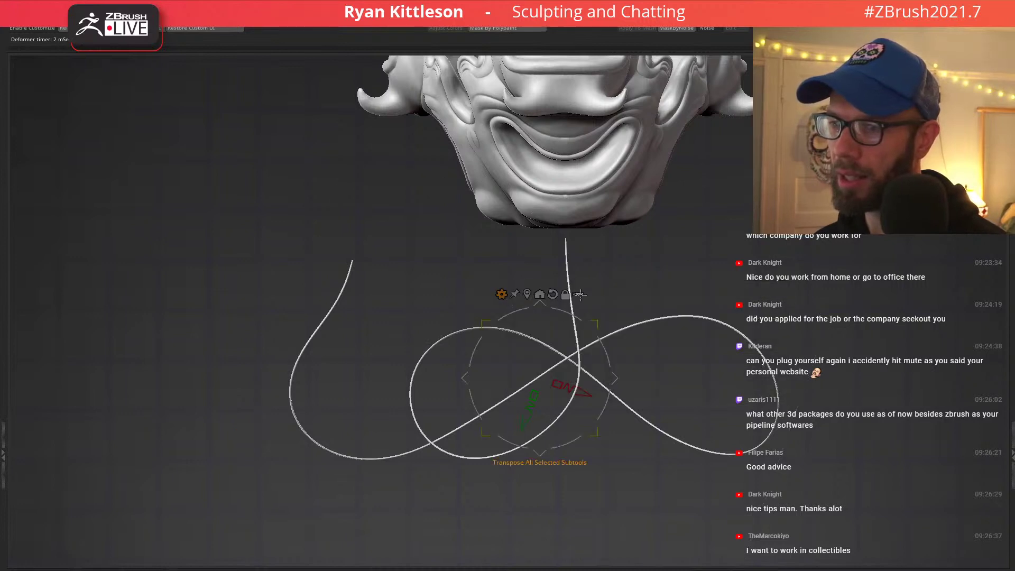
Restore the smoothed snake body's thickness, compare it with the reference painting in the image viewer, and return to Draw mode.
left_click_drag(598, 323, 695, 270, "ctrl")
mouse_move(741, 249)
right_mouse_down("ctrl")
mouse_move(627, 211)
mouse_move(594, 216)
right_mouse_up("ctrl")
key("alt+Tab")
mouse_move(652, 316)
right_mouse_down("ctrl")
mouse_move(648, 382)
mouse_move(651, 349)
mouse_move(633, 360)
mouse_move(640, 340)
mouse_move(647, 347)
mouse_move(643, 337)
mouse_move(661, 349)
right_mouse_up("ctrl")
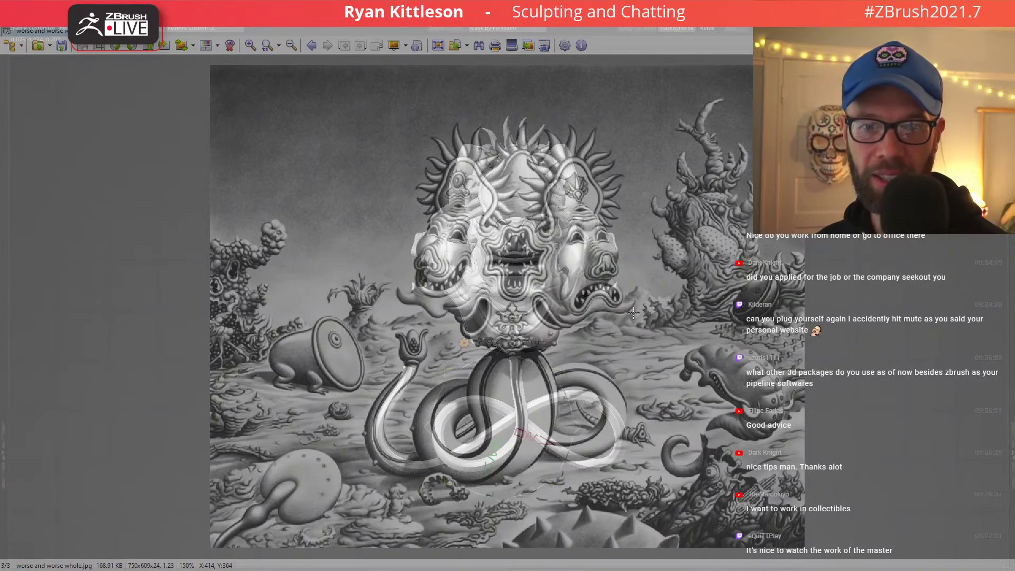
key("0")
key("q")
Check the body under the head from an angle, then isolate the body and frame it from the front.
left_click_drag(475, 360, 489, 323)
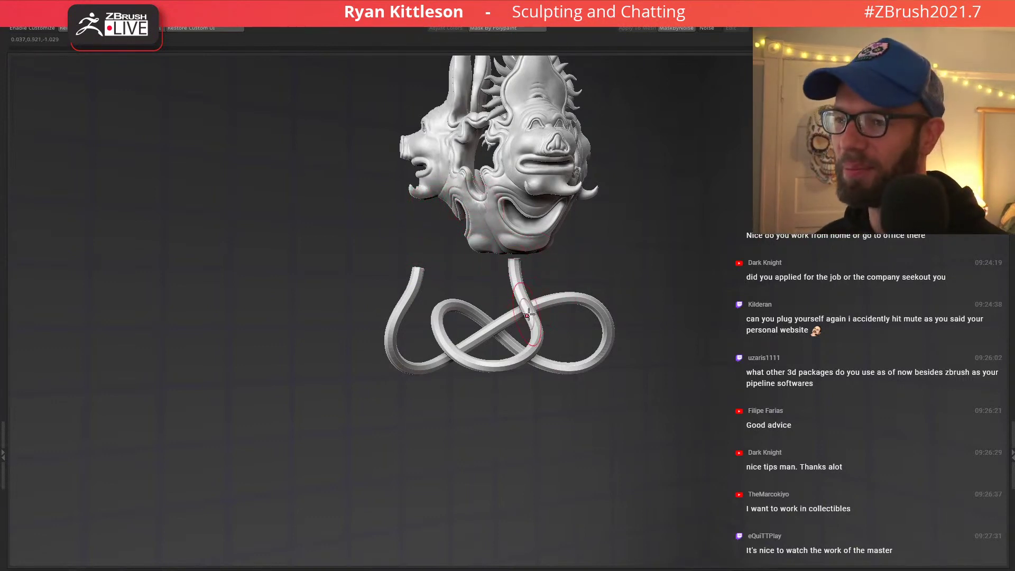
right_click_drag(518, 236, 489, 233)
right_click_drag(501, 278, 510, 318)
right_click_drag(510, 317, 523, 253, "alt")
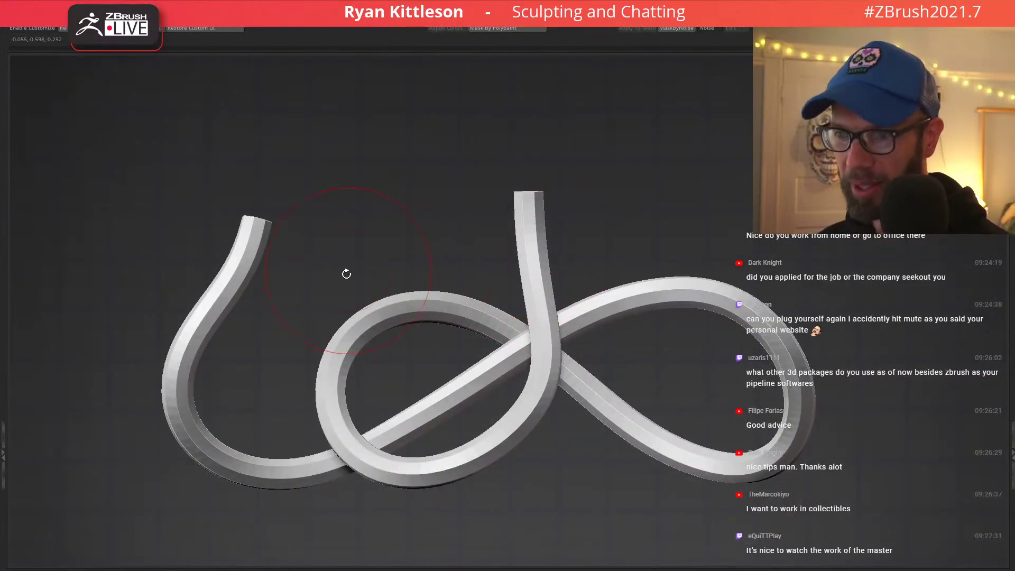
Mask the body progressively along its length from the tail with the gizmo, and scale up the unmasked neck and front coil.
key("w")
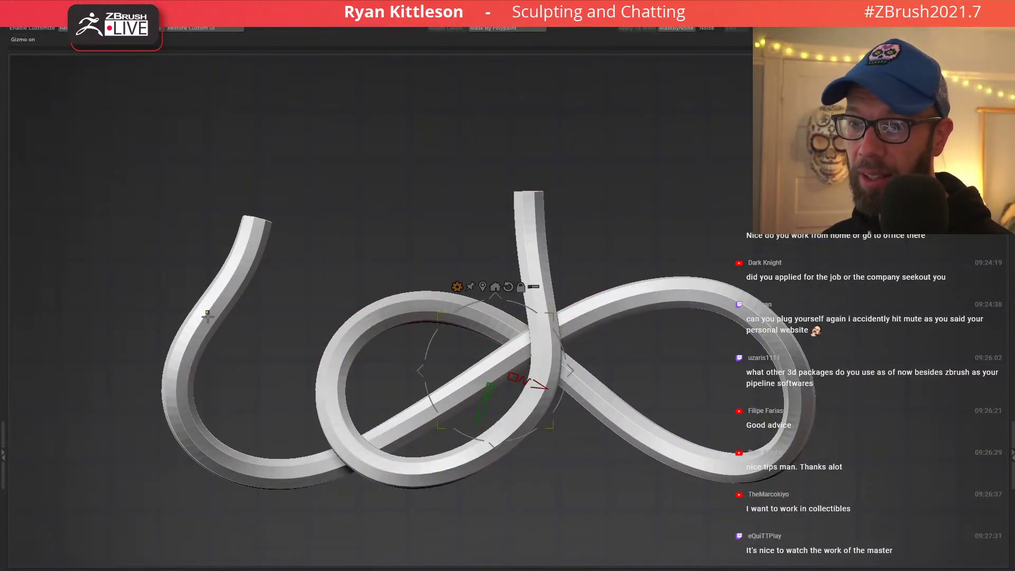
left_click(207, 316)
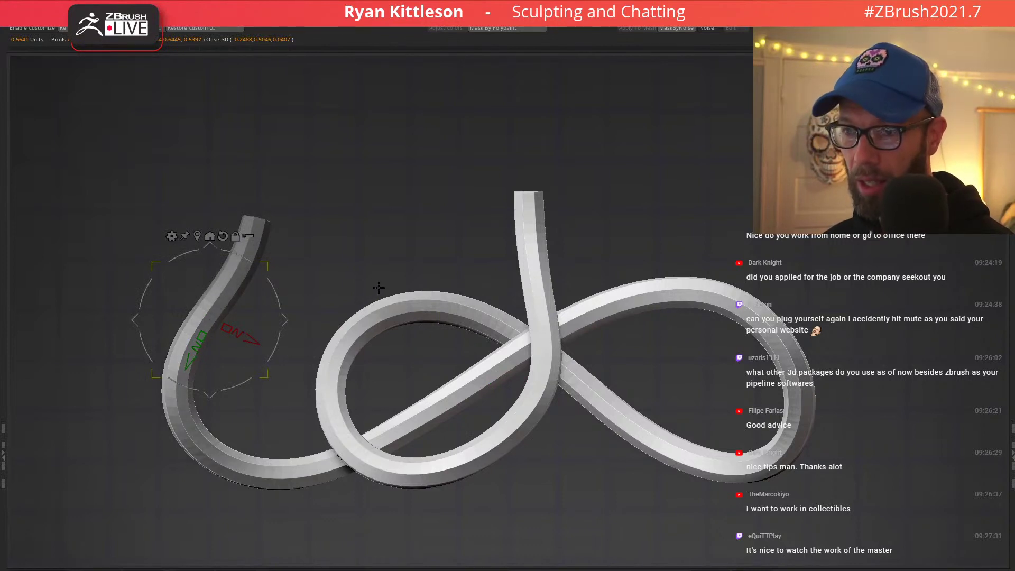
key("ctrl+z")
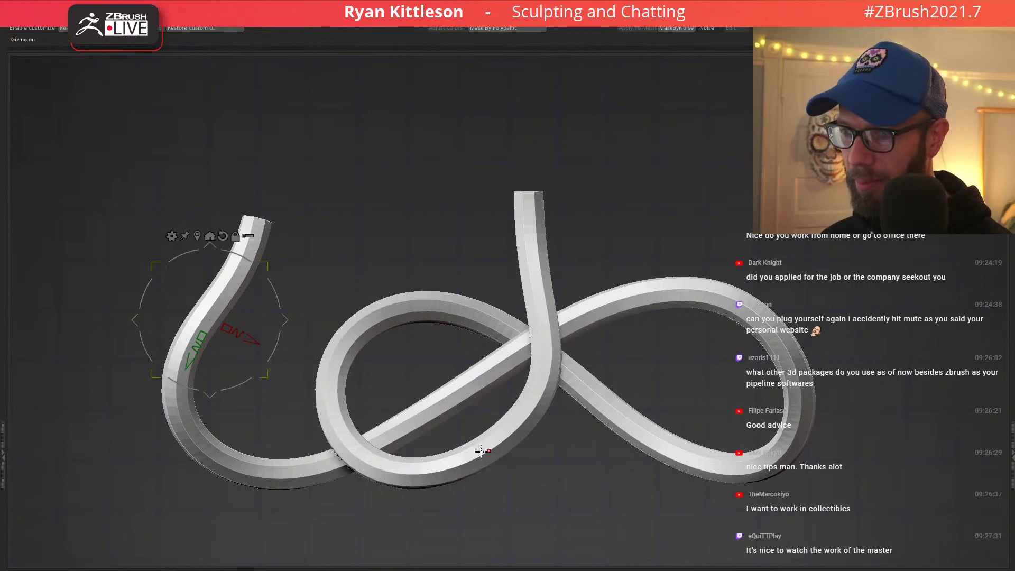
left_click_drag(447, 469, 571, 383, "ctrl")
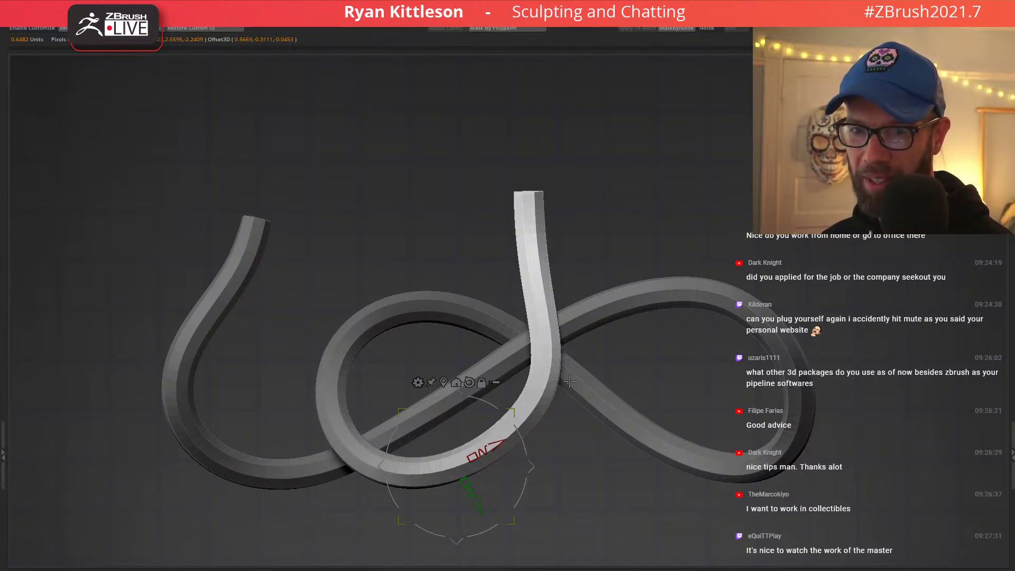
left_click_drag(513, 401, 756, 258)
right_click_drag(550, 263, 559, 275)
key("ctrl+shift+a")
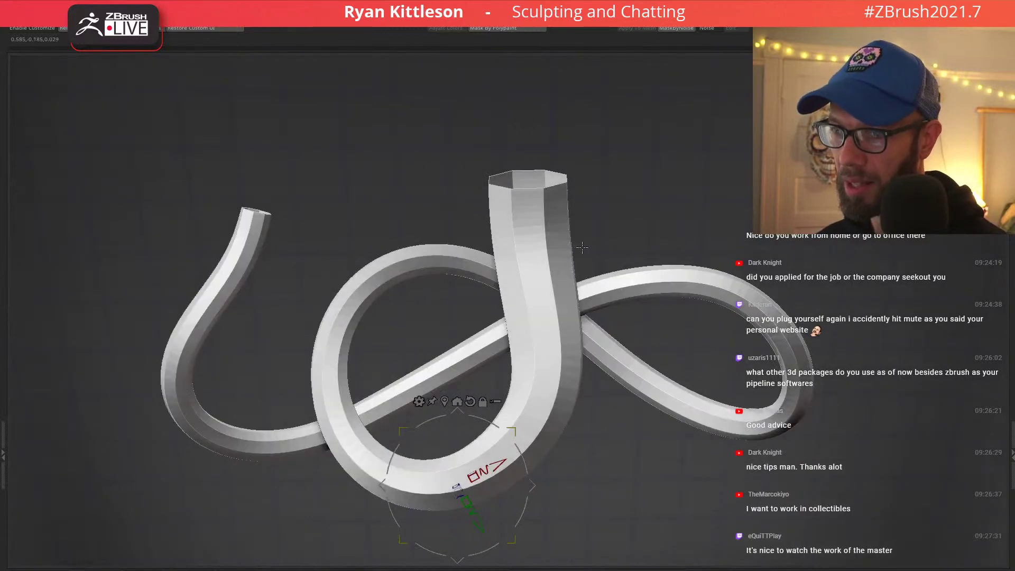
Bring back the mask, soften its transition, and scale the neck and front coil up further.
key("ctrl+z")
left_click(583, 255, "ctrl")
left_click(587, 251, "ctrl")
left_click(589, 250, "ctrl")
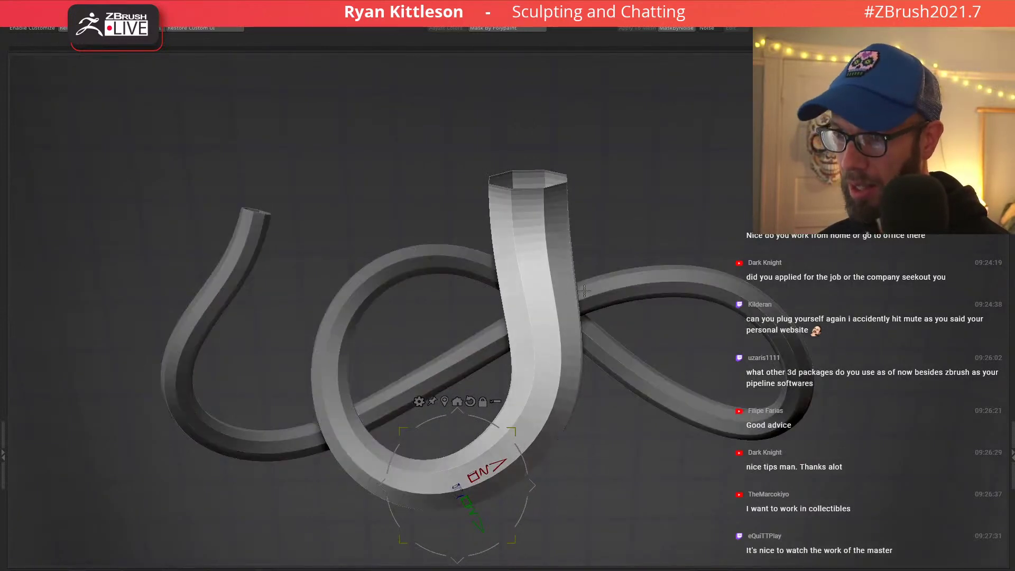
left_click_drag(510, 430, 791, 319)
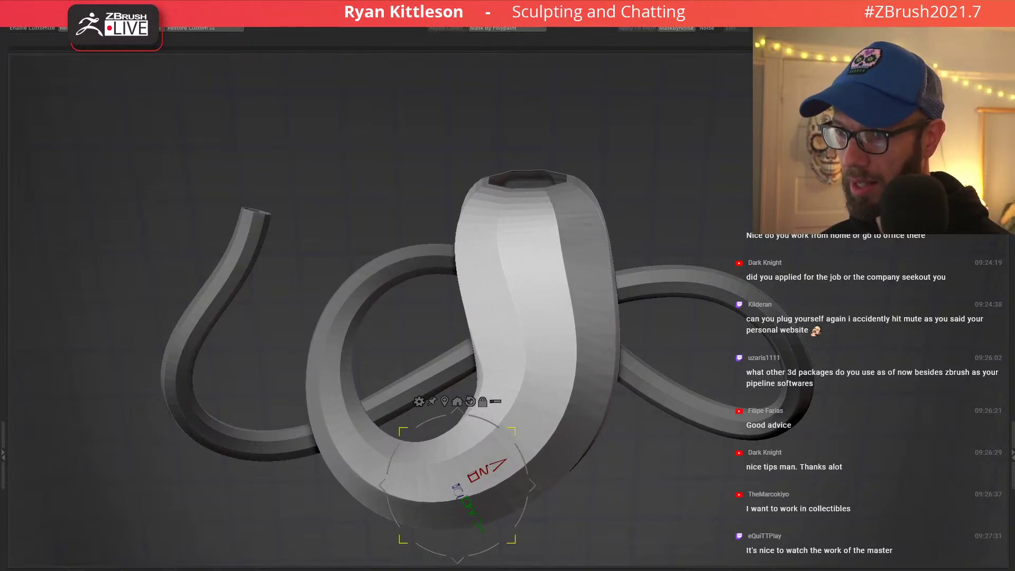
Compare the thickened body under the head with the see-through reference painting in the image viewer, and return to ZBrush.
right_click_drag(576, 320, 586, 295, "ctrl")
key("alt+Tab")
left_click_drag(545, 397, 646, 292)
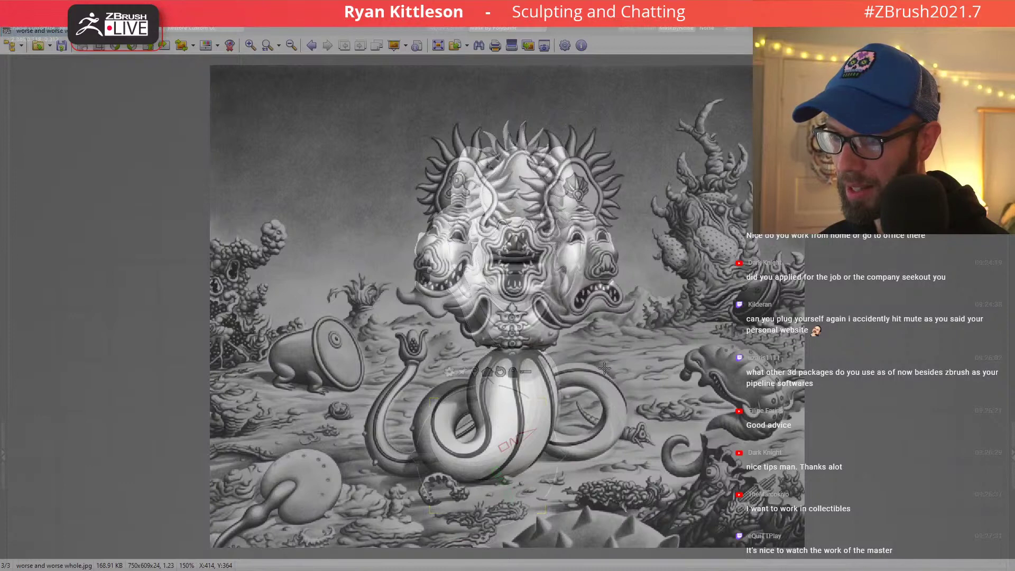
key("alt+Tab")
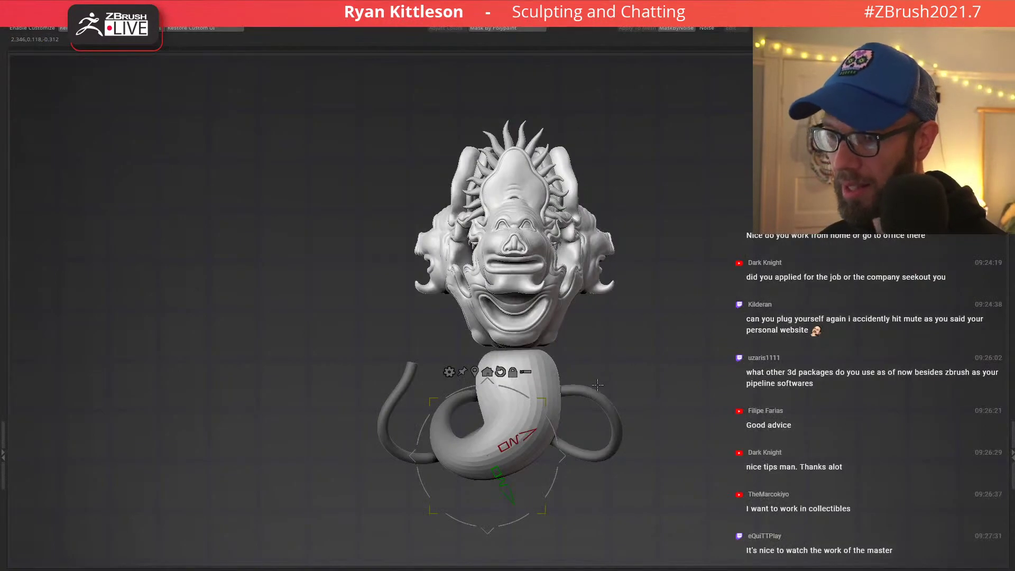
Preview the body's smooth subdivision, return it to the faceted low-resolution display, and switch back to Draw mode.
key("d")
left_click_drag(565, 385, 568, 344, "alt")
key("shift+d")
key("shift+d")
key("shift+d")
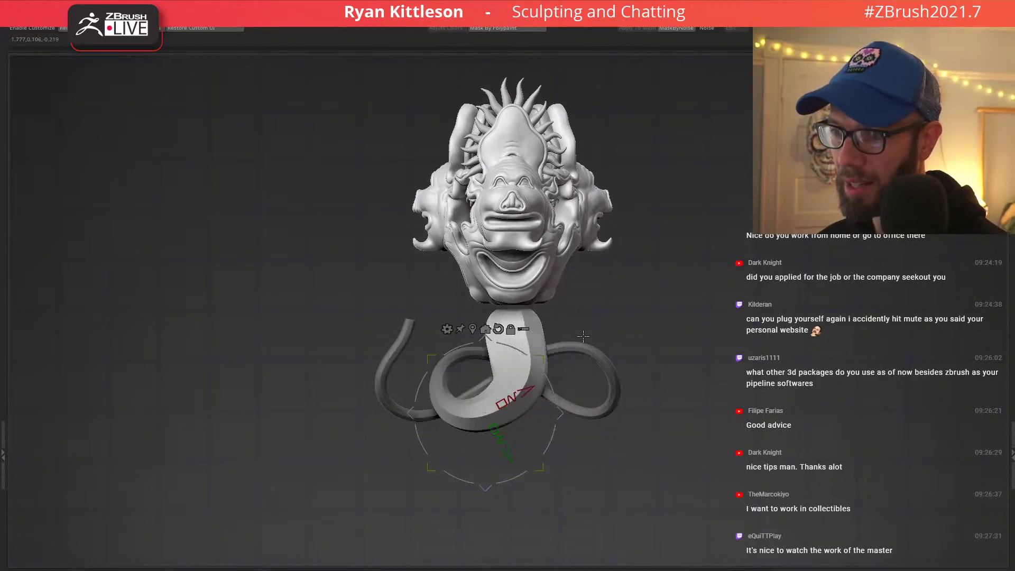
key("shift+d")
key("d")
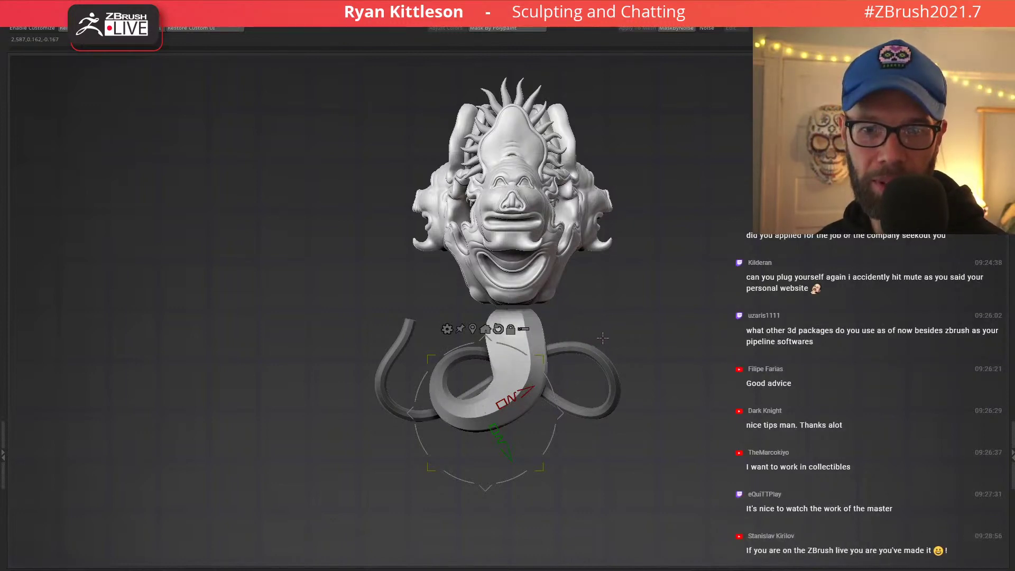
mouse_move(621, 326)
left_mouse_down()
mouse_move(612, 326)
mouse_move(625, 318)
mouse_move(622, 340)
mouse_move(586, 338)
mouse_move(560, 463)
mouse_move(537, 324)
left_mouse_up()
key("q")
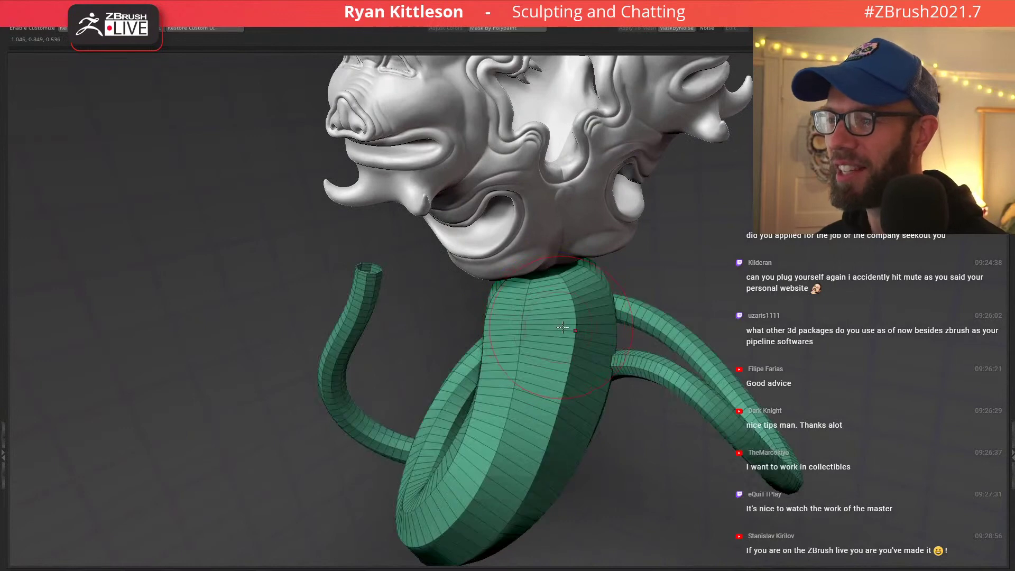
Isolate the snake body with its wireframe shown, and examine the thickness transition along the coils from the front, side and above.
left_click(555, 322, "ctrl+shift")
key("f")
key("shift+f")
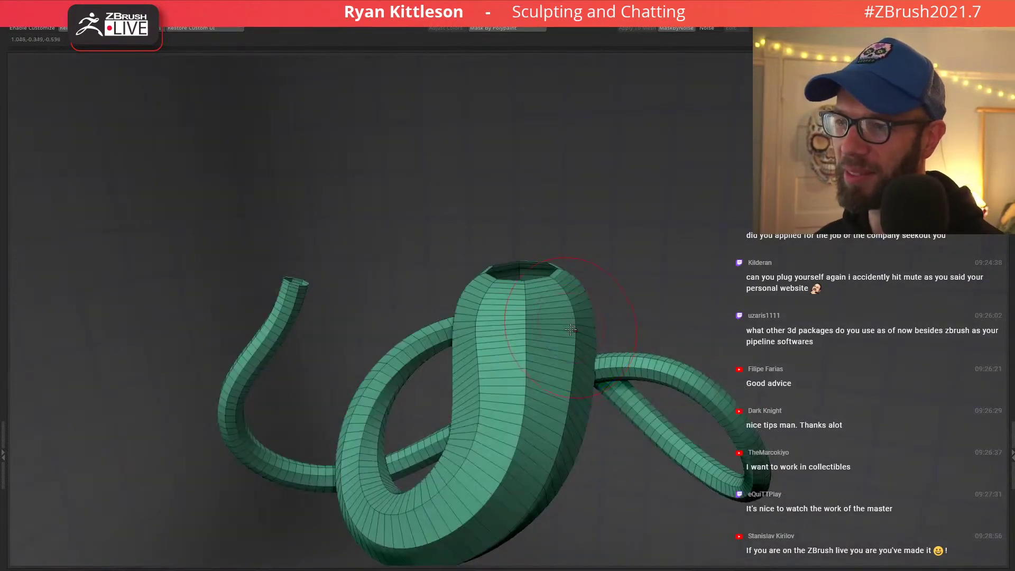
right_click_drag(592, 344, 588, 317, "ctrl")
right_click_drag(594, 365, 570, 409, "alt")
right_click_drag(541, 265, 522, 250)
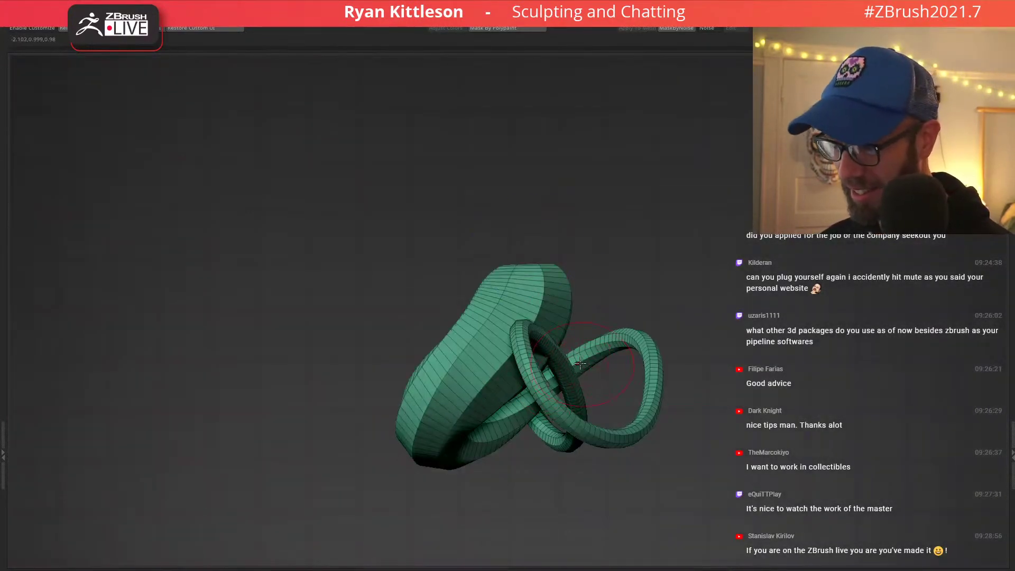
right_click_drag(590, 363, 639, 304)
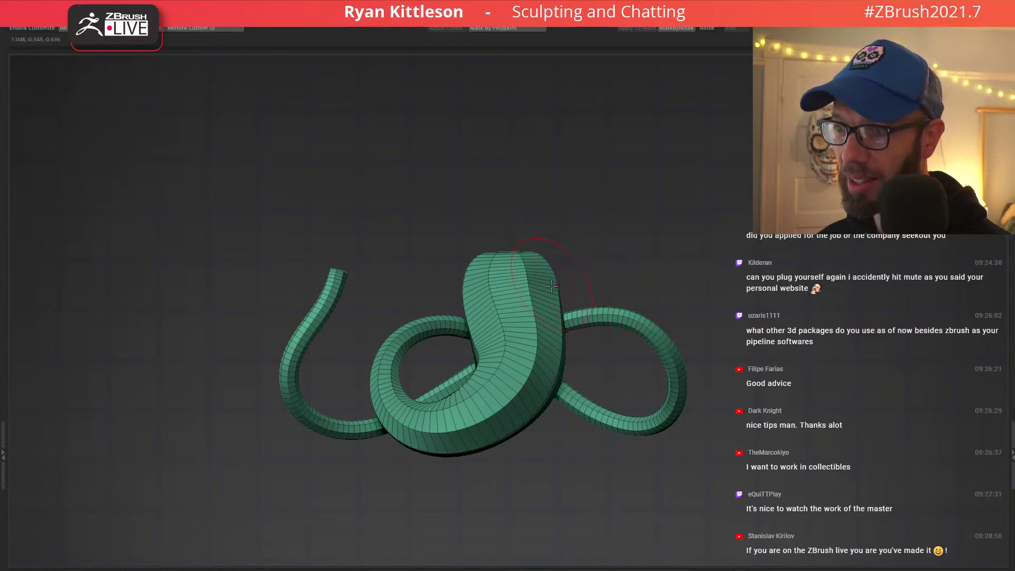
right_click_drag(552, 286, 619, 253)
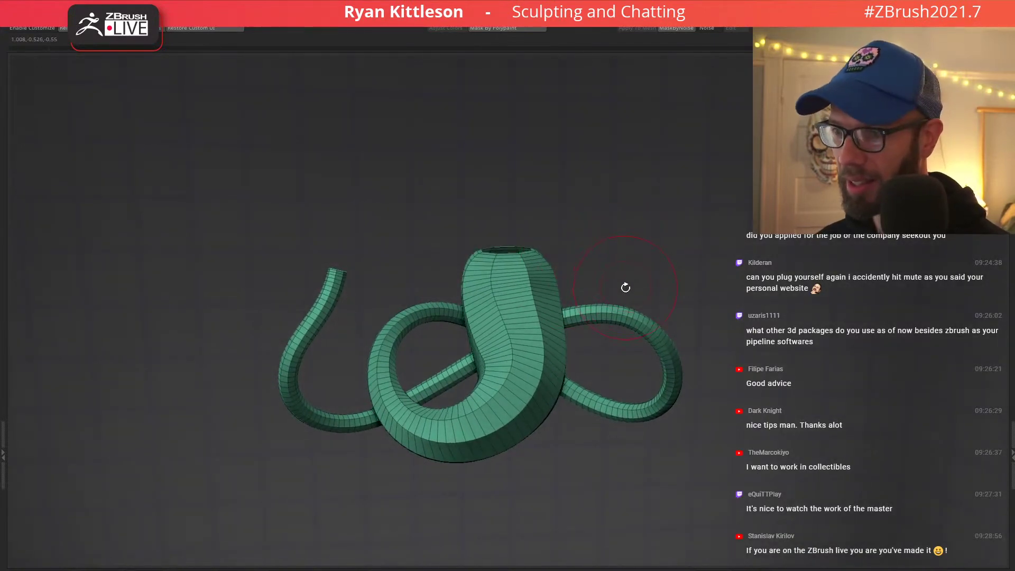
right_click_drag(625, 287, 627, 326)
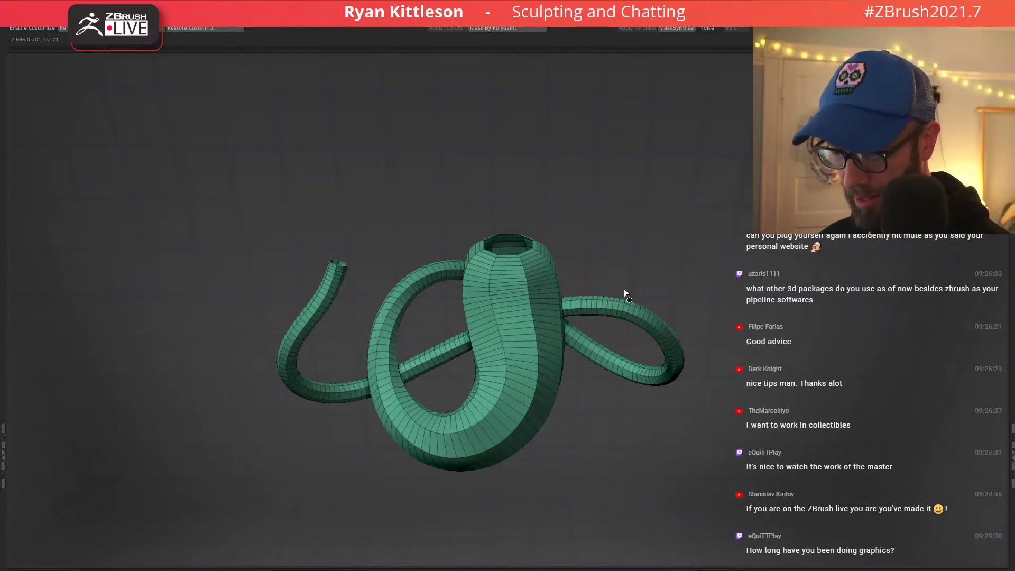
Enlarge the brush to cover most of the body, and thicken the front coil around its inner and outer bend.
key("space")
left_click_drag(659, 293, 661, 290)
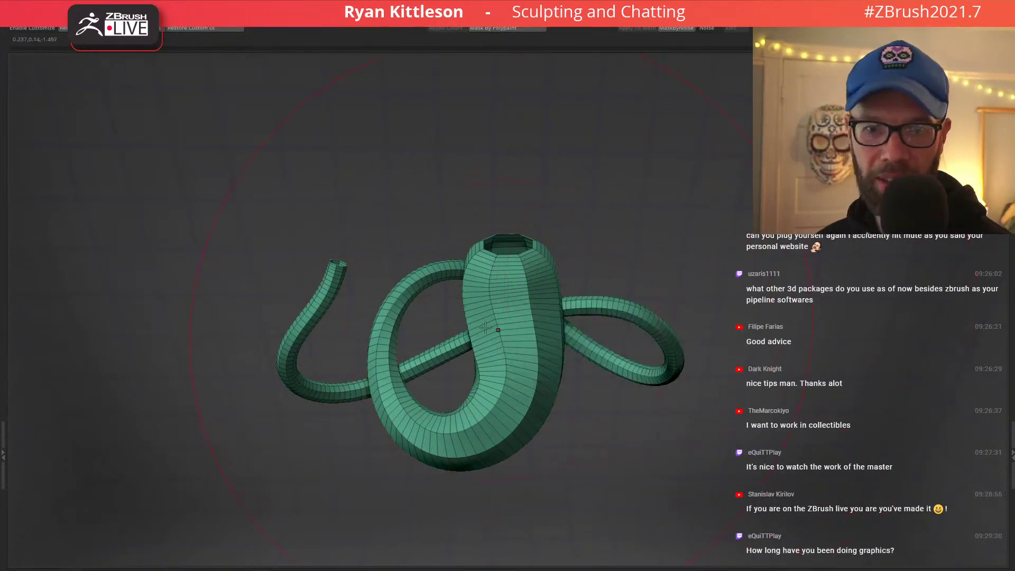
mouse_move(585, 335)
right_mouse_down()
mouse_move(487, 332)
mouse_move(453, 232)
mouse_move(492, 310)
mouse_move(495, 286)
mouse_move(502, 339)
mouse_move(495, 299)
mouse_move(533, 291)
mouse_move(497, 239)
mouse_move(534, 332)
mouse_move(496, 211)
mouse_move(535, 250)
right_mouse_up()
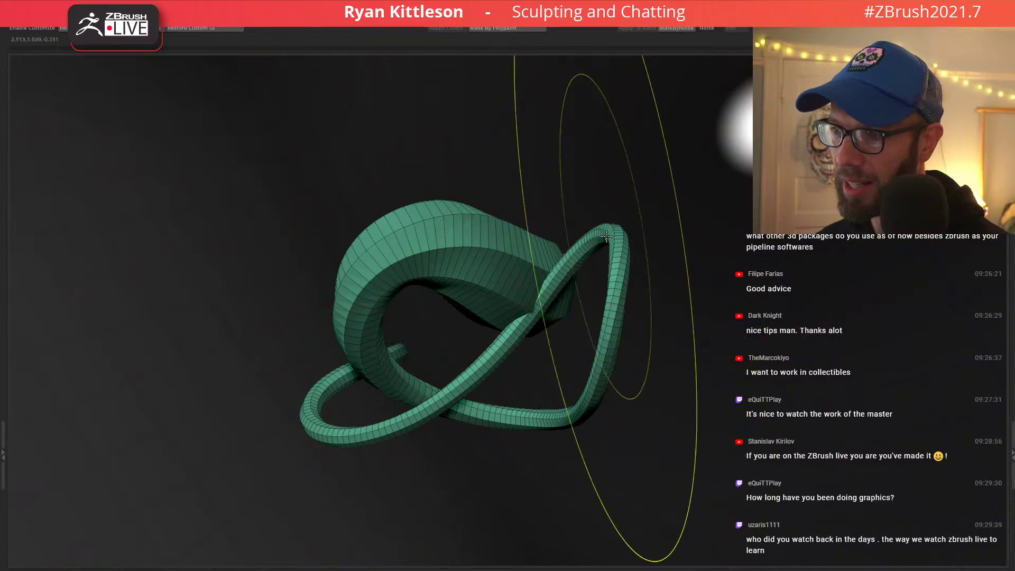
right_click_drag(565, 280, 586, 220)
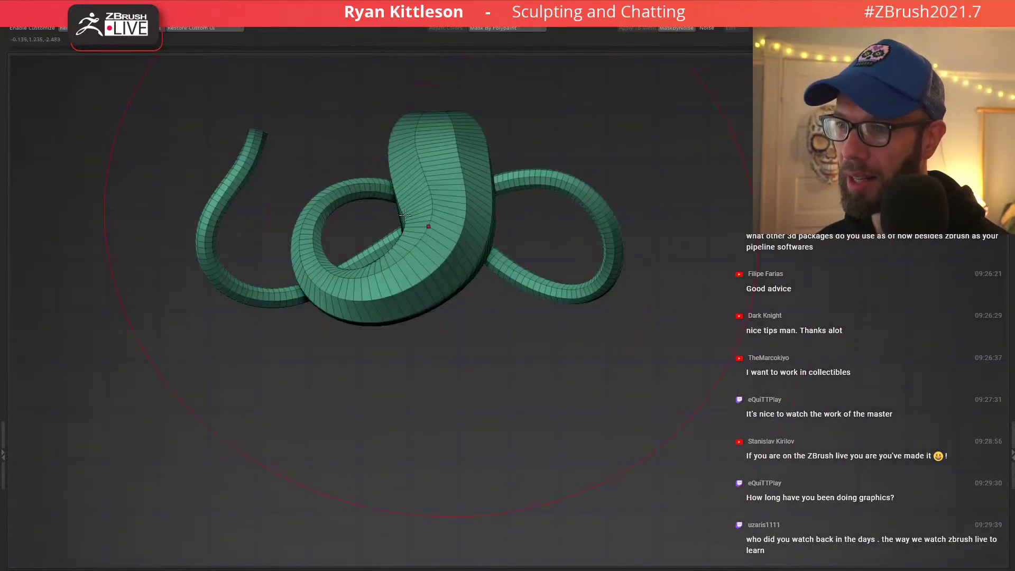
left_click_drag(312, 251, 327, 244)
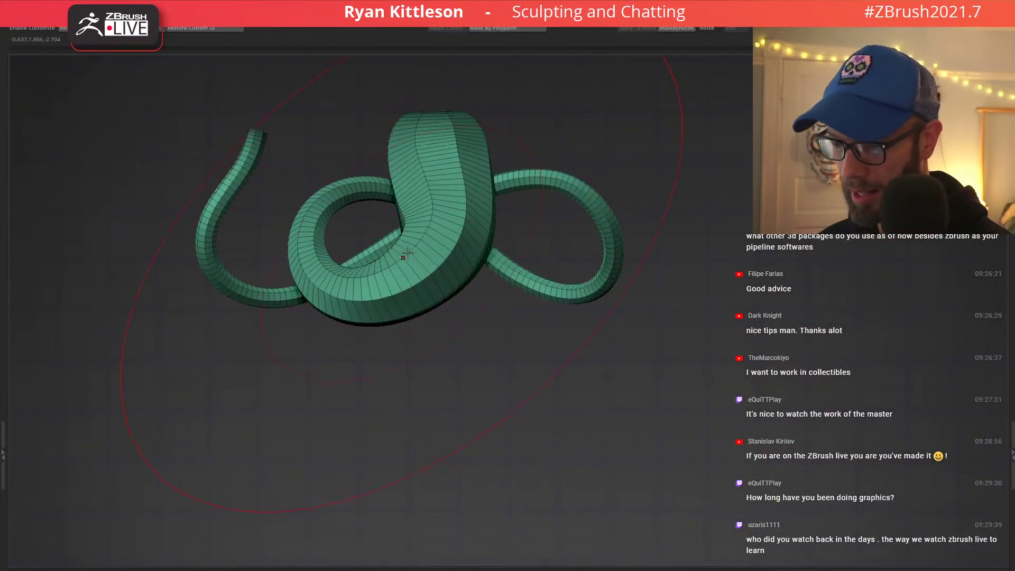
left_click(353, 280)
left_click(318, 217)
left_click(356, 187)
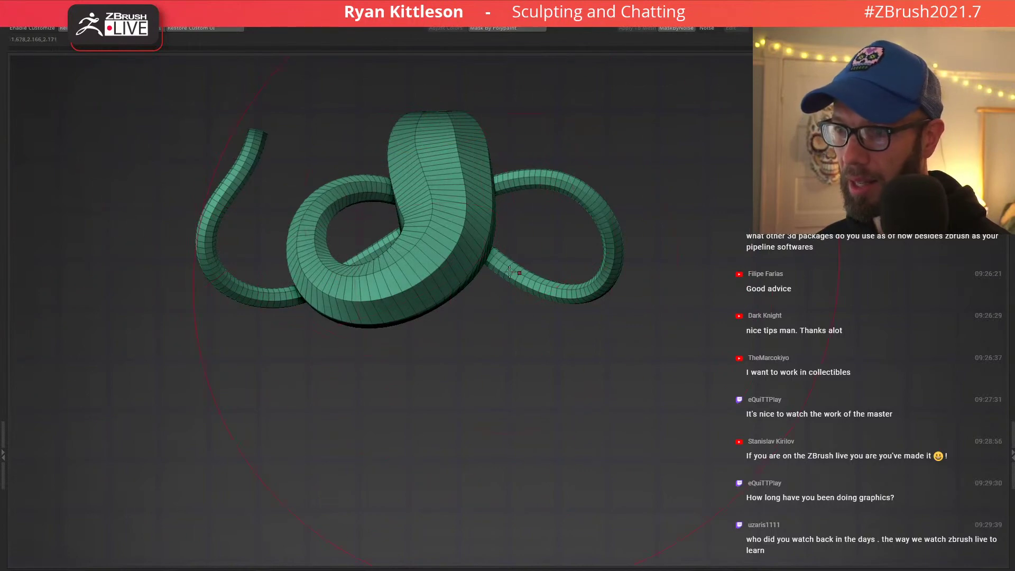
Thicken the large side loop behind the neck with brush strokes along its lower, outer and upper curve.
left_click(512, 272)
left_click_drag(561, 290, 600, 273)
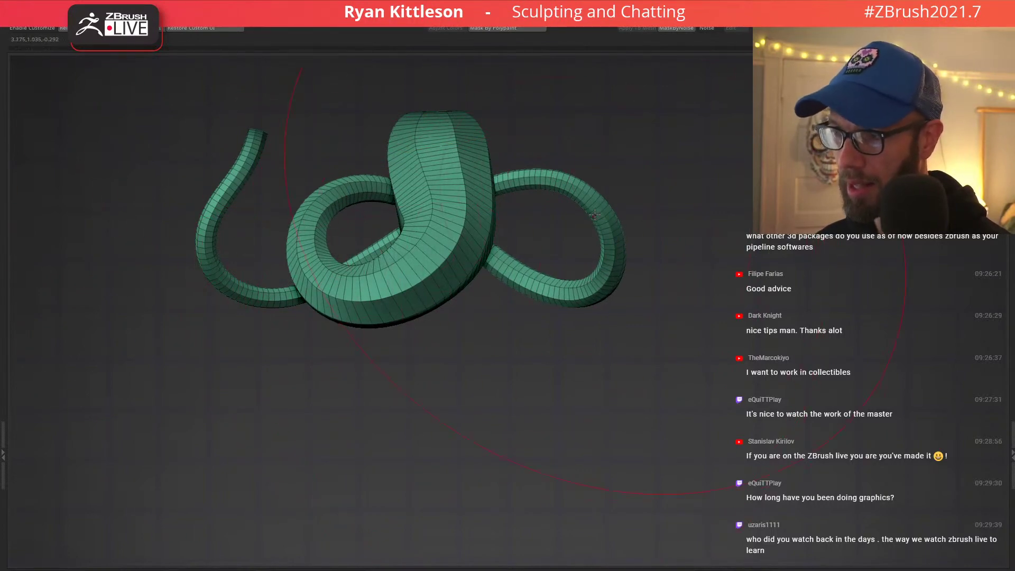
left_click_drag(594, 214, 537, 176)
right_click_drag(399, 213, 397, 228)
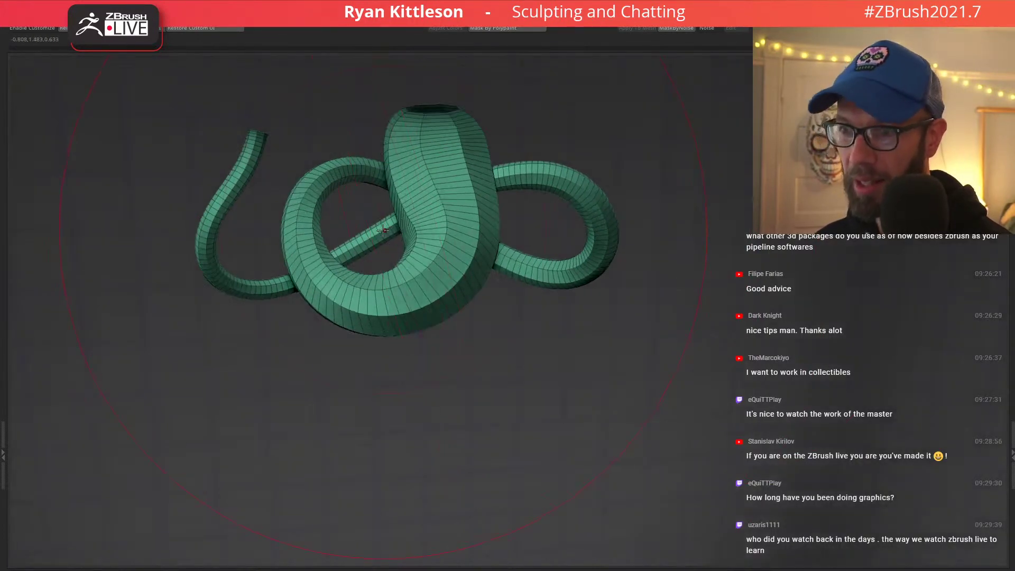
Thicken the diagonal section crossing behind the front coil and the lower bend leading up to the tail.
left_click(376, 230)
left_click_drag(376, 231, 338, 248)
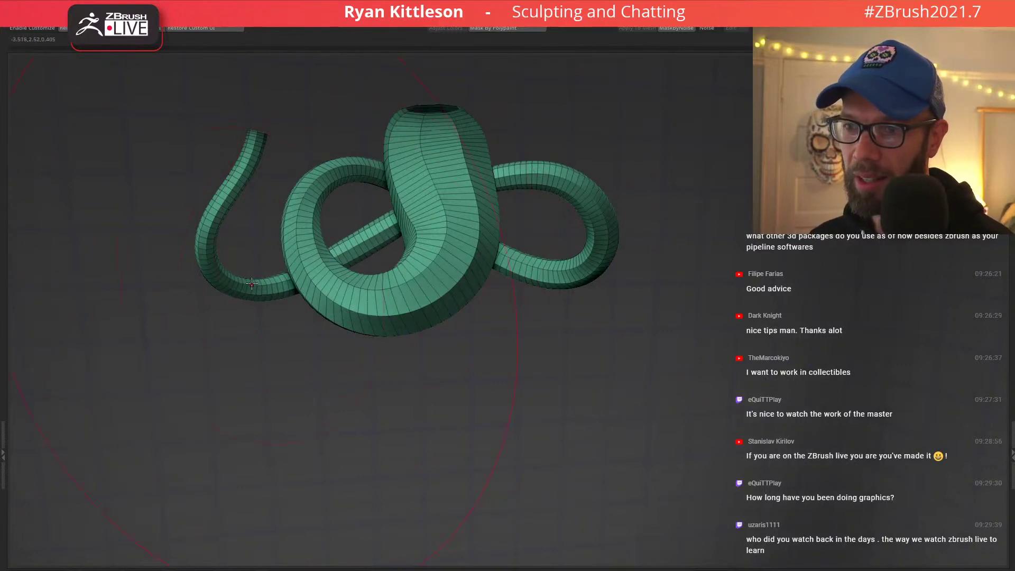
left_click_drag(251, 284, 228, 271)
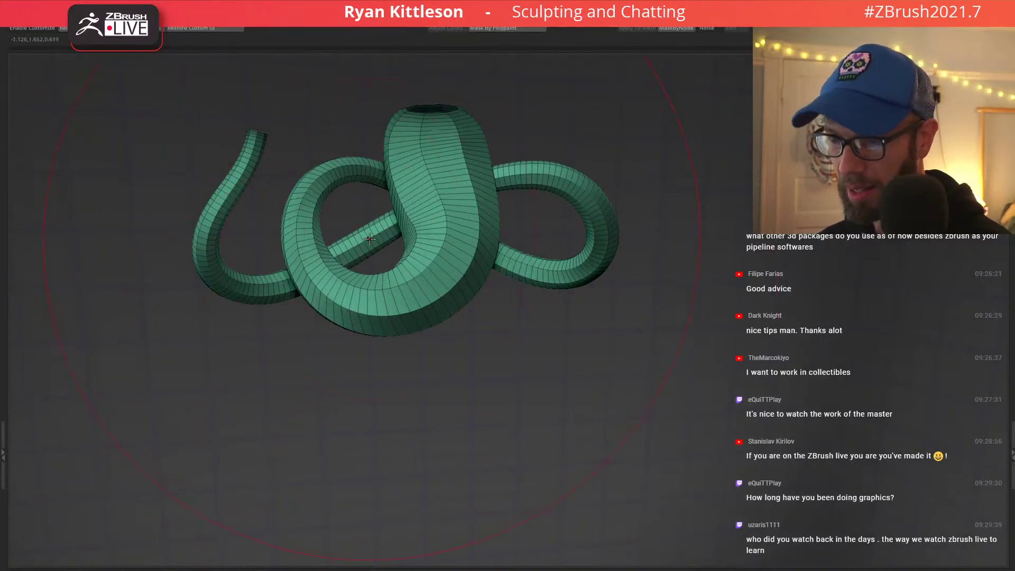
right_click_drag(370, 239, 362, 238)
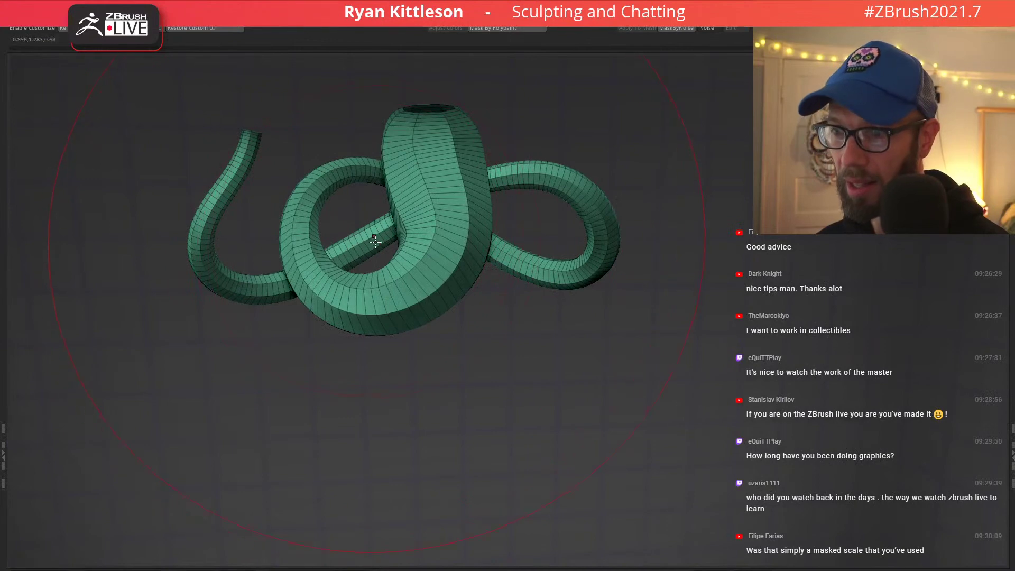
Hide the wireframe, thicken the rear loop from above, and check its shape from several angles.
key("shift+f")
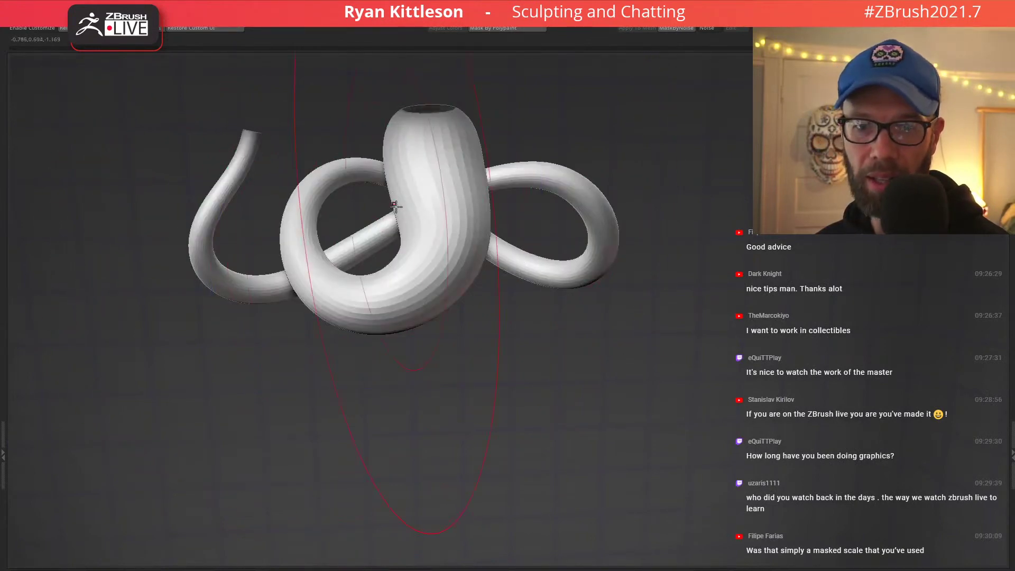
right_click_drag(395, 211, 440, 273)
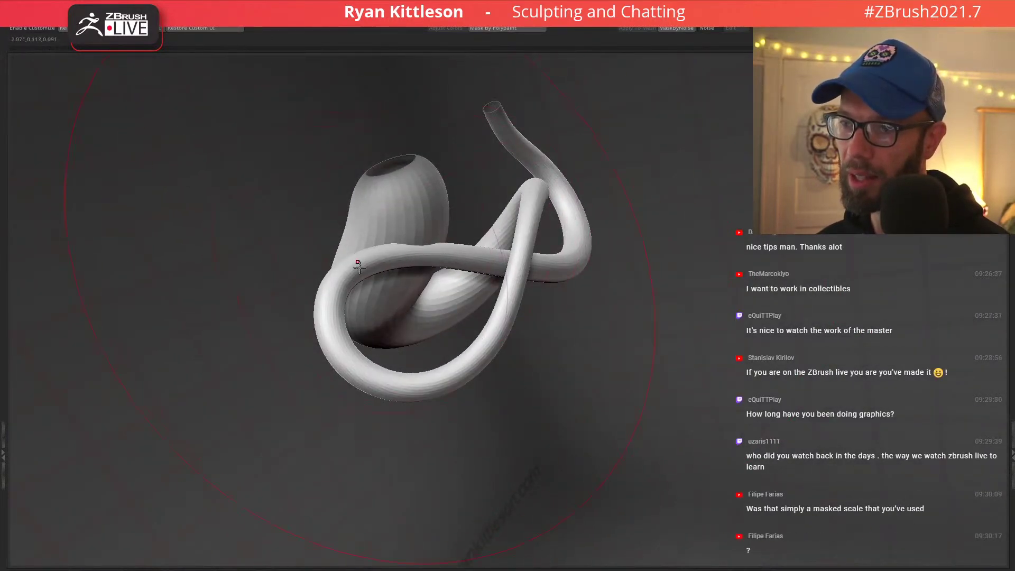
right_click_drag(359, 266, 376, 285)
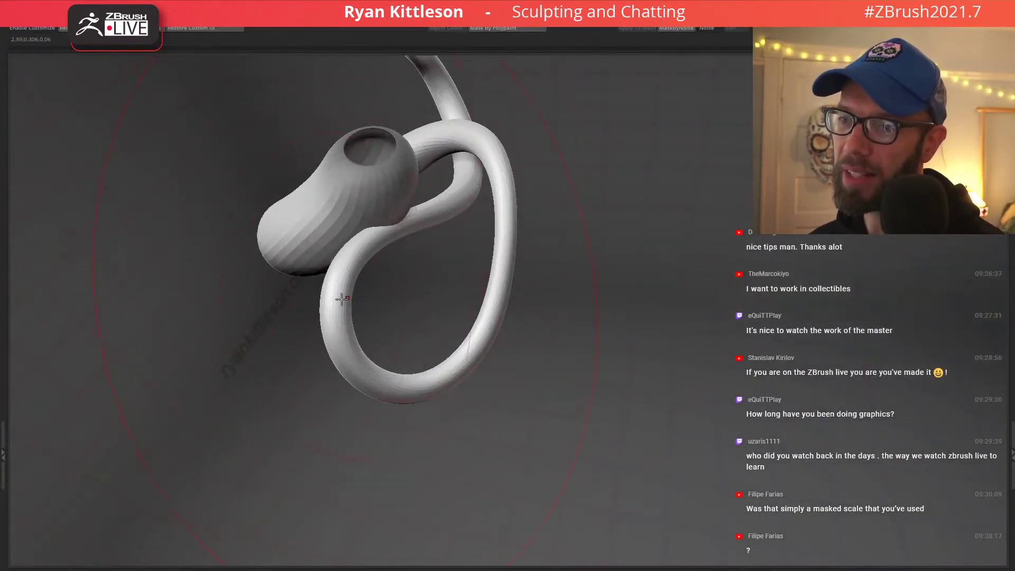
mouse_move(342, 299)
left_mouse_down()
mouse_move(349, 358)
mouse_move(364, 380)
mouse_move(418, 390)
left_mouse_up()
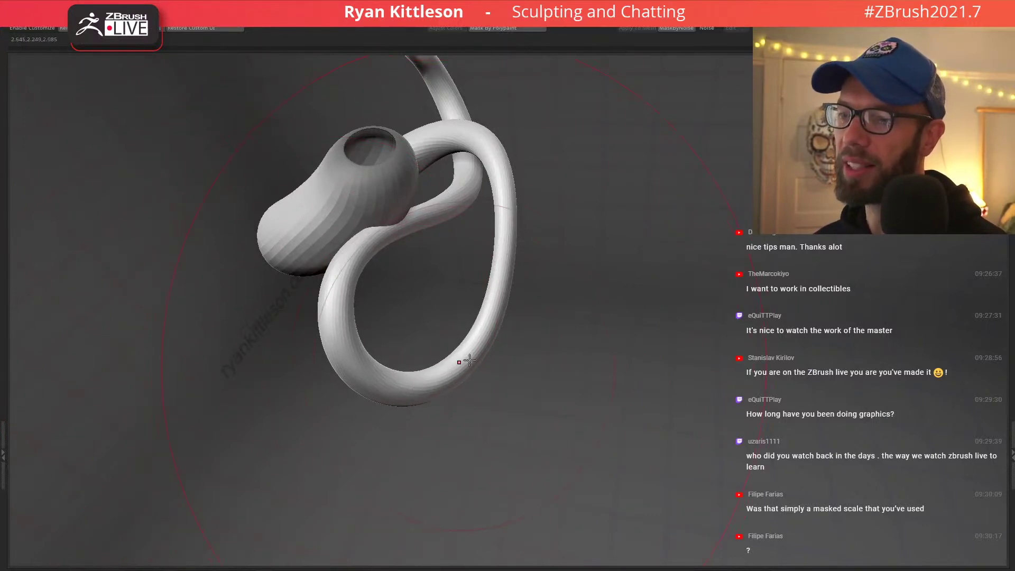
right_click_drag(470, 360, 495, 263)
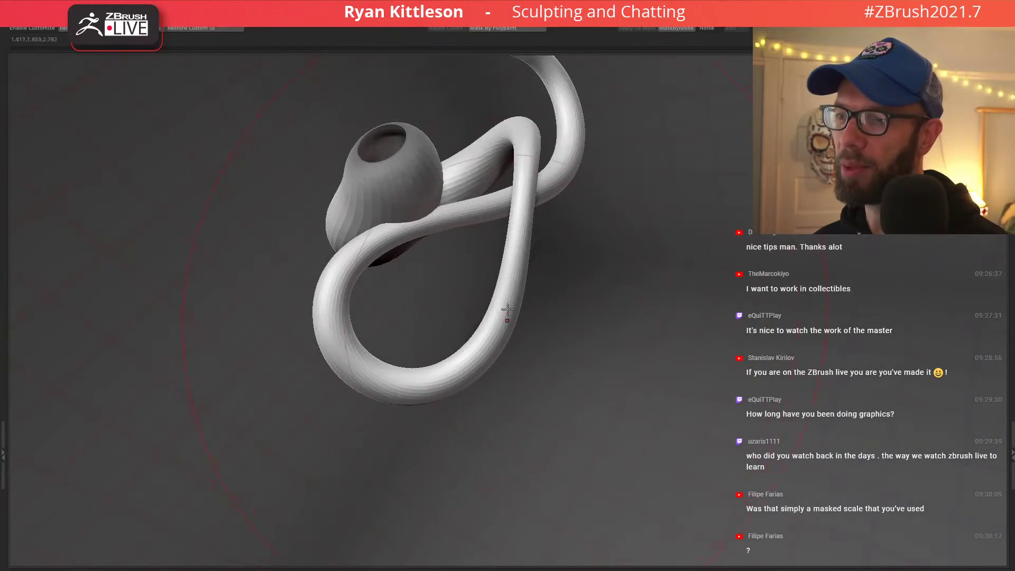
mouse_move(514, 243)
right_mouse_down()
mouse_move(503, 296)
mouse_move(569, 238)
mouse_move(513, 232)
right_mouse_up()
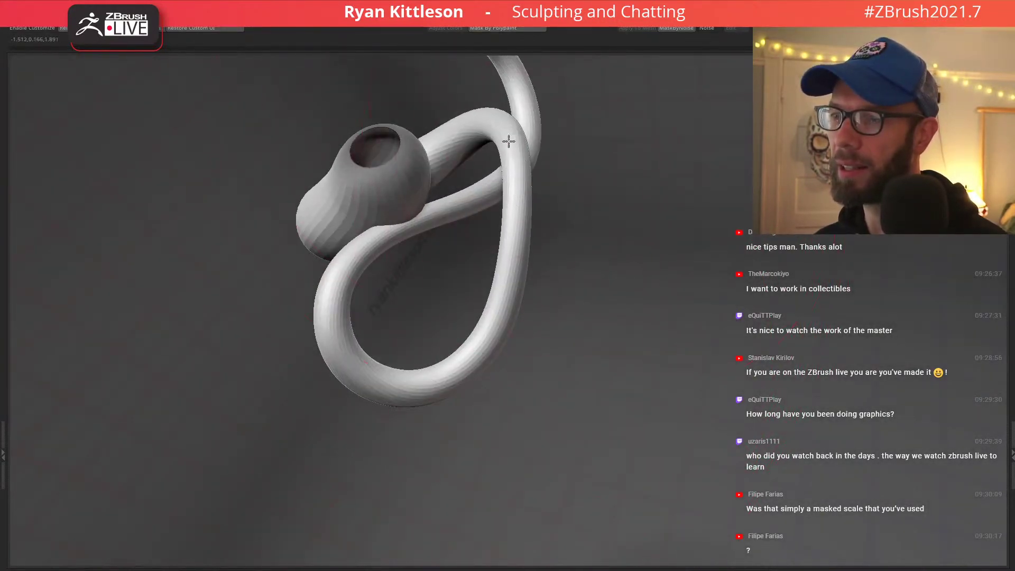
mouse_move(510, 141)
right_mouse_down()
mouse_move(503, 166)
mouse_move(508, 156)
right_mouse_up()
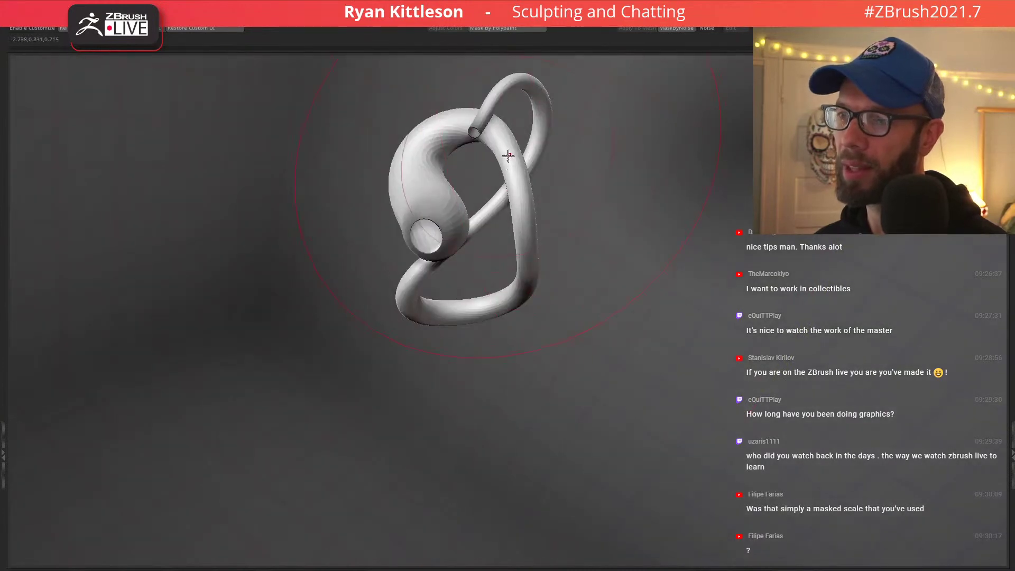
right_click_drag(542, 283, 518, 305)
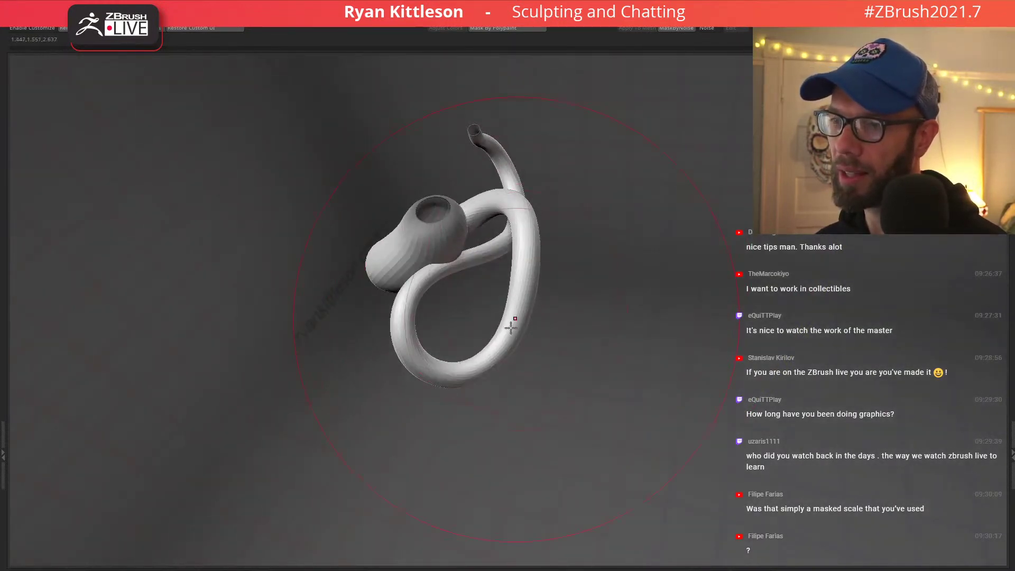
Examine the coiled body from several angles and compare its silhouette with the overlaid reference painting.
right_click_drag(529, 243, 228, 245)
key("shift+f")
key("shift+f")
right_click_drag(271, 216, 297, 294)
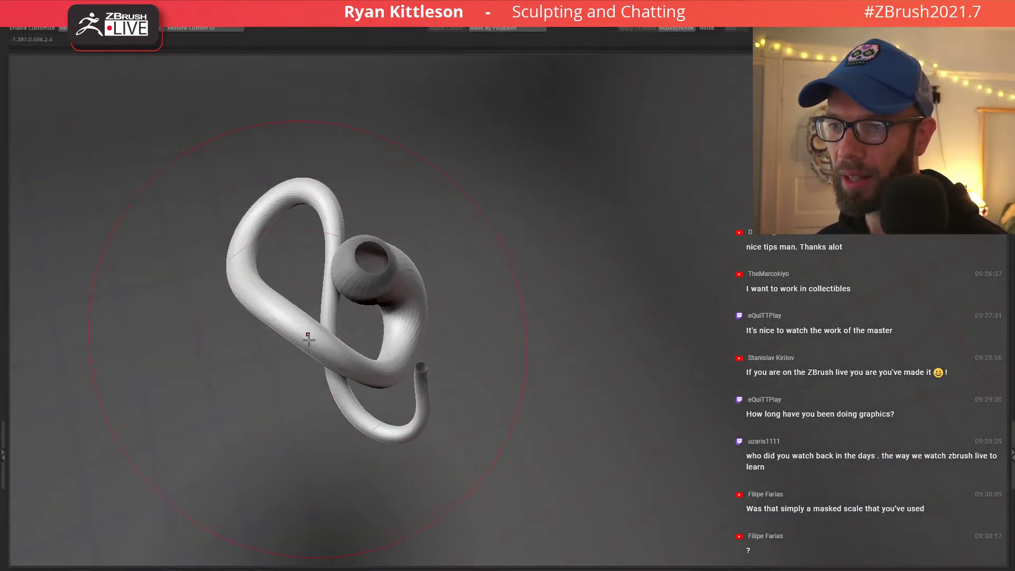
right_click_drag(328, 351, 384, 353)
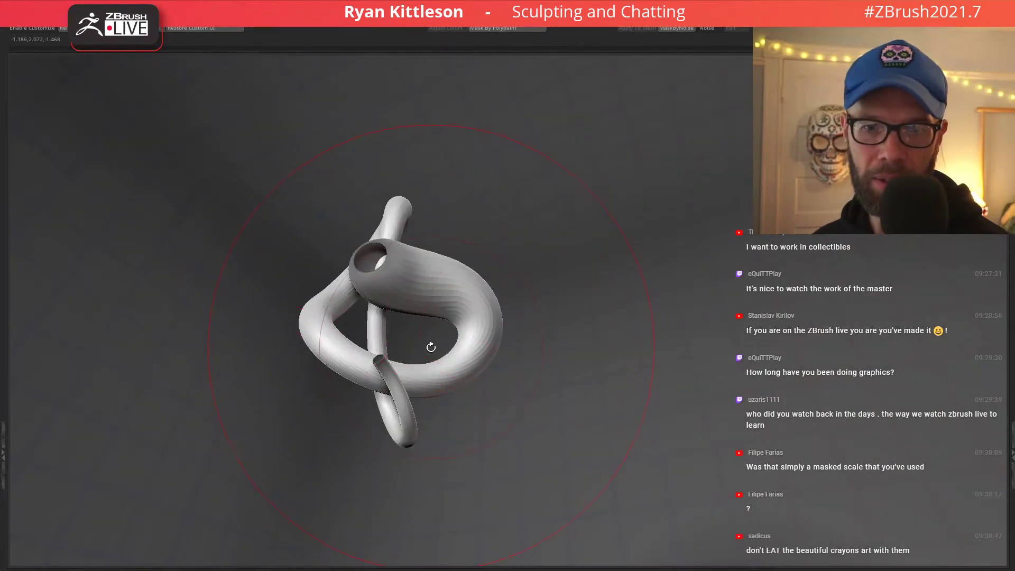
right_click_drag(418, 344, 460, 259)
right_click_drag(458, 304, 423, 303)
mouse_move(483, 300)
right_mouse_down("ctrl")
mouse_move(510, 297)
mouse_move(496, 298)
mouse_move(484, 334)
mouse_move(489, 404)
mouse_move(524, 383)
mouse_move(489, 410)
right_mouse_up("ctrl")
key("super+a")
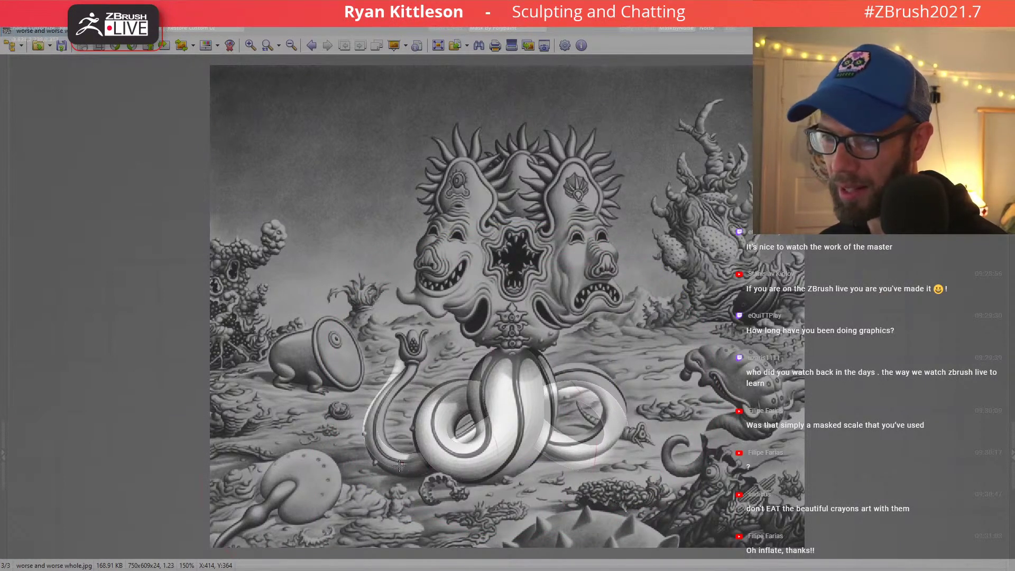
key("shift+t")
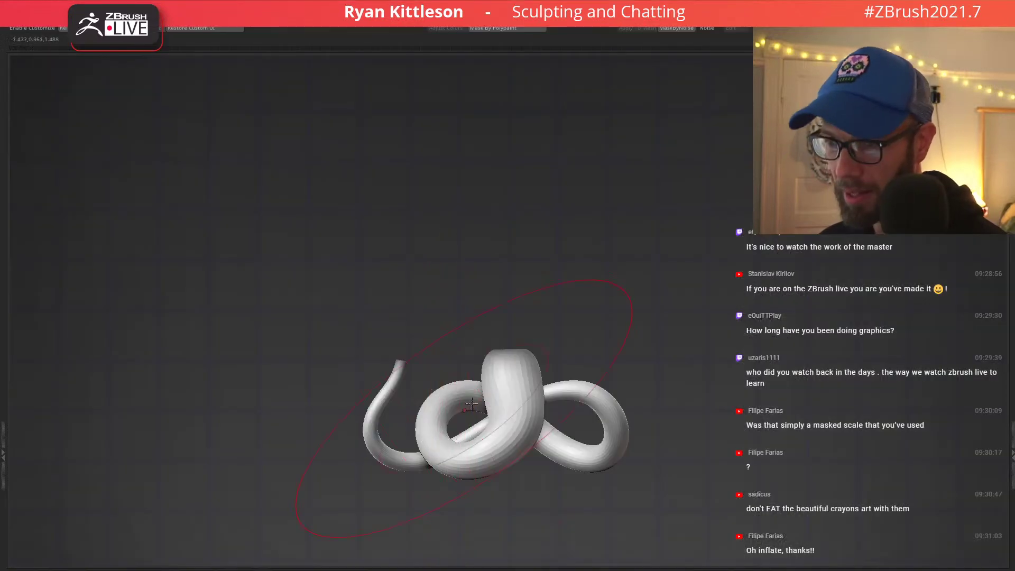
Widen the neck and push the side loop slightly outward, checking both against the overlaid painting.
mouse_move(475, 444)
right_mouse_down()
mouse_move(483, 512)
mouse_move(503, 494)
mouse_move(535, 389)
mouse_move(495, 312)
mouse_move(516, 331)
mouse_move(502, 327)
mouse_move(554, 333)
right_mouse_up()
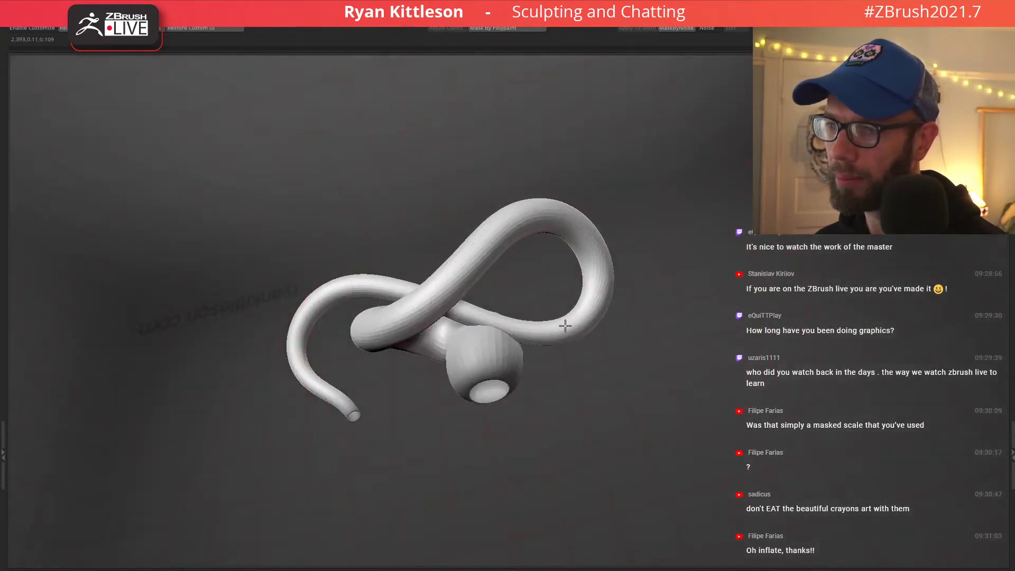
mouse_move(443, 288)
right_mouse_down()
mouse_move(484, 349)
mouse_move(505, 299)
mouse_move(514, 376)
mouse_move(548, 392)
mouse_move(525, 395)
right_mouse_up()
key("shift+t")
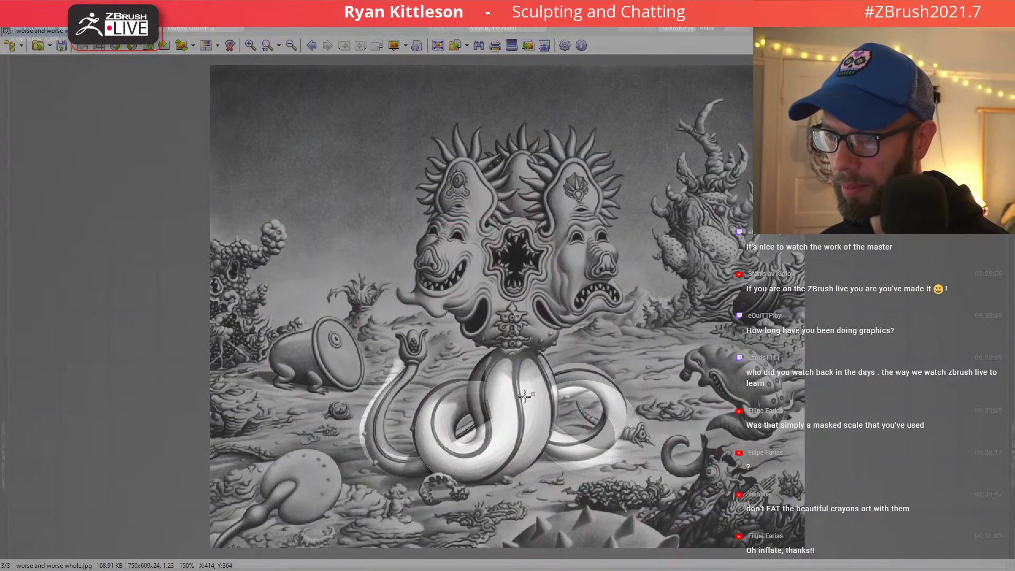
key("shift+t")
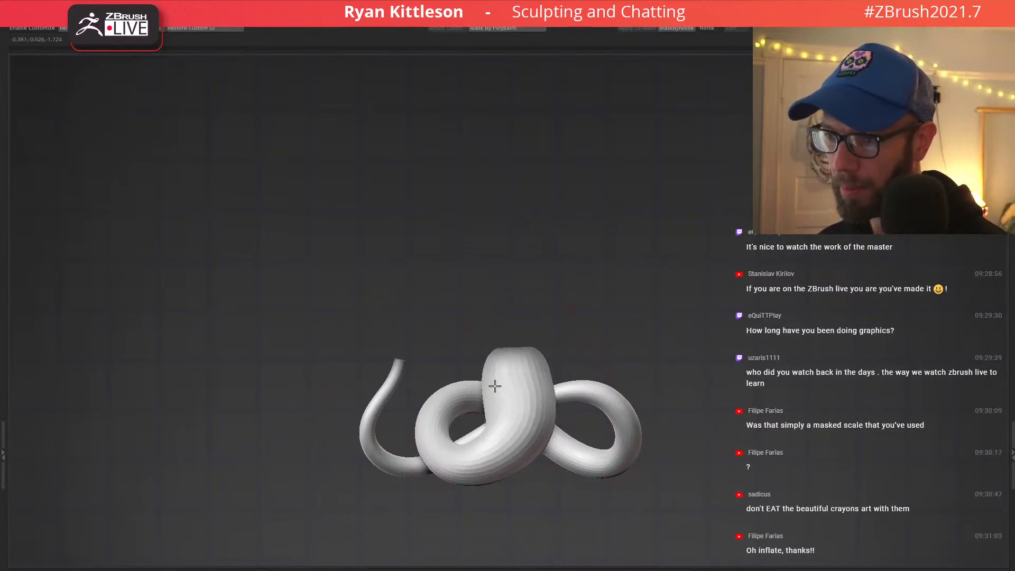
Fill out the front coil and its bend into the neck, comparing the thickness with the reference painting.
right_click_drag(497, 381, 459, 405)
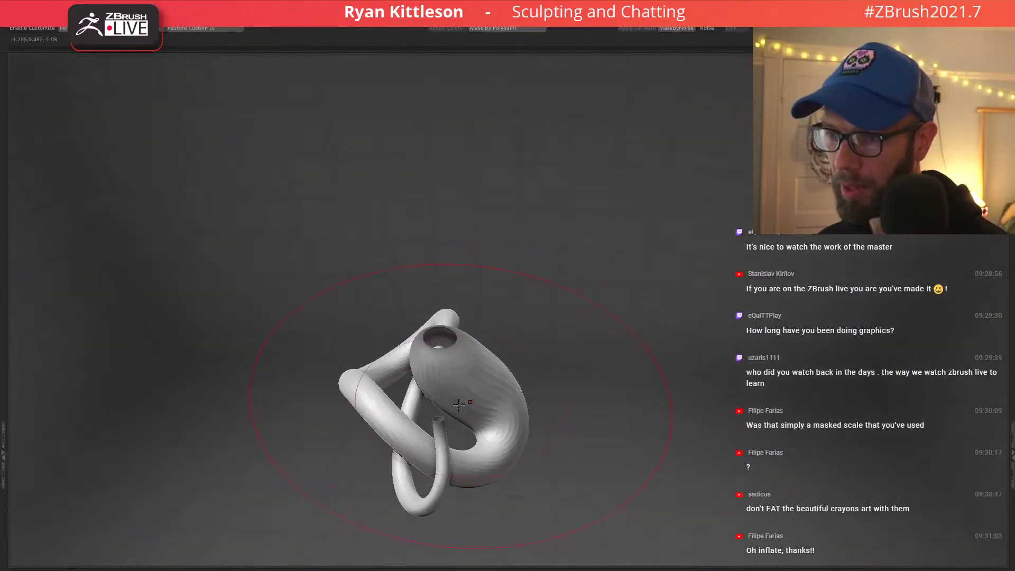
mouse_move(444, 365)
right_mouse_down()
mouse_move(467, 355)
mouse_move(425, 305)
mouse_move(416, 324)
mouse_move(328, 313)
right_mouse_up()
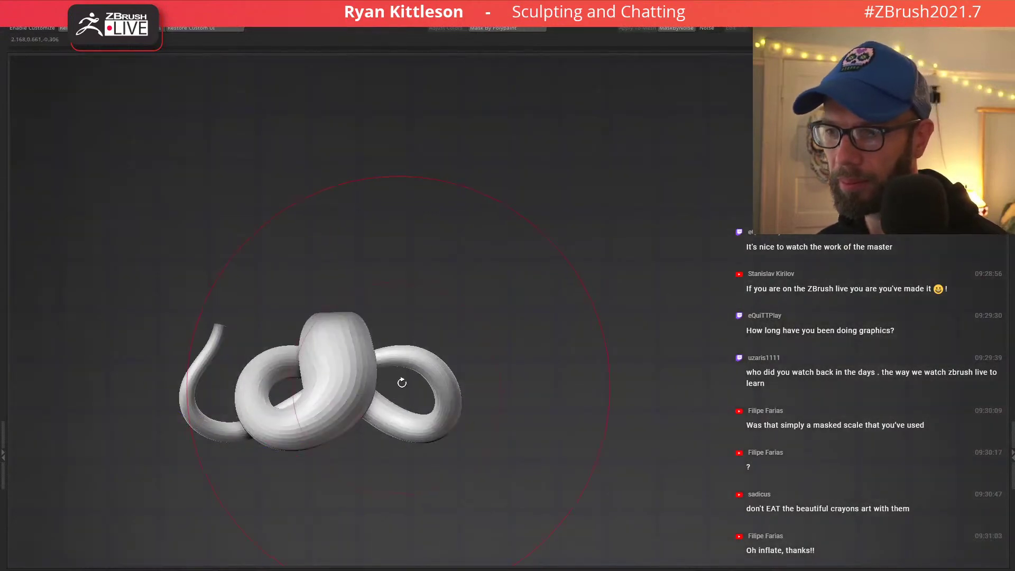
mouse_move(403, 359)
right_mouse_down()
mouse_move(374, 368)
mouse_move(444, 308)
right_mouse_up()
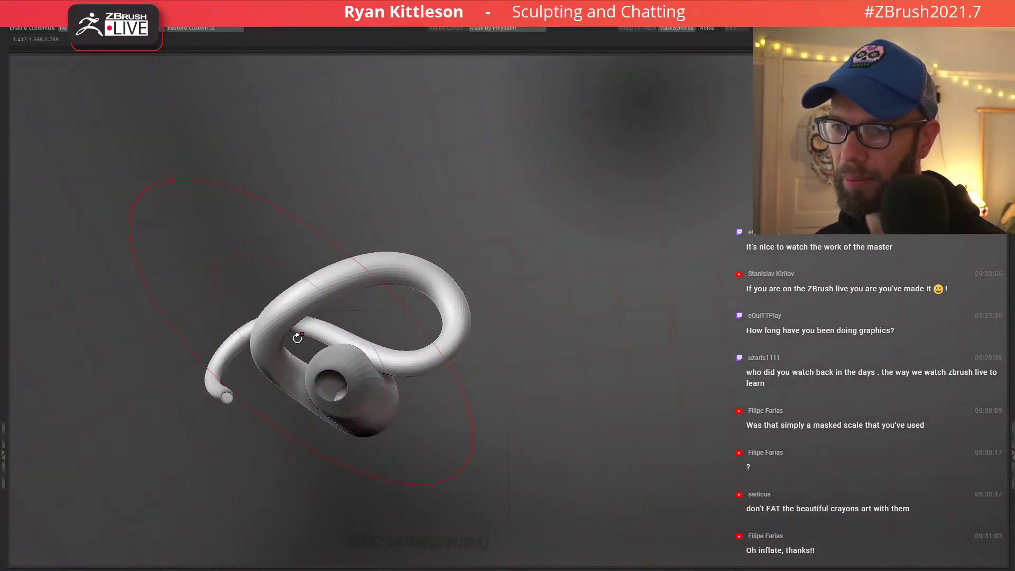
right_click_drag(298, 338, 312, 299)
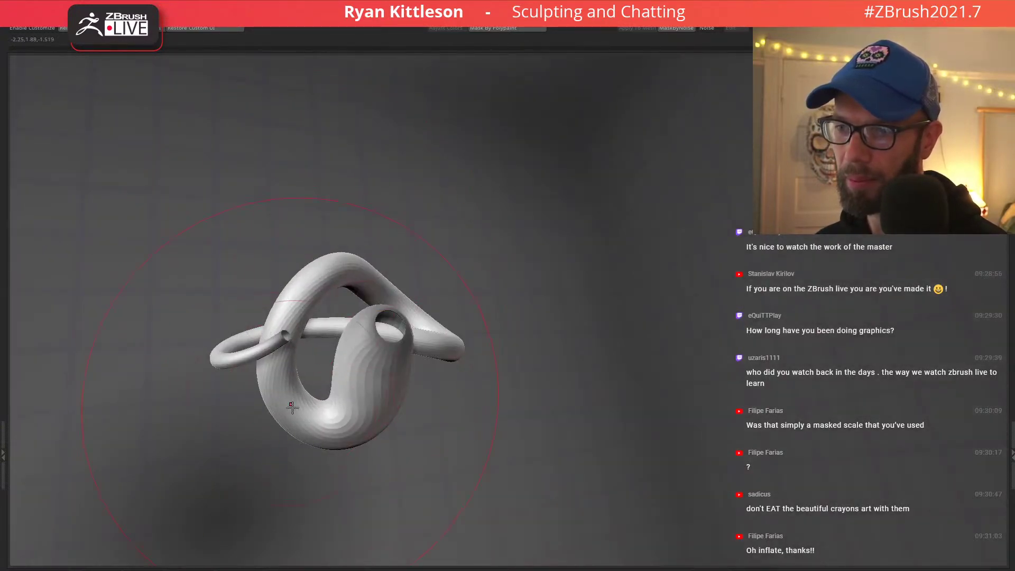
key("alt+Tab")
key("alt+Tab")
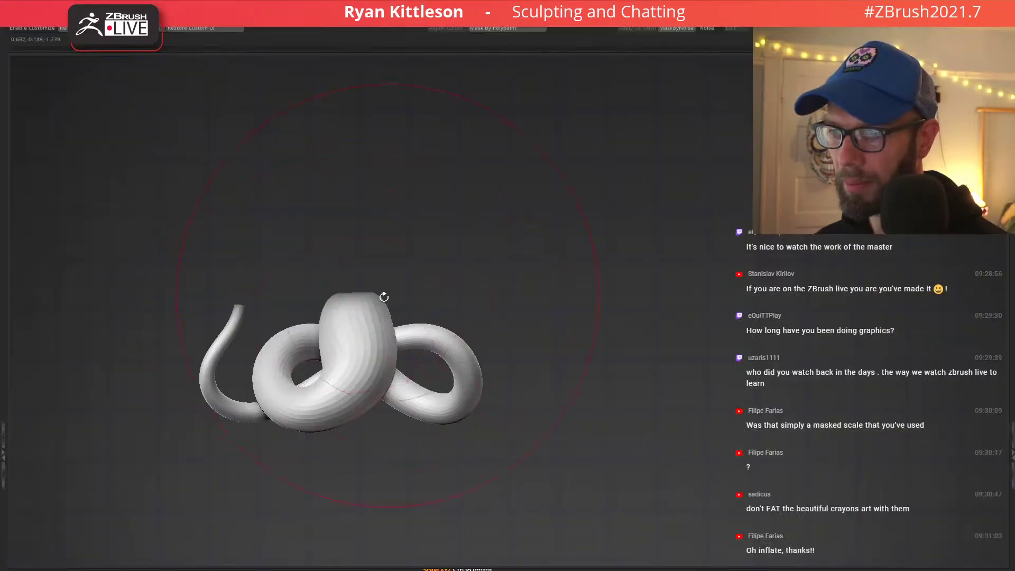
key("alt+Tab")
key("alt+Tab")
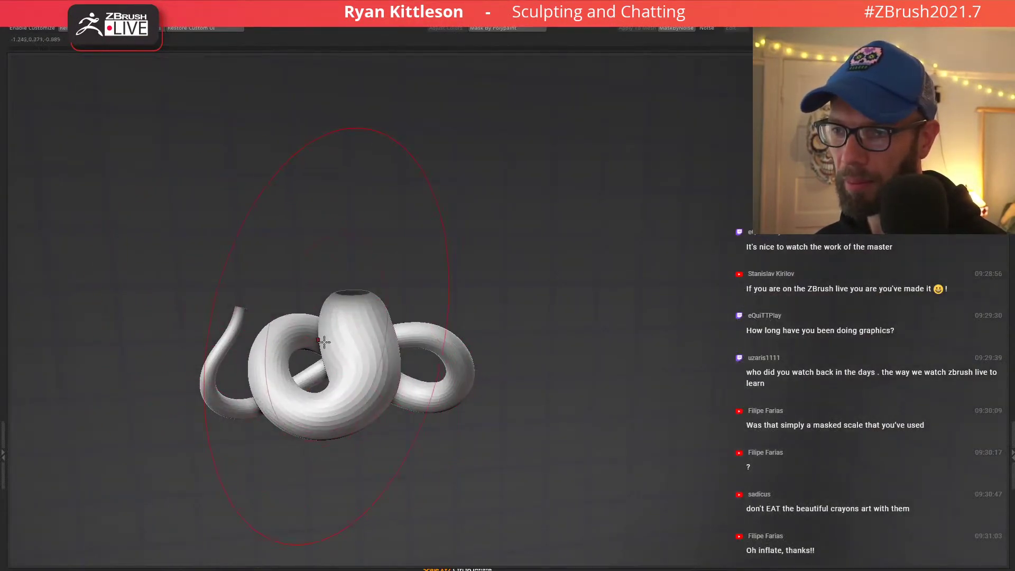
Thicken the middle of the neck above the front coil and compare it with the painting.
mouse_move(479, 338)
left_mouse_down()
mouse_move(423, 396)
mouse_move(459, 367)
mouse_move(452, 391)
mouse_move(491, 345)
mouse_move(476, 318)
mouse_move(458, 344)
mouse_move(421, 317)
mouse_move(401, 339)
mouse_move(434, 310)
mouse_move(365, 299)
mouse_move(374, 294)
mouse_move(352, 307)
mouse_move(357, 285)
left_mouse_up()
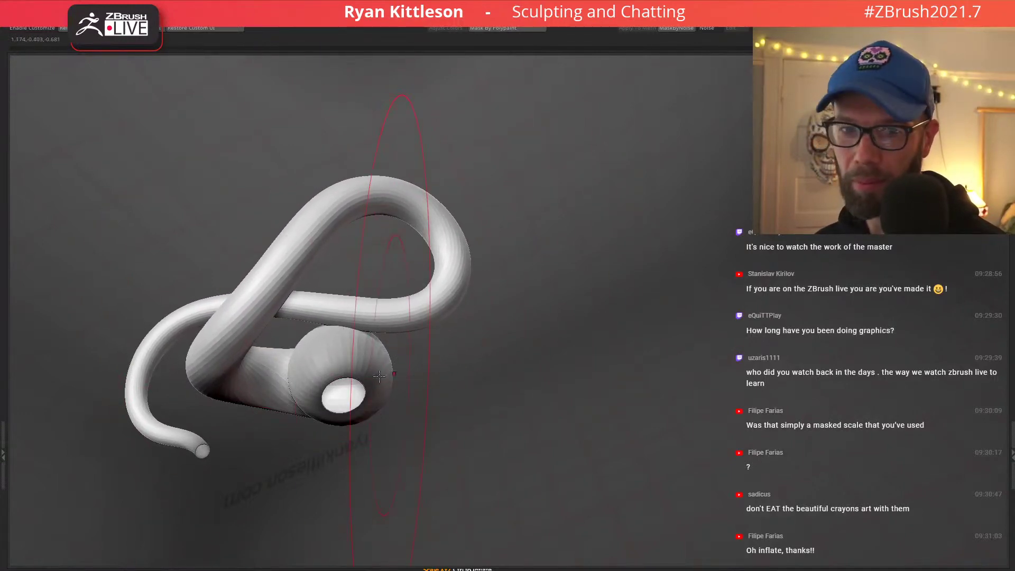
mouse_move(389, 322)
right_mouse_down()
mouse_move(376, 247)
mouse_move(367, 344)
mouse_move(361, 302)
mouse_move(351, 360)
right_mouse_up()
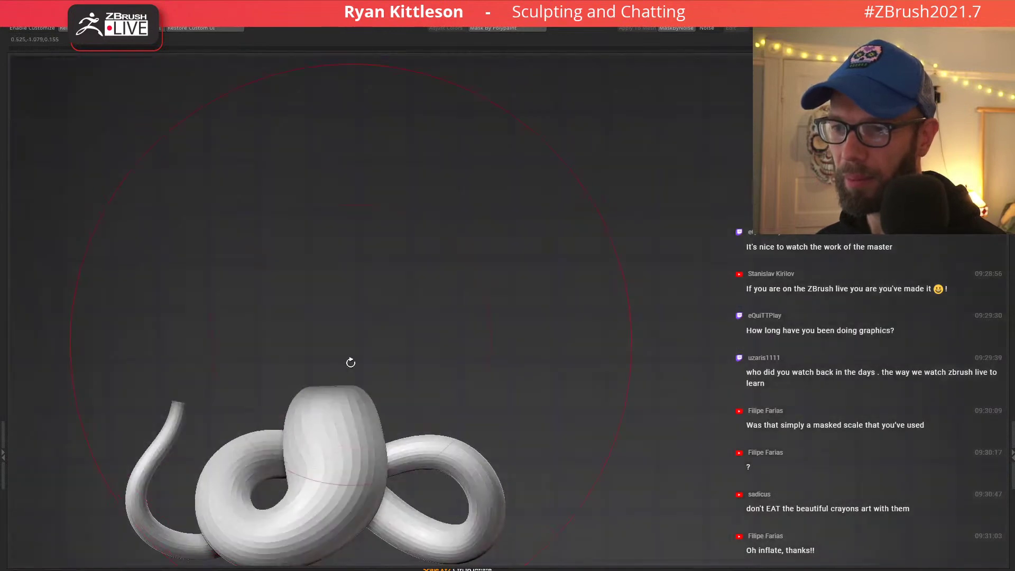
key("alt+Tab")
key("alt+Tab")
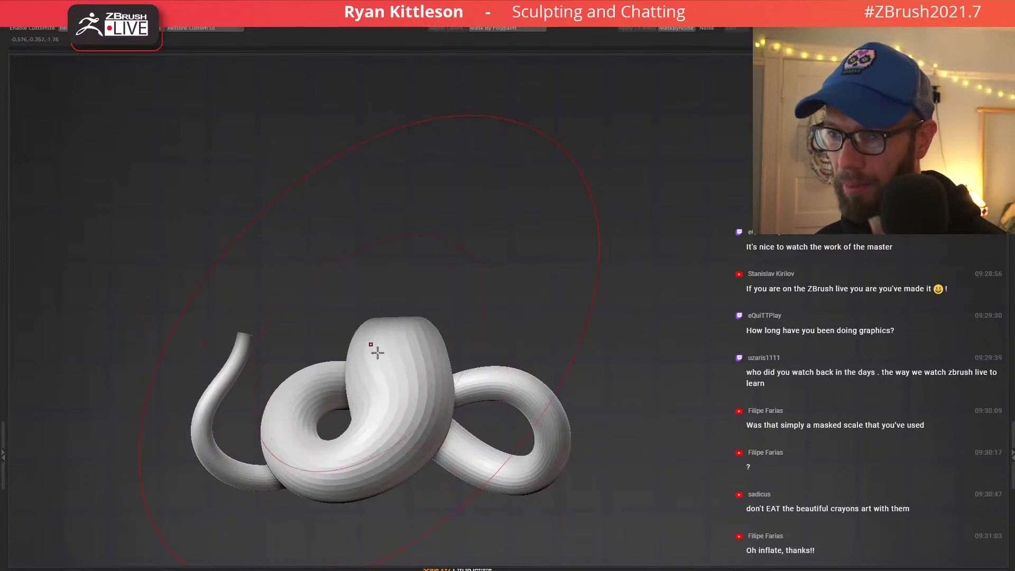
Adjust the draw size, bulge the neck's sides from above, and check its outline against the painting.
key("space")
left_click_drag(386, 353, 376, 353)
mouse_move(410, 351)
right_mouse_down()
mouse_move(445, 354)
mouse_move(424, 369)
mouse_move(453, 372)
mouse_move(361, 435)
mouse_move(309, 444)
right_mouse_up()
mouse_move(260, 350)
right_mouse_down()
mouse_move(227, 332)
mouse_move(207, 347)
mouse_move(173, 330)
right_mouse_up()
right_click_drag(263, 307, 253, 329)
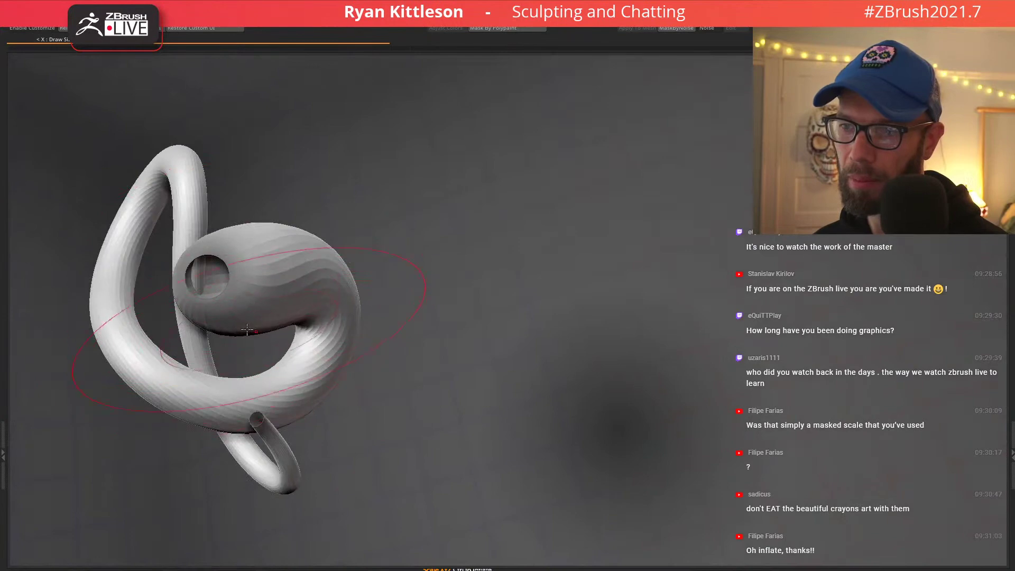
right_click_drag(191, 249, 221, 217)
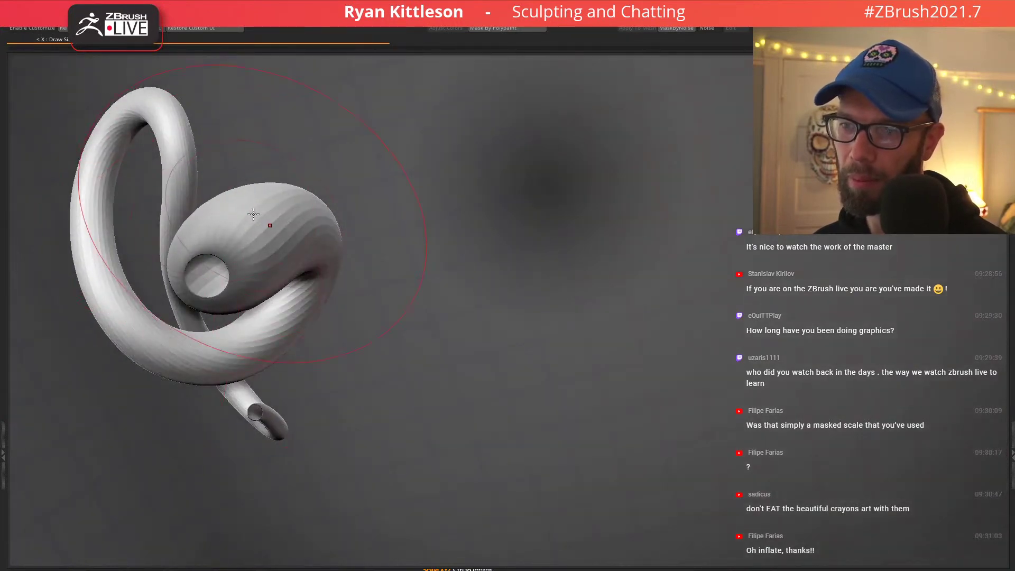
mouse_move(271, 286)
right_mouse_down()
mouse_move(283, 247)
mouse_move(274, 263)
mouse_move(429, 294)
right_mouse_up()
key("alt+Tab")
key("alt+Tab")
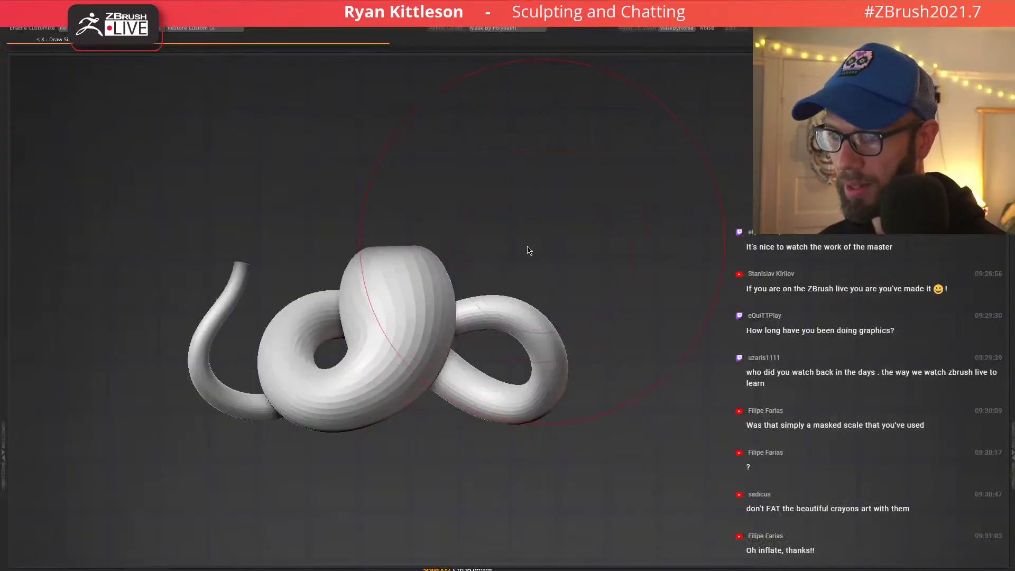
key("alt+Tab")
key("alt+Tab")
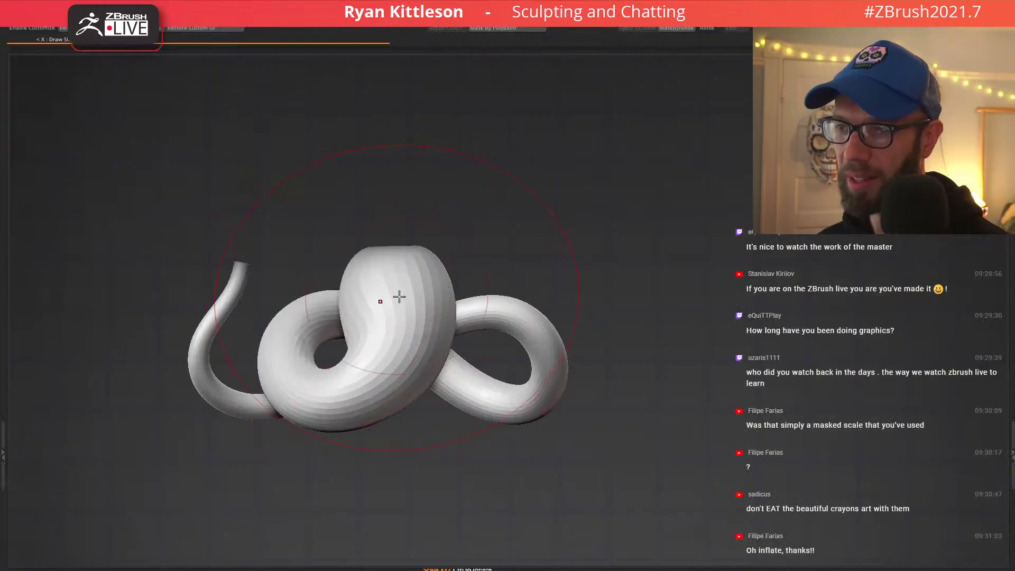
Examine the thickened neck and coils at a lower subdivision level and with the wireframe shown.
right_click_drag(399, 296, 430, 324)
right_click_drag(390, 276, 405, 271)
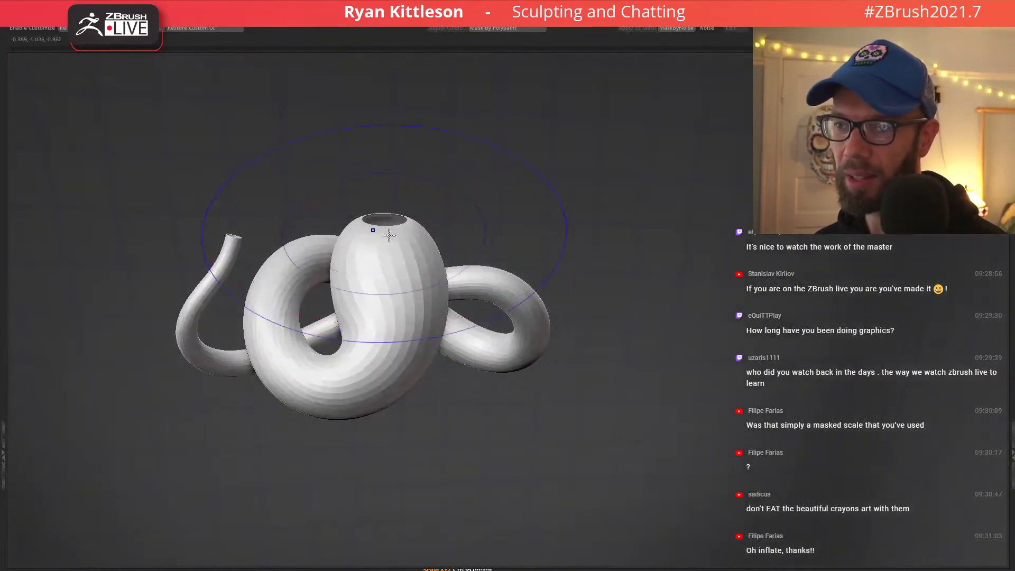
key("shift+d")
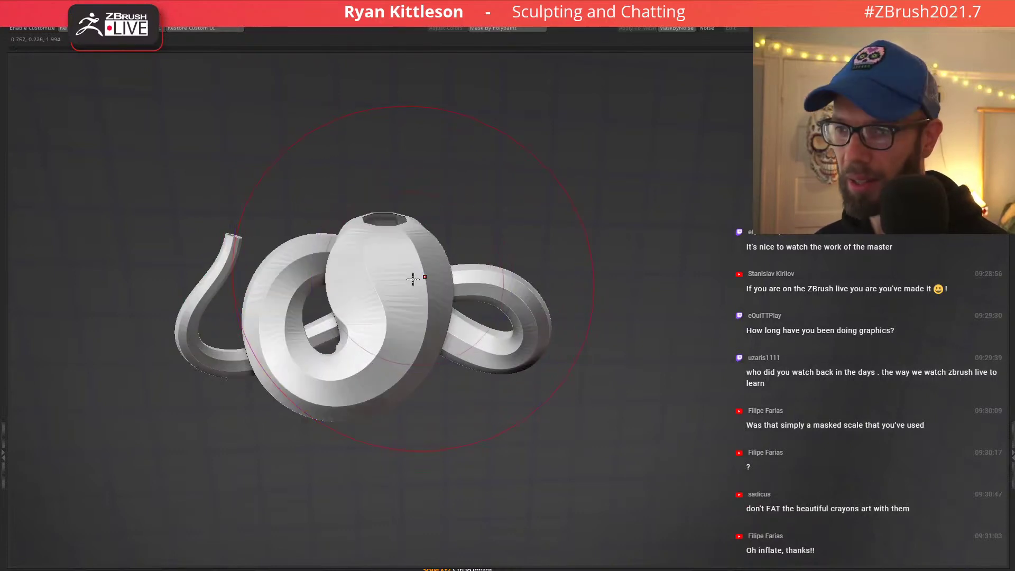
right_click_drag(410, 284, 387, 298)
key("d")
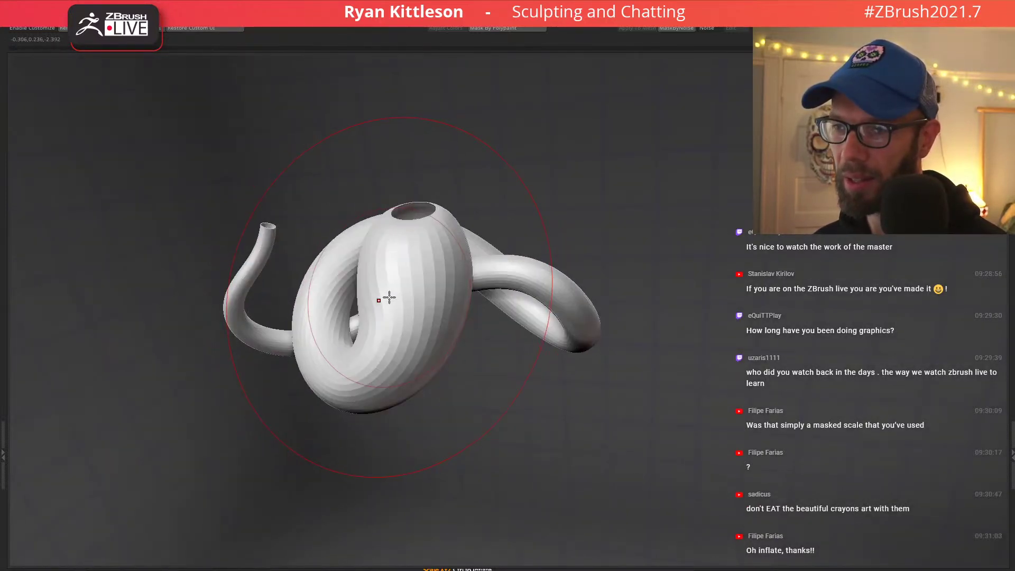
key("shift+f")
right_click_drag(409, 258, 415, 314, "ctrl")
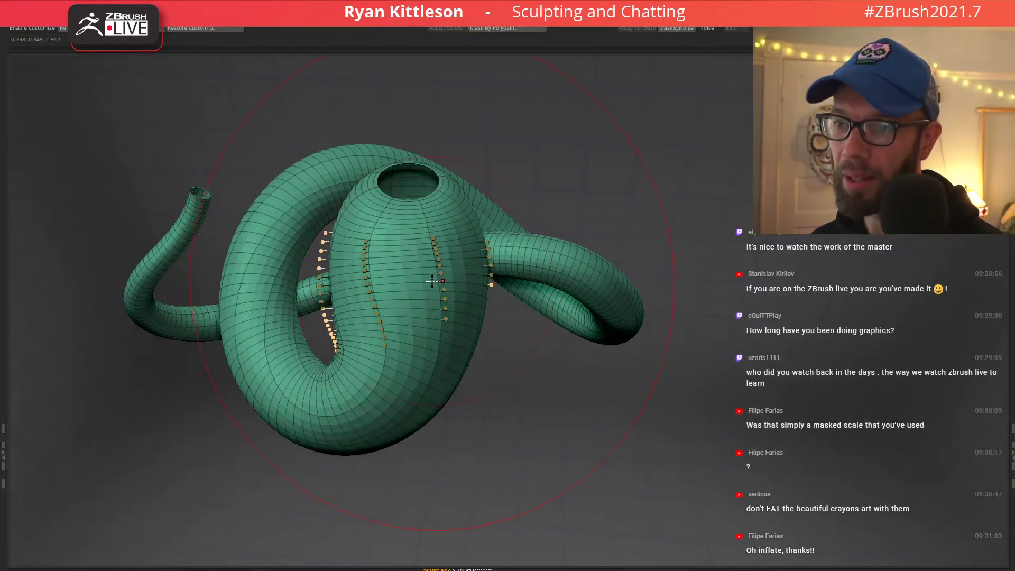
right_click_drag(446, 296, 425, 275)
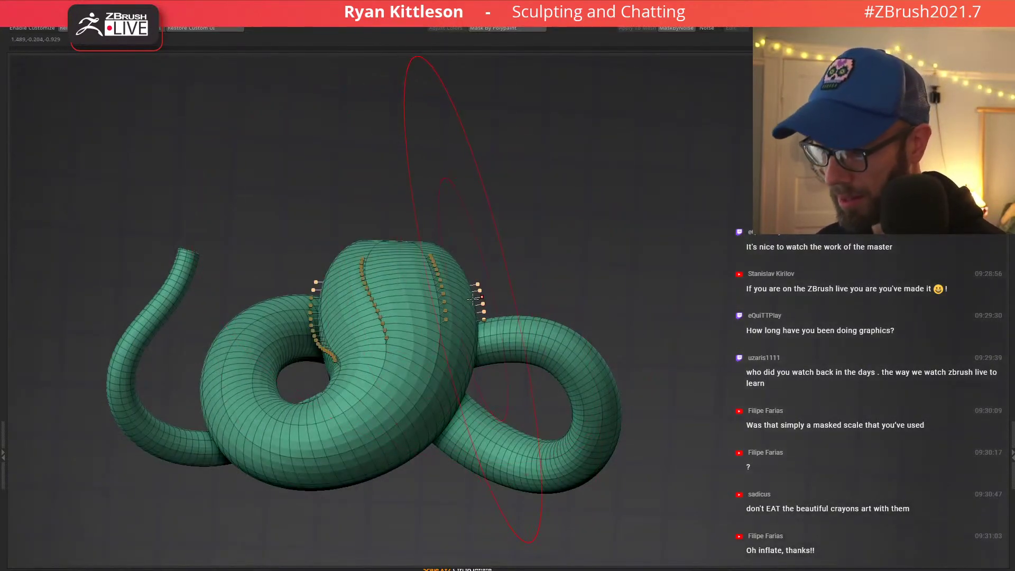
Hide the wireframe and save the file.
key("shift+f")
right_click_drag(466, 308, 461, 290, "ctrl")
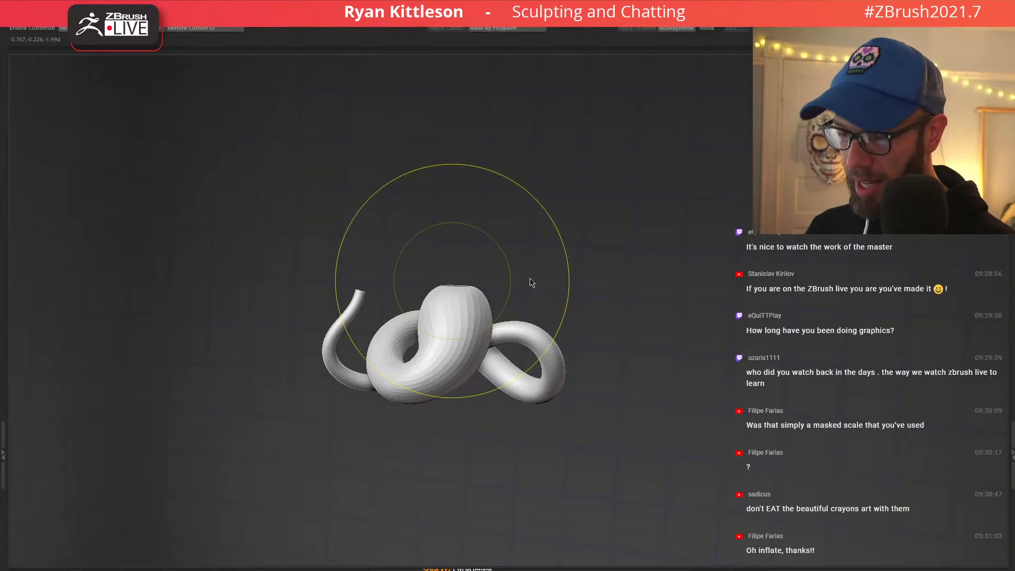
key("ctrl+s")
left_click_drag(535, 275, 515, 308)
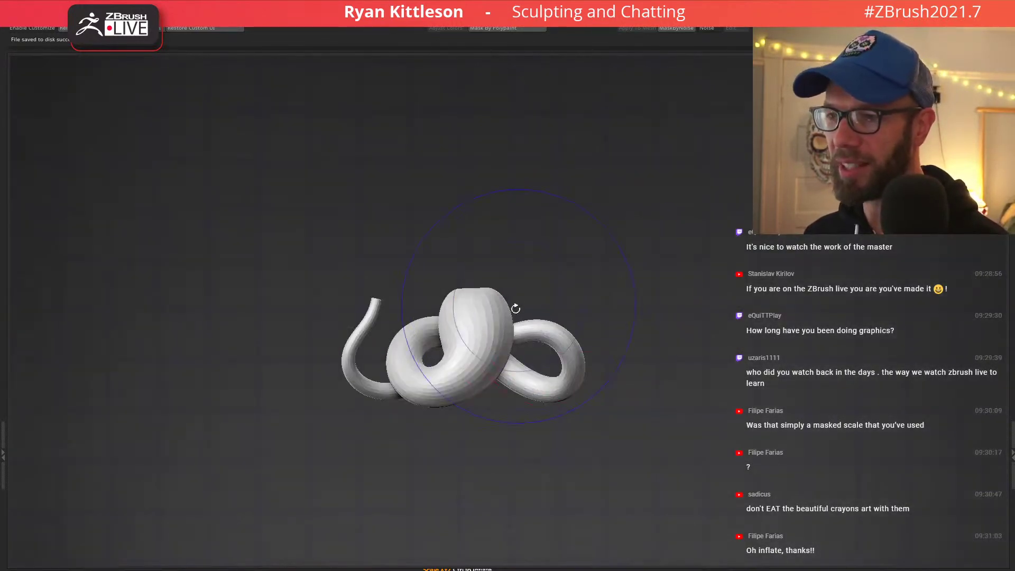
Show the wireframe, frame the body at a lower subdivision level, and consult the painting's dark body stripes.
key("shift+f")
key("f")
key("shift+d")
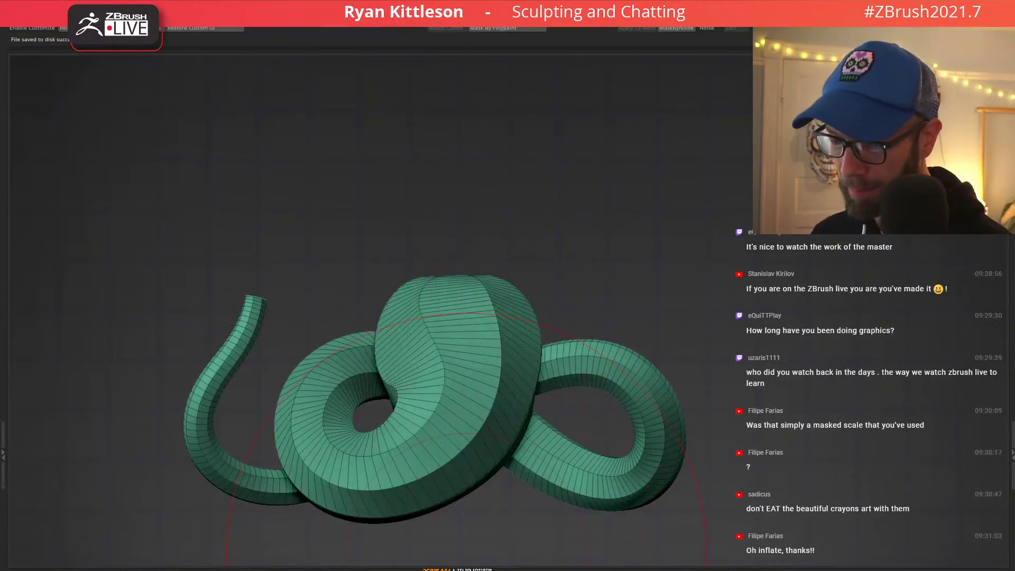
key("alt+Tab")
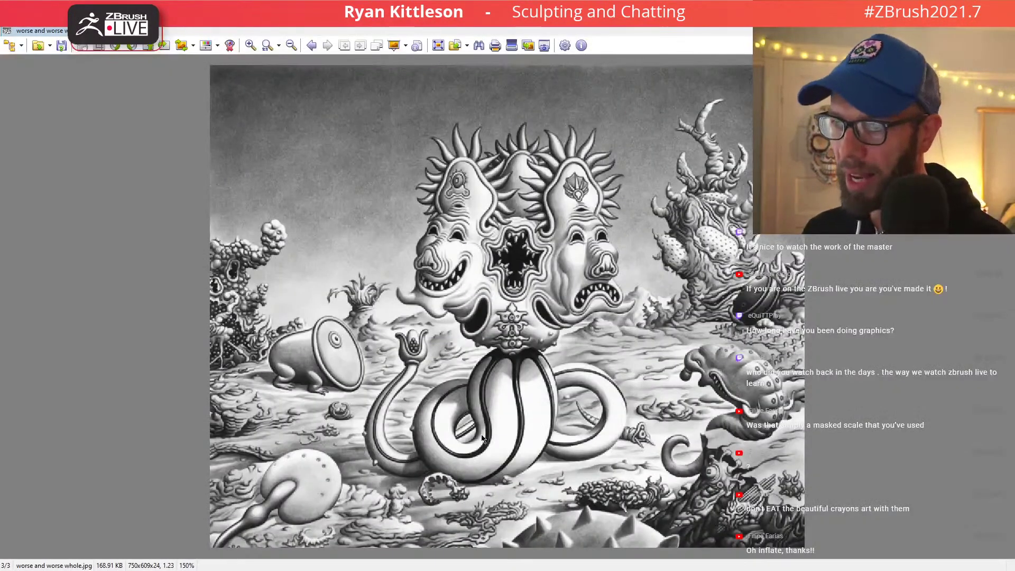
key("alt+Tab")
Examine the lengthwise polygon strips around the neck opening and compare them with the stripes in the reference painting.
right_click_drag(464, 305, 469, 332, "ctrl")
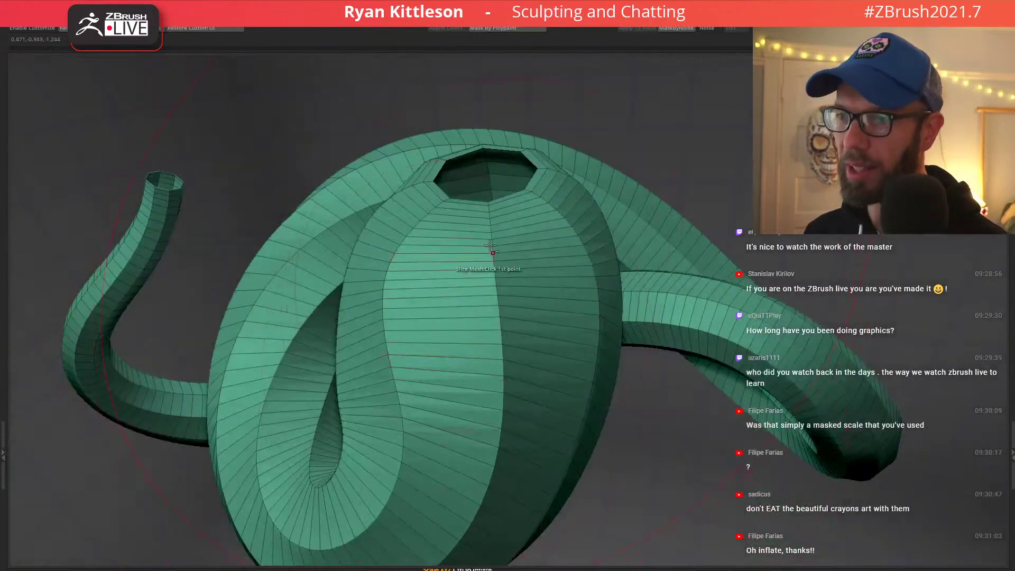
right_click_drag(491, 257, 481, 274)
right_click_drag(474, 222, 521, 332, "alt")
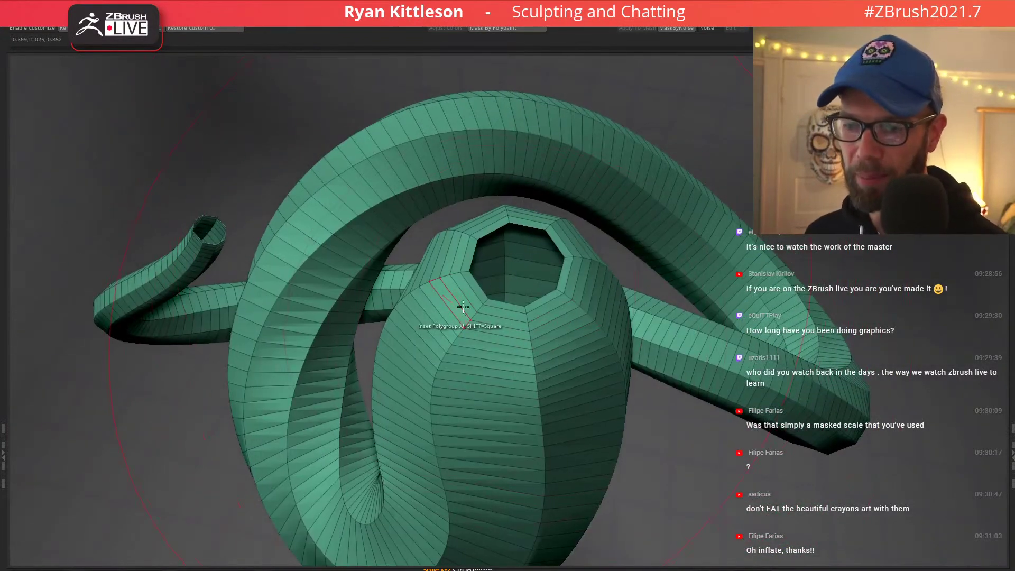
right_click_drag(472, 296, 508, 316)
right_click_drag(571, 315, 567, 326, "ctrl")
key("alt+Tab")
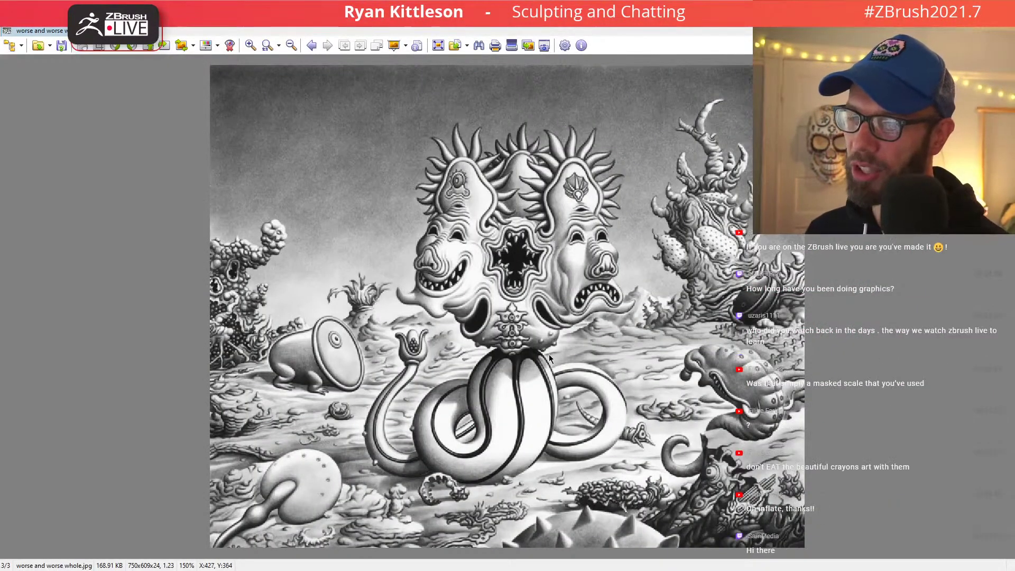
Switch to ZBrush and insert multiple edge loops lengthwise along one side of the coiled body, using the Specified Resolution option.
key("alt+Tab")
key("alt+Tab")
key("alt+Tab")
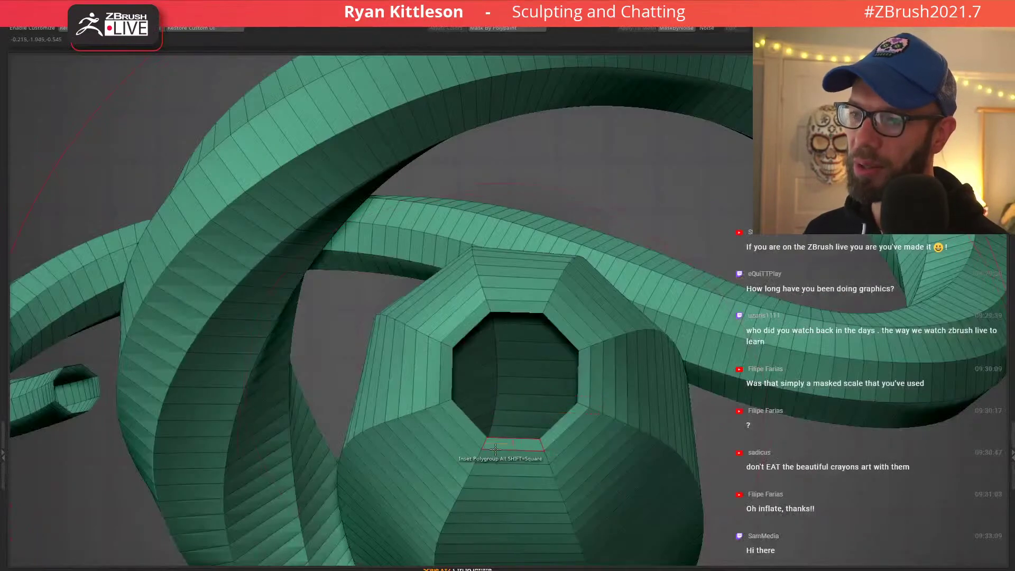
right_click_drag(500, 429, 520, 353, "alt")
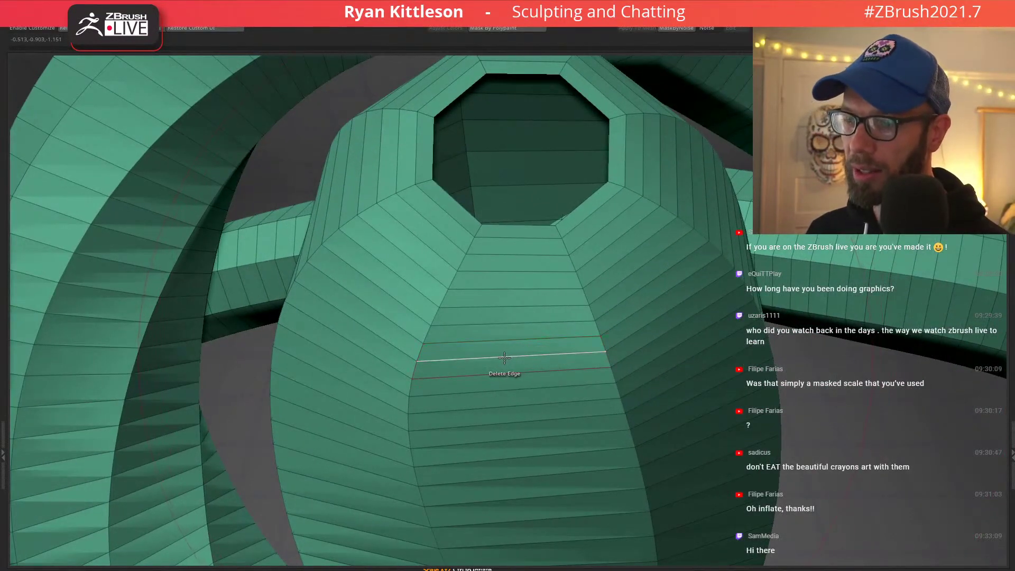
key("space")
left_click(482, 376)
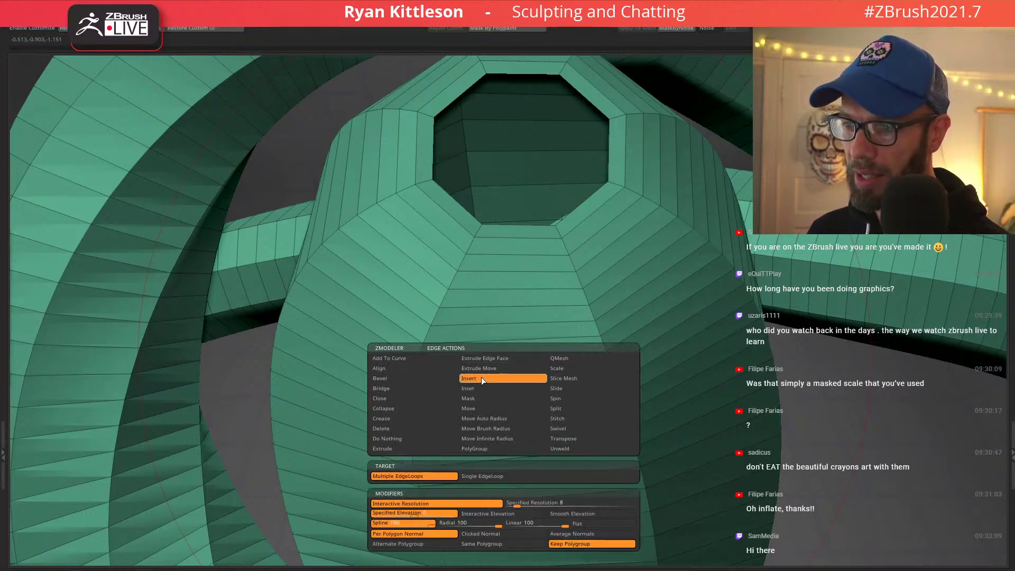
left_click(521, 505)
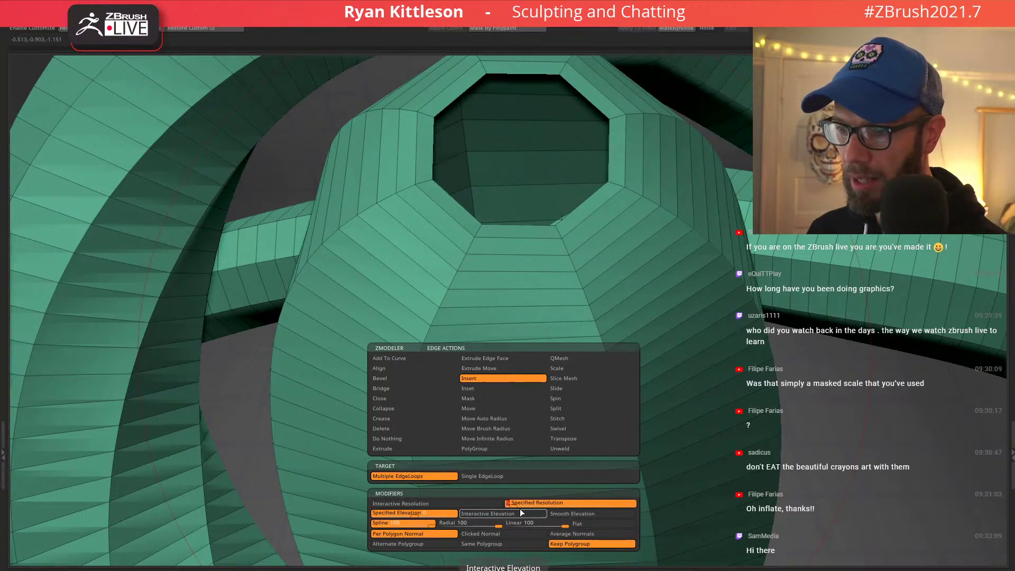
left_click(518, 505)
key("Return")
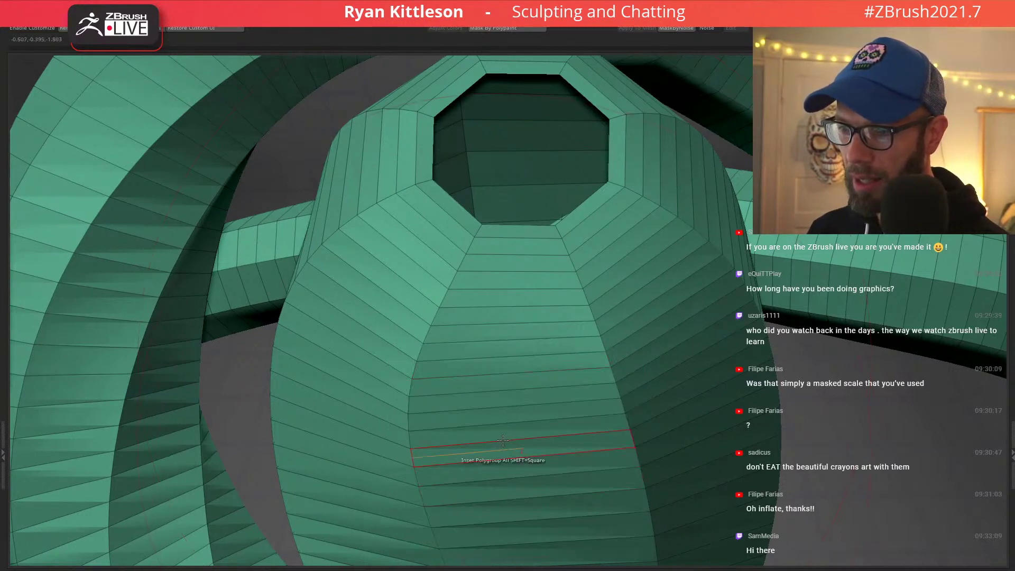
left_click(510, 425)
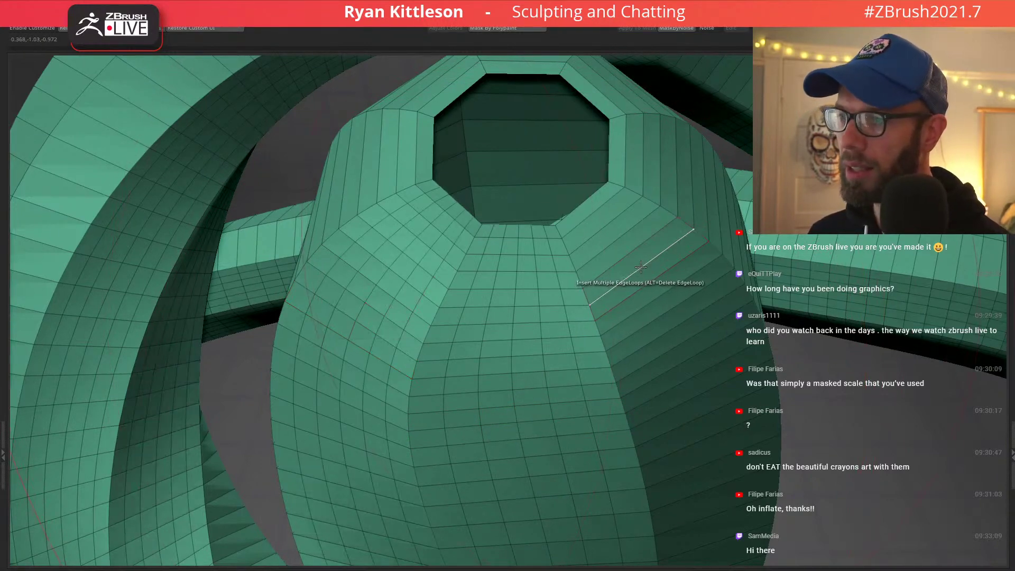
Insert multiple edge loops lengthwise along the remaining undivided side of the coiled body.
right_click_drag(624, 244, 655, 300)
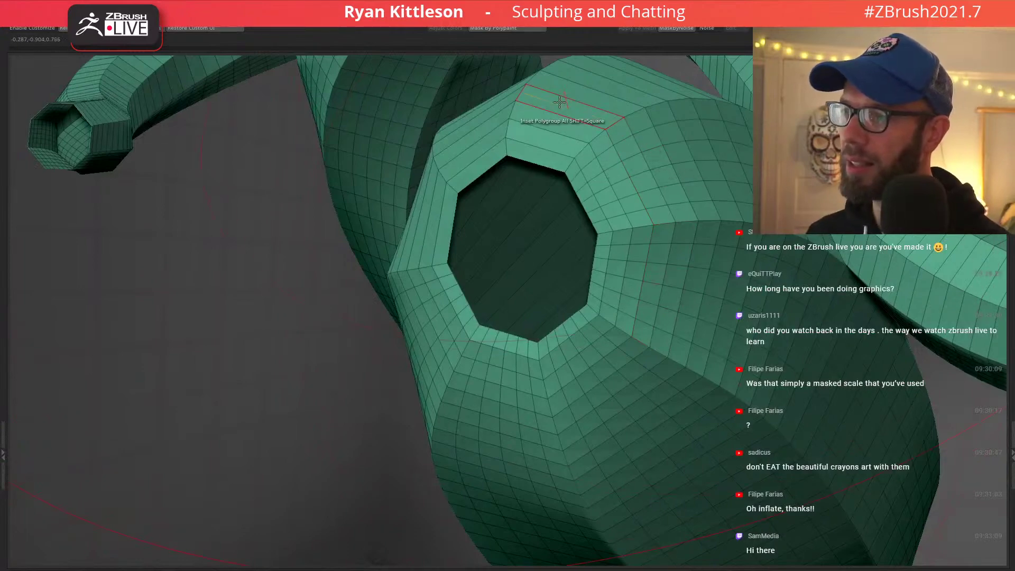
right_click_drag(569, 100, 502, 130)
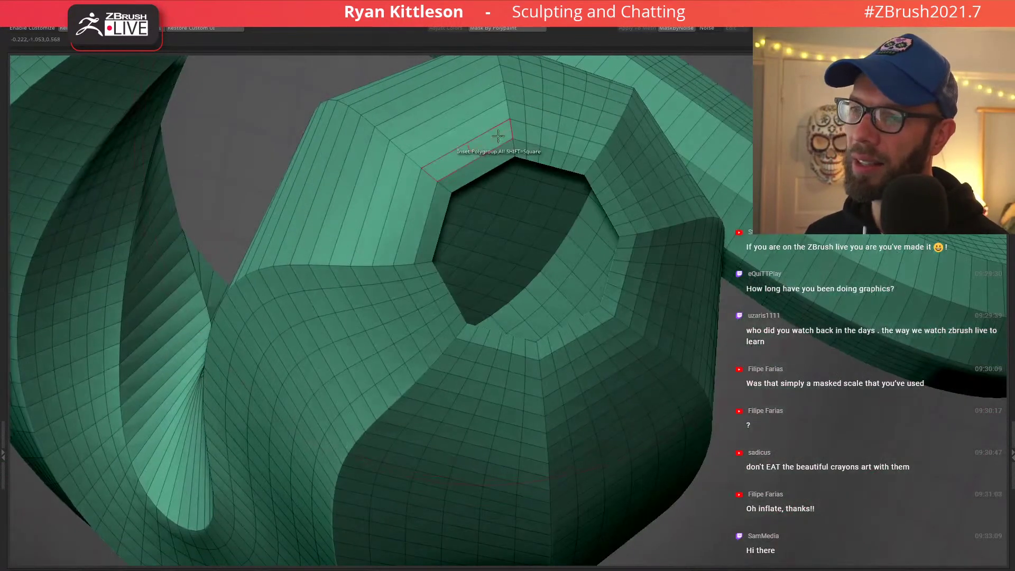
left_click(392, 201)
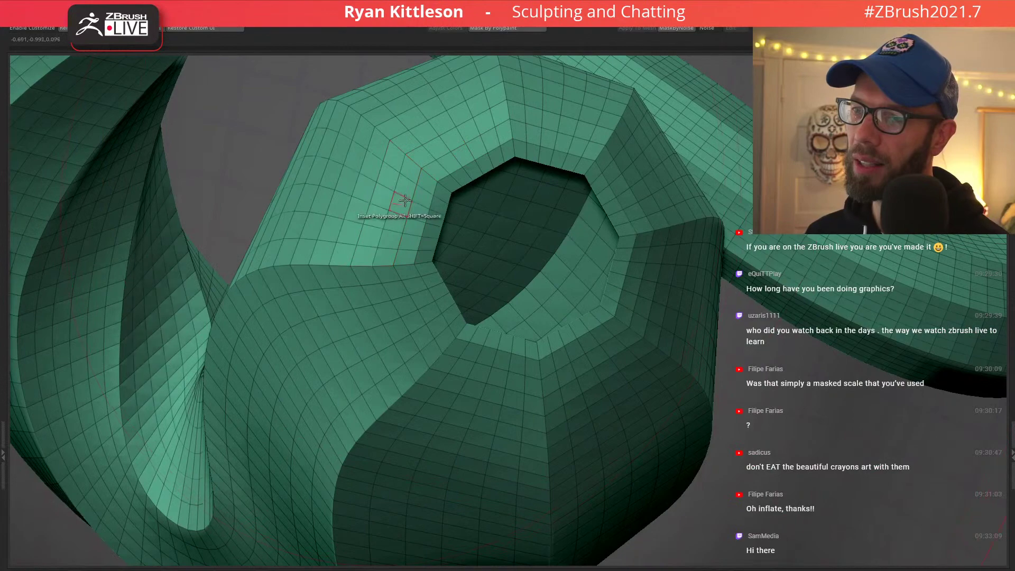
Try to round off the faceted coiled body by repeatedly smoothing its mesh.
key("f")
right_click_drag(476, 327, 439, 243)
right_click_drag(397, 201, 491, 251, "ctrl")
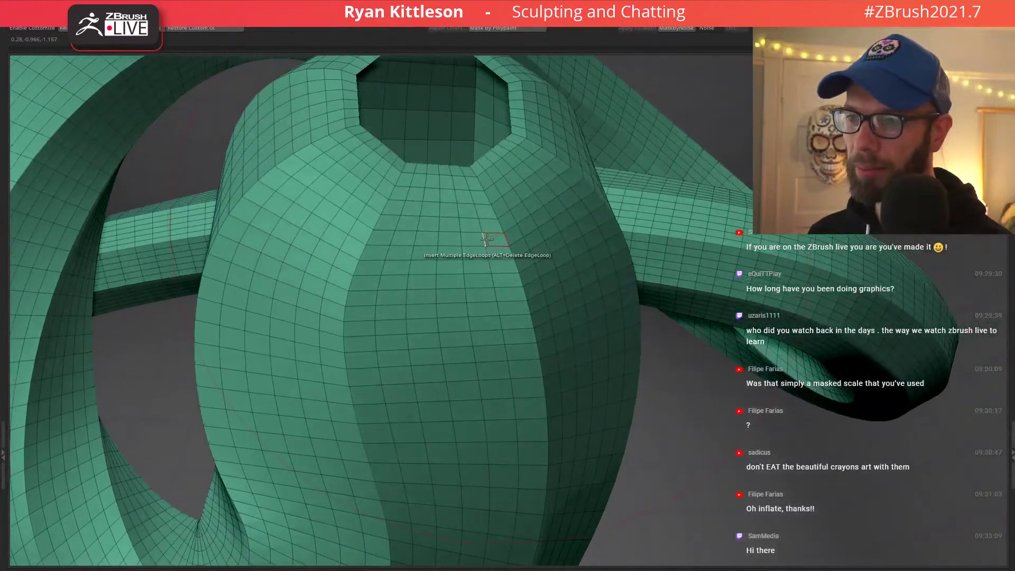
right_click_drag(386, 174, 388, 143, "ctrl")
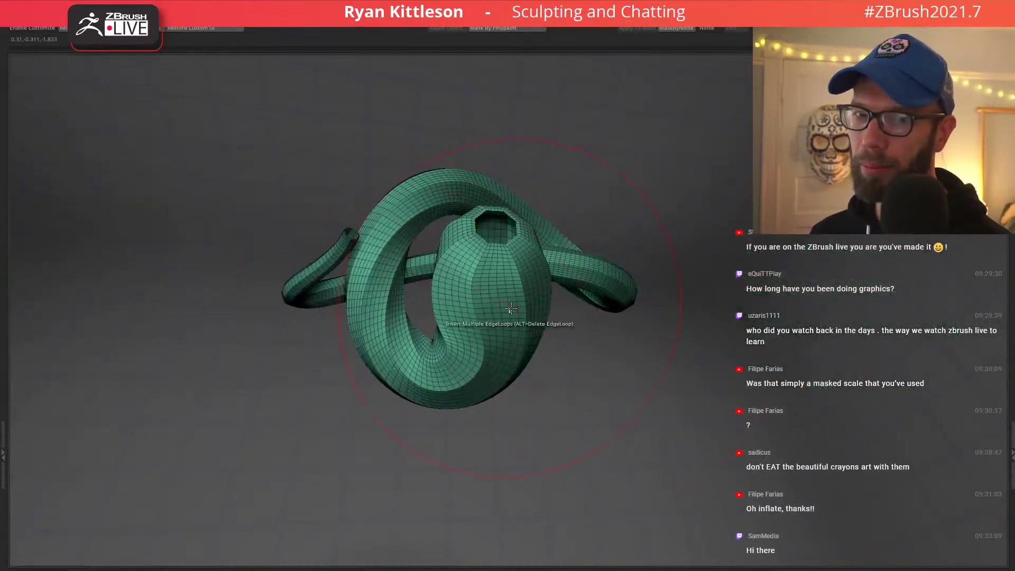
right_click_drag(527, 303, 582, 316)
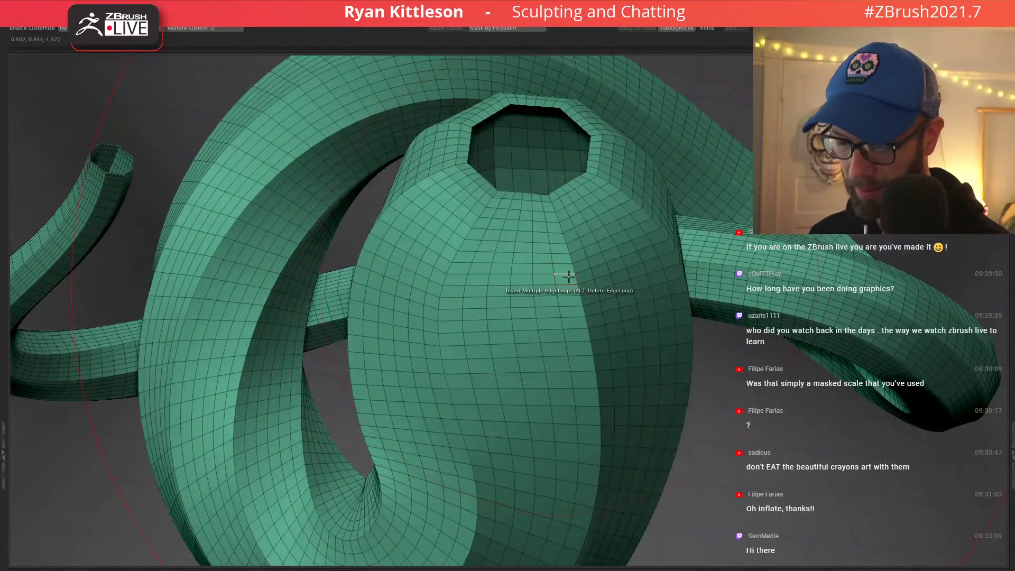
key("d")
key("1")
key("1")
key("1")
key("1")
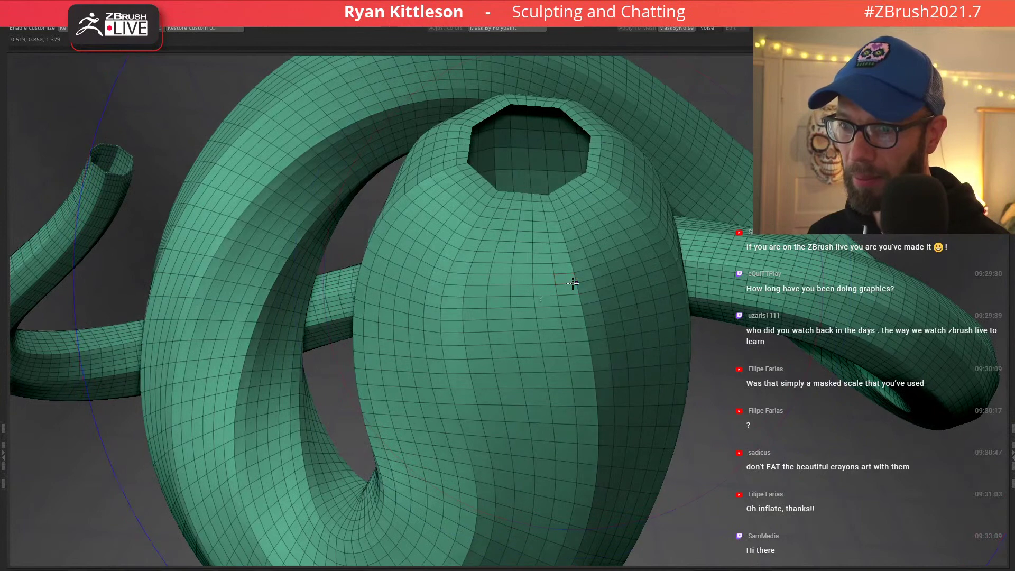
key("1")
key("1")
key("1")
key("1")
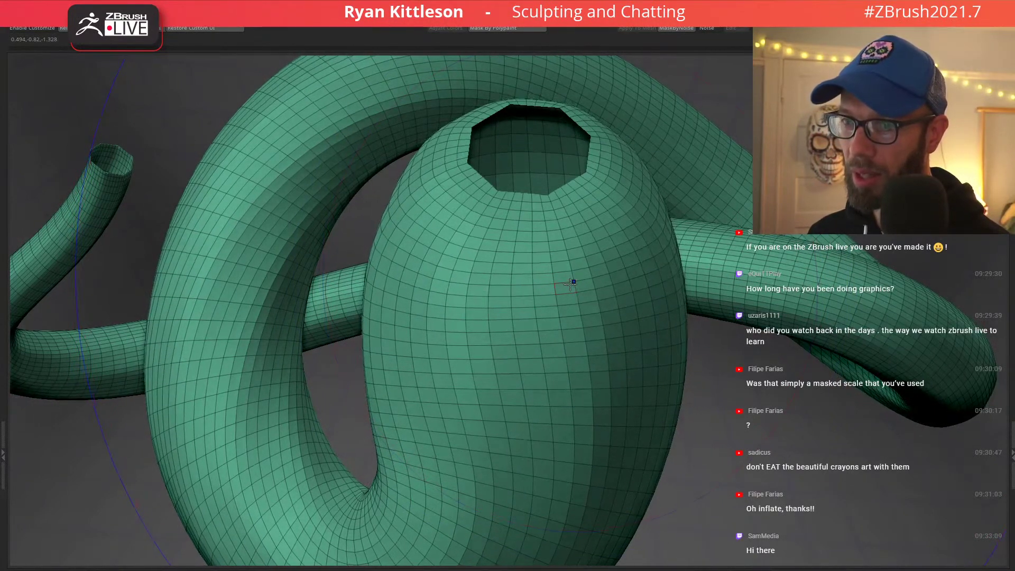
Undo the repeated smoothing of the coiled body.
key("ctrl+z")
key("ctrl+z")
key("ctrl+z")
key("ctrl+z")
key("ctrl+z")
key("ctrl+z")
key("ctrl+z")
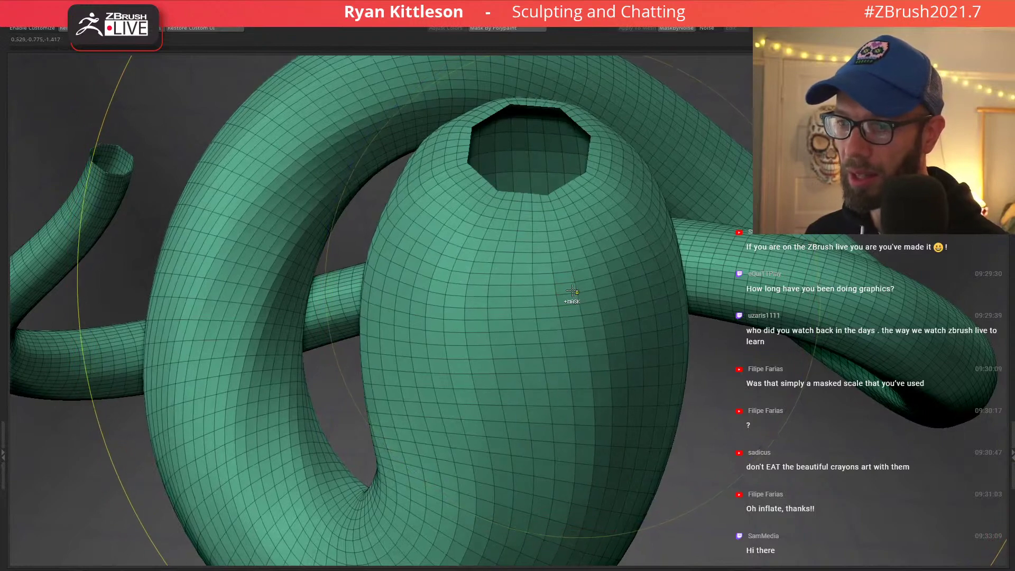
key("ctrl+z")
key("ctrl+z")
key("ctrl+z")
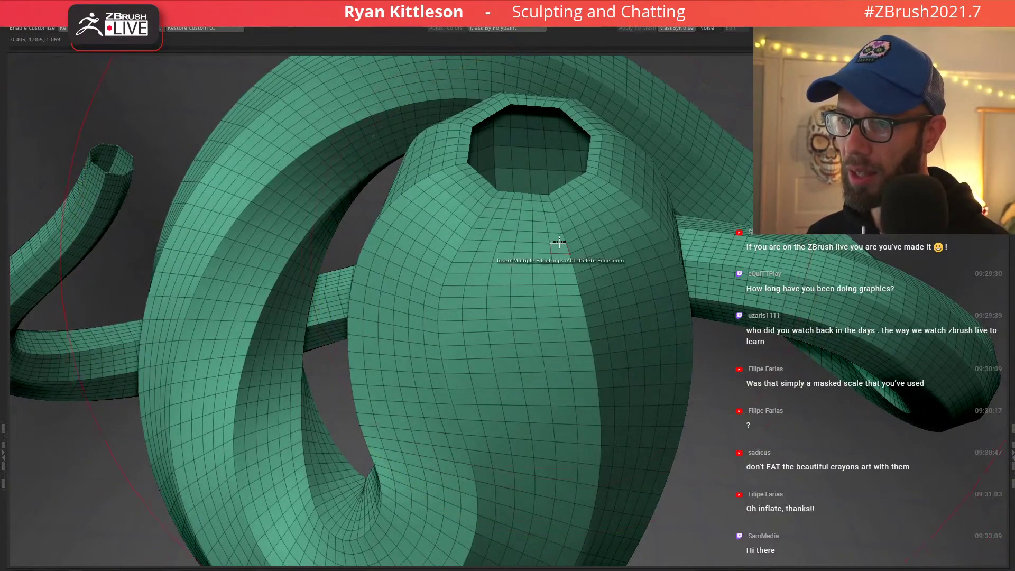
Center the gizmo on the coiled body and apply the Smooth All deformer to it.
key("w")
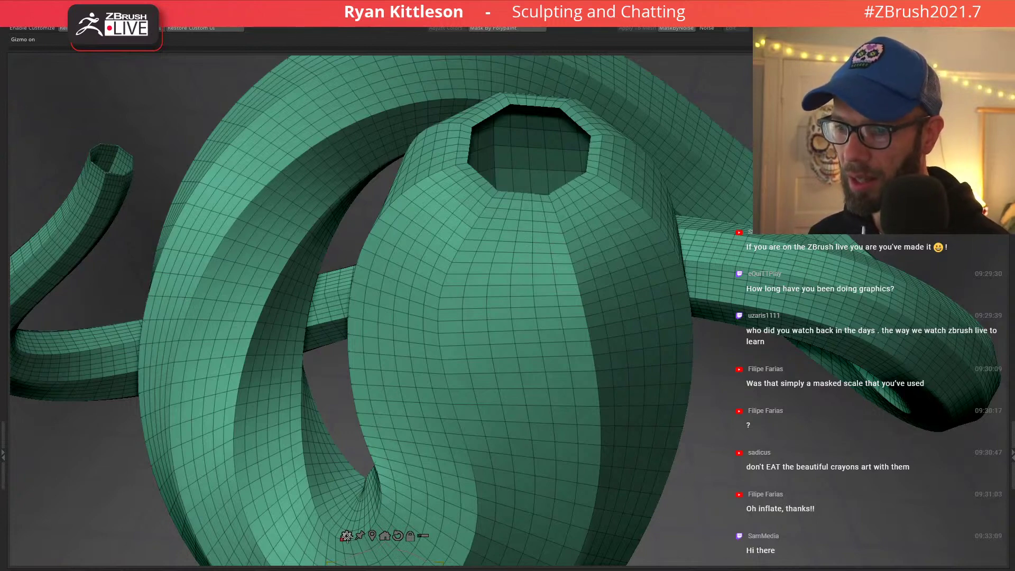
left_click(385, 537)
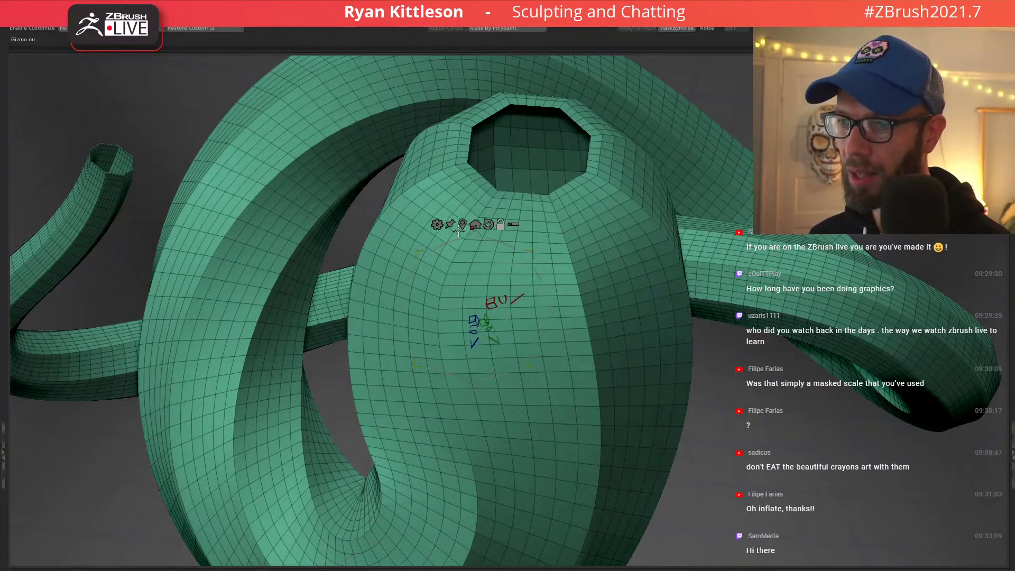
left_click(438, 224)
left_click(438, 225)
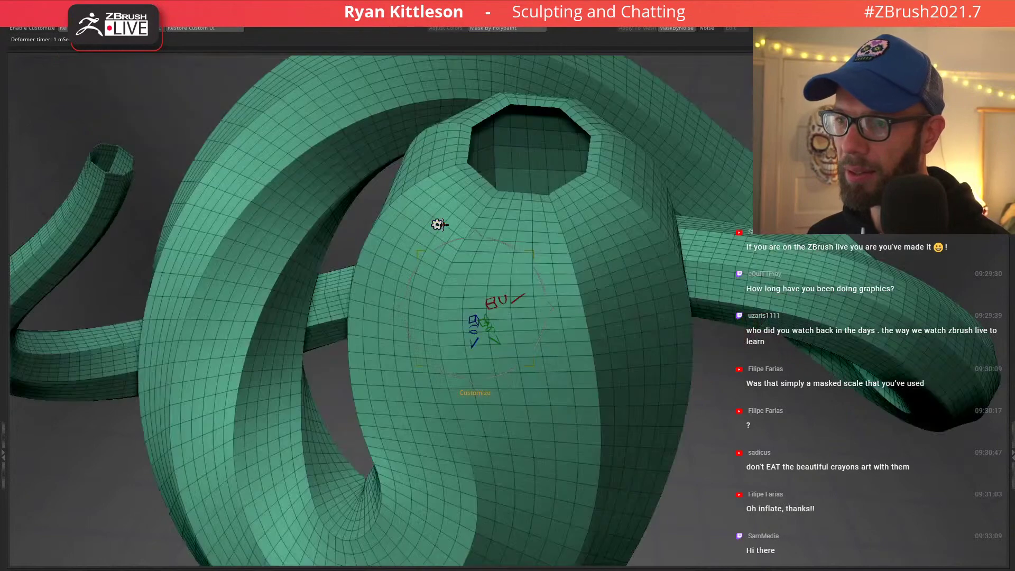
left_click(438, 225)
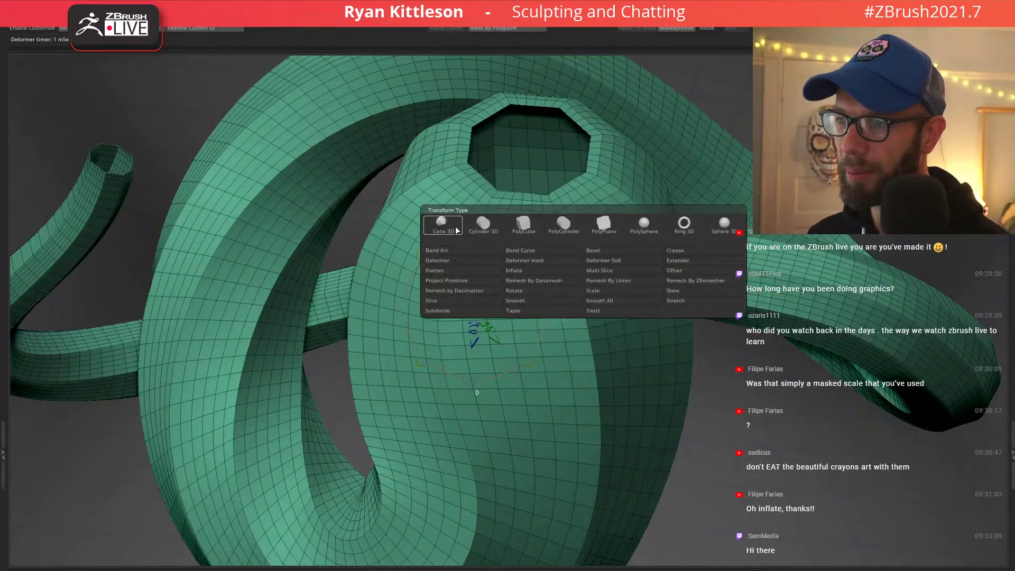
left_click(605, 300)
Adjust the Smooth All strength until the coiled body is evenly rounded, and finish the deformation.
right_click_drag(473, 234, 498, 300, "ctrl")
mouse_move(573, 249)
right_mouse_down("ctrl")
mouse_move(566, 275)
mouse_move(556, 247)
right_mouse_up("ctrl")
right_click_drag(469, 376, 488, 282, "alt")
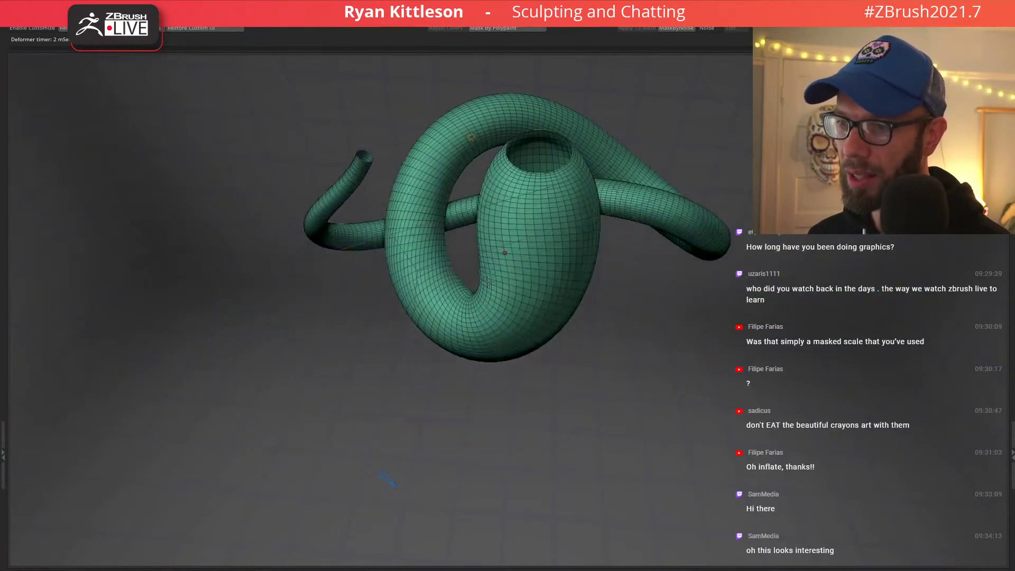
left_click_drag(380, 476, 383, 478)
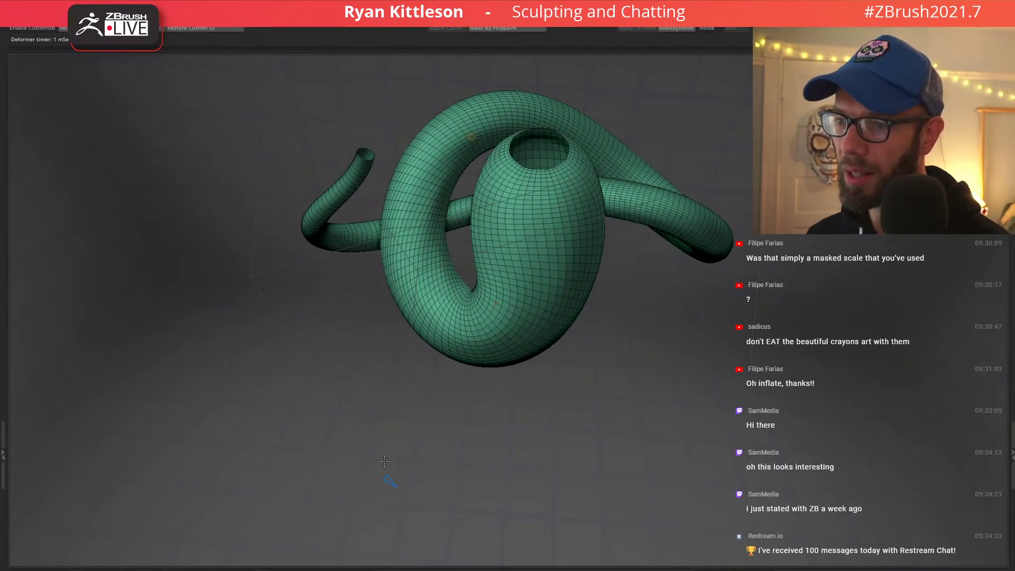
left_click_drag(386, 477, 386, 474)
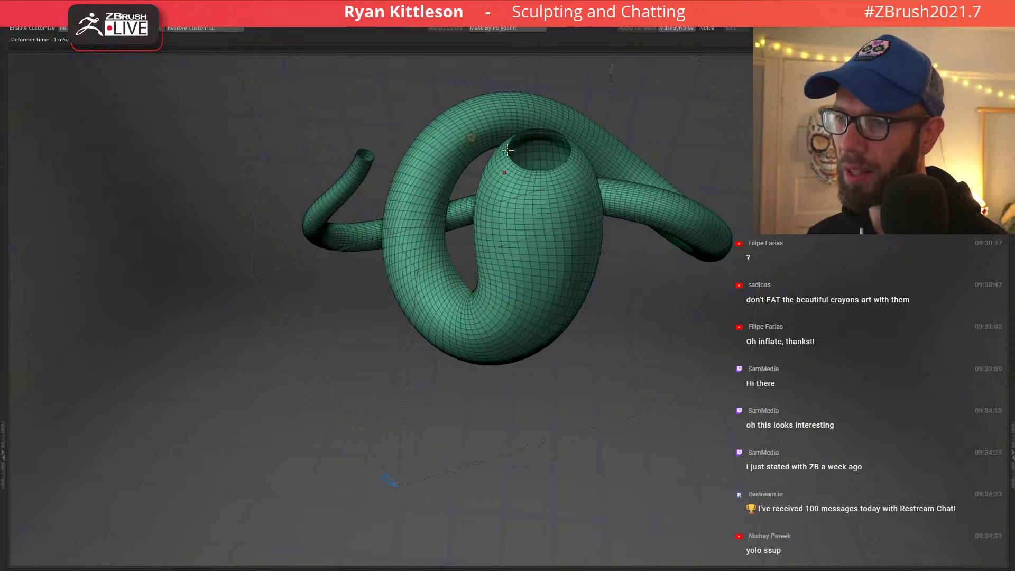
left_click(471, 136)
left_click(469, 136)
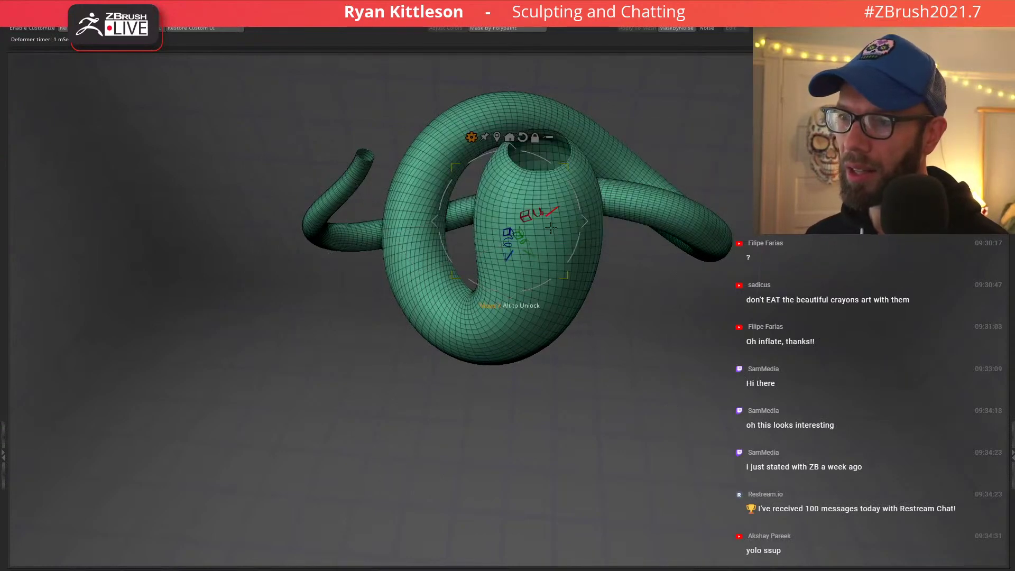
Compare the coiled body before and after the smoothing by undoing and redoing it, and return to draw mode.
right_click_drag(548, 216, 575, 211)
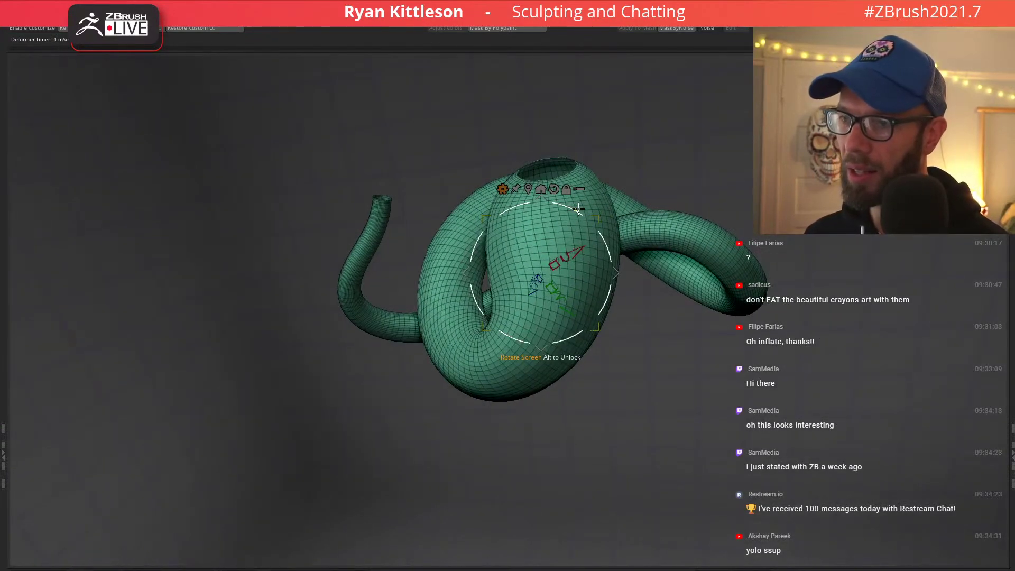
key("ctrl+z")
key("ctrl+z")
key("ctrl+shift+z")
key("ctrl+shift+z")
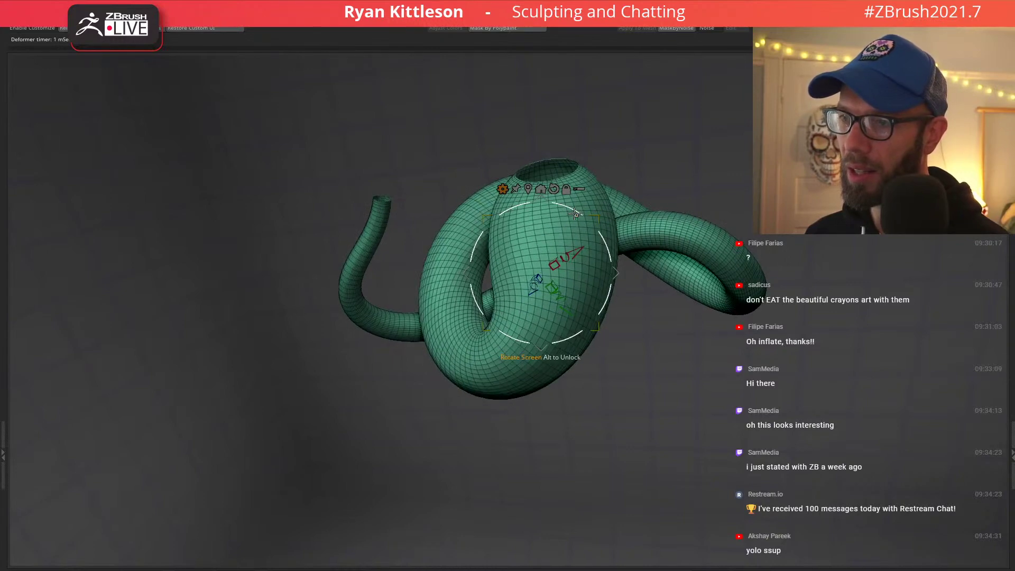
key("ctrl+z")
key("ctrl+z")
key("ctrl+shift+z")
key("ctrl+shift+z")
key("ctrl+shift+z")
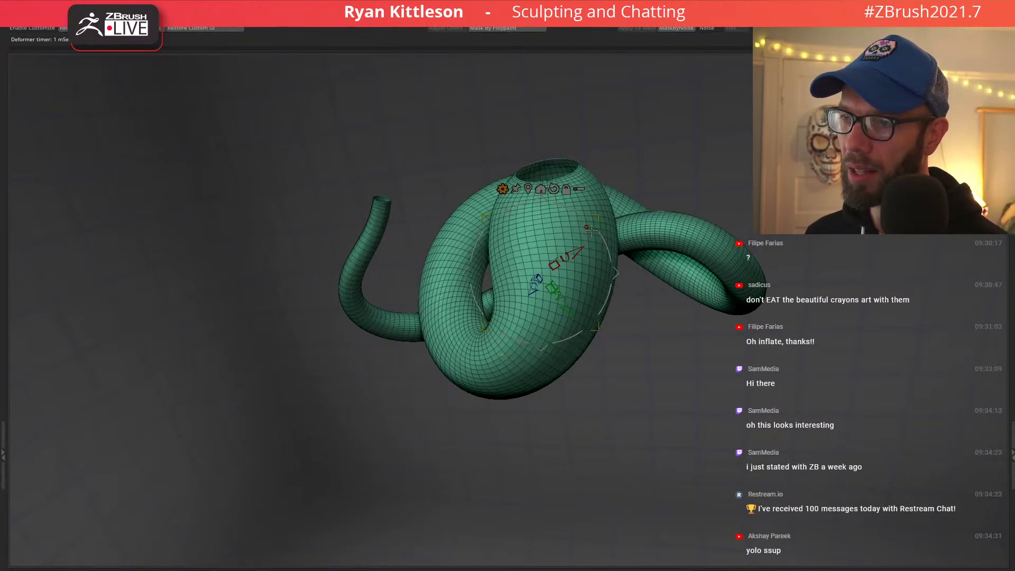
key("q")
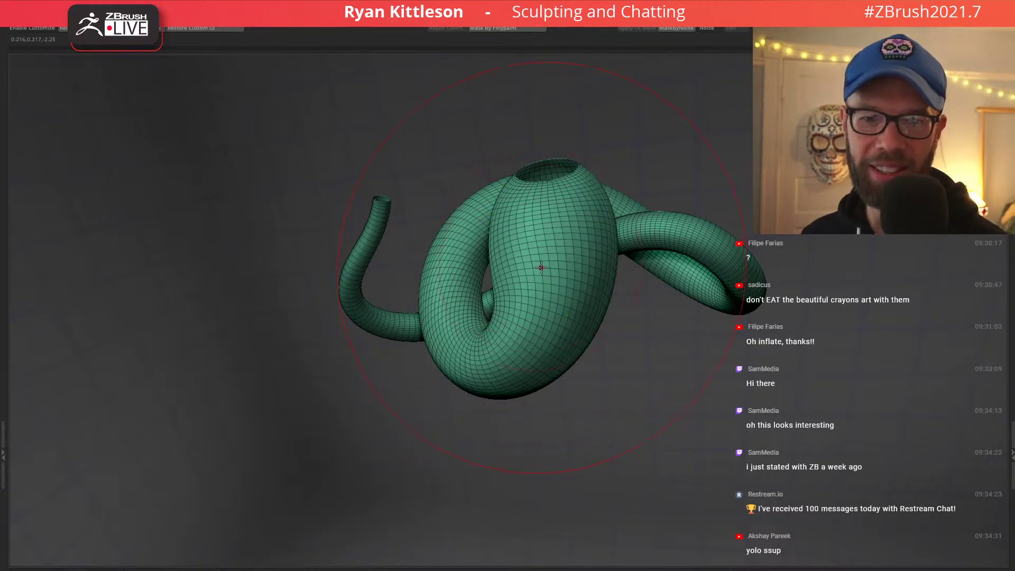
Check the shape of the coiled body against the reference image "worse and worse whole.jpg".
right_click_drag(542, 267, 553, 235)
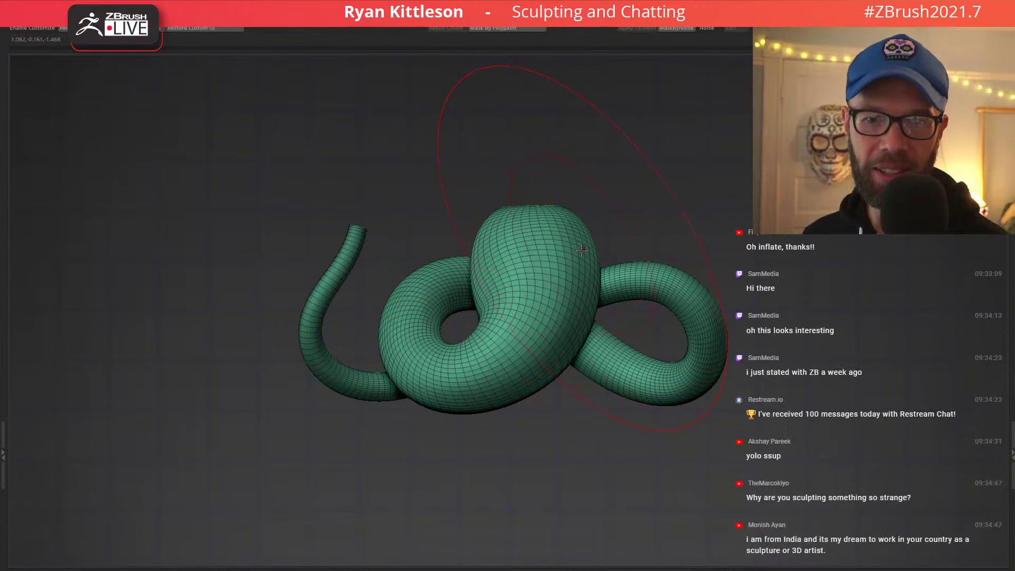
right_click_drag(582, 250, 577, 250)
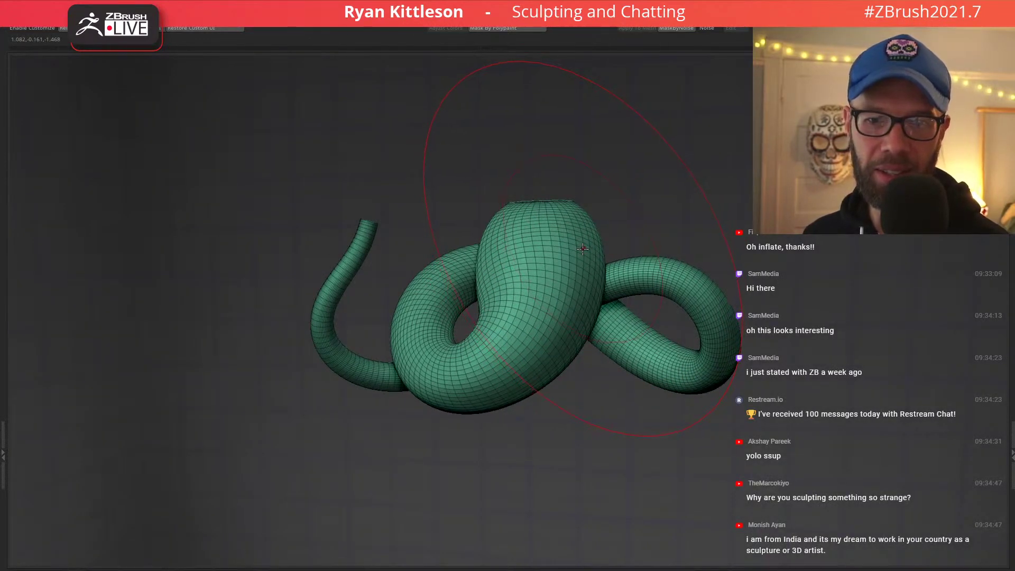
key("alt+Tab")
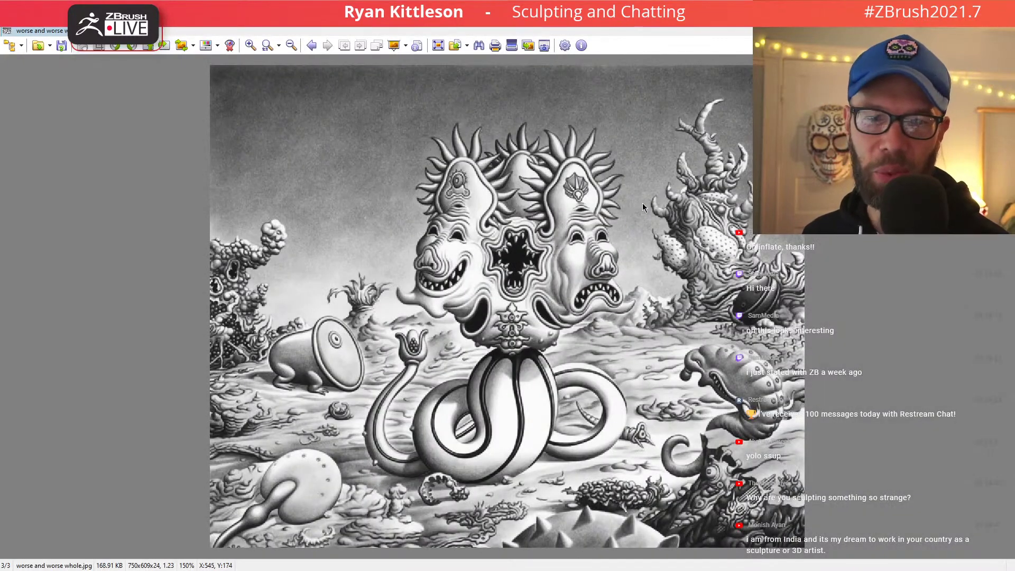
key("alt+Tab")
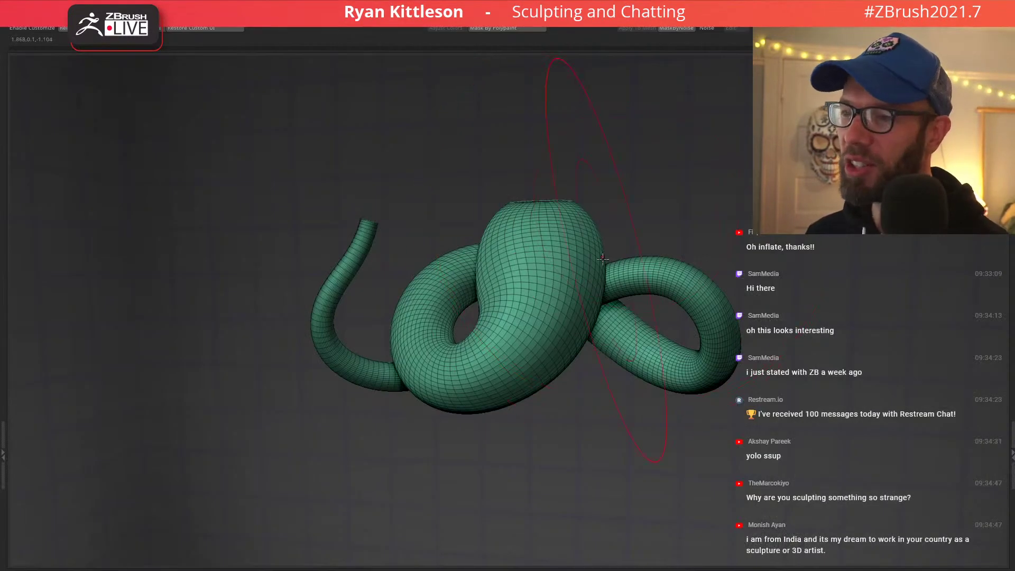
Inspect the coiled body beneath the heads with and without its wireframe, and on its own.
right_click_drag(603, 258, 559, 247)
mouse_move(616, 233)
right_mouse_down()
mouse_move(576, 249)
mouse_move(629, 240)
mouse_move(604, 268)
mouse_move(535, 265)
mouse_move(576, 259)
mouse_move(576, 234)
mouse_move(573, 283)
mouse_move(580, 268)
mouse_move(593, 287)
mouse_move(595, 332)
mouse_move(634, 332)
mouse_move(570, 316)
mouse_move(585, 243)
mouse_move(640, 331)
right_mouse_up()
key("shift+f")
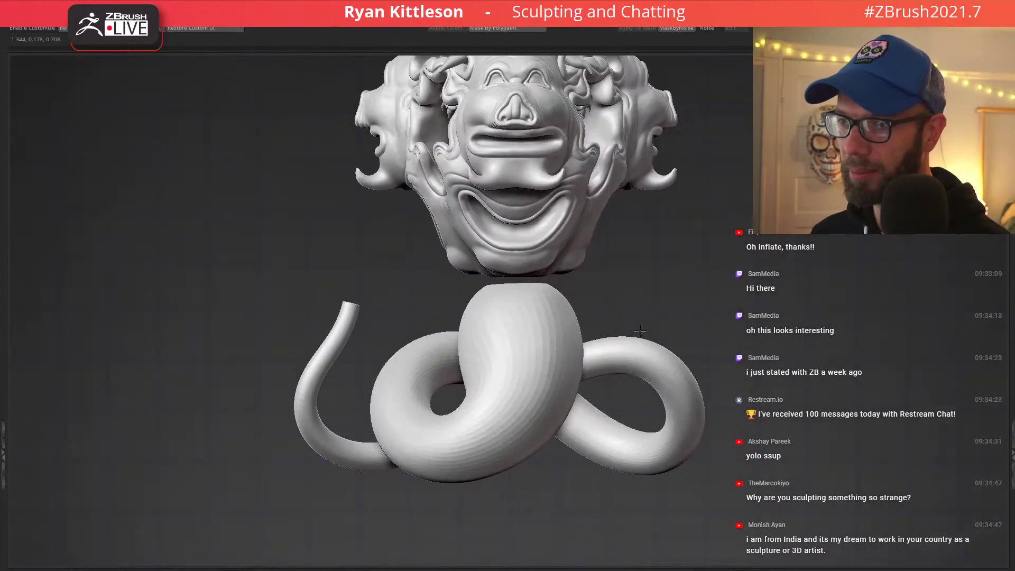
key("shift+f")
right_click_drag(550, 333, 590, 360)
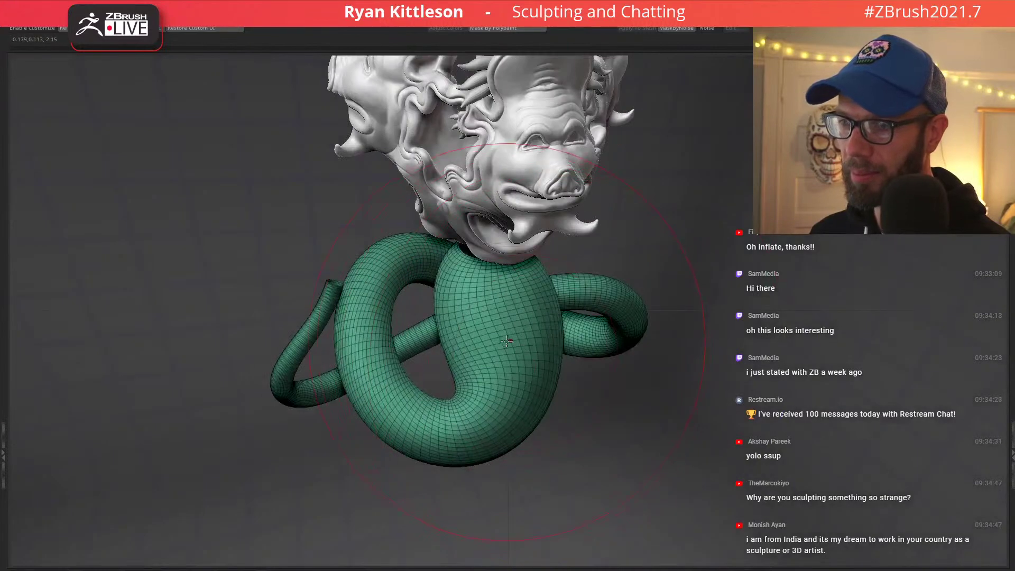
key("alt+s")
right_click_drag(528, 307, 529, 295)
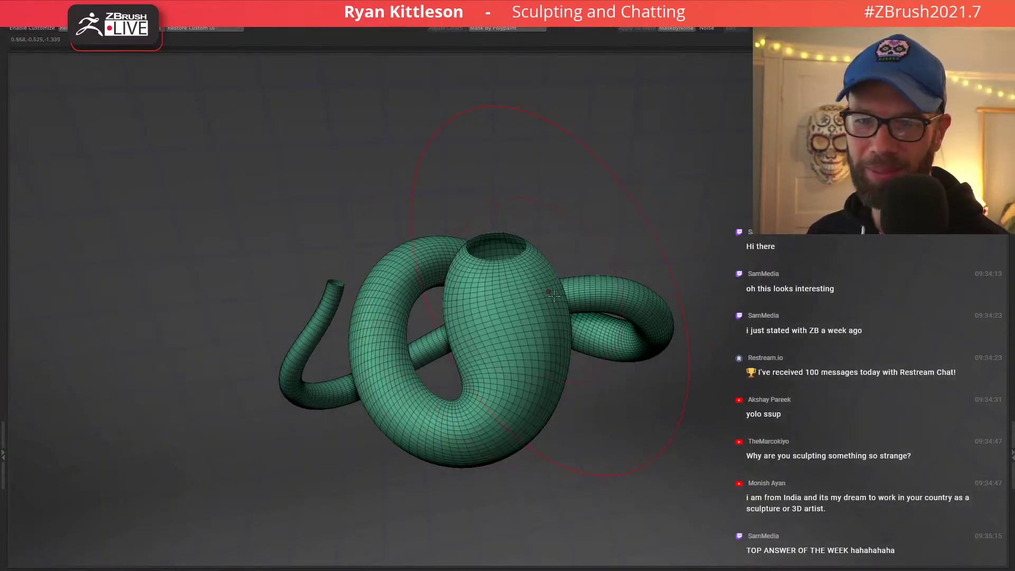
Inspect the open upper end of the coiled body from several angles and up close.
right_click_drag(554, 296, 547, 306)
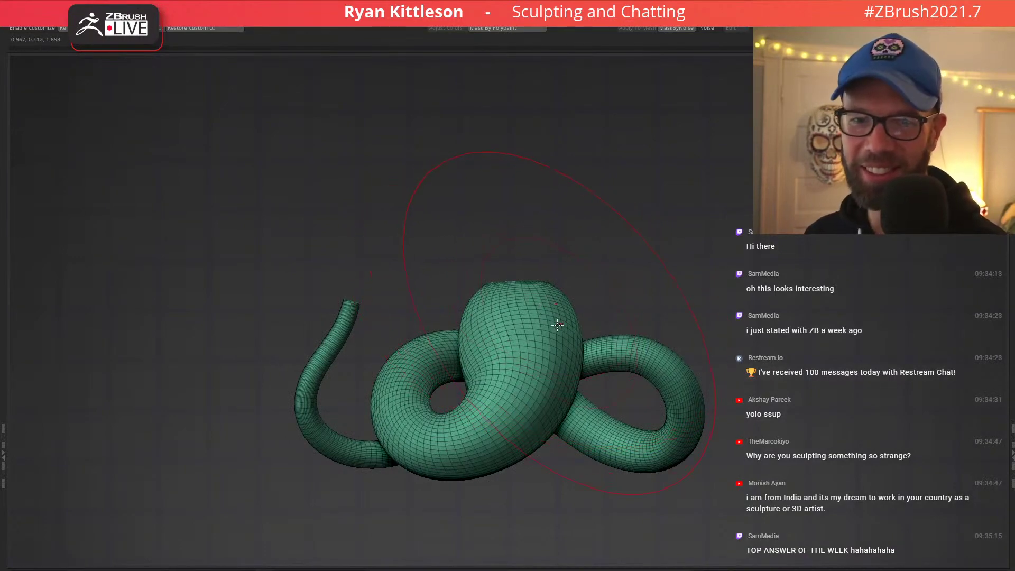
mouse_move(562, 334)
right_mouse_down()
mouse_move(543, 325)
mouse_move(558, 311)
mouse_move(571, 315)
mouse_move(578, 242)
right_mouse_up()
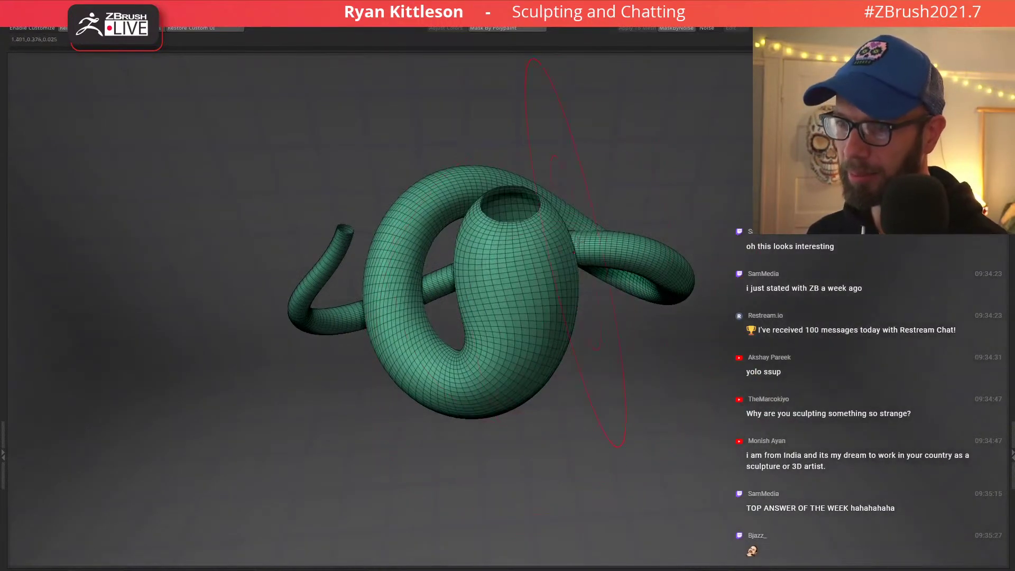
right_click_drag(548, 287, 529, 221)
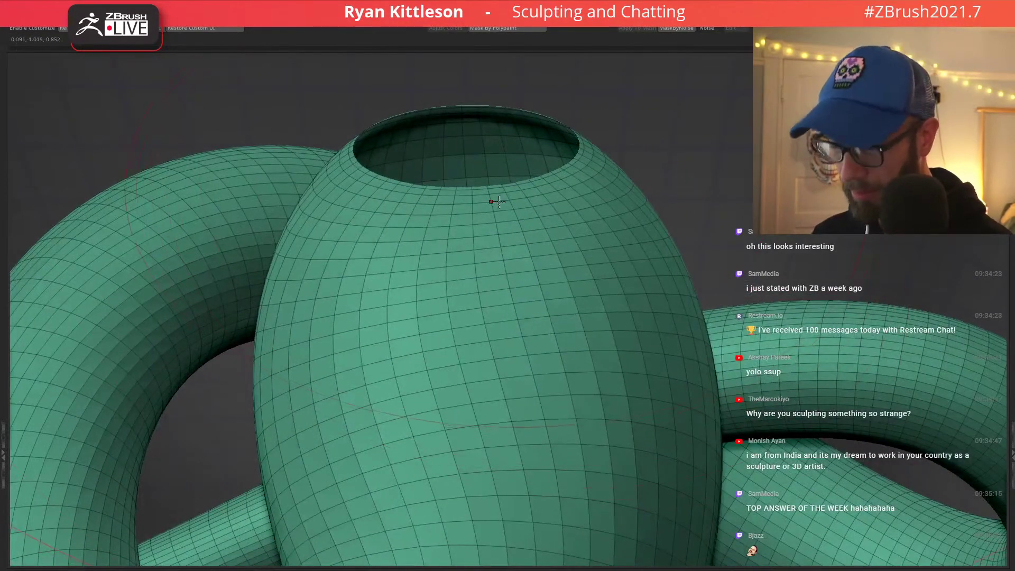
key("space")
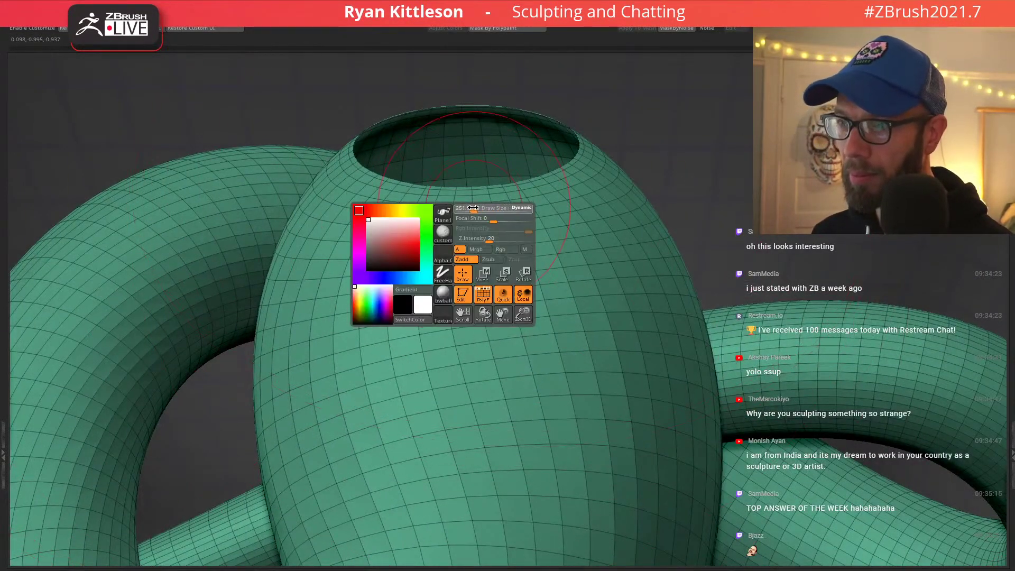
right_click_drag(476, 197, 551, 242, "ctrl")
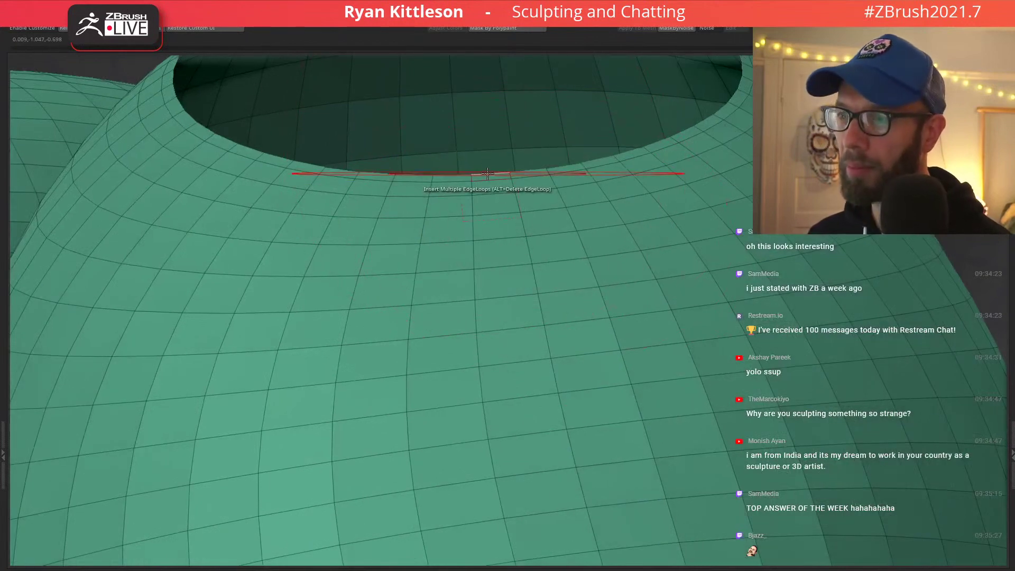
right_click_drag(492, 206, 536, 307, "alt")
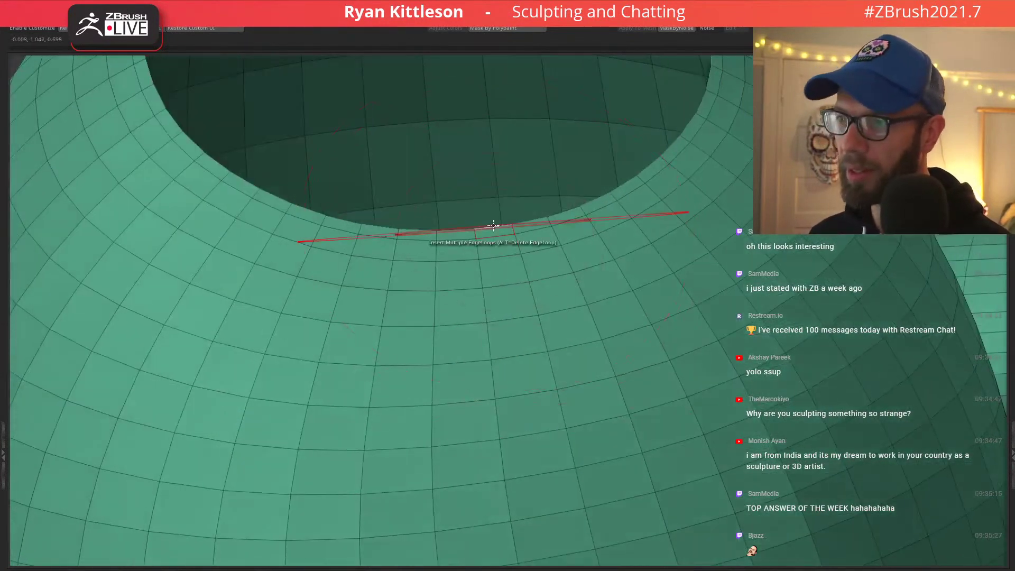
key("space")
left_click(464, 269)
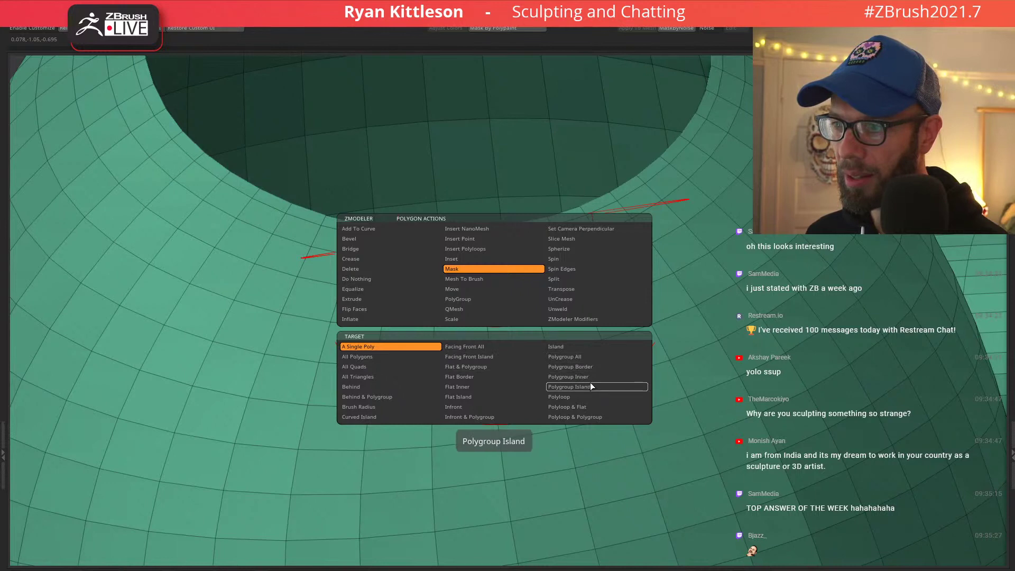
left_click(559, 239)
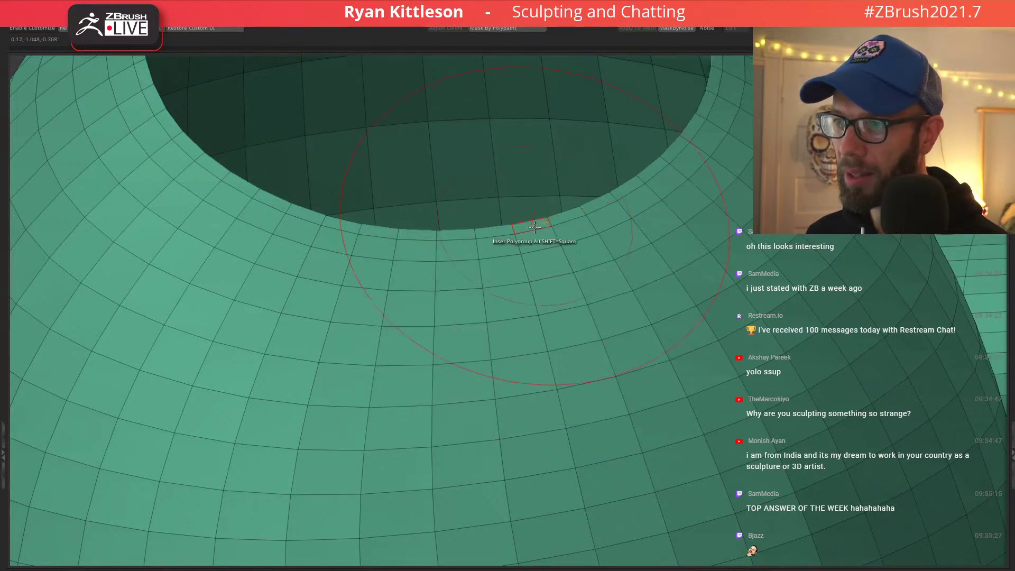
key("space")
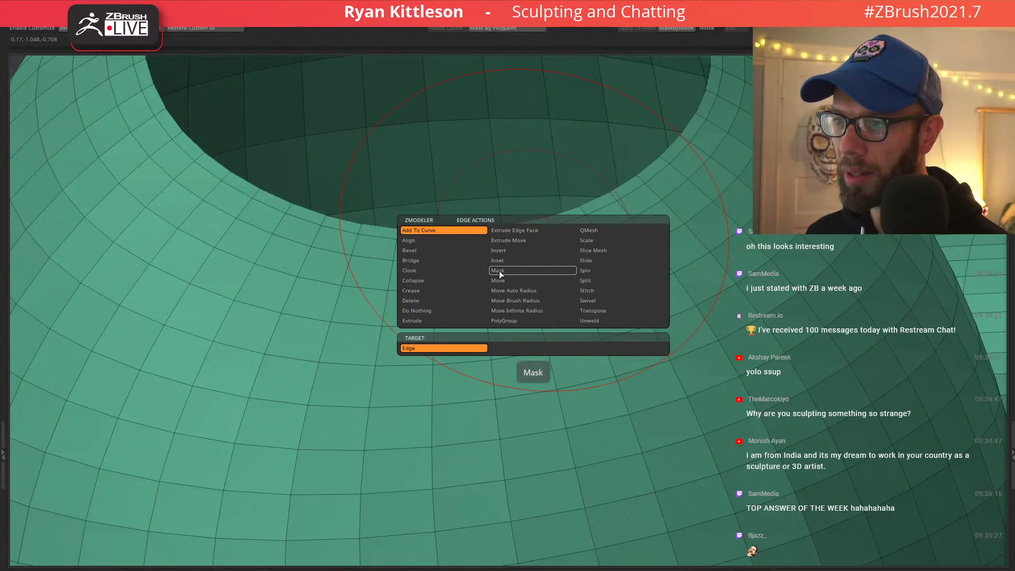
key("space")
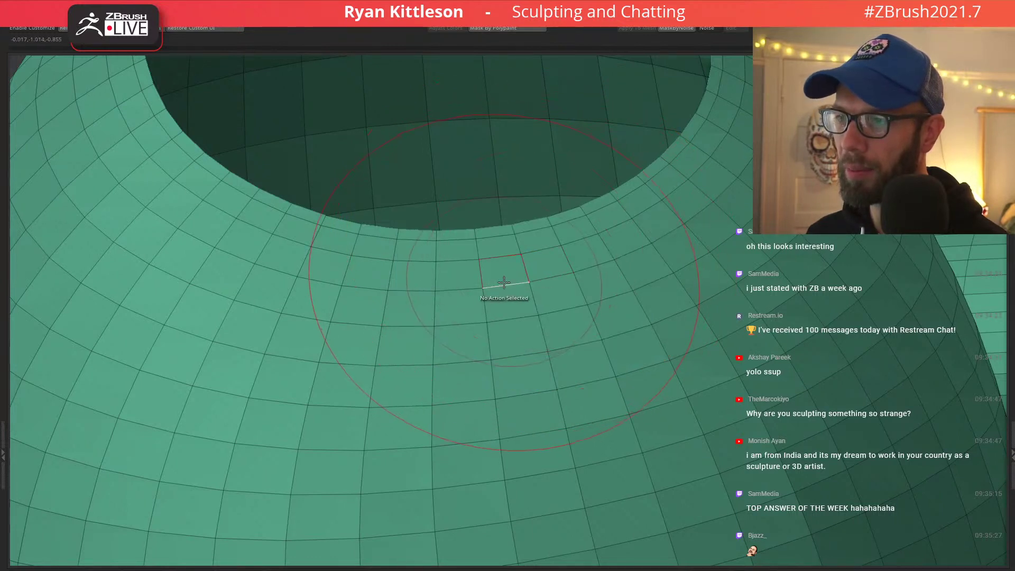
key("space")
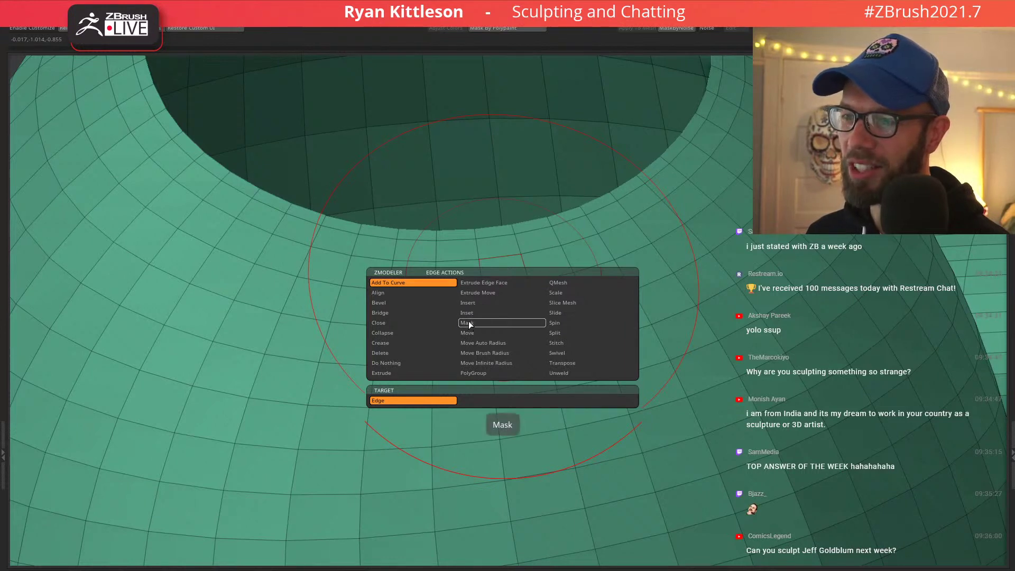
left_click(468, 303)
left_click(471, 361)
left_click(415, 353)
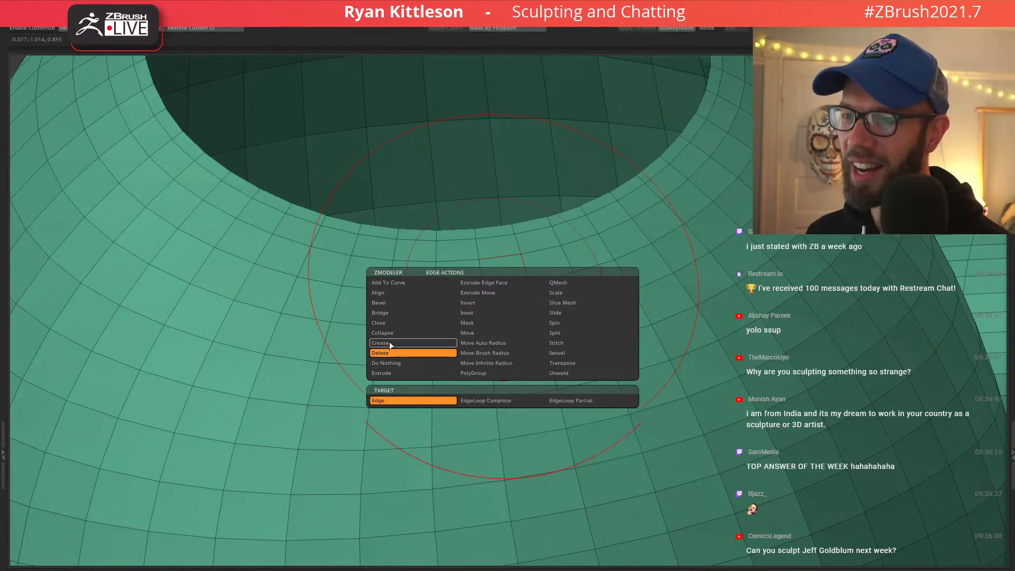
left_click(468, 305)
left_click(466, 324)
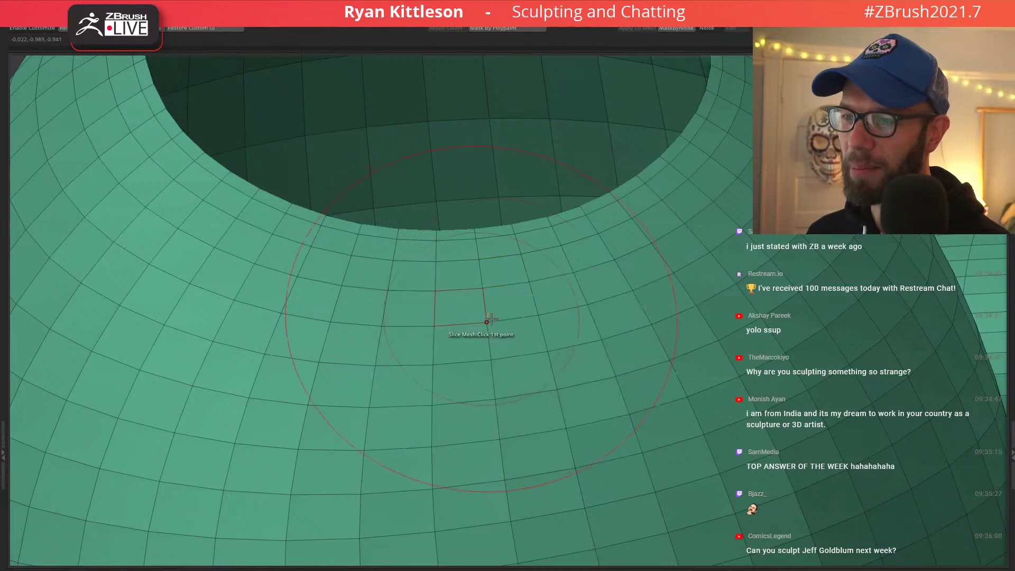
right_click_drag(514, 300, 513, 330)
key("space")
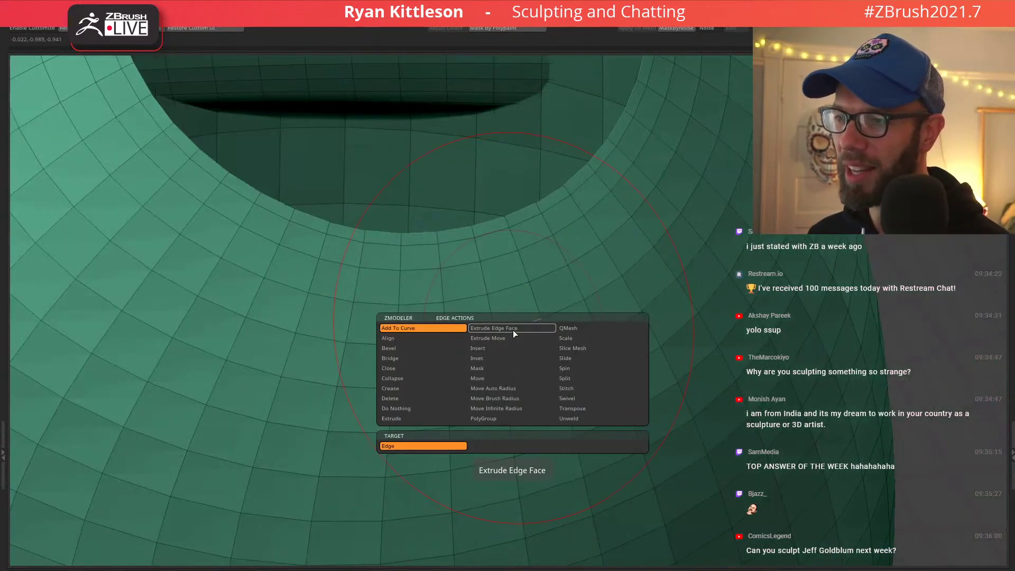
left_click(478, 367)
Mask the whole coiled body except for the rim of its upper opening.
right_click_drag(607, 305, 449, 236, "ctrl")
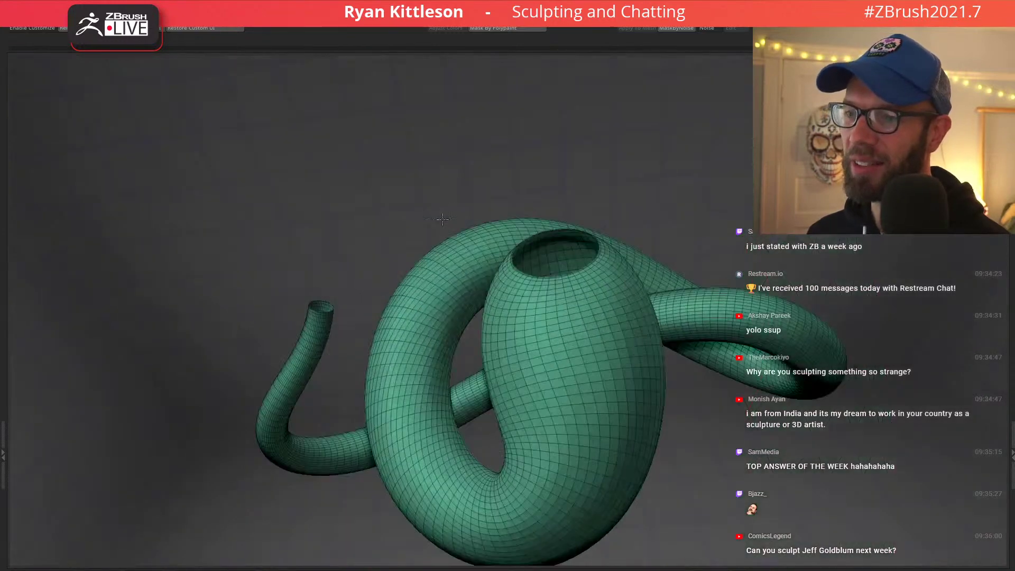
left_click_drag(206, 205, 330, 296, "ctrl")
right_click_drag(606, 298, 675, 193, "ctrl")
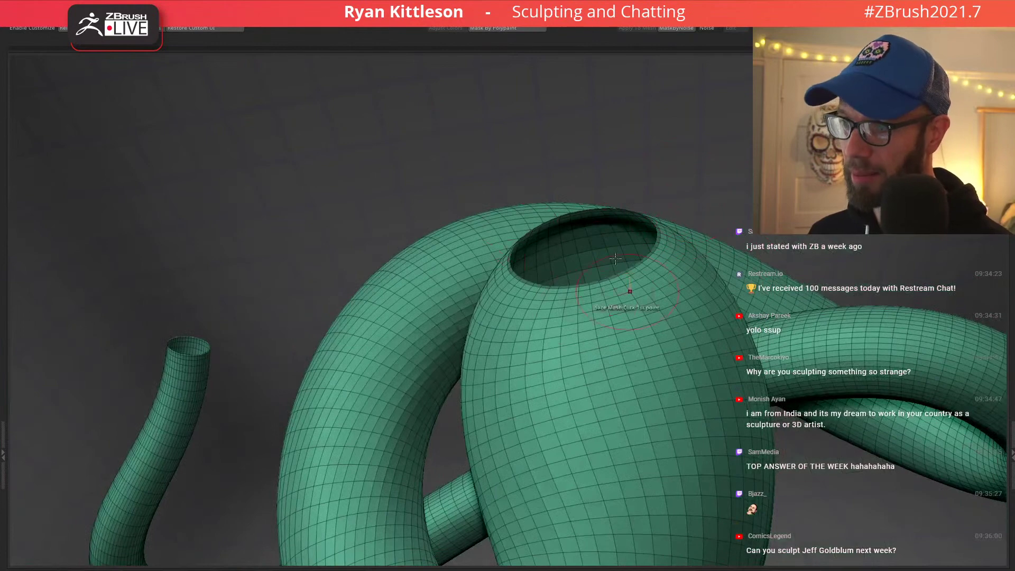
right_click_drag(638, 284, 665, 204, "alt")
key("w")
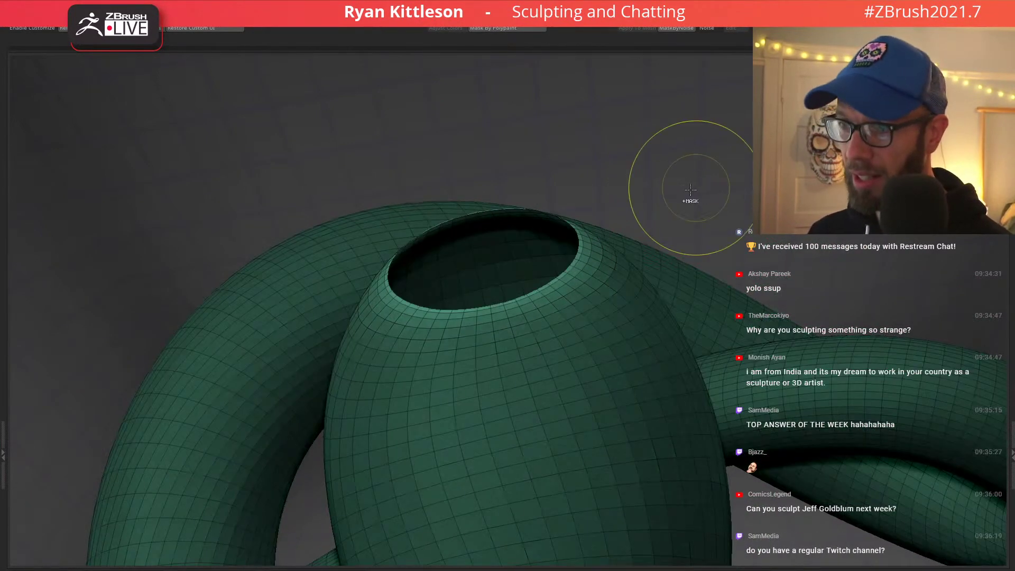
Extend the unmasked rim inward with the gizmo into a rounded cap with a small hole, and clear the mask.
left_click(452, 464)
right_click_drag(624, 232, 608, 164)
left_click_drag(569, 199, 565, 165, "alt")
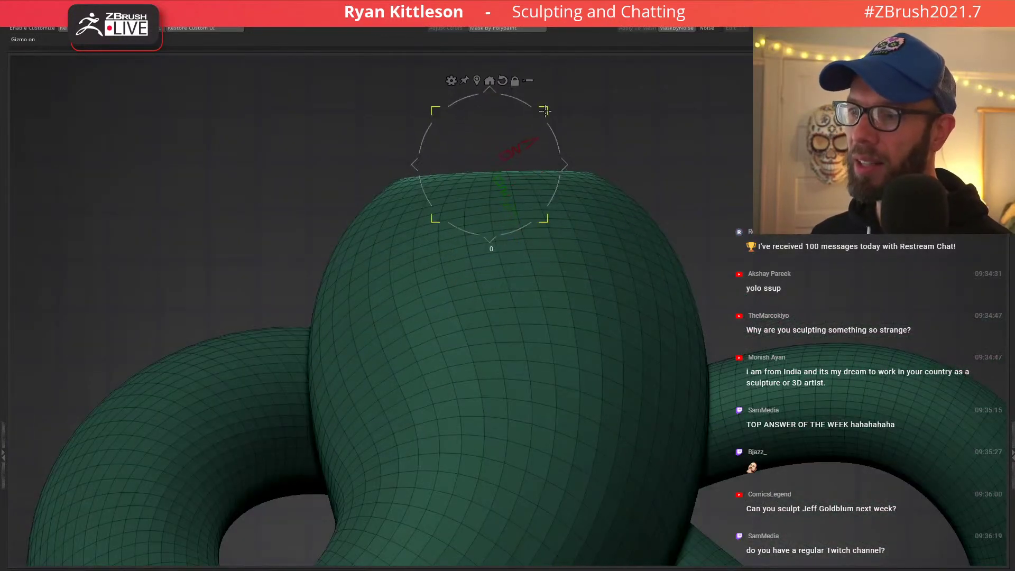
right_click_drag(607, 134, 614, 184)
key("ctrl+shift+a")
key("q")
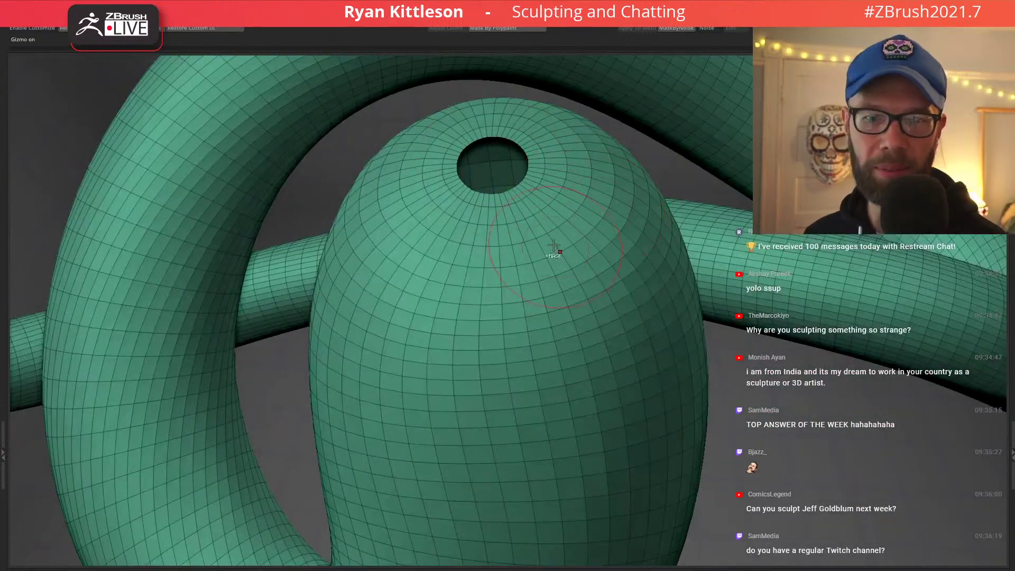
Examine the newly rounded upper end and the coils from all sides, with and without the wireframe.
key("f")
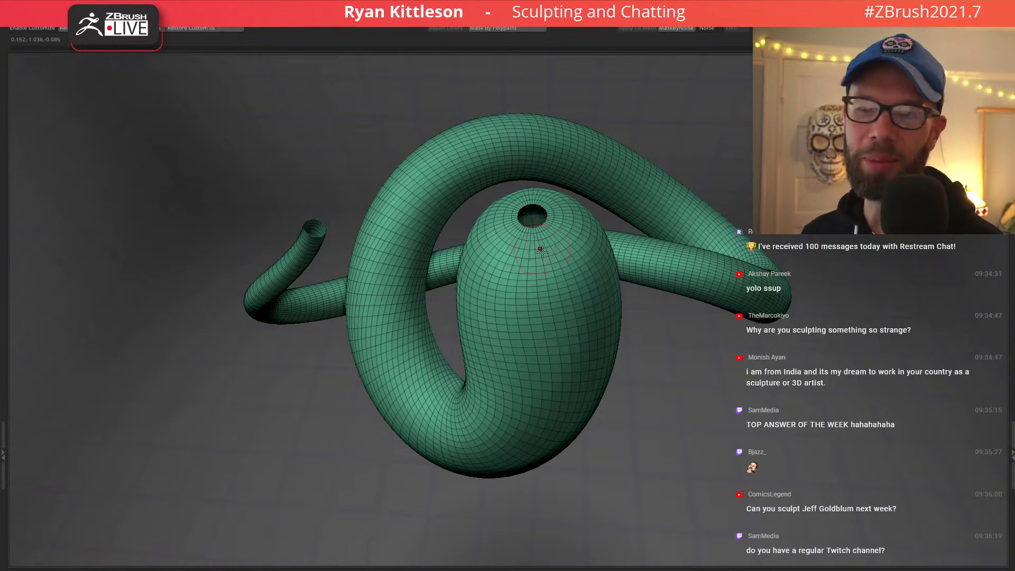
right_click_drag(542, 252, 506, 220)
right_click_drag(555, 296, 524, 251, "alt")
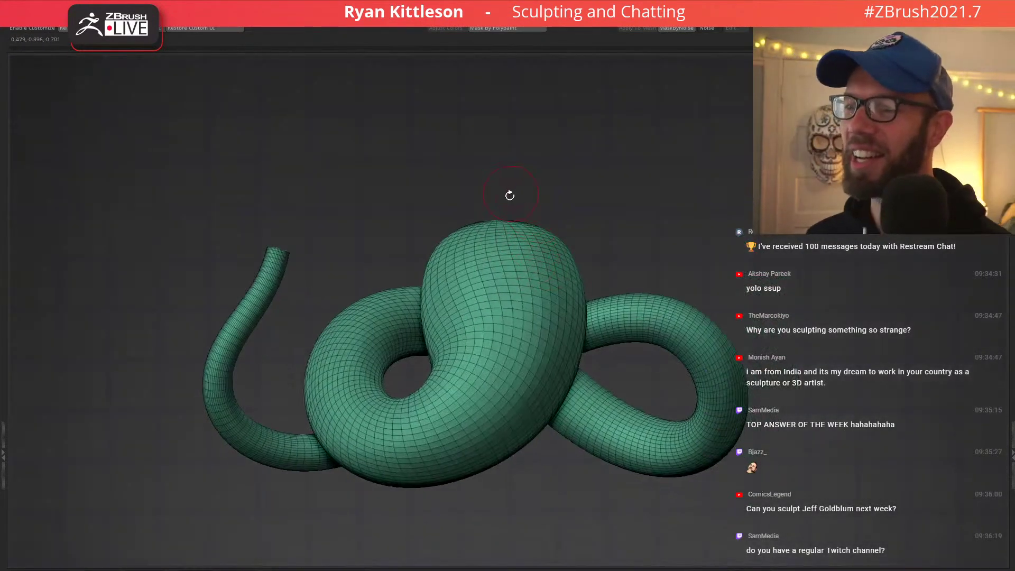
right_click_drag(509, 195, 566, 202)
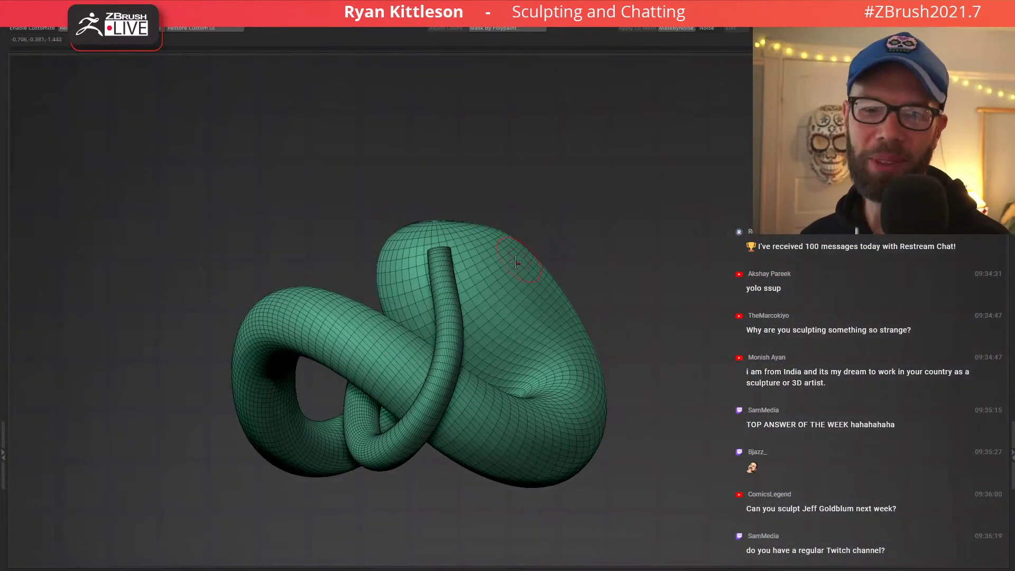
right_click_drag(502, 266, 439, 264)
right_click_drag(545, 256, 461, 343)
key("shift+f")
right_click_drag(478, 265, 509, 300)
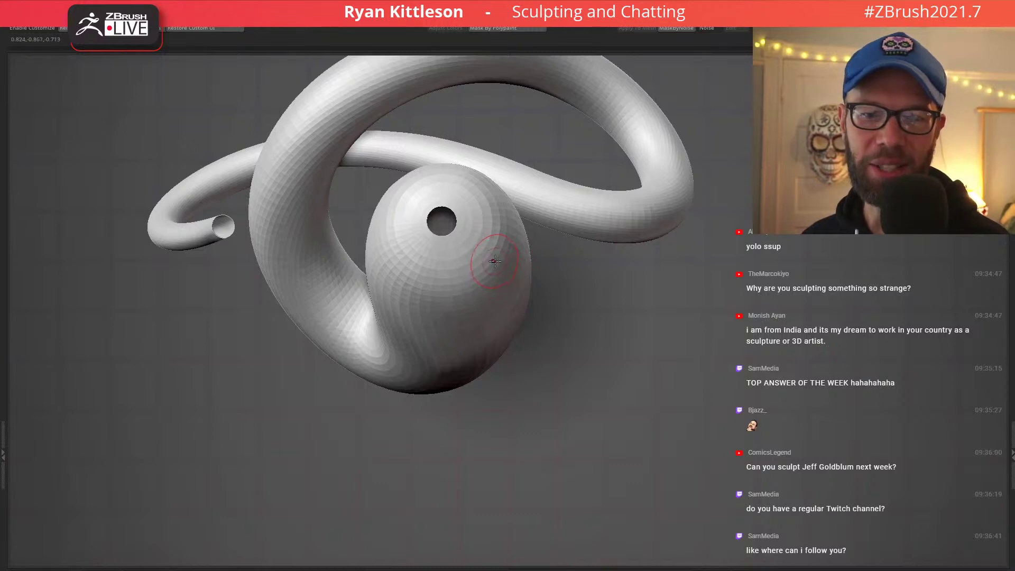
mouse_move(505, 295)
right_mouse_down()
mouse_move(483, 256)
mouse_move(536, 263)
mouse_move(512, 256)
mouse_move(528, 281)
mouse_move(560, 272)
right_mouse_up()
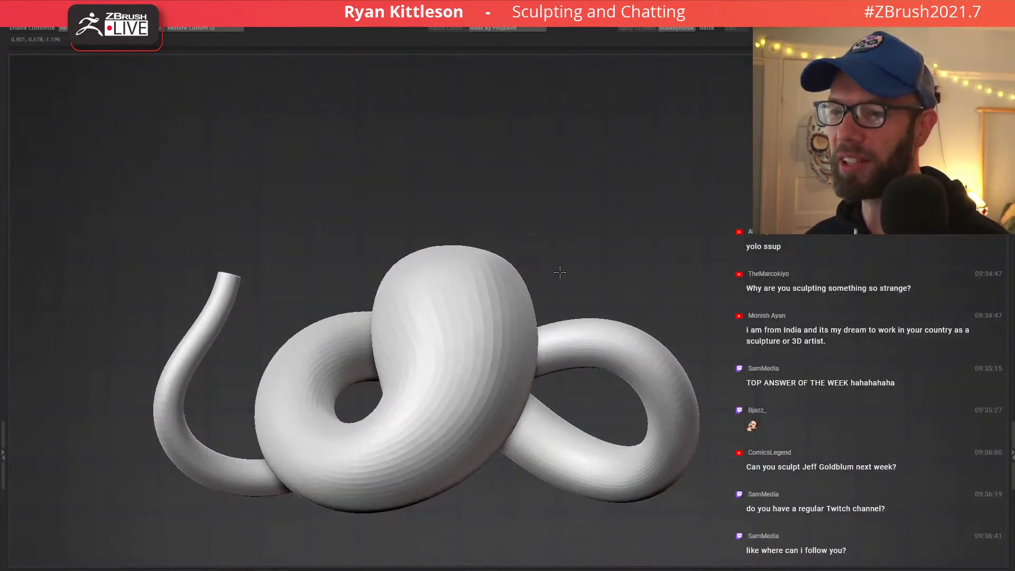
right_click_drag(458, 258, 475, 288)
key("shift+f")
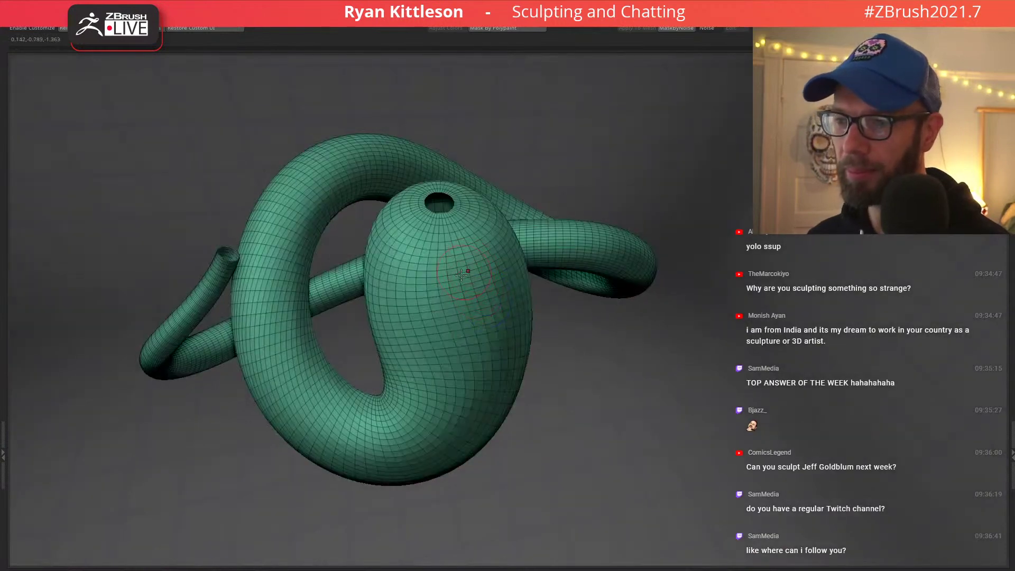
Assign a separate polygroup to a lengthwise strip along the front of the body, using the ZModeler PolyGroup action with the Polyloop target.
right_click_drag(443, 257, 527, 312, "ctrl")
right_click_drag(503, 227, 502, 282)
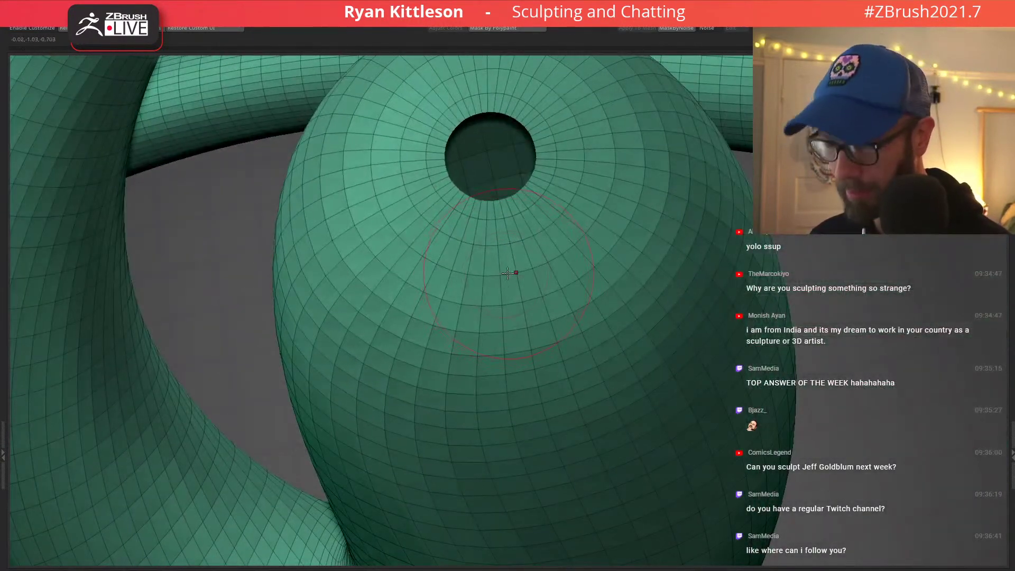
key("ctrl+shift")
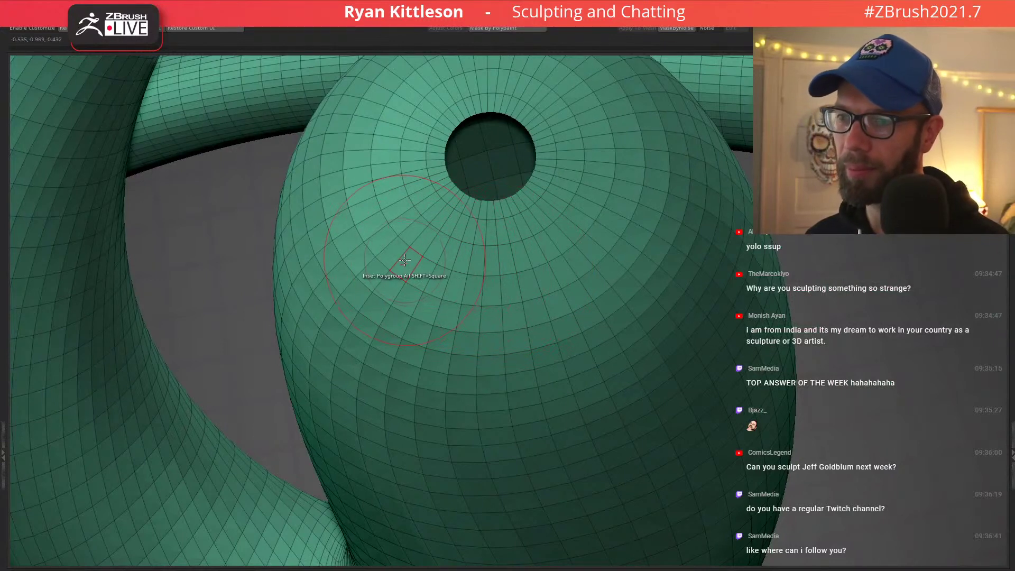
key("space")
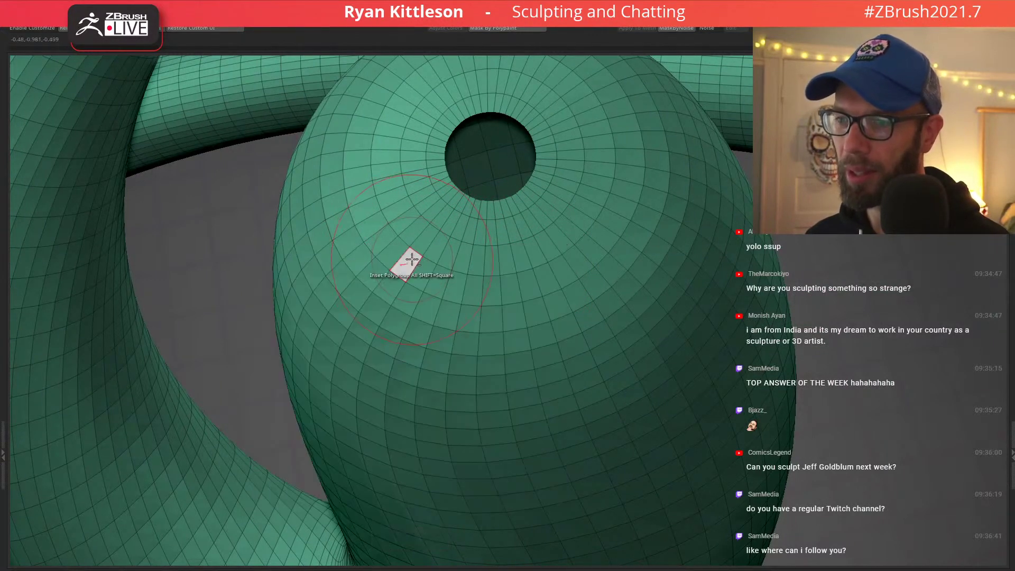
key("space")
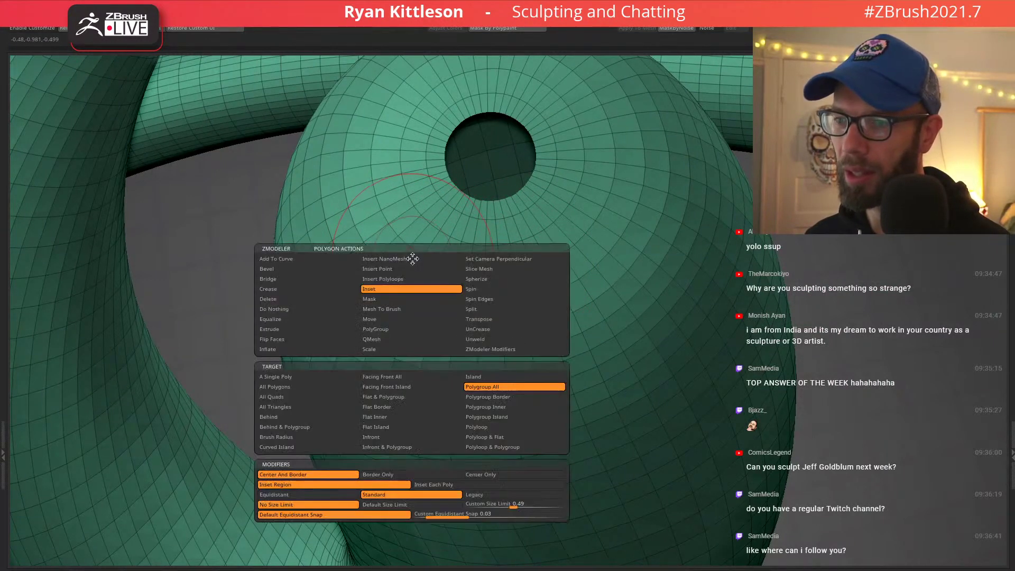
left_click(376, 329)
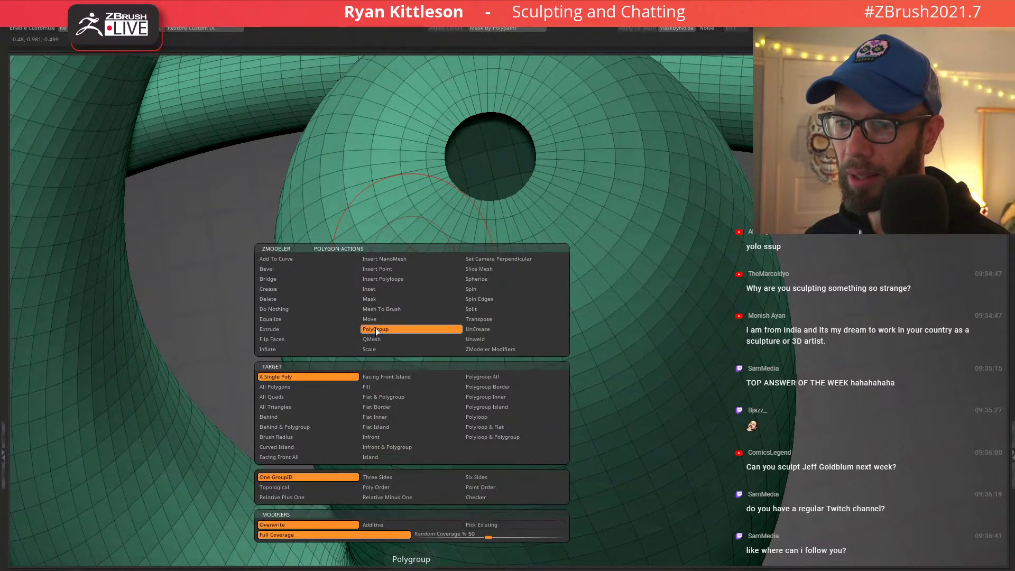
left_click(482, 417)
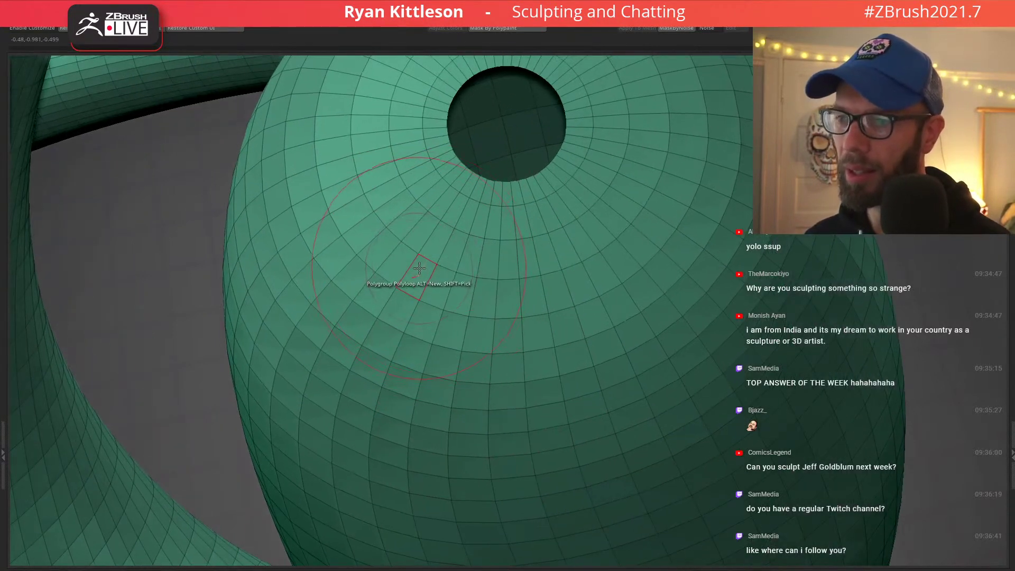
right_click_drag(484, 291, 461, 190, "ctrl")
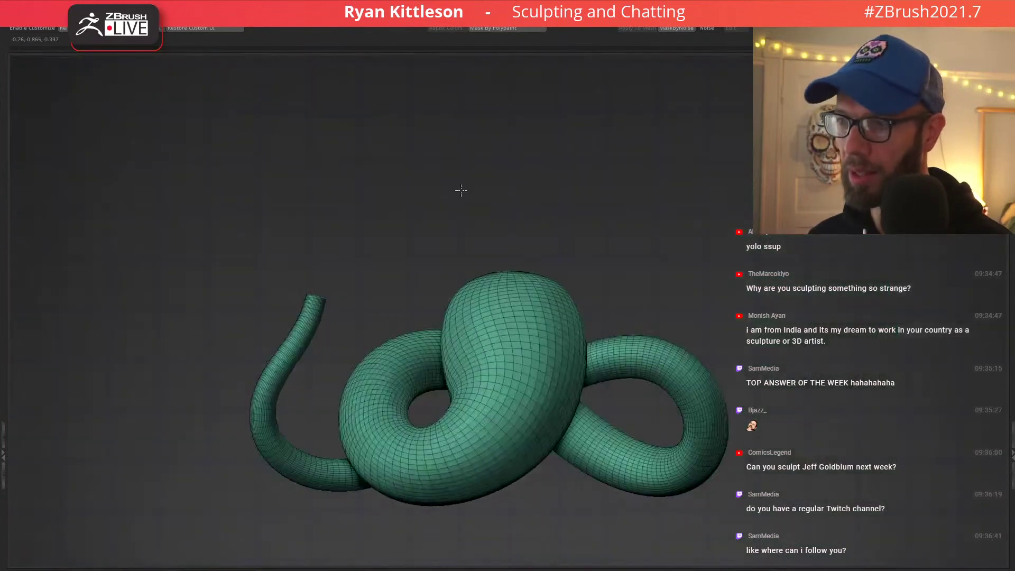
right_click_drag(520, 290, 495, 355, "ctrl")
left_click(478, 333)
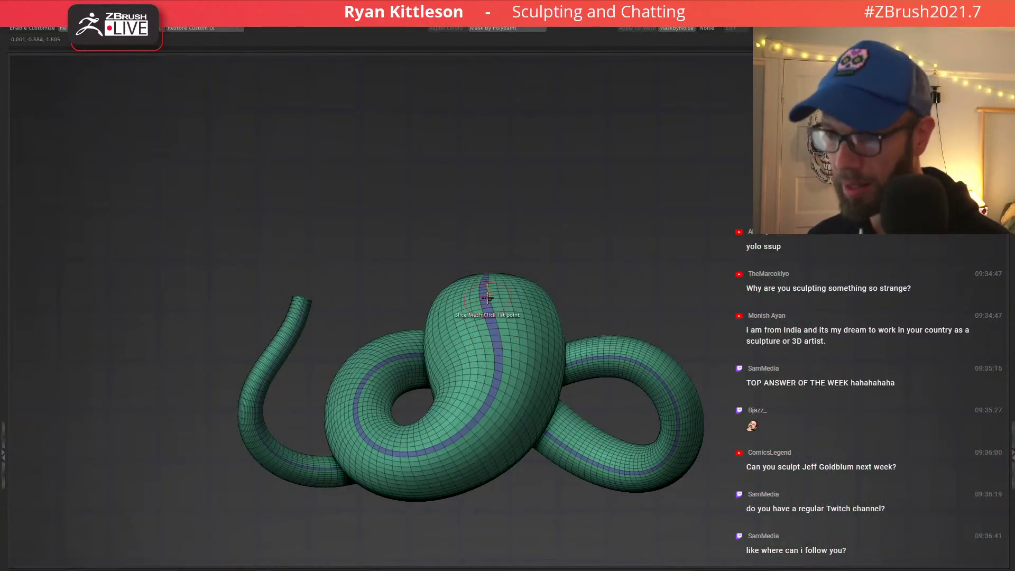
Add a second lengthwise polyloop, a few rows beside the first strip, to the strip polygroup.
right_click_drag(495, 296, 523, 341)
right_click_drag(529, 251, 534, 218)
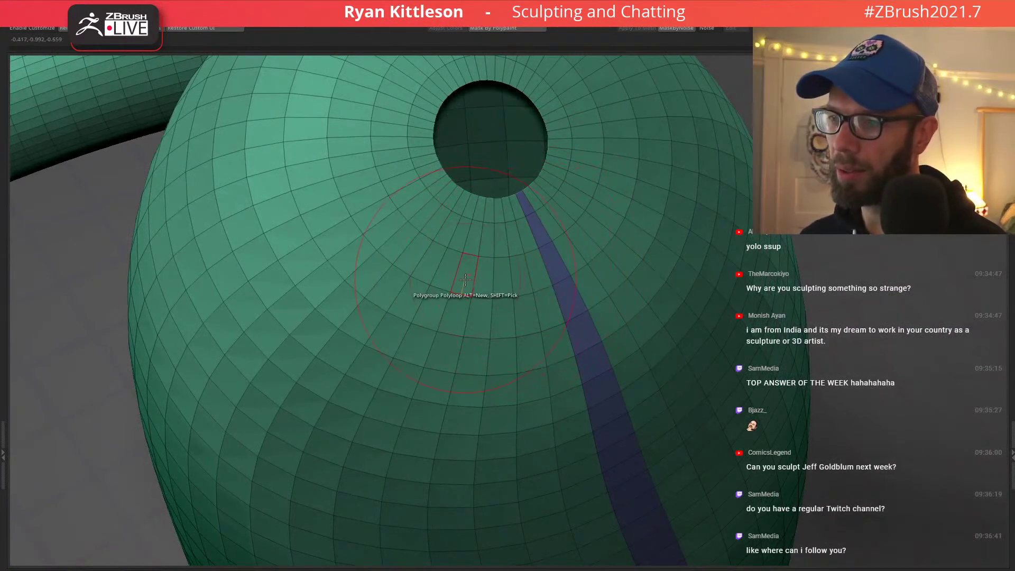
left_click(451, 262)
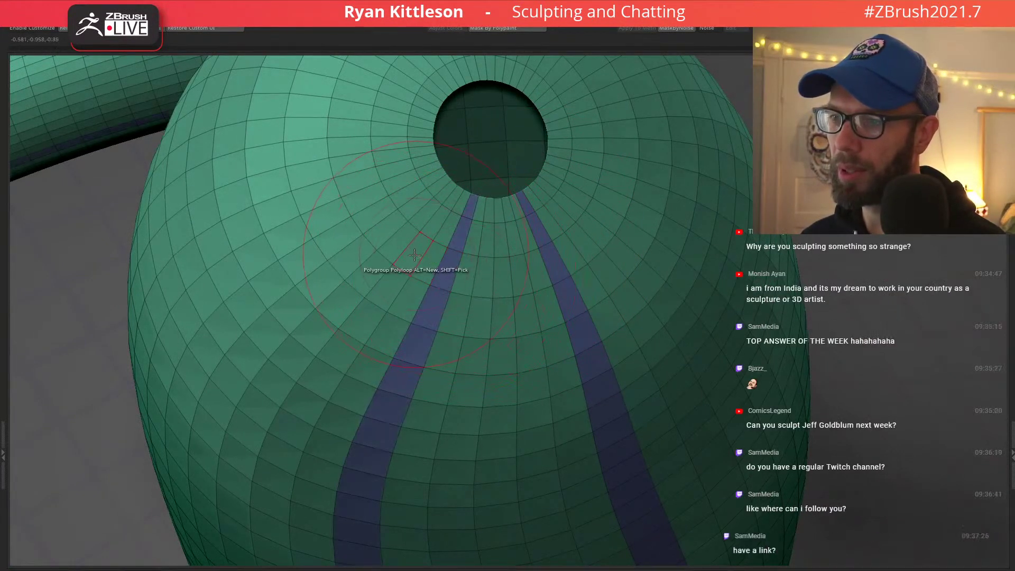
Add three more spaced lengthwise polyloops, along the front and one side of the body, to the strip polygroup.
left_click(375, 193)
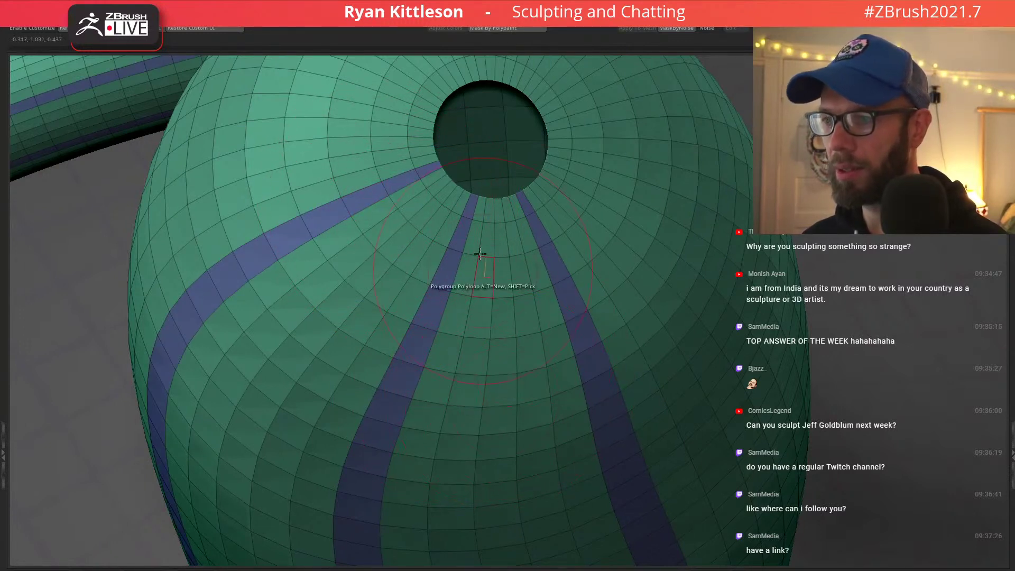
right_click_drag(479, 243, 394, 327, "alt")
right_click_drag(497, 272, 454, 298, "ctrl")
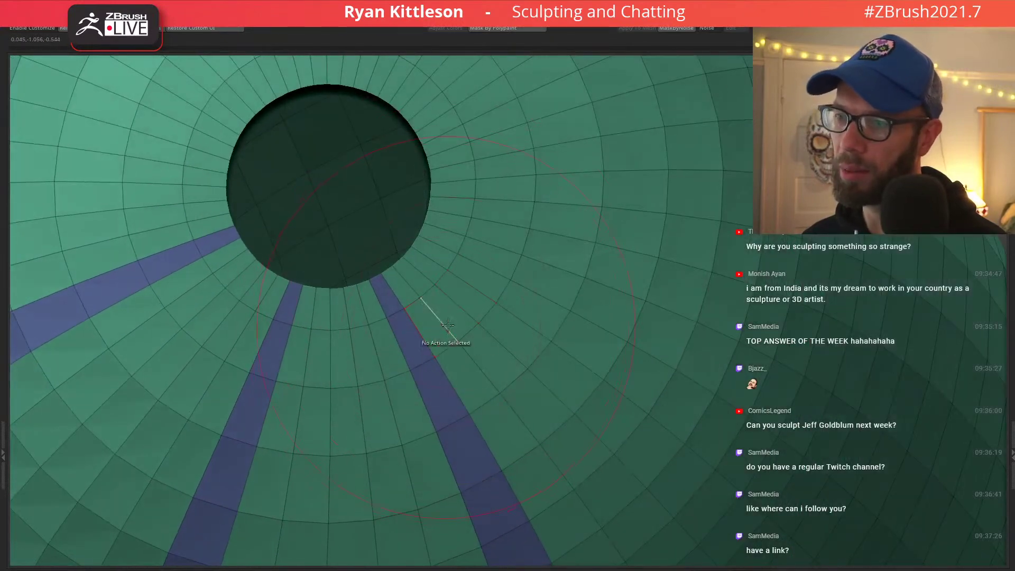
left_click(512, 230)
right_click_drag(500, 213, 518, 320, "alt")
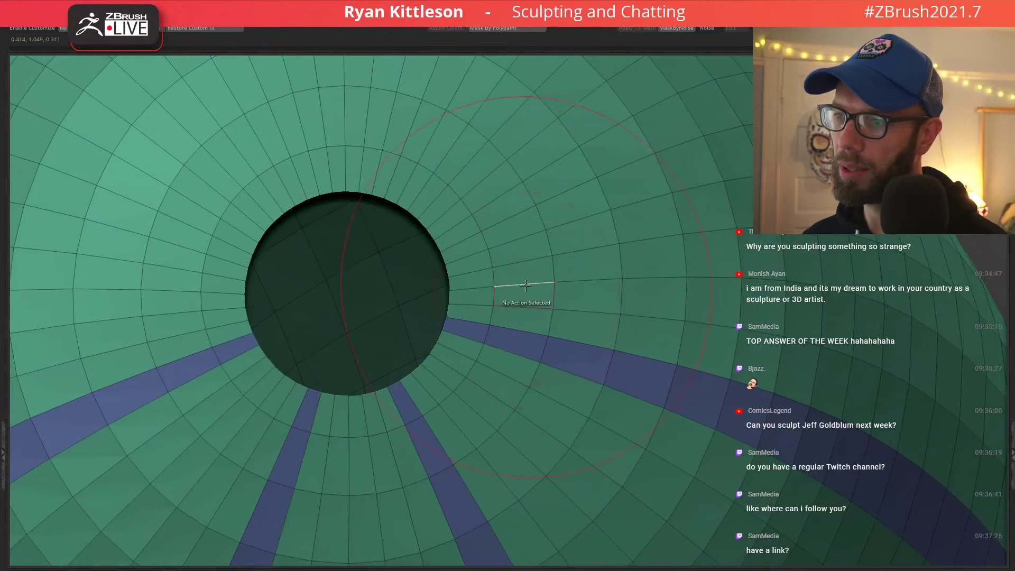
left_click(519, 199)
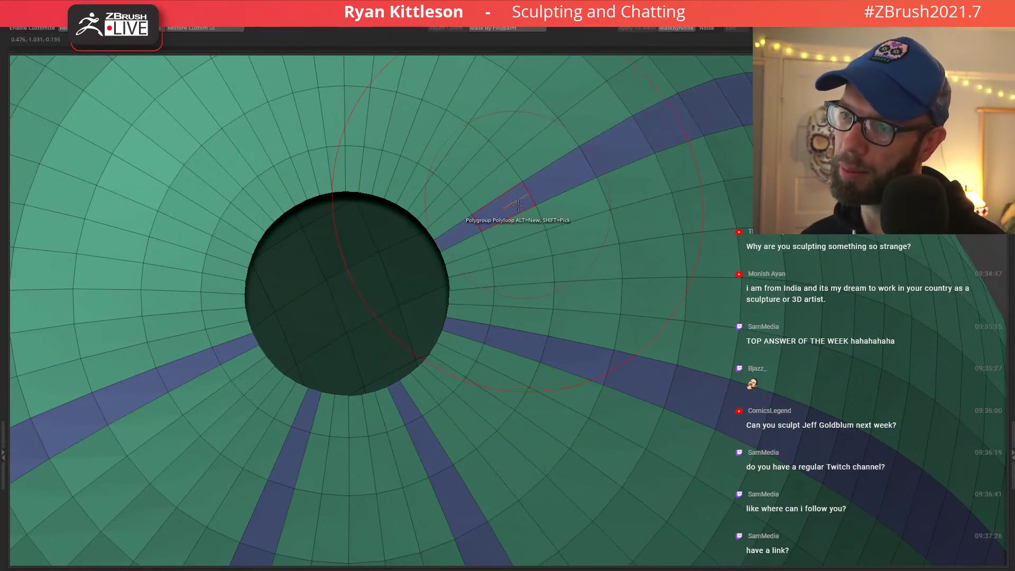
Add three lengthwise polyloops on the far side of the hole to the strip polygroup, completing the radial pattern.
right_click_drag(532, 245, 654, 281, "alt")
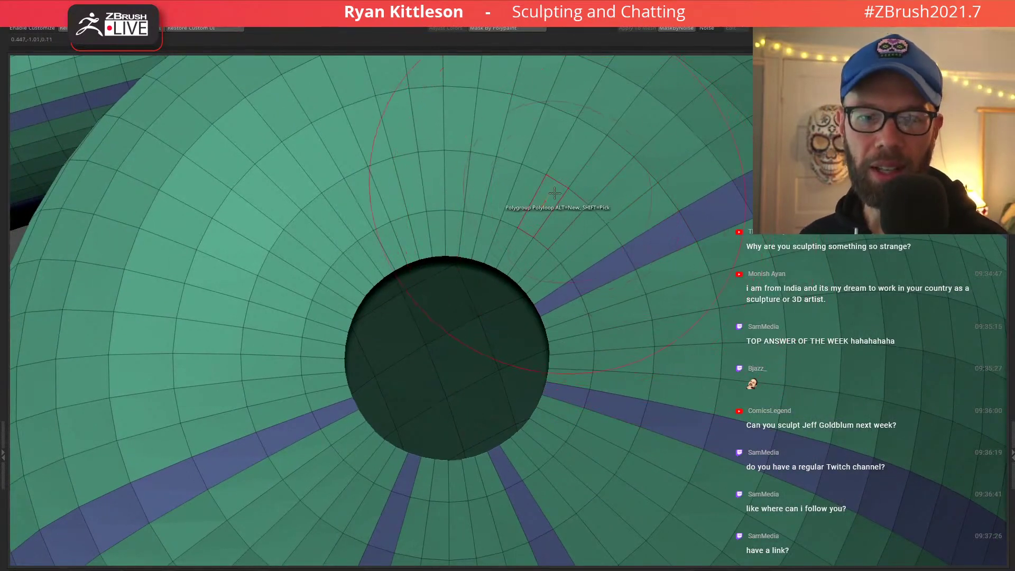
right_click_drag(529, 243, 573, 288, "alt")
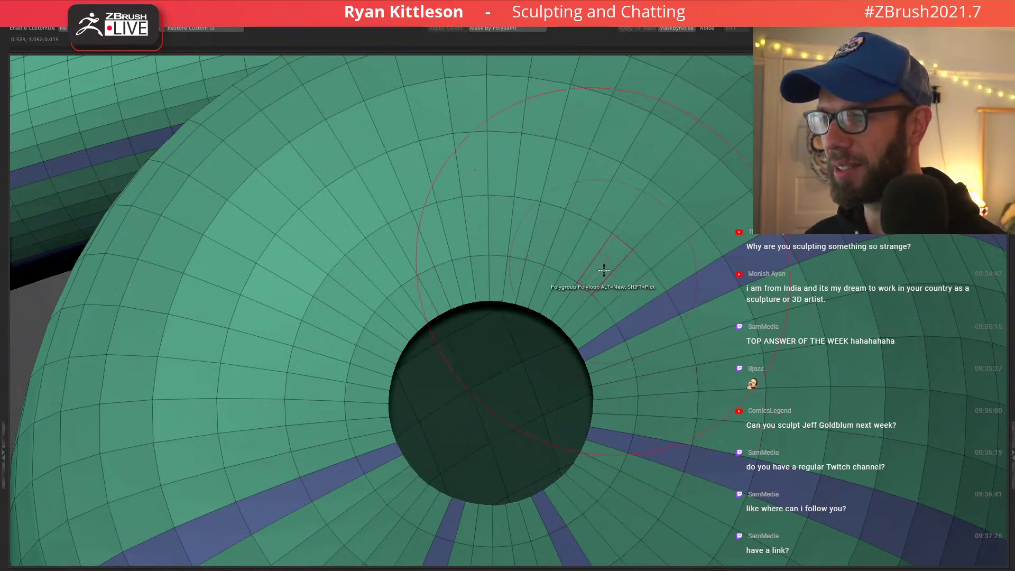
left_click(540, 245)
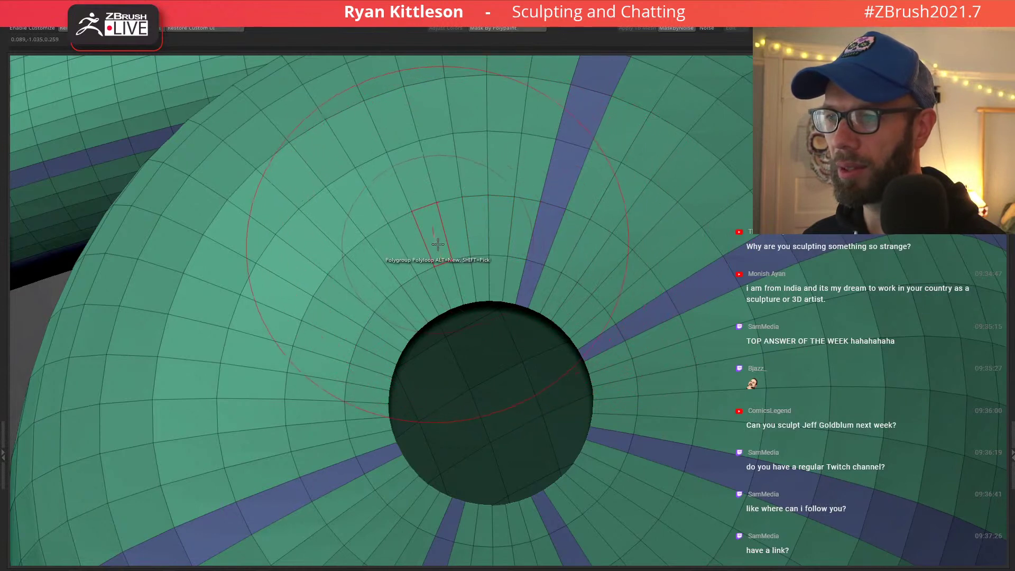
left_click(399, 269)
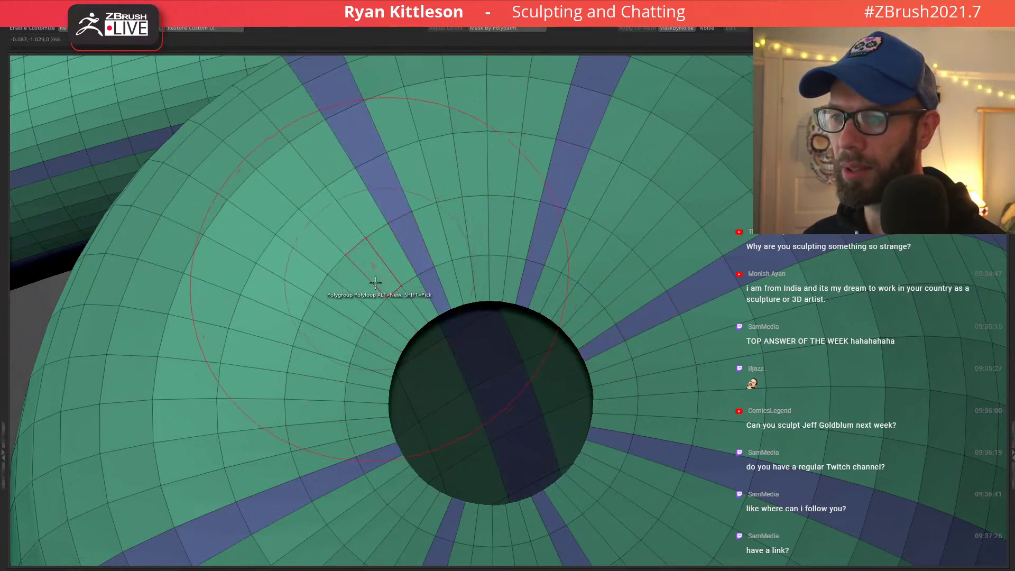
left_click(340, 350)
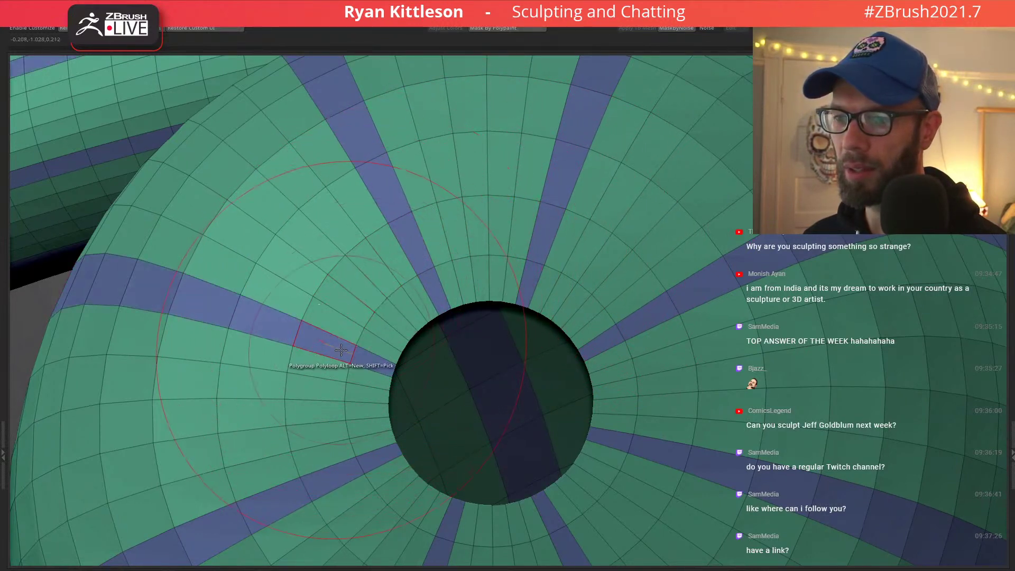
Examine the spacing of the lengthwise strips along the coils and around the hole in the rounded end.
right_click_drag(629, 297, 619, 205, "ctrl")
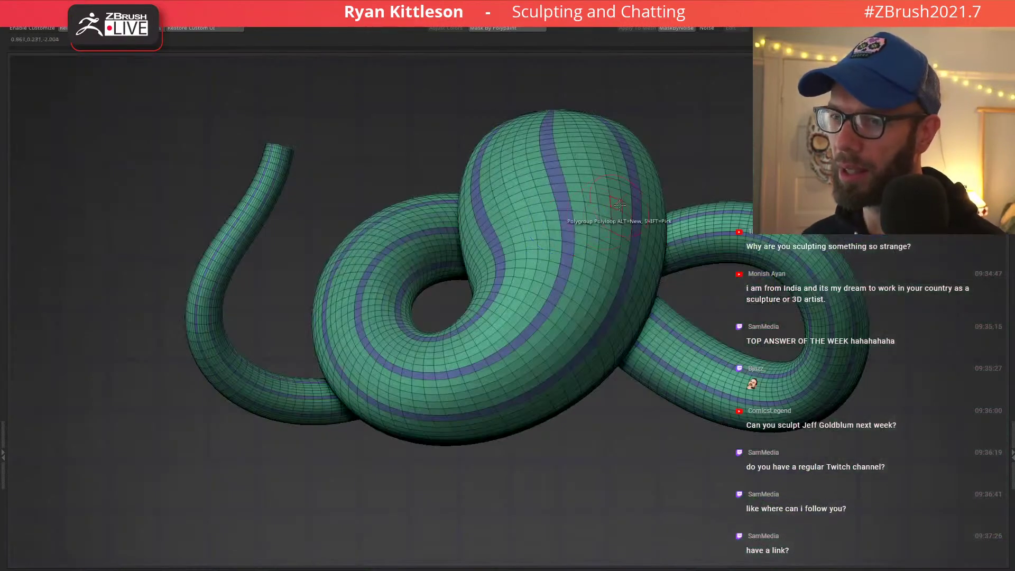
right_click_drag(569, 183, 531, 238, "alt")
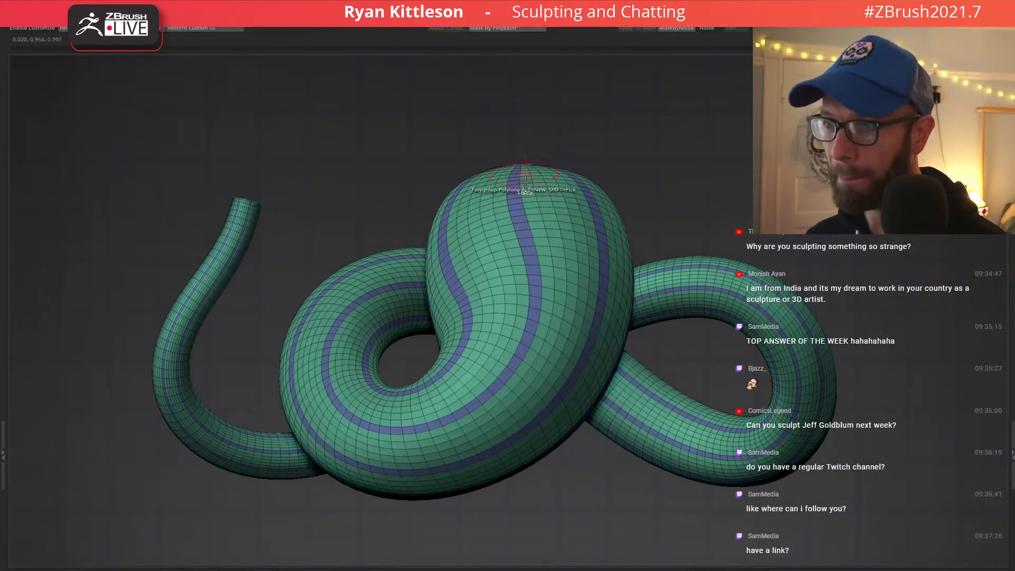
right_click_drag(525, 178, 546, 297, "ctrl")
right_click_drag(532, 127, 513, 303, "alt")
right_click_drag(534, 100, 559, 257, "ctrl")
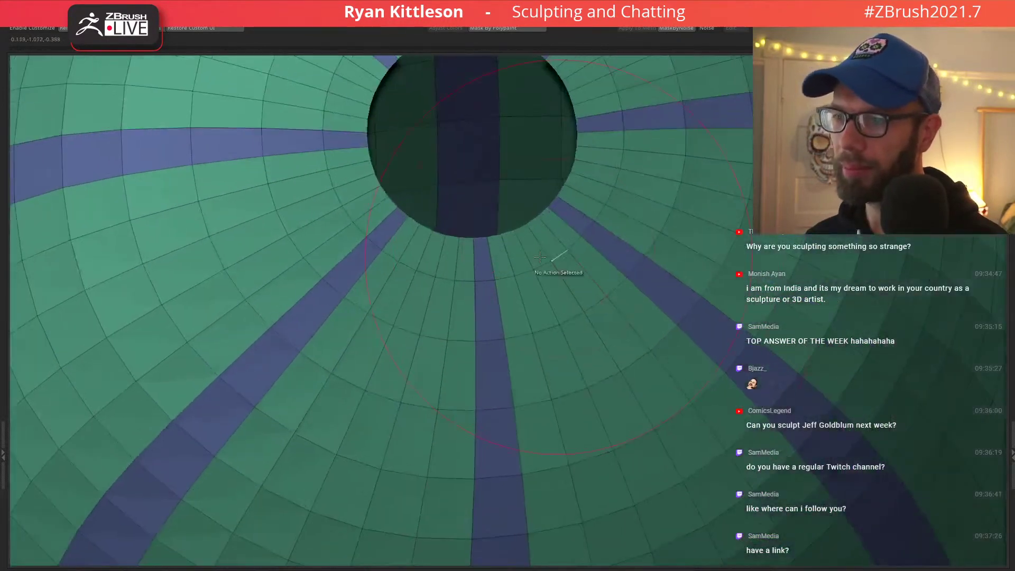
right_click_drag(536, 300, 528, 146, "ctrl")
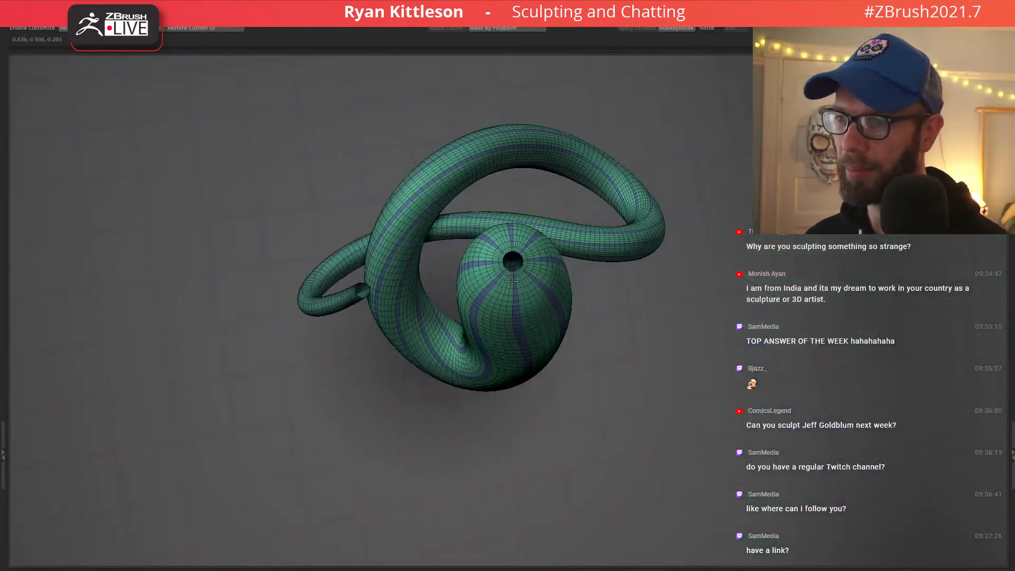
right_click_drag(505, 290, 520, 206)
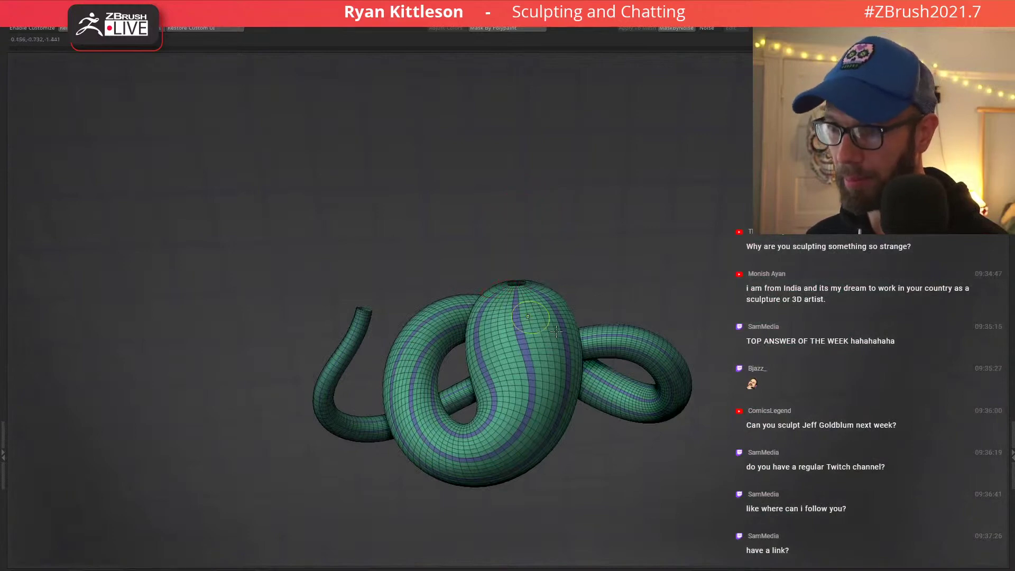
right_click_drag(556, 332, 560, 402, "ctrl")
right_click_drag(534, 243, 555, 370)
right_click_drag(565, 276, 543, 255)
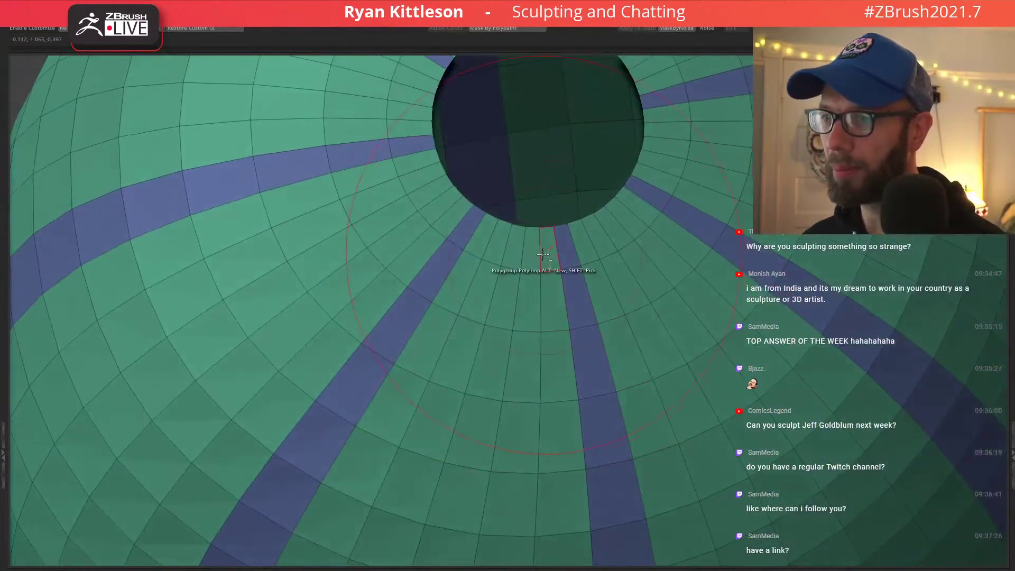
left_click_drag(543, 255, 483, 239)
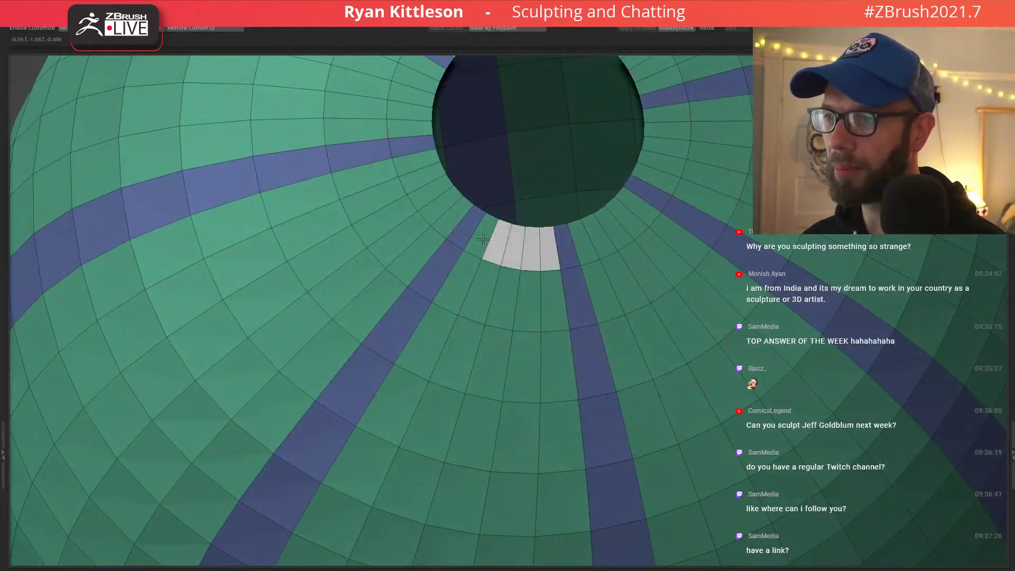
left_click(461, 284)
left_click(552, 304)
right_click_drag(554, 304, 526, 365, "alt")
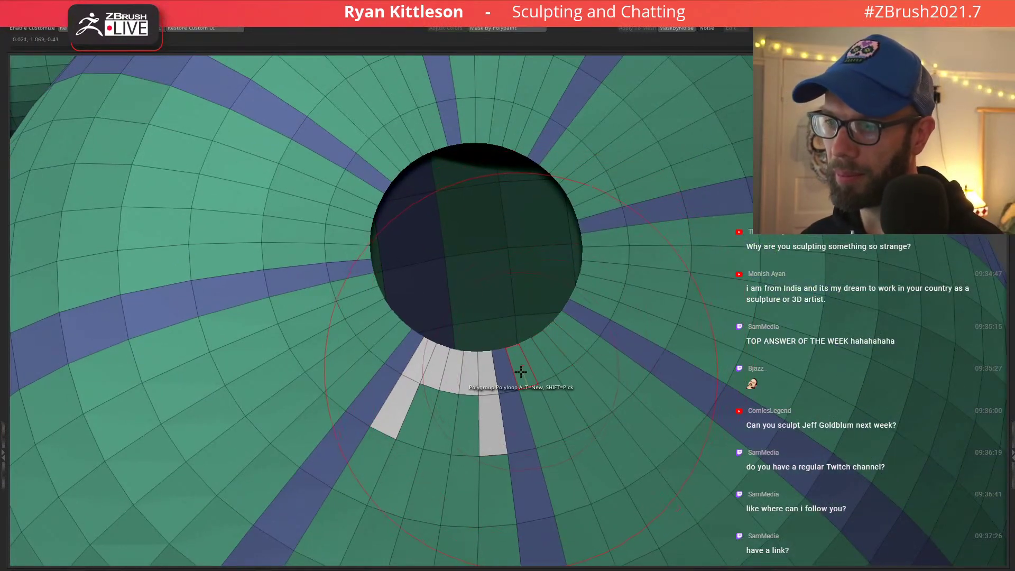
key("ctrl+z")
key("ctrl+z")
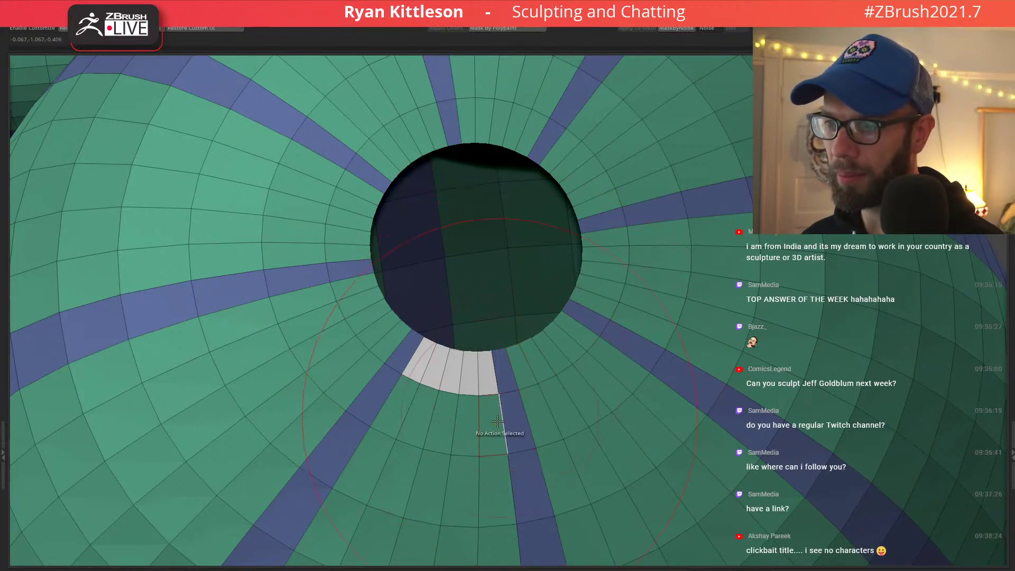
Add the two rings of faces around the hole to the strip polygroup, forming a collar that joins the strips.
mouse_move(453, 445)
left_mouse_down()
mouse_move(338, 361)
mouse_move(299, 191)
mouse_move(375, 89)
mouse_move(518, 84)
mouse_move(609, 148)
mouse_move(653, 211)
mouse_move(658, 248)
left_mouse_up()
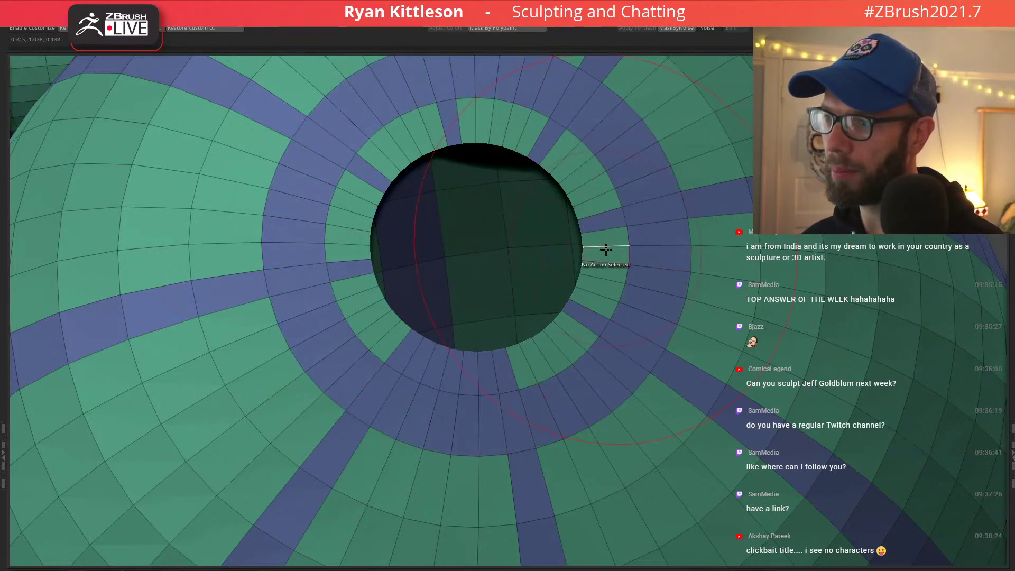
left_click(607, 251)
mouse_move(653, 316)
right_mouse_down("ctrl")
mouse_move(641, 350)
mouse_move(638, 250)
mouse_move(607, 369)
mouse_move(613, 351)
mouse_move(587, 316)
mouse_move(601, 311)
mouse_move(593, 306)
right_mouse_up("ctrl")
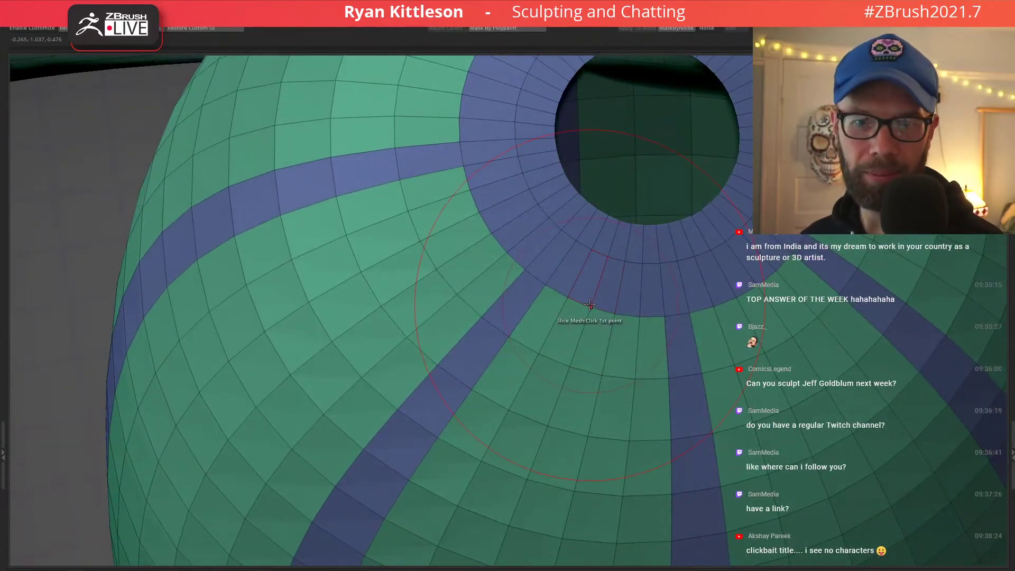
Examine the striped body together with the multi-faced head above it, with and without the wireframe.
right_click_drag(629, 318, 598, 219, "ctrl")
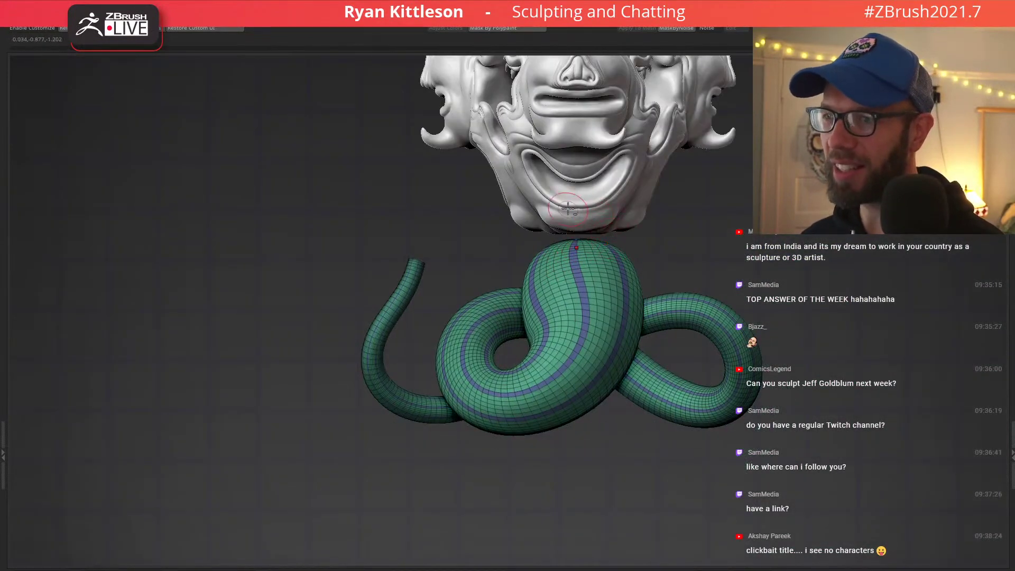
right_click_drag(611, 141, 565, 266, "alt")
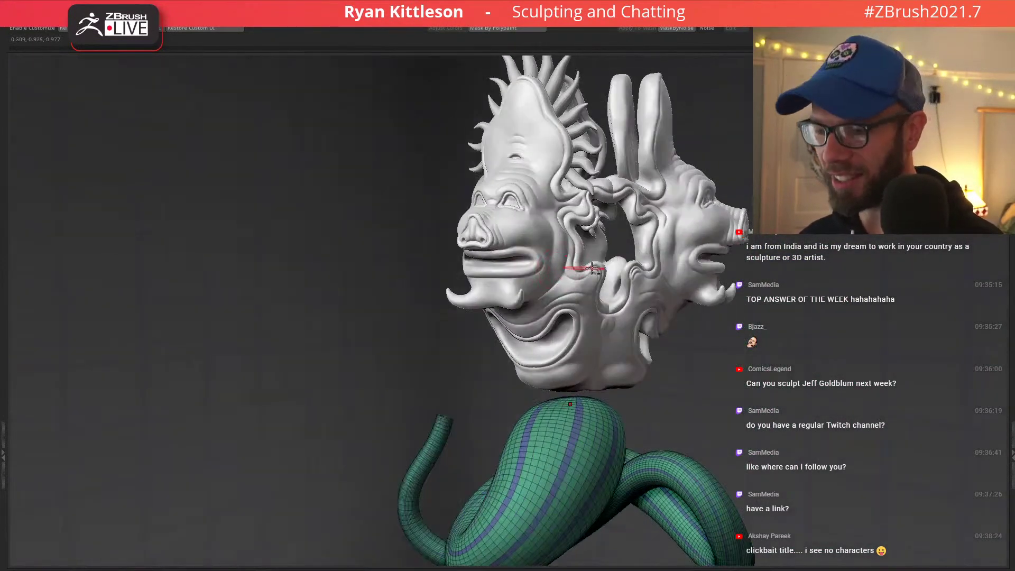
key("alt+Tab")
key("alt+Tab")
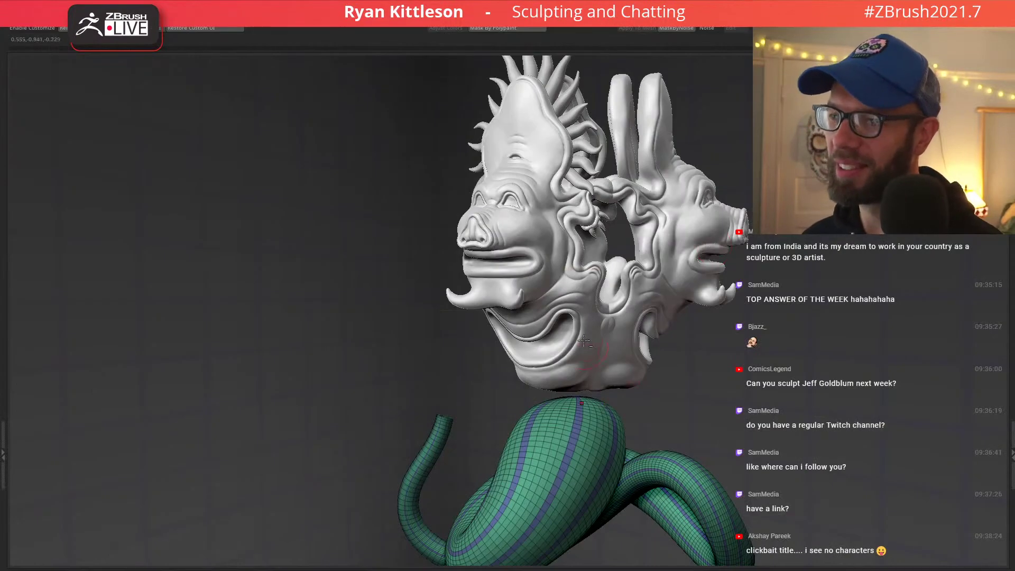
right_click_drag(583, 341, 555, 259, "alt")
right_click_drag(555, 259, 594, 306)
key("shift+f")
key("alt+s")
right_click_drag(537, 334, 591, 386)
right_click_drag(517, 301, 516, 336)
right_click_drag(505, 284, 587, 354, "ctrl")
key("shift+f")
right_click_drag(497, 416, 518, 277, "alt")
Pull the corner vertices where the front and side strips meet the collar outward with a small brush to round the junctions.
key("space")
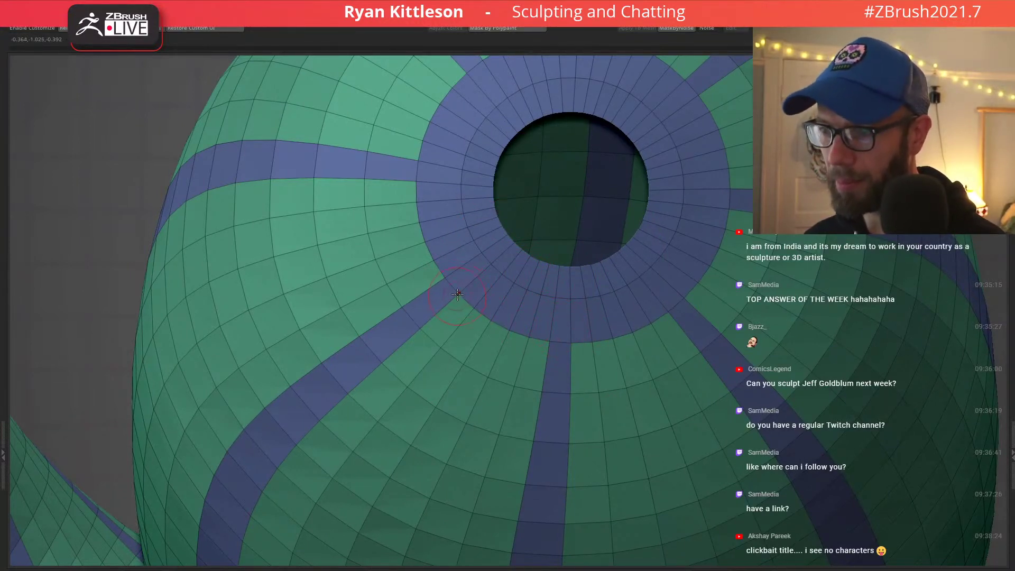
right_click_drag(458, 294, 513, 300, "ctrl")
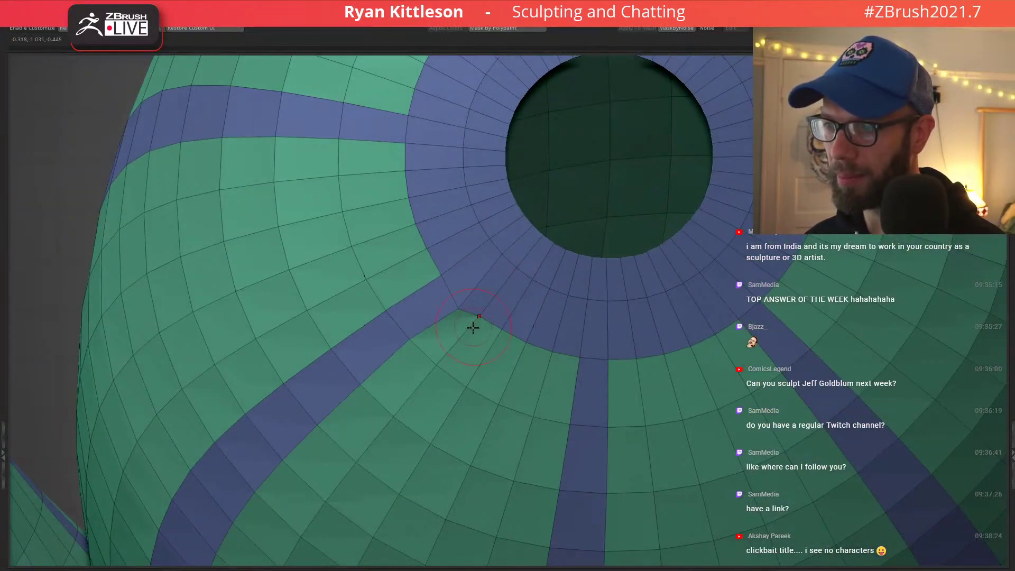
right_click_drag(477, 310, 458, 308)
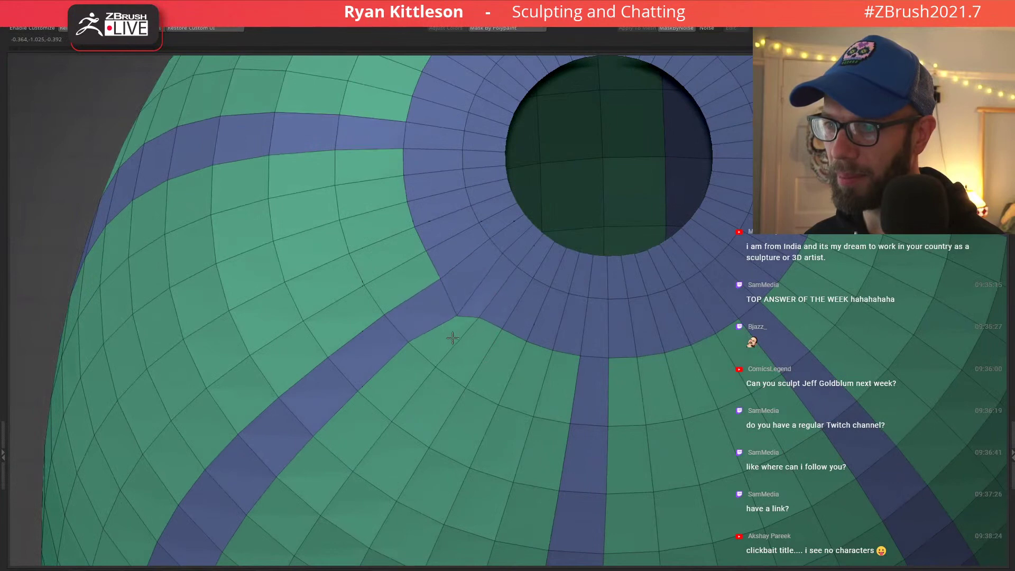
right_click_drag(581, 351, 587, 356)
left_click_drag(580, 355, 544, 381)
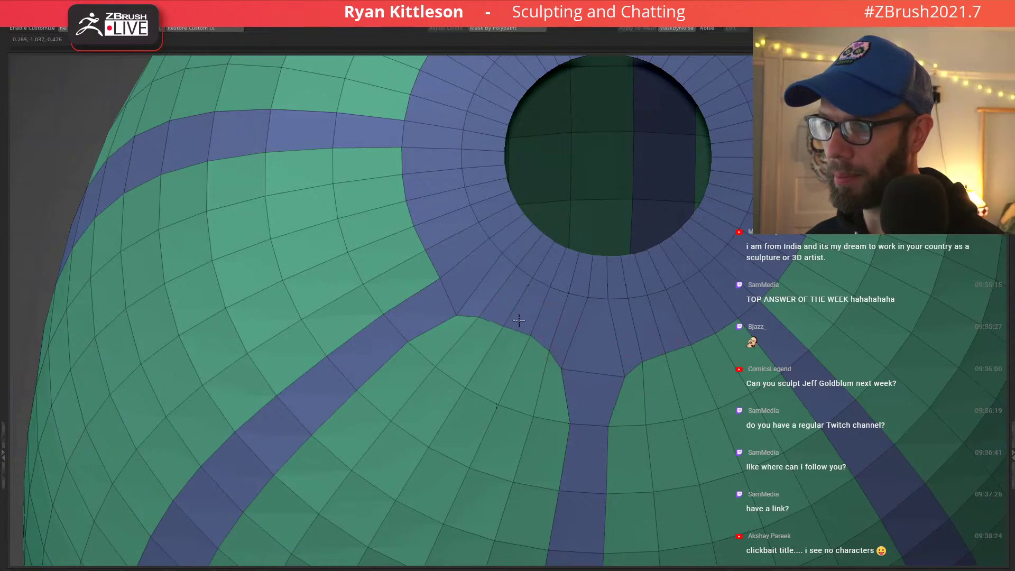
mouse_move(671, 325)
right_mouse_down()
mouse_move(612, 335)
mouse_move(608, 346)
right_mouse_up()
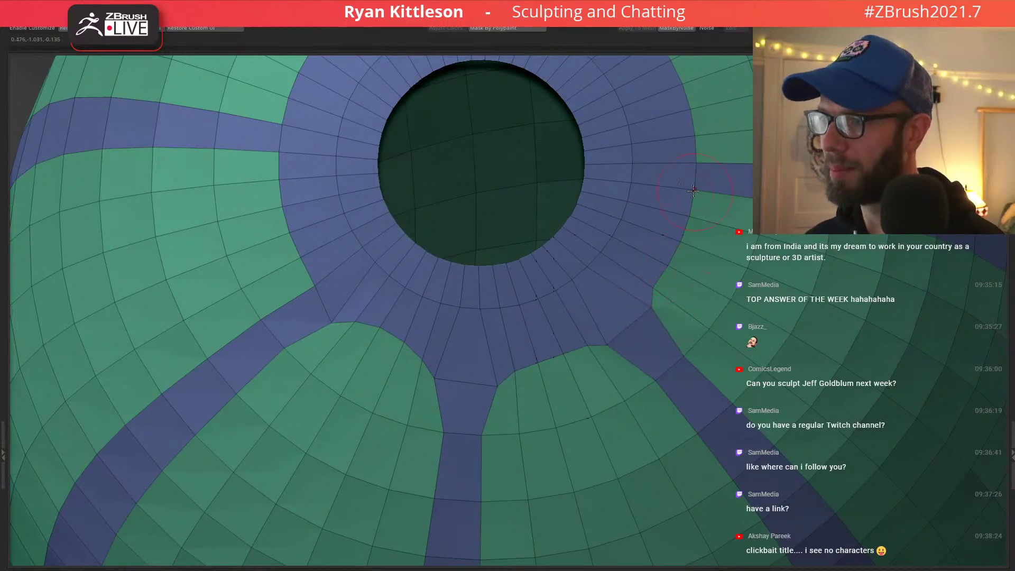
right_click_drag(725, 192, 666, 256)
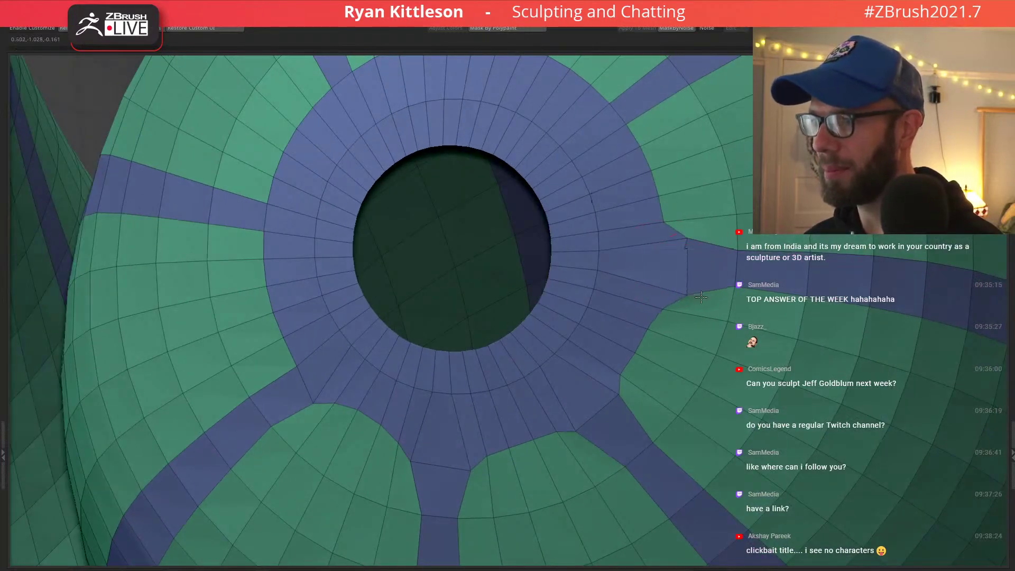
Pull the vertices where the upper strips meet the collar outward to round their junctions.
right_click_drag(676, 221, 664, 256)
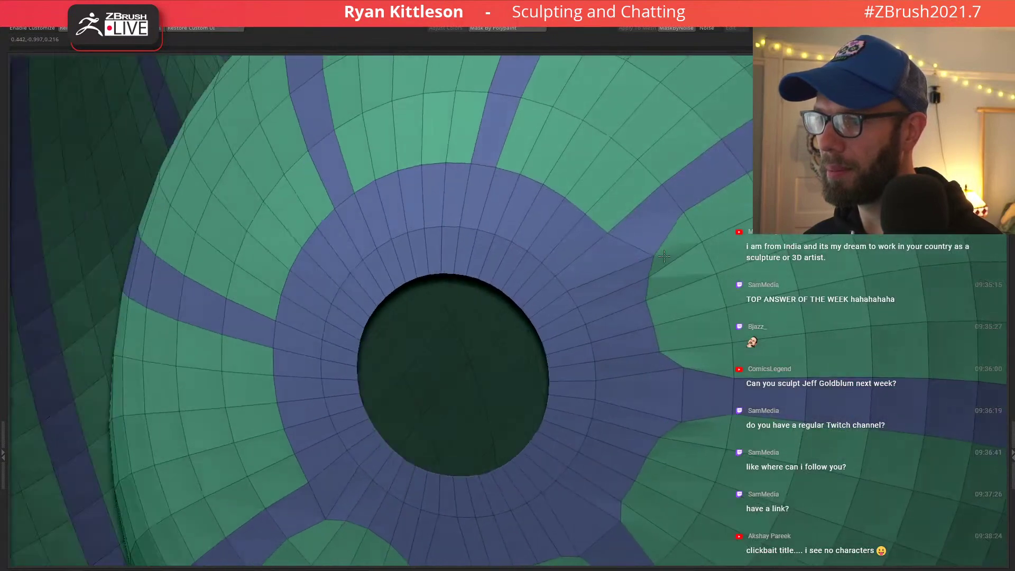
left_click_drag(611, 225, 623, 171)
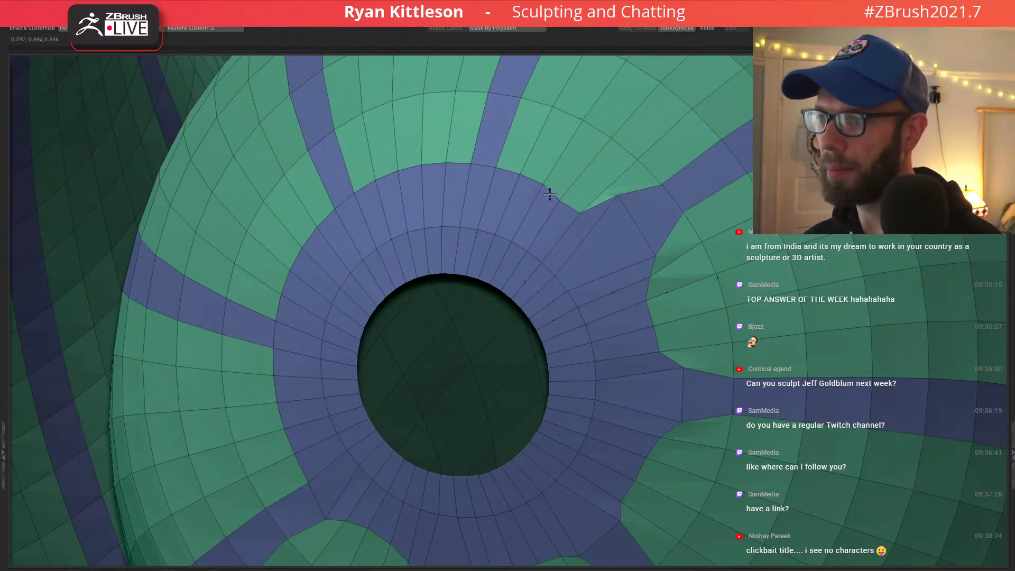
left_click_drag(500, 157, 528, 105)
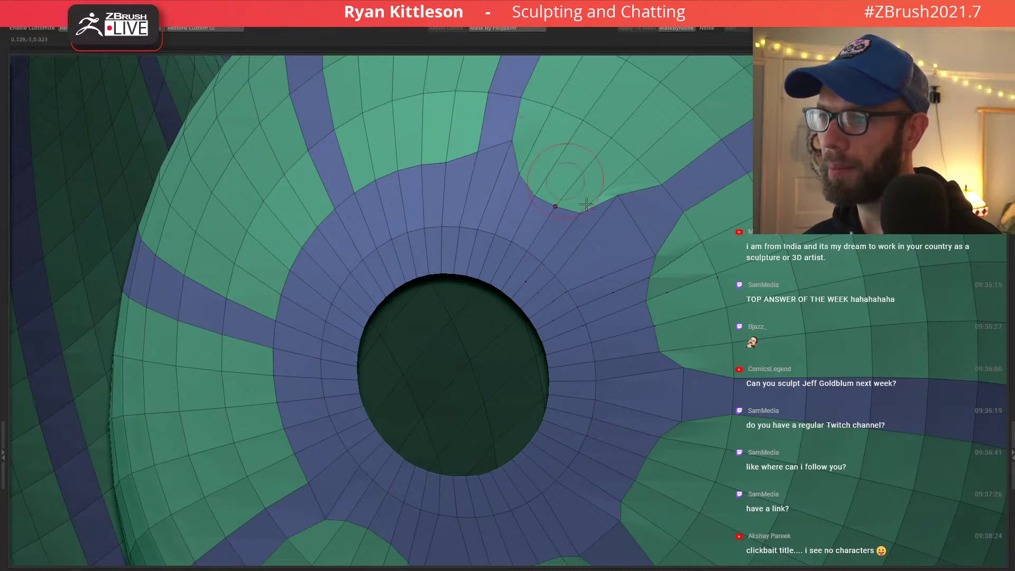
right_click_drag(587, 204, 612, 256)
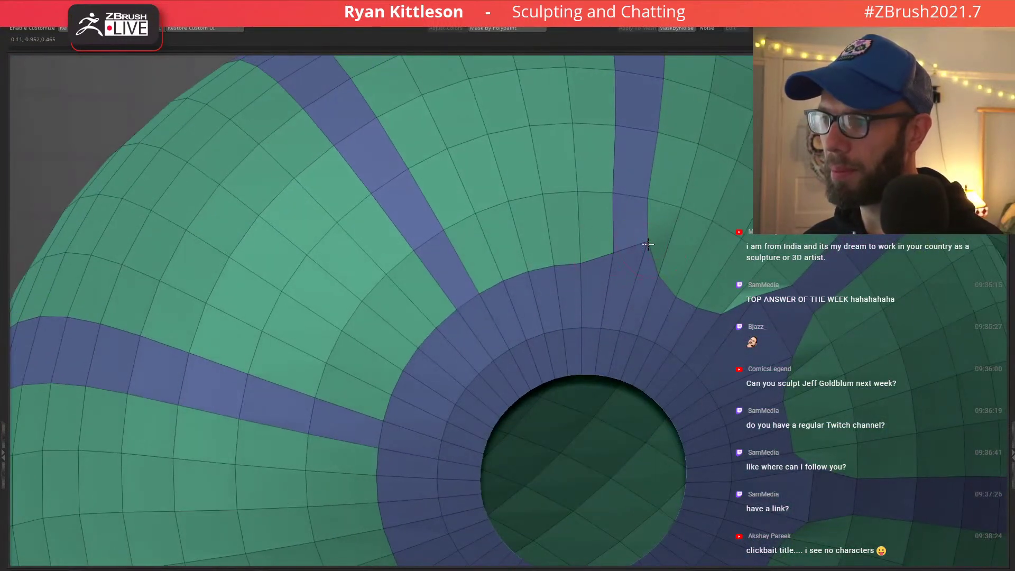
left_click_drag(612, 253, 582, 215)
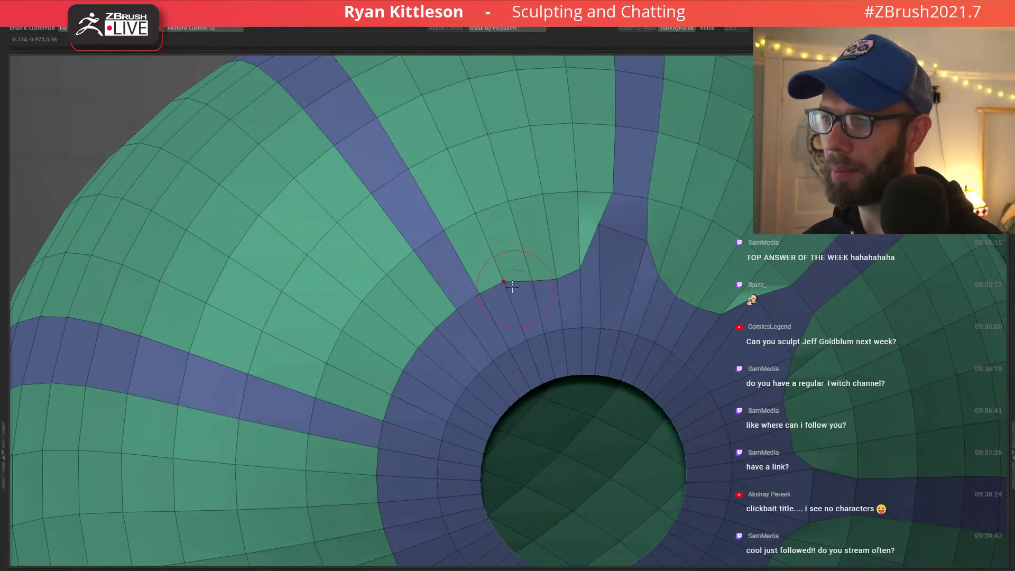
left_click_drag(481, 296, 486, 255)
right_click_drag(487, 259, 486, 256)
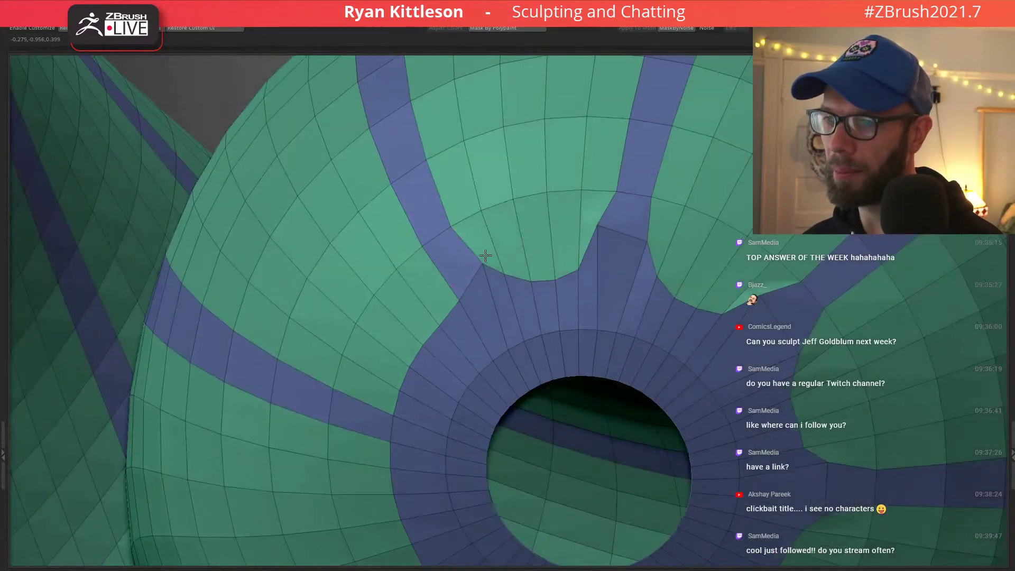
Pull the corner vertices outward where the next strips around the collar join it, rounding both sides of each junction.
mouse_move(549, 235)
right_mouse_down()
mouse_move(557, 239)
mouse_move(534, 245)
mouse_move(555, 245)
mouse_move(539, 243)
right_mouse_up()
left_click_drag(534, 242, 488, 218)
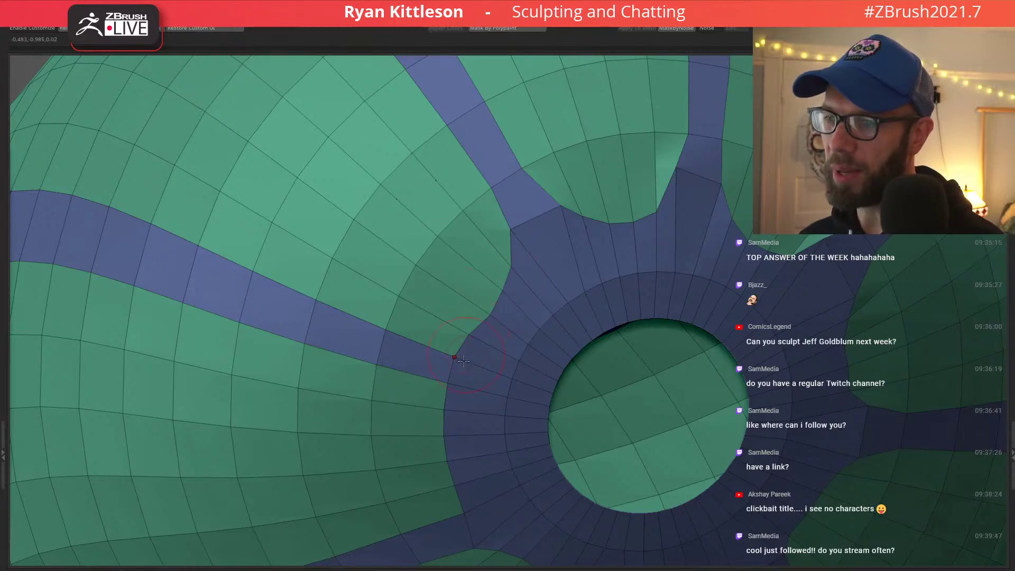
right_click_drag(460, 344, 503, 266)
left_click_drag(503, 266, 488, 218)
left_click_drag(496, 293, 441, 296)
right_click_drag(500, 288, 523, 279)
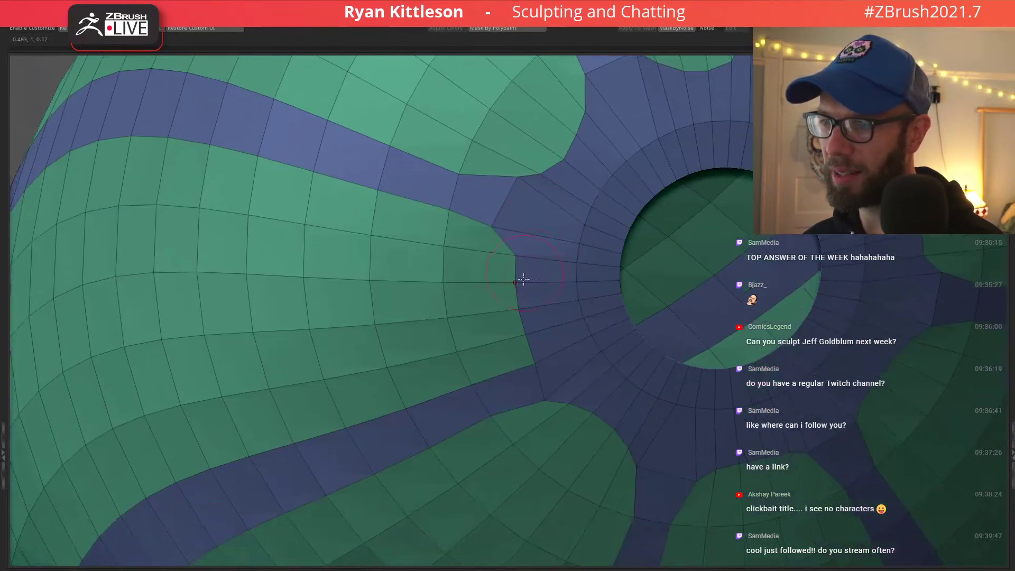
mouse_move(551, 359)
right_mouse_down()
mouse_move(524, 351)
mouse_move(540, 355)
right_mouse_up()
left_click_drag(527, 365, 488, 374)
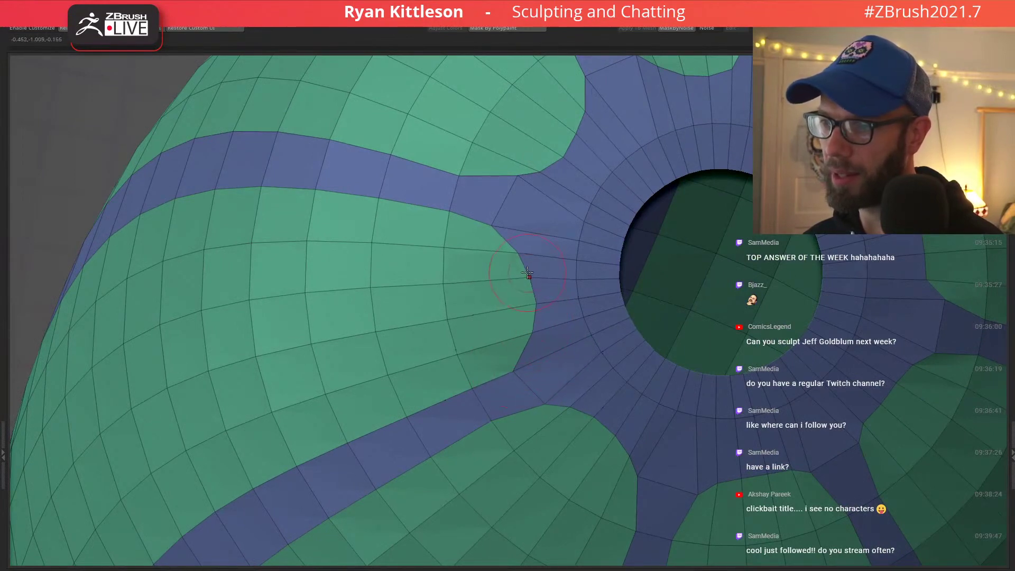
Examine the rounded junctions all around the collar, with and without the wireframe.
right_click_drag(530, 258, 466, 101, "ctrl")
right_click_drag(688, 296, 704, 271)
key("shift+f")
right_click_drag(727, 233, 706, 249, "ctrl")
key("shift+f")
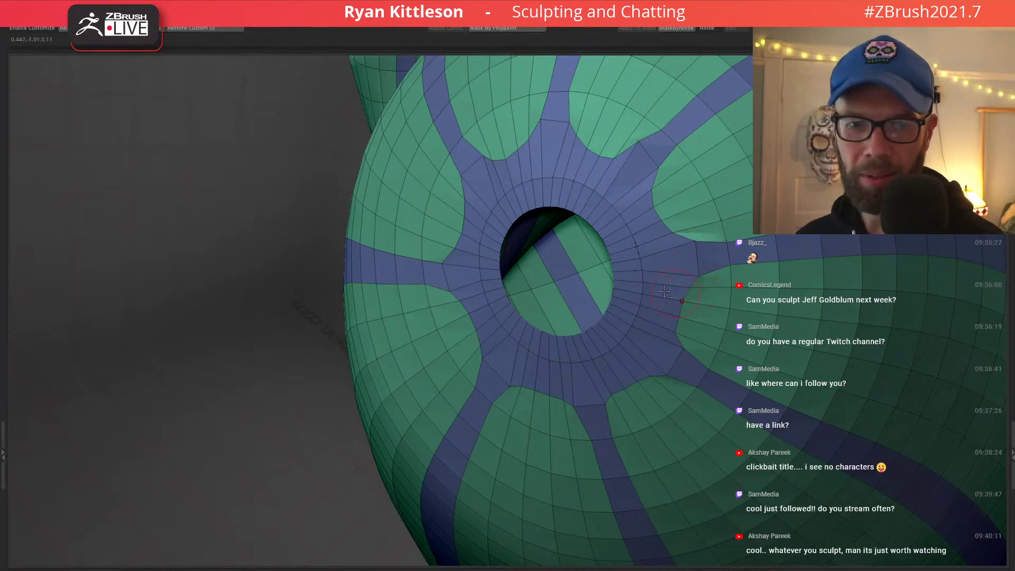
mouse_move(665, 290)
right_mouse_down()
mouse_move(659, 337)
mouse_move(646, 324)
mouse_move(664, 315)
mouse_move(663, 287)
right_mouse_up()
right_click_drag(655, 299, 653, 298)
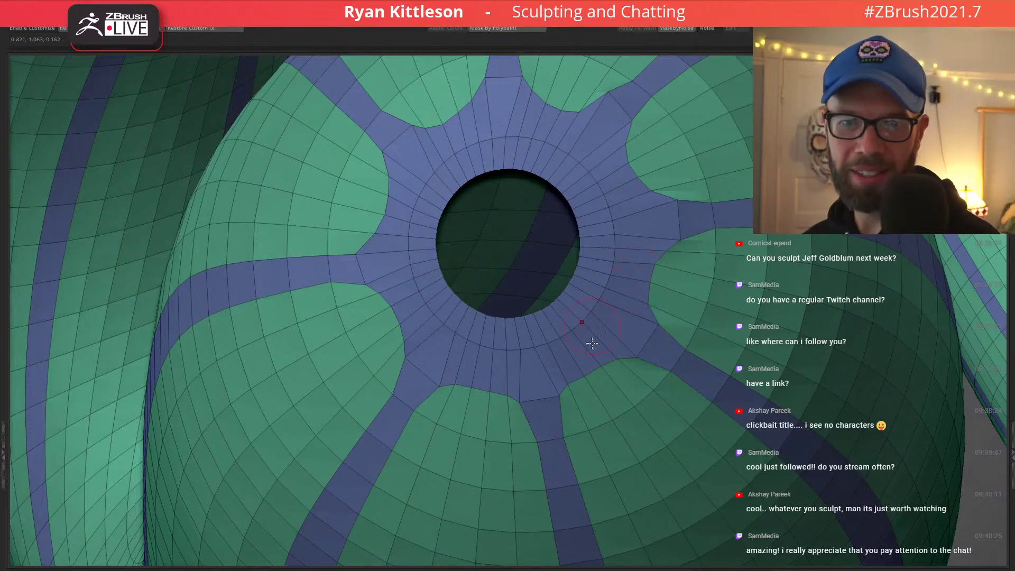
right_click_drag(630, 283, 626, 255, "ctrl")
right_click_drag(606, 324, 637, 332, "ctrl")
Nudge the remaining vertices along the collar's lower edge so the strip junctions there curve smoothly.
left_click_drag(605, 332, 588, 318)
right_click_drag(593, 329, 580, 307, "ctrl")
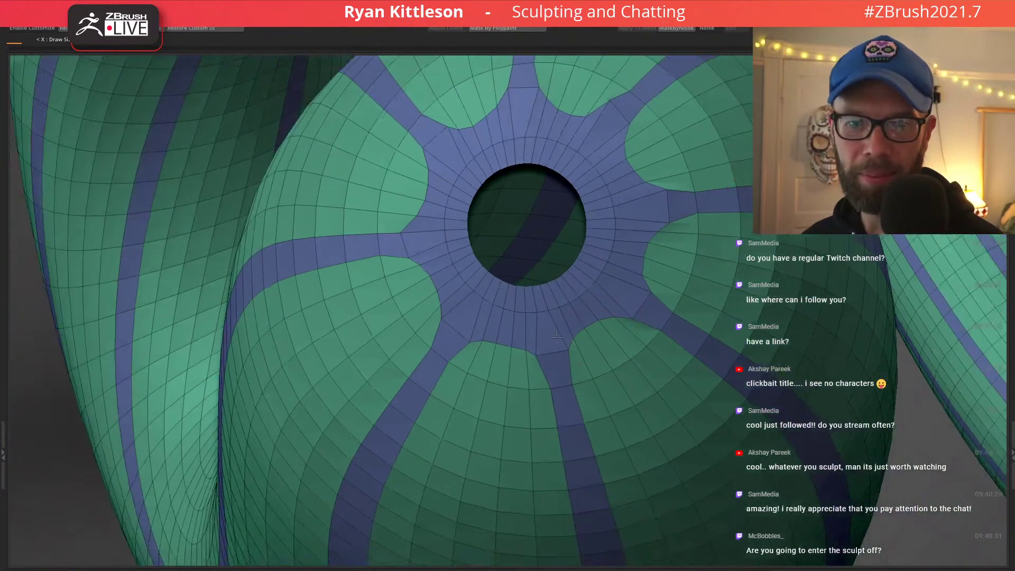
right_click_drag(532, 369, 578, 352)
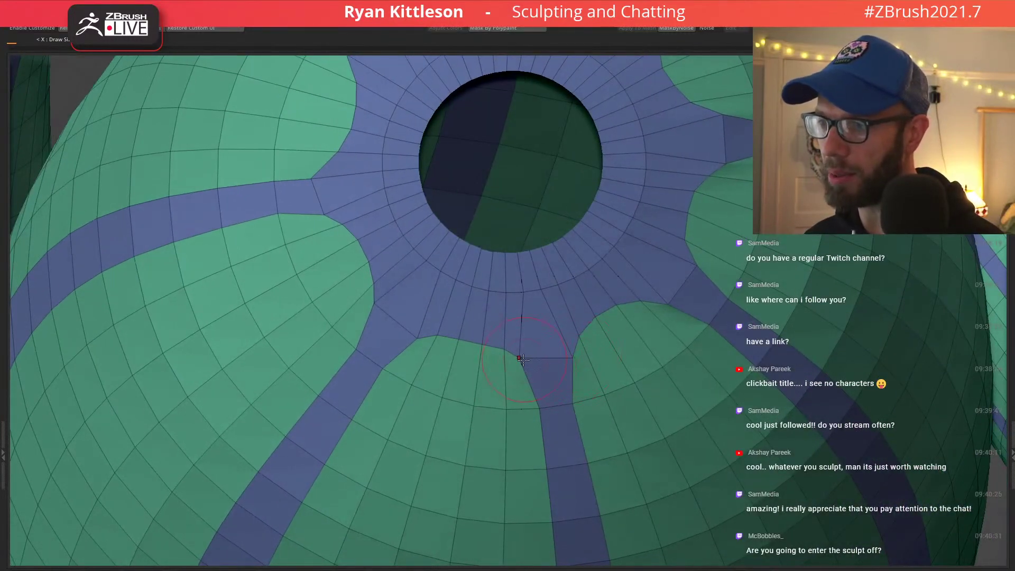
left_click_drag(522, 359, 529, 377)
Examine the finished collar from above, toggling the wireframe, and compare the plain body with the multi-faced head.
mouse_move(474, 336)
right_mouse_down()
mouse_move(558, 268)
mouse_move(531, 264)
right_mouse_up()
right_click_drag(583, 167, 574, 206, "ctrl")
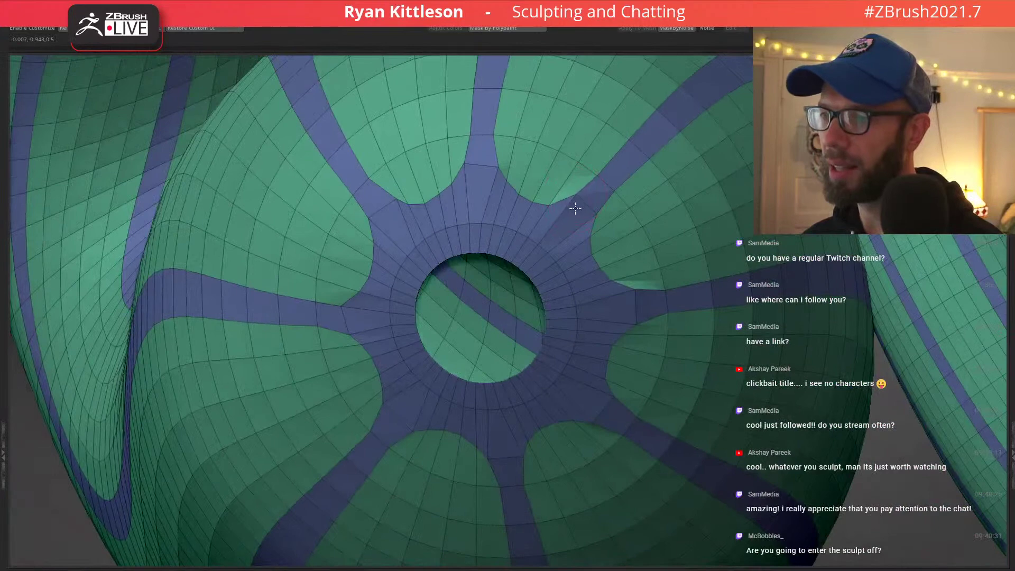
mouse_move(497, 170)
right_mouse_down()
mouse_move(506, 170)
mouse_move(390, 201)
mouse_move(460, 204)
right_mouse_up()
right_click_drag(539, 227, 565, 193, "ctrl")
right_click_drag(565, 193, 594, 293)
key("shift+f")
key("shift+f")
key("shift+f")
key("shift+f")
key("shift+f")
key("alt+shift+s")
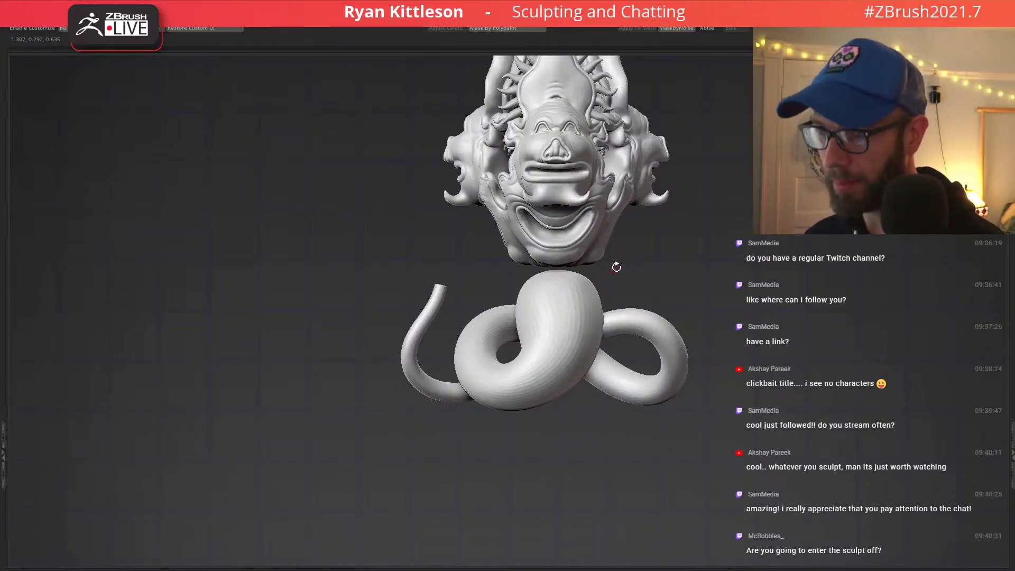
Mask the serpent body except for the area around its upper hole, with a soft mask edge.
right_click_drag(599, 271, 541, 351, "alt")
right_click_drag(597, 297, 579, 289, "ctrl")
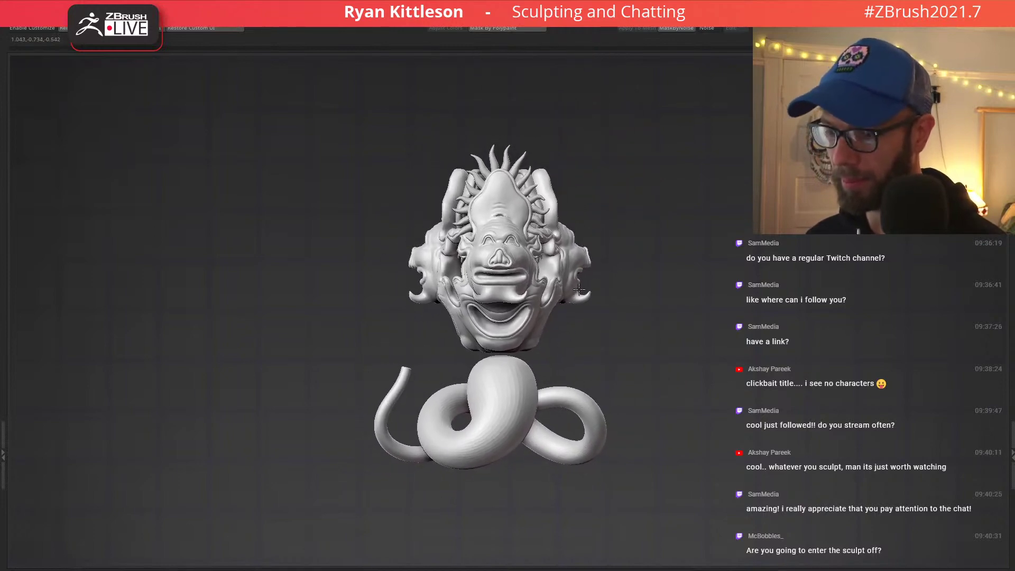
right_click_drag(503, 373, 616, 302, "ctrl")
right_click_drag(575, 341, 610, 338)
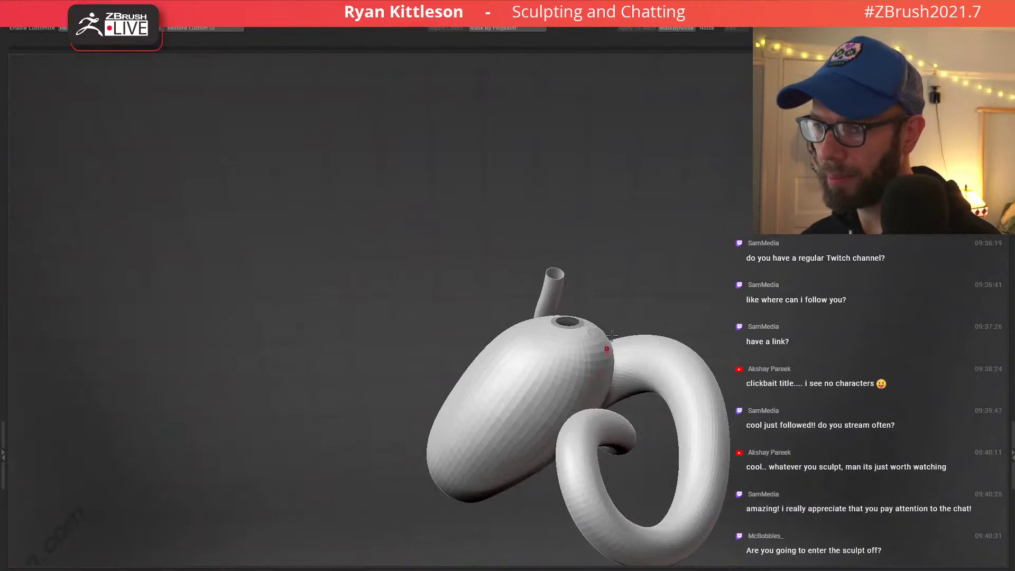
left_click_drag(649, 214, 480, 281, "ctrl")
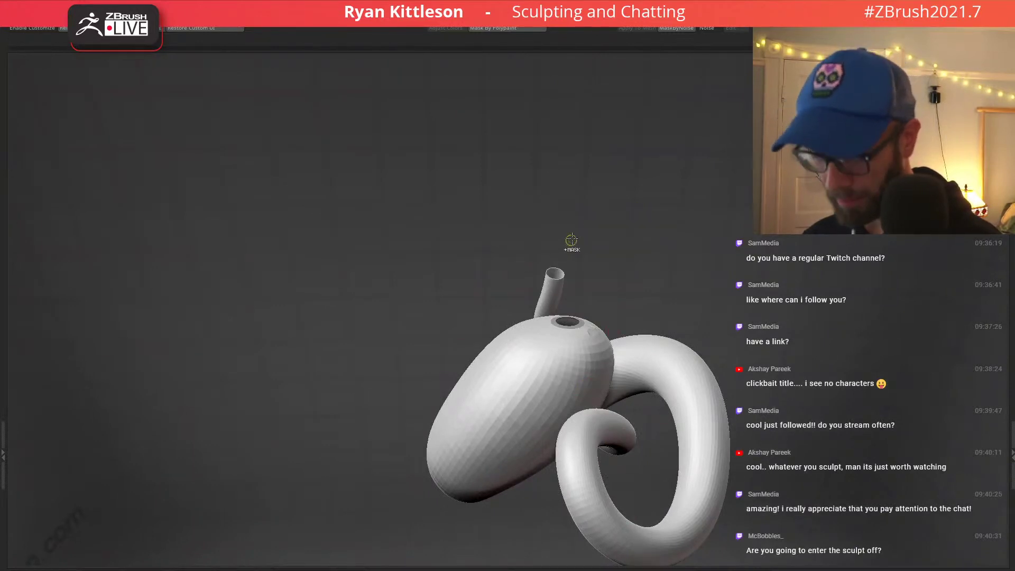
key("ctrl+g")
key("ctrl+g")
left_click(672, 271, "ctrl")
key("w")
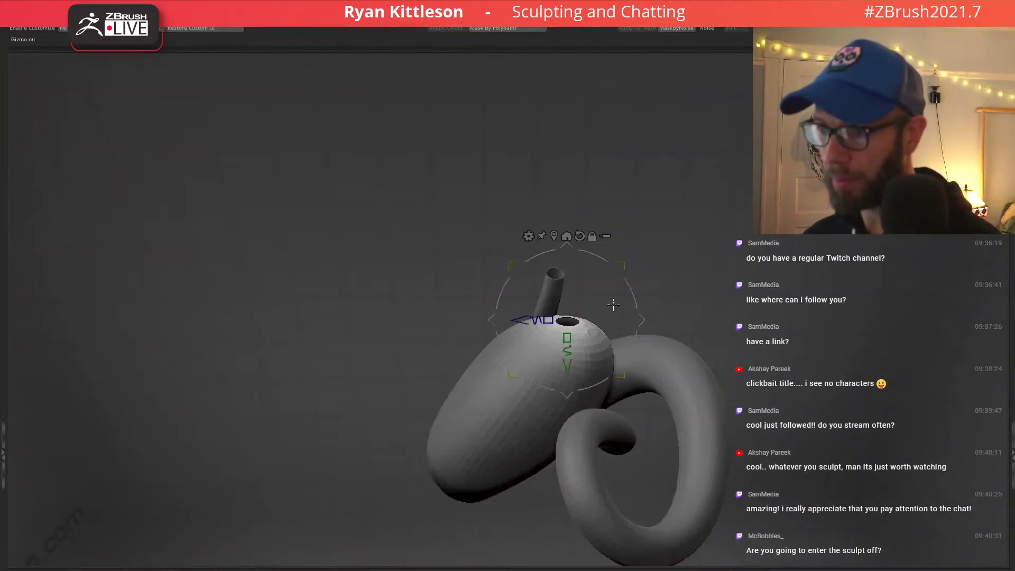
Raise and tilt the unmasked neck opening to meet the base of the head, and clear the mask.
right_click_drag(613, 305, 612, 293, "shift")
key("alt+s")
left_click(580, 236, "alt")
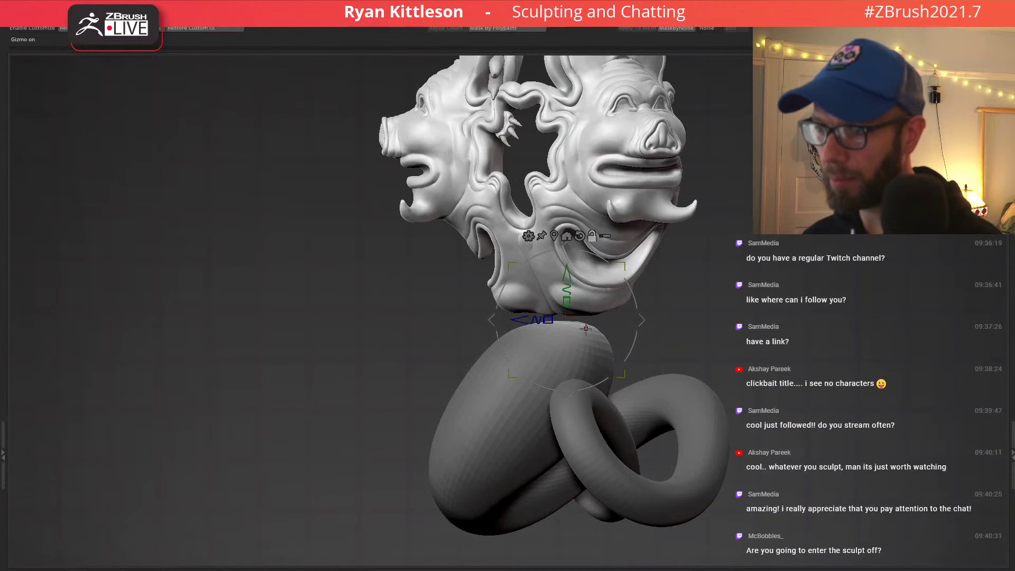
left_click_drag(567, 272, 567, 261)
key("ctrl+z")
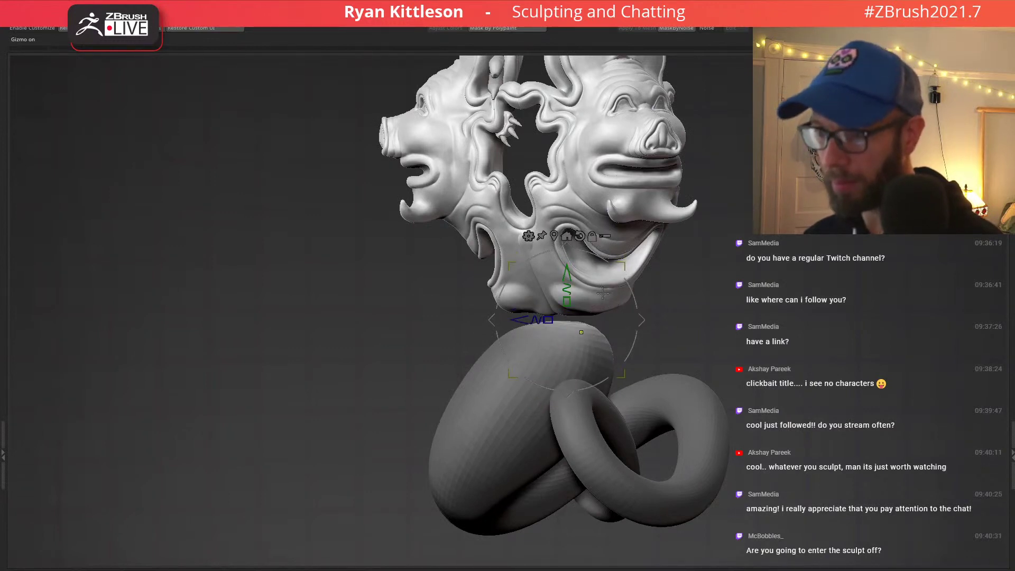
left_click_drag(566, 272, 565, 256)
left_click_drag(646, 287, 629, 305)
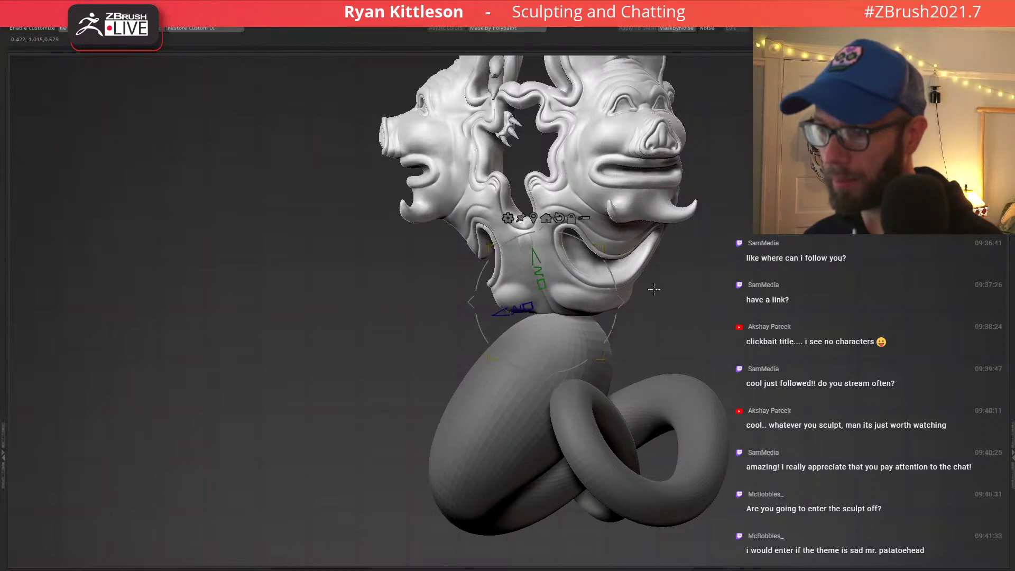
left_click(683, 278, "ctrl")
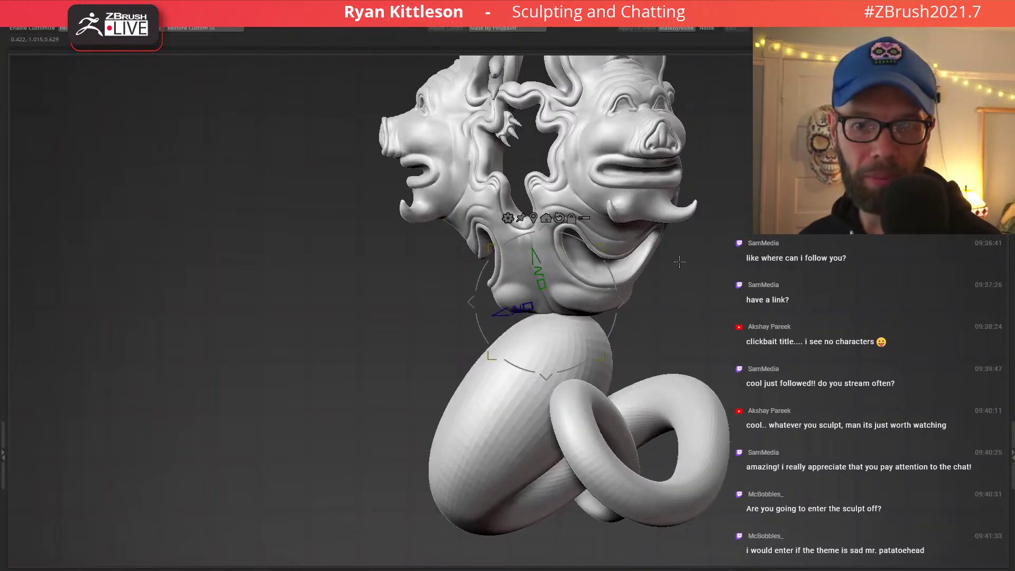
key("q")
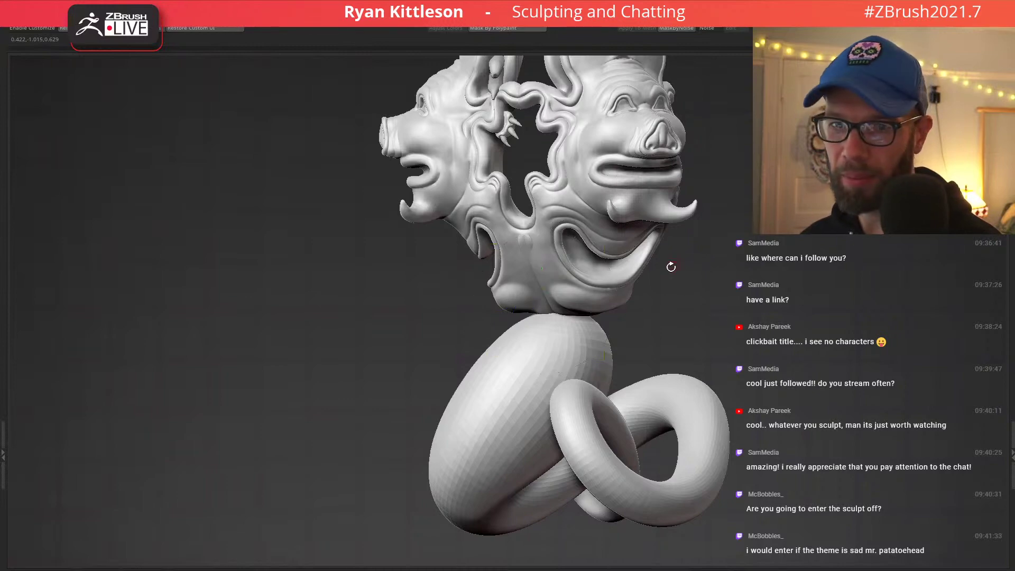
Show the body alone with its wireframe and mask all of it except the open tail end.
mouse_move(509, 279)
right_mouse_down()
mouse_move(633, 317)
mouse_move(629, 280)
mouse_move(508, 277)
mouse_move(566, 290)
mouse_move(562, 279)
mouse_move(616, 370)
mouse_move(522, 319)
mouse_move(553, 310)
right_mouse_up()
key("alt+s")
key("shift+f")
right_click_drag(517, 356, 500, 300)
mouse_move(565, 322)
right_mouse_down("ctrl")
mouse_move(702, 356)
mouse_move(544, 285)
mouse_move(562, 335)
mouse_move(562, 244)
right_mouse_up("ctrl")
mouse_move(562, 243)
right_mouse_down("ctrl")
mouse_move(478, 255)
mouse_move(567, 328)
mouse_move(574, 381)
mouse_move(599, 321)
mouse_move(557, 274)
right_mouse_up("ctrl")
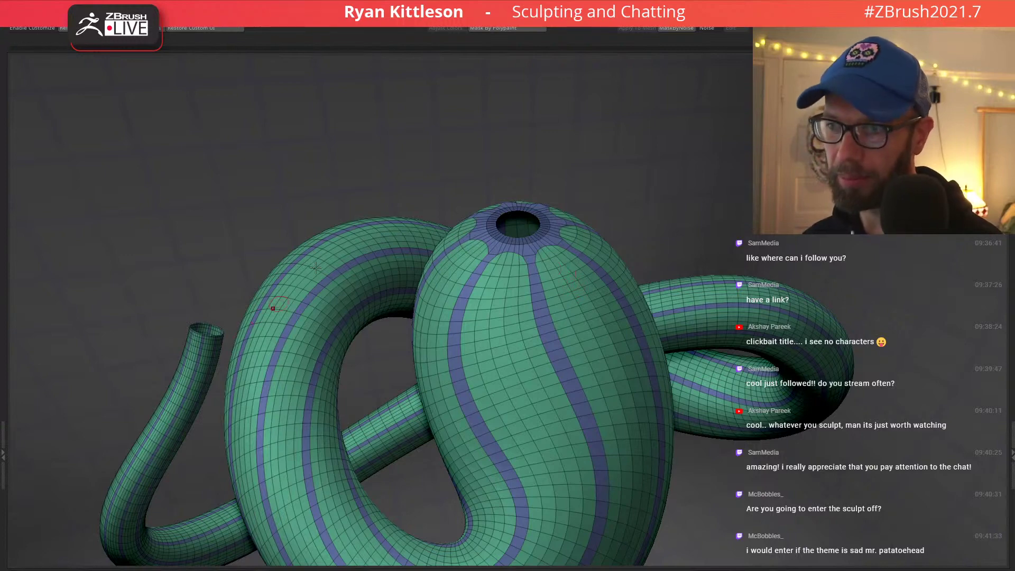
left_click_drag(405, 99, 640, 280, "ctrl+alt")
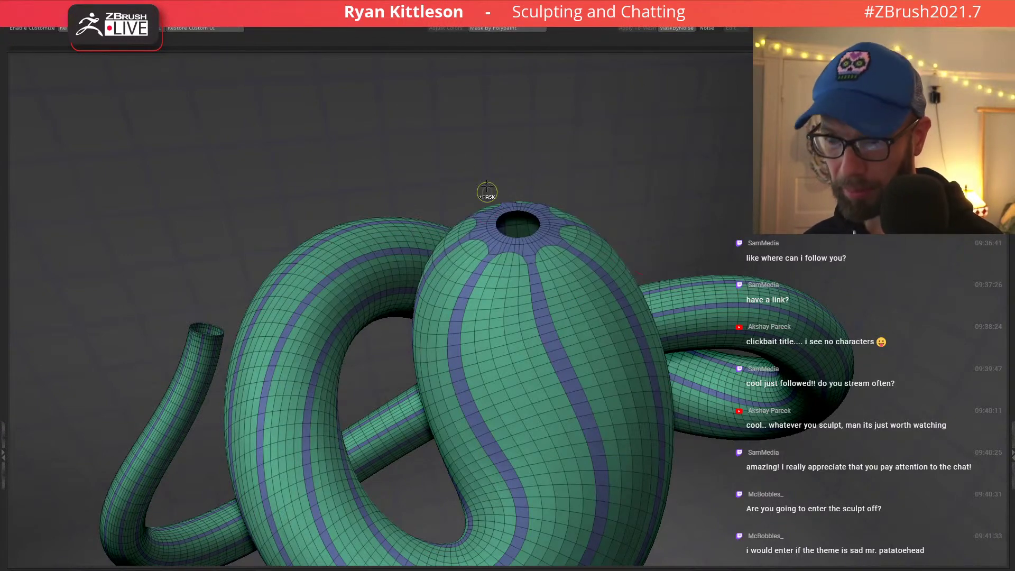
left_click(410, 151, "ctrl")
key("w")
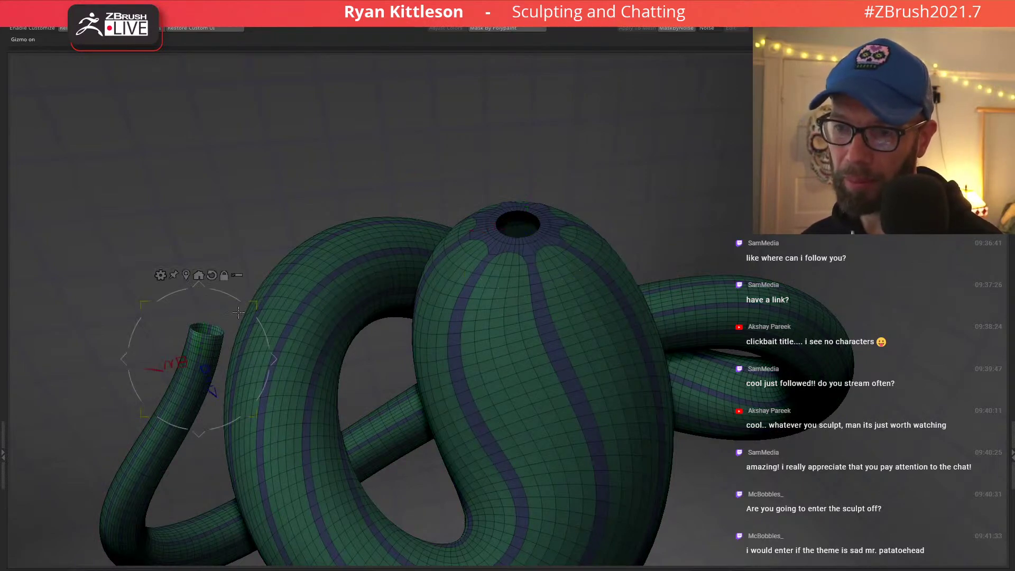
Readjust the mask at the tail tip and scale the open end down to a narrow, tapered opening.
mouse_move(238, 317)
left_mouse_down()
mouse_move(213, 310)
mouse_move(307, 309)
left_mouse_up()
left_click(306, 310, "ctrl")
left_click(337, 305, "ctrl")
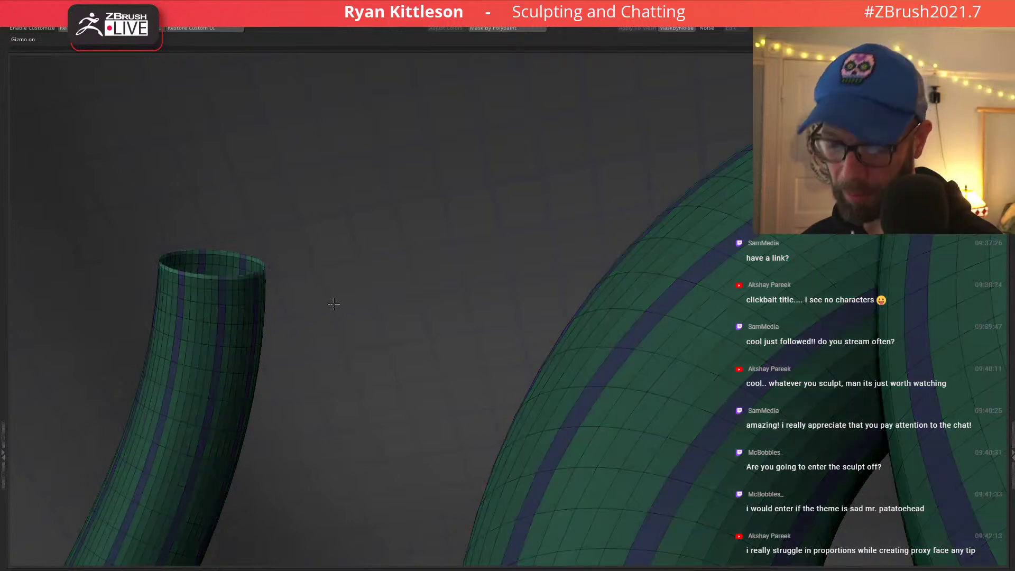
left_click_drag(345, 241, 359, 243, "ctrl")
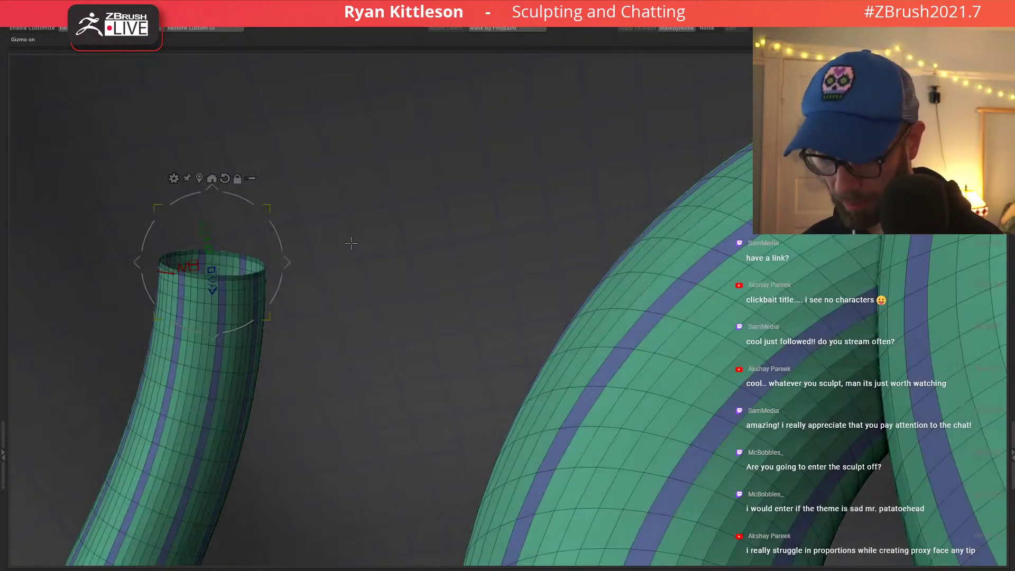
key("ctrl+z")
left_click(356, 242, "ctrl")
mouse_move(268, 209)
left_mouse_down()
mouse_move(202, 218)
mouse_move(254, 263)
mouse_move(241, 241)
left_mouse_up()
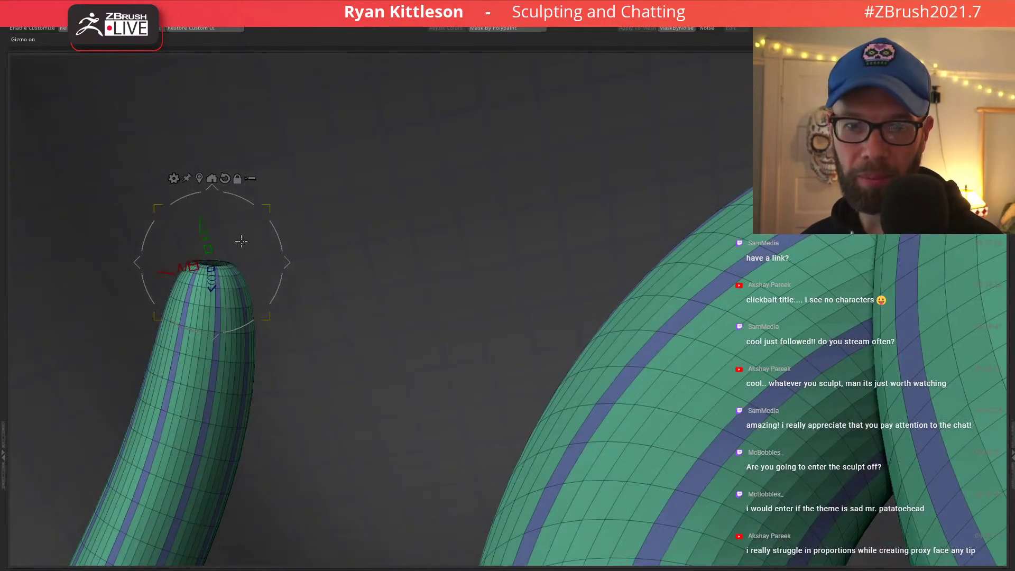
key("q")
left_click_drag(422, 270, 205, 211, "alt")
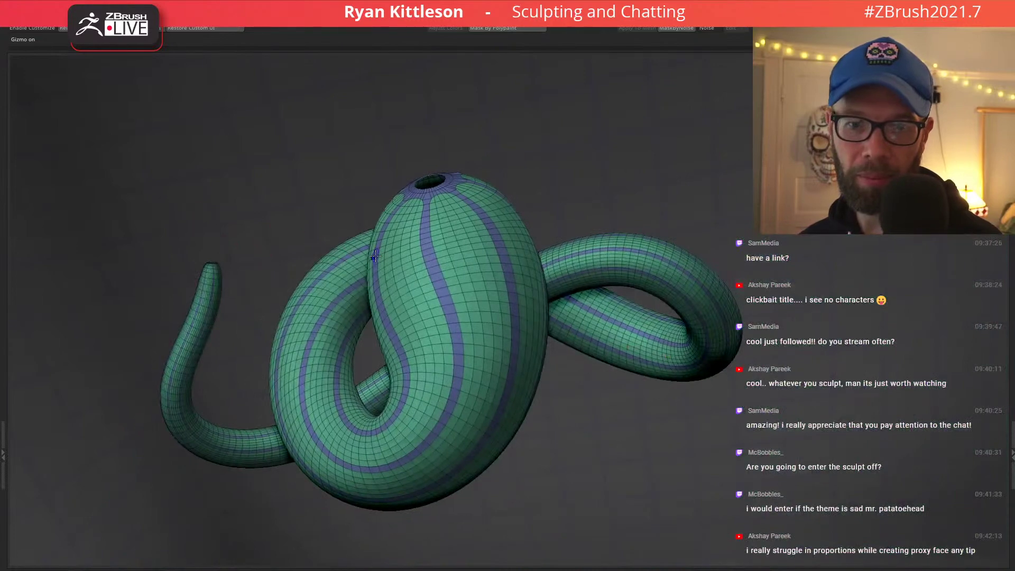
Examine the tapered tail and the raised neck together with the head from several sides, without the wireframe.
key("shift+f")
left_click_drag(408, 272, 487, 258)
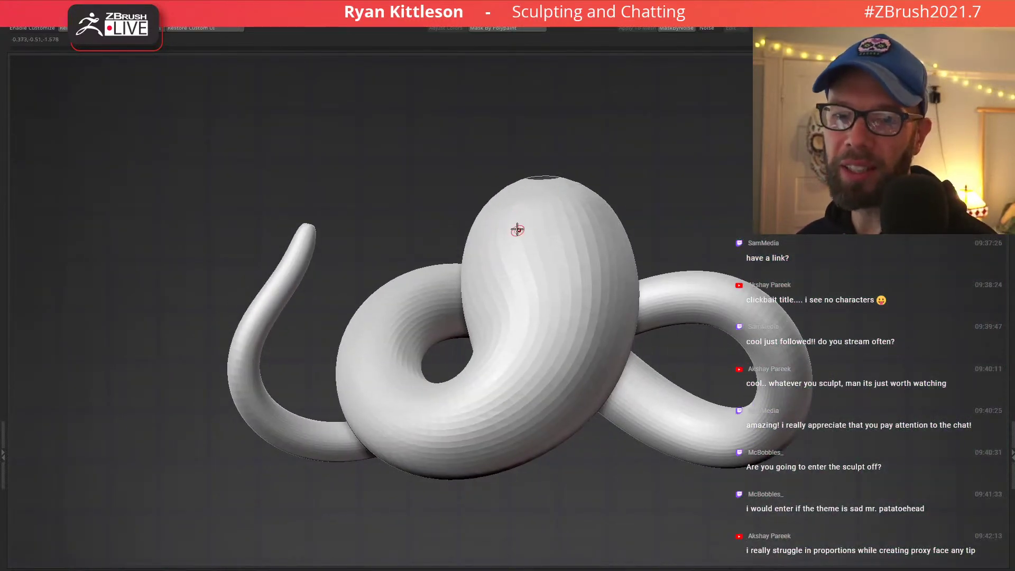
right_click_drag(505, 224, 520, 289)
key("alt+s")
right_click_drag(546, 202, 545, 185)
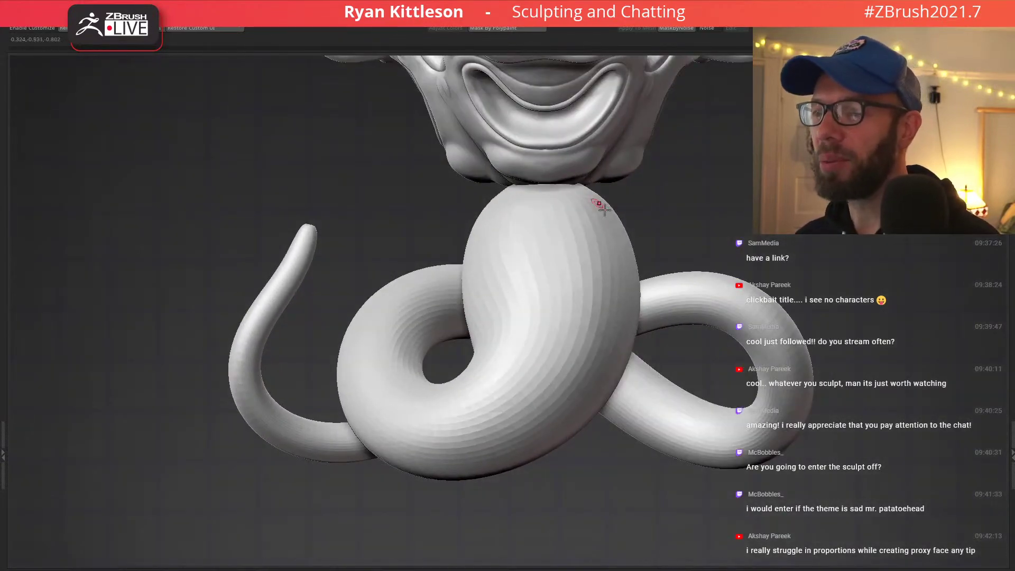
right_click_drag(624, 222, 573, 209, "ctrl")
right_click_drag(461, 243, 494, 261, "ctrl")
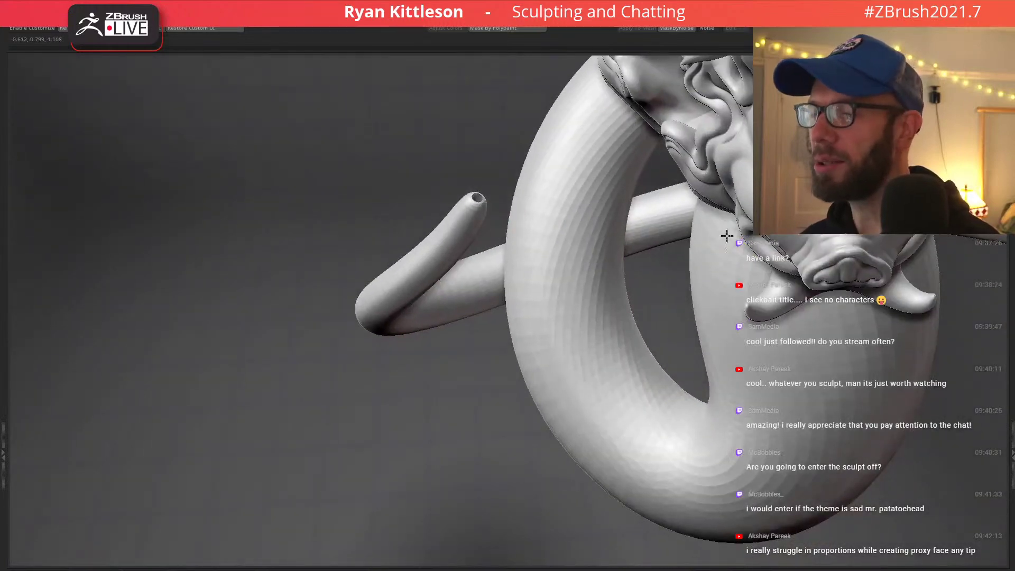
right_click_drag(726, 235, 529, 338, "ctrl")
right_click_drag(603, 338, 681, 261)
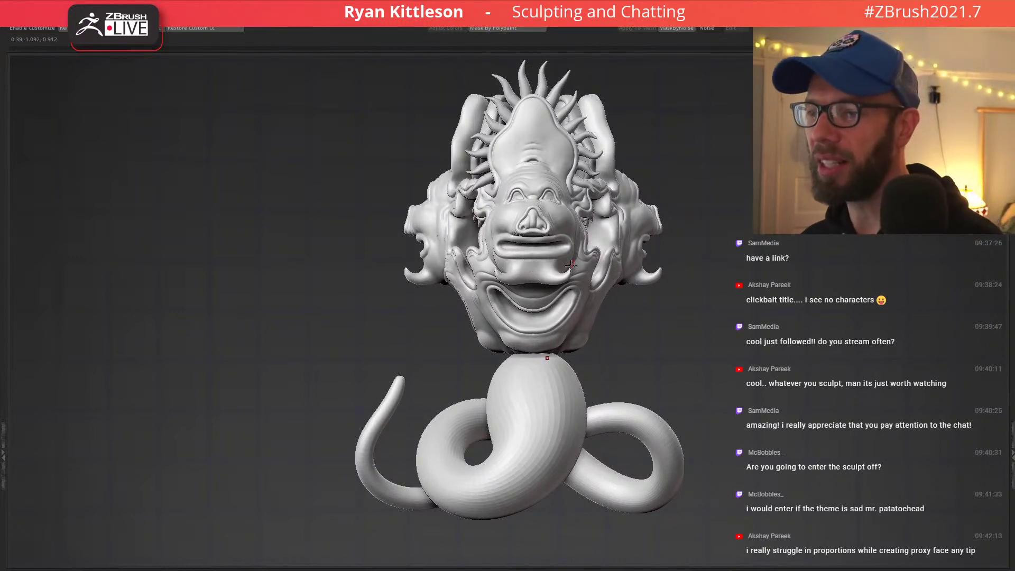
Examine the body and head from the front and sides, checking the coils with the head shown and hidden.
mouse_move(528, 262)
right_mouse_down()
mouse_move(452, 253)
mouse_move(533, 261)
mouse_move(568, 244)
mouse_move(550, 244)
mouse_move(530, 224)
mouse_move(538, 215)
right_mouse_up()
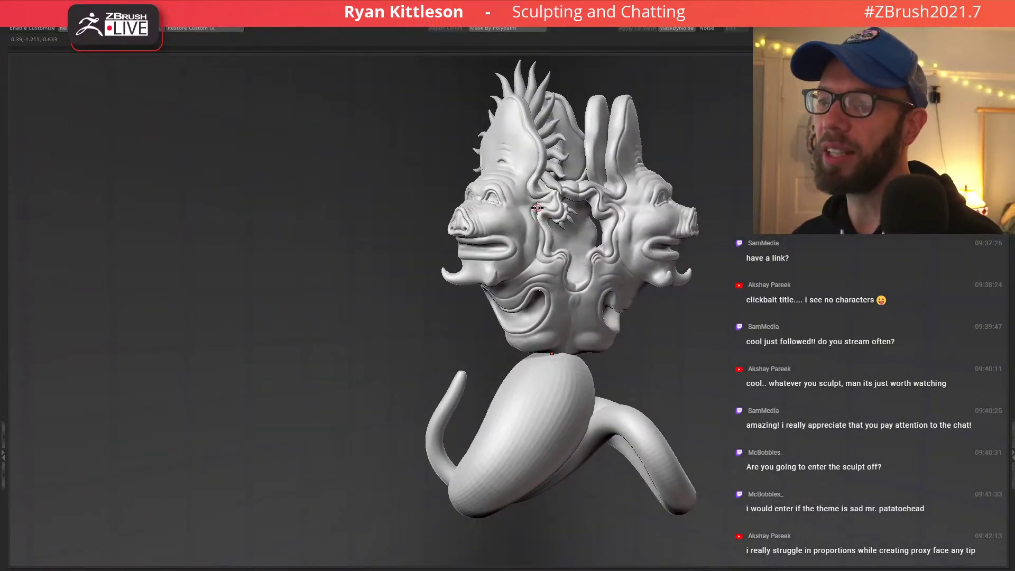
mouse_move(502, 242)
right_mouse_down()
mouse_move(524, 281)
mouse_move(578, 269)
mouse_move(514, 276)
mouse_move(529, 269)
right_mouse_up()
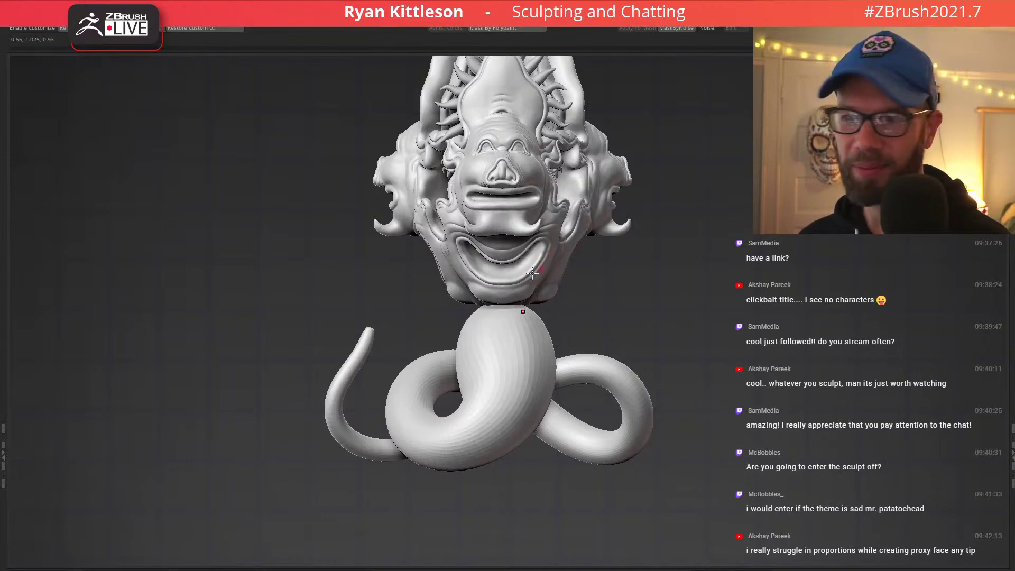
mouse_move(521, 317)
right_mouse_down()
mouse_move(539, 320)
mouse_move(507, 282)
mouse_move(535, 272)
mouse_move(459, 240)
right_mouse_up()
key("shift+f")
key("shift+f")
key("shift+s")
key("shift+f")
key("shift+f")
right_click_drag(503, 270, 546, 265)
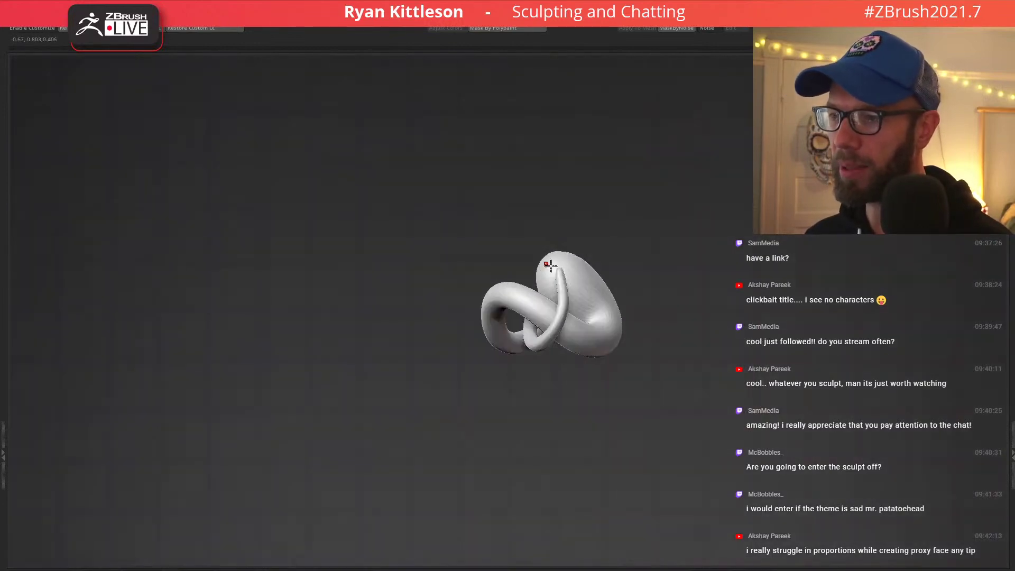
Examine the body's polygroup wireframe where the neck meets the base of the head.
key("shift+s")
mouse_move(623, 296)
right_mouse_down("ctrl")
mouse_move(618, 272)
mouse_move(605, 402)
mouse_move(621, 365)
mouse_move(618, 297)
mouse_move(562, 265)
right_mouse_up("ctrl")
key("shift+f")
key("f")
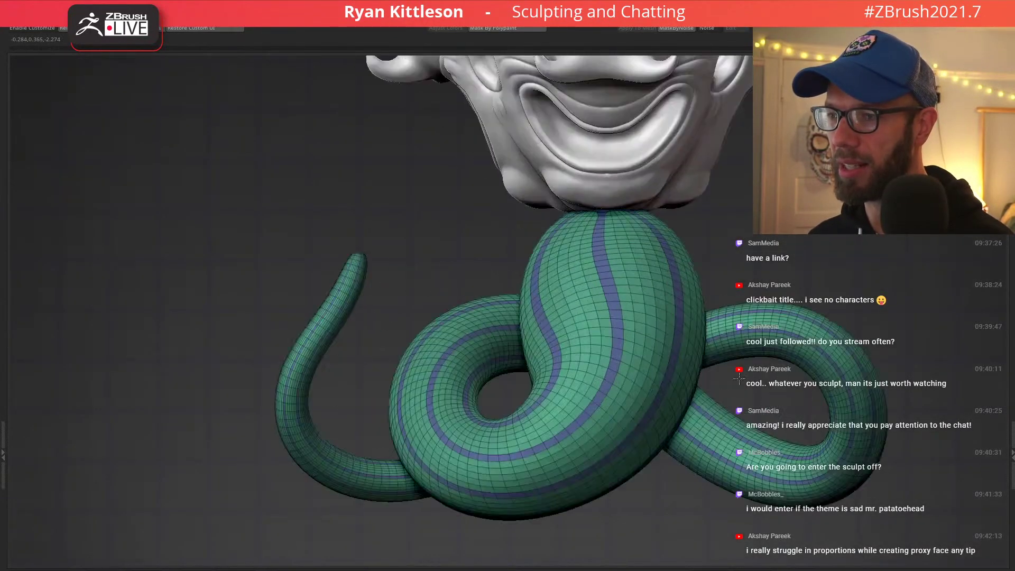
key("alt+s")
key("alt+s")
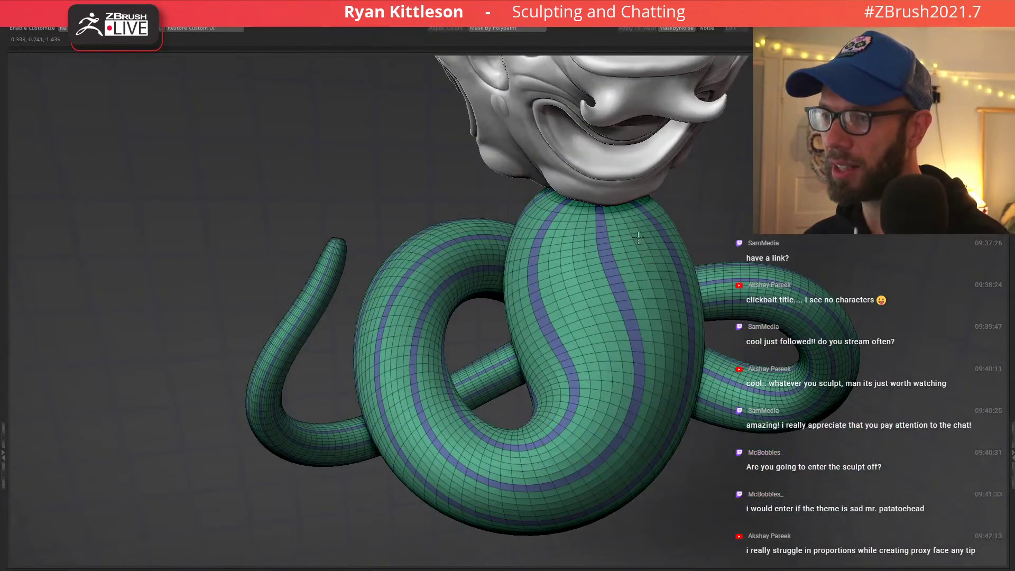
right_click_drag(626, 243, 640, 229)
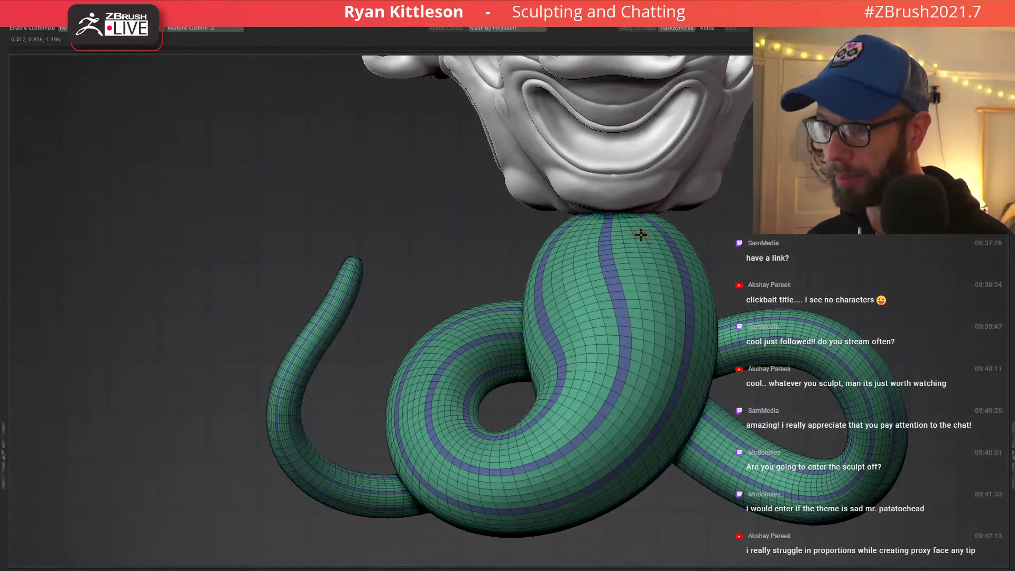
mouse_move(629, 238)
right_mouse_down()
mouse_move(618, 234)
mouse_move(628, 243)
right_mouse_up()
Isolate the body and select the separate subtool holding the strips and collar.
key("alt+s")
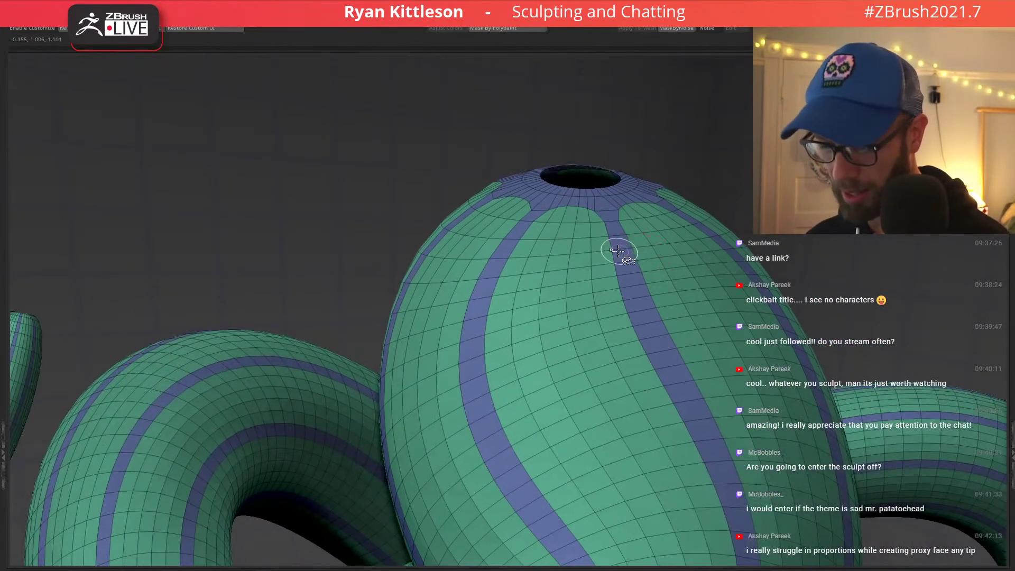
left_click(618, 250, "alt")
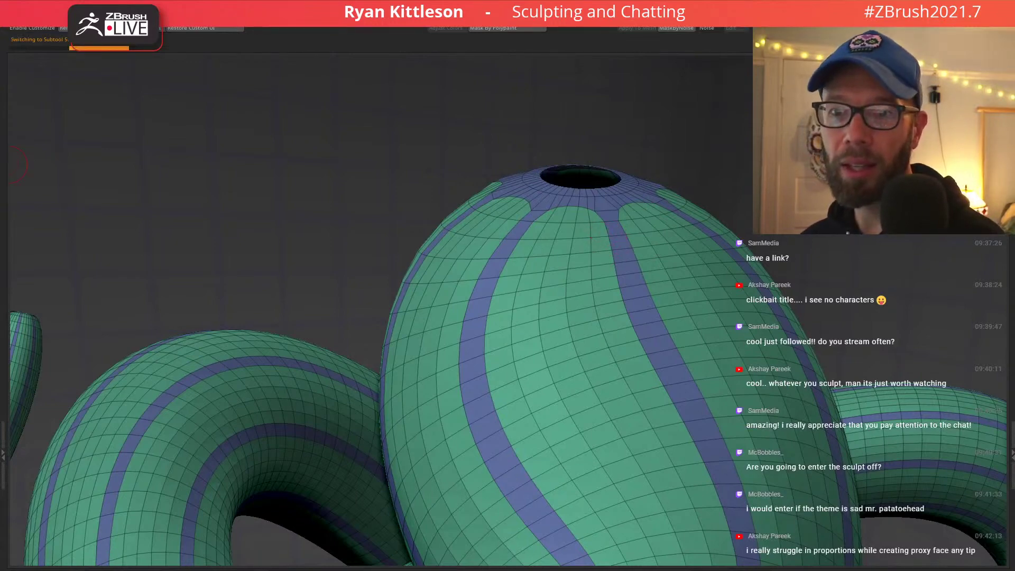
left_click(1, 349)
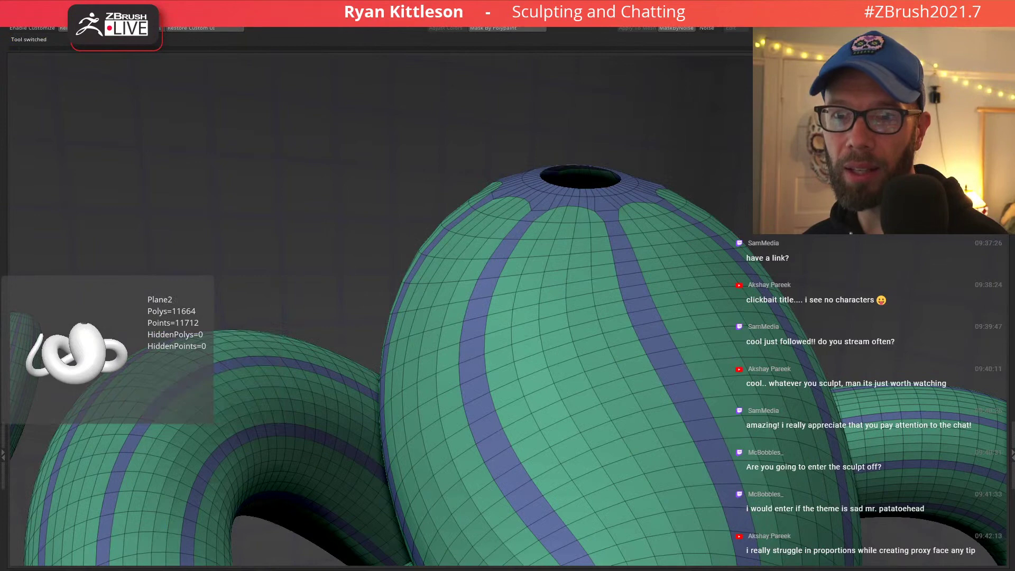
left_click(597, 195, "alt")
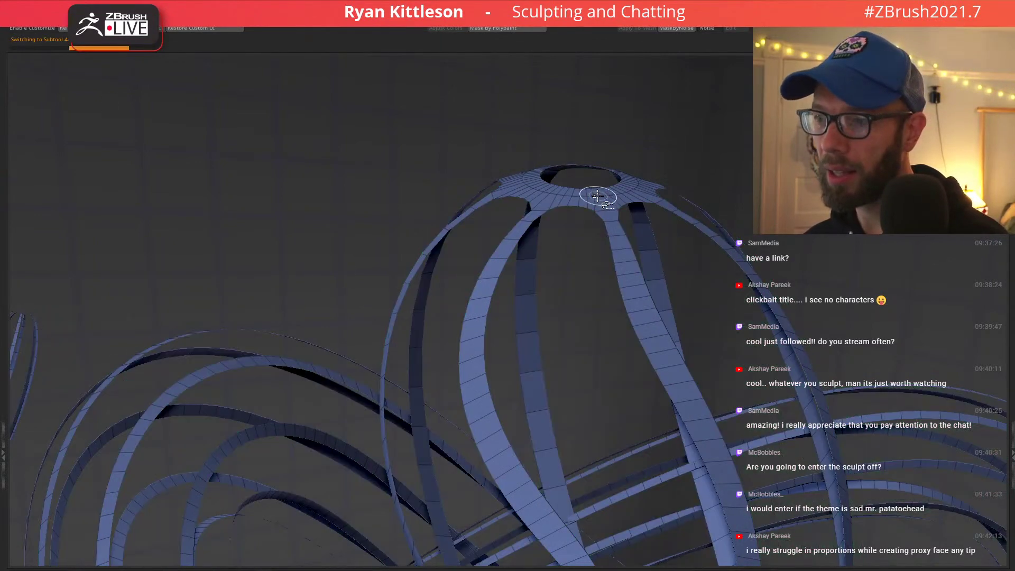
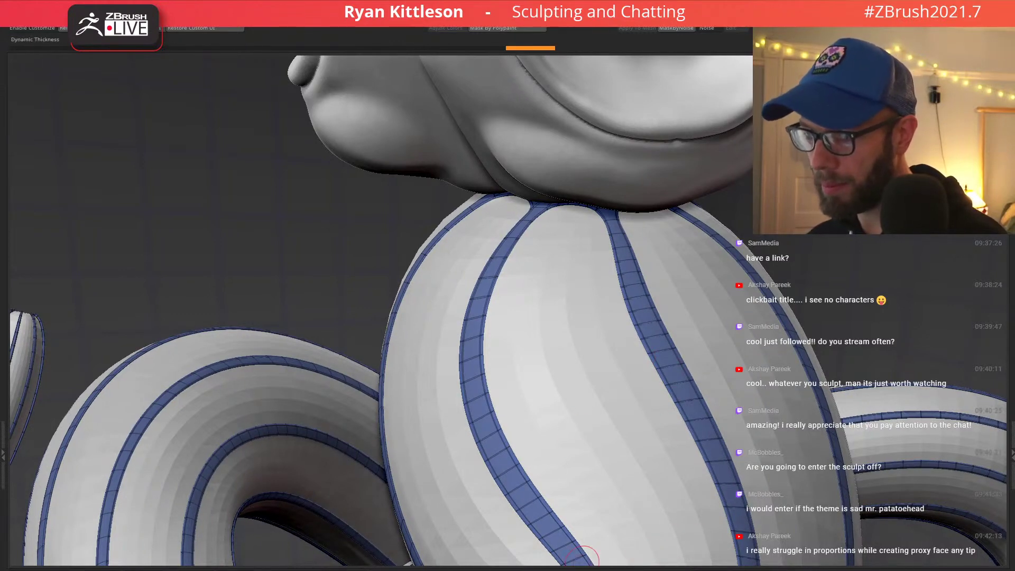
Thicken the strips and collar with Dynamic Thickness, fine-tuning it to slender raised bands down to the tail tip.
left_click(582, 558)
right_click_drag(602, 349, 468, 203)
right_click_drag(628, 326, 647, 366)
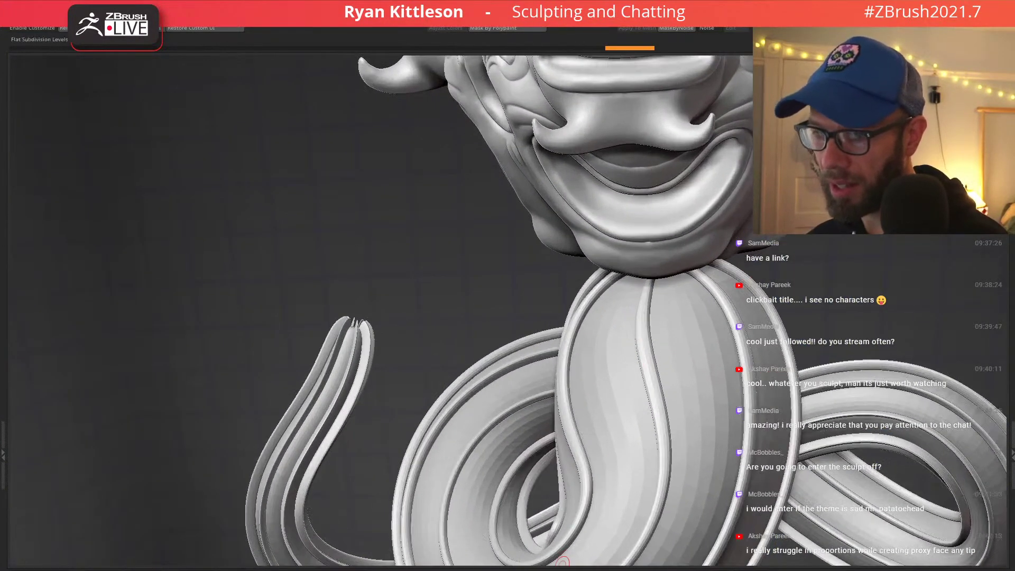
left_click_drag(563, 567, 553, 566)
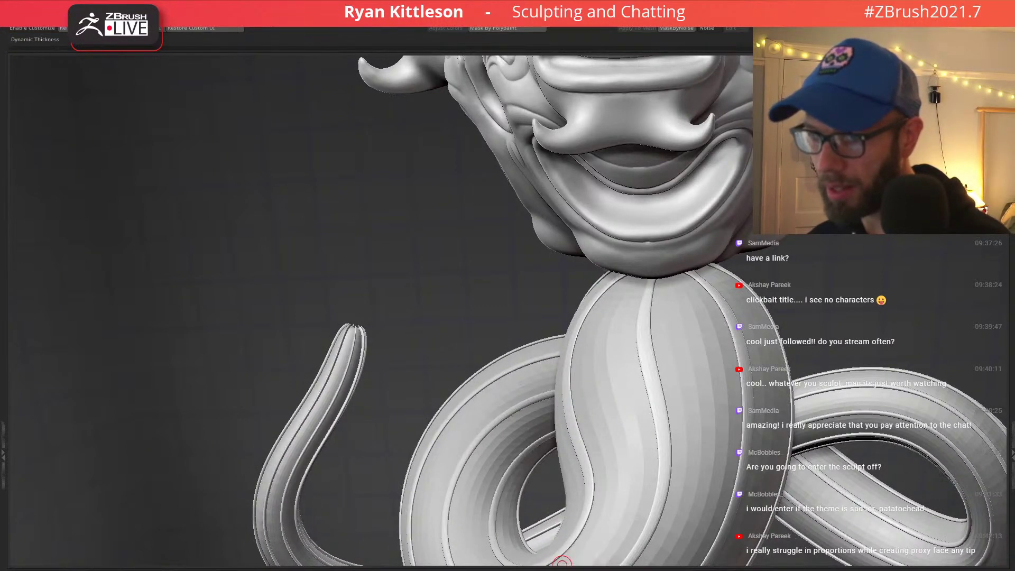
right_click_drag(345, 343, 577, 511, "ctrl")
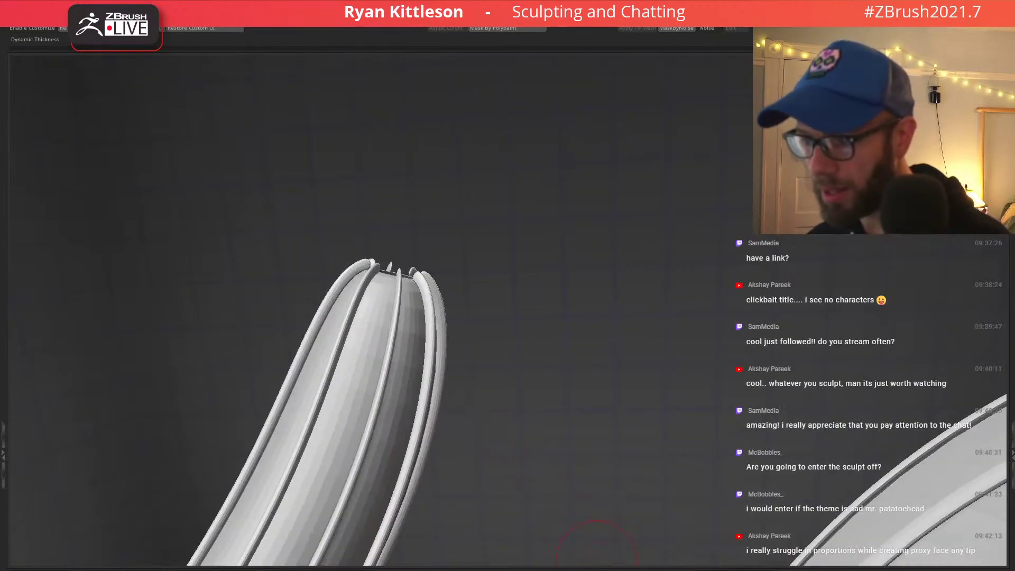
left_click_drag(584, 567, 582, 567)
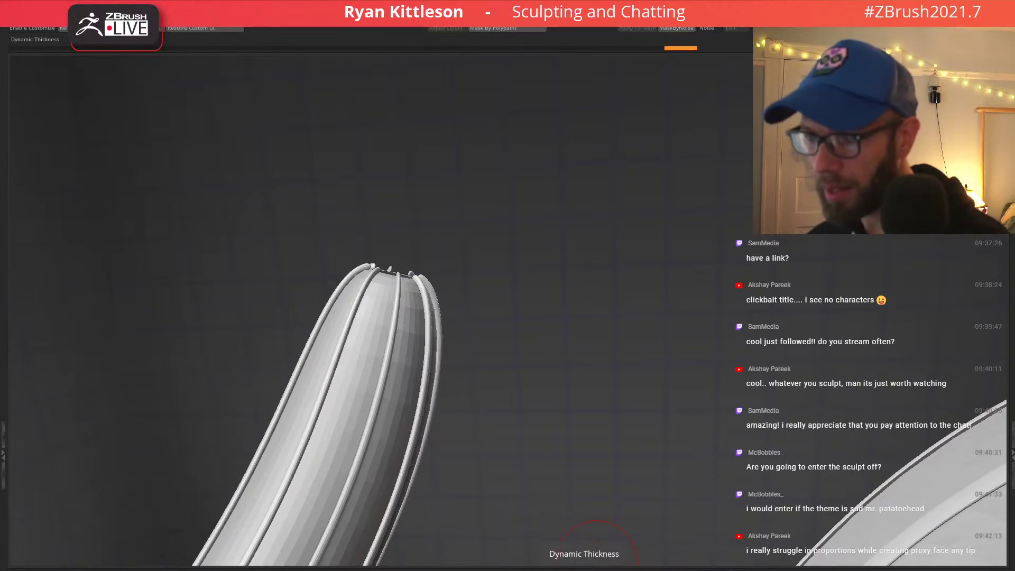
left_click_drag(615, 461, 444, 211, "alt")
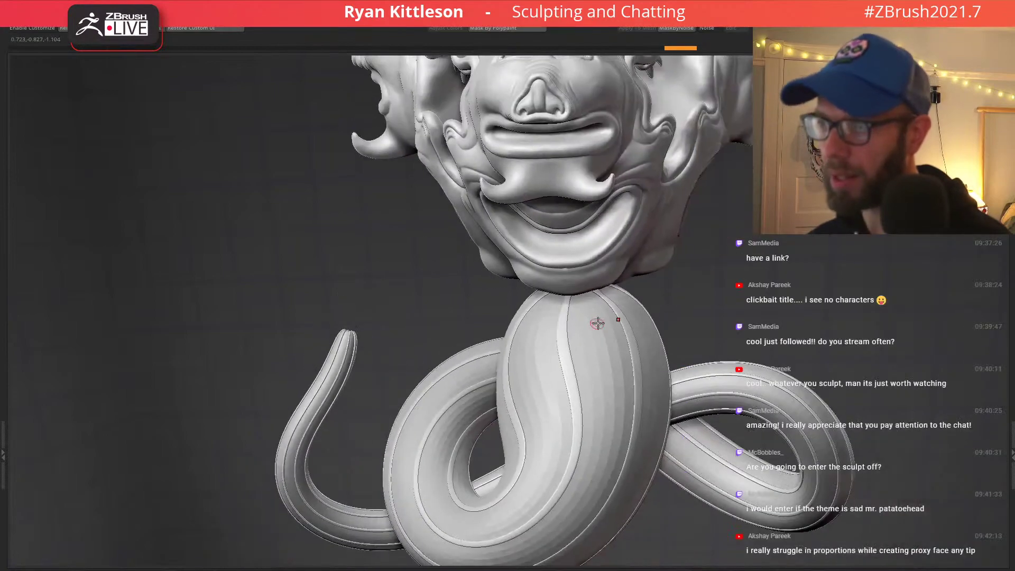
Compare the thickened strips and collar alone and together with the body and head from several angles.
key("alt+s")
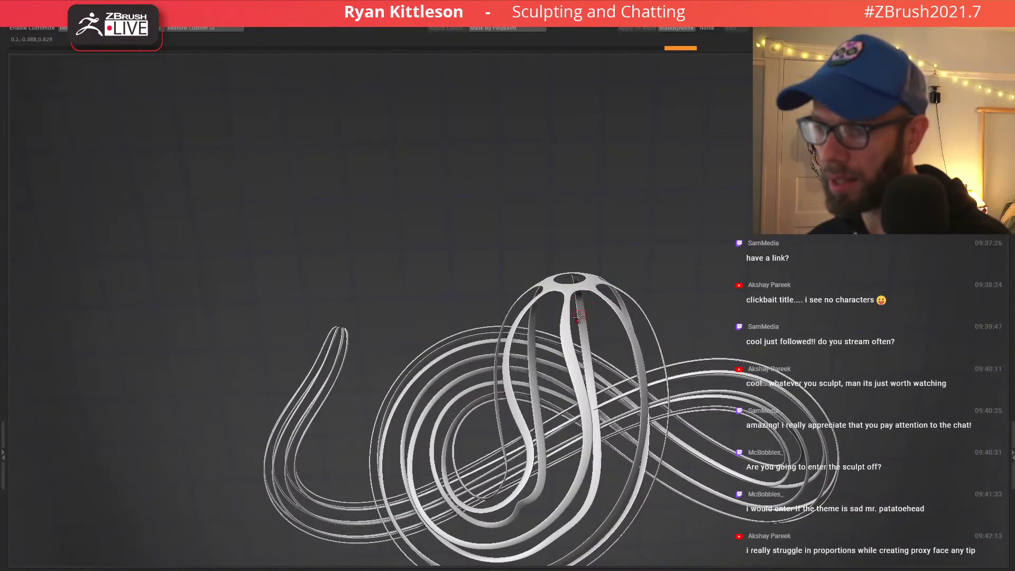
key("alt+s")
mouse_move(583, 359)
right_mouse_down()
mouse_move(602, 361)
mouse_move(539, 339)
mouse_move(572, 335)
right_mouse_up()
key("alt+s")
key("alt+s")
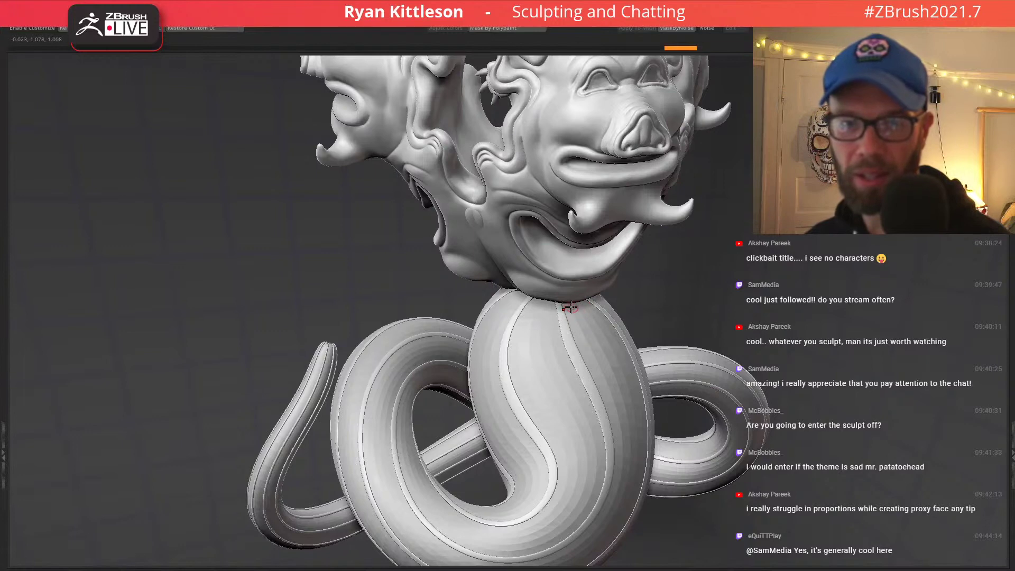
key("alt+s")
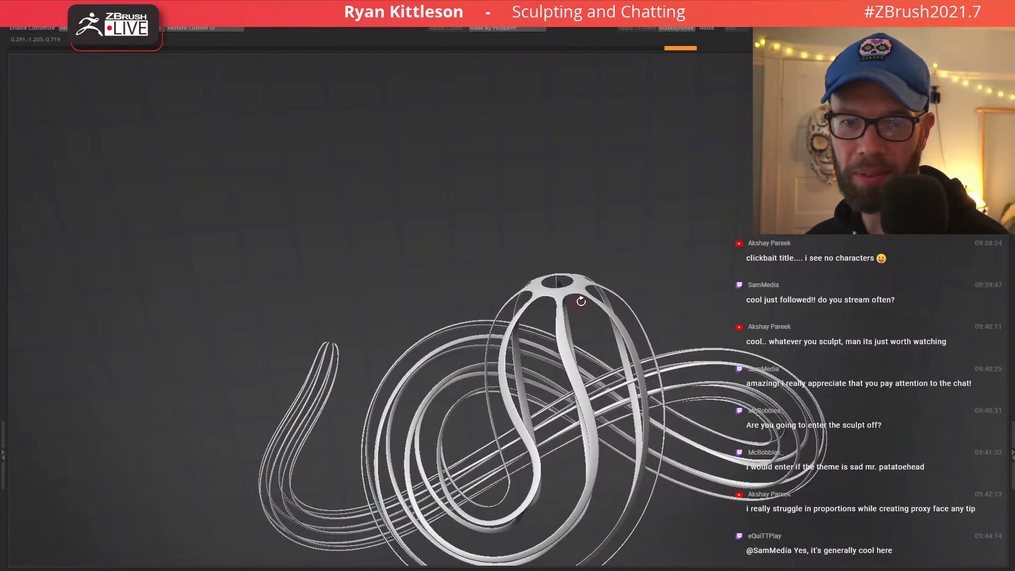
right_click_drag(585, 306, 580, 279)
key("alt+s")
key("alt+s")
Try Post SubDiv Thickness on the isolated strips and check them against the body and head.
key("w")
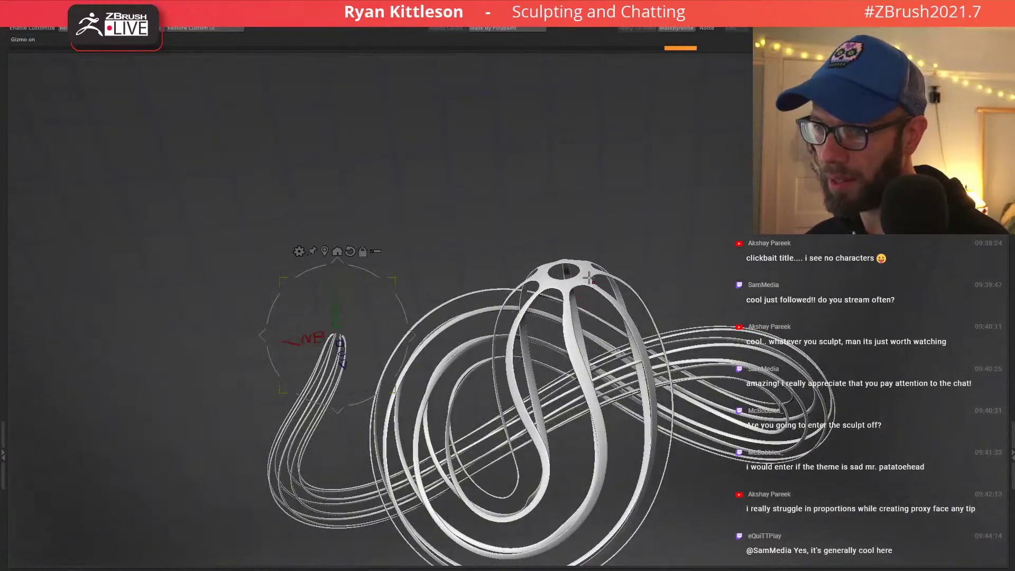
left_click_drag(398, 279, 442, 268, "ctrl")
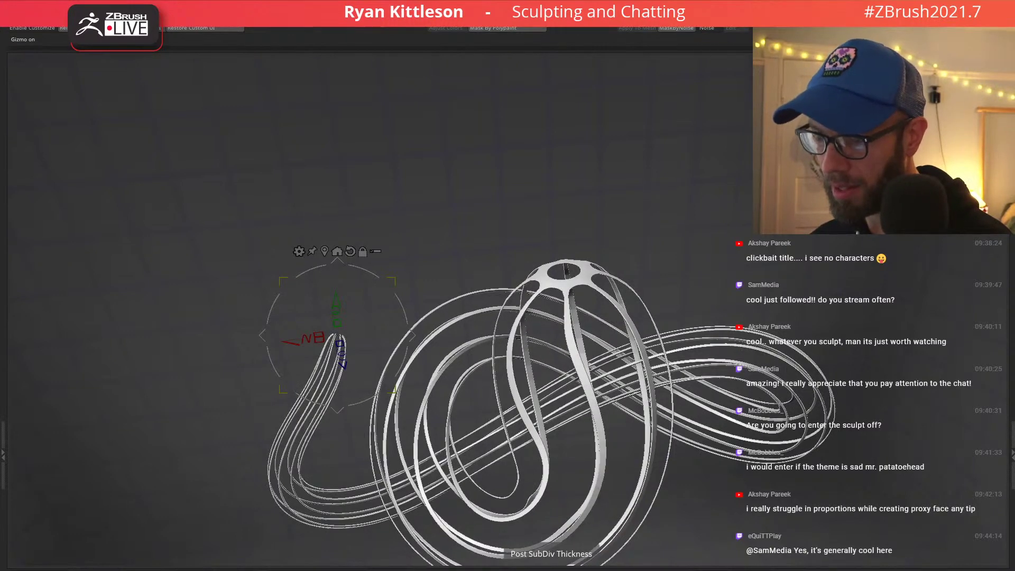
left_click_drag(389, 275, 407, 271, "ctrl")
mouse_move(510, 270)
left_mouse_down()
mouse_move(530, 294)
mouse_move(505, 275)
left_mouse_up()
key("alt+s")
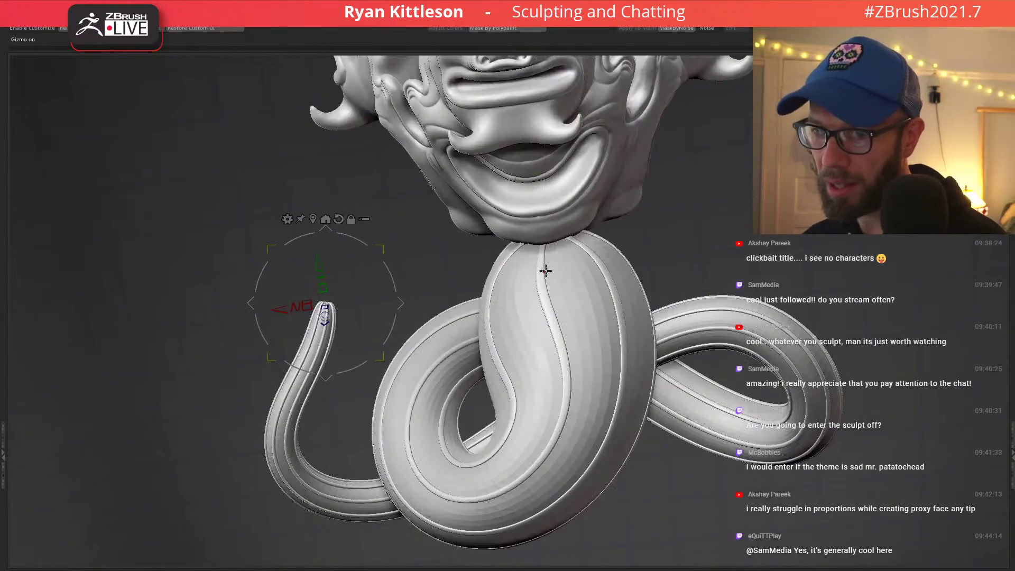
right_click_drag(559, 258, 535, 270, "ctrl")
key("alt+s")
Select the full body subtool, isolate it and show its polygroup wireframe around the neck opening.
key("alt+Tab")
key("alt+Tab")
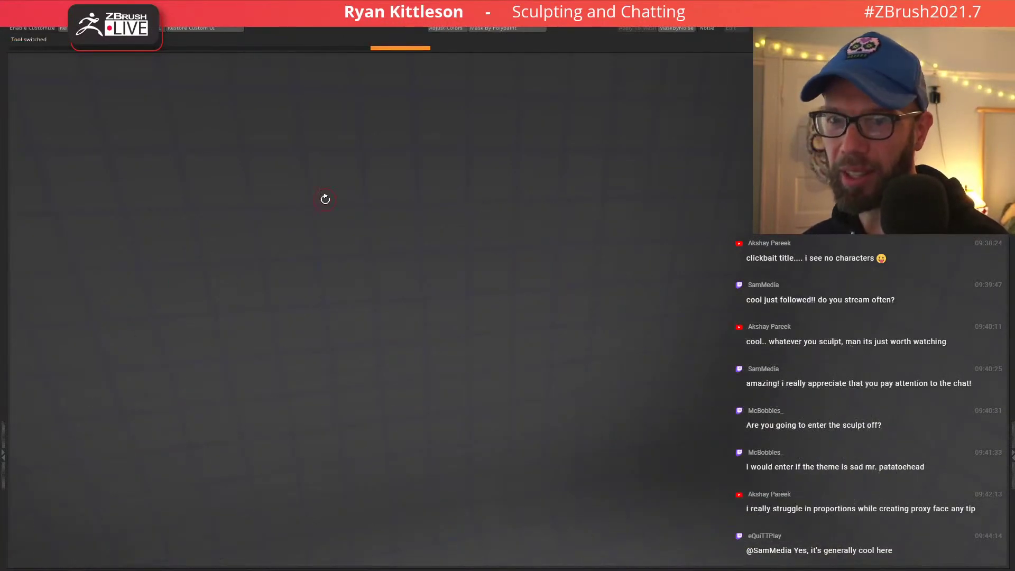
key("Down")
key("alt+s")
key("shift+f")
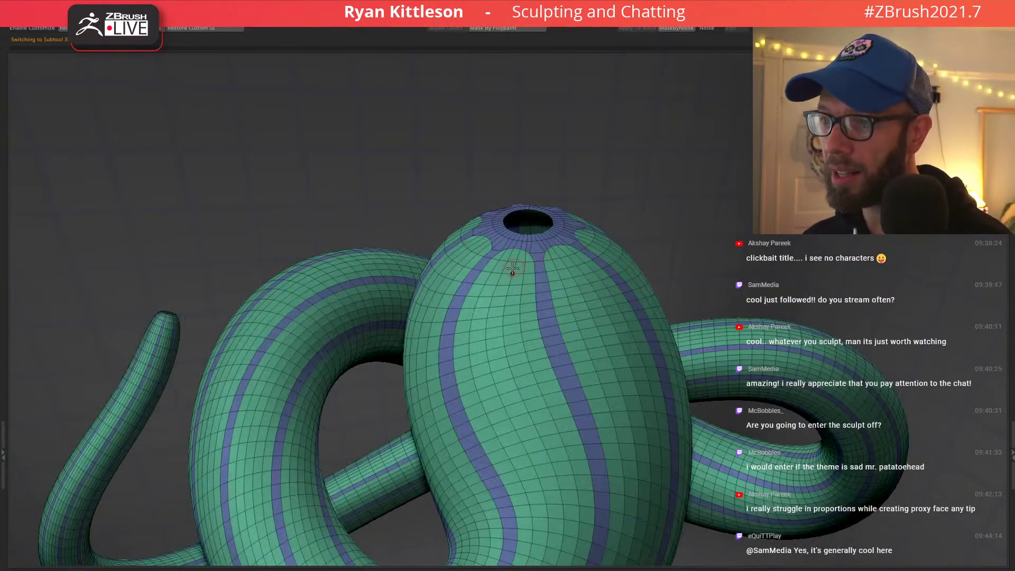
right_click_drag(512, 268, 582, 243)
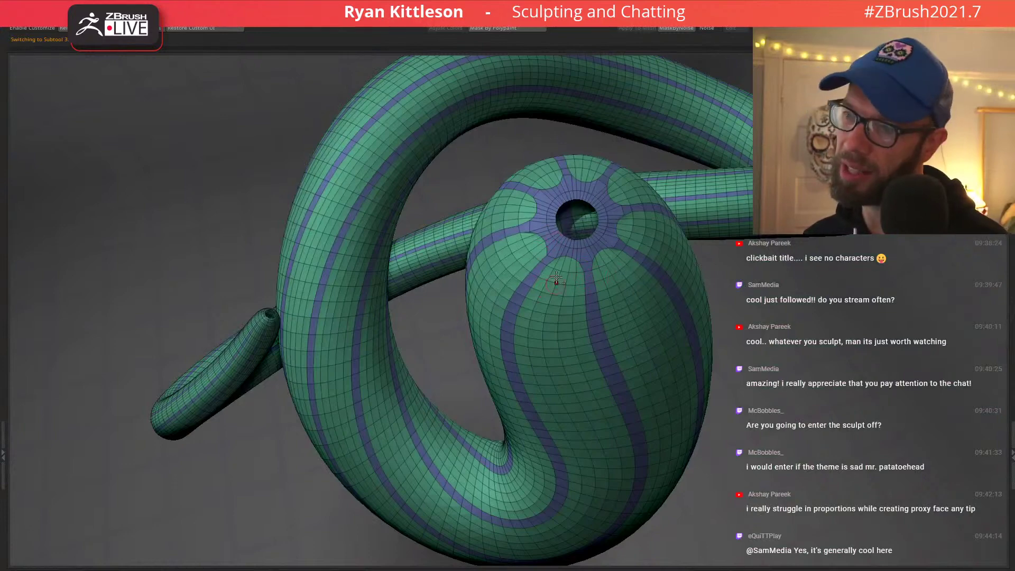
right_click_drag(556, 277, 641, 283, "ctrl")
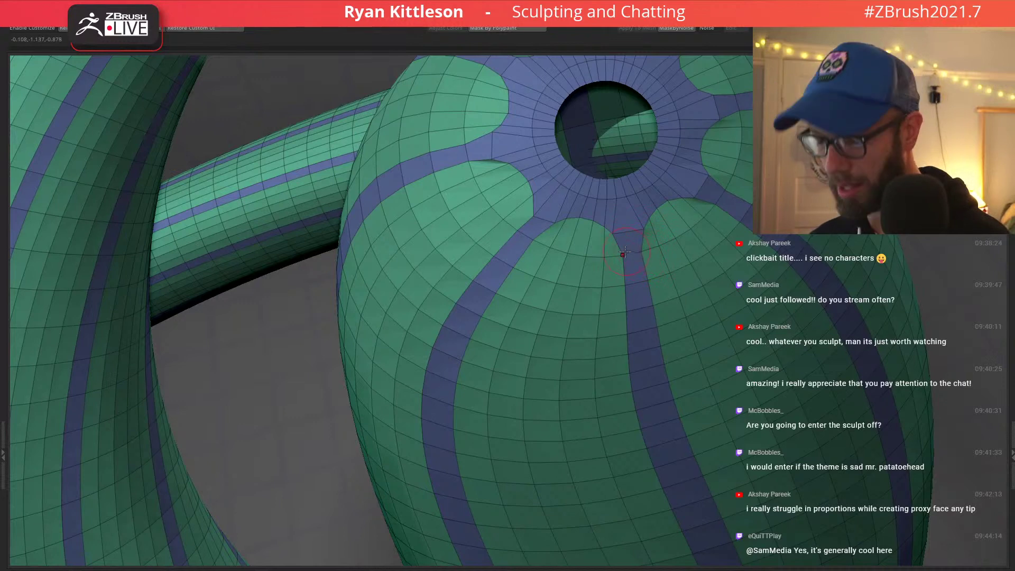
Try to extend the collar's polygroup into a wider ring around the neck opening, and undo the attempt.
left_click_drag(619, 250, 552, 236)
key("ctrl+z")
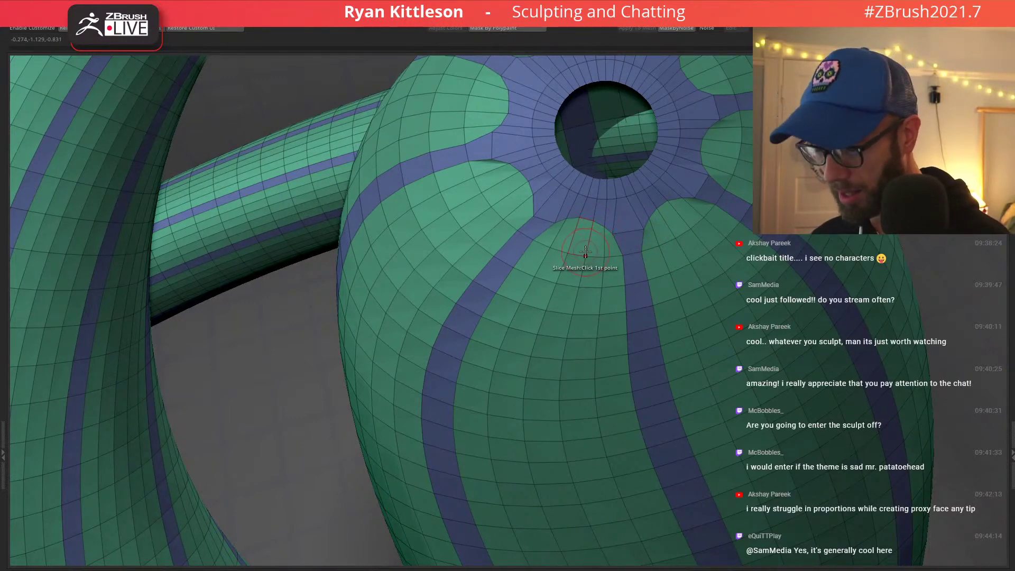
left_click(563, 234)
mouse_move(611, 233)
right_mouse_down()
mouse_move(615, 245)
mouse_move(603, 237)
right_mouse_up()
mouse_move(553, 257)
right_mouse_down()
mouse_move(554, 275)
mouse_move(539, 276)
right_mouse_up()
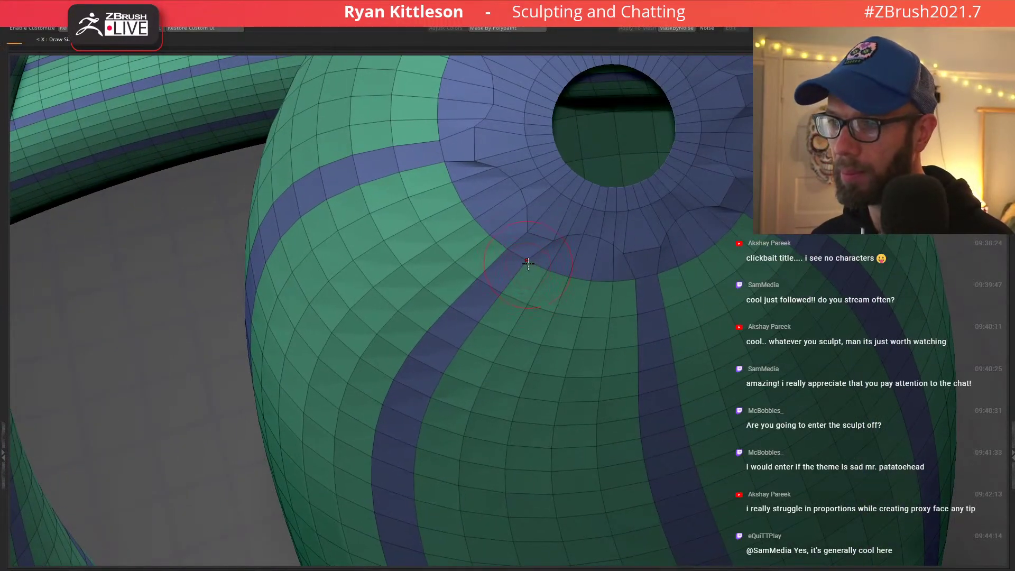
key("ctrl+a")
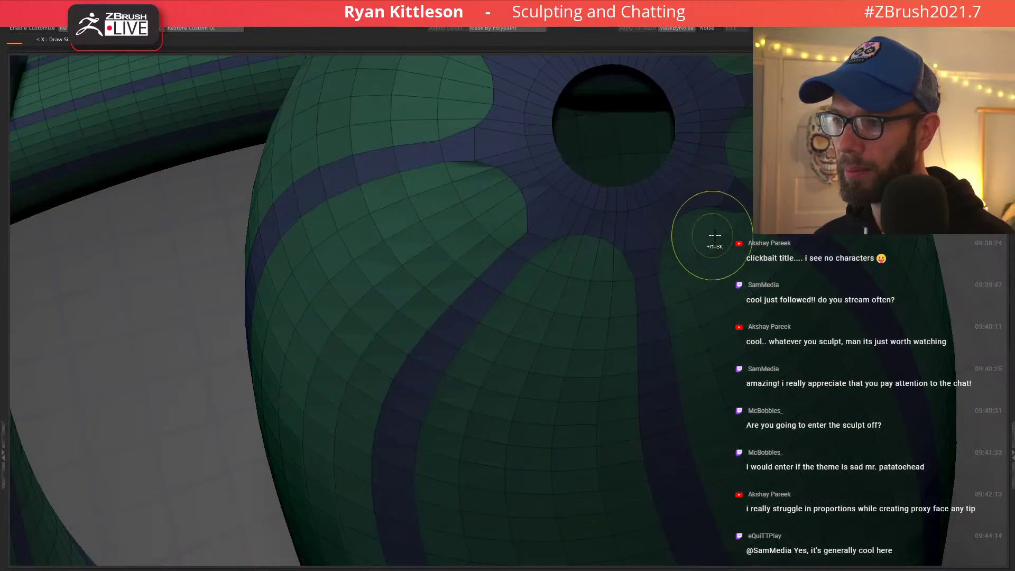
key("ctrl+z")
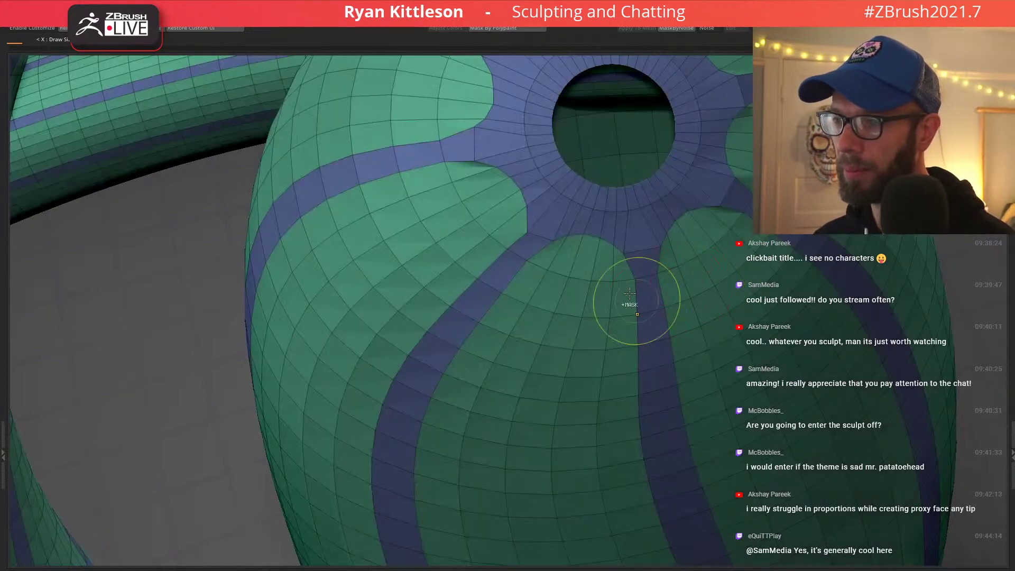
Extend the collar's polygroup into a full ring around the neck opening, covering the rounded upper ends of the green panels.
right_click_drag(630, 296, 658, 309, "ctrl")
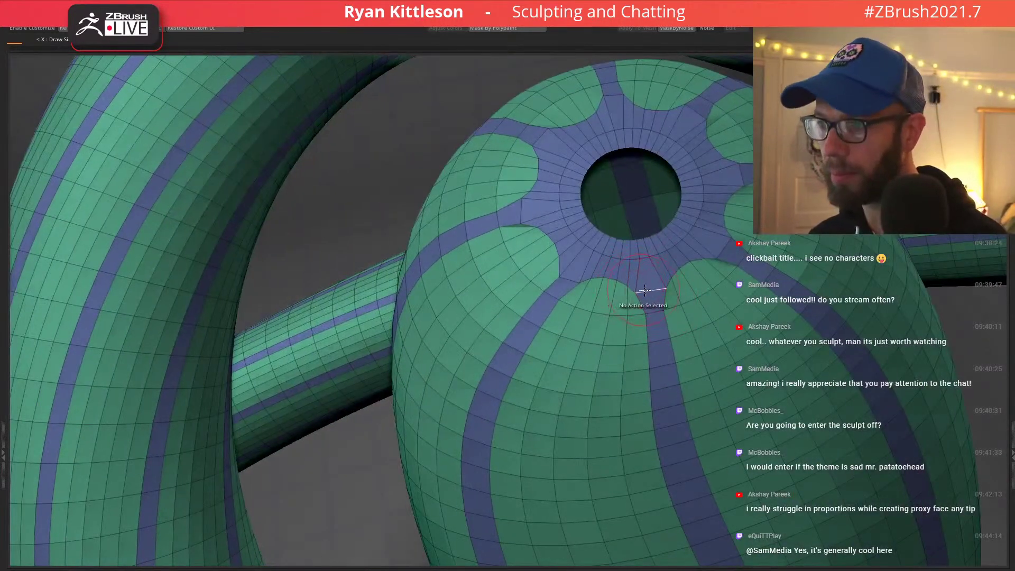
key("space")
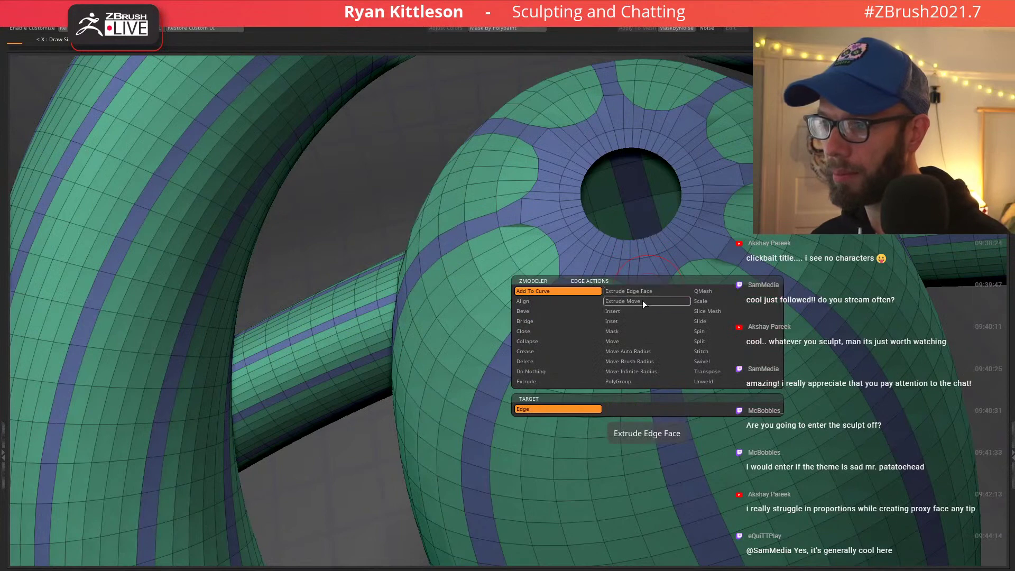
left_click(614, 333)
right_click_drag(589, 292, 629, 323)
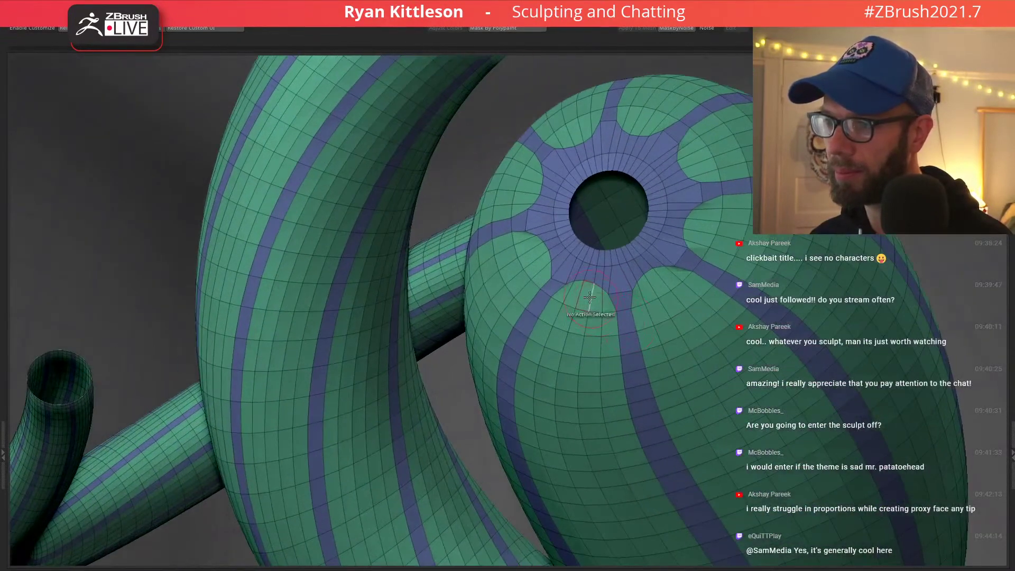
mouse_move(592, 289)
right_mouse_down()
mouse_move(579, 290)
mouse_move(607, 318)
mouse_move(533, 321)
right_mouse_up()
left_click(607, 317)
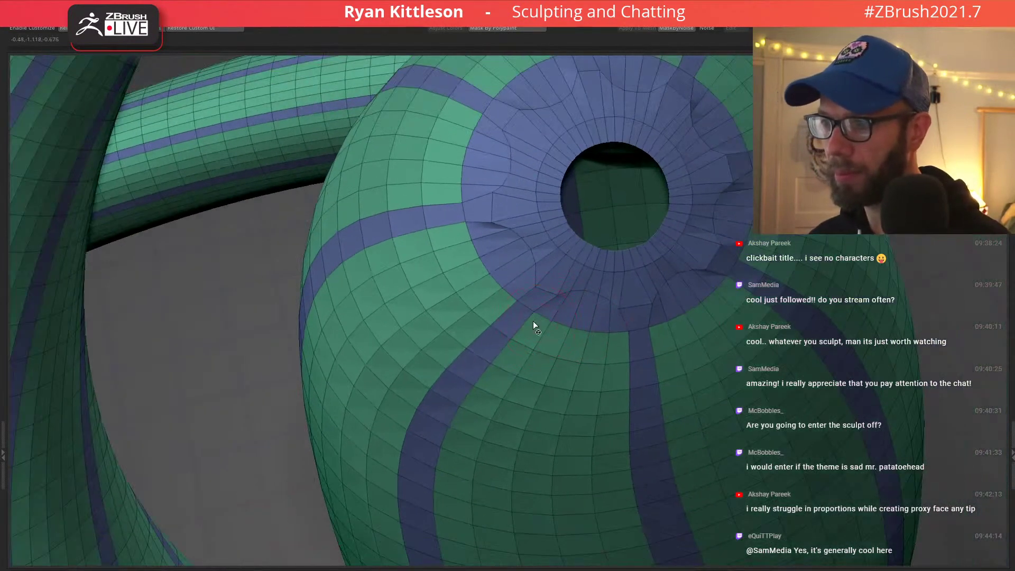
left_click_drag(533, 315, 537, 336)
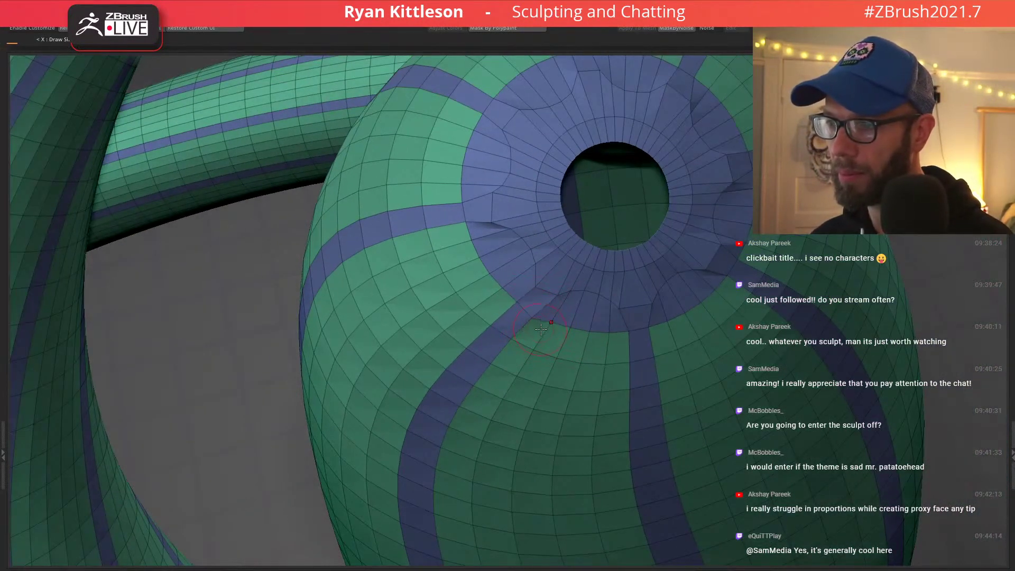
Reshape the upper ends of the front green panels into smooth rounded arches where they meet the blue collar.
right_click_drag(541, 329, 536, 340)
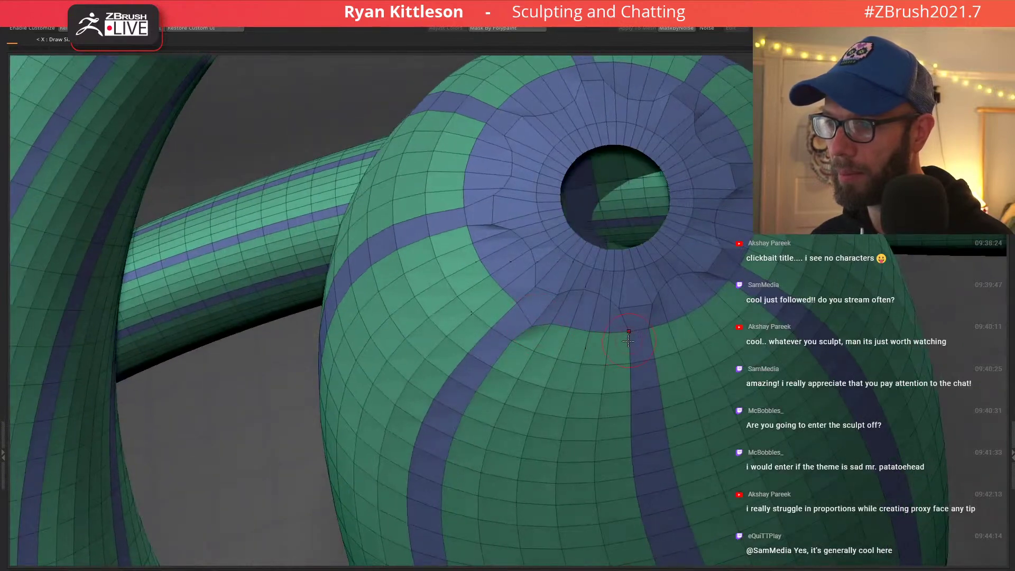
right_click_drag(629, 341, 627, 333)
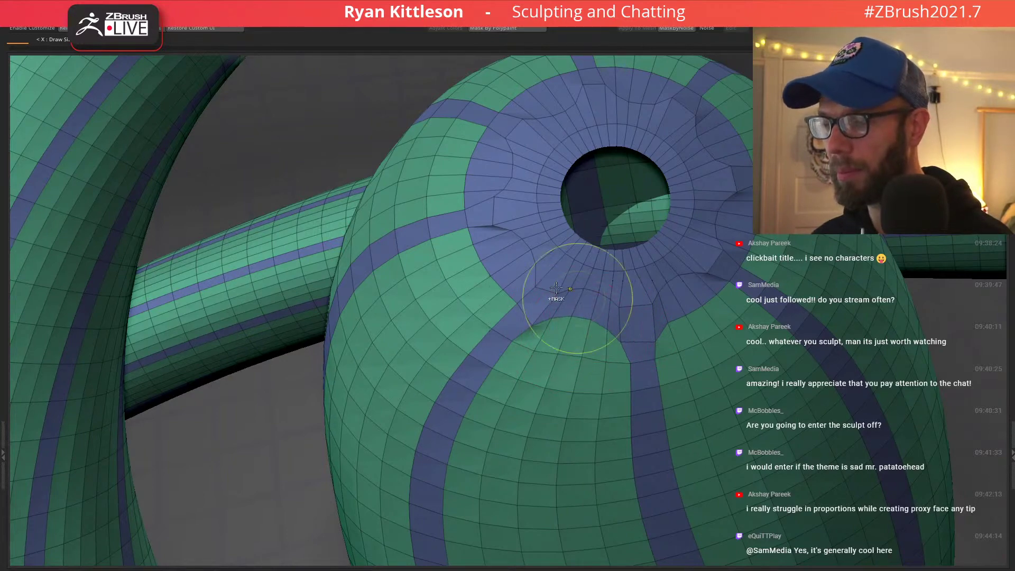
key("f")
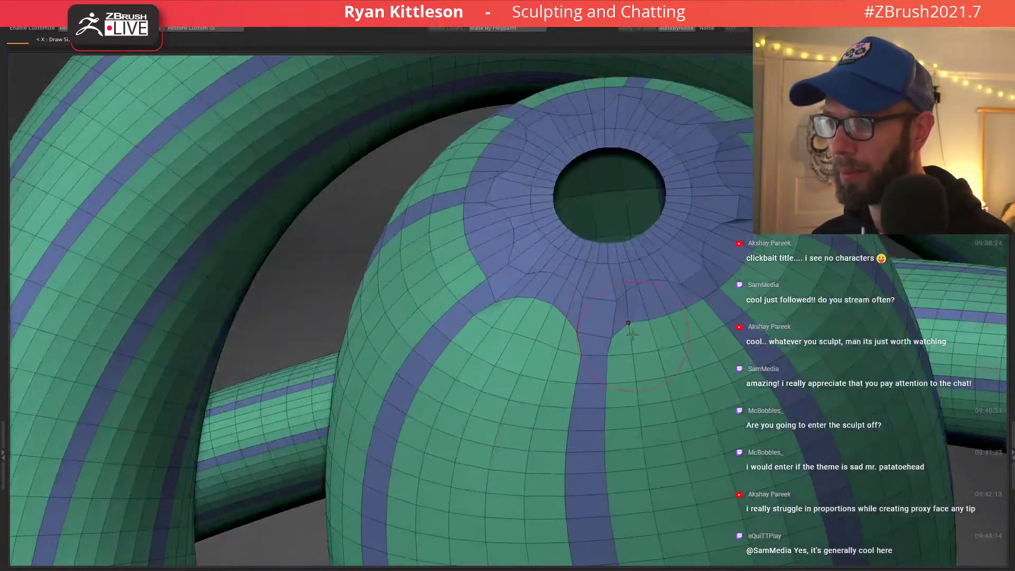
right_click_drag(633, 335, 629, 342)
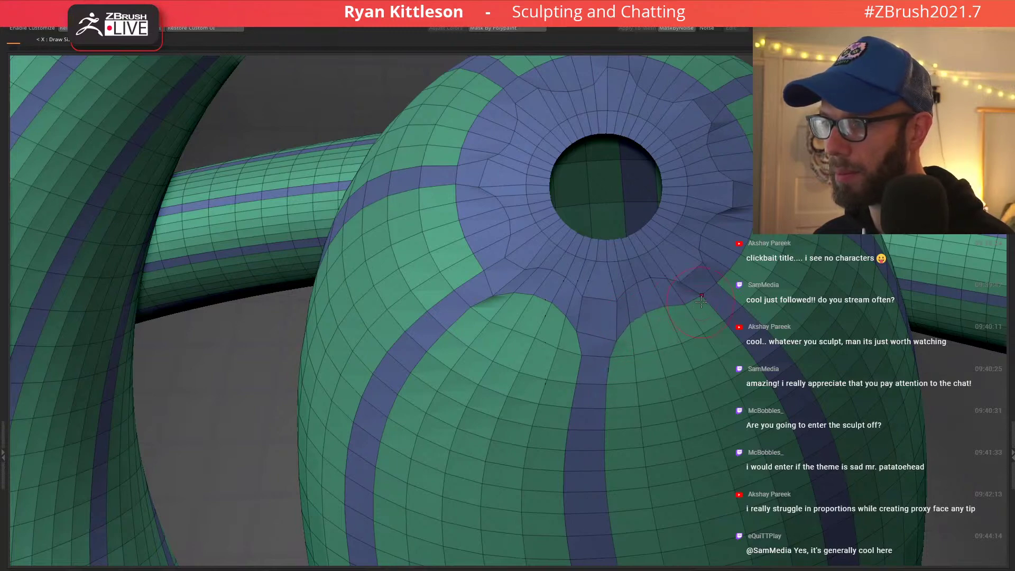
right_click_drag(736, 307, 684, 316)
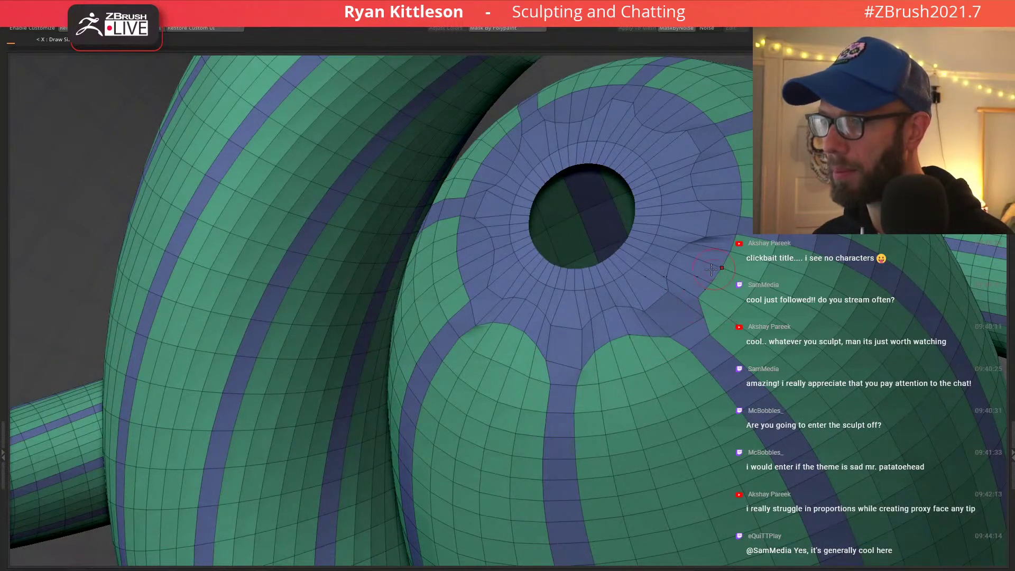
right_click_drag(741, 222, 742, 238)
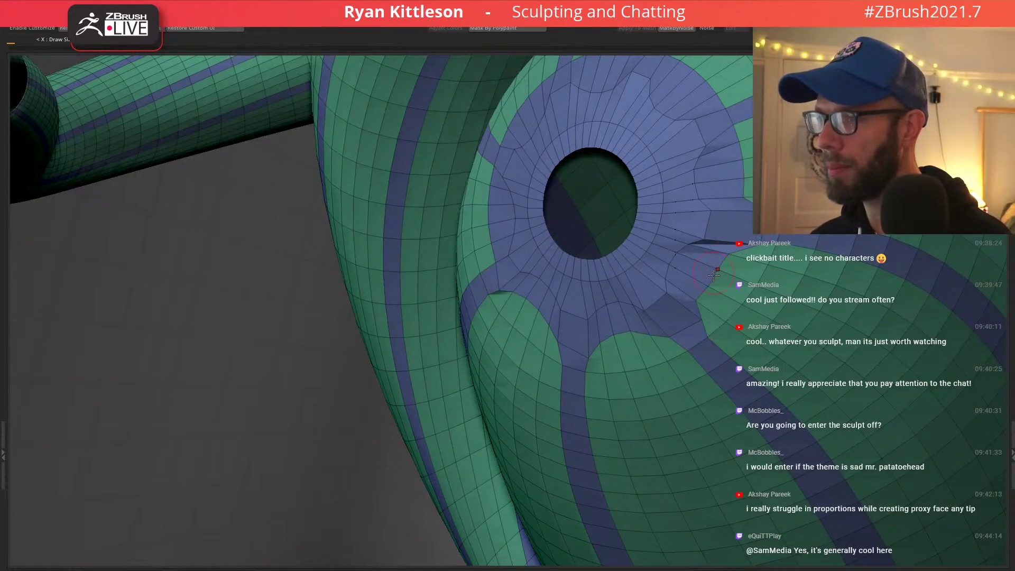
right_click_drag(714, 275, 713, 264)
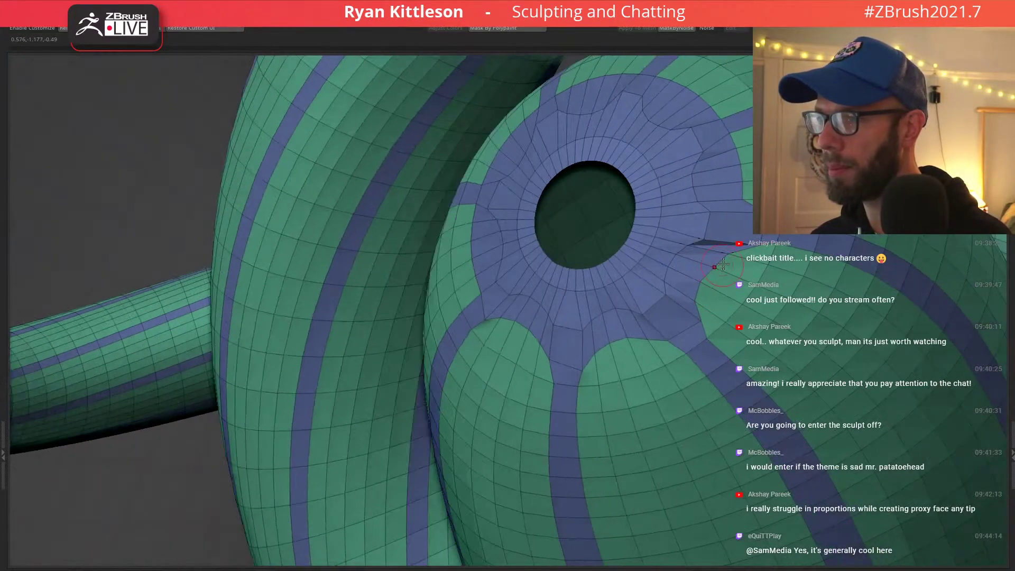
right_click_drag(681, 345, 687, 354)
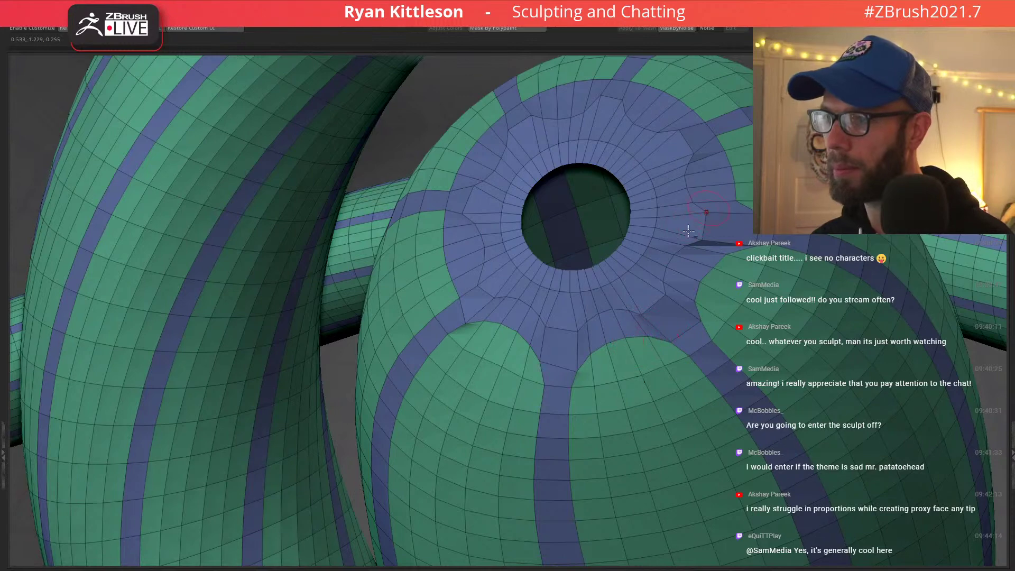
right_click_drag(688, 232, 683, 260)
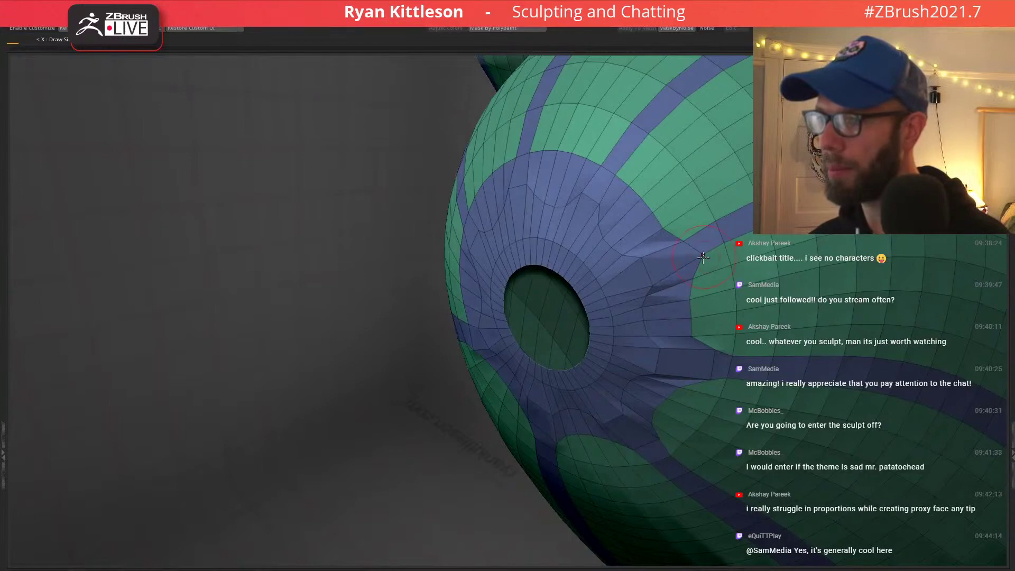
Round off the remaining green panel ends around the back and sides of the collar in the same way.
left_click_drag(681, 242, 712, 209)
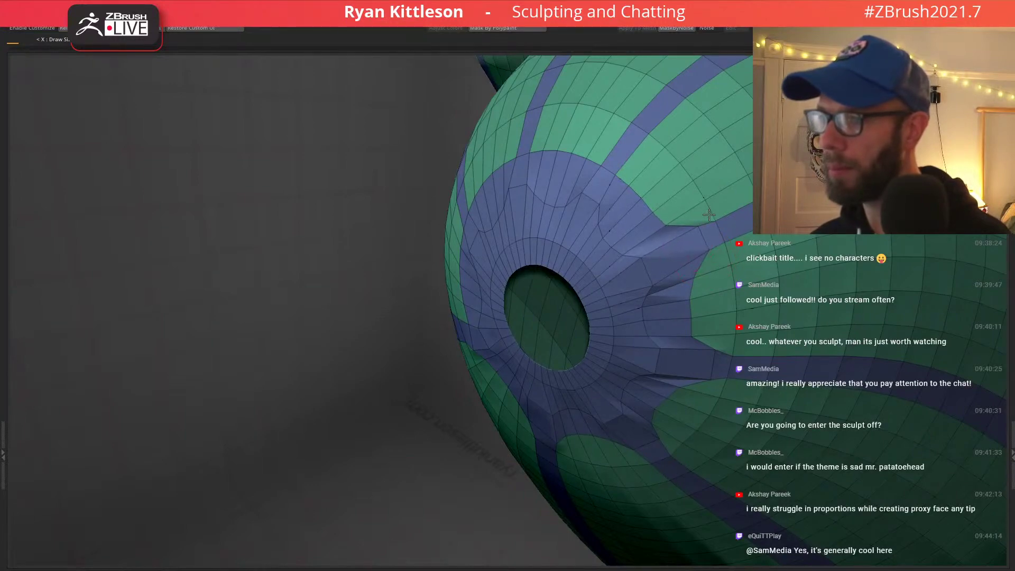
mouse_move(654, 227)
right_mouse_down()
mouse_move(644, 213)
mouse_move(672, 306)
right_mouse_up()
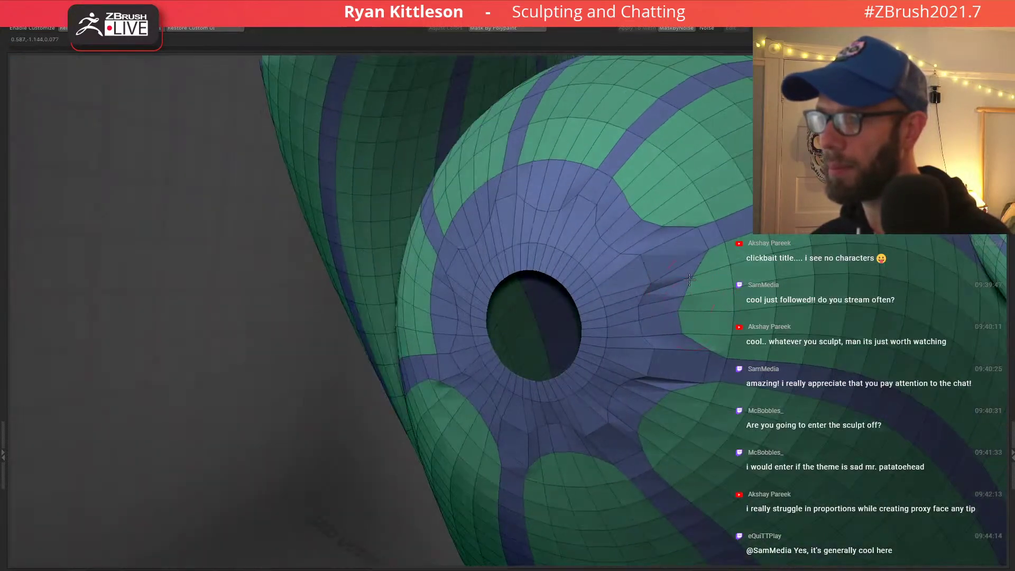
right_click_drag(714, 275, 664, 270)
left_click_drag(664, 270, 679, 214)
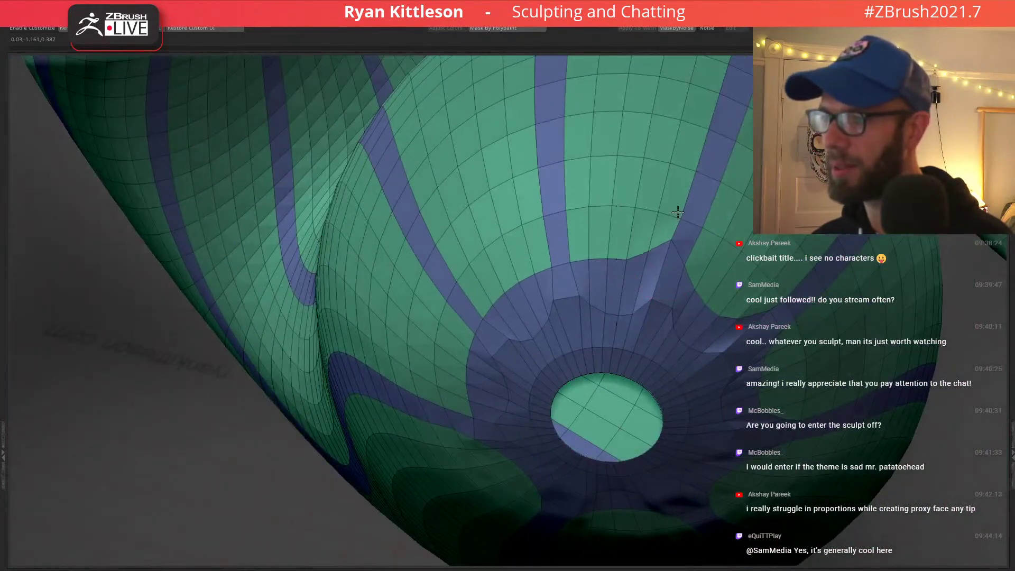
mouse_move(678, 214)
right_mouse_down()
mouse_move(667, 256)
mouse_move(680, 272)
mouse_move(646, 235)
mouse_move(569, 219)
right_mouse_up()
mouse_move(569, 218)
left_mouse_down()
mouse_move(564, 204)
mouse_move(534, 229)
left_mouse_up()
right_click_drag(619, 265, 478, 317)
left_click_drag(479, 318, 447, 275)
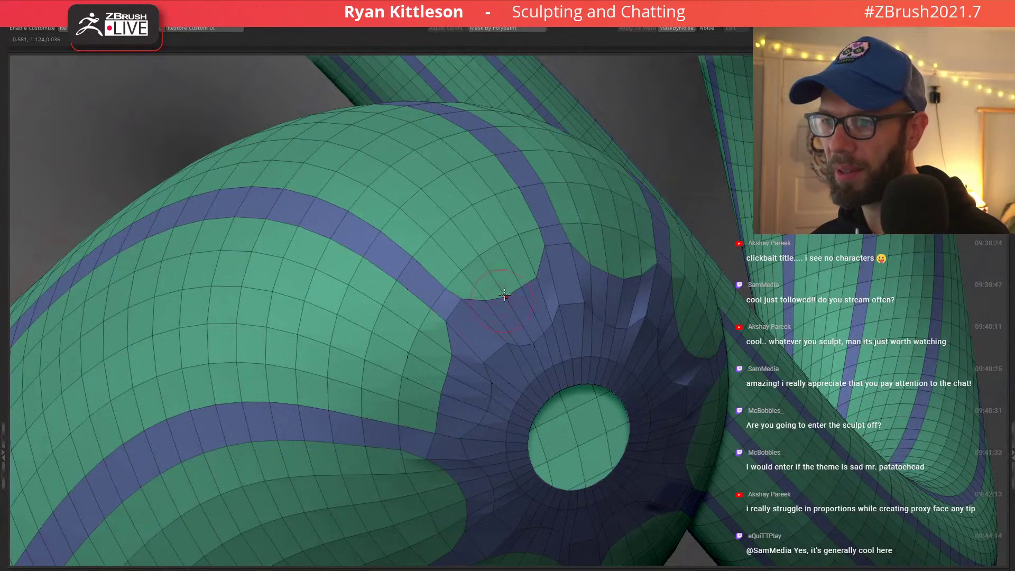
right_click_drag(505, 295, 506, 323)
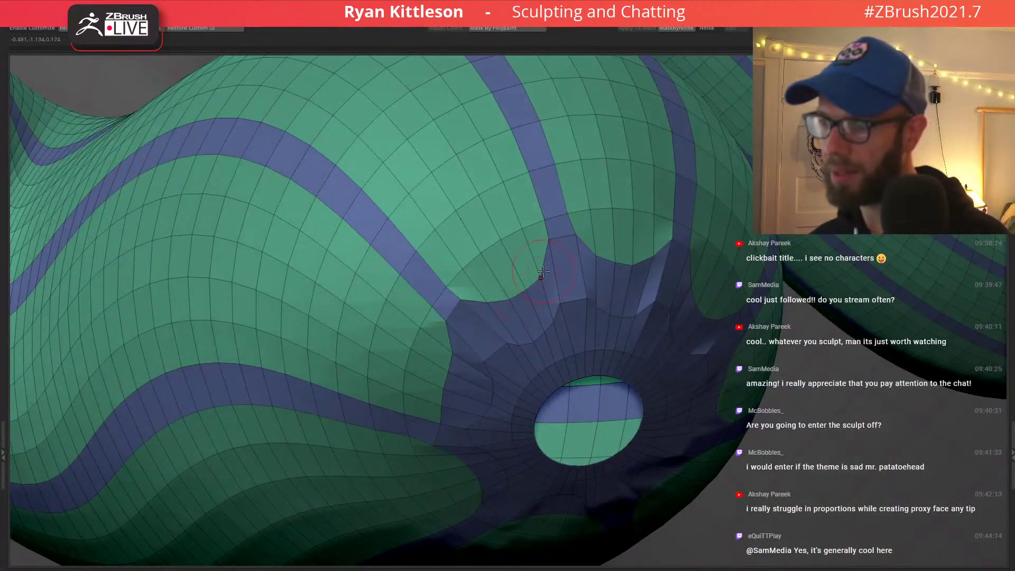
right_click_drag(540, 254, 488, 338)
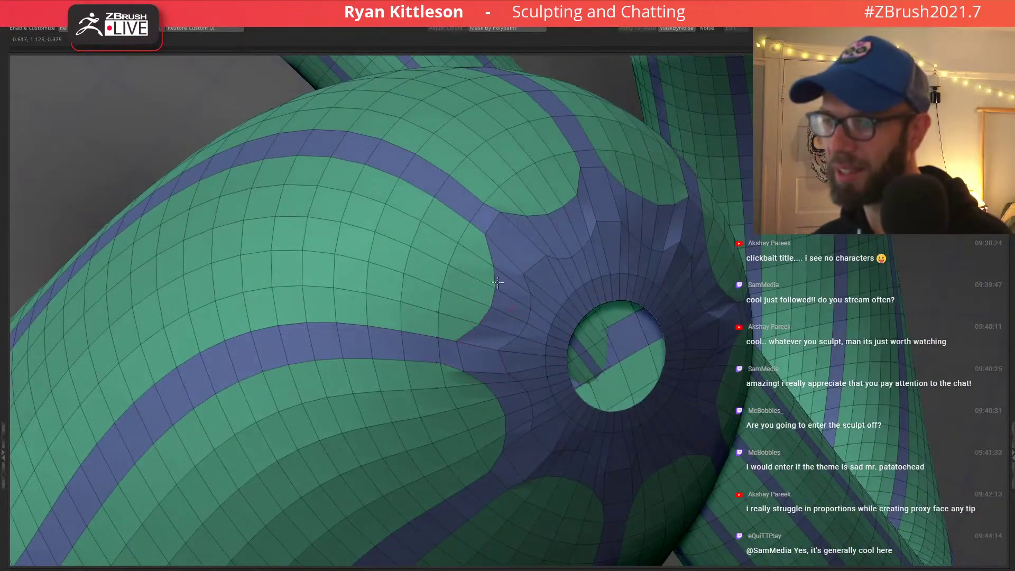
right_click_drag(508, 361, 486, 390)
Isolate the blue collar and its connected strips as a piece separate from the green body panels.
left_click(456, 393, "ctrl+shift")
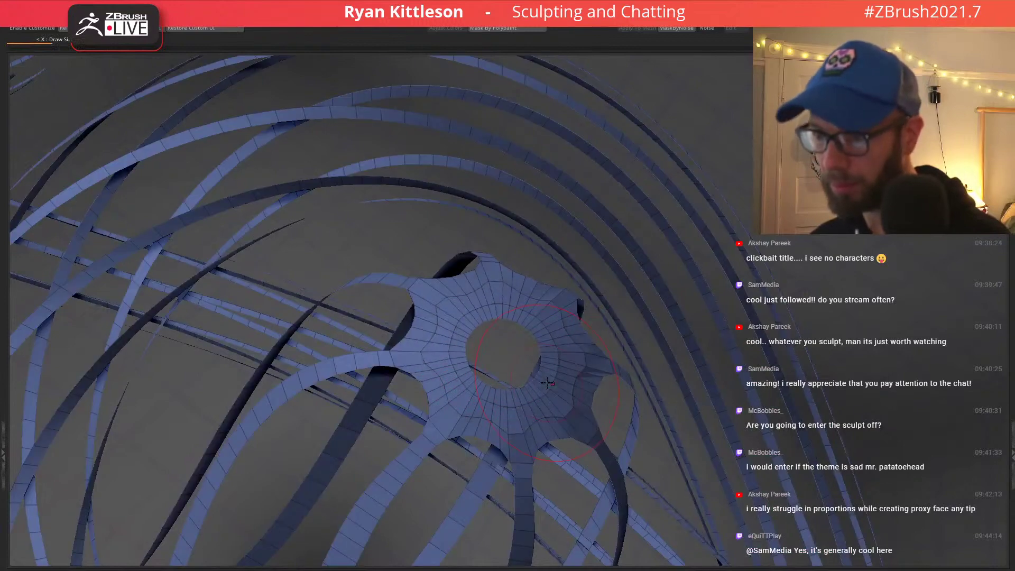
left_click(802, 337, "ctrl+shift")
right_click_drag(480, 351, 542, 405, "ctrl")
key("shift+f")
key("alt+s")
right_click_drag(479, 396, 478, 418)
key("shift+f")
key("alt+s")
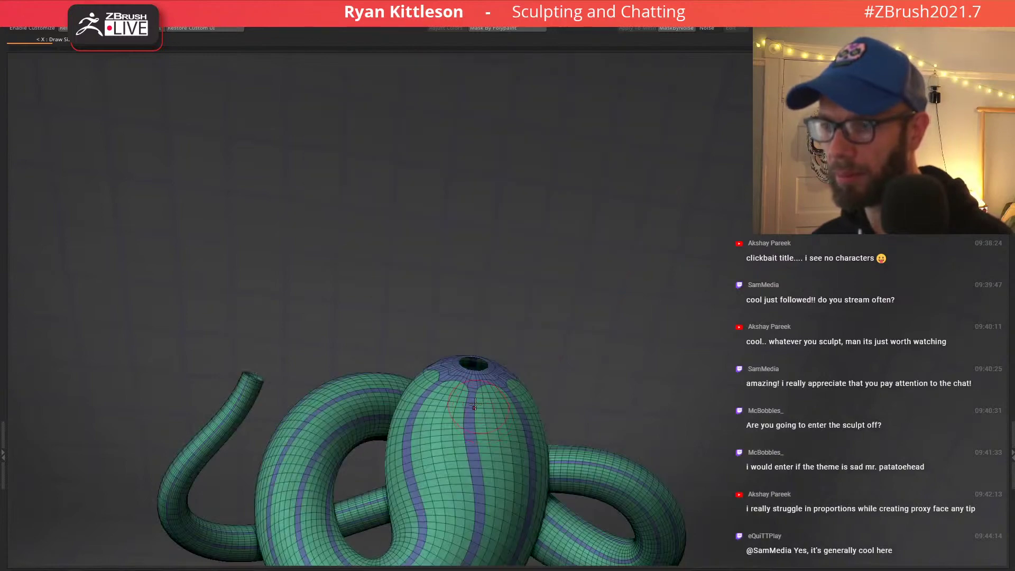
mouse_move(483, 360)
right_mouse_down()
mouse_move(484, 398)
mouse_move(488, 363)
mouse_move(441, 379)
mouse_move(458, 322)
mouse_move(539, 385)
right_mouse_up()
left_click(557, 352, "alt")
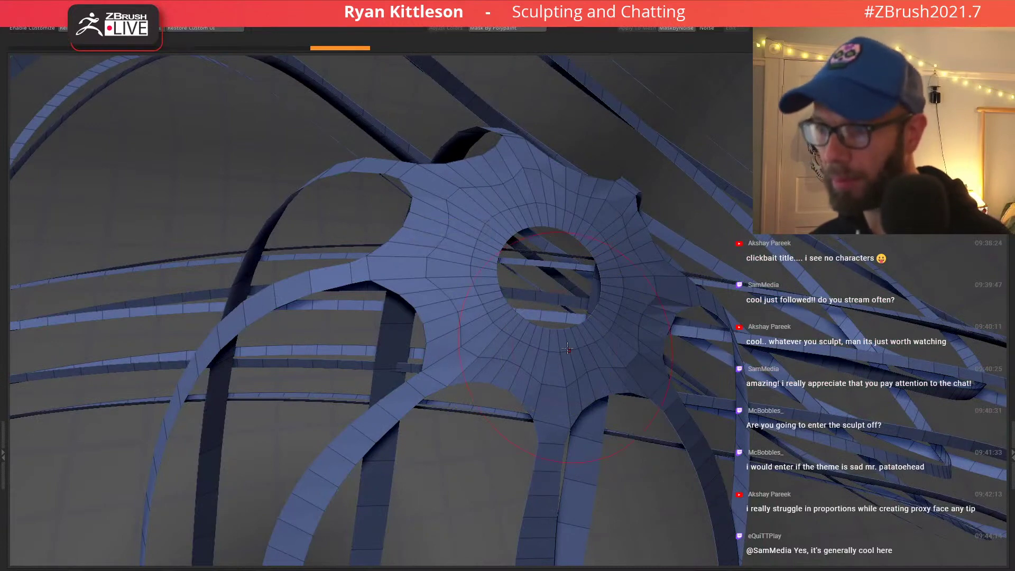
Turn on Dynamic Subdiv for the collar and strips, hide the wireframe and slightly reduce the Dynamic Thickness.
key("d")
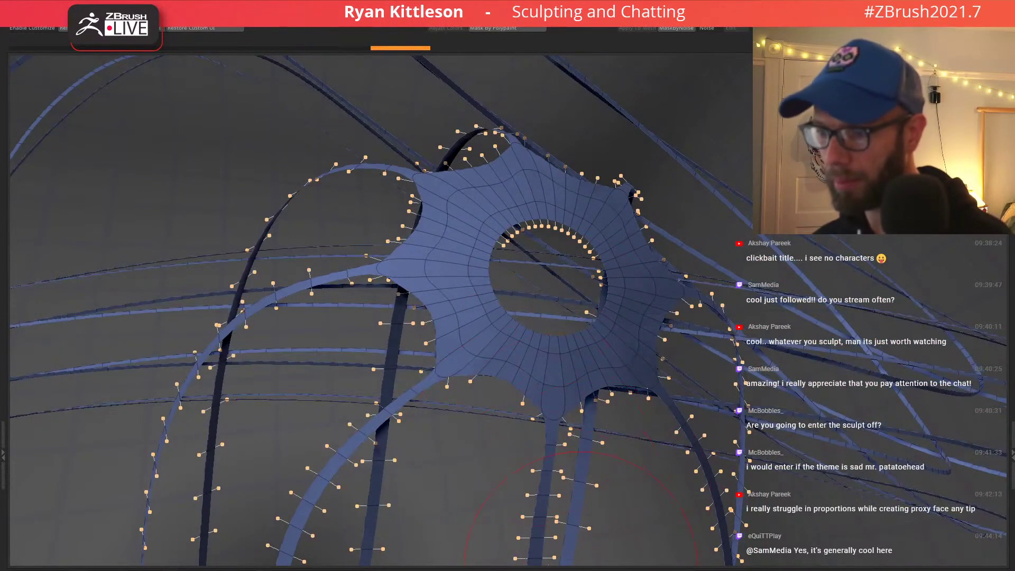
key("d")
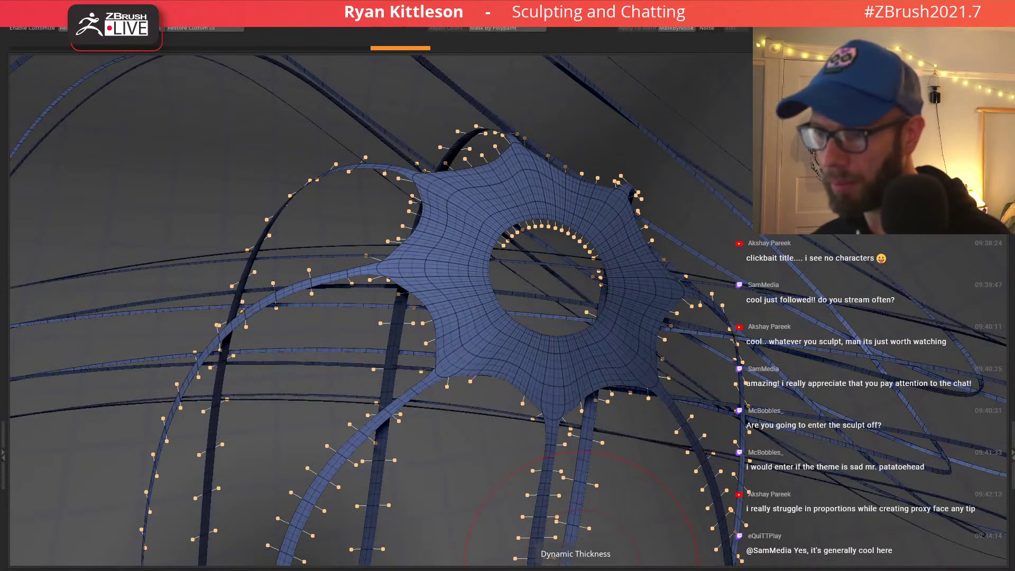
key("shift+f")
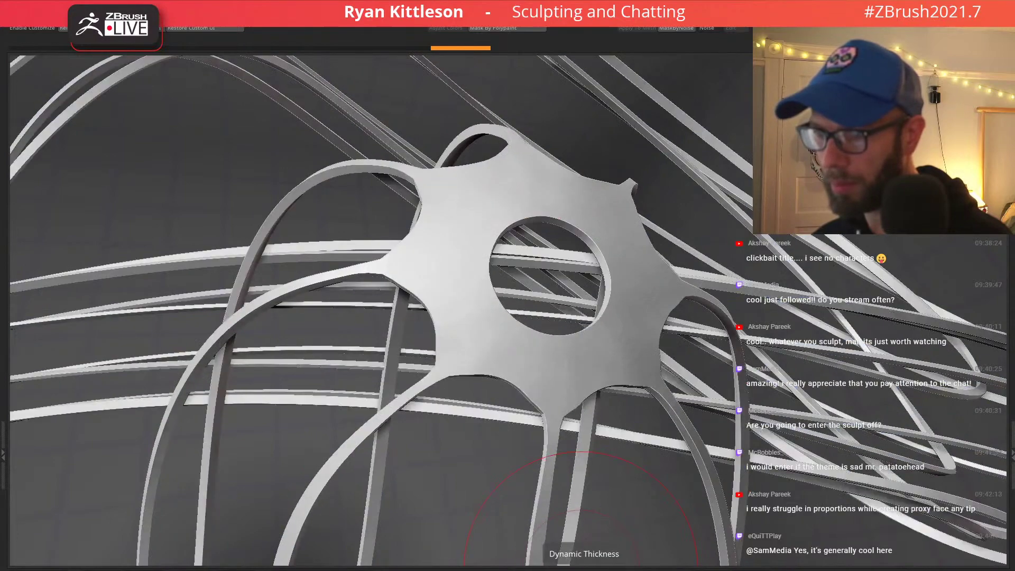
left_click(582, 569)
left_click_drag(582, 569, 579, 569)
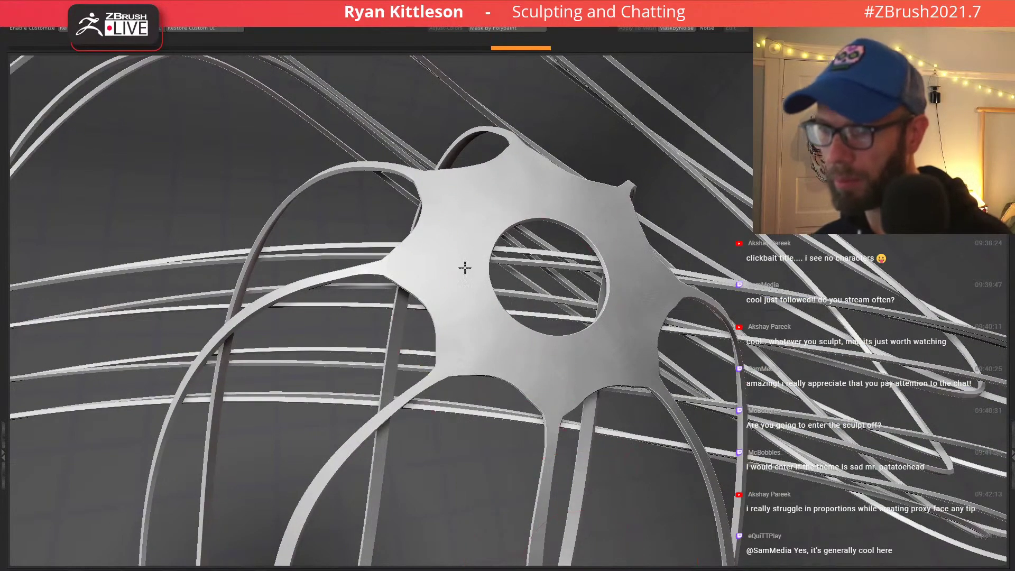
Lower the Smooth Subdivision Level, apply the dynamic thickness to the mesh and show the resulting wireframe.
right_click_drag(465, 267, 426, 241, "ctrl")
right_click_drag(283, 159, 365, 254, "ctrl")
right_click_drag(830, 312, 630, 371, "alt")
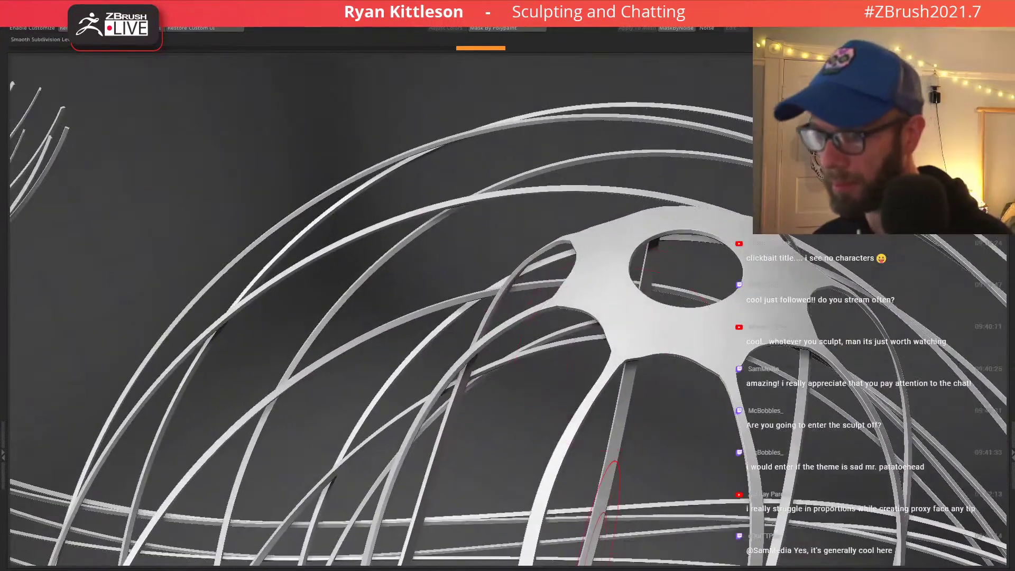
left_click_drag(592, 569, 555, 569)
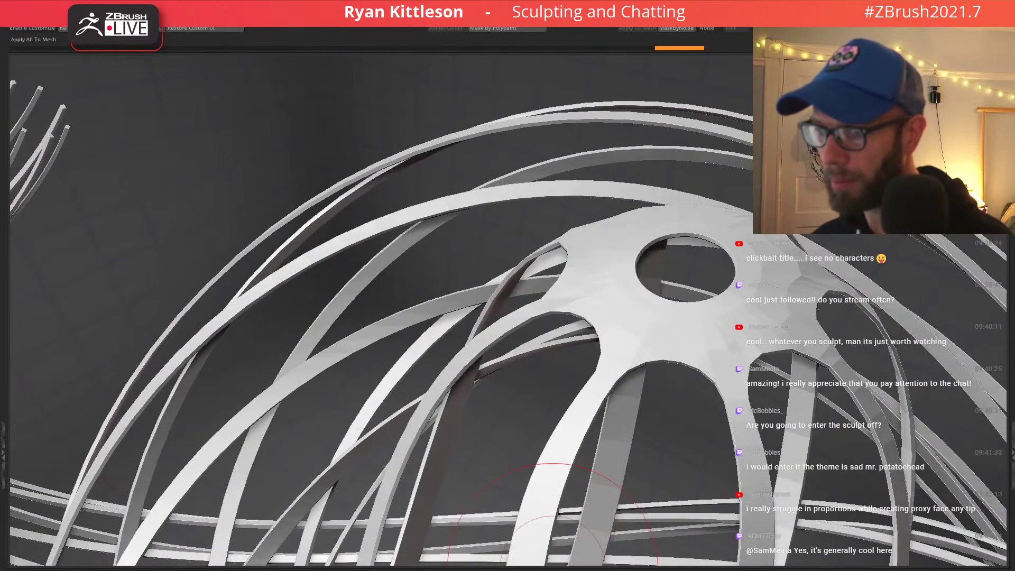
key("shift+f")
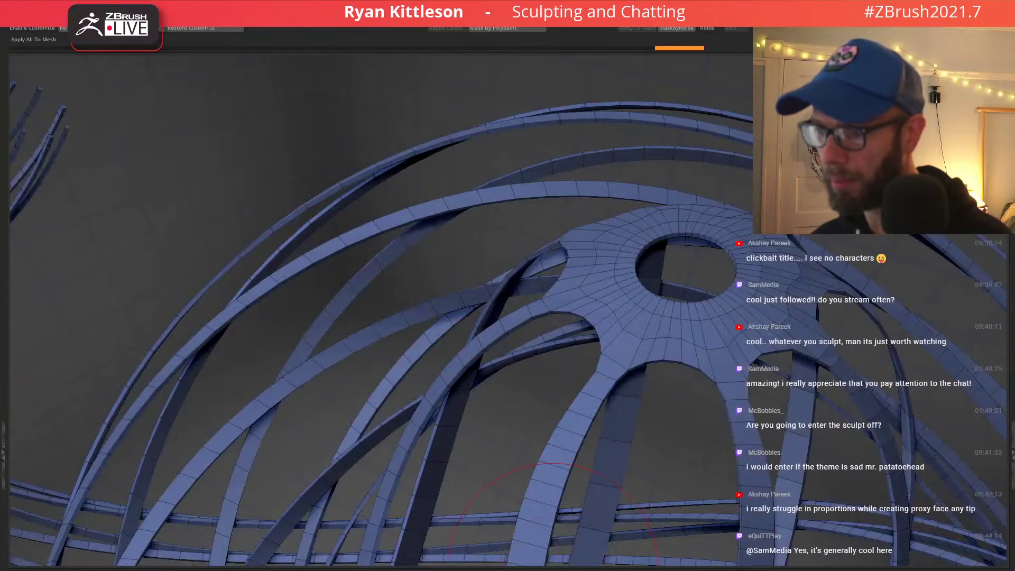
right_click_drag(560, 449, 621, 260, "ctrl")
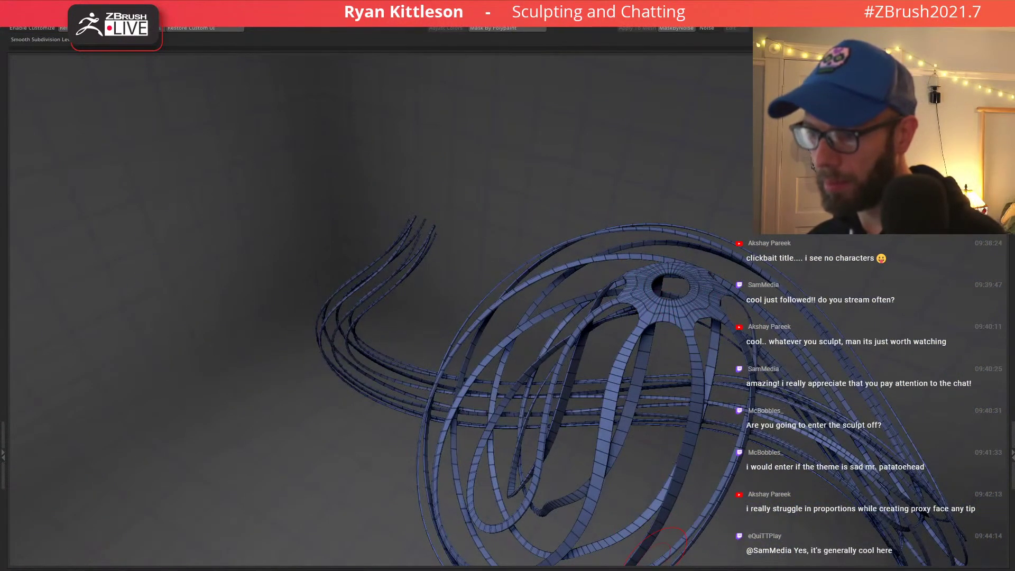
Show the whole creature without wireframe and inflate the thickened strips slightly so they stand out from the body.
key("shift+f")
key("alt+s")
right_click_drag(656, 329, 661, 300)
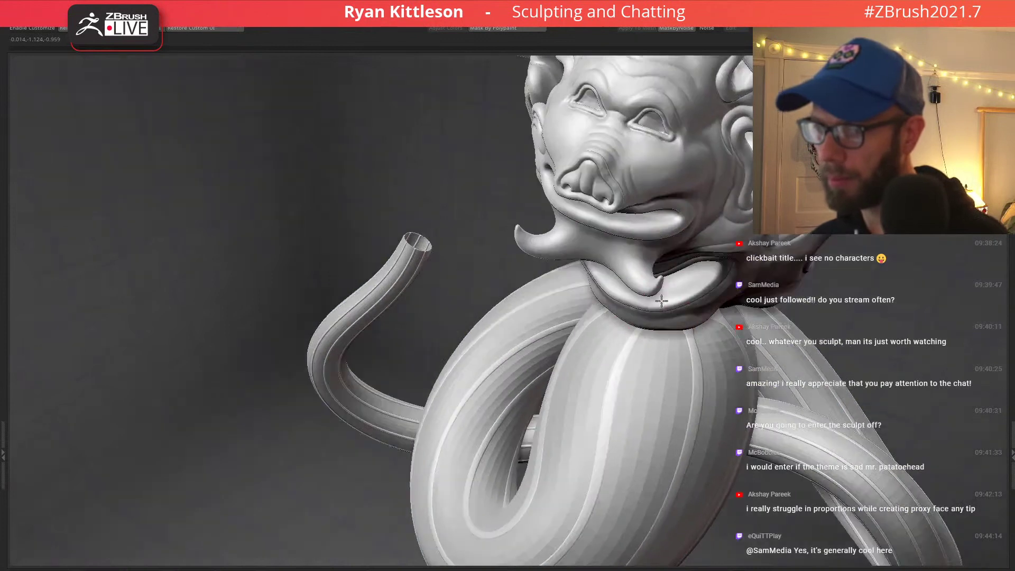
key("w")
left_click_drag(483, 183, 501, 176)
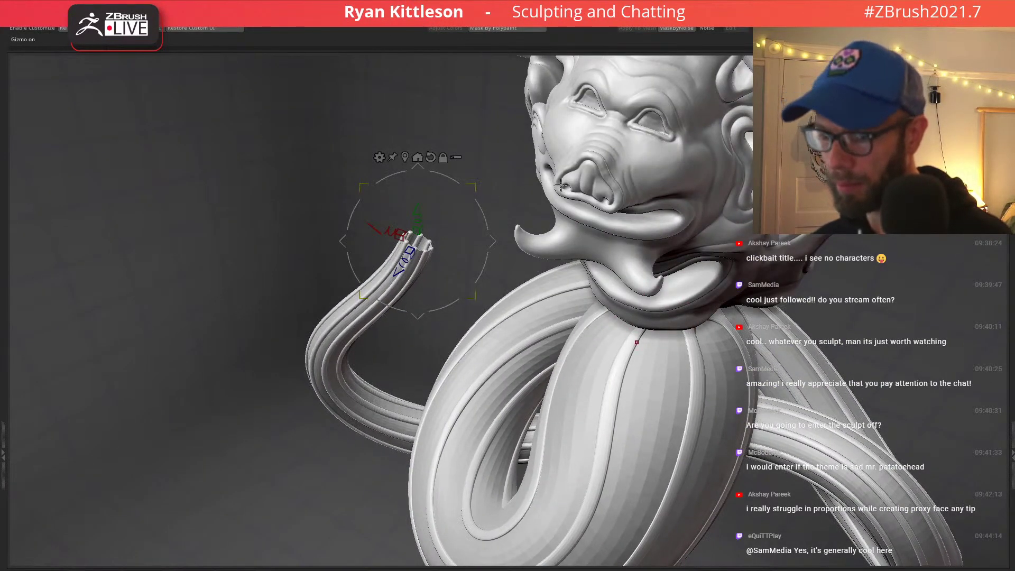
right_click_drag(653, 283, 651, 248)
mouse_move(621, 338)
right_mouse_down()
mouse_move(646, 346)
mouse_move(597, 254)
mouse_move(623, 237)
right_mouse_up()
Isolate the strips, mask them toward the tail and inflate the unmasked section around the upper body and collar.
key("alt+s")
key("alt+s")
key("shift+f")
key("alt+s")
key("shift+f")
mouse_move(611, 272)
right_mouse_down()
mouse_move(624, 286)
mouse_move(530, 330)
right_mouse_up()
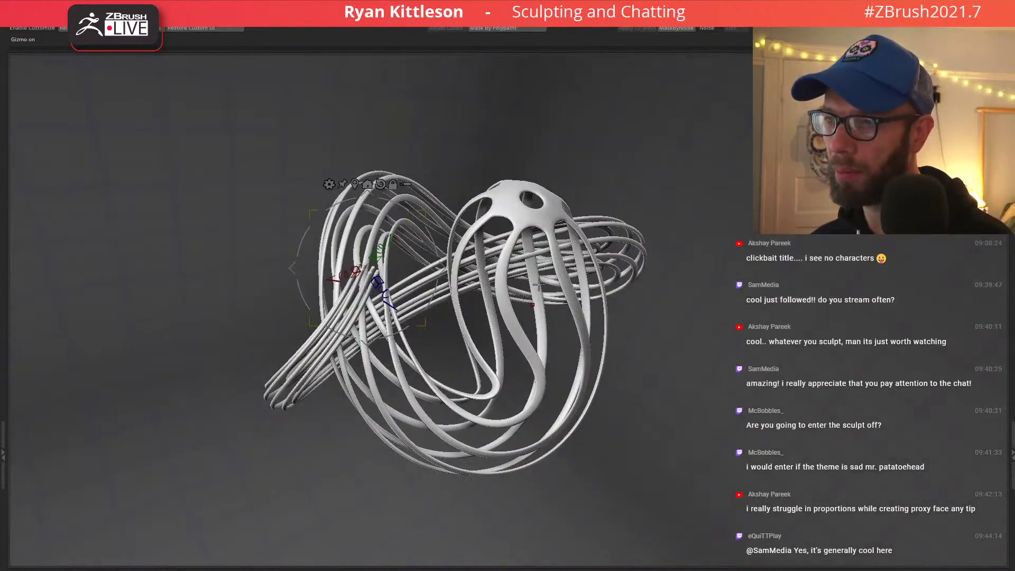
right_click_drag(538, 285, 609, 177)
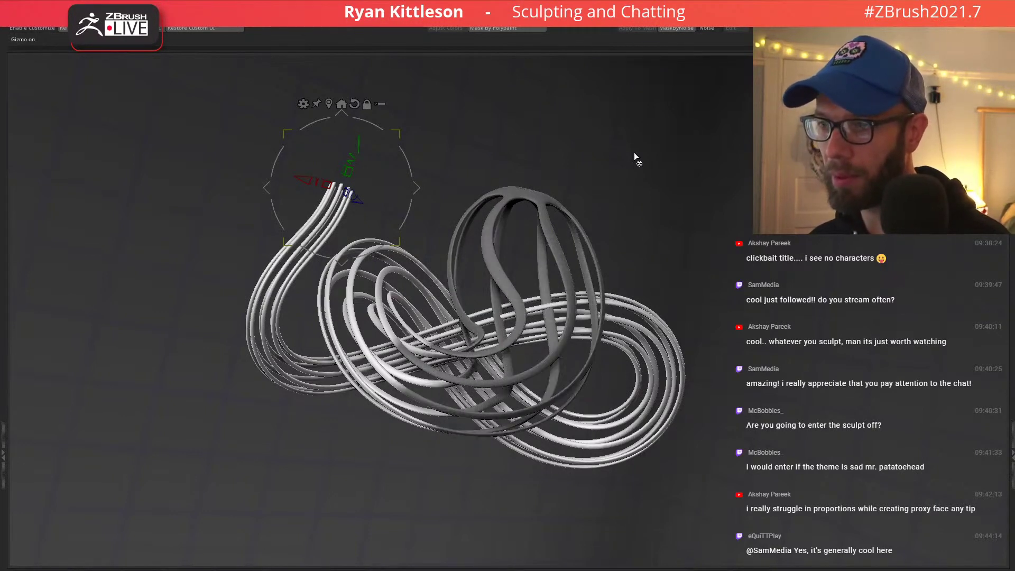
key("Escape")
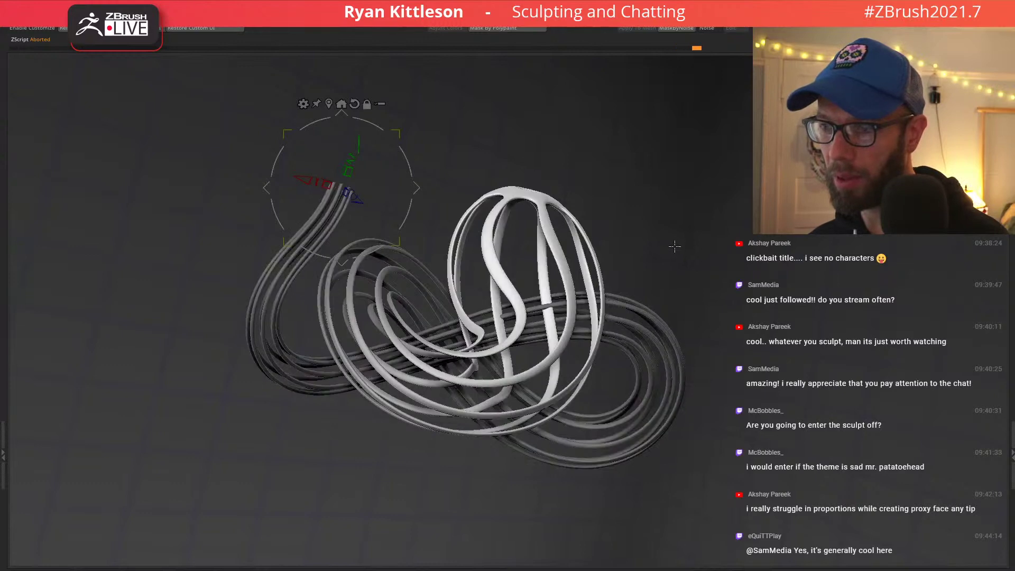
left_click_drag(398, 133, 450, 113, "ctrl")
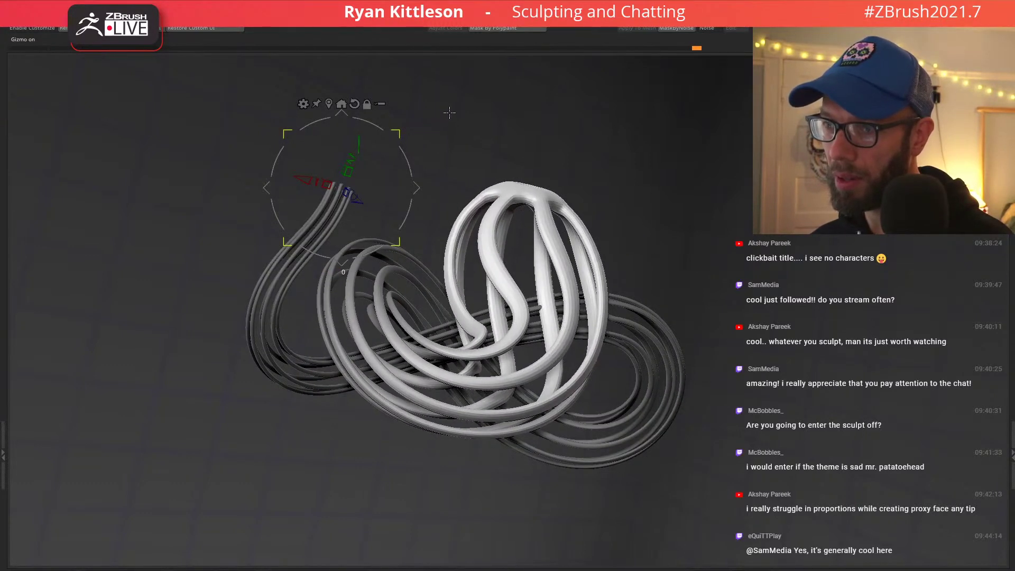
left_click(444, 110, "ctrl+shift")
left_click_drag(642, 226, 632, 219)
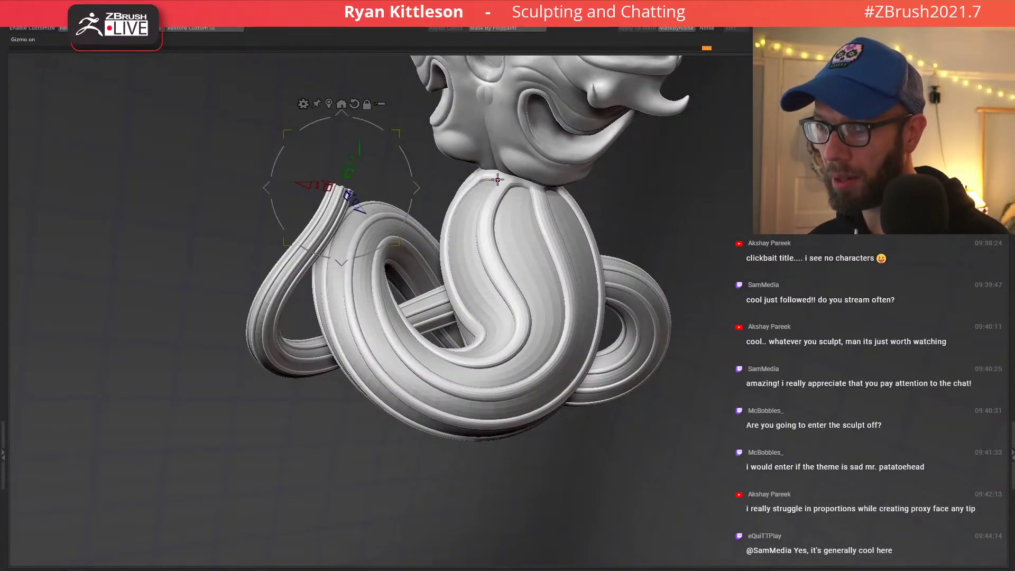
Show the strips and collar alone with the wireframe on at a lower subdivision level.
right_click_drag(497, 180, 535, 203)
left_click(505, 203, "ctrl+shift")
key("shift+f")
key("shift+d")
key("d")
key("shift+d")
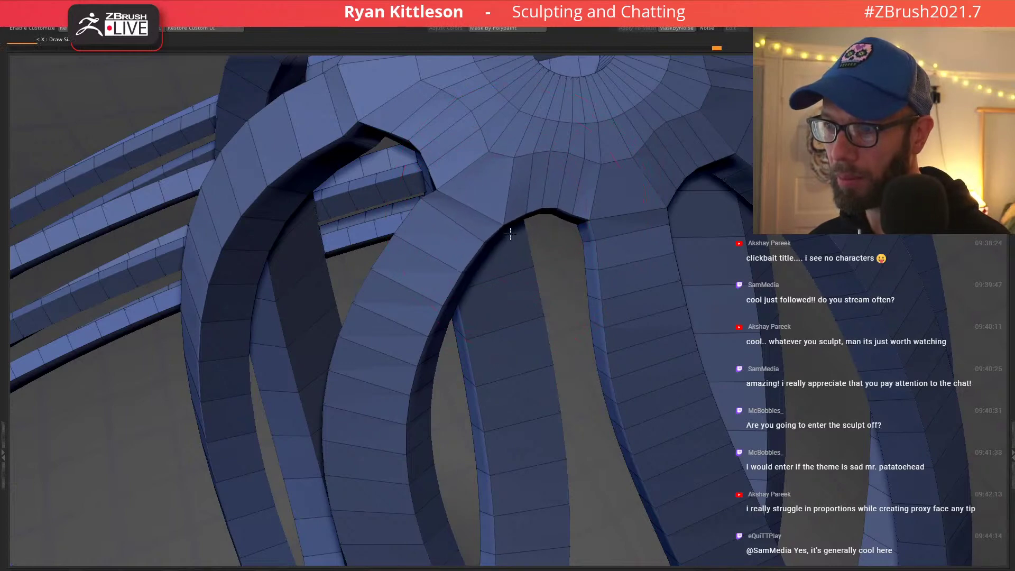
Examine the collar's low-level topology around the neck hole and where the strips branch off.
mouse_move(584, 229)
right_mouse_down()
mouse_move(602, 235)
mouse_move(586, 233)
mouse_move(569, 258)
right_mouse_up()
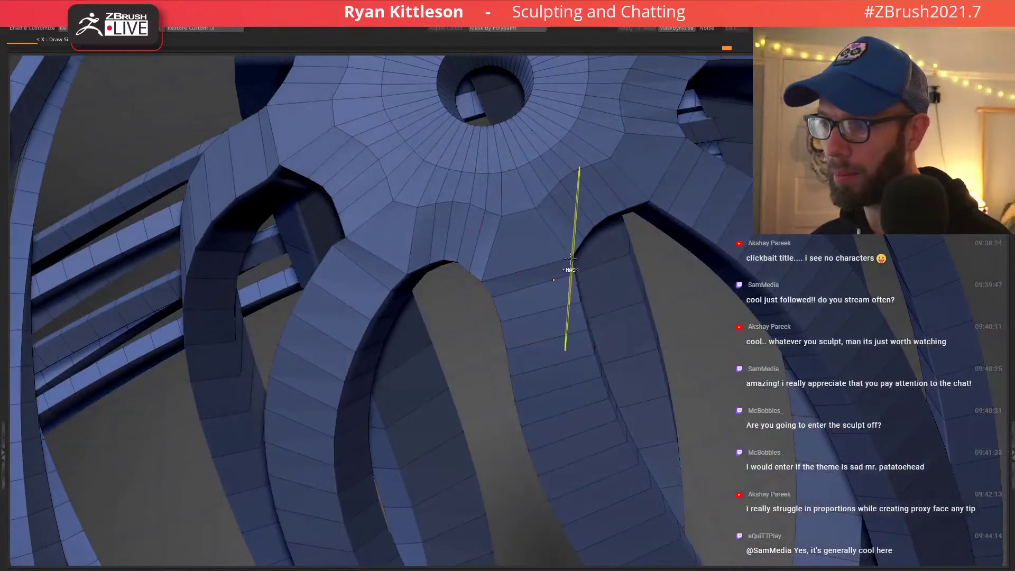
left_click_drag(571, 259, 602, 268)
right_click_drag(659, 187, 654, 201)
left_click_drag(642, 226, 640, 233)
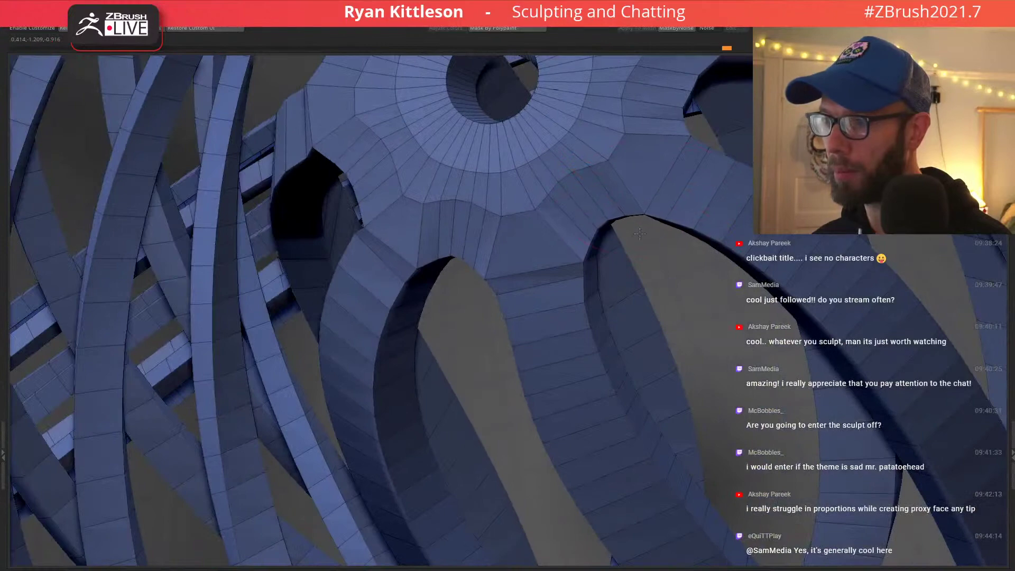
mouse_move(641, 266)
right_mouse_down()
mouse_move(628, 271)
mouse_move(645, 254)
mouse_move(601, 253)
mouse_move(587, 287)
mouse_move(604, 283)
mouse_move(625, 314)
right_mouse_up()
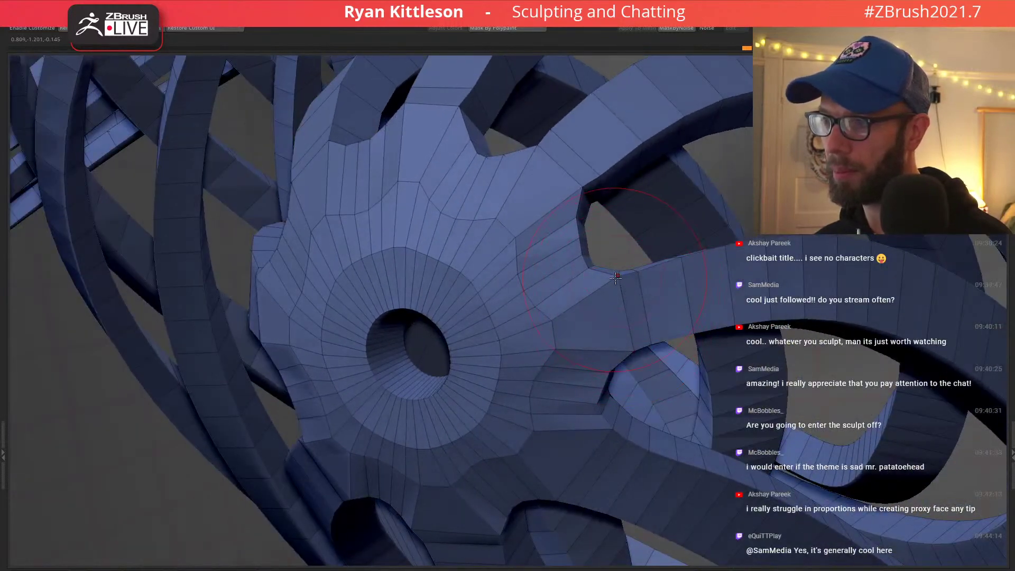
right_click_drag(616, 277, 634, 260)
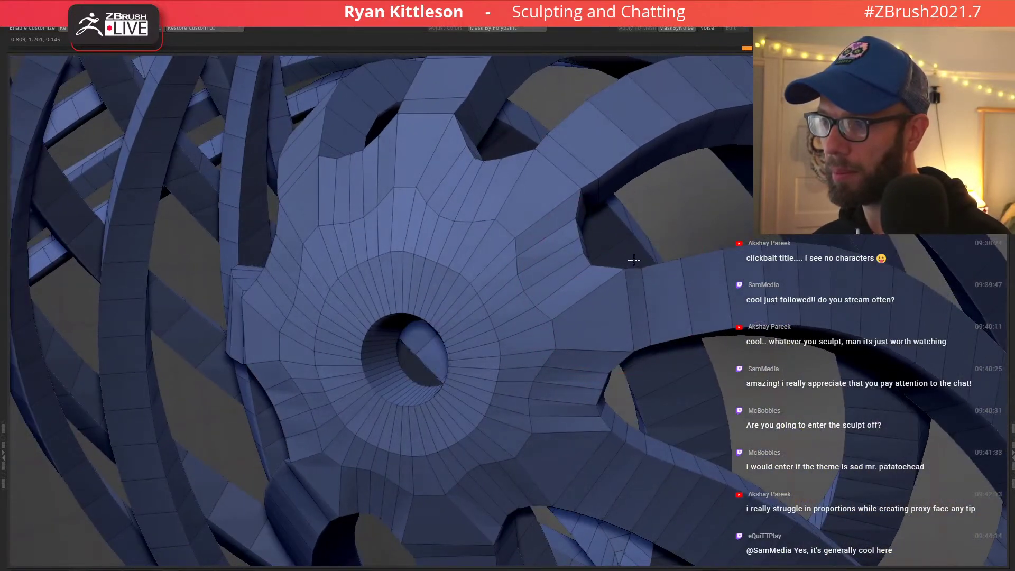
right_click_drag(567, 222, 583, 196)
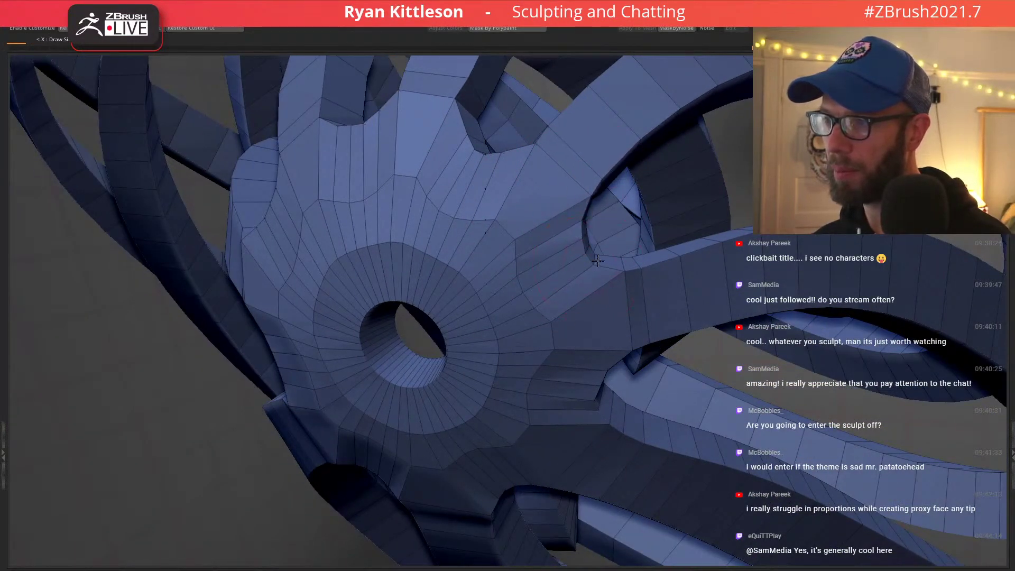
mouse_move(584, 243)
right_mouse_down()
mouse_move(656, 310)
mouse_move(640, 239)
mouse_move(658, 254)
mouse_move(566, 203)
mouse_move(593, 218)
mouse_move(580, 243)
mouse_move(535, 232)
mouse_move(498, 239)
mouse_move(448, 269)
mouse_move(353, 291)
mouse_move(316, 337)
mouse_move(394, 306)
mouse_move(450, 235)
right_mouse_up()
right_click_drag(443, 287, 431, 301)
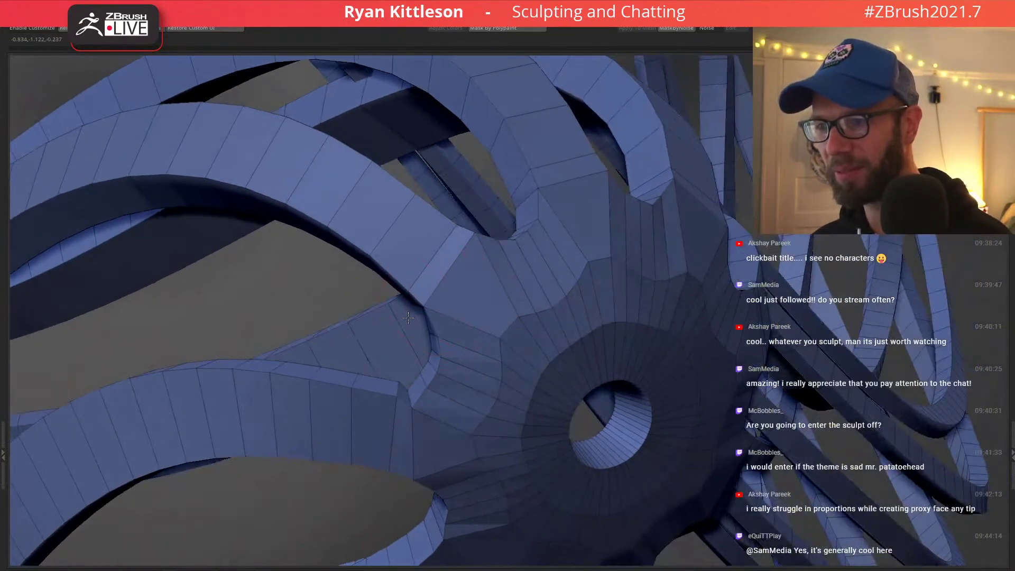
right_click_drag(423, 411, 410, 408)
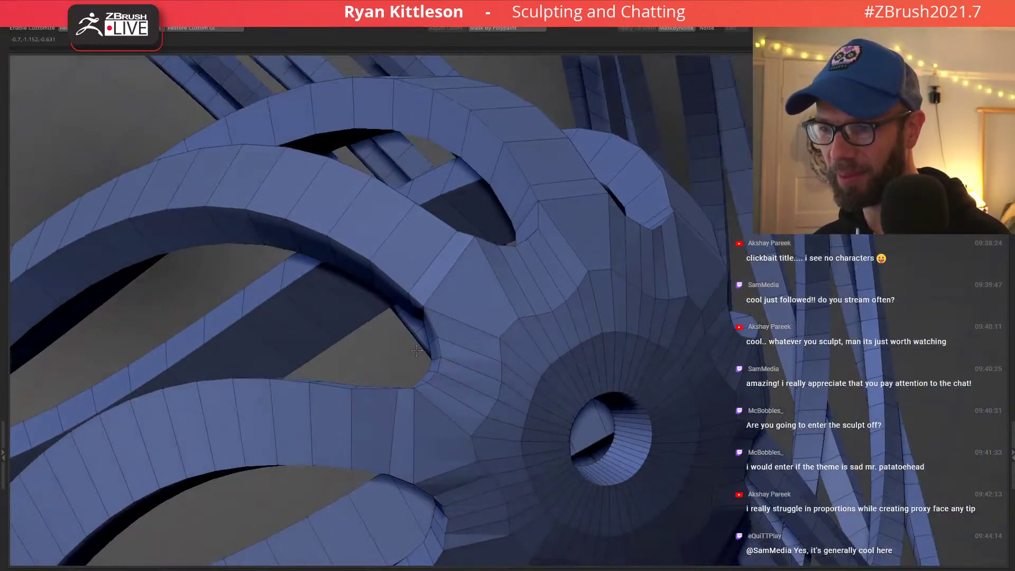
right_click_drag(459, 388, 518, 264)
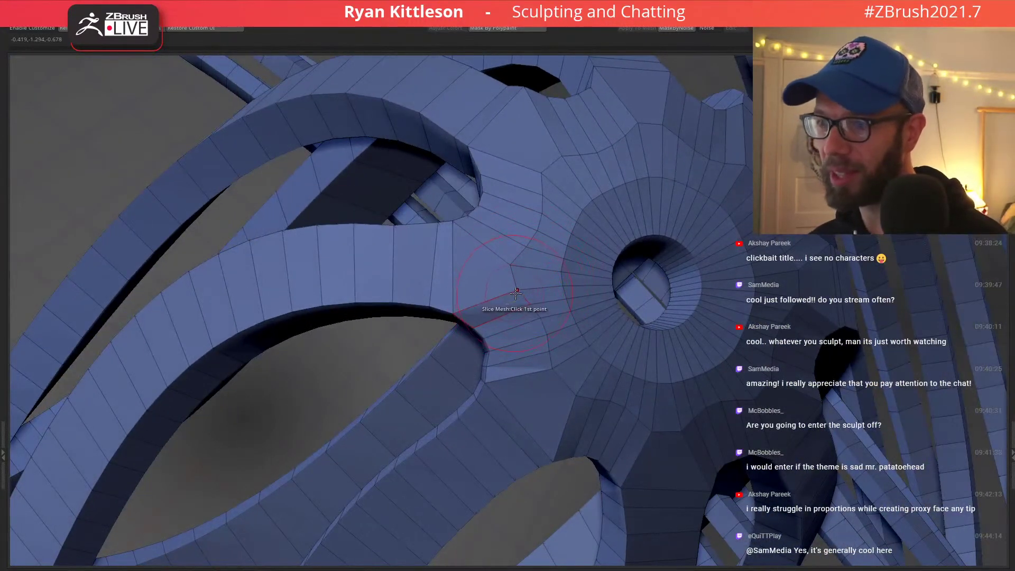
Set the ZModeler edge action to Insert with Single EdgeLoop as the target, and frame the whole strip mesh.
key("space")
left_click(465, 320)
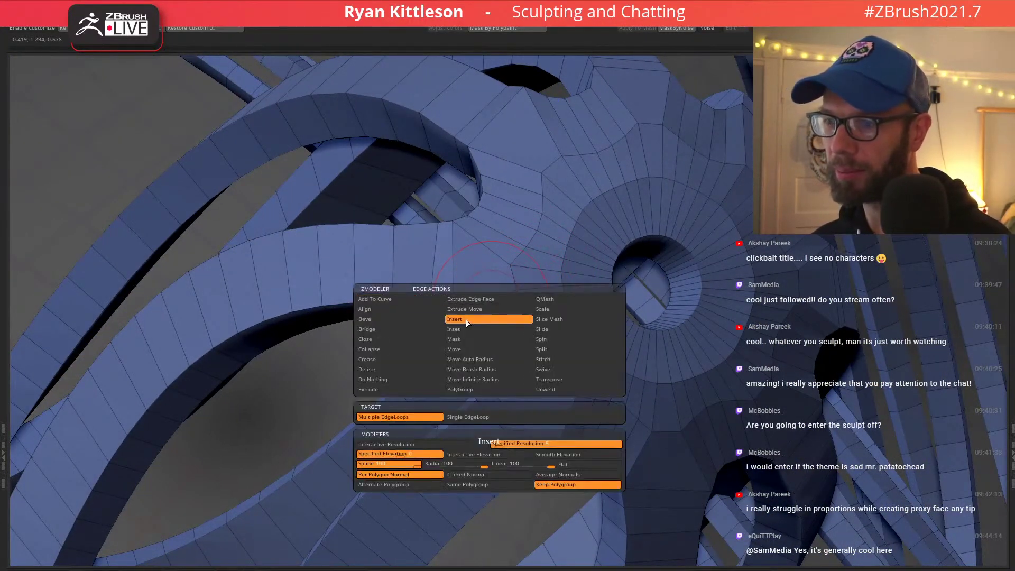
left_click(458, 417)
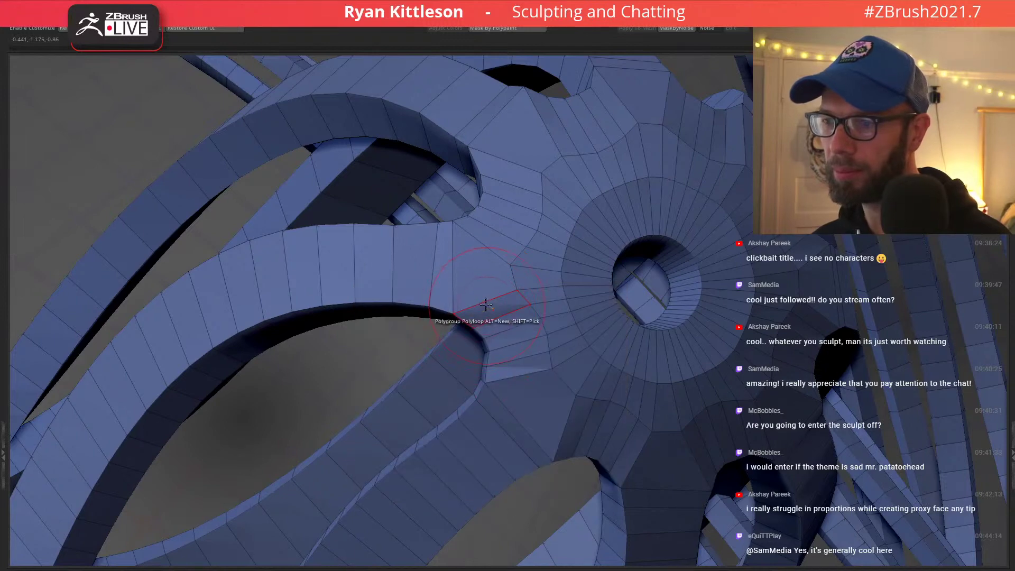
key("f")
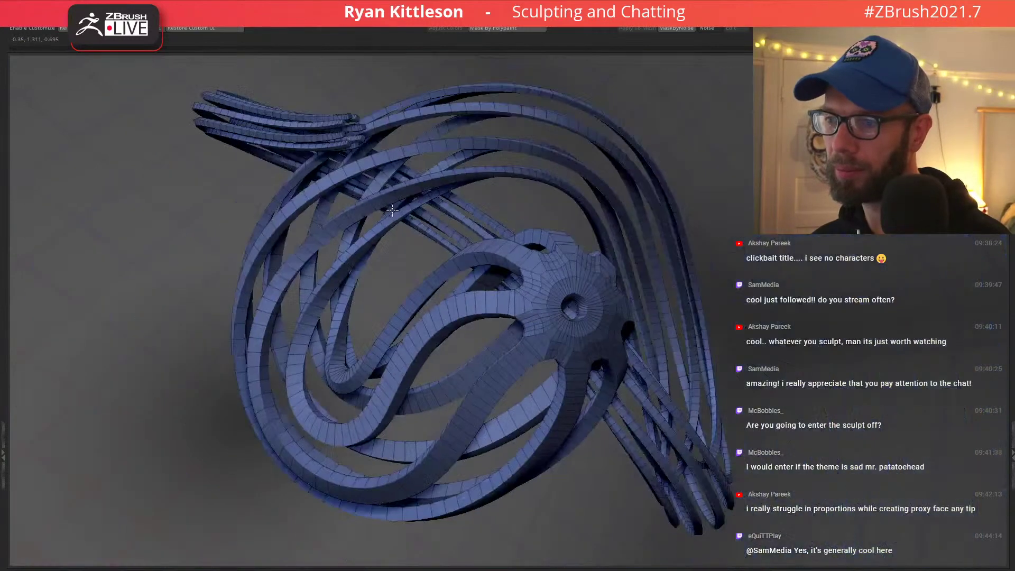
Preview the collar smoothed without wireframe and inspect its low-level topology from a shallow side angle.
key("d")
key("shift+f")
right_click_drag(564, 326, 569, 391)
key("shift+f")
key("shift+d")
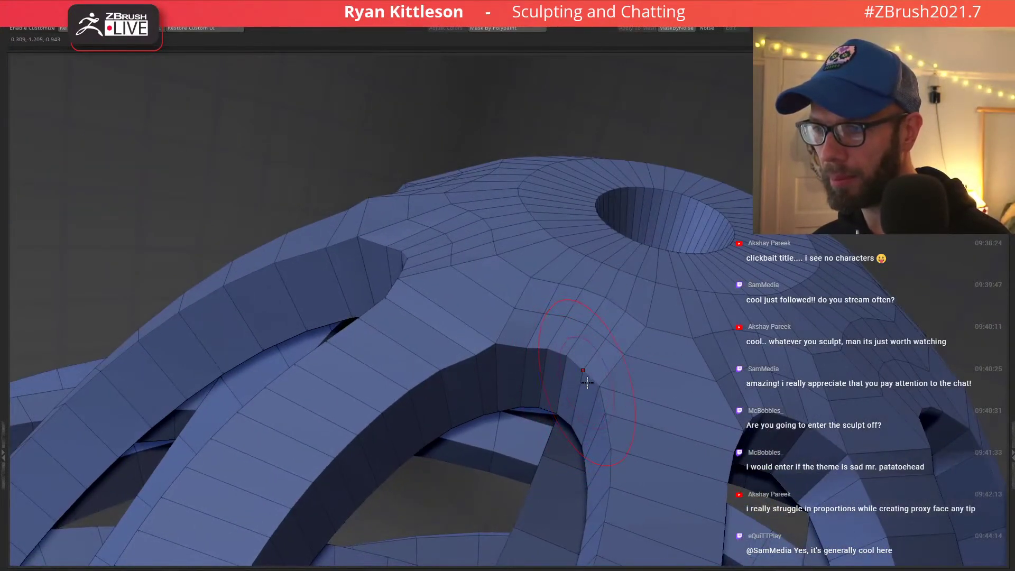
mouse_move(582, 375)
right_mouse_down()
mouse_move(613, 330)
mouse_move(625, 341)
mouse_move(582, 322)
right_mouse_up()
Raise the strips' subdivision level, hide the wireframe and show the whole creature again.
key("d")
key("shift+f")
key("w")
key("alt+s")
key("q")
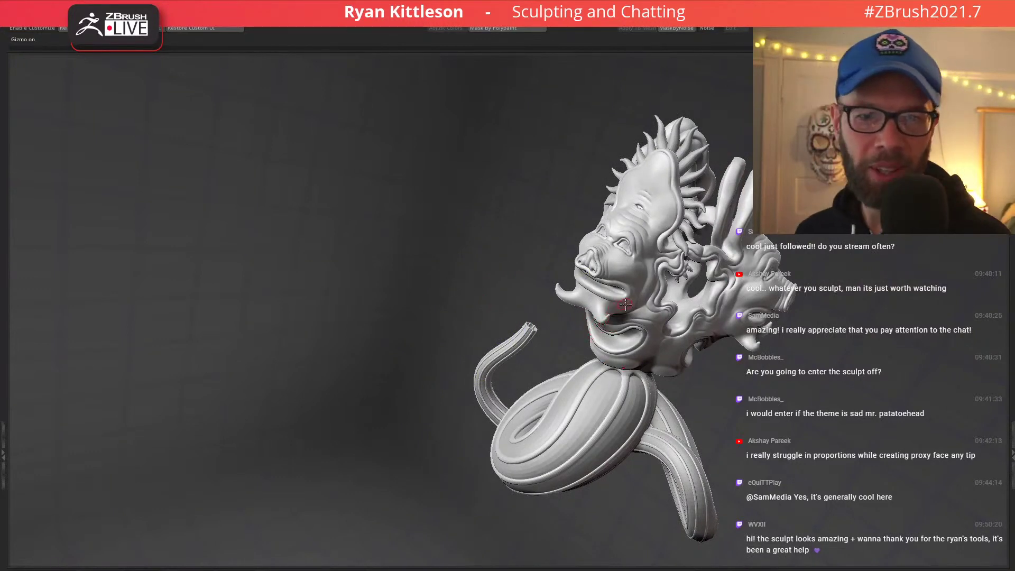
View the creature from the front and compare it with the reference drawing in the image viewer.
right_click_drag(626, 304, 534, 307, "alt")
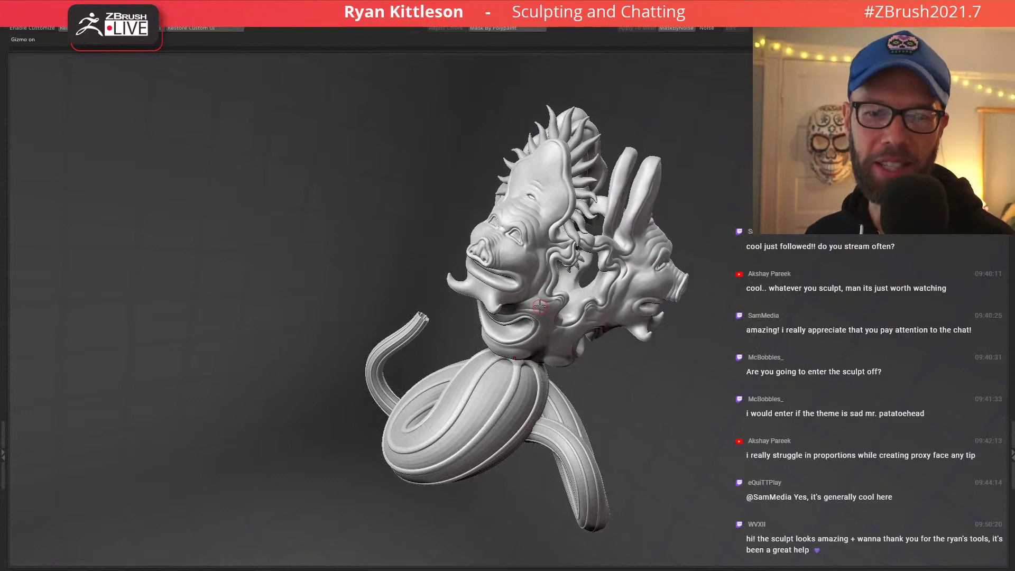
left_click_drag(574, 374, 545, 365)
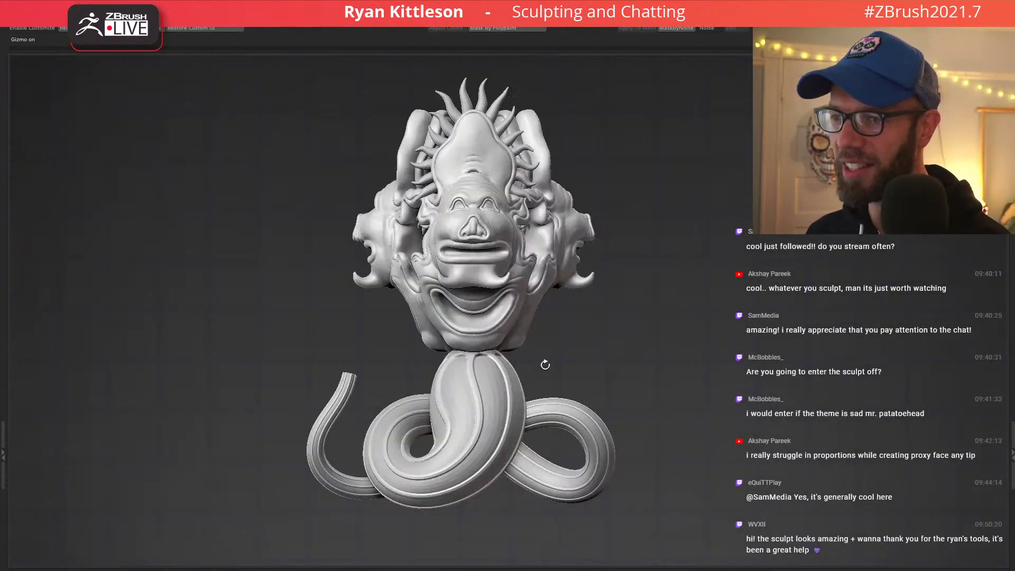
key("alt+Tab")
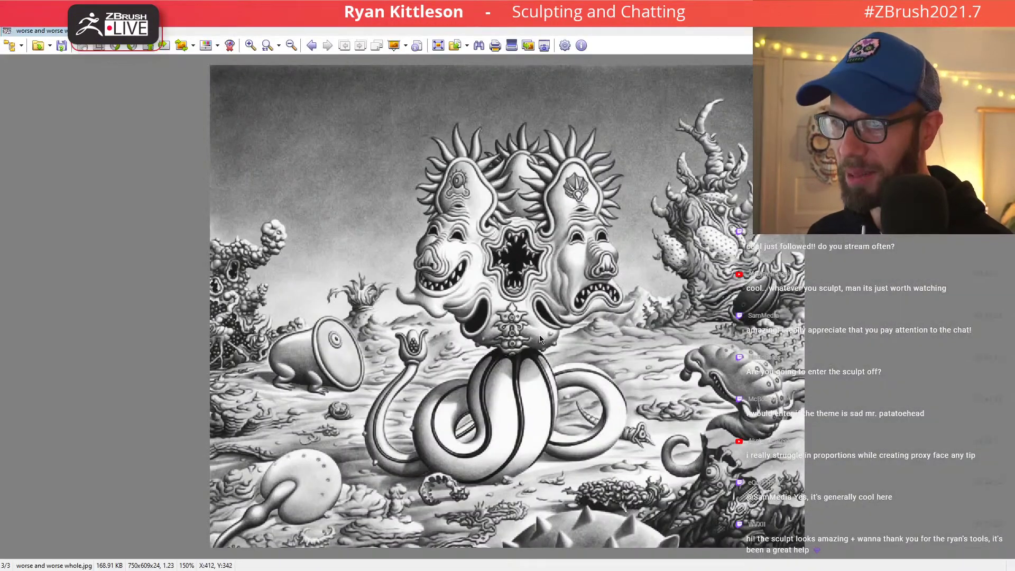
key("alt+Tab")
Try to inflate the body mesh's wide panels by isolating them from the grooves beneath the raised strips.
left_click_drag(555, 319, 630, 338)
mouse_move(458, 381)
right_mouse_down("ctrl")
mouse_move(440, 371)
mouse_move(453, 369)
right_mouse_up("ctrl")
left_click(440, 376, "alt")
key("alt+s")
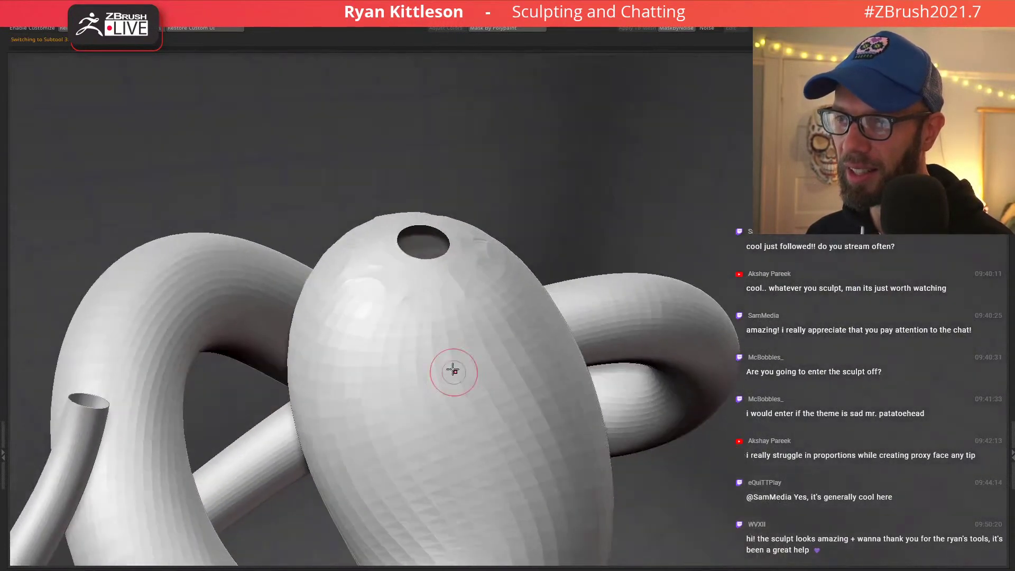
key("shift+f")
left_click(437, 384, "ctrl+shift")
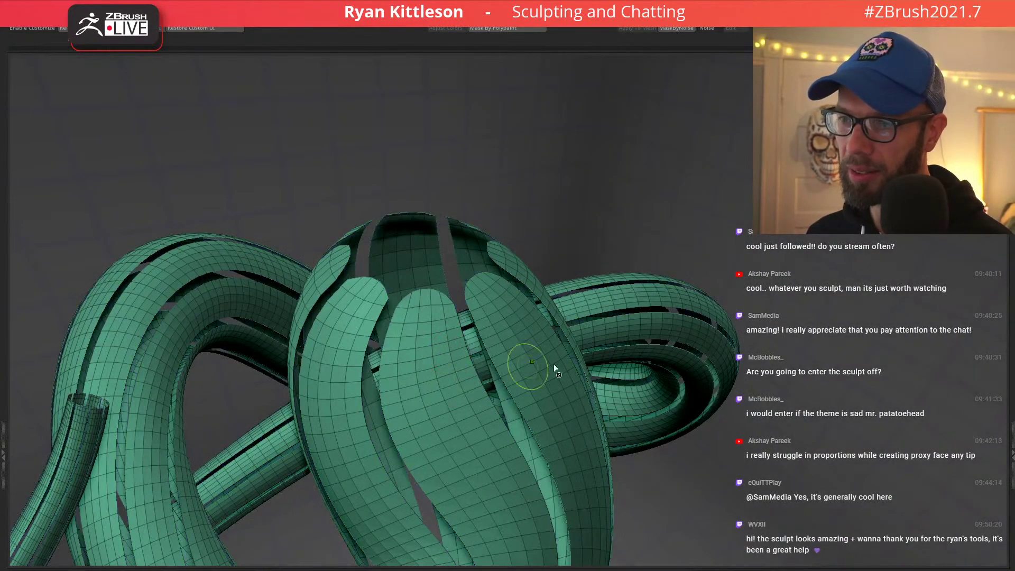
key("w")
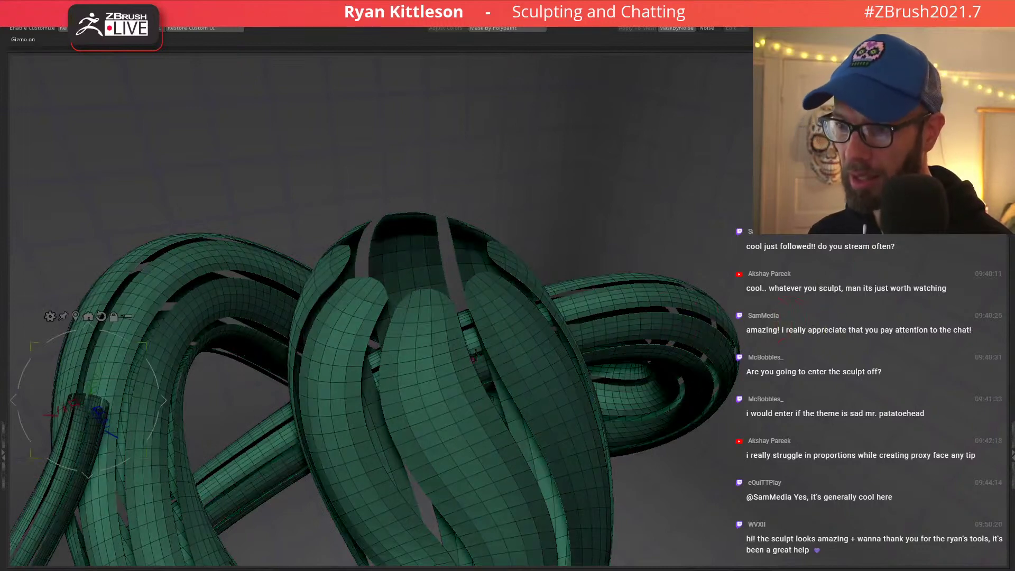
left_click_drag(142, 345, 212, 285, "ctrl")
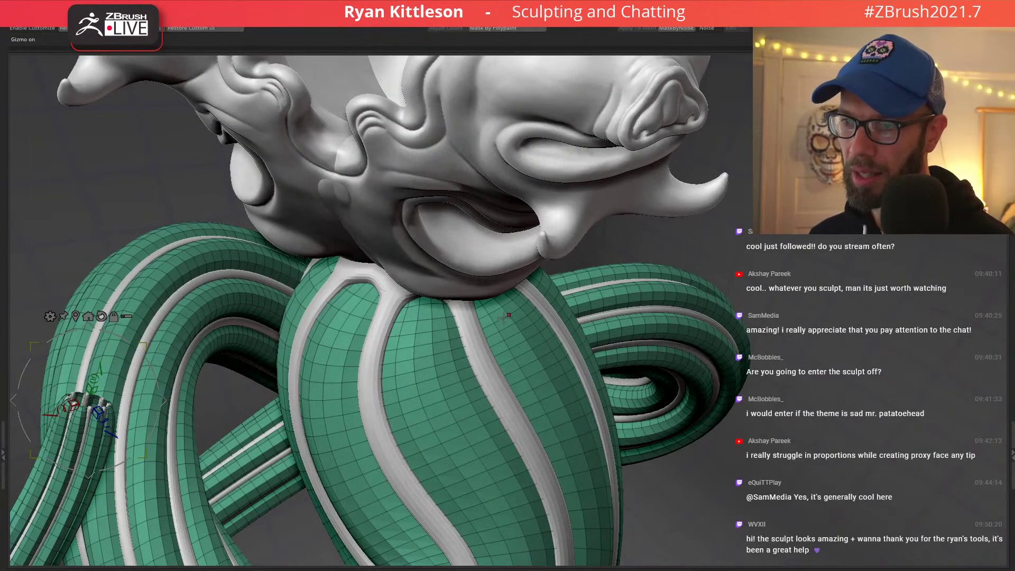
Hide the wireframe and check the inflated panels on the whole creature from the front.
key("shift+f")
key("f")
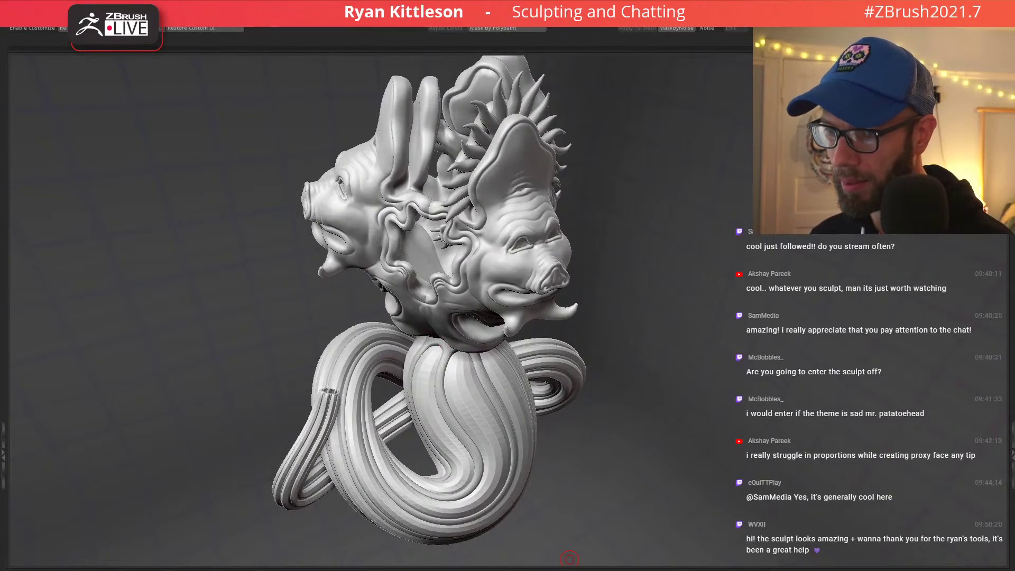
right_click_drag(524, 369, 645, 328)
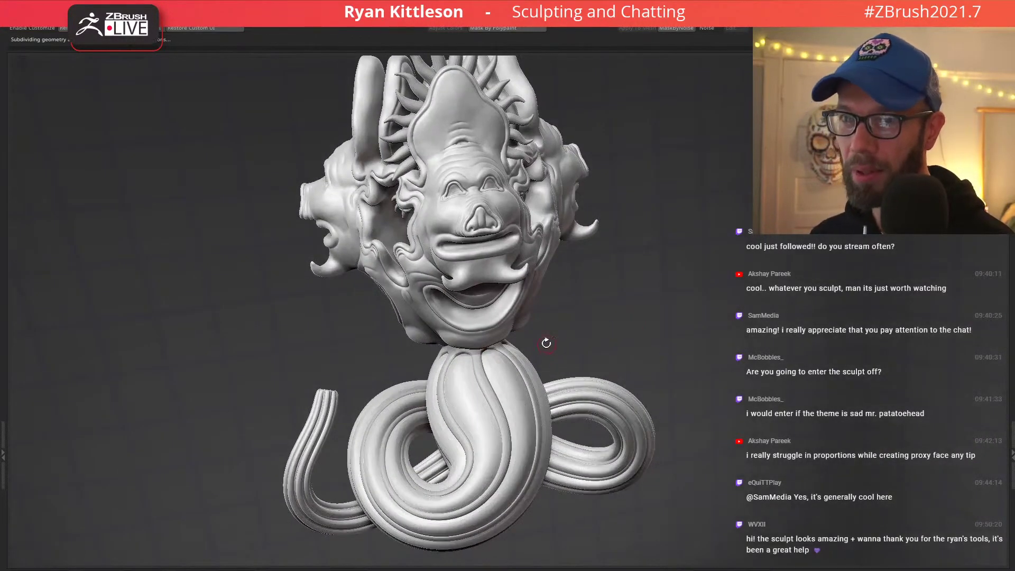
mouse_move(546, 343)
right_mouse_down()
mouse_move(494, 357)
mouse_move(477, 390)
right_mouse_up()
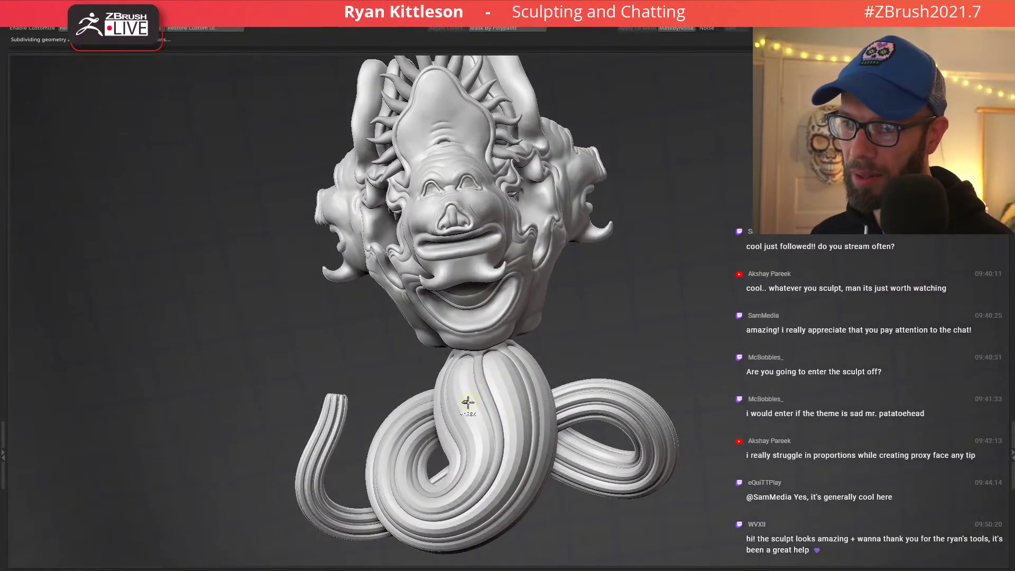
Undo the inflation of the body's wide panels.
key("ctrl+i")
key("ctrl+z")
key("ctrl+z")
key("ctrl+z")
key("ctrl+z")
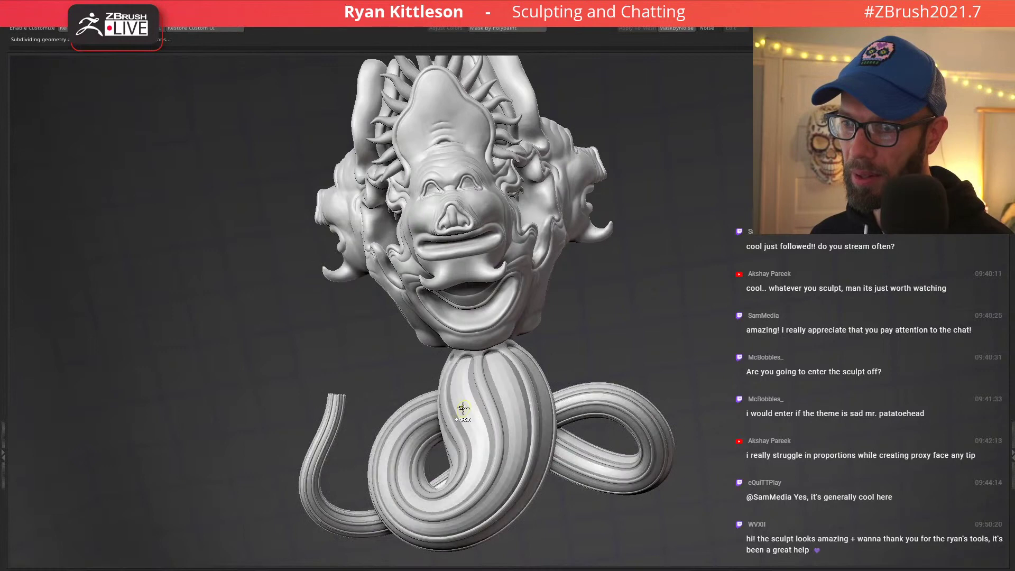
key("ctrl+shift+z")
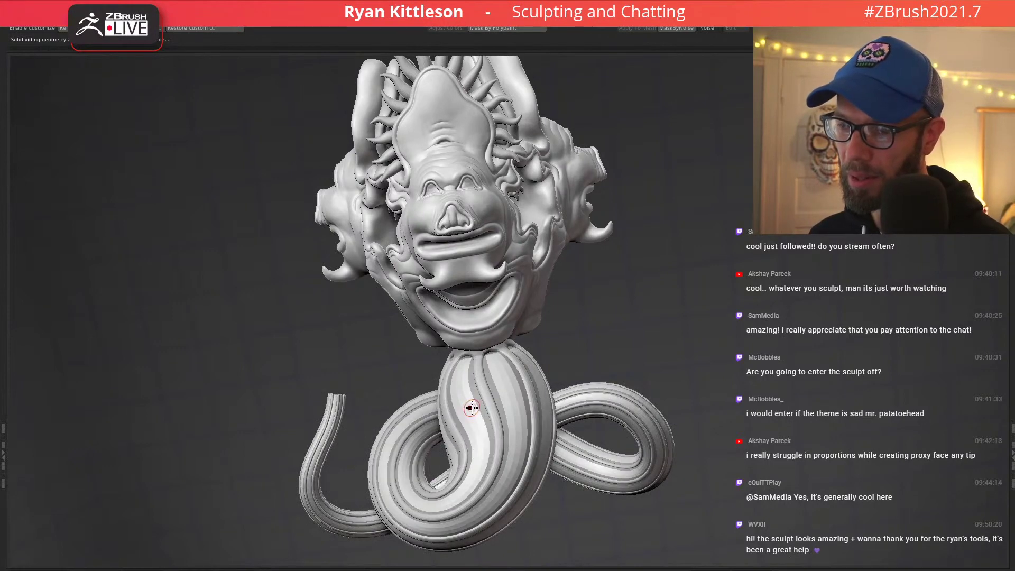
key("ctrl+w")
left_click(478, 414, "ctrl+shift")
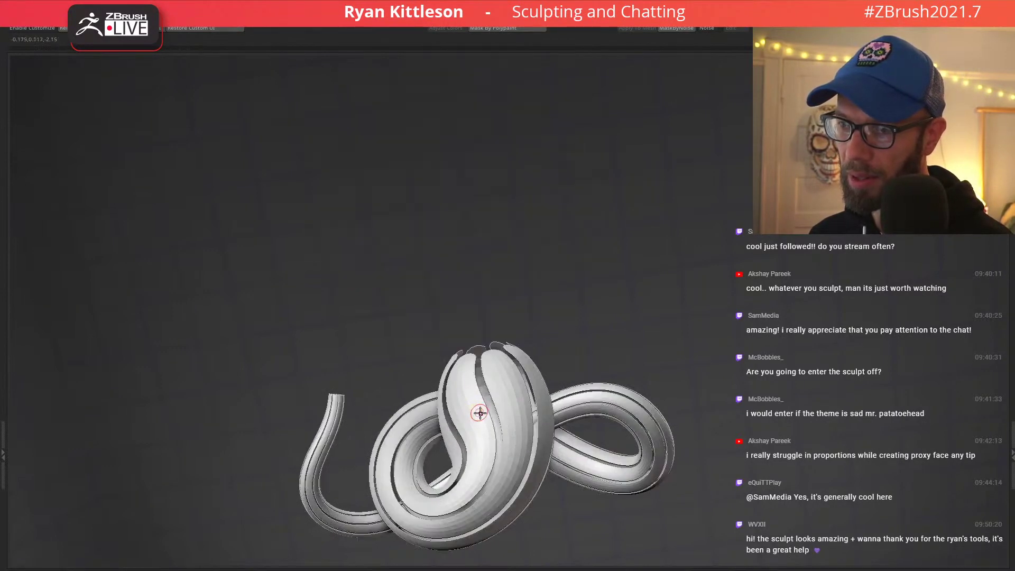
mouse_move(480, 415)
right_mouse_down()
mouse_move(510, 447)
mouse_move(465, 448)
right_mouse_up()
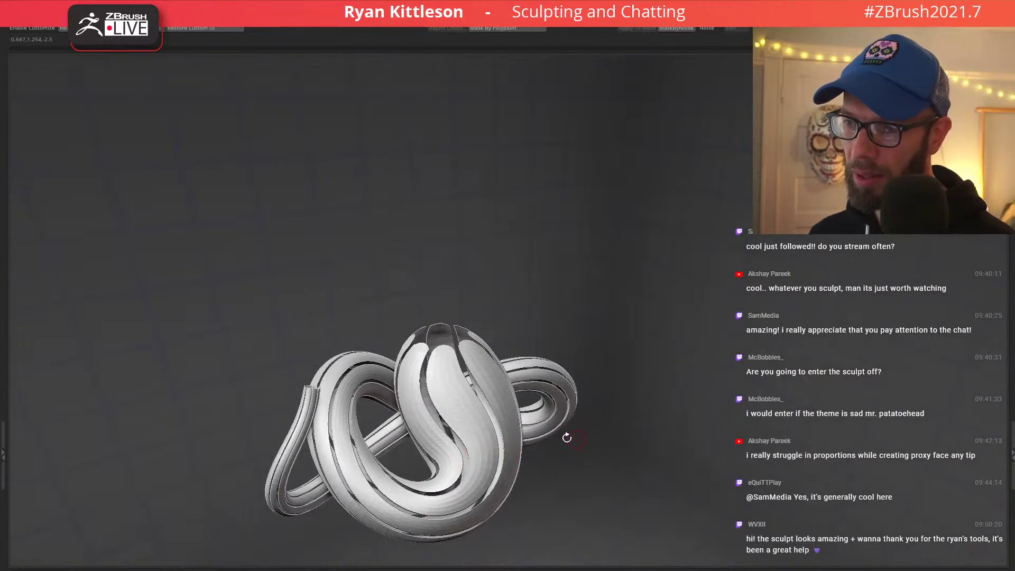
left_click(584, 470, "ctrl+shift")
Mask the body toward the tail, leaving the upper body unmasked, and soften the mask's edge.
key("w")
left_click_drag(386, 501, 401, 510, "ctrl")
left_click(460, 484, "ctrl")
left_click(460, 484, "ctrl")
left_click(460, 486, "ctrl")
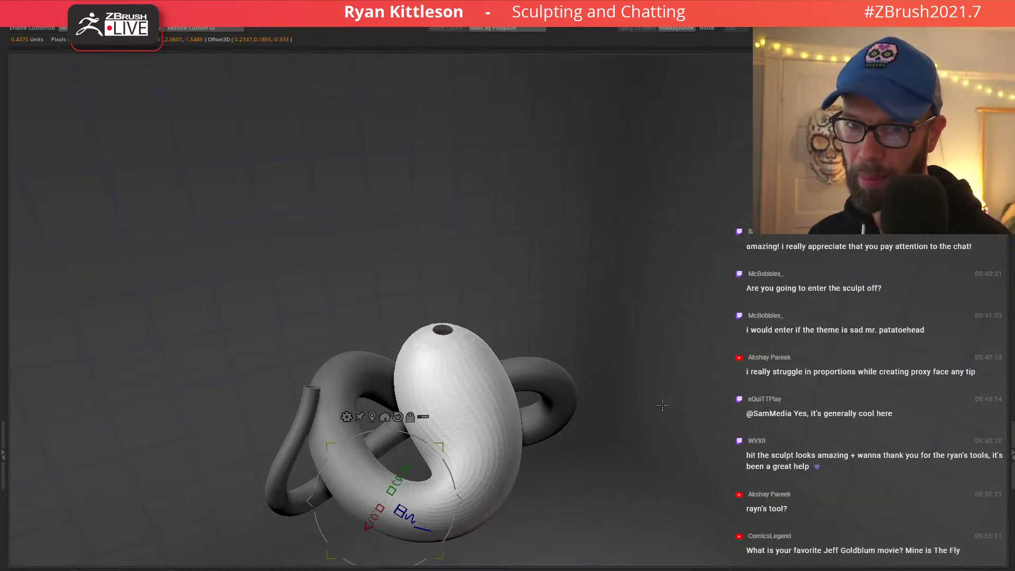
key("q")
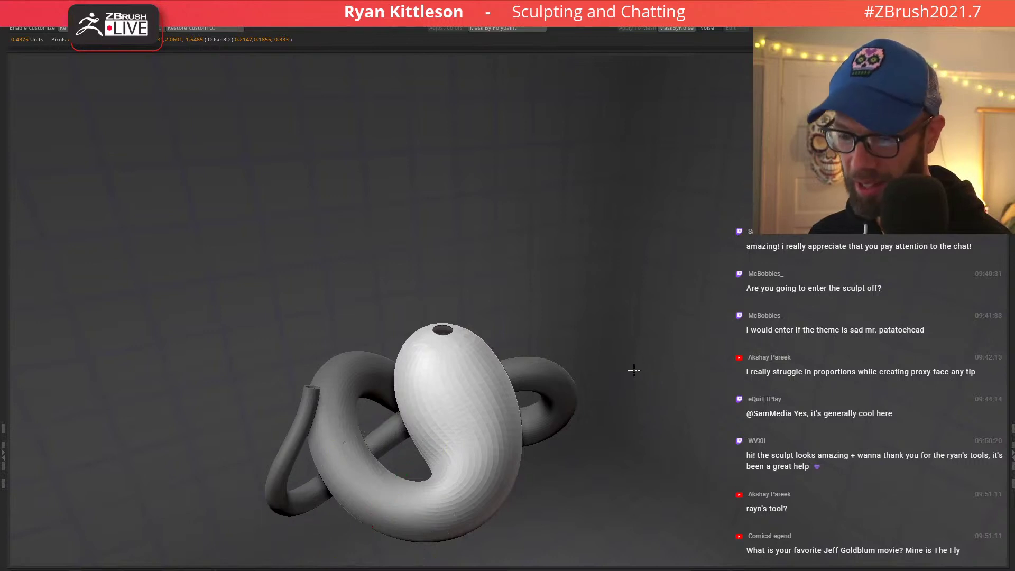
Show the body's polygroups, isolate the wide panels between the strips and inflate them around the upper body.
left_click_drag(635, 370, 620, 372)
key("shift+f")
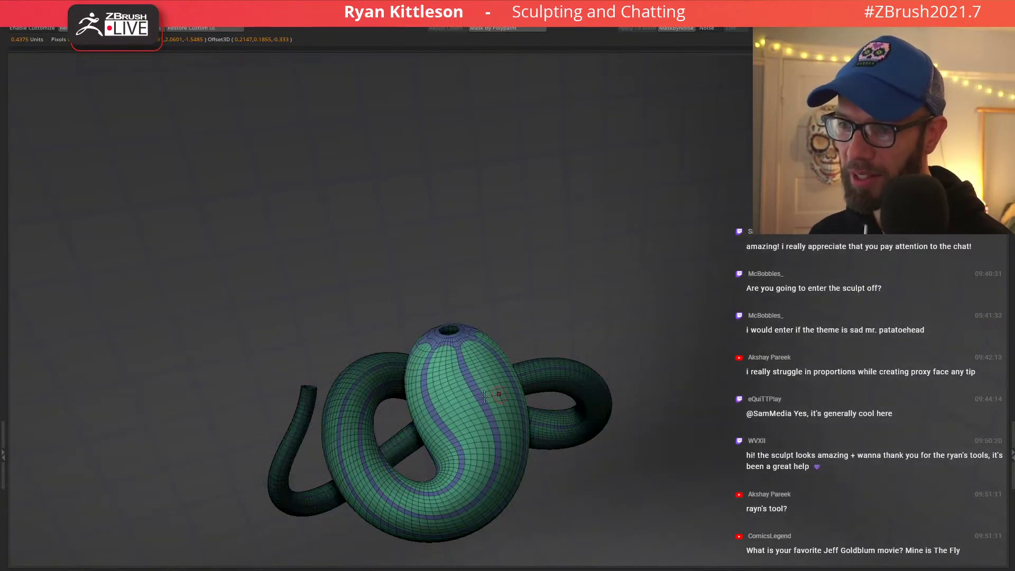
key("f")
left_click(445, 406, "ctrl+shift")
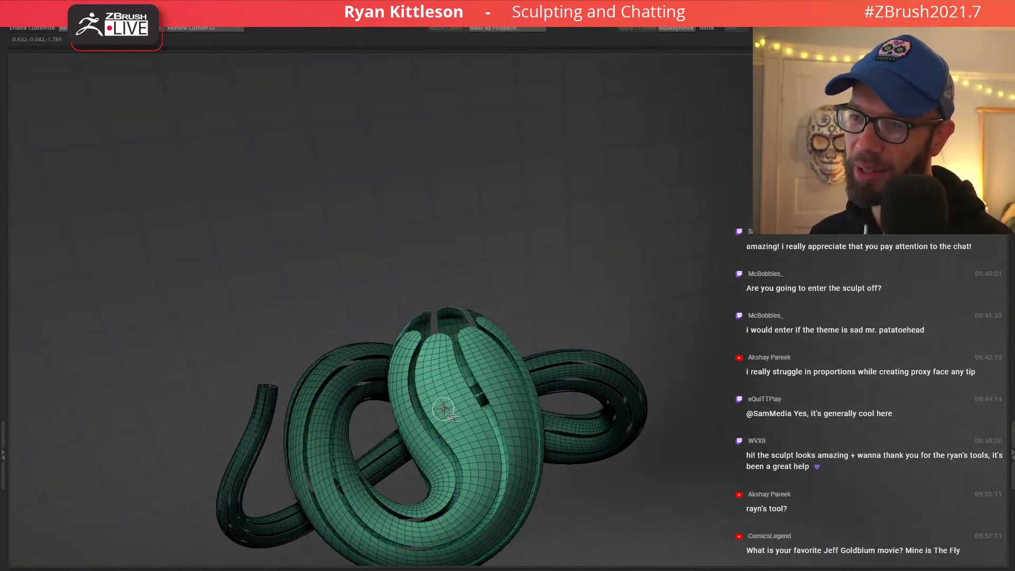
key("ctrl+a")
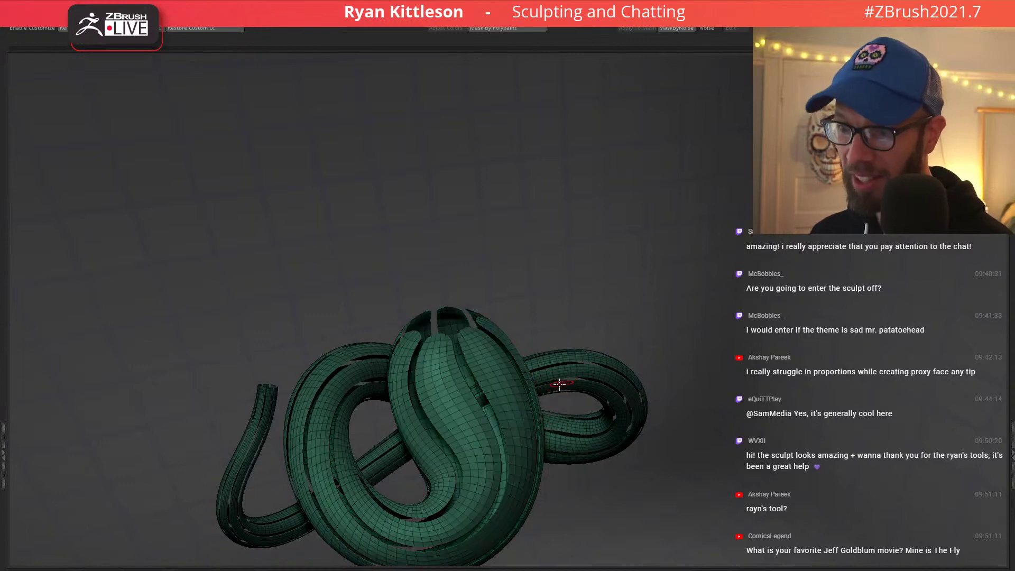
key("w")
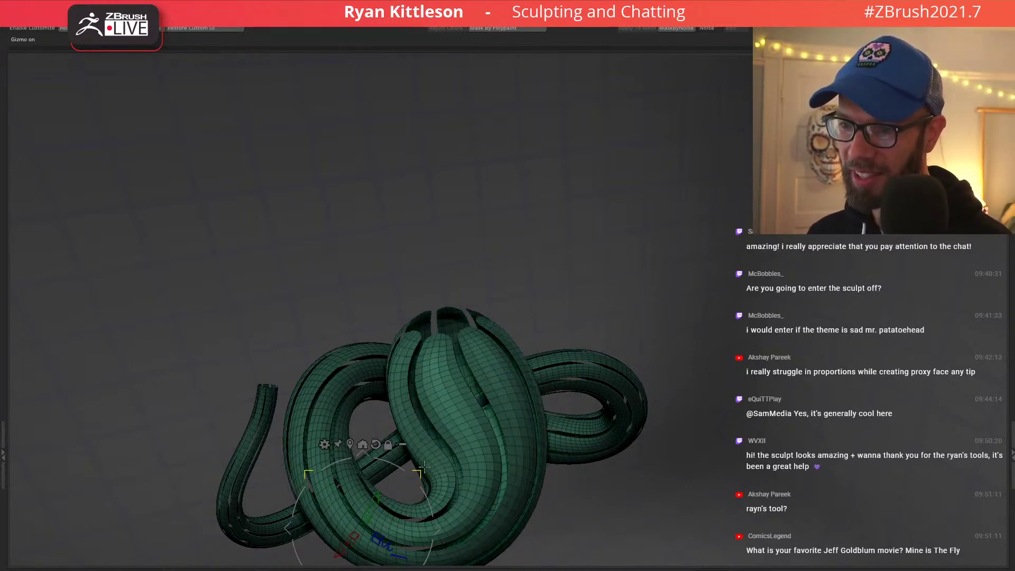
left_click_drag(425, 467, 481, 393)
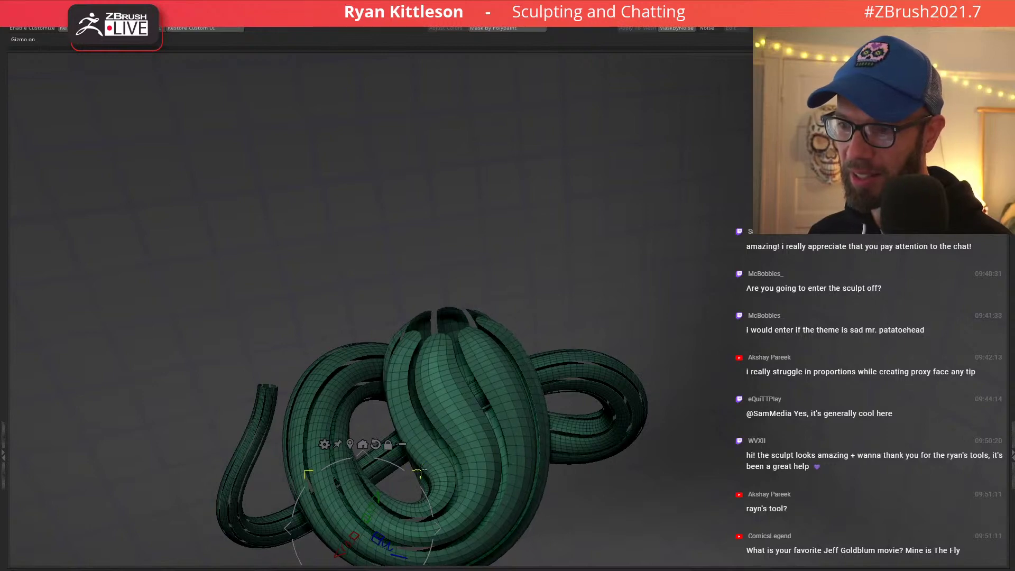
Hide the body's wireframe, reveal its hidden polygroups and bring the rest of the creature back into display.
left_click(471, 434, "ctrl")
key("shift+f")
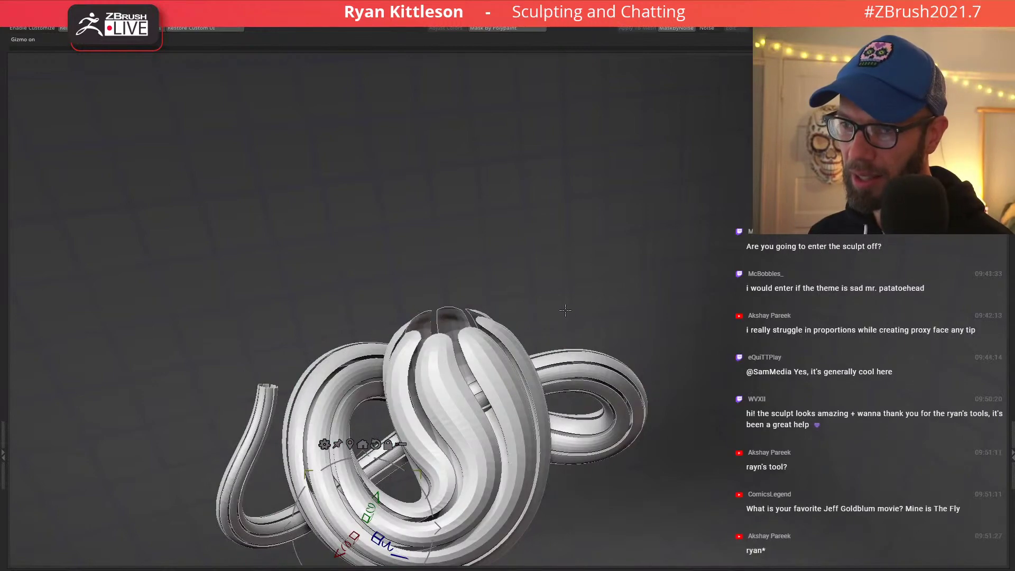
left_click(563, 312, "ctrl+shift")
key("q")
key("alt+s")
mouse_move(456, 374)
right_mouse_down()
mouse_move(446, 358)
mouse_move(456, 362)
right_mouse_up()
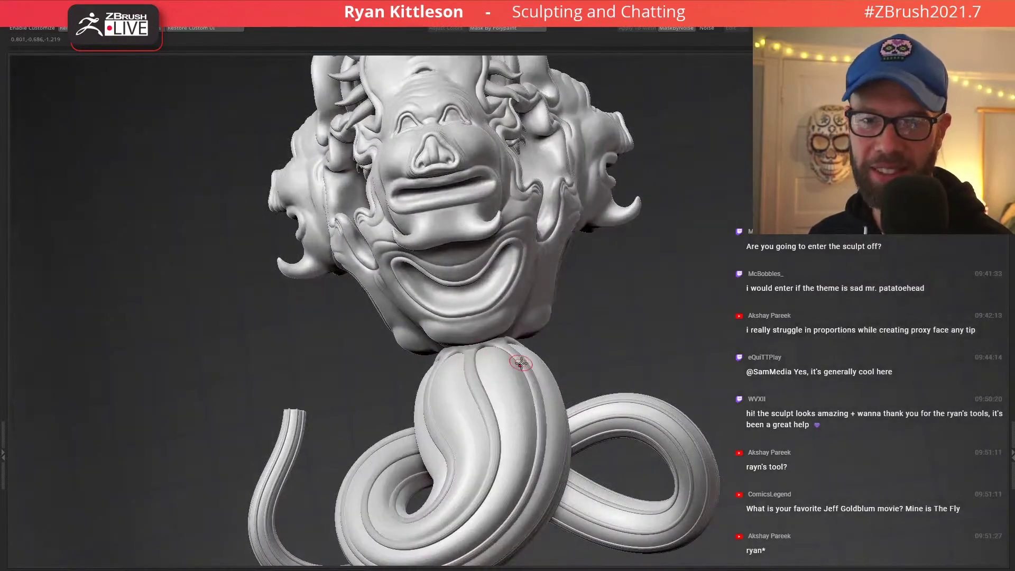
Examine the swollen panels of the coiled body from the front and both sides.
right_click_drag(521, 363, 487, 359)
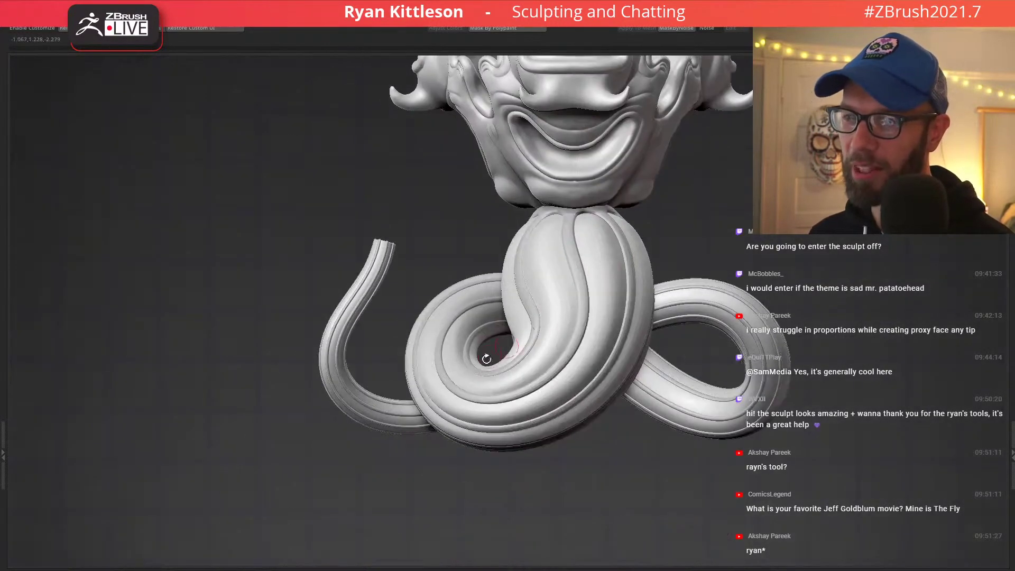
mouse_move(404, 360)
right_mouse_down()
mouse_move(405, 346)
mouse_move(459, 312)
right_mouse_up()
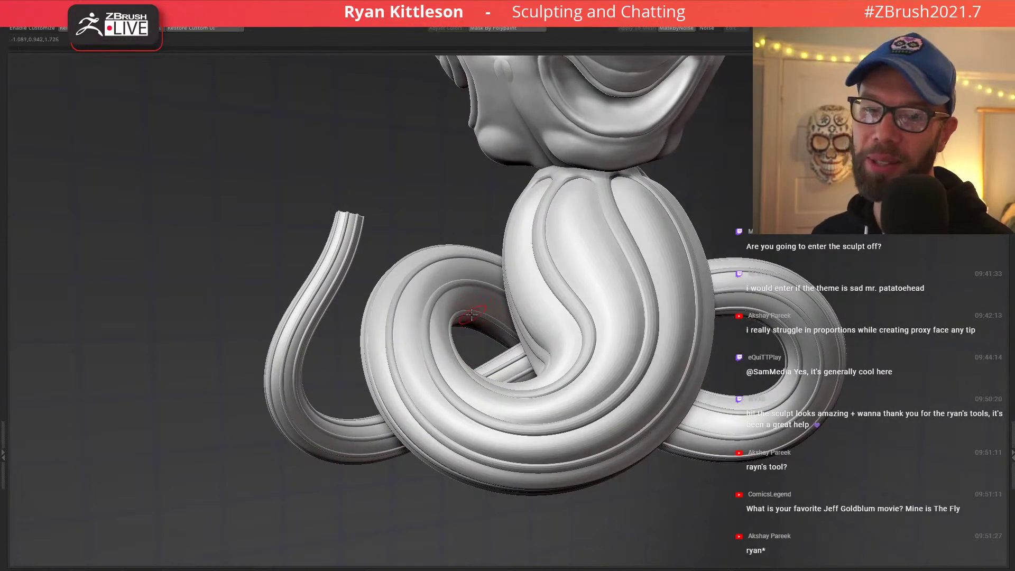
right_click_drag(594, 268, 589, 272)
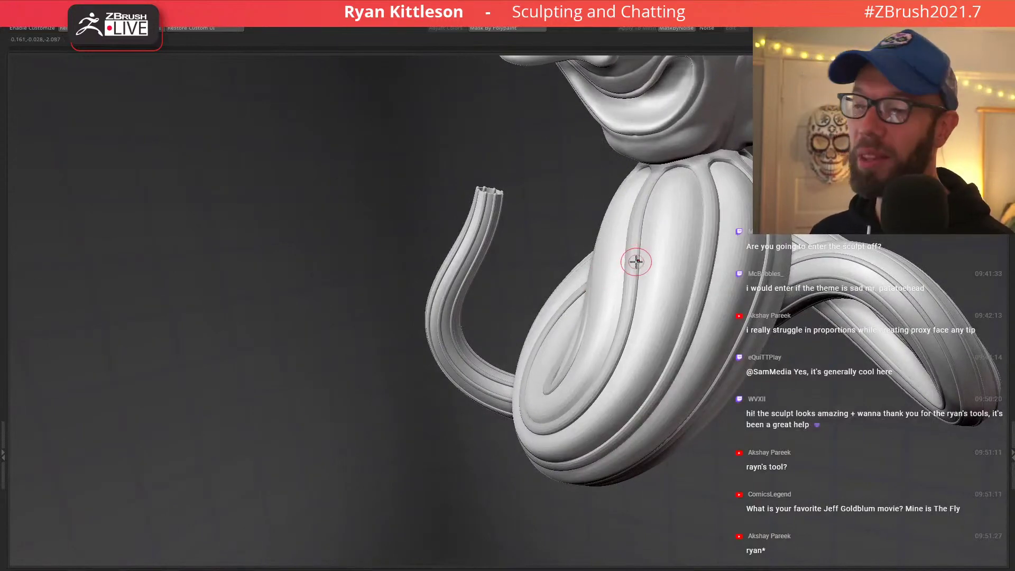
mouse_move(618, 292)
right_mouse_down()
mouse_move(624, 299)
mouse_move(486, 260)
right_mouse_up()
right_click_drag(413, 191, 582, 317)
right_click_drag(436, 242, 317, 94)
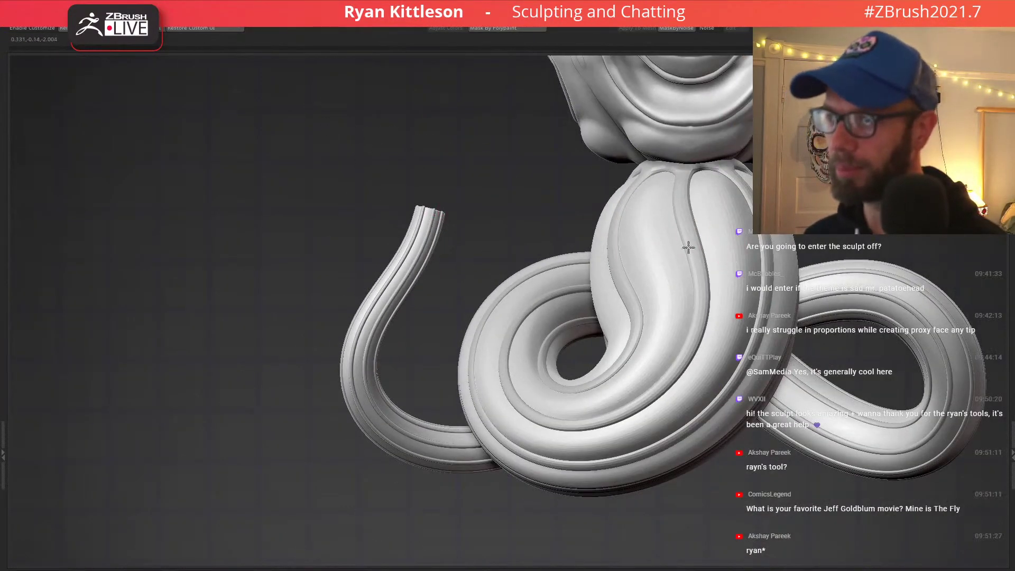
mouse_move(688, 247)
right_mouse_down()
mouse_move(607, 249)
mouse_move(585, 226)
mouse_move(499, 236)
mouse_move(520, 263)
mouse_move(548, 215)
mouse_move(594, 224)
mouse_move(561, 191)
right_mouse_up()
Isolate the strips and collar to check where they join, and show the whole creature again.
left_click(498, 233, "alt")
key("alt+s")
key("shift+f")
right_click_drag(545, 230, 559, 202)
key("shift+f")
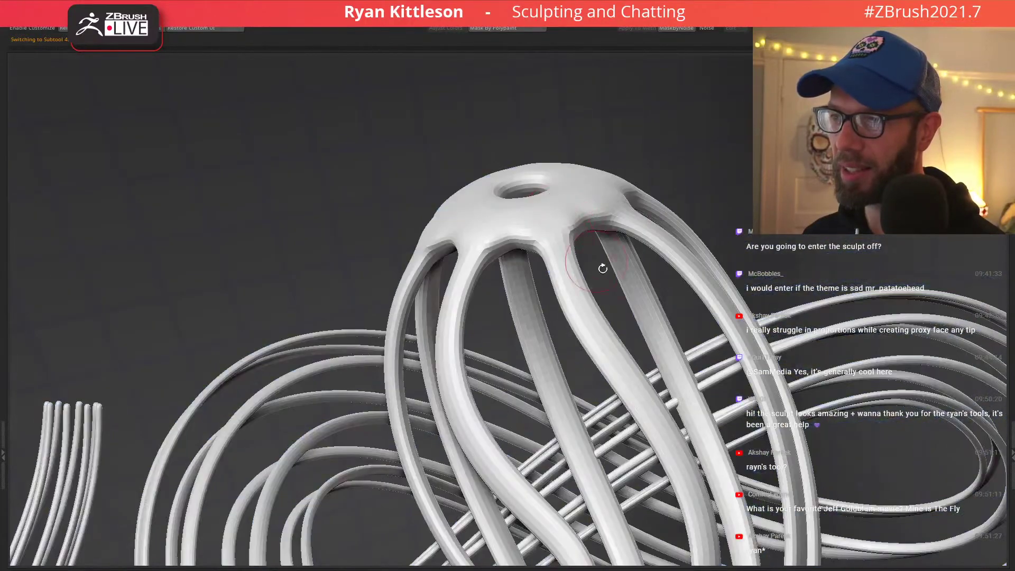
right_click_drag(601, 268, 491, 199, "ctrl")
key("alt+s")
right_click_drag(546, 260, 550, 237)
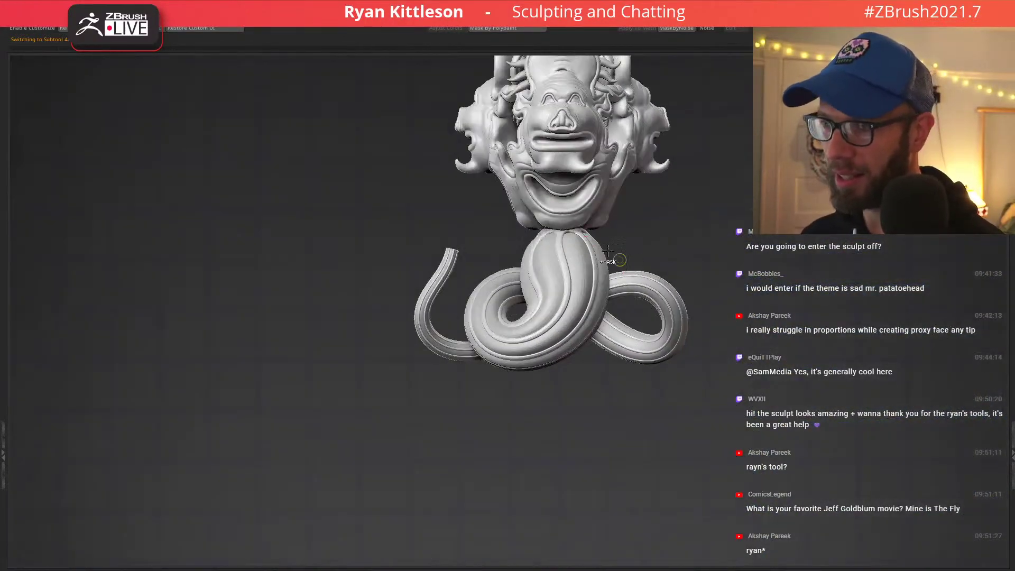
Show the wireframe on the strips, step through their subdivision levels and check the strip ends at the tail.
right_click_drag(608, 251, 565, 211, "ctrl")
mouse_move(565, 296)
right_mouse_down()
mouse_move(528, 302)
mouse_move(608, 299)
mouse_move(583, 325)
mouse_move(521, 321)
mouse_move(595, 314)
right_mouse_up()
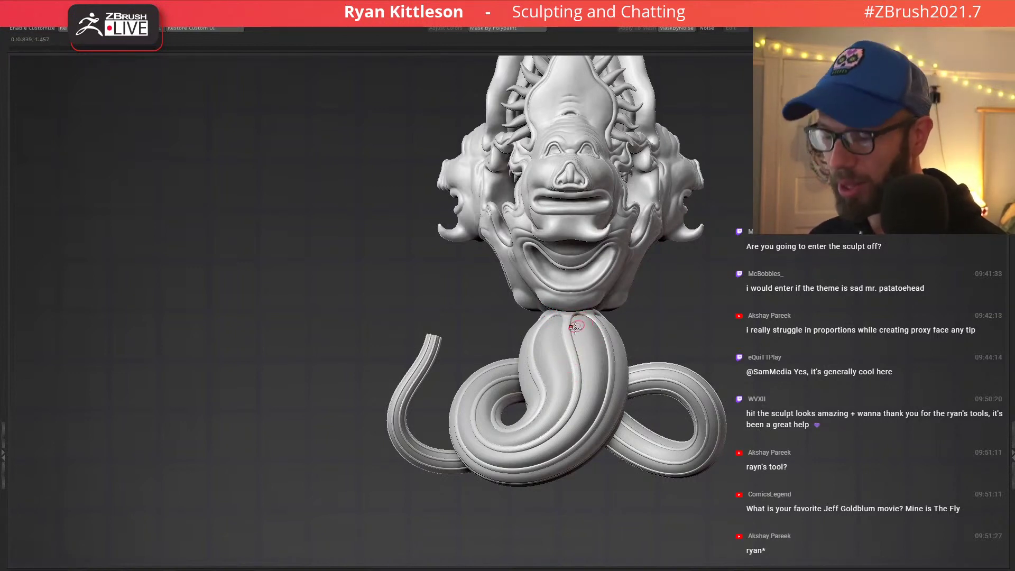
mouse_move(575, 328)
right_mouse_down()
mouse_move(768, 373)
mouse_move(680, 281)
mouse_move(630, 306)
mouse_move(599, 276)
mouse_move(608, 273)
mouse_move(579, 296)
mouse_move(625, 301)
mouse_move(528, 225)
right_mouse_up()
key("shift+f")
key("shift+d")
key("shift+s")
right_click_drag(642, 296, 679, 271)
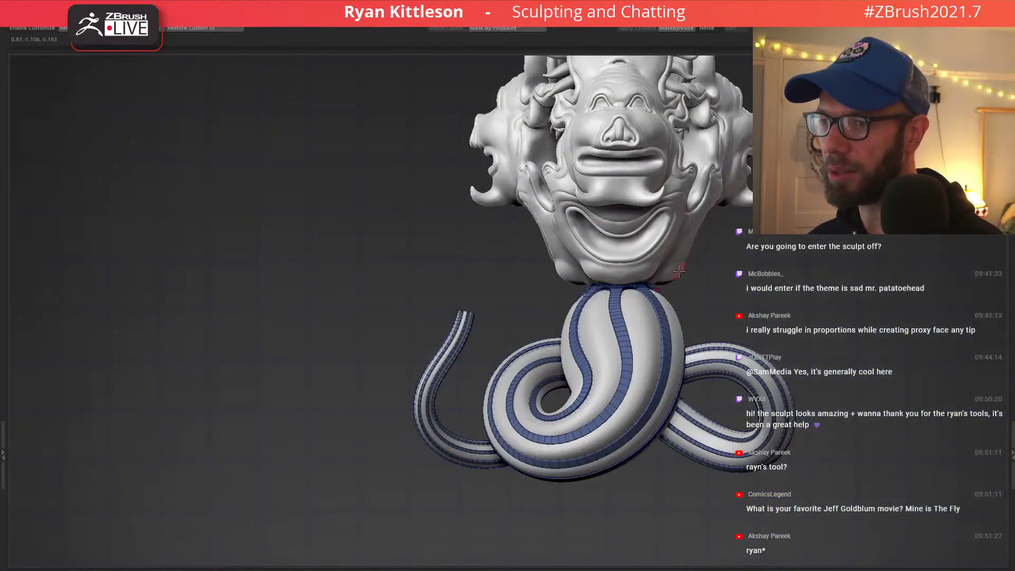
key("d")
key("shift+f")
right_click_drag(448, 347, 617, 362)
key("shift+f")
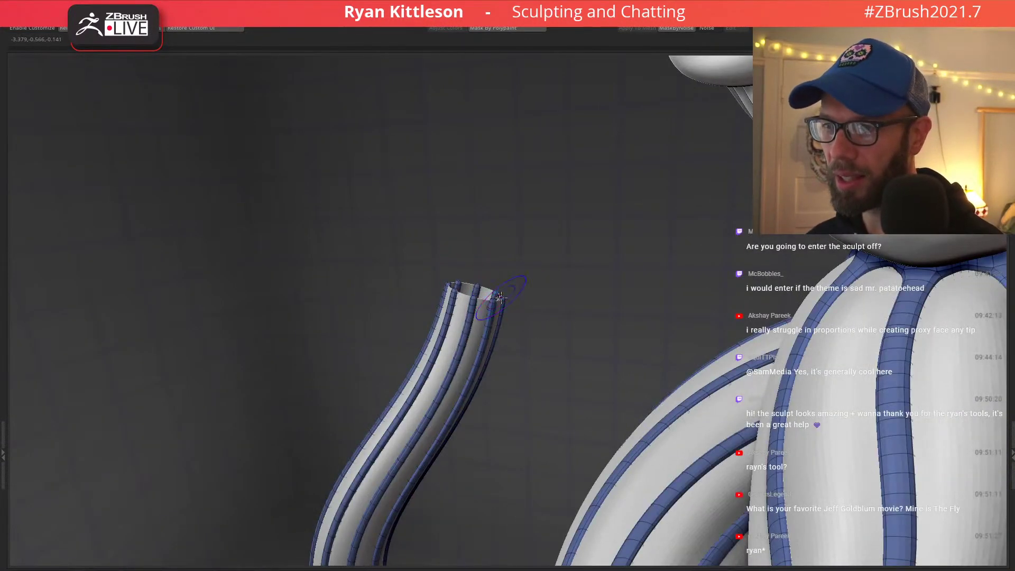
Set the body and strips up for joint editing and mask everything except the tip of the tail.
right_click_drag(466, 324, 242, 206)
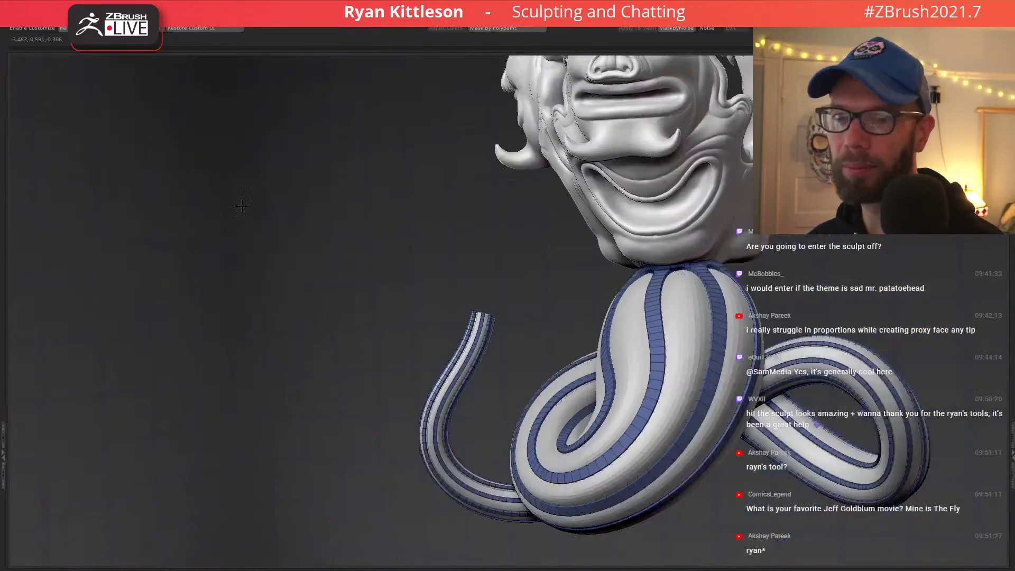
left_click(29, 170)
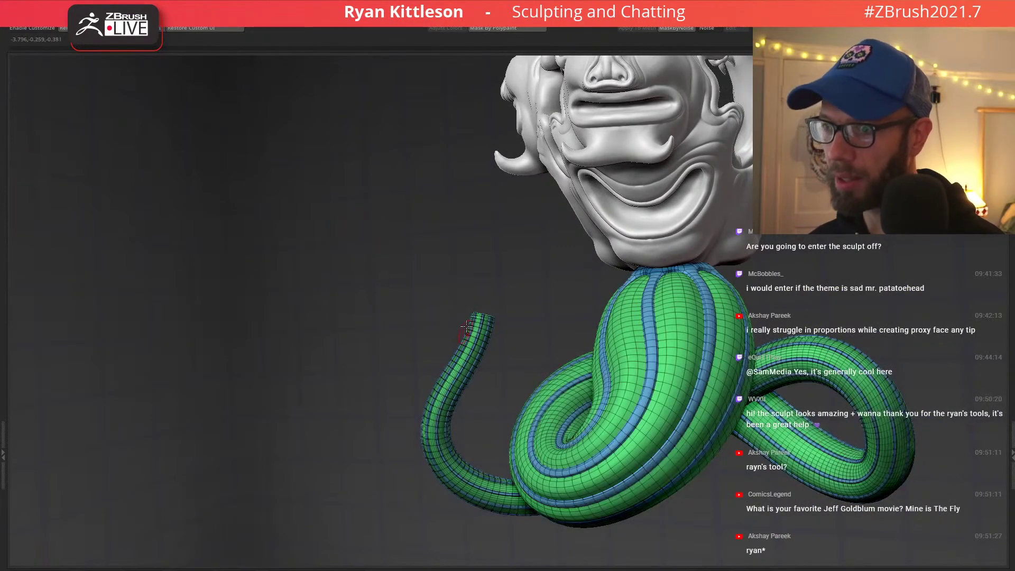
mouse_move(467, 327)
right_mouse_down("ctrl")
mouse_move(521, 275)
mouse_move(513, 268)
mouse_move(607, 242)
mouse_move(530, 205)
right_mouse_up("ctrl")
mouse_move(506, 175)
left_mouse_down("ctrl")
mouse_move(407, 232)
mouse_move(746, 323)
mouse_move(817, 330)
mouse_move(396, 245)
mouse_move(928, 387)
mouse_move(923, 370)
left_mouse_up("ctrl")
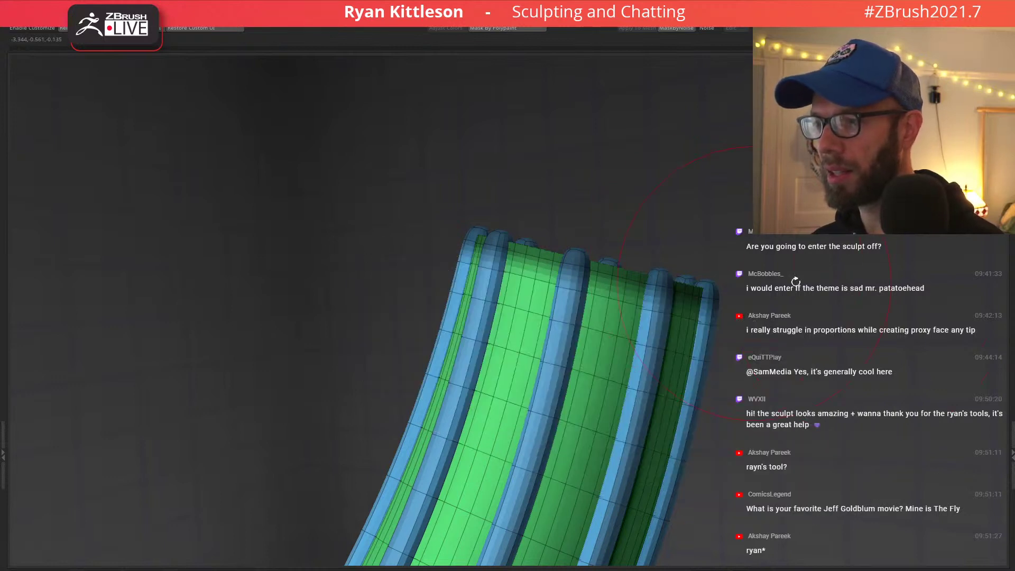
left_click(815, 263, "ctrl")
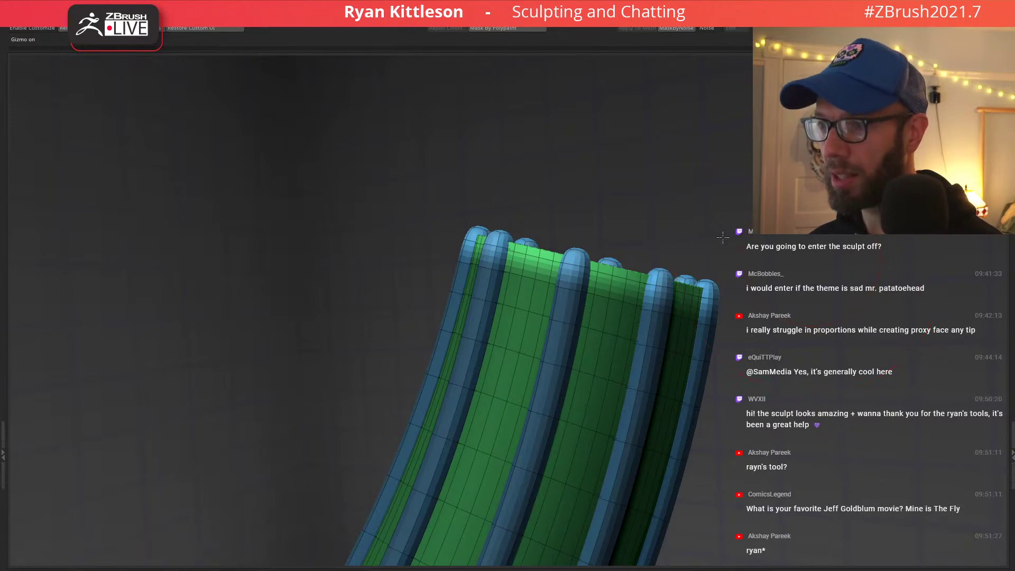
Select the body and position the transform gizmo on the open end of the tail.
left_click_drag(723, 237, 534, 240)
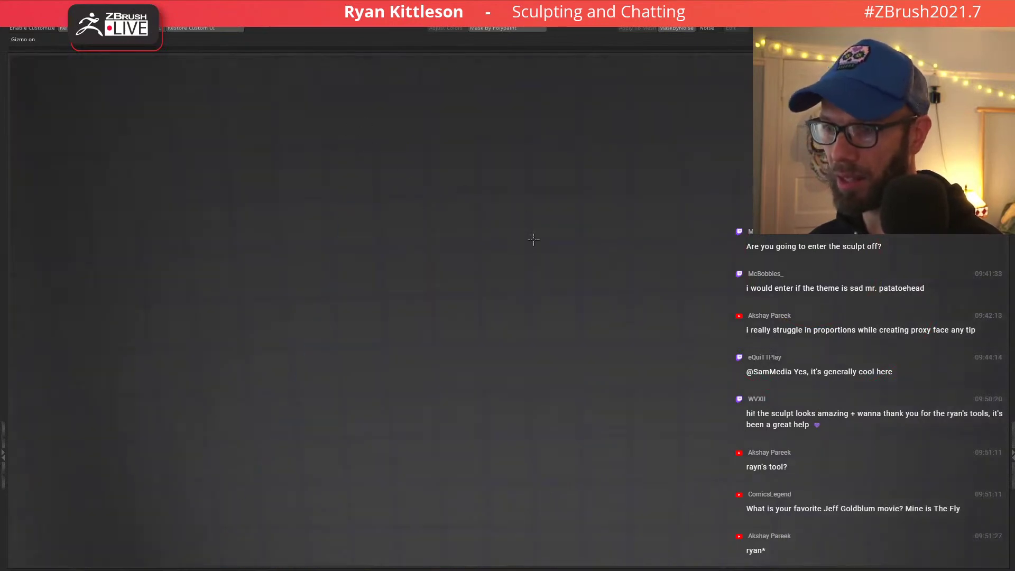
left_click(563, 270, "alt")
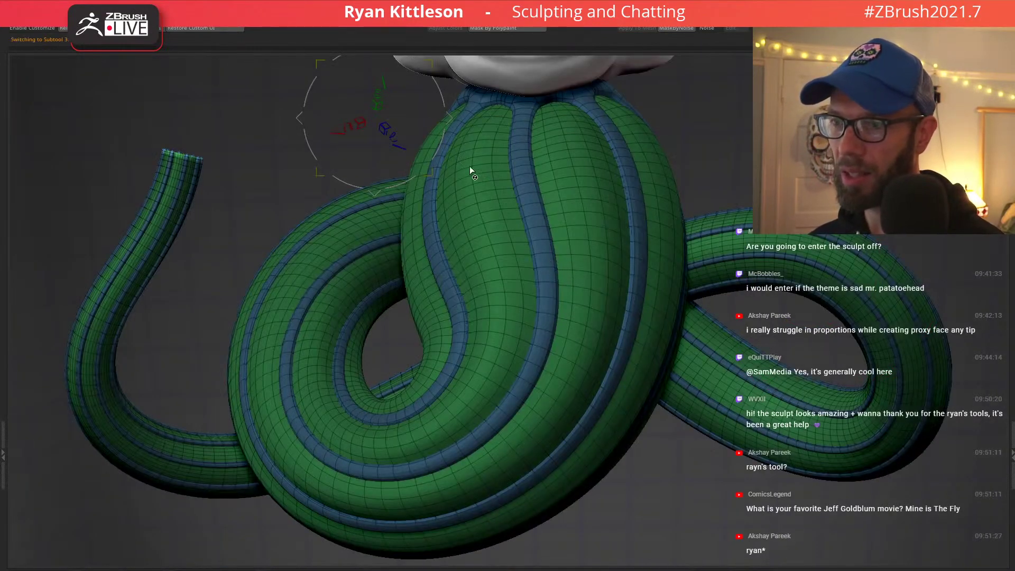
right_click_drag(507, 204, 512, 317, "alt")
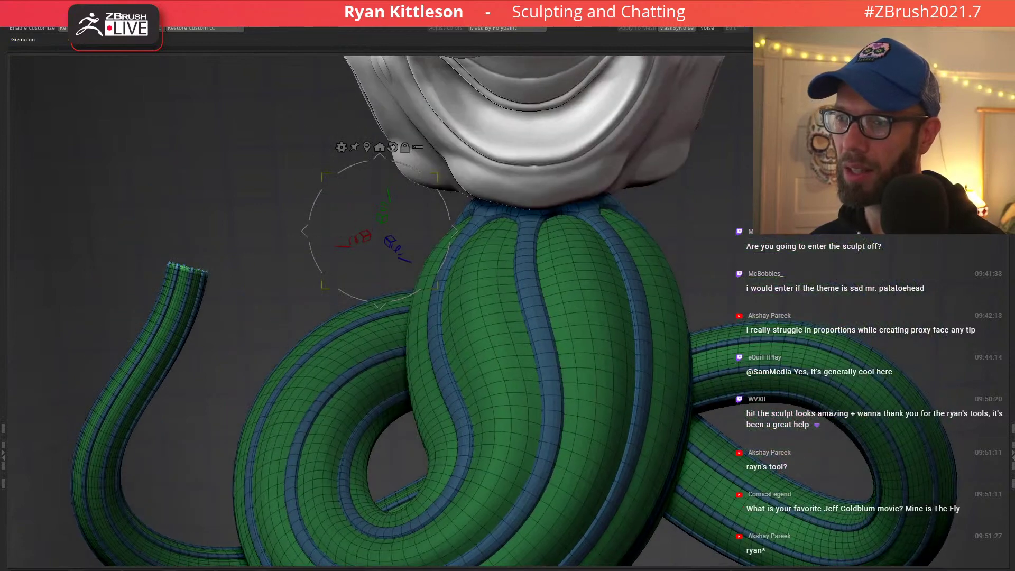
mouse_move(842, 179)
left_mouse_down("ctrl")
mouse_move(450, 114)
mouse_move(277, 280)
mouse_move(979, 497)
mouse_move(894, 243)
left_mouse_up("ctrl")
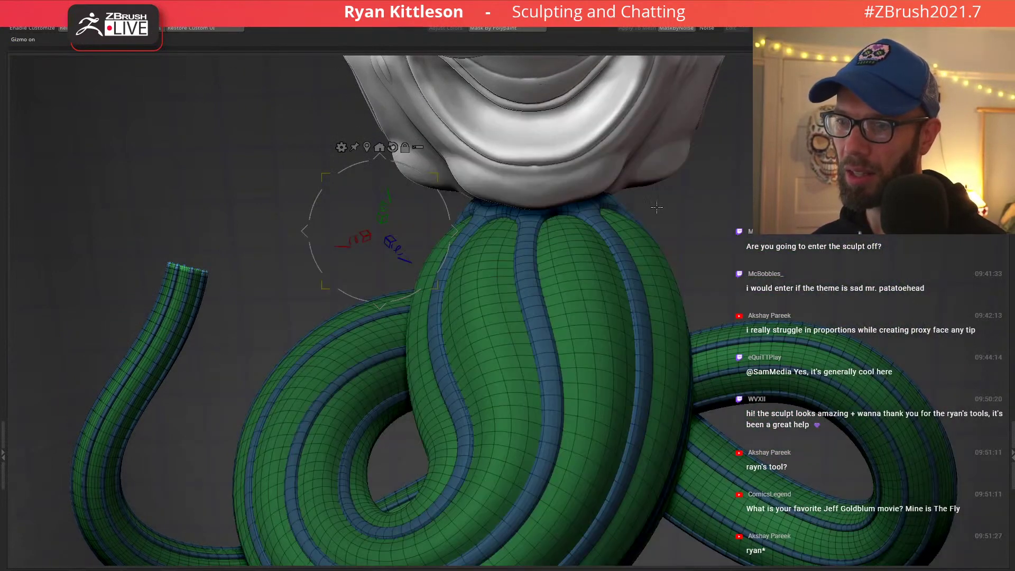
left_click(188, 270)
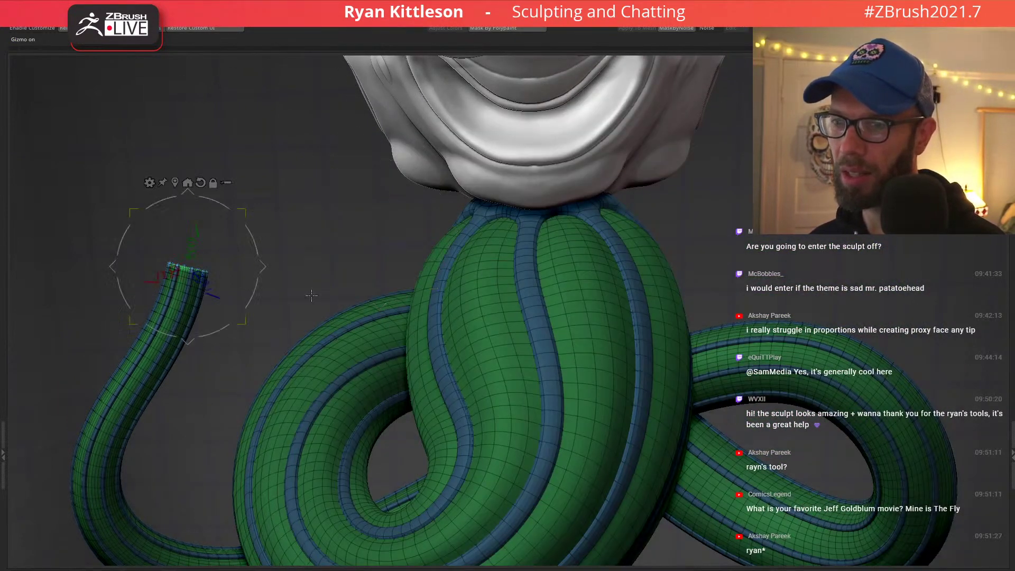
right_click_drag(369, 290, 360, 221, "ctrl")
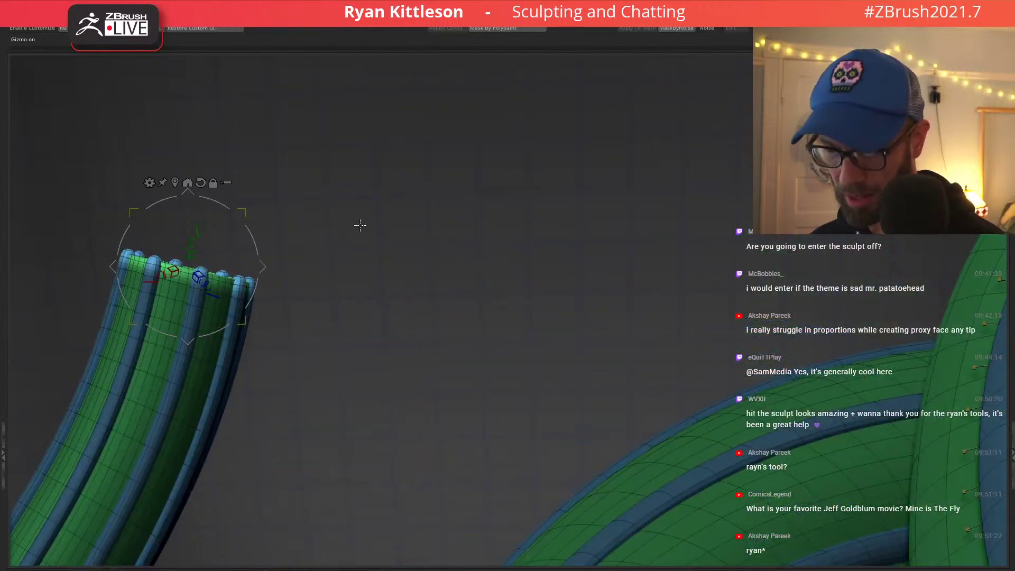
Soften the mask, scale the tail's end down into a narrower taper and clear the mask.
left_click(358, 224, "ctrl")
left_click(357, 224, "ctrl")
left_click(361, 223, "ctrl")
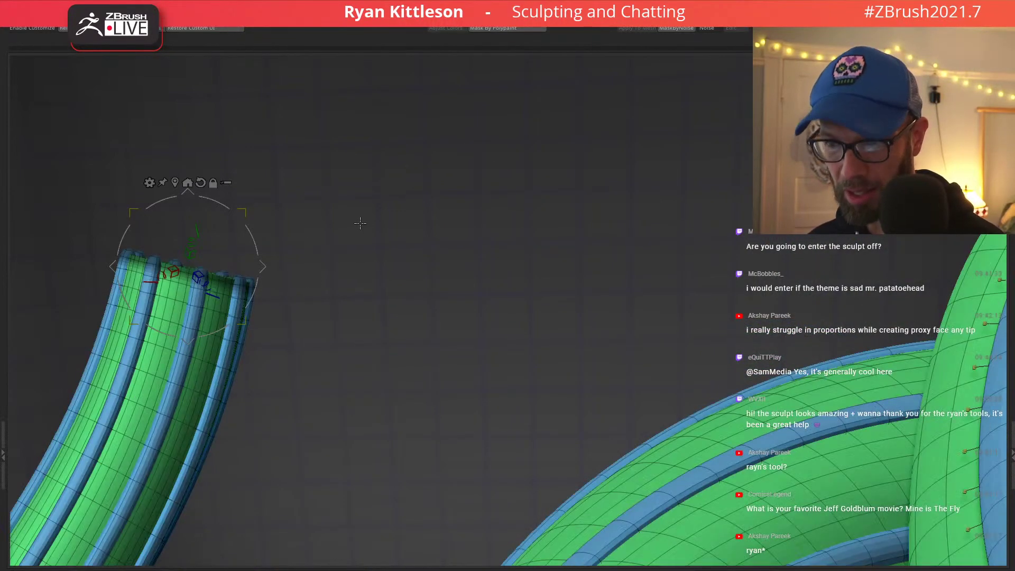
left_click(353, 241, "ctrl")
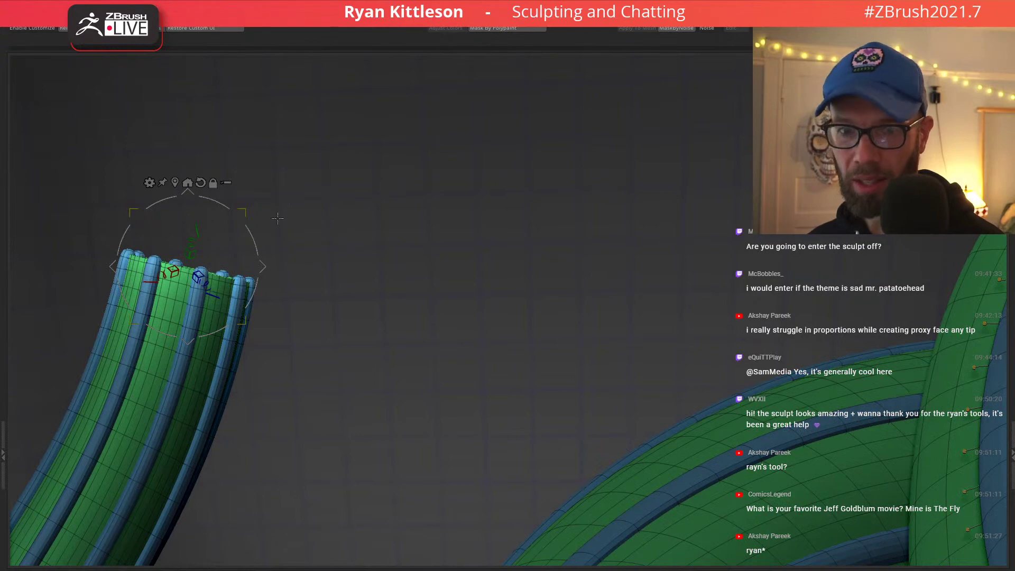
left_click_drag(244, 211, 192, 242)
left_click_drag(345, 202, 427, 211, "ctrl")
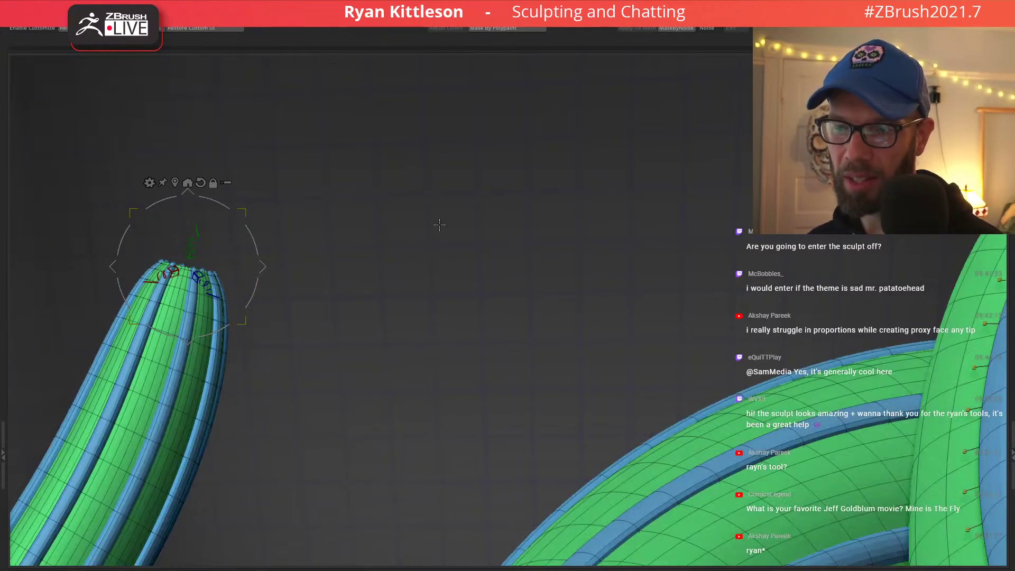
Hide the wireframe, mask the body below the tail's end and rotate the tip slightly to bend it upright.
key("shift+f")
key("q")
left_click_drag(471, 298, 375, 228, "alt")
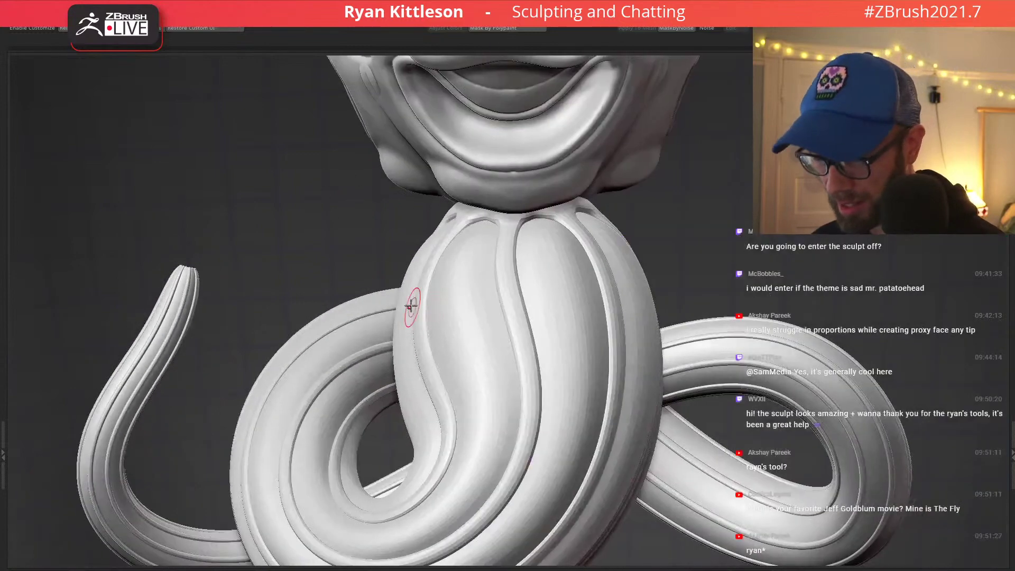
mouse_move(378, 304)
left_mouse_down()
mouse_move(397, 209)
mouse_move(396, 236)
mouse_move(407, 238)
mouse_move(388, 225)
left_mouse_up()
key("w")
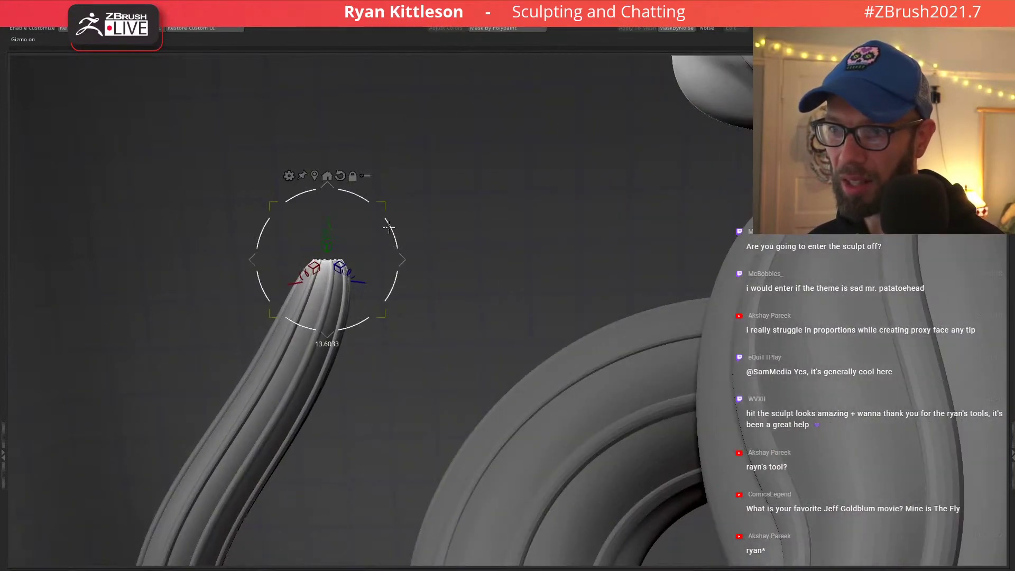
mouse_move(402, 260)
left_mouse_down()
mouse_move(401, 243)
mouse_move(421, 240)
left_mouse_up()
key("q")
right_click_drag(427, 264, 524, 275, "alt")
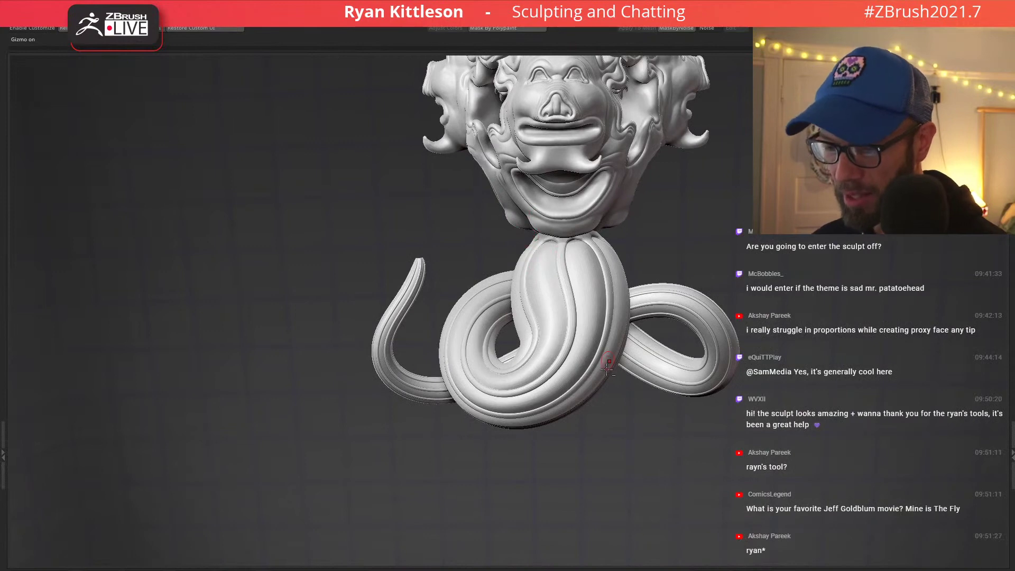
Switch to XnView, examine the flower-shaped tail end closely in PXL_20210921_211444265.jpg, and return to ZBrush.
key("alt+Tab")
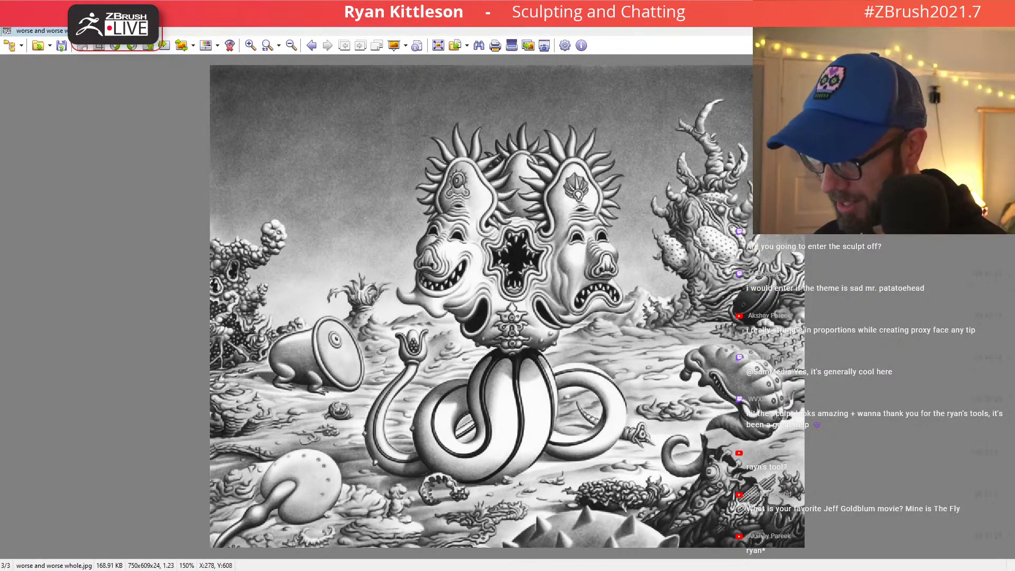
left_click_drag(704, 570, 467, 98)
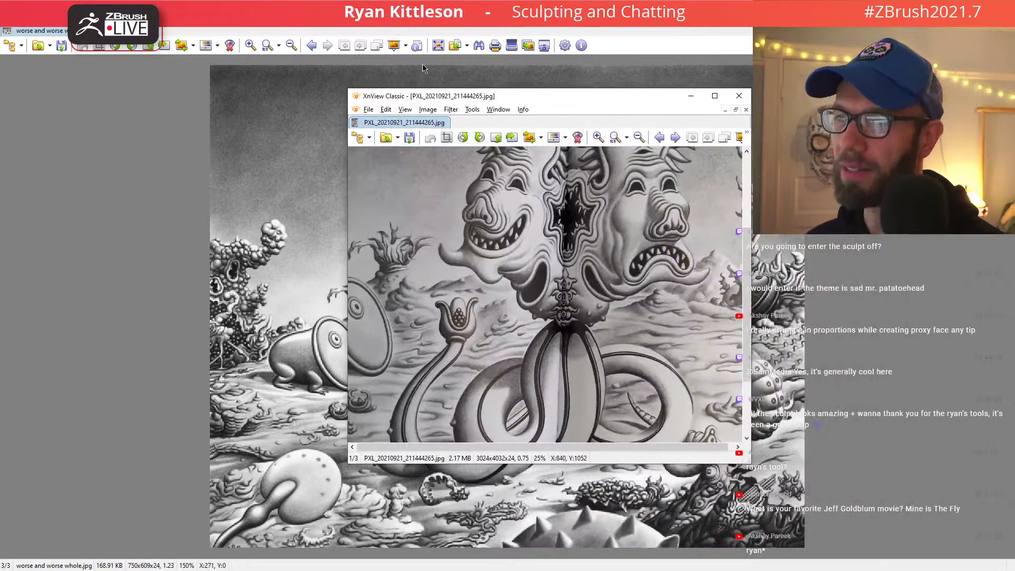
left_click(600, 142)
left_click(599, 142)
left_click(600, 142)
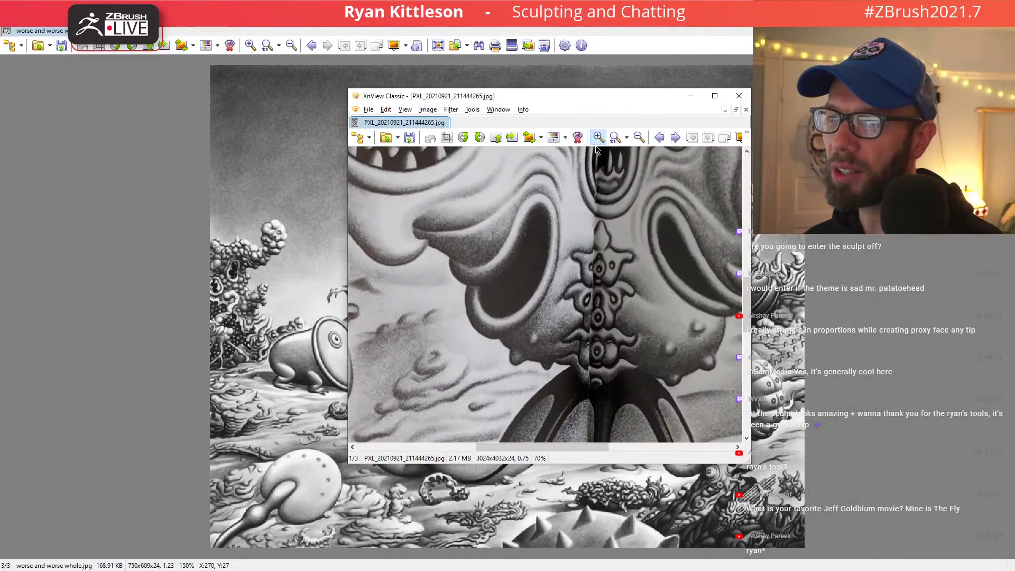
left_click_drag(430, 335, 607, 235)
left_click_drag(517, 256, 569, 281)
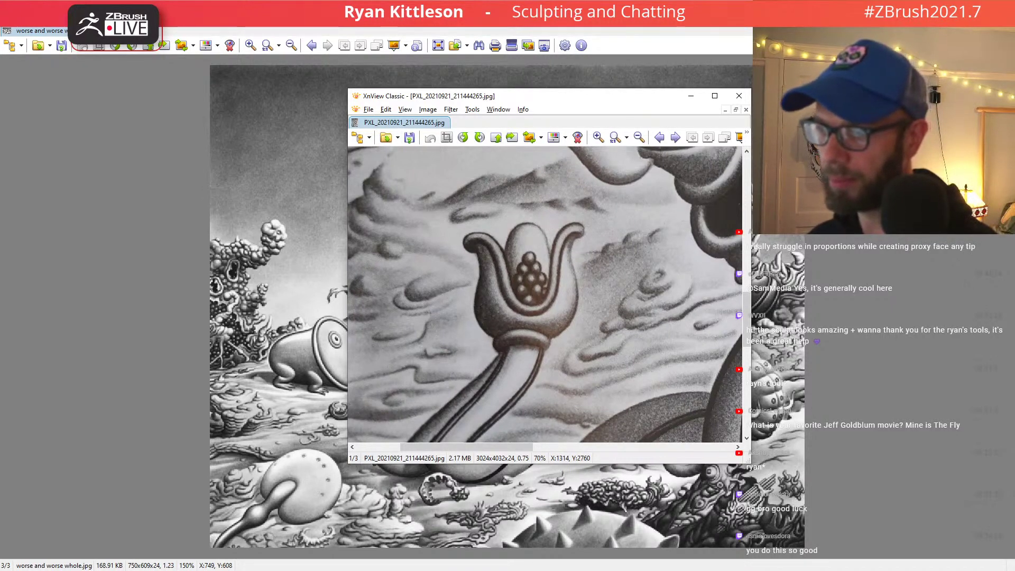
key("alt+Tab")
key("alt+Tab")
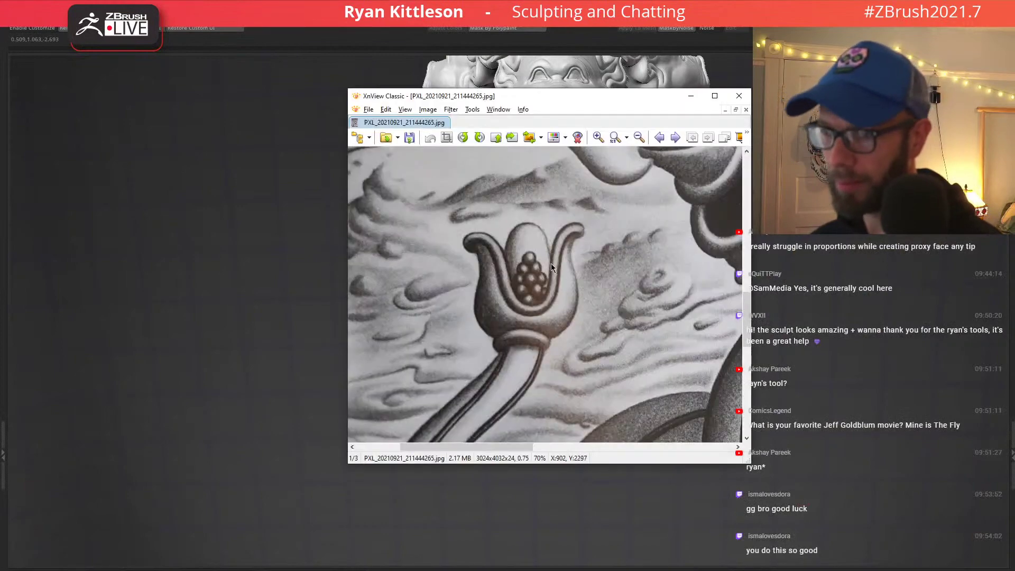
left_click_drag(562, 98, 587, 155)
key("alt+Tab")
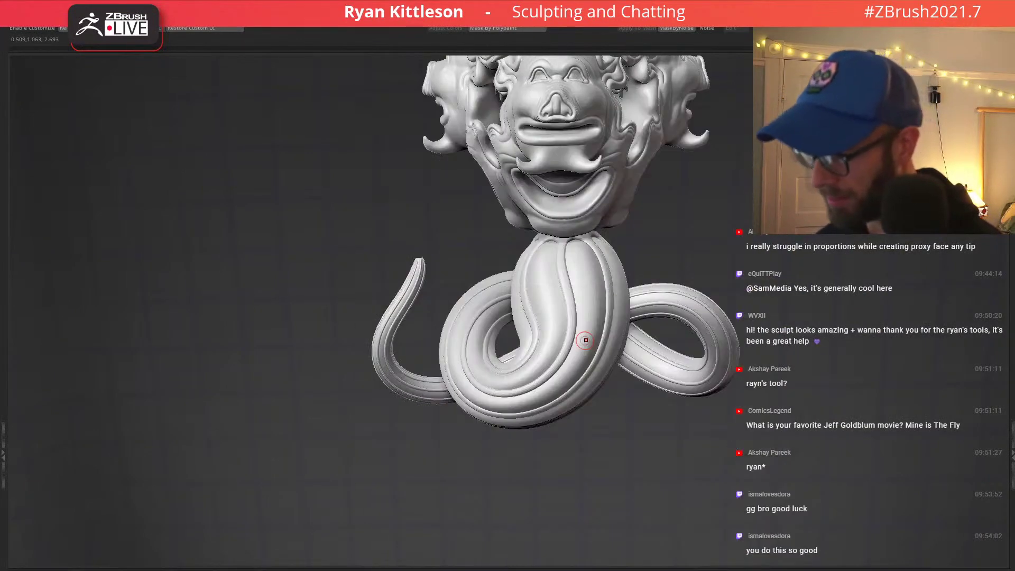
Append a sphere as a new subtool and activate the transform gizmo on it.
mouse_move(466, 245)
right_mouse_down()
mouse_move(475, 231)
mouse_move(466, 235)
right_mouse_up()
mouse_move(586, 241)
right_mouse_down("ctrl")
mouse_move(656, 146)
mouse_move(588, 234)
right_mouse_up("ctrl")
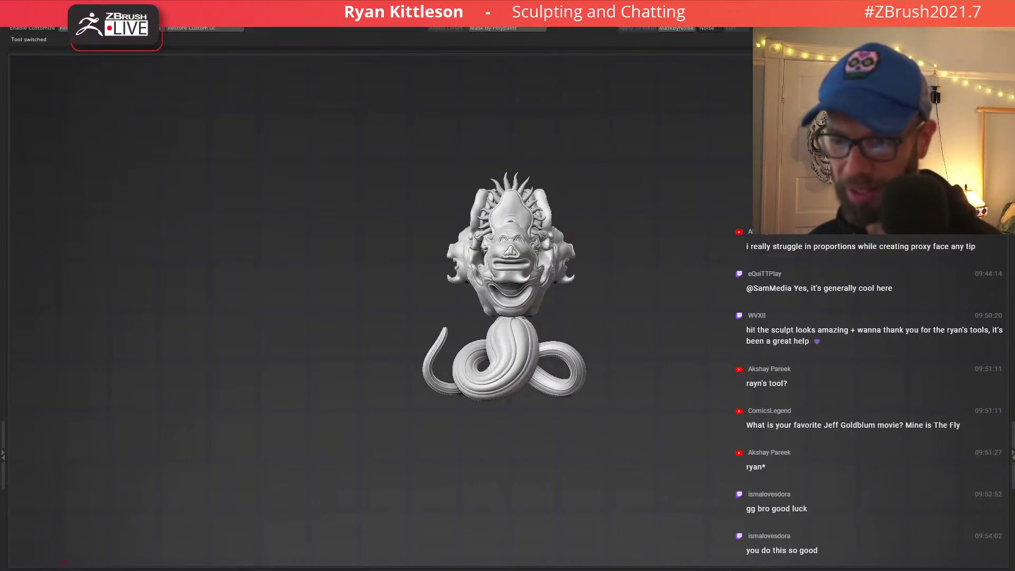
key("w")
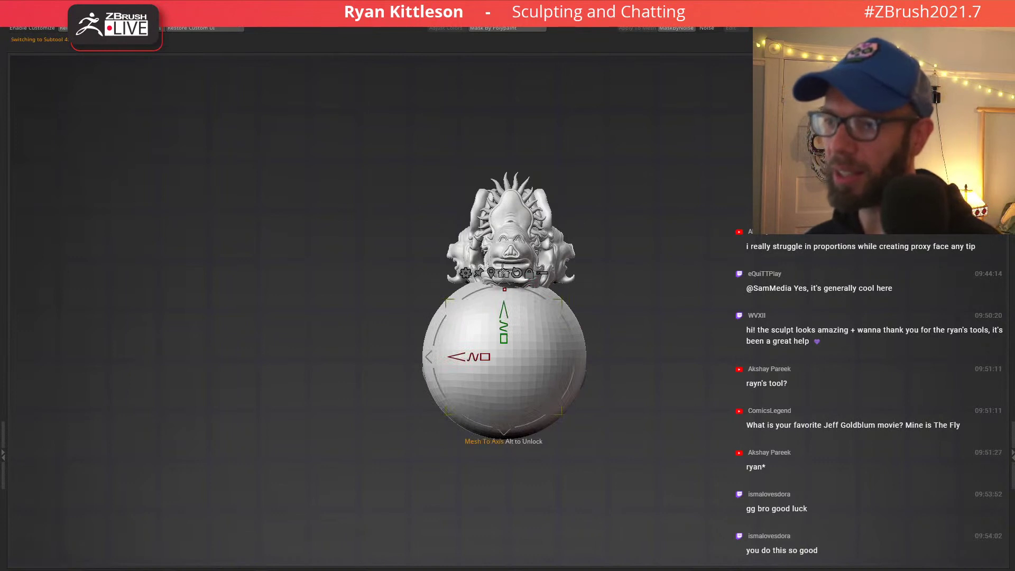
Isolate the new sphere from the other subtools and switch from the gizmo back to sculpting mode.
left_click(503, 270)
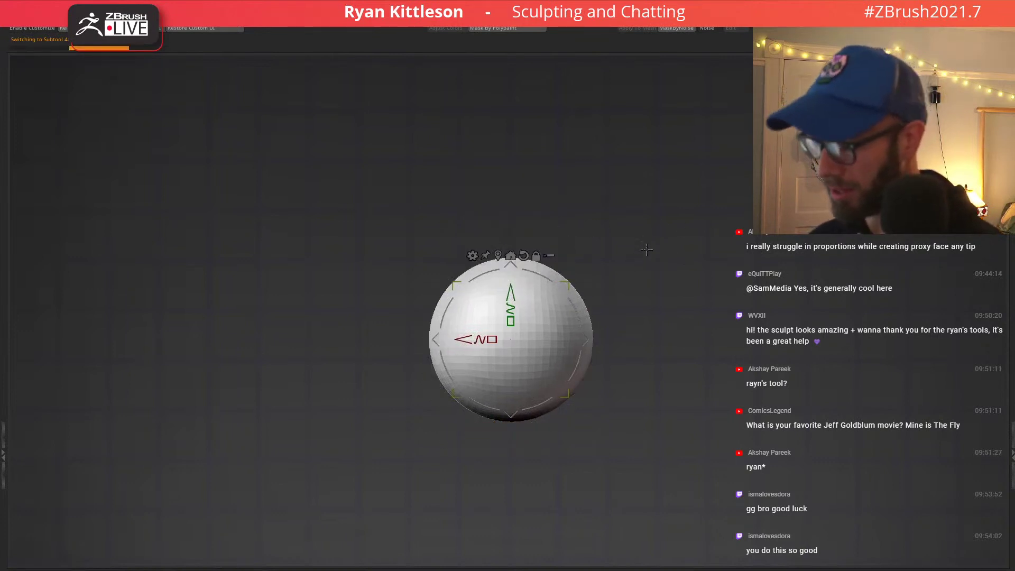
left_click_drag(647, 249, 680, 227, "alt")
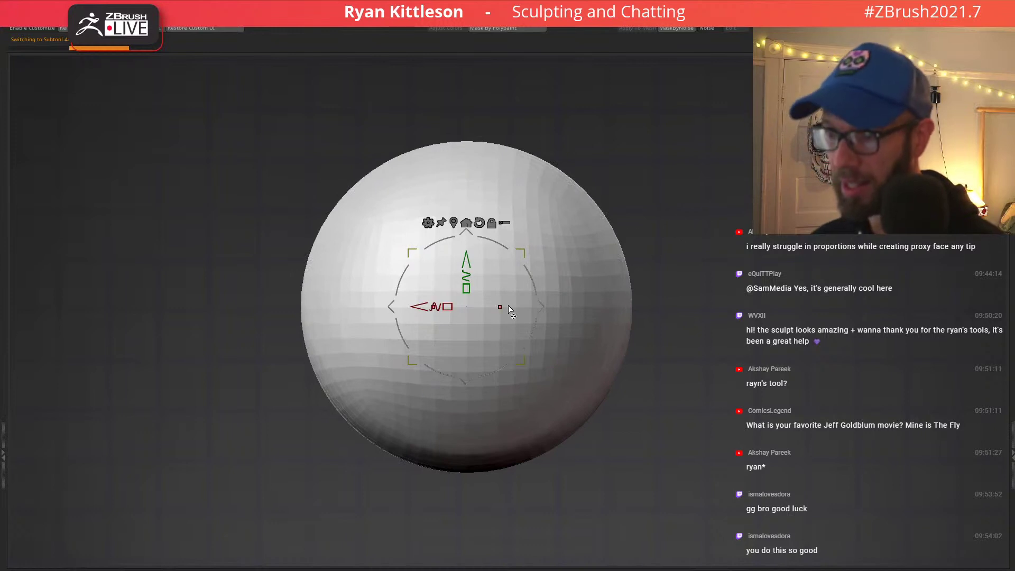
key("q")
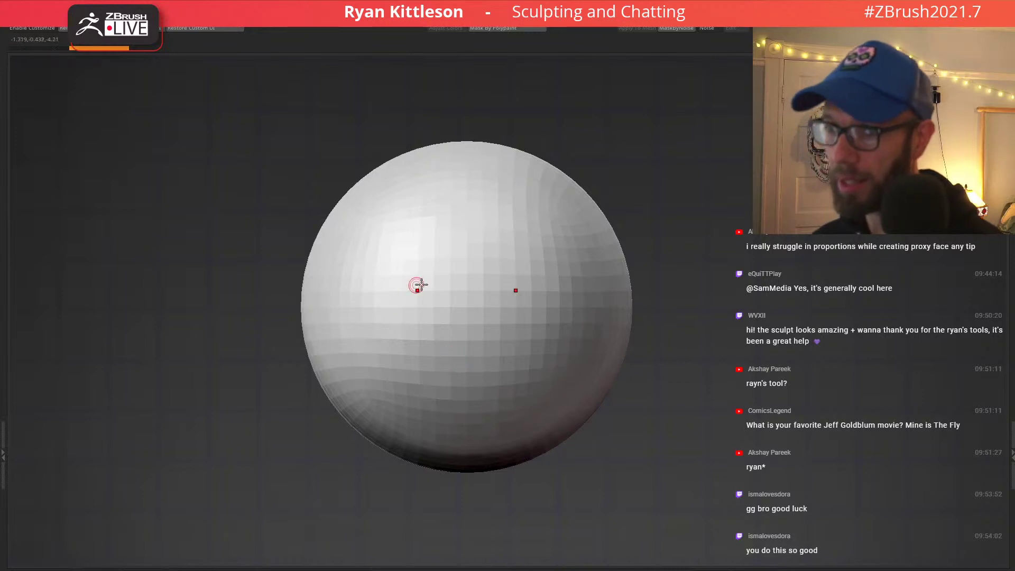
right_click_drag(417, 284, 422, 266, "ctrl")
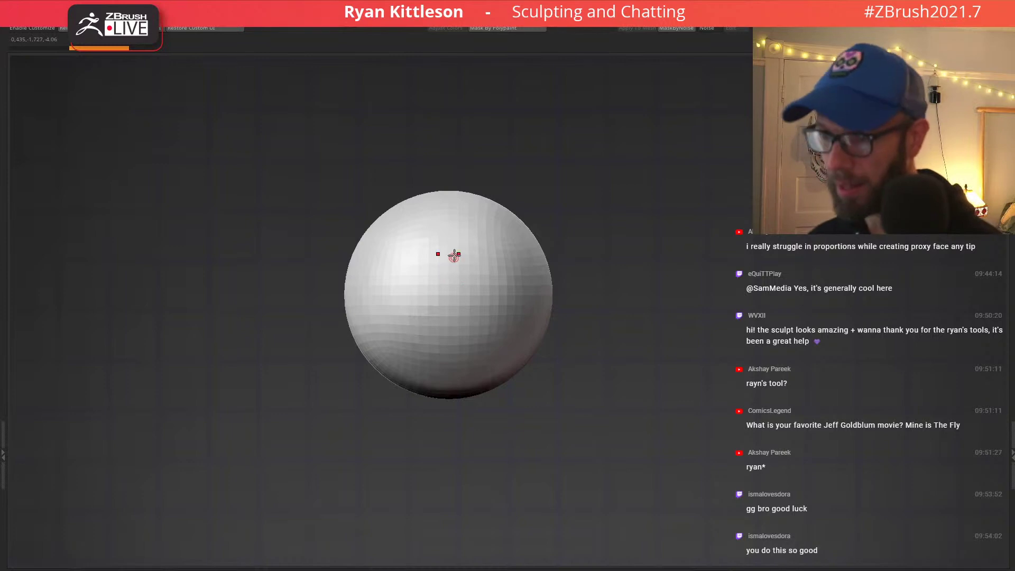
left_click_drag(443, 243, 804, 194)
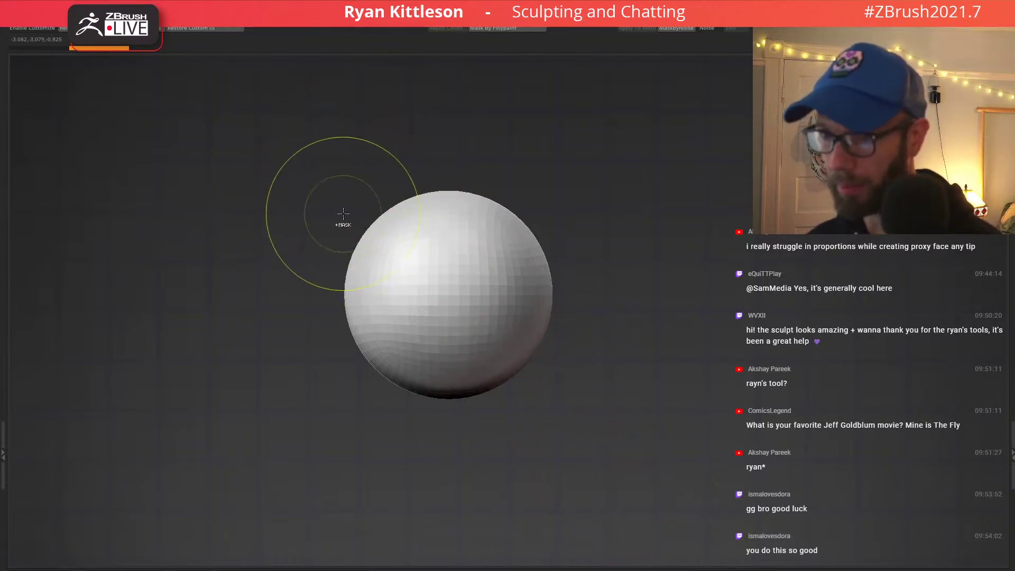
Mask a U-shaped area over the sphere's upper middle, make it a separate polygroup and cut it away to leave an open cup.
mouse_move(355, 218)
left_mouse_down("ctrl")
mouse_move(394, 234)
mouse_move(408, 304)
mouse_move(482, 289)
mouse_move(622, 176)
left_mouse_up("ctrl")
mouse_move(550, 162)
left_mouse_down("ctrl")
mouse_move(432, 219)
mouse_move(480, 148)
left_mouse_up("ctrl")
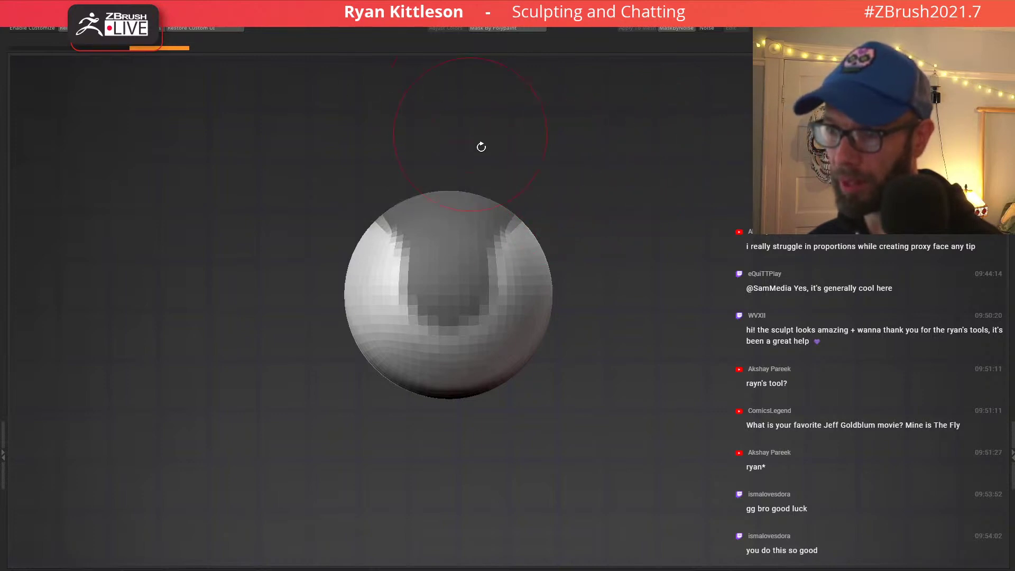
key("ctrl+w")
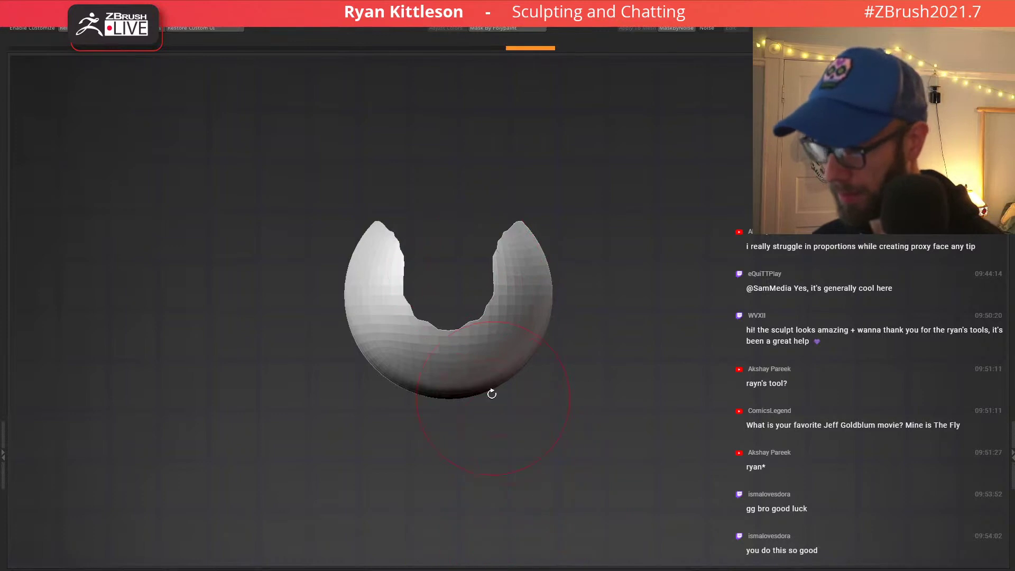
key("ctrl+e")
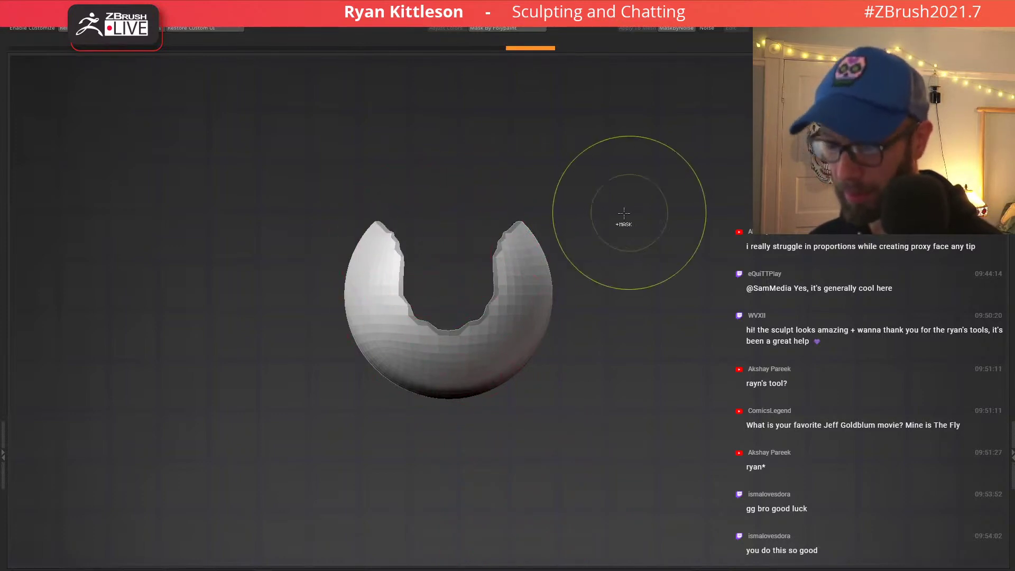
key("ctrl+z")
key("ctrl+z")
key("ctrl+z")
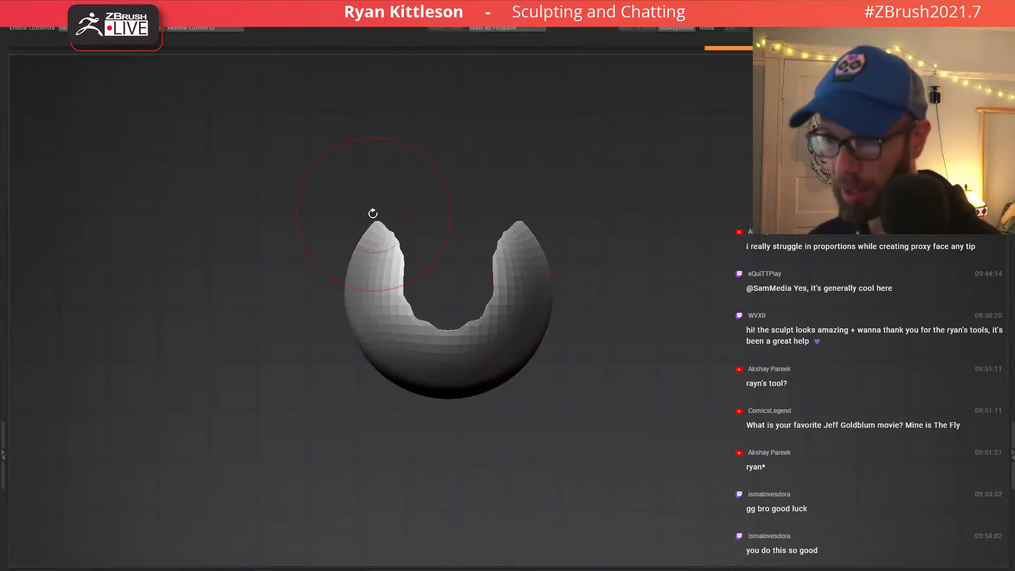
Resize the brush and start reshaping the cup's two side petals, working from above.
key("space")
mouse_move(373, 214)
left_mouse_down()
mouse_move(383, 216)
mouse_move(334, 175)
mouse_move(390, 245)
left_mouse_up()
key("ctrl+z")
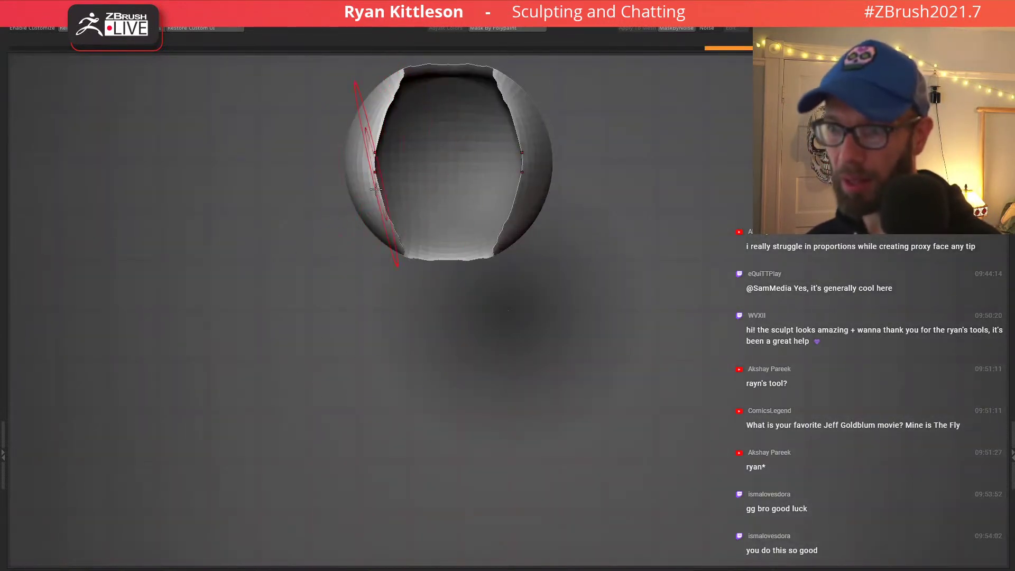
right_click_drag(375, 169, 370, 107, "shift")
mouse_move(382, 191)
left_mouse_down()
mouse_move(359, 155)
mouse_move(336, 150)
left_mouse_up()
Switch to XnView, examine the flower-shaped tail end in worse and worse whole.jpg at 300%, and return to ZBrush.
key("alt+Tab")
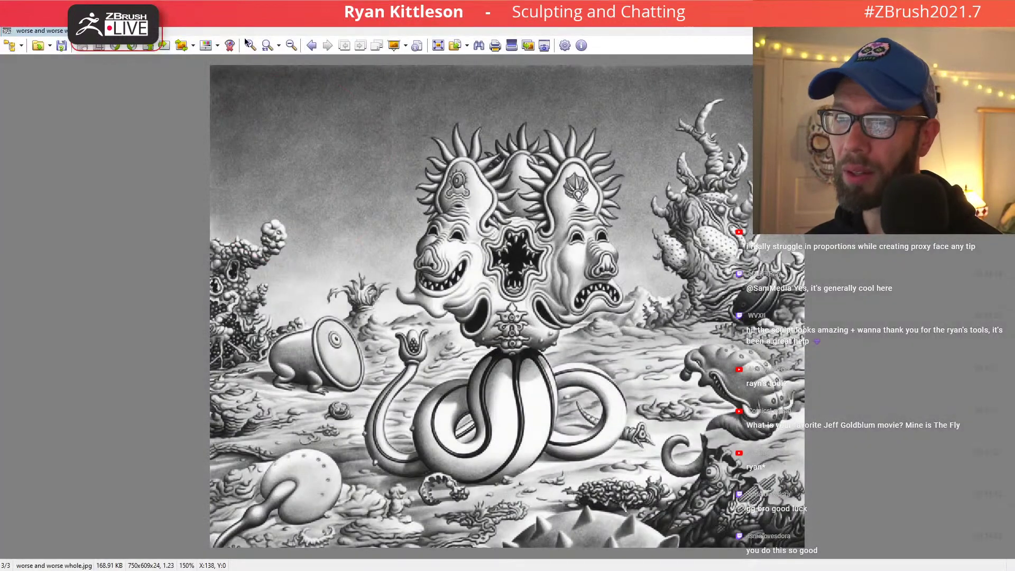
left_click(246, 43)
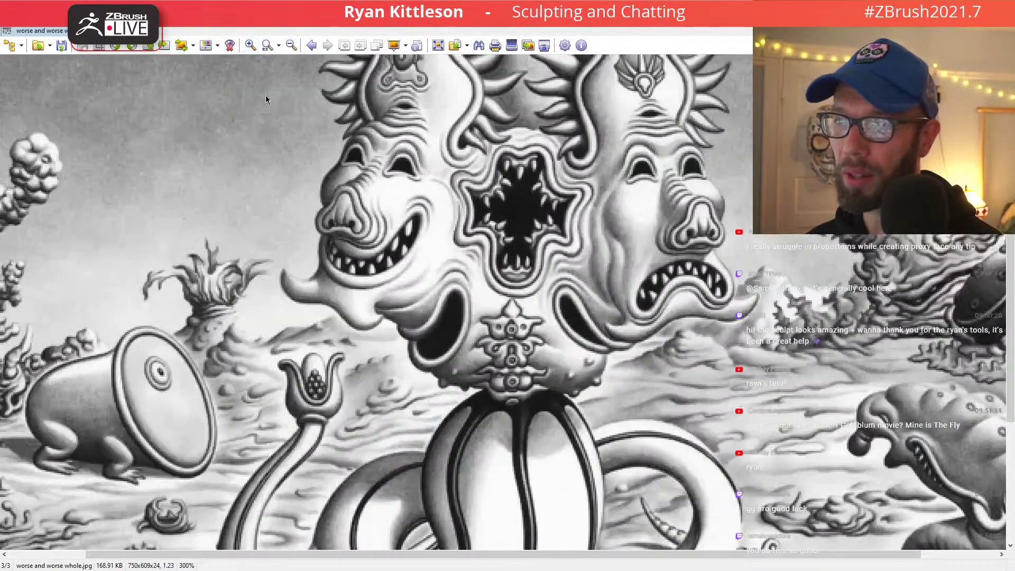
left_click_drag(394, 373, 497, 246)
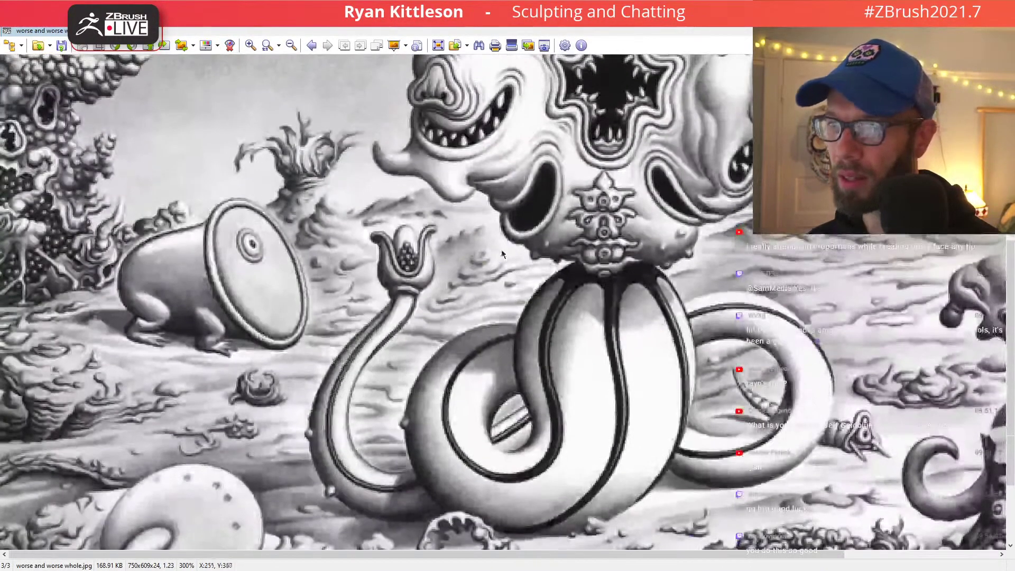
key("alt+Tab")
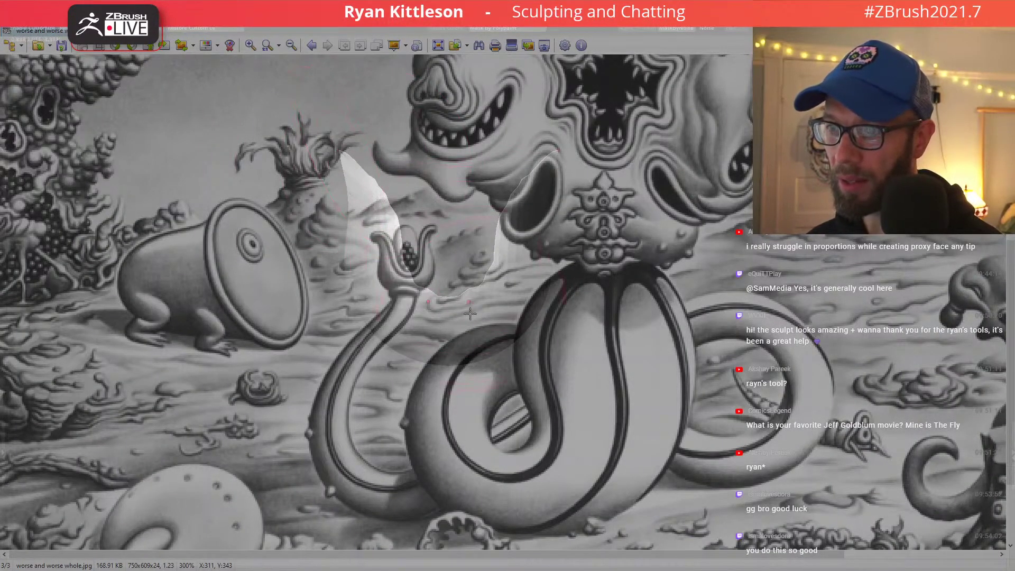
With the reference showing through the canvas, resize the brush and pull the cup's petal tips upward to match the drawn tail end.
left_click(308, 374, "ctrl")
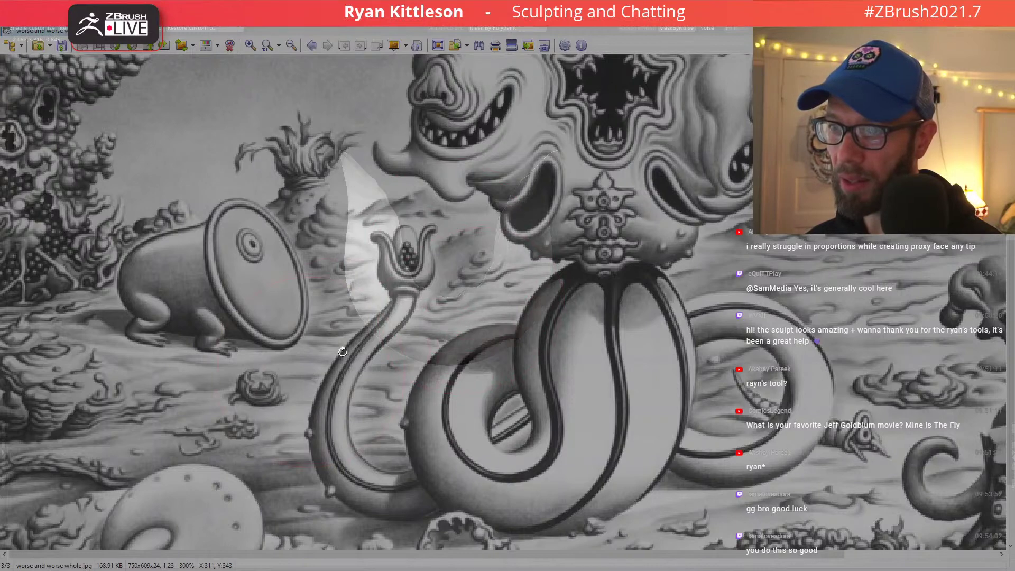
key("space")
mouse_move(382, 329)
left_mouse_down()
mouse_move(392, 324)
mouse_move(347, 328)
mouse_move(382, 348)
mouse_move(449, 346)
left_mouse_up()
key("space")
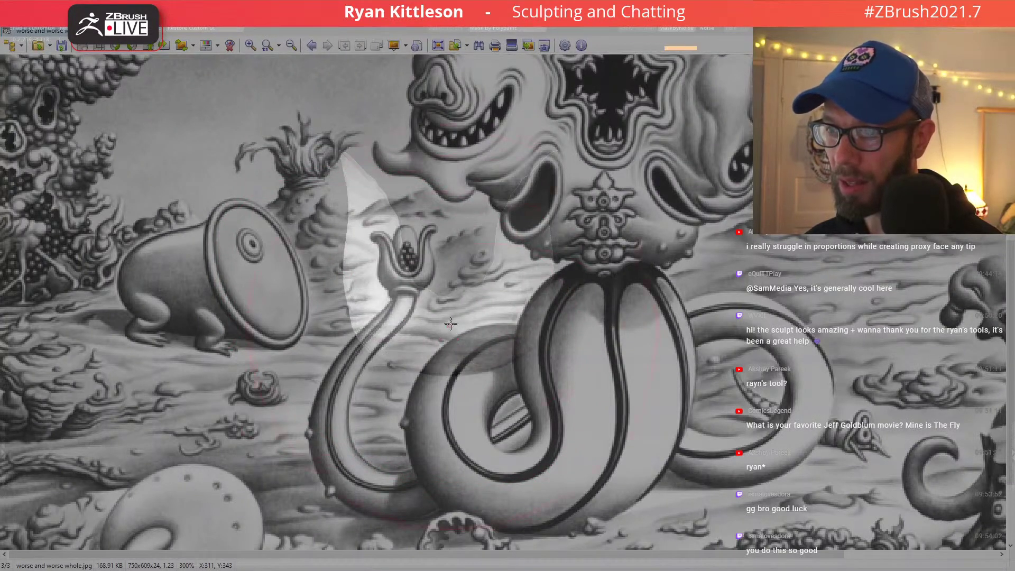
key("shift+s")
mouse_move(433, 322)
right_mouse_down()
mouse_move(476, 302)
mouse_move(392, 301)
mouse_move(376, 356)
mouse_move(466, 309)
right_mouse_up()
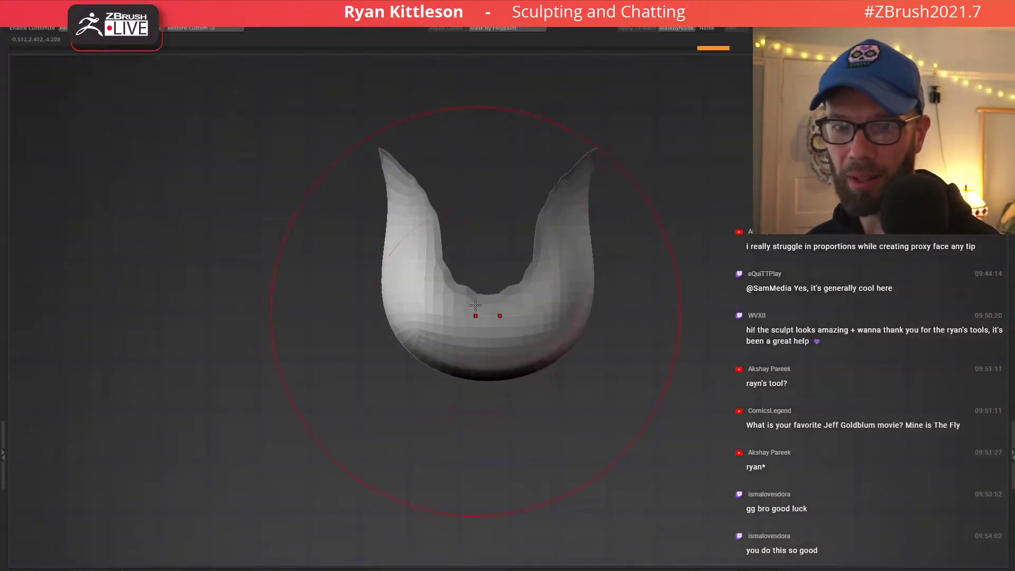
Compare the cup with the tail end in the XnView reference, then resize the brush and pull the upper petals outward.
key("alt+Tab")
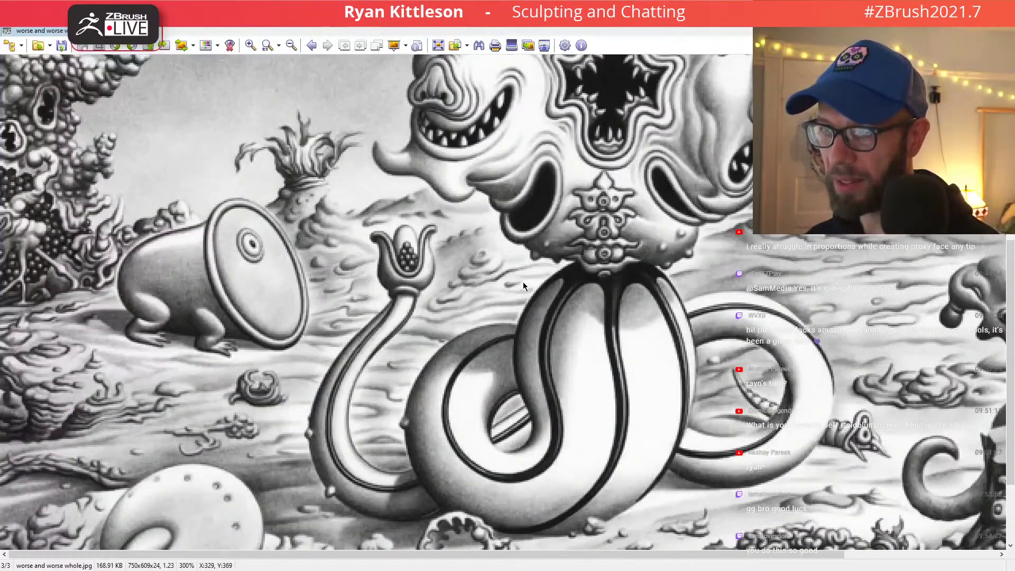
key("alt+Tab")
key("alt+Tab")
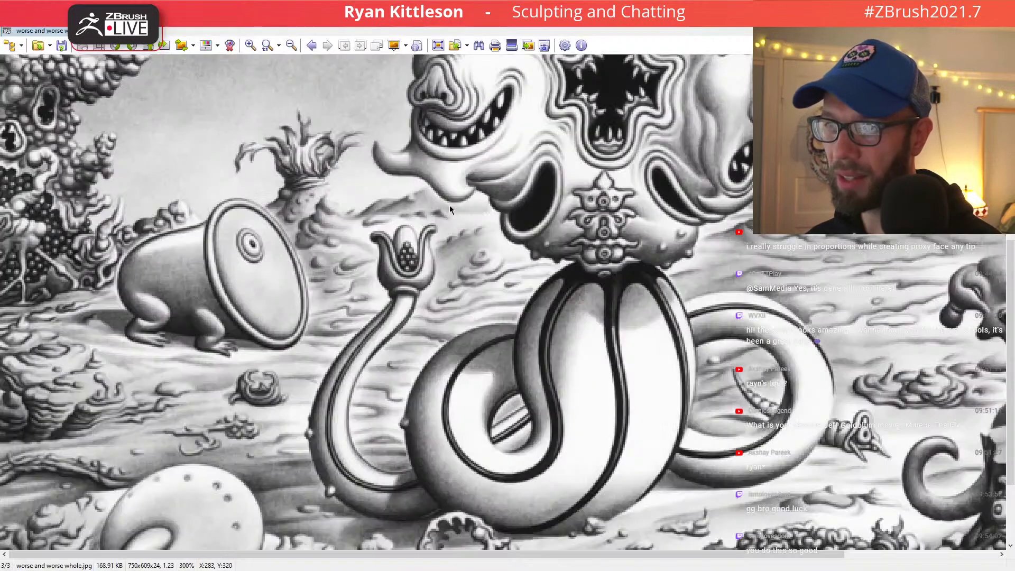
key("alt+Tab")
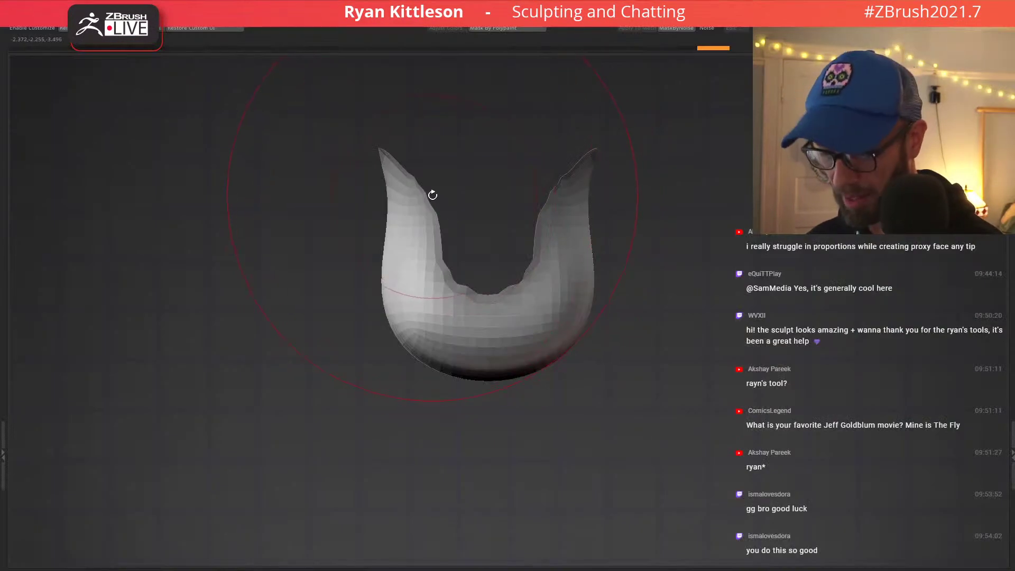
key("space")
left_click_drag(437, 197, 395, 195)
Smooth the cup's inner petal edge, checking its curve against the reference drawing before and after.
key("alt+Tab")
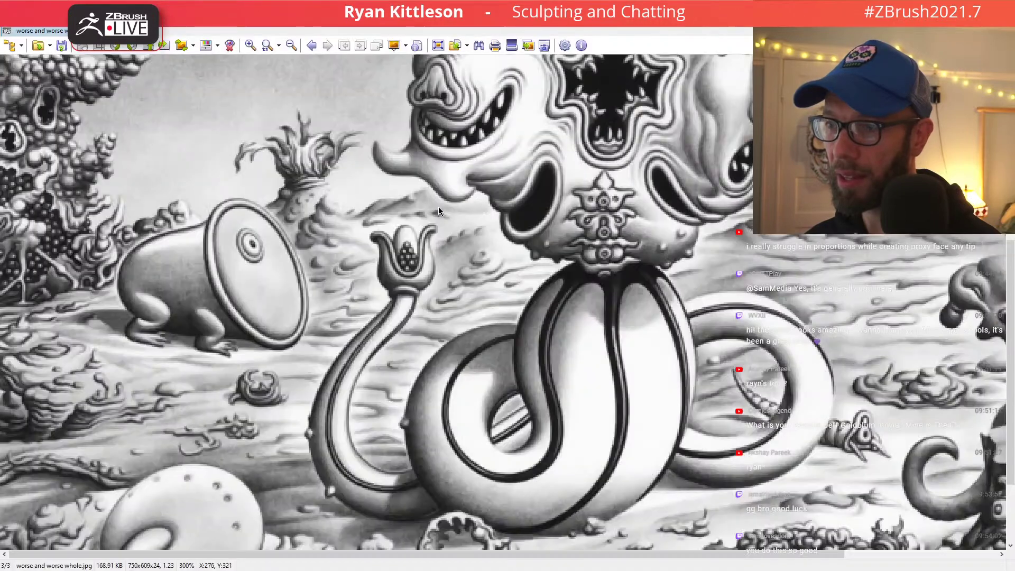
key("alt+Tab")
left_click_drag(441, 247, 445, 274, "shift")
key("alt+Tab")
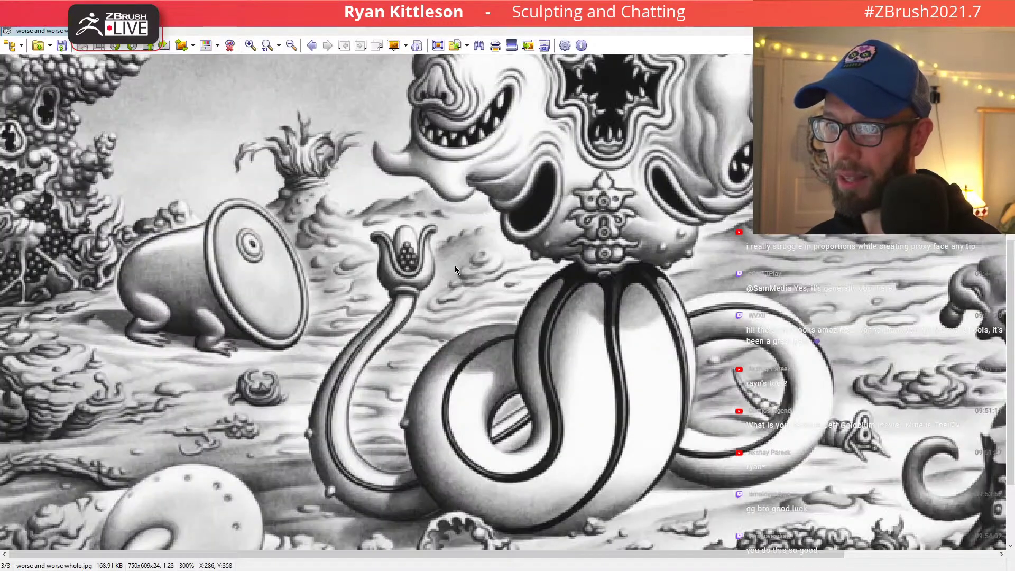
Return to ZBrush and push the cup's rim and sides into a rounder petal shape from the front and above.
key("alt+Tab")
left_click_drag(550, 278, 528, 256)
left_click_drag(445, 280, 422, 266)
mouse_move(445, 214)
left_mouse_down()
mouse_move(410, 188)
mouse_move(409, 175)
left_mouse_up()
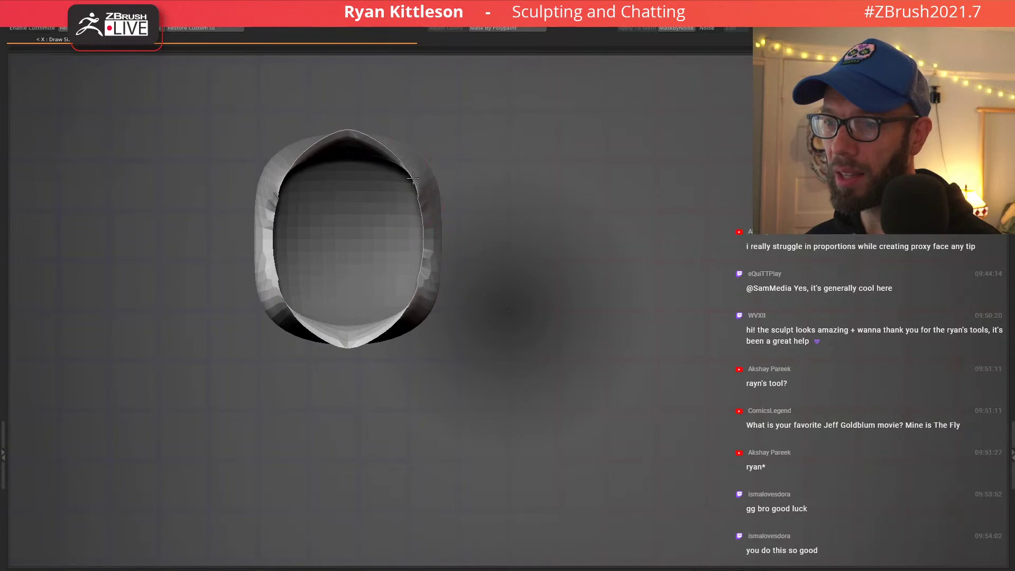
left_click_drag(420, 297, 409, 291)
mouse_move(461, 239)
left_mouse_down()
mouse_move(419, 169)
mouse_move(449, 203)
mouse_move(462, 185)
mouse_move(479, 318)
left_mouse_up()
left_click_drag(521, 415, 568, 383)
Remesh the cup with its wireframe shown and activate the transform gizmo on it.
key("shift+f")
key("shift+f")
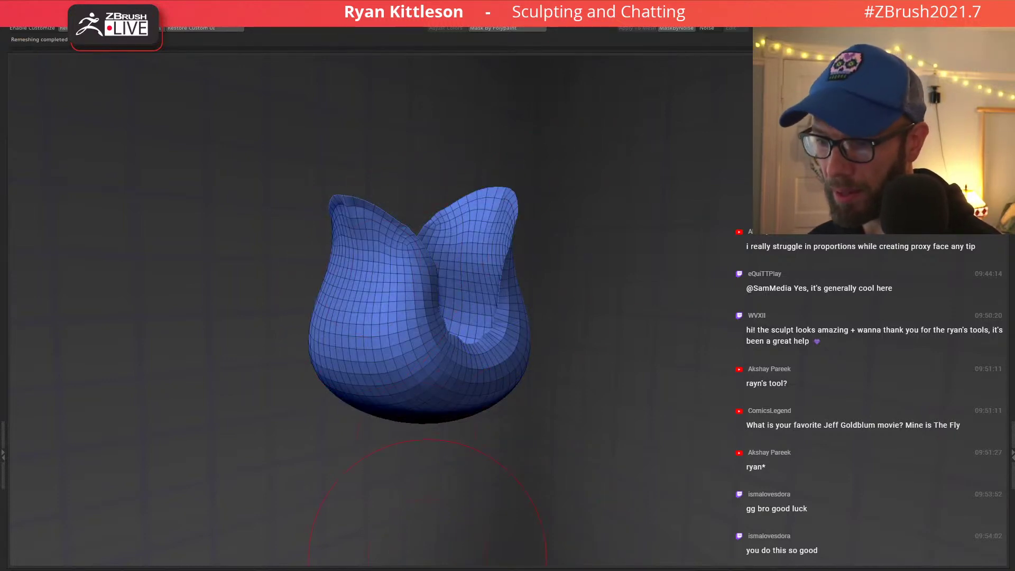
left_click(424, 567)
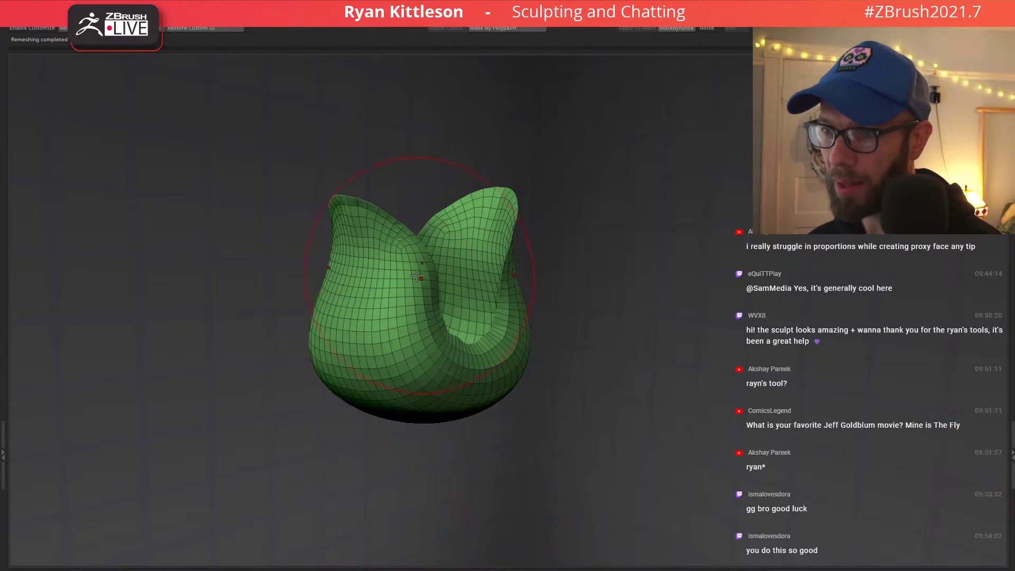
right_click_drag(417, 275, 409, 280)
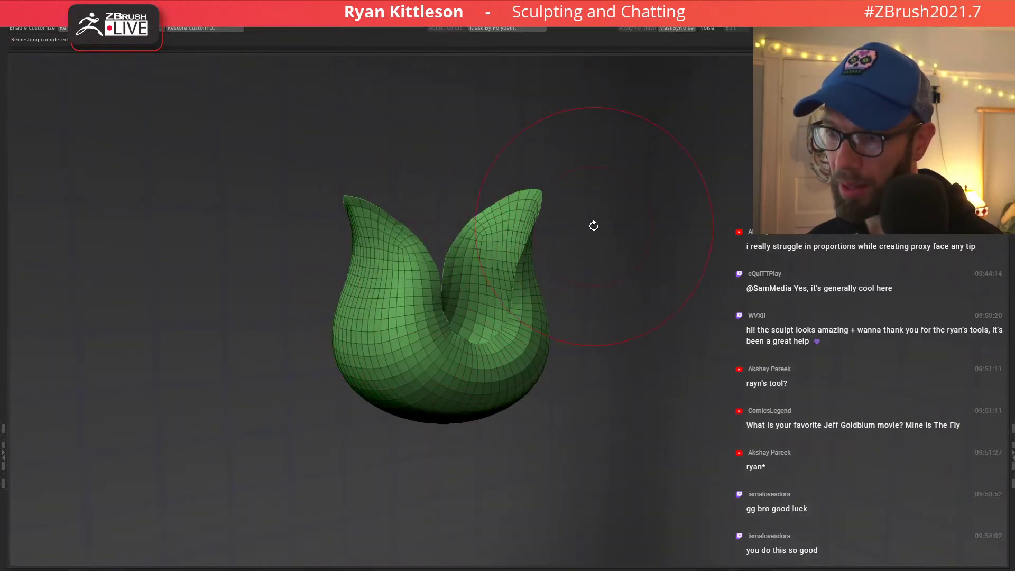
key("w")
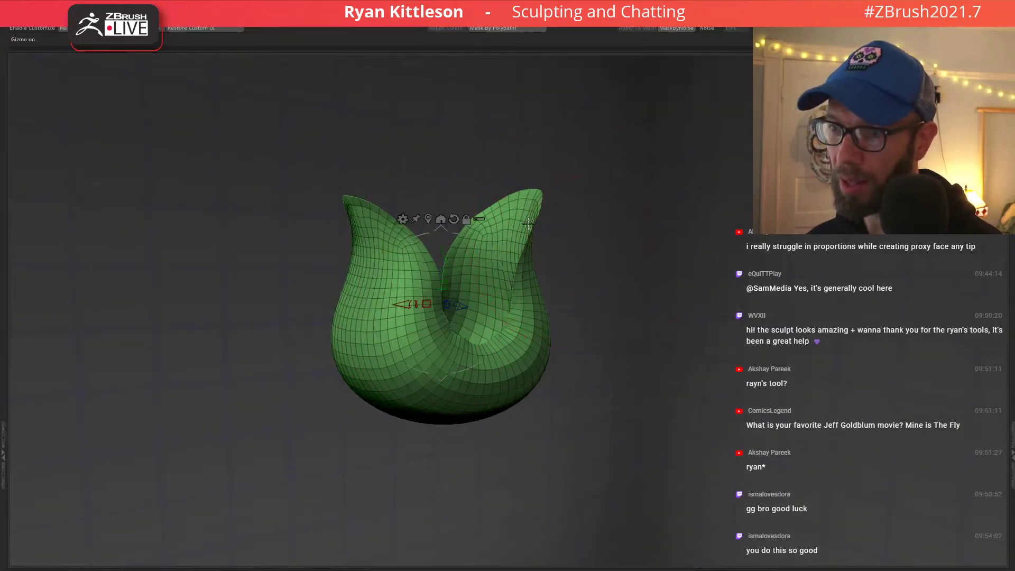
left_click(403, 219)
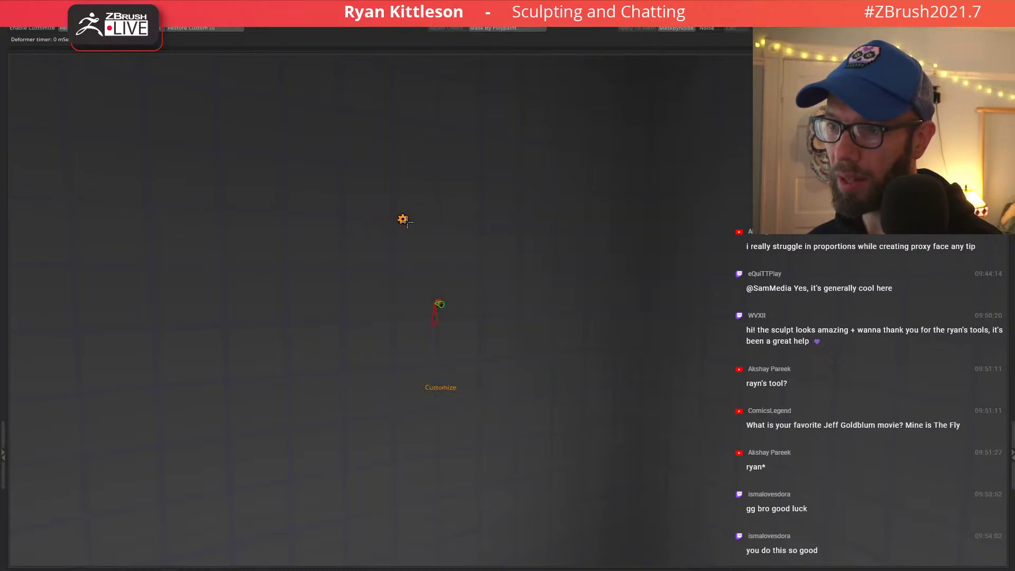
left_click(407, 223)
key("ctrl+z")
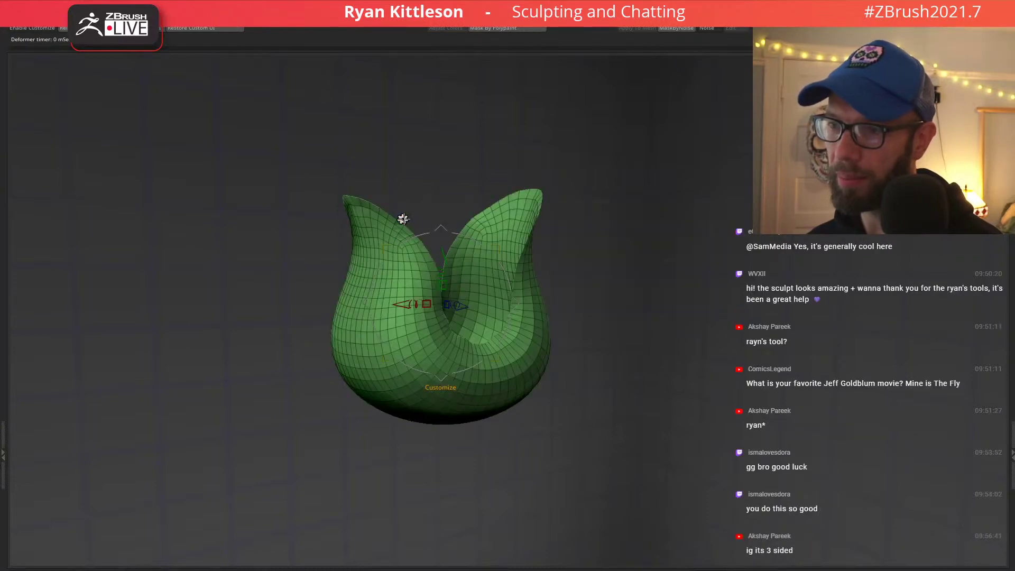
Apply the Smooth All deformer to the cup at a value of 3 and return to Gizmo 3D.
left_click(403, 218)
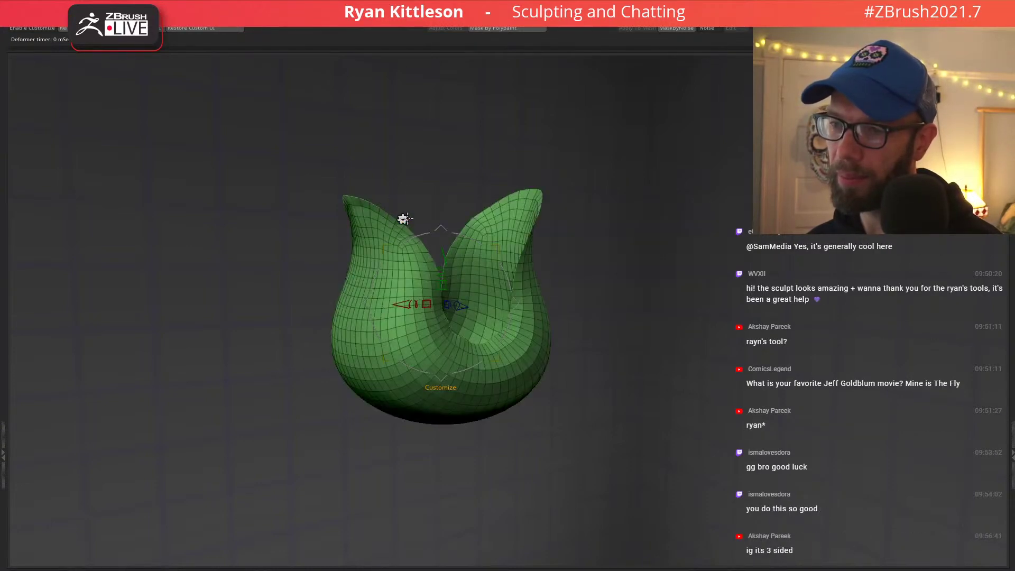
left_click(404, 219)
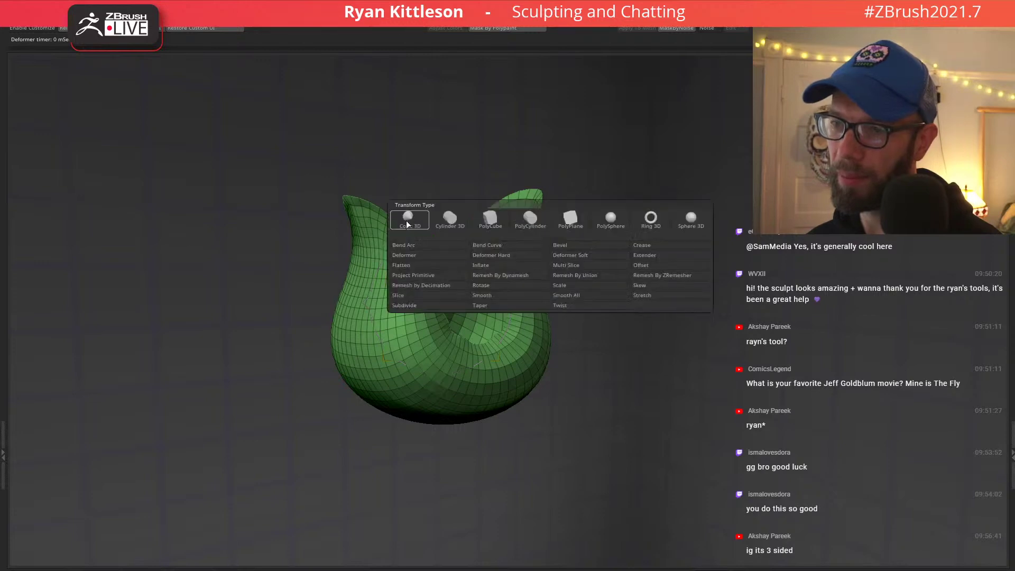
left_click(566, 293)
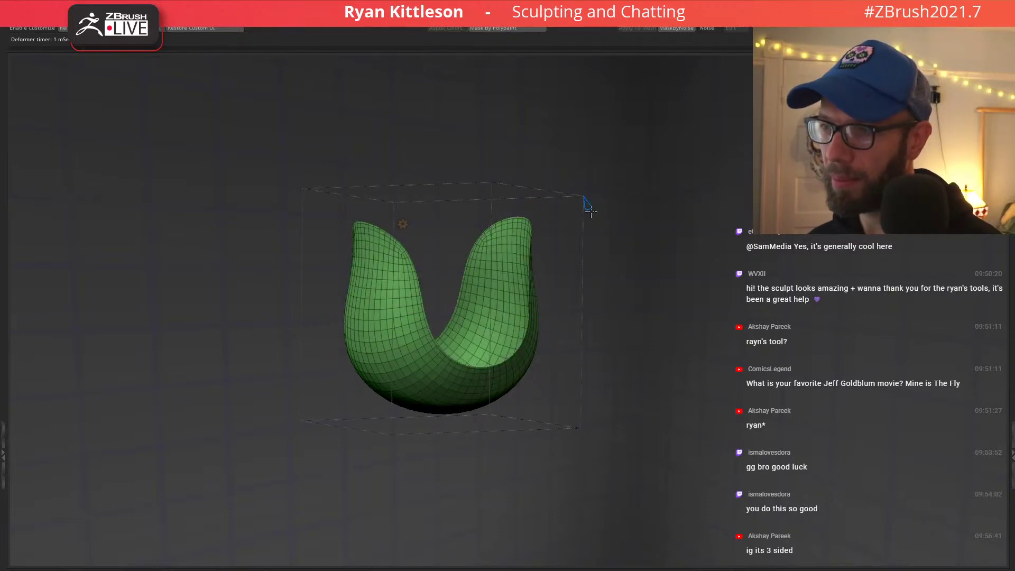
mouse_move(586, 204)
left_mouse_down()
mouse_move(601, 232)
mouse_move(566, 175)
mouse_move(585, 203)
left_mouse_up()
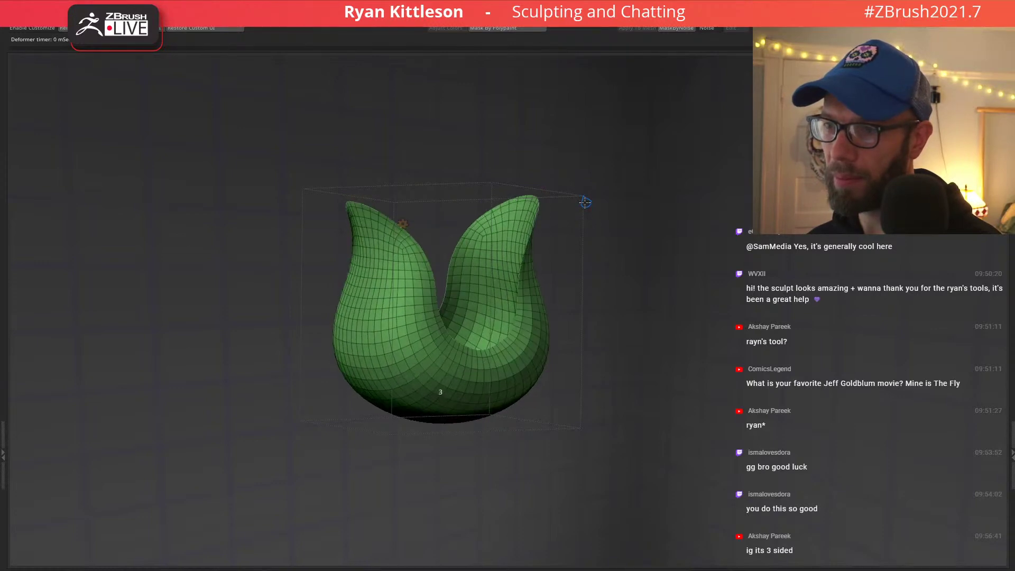
left_click(408, 223)
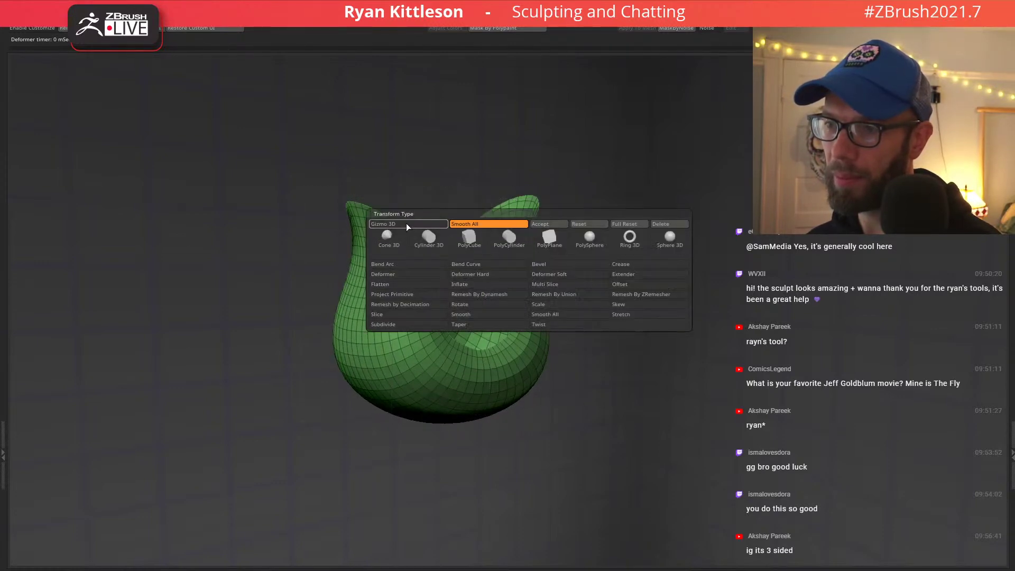
left_click(408, 224)
Leave the gizmo for sculpting mode and show the whole creature together with the cup from the front.
key("q")
right_click_drag(482, 293, 558, 292)
key("alt+shift+s")
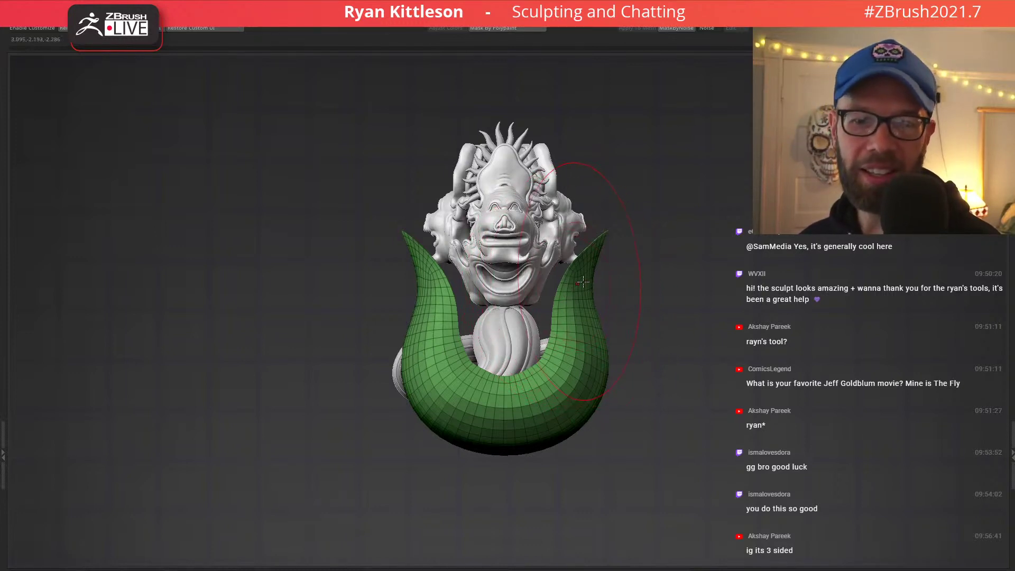
Switch to XnView, examine the flower-shaped tail end in the painting and close-up photo, and return to ZBrush.
right_click_drag(589, 283, 583, 266, "ctrl")
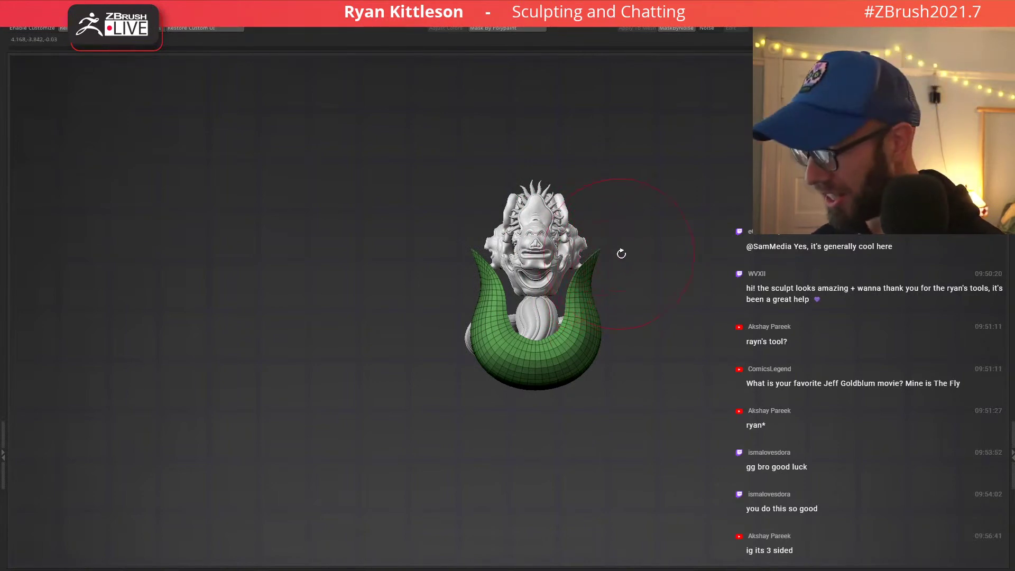
key("alt+Tab")
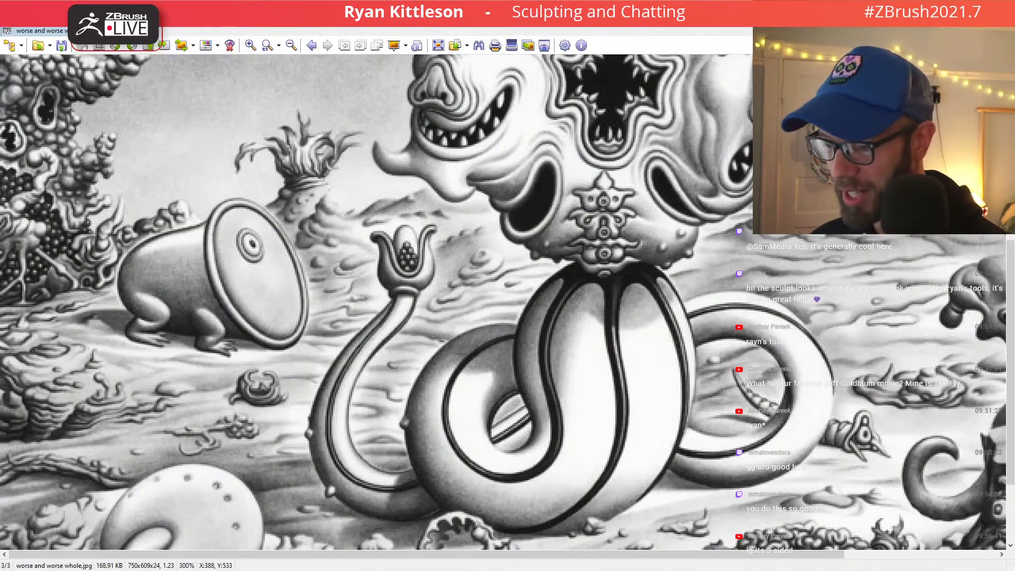
left_click_drag(503, 113, 490, 96)
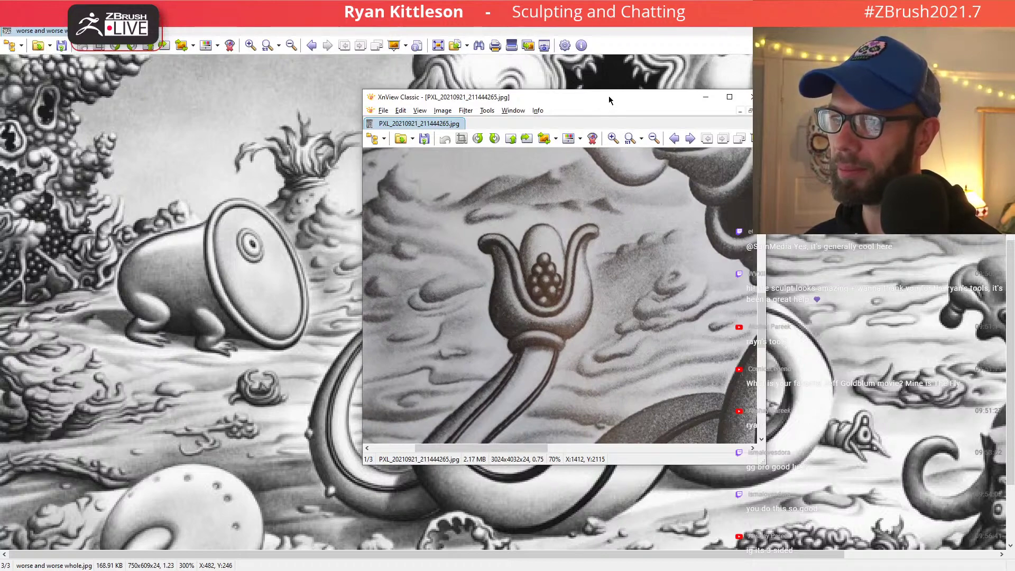
left_click_drag(601, 98, 688, 568)
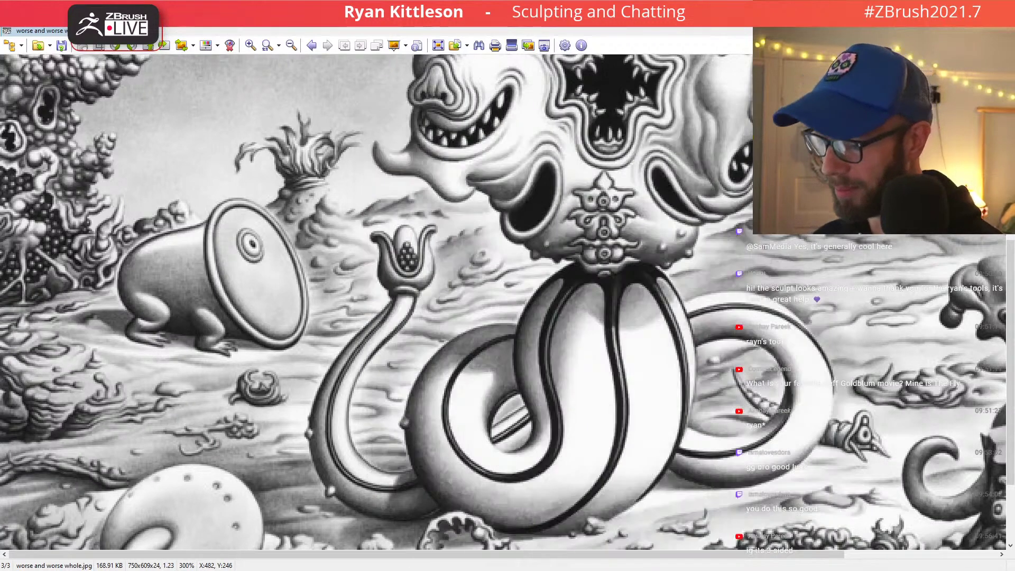
key("alt+Tab")
Turn off the cup's wireframe and hide its right half at the centreline, keeping only the left half.
mouse_move(534, 266)
right_mouse_down()
mouse_move(542, 291)
mouse_move(577, 309)
mouse_move(549, 196)
mouse_move(538, 229)
mouse_move(542, 278)
right_mouse_up()
key("shift+f")
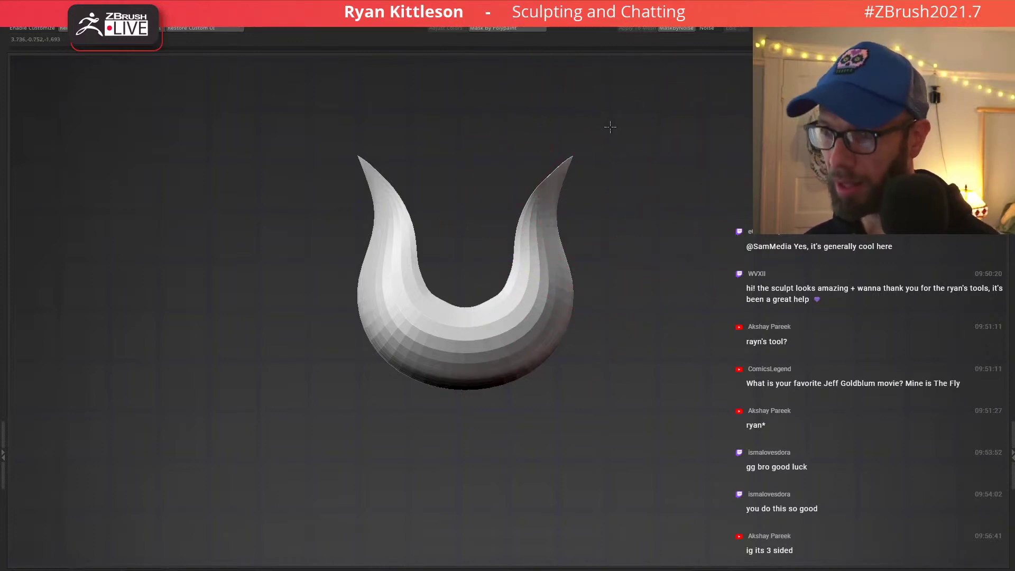
left_click_drag(625, 113, 468, 481, "ctrl")
left_click(550, 349, "ctrl+shift")
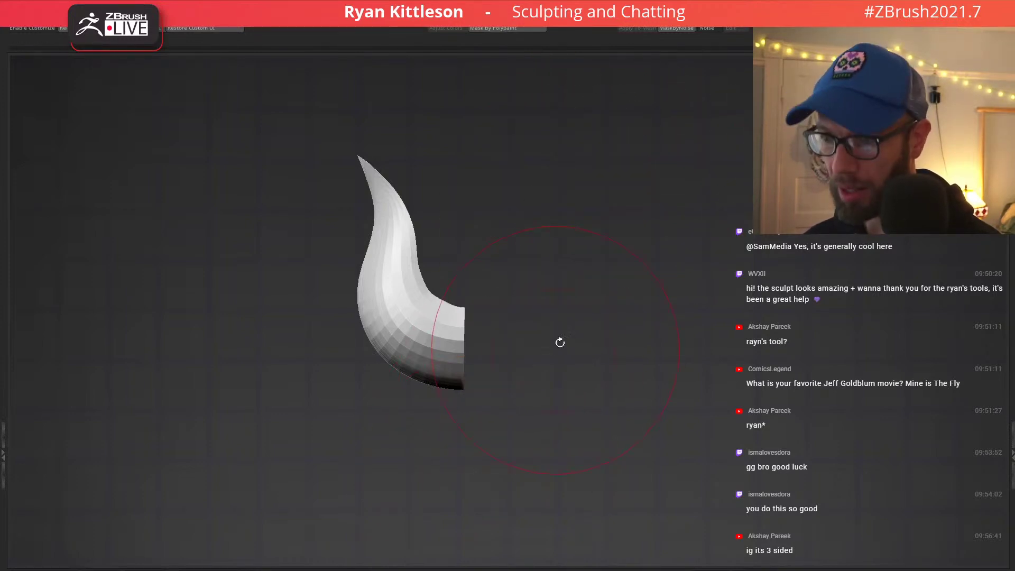
Scale the half-cup narrower from front to back along the gizmo's Z axis and return to sculpting mode.
right_click_drag(440, 303, 448, 388)
key("w")
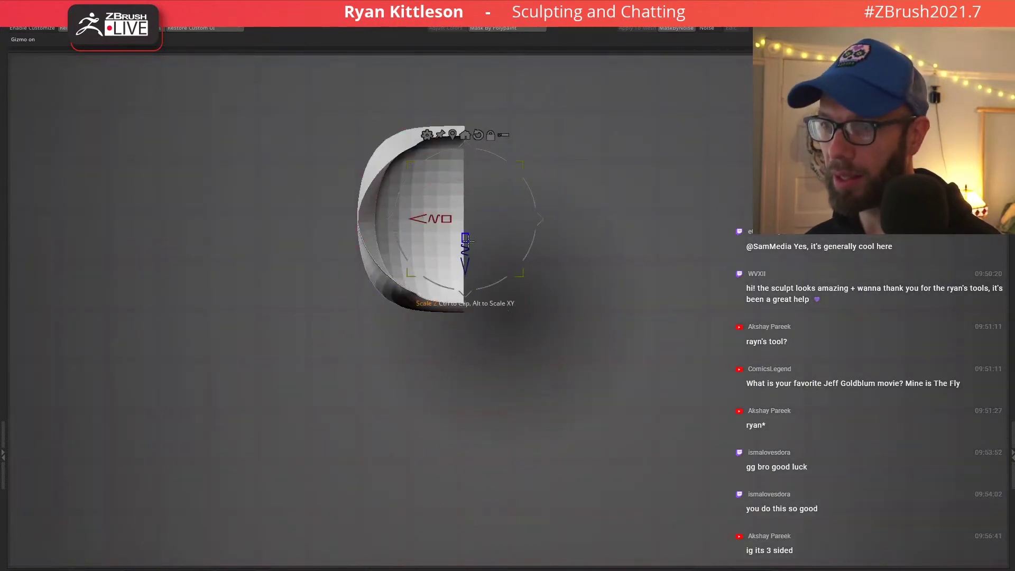
mouse_move(466, 238)
left_mouse_down()
mouse_move(469, 213)
mouse_move(468, 224)
left_mouse_up()
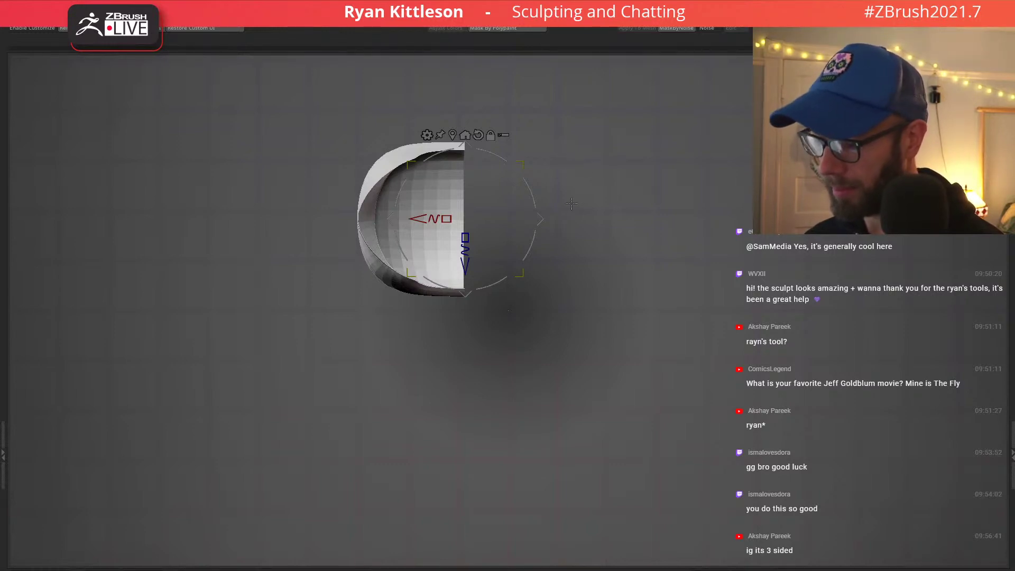
left_click_drag(556, 308, 594, 165, "shift")
key("shift+f")
key("shift+f")
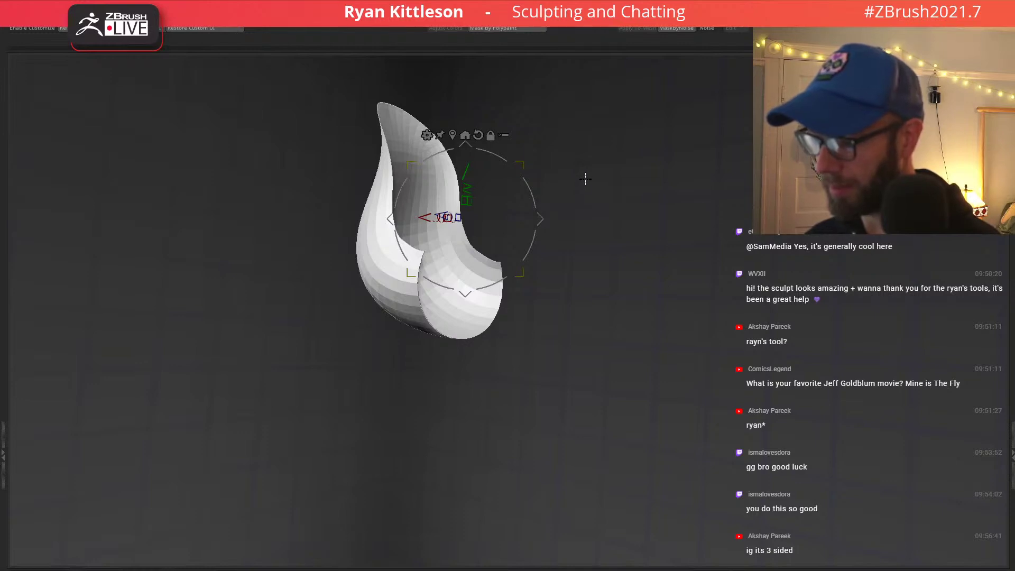
left_click_drag(587, 140, 548, 184, "alt")
key("q")
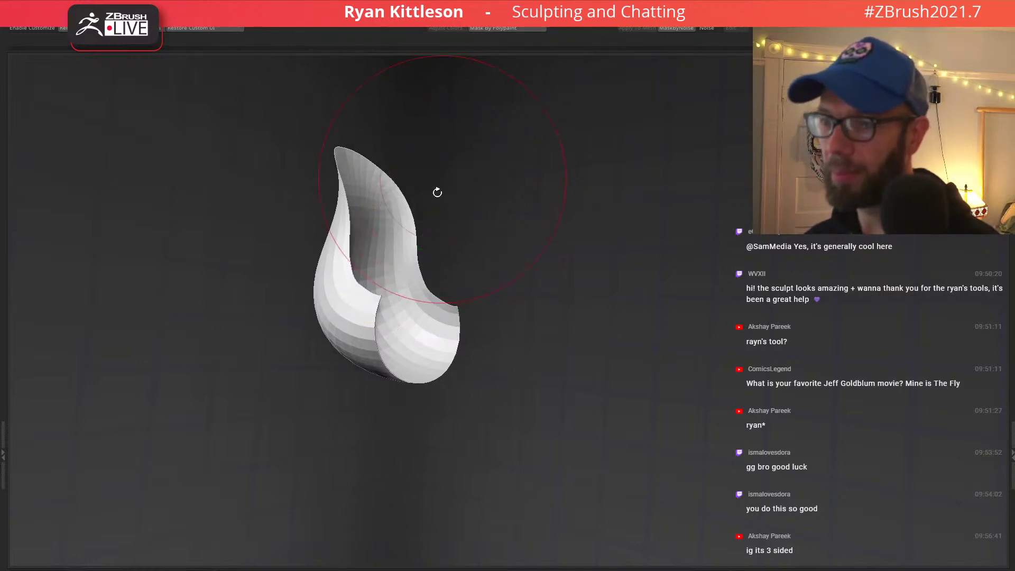
Try to widen the half-cup's open edge along Z from above, with the rest of the petal masked.
left_click_drag(438, 191, 443, 278, "shift")
left_click_drag(494, 219, 470, 257, "alt")
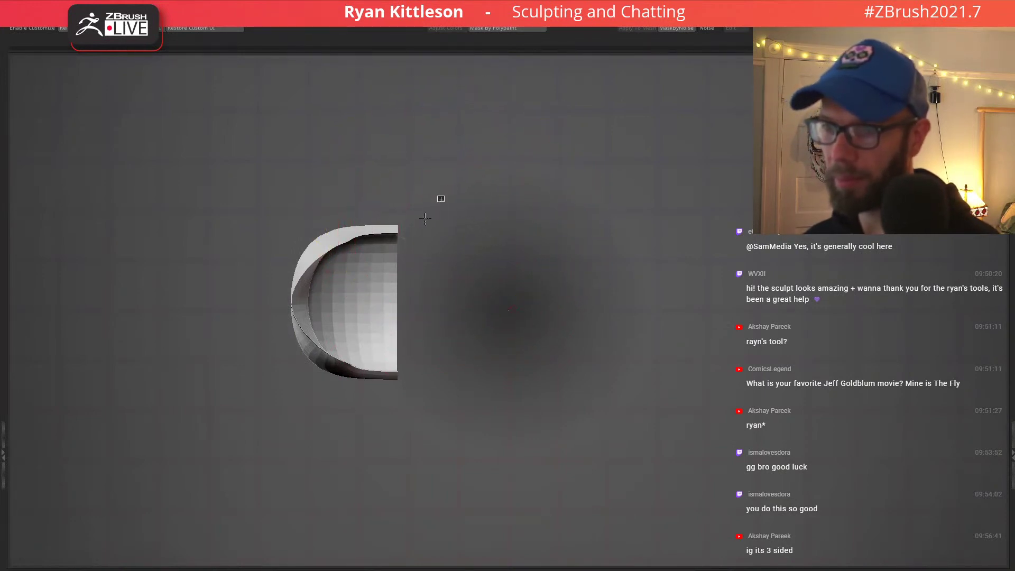
left_click_drag(445, 196, 392, 424, "ctrl")
left_click(469, 337, "ctrl")
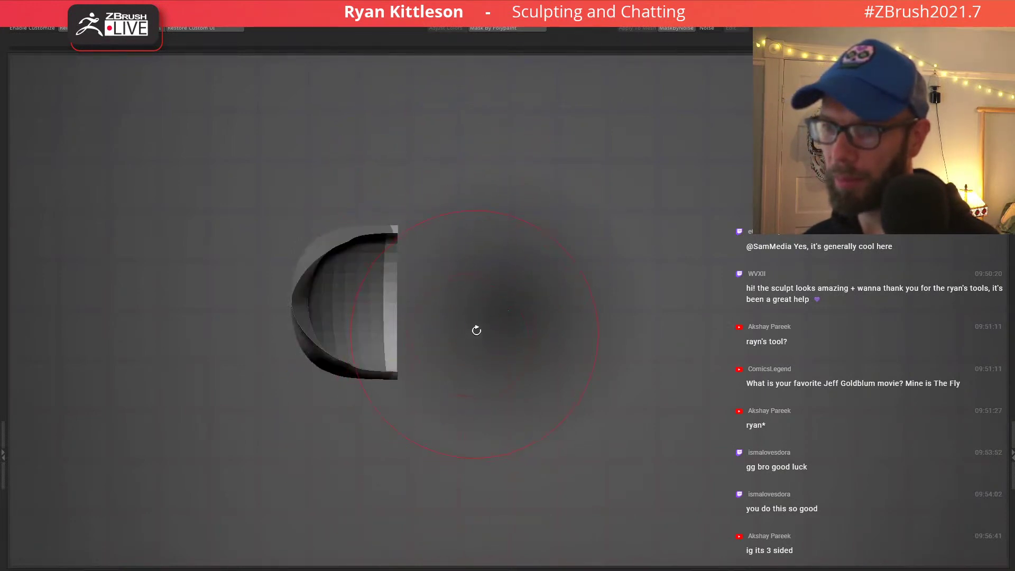
key("w")
left_click_drag(514, 287, 529, 278, "ctrl")
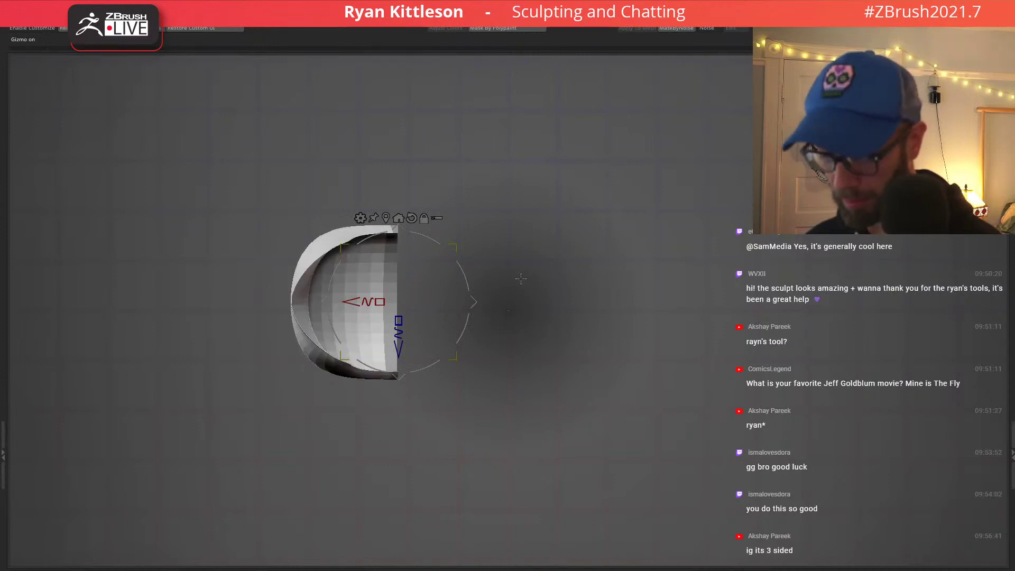
left_click(527, 276, "ctrl")
mouse_move(399, 321)
left_mouse_down()
mouse_move(399, 349)
mouse_move(418, 320)
mouse_move(399, 326)
mouse_move(399, 341)
left_mouse_up()
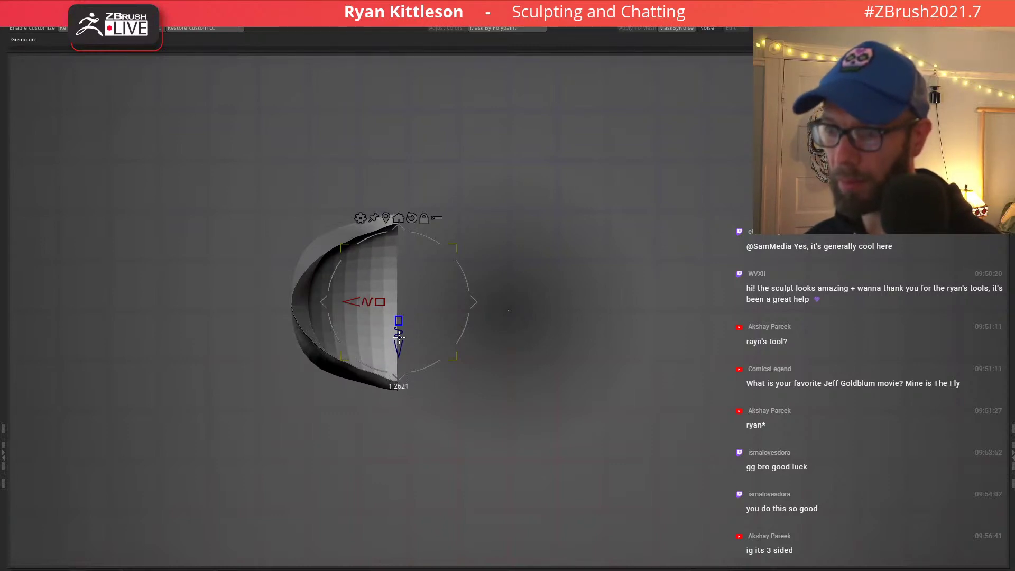
key("ctrl+z")
key("ctrl+z")
Try to make rotated copies of the half-cup around its centre with the gizmo from above, and undo them.
key("q")
right_click_drag(375, 275, 382, 117)
mouse_move(375, 223)
right_mouse_down("alt")
mouse_move(372, 286)
mouse_move(392, 385)
right_mouse_up("alt")
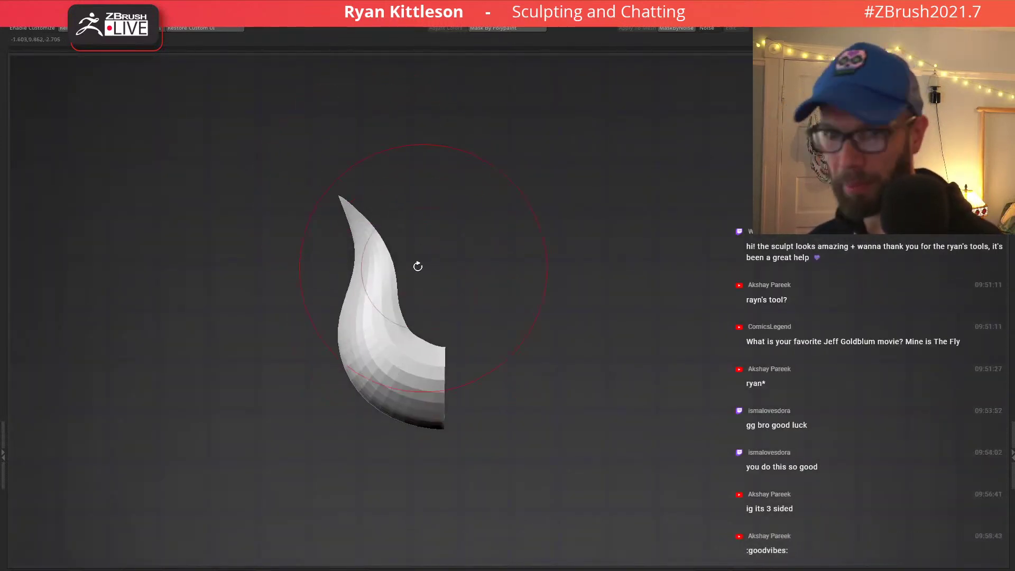
right_click_drag(444, 228, 439, 349)
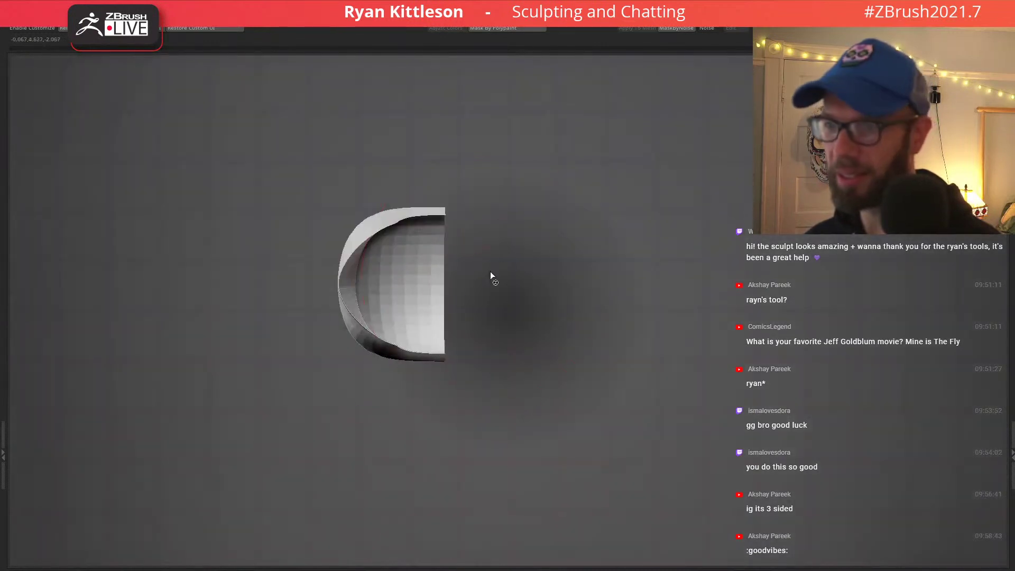
key("w")
left_click_drag(512, 256, 450, 357)
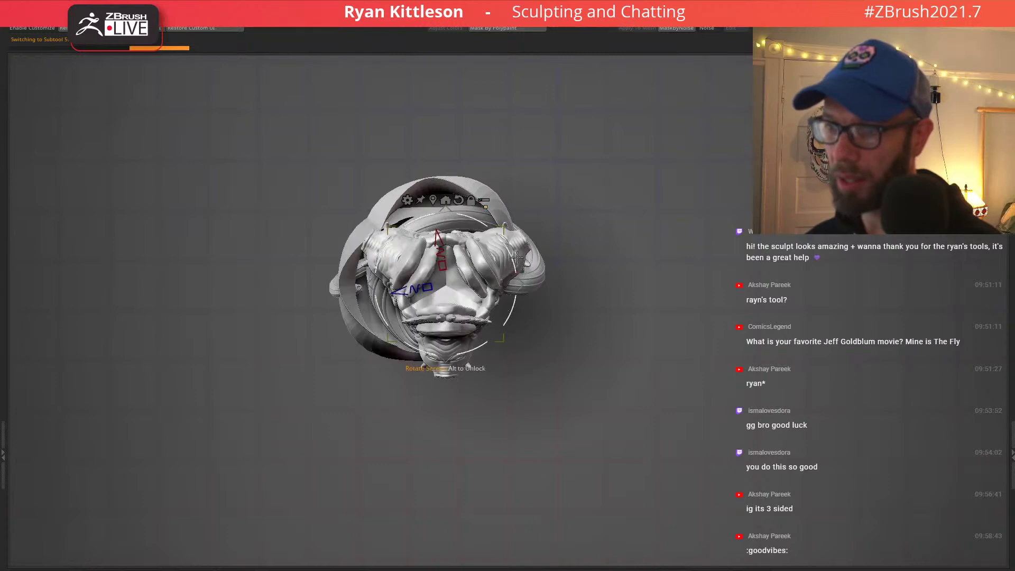
key("ctrl+z")
left_click_drag(511, 260, 442, 359)
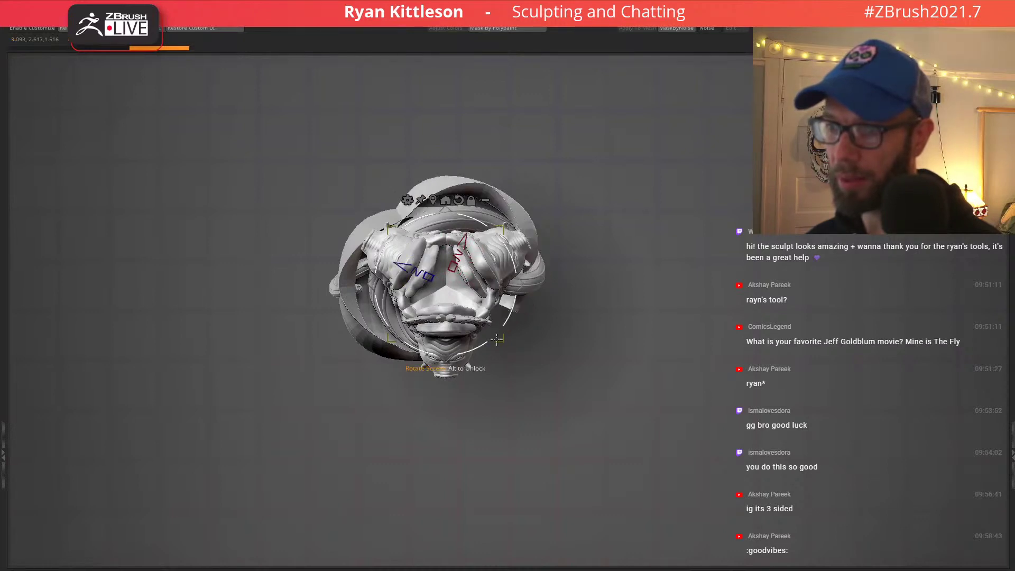
key("ctrl+z")
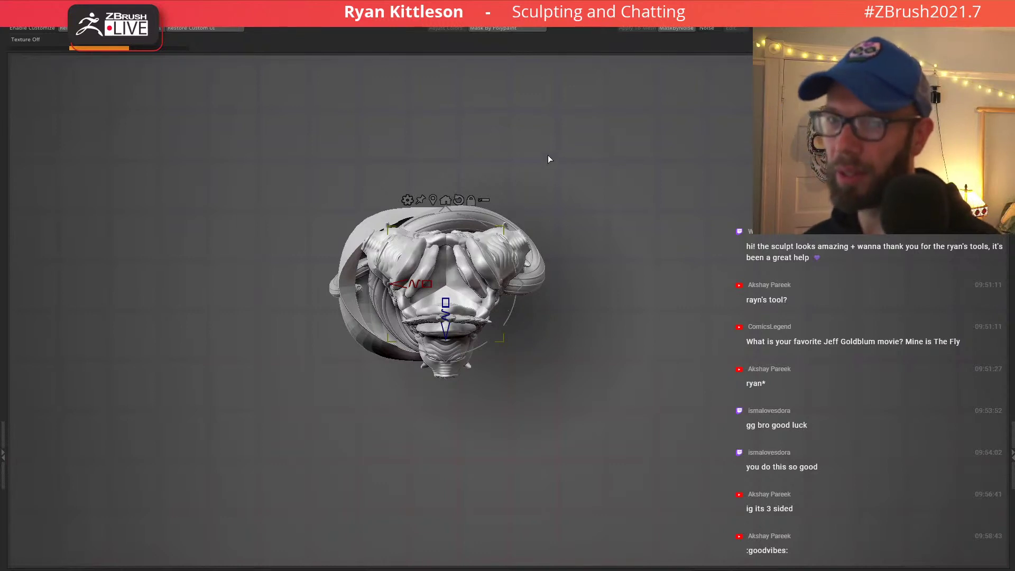
Isolate the half-cup from the rest of the creature in Solo mode and view it straight from above.
left_click_drag(566, 339, 569, 238)
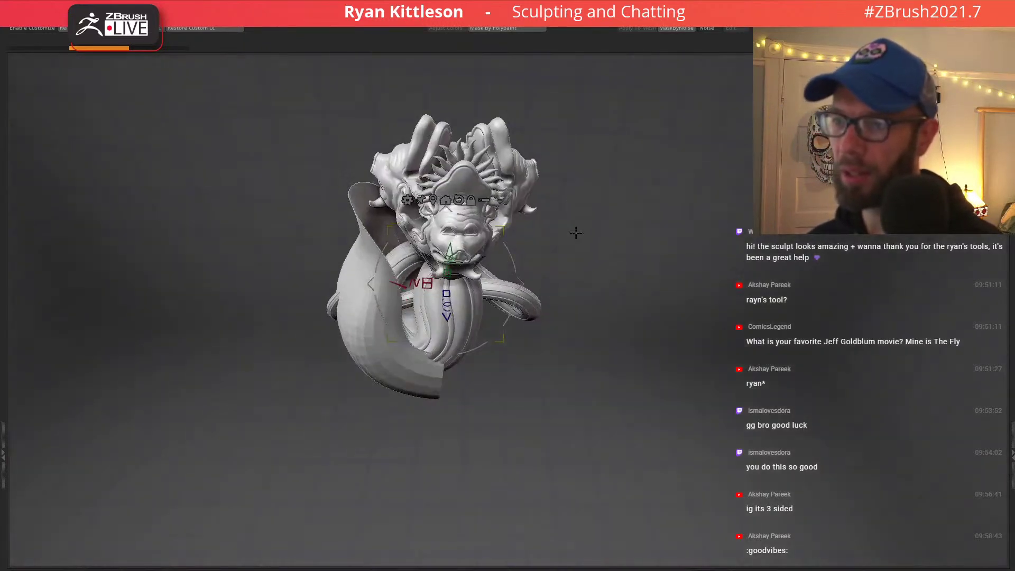
key("alt+s")
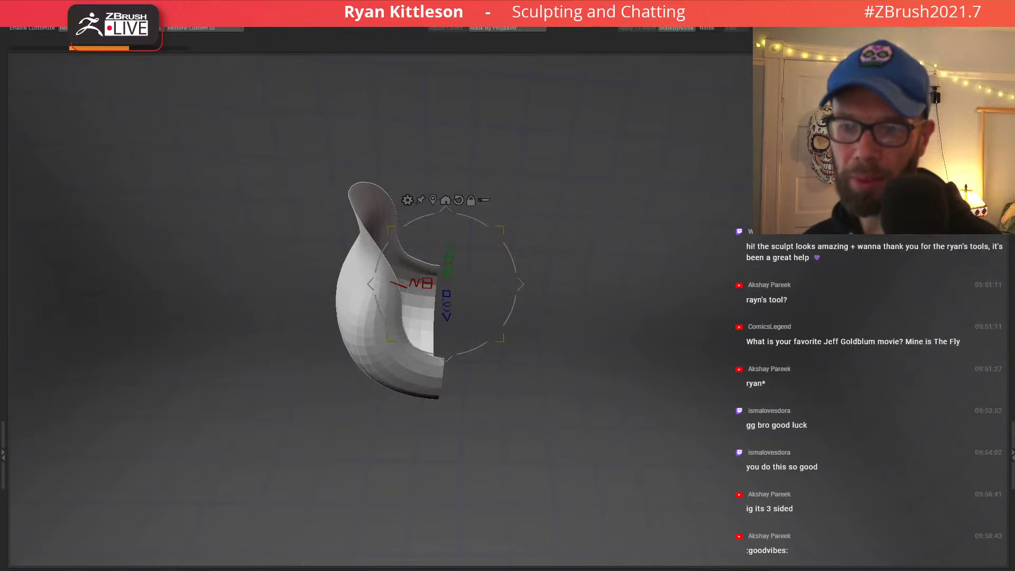
left_click_drag(315, 353, 506, 307, "shift")
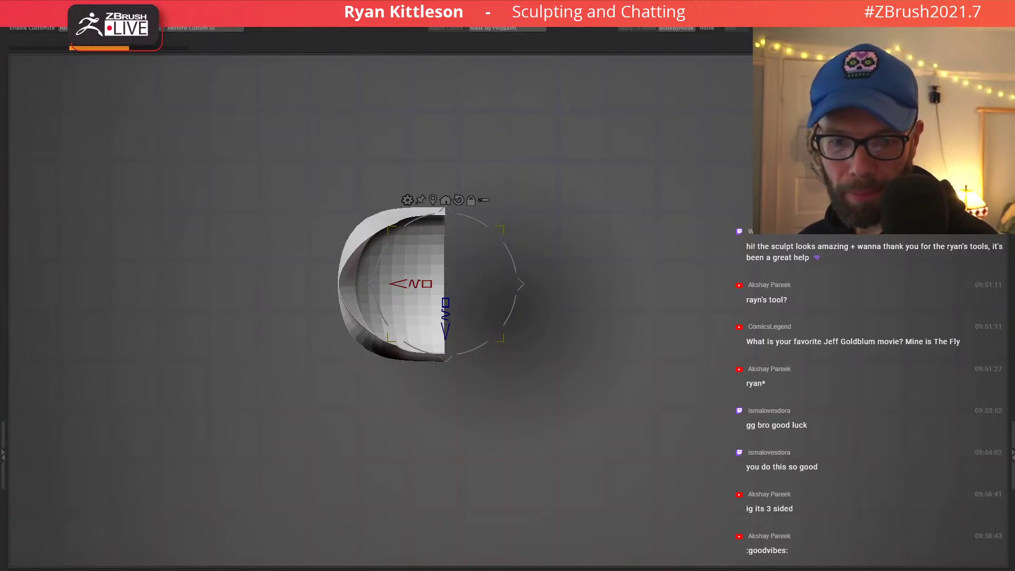
Enable ArrayMesh on the half-cup with 3 repeats in Rotate mode and increase the Y Amount to rotate the copies.
key("Tab")
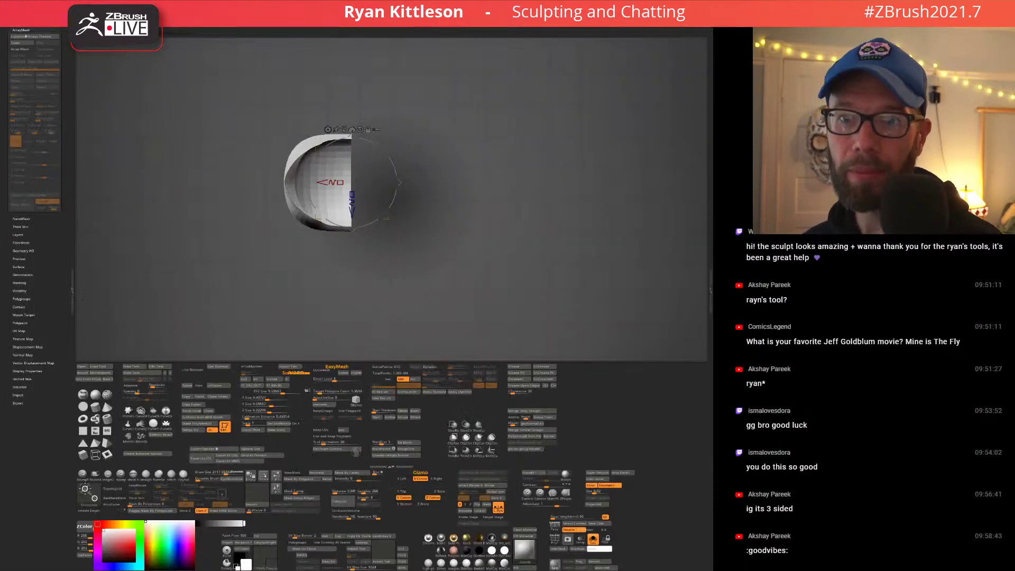
left_click(19, 50)
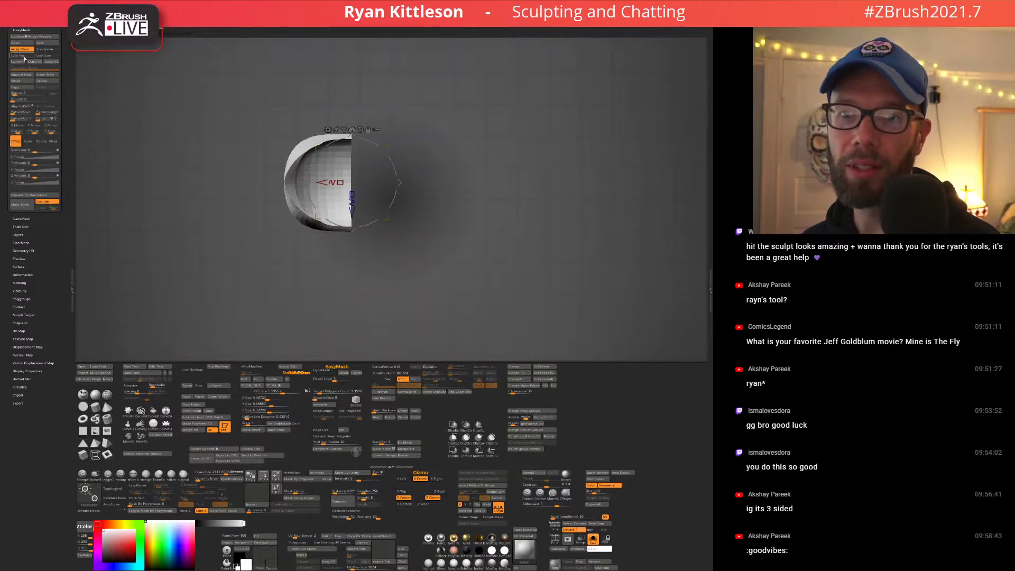
left_click(41, 141)
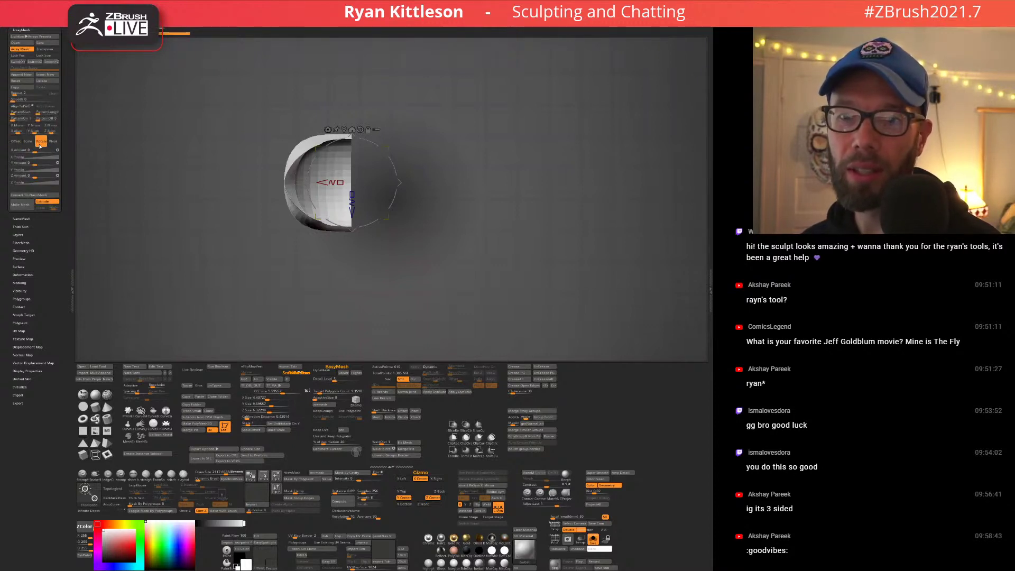
left_click(14, 94)
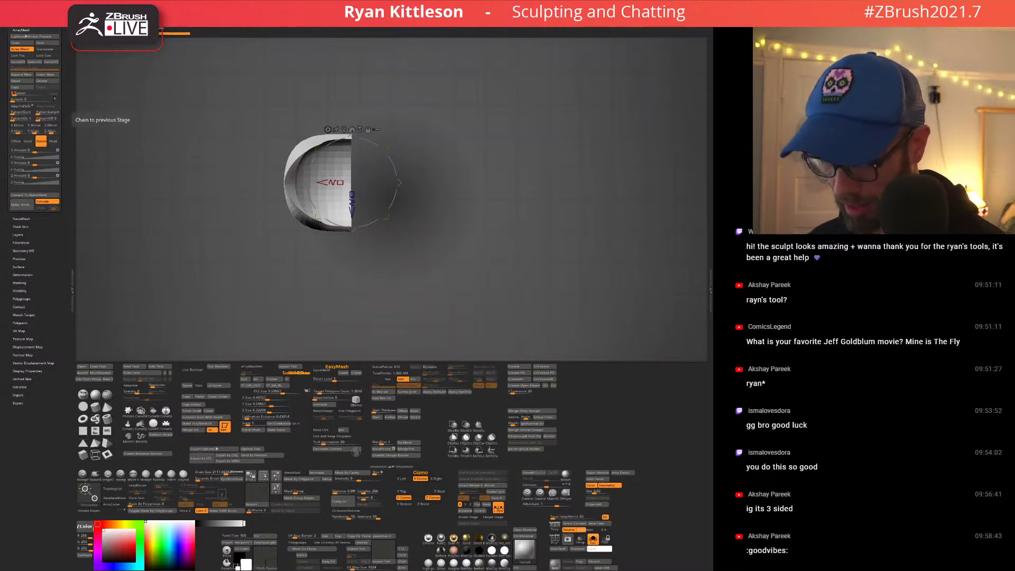
type("3")
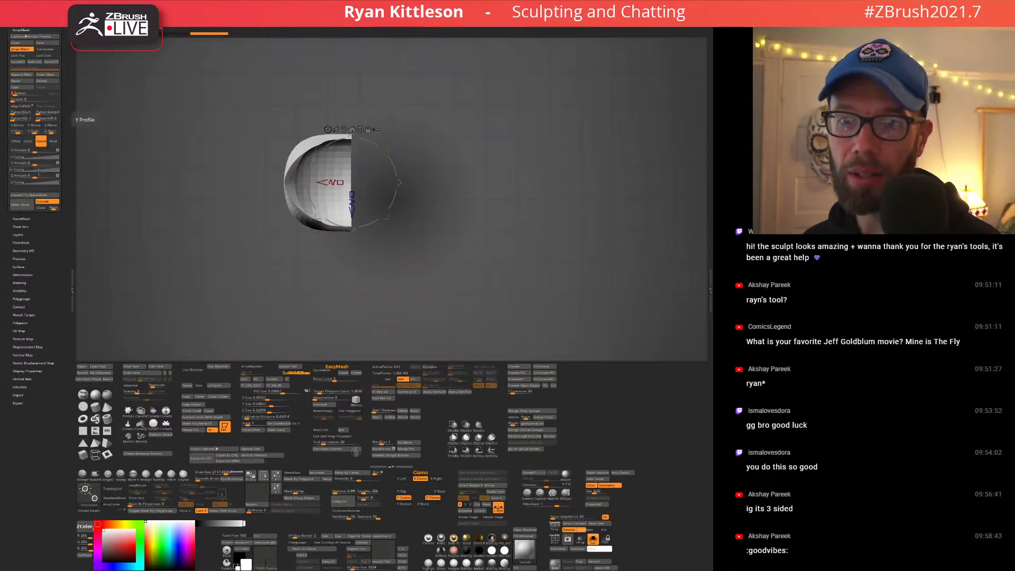
left_click_drag(32, 164, 50, 162)
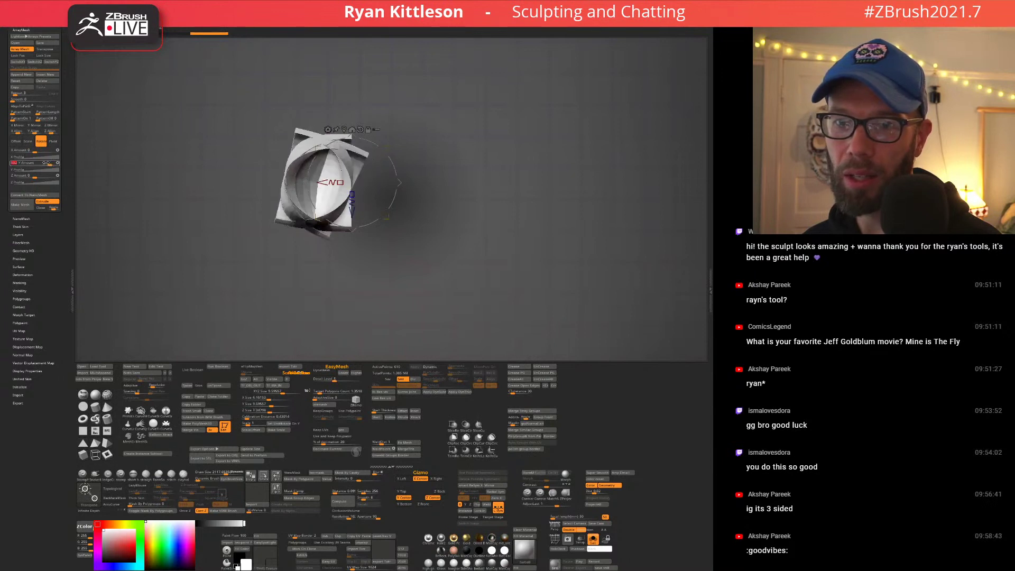
Set the petal array's Y rotation amount to 360 degrees.
left_click(48, 163)
type("360")
key("Return")
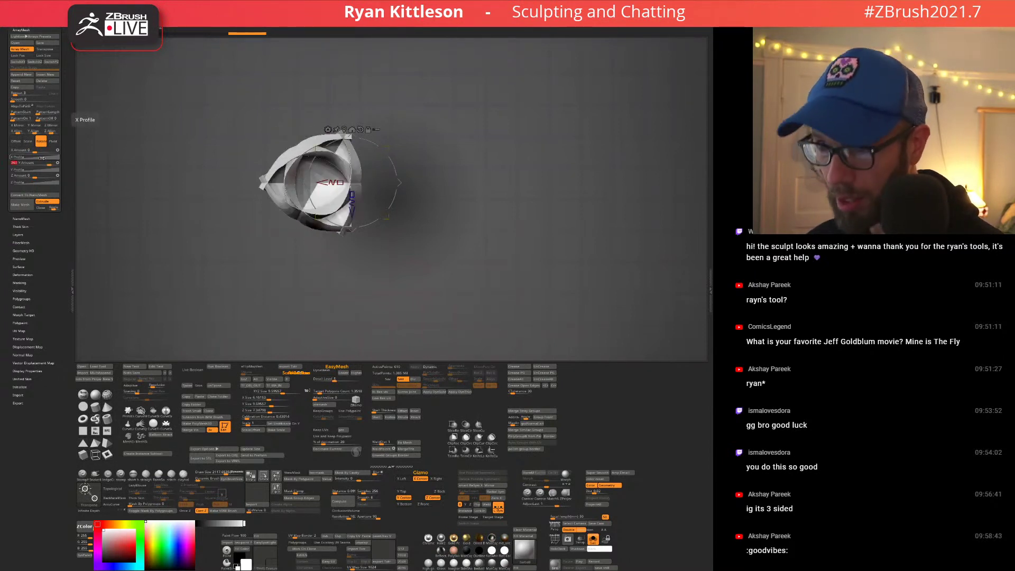
Switch the array to pivot editing and offset its X amount so the three petals spread into an open ring.
left_click(54, 141)
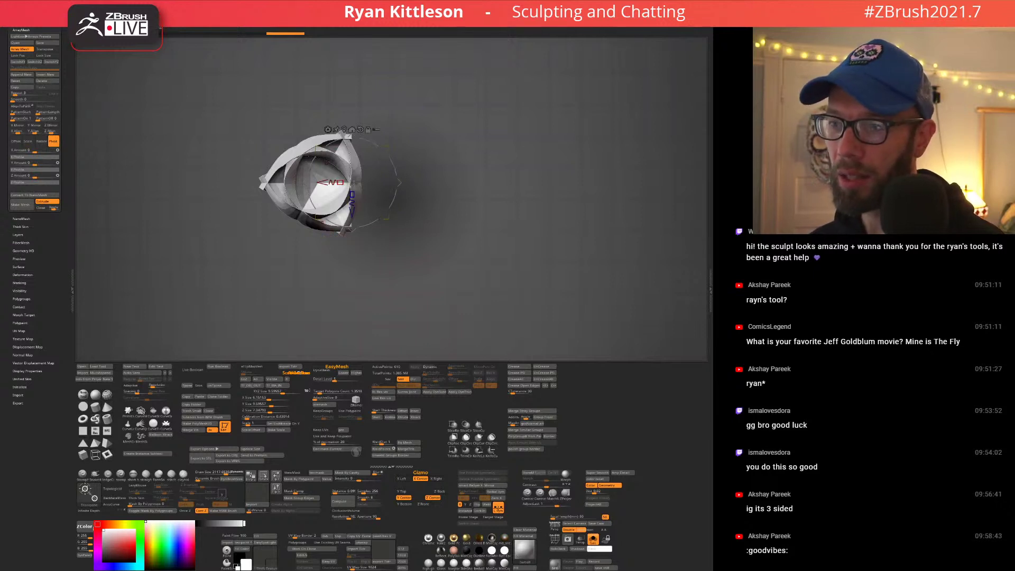
left_click_drag(351, 183, 347, 183)
key("ctrl+z")
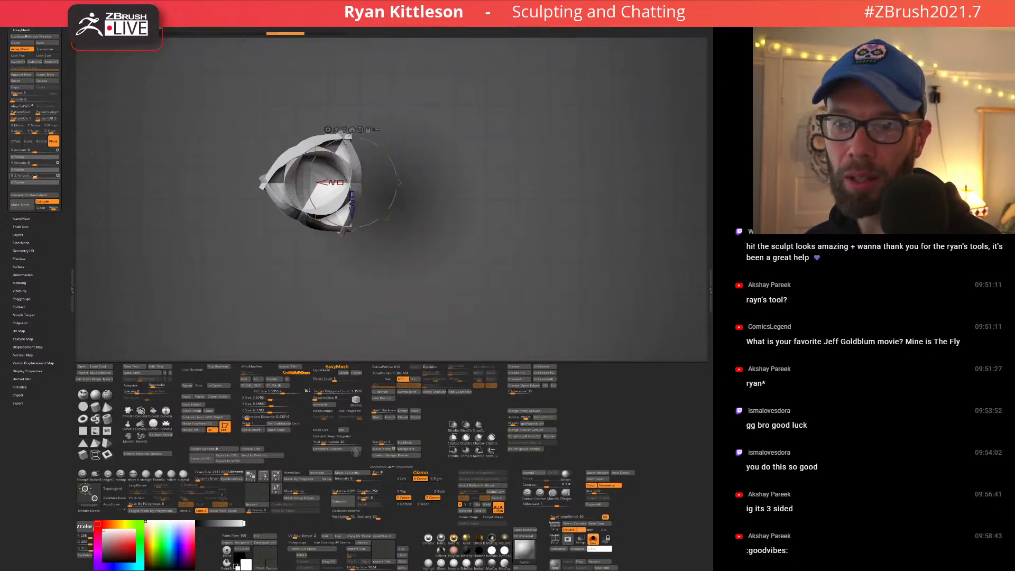
mouse_move(36, 176)
left_mouse_down()
mouse_move(24, 176)
mouse_move(37, 150)
mouse_move(53, 149)
mouse_move(42, 150)
left_mouse_up()
key("ctrl+z")
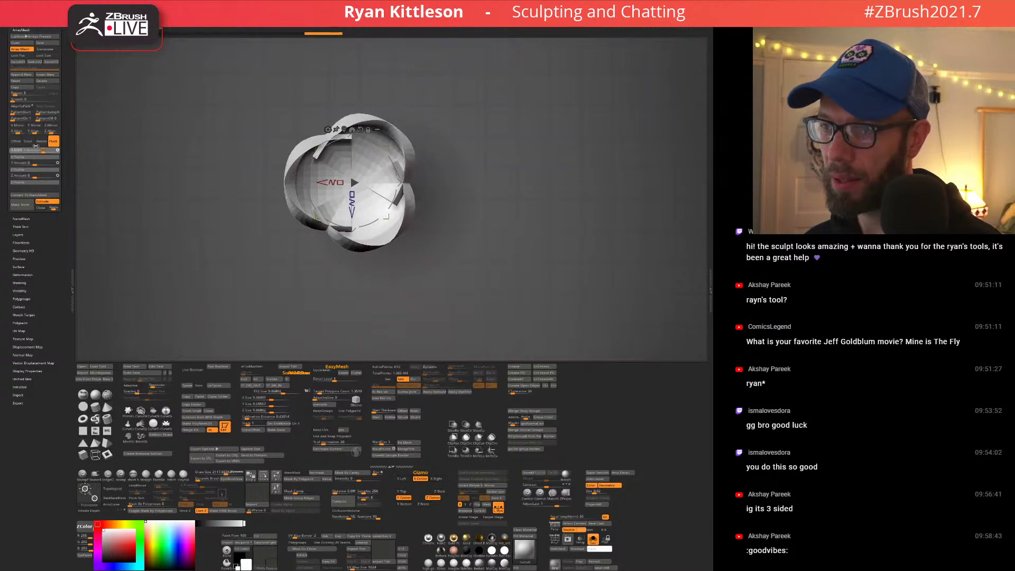
left_click_drag(185, 164, 226, 132)
left_click_drag(38, 150, 55, 150)
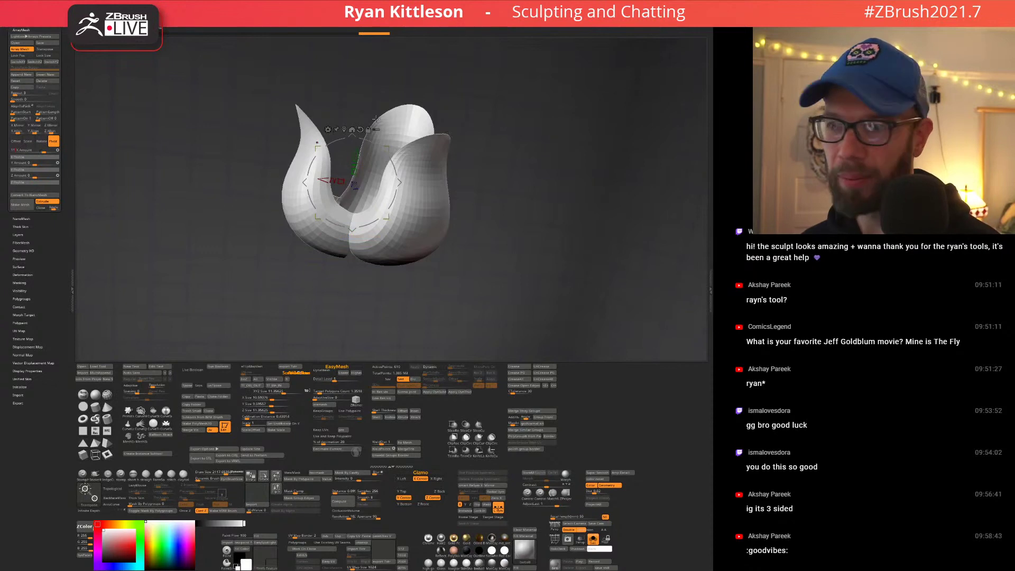
Show the polygon wireframe on the petals and turn off Array Mesh to isolate the source petal.
right_click_drag(376, 118, 442, 184)
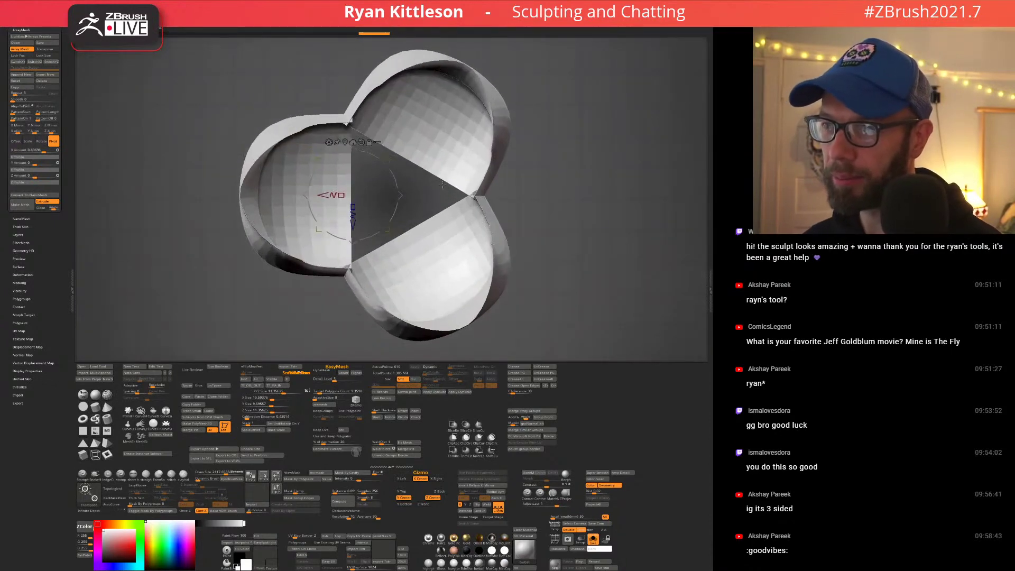
right_click_drag(395, 138, 416, 149)
key("shift+f")
key("shift+f")
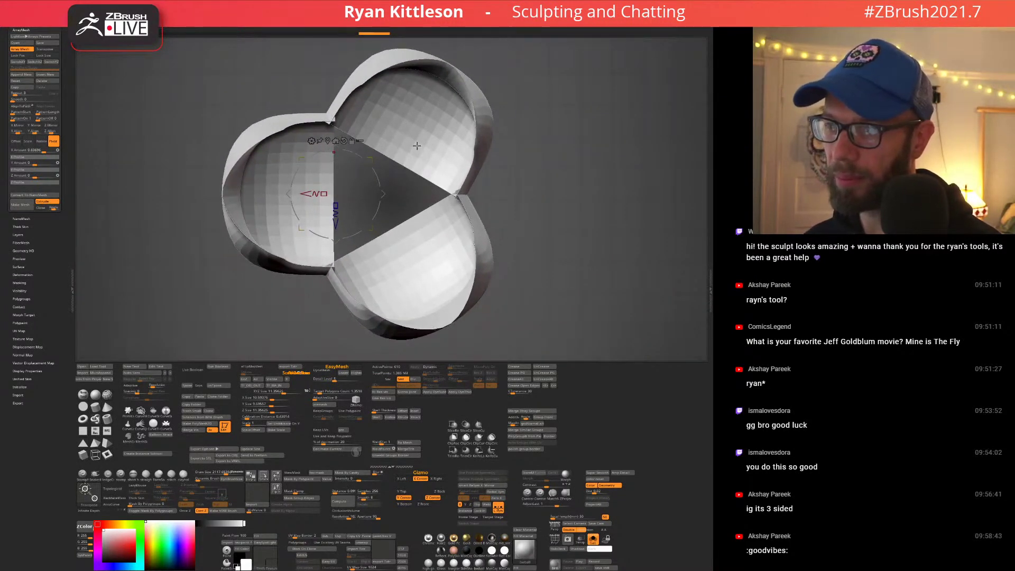
right_click_drag(415, 146, 413, 87)
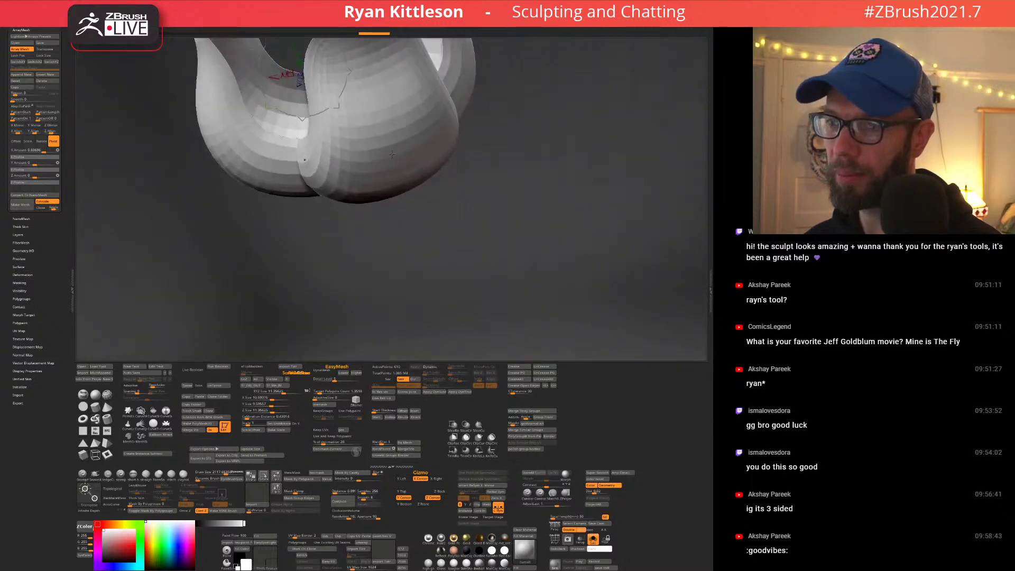
right_click_drag(412, 127, 327, 211, "alt")
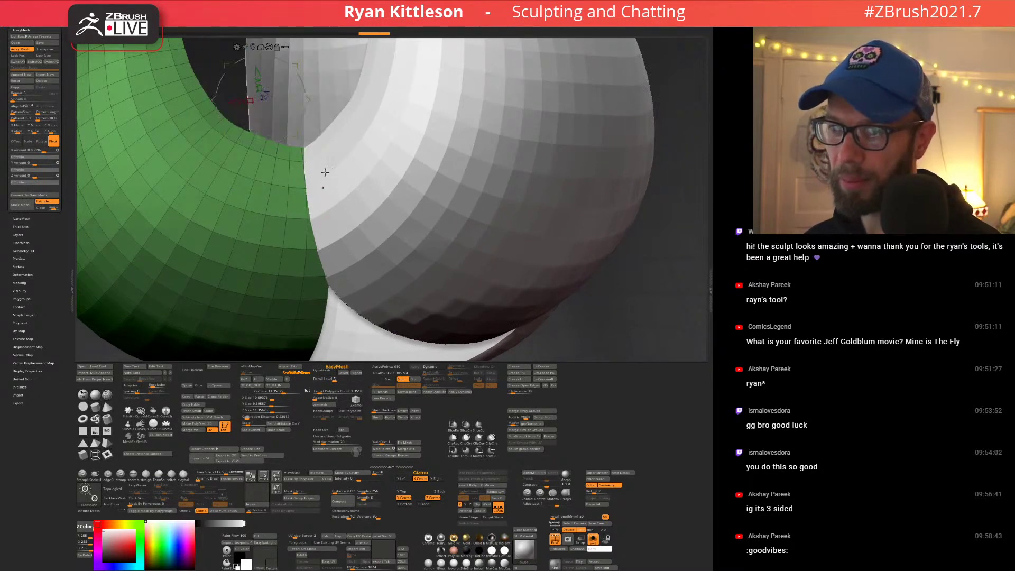
left_click(20, 49)
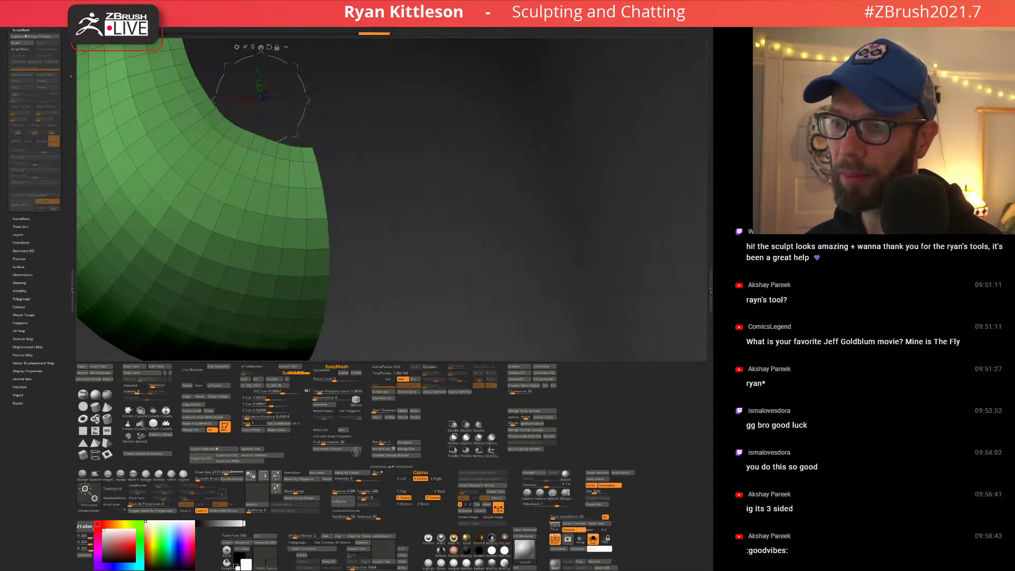
Remove the short strip of faces along both side edges at the source petal's base with ZModeler.
key("q")
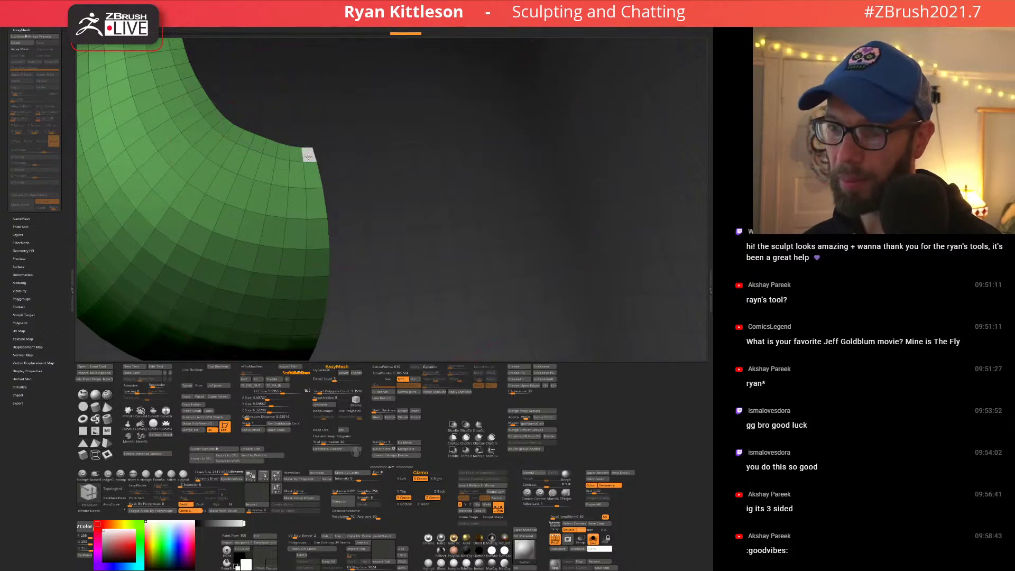
left_click_drag(308, 156, 318, 267, "alt")
mouse_move(344, 227)
right_mouse_down("ctrl")
mouse_move(257, 201)
mouse_move(312, 154)
mouse_move(249, 188)
mouse_move(273, 169)
mouse_move(280, 186)
right_mouse_up("ctrl")
right_click_drag(280, 186, 265, 155)
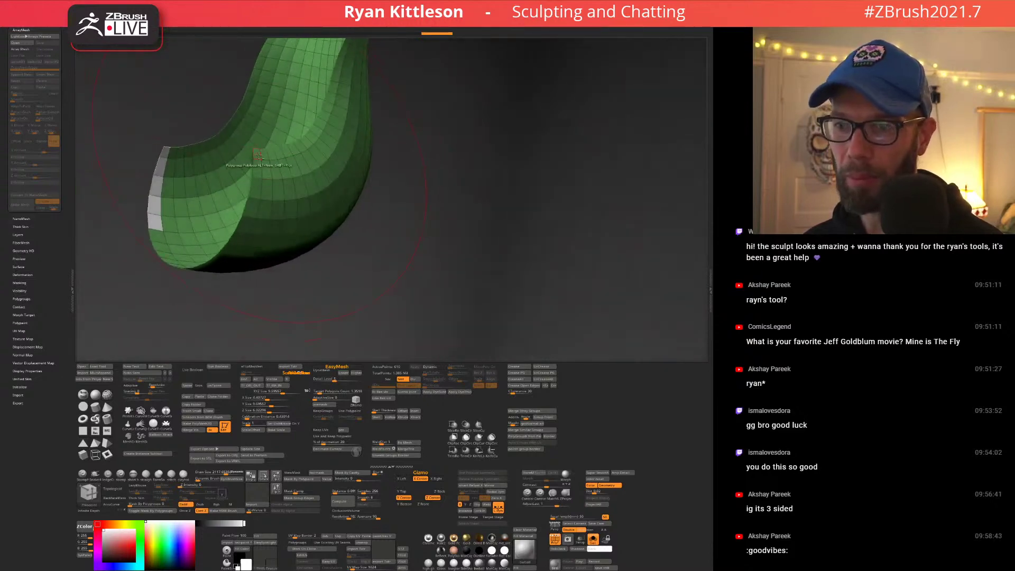
left_click(256, 214, "ctrl+shift")
left_click(292, 194, "ctrl+shift")
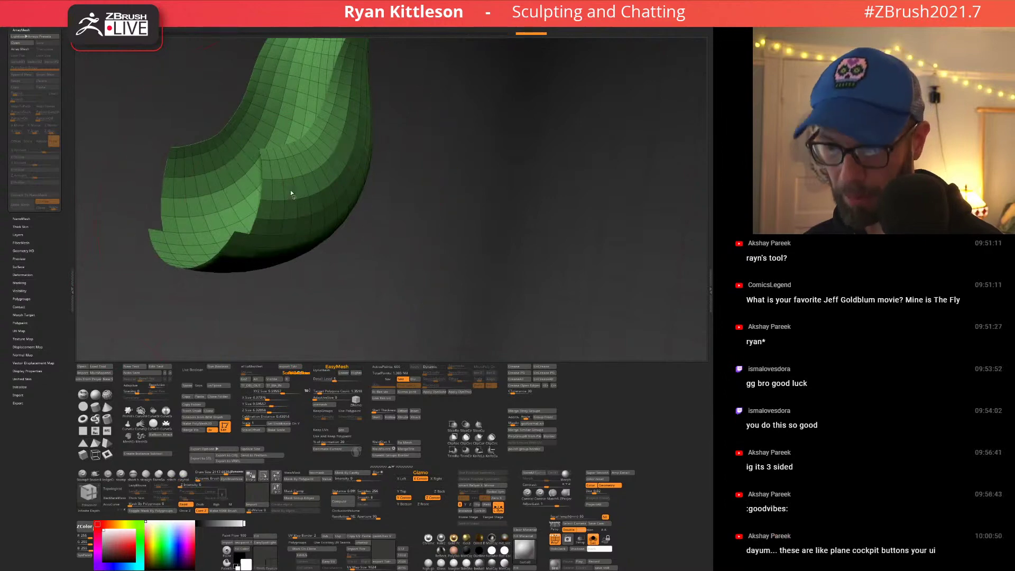
key("ctrl+shift+h")
key("alt+s")
key("alt+s")
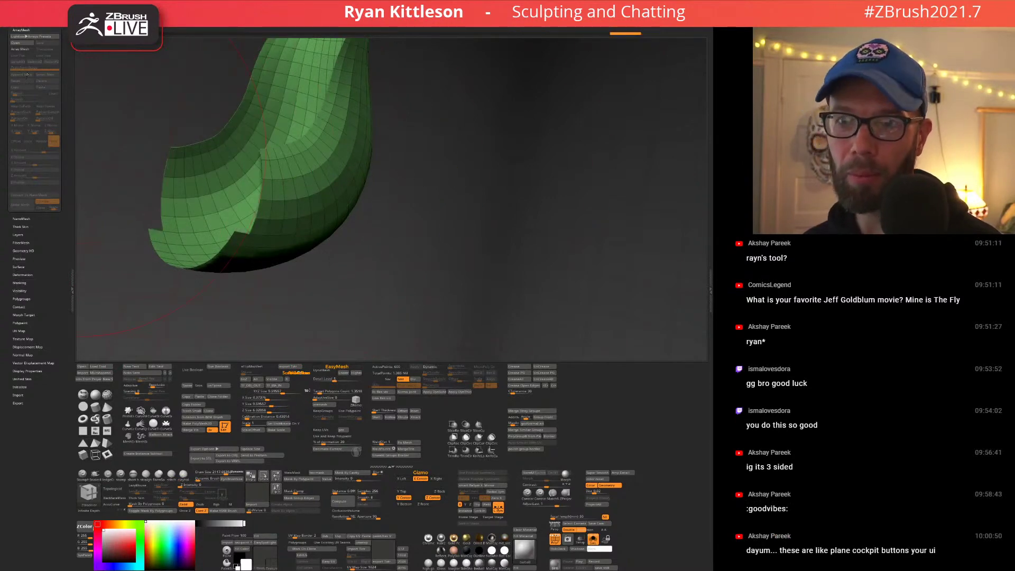
Turn Array Mesh back on and delete another strip of faces along the seam at the petal's base.
left_click(20, 49)
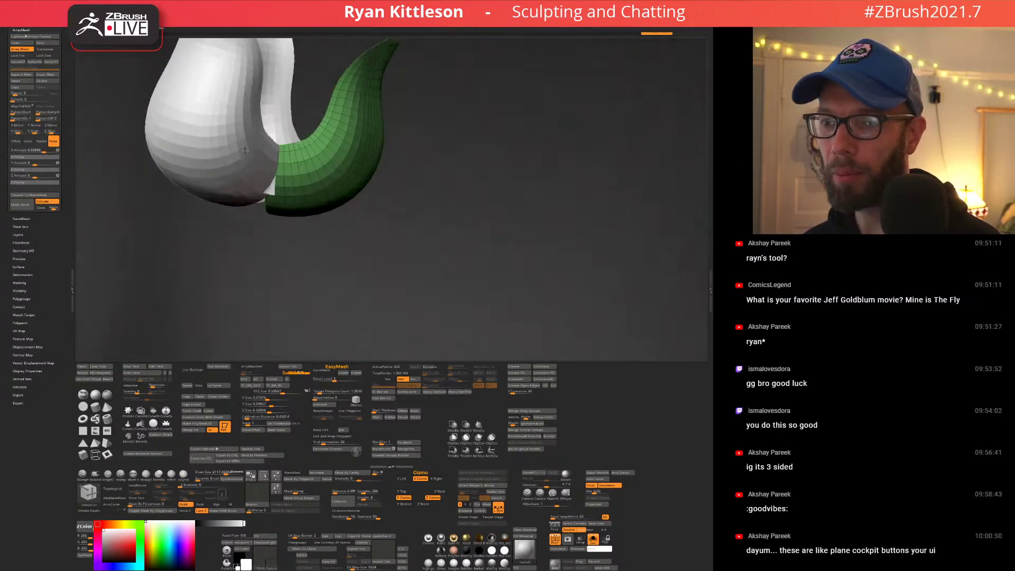
right_click_drag(266, 167, 307, 204)
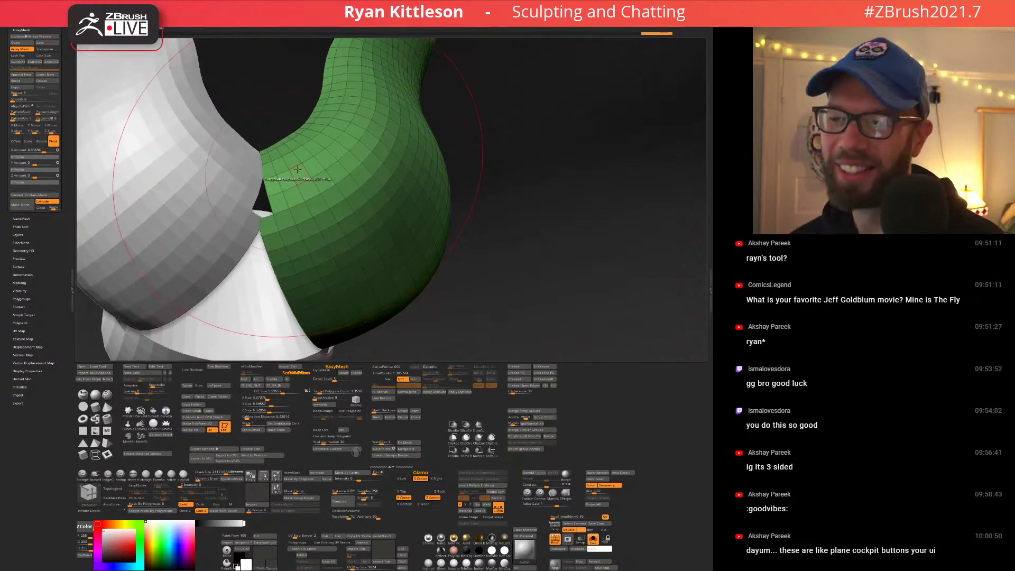
mouse_move(298, 169)
right_mouse_down()
mouse_move(299, 136)
mouse_move(339, 195)
mouse_move(350, 153)
mouse_move(332, 182)
mouse_move(344, 158)
mouse_move(378, 188)
mouse_move(377, 202)
mouse_move(384, 181)
mouse_move(377, 188)
right_mouse_up()
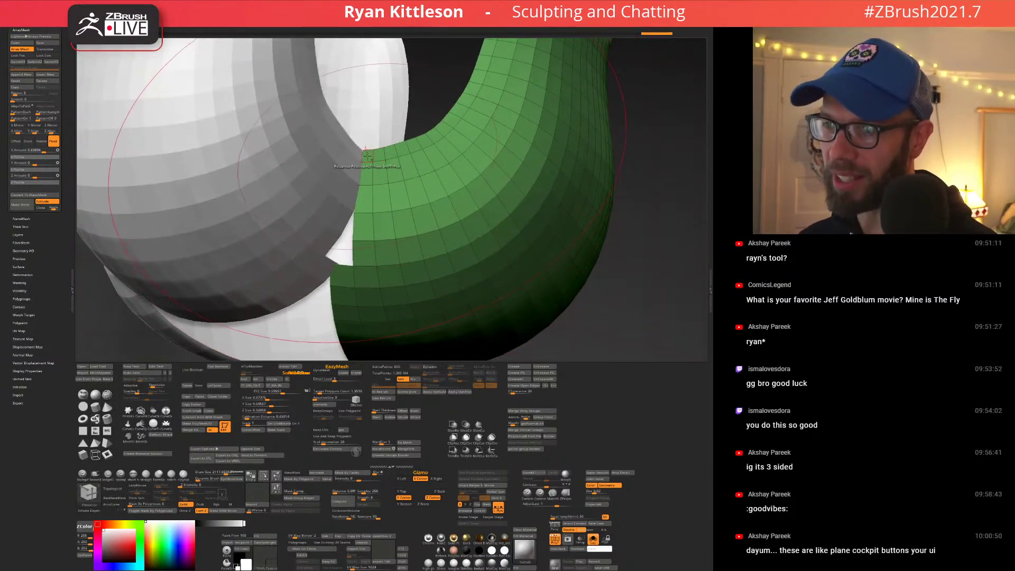
left_click_drag(363, 193, 359, 277)
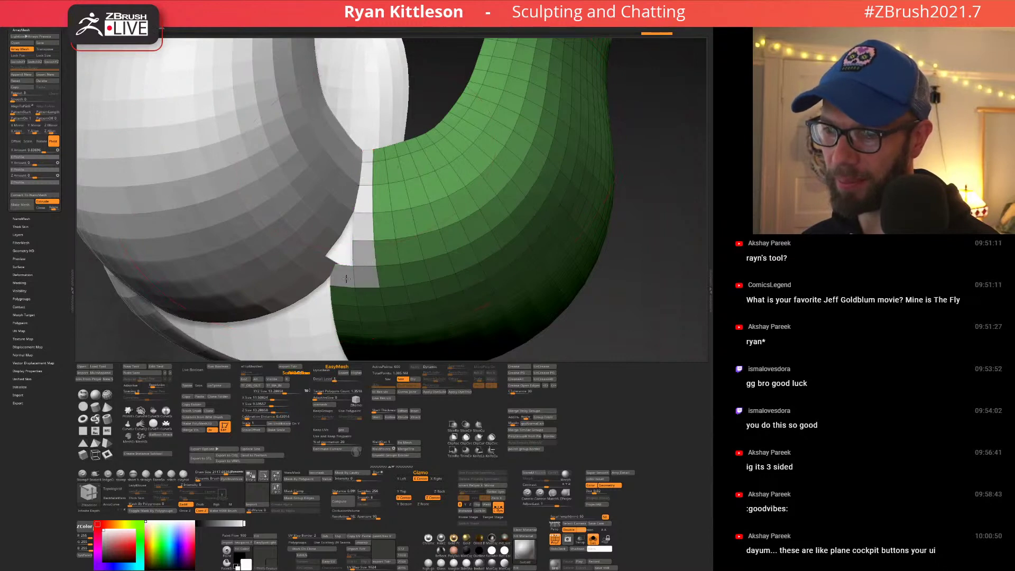
right_click_drag(344, 288, 409, 140)
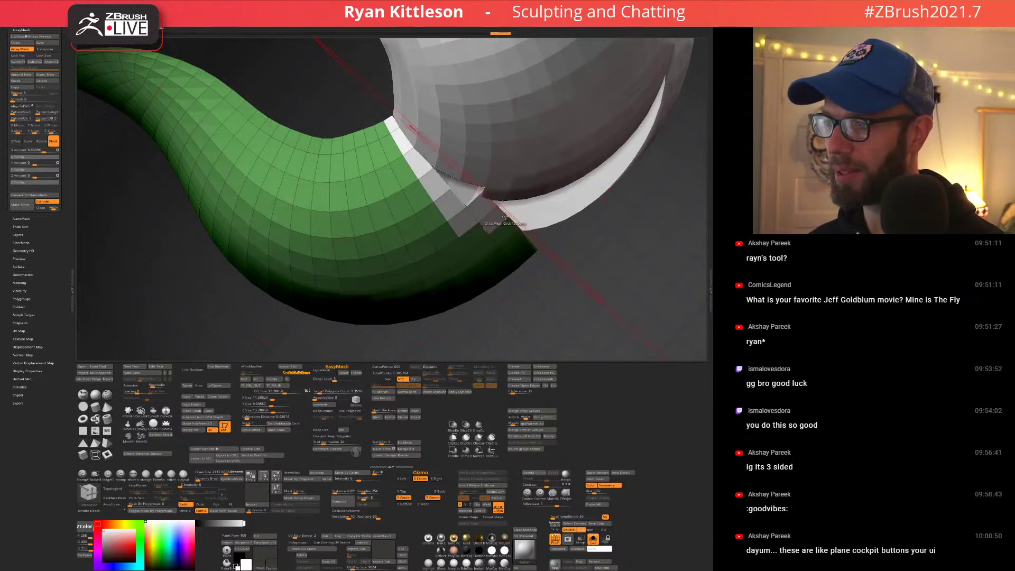
left_click(461, 218)
key("ctrl+Delete")
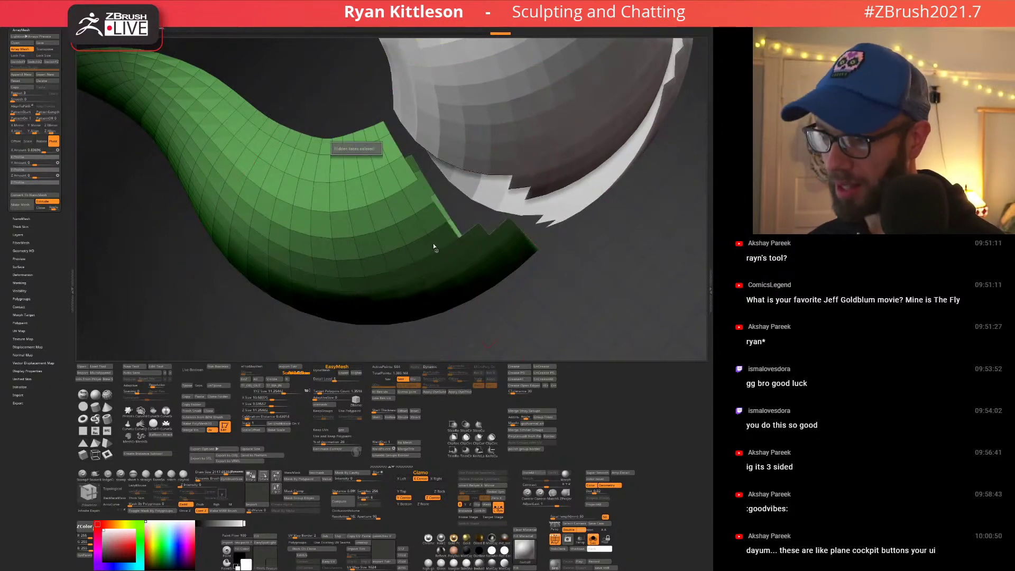
Convert the three-petal array into an editable mesh with Make Mesh.
mouse_move(490, 161)
right_mouse_down()
mouse_move(496, 139)
mouse_move(446, 143)
mouse_move(441, 197)
mouse_move(428, 164)
mouse_move(407, 269)
mouse_move(374, 278)
right_mouse_up()
right_click_drag(411, 242, 244, 278)
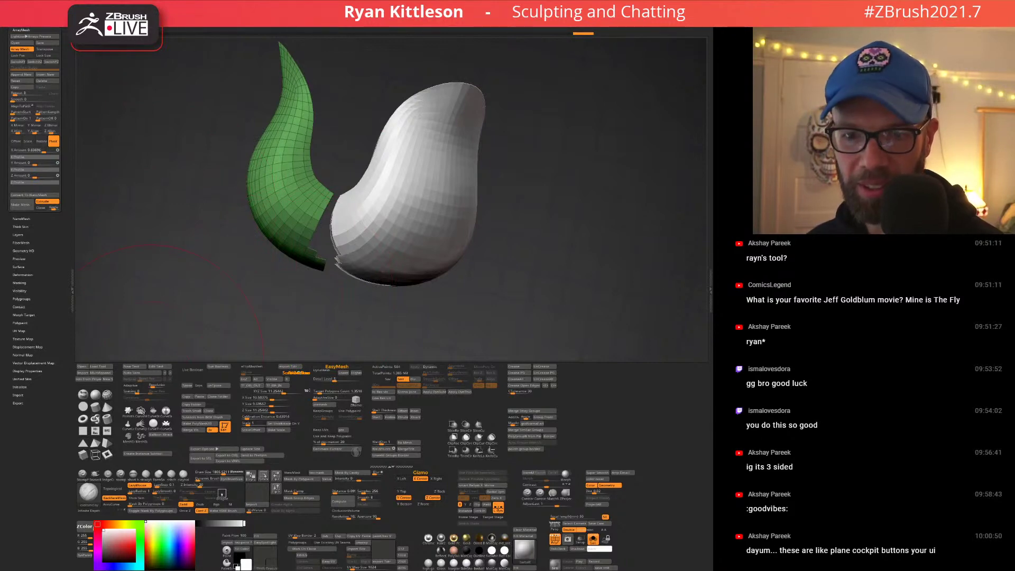
right_click_drag(313, 199, 304, 207)
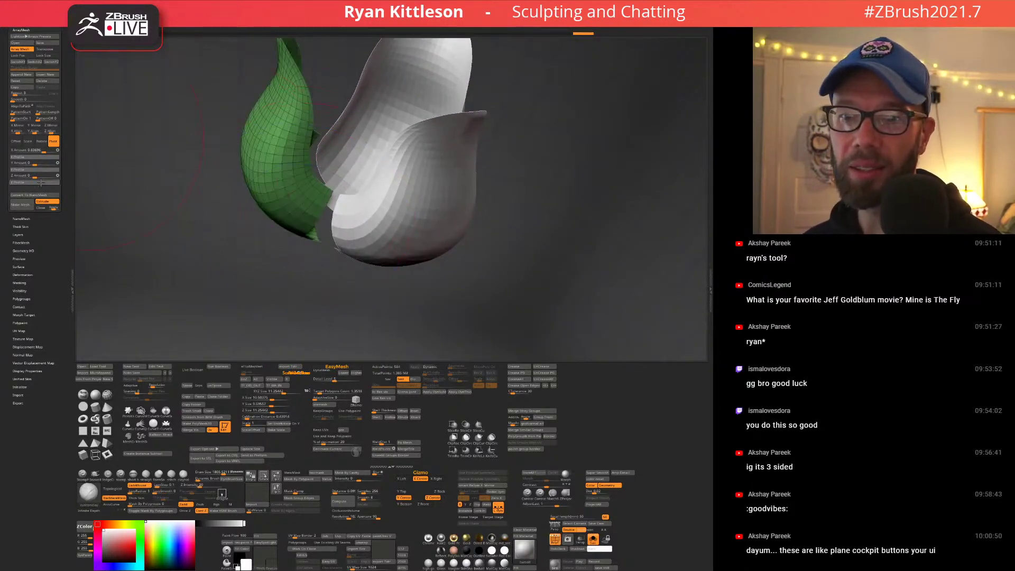
left_click(25, 205)
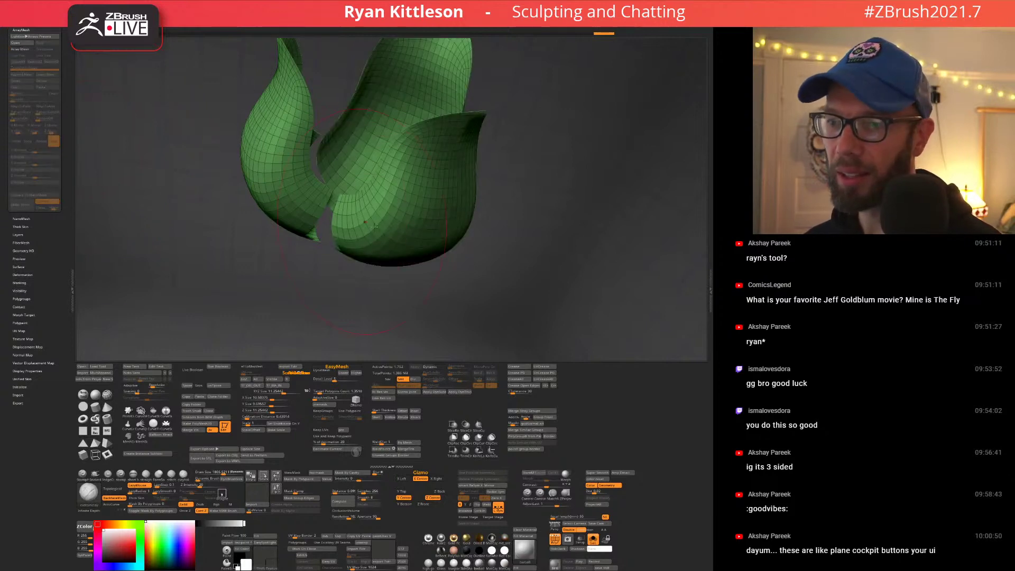
Turn on symmetry for the converted petal mesh and adjust its symmetry options.
mouse_move(339, 211)
right_mouse_down()
mouse_move(388, 201)
mouse_move(391, 266)
right_mouse_up()
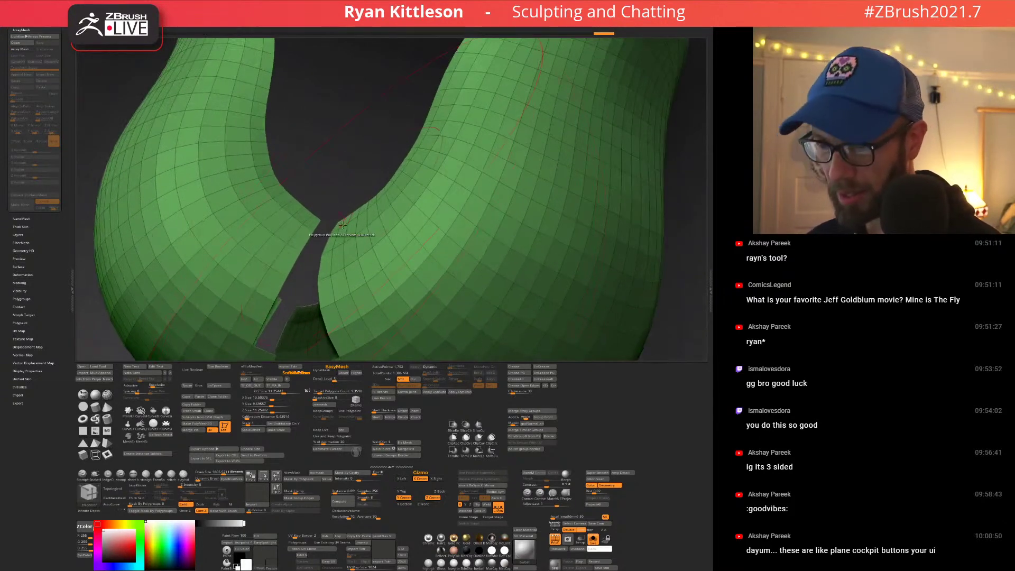
key("x")
right_click_drag(335, 226, 347, 272)
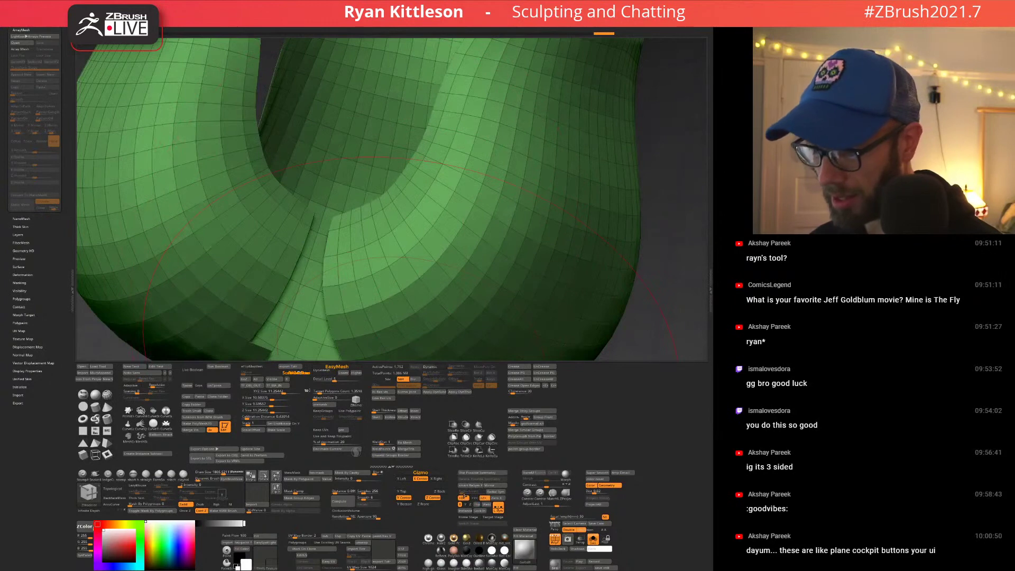
left_click(494, 492)
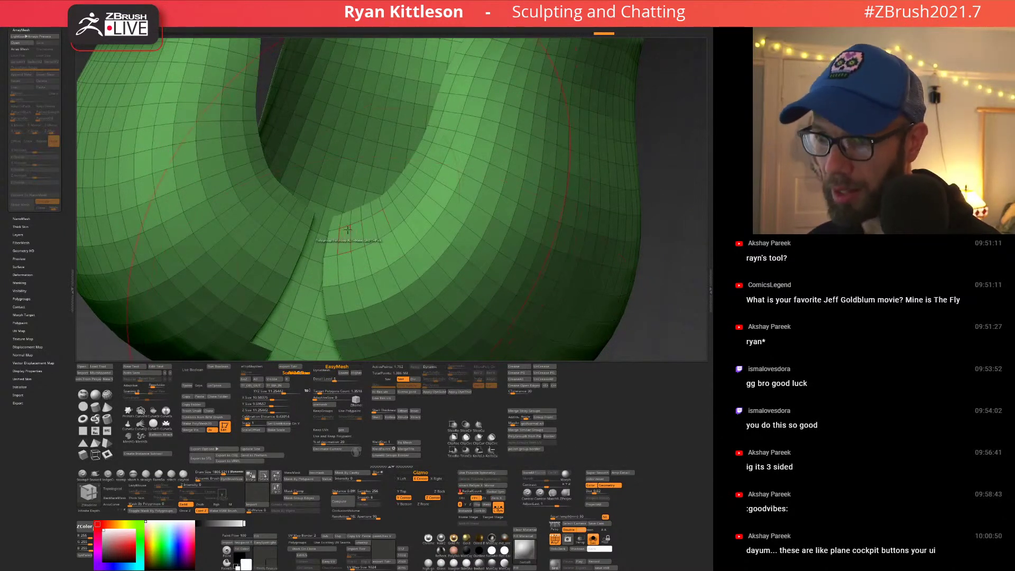
Set the ZModeler edge action to Bridge with the Edges target and bridge the top corner edges of two neighbouring petals.
right_click_drag(347, 231, 333, 215)
key("space")
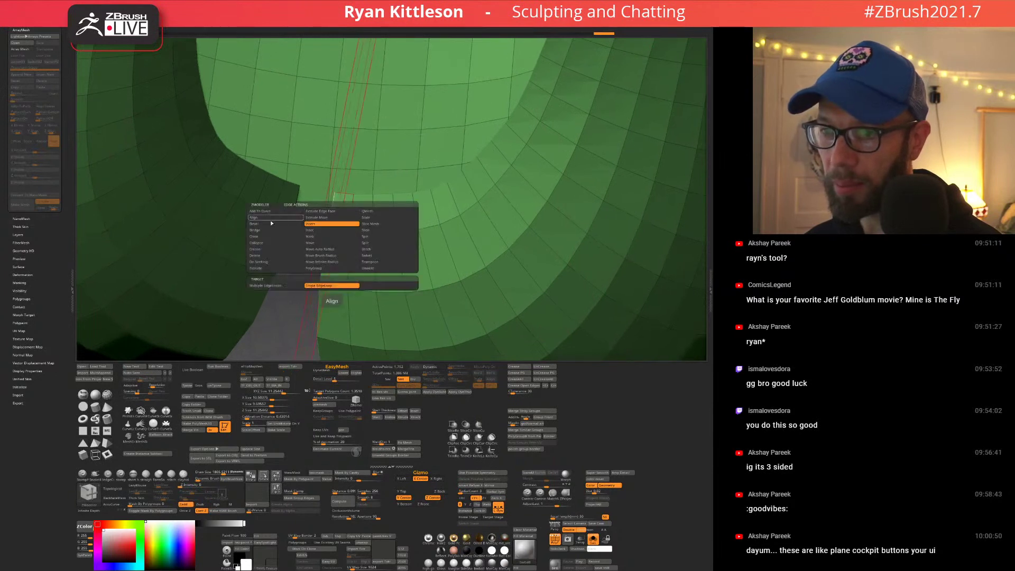
left_click(261, 231)
left_click(311, 285)
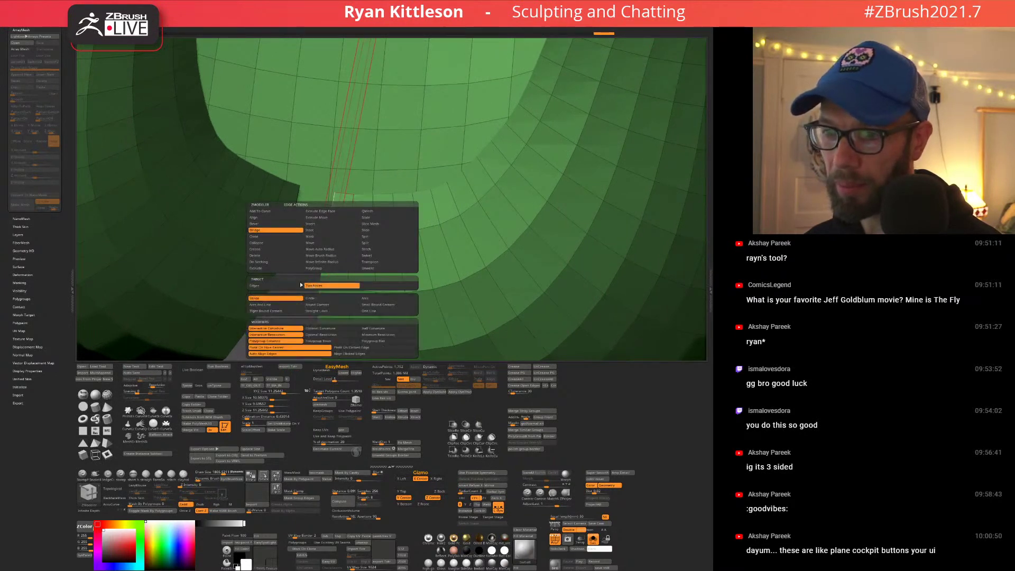
left_click(288, 285)
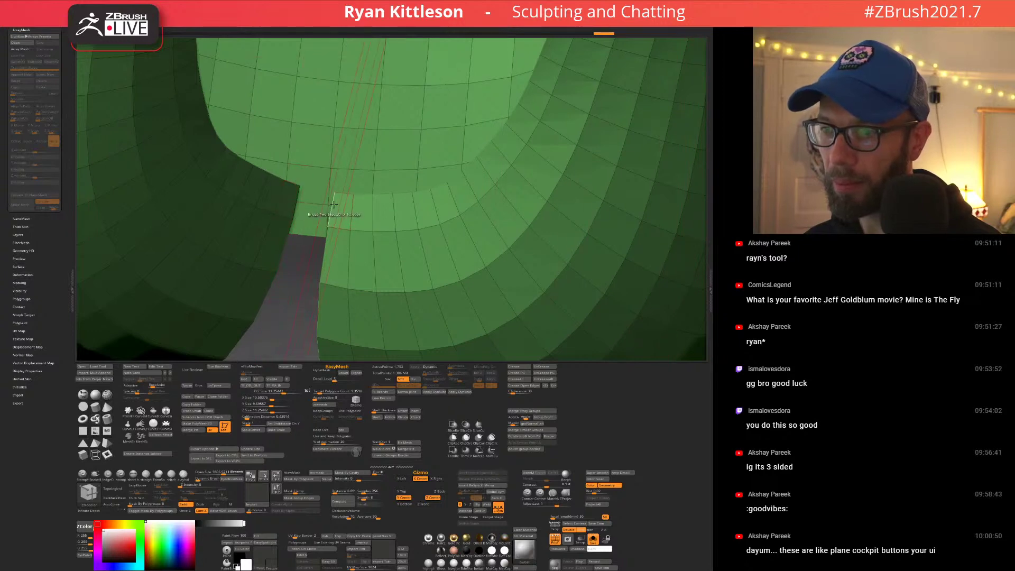
left_click(297, 198)
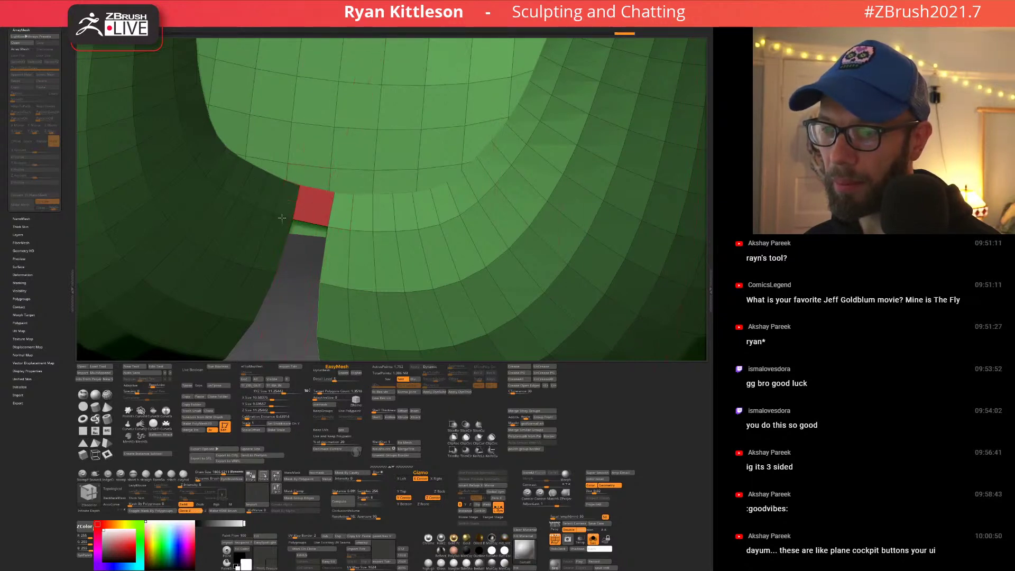
Bridge the matching corner edges across the gap between the next pair of petals.
right_click_drag(281, 218, 396, 280, "ctrl")
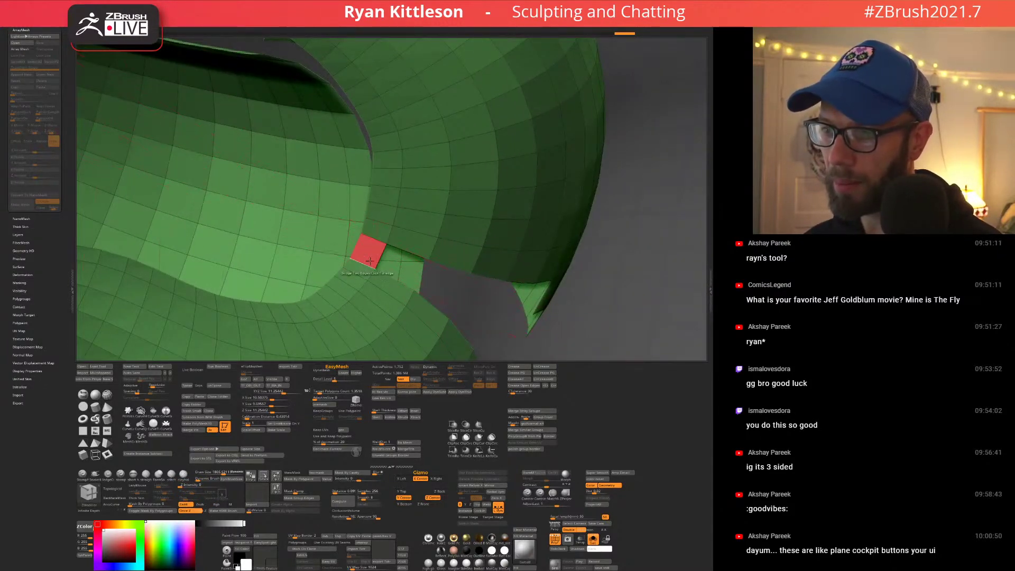
right_click_drag(428, 148, 239, 110)
right_click_drag(177, 99, 363, 200, "alt")
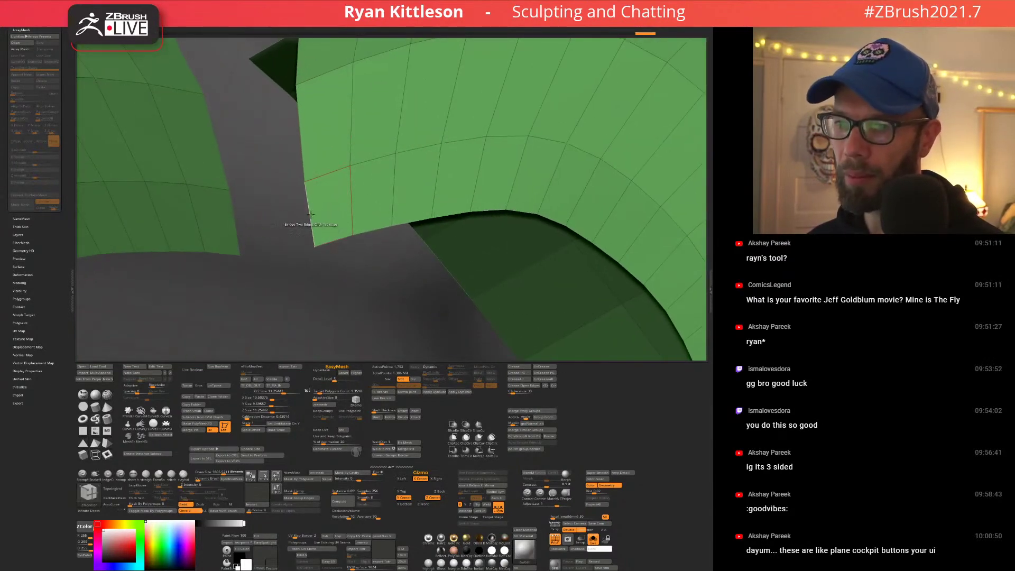
left_click(236, 224)
right_click_drag(257, 221, 408, 109, "ctrl")
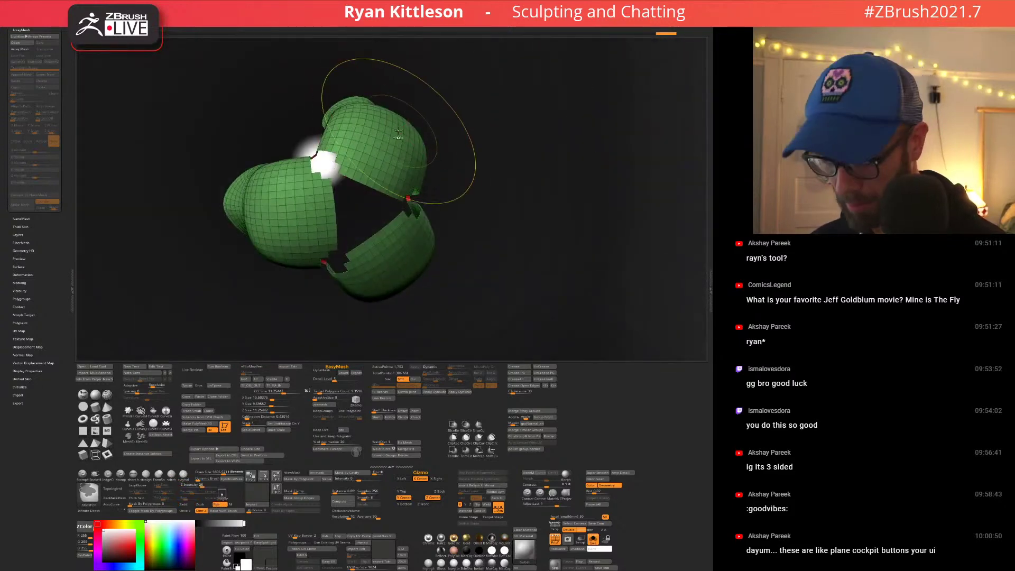
key("ctrl+shift+a")
right_click_drag(389, 158, 368, 188)
key("ctrl+z")
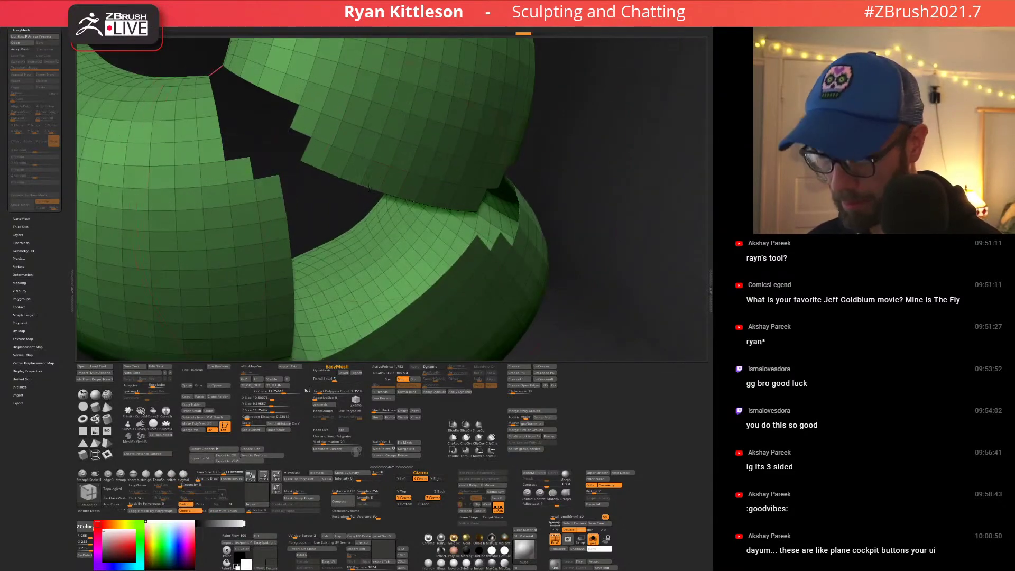
Close the remaining gaps and open base between the petals using the ZModeler edge action for filling holes.
key("space")
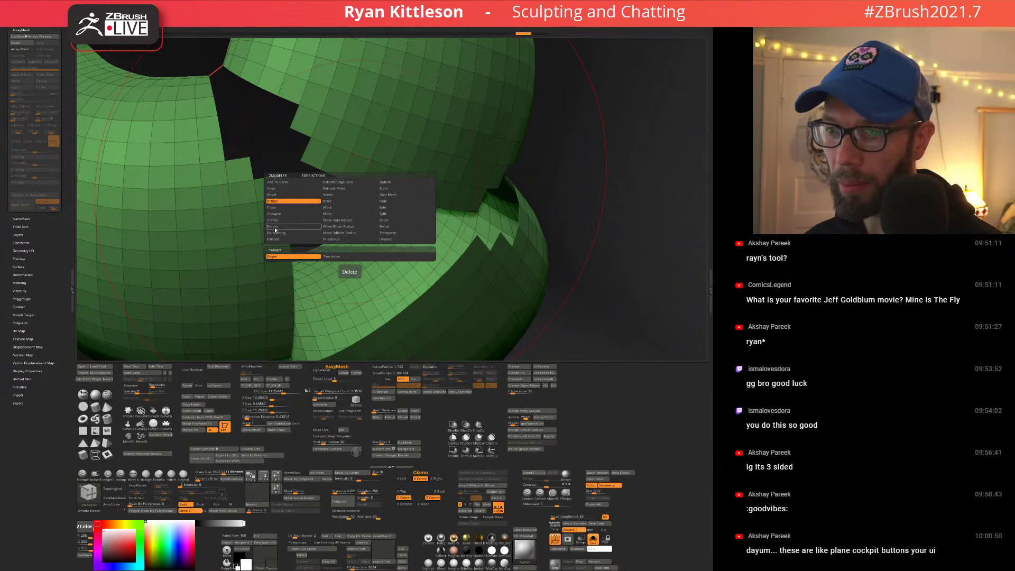
left_click(351, 183)
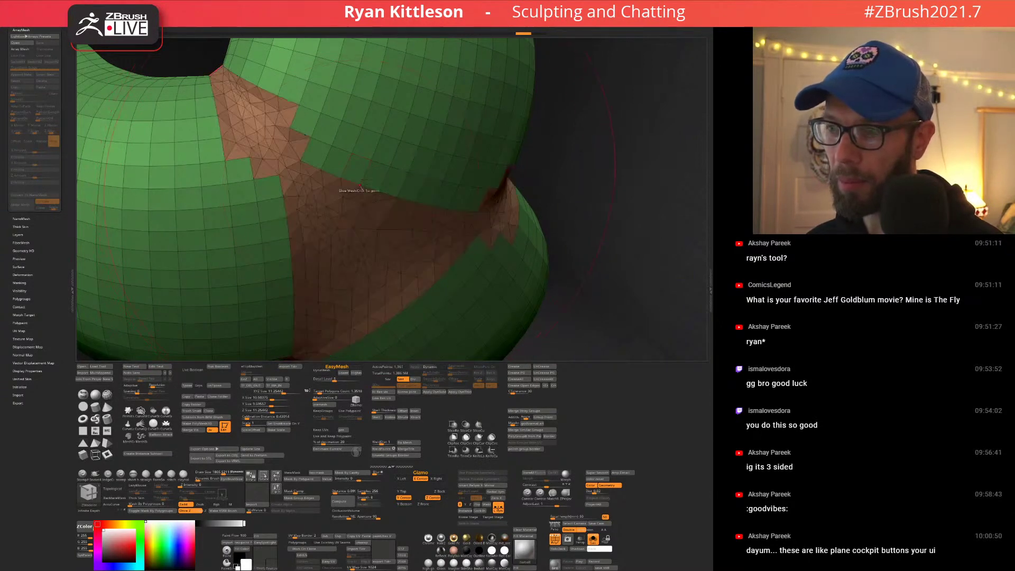
mouse_move(351, 185)
right_mouse_down("ctrl")
mouse_move(364, 135)
mouse_move(389, 159)
mouse_move(398, 191)
mouse_move(408, 161)
mouse_move(354, 149)
mouse_move(362, 185)
mouse_move(349, 245)
mouse_move(371, 207)
right_mouse_up("ctrl")
key("shift+f")
key("1")
key("shift+f")
Isolate the new fill polygroup to examine it, restore the full flower and check its surface without the wireframe.
left_click(349, 227, "ctrl+shift")
key("shift")
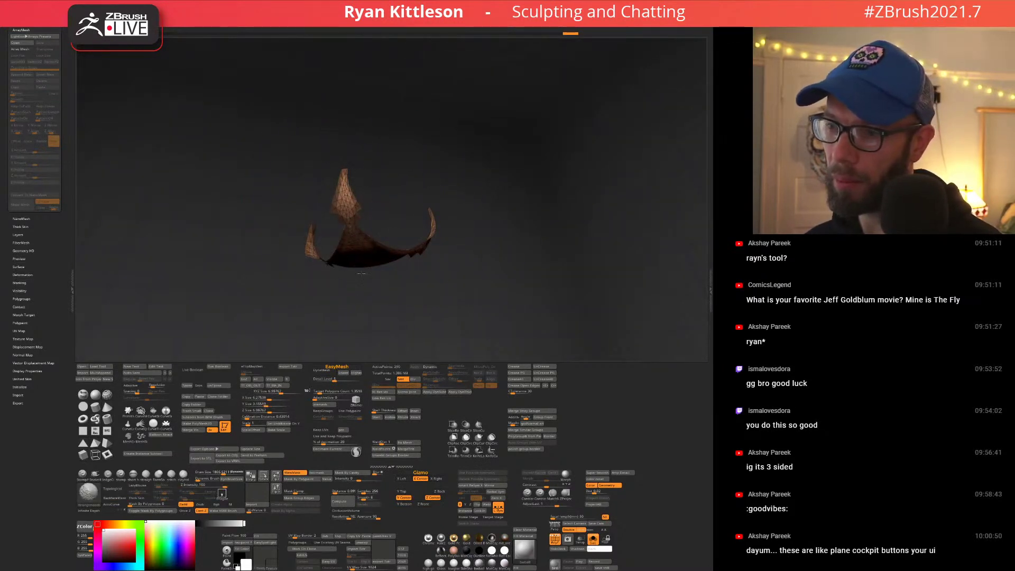
left_click(376, 193, "ctrl+shift")
key("shift+f")
right_click_drag(383, 187, 434, 204)
key("shift+f")
key("shift+f")
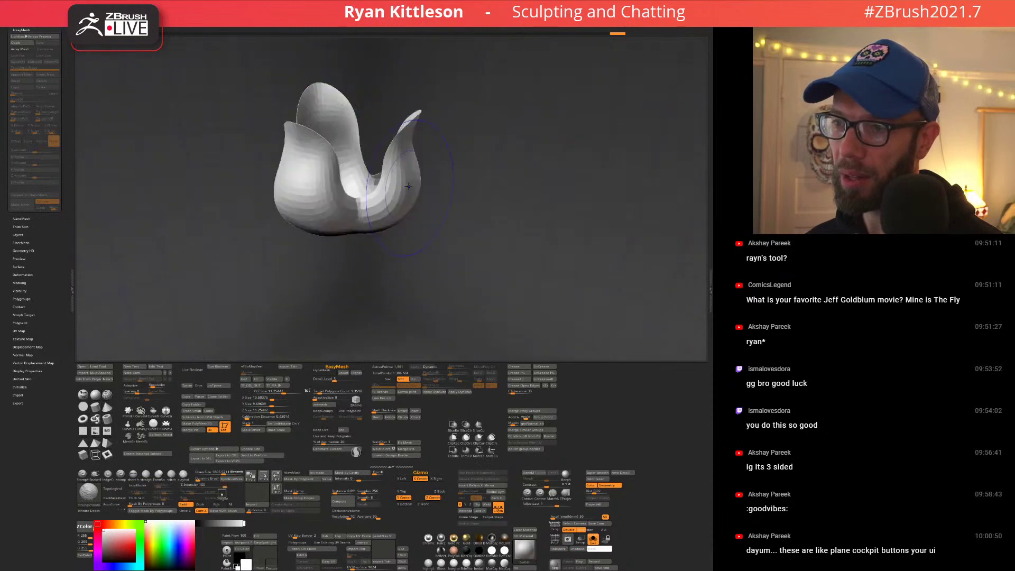
Turn on radial symmetry for the flower and remesh it into an even quad mesh.
left_click(465, 504)
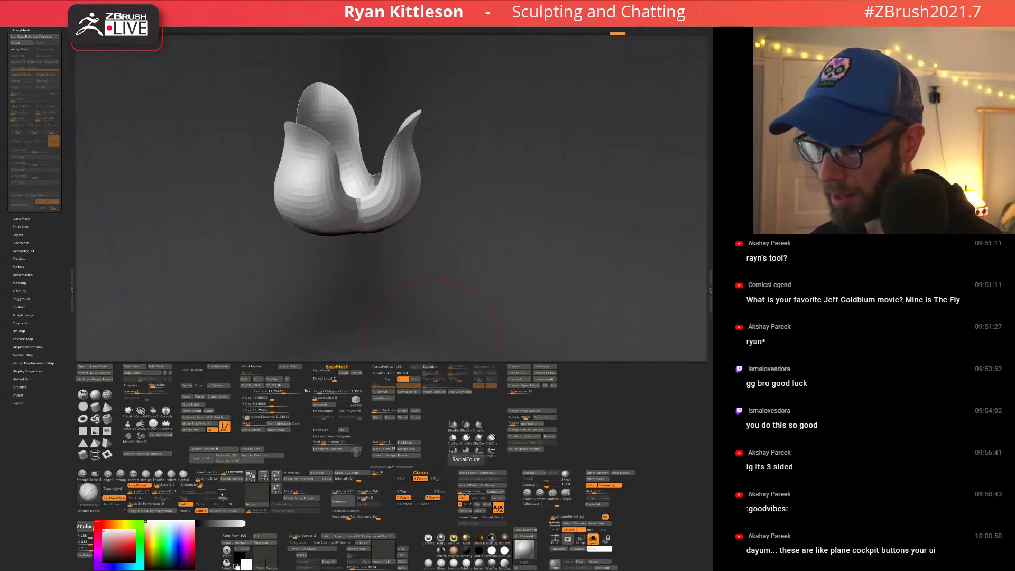
key("x")
right_click_drag(361, 172, 373, 196)
key("shift+f")
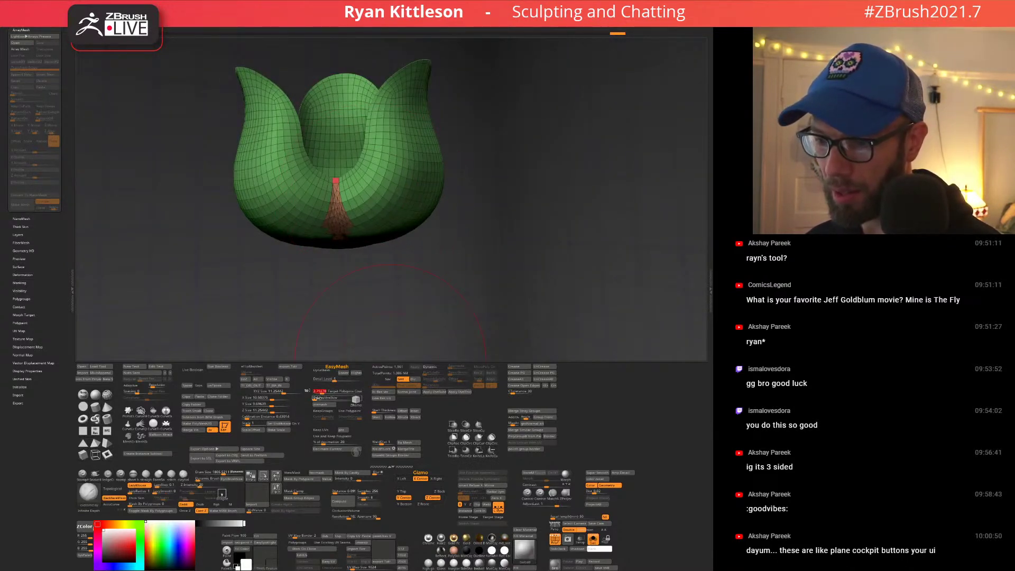
left_click(321, 405)
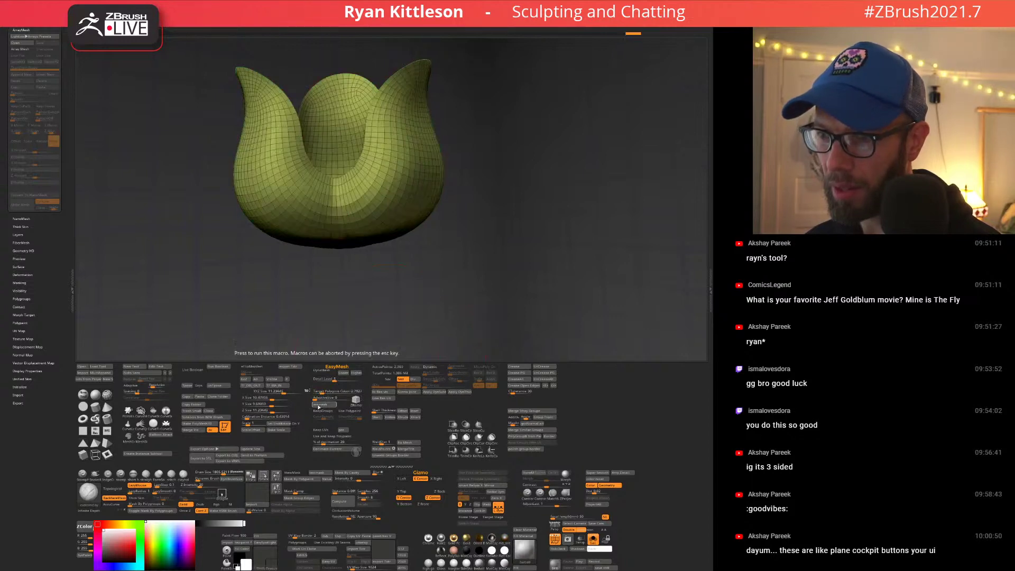
Show the whole creature figure along with the flower and turn on Dynamic Subdiv for the flower.
right_click_drag(366, 189, 466, 178)
key("shift+f")
key("shift+s")
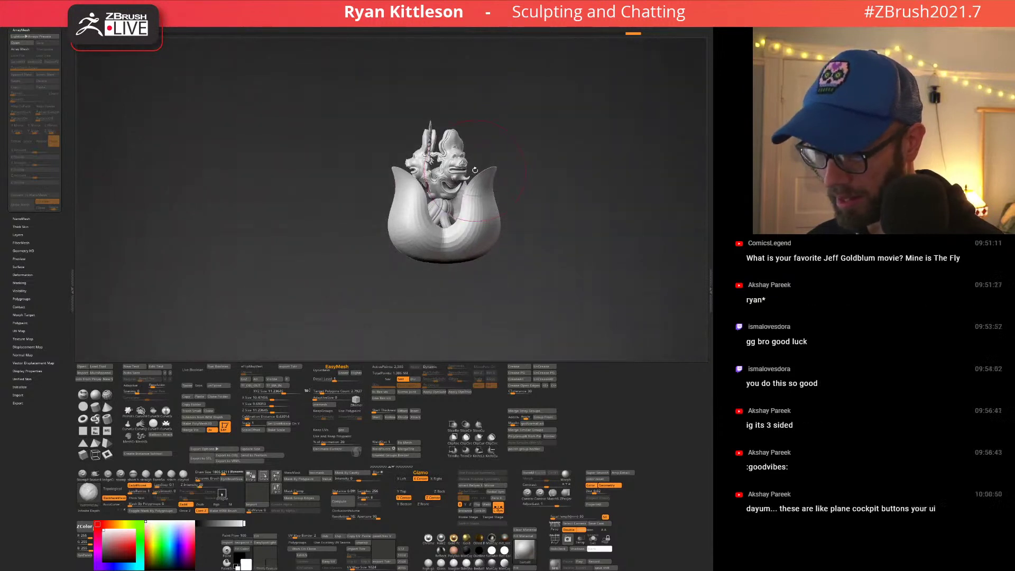
mouse_move(474, 201)
right_mouse_down("alt")
mouse_move(448, 154)
mouse_move(434, 169)
mouse_move(455, 199)
right_mouse_up("alt")
key("d")
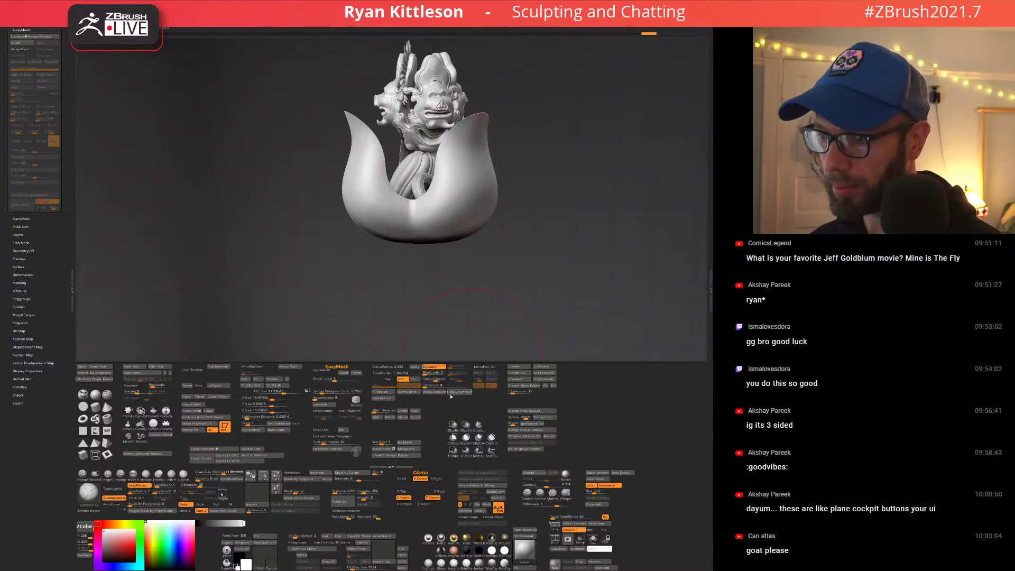
Give the flower walls a visible thickness with Dynamic Thickness and adjust the offset of the shell.
left_click_drag(437, 383, 438, 384)
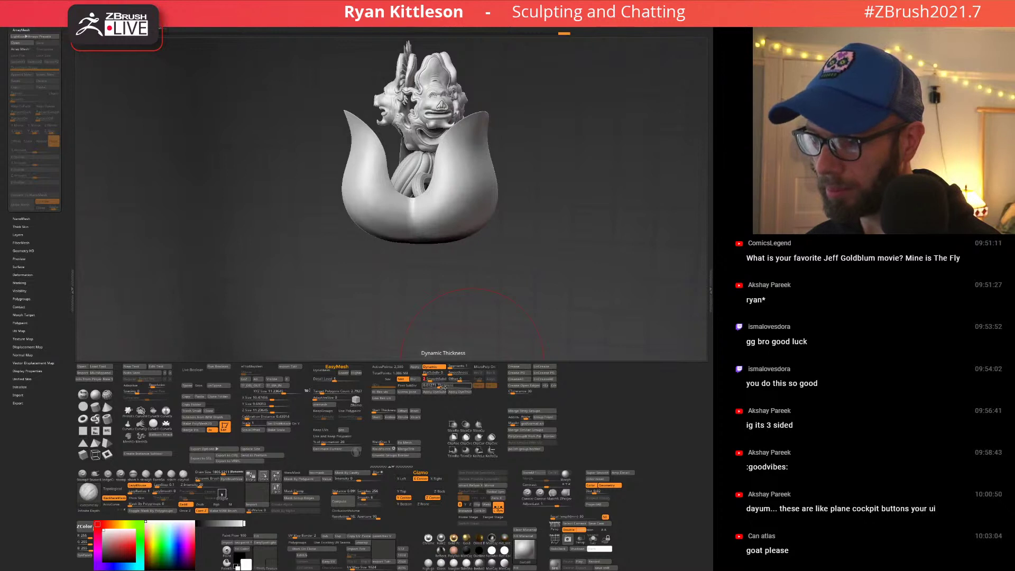
left_click_drag(442, 387, 462, 387)
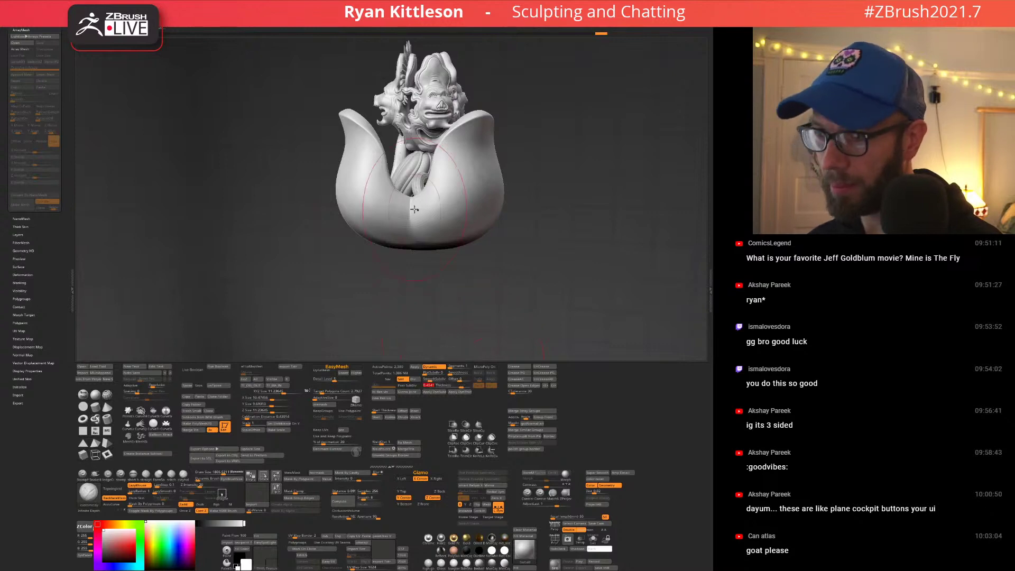
right_click_drag(414, 209, 477, 340)
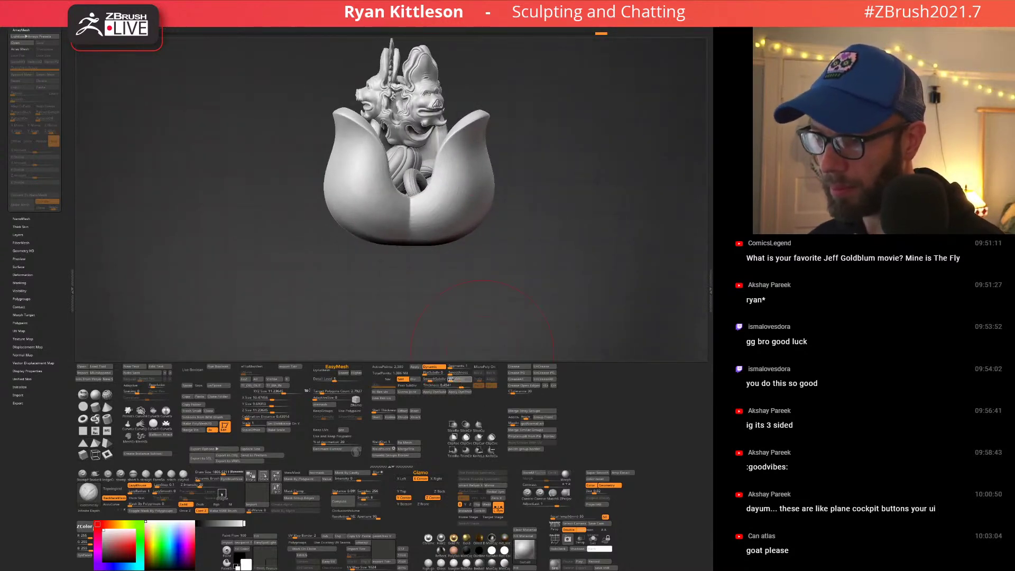
left_click(451, 379)
mouse_move(438, 185)
right_mouse_down()
mouse_move(454, 192)
mouse_move(441, 197)
right_mouse_up()
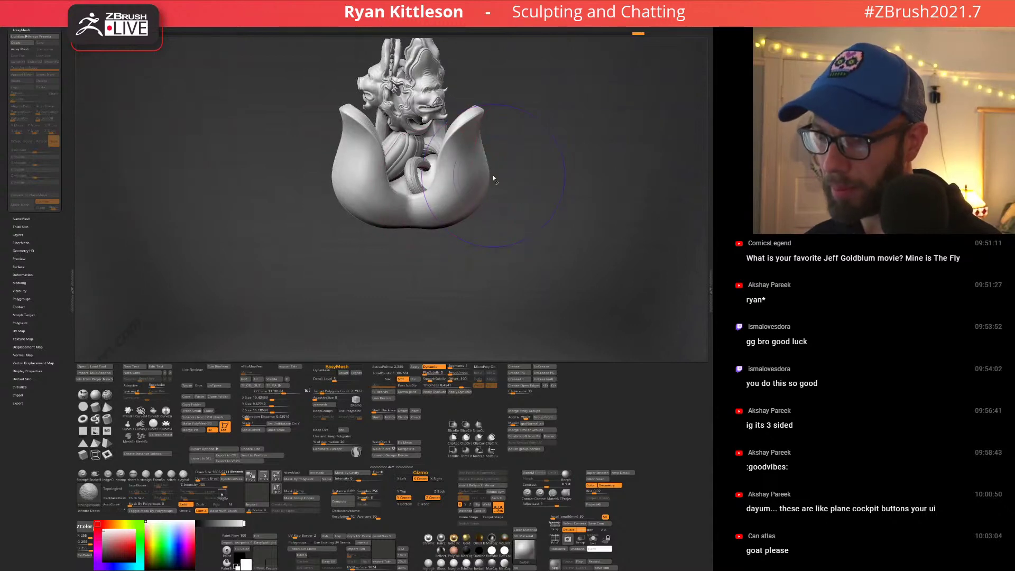
right_click_drag(454, 200, 444, 182)
Undo the recent edits to the flower and redo the last ones to compare the versions.
key("ctrl+z")
key("ctrl+z")
key("ctrl+z")
key("ctrl+z")
key("ctrl+z")
key("ctrl+z")
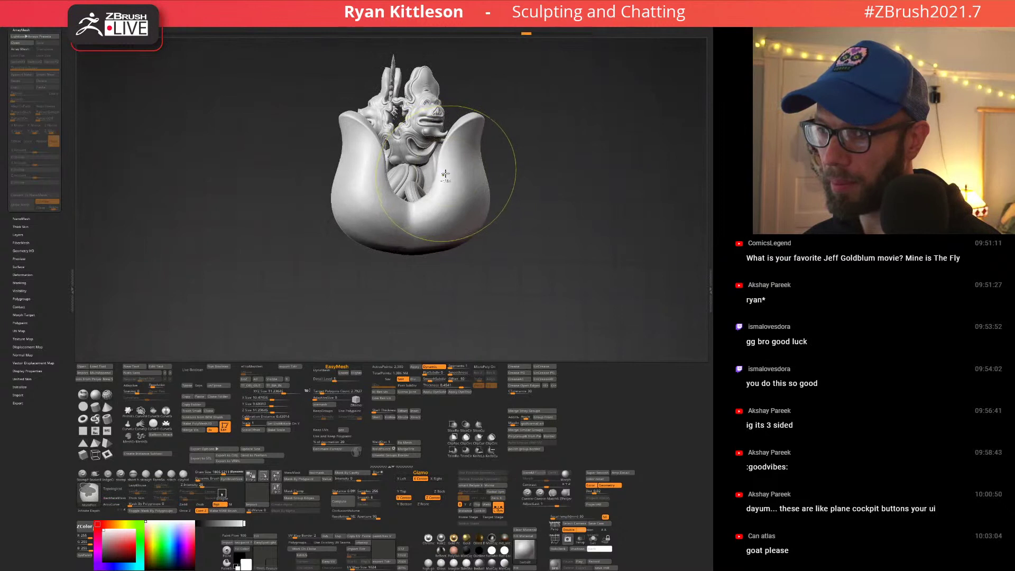
key("ctrl+shift+z")
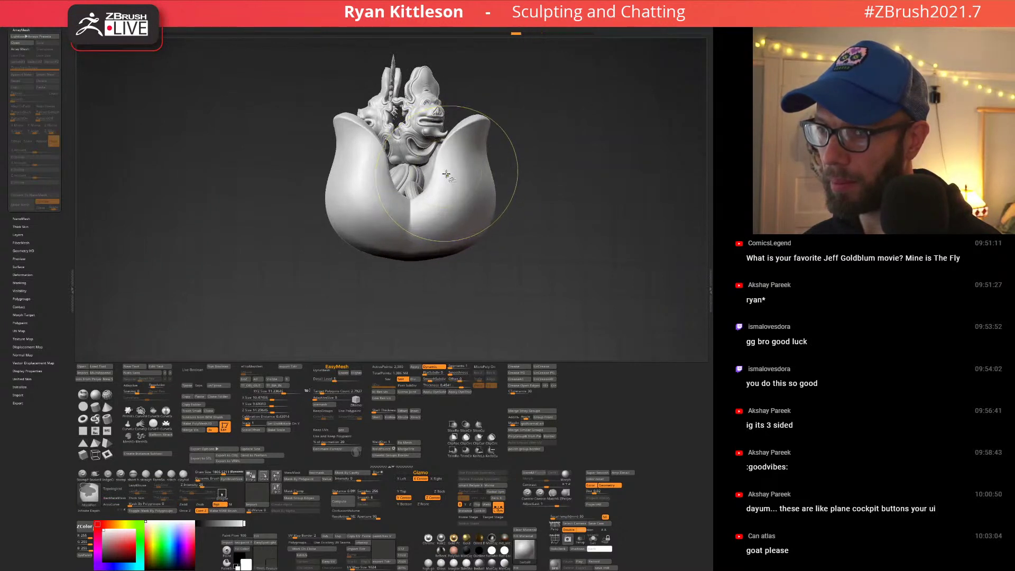
key("ctrl+shift+z")
Smooth the whole flower with a gizmo deformer, exit the deformer and return to drawing mode.
key("w")
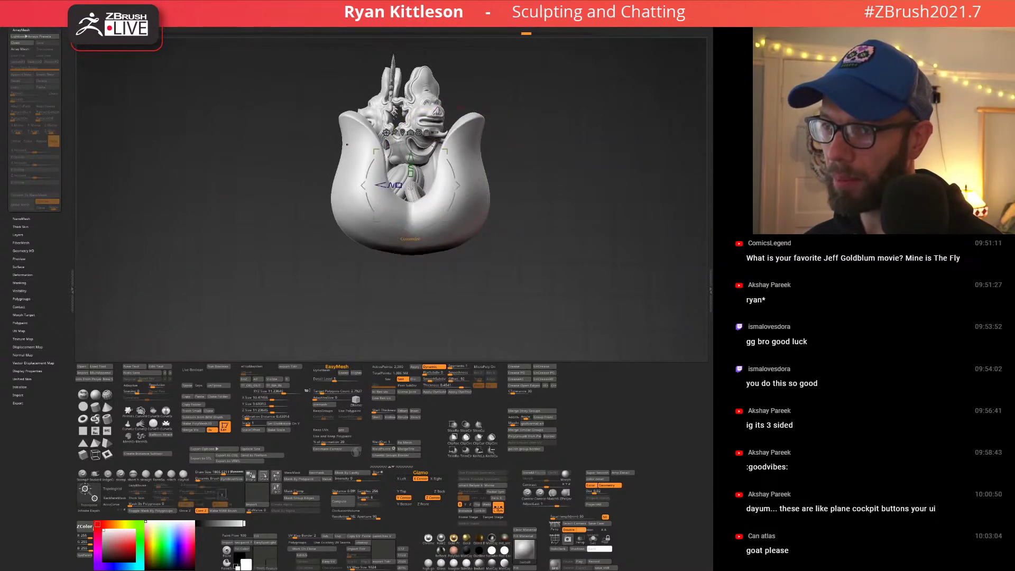
left_click(386, 132)
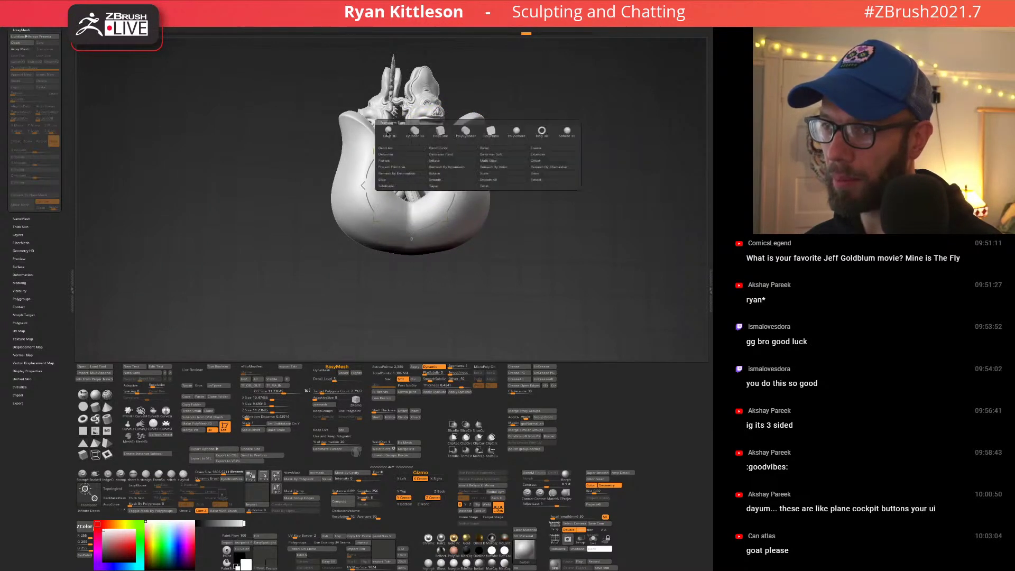
left_click(497, 181)
left_click_drag(338, 117, 337, 115)
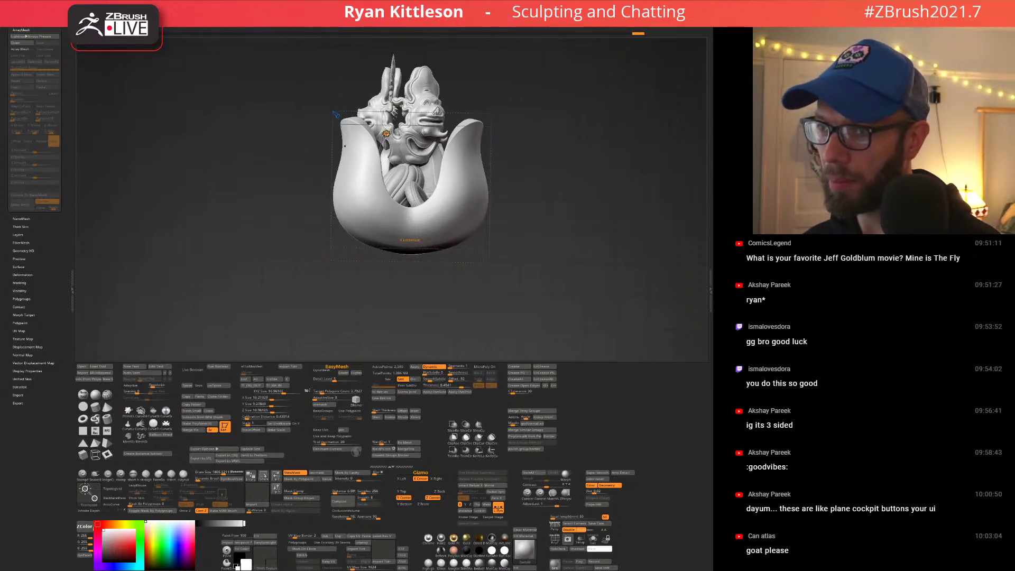
left_click(387, 134)
key("q")
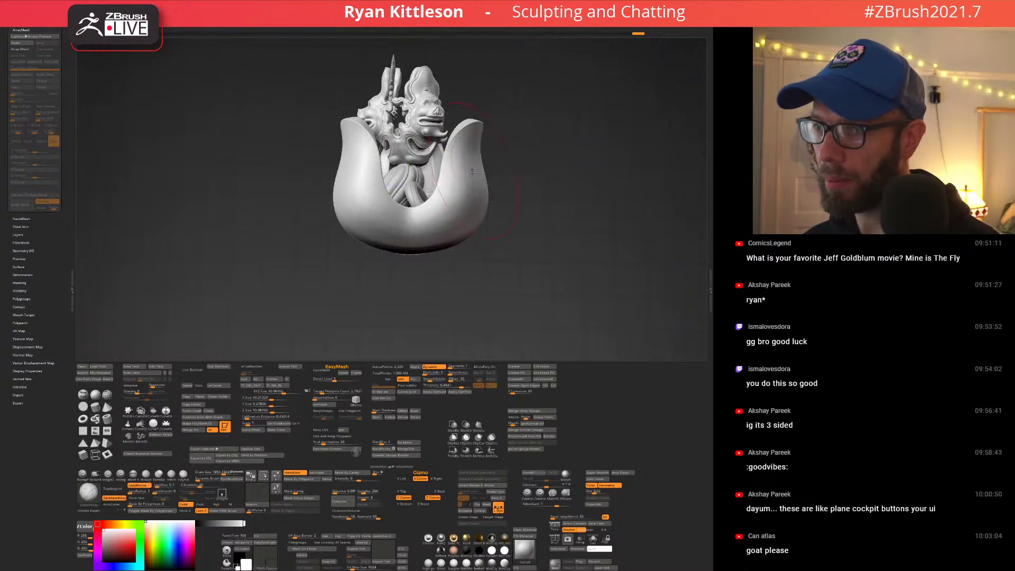
Isolate the flower and examine its form and wireframe with Dynamic Subdiv on and off.
mouse_move(404, 189)
right_mouse_down()
mouse_move(446, 193)
mouse_move(456, 211)
mouse_move(471, 174)
mouse_move(438, 168)
right_mouse_up()
key("shift+s")
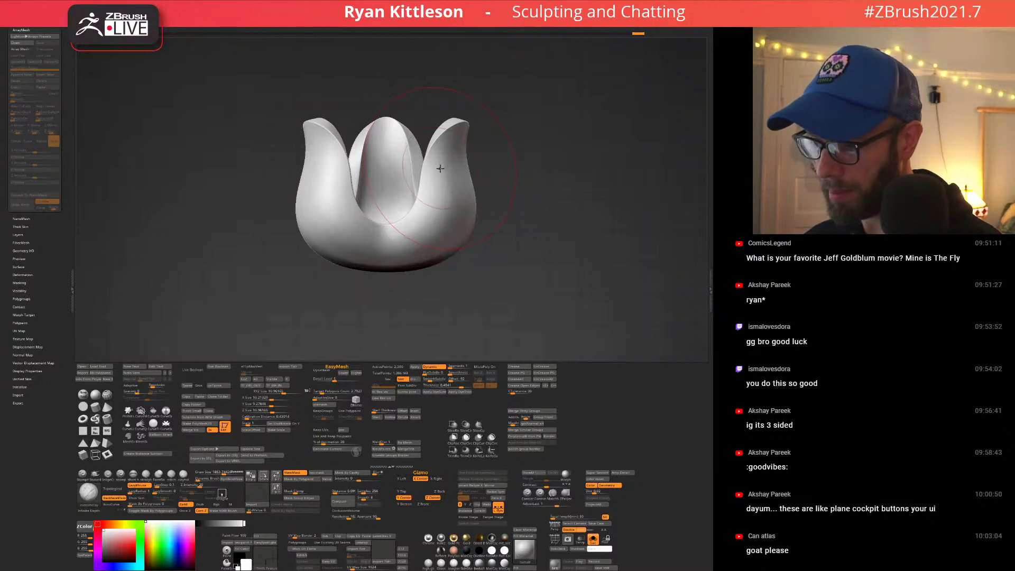
right_click_drag(438, 175, 446, 296)
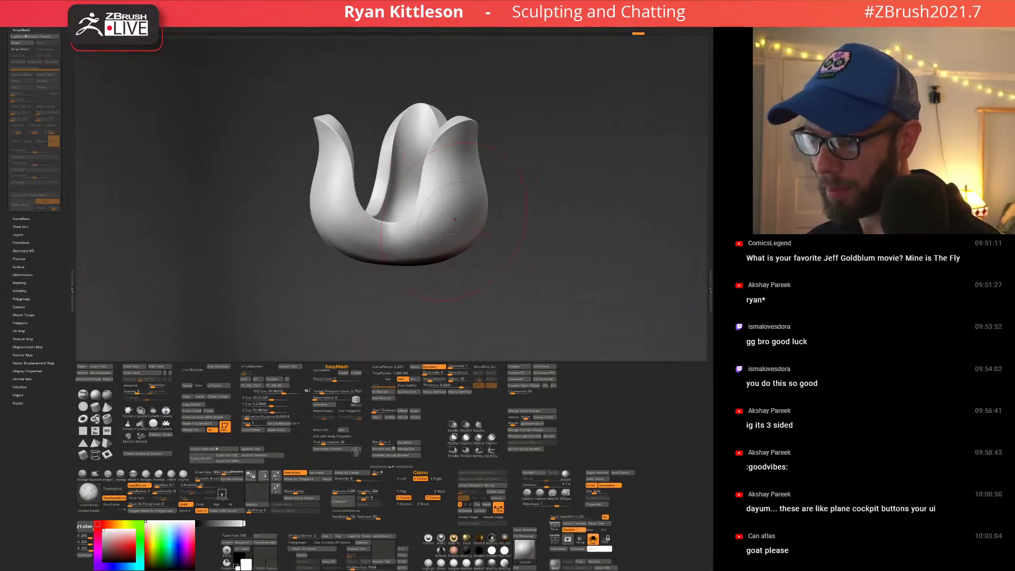
right_click_drag(431, 193, 469, 270)
key("shift+d")
key("d")
key("shift+f")
key("shift+f")
key("shift+d")
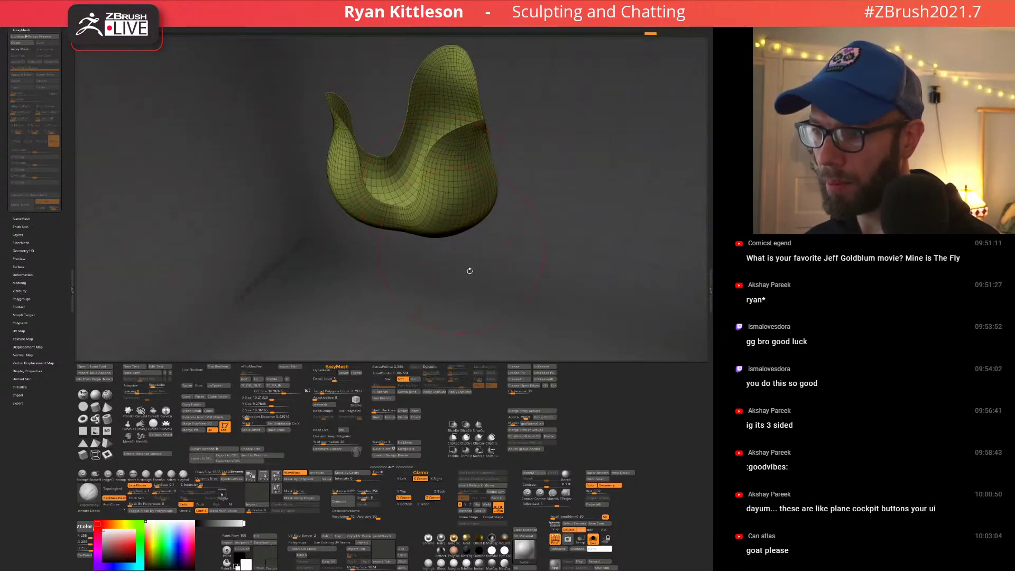
Change the edge creasing on the flower and check the thickened shell with Dynamic Subdiv and polygroups displayed.
left_click(541, 381)
key("d")
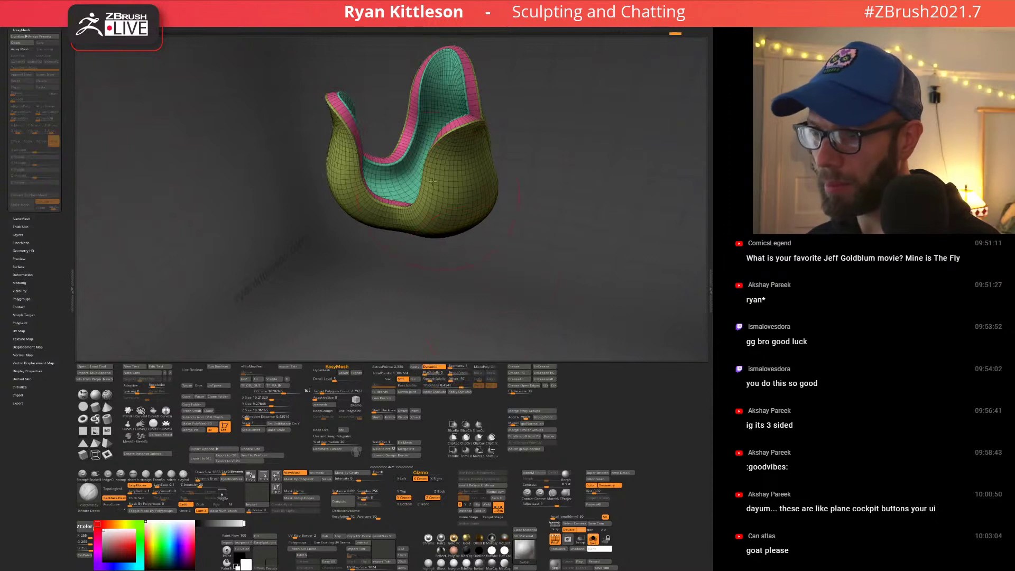
key("shift+f")
mouse_move(436, 175)
right_mouse_down()
mouse_move(436, 164)
mouse_move(455, 191)
mouse_move(436, 173)
right_mouse_up()
key("shift+d")
key("d")
key("shift+f")
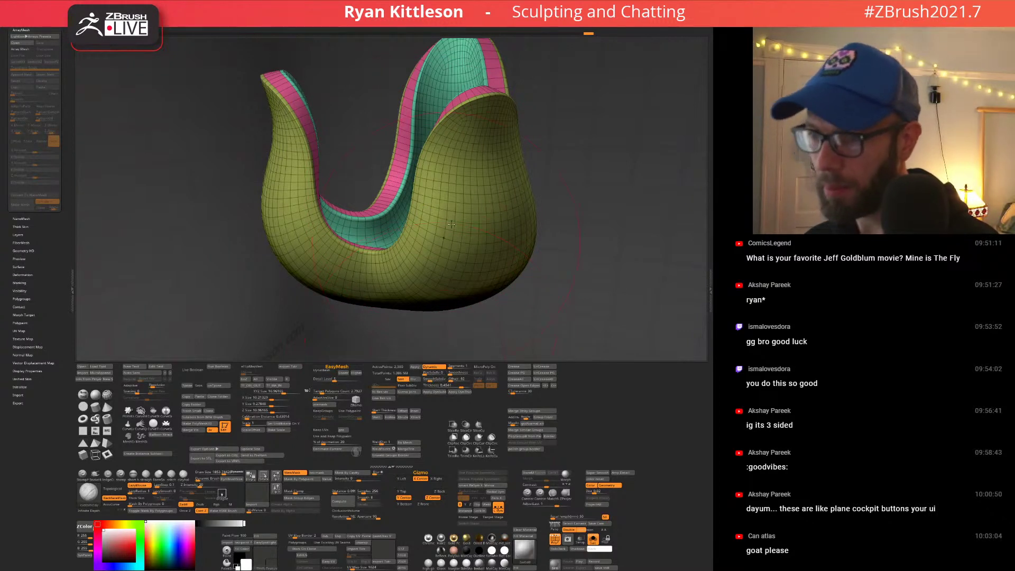
Reduce the flower's Dynamic Thickness and apply the dynamic subdivision and thickness to the mesh.
mouse_move(462, 200)
right_mouse_down("ctrl")
mouse_move(464, 176)
mouse_move(492, 315)
right_mouse_up("ctrl")
key("shift+f")
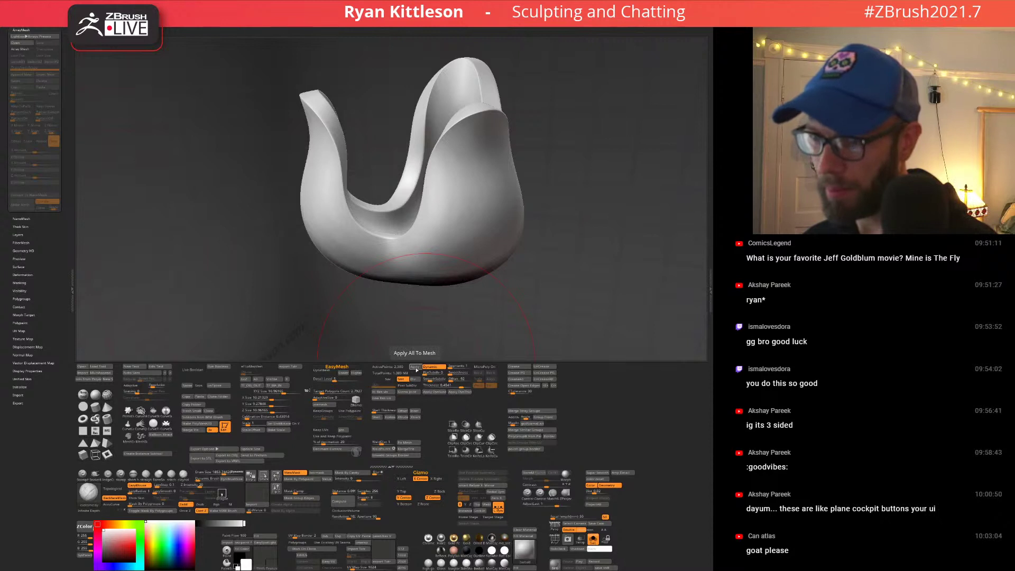
left_click_drag(461, 386, 454, 387)
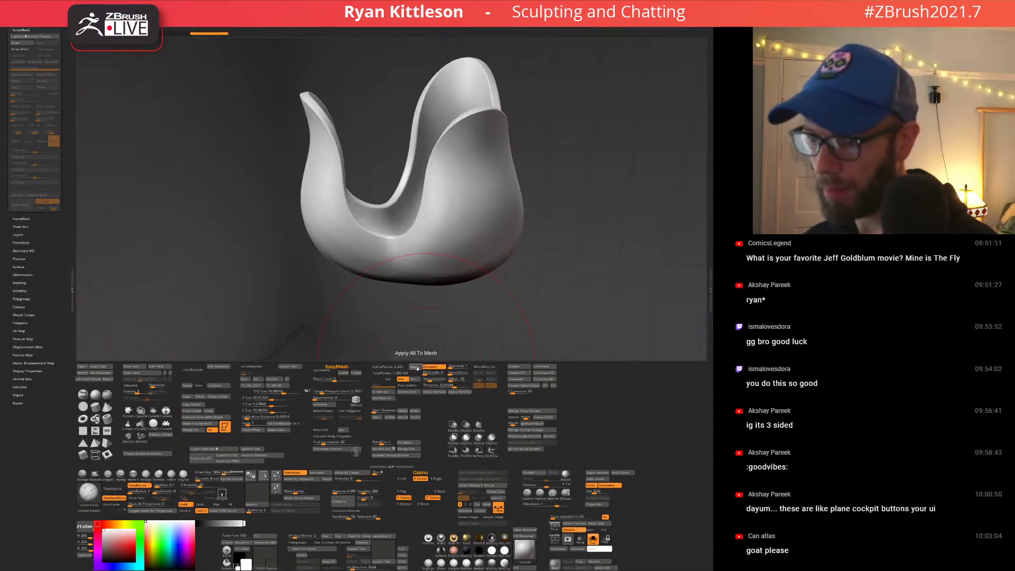
left_click(415, 366)
key("shift+f")
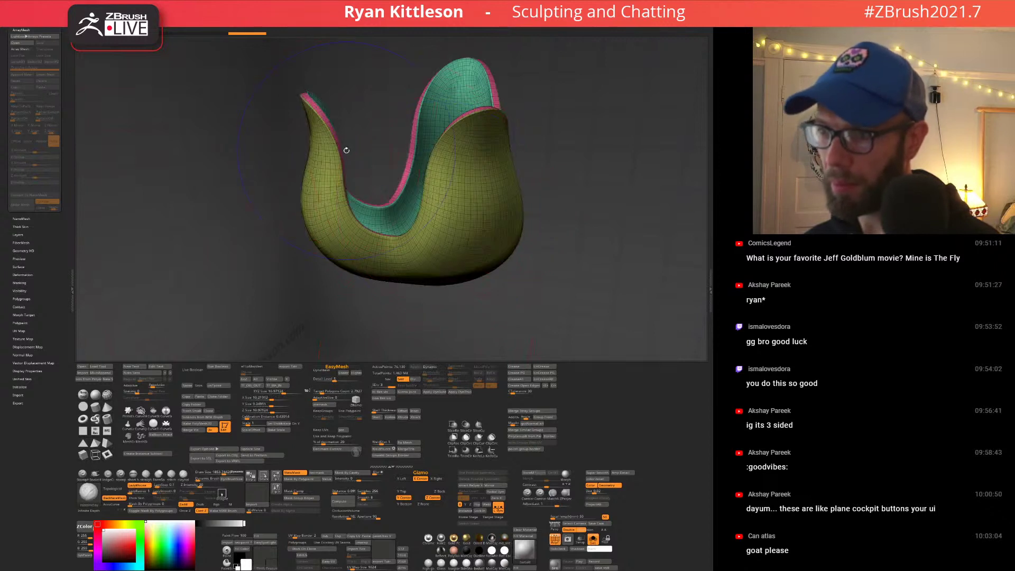
Drop the flower to a lower subdivision level and isolate the narrow rim polygroup between its inner and outer walls.
key("shift+d")
key("shift+d")
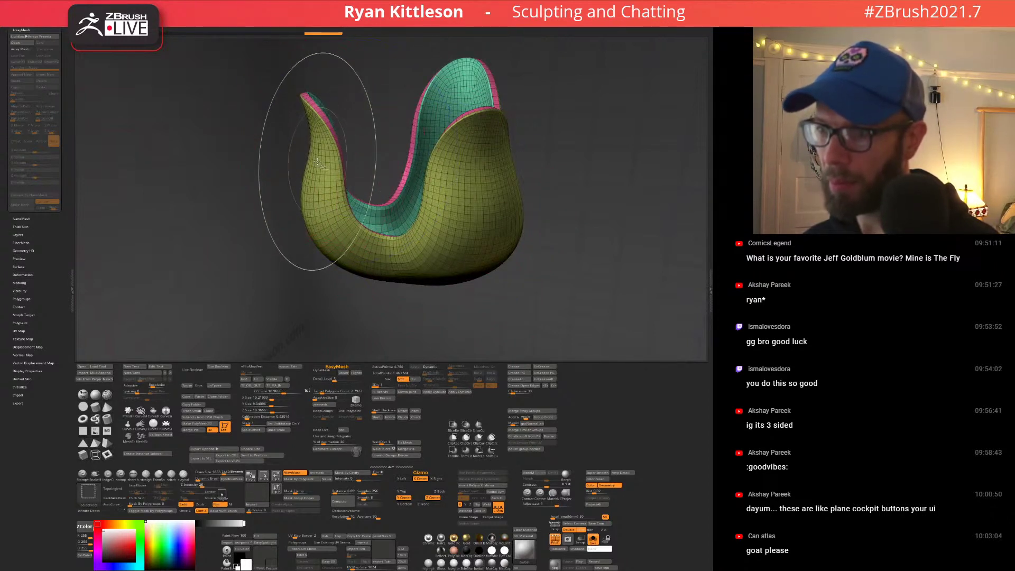
left_click(317, 162, "ctrl+shift")
left_click(321, 168, "ctrl+shift")
left_click(380, 216, "ctrl+shift")
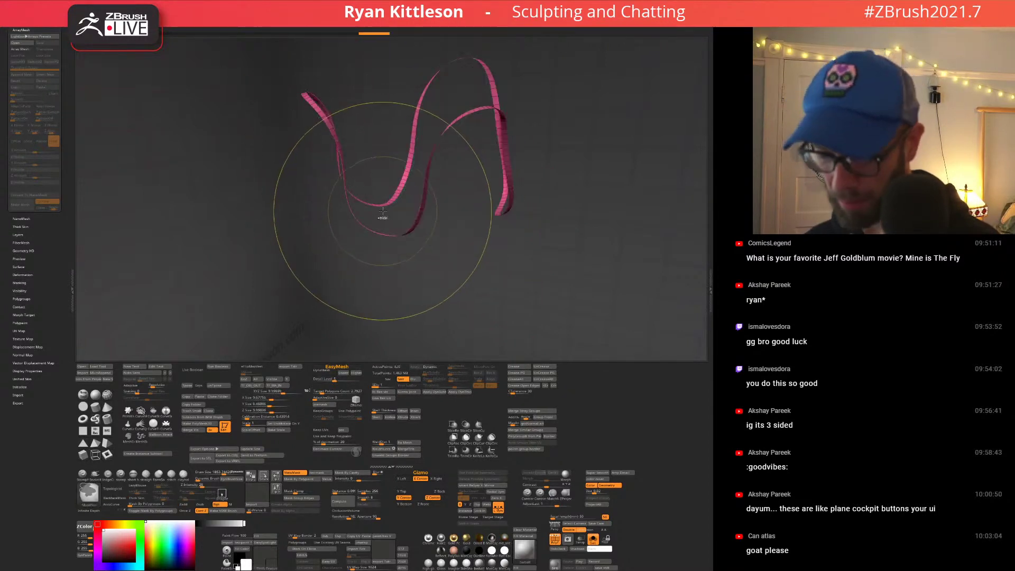
Thicken the isolated rim strip with Dynamic Subdiv and adjust its Post SubDiv and thickness settings.
left_click(439, 368)
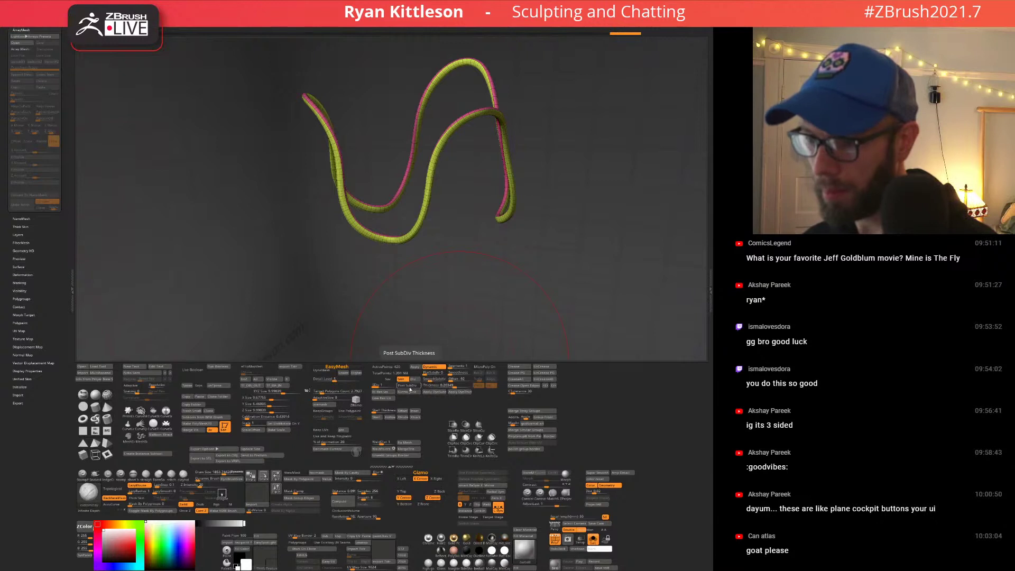
left_click(410, 386)
left_click(412, 387)
left_click_drag(453, 387, 453, 387)
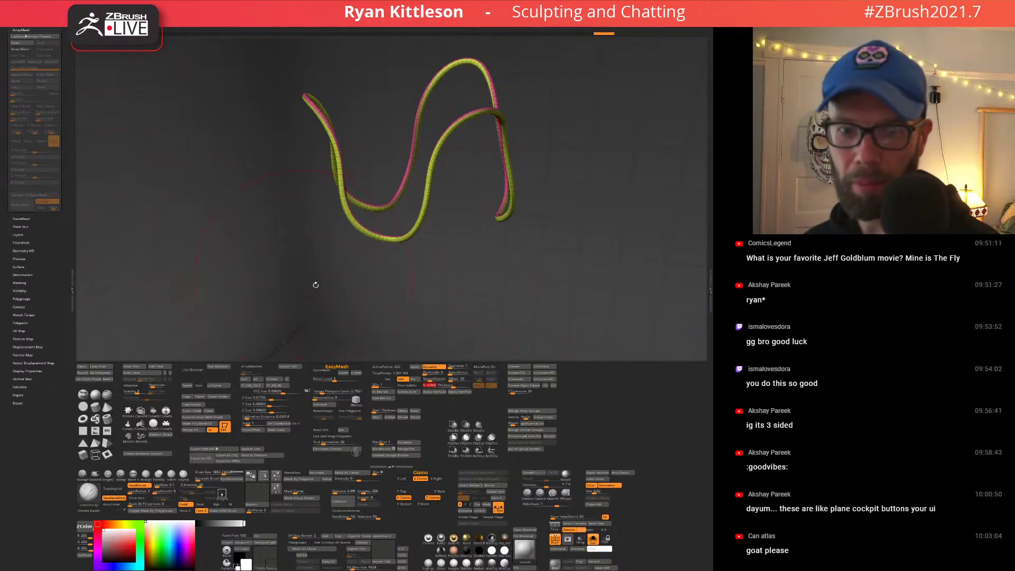
left_click(417, 367)
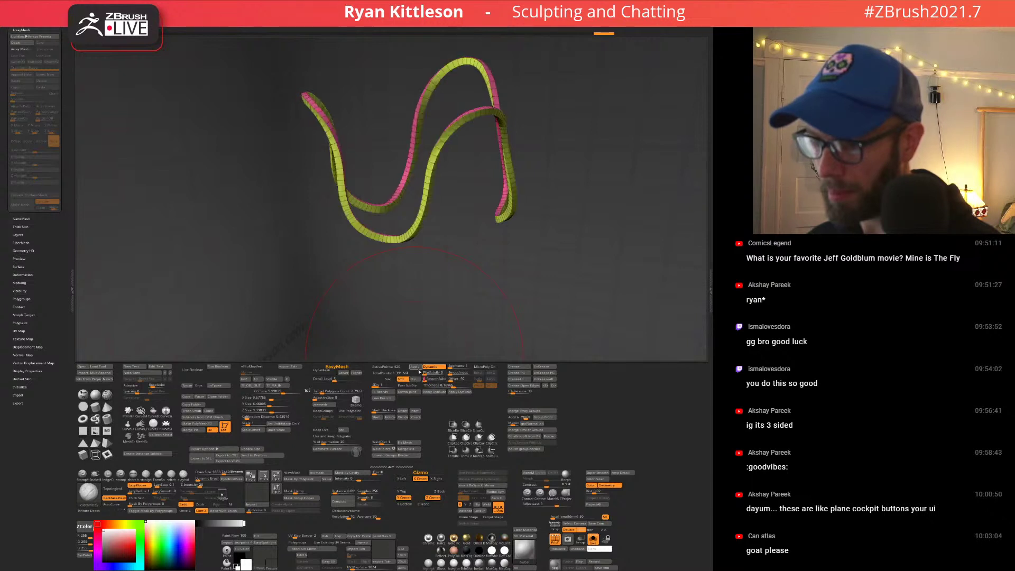
Bring back the surrounding figure and adjust the rim strip's Dynamic Subdiv thickness to form a rounded raised trim, checking it with polyframe.
key("alt+s")
key("d")
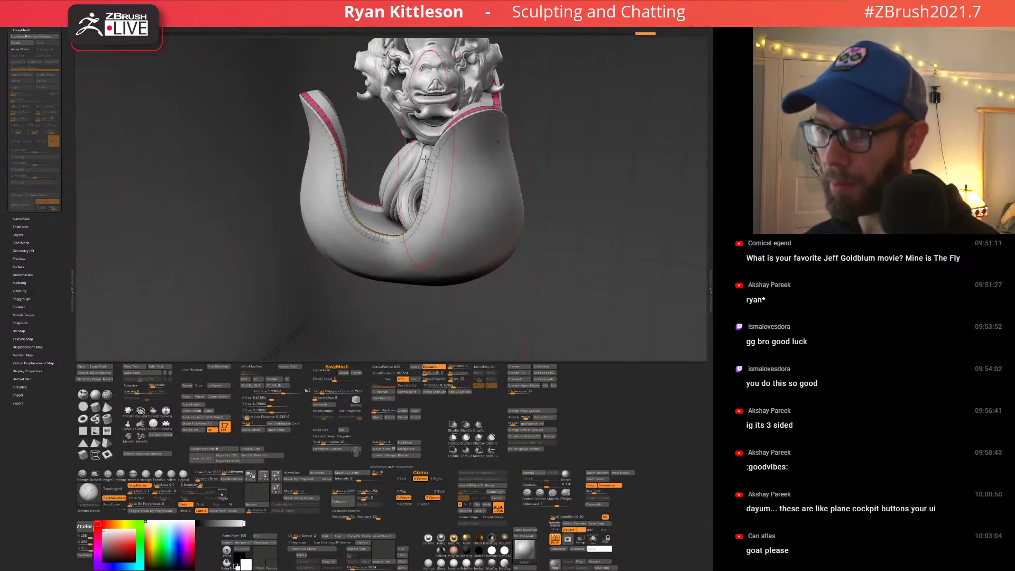
left_click_drag(437, 385, 418, 385)
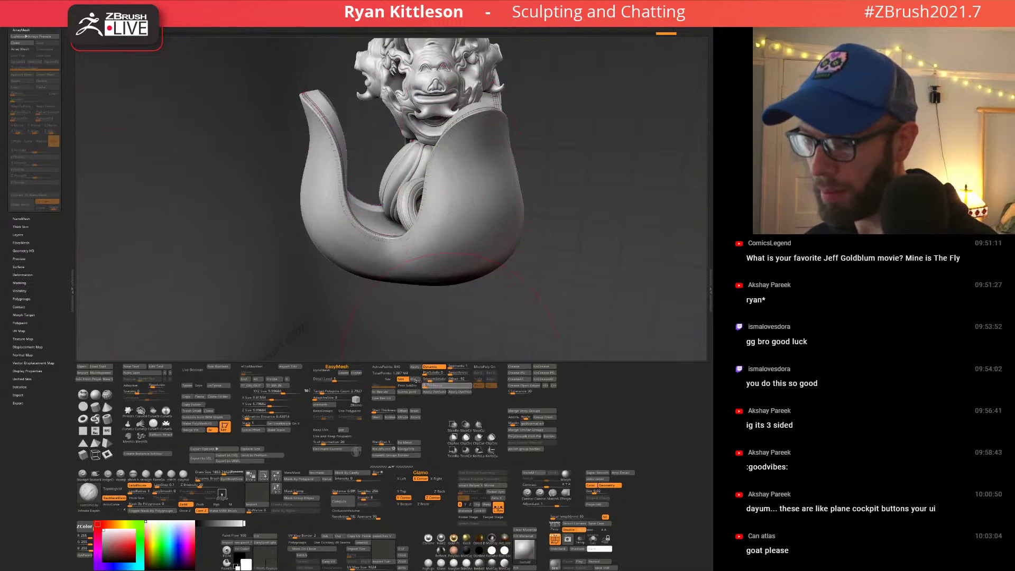
key("w")
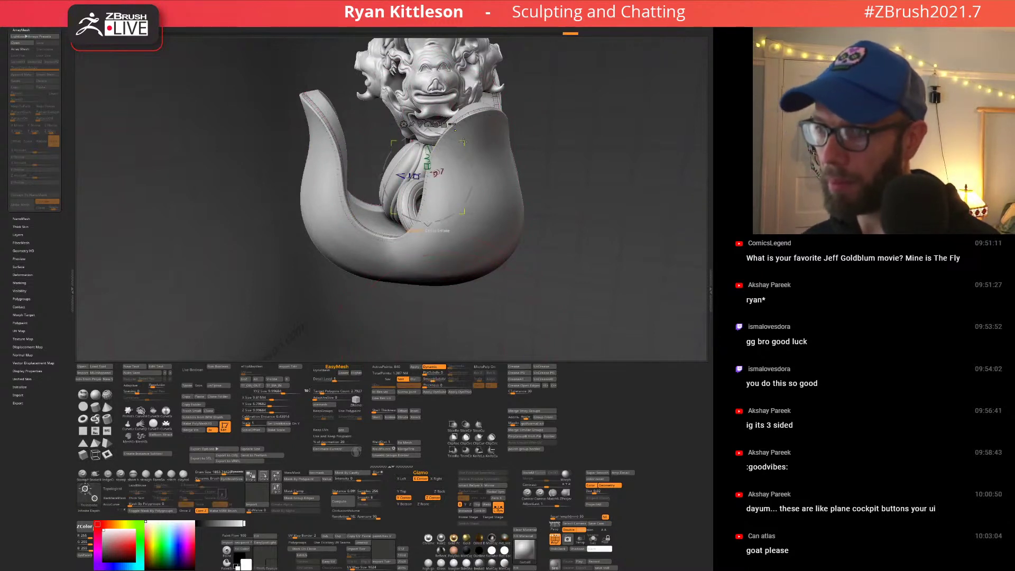
key("shift+f")
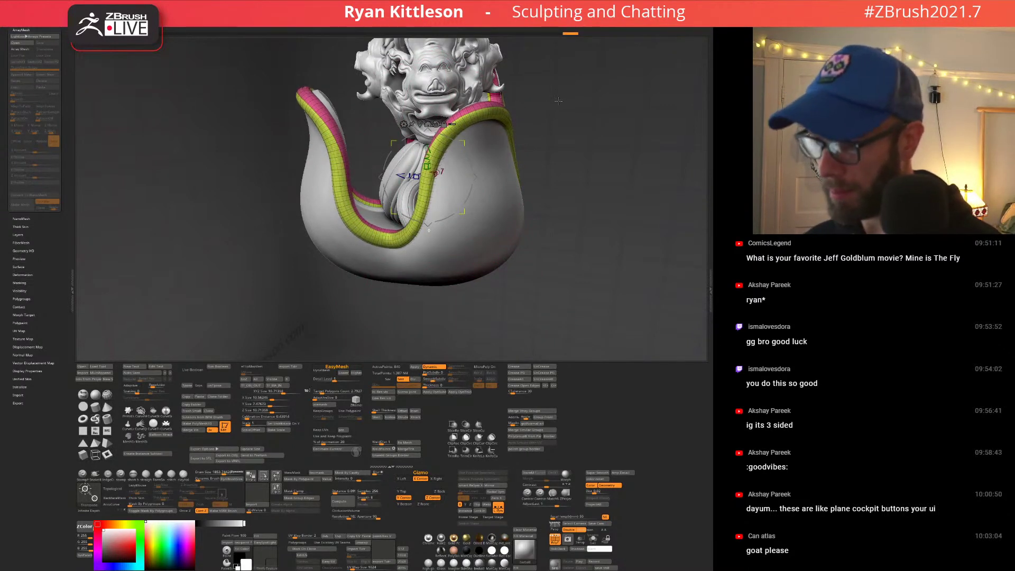
left_click_drag(558, 100, 562, 100)
key("shift+f")
key("q")
mouse_move(382, 180)
right_mouse_down("ctrl")
mouse_move(424, 181)
mouse_move(434, 152)
mouse_move(433, 187)
right_mouse_up("ctrl")
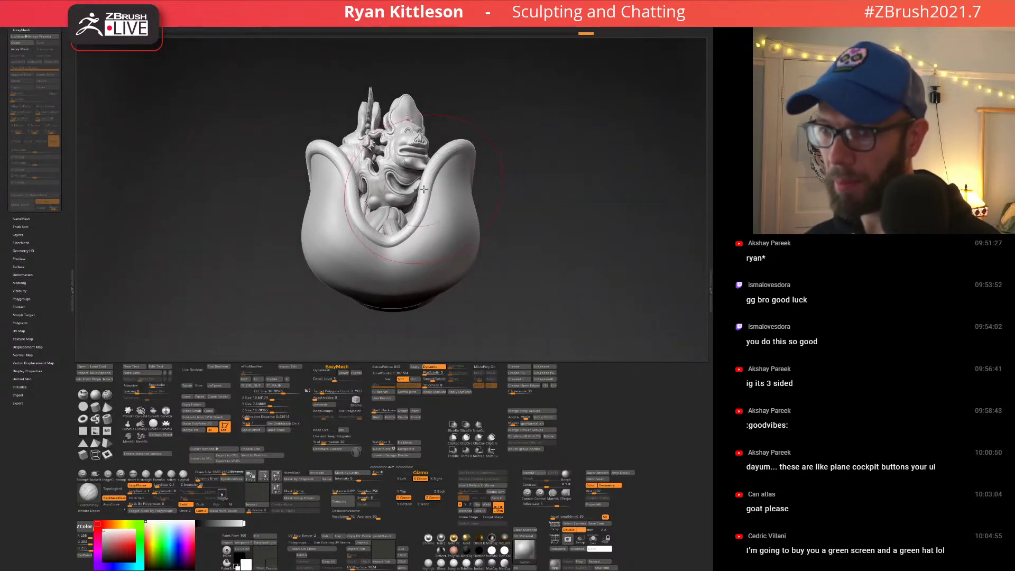
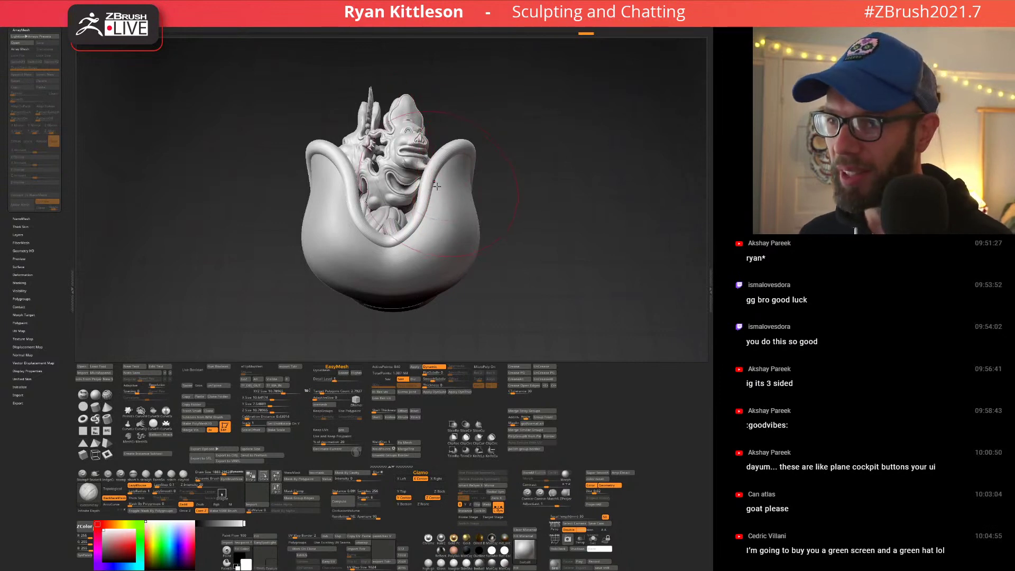
Inspect the tubular rim trim against the petals and on its own by toggling Solo.
right_click_drag(437, 186, 415, 200)
right_click_drag(416, 200, 486, 184, "alt")
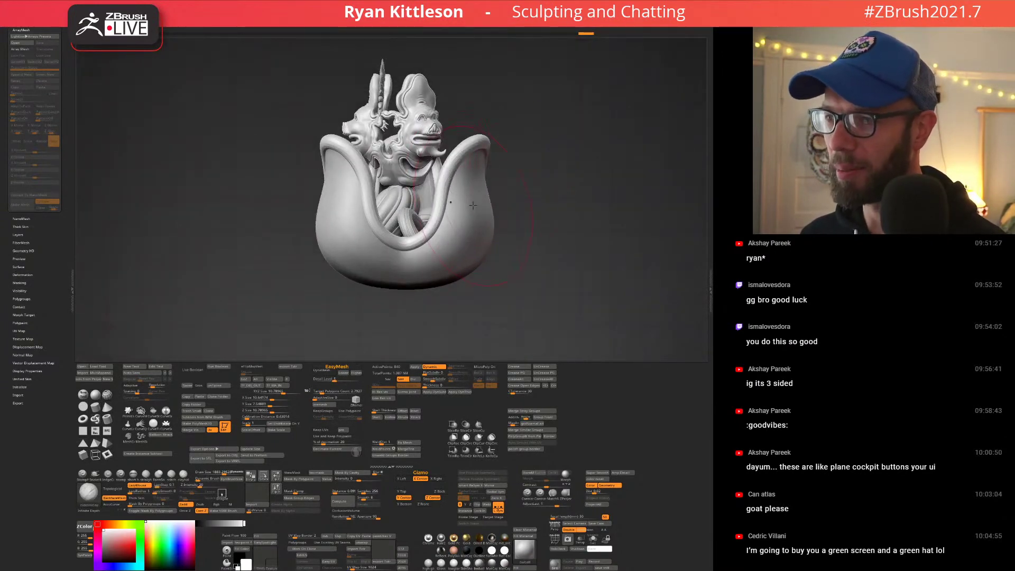
key("alt+s")
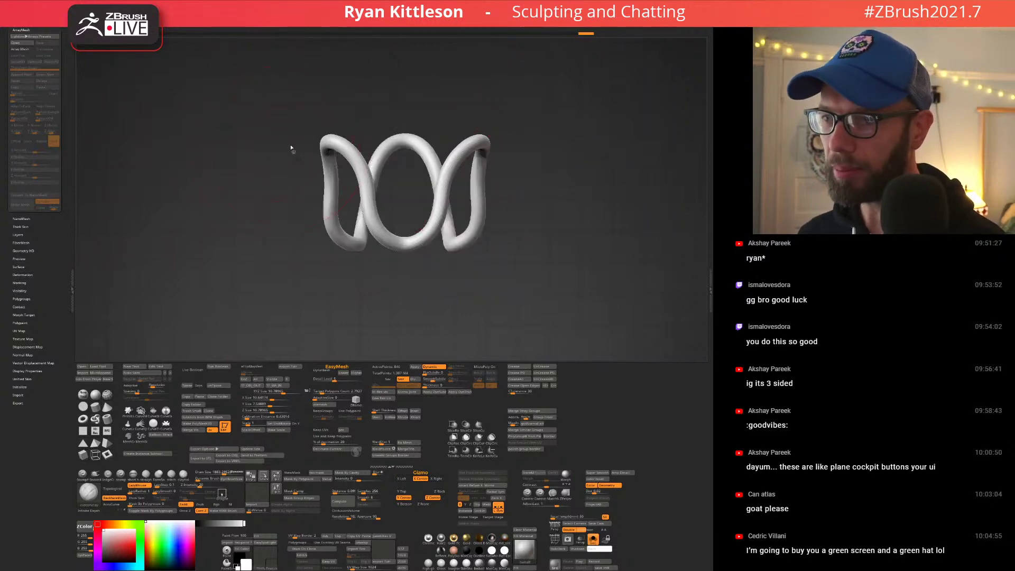
key("alt+s")
Hide the creature's subtools so only the flower shell and its rim trim remain visible.
left_click(20, 15)
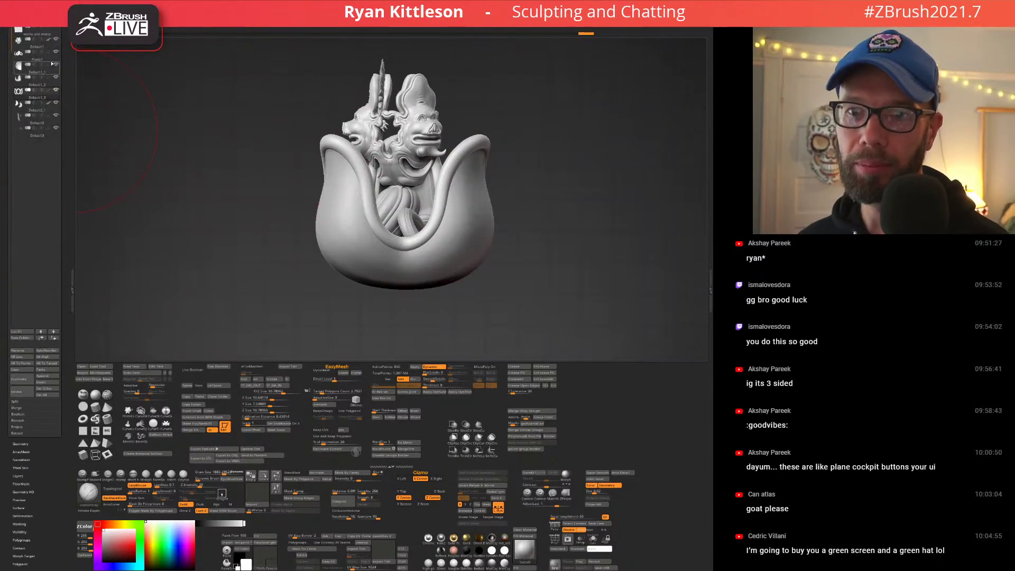
left_click(56, 39)
left_click(55, 53)
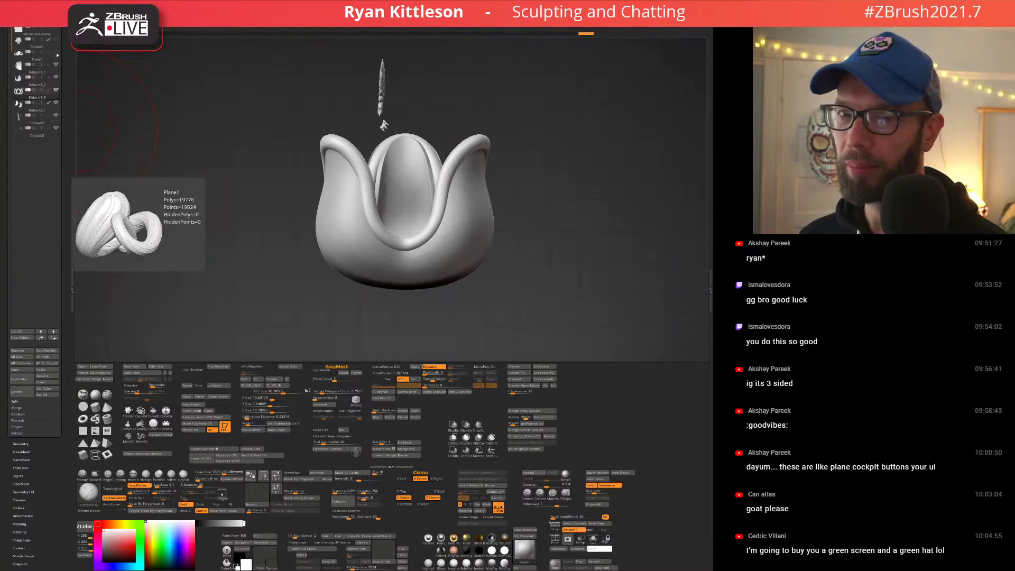
left_click(56, 103)
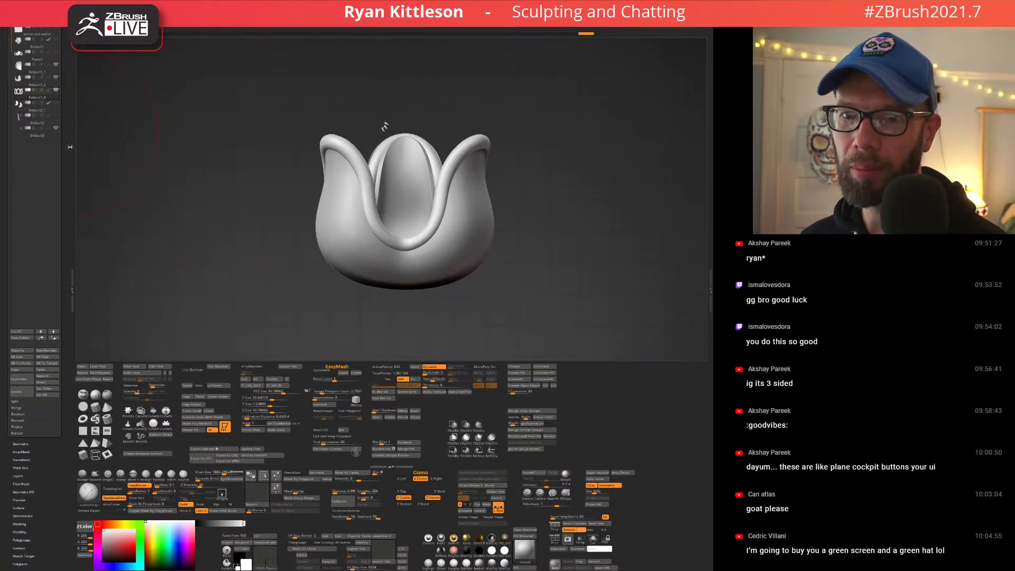
left_click(56, 129)
left_click_drag(518, 186, 464, 189)
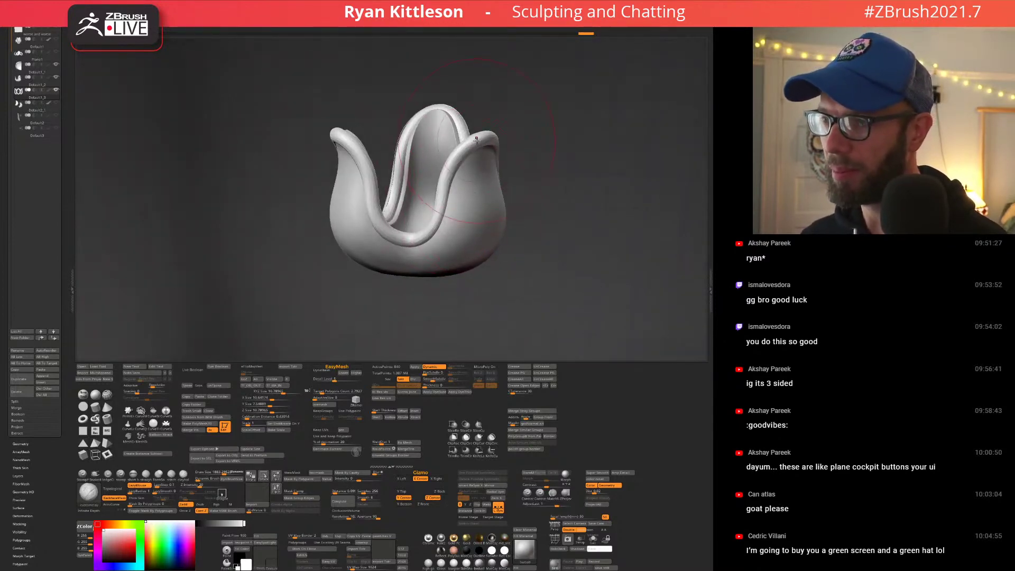
Choose the Move brush and check its symmetry points on the flower's rim from above.
key("b")
key("m")
key("v")
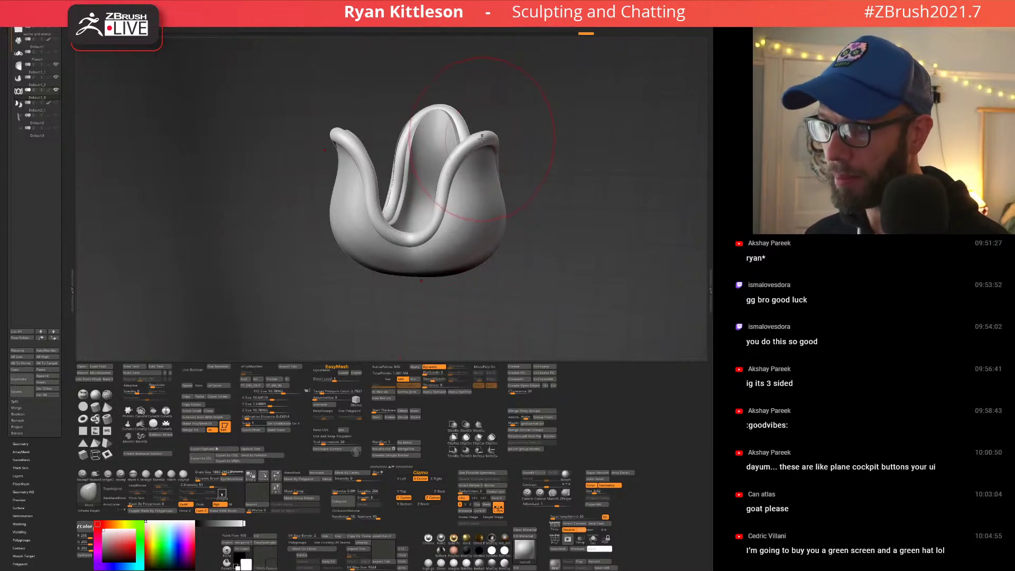
right_click_drag(478, 136, 449, 222)
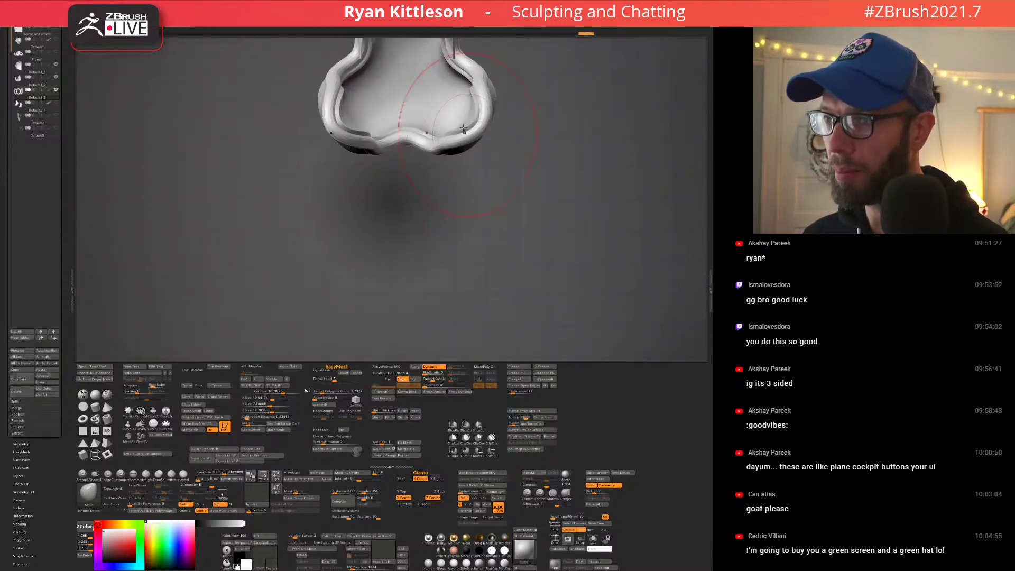
right_click_drag(433, 87, 420, 160, "alt")
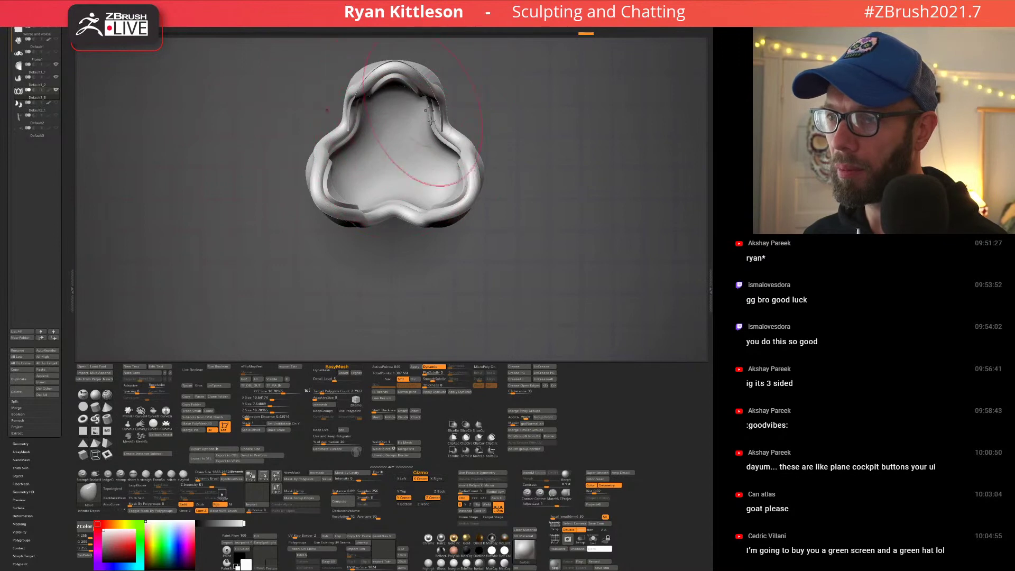
Delete the leftover low-poly base subtool that protrudes beneath the flower shell.
key("w")
right_click_drag(422, 269, 424, 160)
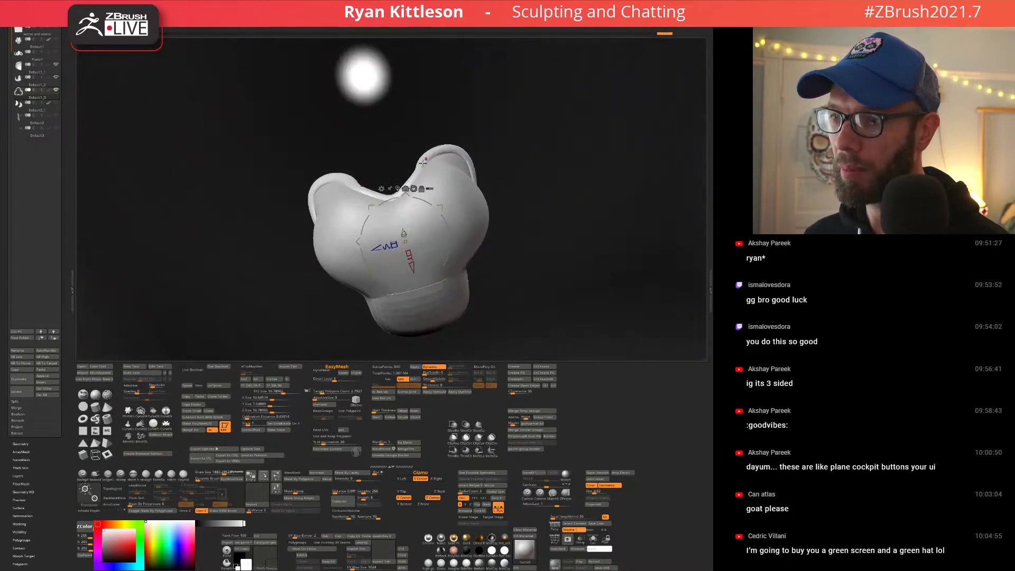
right_click_drag(443, 225, 445, 193, "shift")
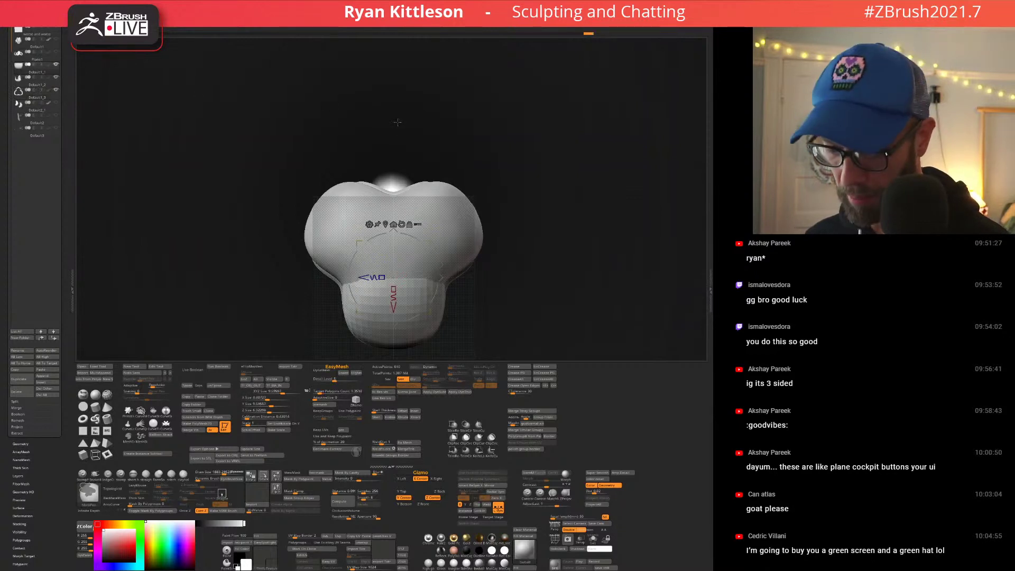
key("Delete")
key("f")
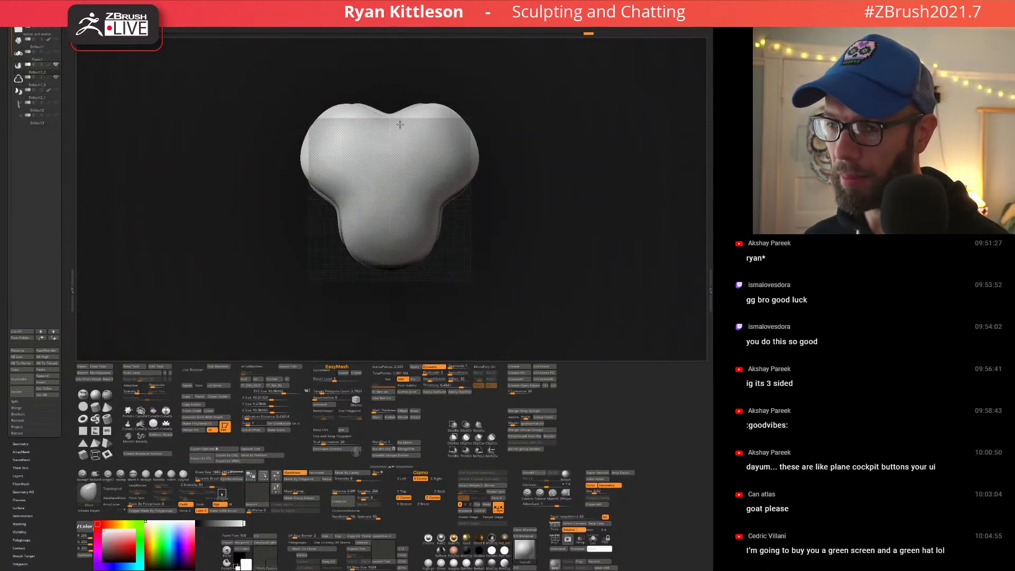
Shift the flower along one horizontal axis with the gizmo to center it on the floor grid.
key("w")
mouse_move(405, 163)
right_mouse_down("alt")
mouse_move(406, 153)
mouse_move(412, 171)
right_mouse_up("alt")
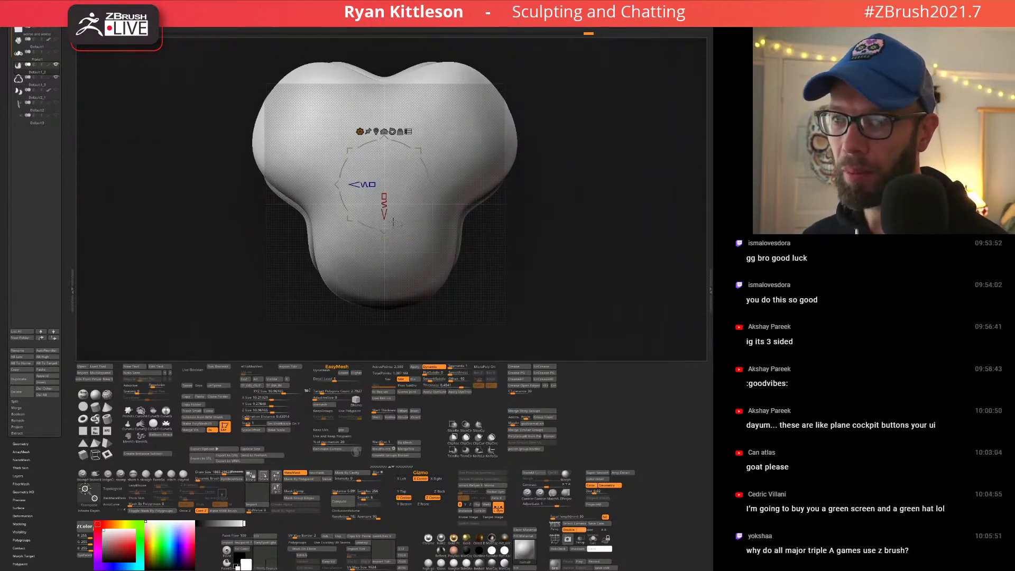
left_click_drag(384, 215, 384, 234)
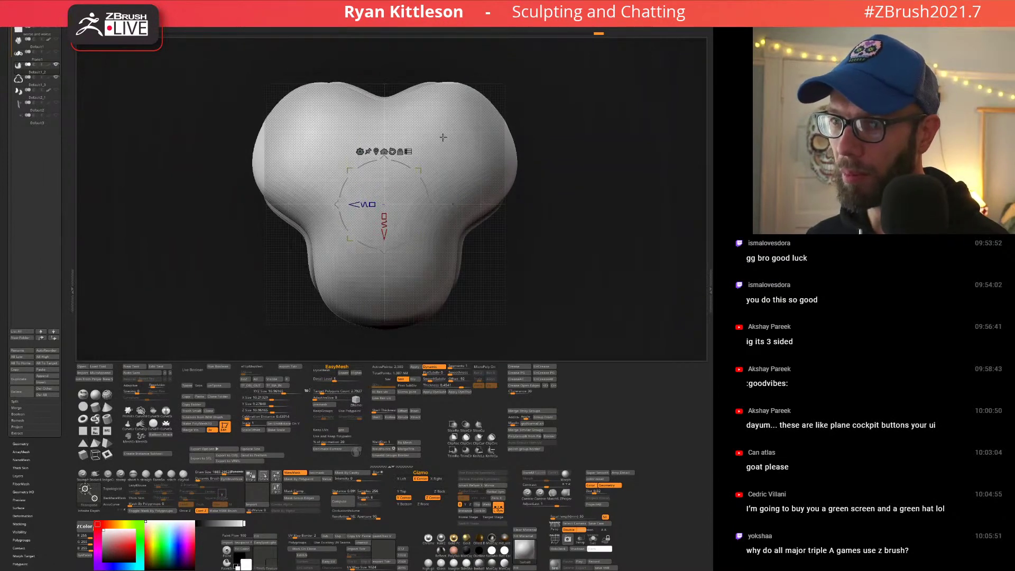
right_click_drag(437, 153, 409, 257)
Select the rim trim and push its petal edges slightly outward using the Move brush with radial symmetry.
key("q")
left_click(429, 110, "alt")
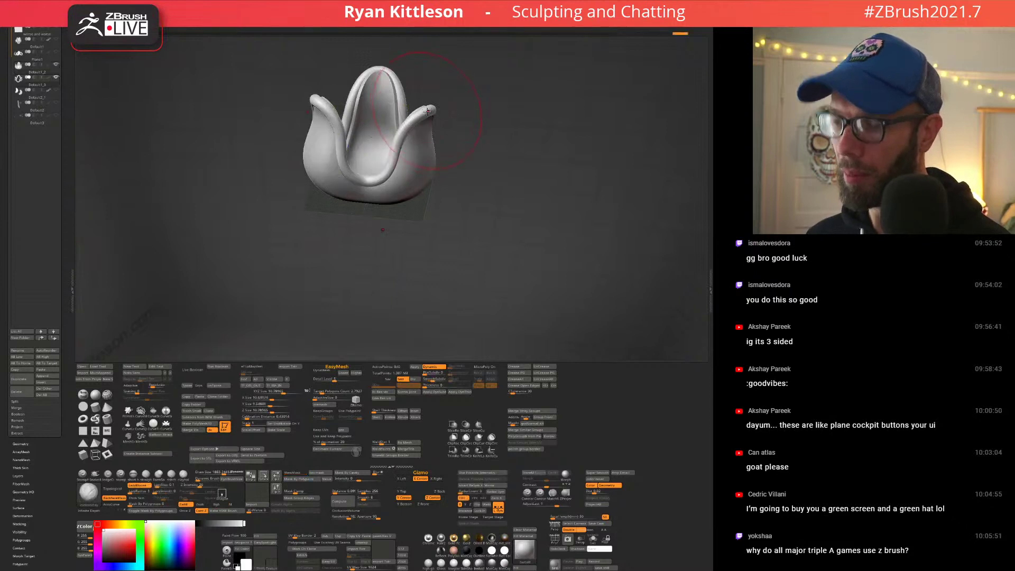
key("b")
key("m")
key("v")
right_click_drag(438, 116, 423, 150)
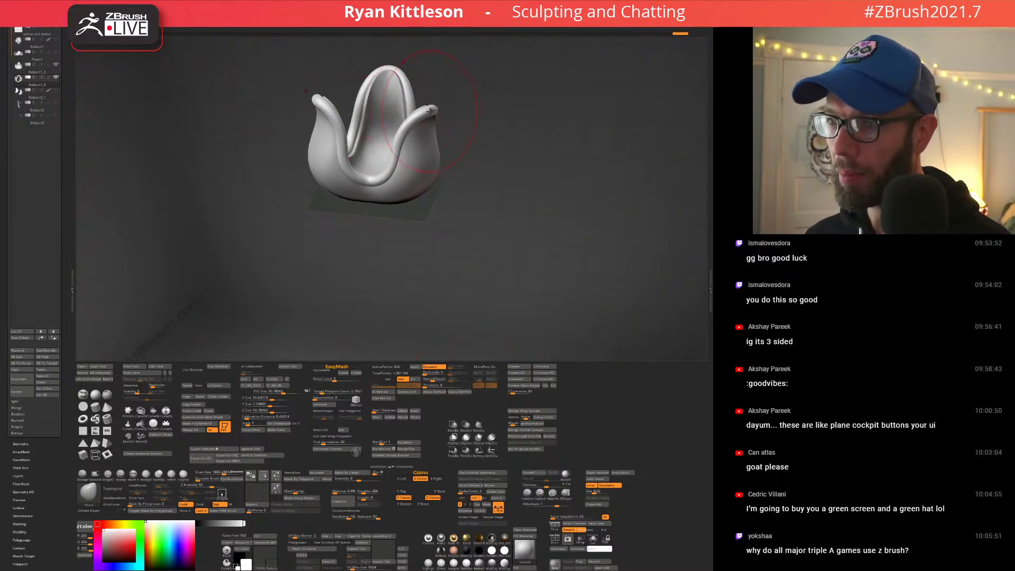
right_click_drag(435, 108, 438, 140)
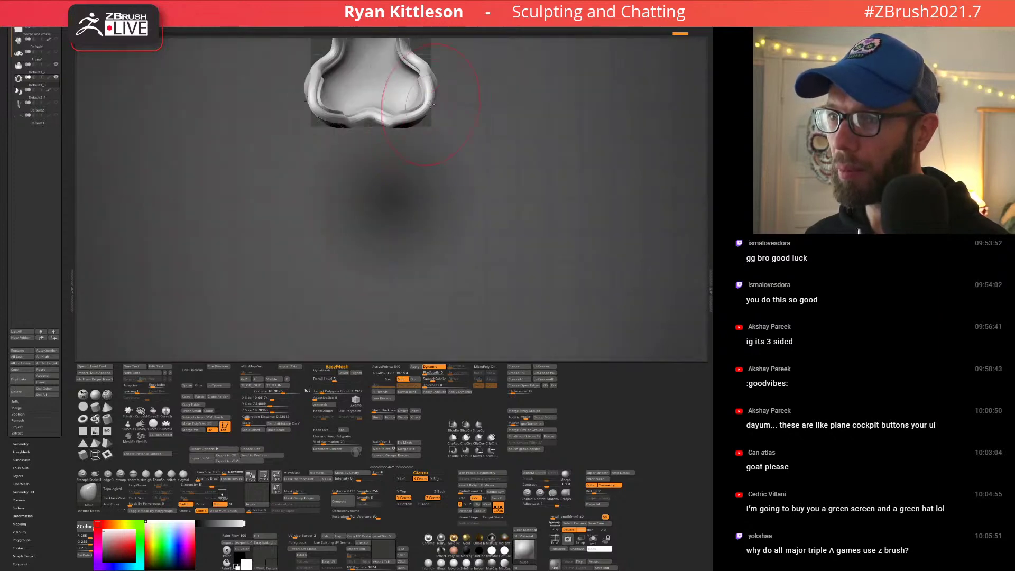
left_click_drag(428, 103, 433, 104)
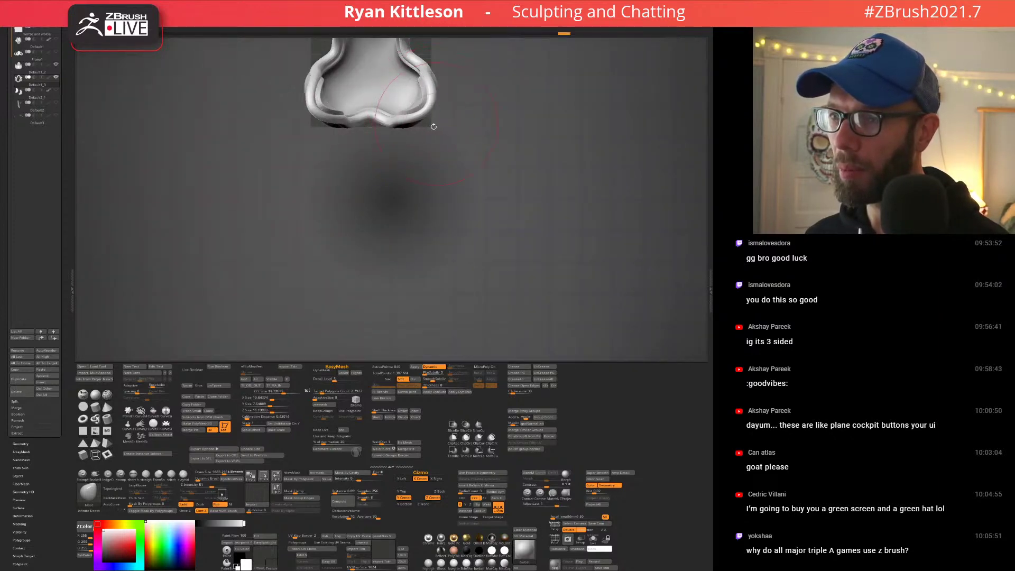
mouse_move(433, 126)
right_mouse_down()
mouse_move(444, 101)
mouse_move(433, 119)
mouse_move(409, 113)
mouse_move(438, 112)
right_mouse_up()
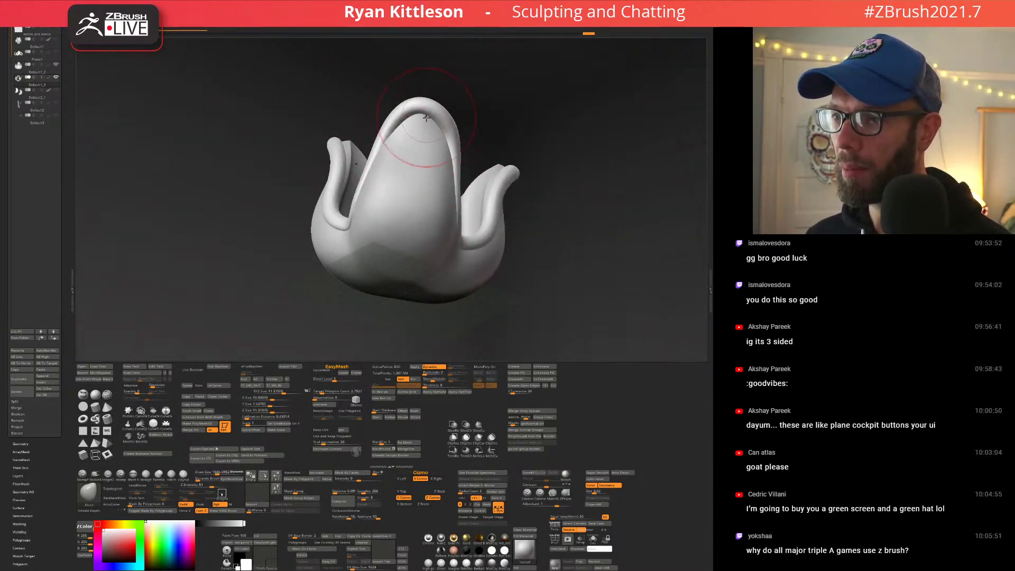
Nudge the trim sideways at the low dip between two petals with the Move brush.
right_click_drag(426, 117, 405, 112)
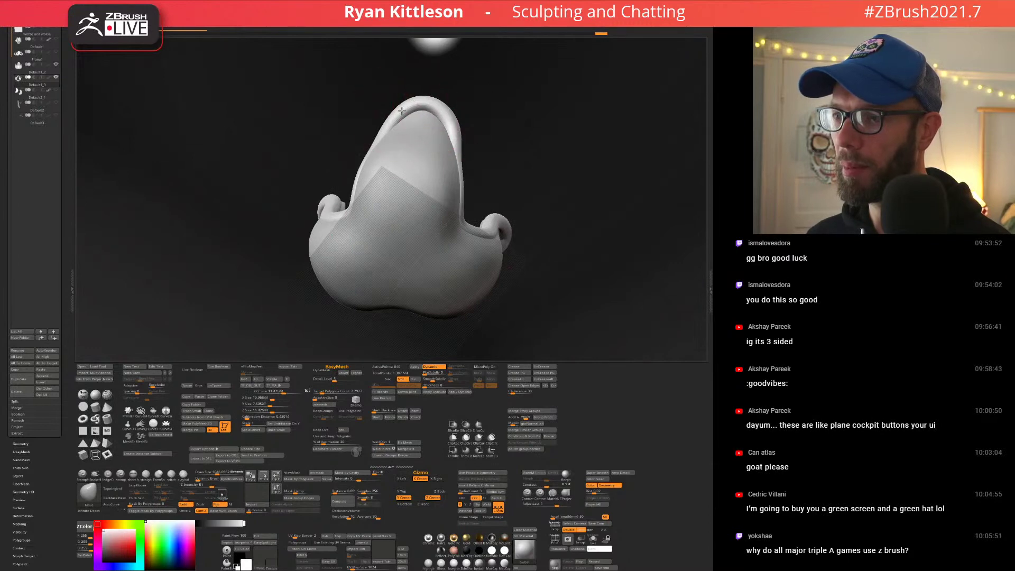
right_click_drag(408, 125, 354, 224)
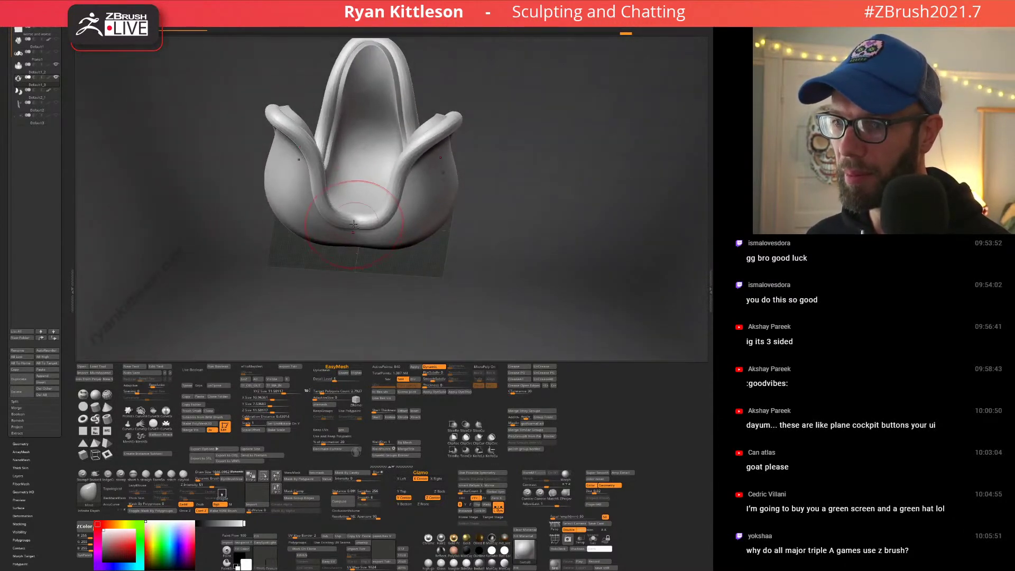
left_click_drag(353, 224, 344, 225)
right_click_drag(372, 228, 360, 228)
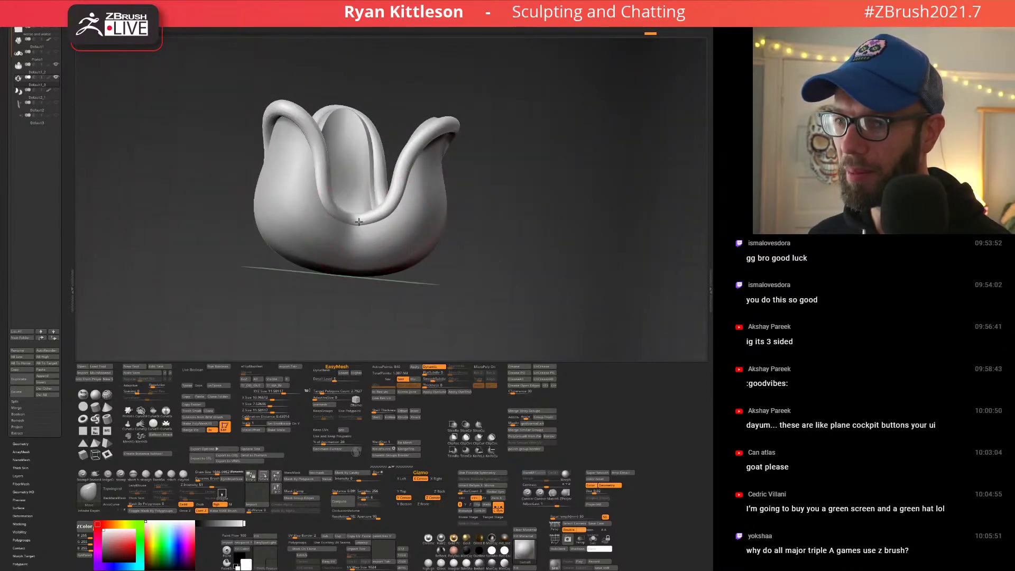
mouse_move(330, 213)
right_mouse_down()
mouse_move(355, 219)
mouse_move(319, 215)
mouse_move(334, 167)
mouse_move(368, 147)
right_mouse_up()
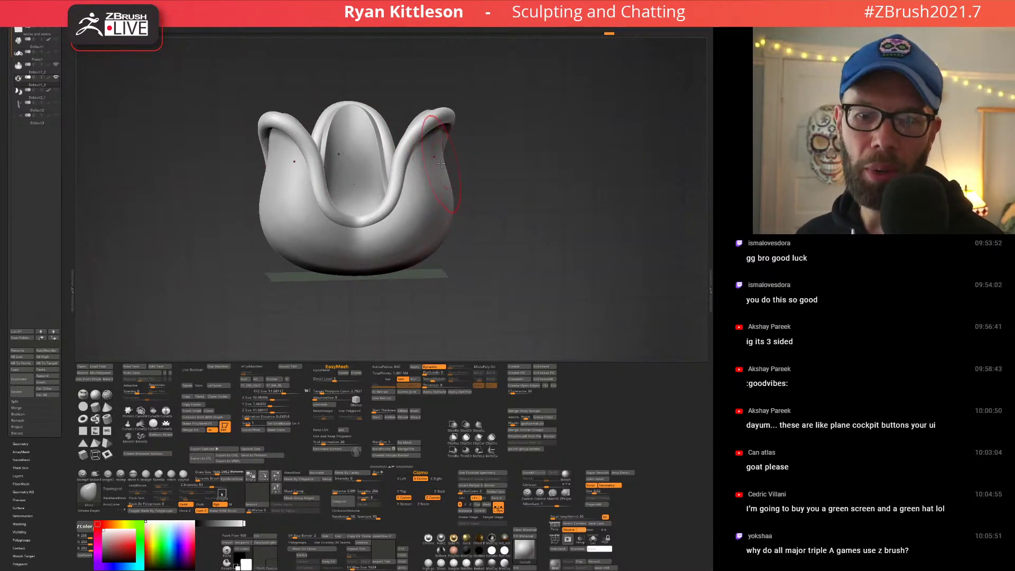
Turn off symmetry, shrink the Move brush, and pull the trim outward along one side of the tall petal's tip.
mouse_move(444, 176)
right_mouse_down()
mouse_move(423, 154)
mouse_move(454, 169)
mouse_move(414, 197)
mouse_move(364, 153)
mouse_move(336, 170)
right_mouse_up()
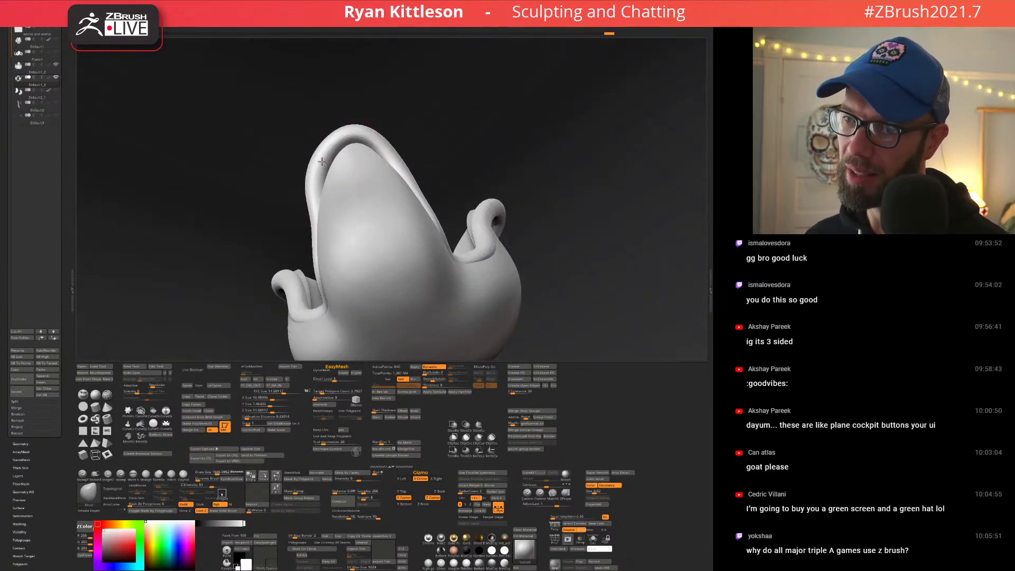
left_click_drag(322, 162, 321, 162)
key("ctrl+z")
key("x")
key("bracketleft")
key("bracketleft")
key("bracketleft")
right_click_drag(323, 165, 329, 165)
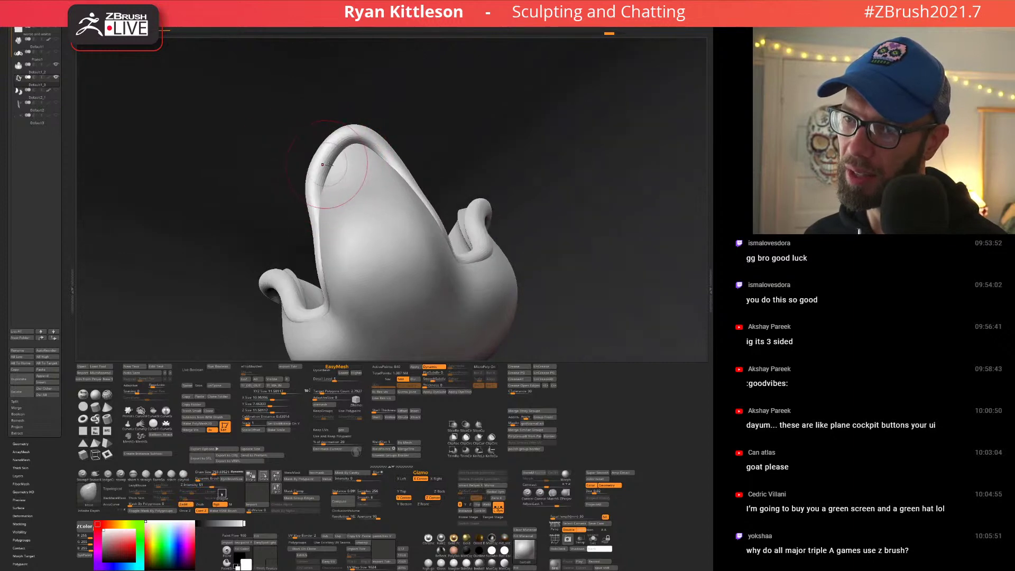
left_click_drag(328, 165, 319, 166)
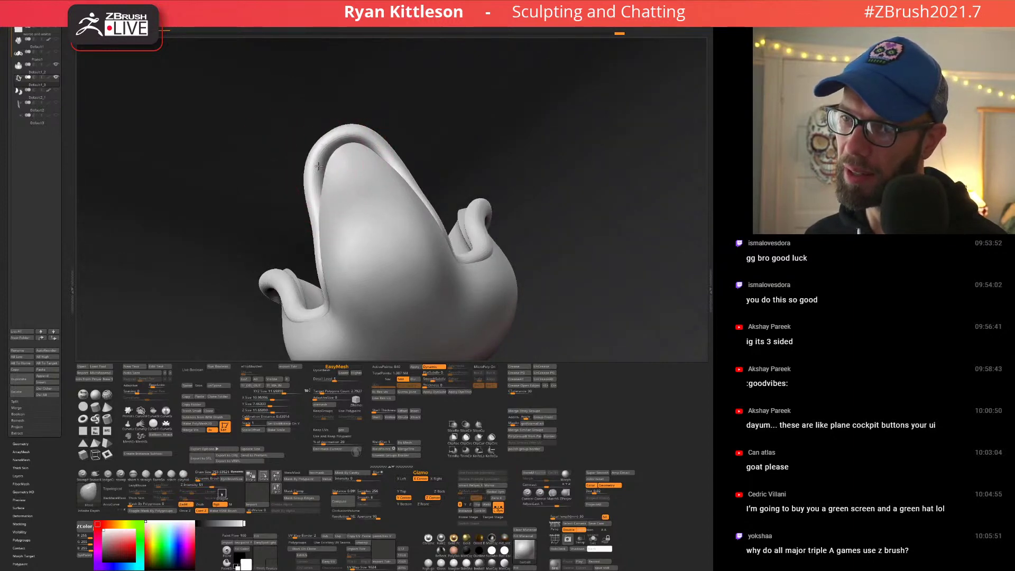
Shift the trim along one petal's edge from above with the Move brush and check how it follows the rim.
mouse_move(319, 166)
right_mouse_down()
mouse_move(401, 219)
mouse_move(475, 201)
mouse_move(467, 200)
mouse_move(491, 203)
mouse_move(489, 218)
mouse_move(468, 219)
mouse_move(481, 199)
mouse_move(415, 186)
right_mouse_up()
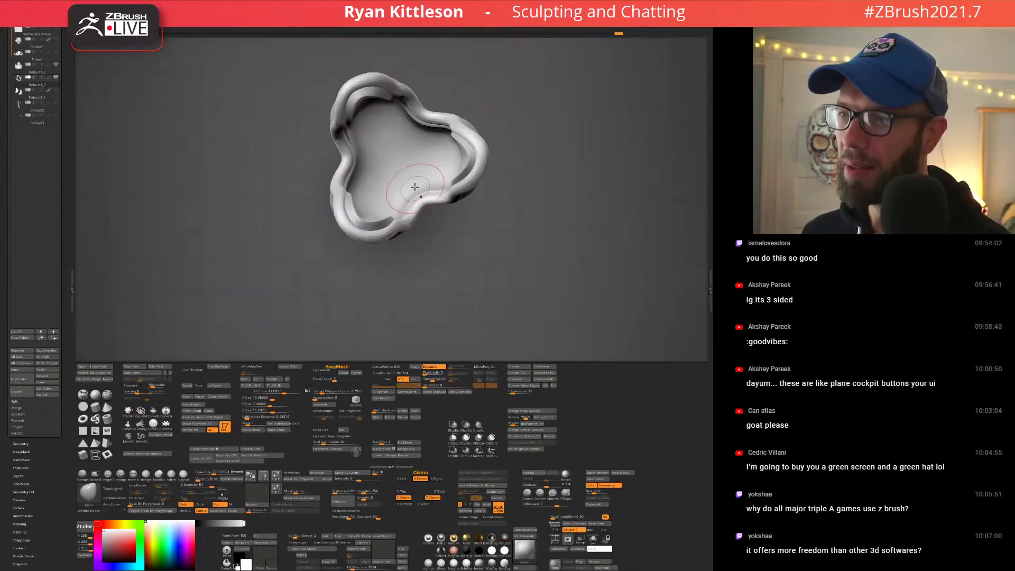
left_click_drag(353, 96, 377, 98)
mouse_move(341, 117)
right_mouse_down()
mouse_move(347, 136)
mouse_move(327, 142)
mouse_move(323, 187)
mouse_move(349, 219)
mouse_move(415, 240)
right_mouse_up()
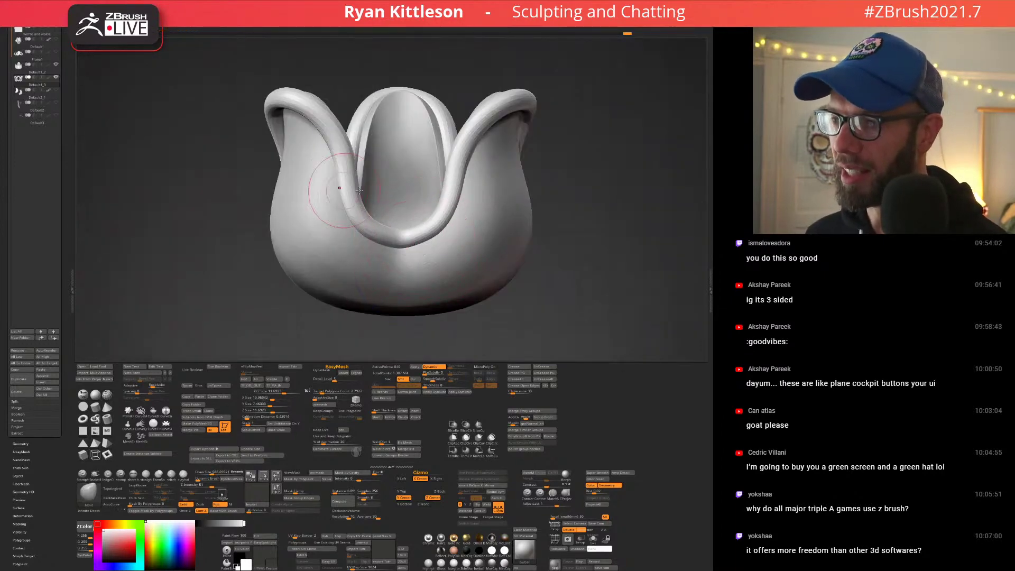
mouse_move(359, 190)
right_mouse_down()
mouse_move(335, 236)
mouse_move(359, 249)
mouse_move(383, 233)
right_mouse_up()
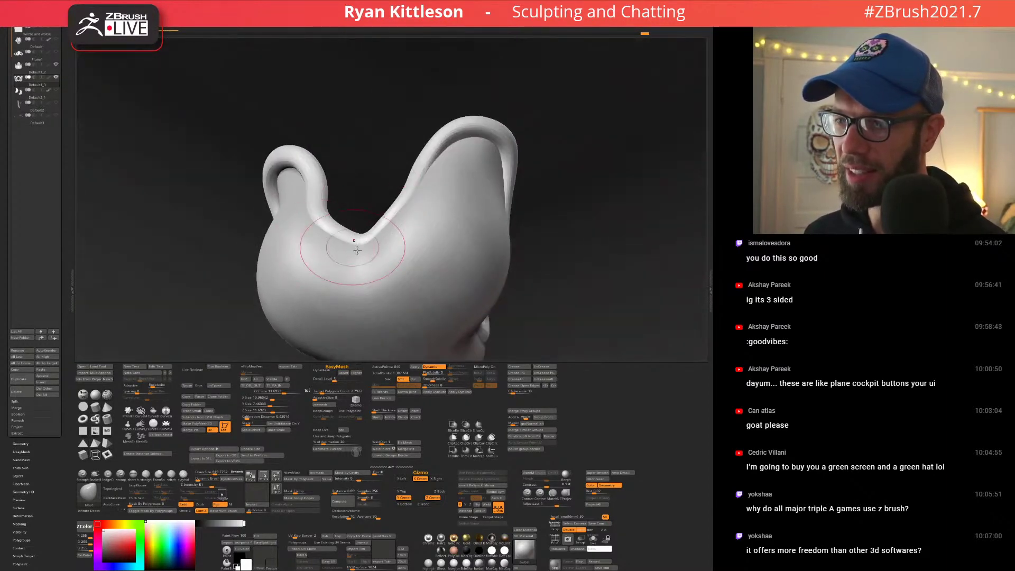
Select the flower shell and stretch it slightly taller together with the rim trim using the gizmo.
mouse_move(365, 238)
right_mouse_down()
mouse_move(365, 212)
mouse_move(273, 216)
mouse_move(358, 209)
mouse_move(365, 192)
mouse_move(390, 197)
mouse_move(373, 231)
mouse_move(292, 226)
mouse_move(369, 222)
mouse_move(463, 187)
mouse_move(376, 196)
mouse_move(385, 183)
mouse_move(393, 220)
right_mouse_up()
left_click(394, 223, "alt")
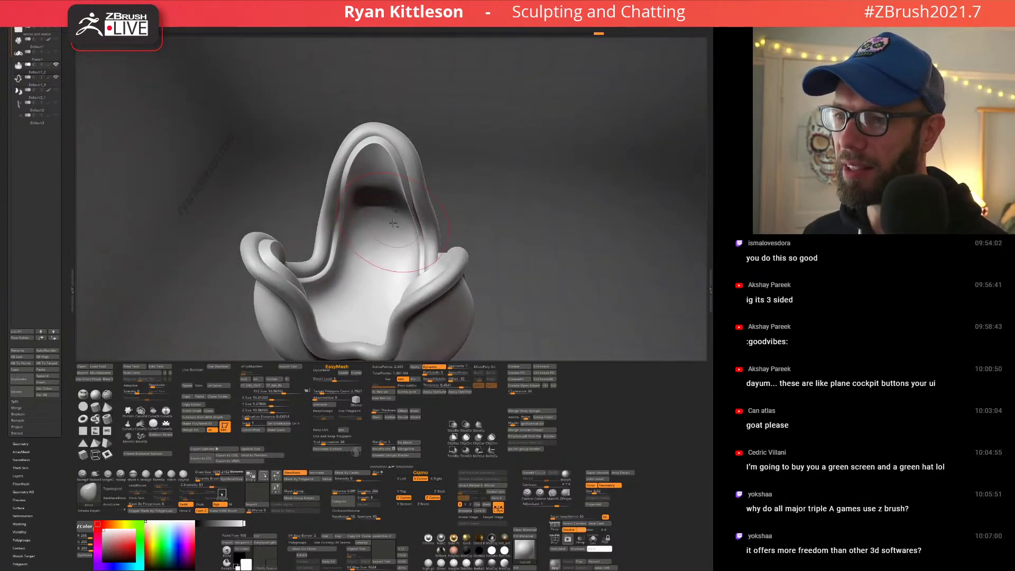
mouse_move(381, 178)
right_mouse_down()
mouse_move(350, 249)
mouse_move(376, 167)
mouse_move(420, 198)
mouse_move(437, 187)
mouse_move(422, 179)
mouse_move(433, 195)
mouse_move(434, 173)
mouse_move(421, 175)
mouse_move(422, 189)
mouse_move(454, 199)
right_mouse_up()
key("shift+f")
key("shift+f")
key("w")
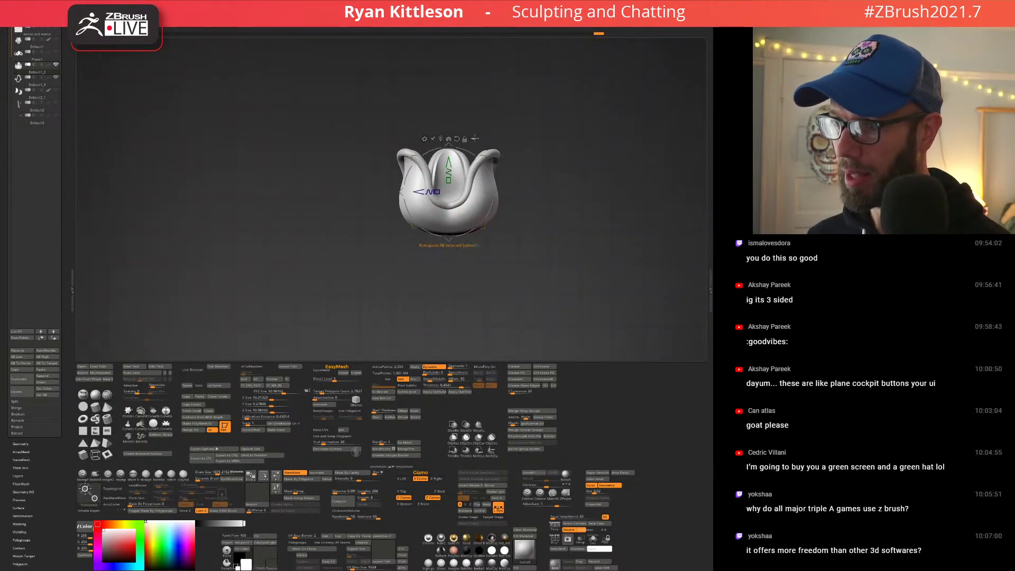
left_click_drag(452, 175, 454, 165)
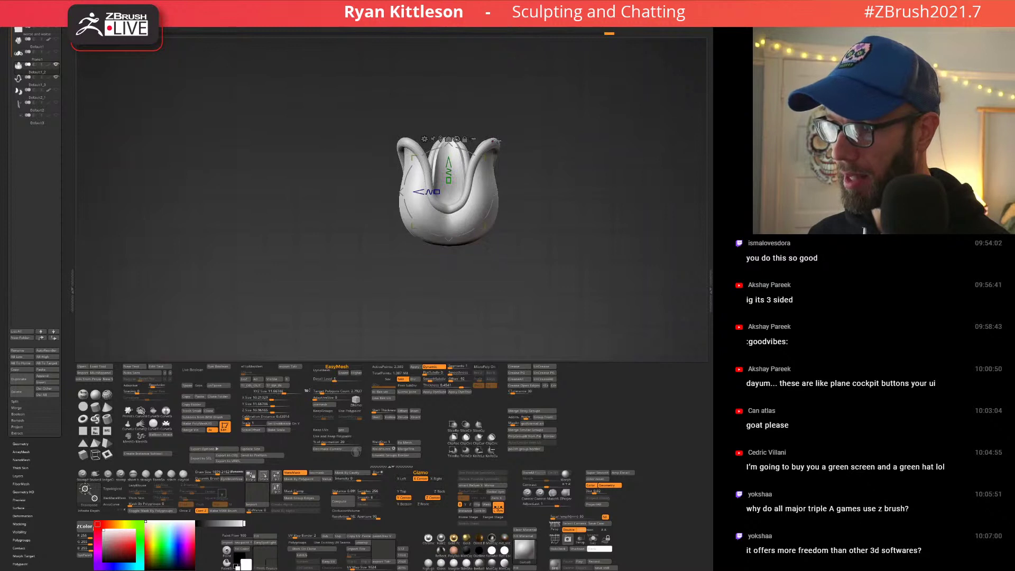
Isolate the rim trim, make its tube thinner, and show the shell again to adjust the trim's thickness against it.
key("q")
left_click(497, 141, "alt")
key("alt+s")
key("w")
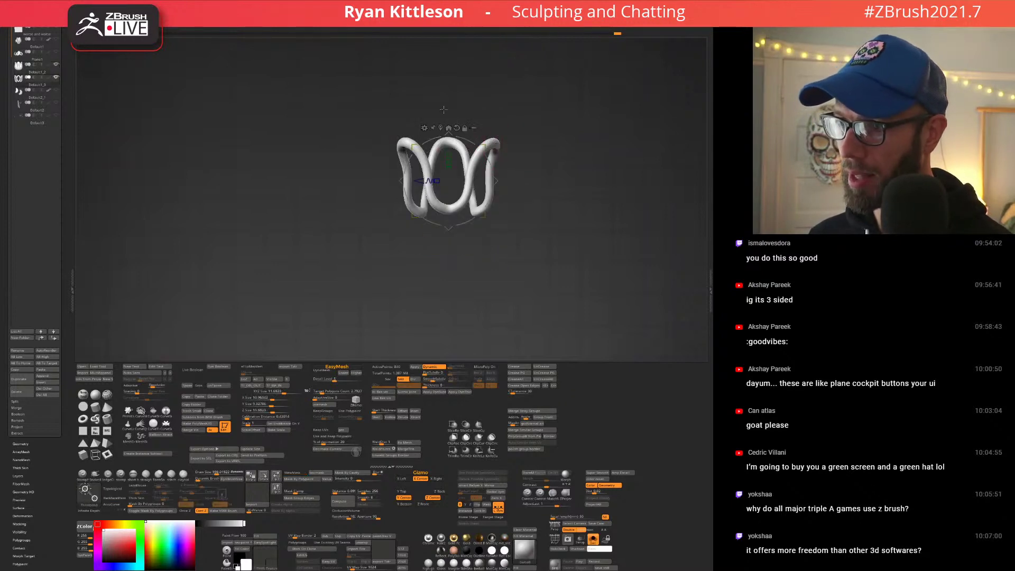
key("ctrl+shift+z")
key("ctrl+shift+z")
key("ctrl+shift+z")
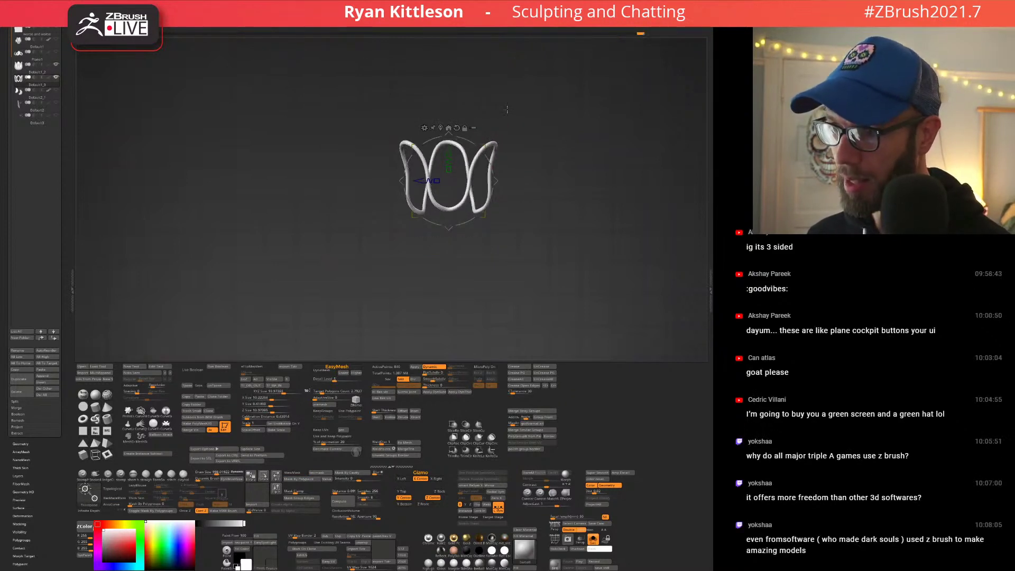
key("alt+s")
key("ctrl+shift+z")
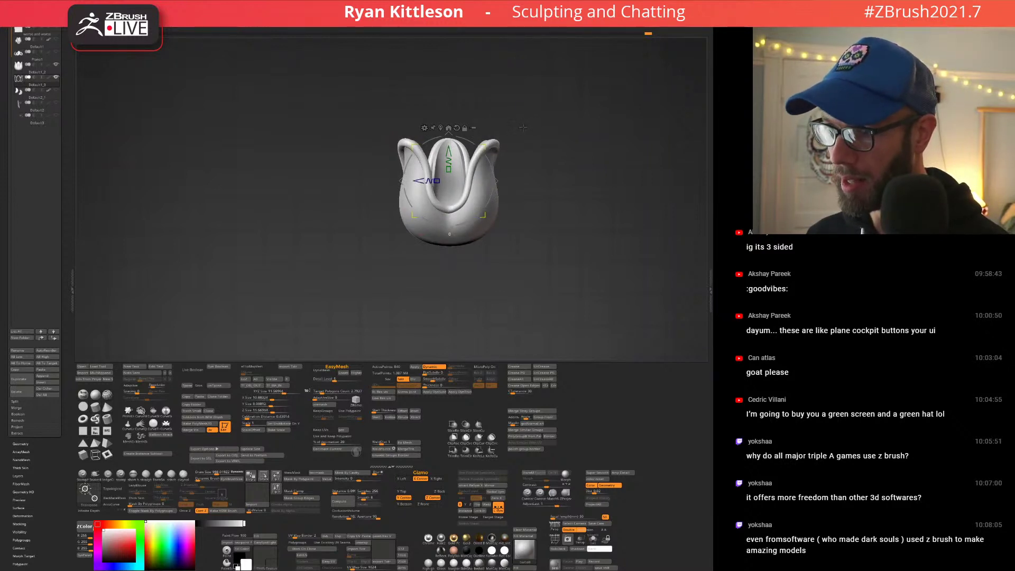
Examine the trim's thickness and fit around the petals from several angles, both in isolation and together with the shell.
key("q")
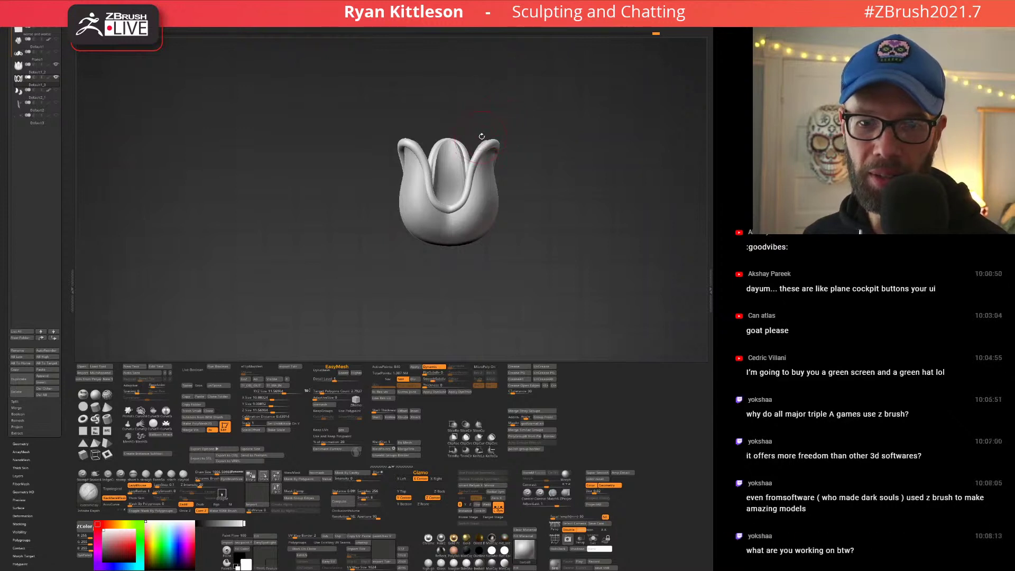
left_click_drag(491, 134, 435, 139, "alt")
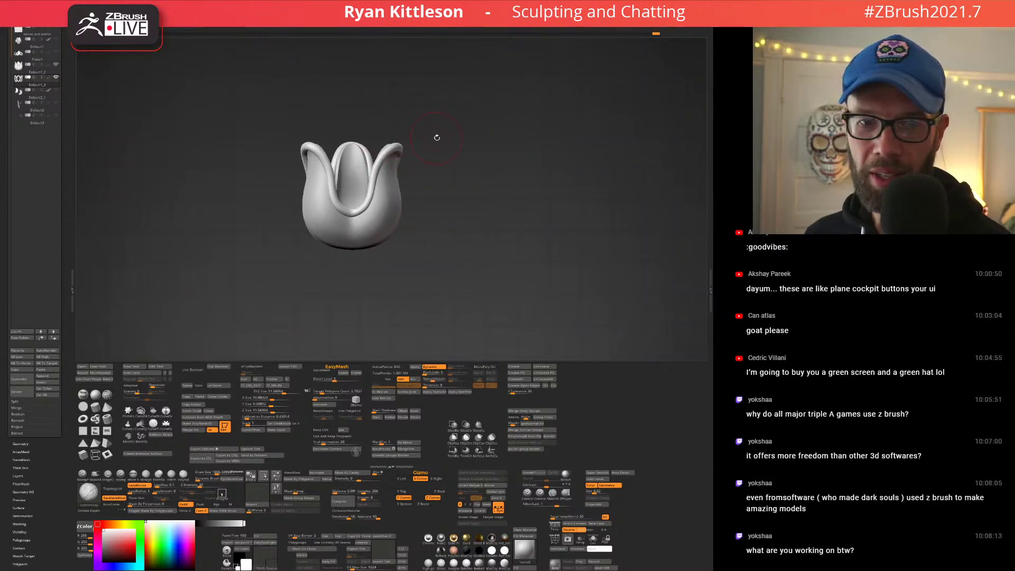
key("alt+s")
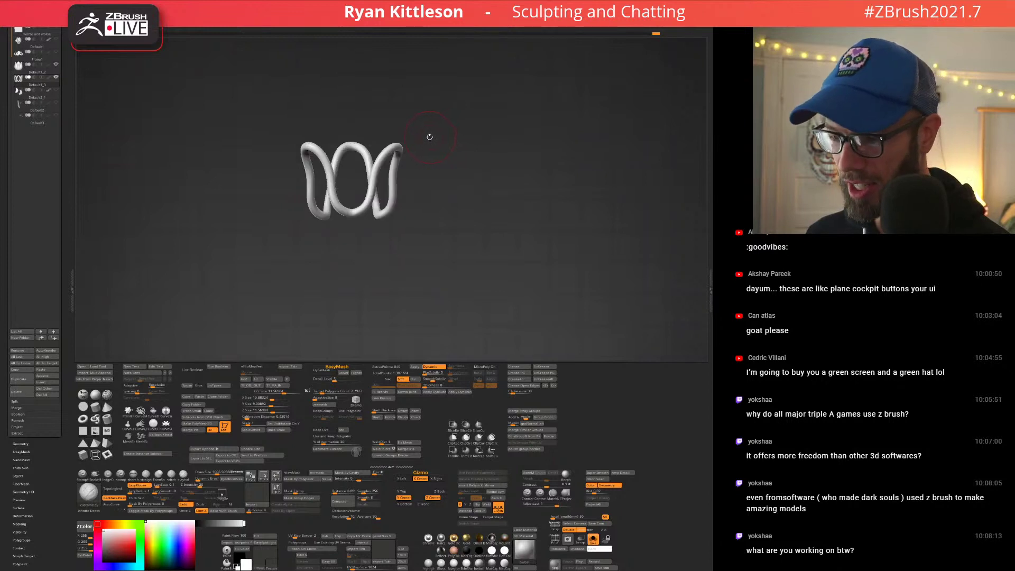
key("alt+s")
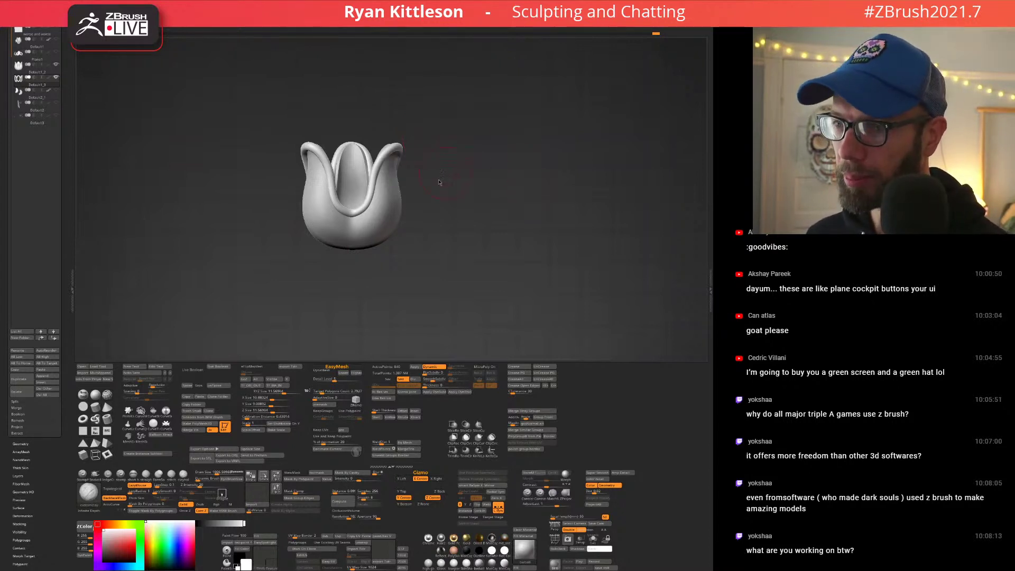
left_click_drag(439, 182, 388, 184)
key("alt+s")
key("alt+s")
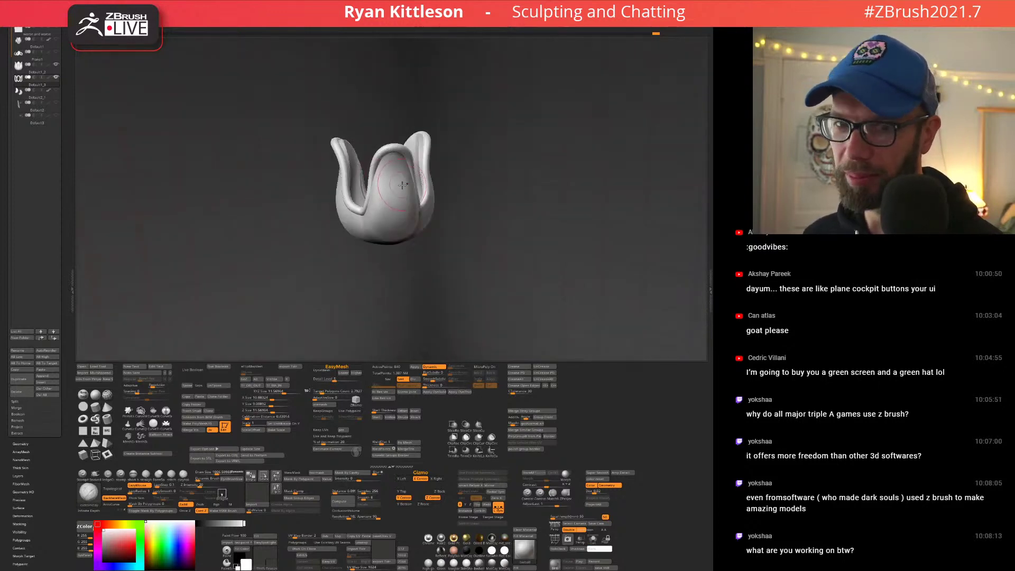
mouse_move(403, 185)
right_mouse_down()
mouse_move(456, 181)
mouse_move(400, 127)
mouse_move(409, 215)
mouse_move(420, 161)
mouse_move(436, 163)
mouse_move(422, 170)
mouse_move(423, 208)
right_mouse_up()
key("alt+s")
key("alt+s")
Isolate the shell, reduce it to a thin single wall through its dynamic subdivision settings, and show the trim again.
left_click(414, 213, "alt")
key("alt+s")
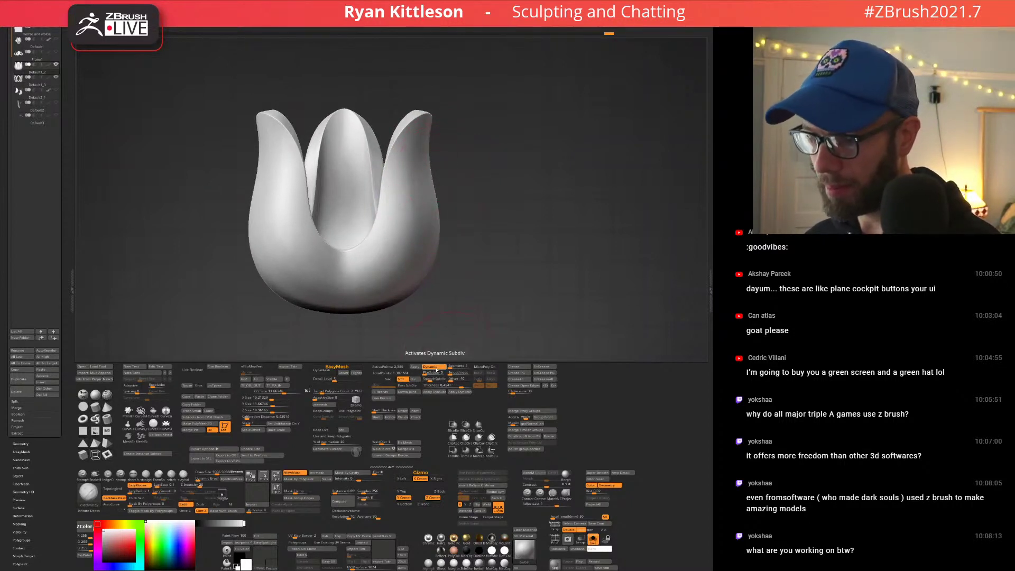
left_click(438, 369)
left_click(439, 368)
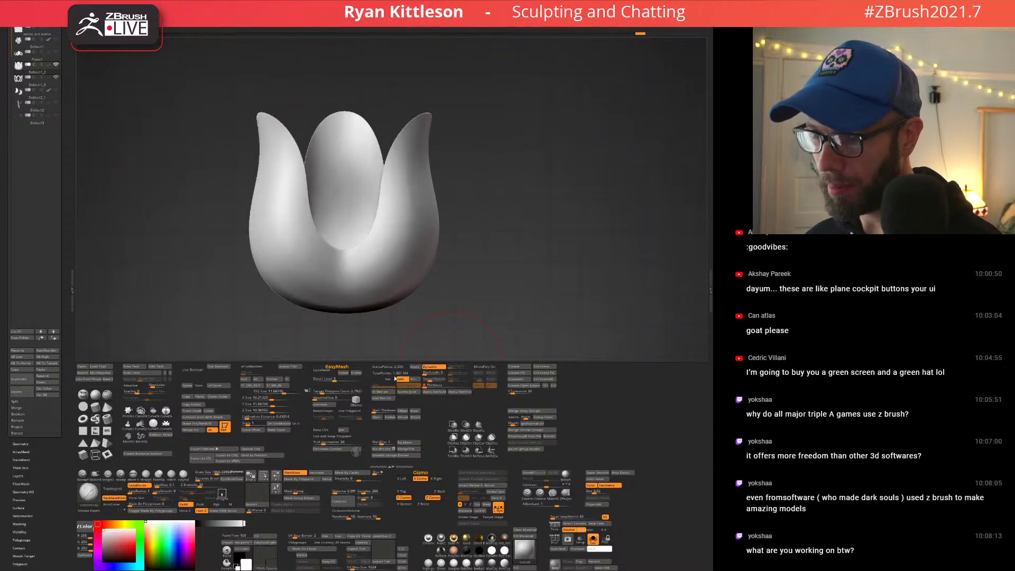
key("alt+s")
mouse_move(423, 193)
right_mouse_down("ctrl")
mouse_move(422, 171)
mouse_move(396, 183)
mouse_move(410, 231)
mouse_move(401, 186)
mouse_move(419, 166)
mouse_move(405, 183)
mouse_move(415, 194)
mouse_move(418, 176)
right_mouse_up("ctrl")
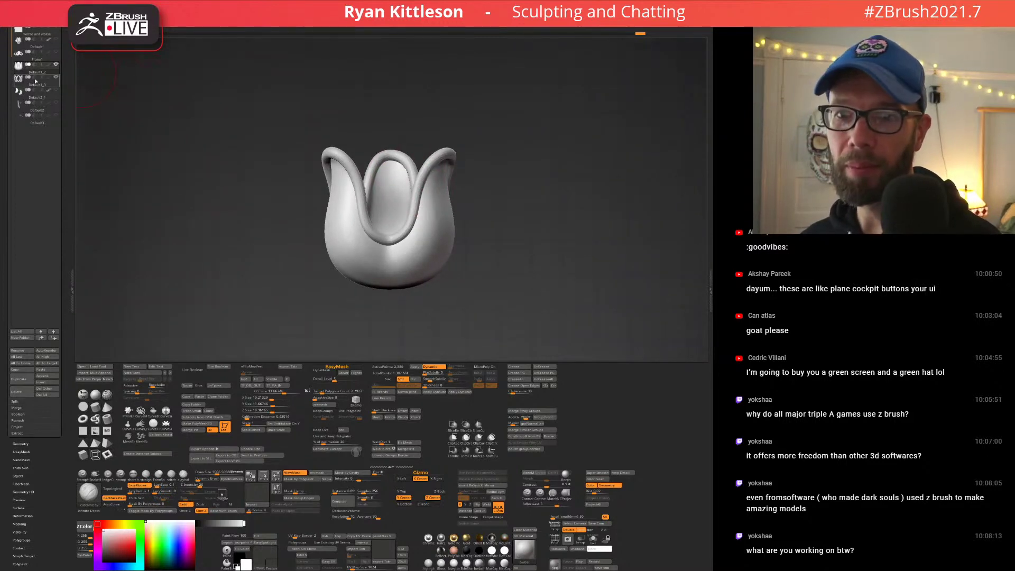
Merge the trim and shell into one subtool and mask the flower's lower body, leaving the petal tips unmasked.
key("ctrl")
key("ctrl+e")
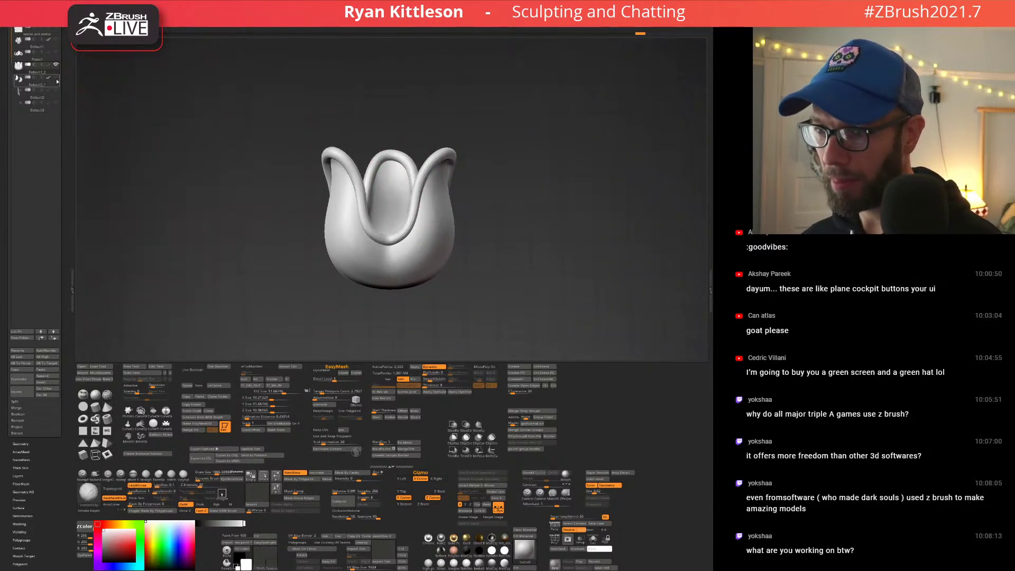
right_click_drag(346, 145, 307, 140)
mouse_move(274, 102)
left_mouse_down("ctrl")
mouse_move(509, 161)
mouse_move(283, 143)
left_mouse_up("ctrl")
mouse_move(521, 125)
left_mouse_down("ctrl")
mouse_move(278, 158)
mouse_move(402, 164)
mouse_move(521, 127)
left_mouse_up("ctrl")
left_click(540, 181, "ctrl")
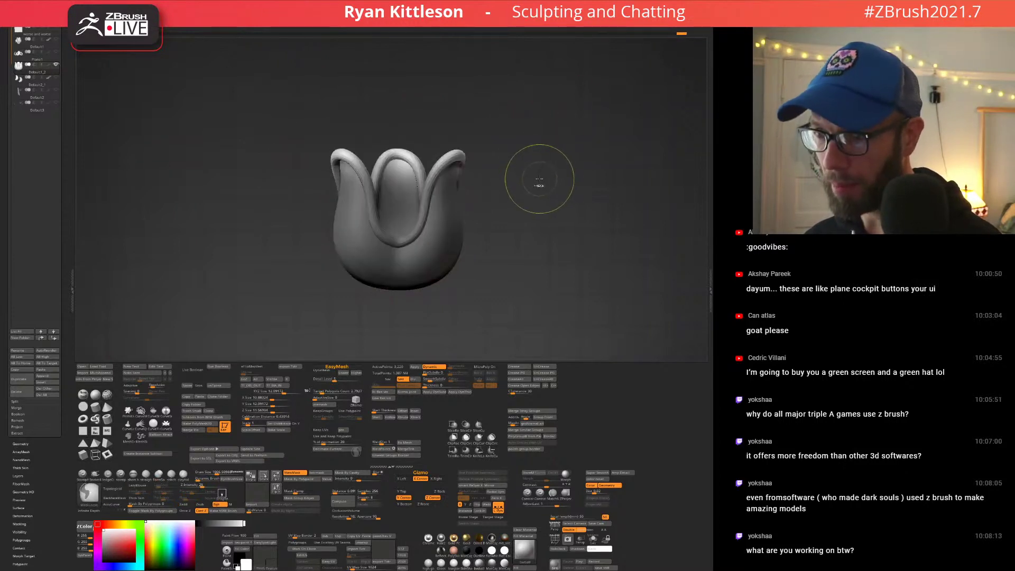
Bring up the transform gizmo and centre it on the unmasked petal tips.
key("w")
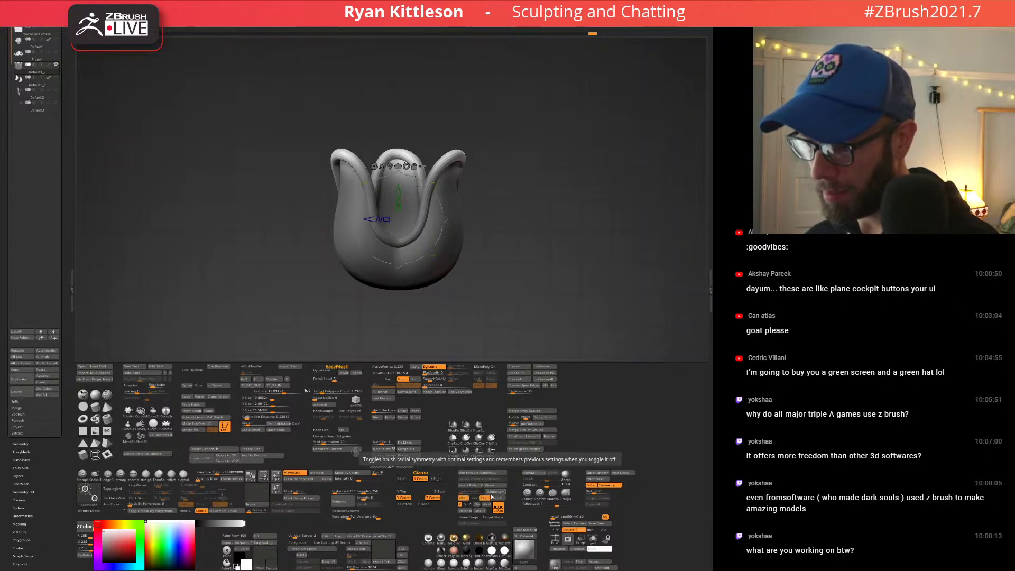
left_click_drag(476, 180, 259, 238)
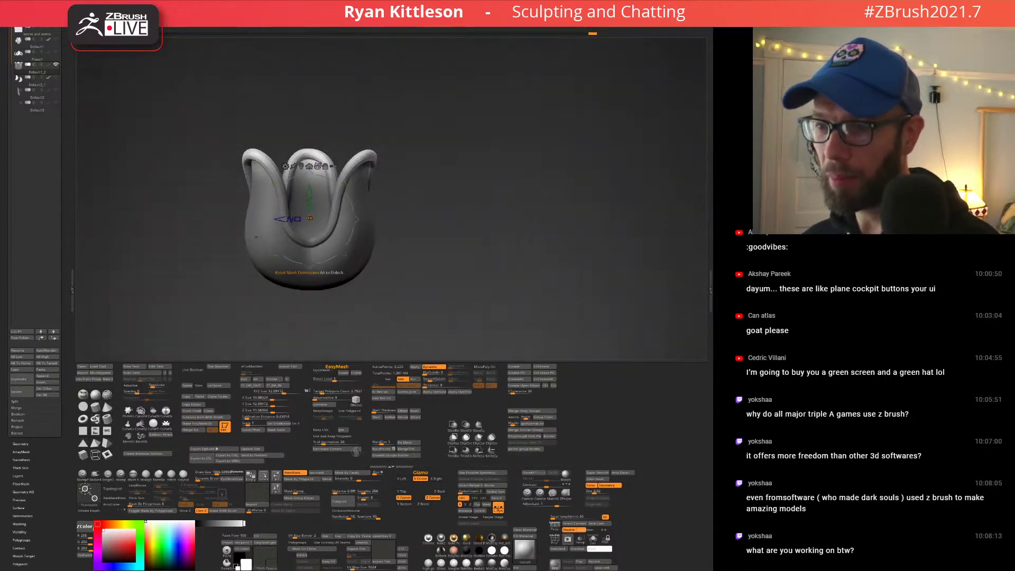
left_click(309, 167)
left_click(310, 168, "alt")
left_click_drag(275, 164, 162, 161, "alt")
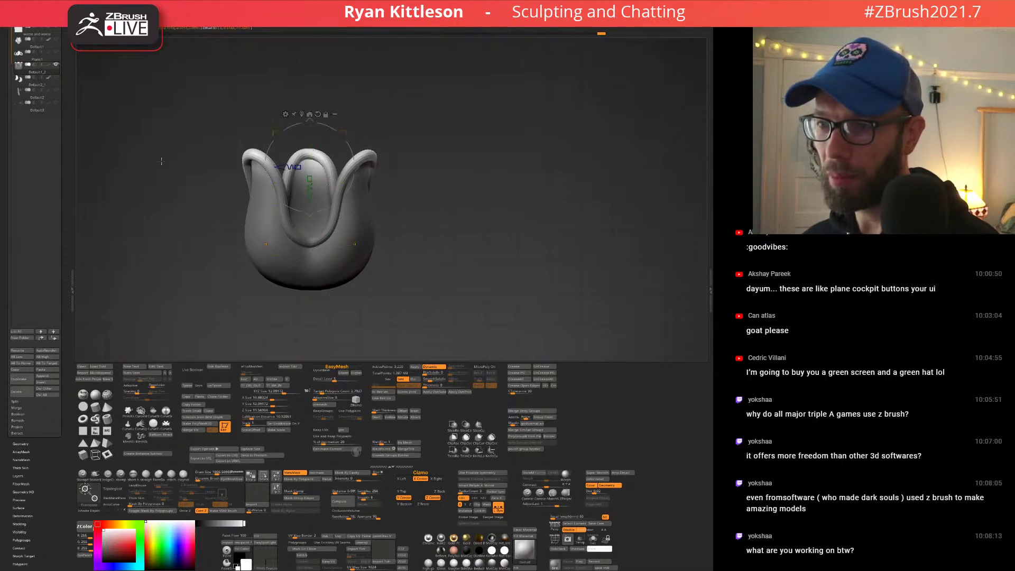
left_click_drag(297, 168, 298, 169)
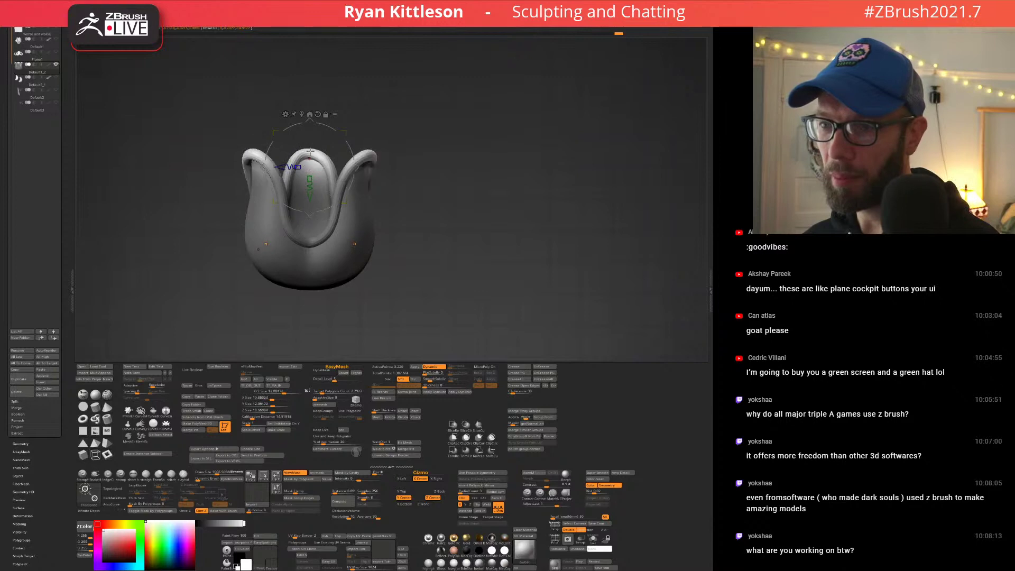
Adjust the symmetry axes for the three petals, reposition the gizmo on one petal, and turn off Local Symmetry.
left_click_drag(391, 96, 385, 150)
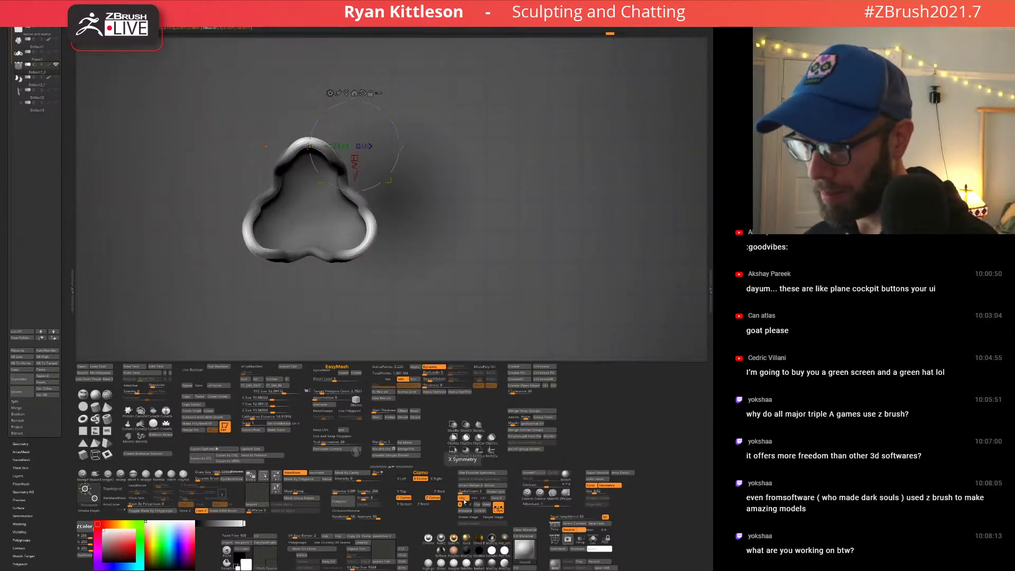
left_click(464, 499)
left_click(475, 498)
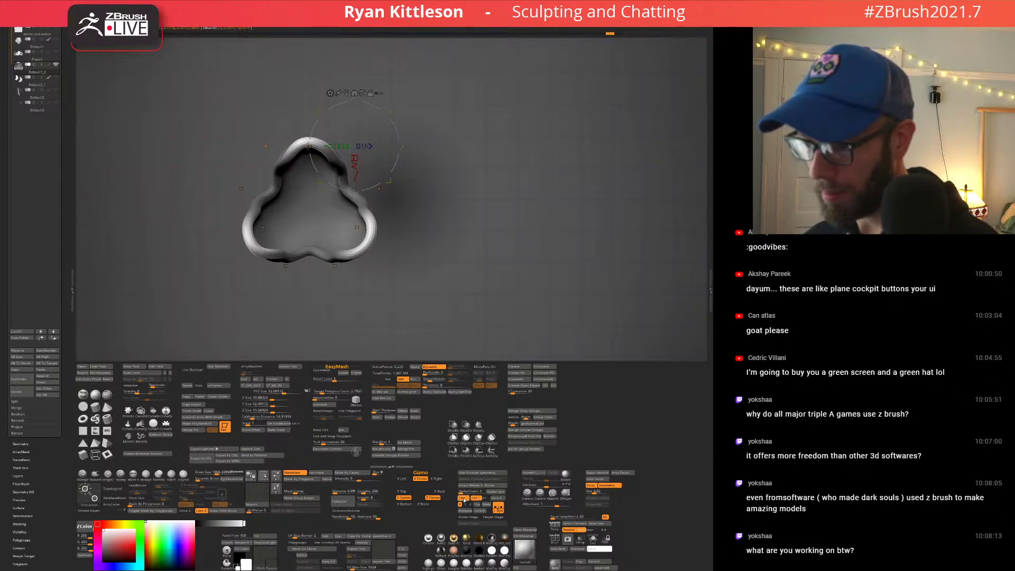
left_click(465, 498)
left_click_drag(423, 254, 413, 122, "shift")
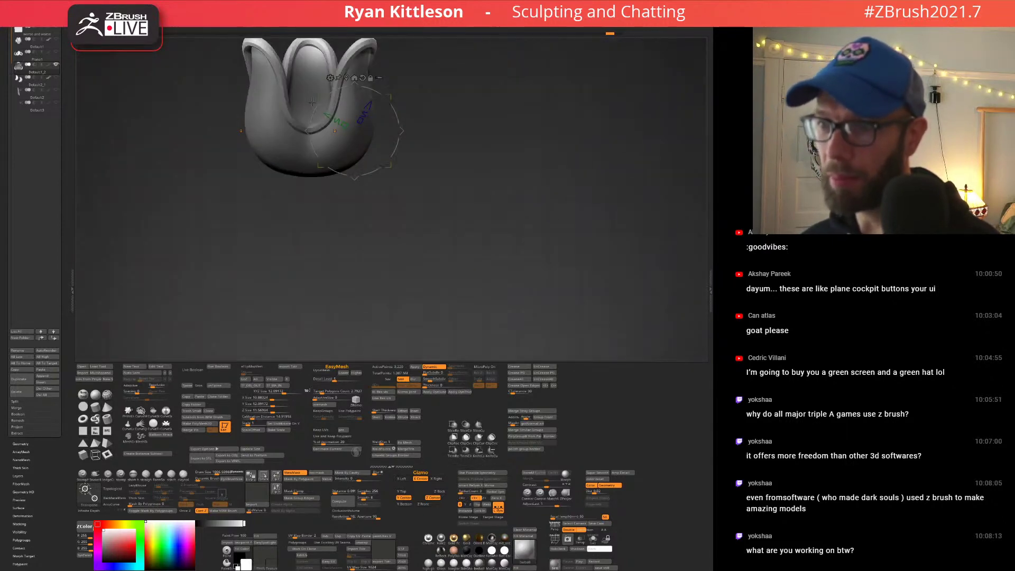
left_click_drag(310, 66, 495, 68)
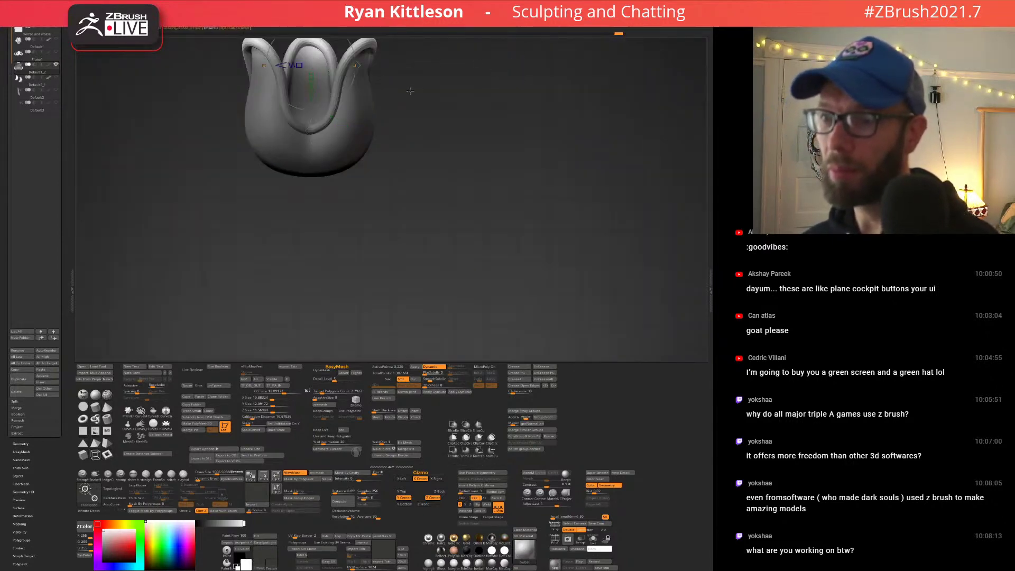
left_click_drag(410, 91, 488, 204, "alt")
left_click_drag(471, 106, 376, 165)
left_click_drag(400, 209, 403, 188)
left_click(499, 509)
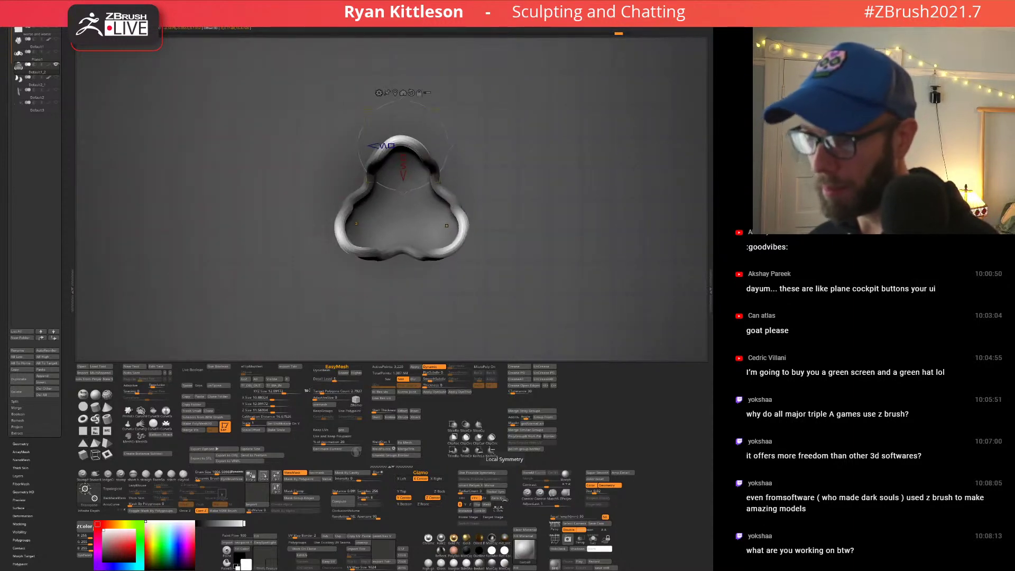
Flare all three petal tips outward by moving the unmasked area with the gizmo and symmetry.
left_click_drag(432, 151, 450, 137)
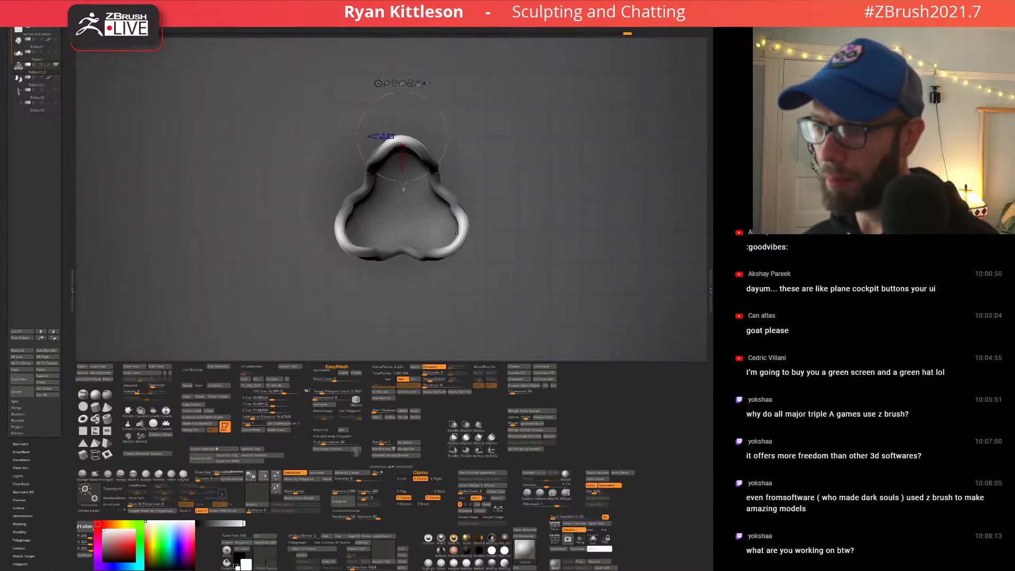
left_click_drag(403, 185, 404, 168)
mouse_move(405, 168)
right_mouse_down()
mouse_move(414, 112)
mouse_move(414, 184)
right_mouse_up()
mouse_move(375, 127)
left_mouse_down()
mouse_move(385, 128)
mouse_move(384, 112)
left_mouse_up()
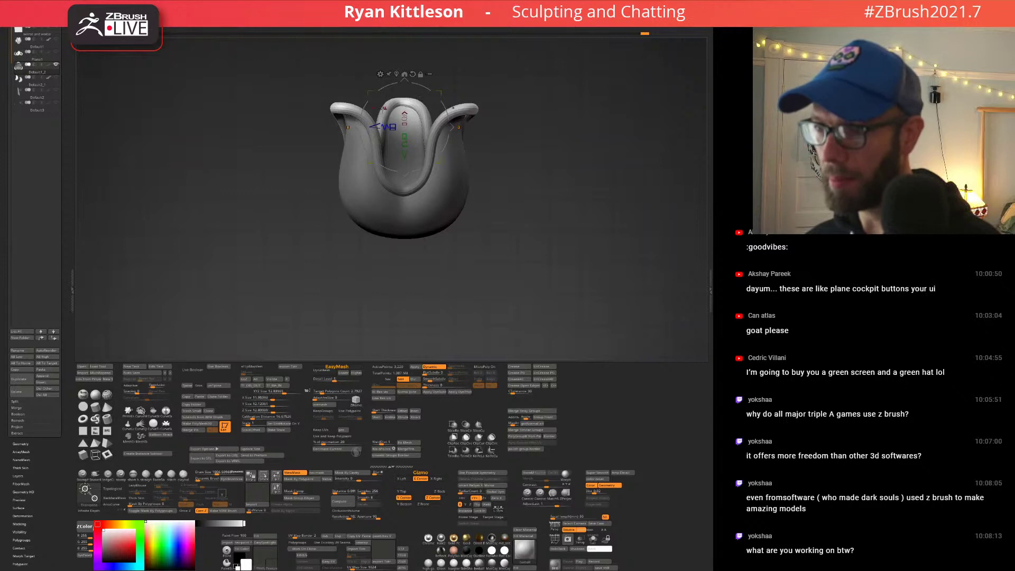
mouse_move(385, 108)
right_mouse_down()
mouse_move(403, 180)
mouse_move(417, 124)
mouse_move(464, 144)
mouse_move(481, 173)
mouse_move(369, 190)
mouse_move(403, 197)
mouse_move(410, 263)
mouse_move(406, 204)
mouse_move(442, 187)
right_mouse_up()
Move the flat cylinder down until it sits directly beneath the flower as a foot.
key("q")
key("w")
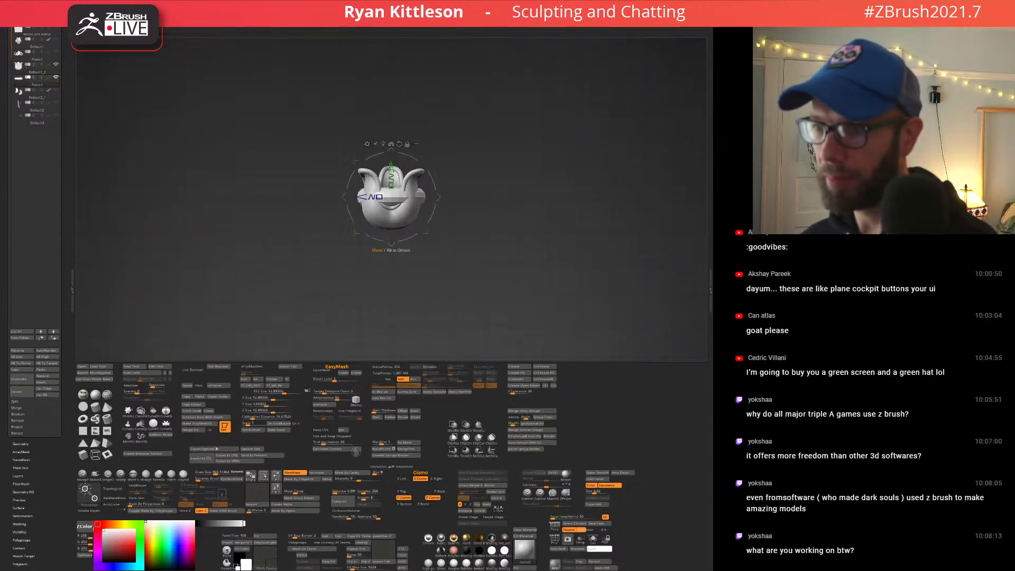
left_click_drag(391, 149, 391, 190)
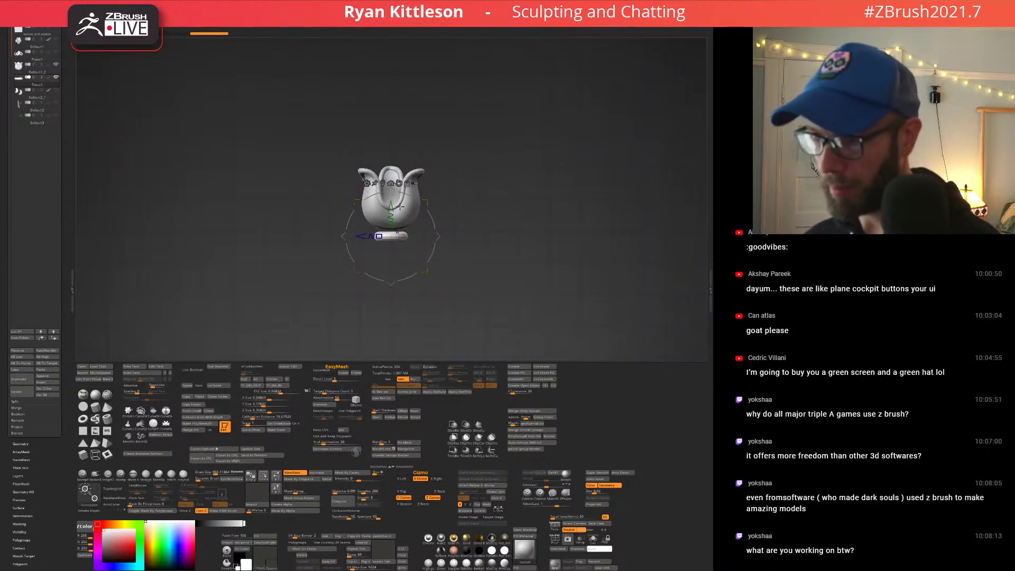
left_click_drag(391, 206, 390, 200)
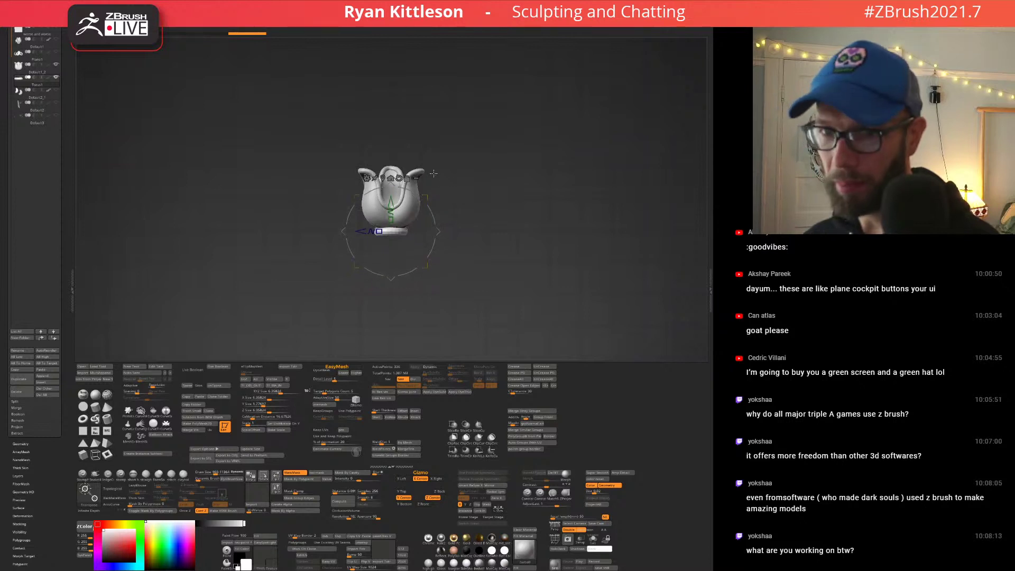
Select the flower and merge it with the cylinder foot into one subtool.
left_click(32, 73)
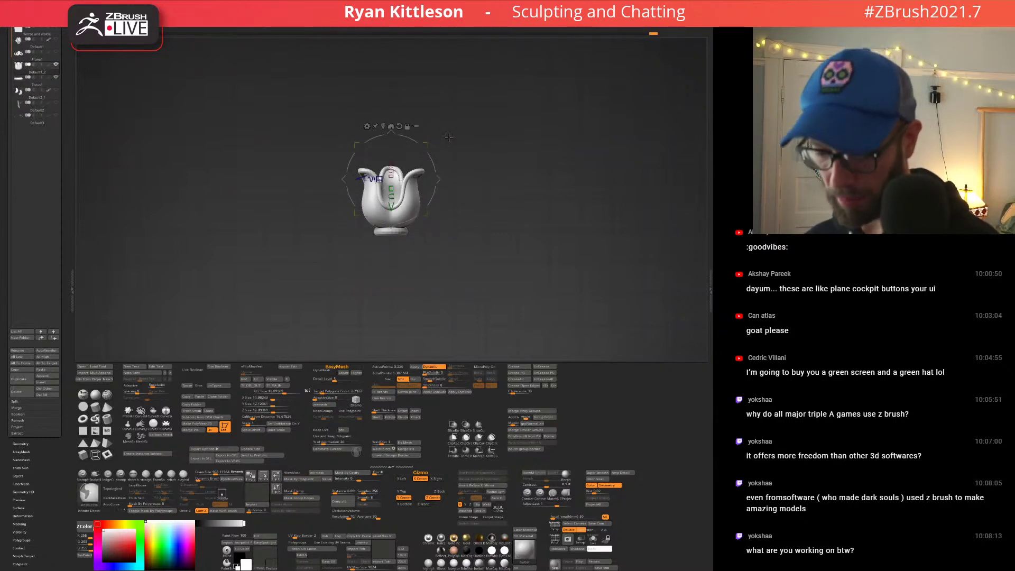
key("ctrl+m")
key("q")
right_click_drag(368, 184, 429, 184)
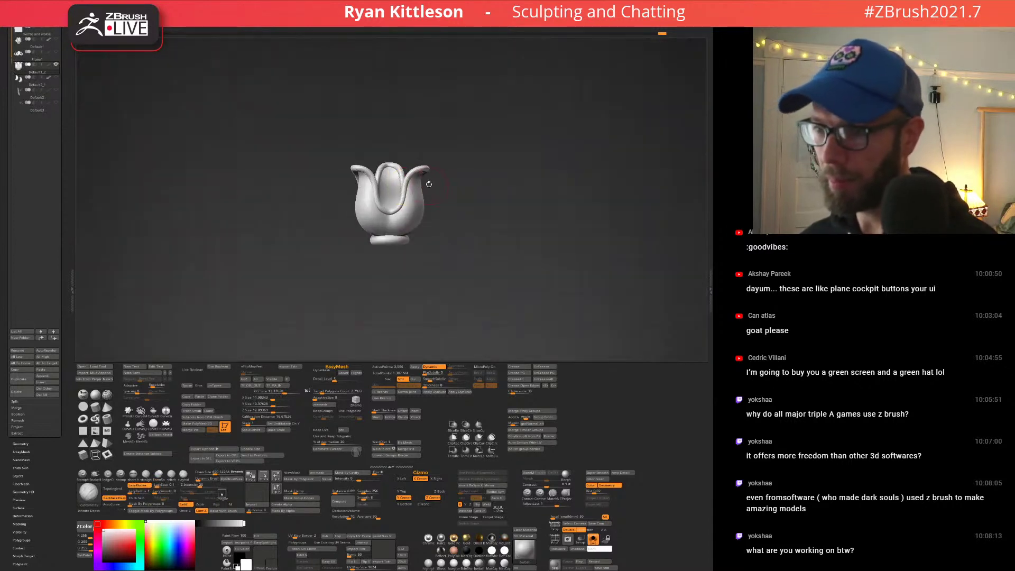
Show the creature figure inside the flower to check how it fits, and hide it again to inspect the base alone.
left_click(55, 51)
left_click_drag(57, 82, 56, 103)
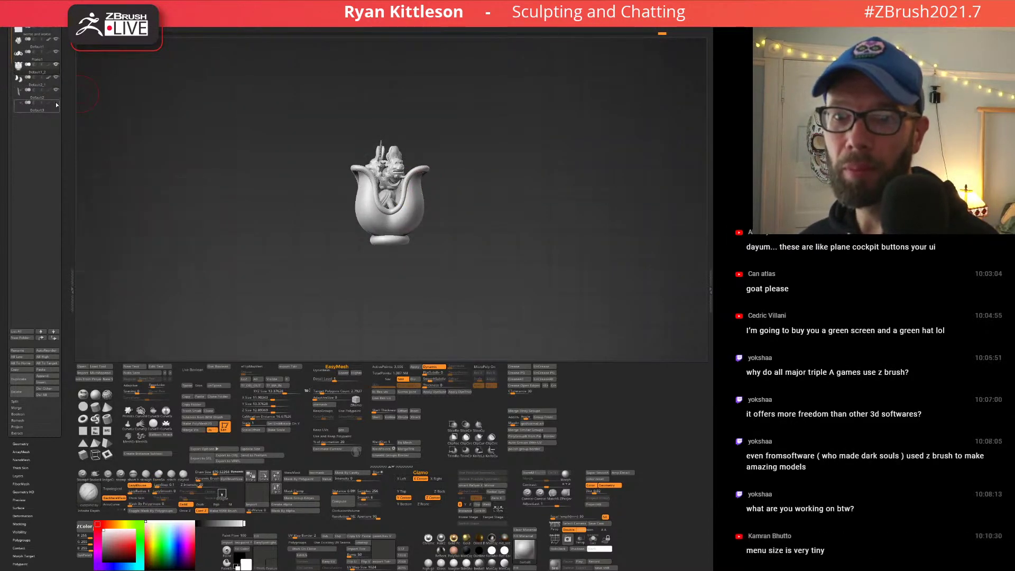
mouse_move(389, 164)
right_mouse_down()
mouse_move(386, 261)
mouse_move(381, 166)
right_mouse_up()
left_click(56, 39)
left_click_drag(57, 53, 58, 103)
left_click(57, 104)
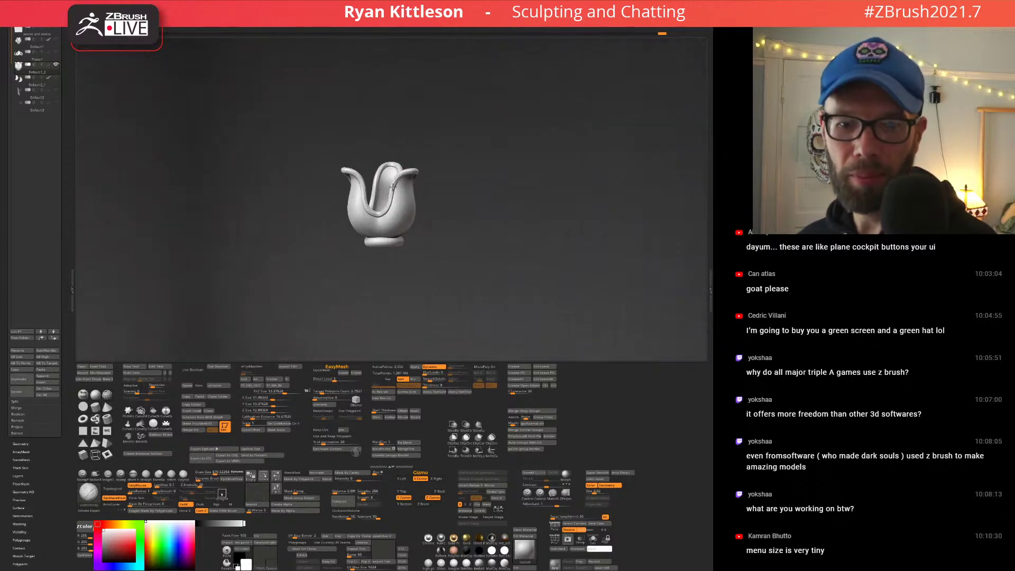
mouse_move(401, 185)
right_mouse_down()
mouse_move(381, 185)
mouse_move(386, 241)
right_mouse_up()
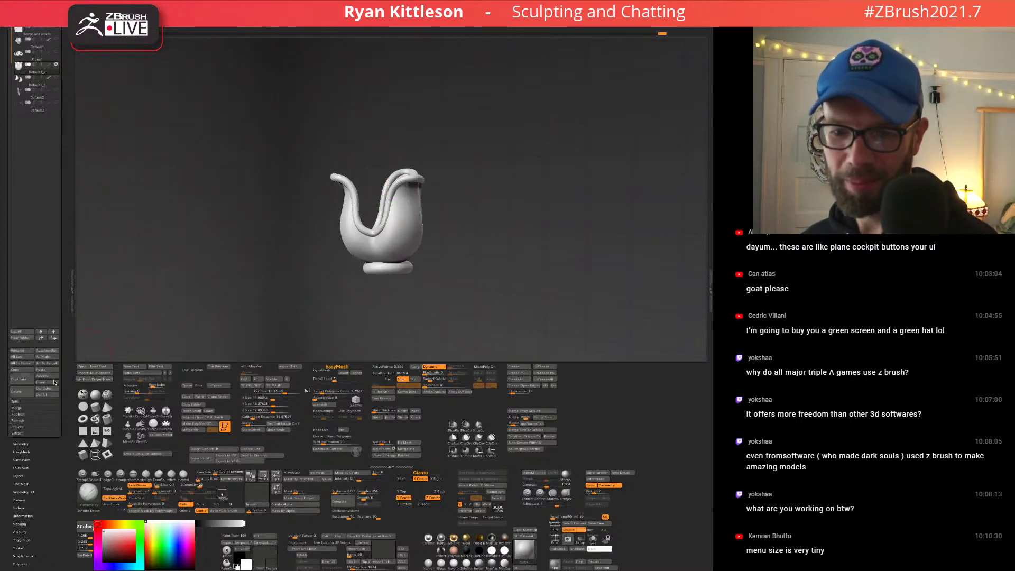
Mask the foot and move the flower so that it sits centred over the foot.
key("Tab")
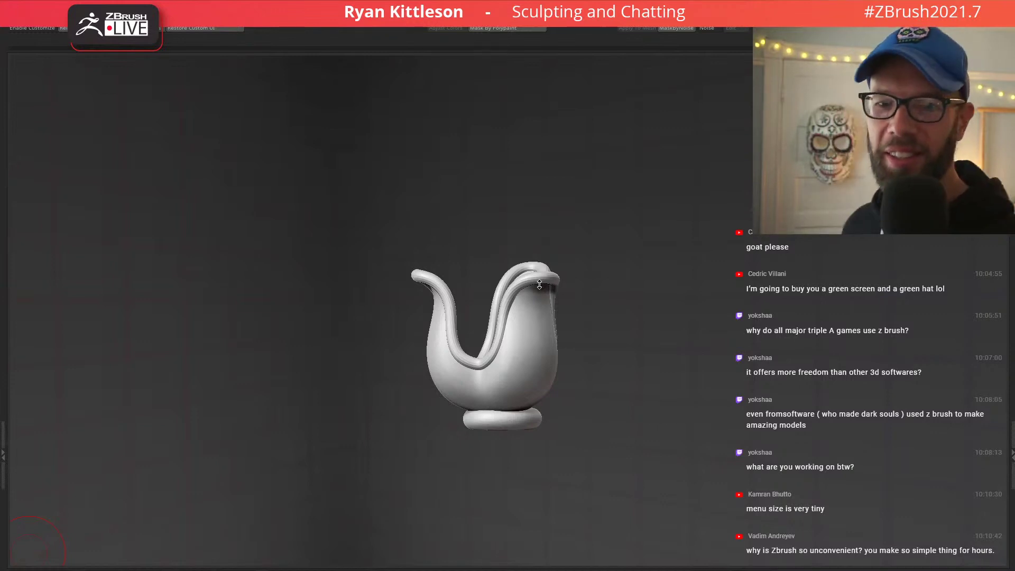
mouse_move(498, 317)
right_mouse_down()
mouse_move(597, 293)
mouse_move(650, 264)
mouse_move(662, 284)
right_mouse_up()
right_click_drag(611, 261, 567, 235)
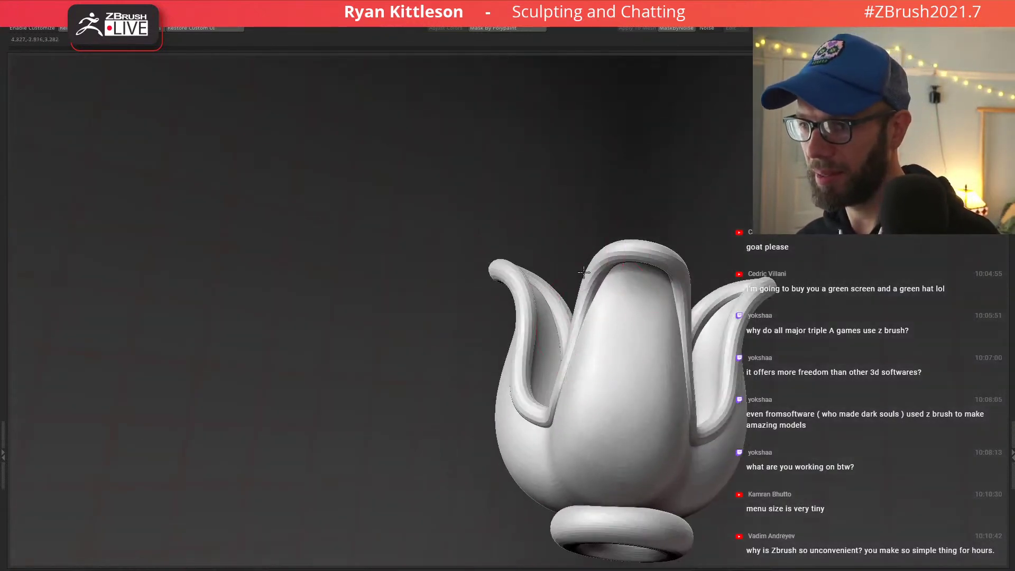
mouse_move(585, 271)
right_mouse_down()
mouse_move(618, 286)
mouse_move(621, 328)
mouse_move(572, 248)
mouse_move(566, 393)
mouse_move(571, 259)
right_mouse_up()
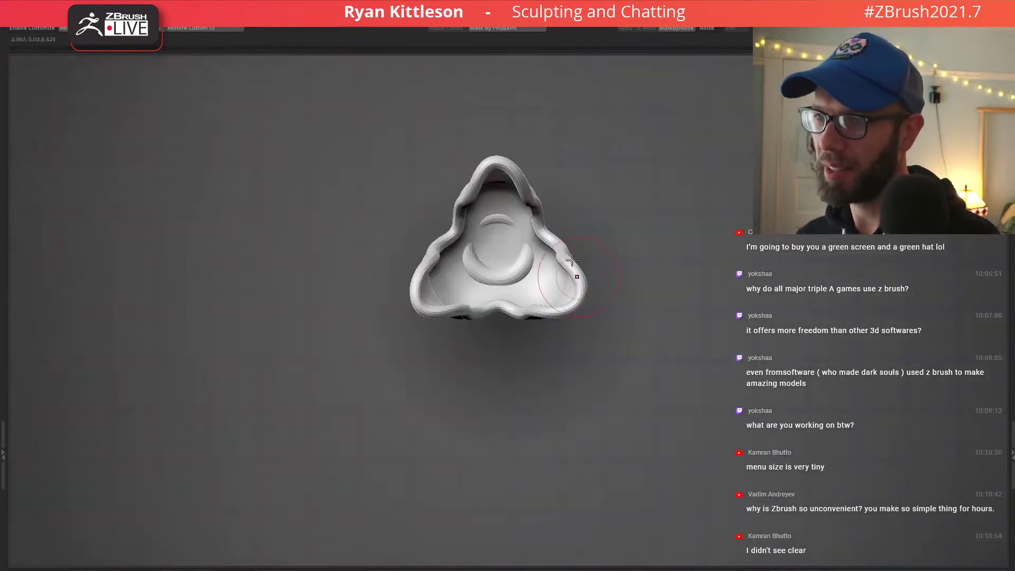
left_click(521, 270, "ctrl+shift")
left_click(518, 268, "ctrl+shift")
left_click(642, 306, "ctrl+shift")
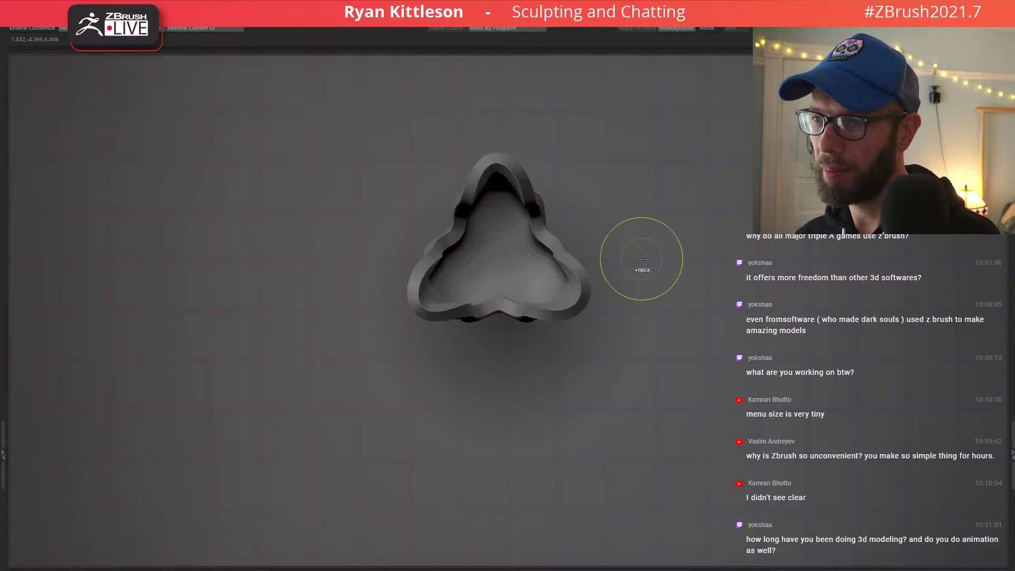
key("w")
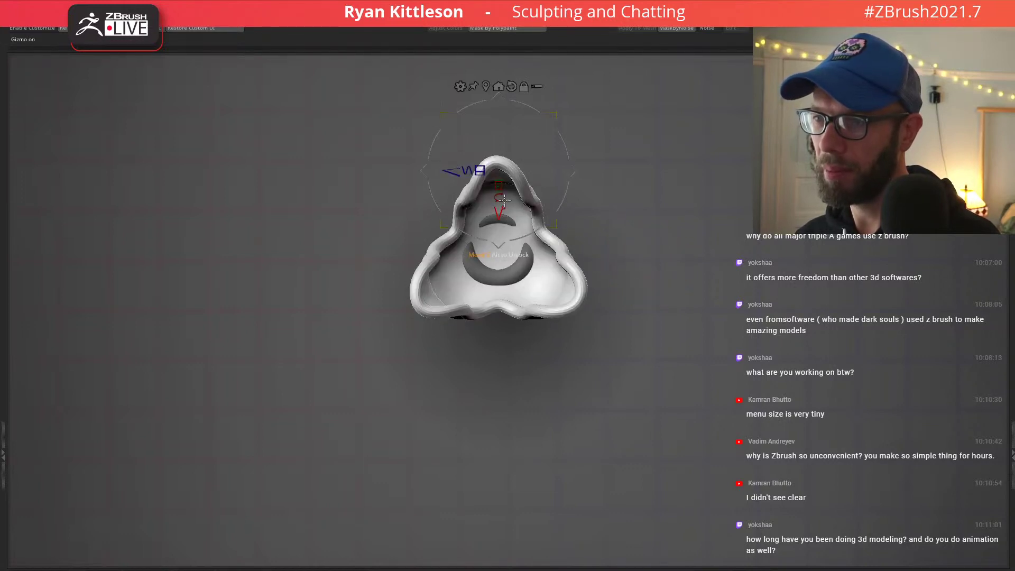
left_click(512, 88, "alt")
left_click_drag(497, 122, 496, 111)
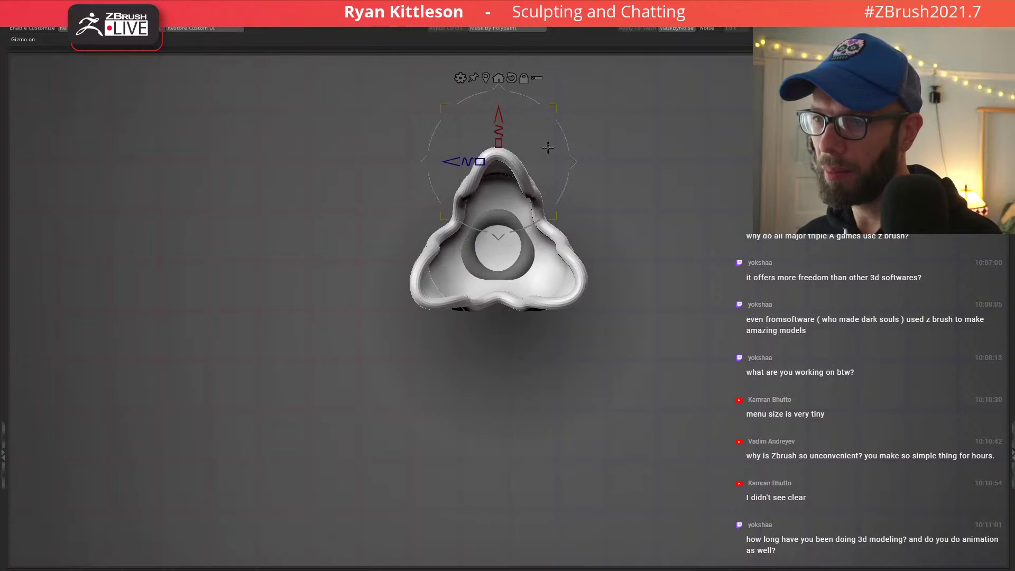
key("q")
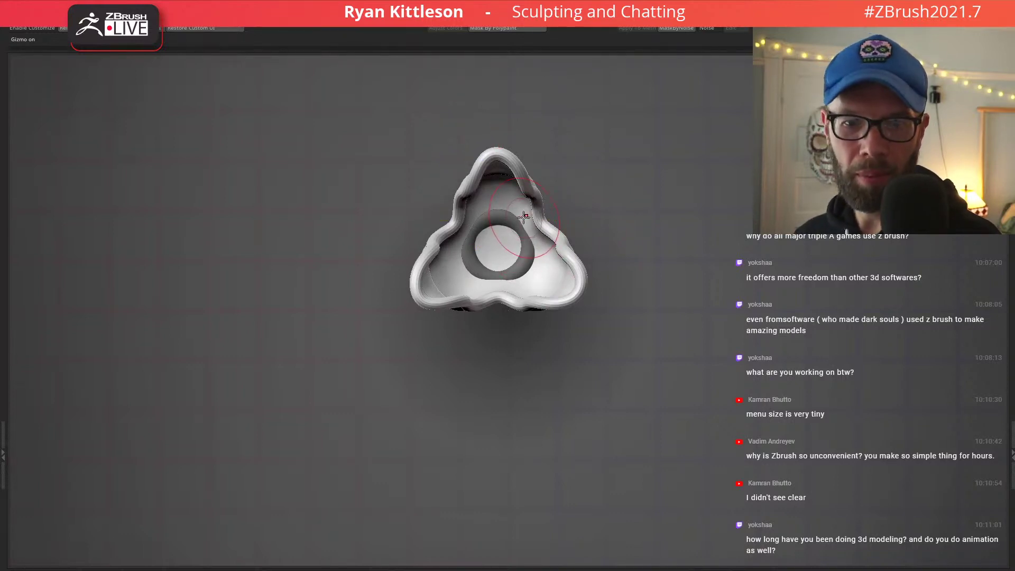
Examine the flower base from the front and from above to check its shape and the foot's alignment.
right_click_drag(510, 268, 566, 214)
mouse_move(577, 278)
right_mouse_down("ctrl")
mouse_move(533, 209)
mouse_move(500, 245)
mouse_move(505, 224)
right_mouse_up("ctrl")
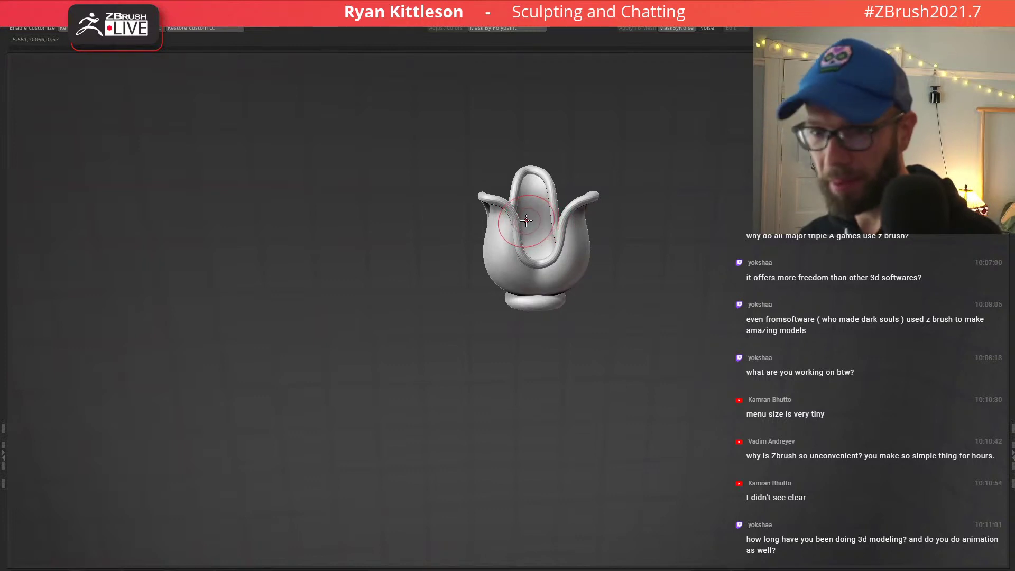
mouse_move(540, 223)
right_mouse_down("ctrl")
mouse_move(585, 256)
mouse_move(532, 285)
mouse_move(524, 328)
mouse_move(511, 201)
mouse_move(489, 238)
right_mouse_up("ctrl")
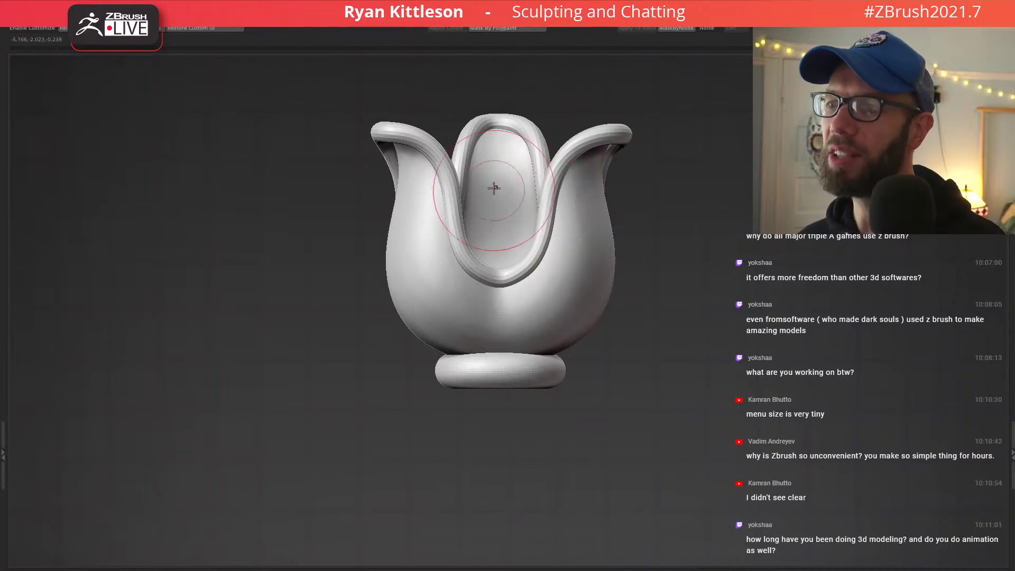
mouse_move(494, 191)
right_mouse_down()
mouse_move(493, 300)
mouse_move(514, 274)
right_mouse_up()
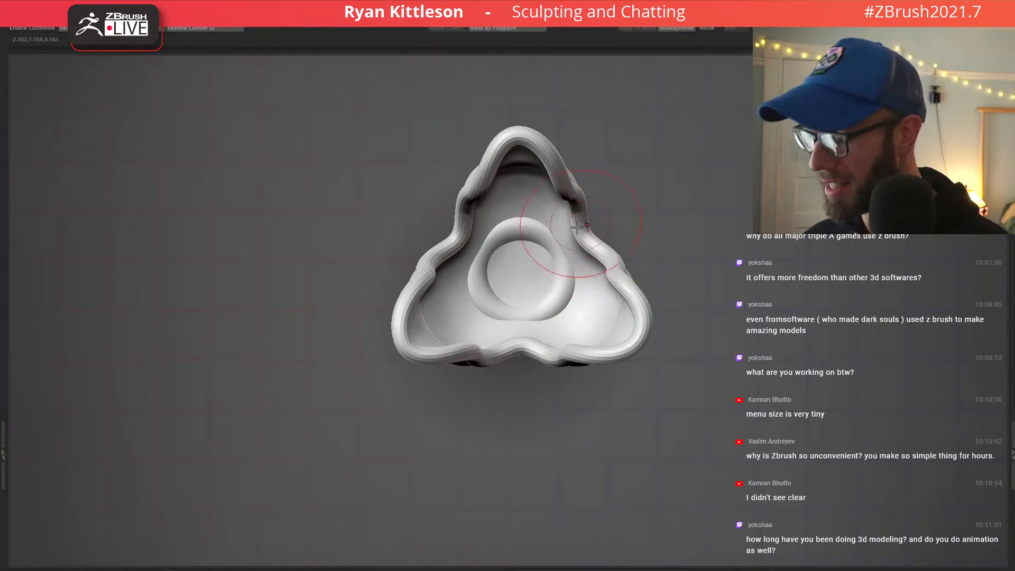
right_click_drag(526, 352, 524, 197)
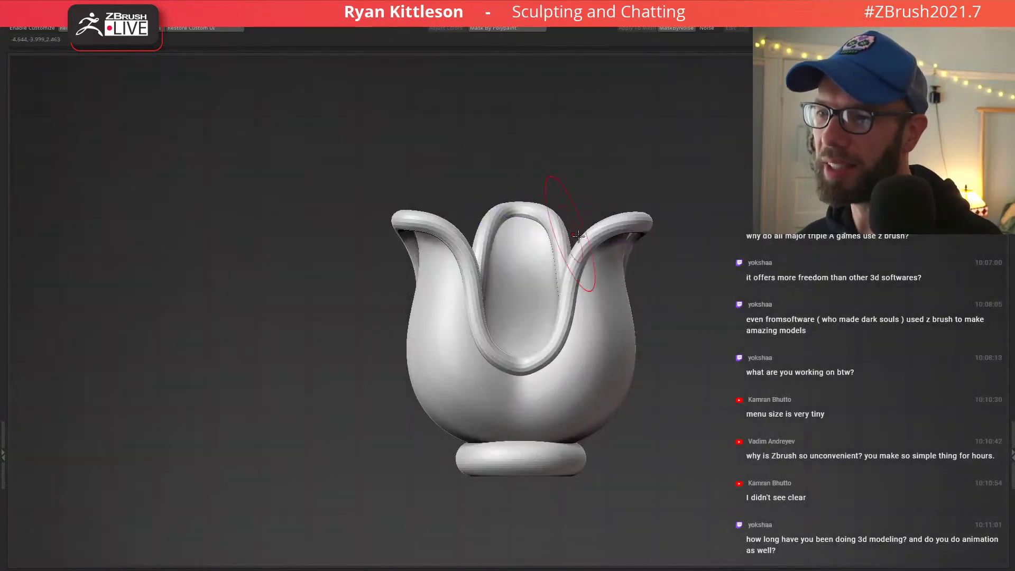
right_click_drag(534, 324, 579, 271, "alt")
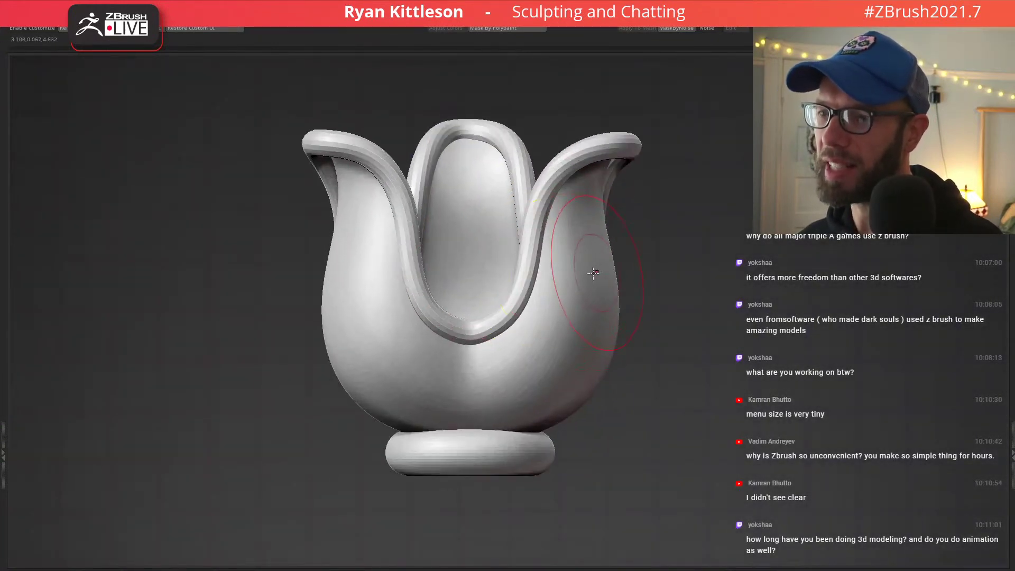
mouse_move(465, 235)
right_mouse_down()
mouse_move(499, 340)
mouse_move(540, 250)
right_mouse_up()
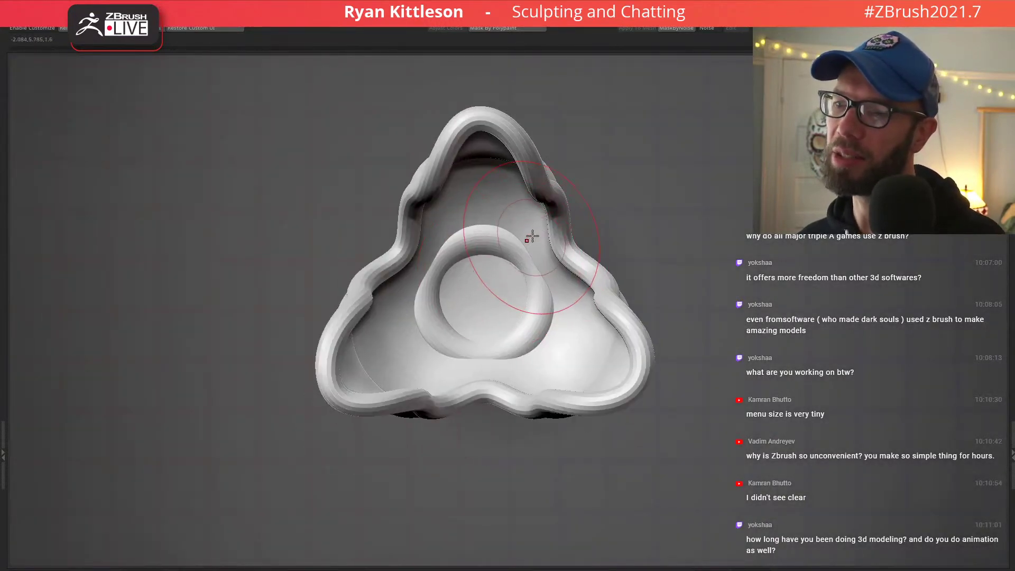
right_click_drag(476, 422, 501, 260)
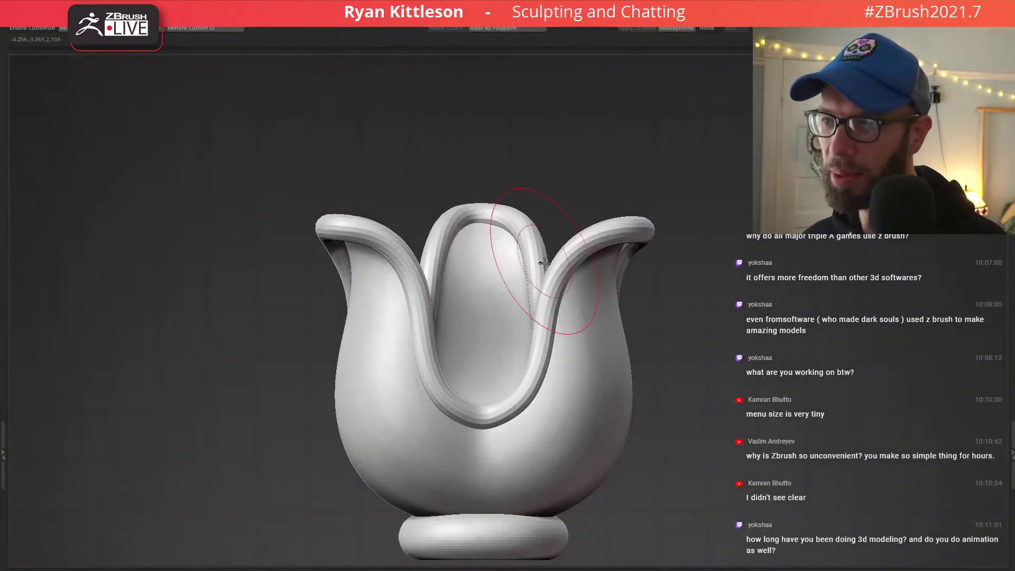
right_click_drag(503, 349, 514, 251, "alt")
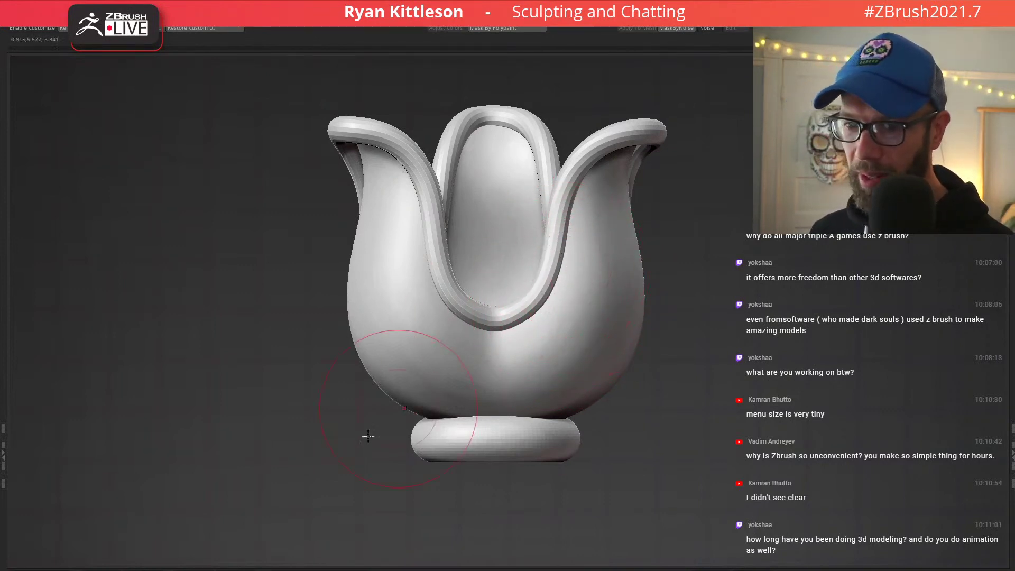
Append a sphere subtool, select it, shrink it to a small ball and raise it inside the flower's opening.
left_click(217, 566)
left_click(591, 283, "alt")
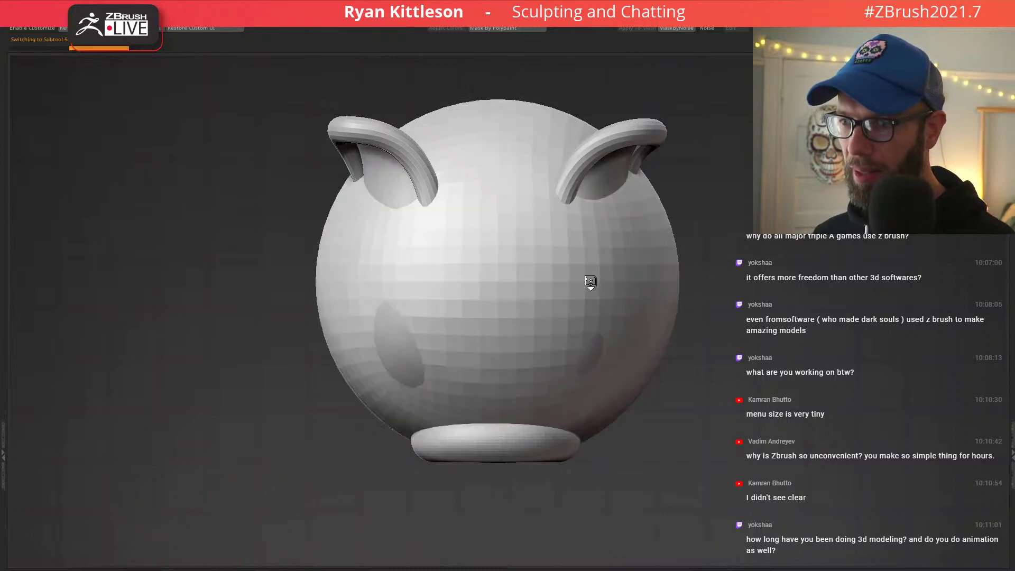
key("w")
left_click_drag(498, 282, 424, 330)
left_click_drag(507, 257, 553, 151)
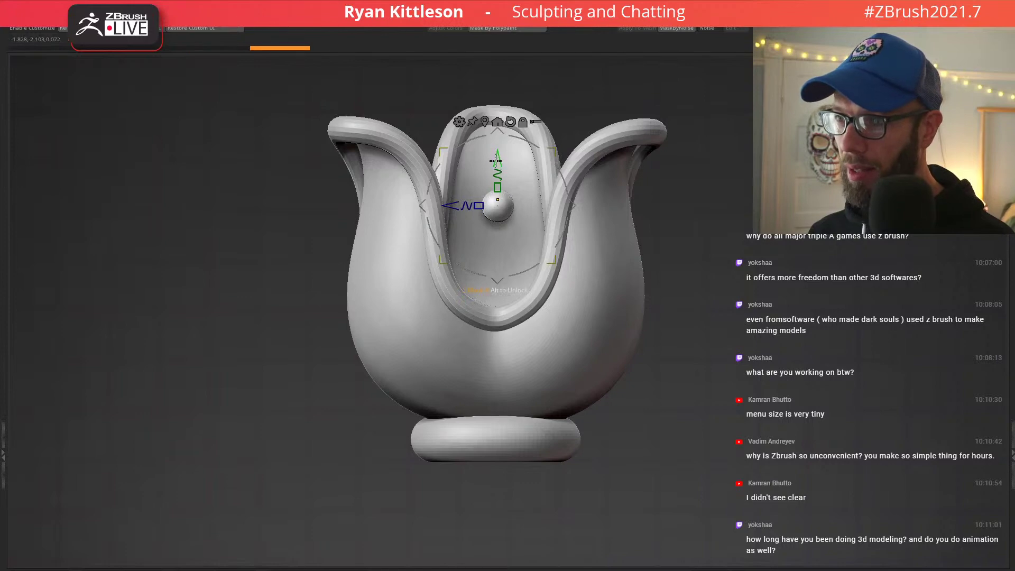
Duplicate the small ball downward and shift the copy toward the front of the flower.
left_click_drag(498, 158, 498, 190, "ctrl")
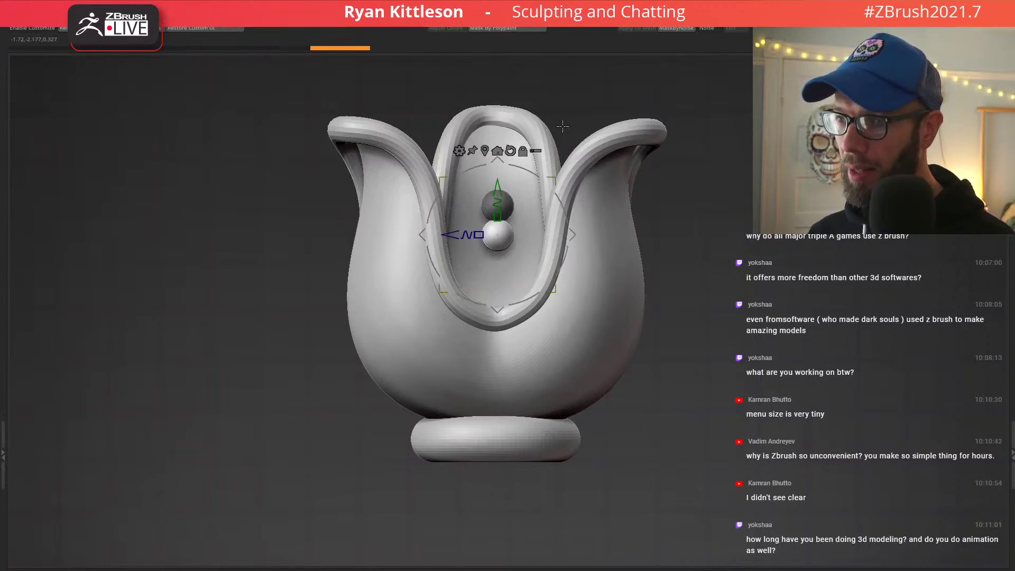
left_click_drag(560, 127, 561, 248, "shift")
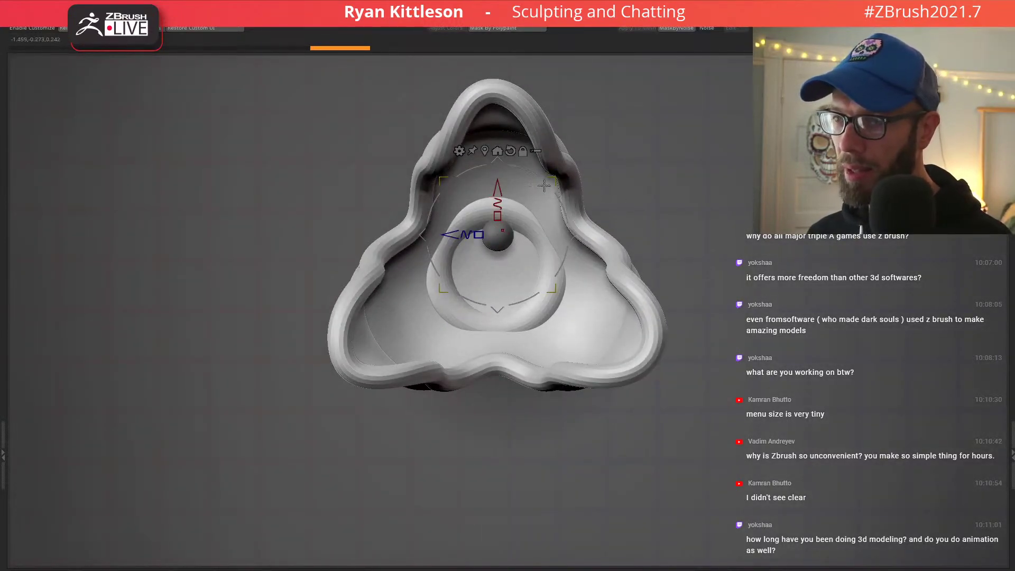
left_click_drag(498, 187, 498, 219)
key("q")
left_click_drag(671, 258, 653, 158)
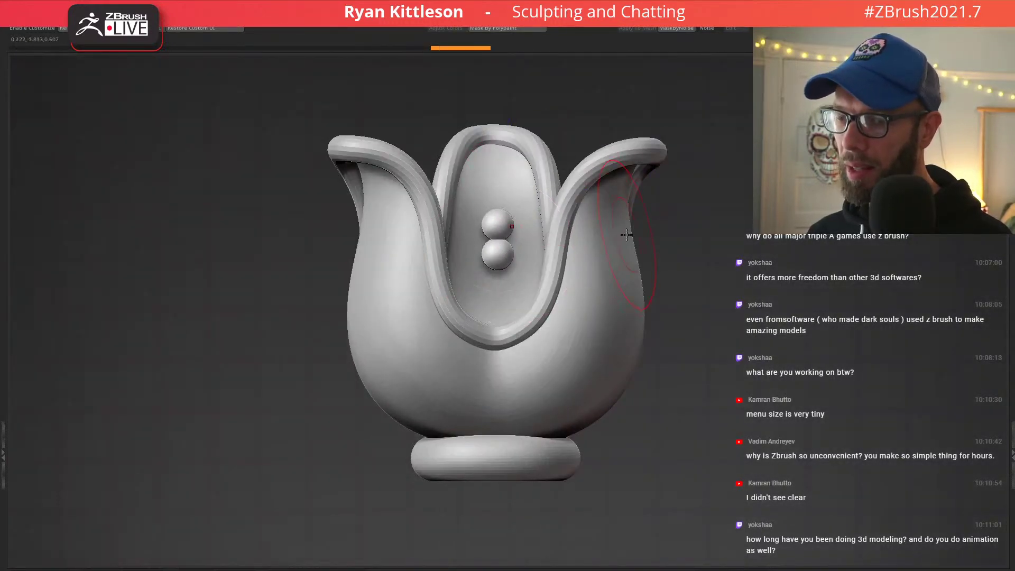
Duplicate the lower ball around the centre to form a ring of three beneath the top ball, and clear the mask.
left_click(501, 255, "ctrl+shift")
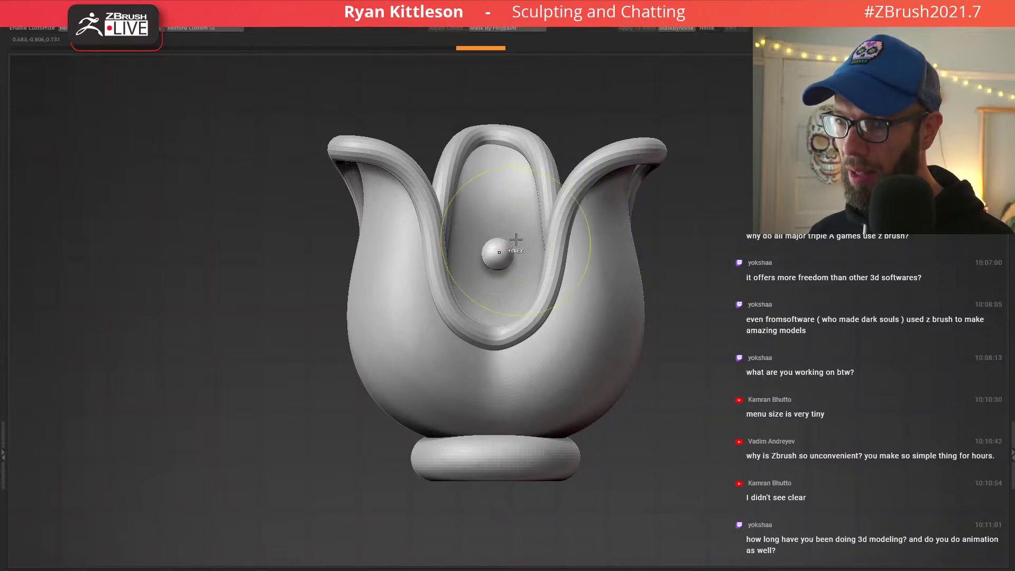
left_click(708, 238, "ctrl+shift")
left_click_drag(676, 189, 667, 259)
key("w")
right_click_drag(549, 229, 570, 275, "ctrl")
left_click_drag(570, 237, 566, 212, "ctrl")
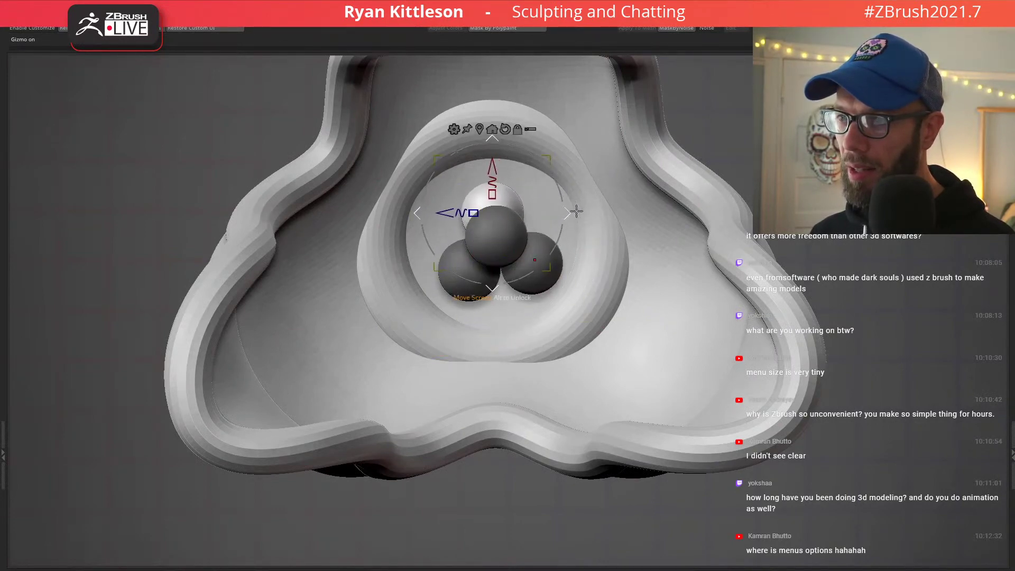
right_click_drag(578, 212, 529, 154)
left_click_drag(525, 156, 550, 218, "ctrl")
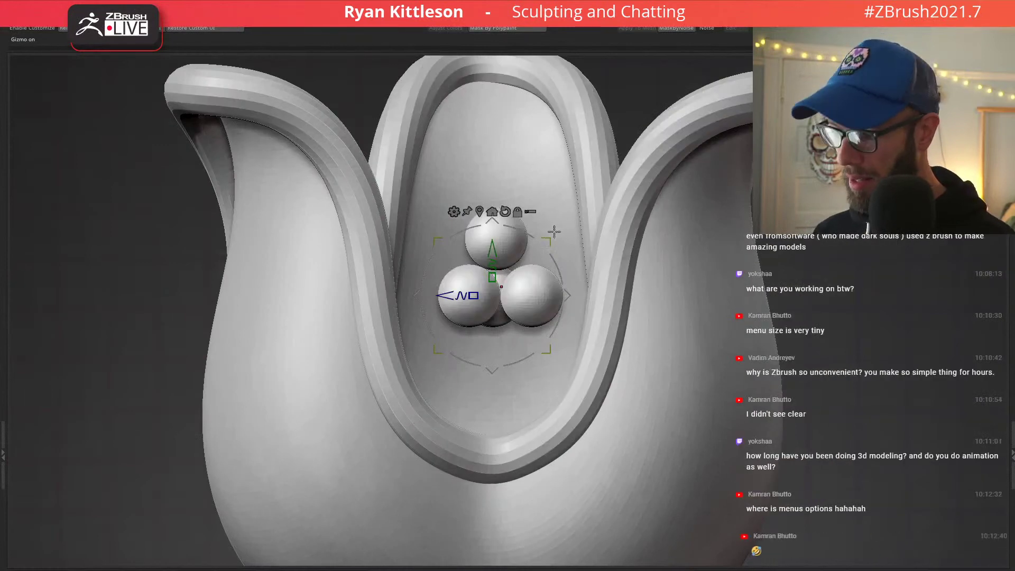
Mask the top ball, duplicate the ring of three downward and rotate the copies into the gaps between the balls above.
left_click(528, 283, "ctrl")
left_click(531, 203)
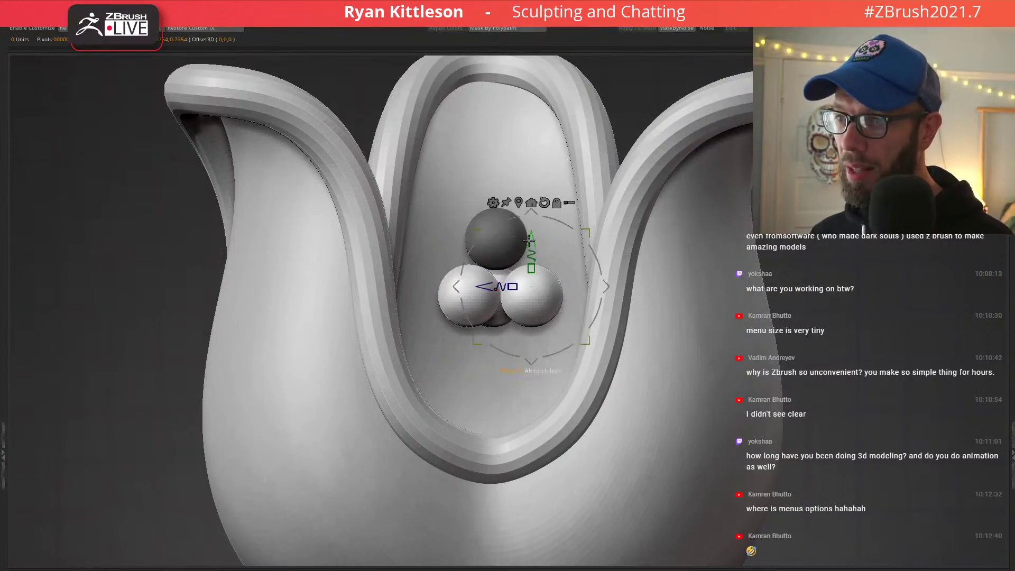
left_click_drag(529, 241, 531, 270)
right_click_drag(528, 251, 596, 334)
left_click(519, 298)
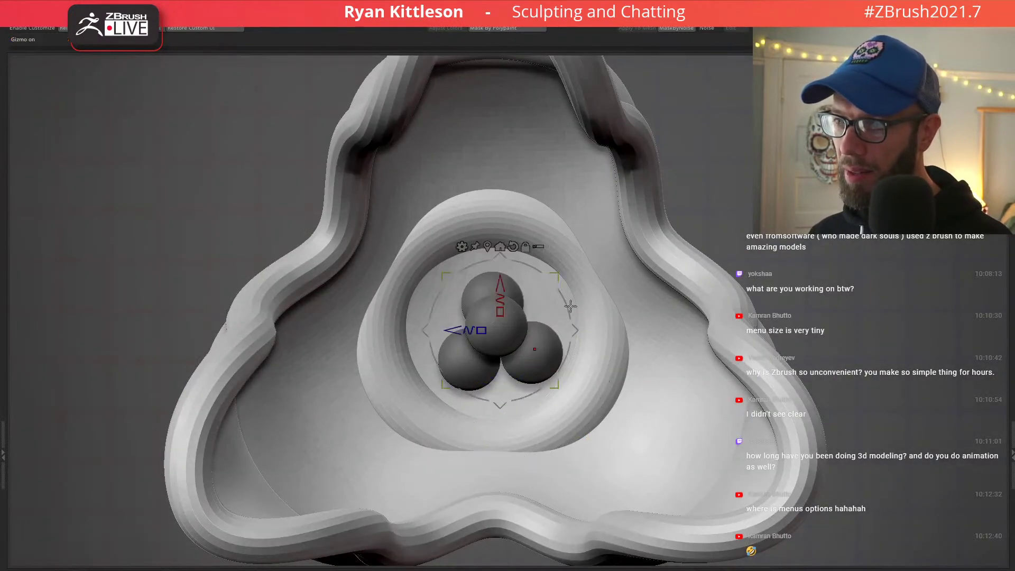
left_click_drag(566, 304, 541, 345)
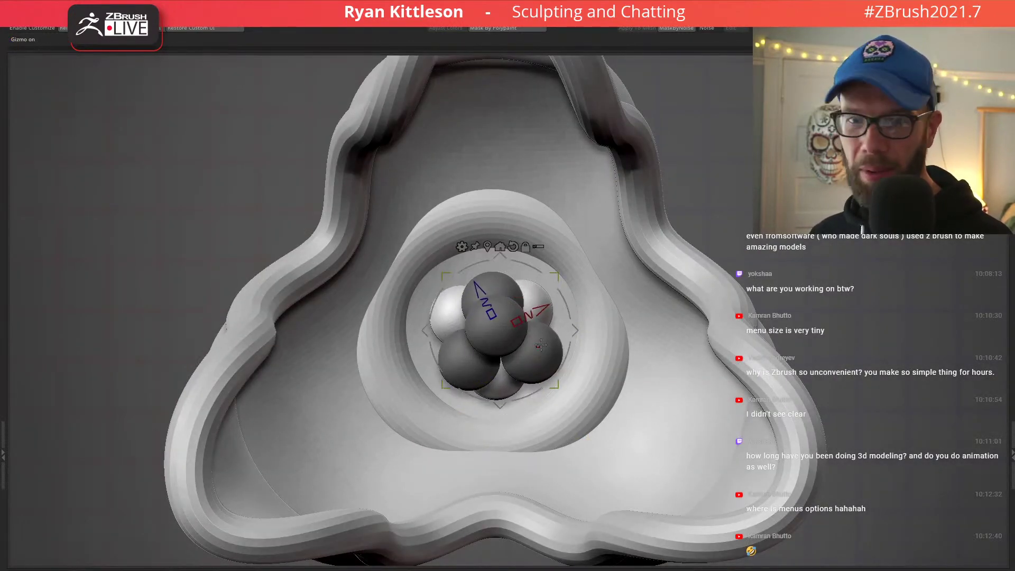
Clear the mask from the ball cluster and pull each of the three lowest balls outward from the centre.
right_click_drag(524, 363, 523, 251)
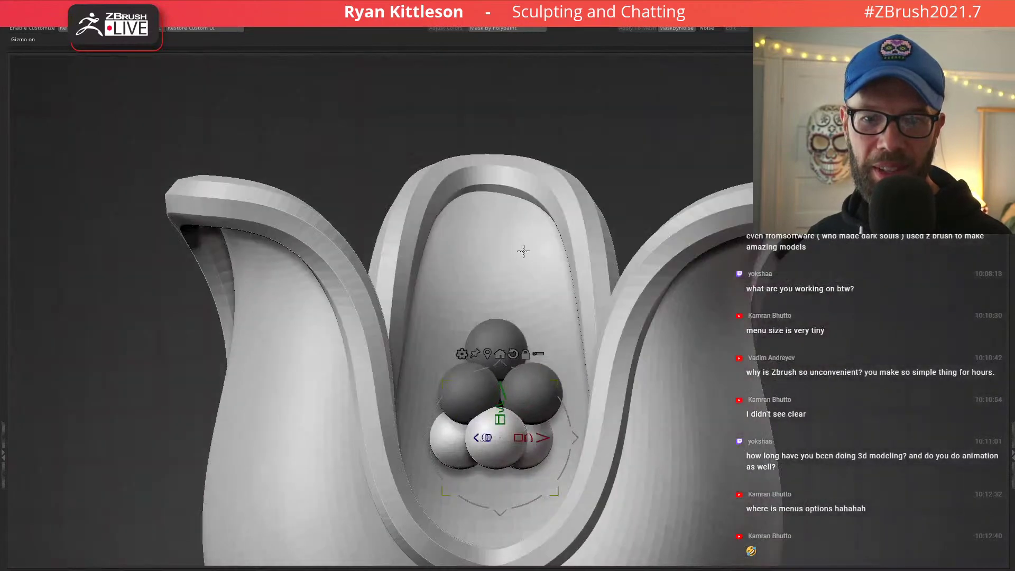
right_click_drag(585, 272, 548, 193, "ctrl")
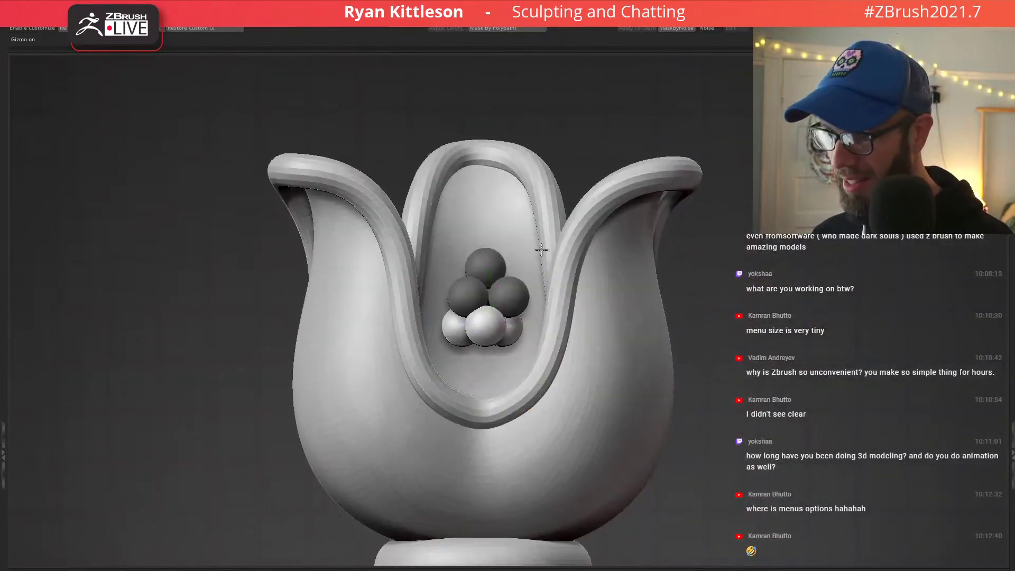
right_click_drag(542, 250, 536, 272, "ctrl")
left_click_drag(492, 293, 495, 295)
right_click_drag(517, 259, 526, 346)
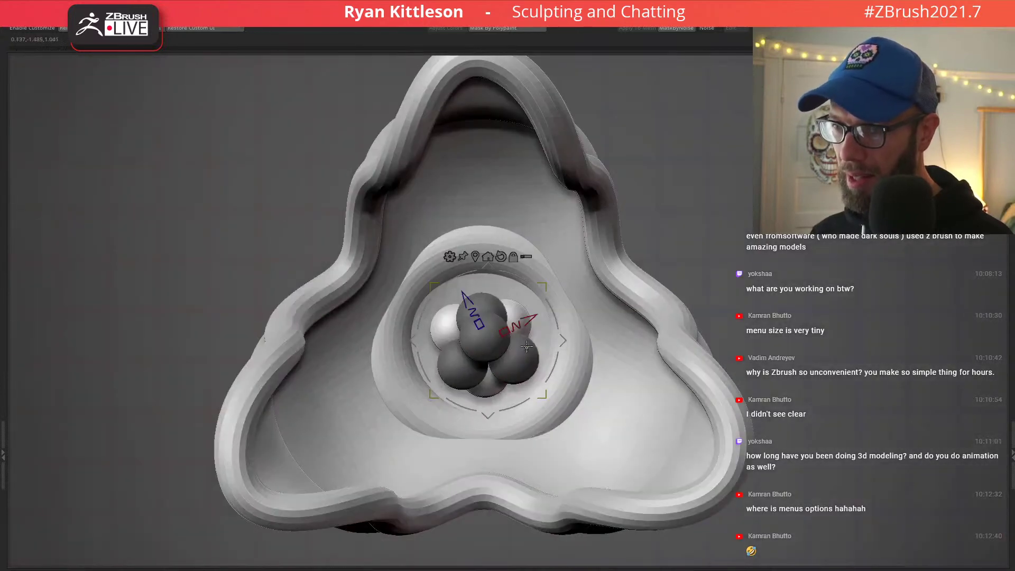
key("ctrl+shift+a")
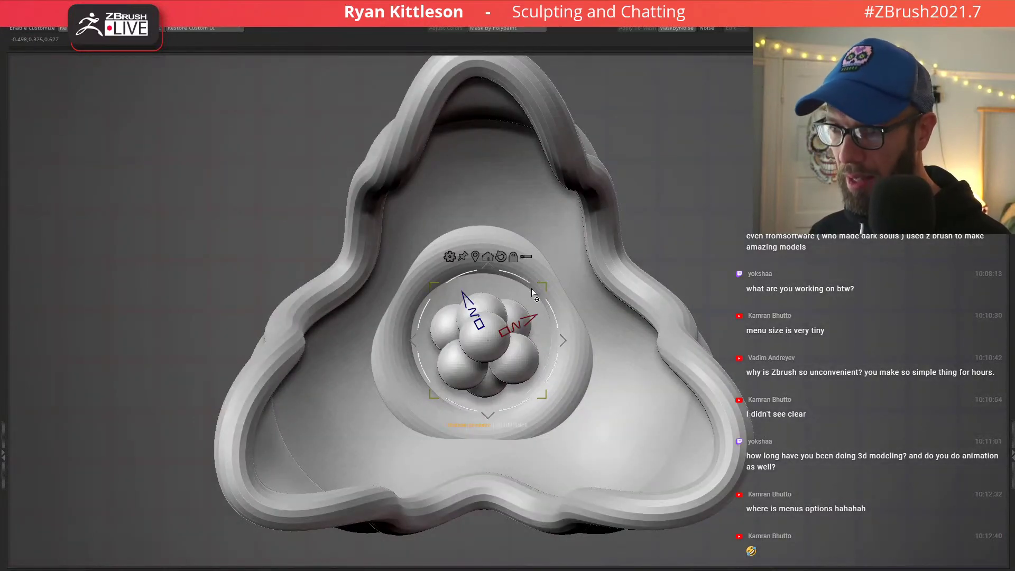
key("q")
key("w")
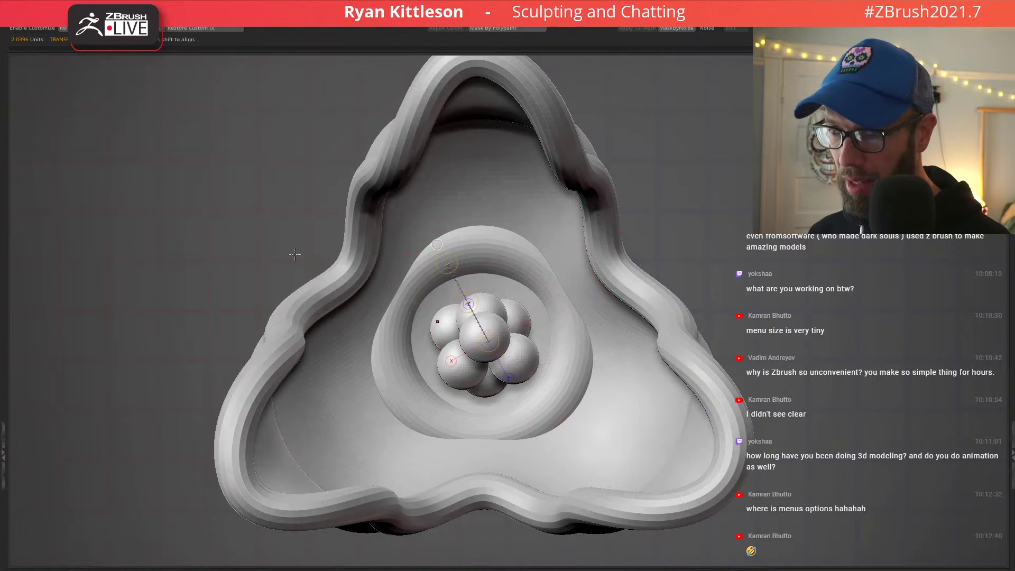
key("q")
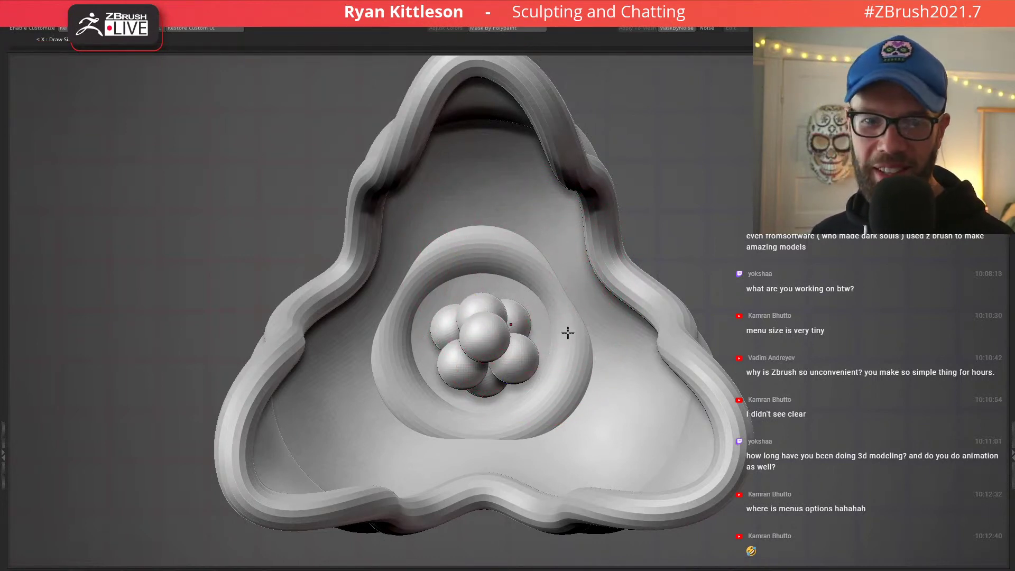
left_click_drag(515, 322, 545, 309)
left_click_drag(445, 326, 416, 324)
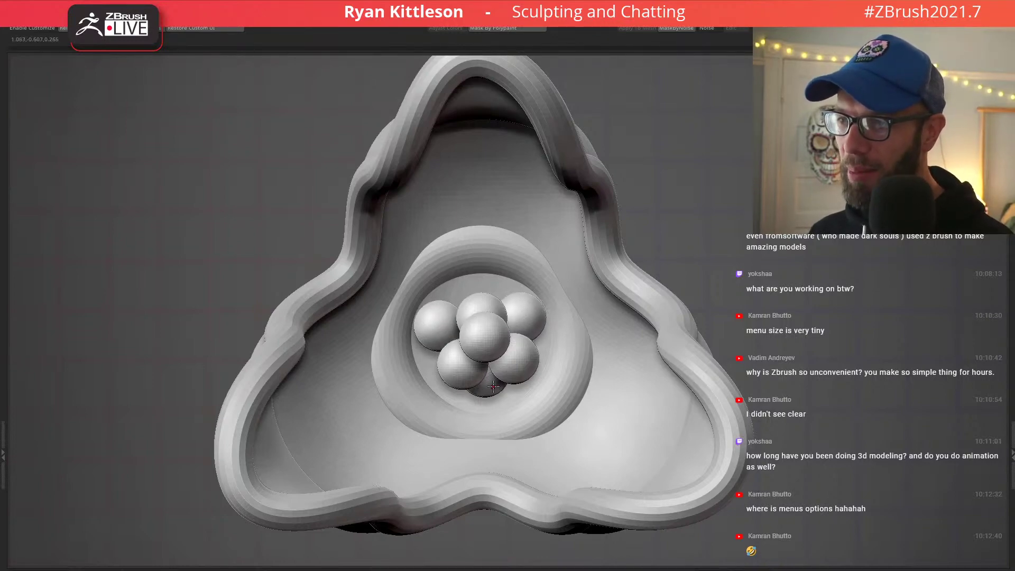
left_click_drag(493, 386, 497, 414)
Mask part of the cluster and add further duplicate balls to its lower part inside the flower.
right_click_drag(505, 320, 534, 315)
key("y")
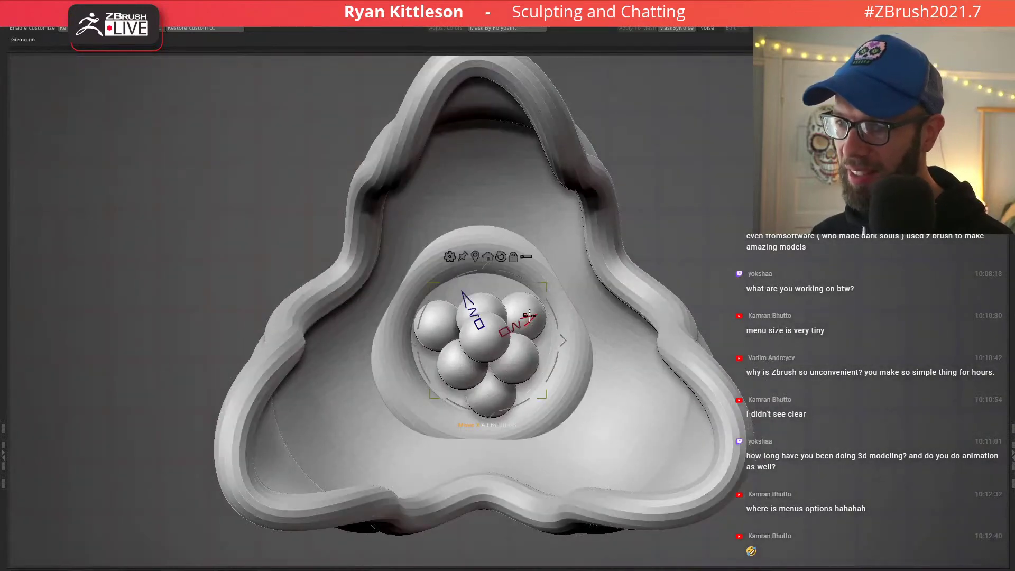
left_click(526, 304, "ctrl")
mouse_move(601, 305)
left_mouse_down("ctrl")
mouse_move(557, 287)
mouse_move(521, 362)
mouse_move(603, 350)
mouse_move(607, 331)
left_mouse_up("ctrl")
key("q")
right_click_drag(532, 350, 525, 297)
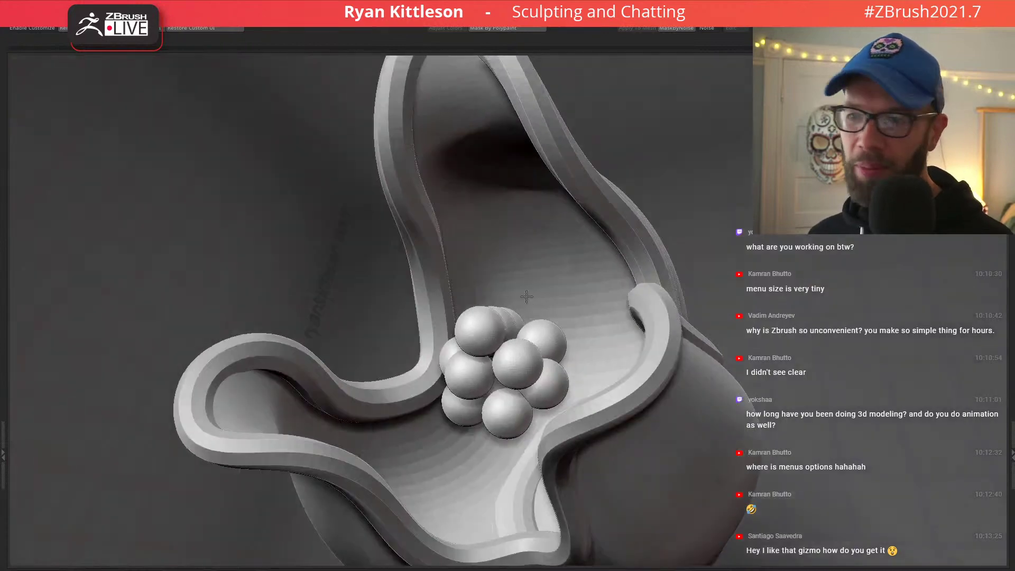
Mask the top four balls, leaving the lowest ring of six free, and centre the gizmo on that ring with its orientation reset.
right_click_drag(511, 356, 514, 290)
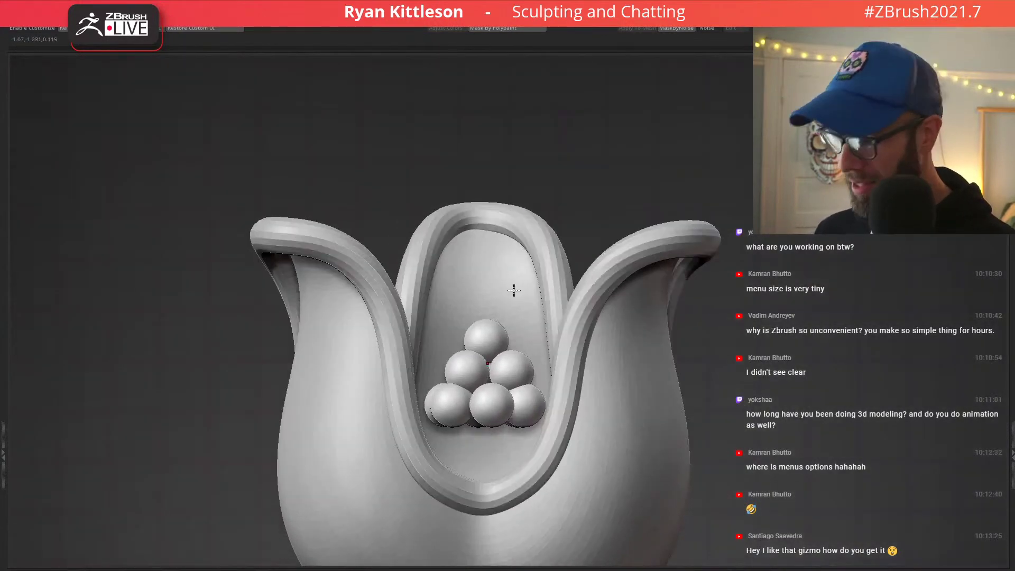
key("w")
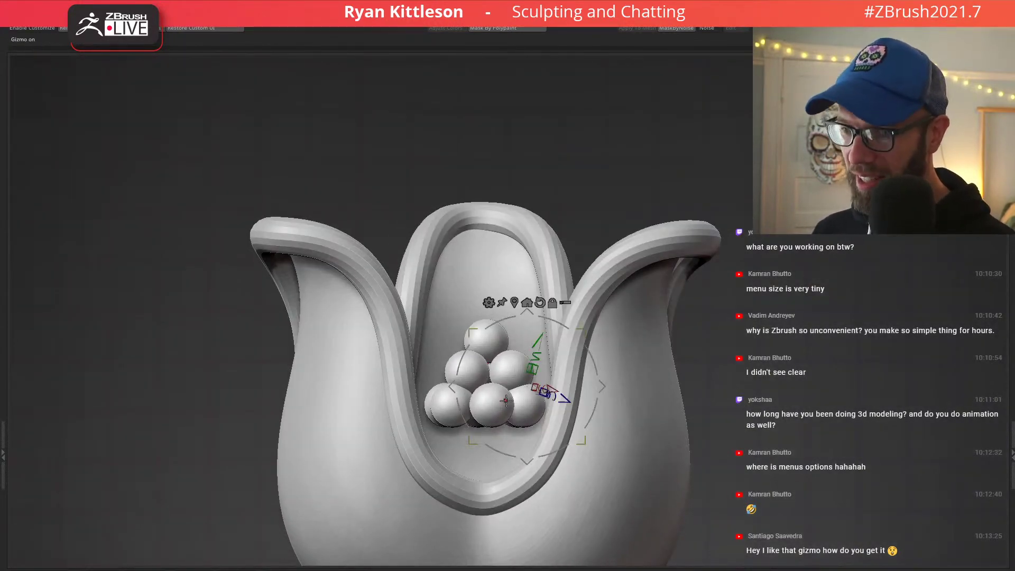
right_click_drag(502, 403, 500, 418, "ctrl")
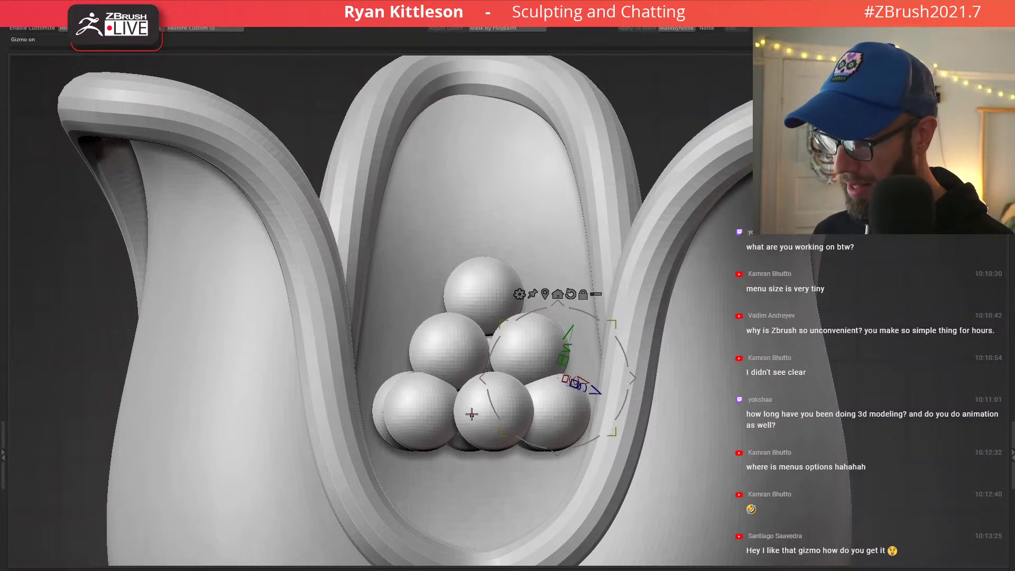
key("shift+f")
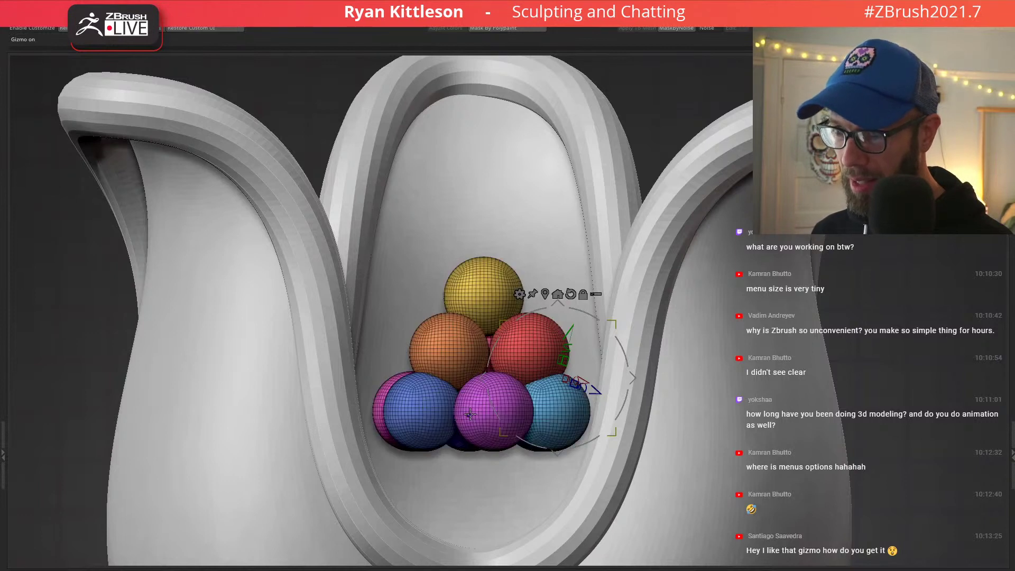
key("shift+f")
mouse_move(258, 485)
left_mouse_down("ctrl")
mouse_move(669, 442)
mouse_move(471, 415)
mouse_move(257, 437)
left_mouse_up("ctrl")
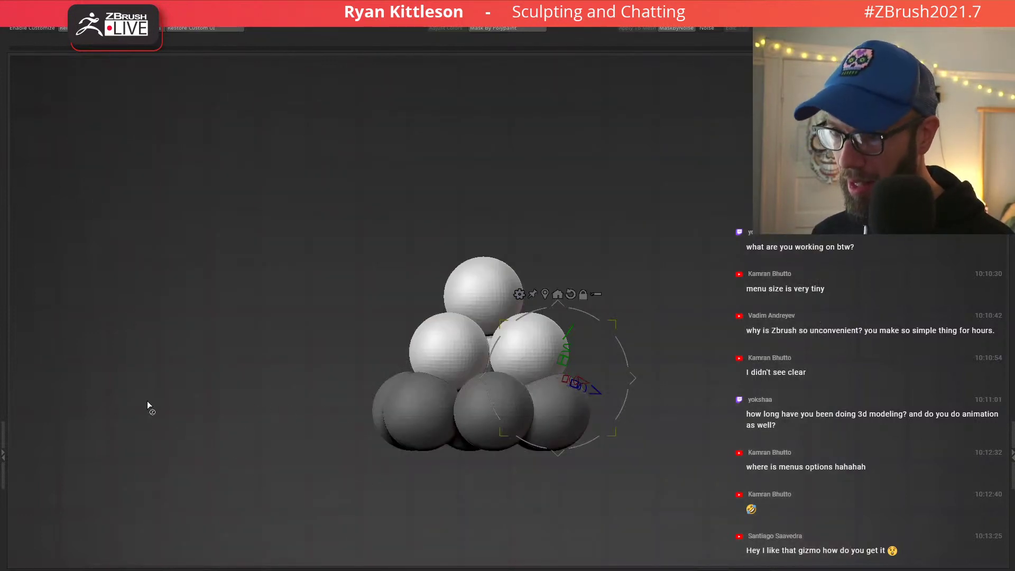
left_click(634, 276, "ctrl")
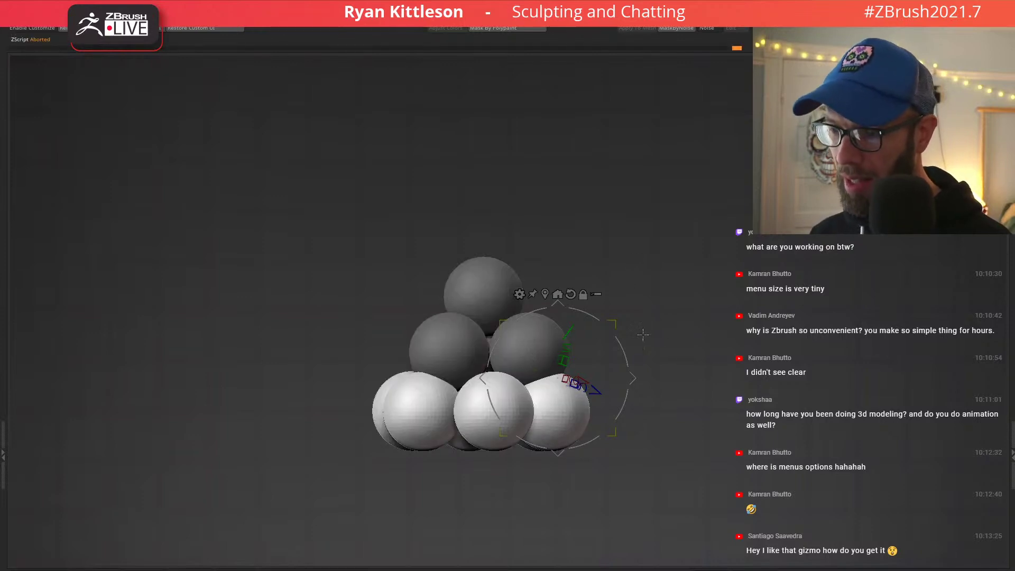
left_click(559, 295, "alt")
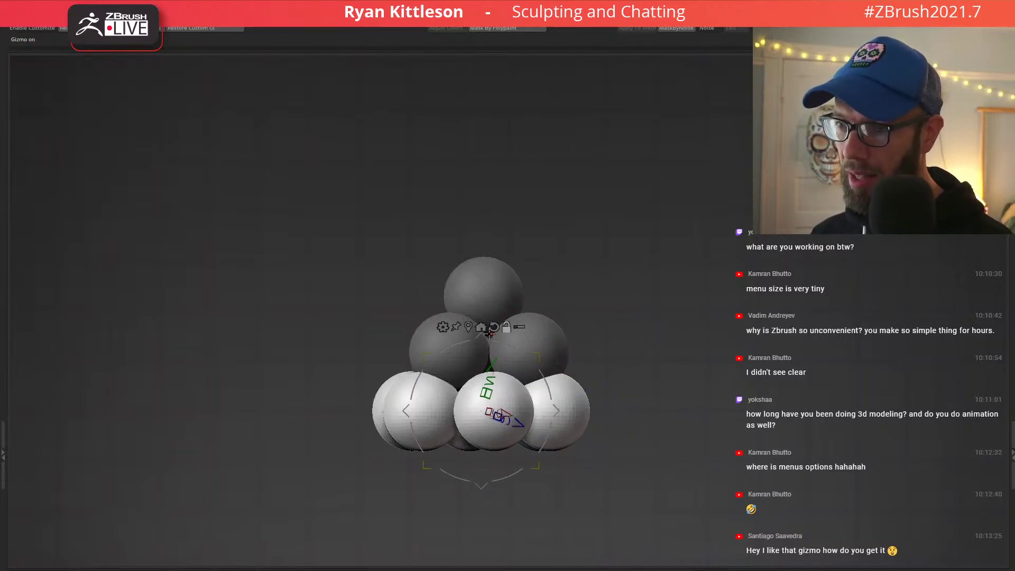
left_click(494, 327, "alt")
Duplicate the lowest ring of balls downward, rotate the copies into the gaps between the balls above and adjust their height.
left_click_drag(480, 365, 480, 409, "ctrl")
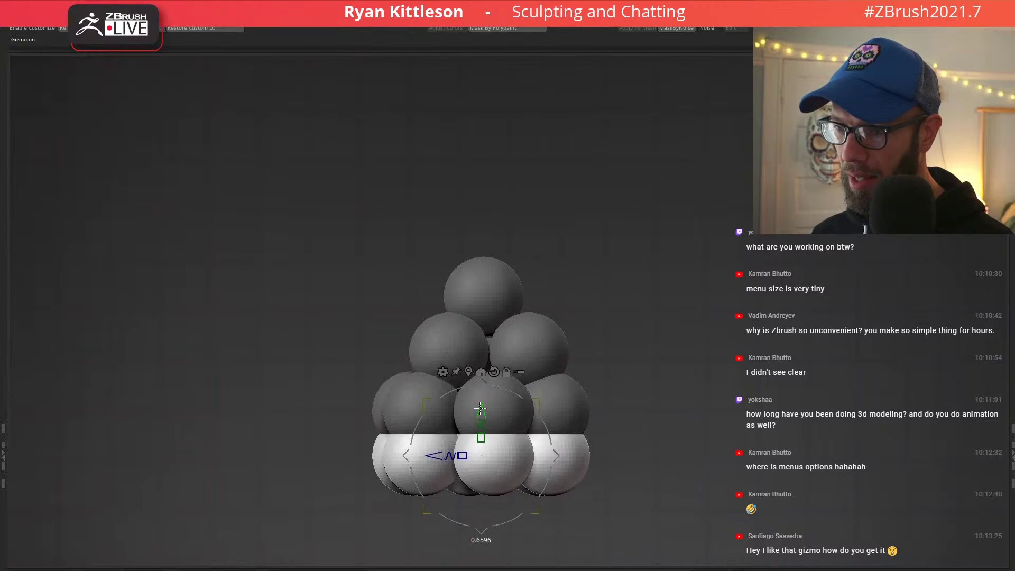
right_click_drag(501, 351, 509, 418, "shift")
left_click_drag(548, 269, 556, 313)
right_click_drag(657, 384, 645, 234, "shift")
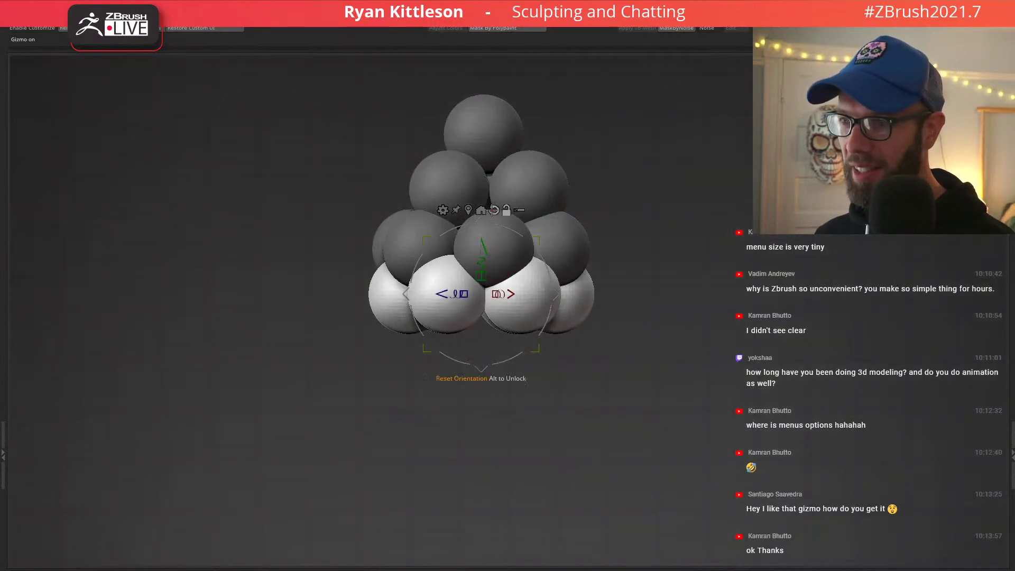
left_click(494, 210)
left_click_drag(483, 249, 486, 262)
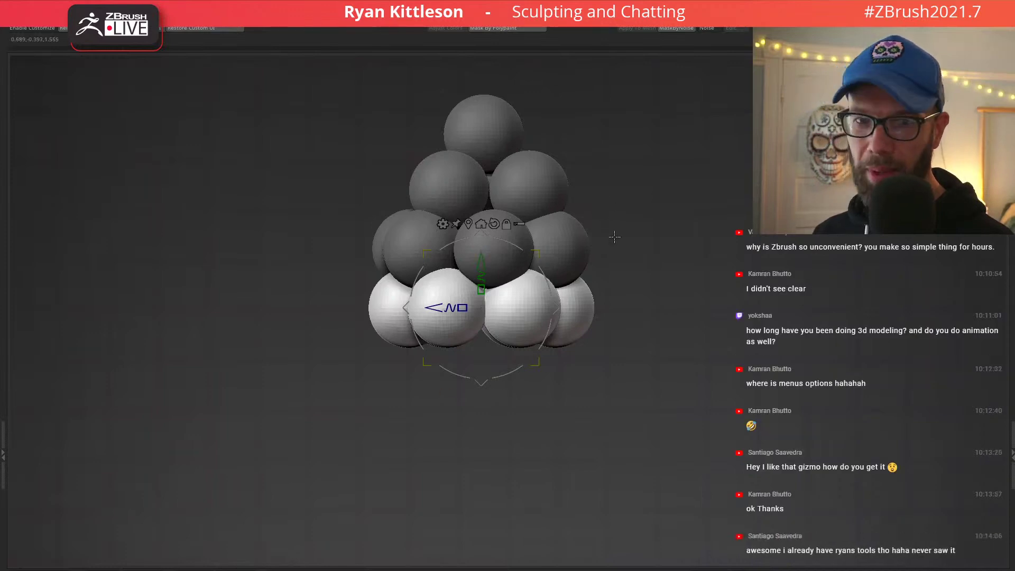
Clear the mask from the cluster and pull each of the six lowest balls outward from the centre.
left_click_drag(631, 313, 620, 160)
key("f")
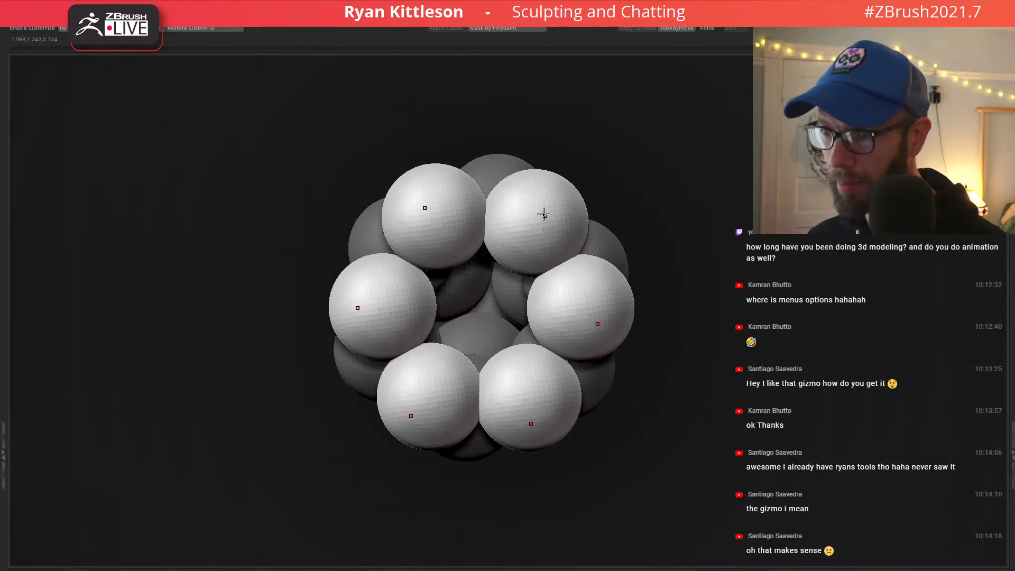
key("space")
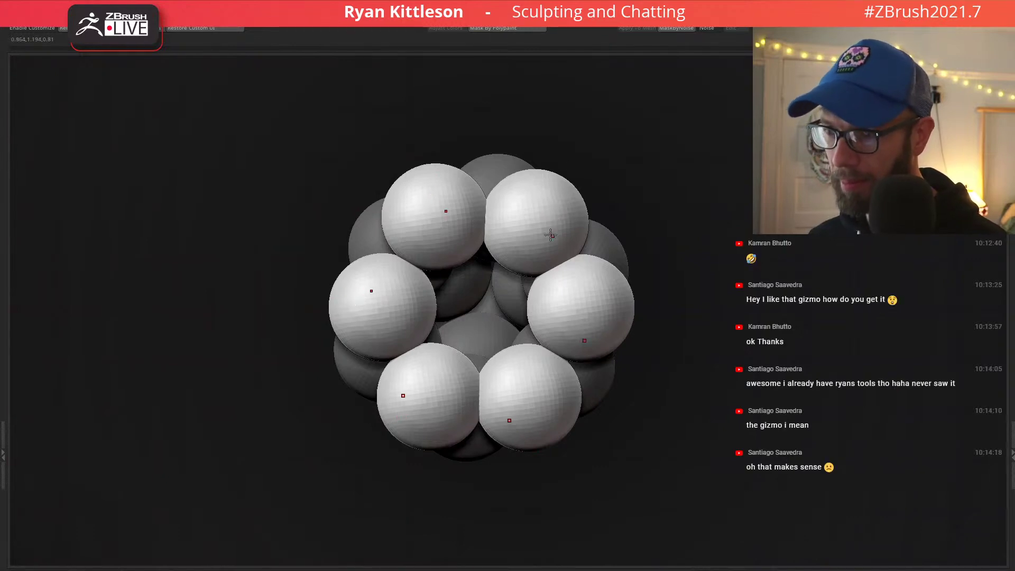
key("ctrl+shift+a")
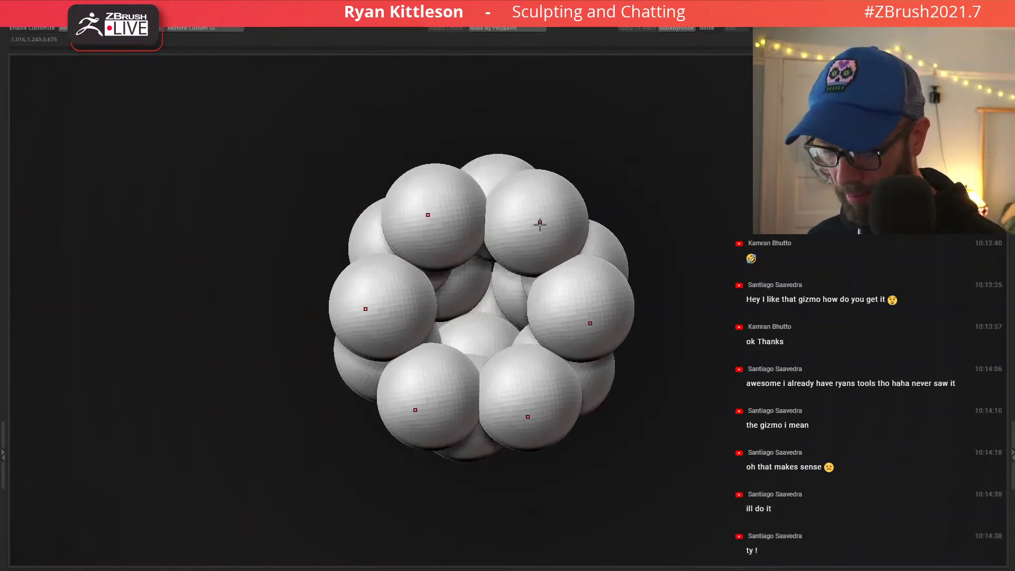
left_click_drag(546, 213, 597, 163)
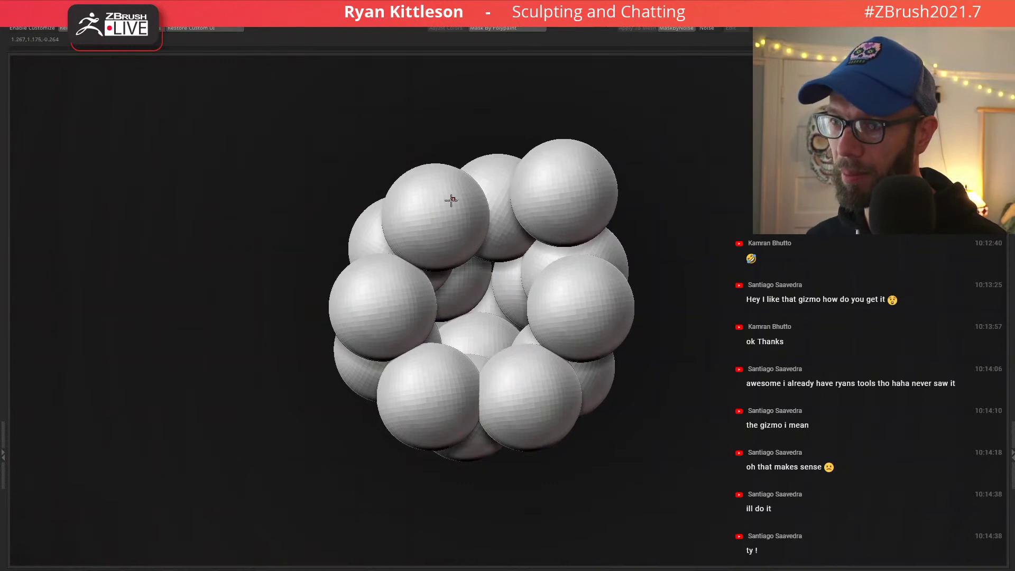
left_click_drag(432, 220, 399, 150)
left_click_drag(382, 302, 313, 295)
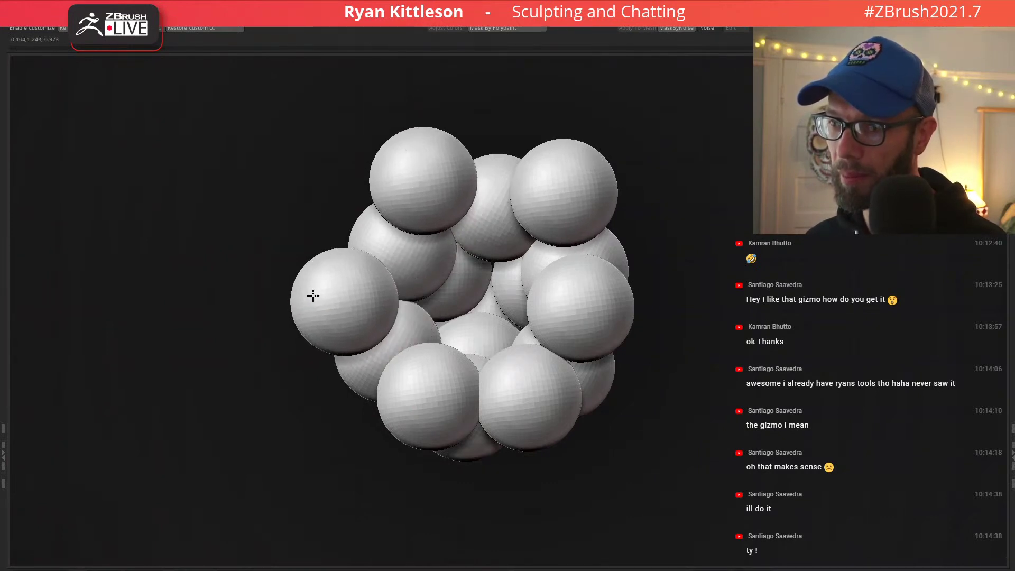
left_click_drag(427, 391, 400, 424)
left_click_drag(553, 442, 572, 476)
left_click_drag(564, 308, 606, 312)
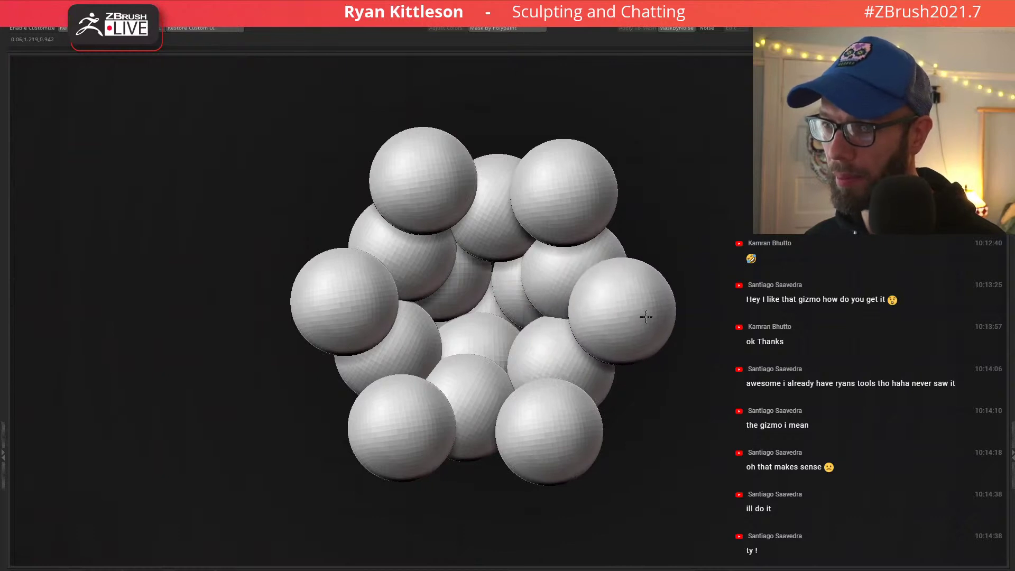
Hide the six outermost balls one by one, mask the remaining cluster and show all the balls again.
key("shift+f")
key("shift+f")
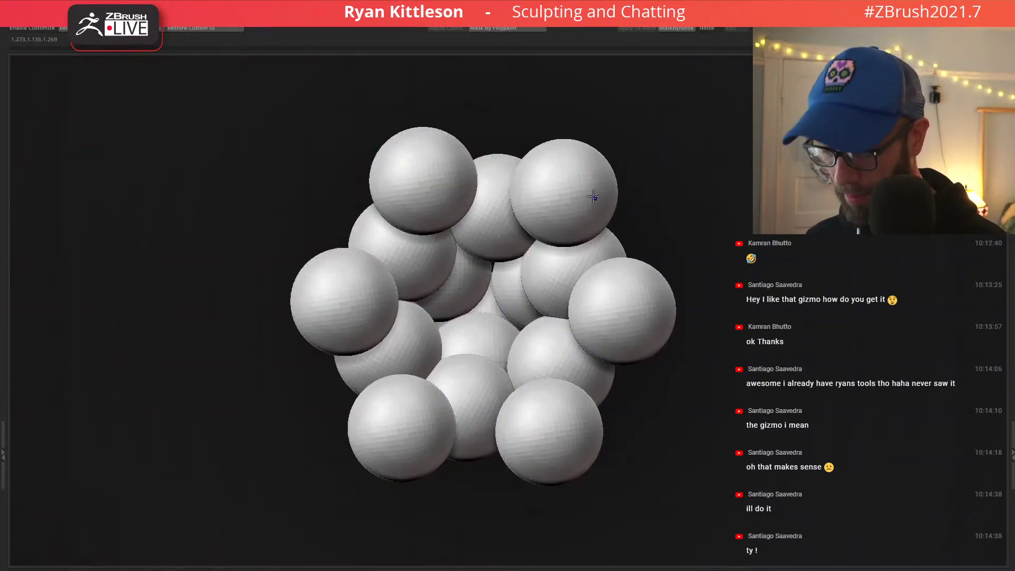
left_click(583, 191, "ctrl+shift")
left_click(574, 190, "ctrl+shift")
left_click(398, 214, "ctrl+shift")
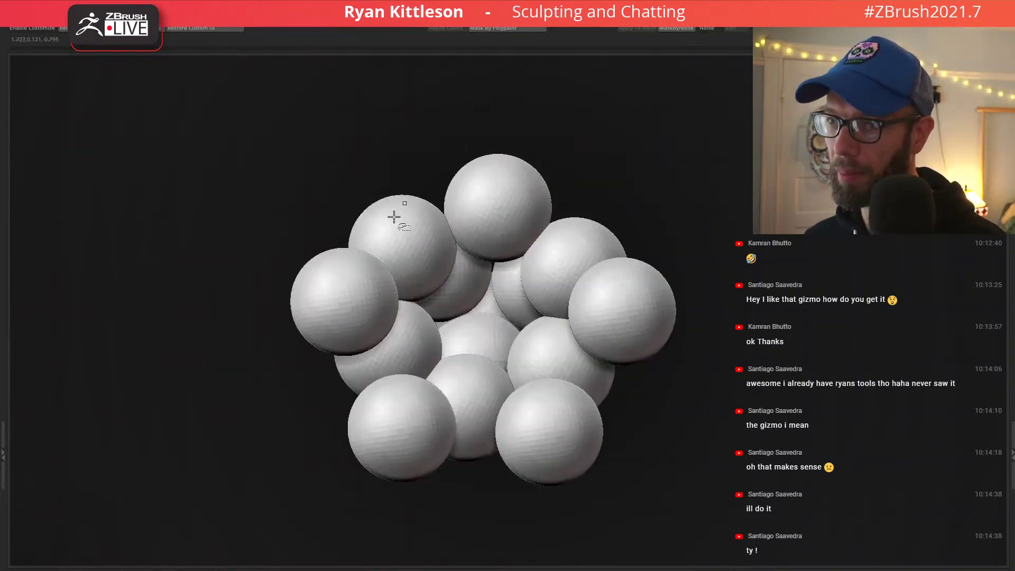
left_click(356, 297, "ctrl+shift")
left_click(393, 418, "ctrl+shift")
left_click_drag(523, 408, 509, 410, "ctrl+shift")
left_click(393, 429, "ctrl+shift")
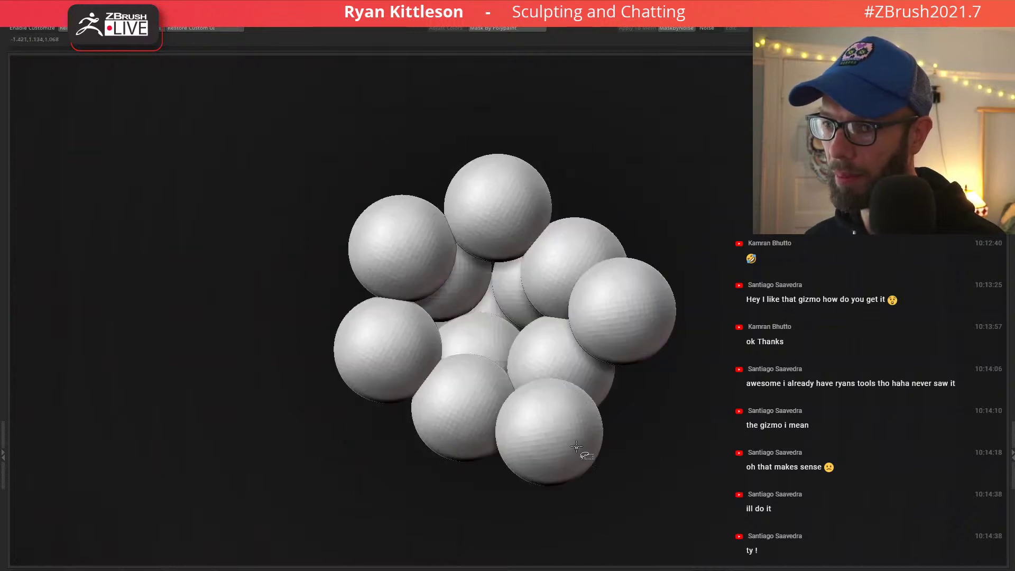
left_click(576, 445, "ctrl+shift")
left_click(652, 313, "ctrl+shift")
left_click(731, 330, "ctrl")
left_click(729, 331, "ctrl+shift")
key("w")
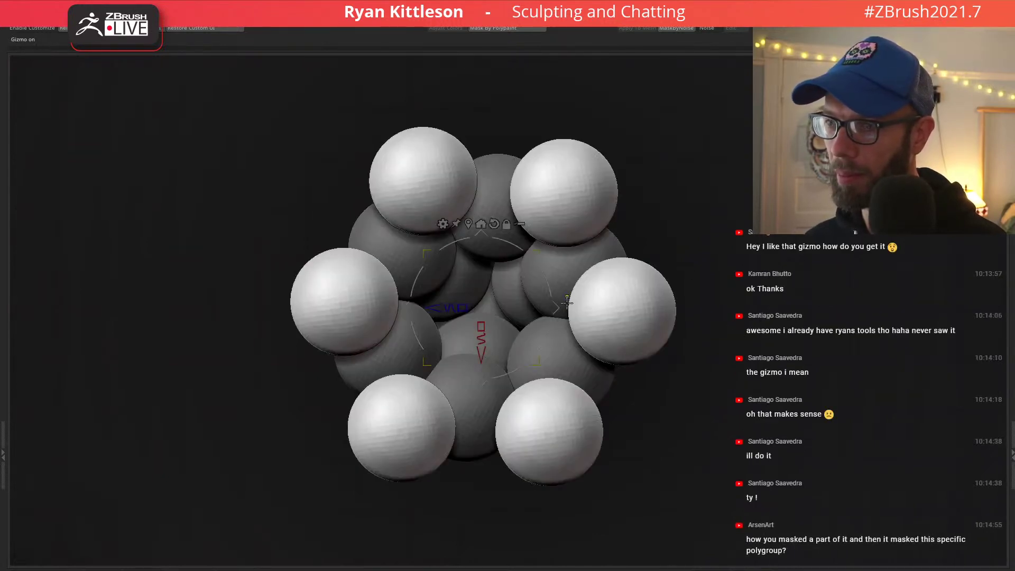
Duplicate the six unmasked balls around the centre to form a ring of twelve, and clear the mask.
left_click_drag(553, 309, 533, 243, "ctrl")
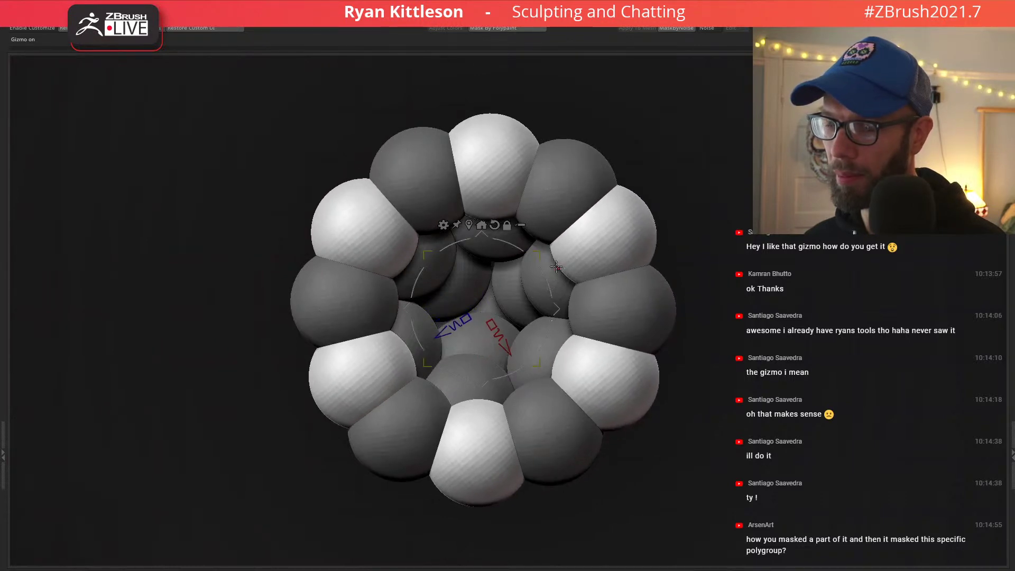
key("ctrl+shift+a")
key("q")
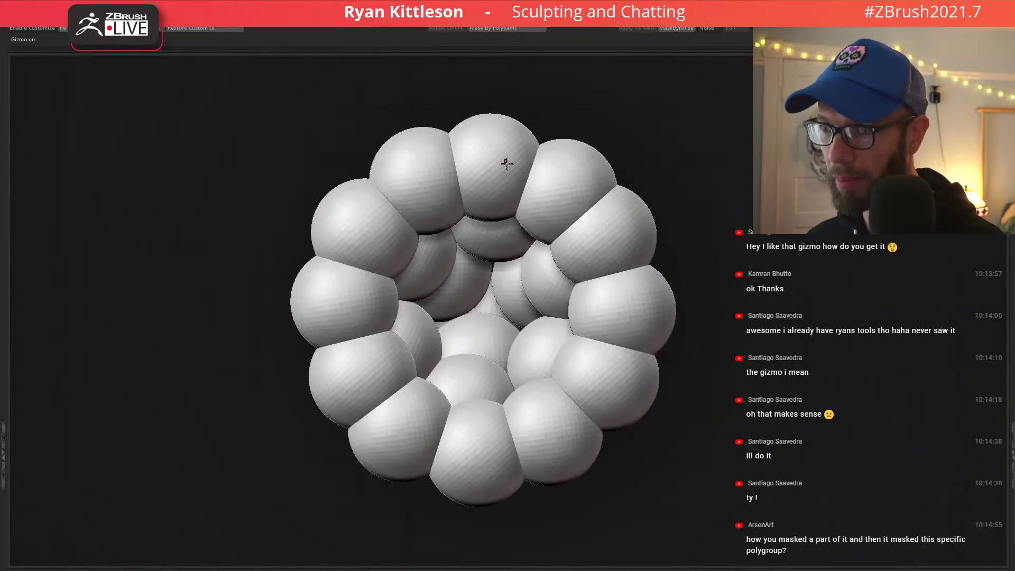
Pull each of the six newly duplicated balls outward so they sit evenly in the lowest ring.
mouse_move(494, 157)
left_mouse_down()
mouse_move(497, 114)
mouse_move(489, 112)
left_mouse_up()
left_click_drag(363, 222, 328, 201)
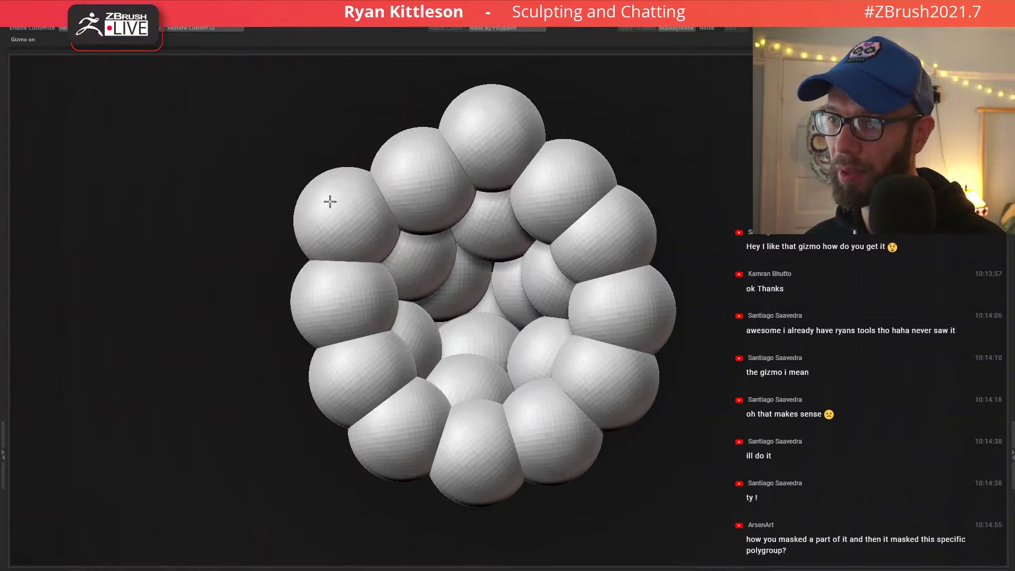
left_click_drag(347, 386, 299, 402)
left_click_drag(484, 464, 494, 482)
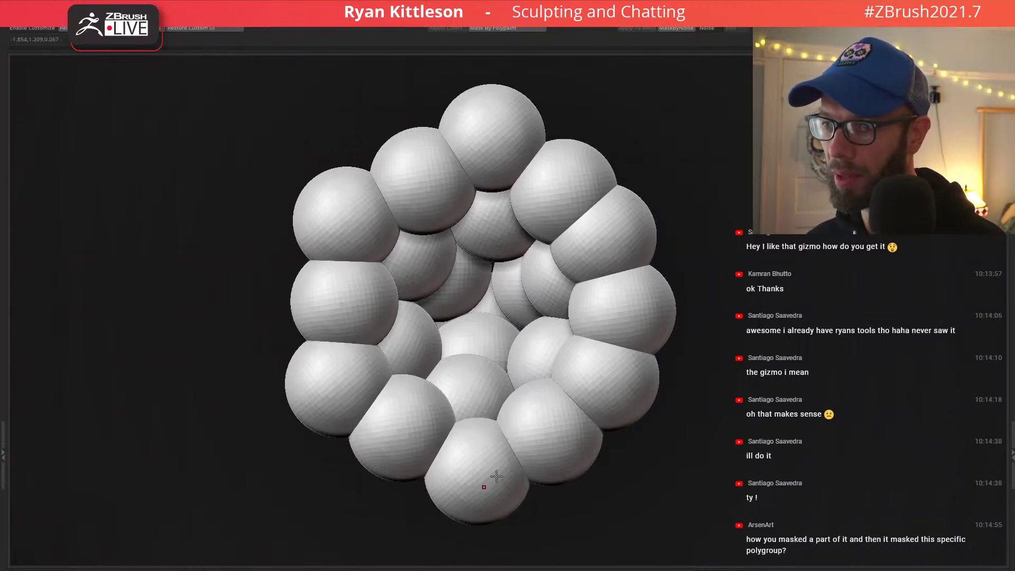
left_click_drag(598, 369, 614, 381)
left_click_drag(617, 234, 637, 229)
Pull the other six balls of the lowest ring outward to even out the spacing and round the circle.
mouse_move(565, 222)
right_mouse_down("ctrl")
mouse_move(565, 198)
mouse_move(578, 225)
right_mouse_up("ctrl")
left_click_drag(465, 205, 456, 184)
left_click_drag(408, 287, 382, 284)
left_click_drag(465, 401, 462, 417)
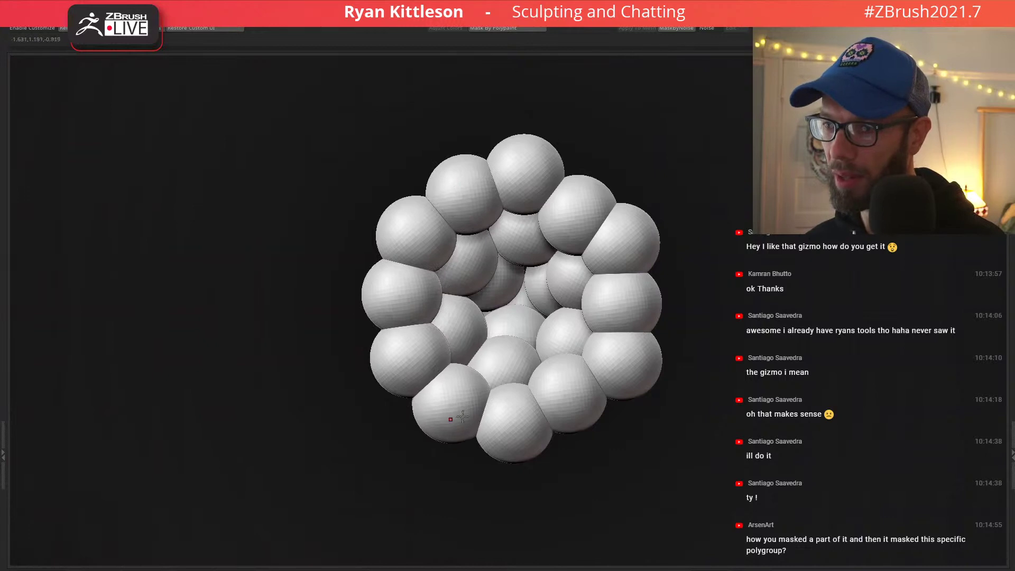
left_click_drag(577, 421, 588, 434)
left_click_drag(637, 305, 650, 306)
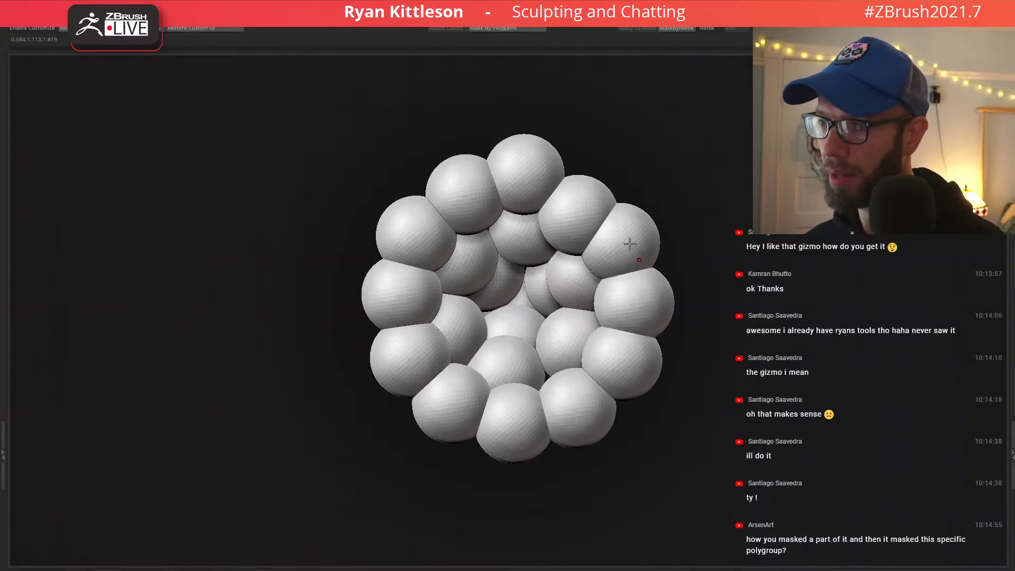
left_click_drag(582, 215, 603, 183)
Check the balls inside the flower, isolate the lowest ring of the cluster and move it slightly down.
mouse_move(594, 241)
right_mouse_down("ctrl")
mouse_move(546, 170)
mouse_move(588, 257)
mouse_move(624, 248)
right_mouse_up("ctrl")
key("alt+s")
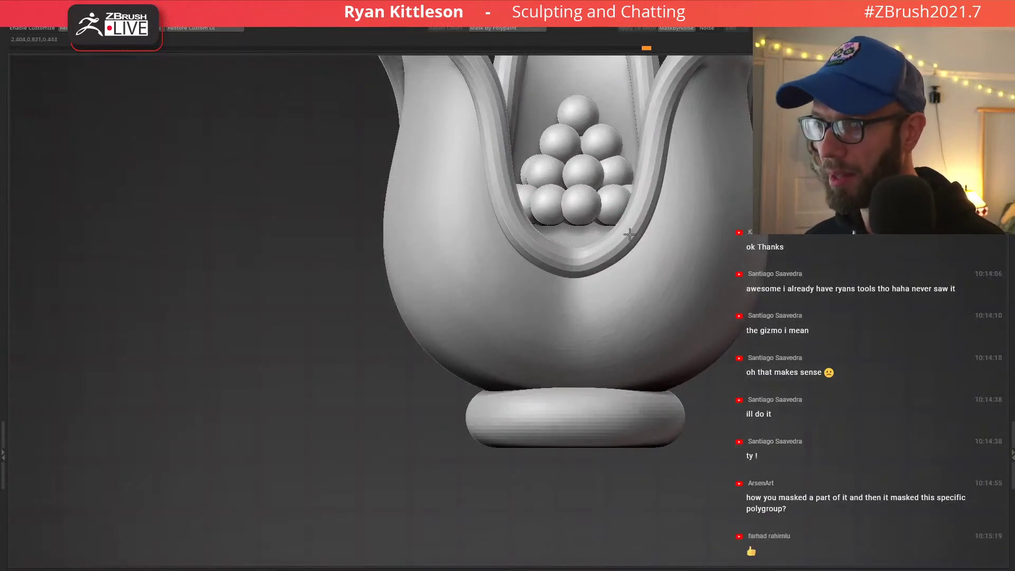
right_click_drag(578, 217, 527, 254, "alt")
key("alt+s")
key("w")
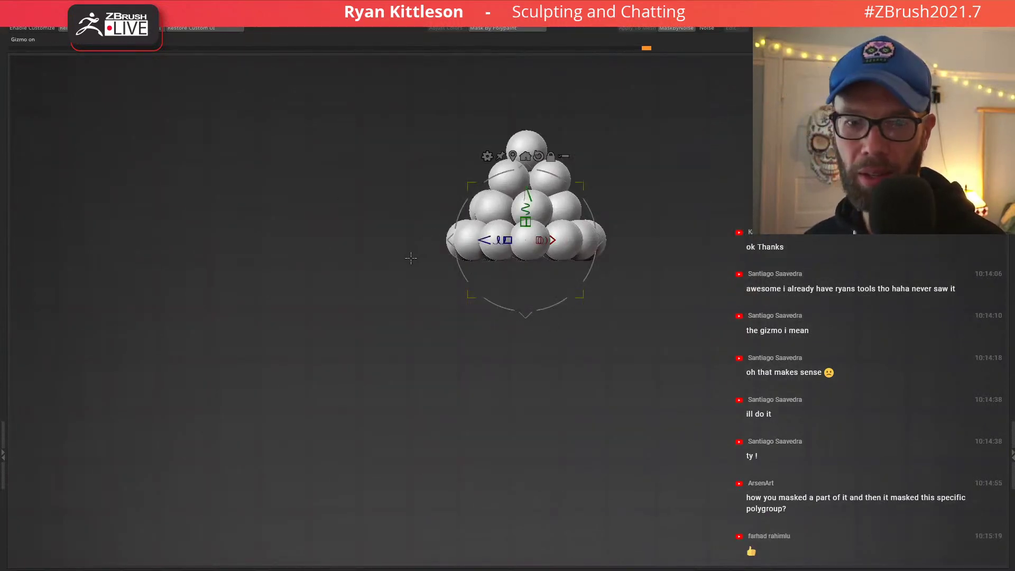
right_click_drag(466, 239, 493, 291, "ctrl")
left_click_drag(372, 326, 741, 247, "ctrl+shift")
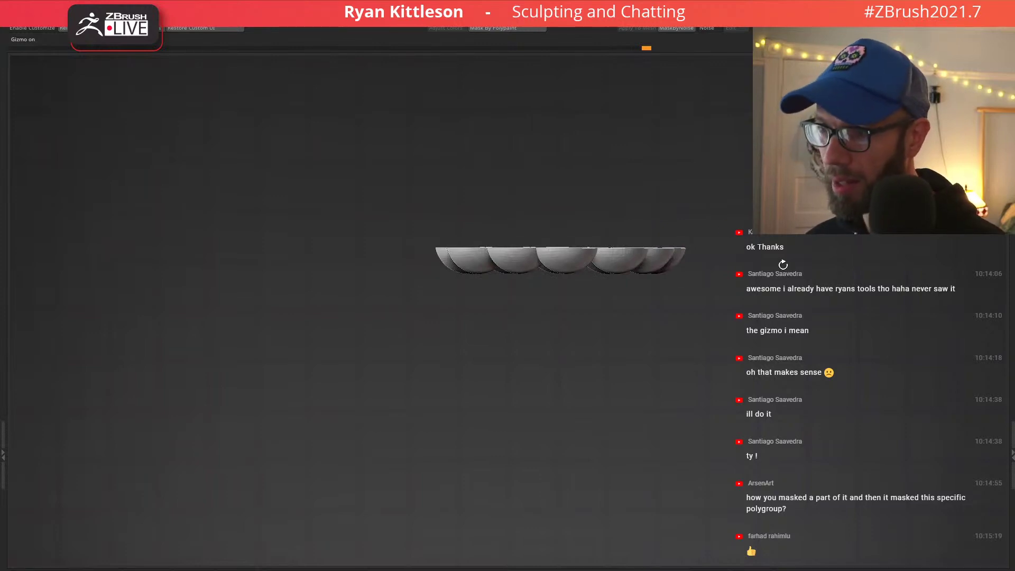
left_click(603, 245, "ctrl+shift")
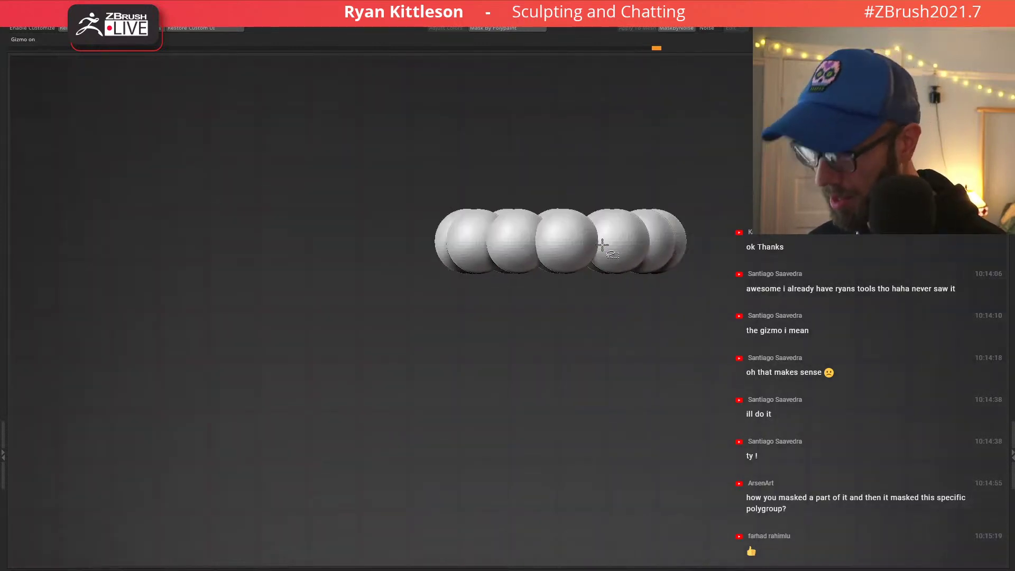
left_click_drag(561, 193, 561, 205)
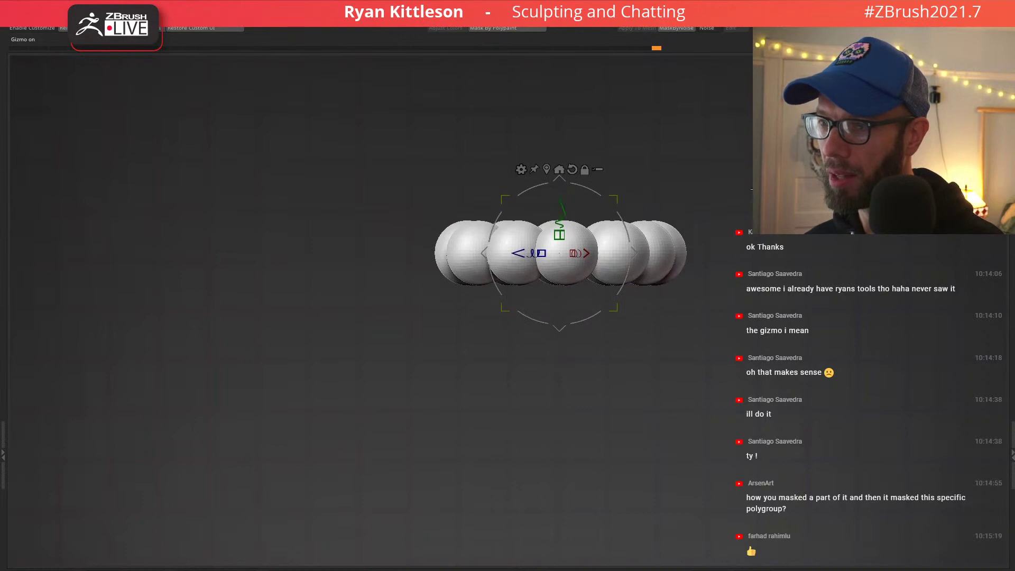
Mask the balls above the lowest ring, raise that ring slightly toward them and clear the mask.
left_click(746, 185, "ctrl+shift")
left_click_drag(730, 196, 691, 189, "ctrl+shift")
left_click(743, 185, "ctrl")
left_click(748, 185, "ctrl+shift")
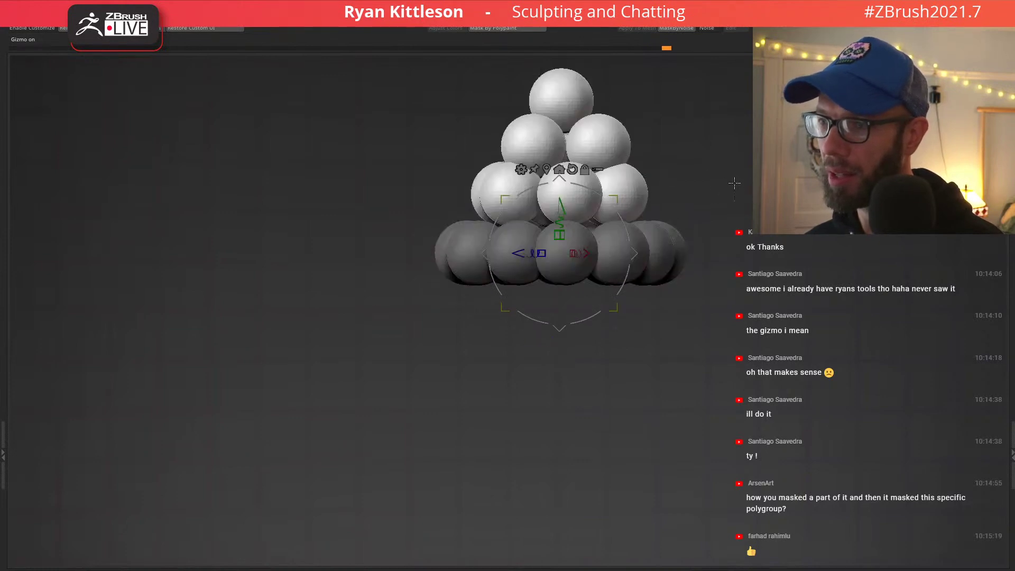
left_click(735, 183, "ctrl")
left_click_drag(567, 204, 567, 197)
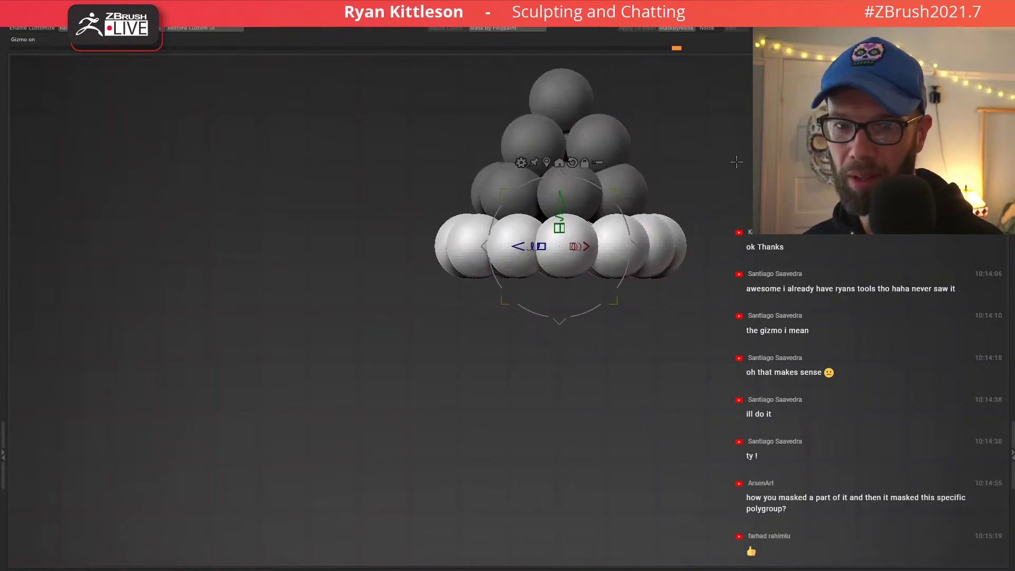
left_click_drag(736, 162, 705, 224, "ctrl")
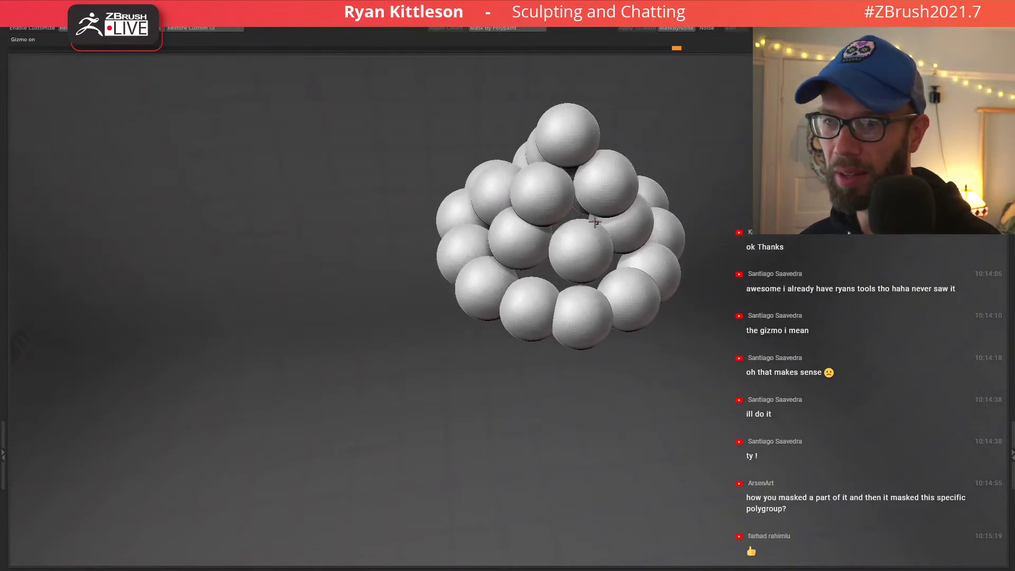
right_click_drag(595, 221, 627, 267)
left_click(645, 239)
left_click(646, 275, "ctrl+shift")
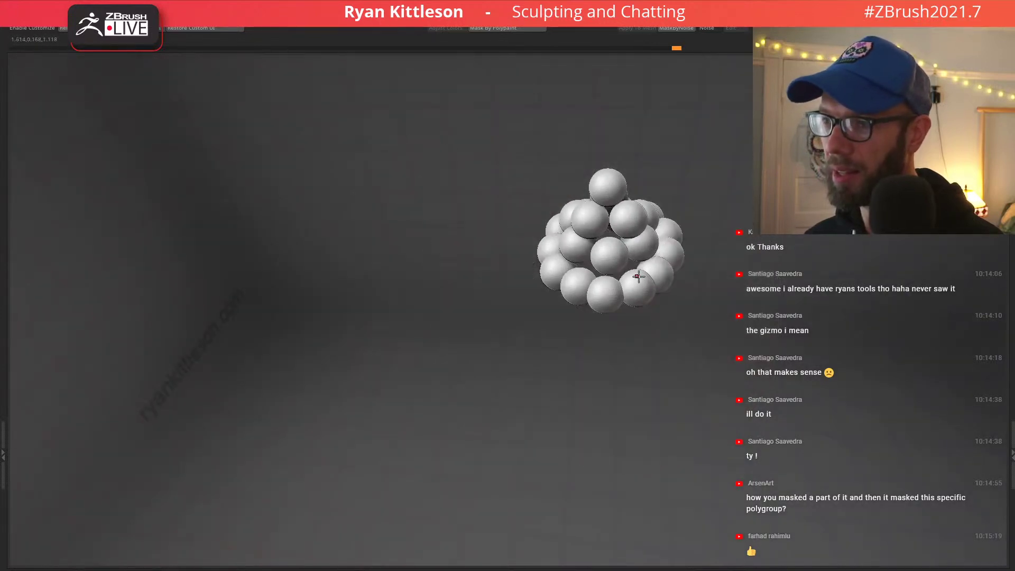
Isolate the lowest ring of balls, centre the gizmo on it and bring the whole cluster back into view.
key("w")
right_click_drag(639, 278, 630, 228)
key("shift+f")
left_click_drag(412, 389, 814, 320, "ctrl+shift")
left_click(813, 302, "ctrl+shift")
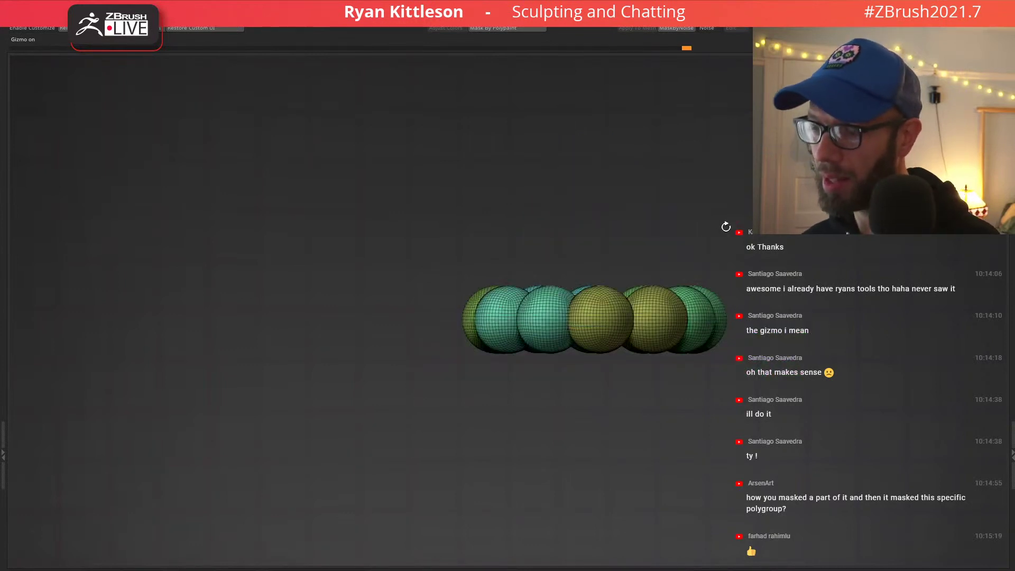
right_click_drag(726, 227, 713, 224, "shift")
left_click(795, 263, "ctrl+shift")
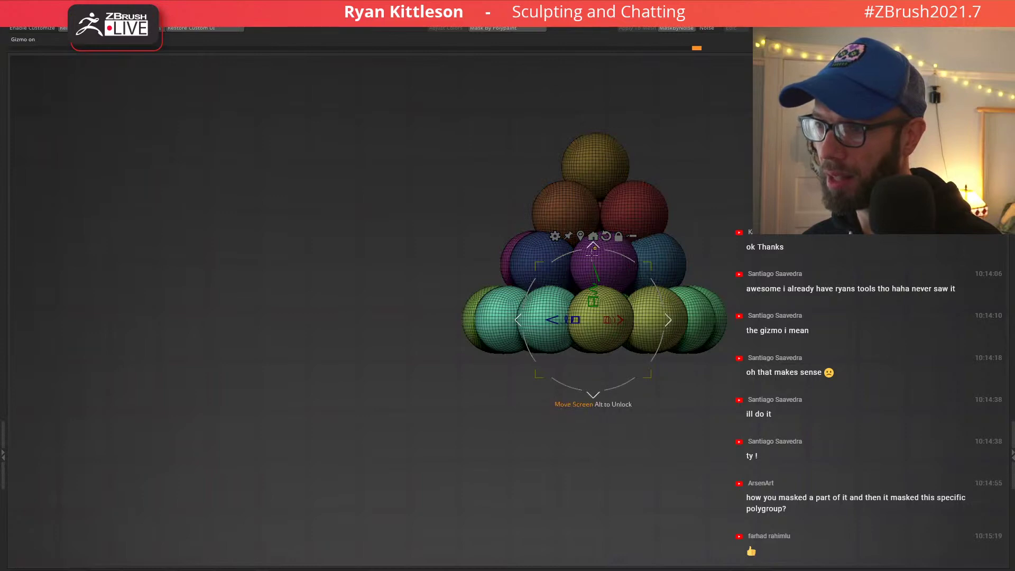
Duplicate the lowest ring of balls downward as a new tier and clear the mask.
left_click_drag(602, 274, 599, 326, "ctrl")
right_click_drag(599, 327, 630, 268)
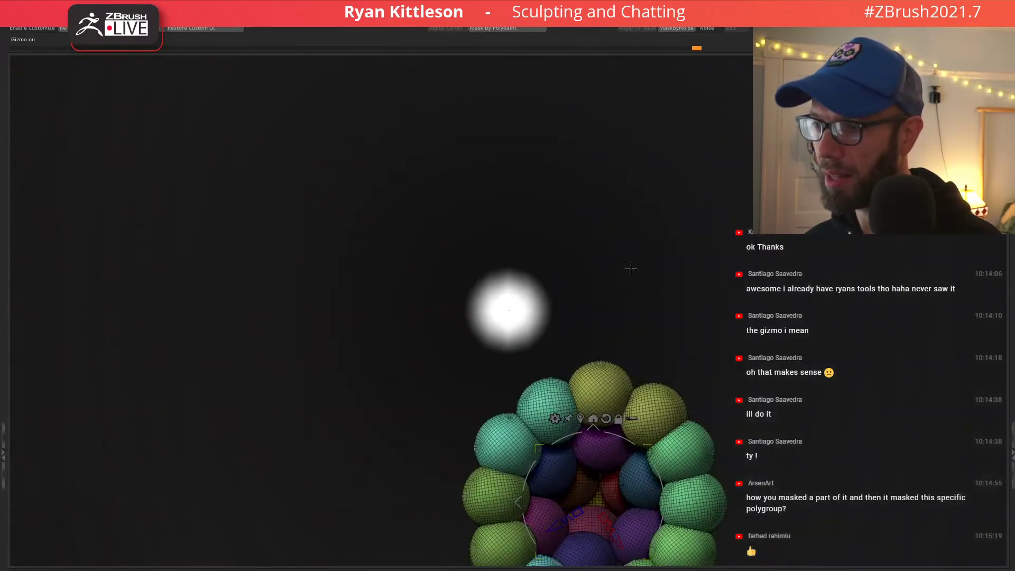
left_click_drag(658, 472, 663, 449)
right_click_drag(715, 400, 654, 206, "alt")
left_click_drag(652, 209, 634, 224, "ctrl")
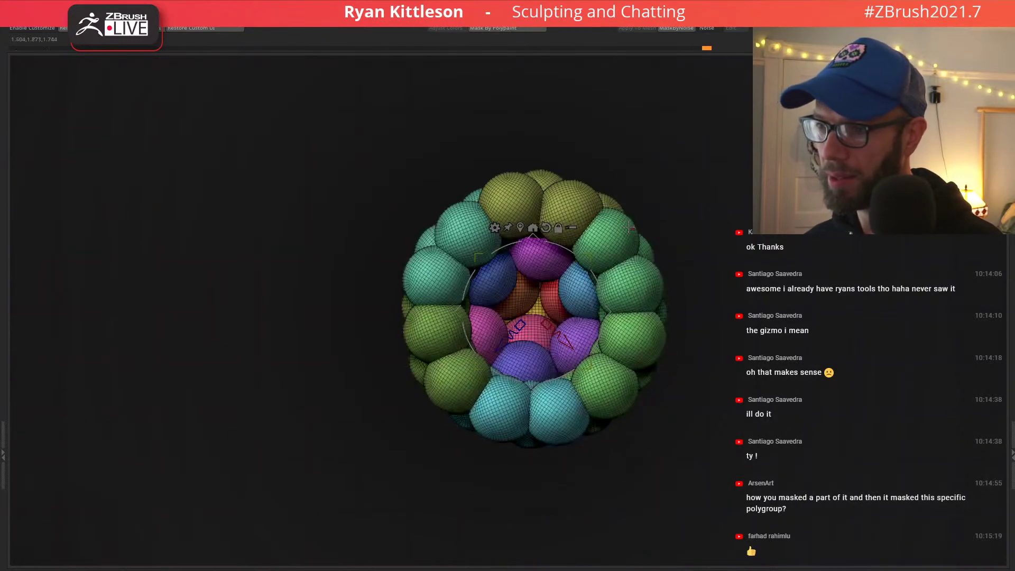
key("shift+f")
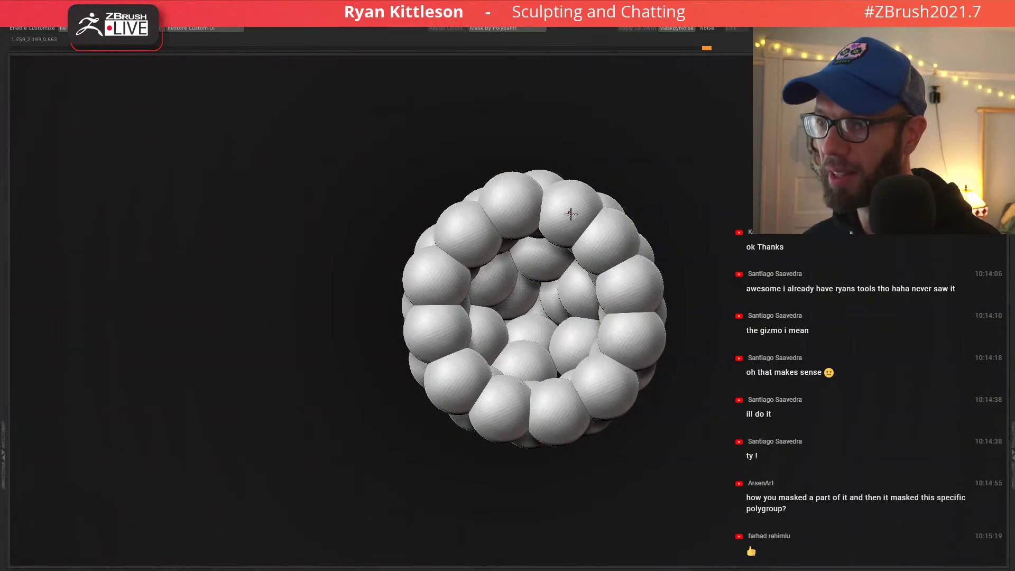
Pull each of the twelve balls in the newly duplicated bottom ring outward into a wider circle.
left_click_drag(571, 214, 589, 169)
left_click_drag(512, 208, 496, 167)
left_click_drag(453, 228, 433, 205)
left_click_drag(424, 282, 399, 273)
left_click_drag(421, 337, 388, 342)
left_click_drag(452, 385, 421, 410)
left_click_drag(500, 419, 490, 454)
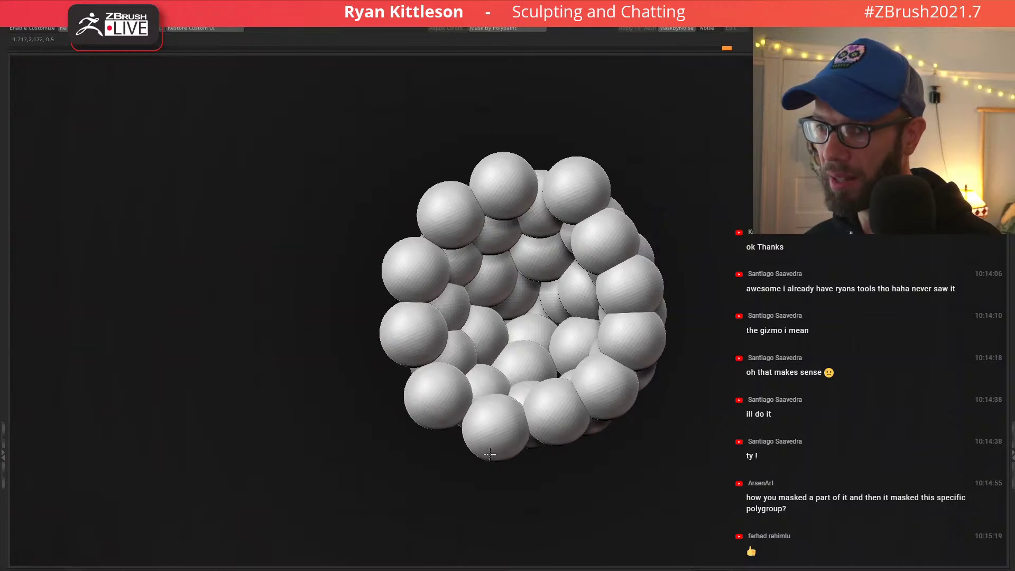
left_click_drag(555, 411, 564, 434)
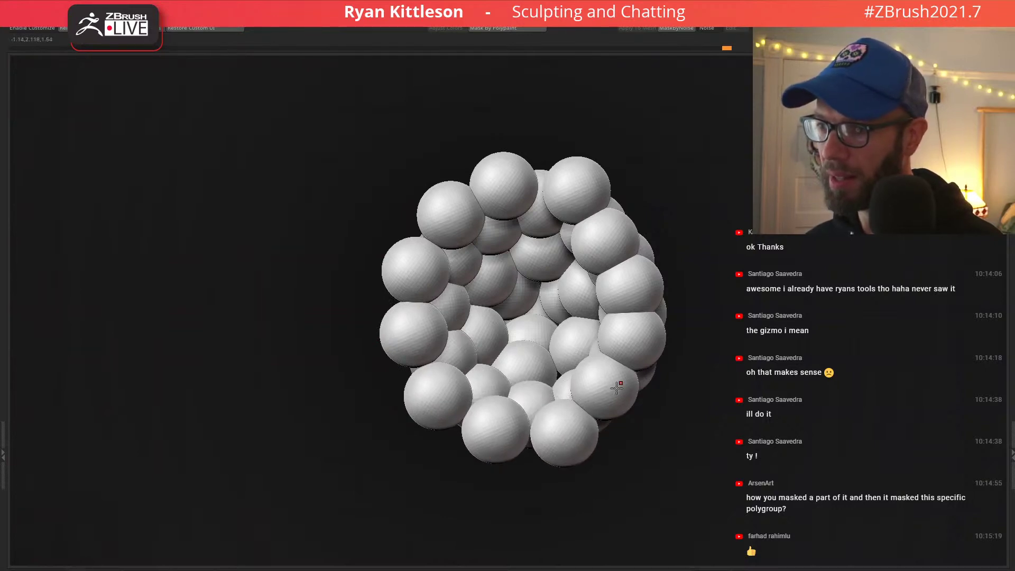
left_click_drag(617, 387, 639, 401)
left_click_drag(668, 345, 702, 344)
left_click_drag(629, 294, 658, 284)
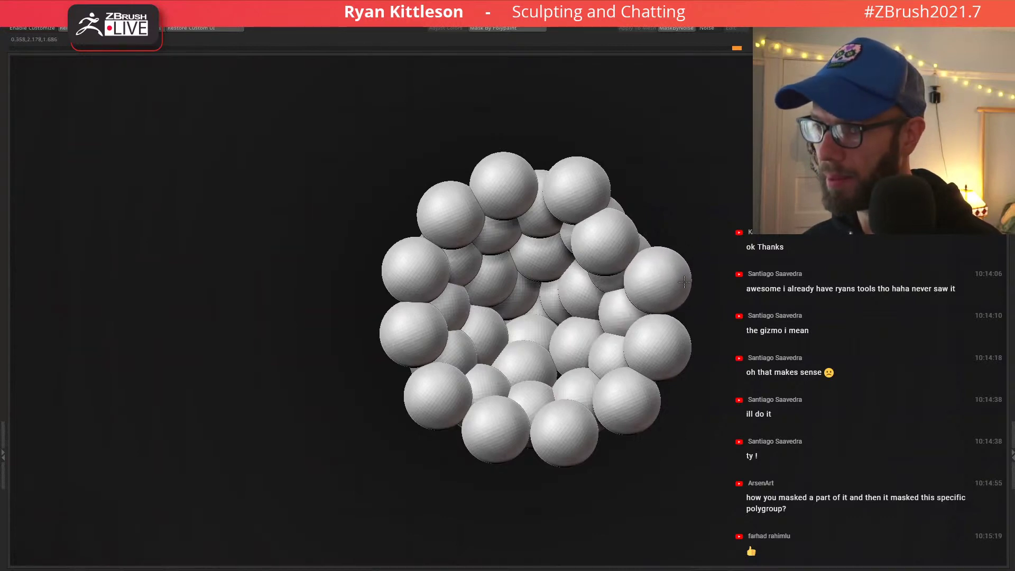
left_click_drag(622, 218, 653, 196)
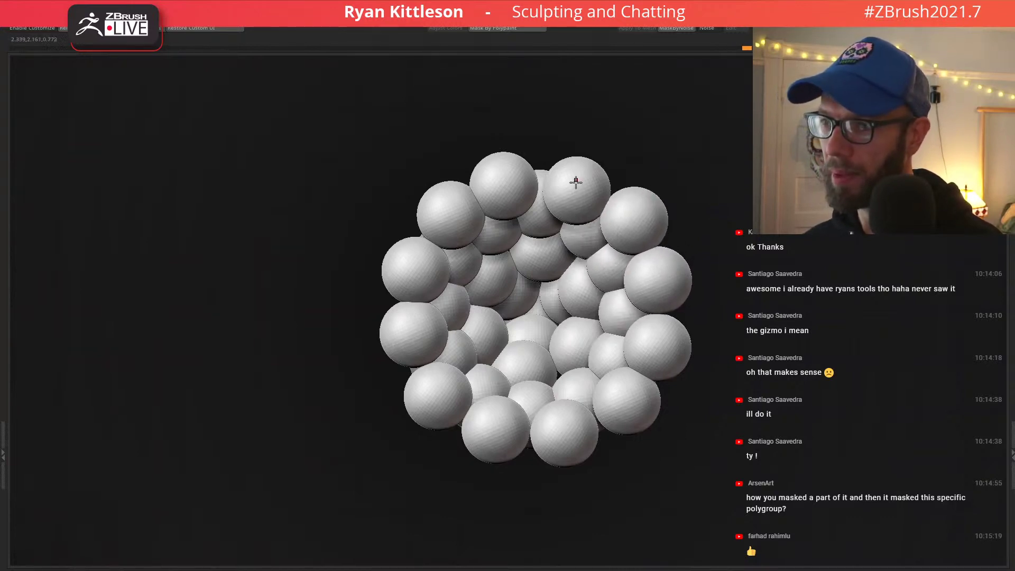
Nudge five neighbouring balls of the bottom ring slightly outward to even out their spacing.
left_click_drag(577, 182, 582, 174)
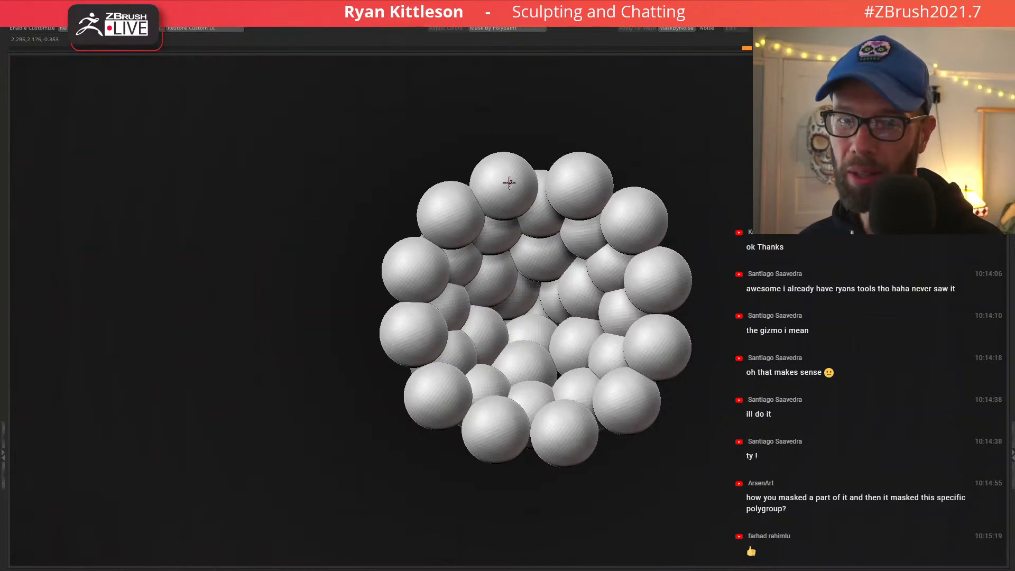
left_click_drag(508, 192, 516, 177)
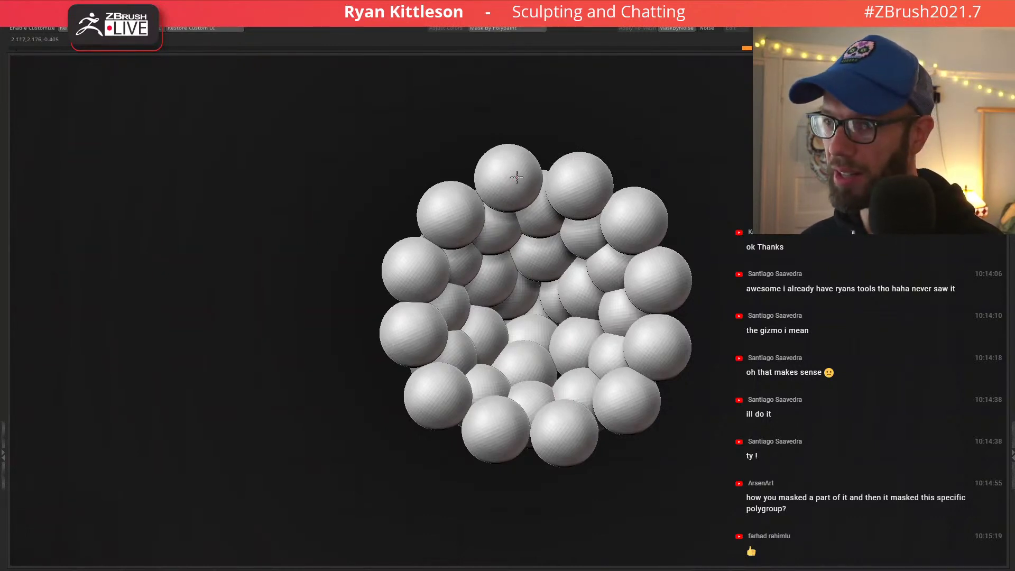
left_click_drag(448, 226, 443, 215)
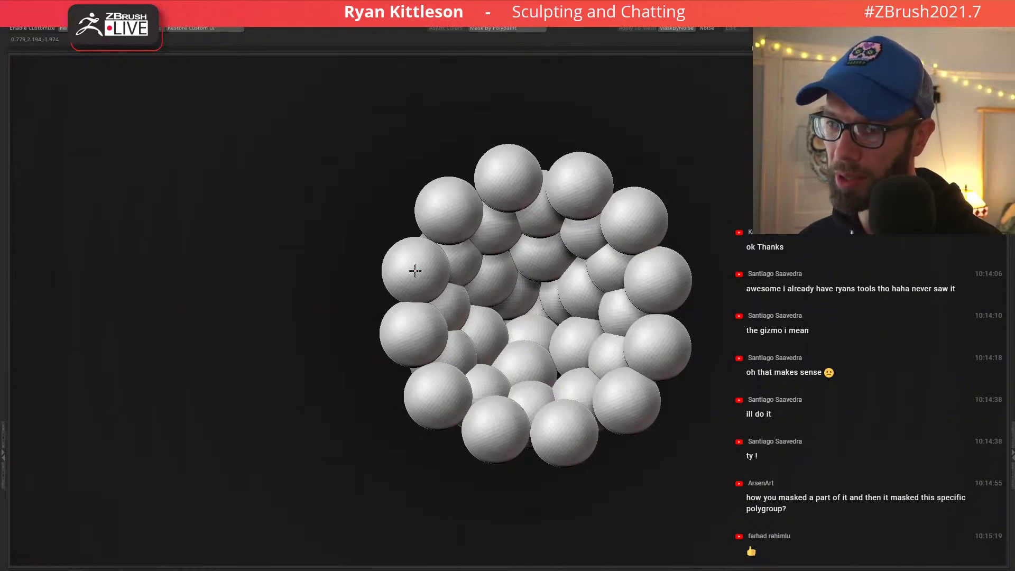
left_click_drag(415, 270, 403, 264)
left_click_drag(402, 340, 397, 342)
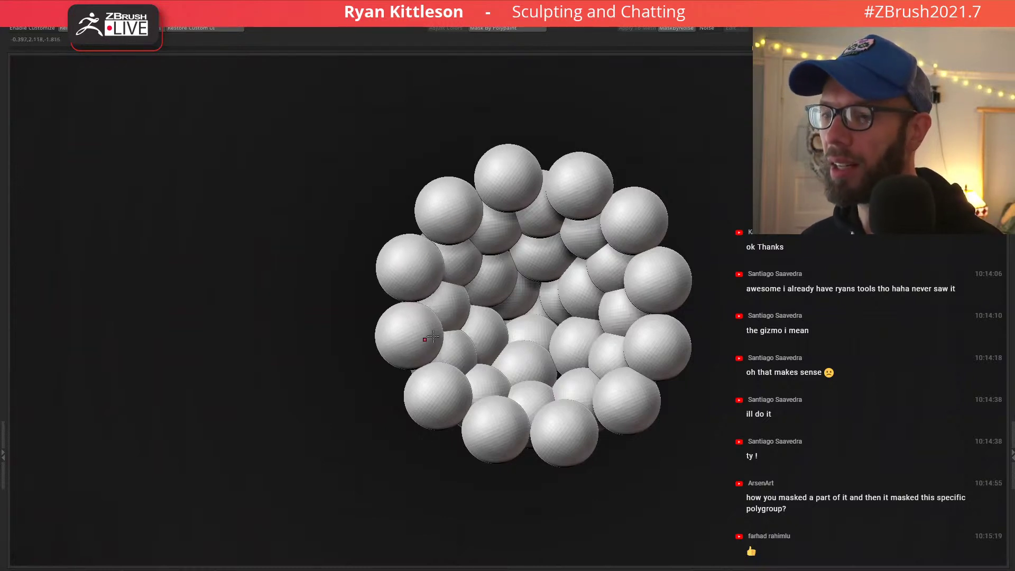
Mask the four balls sharing one polygroup by isolating them, show the whole cluster again and clear the mask.
left_click(434, 391, "ctrl+shift")
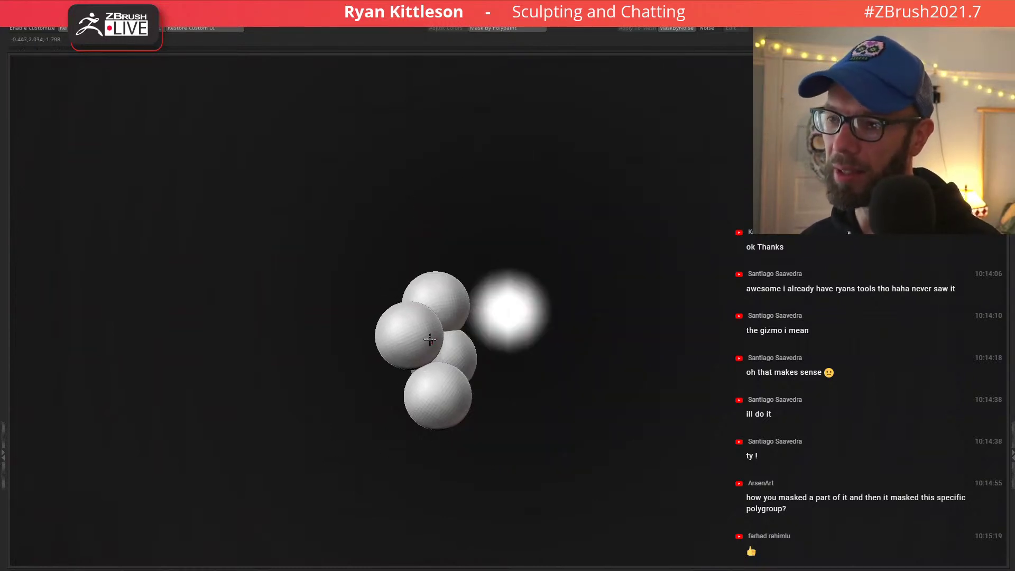
key("shift+f")
right_click_drag(409, 329, 373, 334)
key("shift+f")
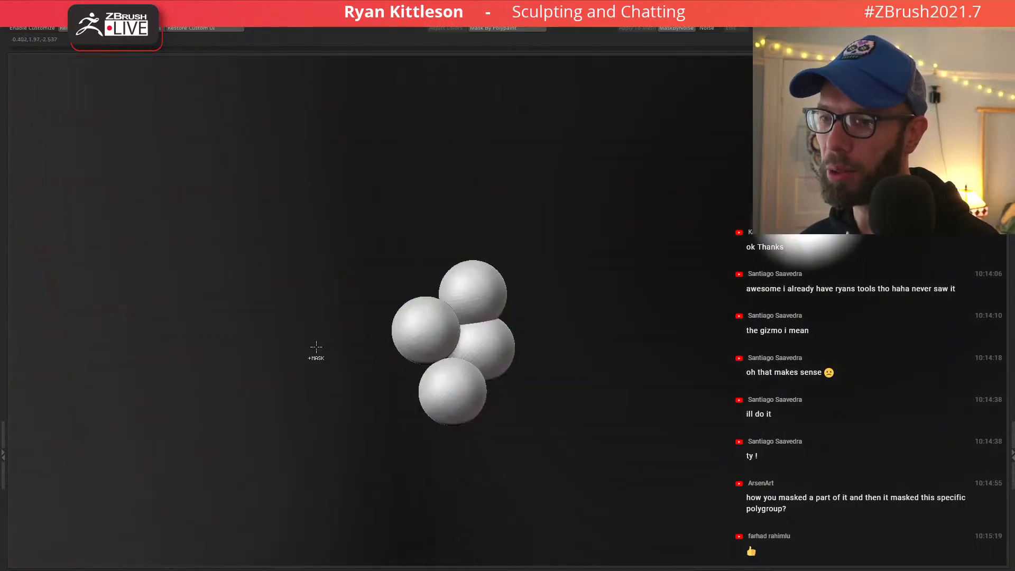
left_click(316, 343, "ctrl")
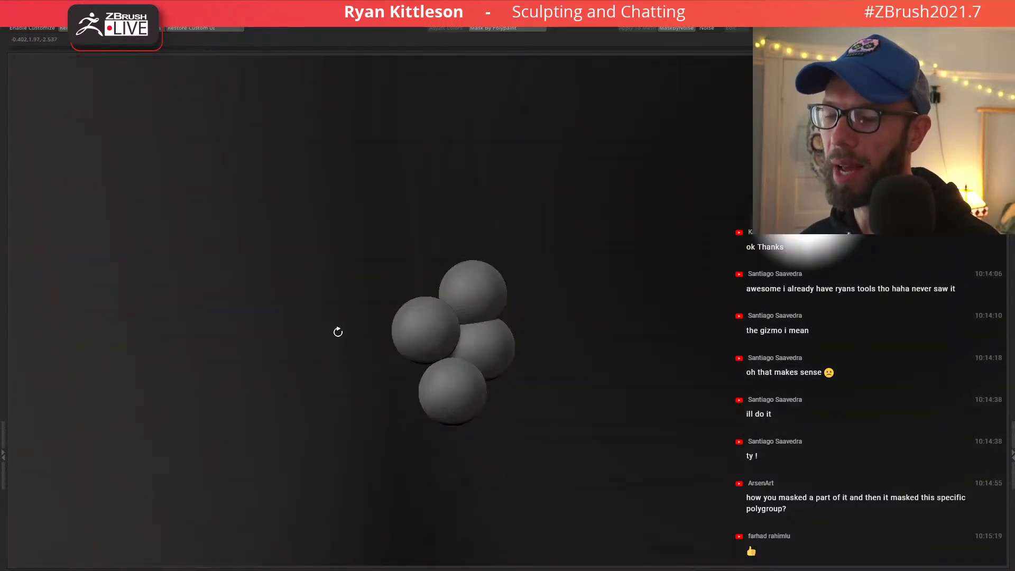
key("shift+f")
key("shift+f")
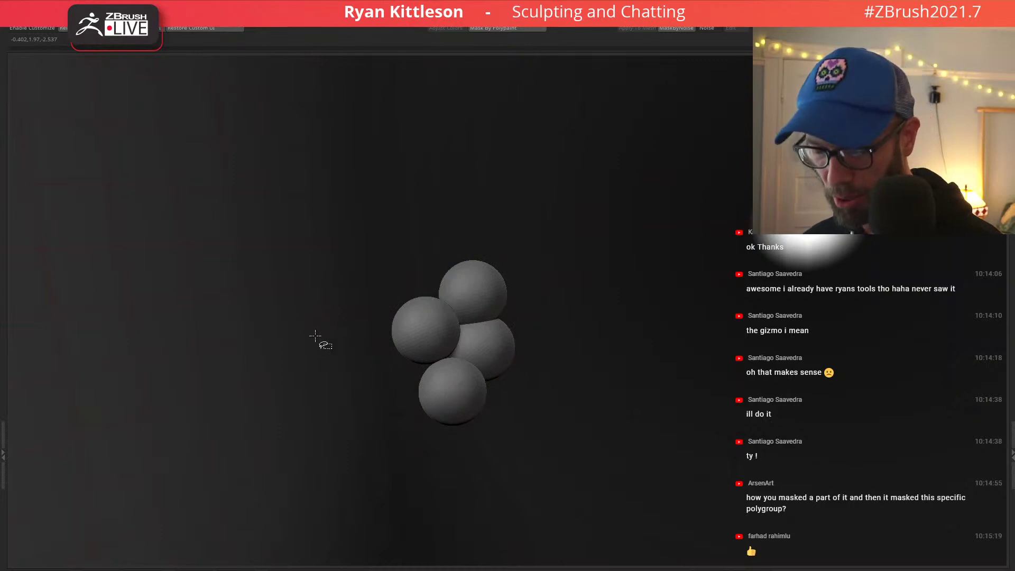
left_click(315, 337, "ctrl+shift")
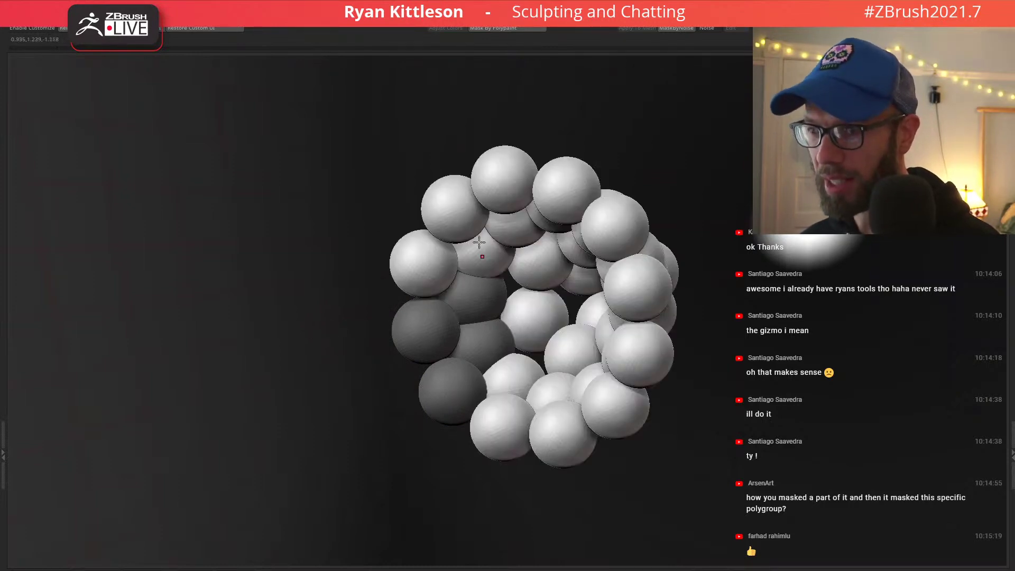
right_click_drag(479, 242, 537, 317)
key("ctrl+shift+a")
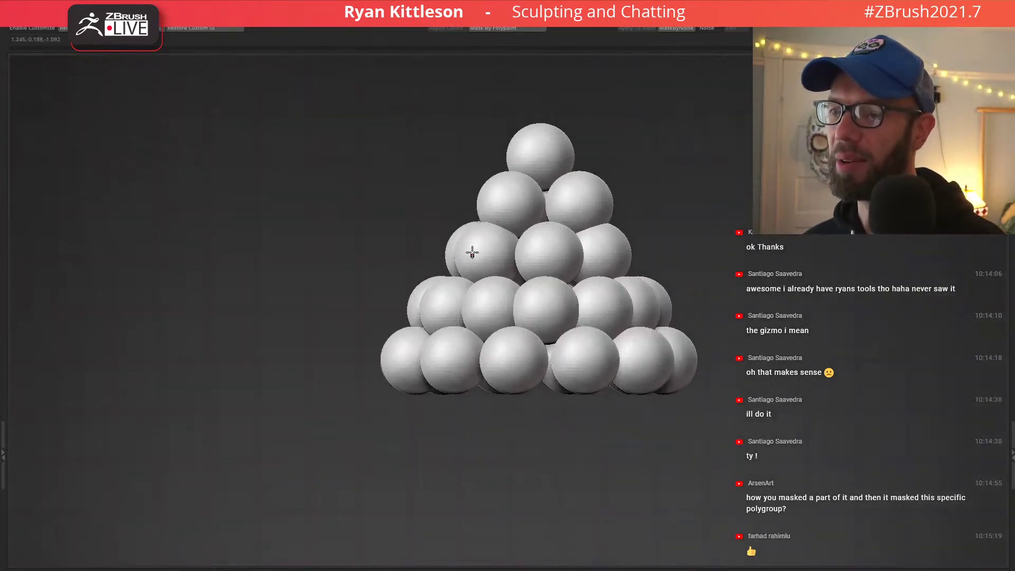
Regroup the cluster with polyframe displayed so that every ball has its own polygroup.
right_click_drag(473, 253, 517, 270)
key("shift+f")
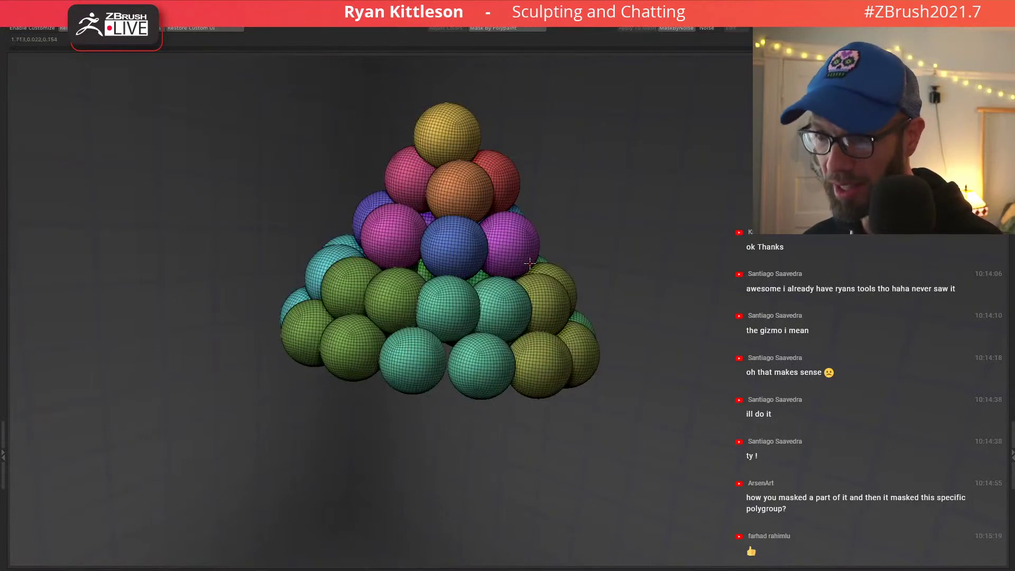
key("ctrl+shift+w")
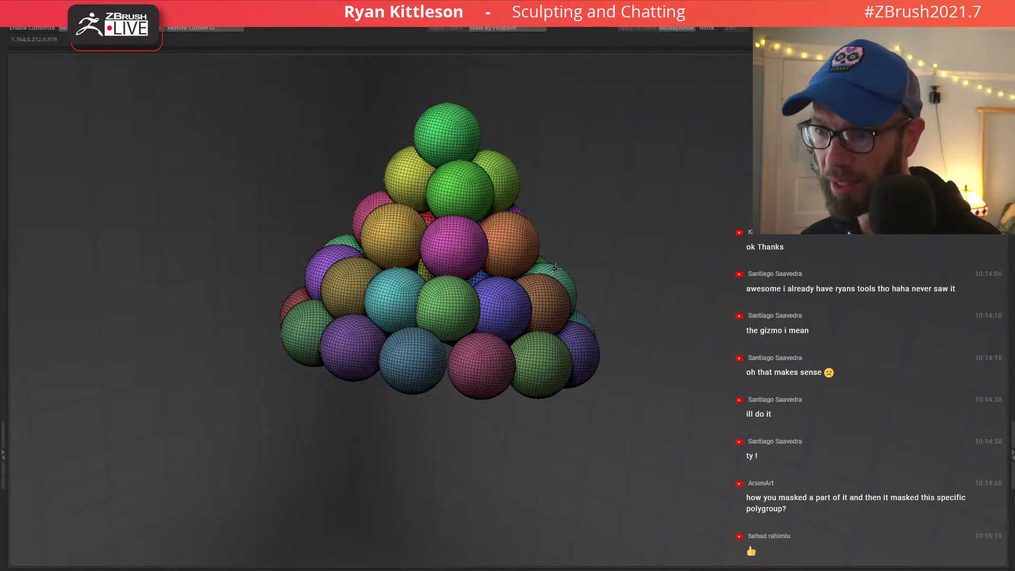
Show the whole flower and examine how the tiered ball cluster sits between the petals.
key("alt+s")
key("f")
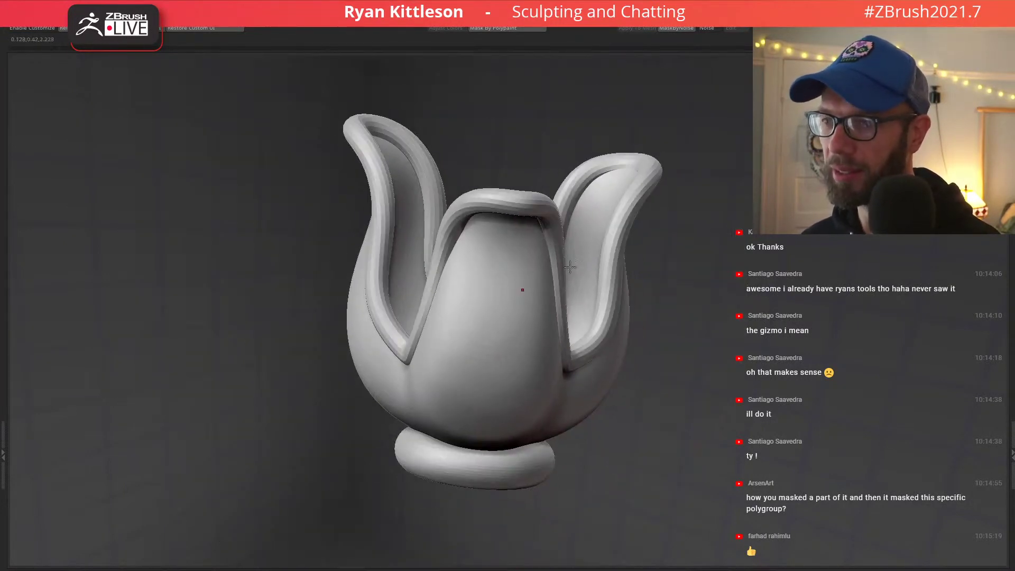
right_click_drag(487, 283, 489, 257)
key("alt+s")
key("alt+s")
right_click_drag(484, 317, 506, 299)
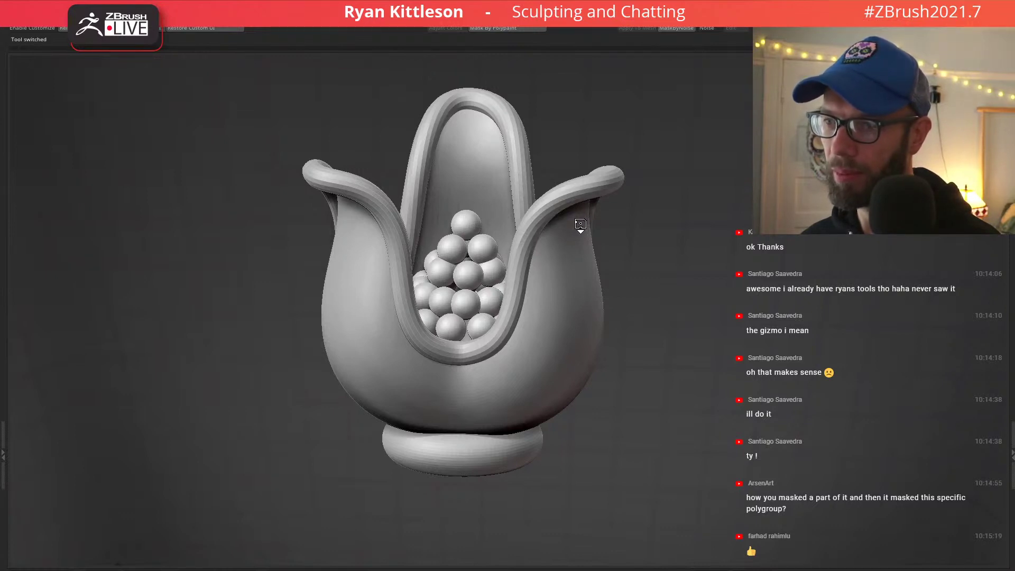
Dismiss the startup note, close the QuickSave file browser and bring back the multi-headed creature model.
key("alt+Tab")
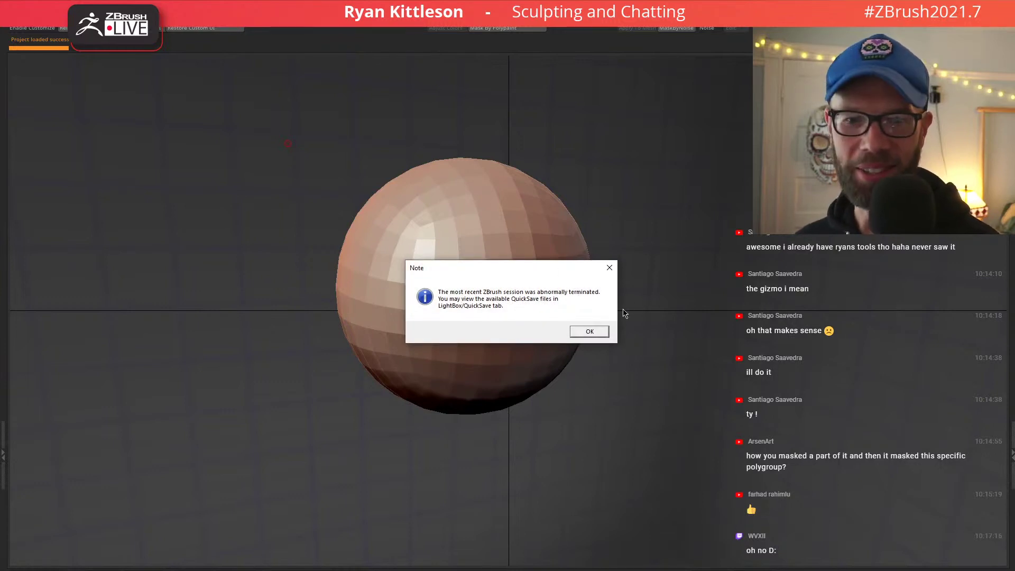
left_click(591, 333)
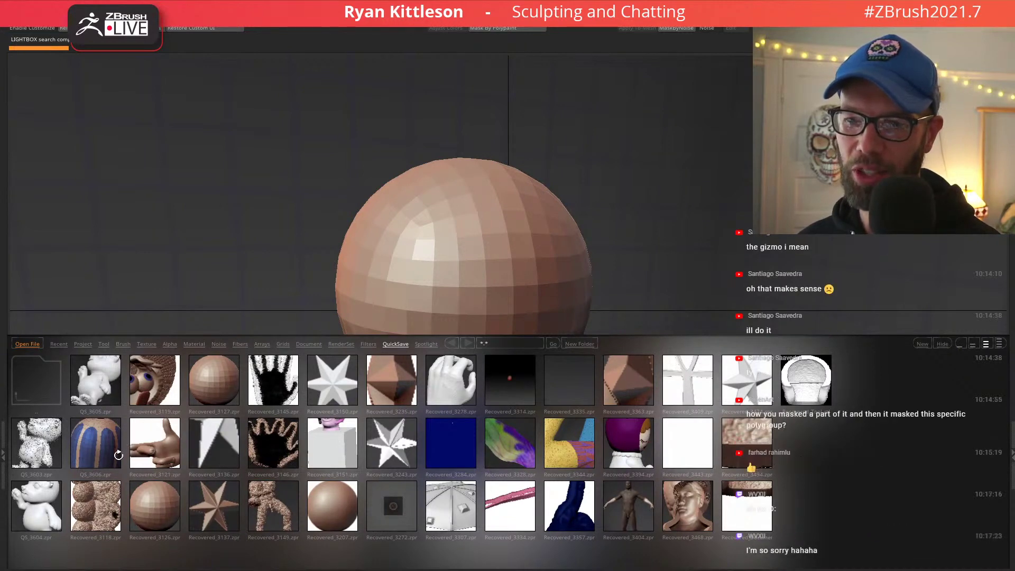
key("comma")
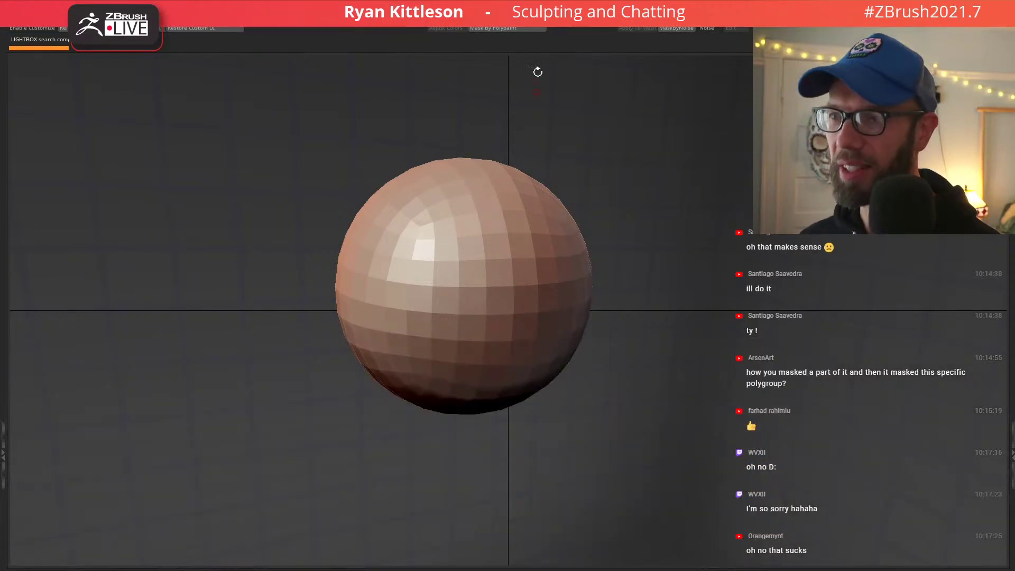
key("F1")
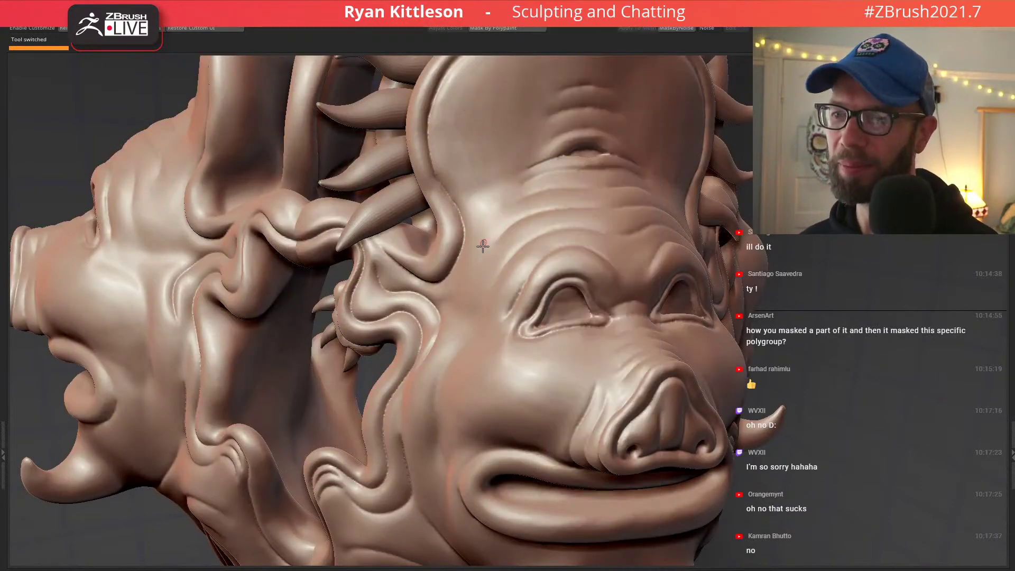
Examine the reopened creature's heads and coiled tail from several sides to see which parts it contains.
mouse_move(519, 234)
right_mouse_down()
mouse_move(573, 265)
mouse_move(590, 251)
right_mouse_up()
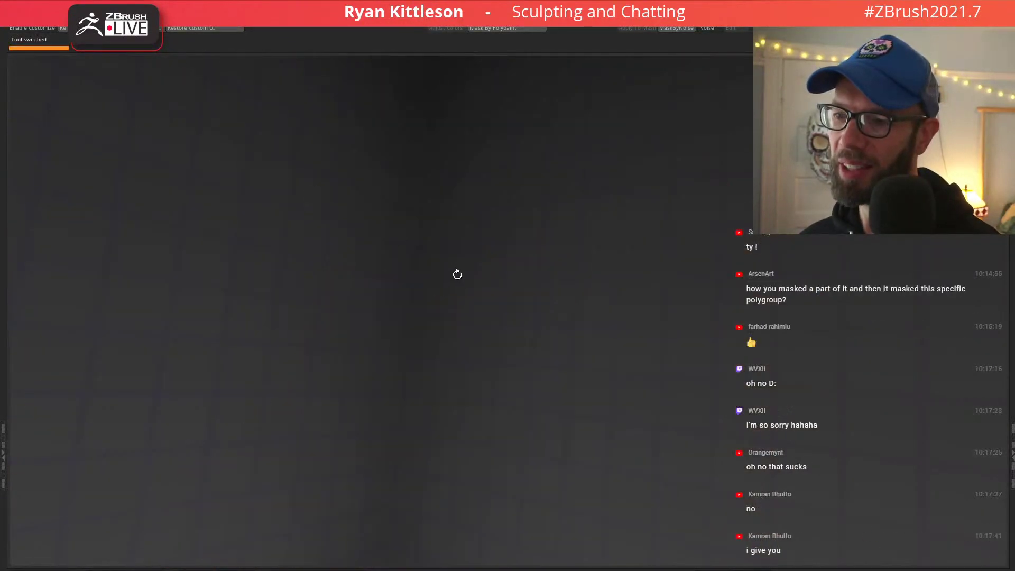
right_click_drag(489, 430, 439, 394)
key("shift+f")
key("shift+f")
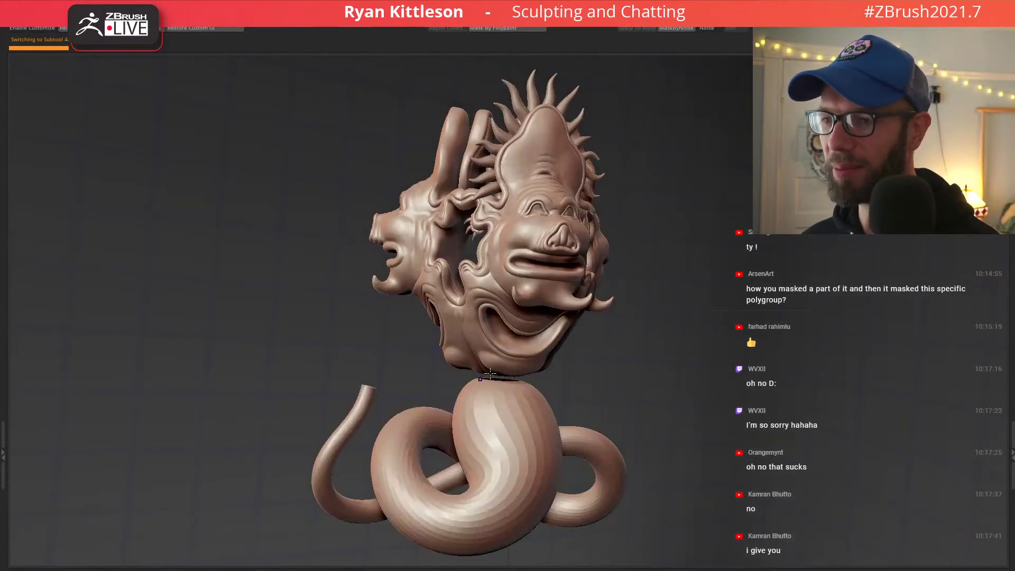
key("shift+f")
mouse_move(490, 374)
right_mouse_down()
mouse_move(462, 365)
mouse_move(544, 291)
mouse_move(499, 255)
mouse_move(527, 292)
mouse_move(497, 286)
mouse_move(503, 323)
mouse_move(530, 367)
mouse_move(547, 357)
right_mouse_up()
key("shift+f")
Inspect the creature from the front and side and check the QuickSave files for a more recent version.
key("comma")
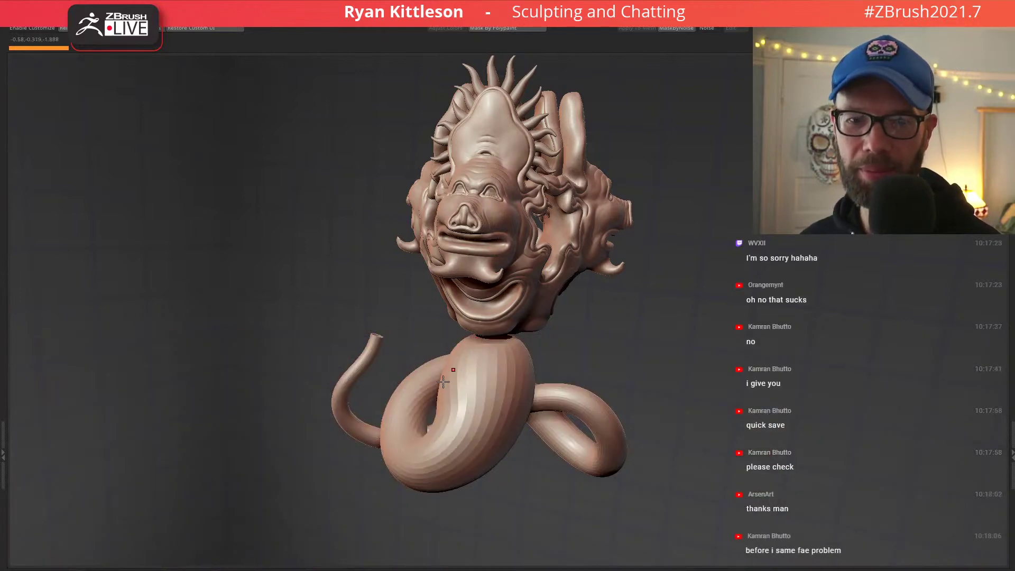
right_click_drag(429, 391, 461, 377)
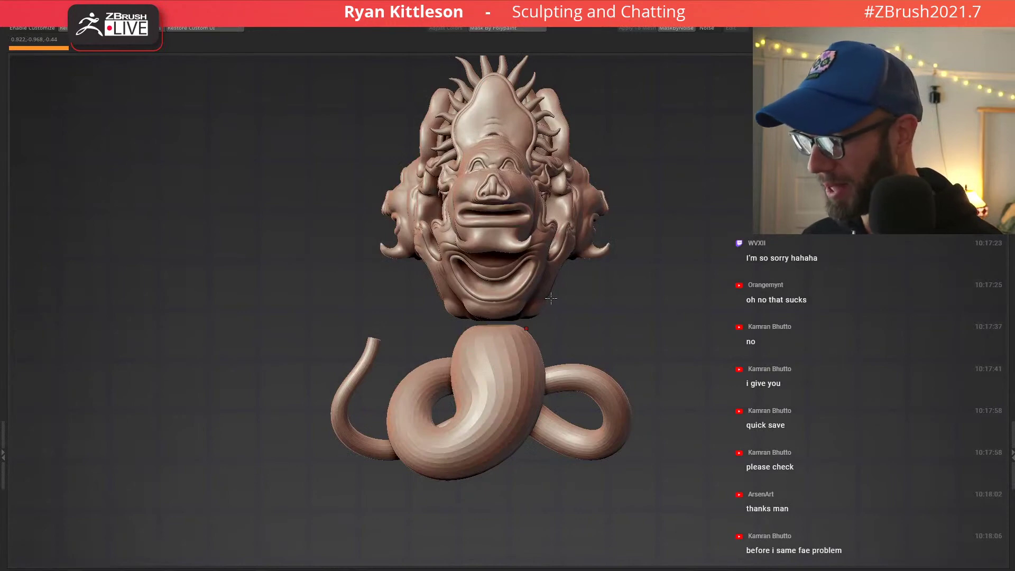
right_click_drag(516, 354, 460, 334)
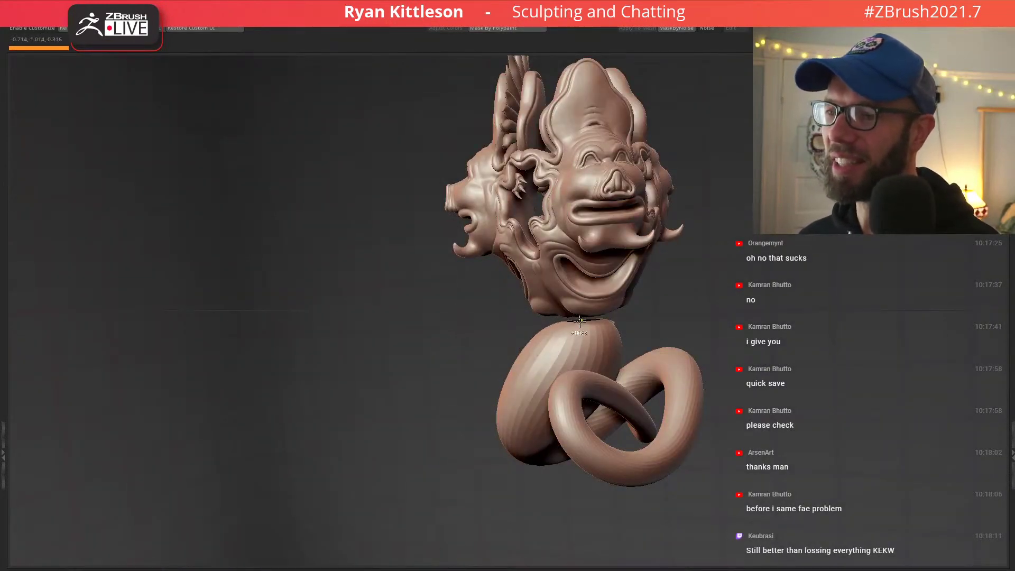
right_click_drag(578, 332, 509, 282, "ctrl")
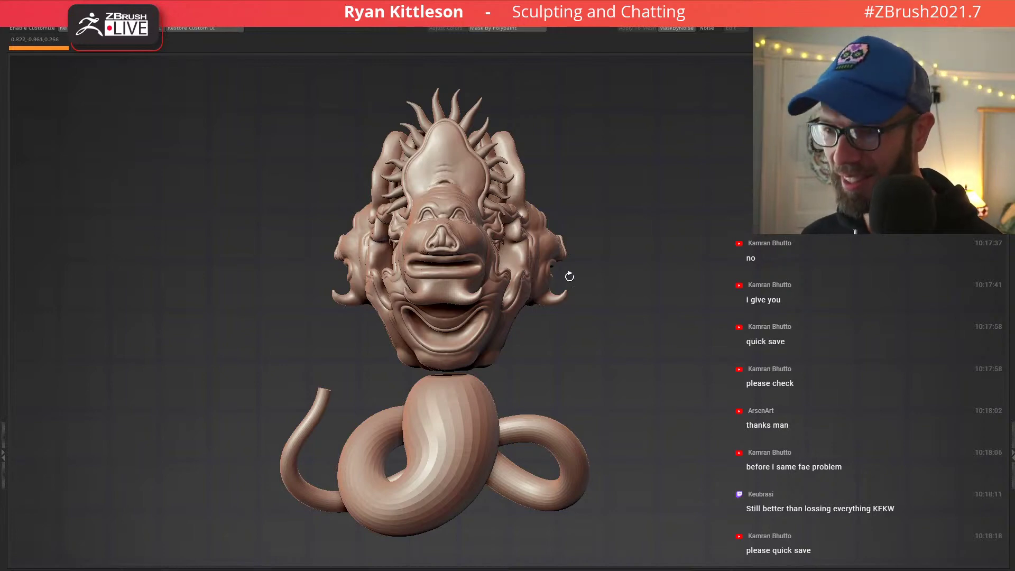
key("comma")
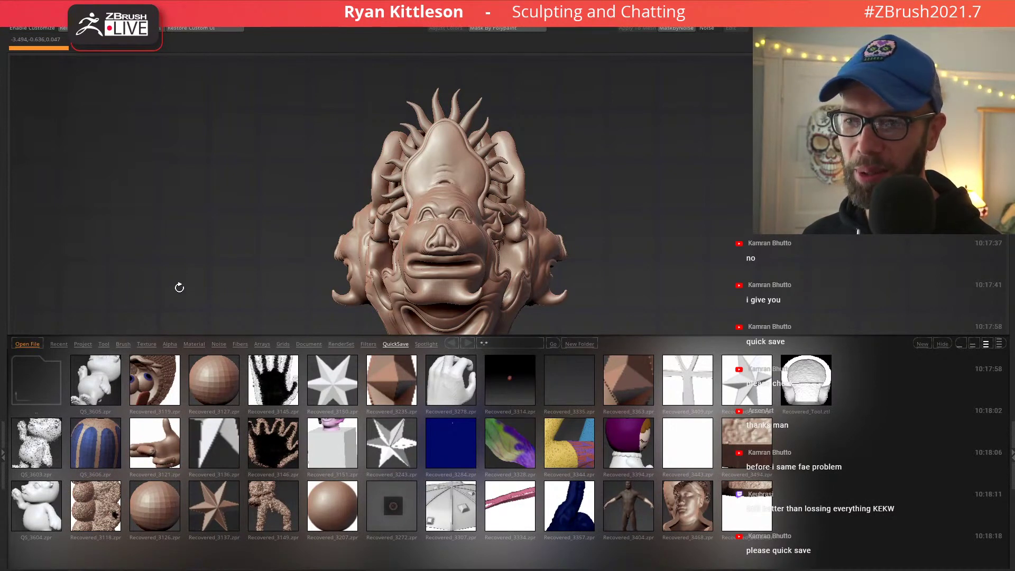
key("comma")
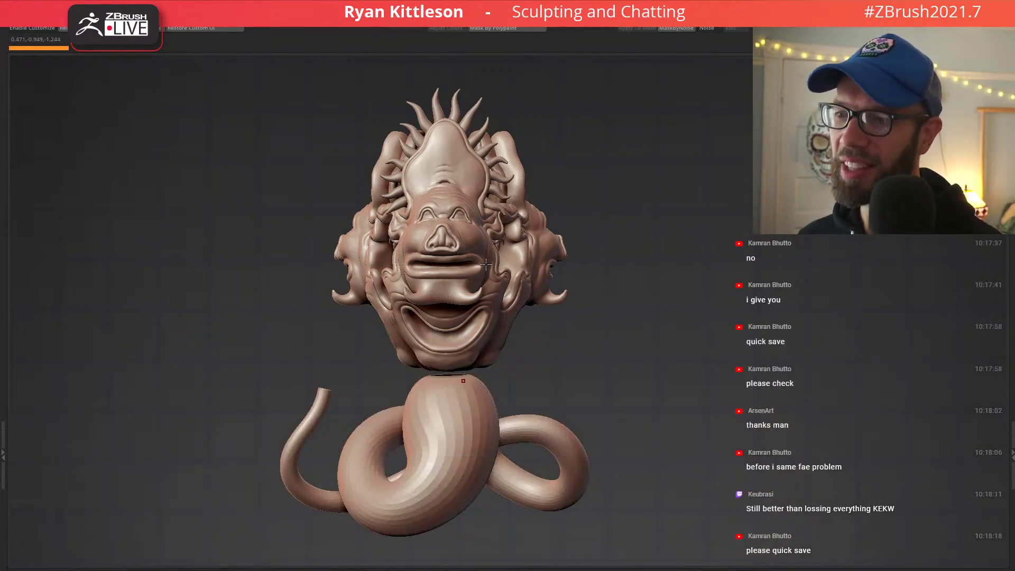
Examine the joined heads from several sides, focus on the opening between them and compare it with the reference drawing.
left_click_drag(233, 264, 498, 247)
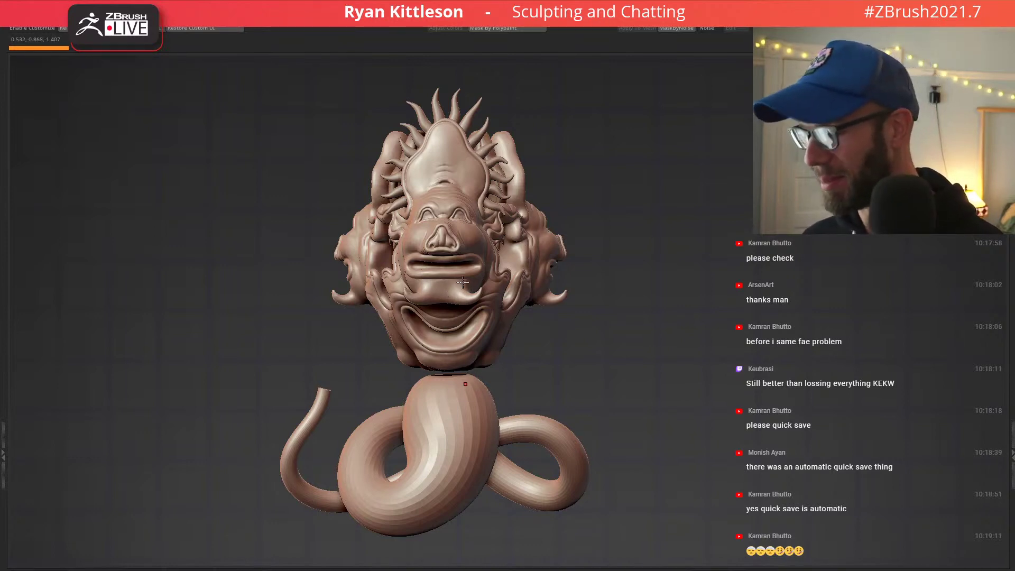
right_click_drag(457, 277, 396, 275)
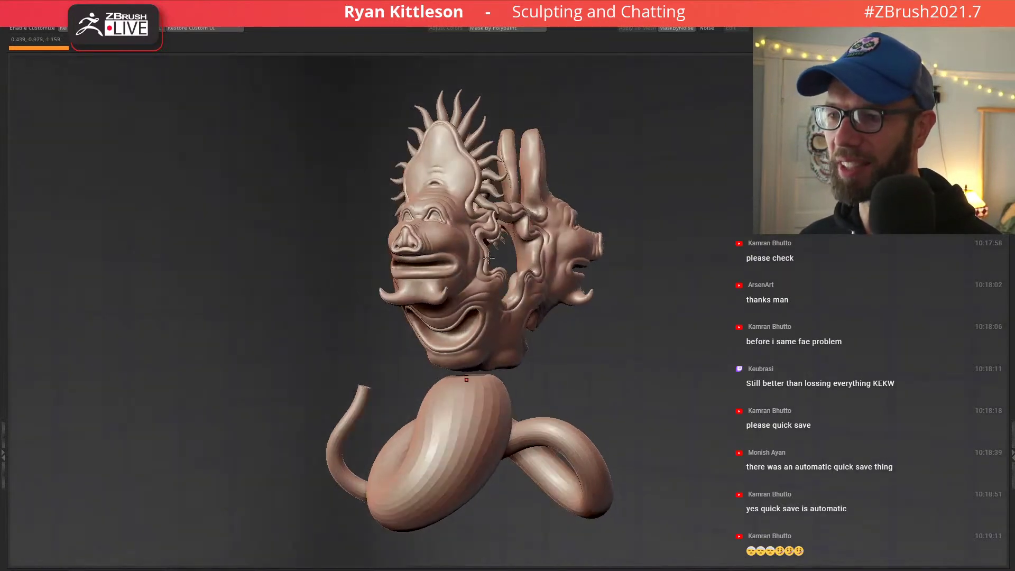
right_click_drag(488, 277, 415, 263)
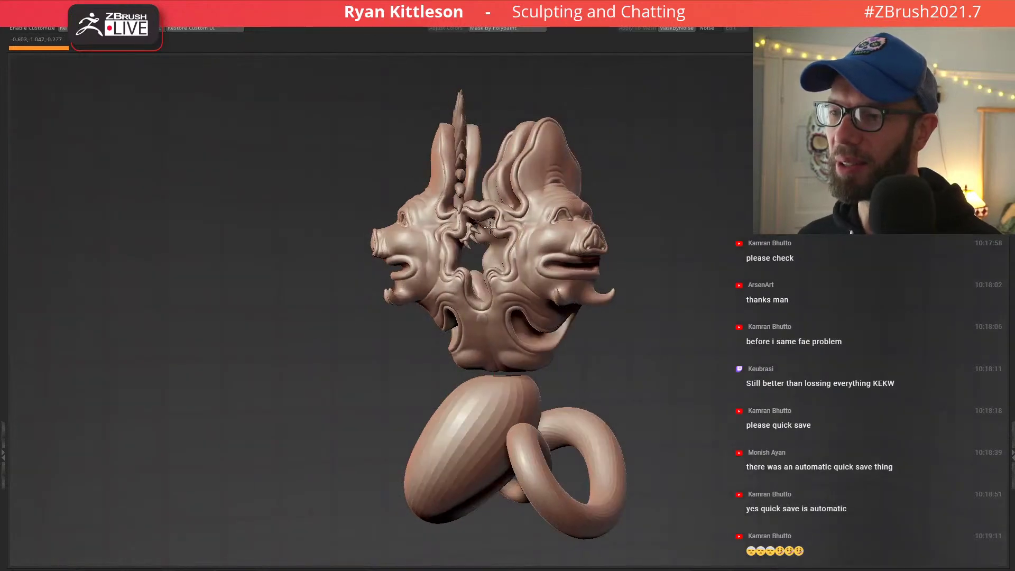
right_click_drag(493, 229, 703, 324)
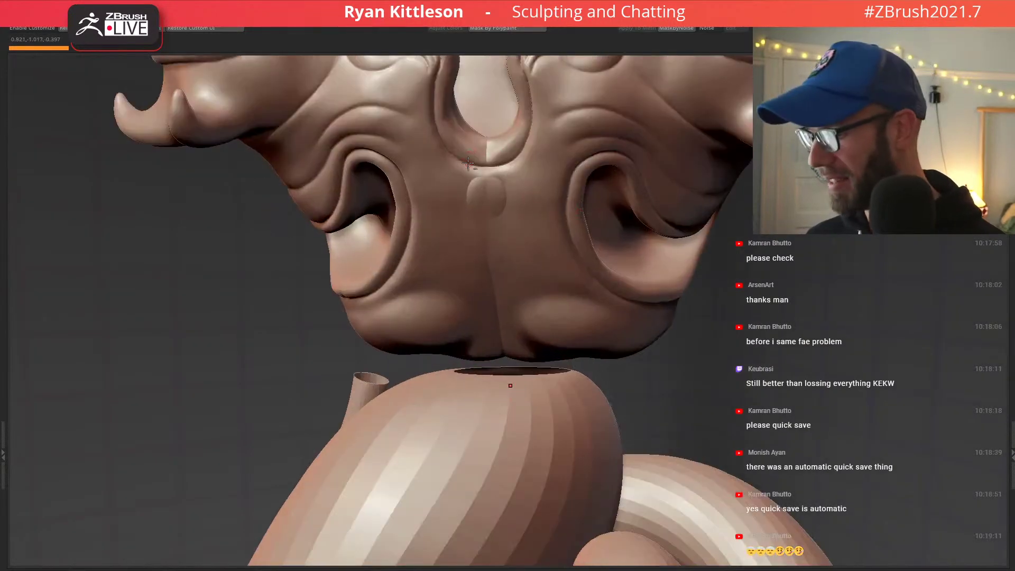
right_click_drag(469, 164, 554, 379, "alt")
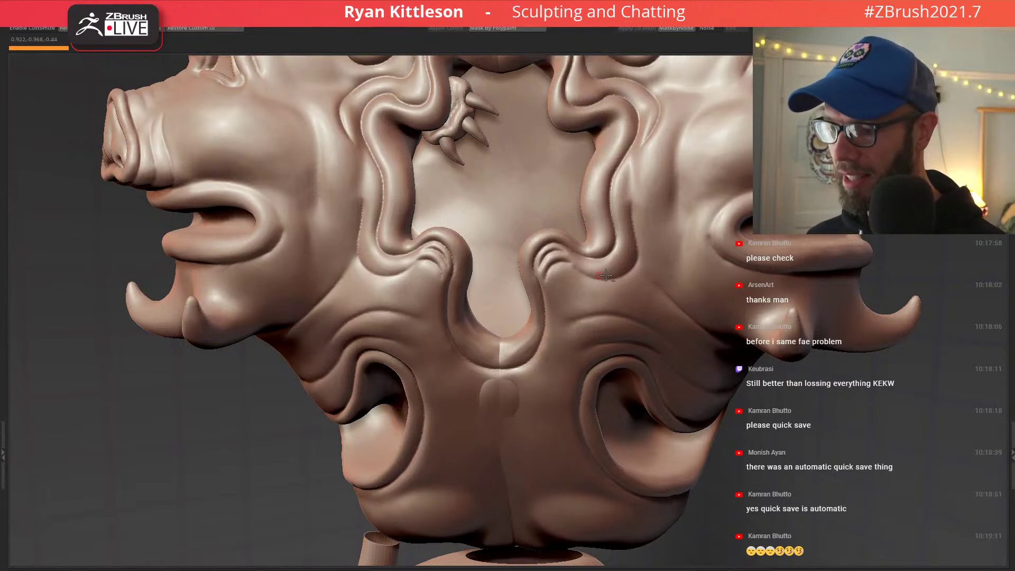
key("alt+Tab")
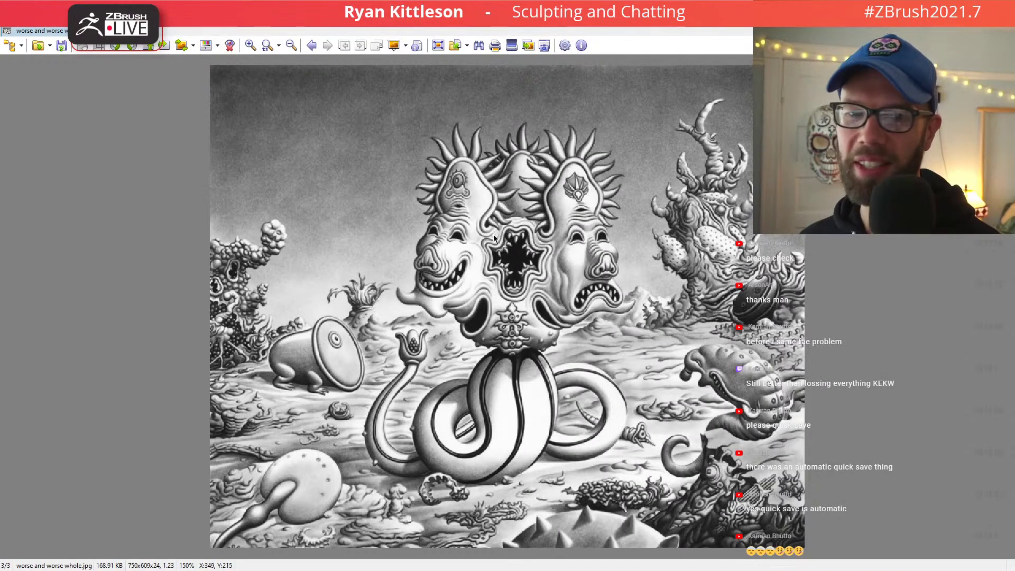
key("alt+Tab")
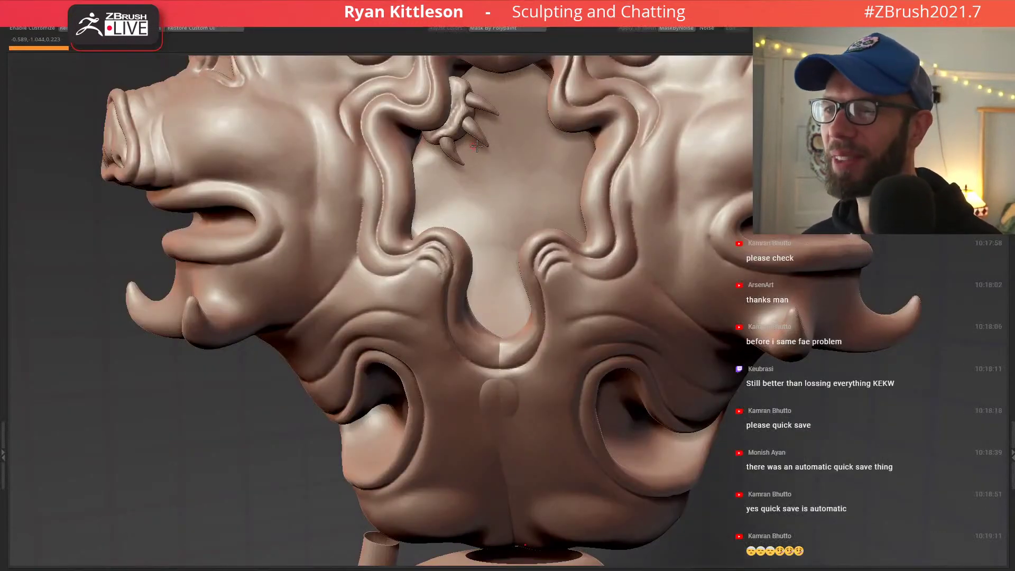
Select the gum piece in the opening's upper corner, check it in isolation and bring back the full model with the transform gizmo.
right_click_drag(469, 118, 498, 181, "alt")
left_click(488, 181, "alt")
key("alt+s")
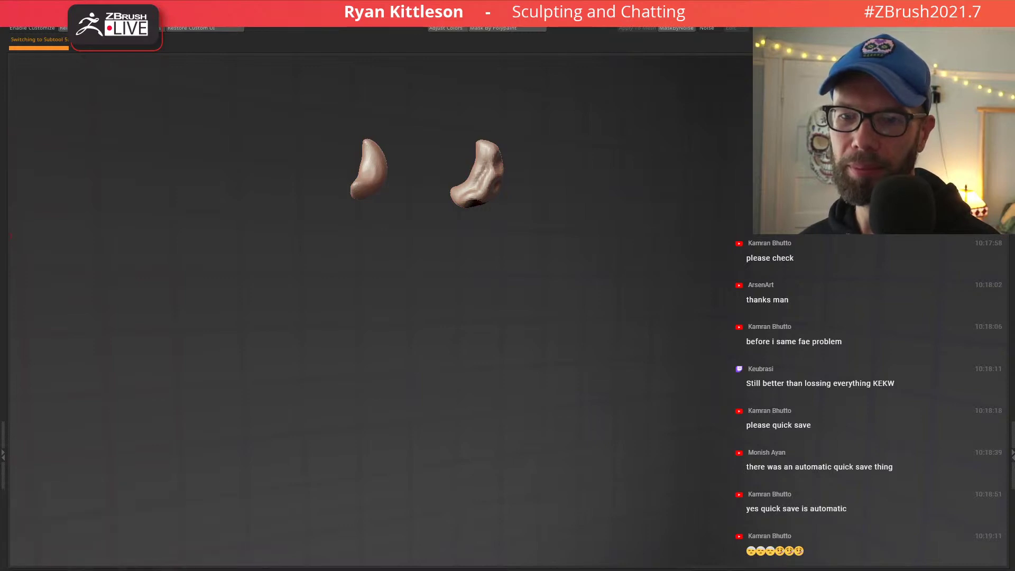
left_click(162, 222, "ctrl+shift")
key("alt+s")
key("w")
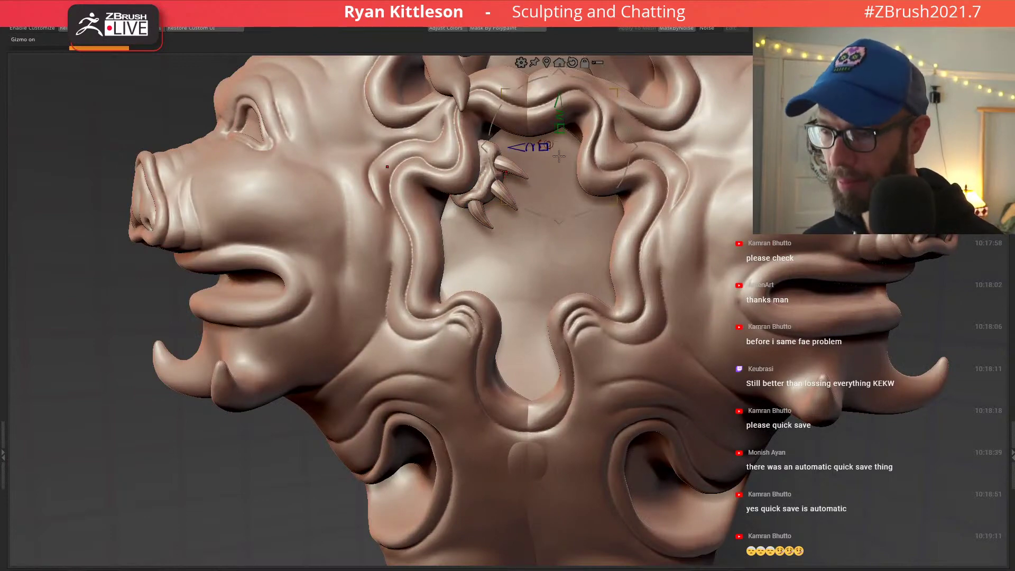
Copy the fanged gum cluster down to the opening's lower corner and rotate it so its fangs point up into the opening.
left_click(507, 195, "alt")
right_click_drag(488, 193, 453, 127, "ctrl")
right_click_drag(499, 171, 591, 216)
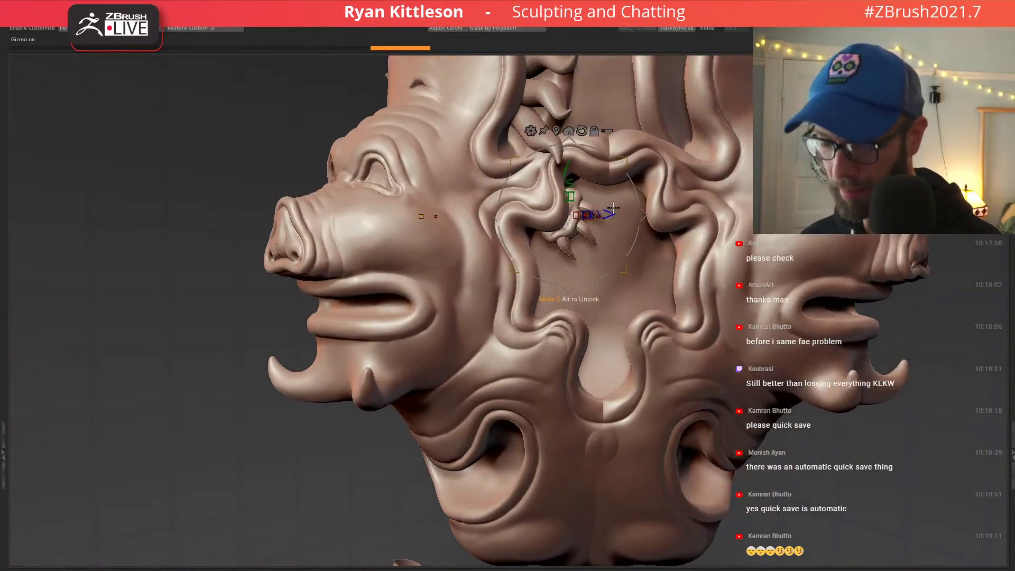
mouse_move(680, 201)
right_mouse_down("ctrl")
mouse_move(641, 187)
mouse_move(727, 198)
mouse_move(655, 201)
mouse_move(716, 221)
mouse_move(701, 206)
mouse_move(682, 210)
right_mouse_up("ctrl")
left_click(670, 202, "alt")
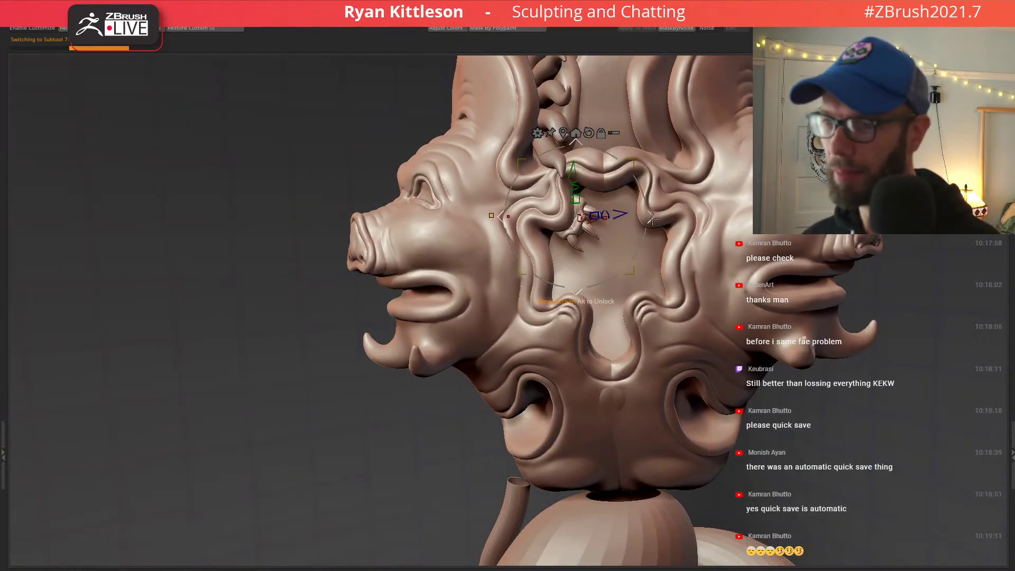
left_click_drag(652, 218, 660, 258)
left_click_drag(620, 217, 638, 220)
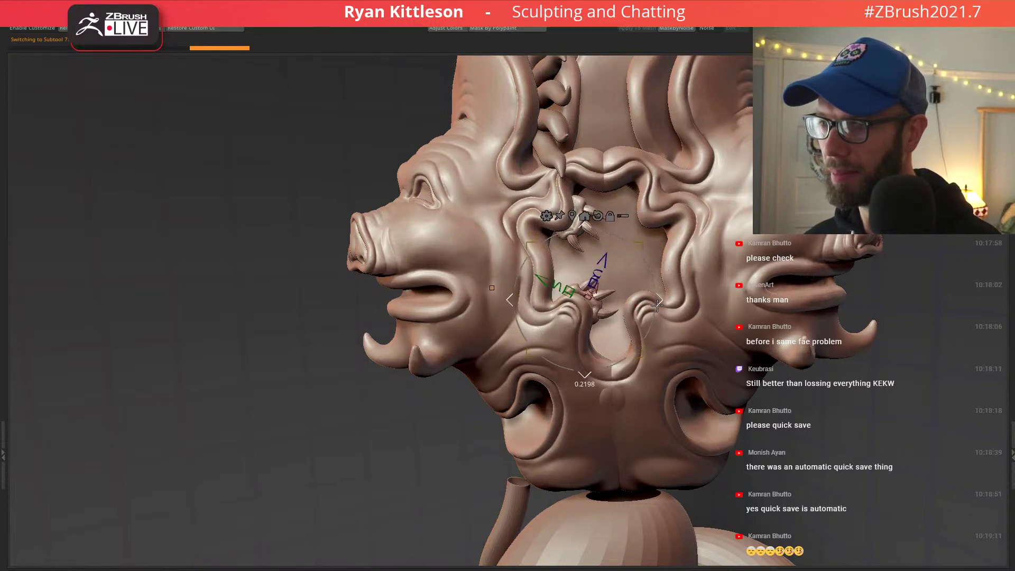
Adjust the lower fang cluster's position and rotation so its gum sits against the curled lip edge.
right_click_drag(657, 305, 643, 272)
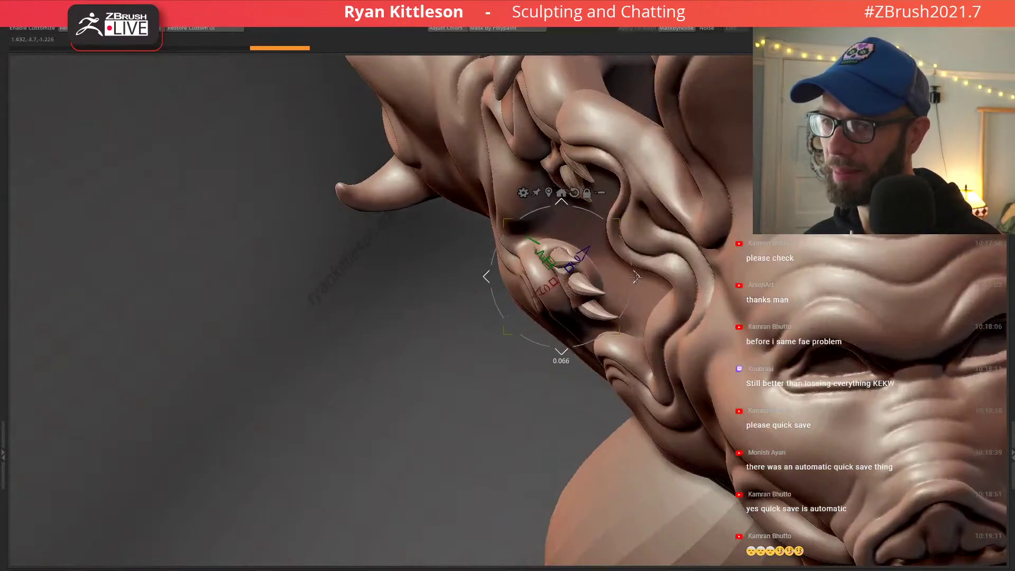
left_click_drag(636, 277, 633, 277)
right_click_drag(633, 277, 732, 274)
left_click_drag(856, 350, 862, 350)
mouse_move(945, 326)
right_mouse_down("alt")
mouse_move(744, 265)
mouse_move(714, 281)
mouse_move(733, 272)
right_mouse_up("alt")
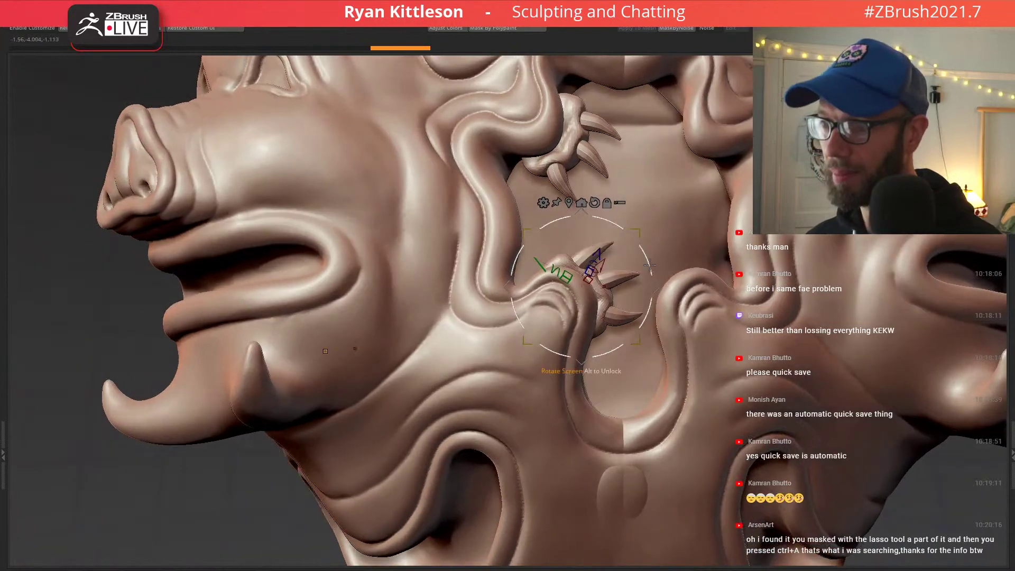
left_click_drag(640, 256, 662, 267)
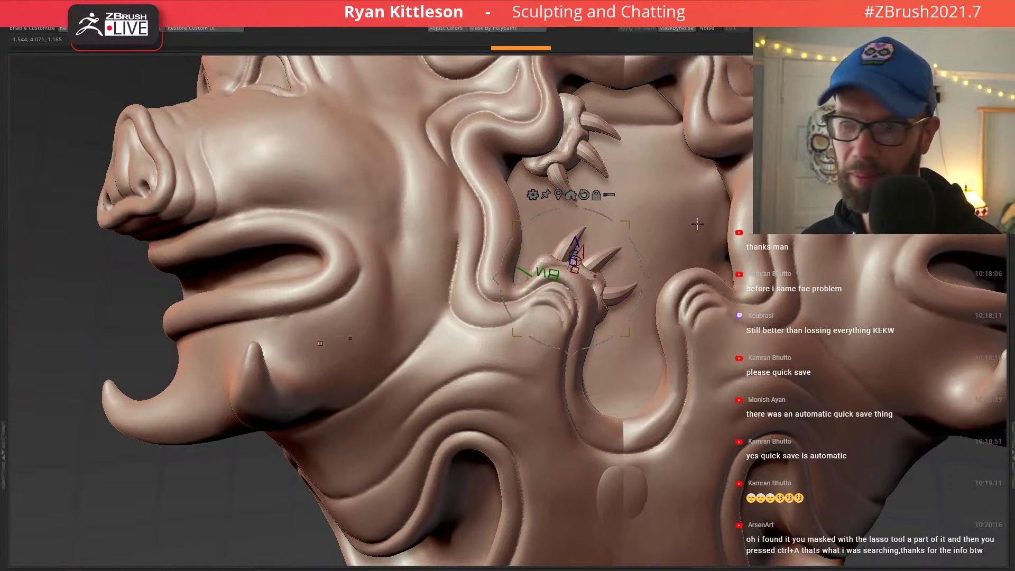
Examine the upper and lower fang clusters from the side and check the upper gum piece in isolation.
right_click_drag(707, 261, 604, 321)
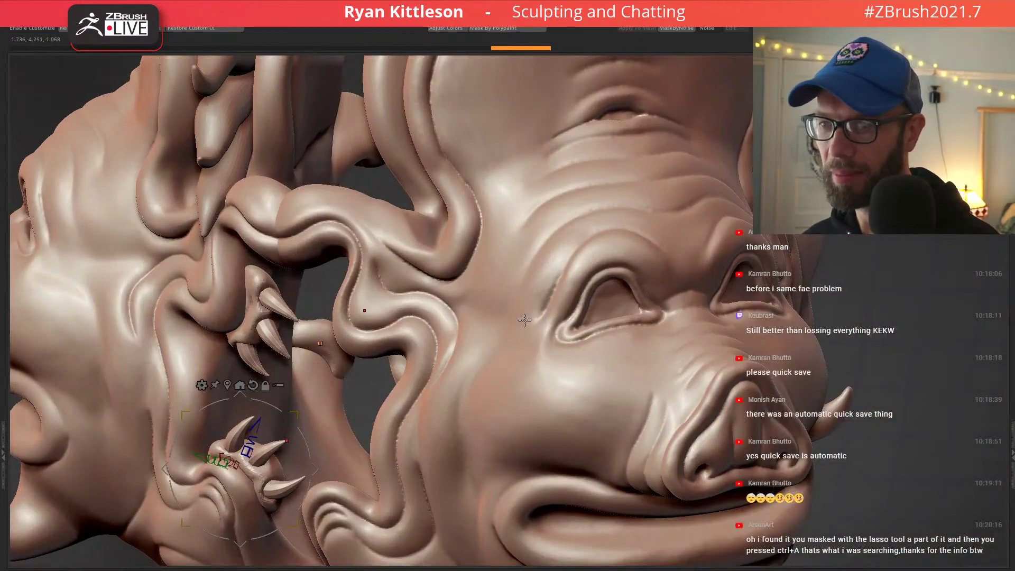
right_click_drag(524, 321, 399, 242)
left_click(263, 355, "alt")
right_click_drag(329, 382, 497, 337)
mouse_move(429, 361)
right_mouse_down()
mouse_move(465, 351)
mouse_move(430, 345)
mouse_move(508, 334)
mouse_move(453, 337)
right_mouse_up()
left_click(439, 335)
mouse_move(389, 331)
right_mouse_down("alt")
mouse_move(526, 320)
mouse_move(561, 284)
mouse_move(508, 275)
mouse_move(547, 259)
mouse_move(525, 355)
mouse_move(470, 301)
mouse_move(492, 243)
mouse_move(494, 261)
mouse_move(459, 319)
mouse_move(168, 329)
right_mouse_up("alt")
key("q")
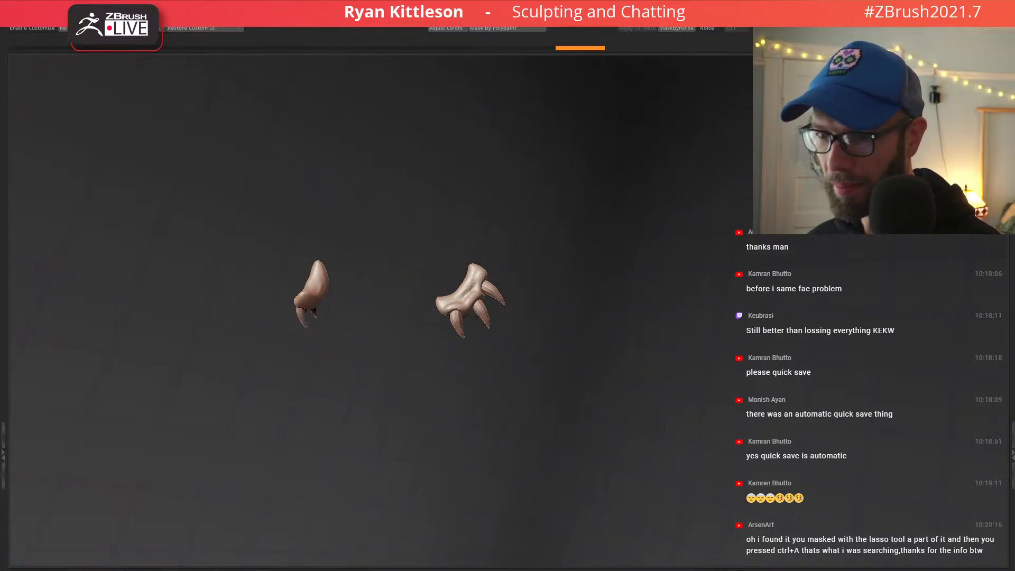
Mask and remove the stray gum piece beside the lower fang cluster, and show the whole creature again.
left_click(141, 570)
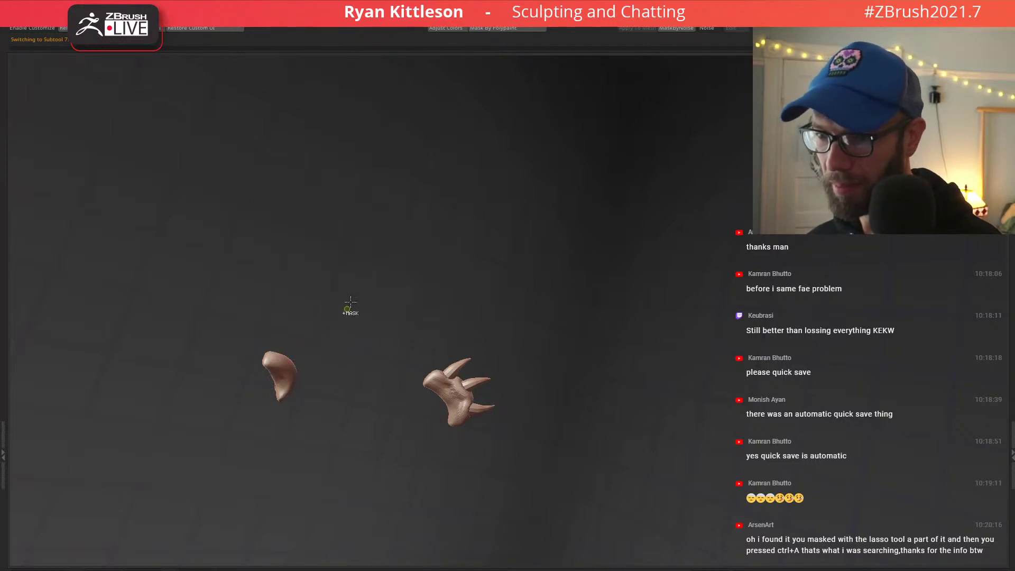
left_click_drag(351, 302, 210, 475, "ctrl")
left_click_drag(255, 441, 269, 448, "ctrl")
left_click_drag(351, 308, 215, 464, "ctrl")
key("ctrl+a")
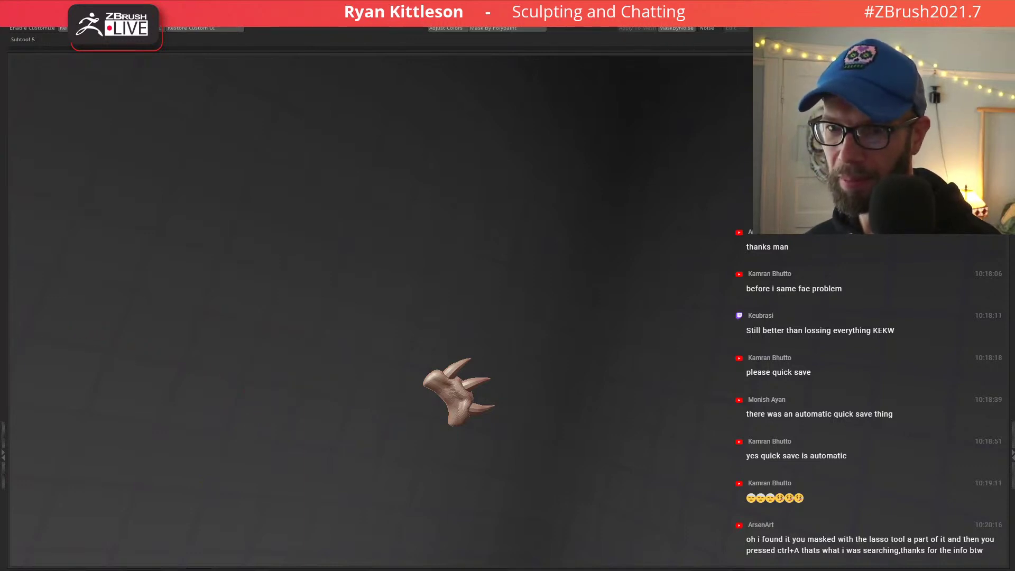
key("alt+shift+s")
mouse_move(503, 380)
right_mouse_down()
mouse_move(530, 370)
mouse_move(520, 364)
mouse_move(551, 338)
mouse_move(514, 334)
mouse_move(542, 333)
mouse_move(531, 334)
right_mouse_up()
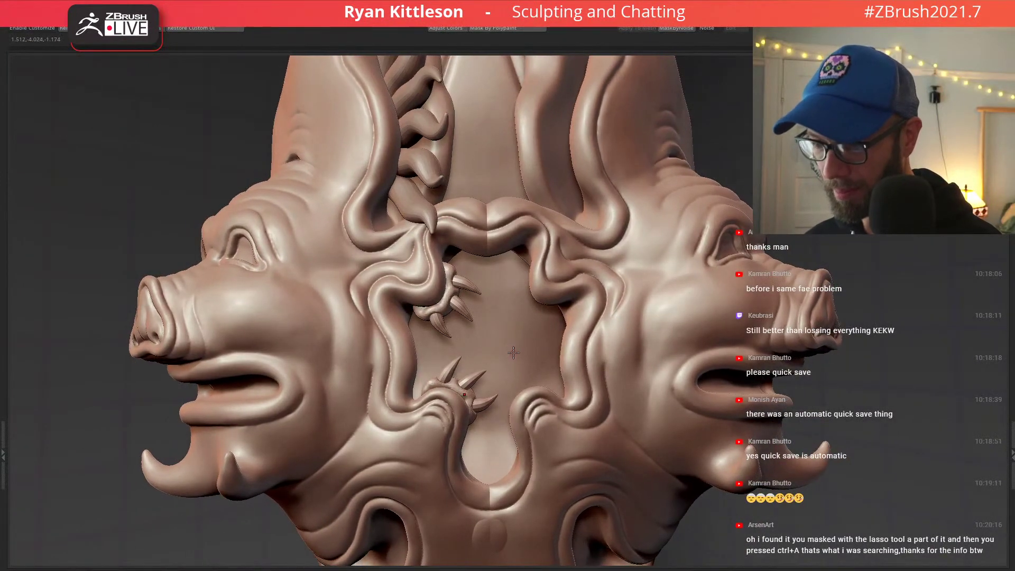
Copy the fang cluster to the top centre of the opening, with its fangs rotated to hang straight down beneath the upper lip.
key("alt+s")
key("alt+s")
key("w")
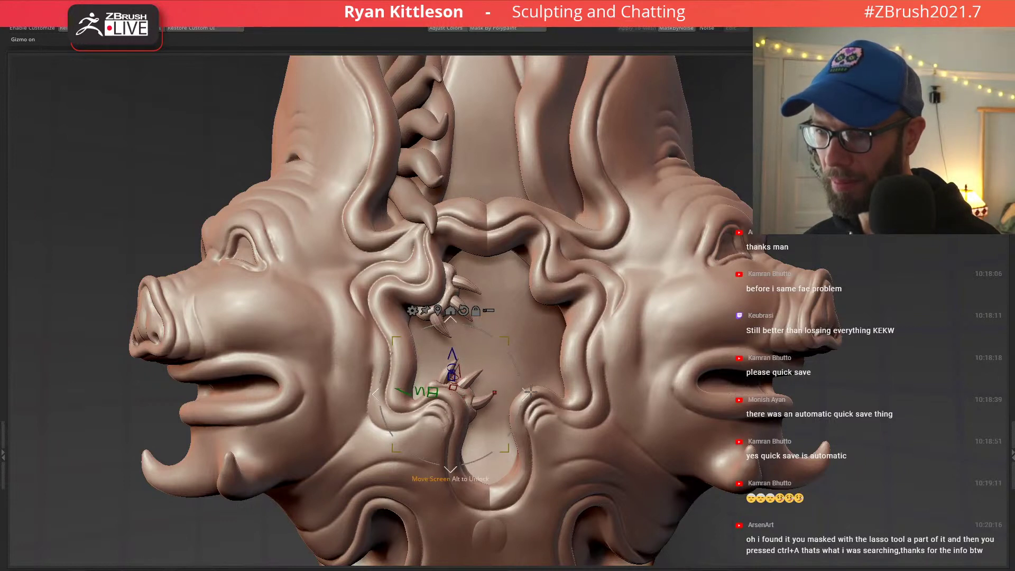
left_click_drag(527, 394, 472, 342)
left_click_drag(568, 297, 563, 260)
mouse_move(868, 253)
left_mouse_down()
mouse_move(528, 240)
mouse_move(595, 227)
mouse_move(670, 233)
mouse_move(594, 218)
mouse_move(587, 270)
mouse_move(600, 267)
left_mouse_up()
left_click_drag(538, 173, 487, 277, "alt")
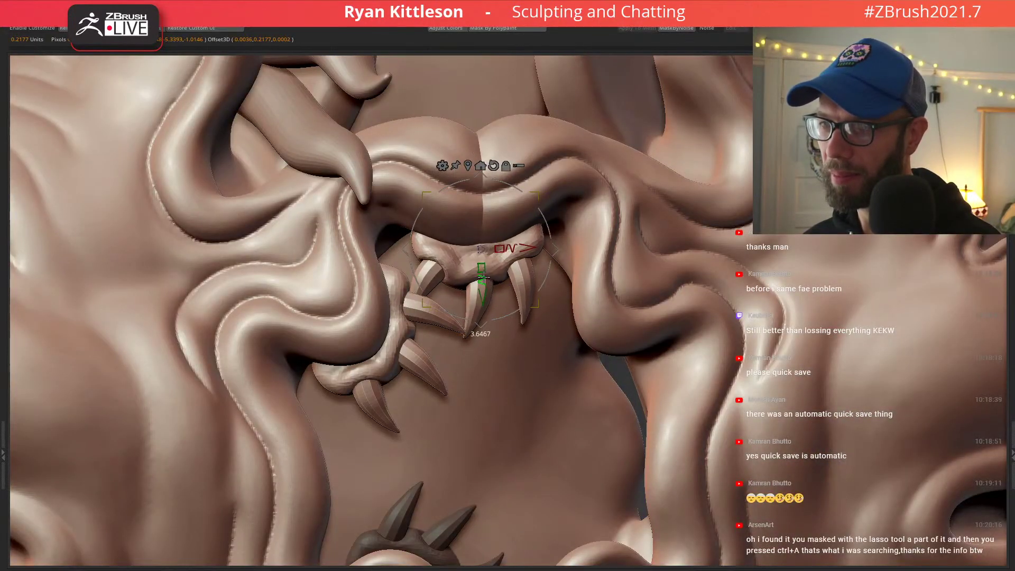
left_click_drag(559, 233, 536, 255)
mouse_move(489, 298)
right_mouse_down("ctrl")
mouse_move(487, 274)
mouse_move(543, 303)
right_mouse_up("ctrl")
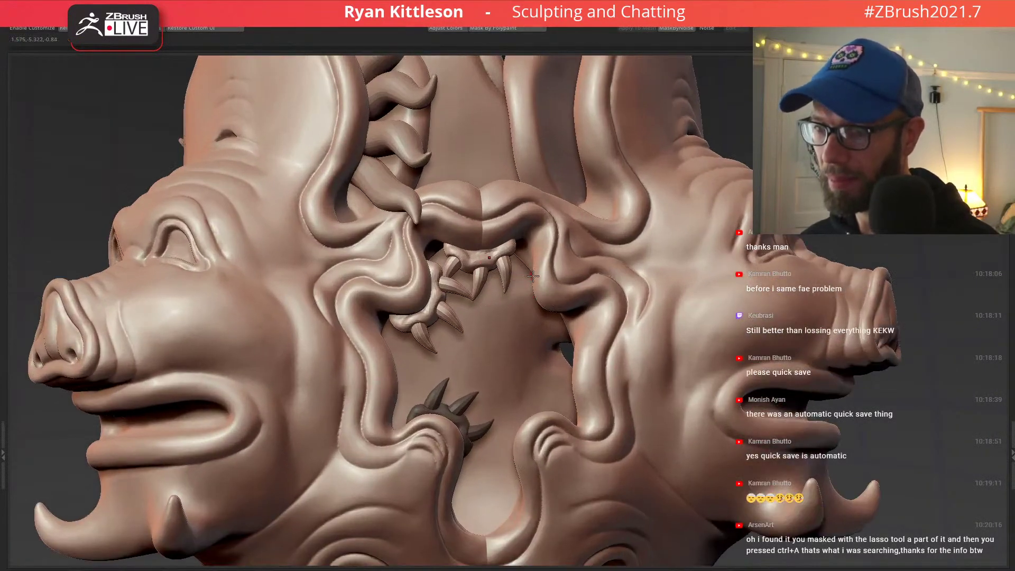
left_click_drag(563, 302, 577, 315, "ctrl")
mouse_move(489, 267)
right_mouse_down()
mouse_move(407, 260)
mouse_move(520, 264)
right_mouse_up()
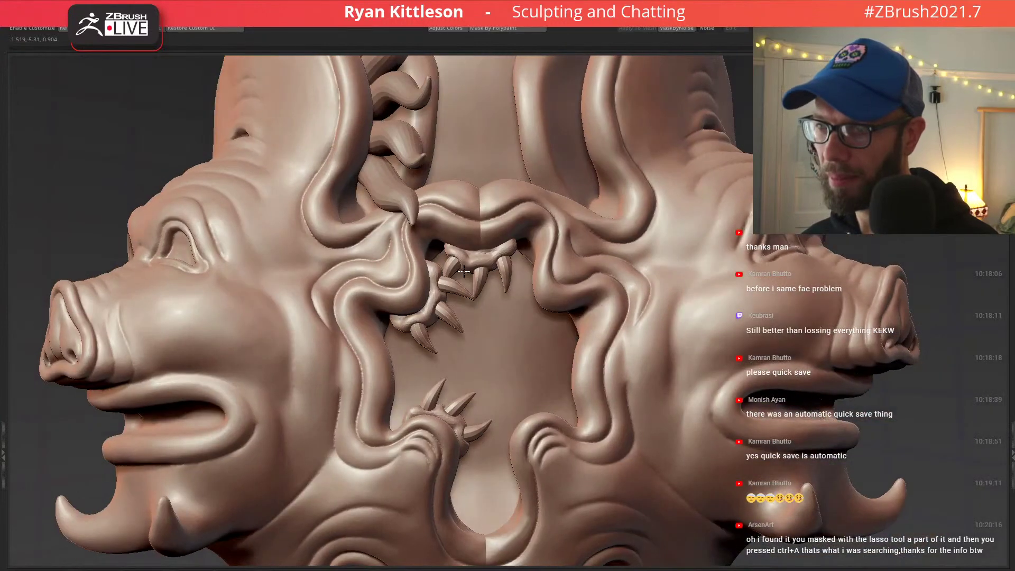
key("w")
key("ctrl+z")
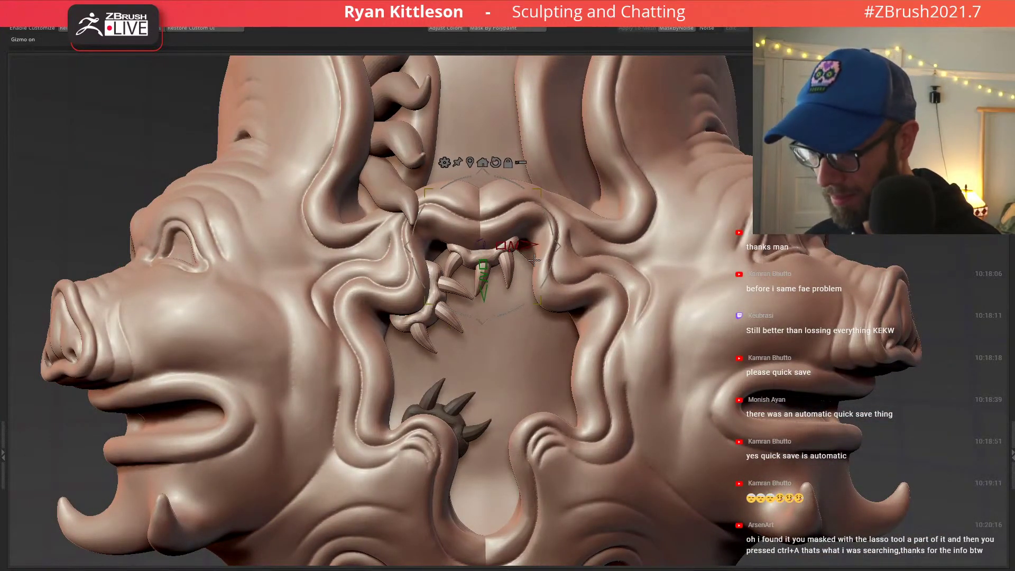
Copy the top-centre fang cluster to the bottom of the opening, turn its fangs upward and clear the mask.
mouse_move(490, 280)
right_mouse_down("ctrl")
mouse_move(540, 303)
mouse_move(476, 286)
right_mouse_up("ctrl")
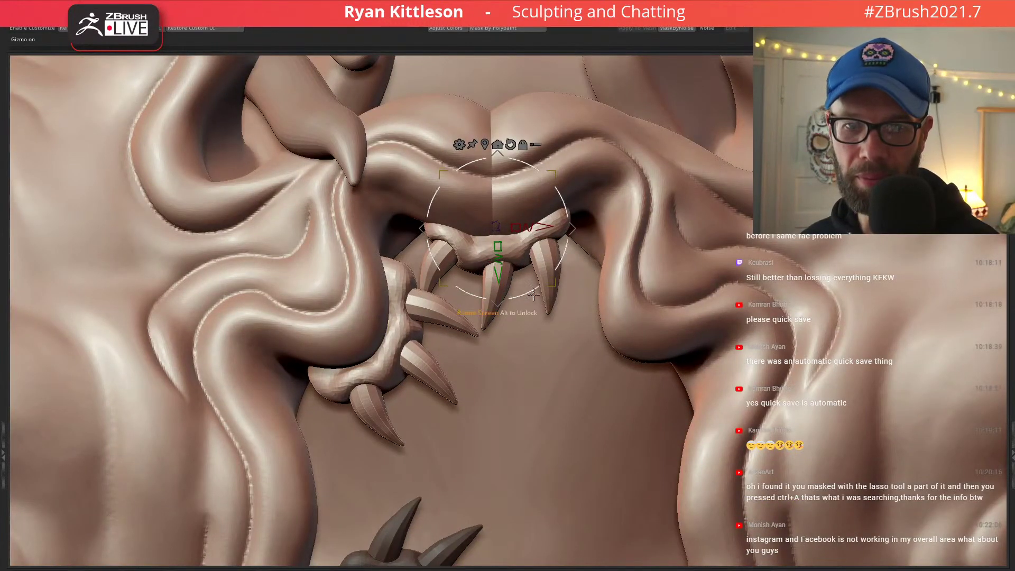
mouse_move(487, 267)
right_mouse_down("ctrl")
mouse_move(460, 254)
mouse_move(550, 288)
right_mouse_up("ctrl")
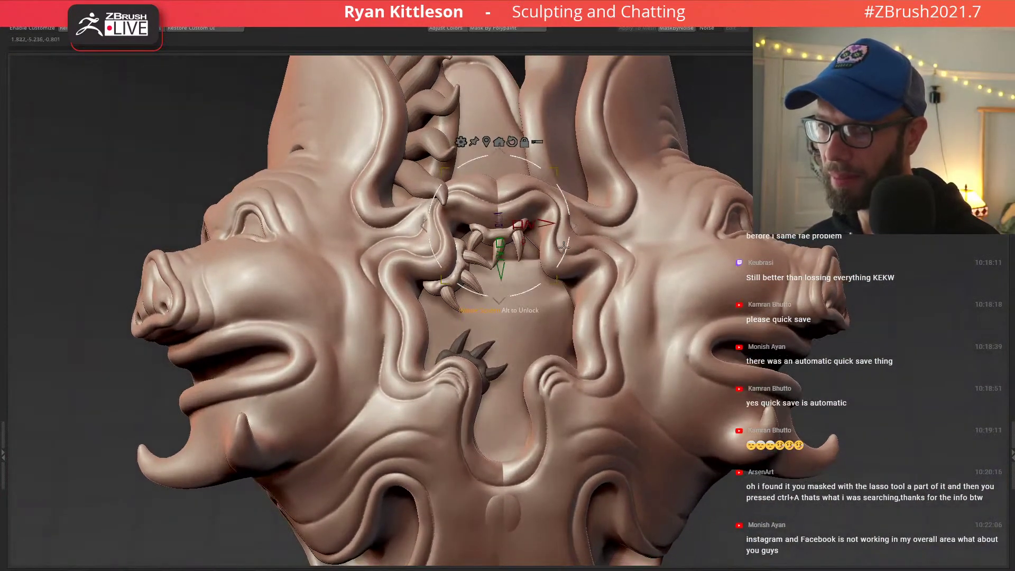
right_click_drag(568, 253, 573, 227)
left_click_drag(573, 225, 449, 464, "alt")
left_click_drag(577, 448, 572, 458)
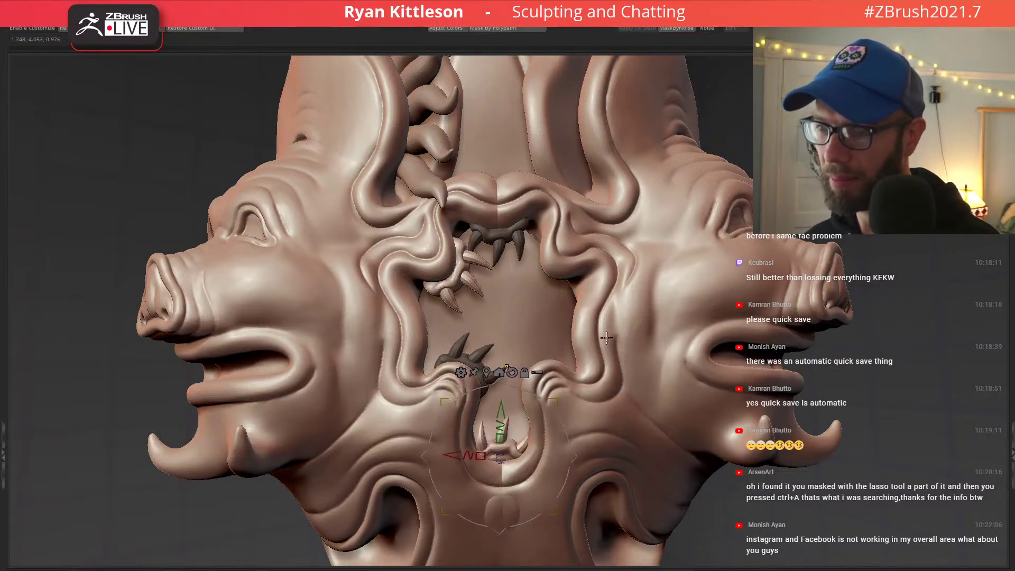
left_click_drag(607, 338, 598, 341, "ctrl")
key("q")
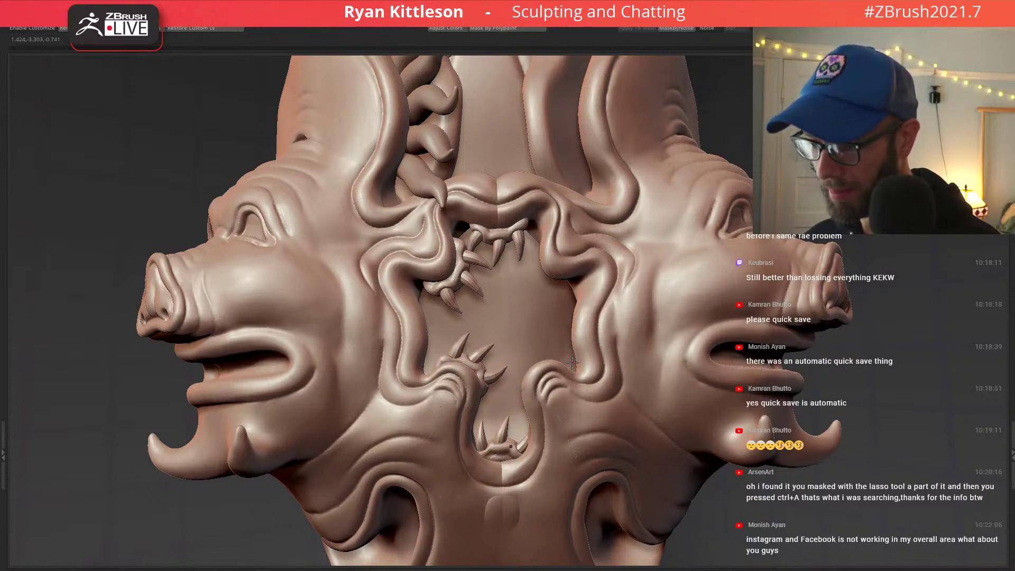
Isolate the gum pieces, and mask and remove the stray gum piece beside the upper-corner fang cluster.
mouse_move(554, 331)
right_mouse_down()
mouse_move(576, 344)
mouse_move(499, 305)
mouse_move(624, 312)
mouse_move(582, 311)
mouse_move(514, 331)
mouse_move(544, 403)
right_mouse_up()
key("alt+s")
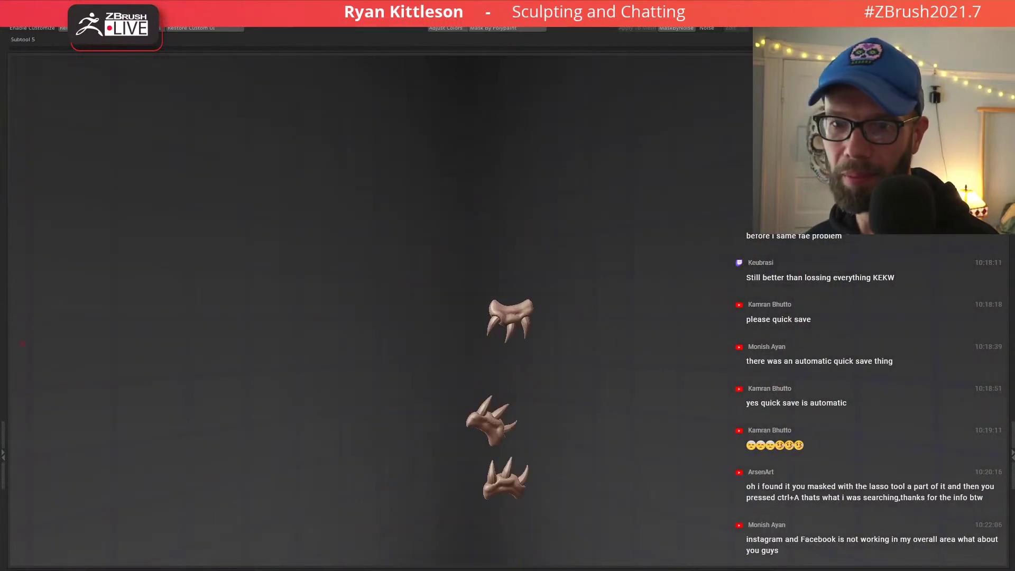
key("Down")
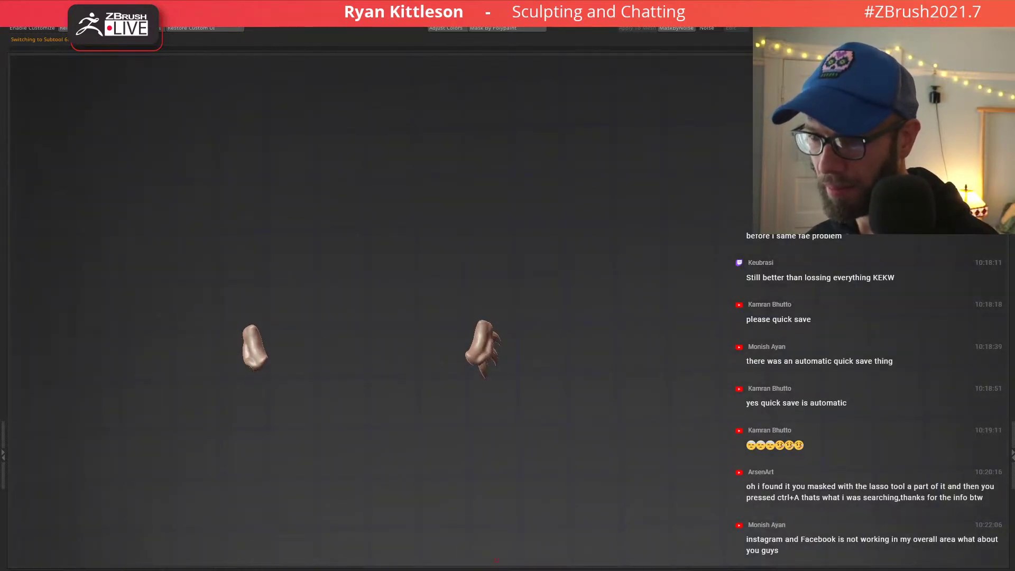
left_click(181, 438, "ctrl")
left_click_drag(370, 517, 412, 564, "ctrl")
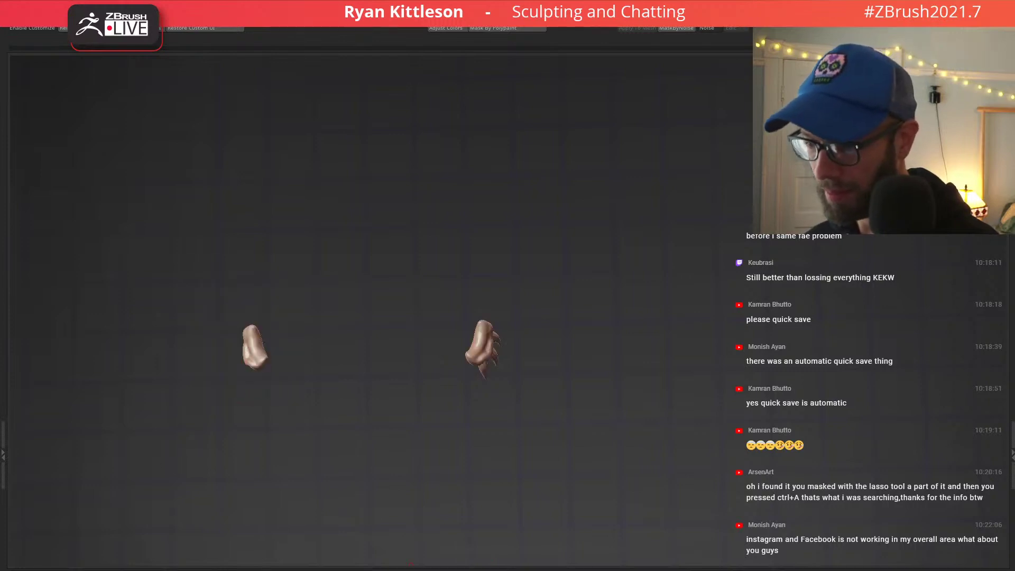
left_click(176, 459, "ctrl")
left_click_drag(317, 403, 376, 408, "ctrl")
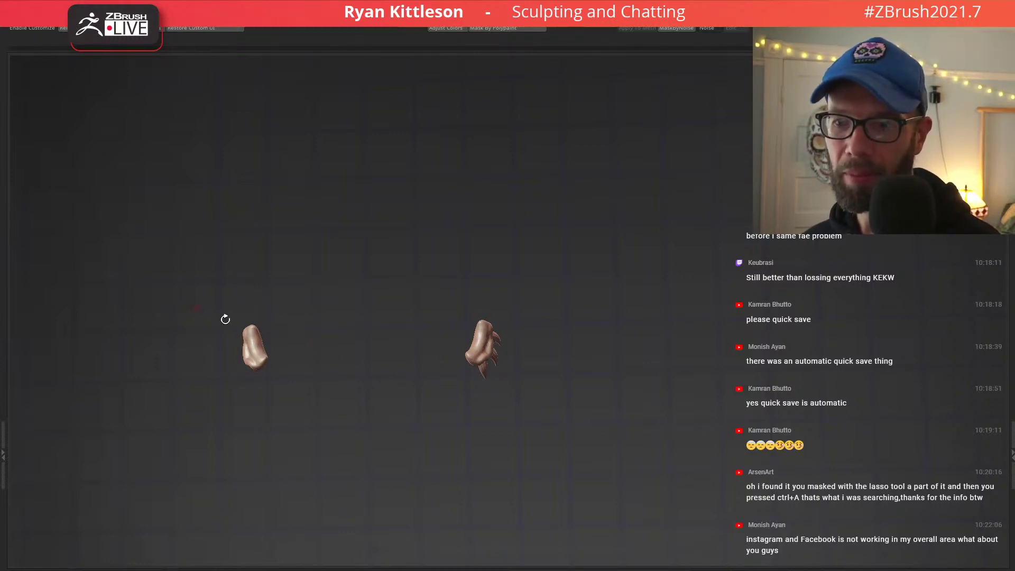
left_click(195, 415, "ctrl")
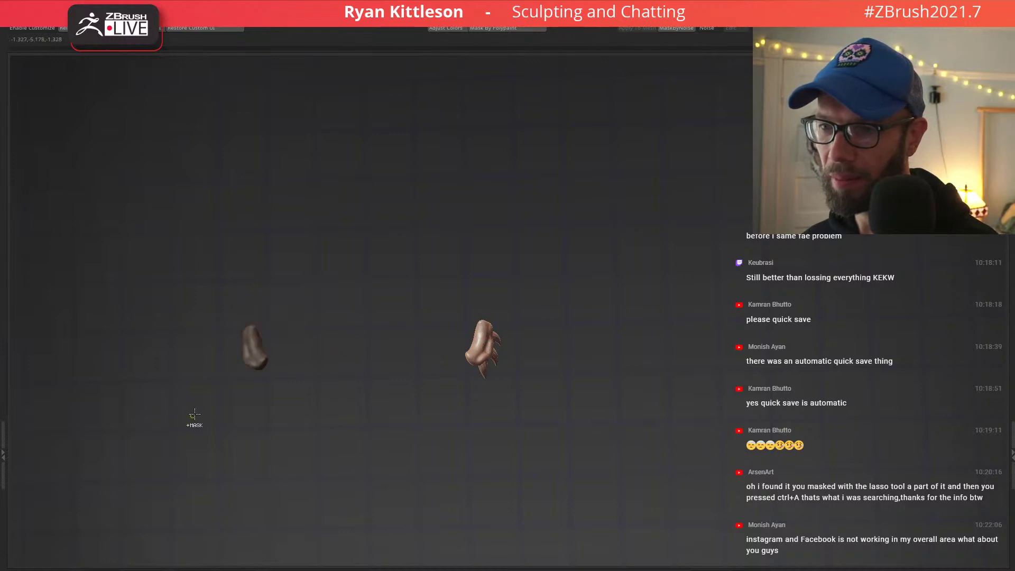
key("ctrl+h")
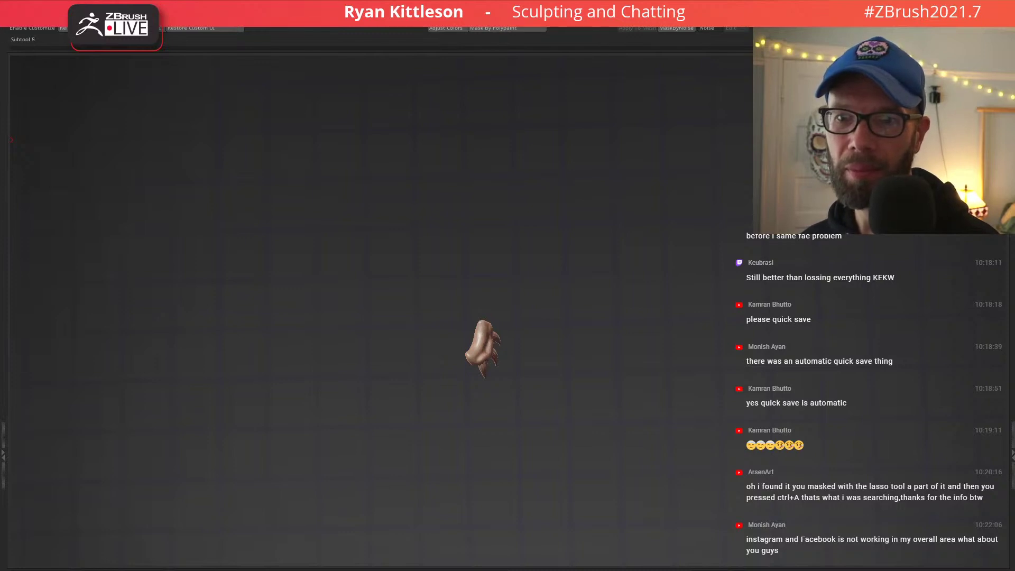
Show all the fang clusters again together with the whole creature.
left_click(416, 179, "ctrl+shift")
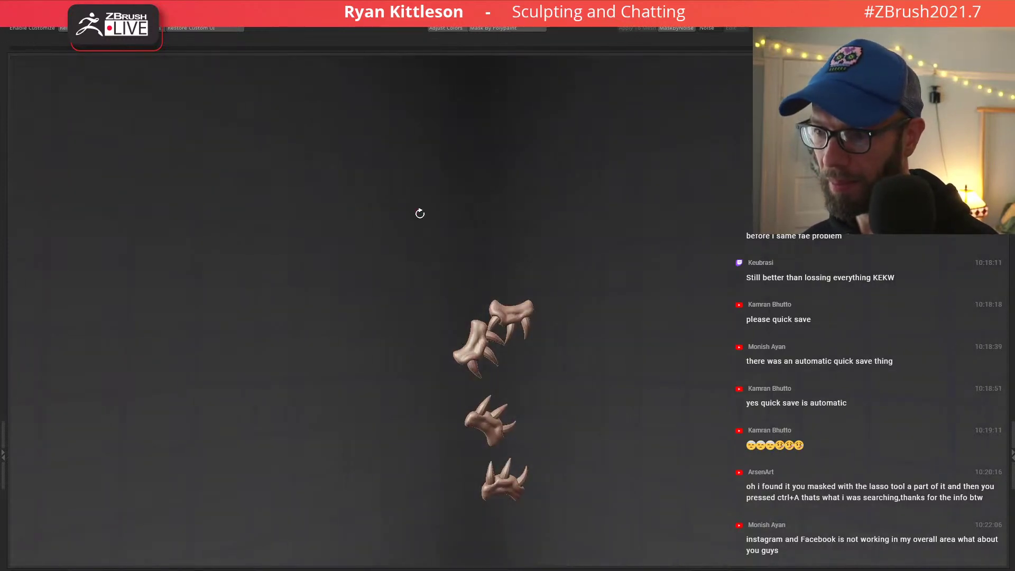
key("alt+s")
mouse_move(452, 236)
right_mouse_down()
mouse_move(499, 311)
mouse_move(455, 310)
right_mouse_up()
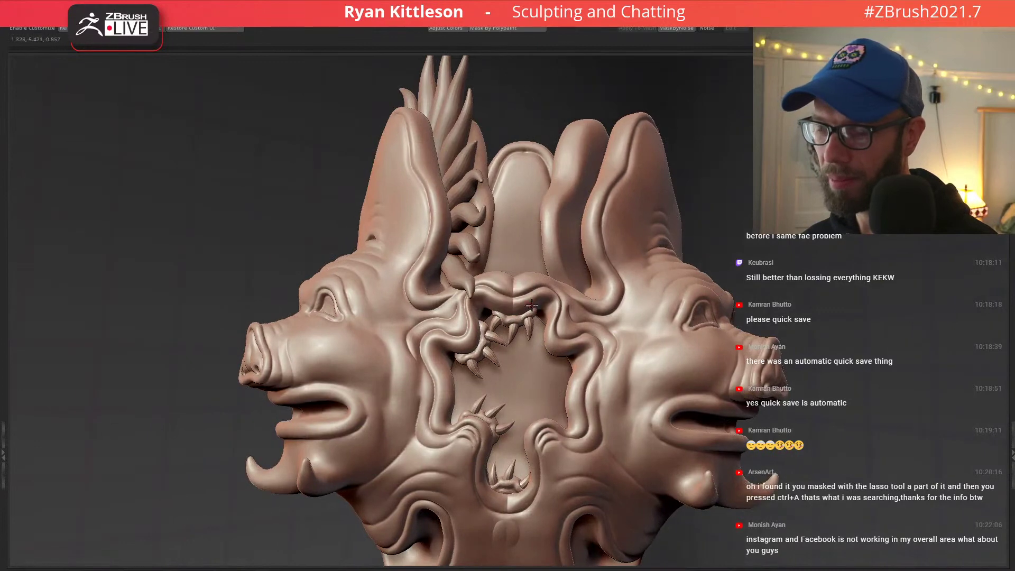
right_click_drag(510, 334, 549, 309, "ctrl")
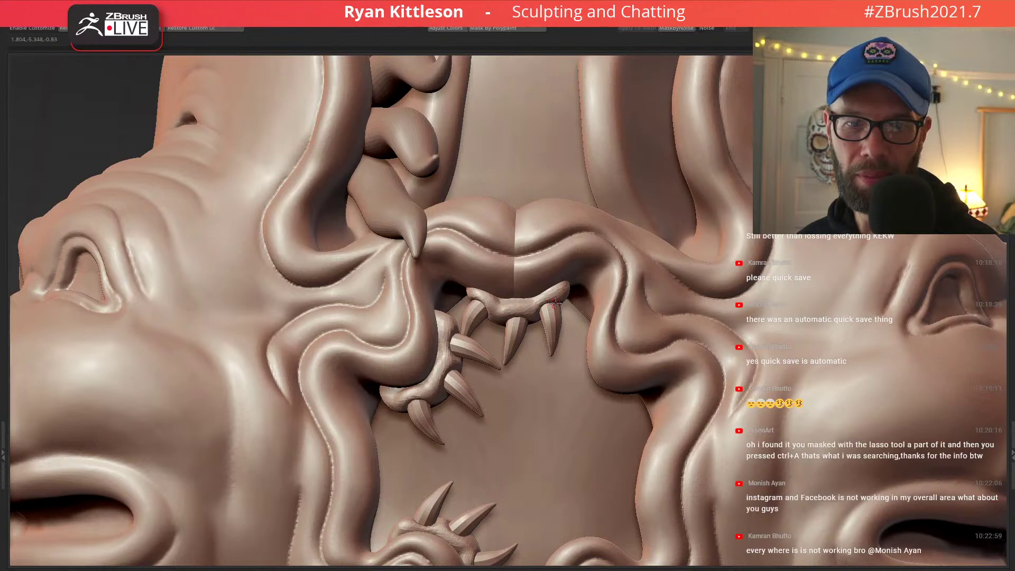
Isolate the fang clusters, check their polygroups, and show the whole creature again.
key("alt+s")
key("shift+f")
key("shift+f")
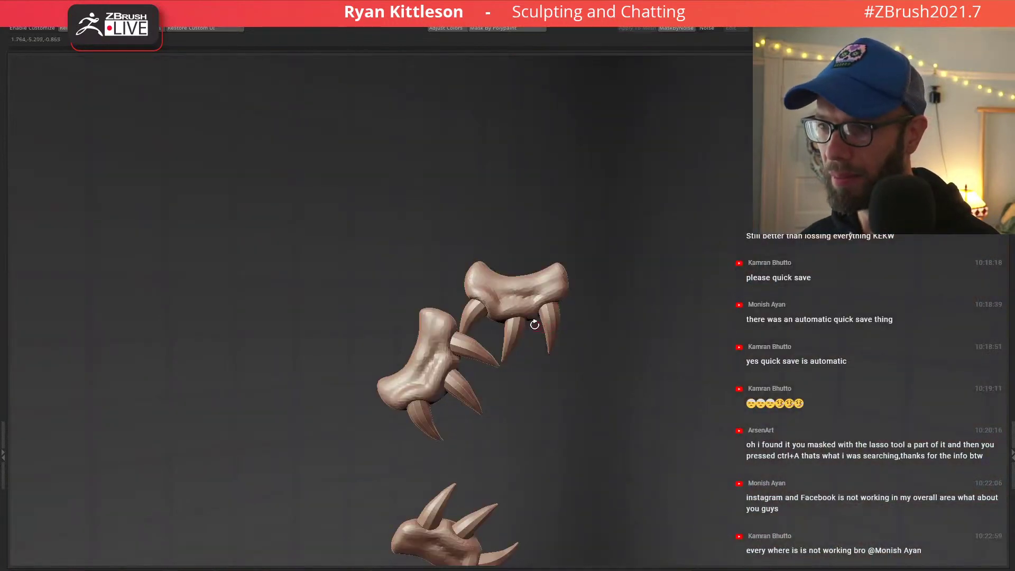
right_click_drag(534, 325, 501, 230, "alt")
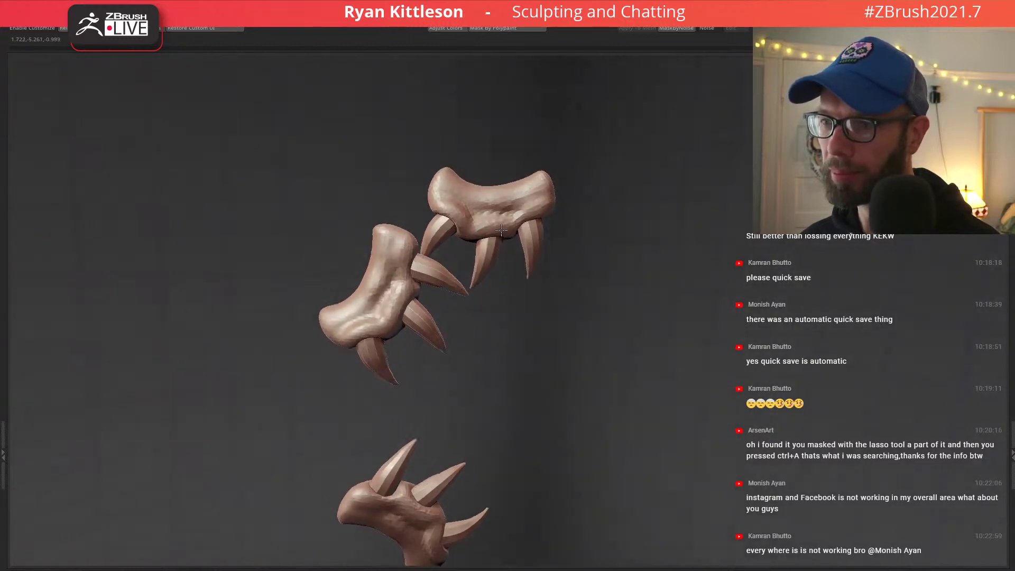
key("alt+s")
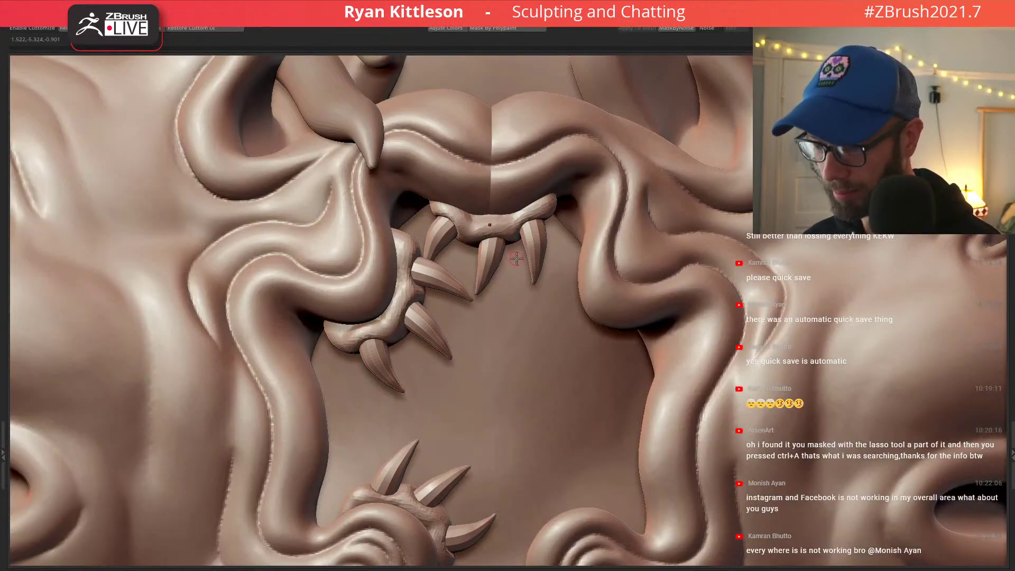
left_click(436, 276, "ctrl+shift")
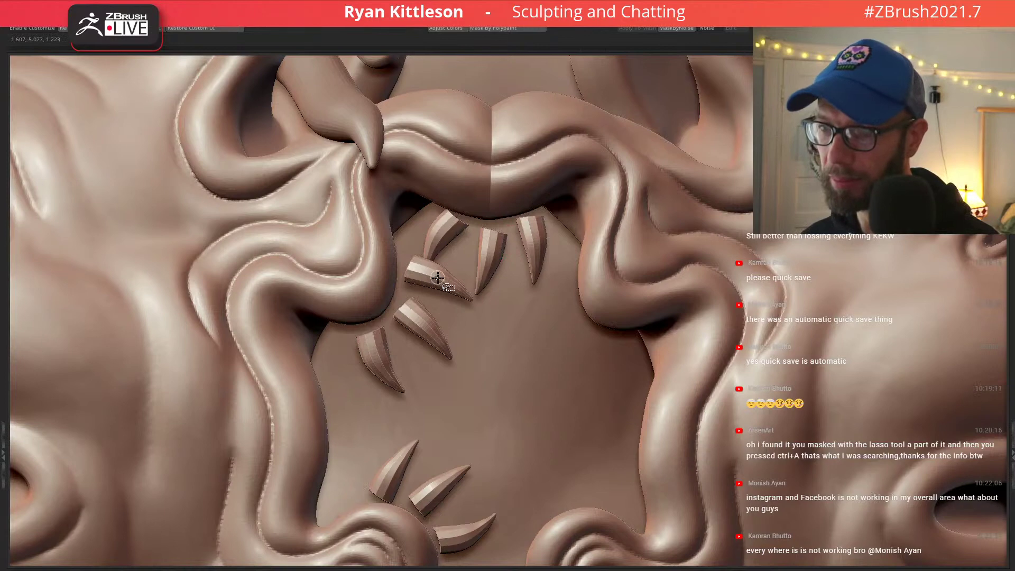
left_click(442, 277, "ctrl+shift")
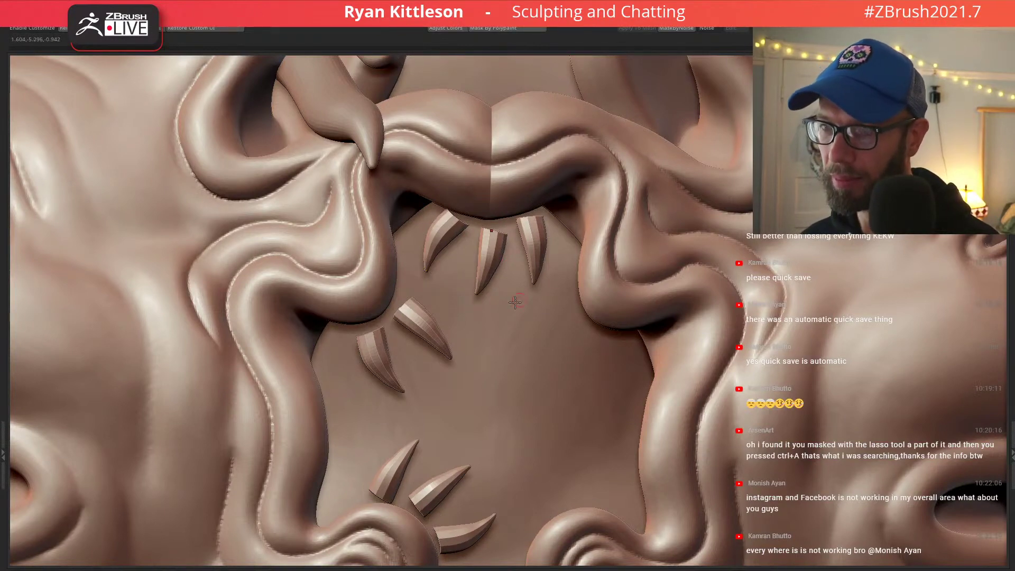
left_click_drag(777, 268, 720, 253, "alt")
left_click(720, 254, "ctrl+shift")
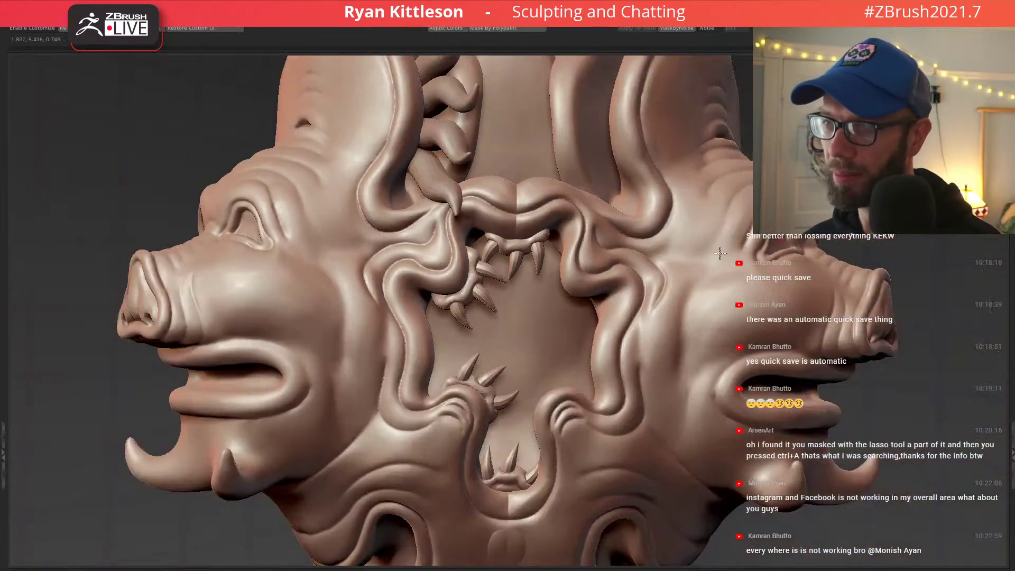
right_click_drag(492, 286, 514, 265, "ctrl")
left_click(501, 266, "ctrl+shift")
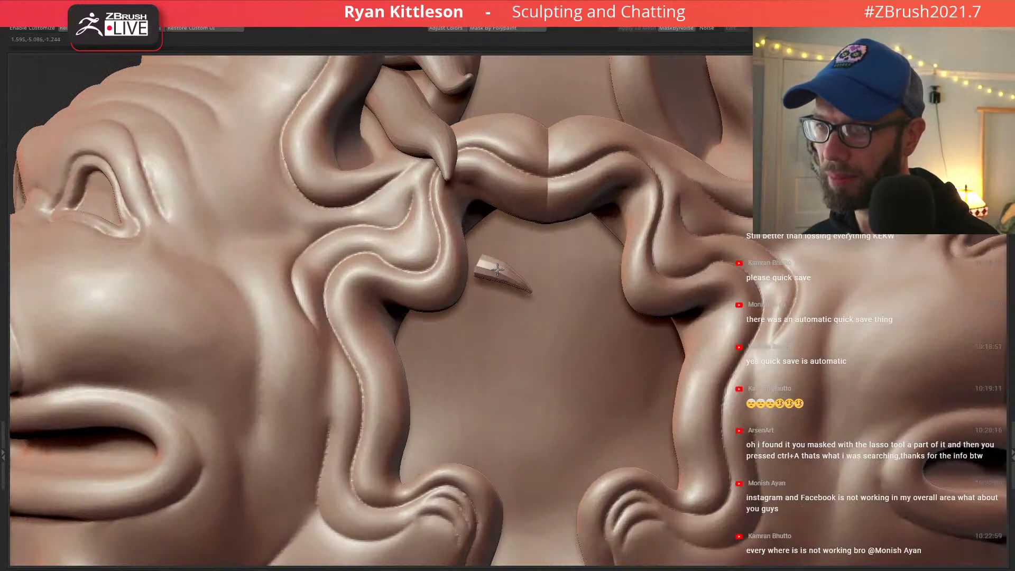
left_click(504, 274, "ctrl+shift")
left_click(498, 311, "ctrl+shift")
left_click(449, 345, "ctrl+shift")
left_click(479, 291, "ctrl+shift")
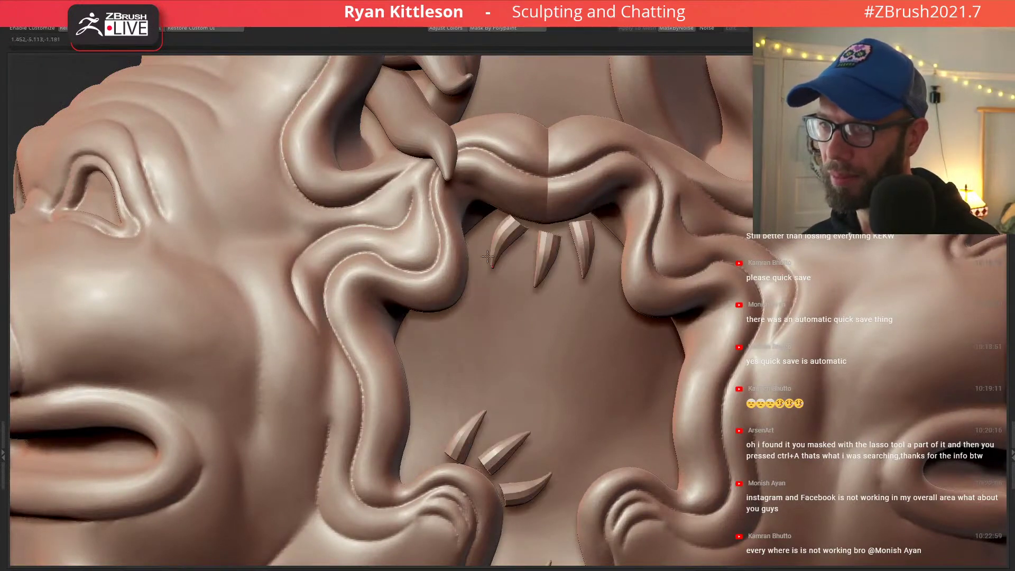
right_click_drag(518, 293, 616, 246, "ctrl")
left_click(619, 244, "ctrl+shift")
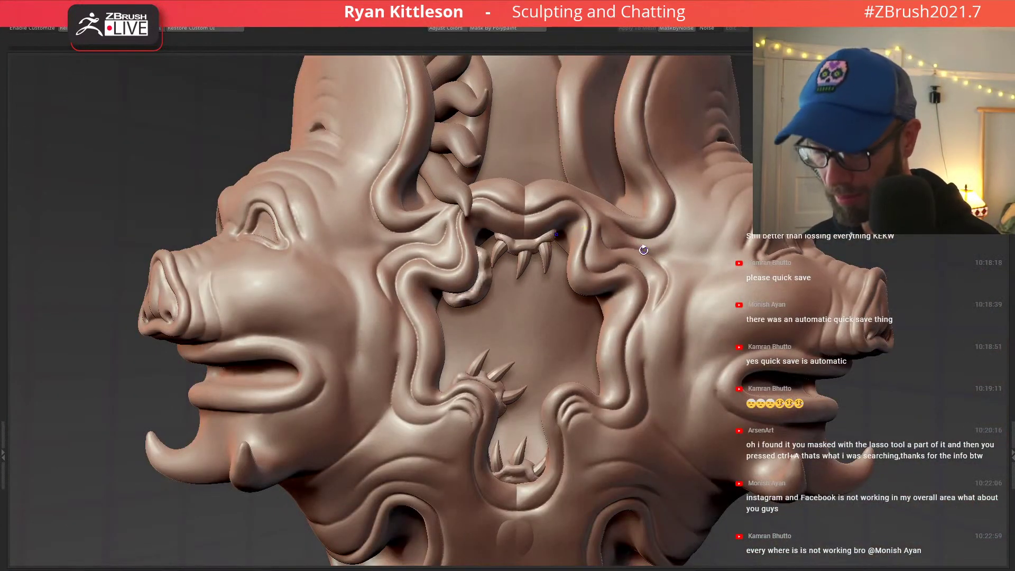
left_click(528, 293, "ctrl+shift")
key("shift+f")
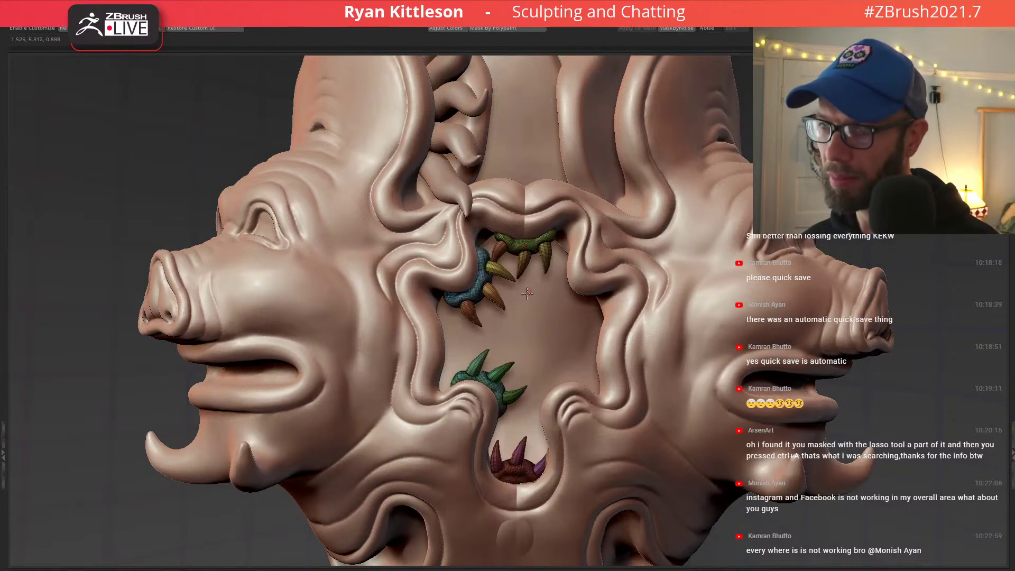
key("shift+f")
Mask everything except the upper-corner fang cluster, scale that cluster down to about 0.88 and clear the mask.
right_click_drag(499, 294, 498, 309, "ctrl")
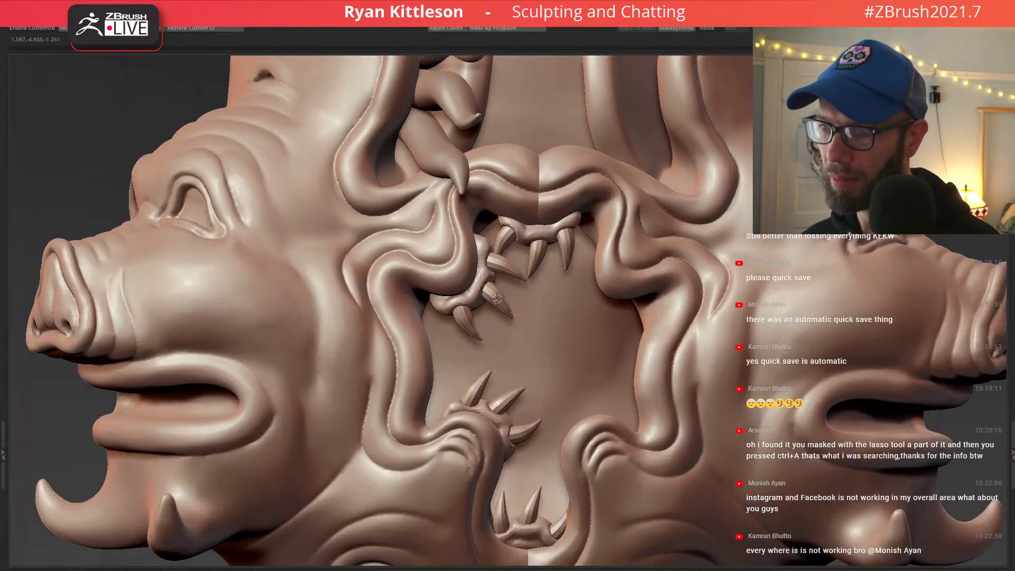
left_click(498, 298, "ctrl+shift")
left_click(488, 293, "ctrl+shift")
left_click(500, 263, "ctrl+shift")
left_click(483, 280, "ctrl+shift")
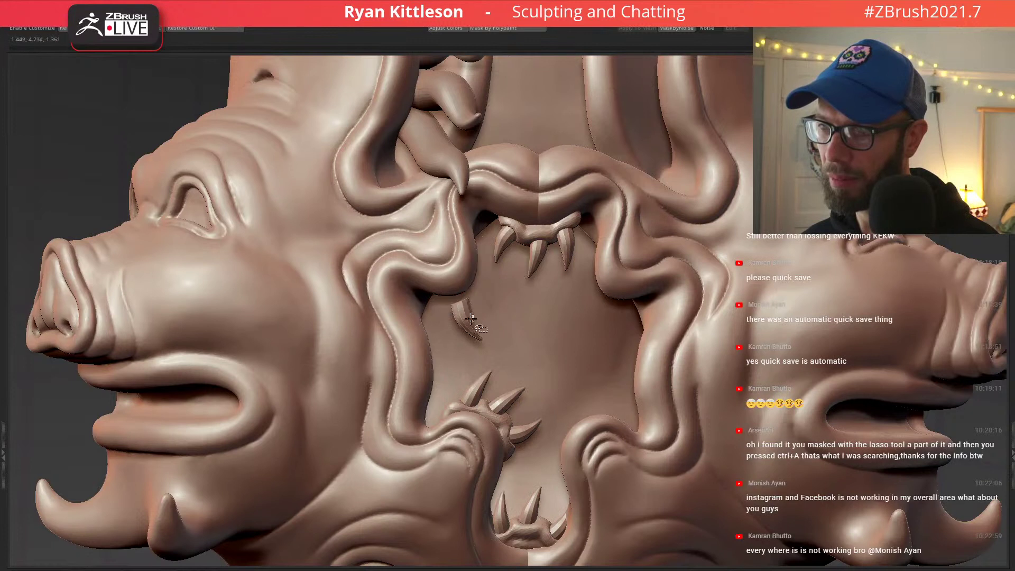
left_click(471, 318, "ctrl+shift")
key("ctrl+a")
left_click(525, 257, "ctrl+shift")
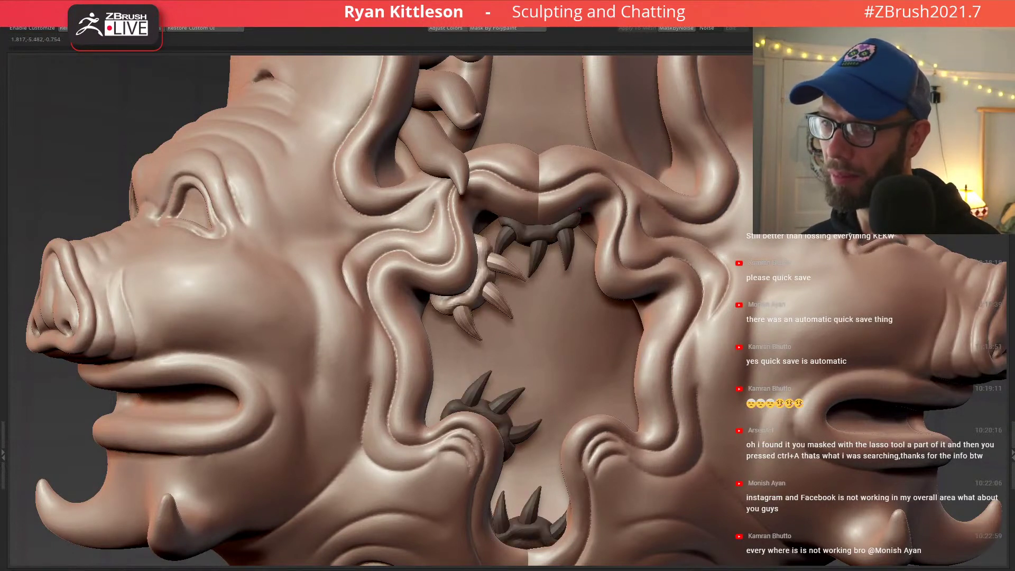
key("w")
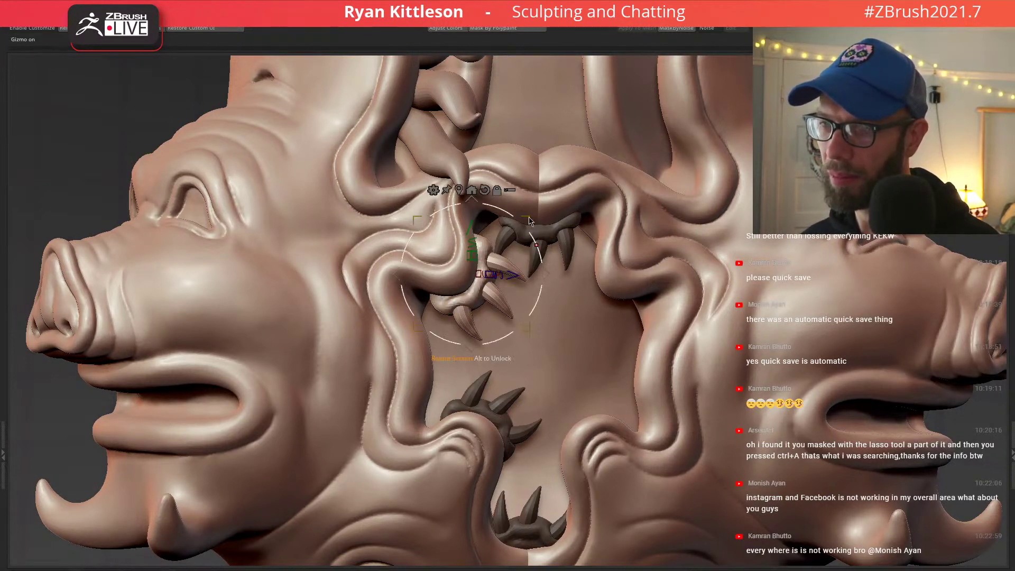
left_click_drag(535, 228, 530, 232)
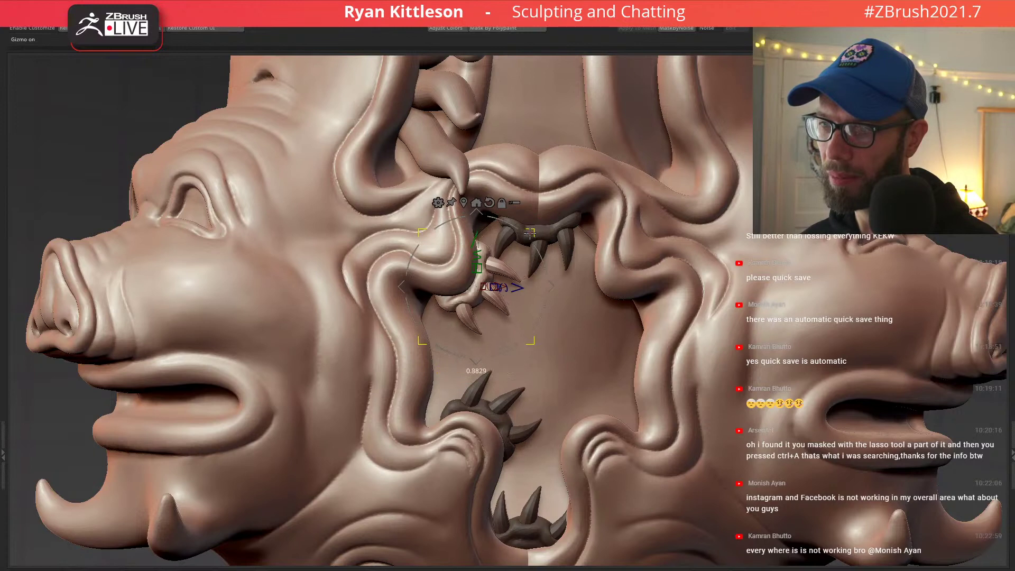
key("ctrl+shift+a")
key("q")
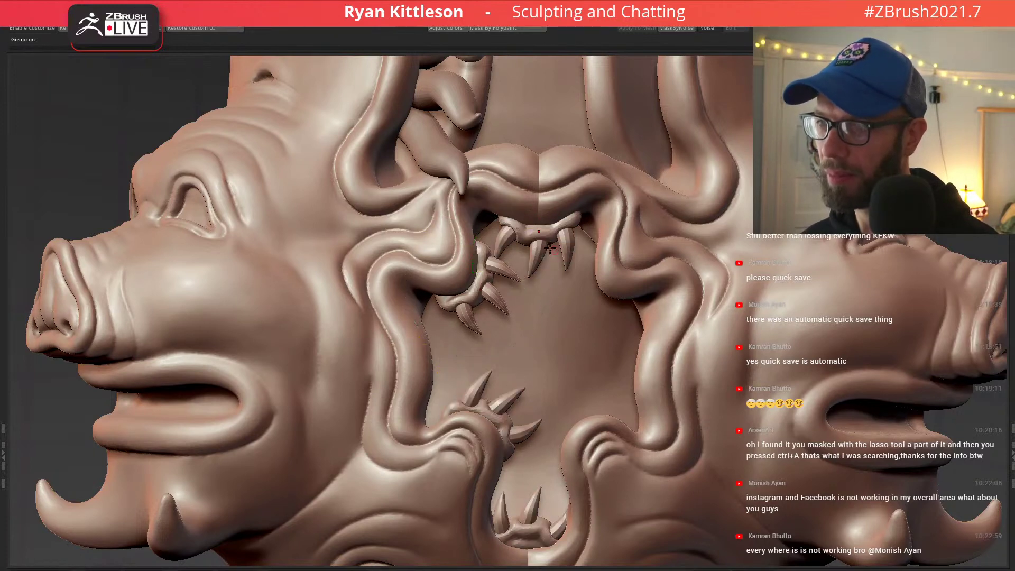
Mask everything except the left fang of the top-centre cluster and rotate that fang to hang nearly straight down.
right_click_drag(527, 236, 528, 258, "ctrl")
key("w")
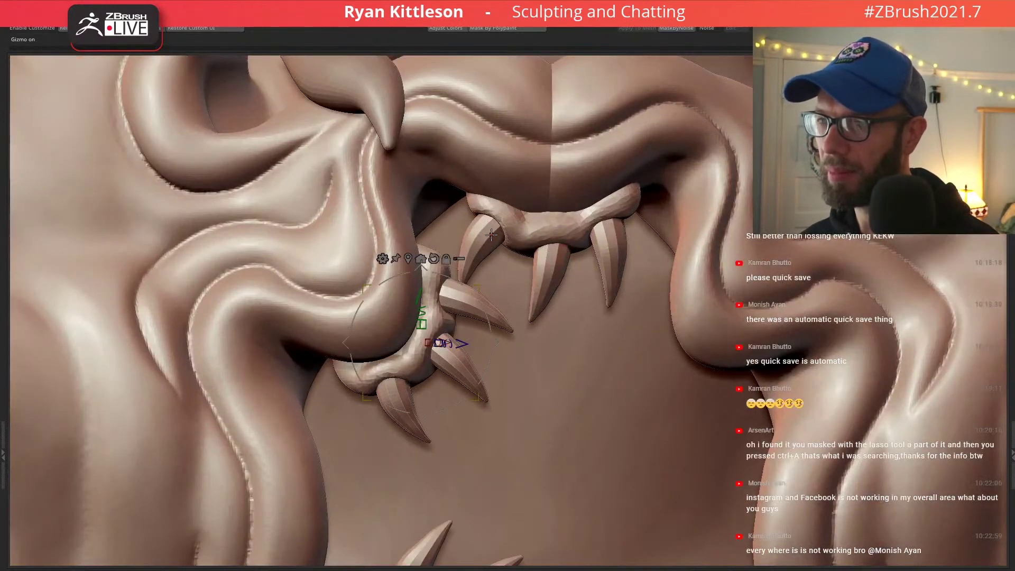
left_click(486, 231, "ctrl")
left_click(497, 206, "alt")
left_click_drag(498, 223, 468, 263)
key("ctrl+z")
left_click_drag(489, 222, 461, 279, "alt")
mouse_move(559, 197)
left_mouse_down()
mouse_move(514, 247)
mouse_move(567, 229)
mouse_move(562, 188)
left_mouse_up()
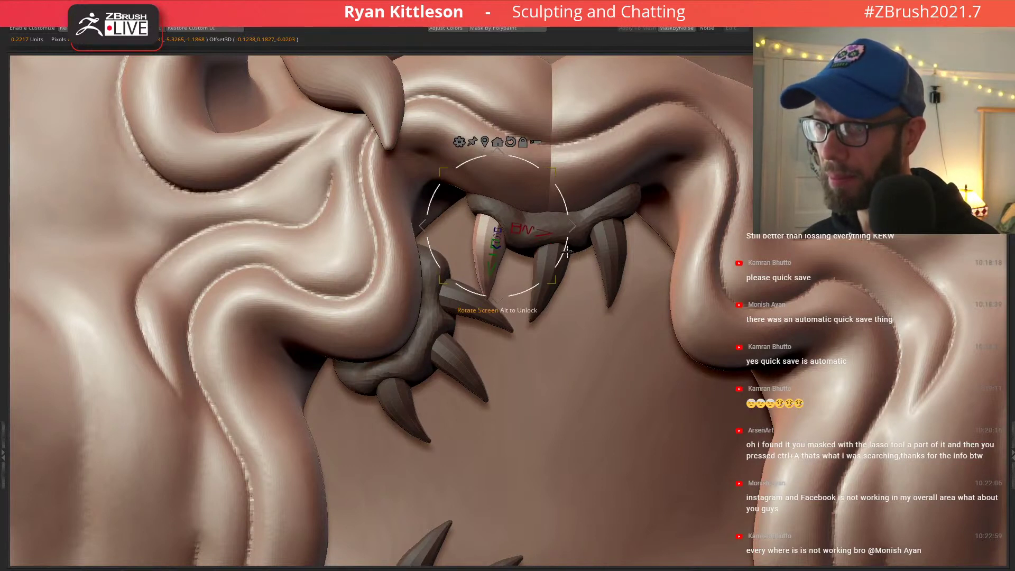
Unmask only the middle fang of the top-centre cluster and rotate it to hang nearly straight down.
key("ctrl+z")
left_click_drag(565, 222, 612, 197, "alt")
left_click_drag(625, 246, 619, 246)
right_click_drag(653, 238, 667, 256)
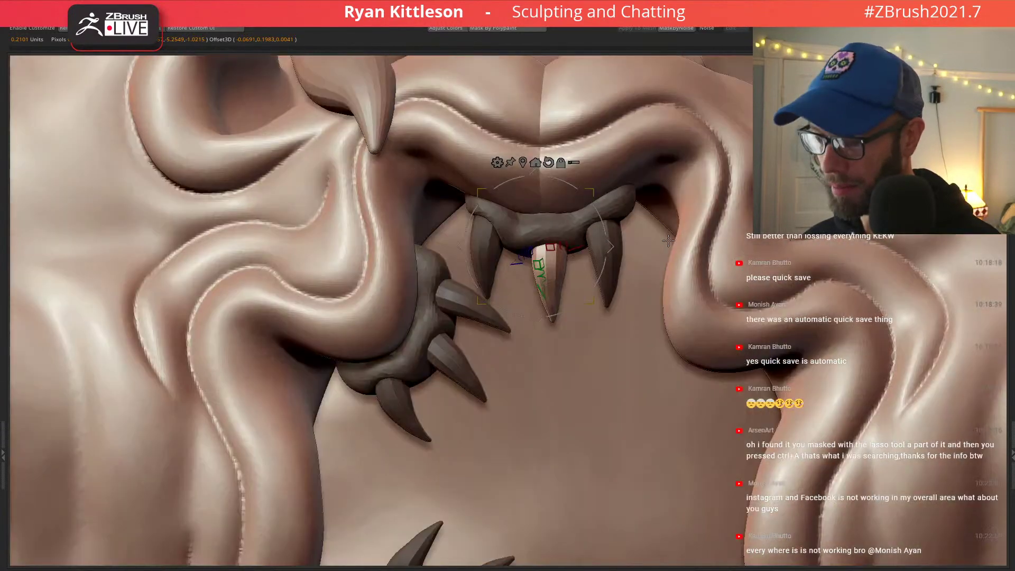
Unmask only the right fang of the top-centre cluster, rotate it slightly from its base and clear the mask.
left_click(619, 232, "ctrl")
left_click(620, 233, "ctrl")
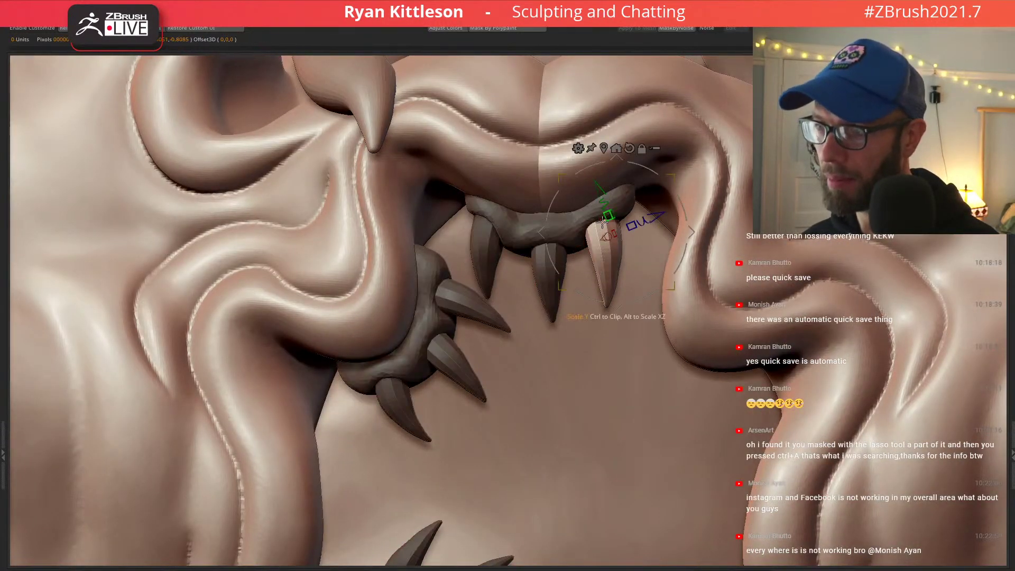
left_click_drag(602, 223, 606, 283, "alt")
key("ctrl+z")
left_click_drag(597, 221, 617, 253, "alt")
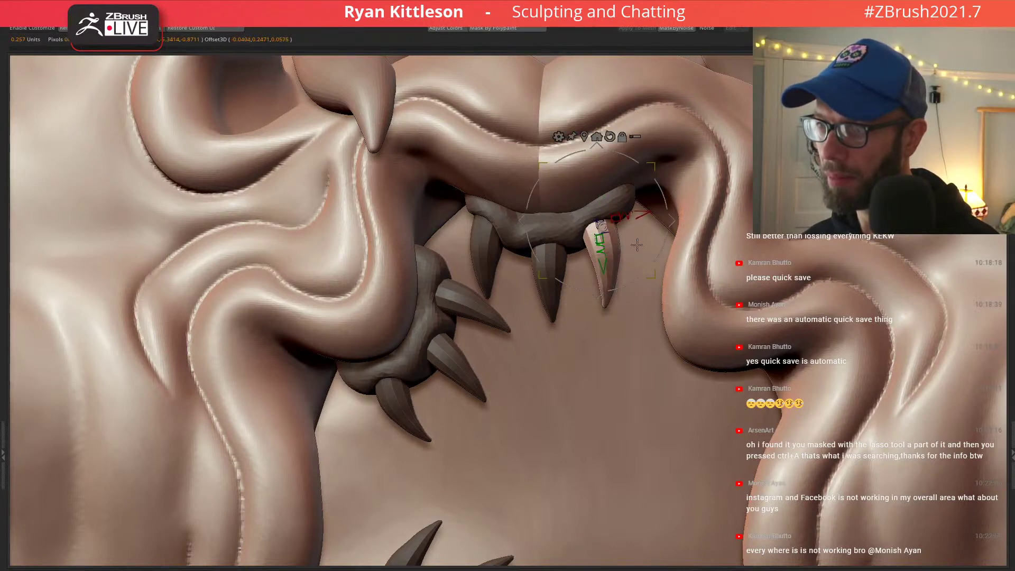
left_click_drag(673, 221, 674, 222)
left_click_drag(646, 253, 653, 262, "ctrl")
key("q")
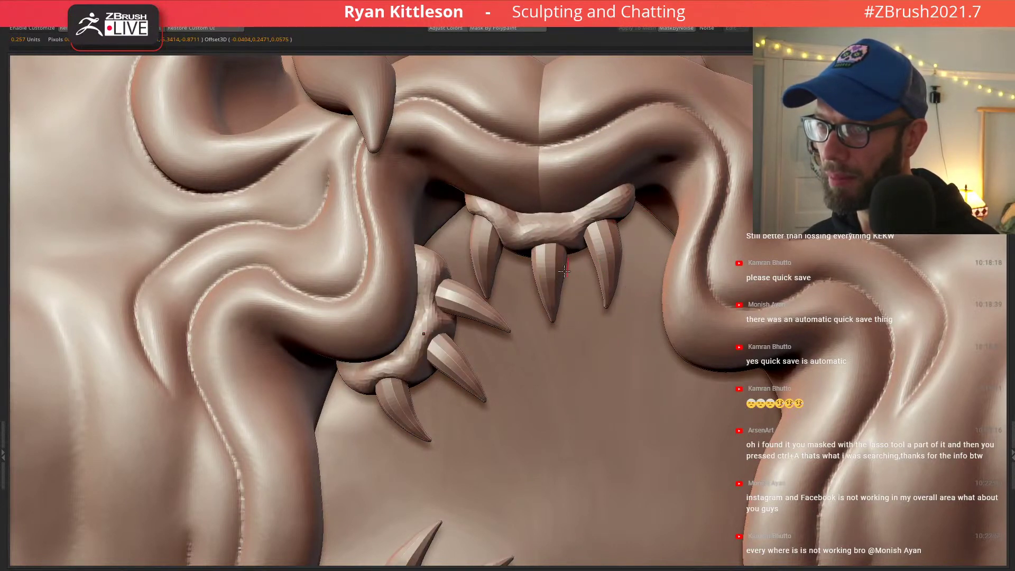
Mask everything except the middle fang of the bottom cluster, rotate that fang upright and clear the mask.
right_click_drag(540, 277, 524, 175, "ctrl")
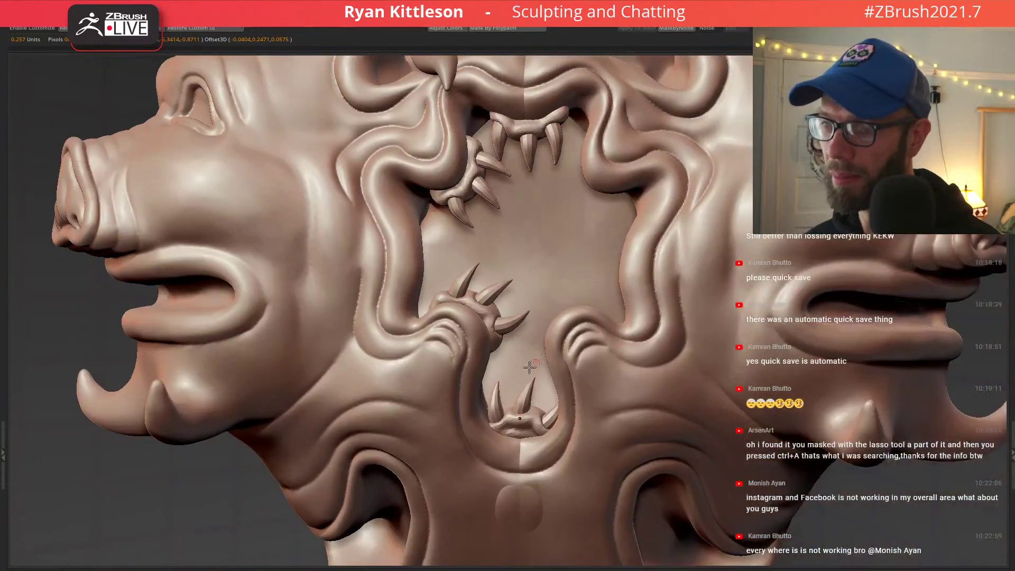
right_click_drag(523, 416, 588, 450)
key("w")
left_click(506, 386, "ctrl")
left_click_drag(506, 400, 526, 336, "alt")
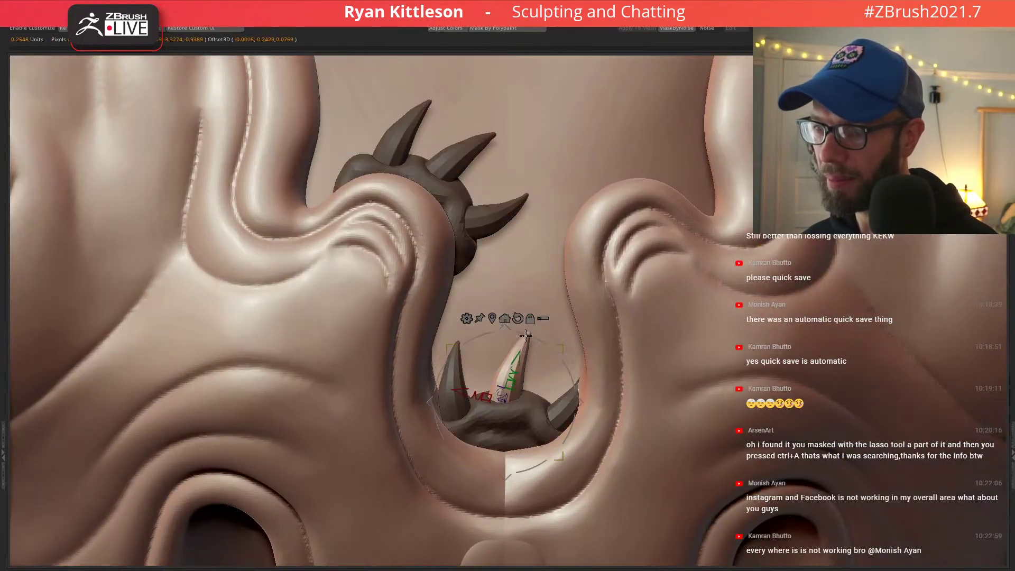
left_click_drag(569, 376, 548, 356)
left_click_drag(564, 455, 569, 456)
key("ctrl+shift+a")
Mask everything except the right fang of the bottom cluster, rotate that fang upright and clear the mask.
left_click(564, 411, "ctrl")
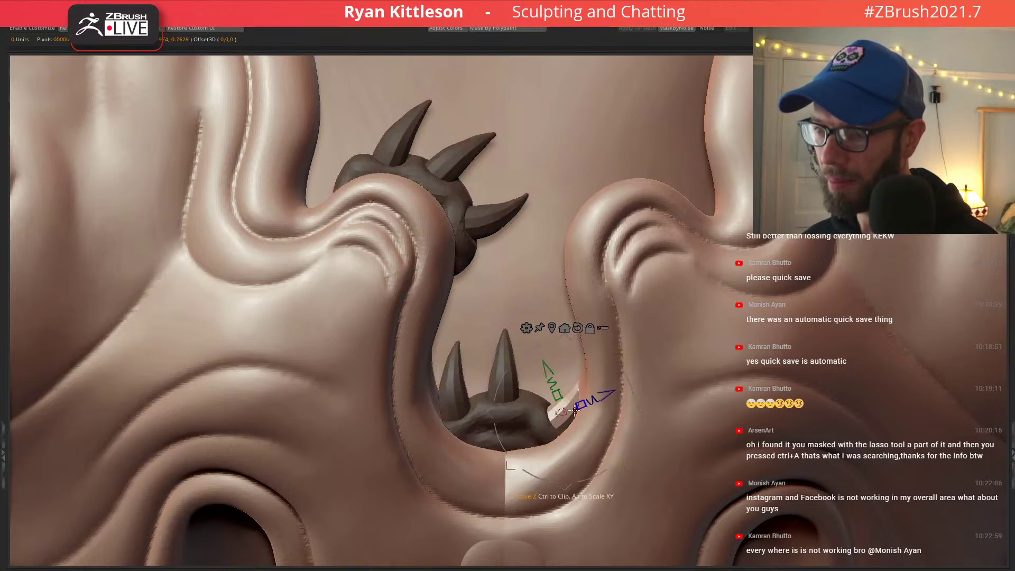
mouse_move(635, 394)
left_mouse_down()
mouse_move(610, 376)
mouse_move(635, 415)
left_mouse_up()
key("ctrl+shift+a")
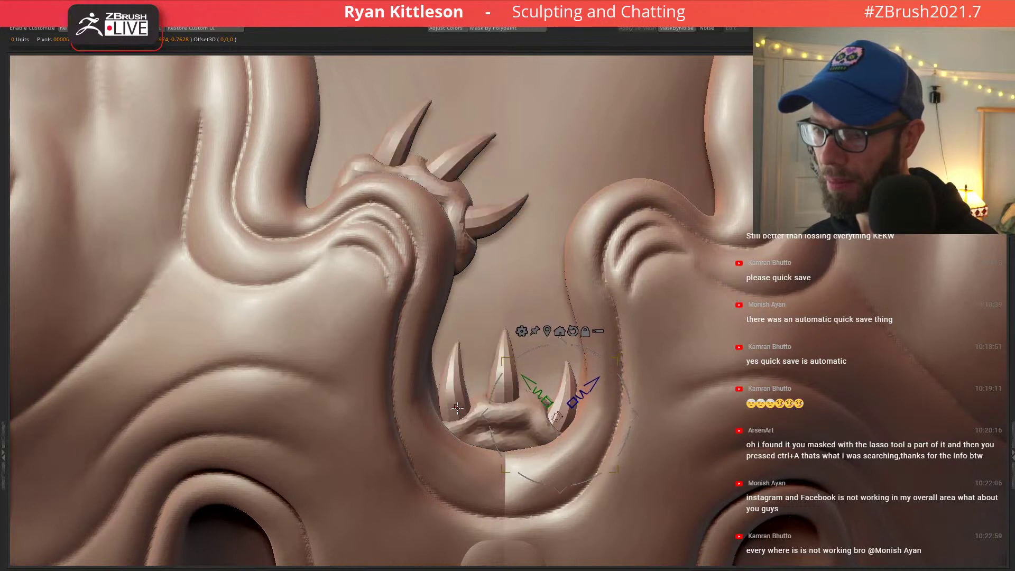
Mask everything except the left fang of the bottom cluster, adjust its angle and position beside the lip, and clear the mask.
left_click(456, 408, "ctrl")
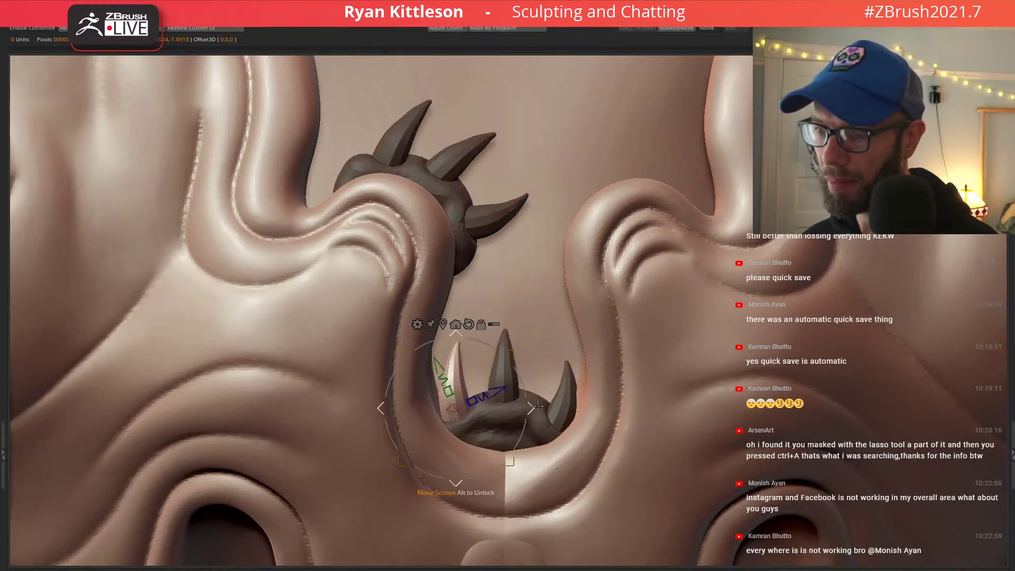
left_click_drag(536, 410, 535, 410)
left_click_drag(443, 381, 443, 384)
left_click_drag(522, 388, 519, 380)
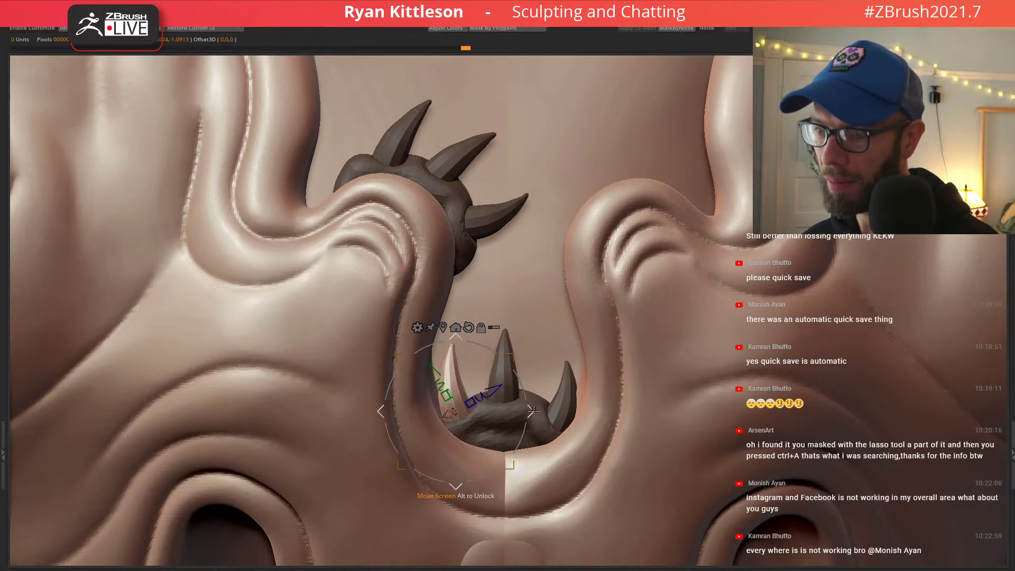
mouse_move(534, 415)
left_mouse_down()
mouse_move(529, 399)
mouse_move(532, 415)
left_mouse_up()
left_click_drag(544, 381, 551, 375, "ctrl")
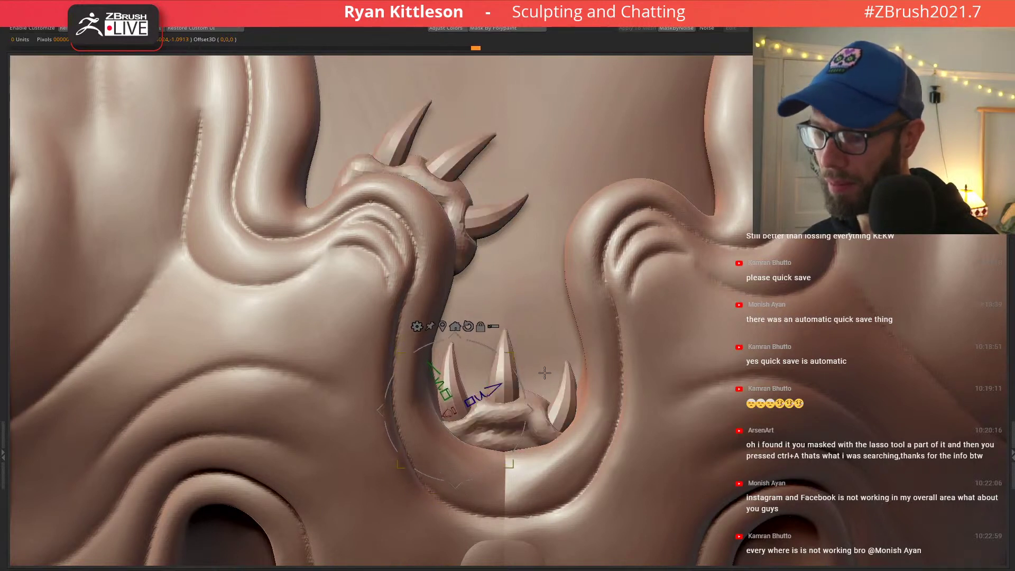
key("q")
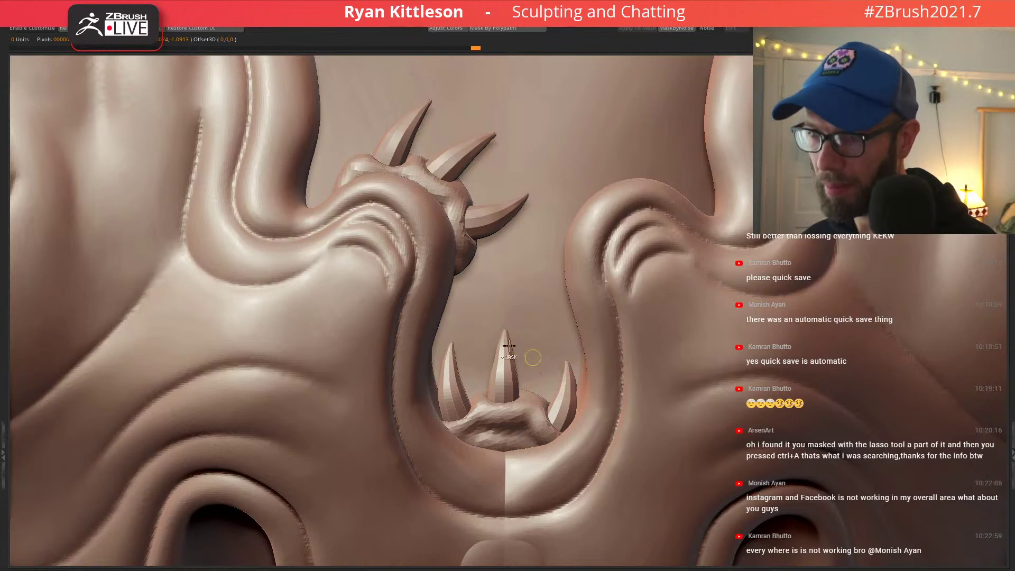
Examine the adjusted fang clusters from several angles, both isolated and within the whole creature.
mouse_move(509, 345)
right_mouse_down("ctrl")
mouse_move(504, 292)
mouse_move(444, 320)
mouse_move(523, 304)
mouse_move(539, 319)
mouse_move(500, 324)
mouse_move(484, 305)
mouse_move(500, 312)
right_mouse_up("ctrl")
mouse_move(522, 347)
right_mouse_down()
mouse_move(492, 421)
mouse_move(493, 318)
mouse_move(513, 303)
mouse_move(498, 302)
mouse_move(484, 274)
mouse_move(491, 263)
right_mouse_up()
mouse_move(426, 218)
right_mouse_down("ctrl")
mouse_move(445, 212)
mouse_move(416, 245)
mouse_move(465, 251)
mouse_move(396, 243)
mouse_move(408, 241)
right_mouse_up("ctrl")
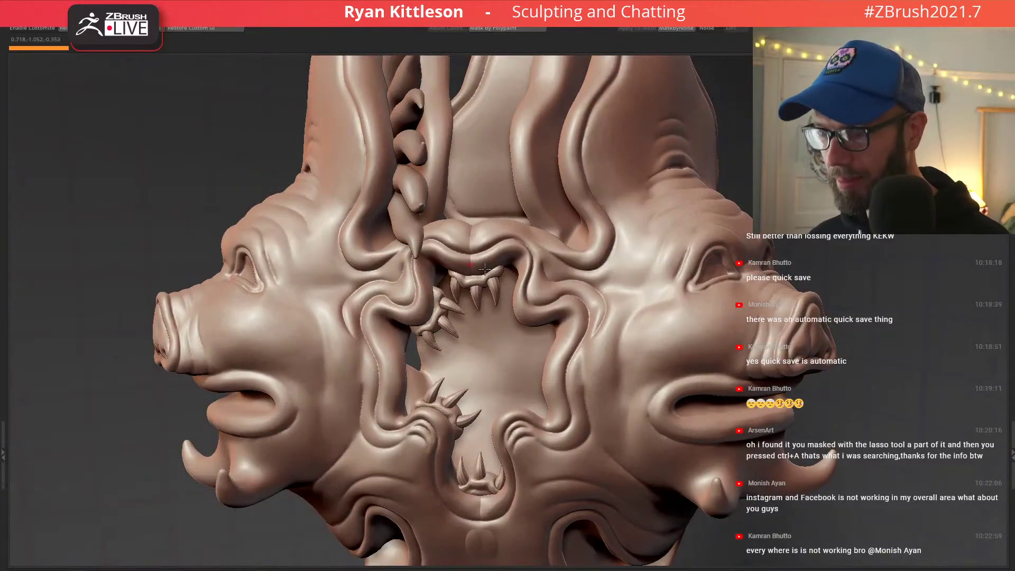
mouse_move(485, 269)
right_mouse_down()
mouse_move(461, 312)
mouse_move(514, 317)
mouse_move(448, 306)
right_mouse_up()
key("alt+s")
key("shift+f")
key("shift+f")
key("alt+s")
key("w")
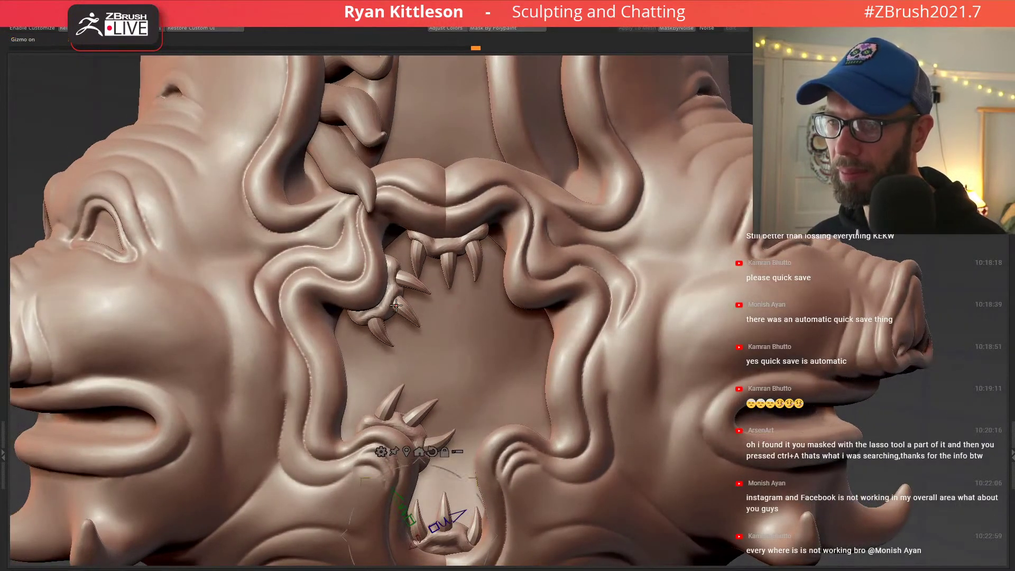
Isolate the upper-left gum cluster in the side opening and mask all the other clusters.
left_click(402, 306, "ctrl")
key("q")
key("ctrl+shift+a")
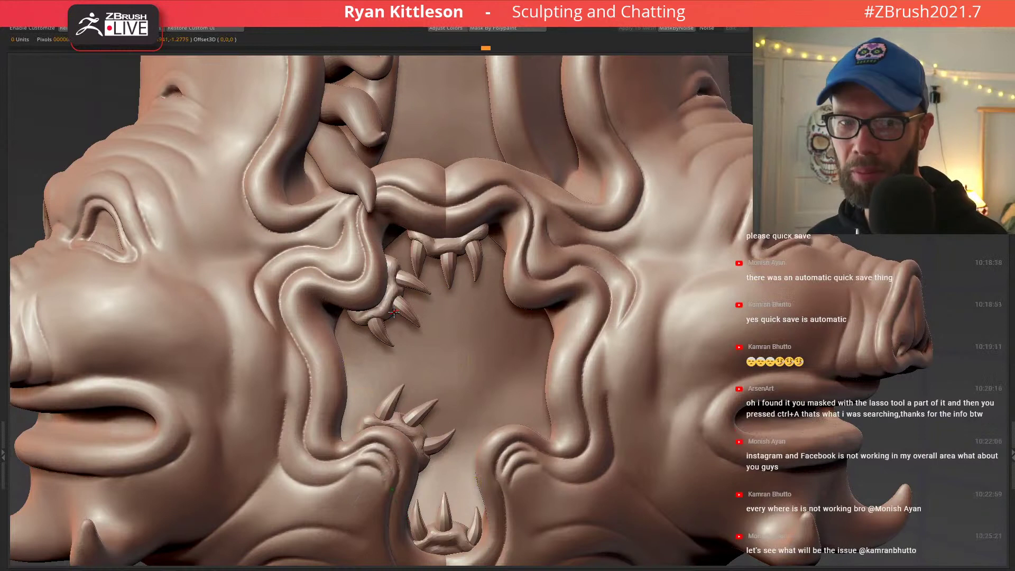
left_click(399, 310, "ctrl+shift")
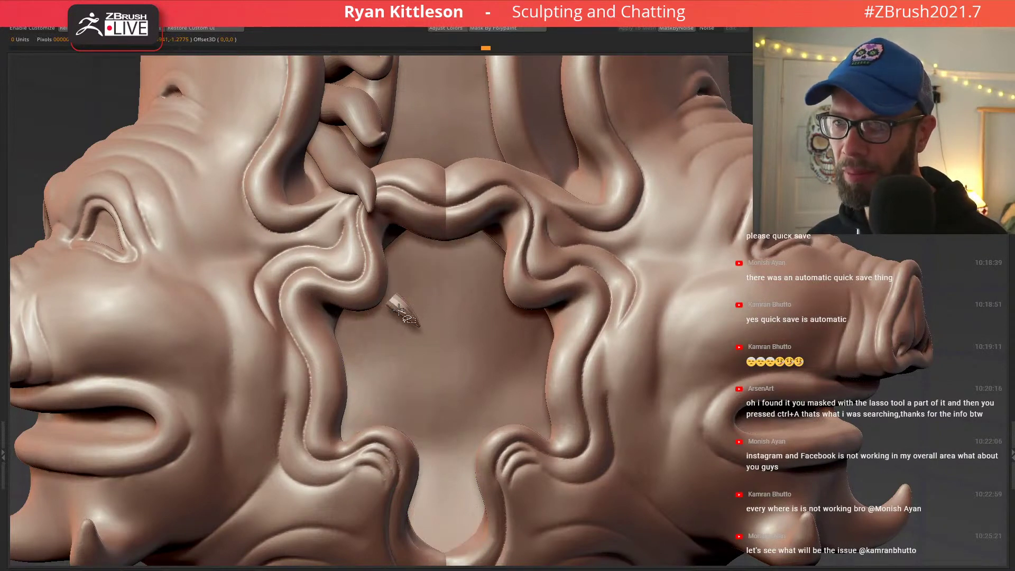
left_click(393, 317, "ctrl+shift")
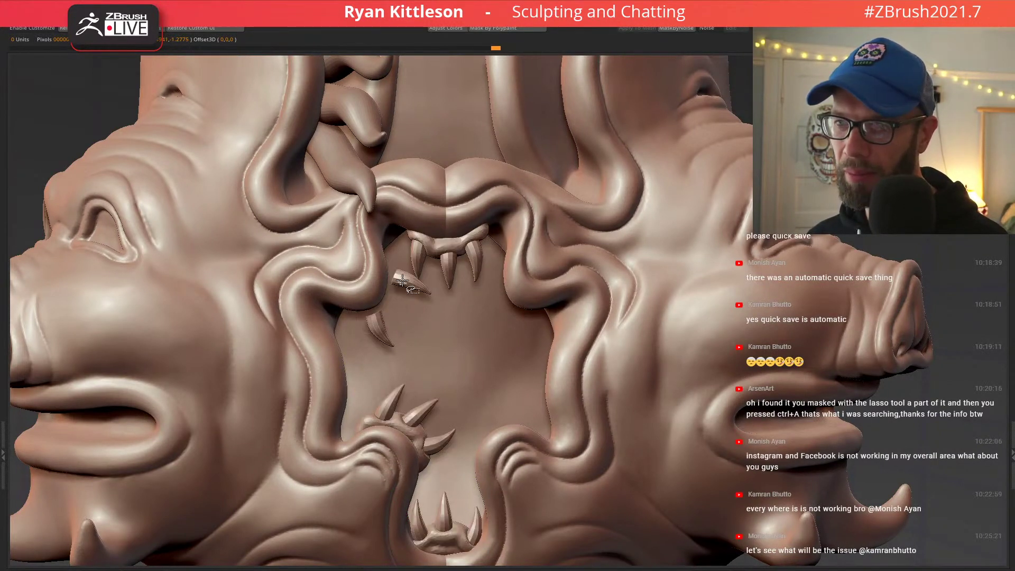
key("ctrl+a")
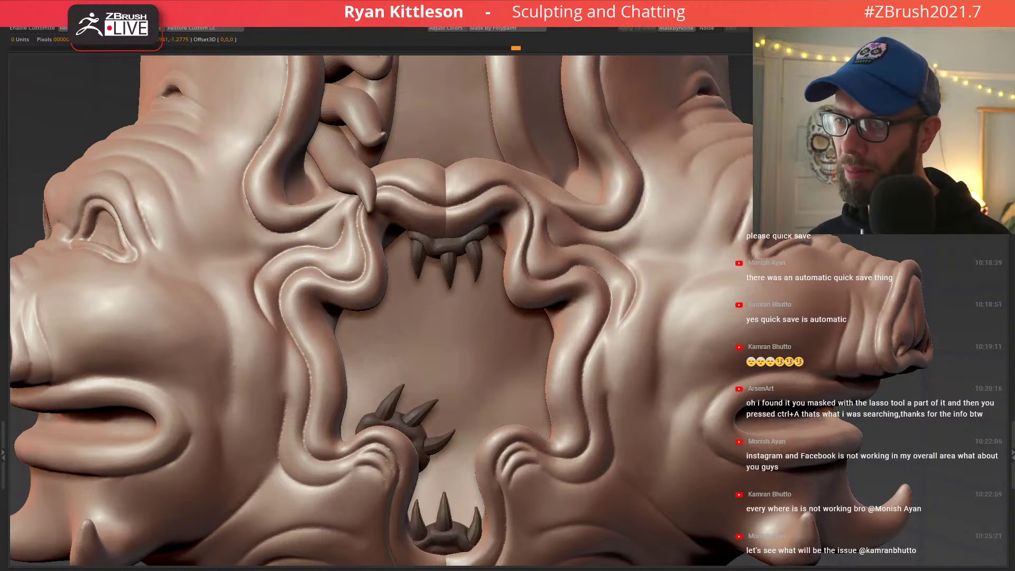
left_click(478, 302, "ctrl+shift")
Duplicate the unmasked cluster to the upper-right lip fold of the opening, rotating and positioning it with its fangs facing inward.
key("w")
left_click_drag(488, 308, 607, 322, "ctrl")
left_click_drag(587, 290, 539, 369)
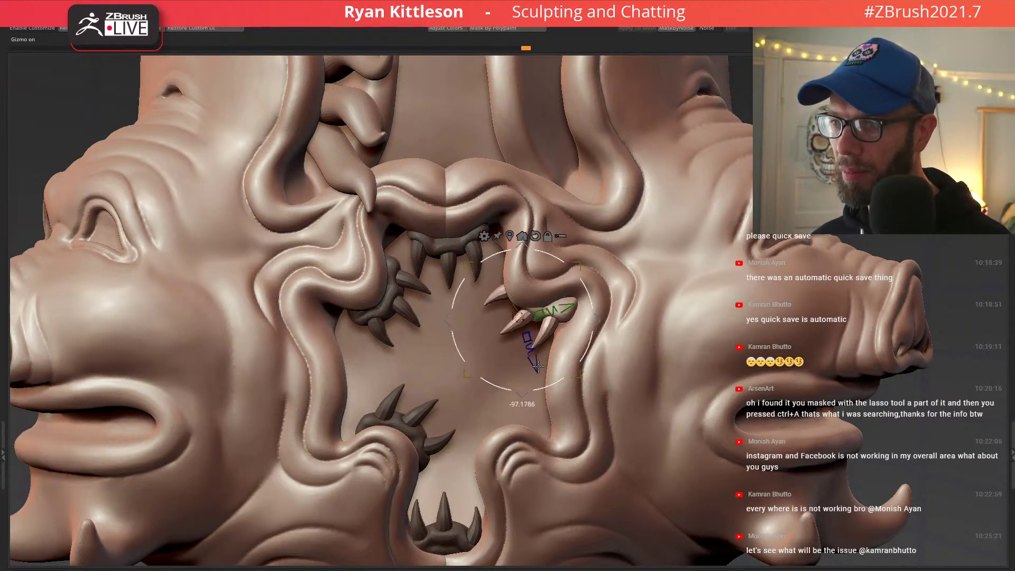
left_click_drag(597, 316, 690, 314)
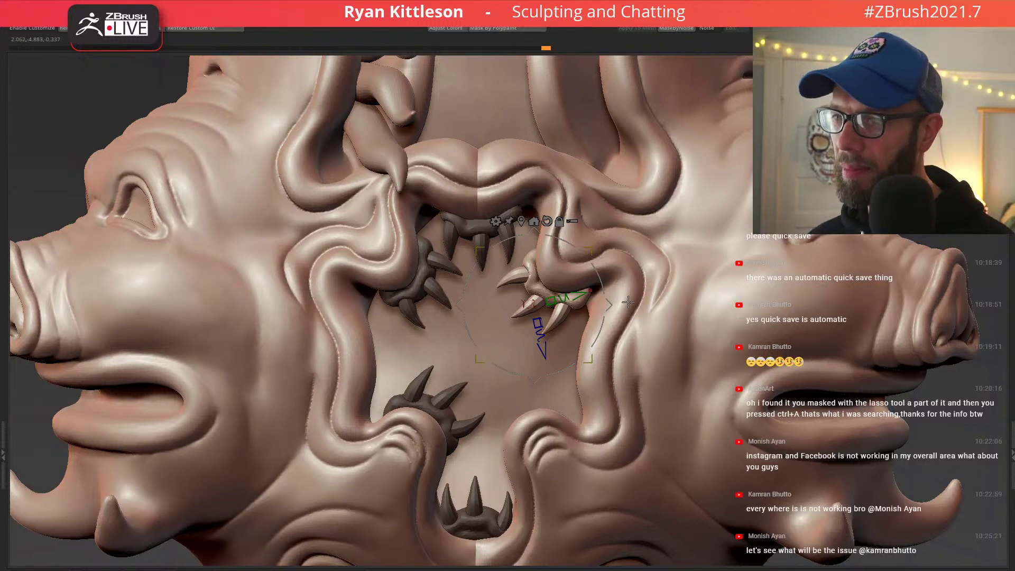
Duplicate the upper-right cluster down to the lower-right lip fold, rotating and positioning it so its fangs point up.
left_click_drag(611, 304, 586, 403)
right_click_drag(491, 394, 541, 487)
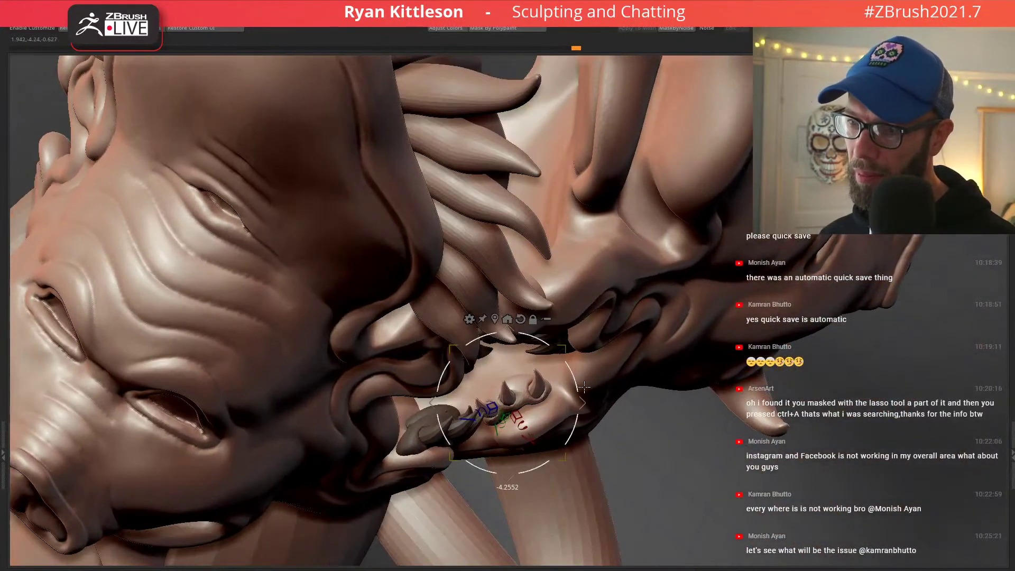
left_click_drag(587, 396, 593, 404)
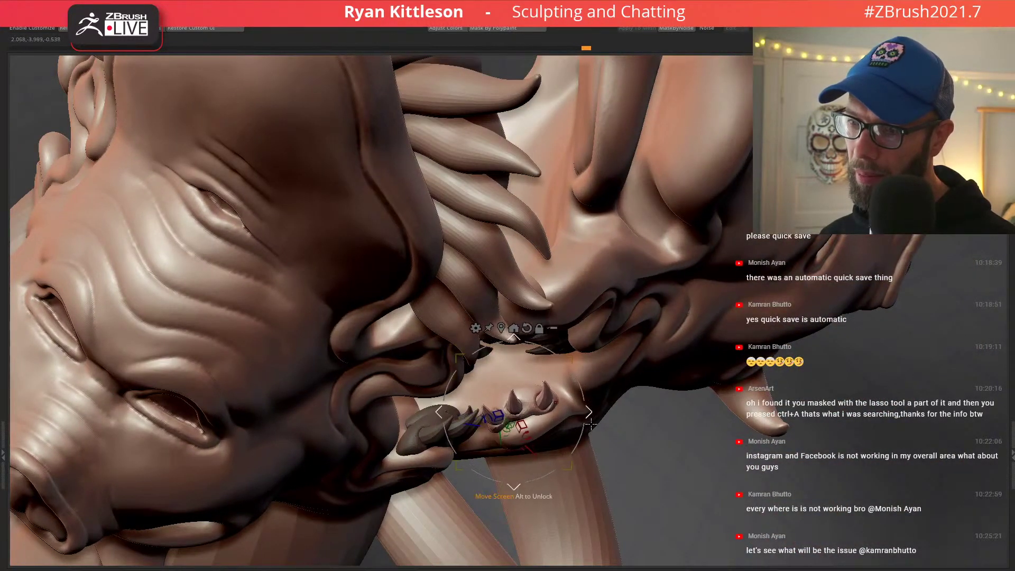
right_click_drag(584, 399, 577, 328)
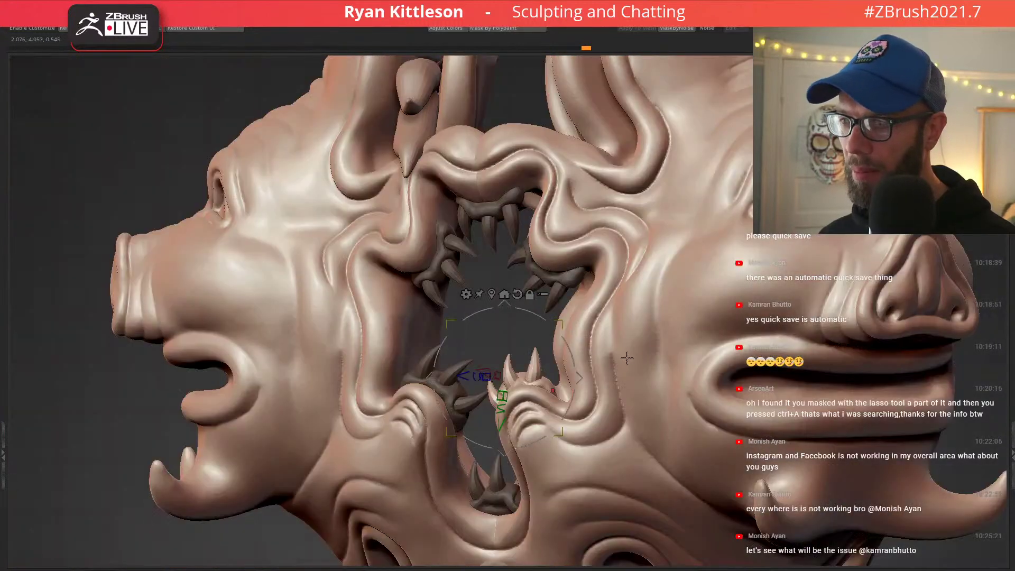
Nudge the lower-right gum cluster into place against the lip and clear the mask.
right_click_drag(630, 350, 581, 373)
left_click_drag(576, 378, 576, 381)
right_click_drag(581, 382, 576, 391)
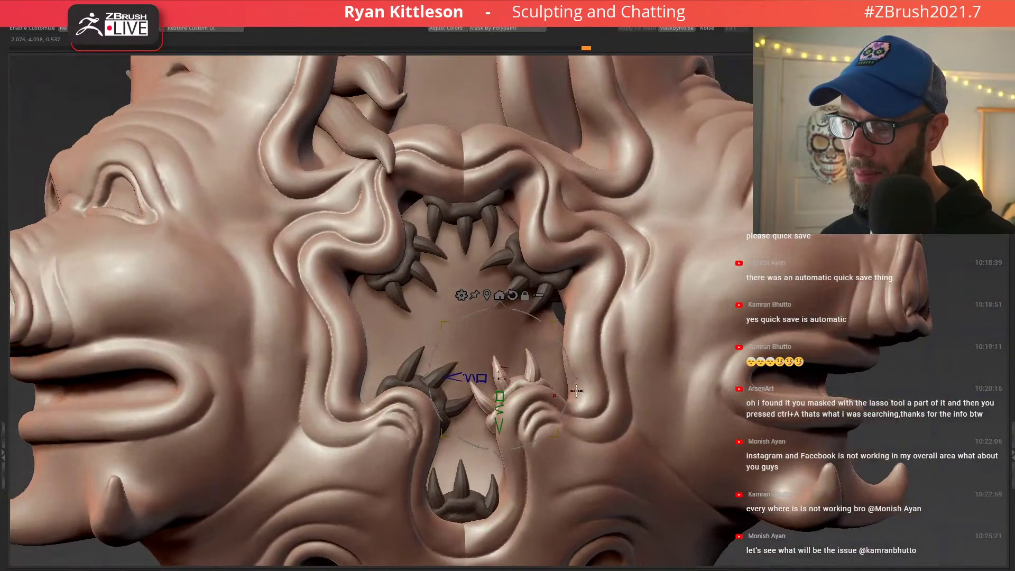
key("q")
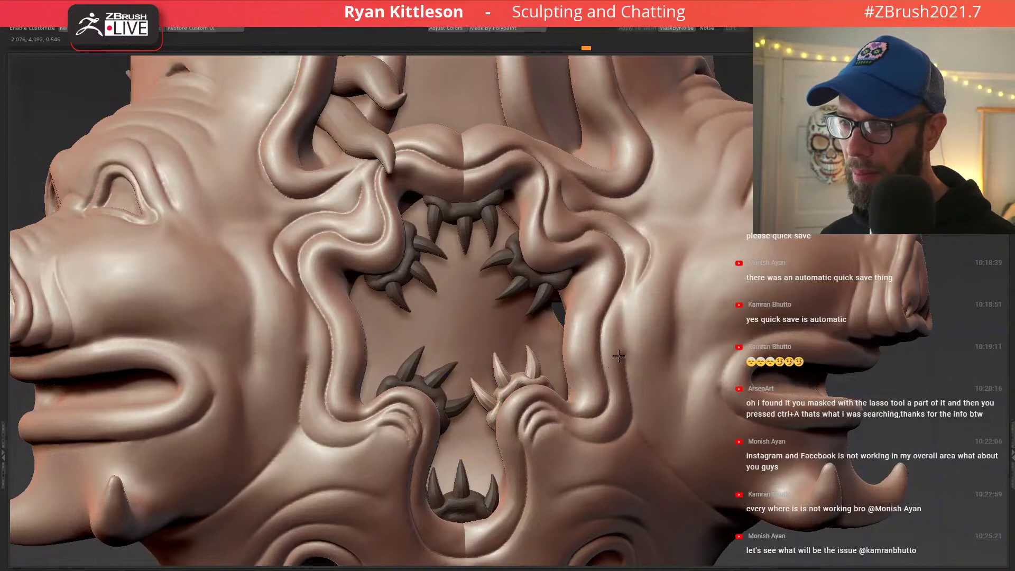
key("w")
right_click_drag(618, 356, 653, 353)
left_click_drag(648, 351, 635, 356, "ctrl")
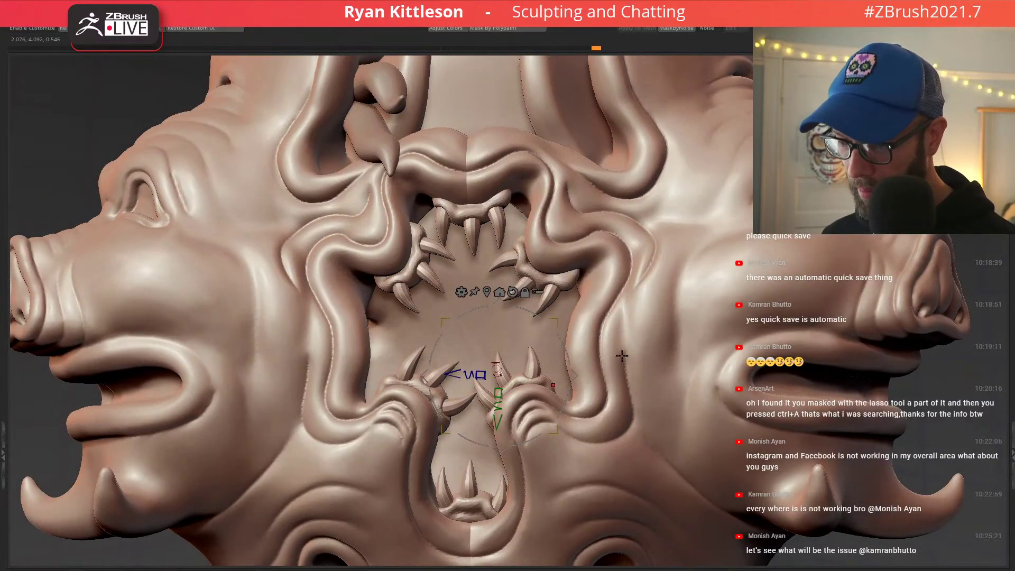
key("q")
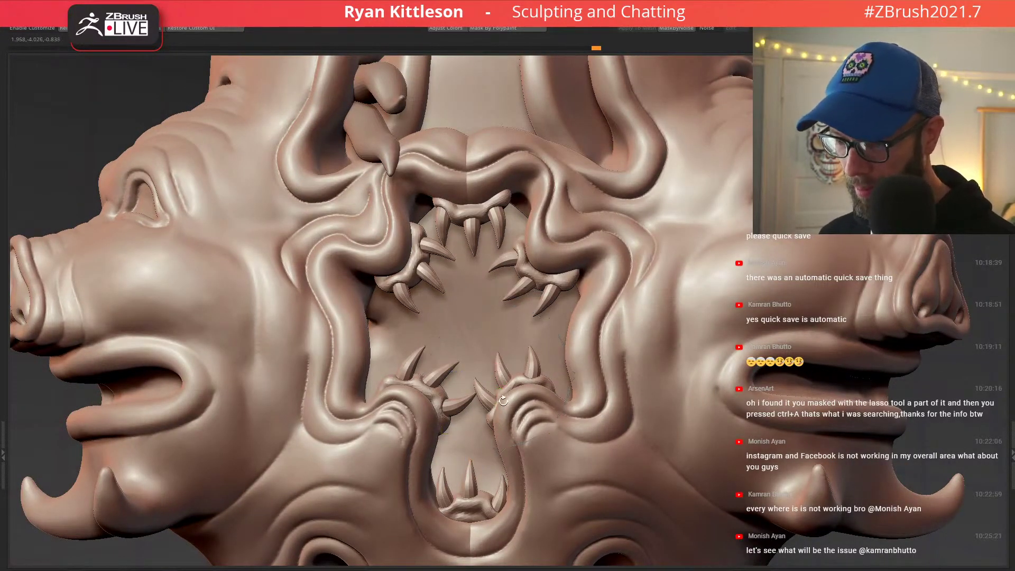
Isolate the gum clusters and mirror them as an instance to the opening on the opposite side of the creature.
right_click_drag(507, 404, 514, 392)
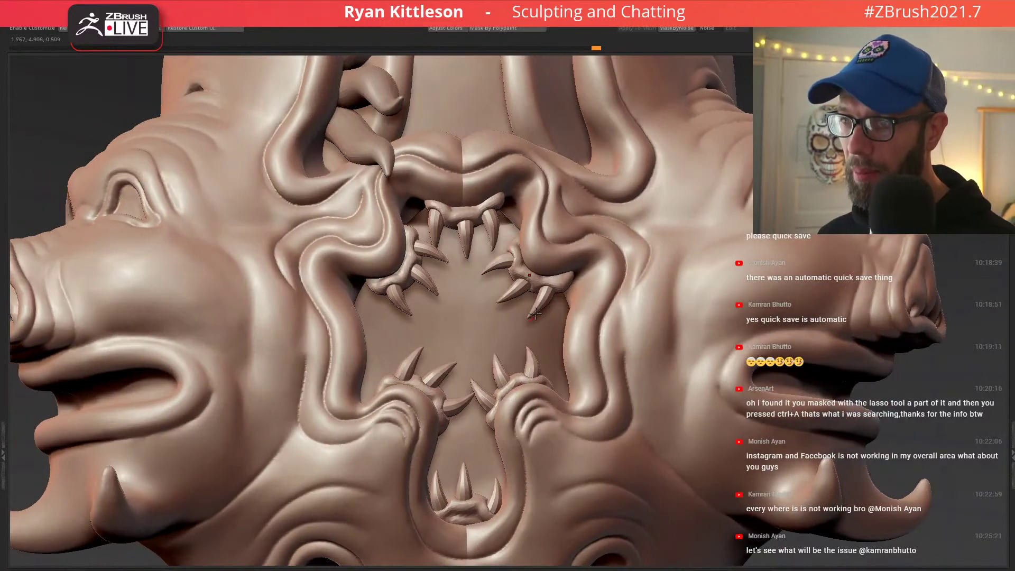
right_click_drag(536, 313, 602, 381)
key("shift+s")
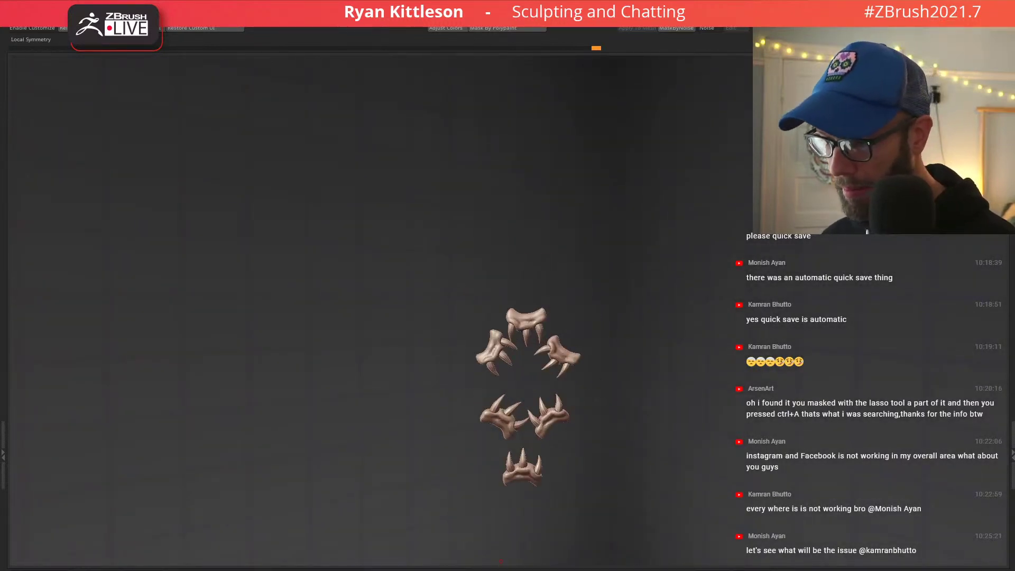
left_click(501, 565)
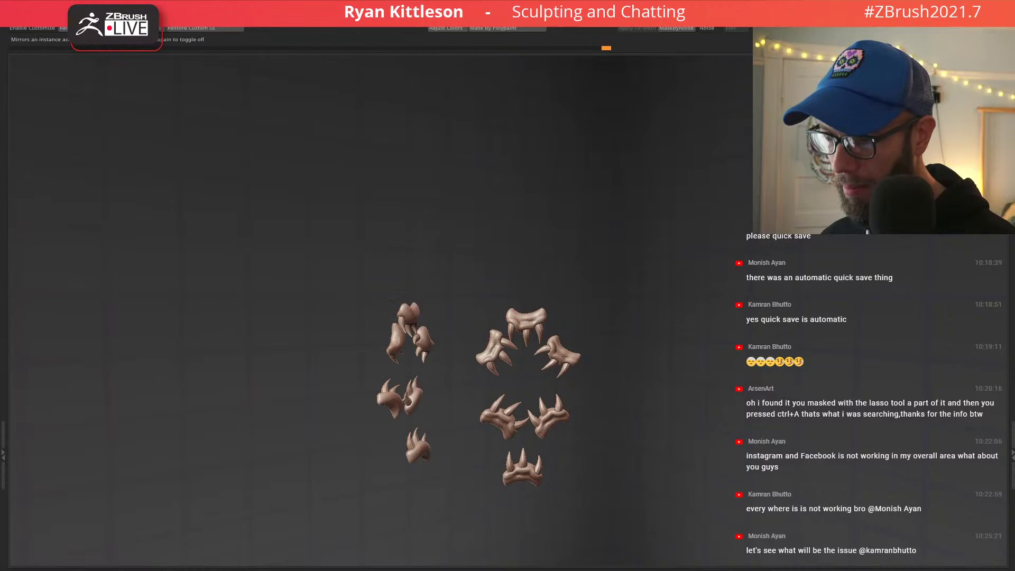
left_click(447, 336, "ctrl+shift")
Examine the fanged openings and the whole creature from the front and side angles.
mouse_move(448, 337)
right_mouse_down()
mouse_move(552, 331)
mouse_move(542, 313)
mouse_move(457, 313)
mouse_move(517, 320)
right_mouse_up()
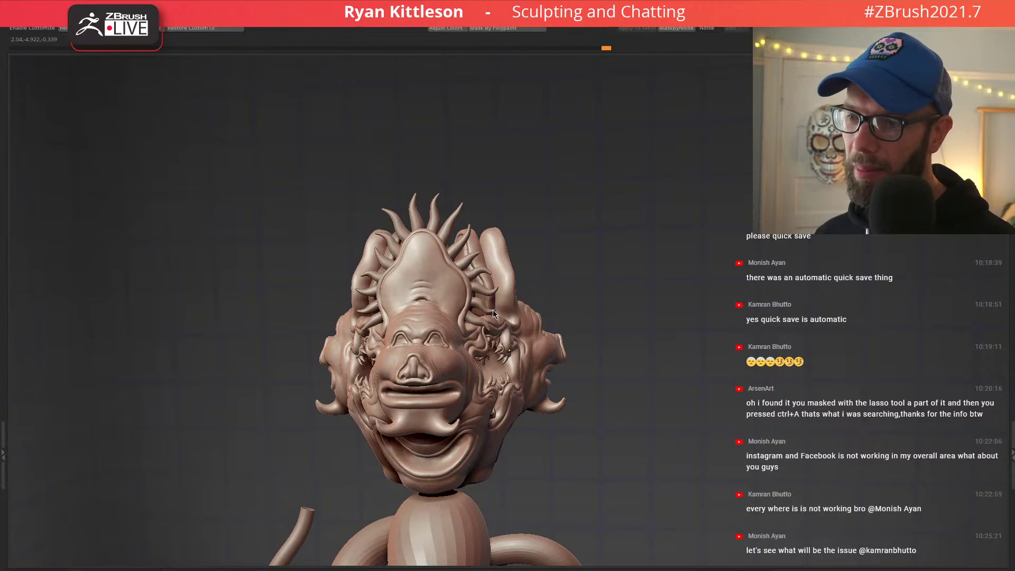
mouse_move(530, 314)
right_mouse_down()
mouse_move(495, 342)
mouse_move(448, 349)
mouse_move(455, 319)
mouse_move(513, 323)
right_mouse_up()
left_click_drag(511, 325, 446, 318)
mouse_move(445, 317)
right_mouse_down()
mouse_move(427, 310)
mouse_move(494, 340)
mouse_move(434, 319)
mouse_move(444, 332)
right_mouse_up()
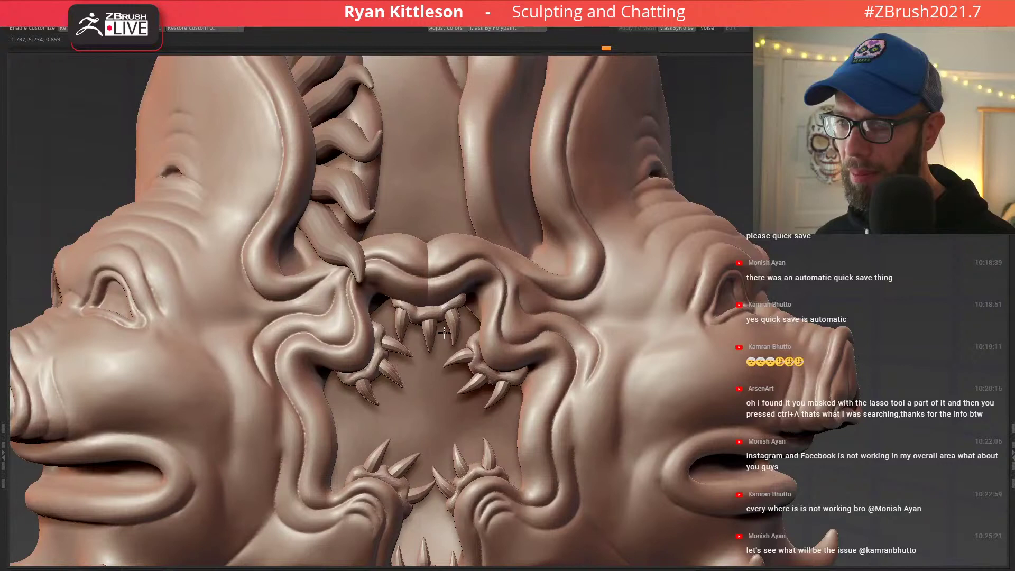
mouse_move(444, 332)
right_mouse_down()
mouse_move(453, 325)
mouse_move(421, 336)
mouse_move(484, 336)
mouse_move(487, 298)
mouse_move(467, 289)
right_mouse_up()
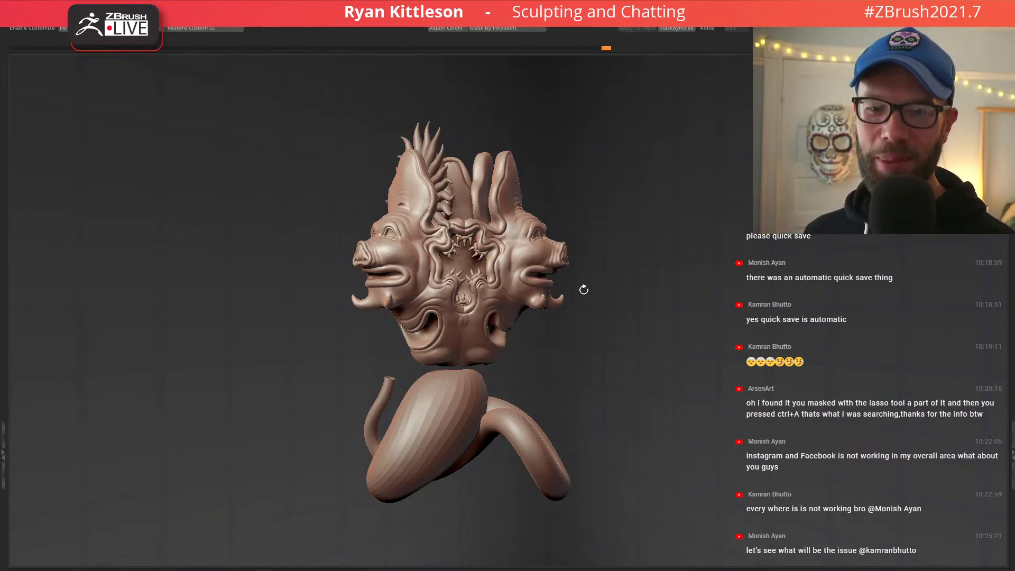
left_click_drag(455, 377, 476, 379)
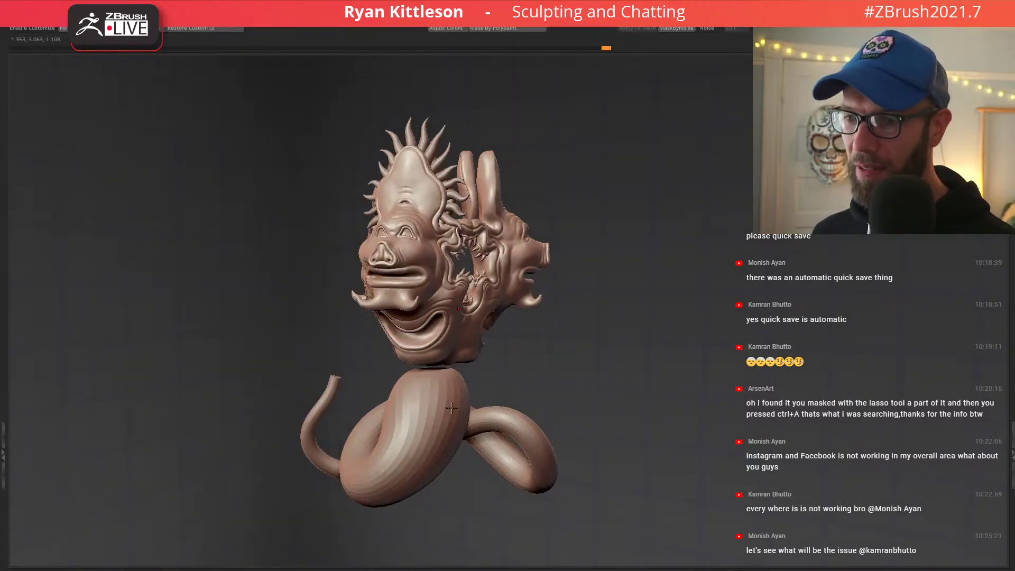
mouse_move(434, 317)
right_mouse_down()
mouse_move(521, 328)
mouse_move(479, 320)
right_mouse_up()
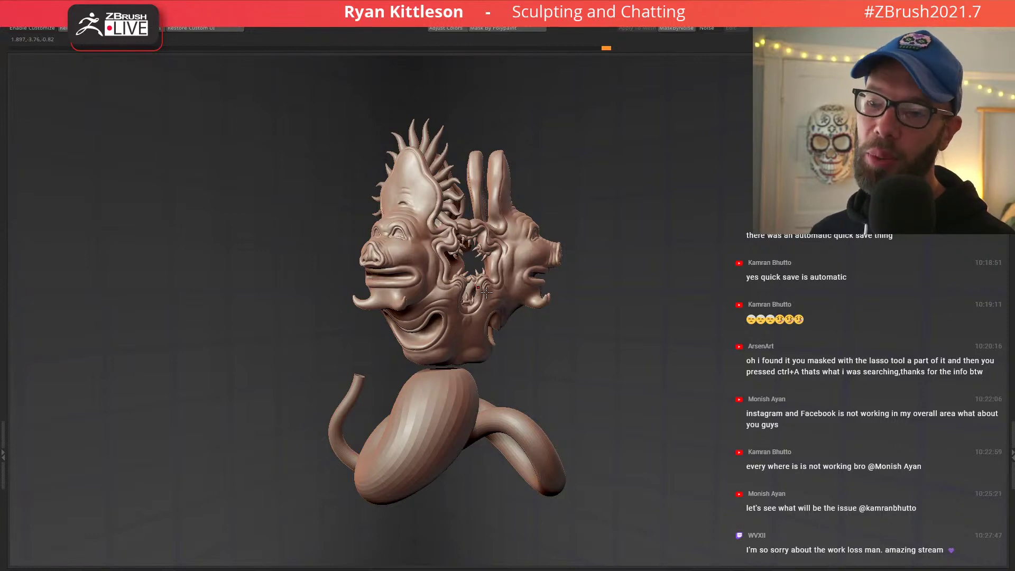
mouse_move(500, 286)
right_mouse_down()
mouse_move(448, 286)
mouse_move(496, 283)
right_mouse_up()
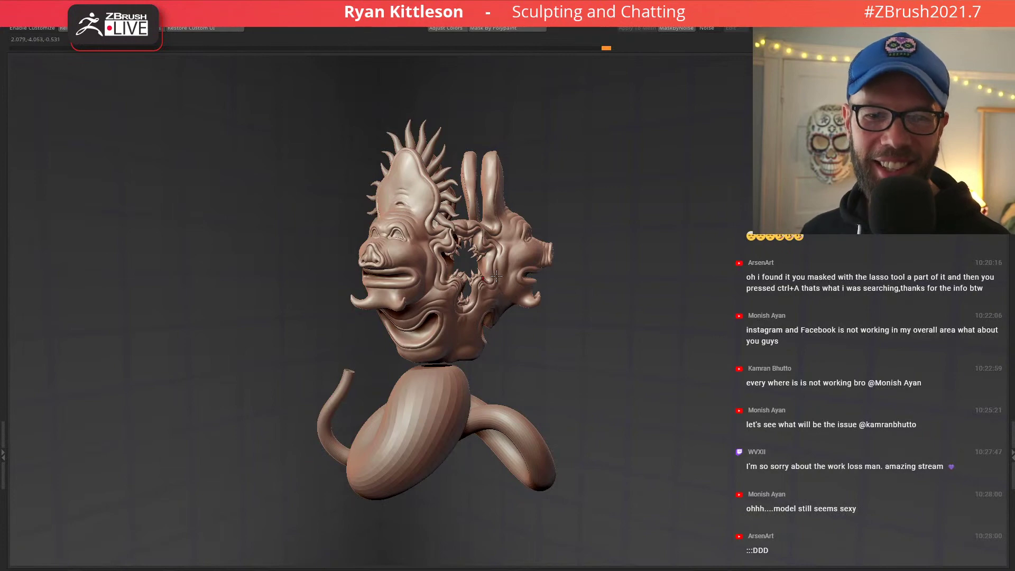
mouse_move(503, 280)
right_mouse_down()
mouse_move(478, 278)
mouse_move(504, 271)
right_mouse_up()
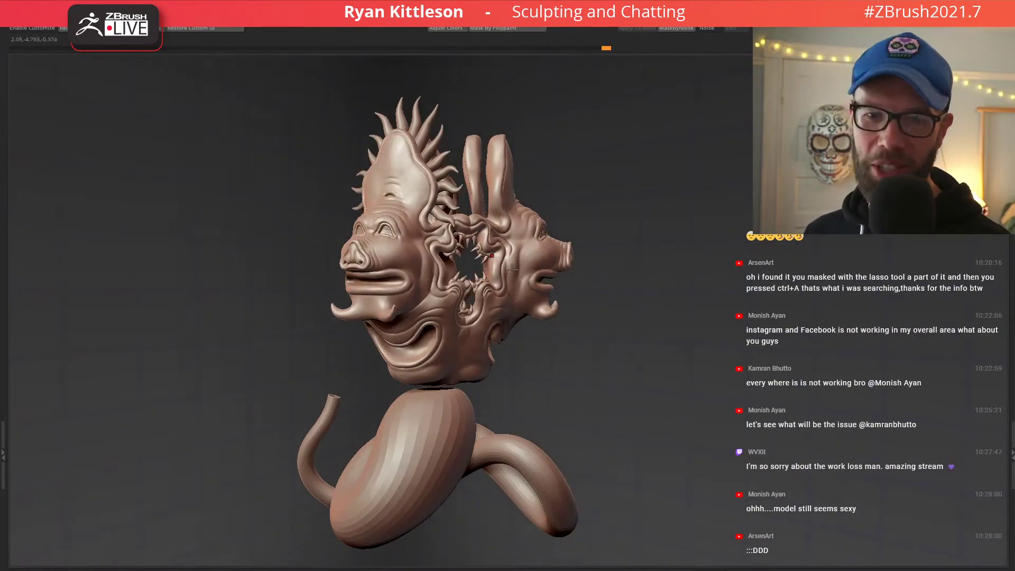